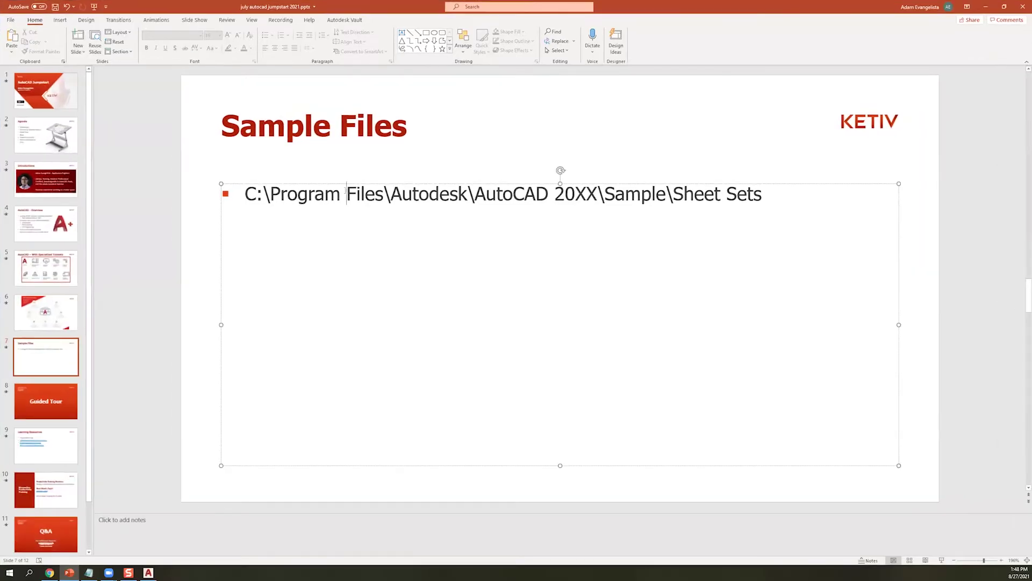
- Copy the sample files path from the slide and open a File Explorer window
triple_click(348, 197)
key(super+c)
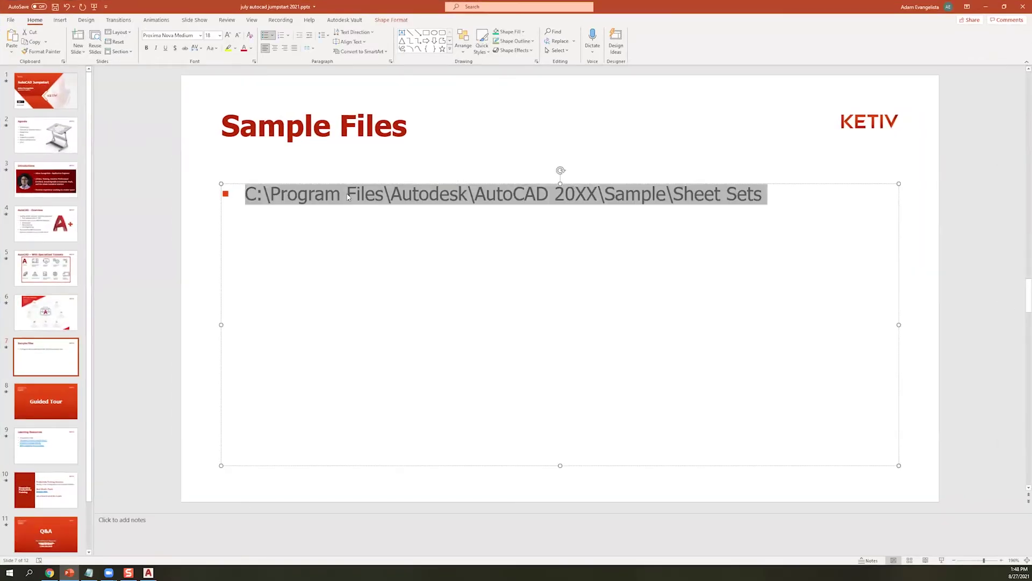
click(39, 572)
text(file)
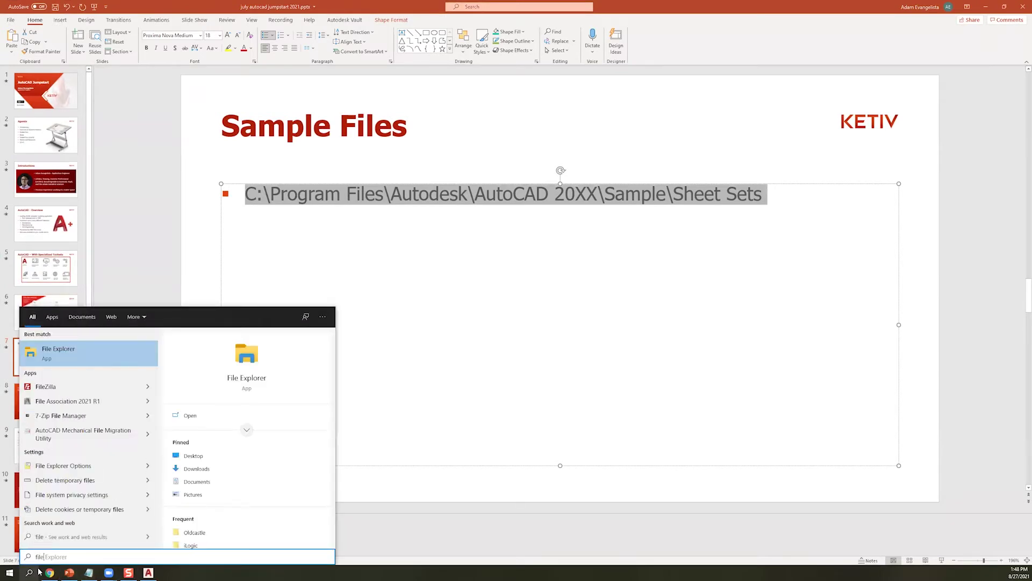
key(Return)
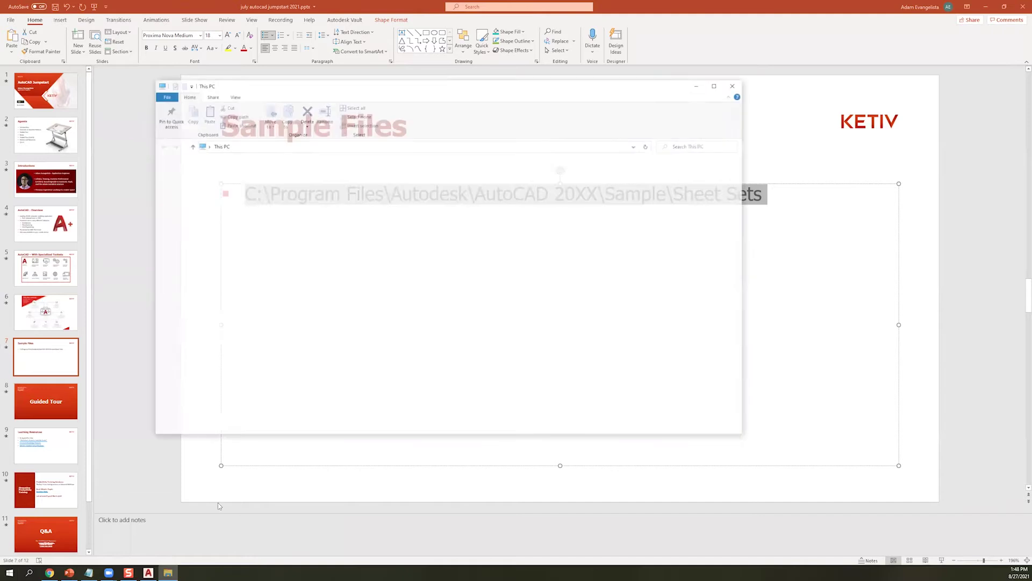
drag(310, 80, 303, 179)
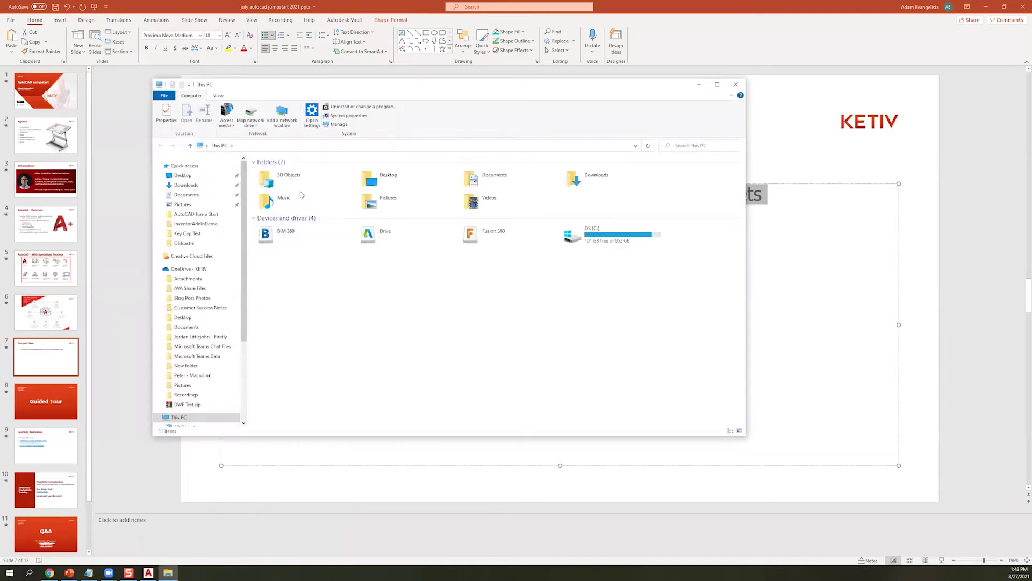
- Paste the copied path as the folder address, change AutoCAD 20XX to AutoCAD 2022, and go to that Sheet Sets folder
click(318, 244)
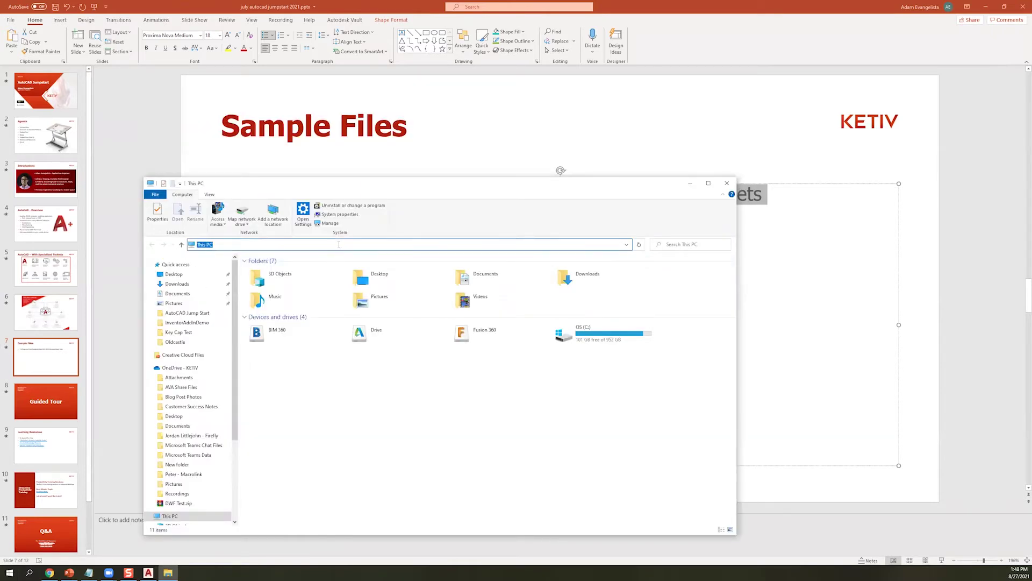
right_click(339, 244)
click(355, 279)
click(282, 244)
key(Delete)
key(Delete)
text(22)
key(Return)
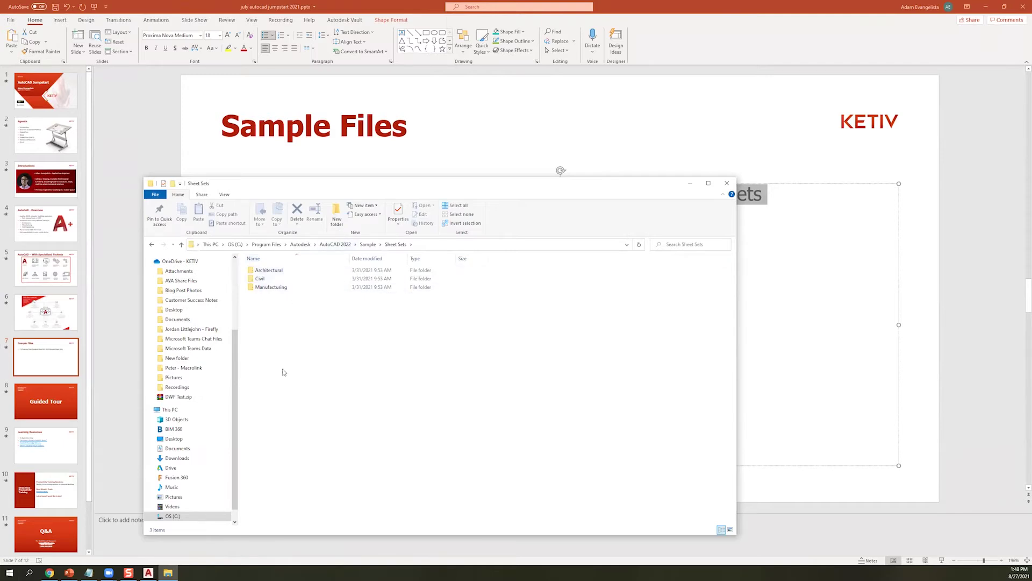
- Open the Architectural sample folder and its Res subfolder
double_click(288, 271)
drag(288, 183, 315, 121)
click(299, 210)
double_click(299, 210)
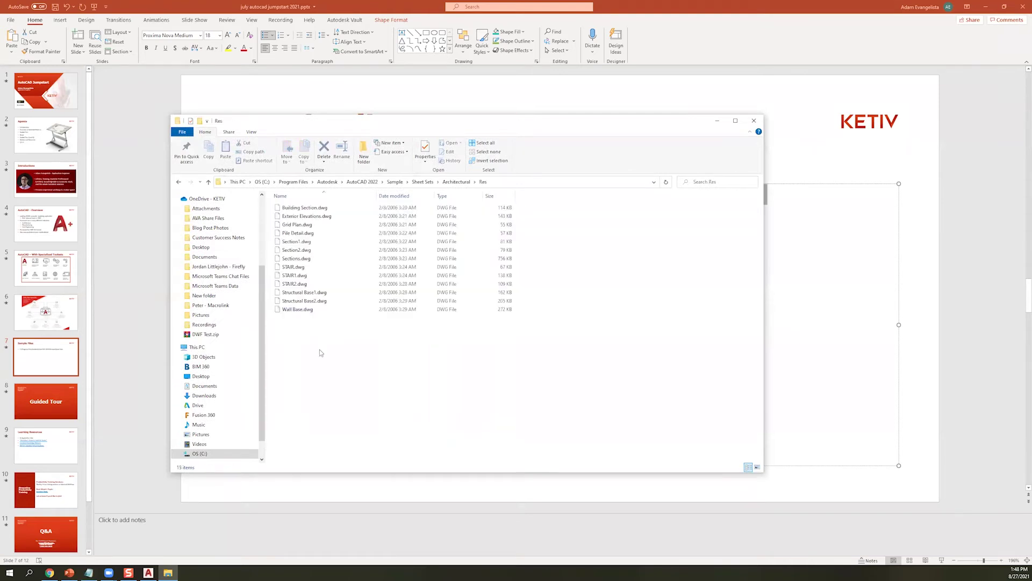
- Select Exterior Elevations.dwg among the sample drawings and minimize the folder window
drag(338, 400, 320, 192)
click(318, 353)
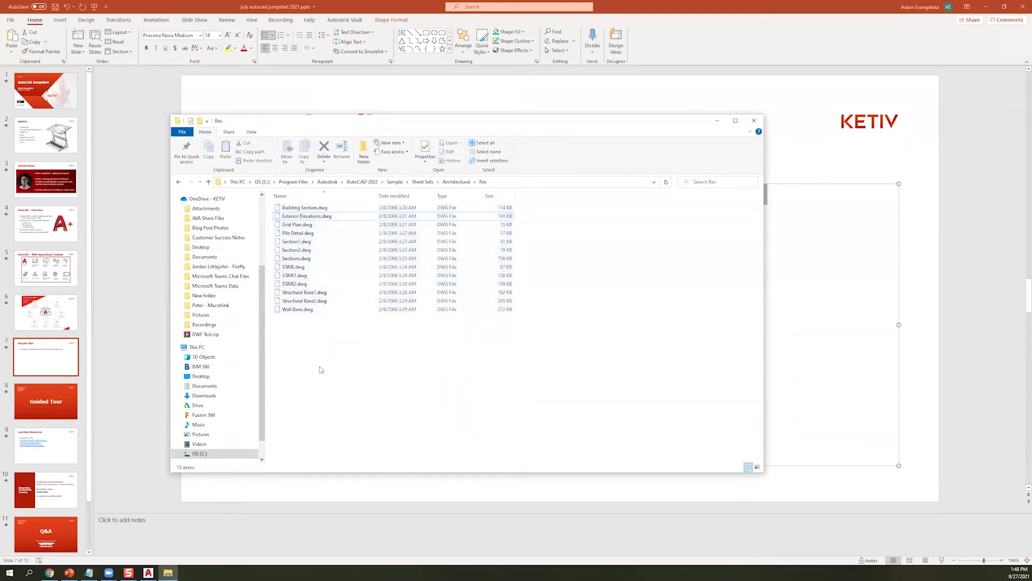
click(316, 216)
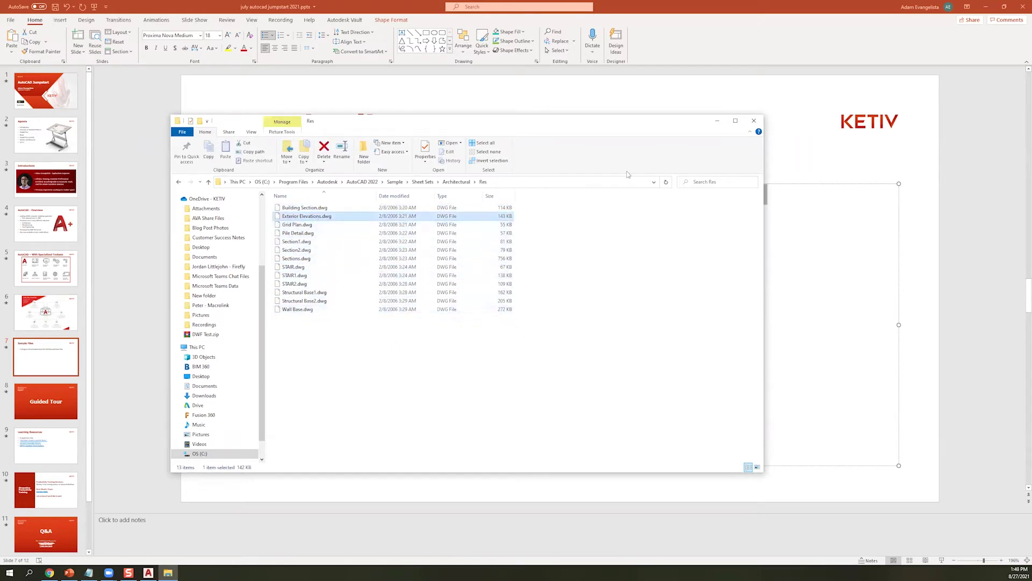
drag(671, 123, 678, 81)
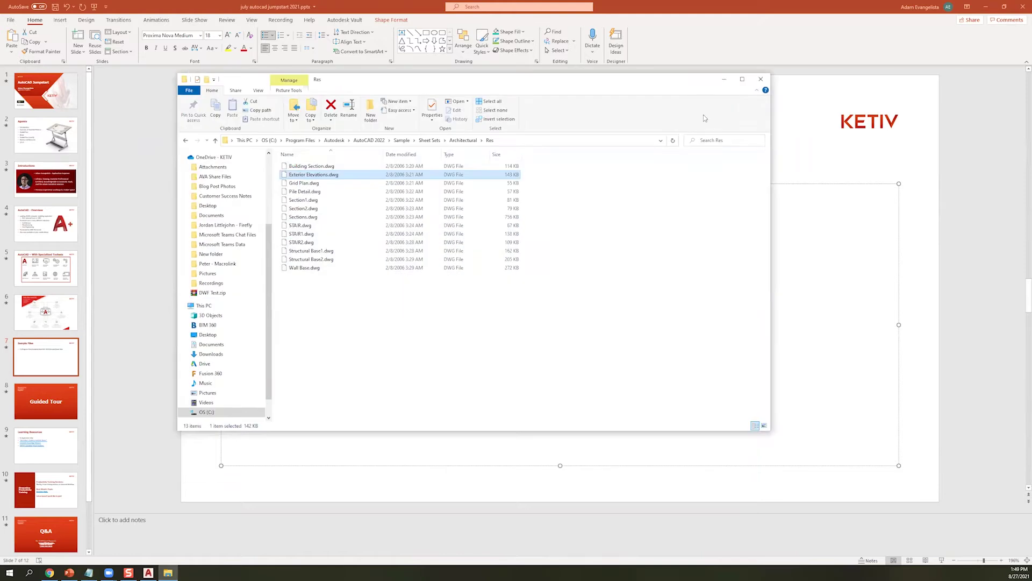
click(724, 79)
- Show the Guided Tour slide and minimize the presentation to reveal the desktop
click(50, 408)
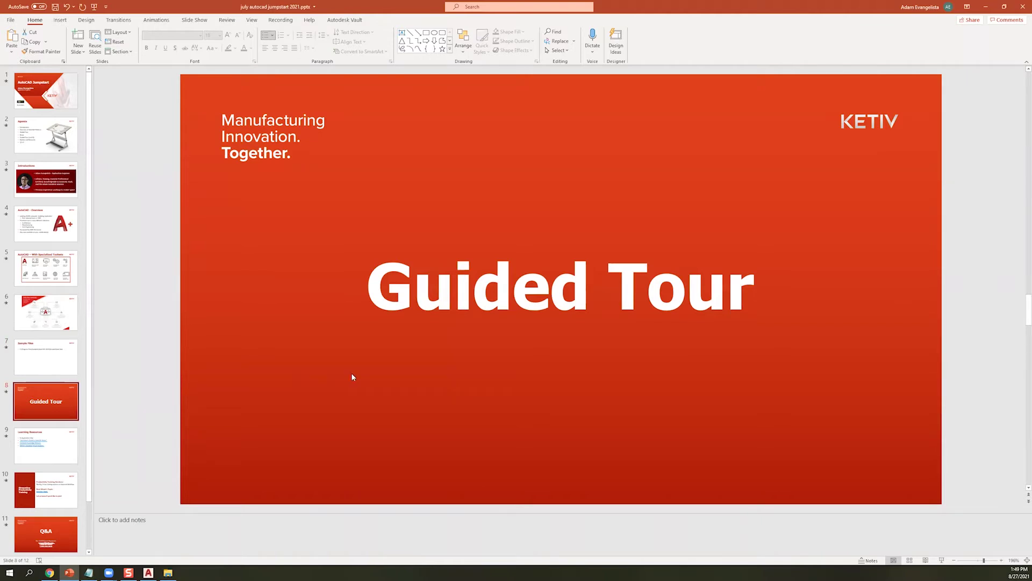
drag(412, 309, 718, 293)
click(718, 293)
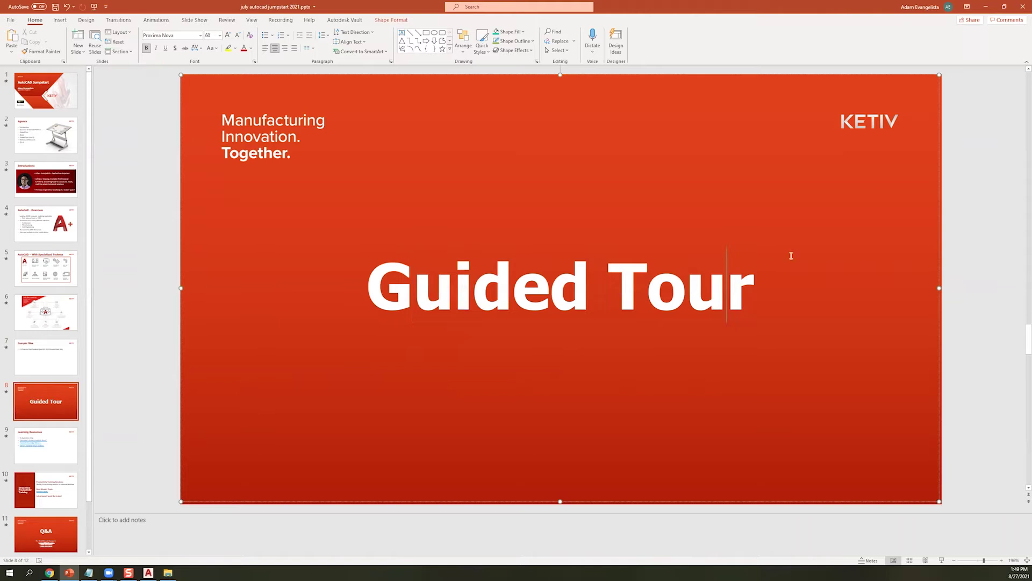
click(986, 7)
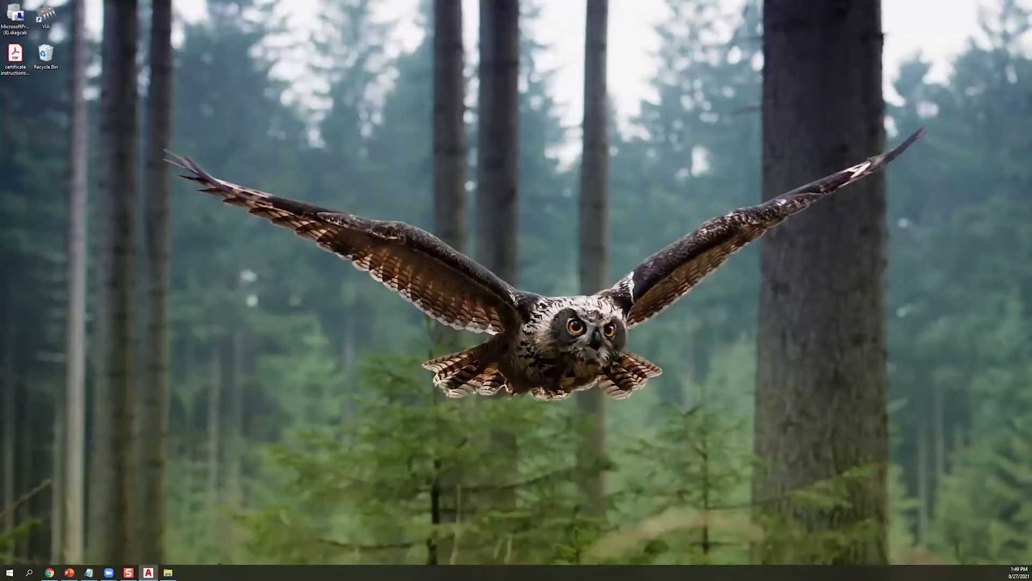
- Switch to AutoCAD and close the Drawing1 drawing to return to the start page
click(148, 572)
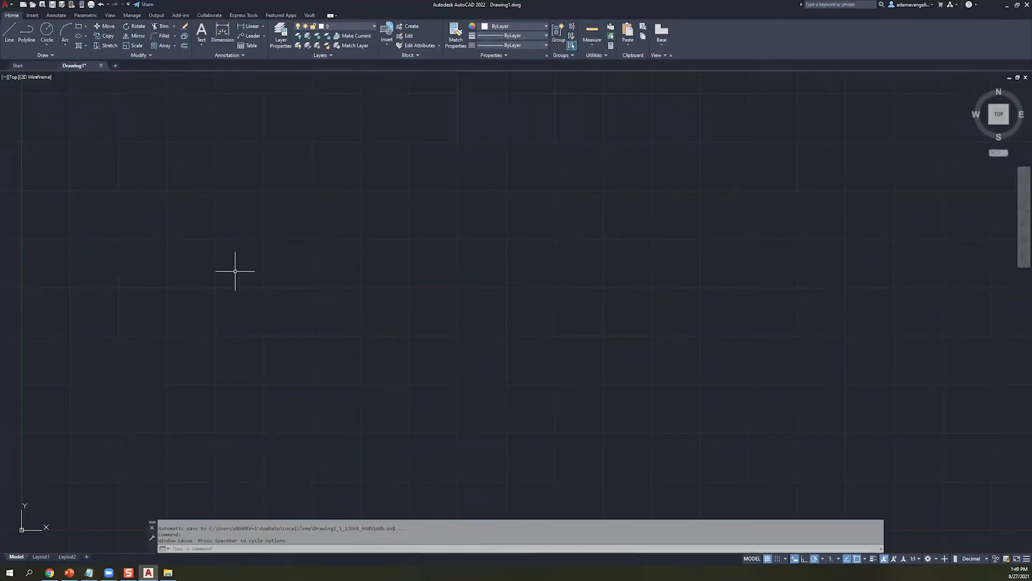
click(101, 66)
click(518, 302)
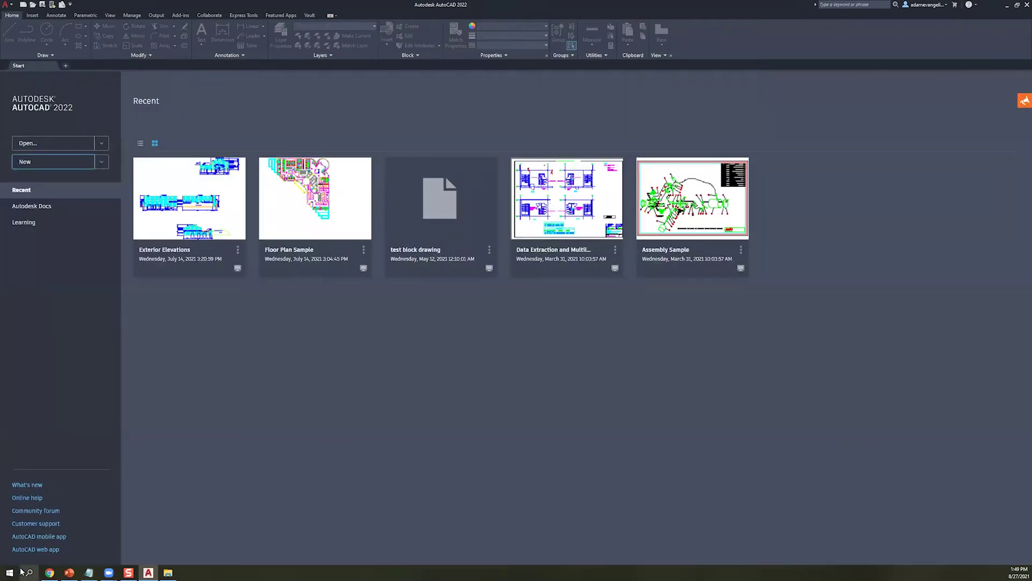
- Search Windows for "autocad", preview the AutoCAD Electrical 2021 - English entry, and dismiss the search
click(21, 571)
text(autocad)
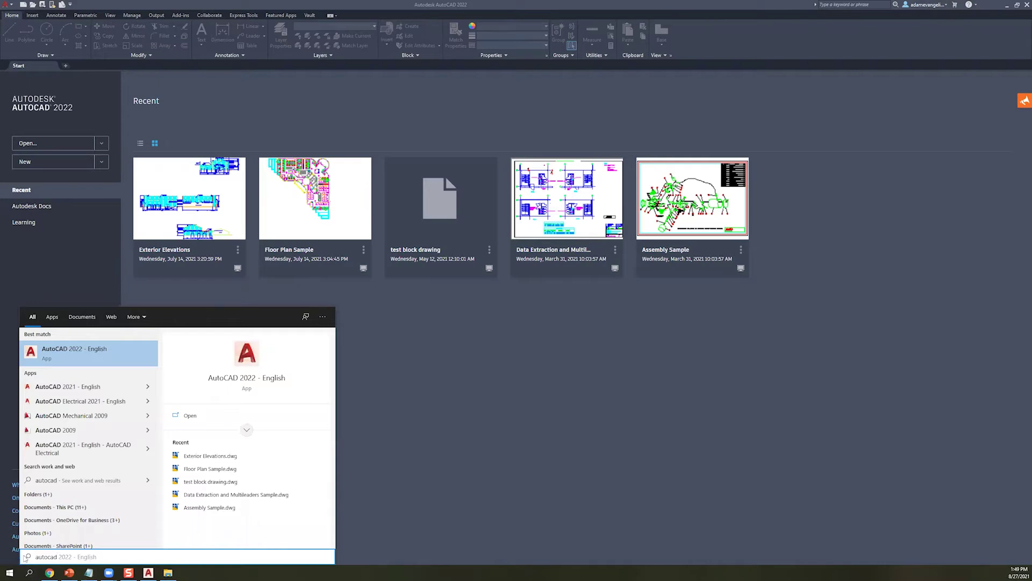
click(146, 401)
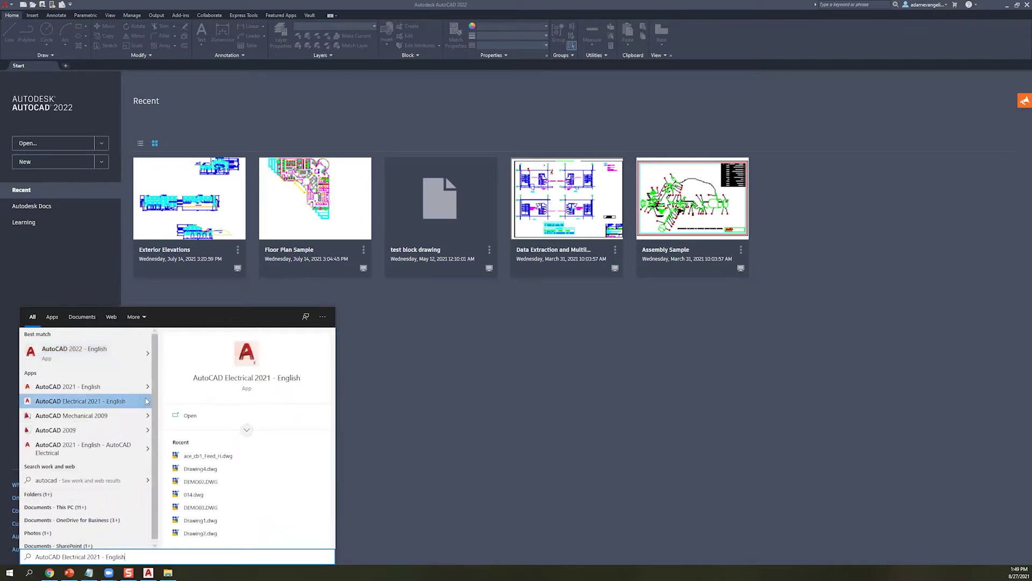
key(ctrl+a)
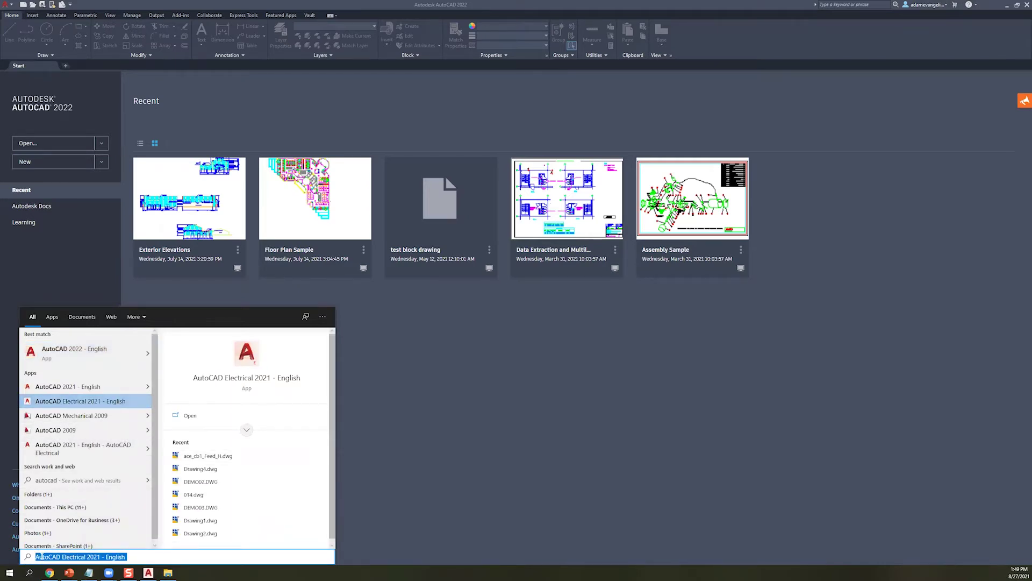
key(BackSpace)
key(Escape)
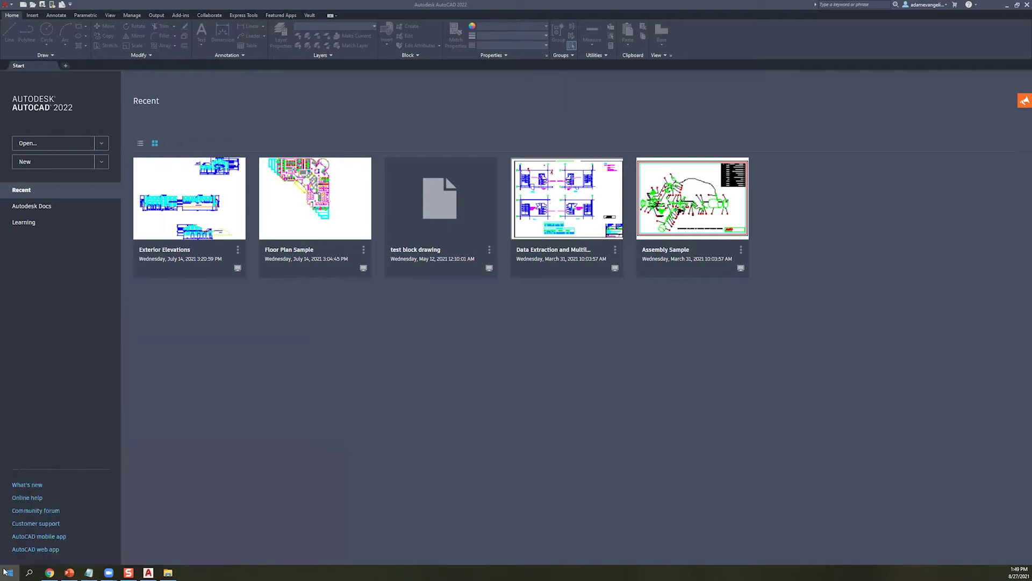
- Look through the installed Autodesk programs and the contents of the AutoCAD Electrical 2021 - English program folder, and close the program list
click(10, 572)
scroll(66, 510, down, 2)
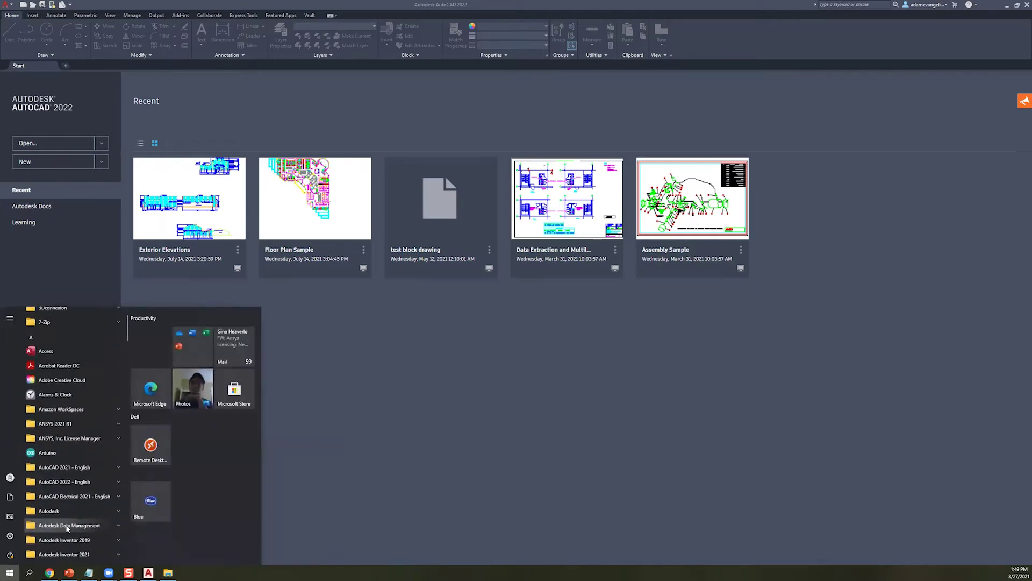
click(93, 475)
scroll(93, 477, down, 5)
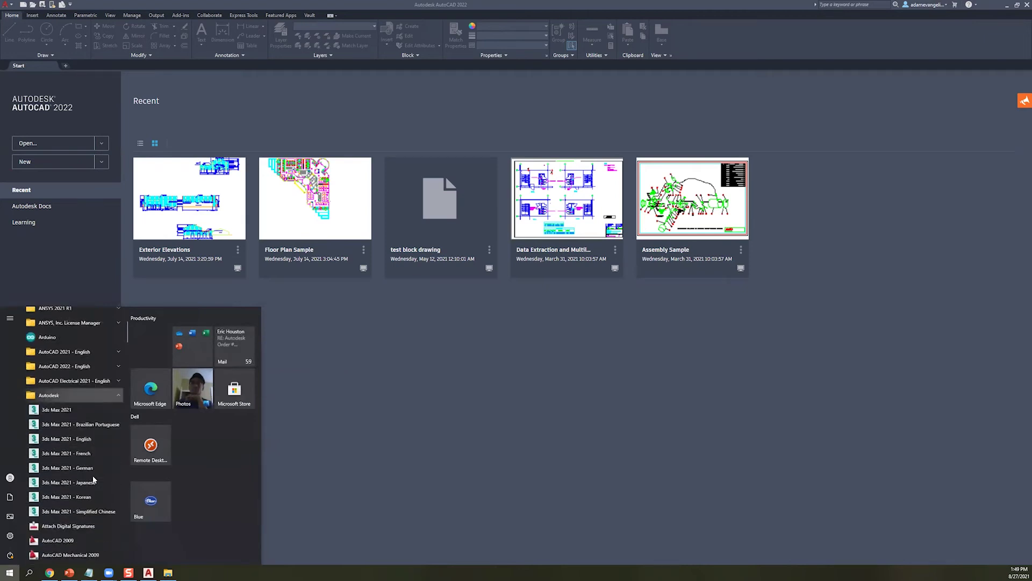
scroll(92, 475, up, 10)
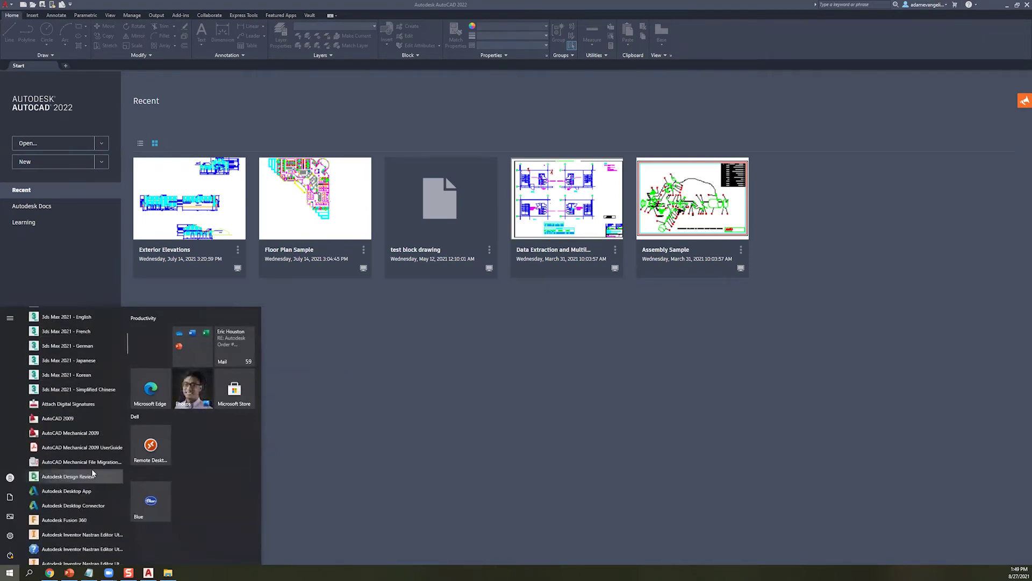
click(78, 435)
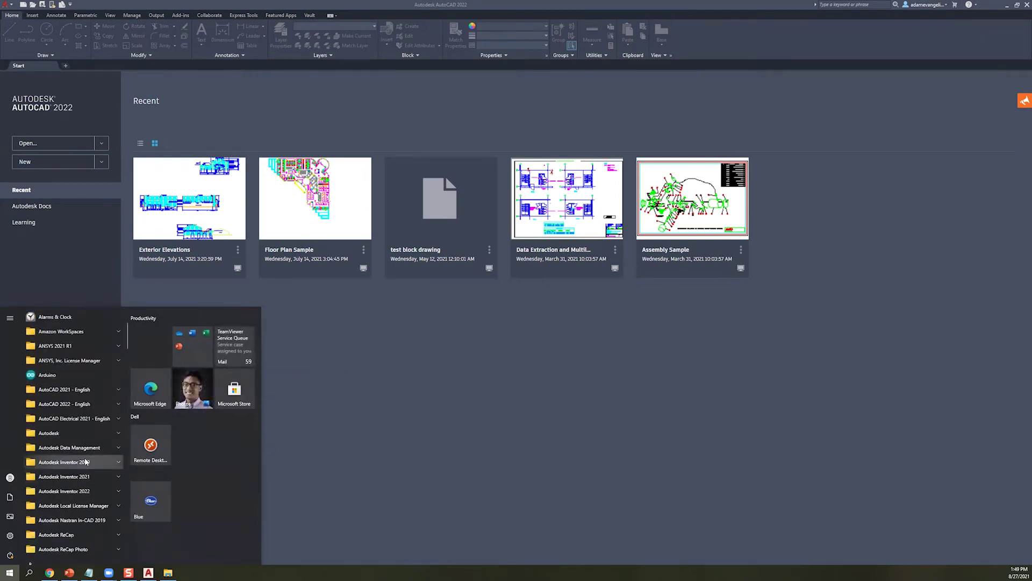
click(118, 418)
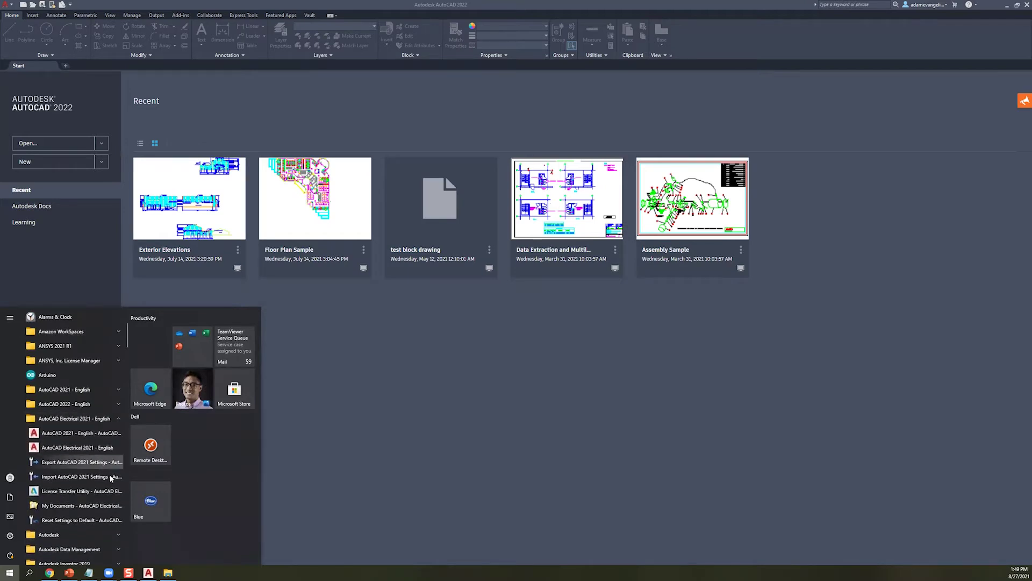
scroll(91, 455, down, 1)
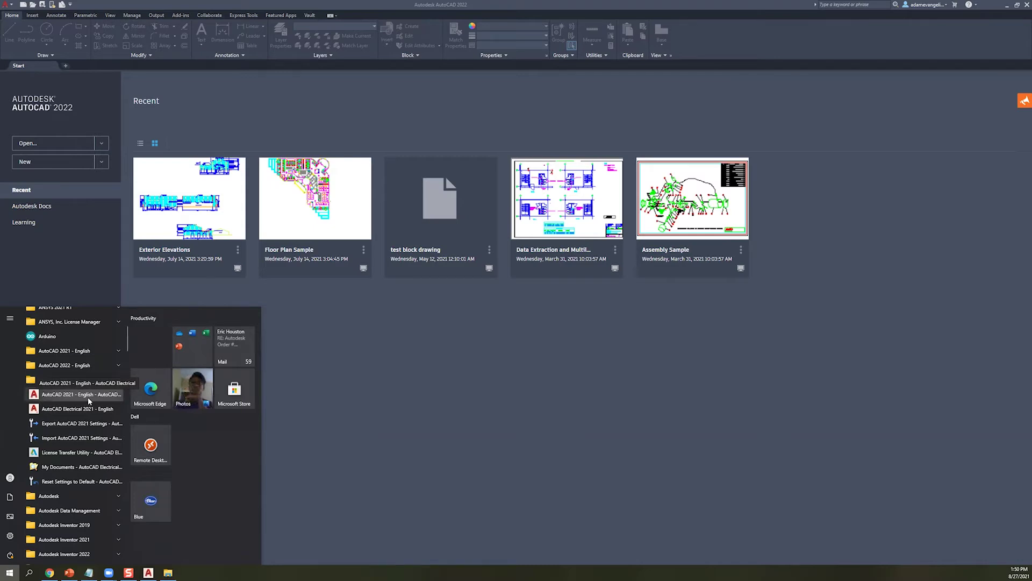
click(440, 402)
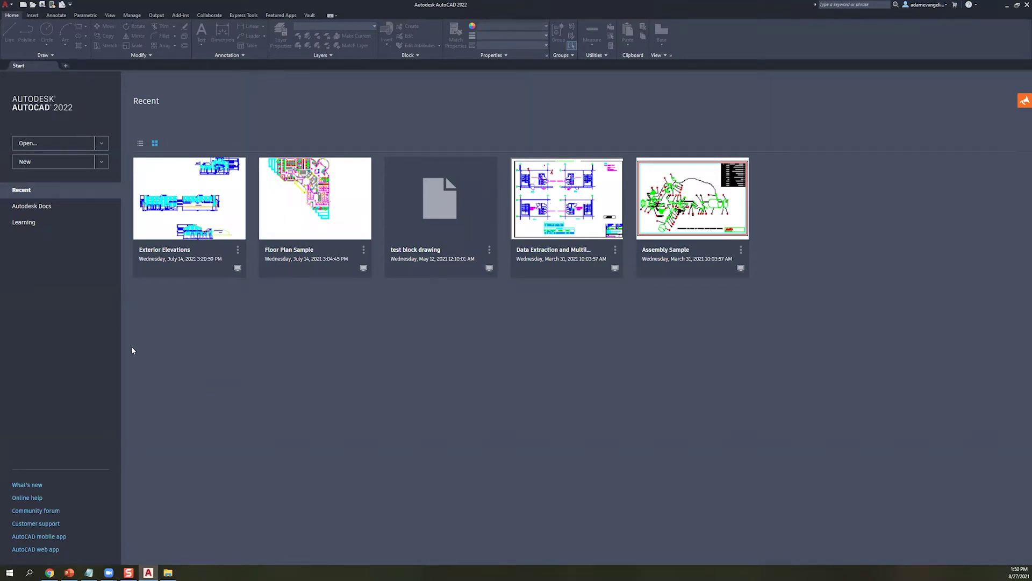
- Display the recent drawings as a list and open the About window for Autodesk AutoCAD 2022
click(141, 143)
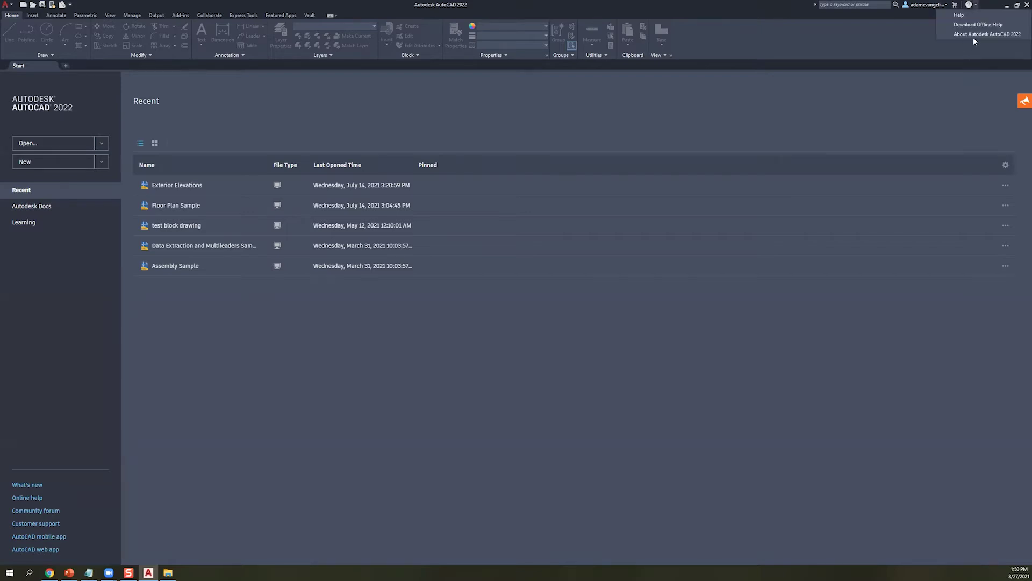
click(947, 66)
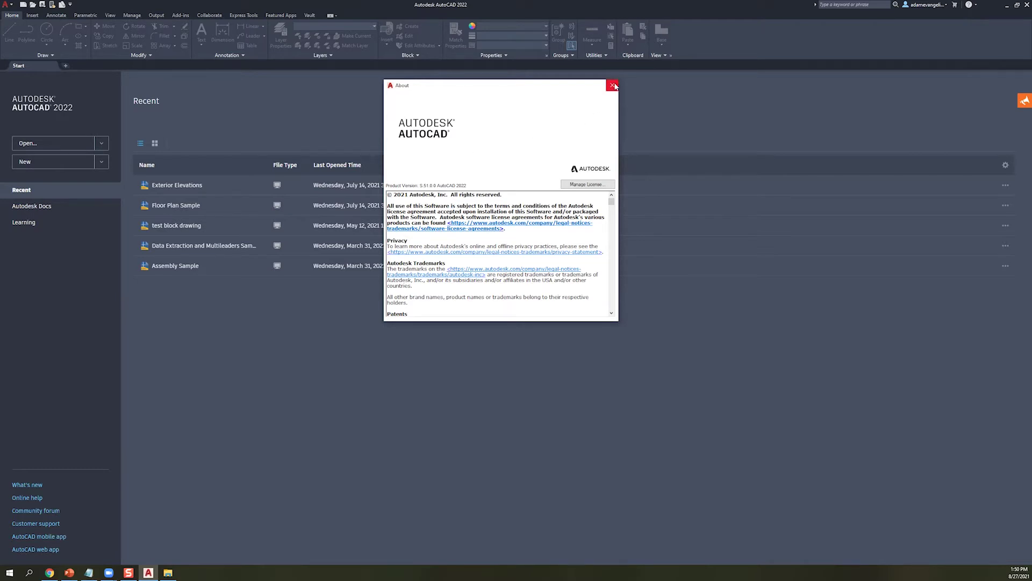
drag(495, 90, 408, 89)
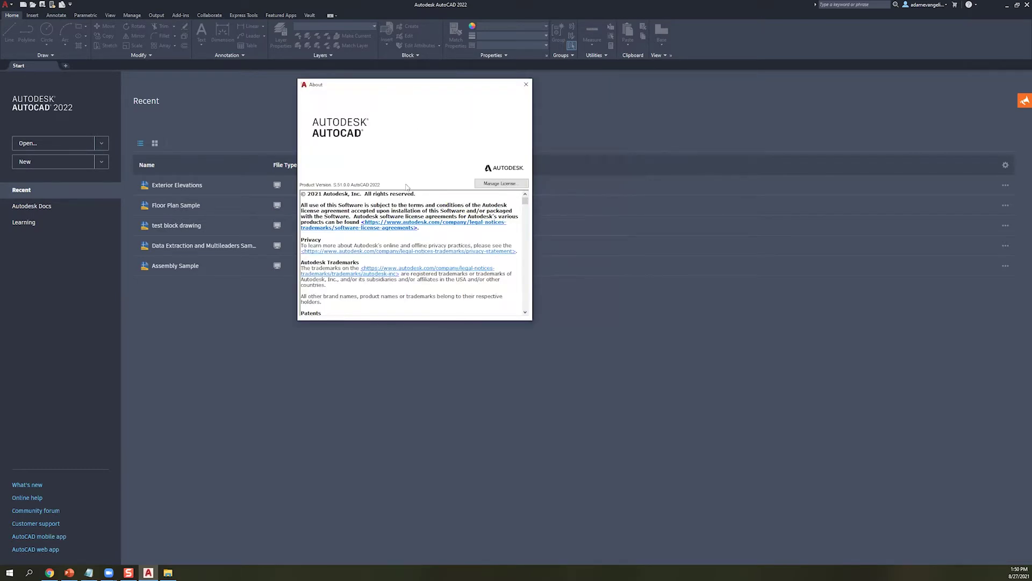
- Examine the AutoCAD license details and expiration date in the License Manager, and close it along with the About window
click(502, 184)
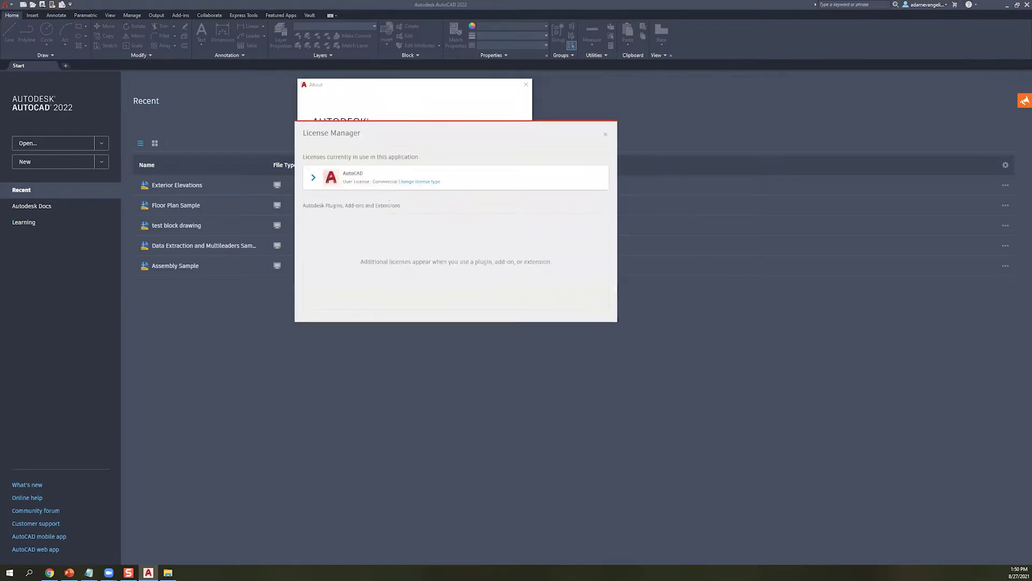
click(368, 181)
drag(506, 209, 551, 265)
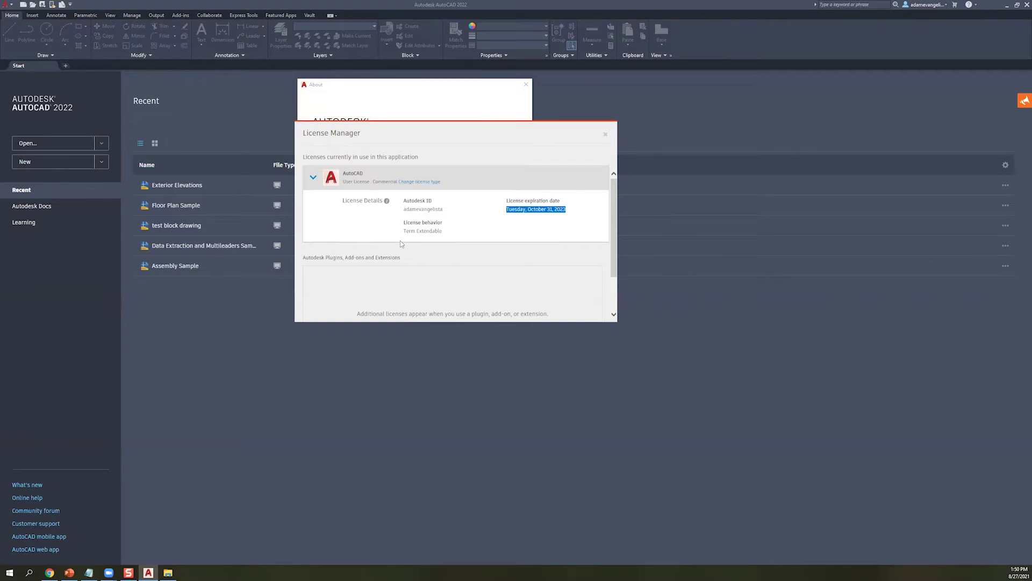
click(350, 183)
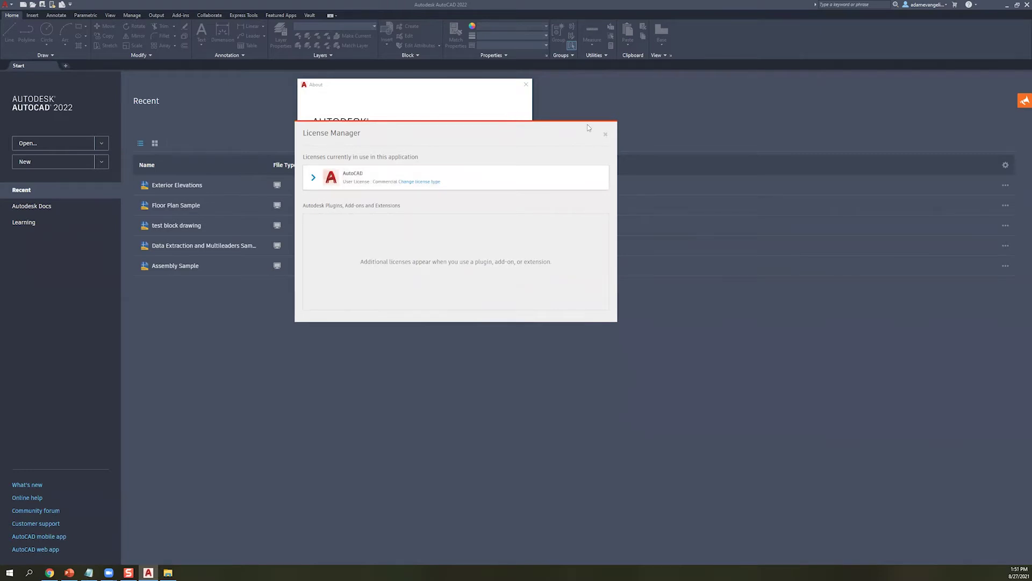
click(605, 134)
click(526, 84)
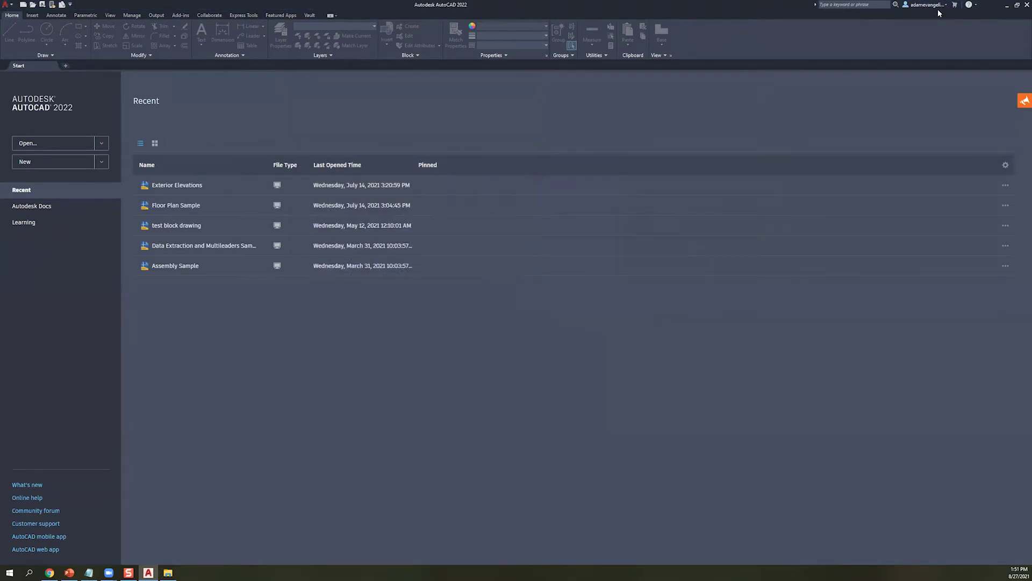
- View the AutoCAD 2022 product information again and close it
click(971, 4)
click(971, 35)
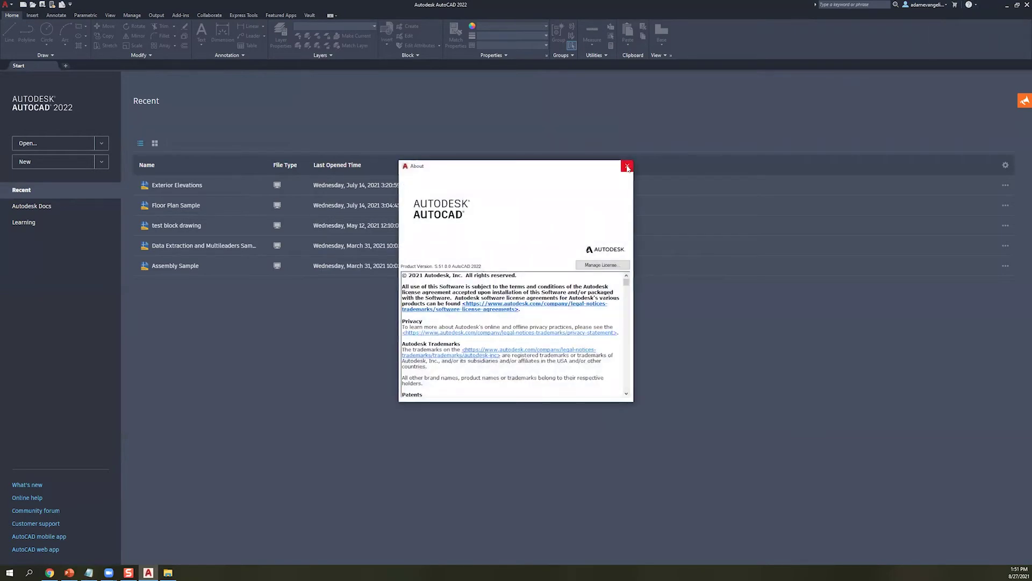
click(628, 167)
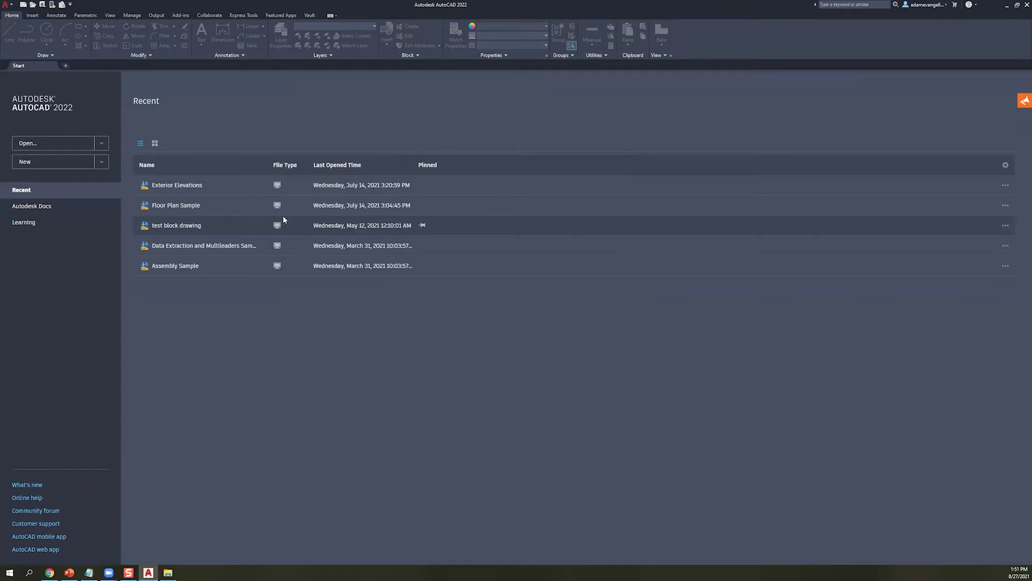
drag(296, 236, 336, 134)
click(334, 123)
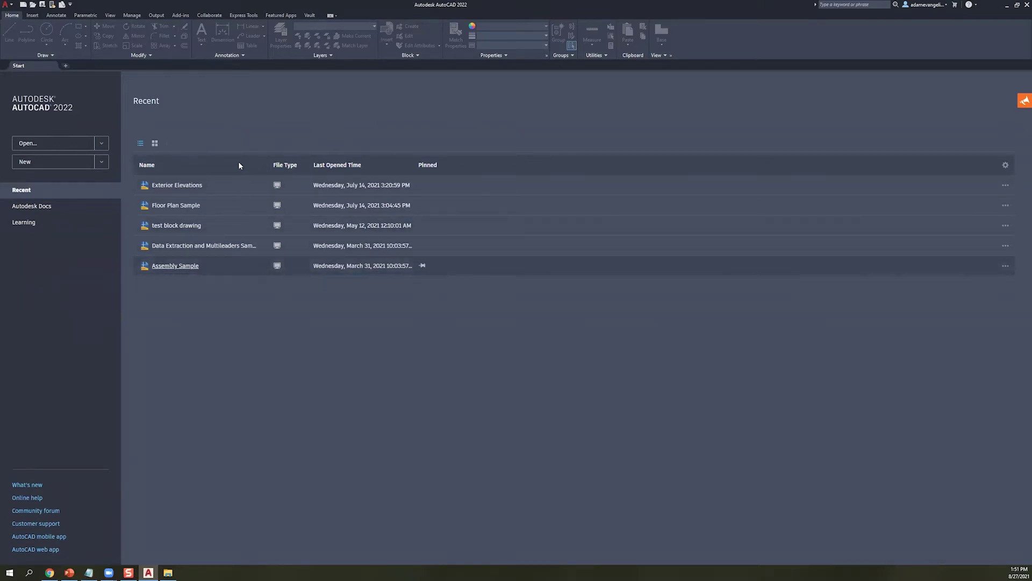
click(140, 145)
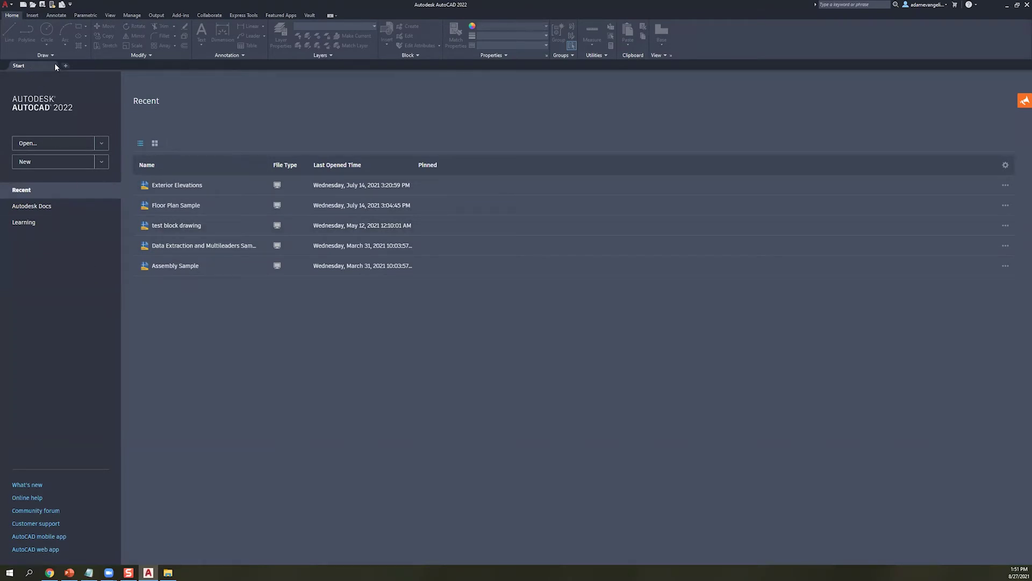
- Look through the drawing files available to open, close the file selection dialog, and choose to explore the sample drawings
click(100, 144)
click(98, 144)
click(62, 150)
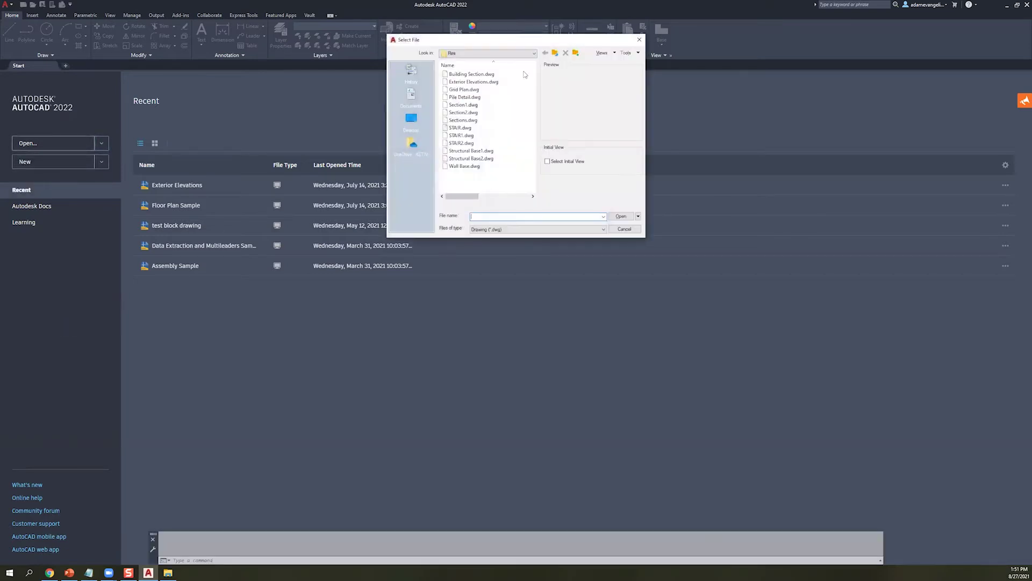
drag(519, 39, 235, 76)
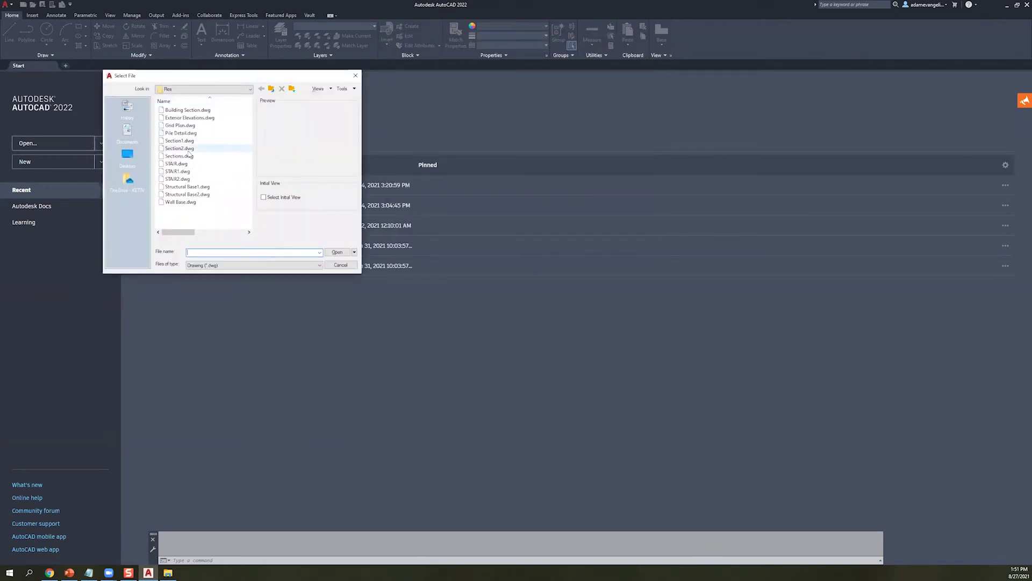
click(355, 76)
click(101, 143)
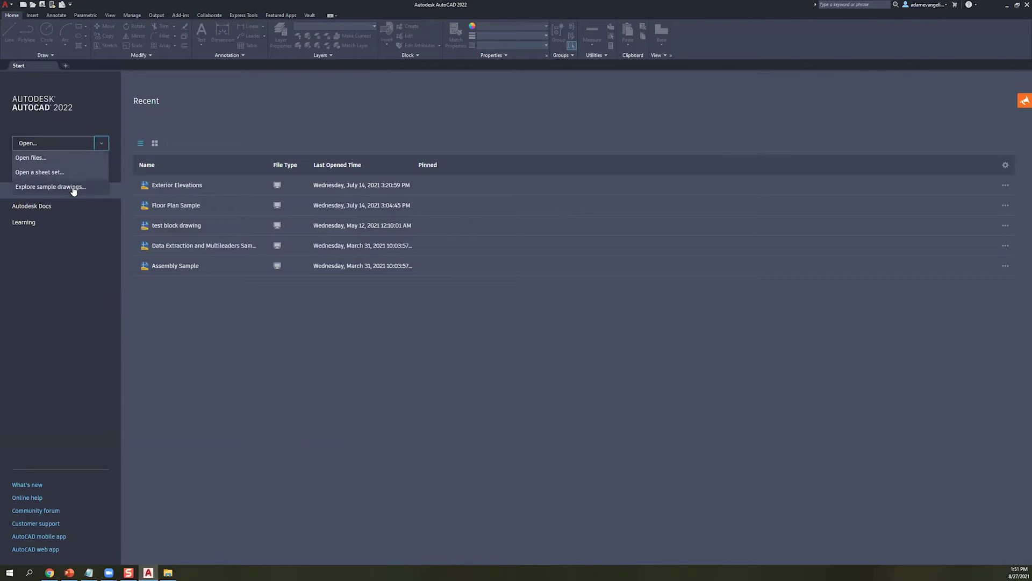
click(74, 188)
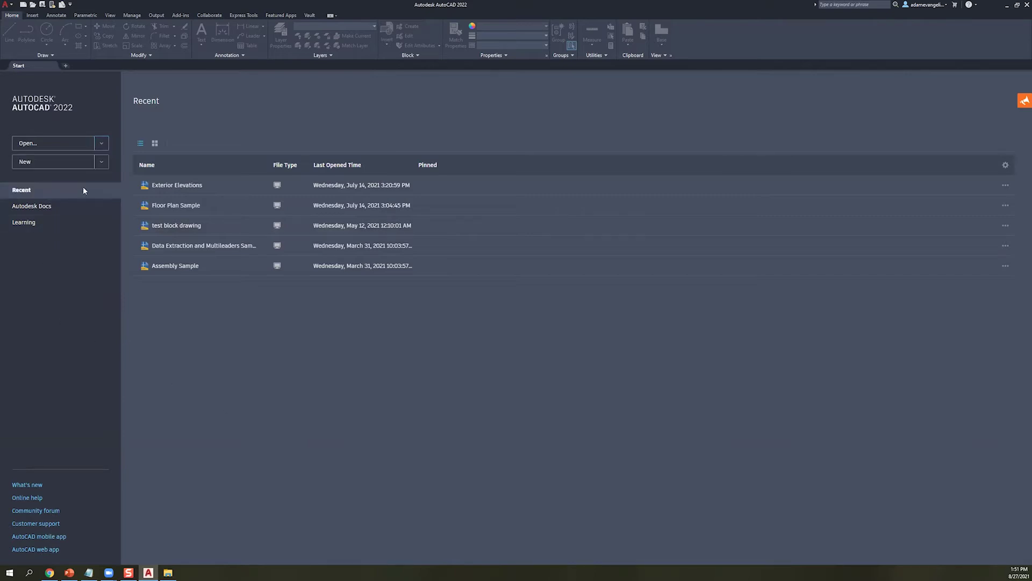
- Browse the drawing templates for a new file, look through the available folder locations, and close the template selection
click(103, 161)
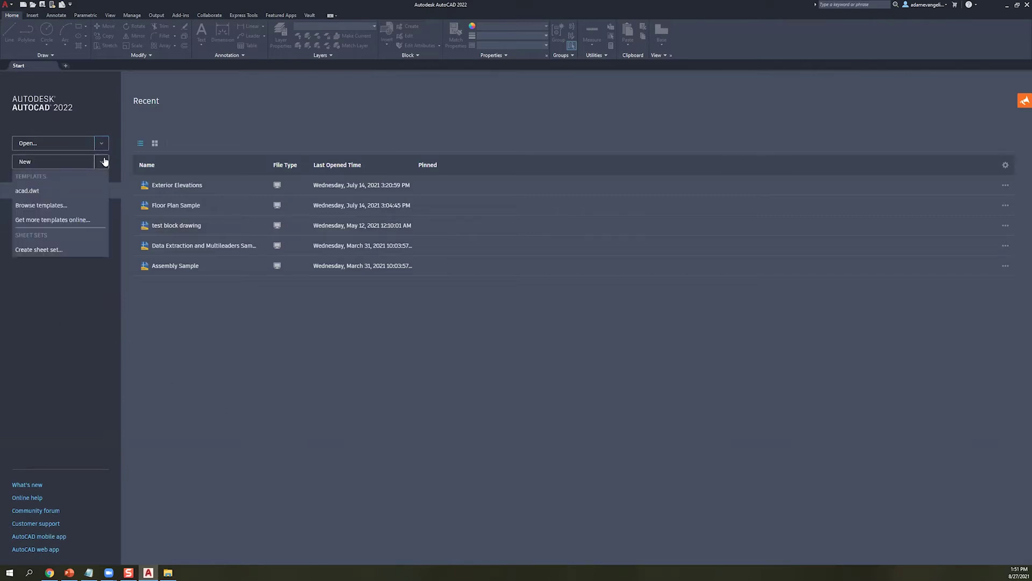
click(53, 204)
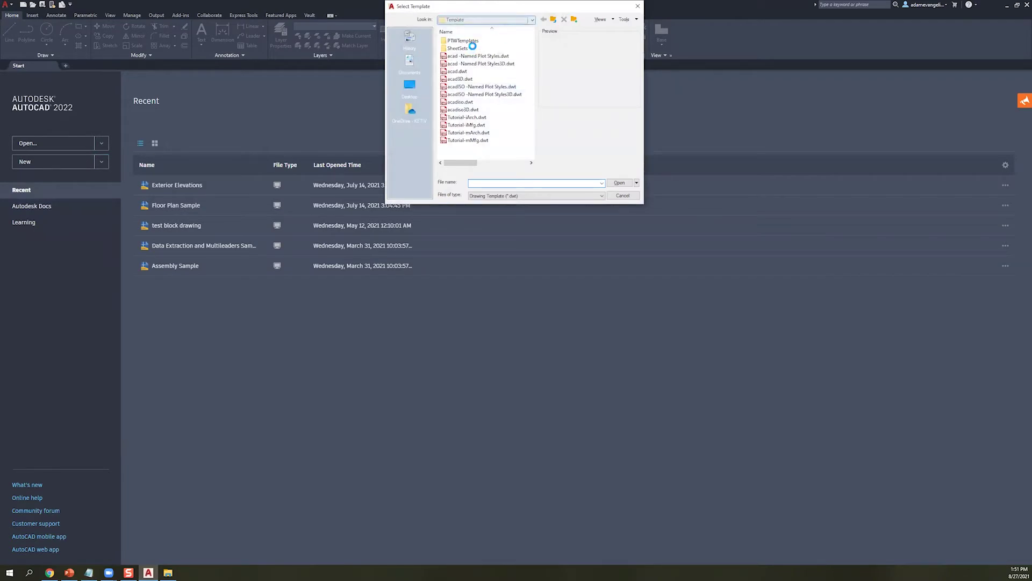
click(487, 19)
scroll(483, 134, up, 5)
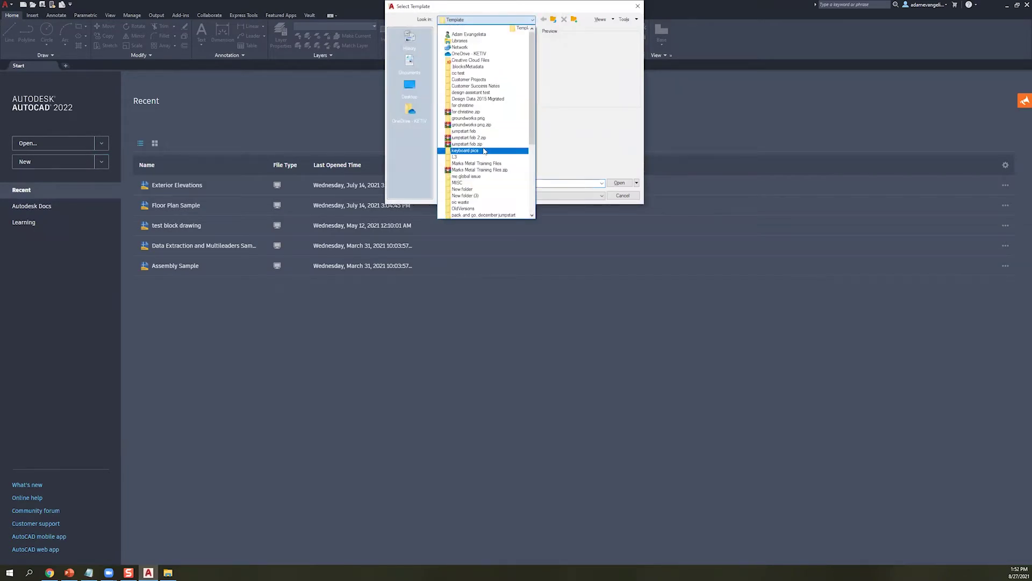
scroll(484, 151, up, 3)
click(582, 70)
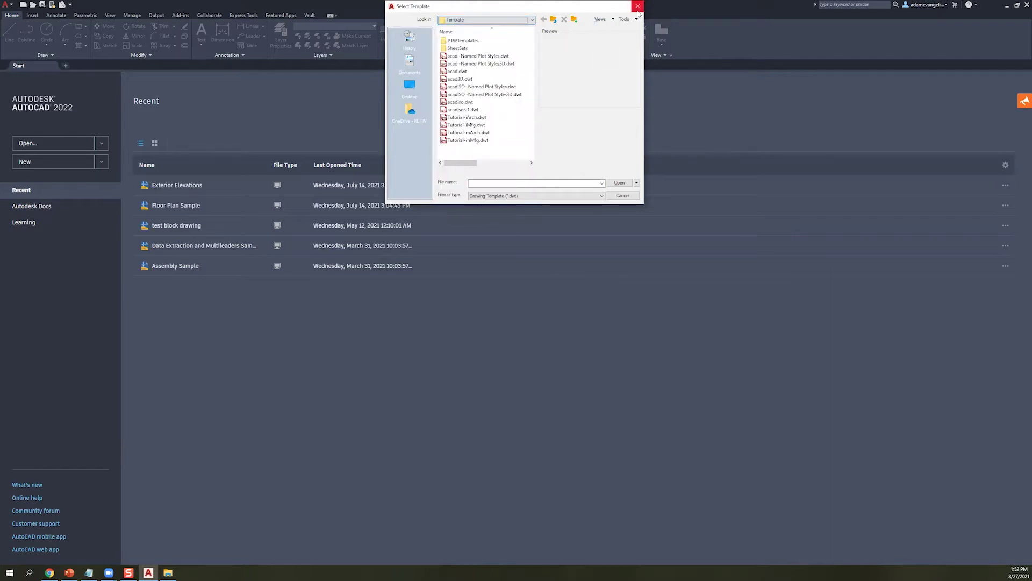
click(638, 10)
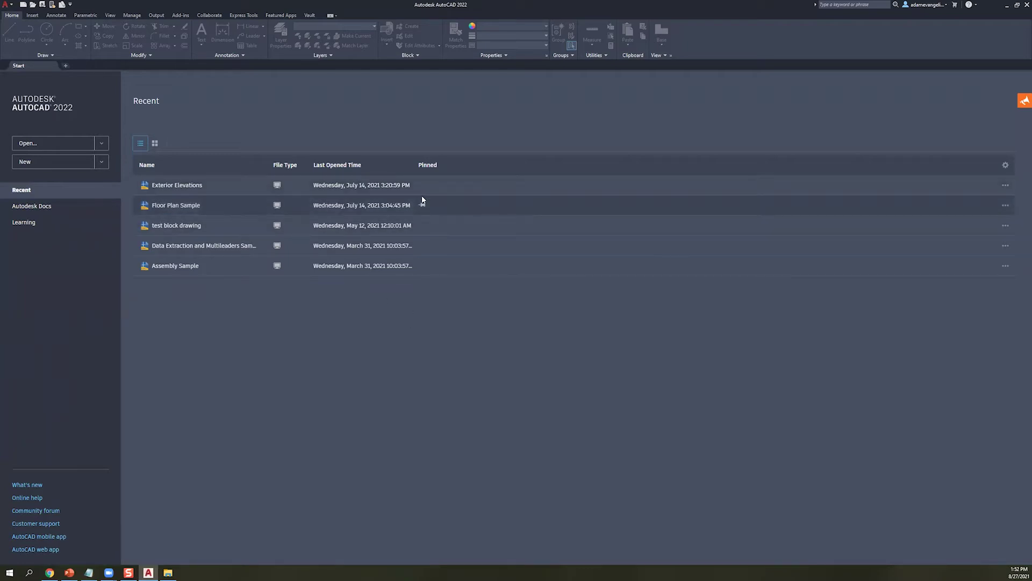
- View the opening options of the Exterior Elevations drawing and the column settings of the recent drawings list
click(1004, 185)
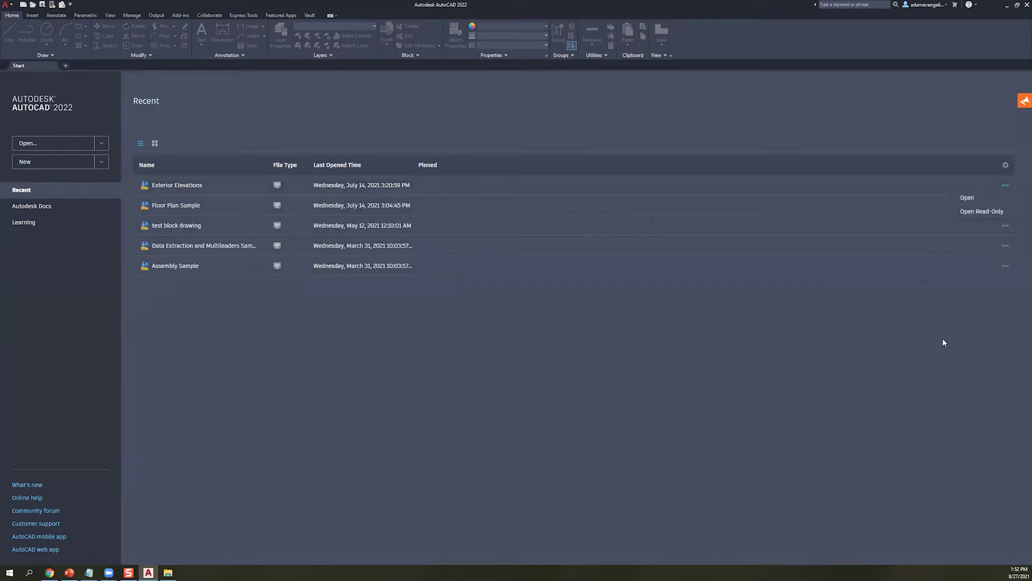
click(1006, 165)
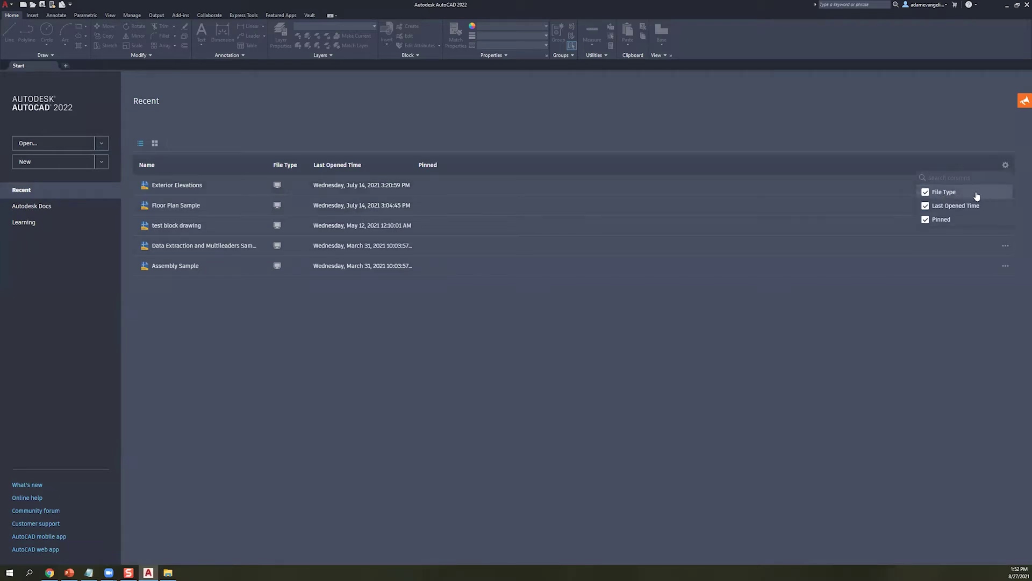
click(172, 145)
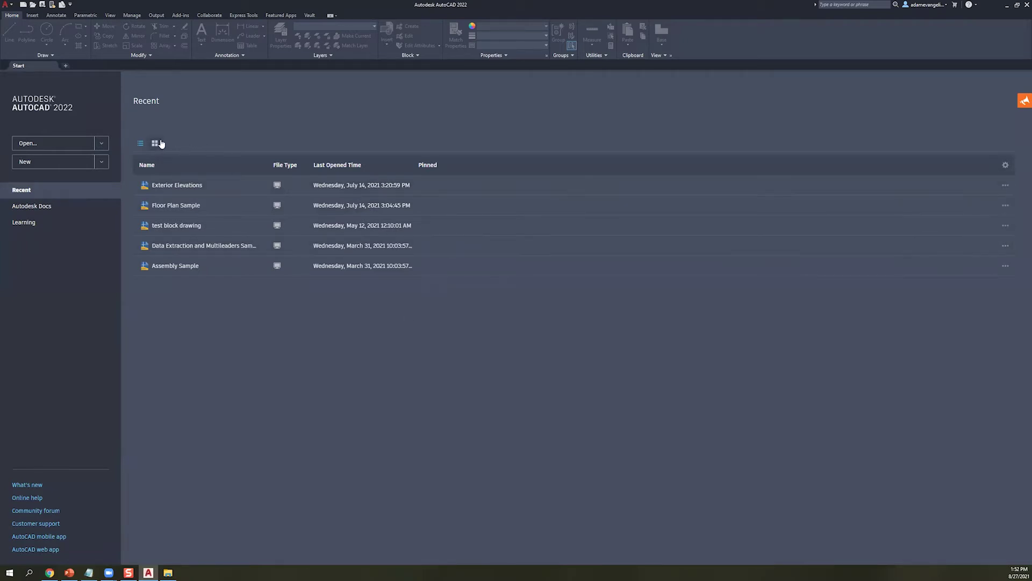
- Display the recent drawings as thumbnails and view the options of the Exterior Elevations drawing
click(155, 143)
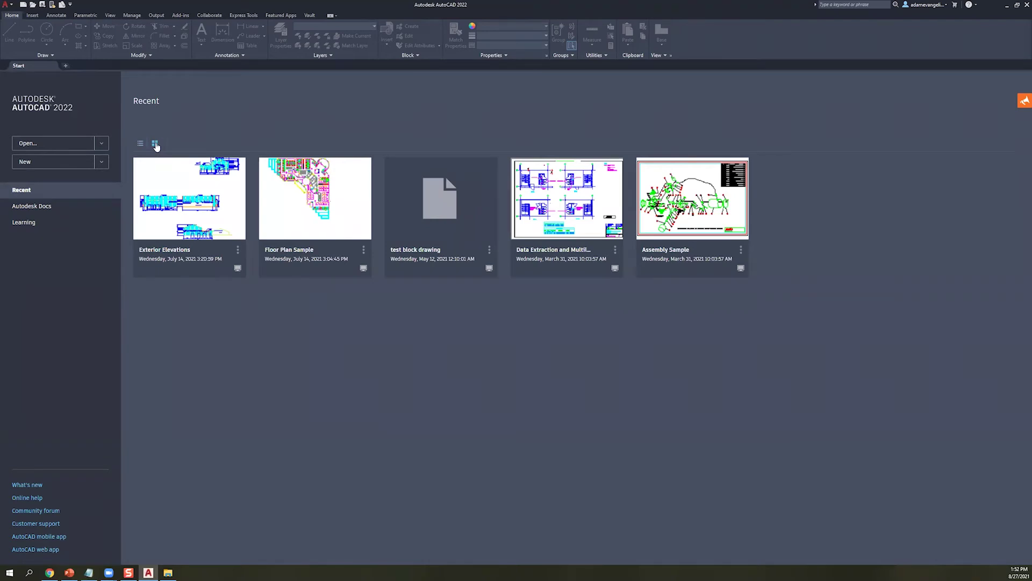
click(238, 250)
click(211, 359)
- Show the Announcements and look through the posts from the newest to the oldest and back
click(1024, 101)
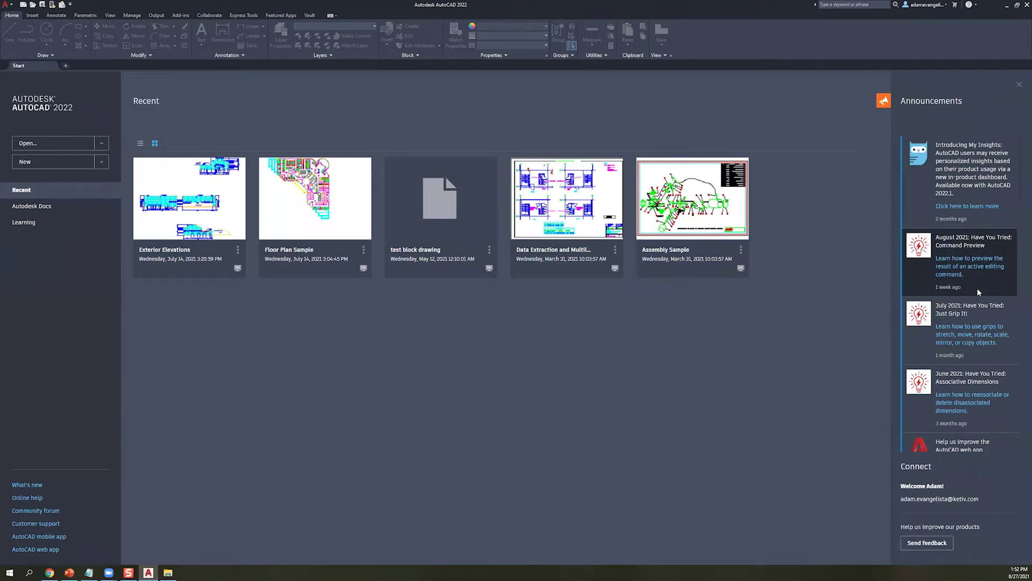
scroll(944, 271, down, 15)
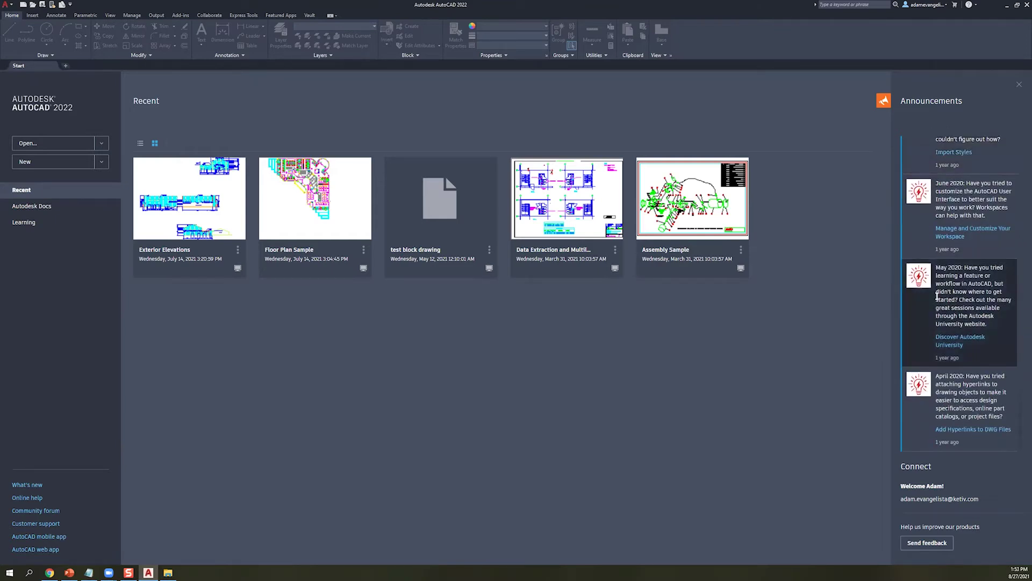
scroll(938, 295, up, 15)
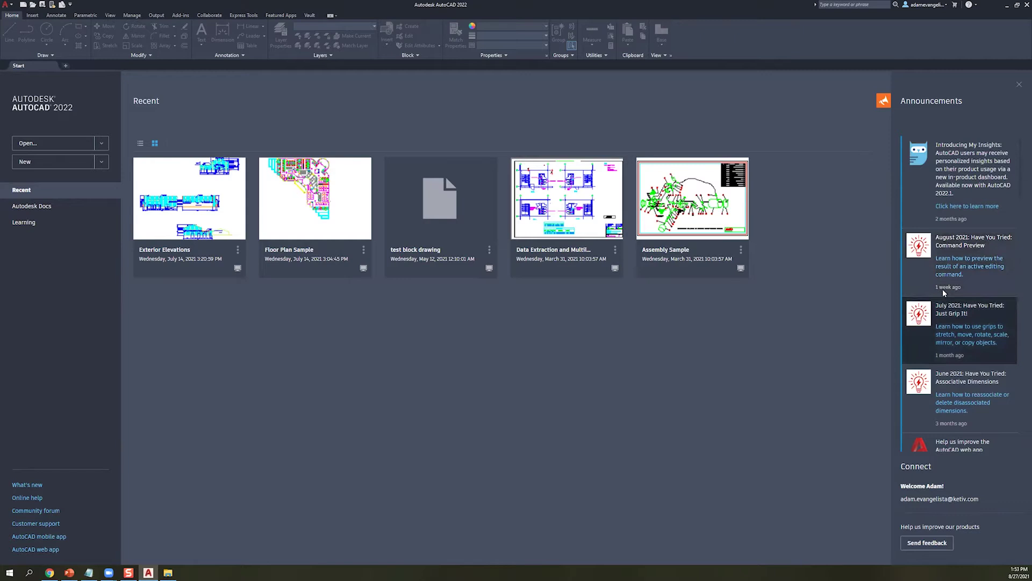
- Open the My Insights announcement in the web browser and read the article's introduction and the section on advanced technology
click(958, 208)
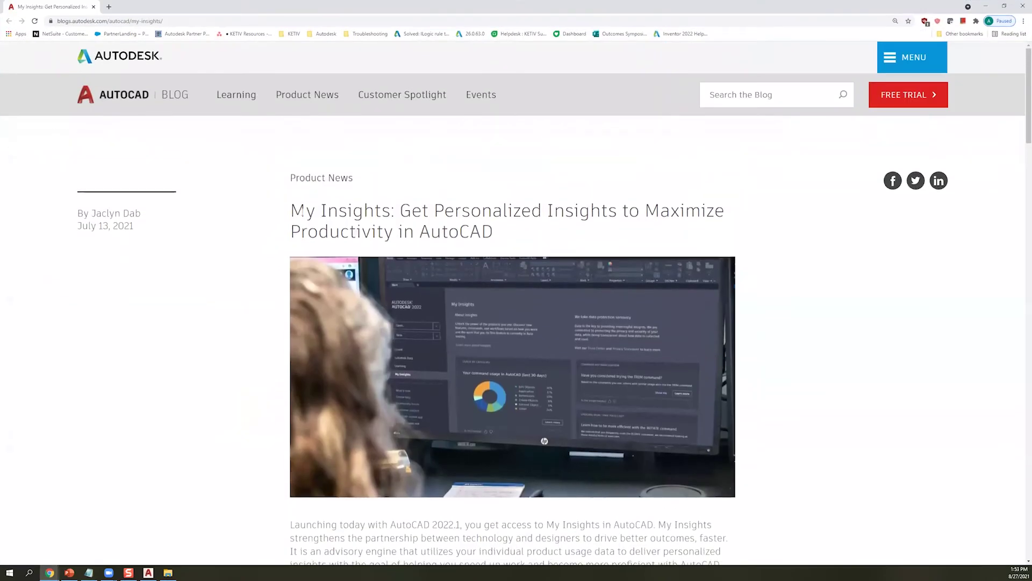
drag(302, 211, 658, 238)
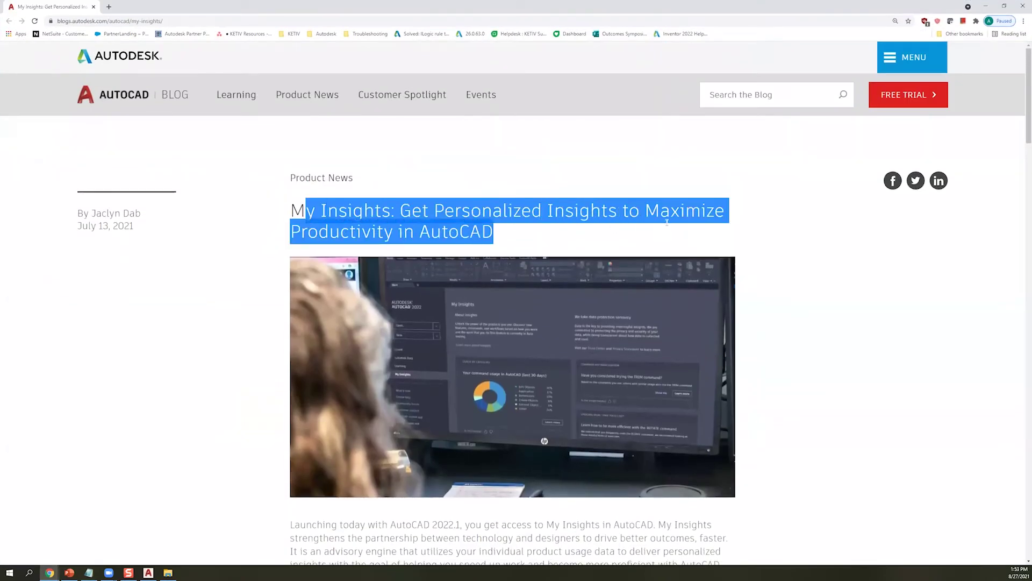
click(614, 280)
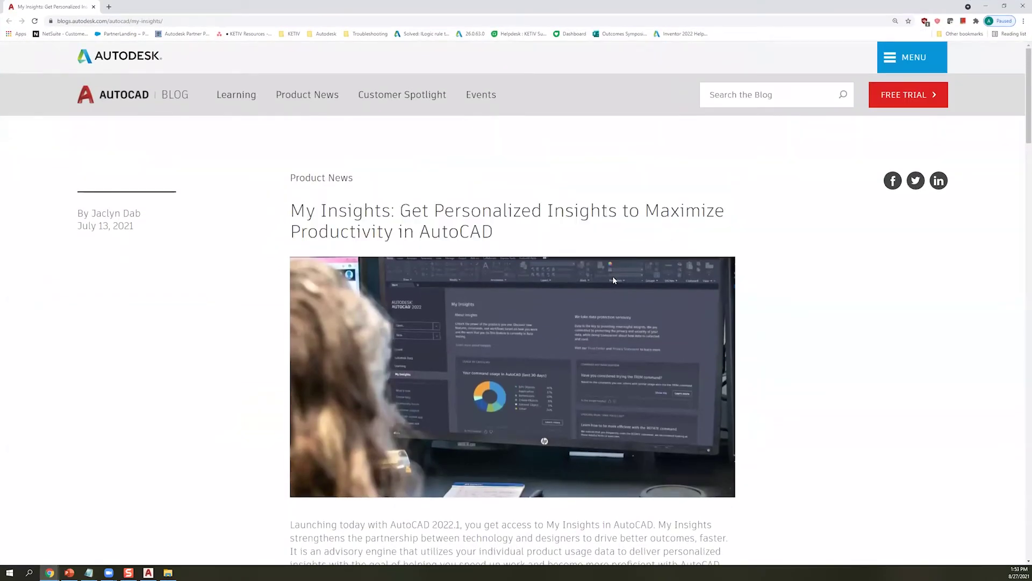
scroll(611, 273, down, 5)
drag(469, 282, 422, 256)
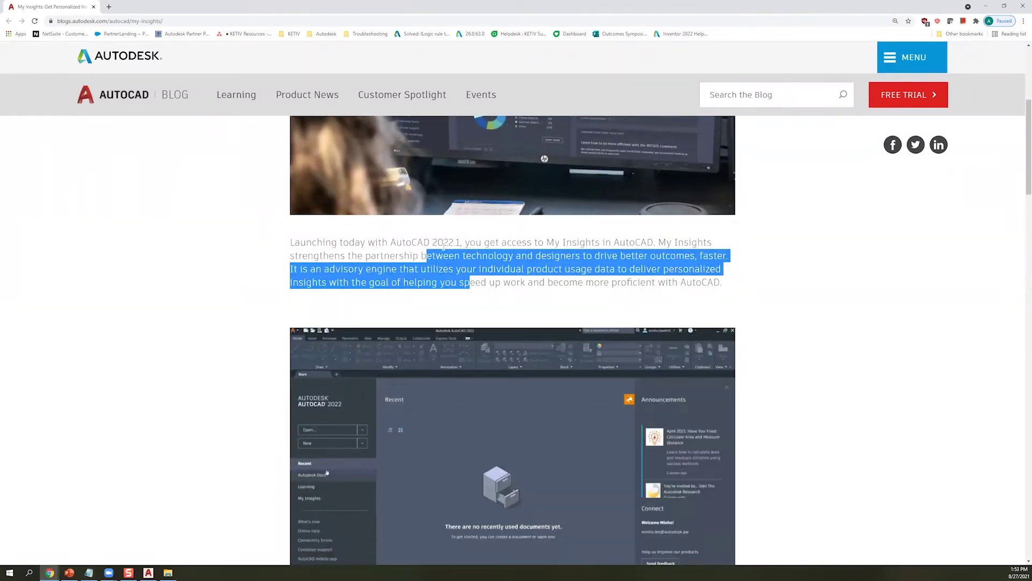
drag(432, 243, 452, 268)
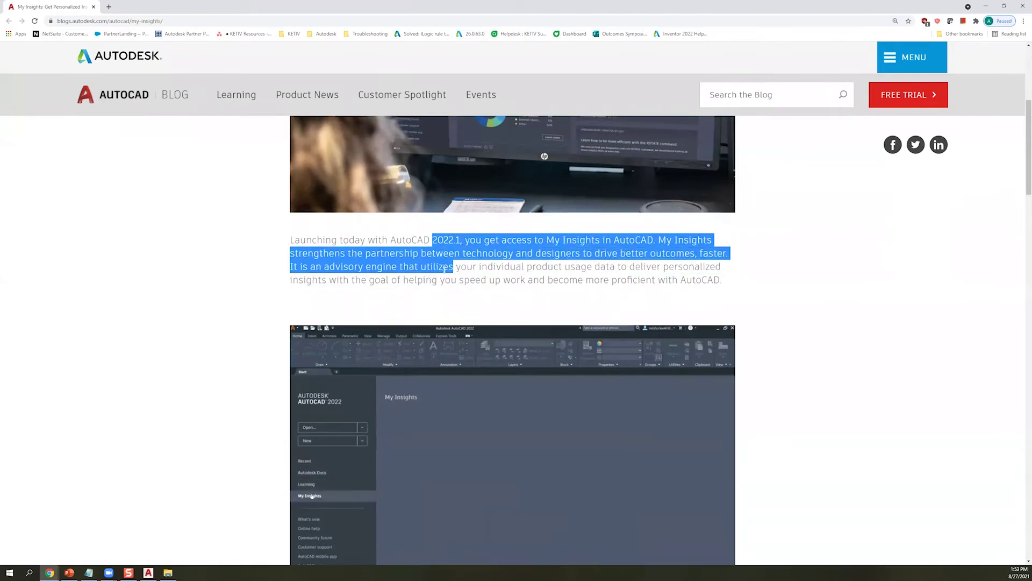
scroll(458, 268, down, 4)
scroll(458, 268, down, 2)
scroll(685, 316, up, 2)
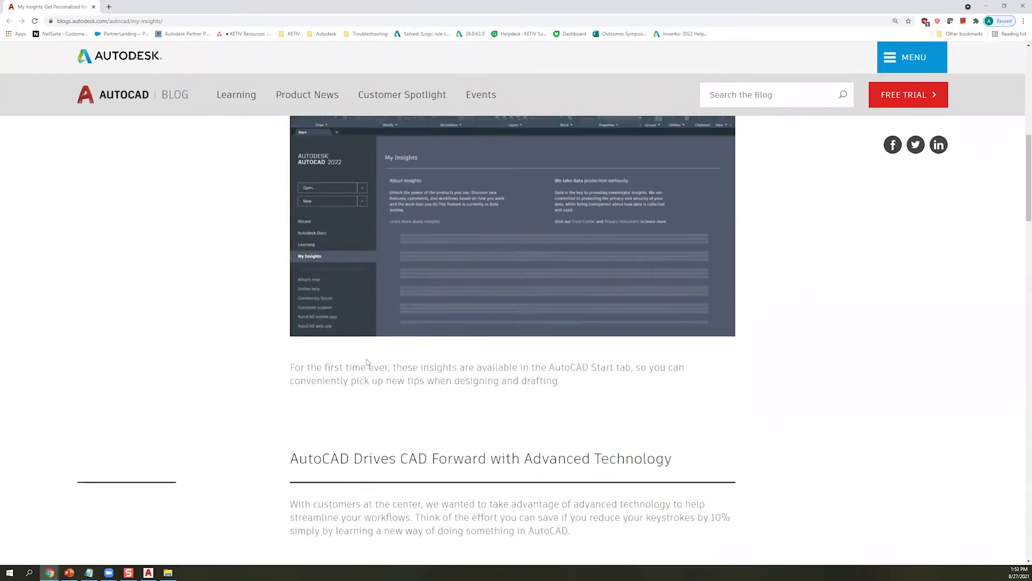
scroll(333, 347, down, 3)
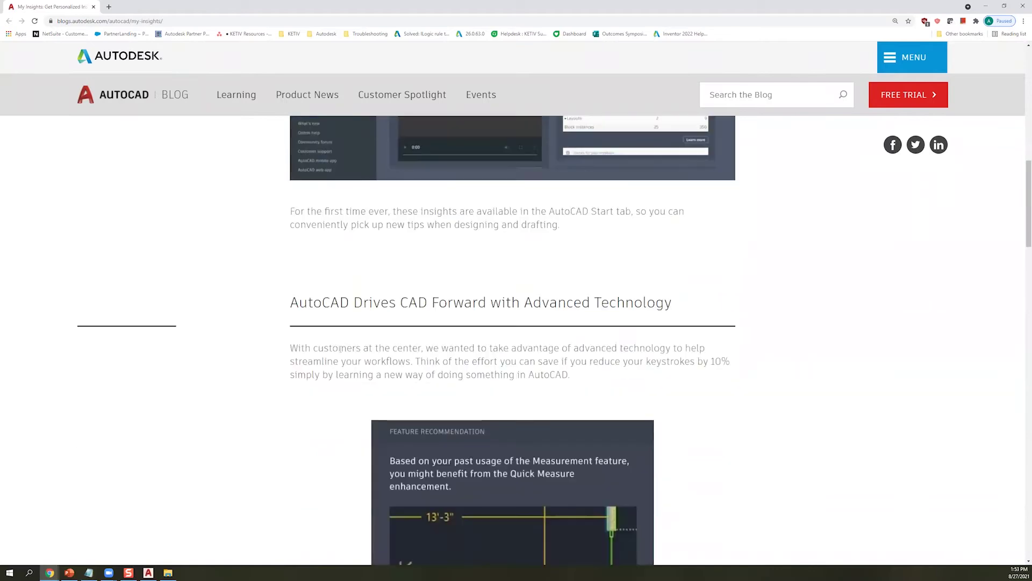
- Minimize the browser to return to the AutoCAD start page and close the Announcements
key(super+Down)
key(super+Down)
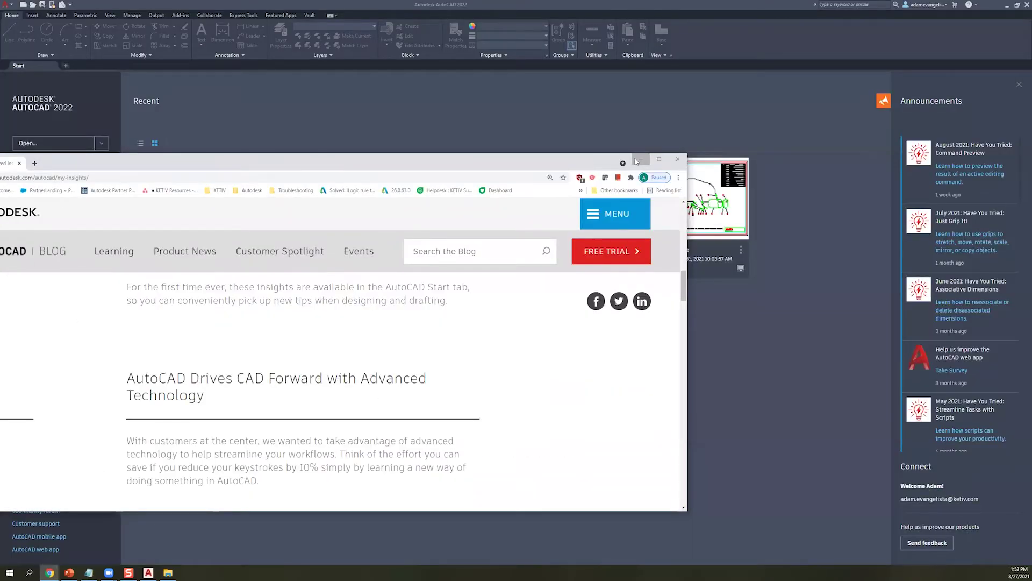
click(1015, 79)
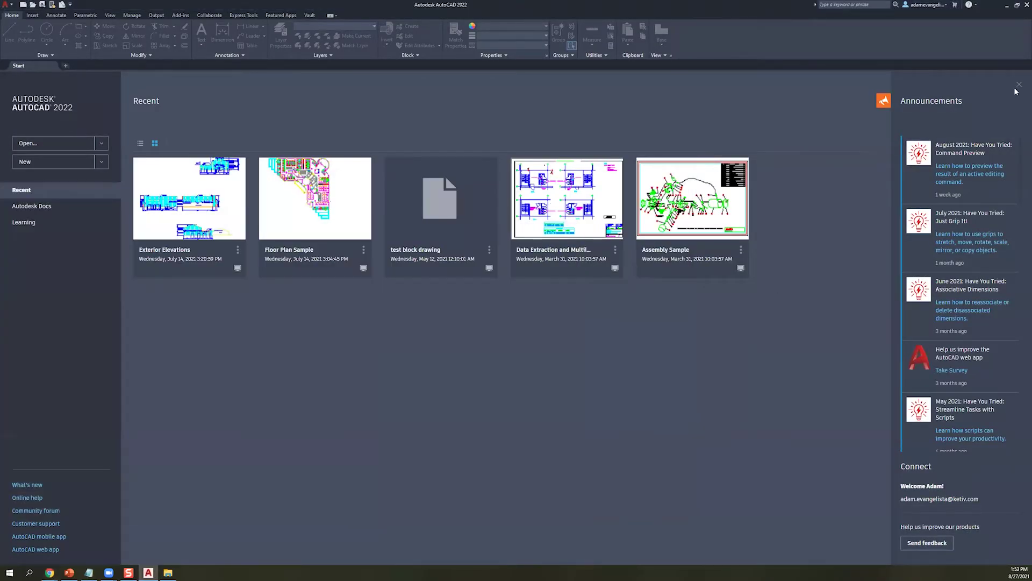
click(1018, 87)
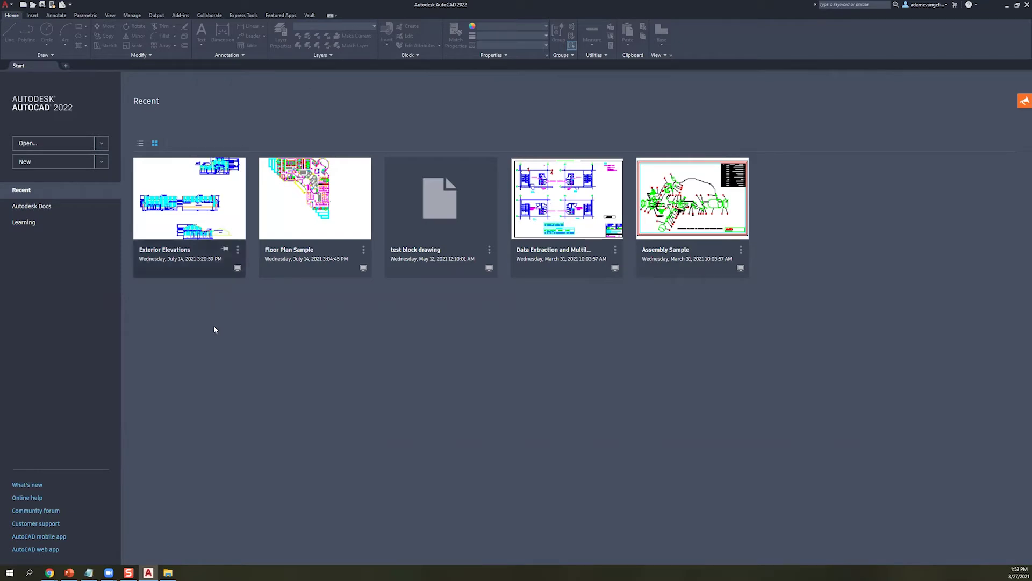
drag(198, 396, 205, 95)
click(191, 324)
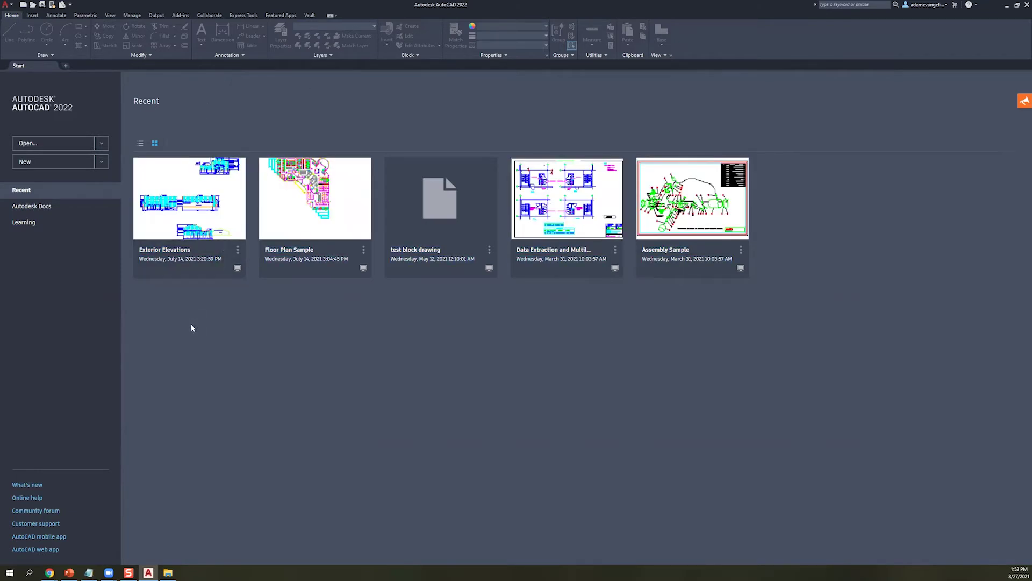
- Open the Autodesk Docs page of the start screen and examine its Desktop Connector information
click(36, 207)
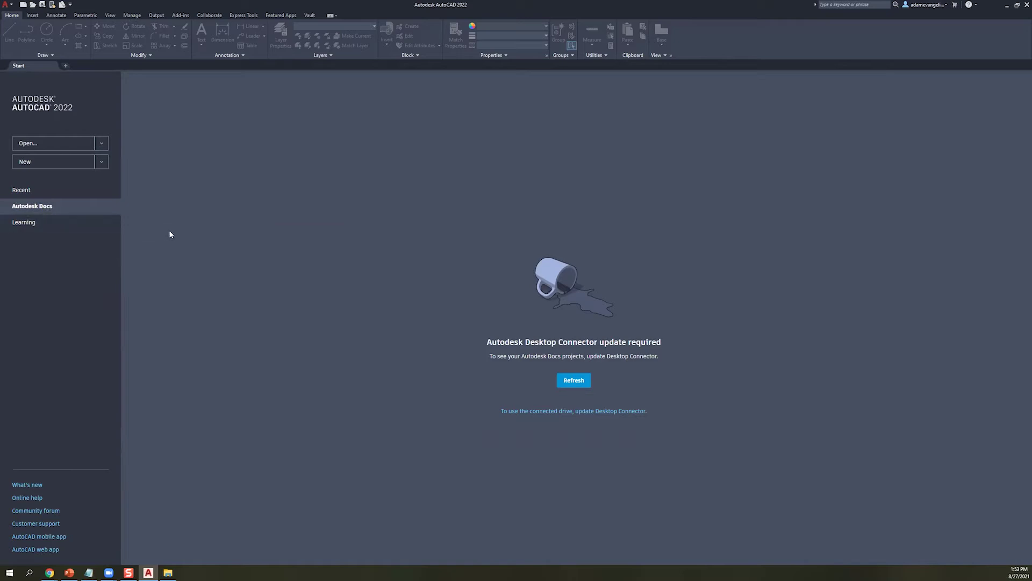
click(61, 194)
click(57, 207)
drag(537, 353, 454, 278)
click(474, 340)
drag(477, 338, 639, 355)
click(624, 345)
- Open the Learning page and advance through the Tips to the ones on arrays and Shared Views
click(43, 223)
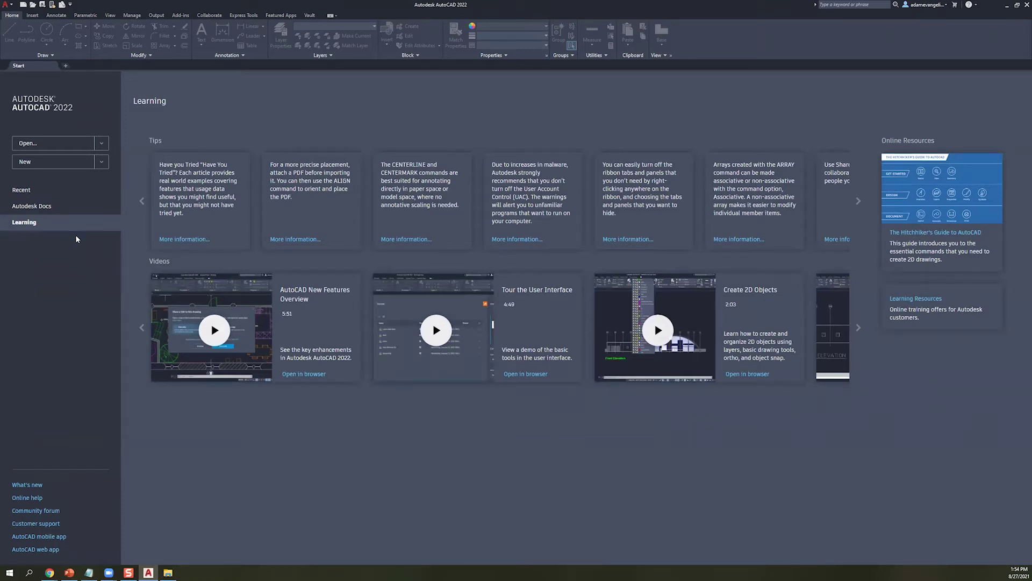
click(858, 201)
click(858, 201)
click(858, 201)
click(858, 201)
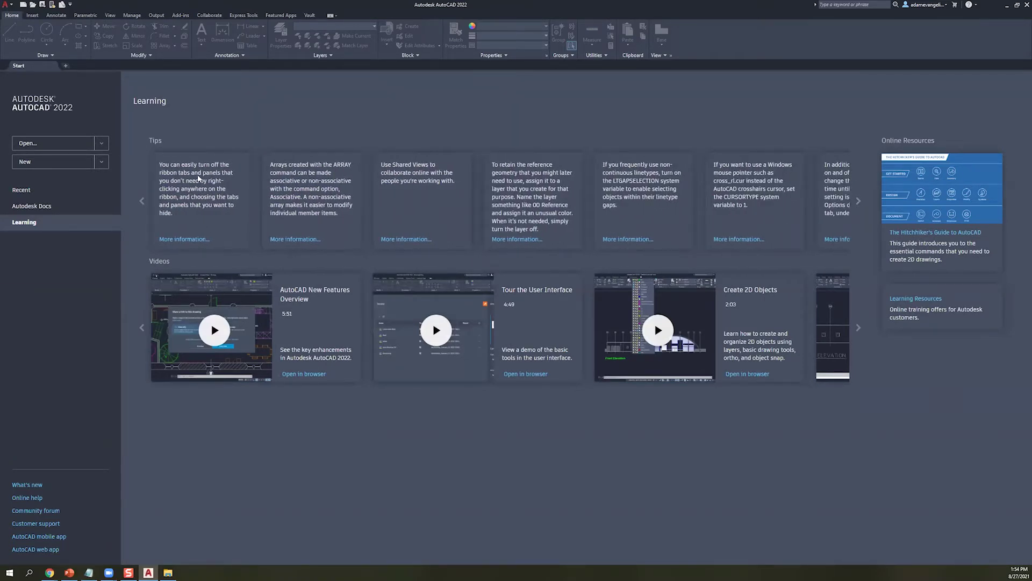
- View the online help article About Arrays linked from the array tip, and switch back to AutoCAD's Learning page
click(185, 240)
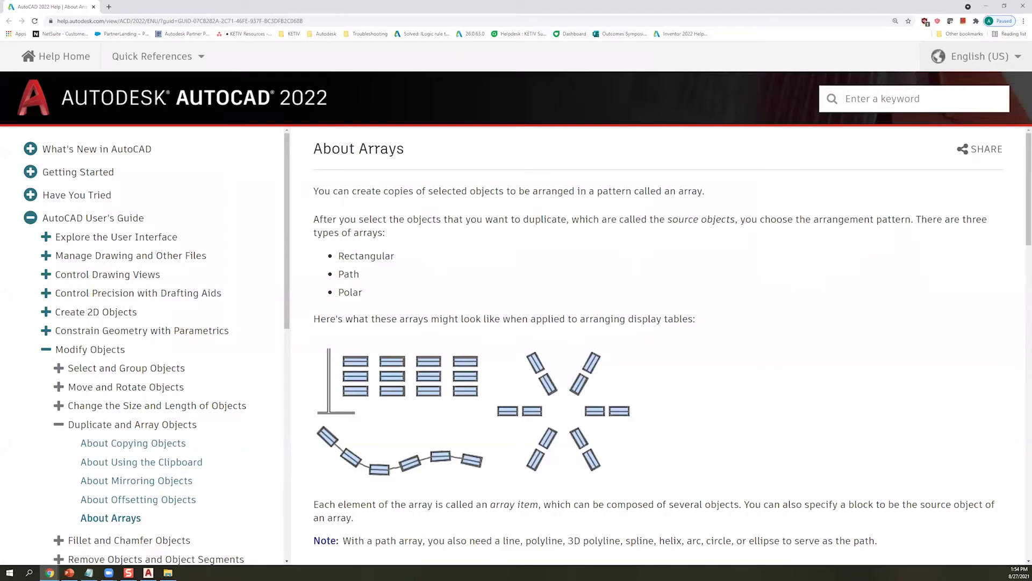
key(alt+Tab)
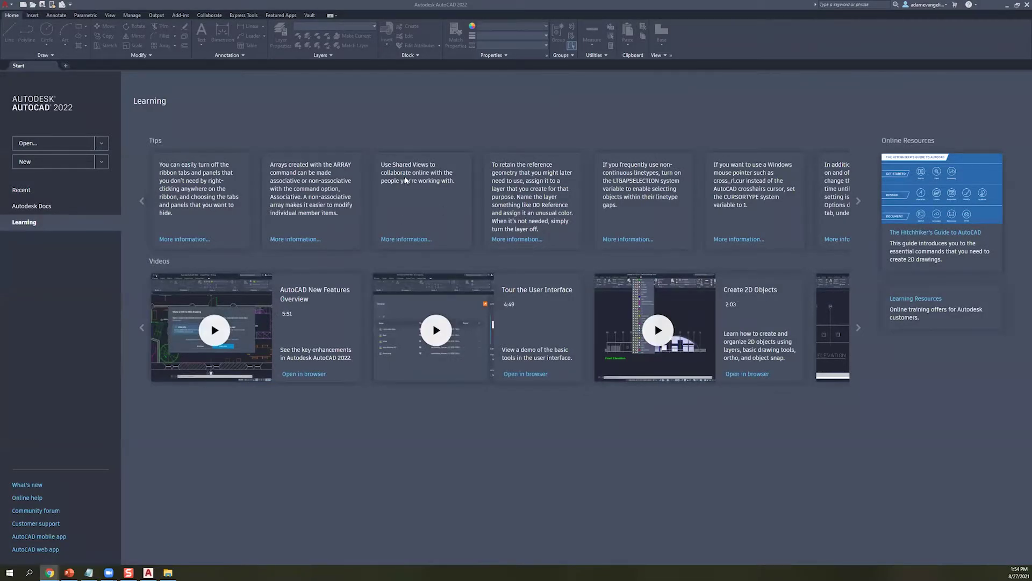
click(416, 191)
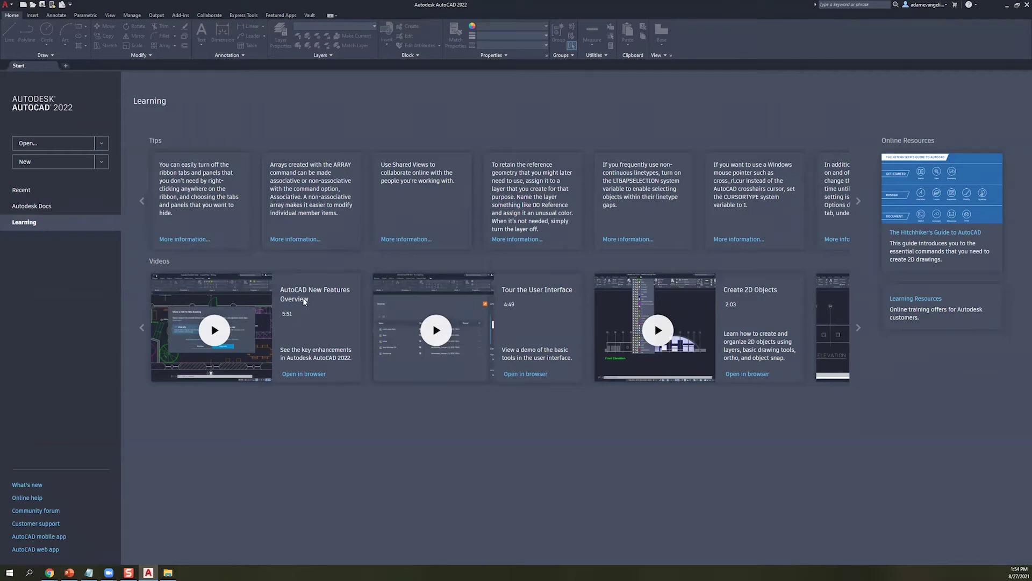
- Play the AutoCAD New Features Overview video in the browser, skip through its sections, and return to AutoCAD's Learning page
click(246, 345)
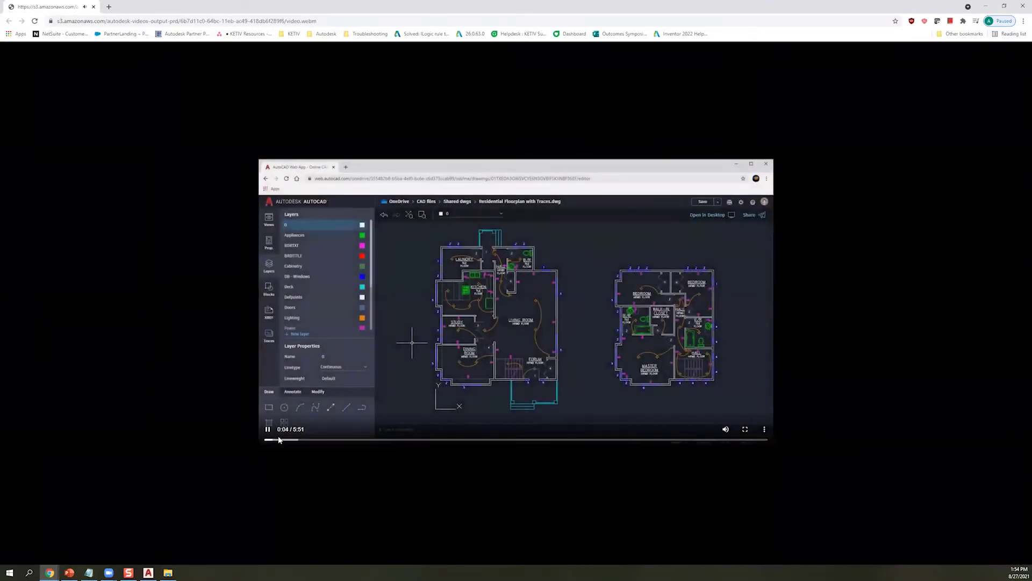
click(278, 438)
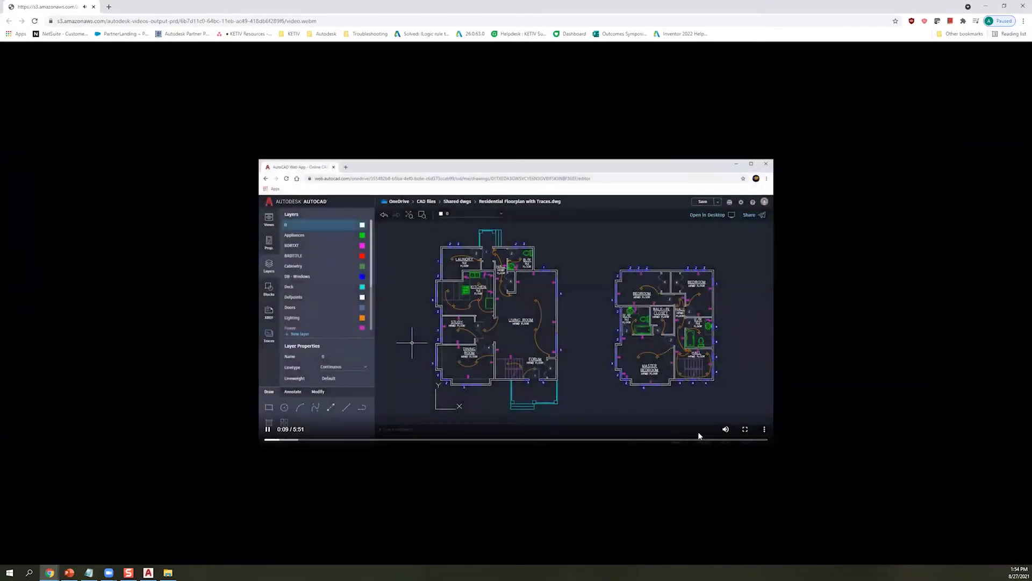
click(330, 438)
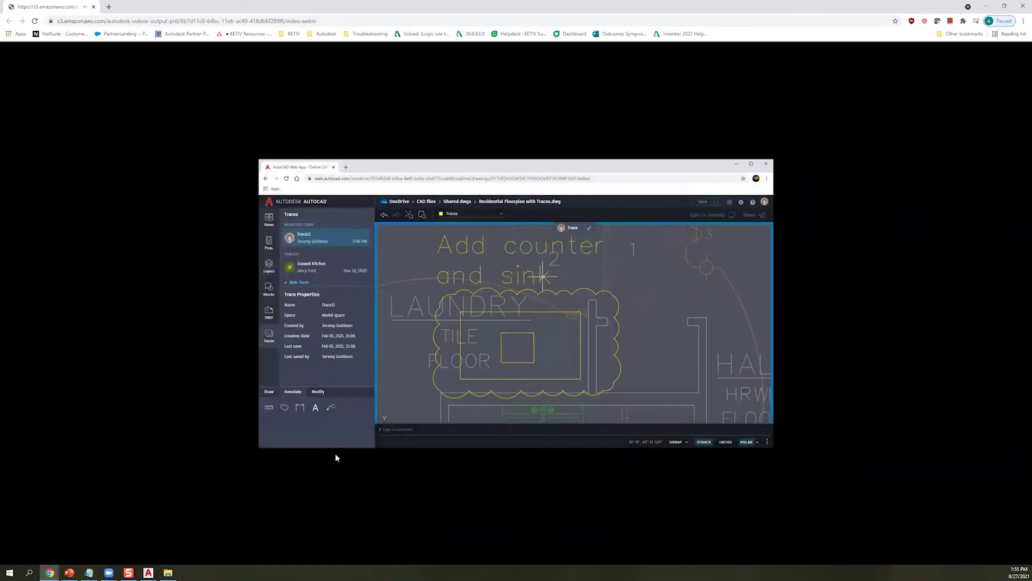
click(401, 439)
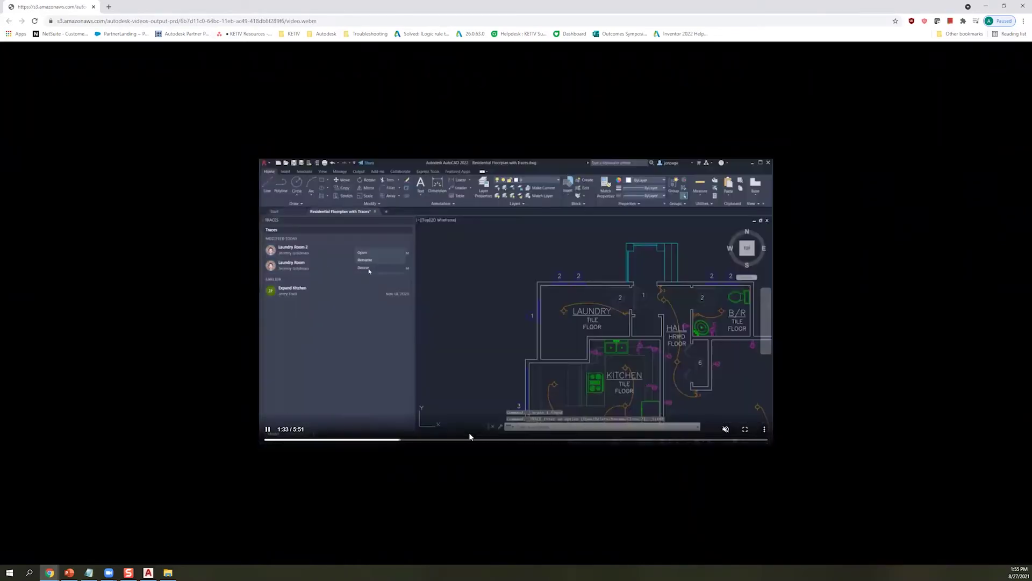
click(471, 439)
click(549, 439)
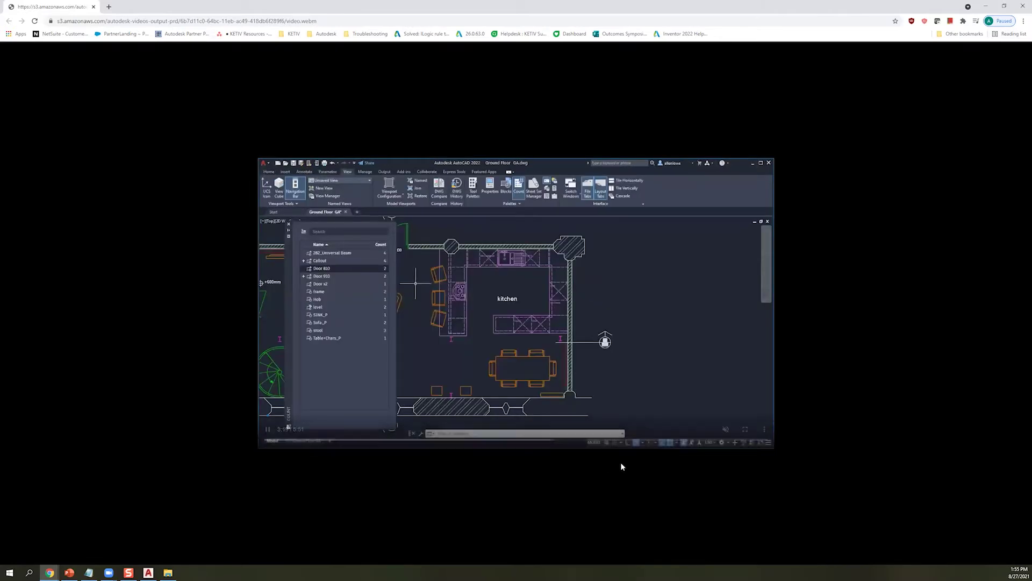
click(656, 439)
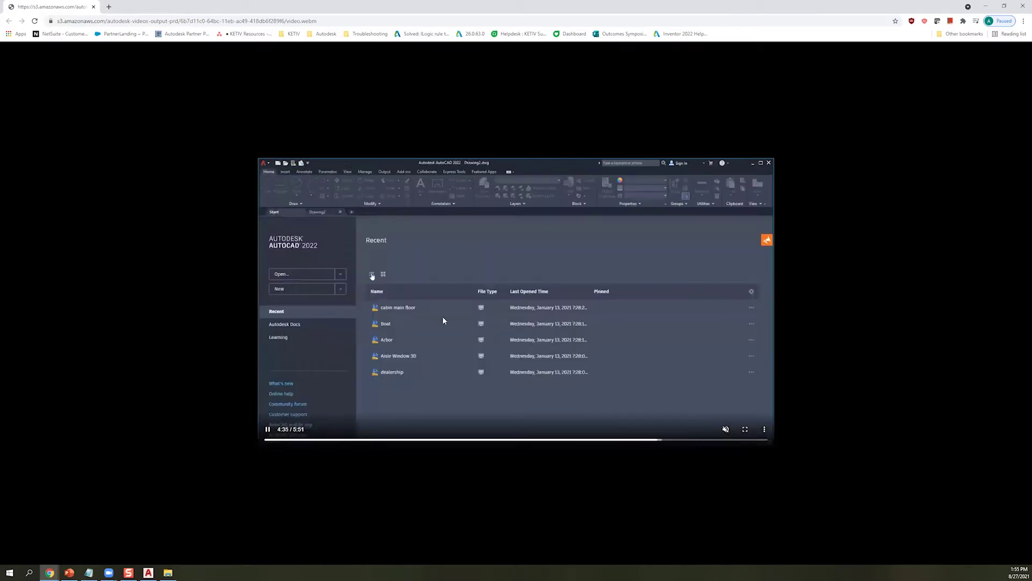
key(f)
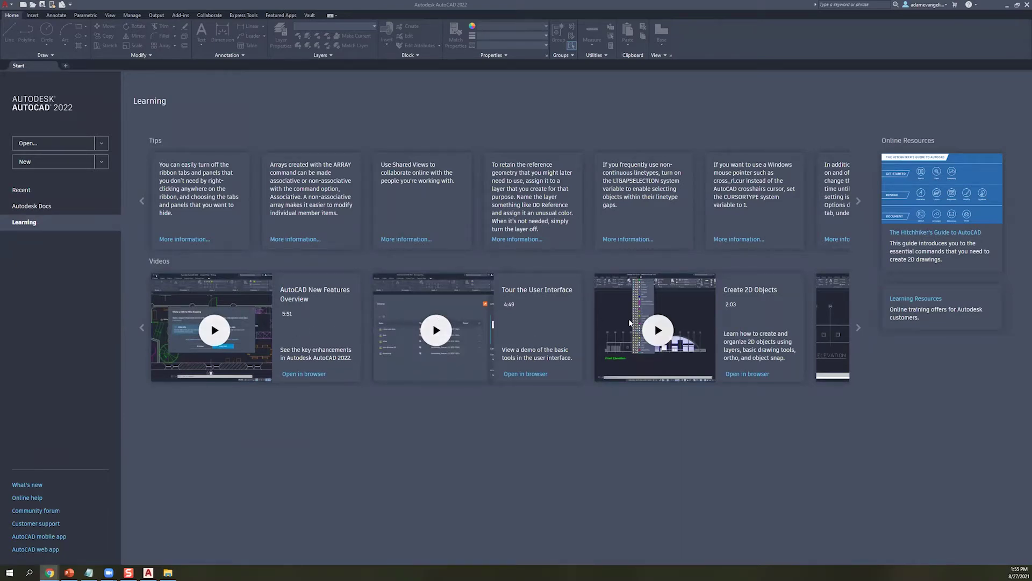
- Advance the learning videos to Create 2D Objects and open The Hitchhiker's Guide to AutoCAD from the online resources
click(859, 326)
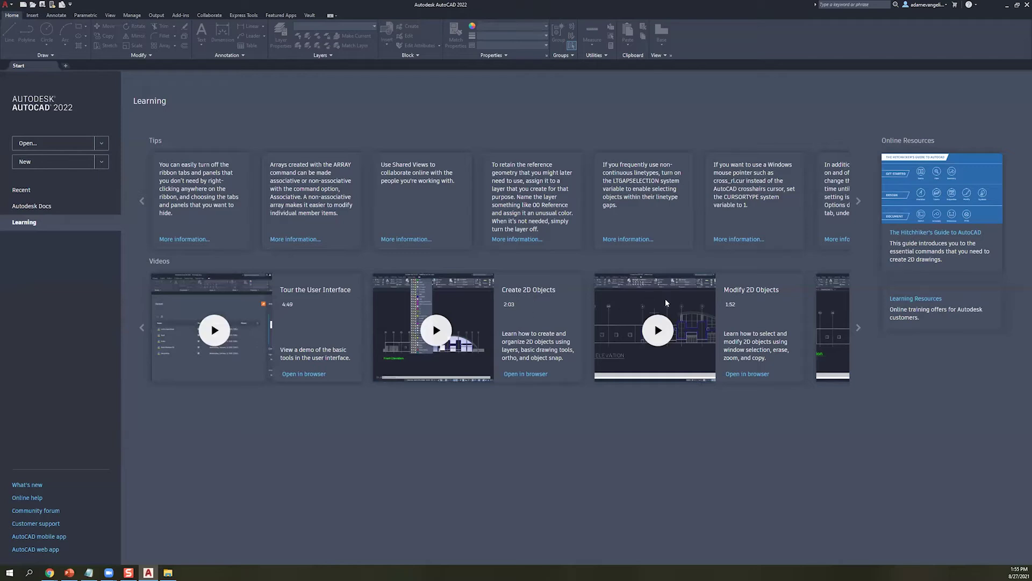
click(855, 328)
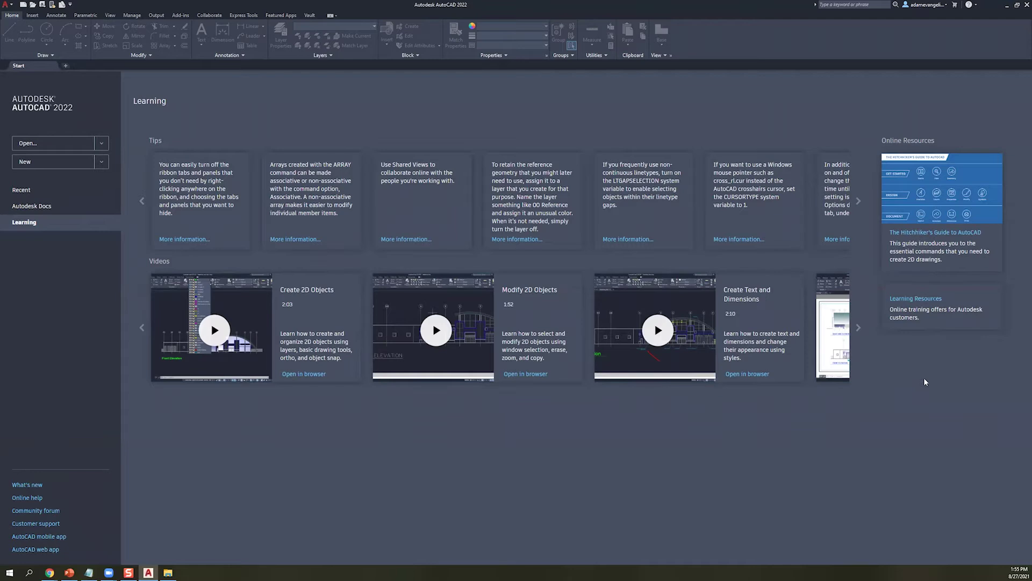
click(931, 234)
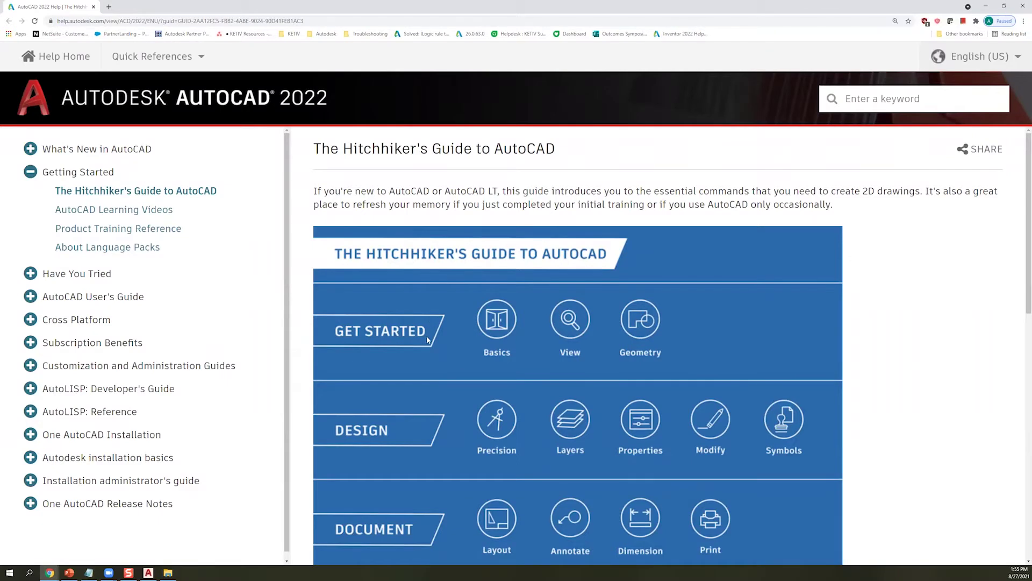
- Examine the guide's introduction, its Get Started, Design and Document topic groups, and the topic list beneath them
scroll(430, 344, down, 1)
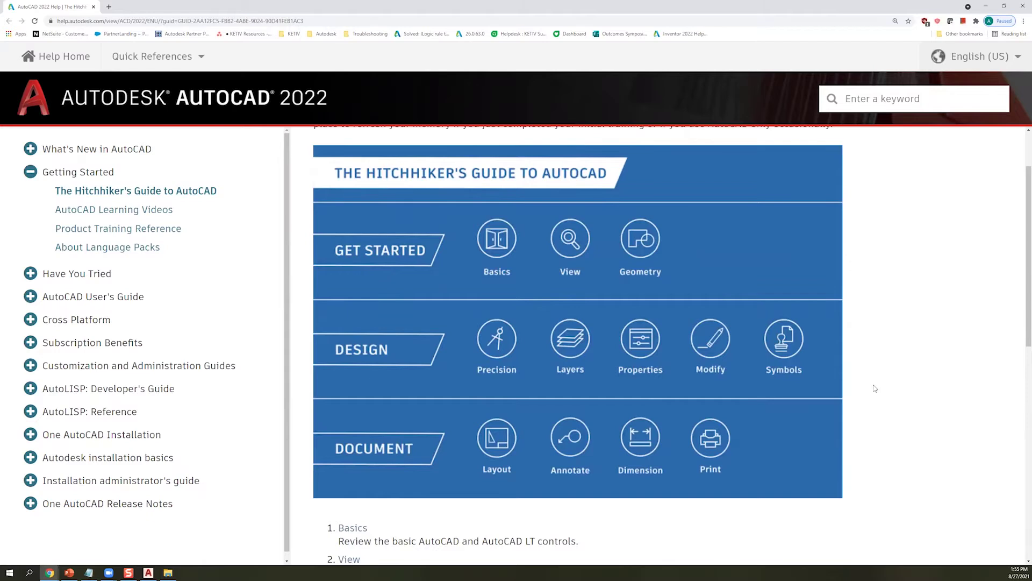
scroll(874, 388, up, 1)
drag(366, 191, 790, 205)
click(793, 231)
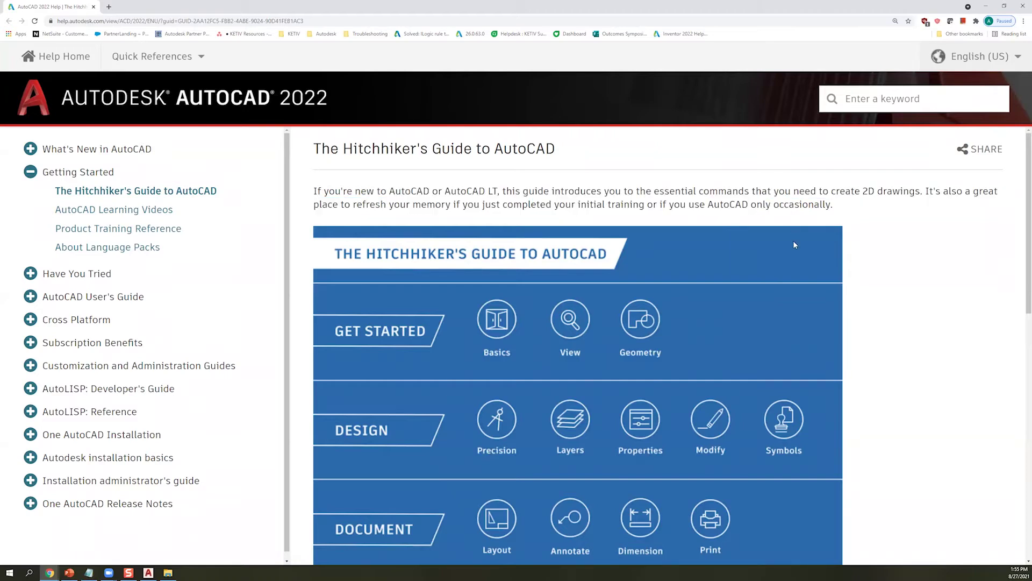
scroll(746, 308, down, 1)
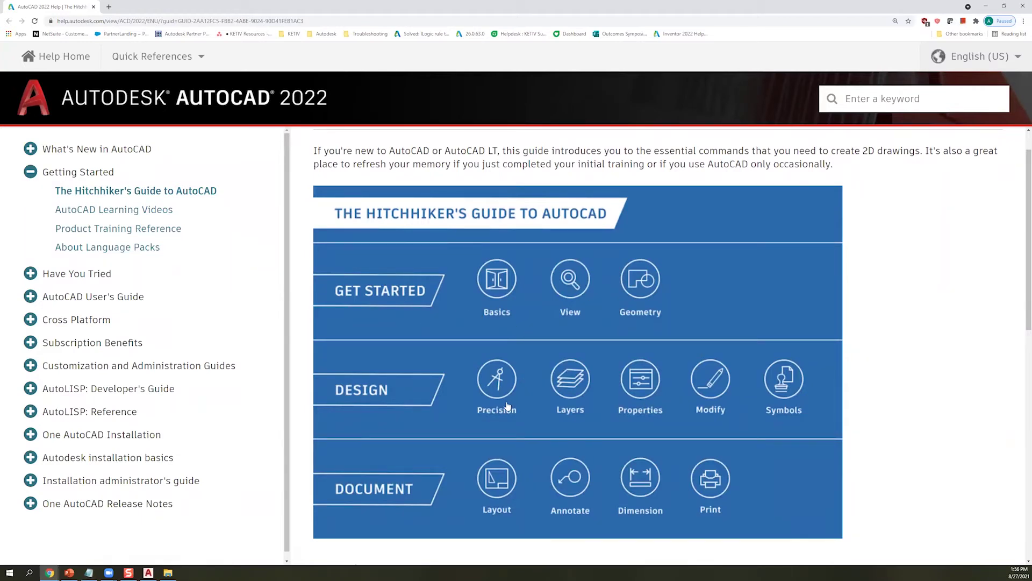
scroll(507, 405, down, 1)
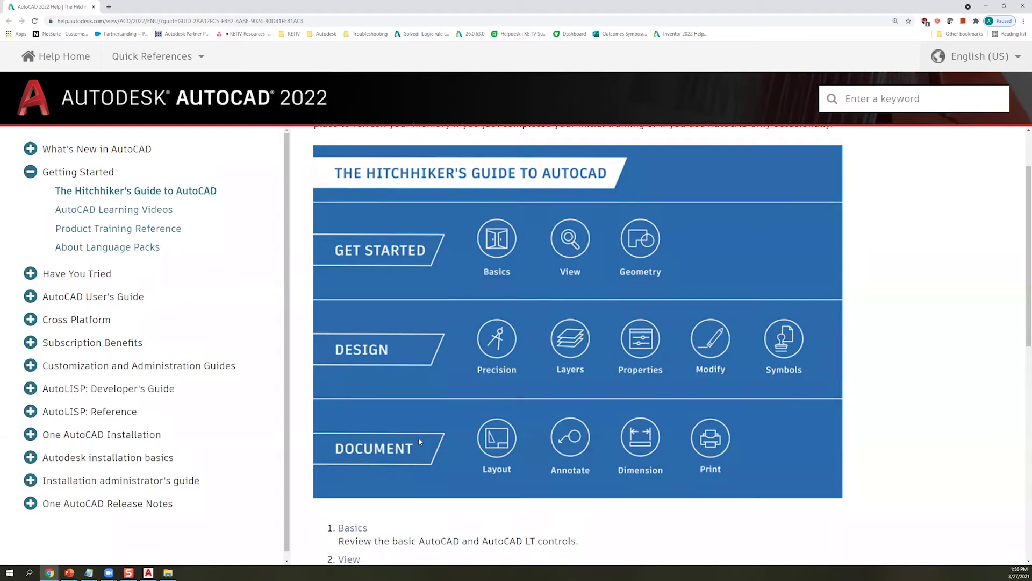
scroll(441, 413, down, 6)
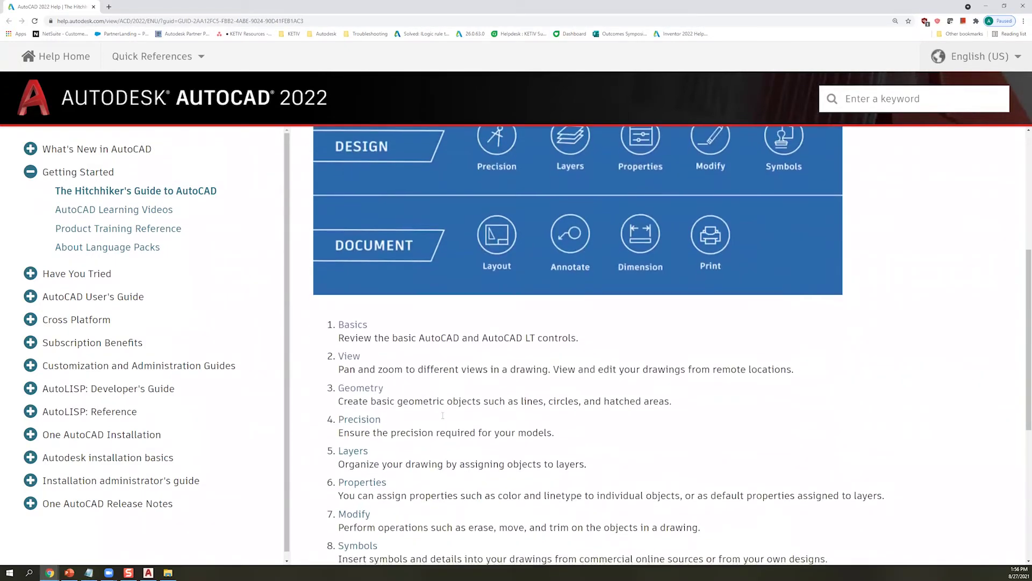
scroll(470, 400, up, 5)
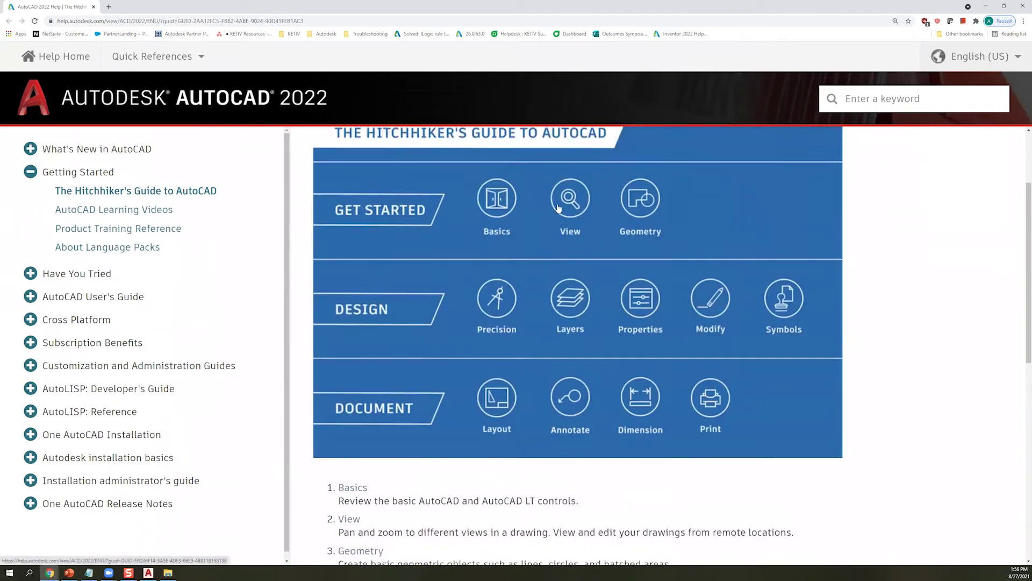
- Open the guide's View topic and read its advice on panning and zooming with the mouse wheel
click(556, 242)
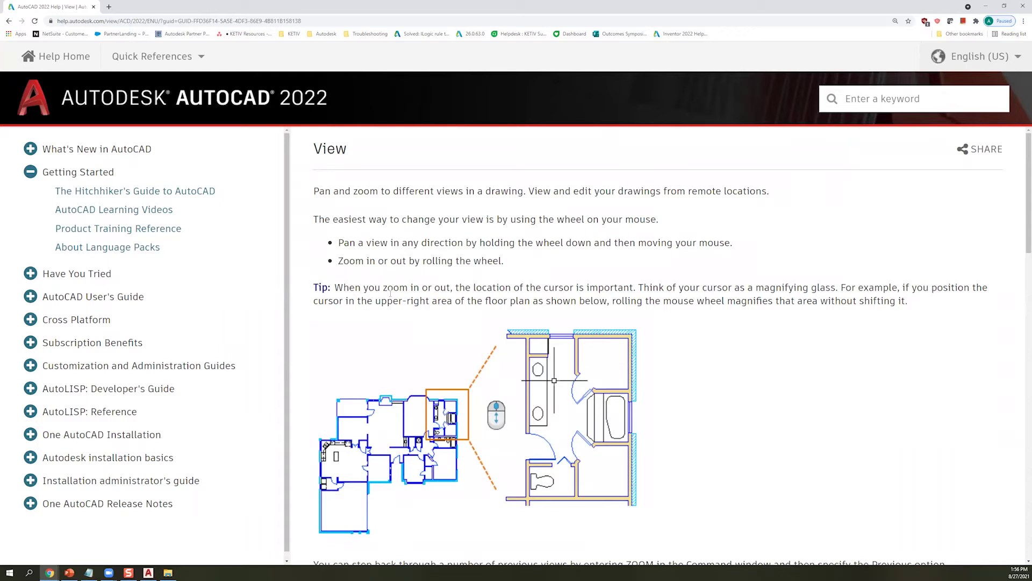
drag(527, 290, 537, 220)
click(521, 229)
scroll(521, 226, down, 6)
drag(444, 408, 449, 363)
drag(455, 281, 450, 242)
click(413, 372)
- Read the rest of the View topic, covering ZOOM options, drawings from remote locations and cloud storage accounts
scroll(412, 372, down, 2)
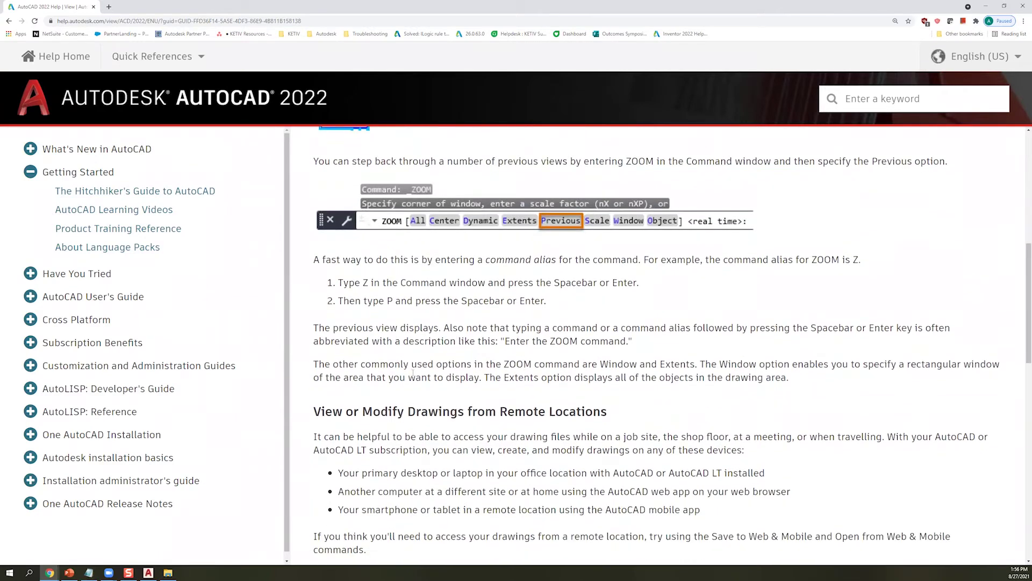
drag(400, 383, 413, 340)
click(413, 340)
scroll(413, 333, down, 3)
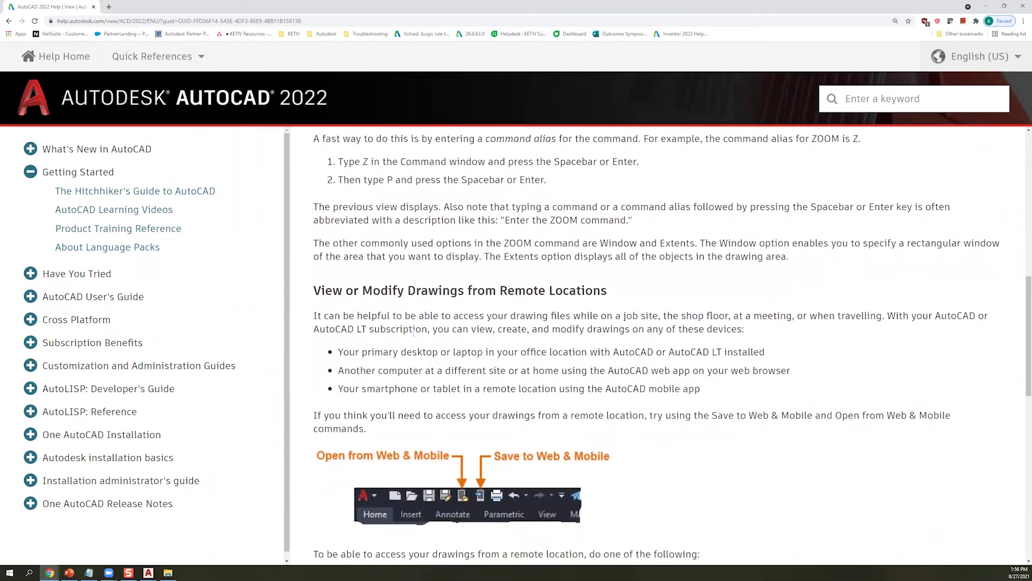
scroll(414, 333, down, 6)
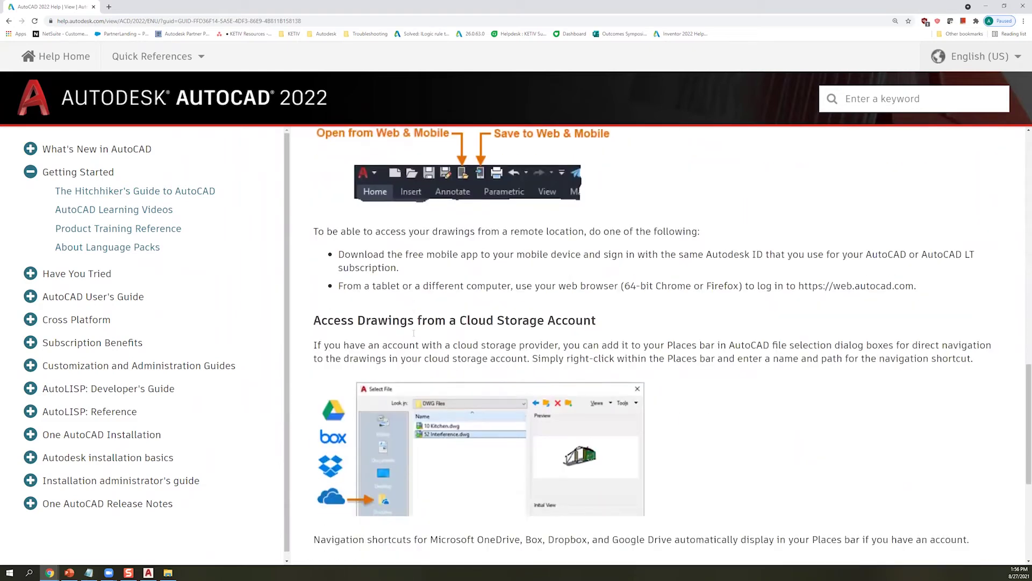
scroll(424, 312, down, 5)
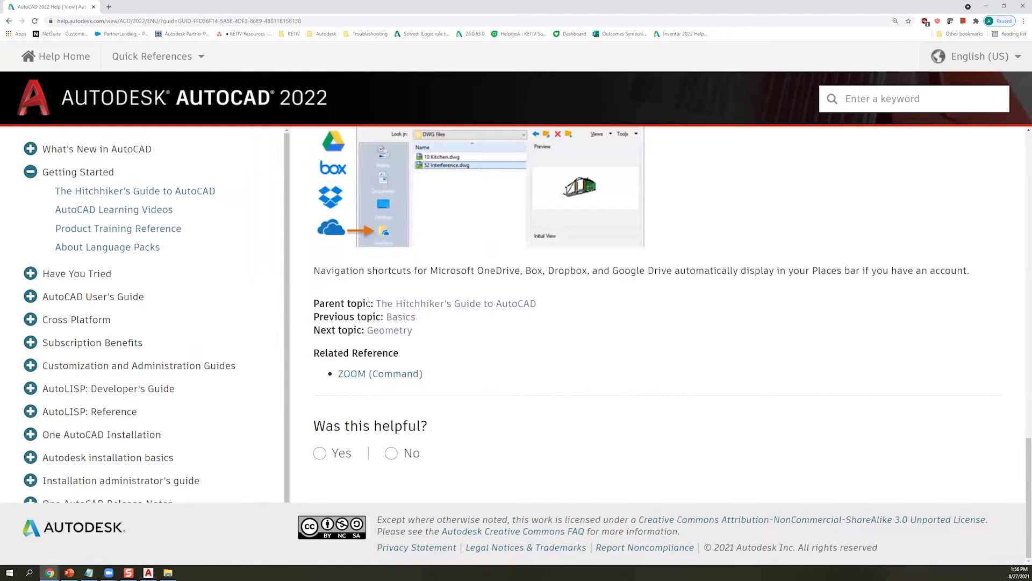
- Continue to the Geometry topic and skim through it to its related command references
click(400, 330)
scroll(488, 356, down, 12)
scroll(488, 356, down, 20)
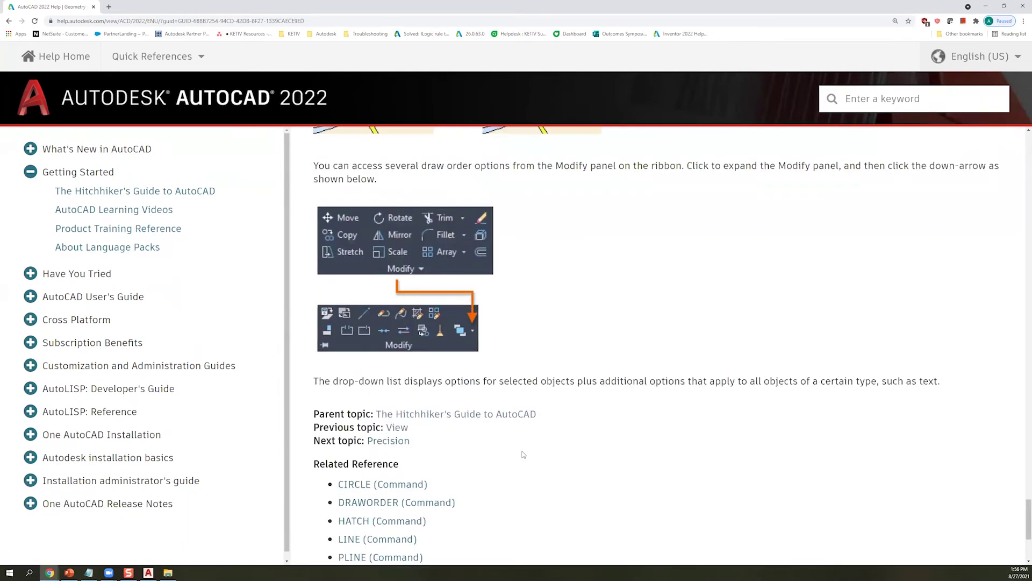
scroll(382, 454, down, 2)
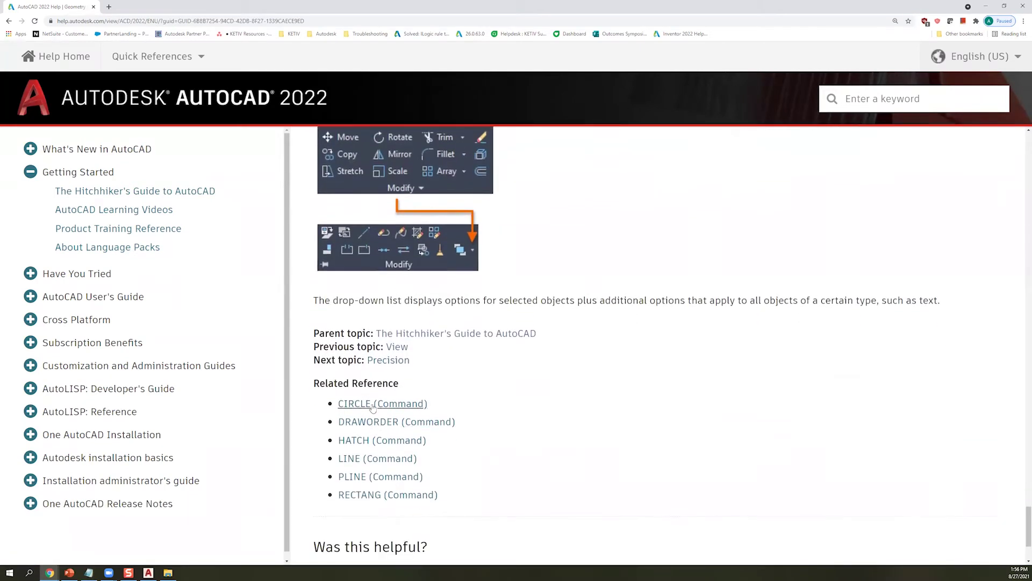
- Open the CIRCLE command reference and review its Diameter, 3P, 2P and TTR creation options through to the related links
click(369, 403)
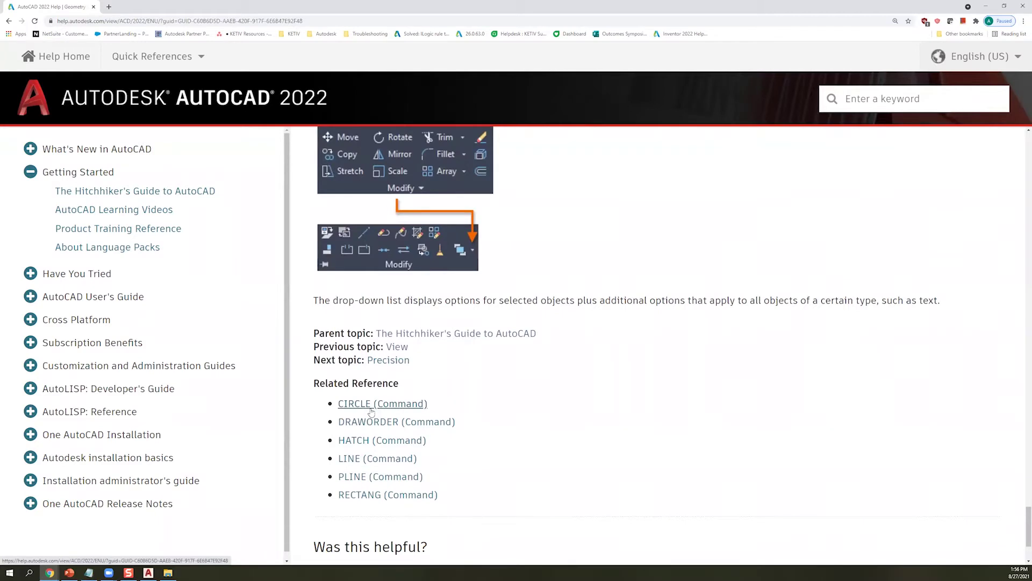
drag(471, 335, 447, 254)
click(400, 333)
scroll(401, 334, down, 1)
scroll(400, 333, down, 5)
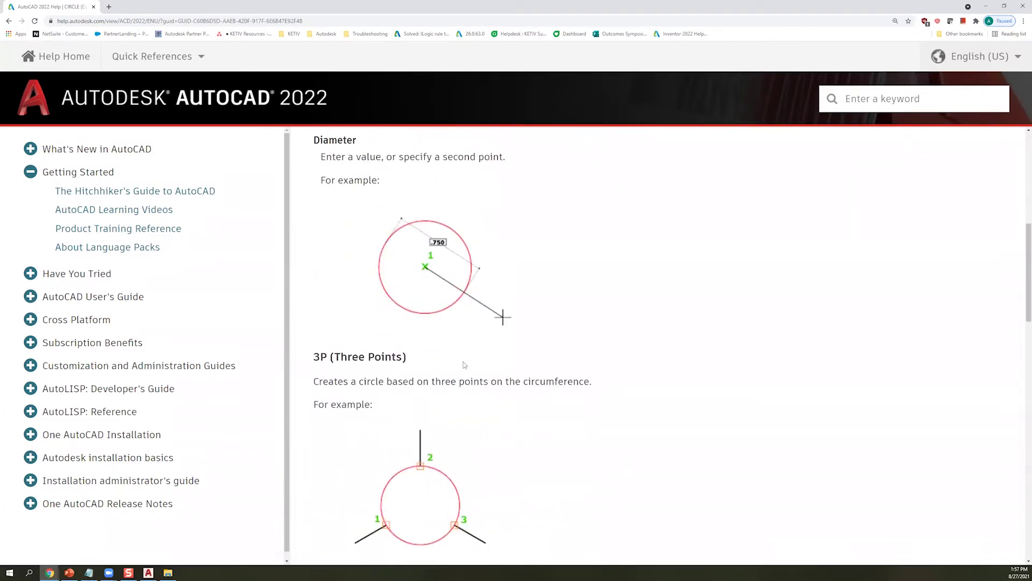
scroll(463, 433, down, 3)
scroll(465, 425, down, 10)
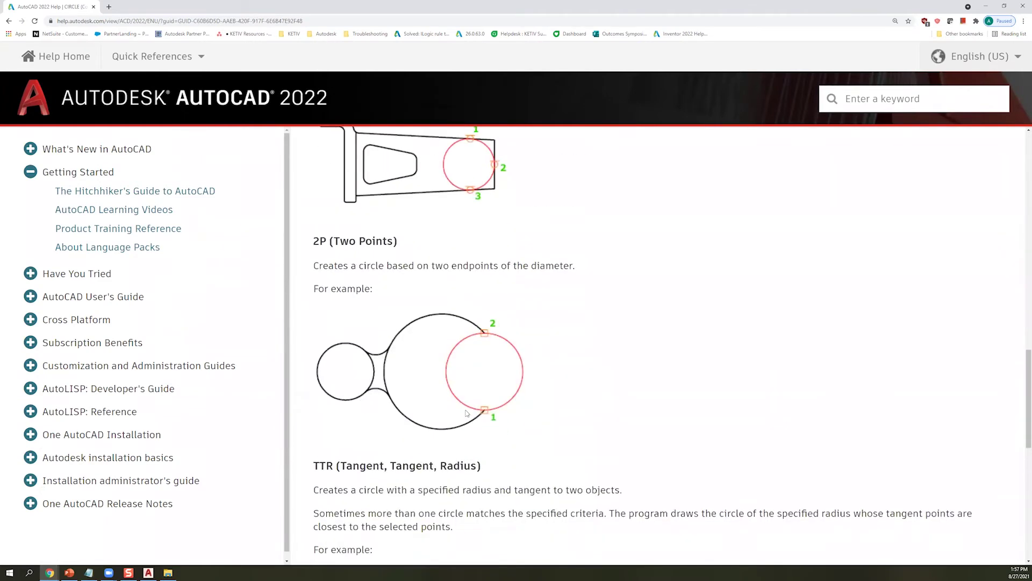
scroll(466, 409, down, 4)
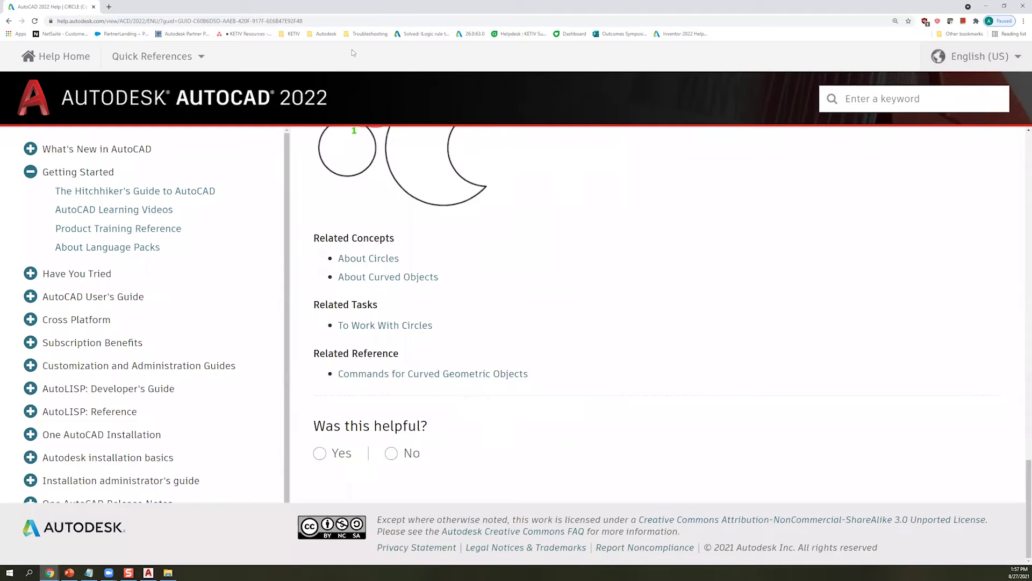
- Return to The Hitchhiker's Guide to AutoCAD main page and review its topic graphic and topic list again
click(186, 192)
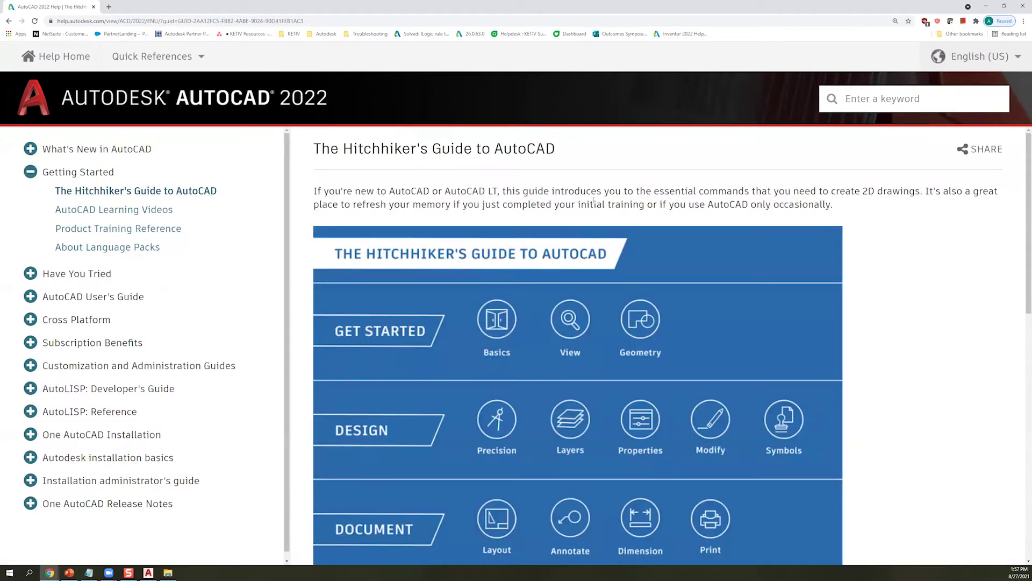
scroll(592, 226, down, 2)
scroll(591, 225, up, 1)
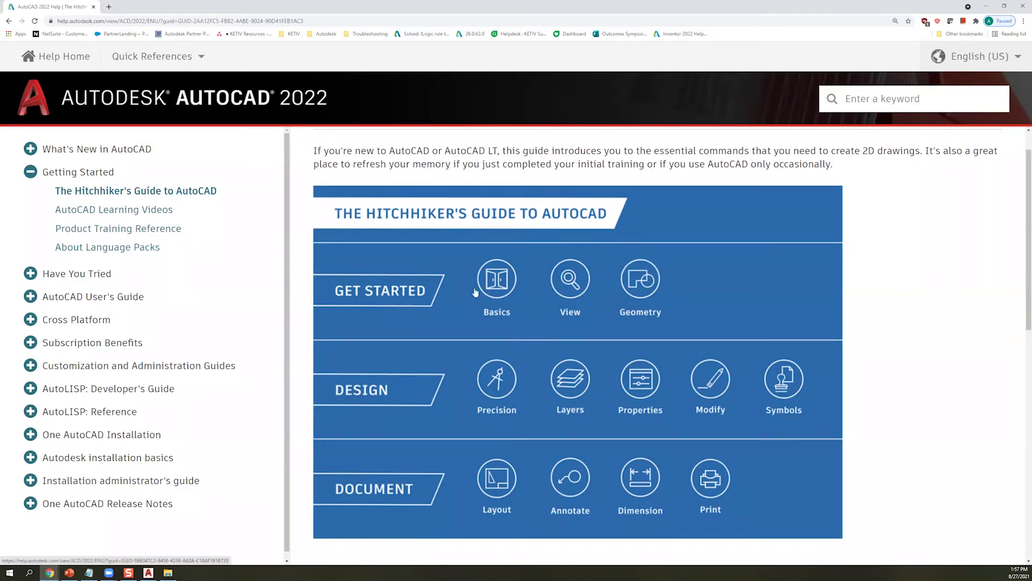
scroll(591, 359, down, 5)
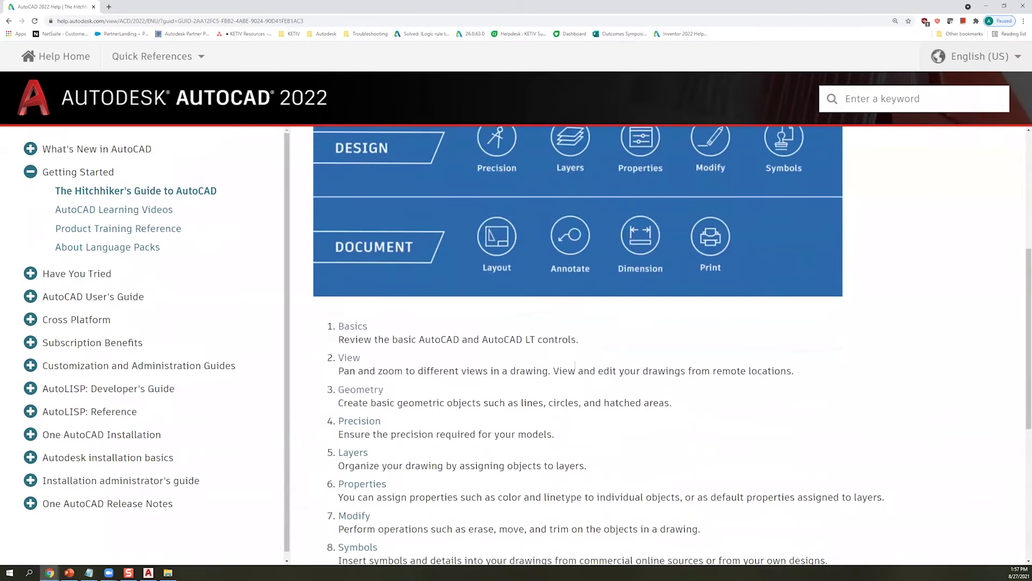
scroll(548, 363, up, 5)
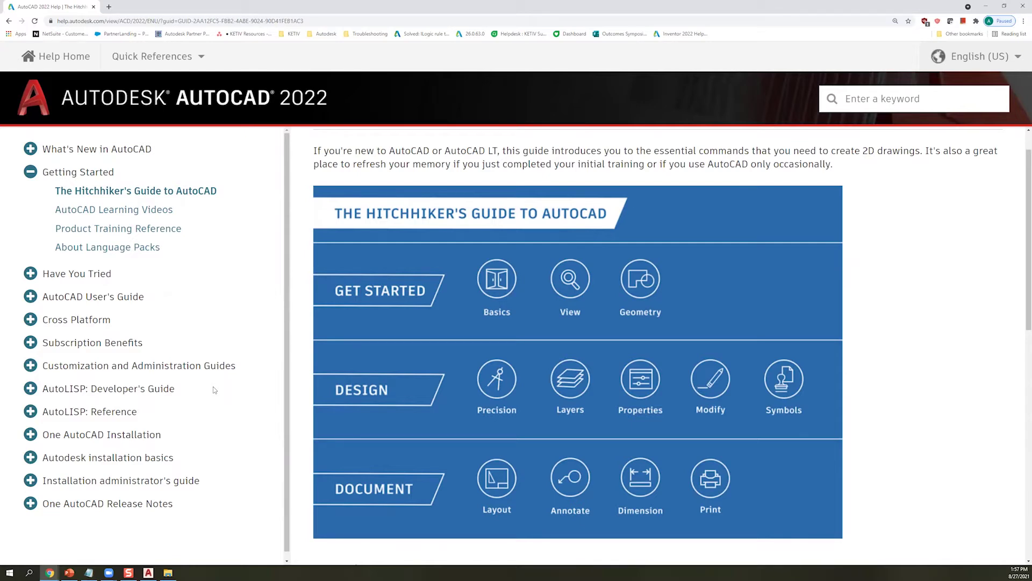
- Switch back to AutoCAD, step the learning tips back by one, and show the recent drawings on the start page
click(148, 572)
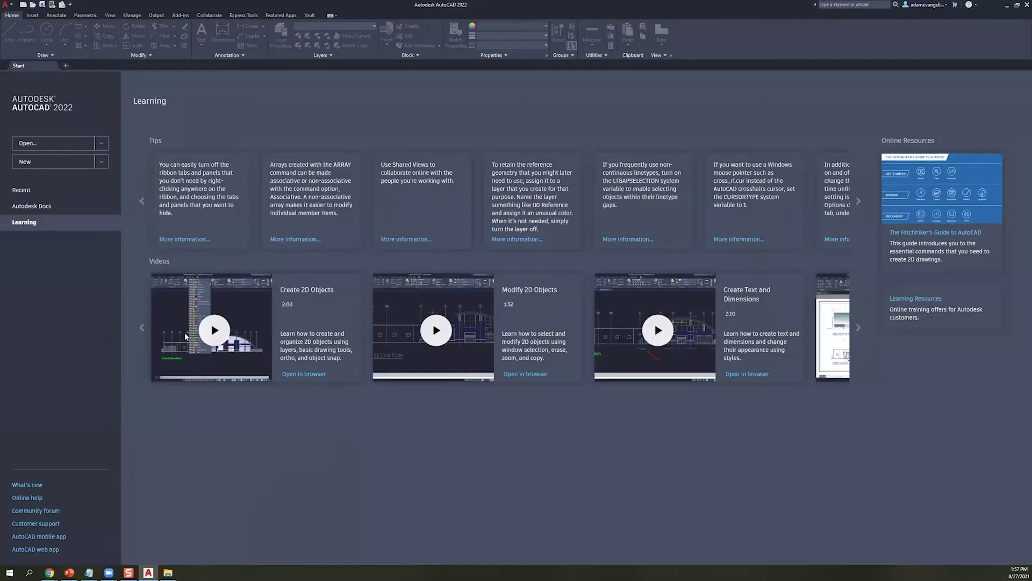
click(142, 201)
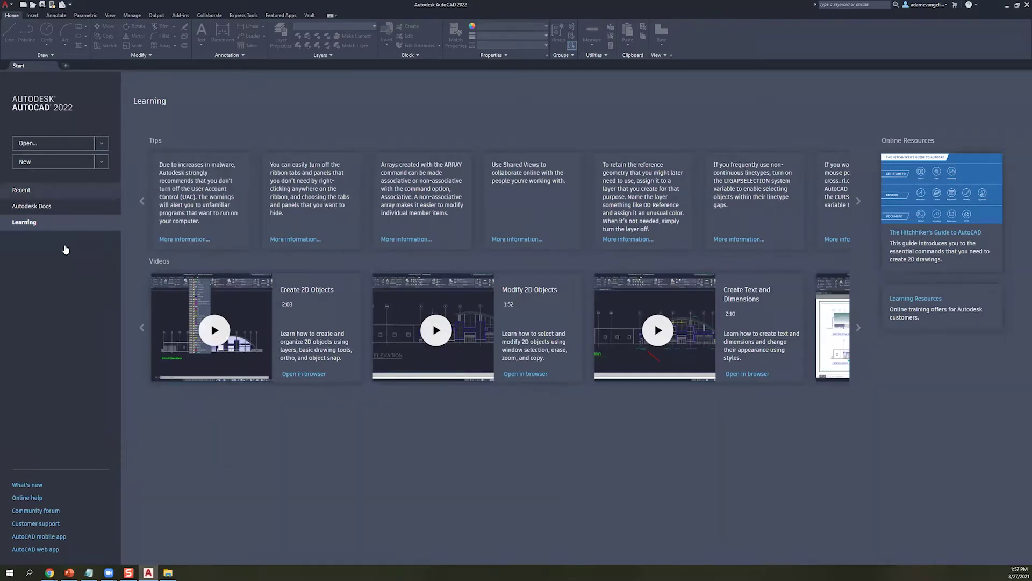
click(22, 190)
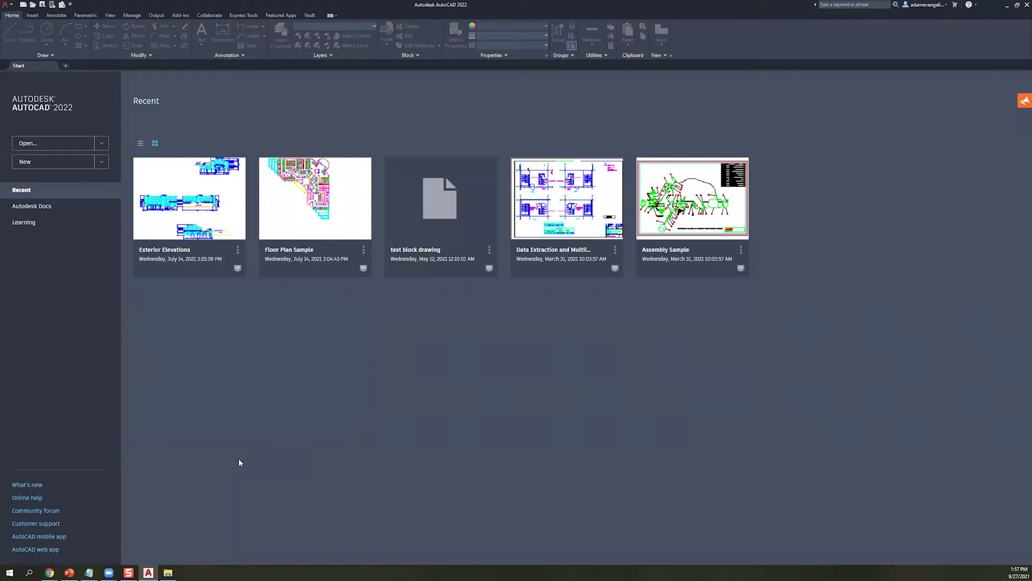
- Open the What's new, online help, community forum and customer support links, and look over the AutoCAD Community forums page
click(30, 485)
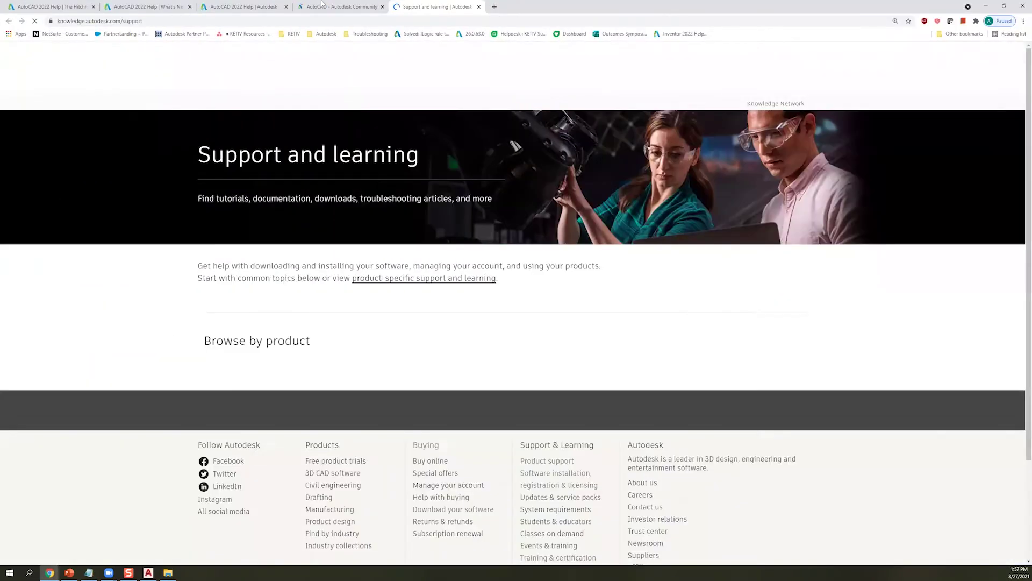
click(309, 7)
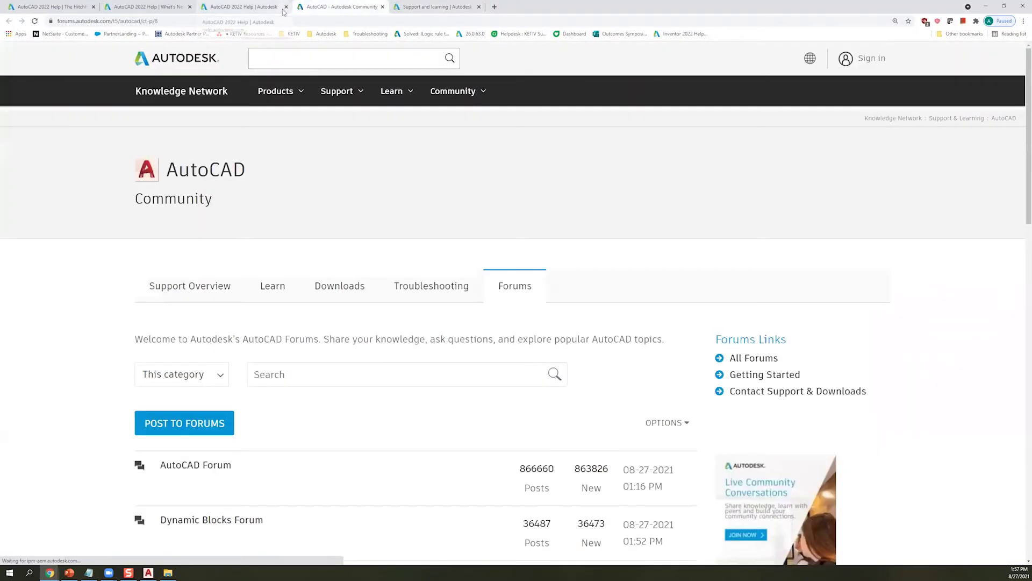
drag(67, 20, 207, 16)
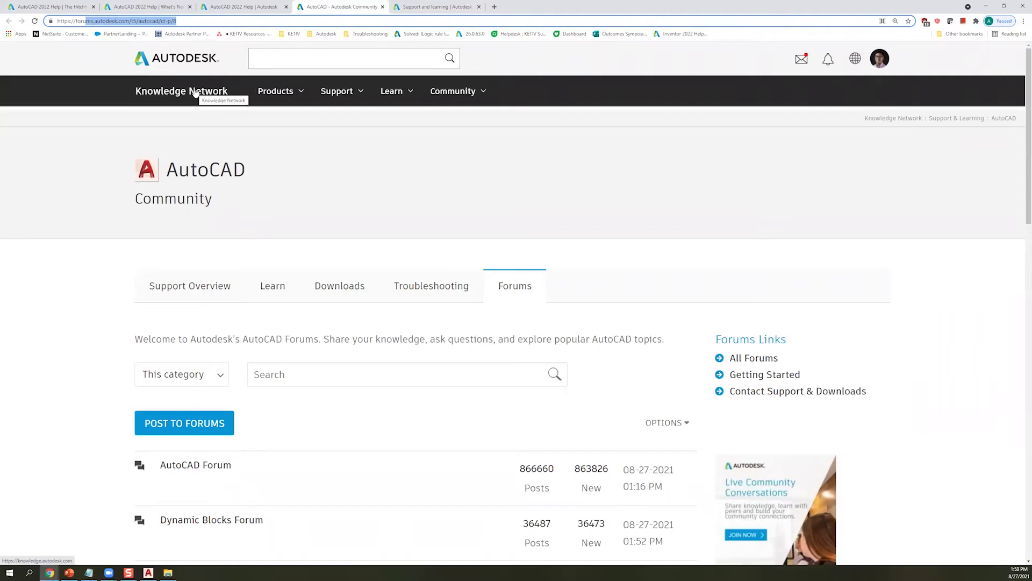
scroll(199, 196, down, 5)
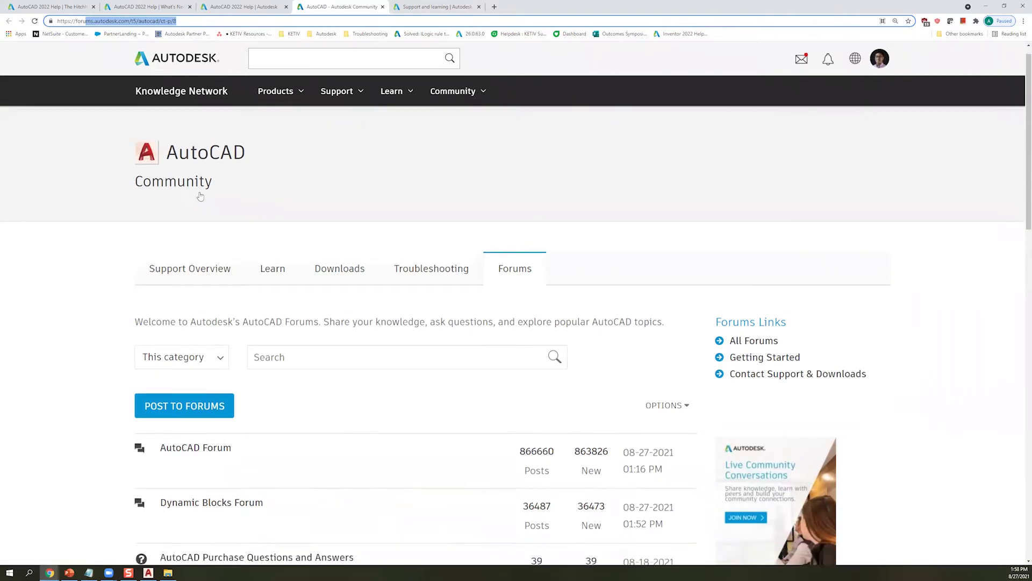
scroll(214, 235, up, 4)
scroll(214, 234, up, 1)
- Look through the opened AutoCAD 2022 Help and Community pages, and switch back to the AutoCAD start page
click(243, 6)
click(148, 6)
click(338, 7)
click(494, 7)
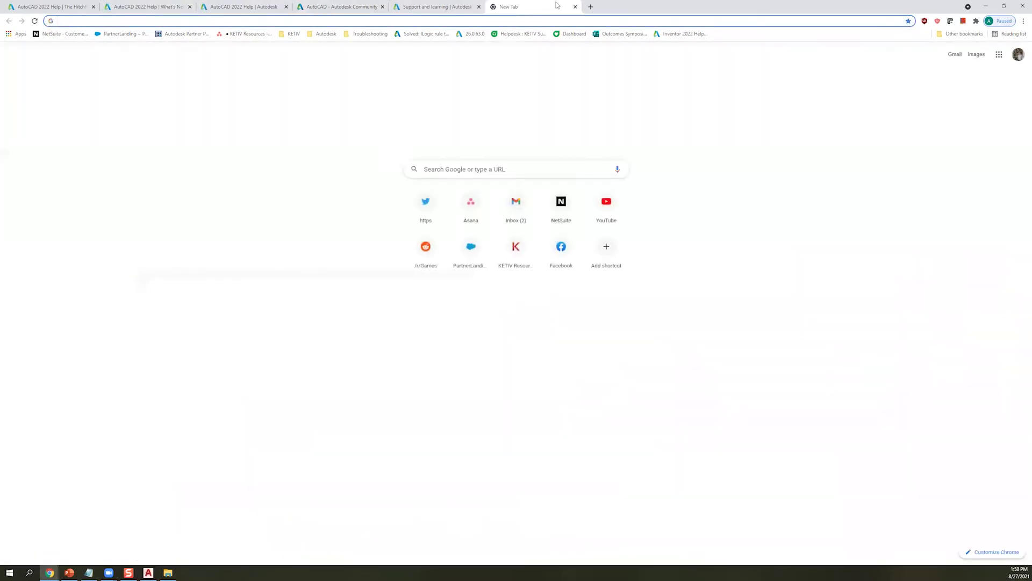
key(ctrl+w)
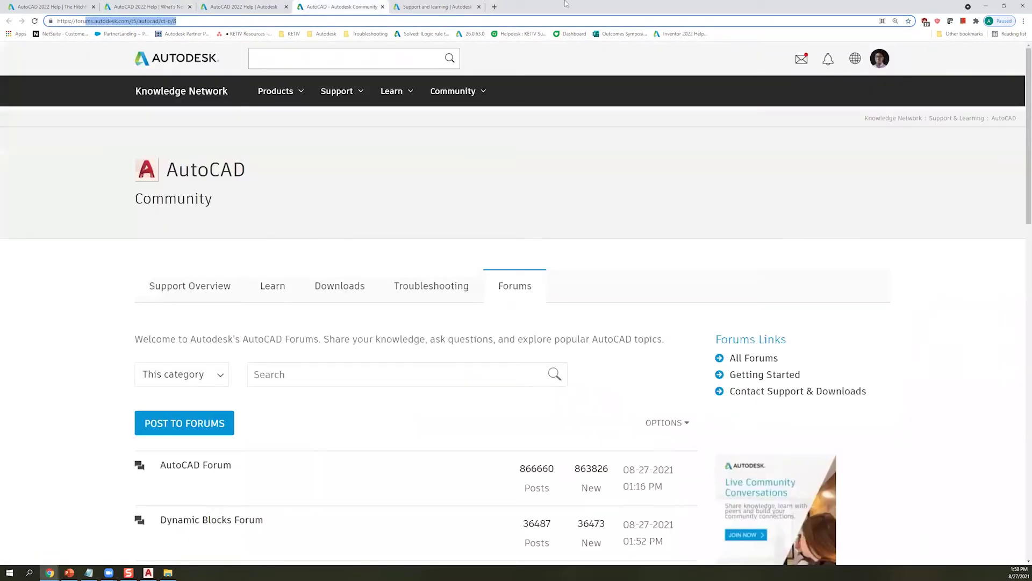
key(alt+Tab)
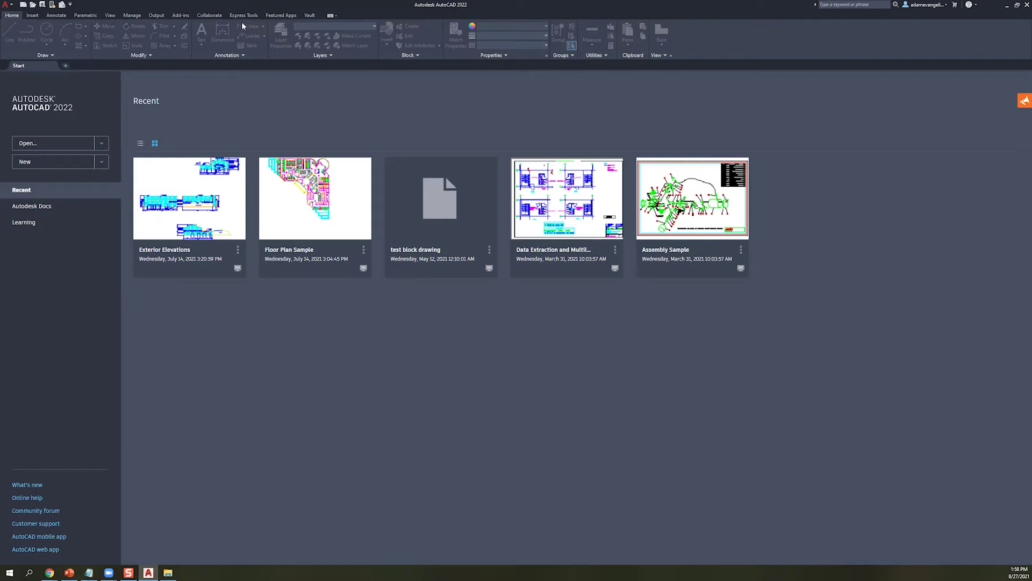
- Look over the application menu, and display the classic menu bar and check its File commands
click(7, 6)
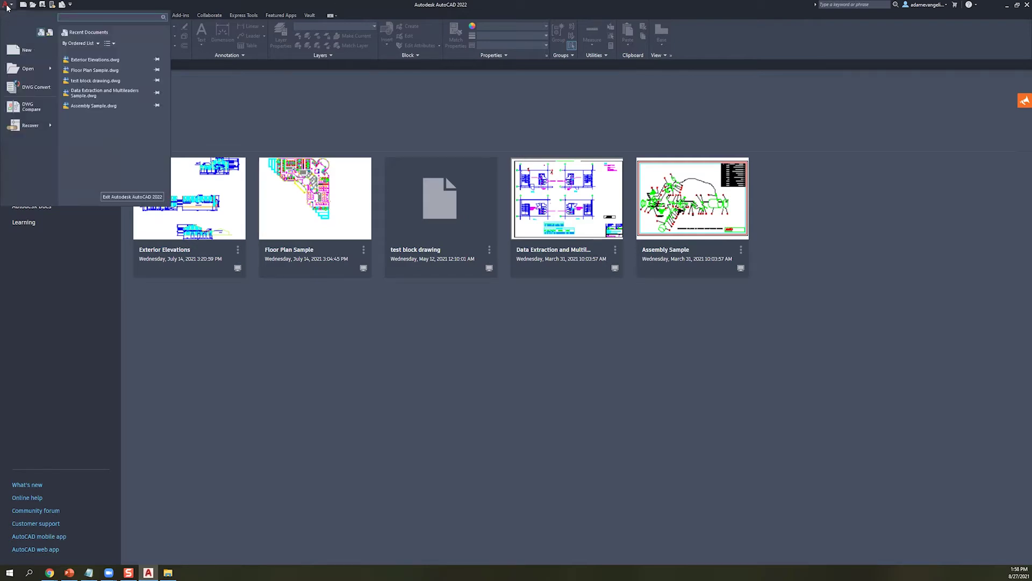
click(162, 9)
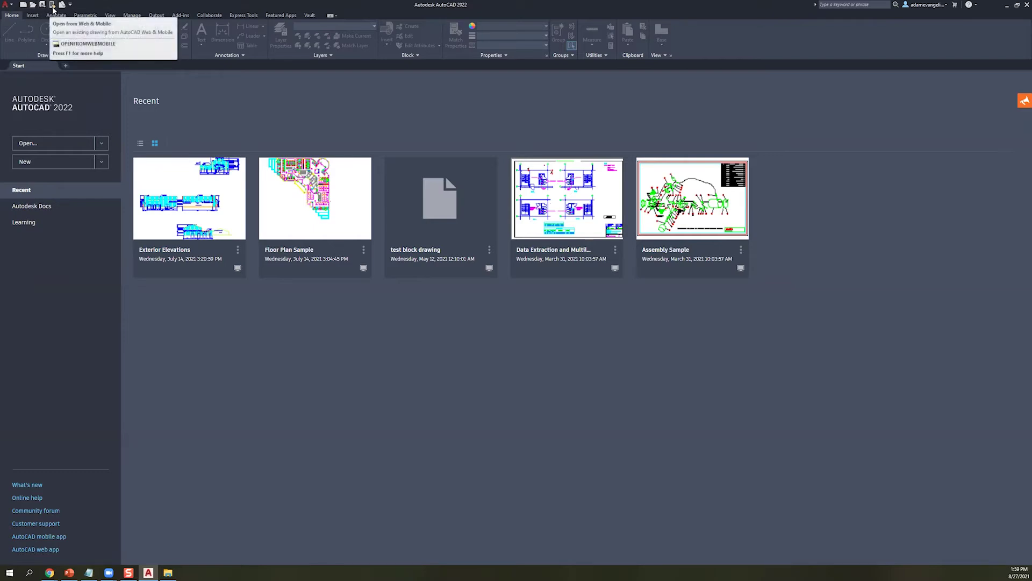
click(70, 4)
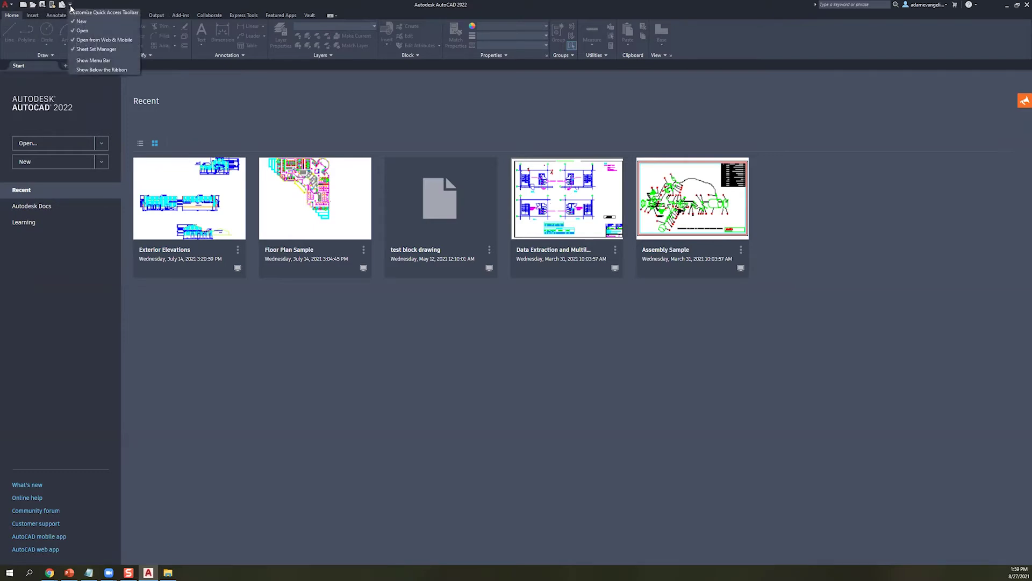
click(93, 61)
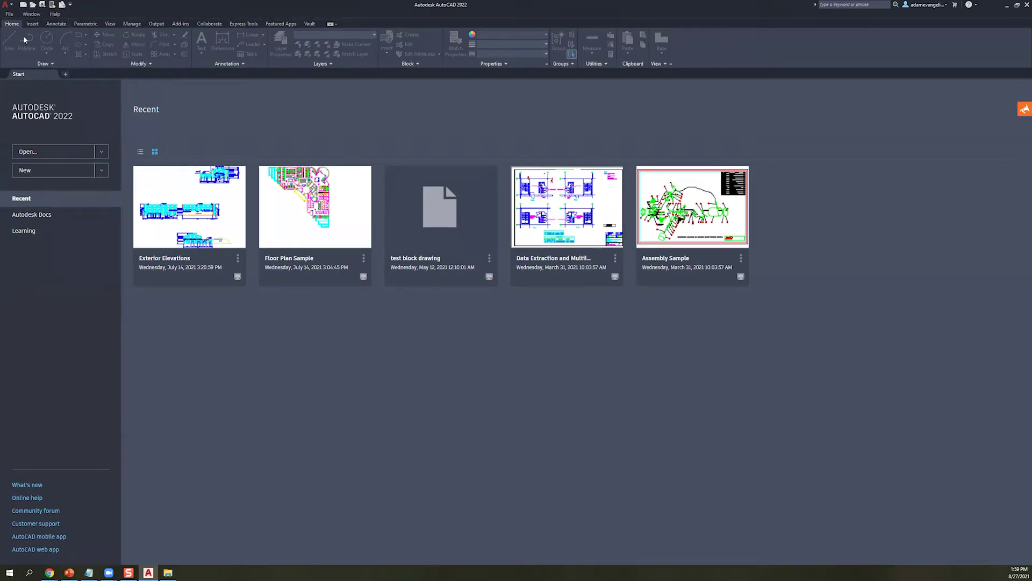
click(10, 15)
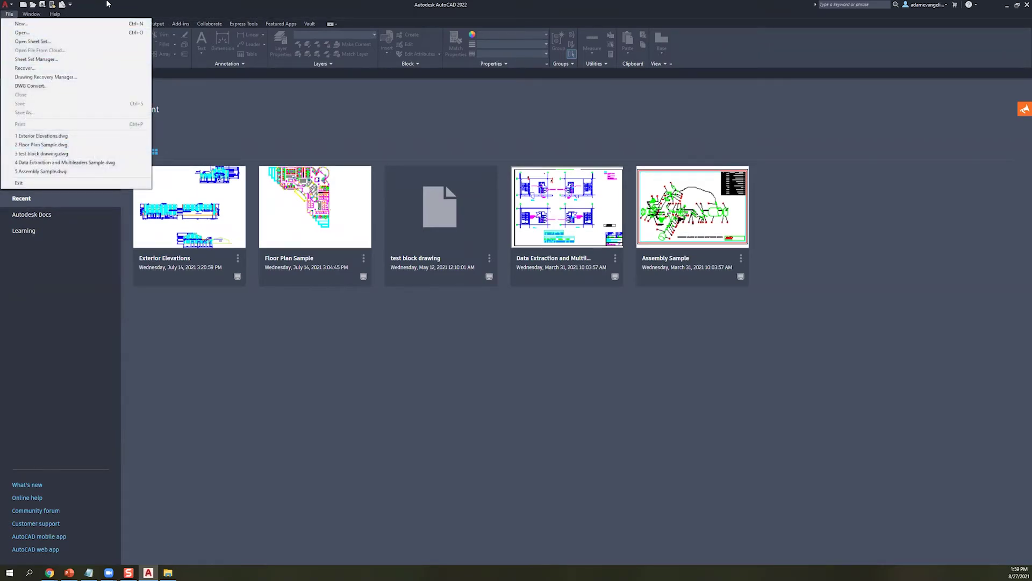
click(2, 13)
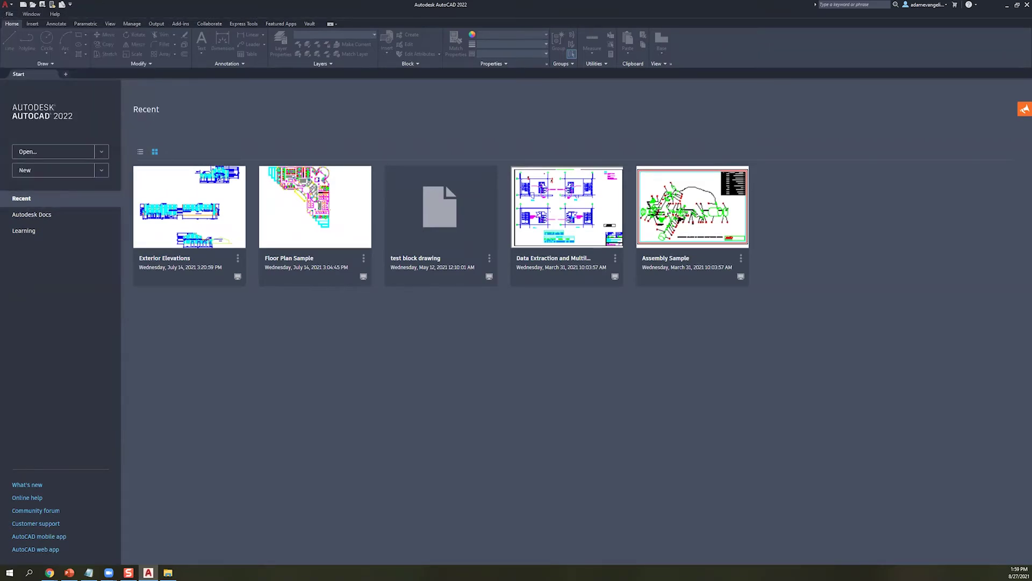
- Start a new drawing and check the file types offered for choosing a template
click(7, 4)
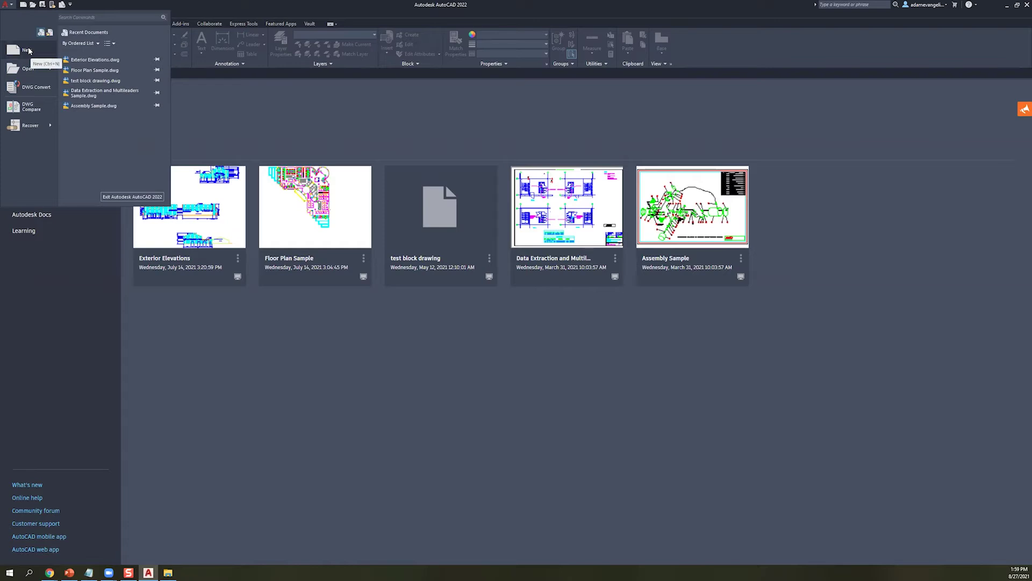
key(Escape)
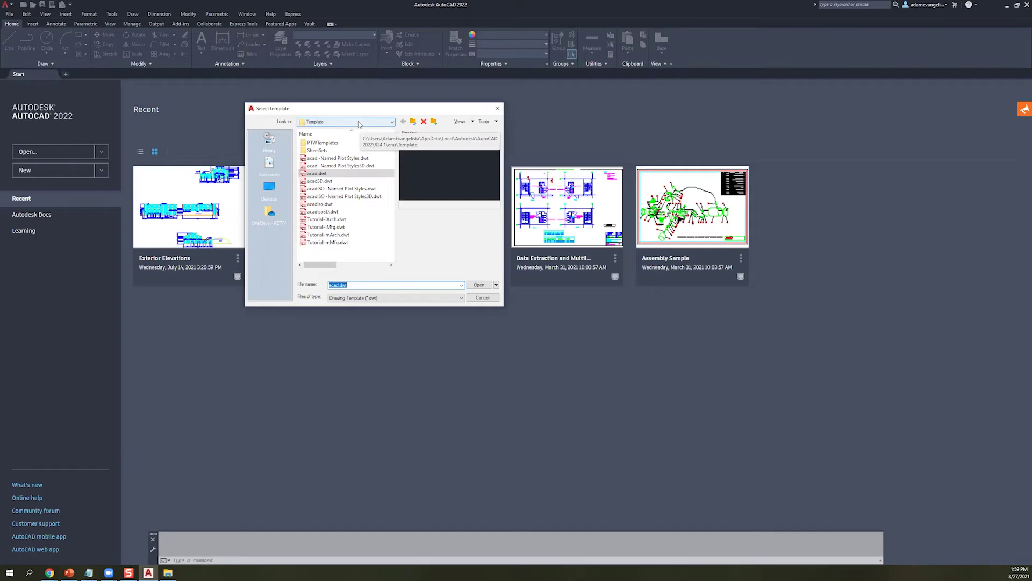
click(378, 297)
click(379, 298)
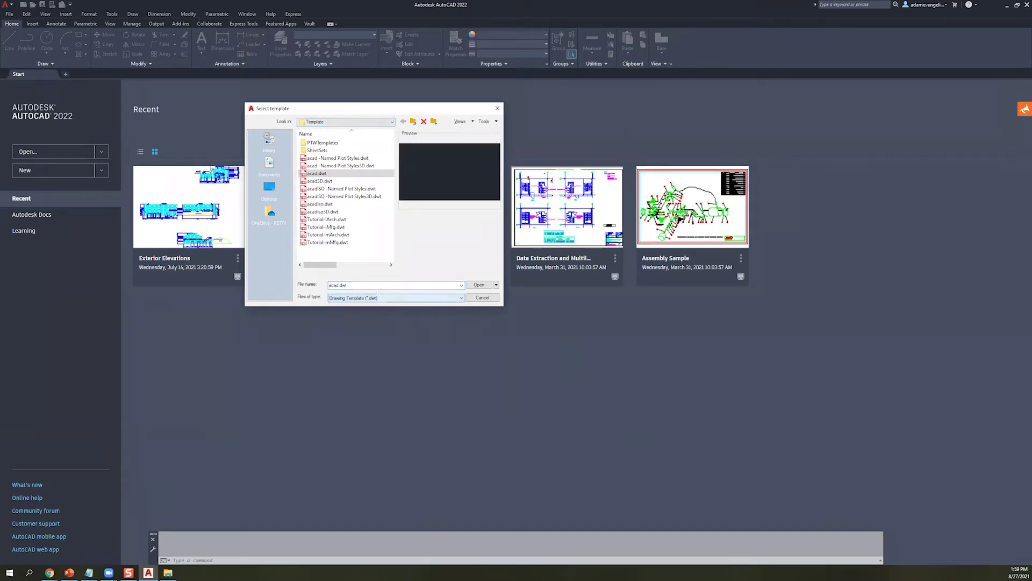
click(332, 174)
click(378, 298)
click(378, 298)
- Preview the acad.dwt and acad3D.dwt templates by stepping through the template list
click(337, 174)
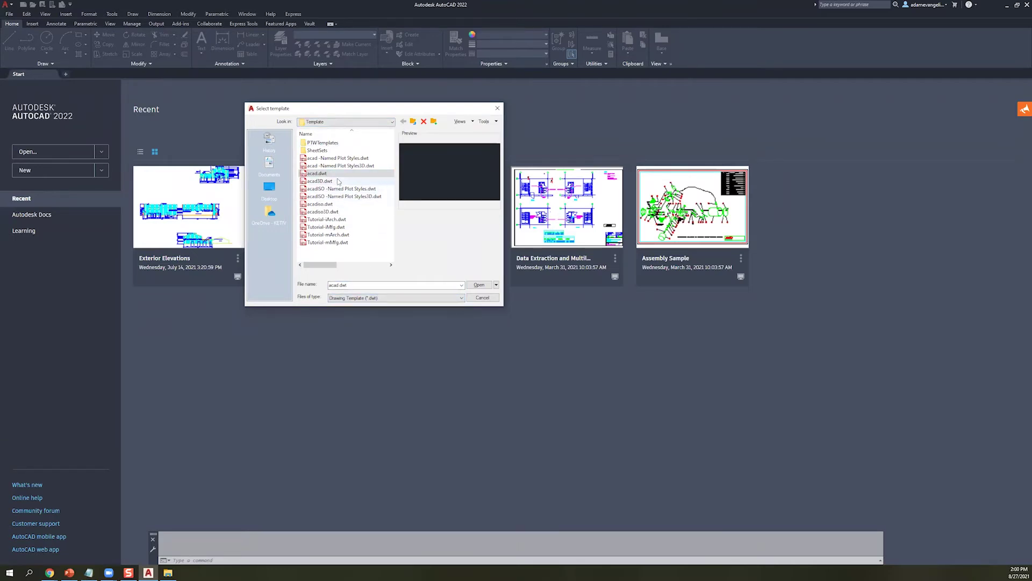
key(Down)
key(Down)
key(Down)
key(Up)
key(Up)
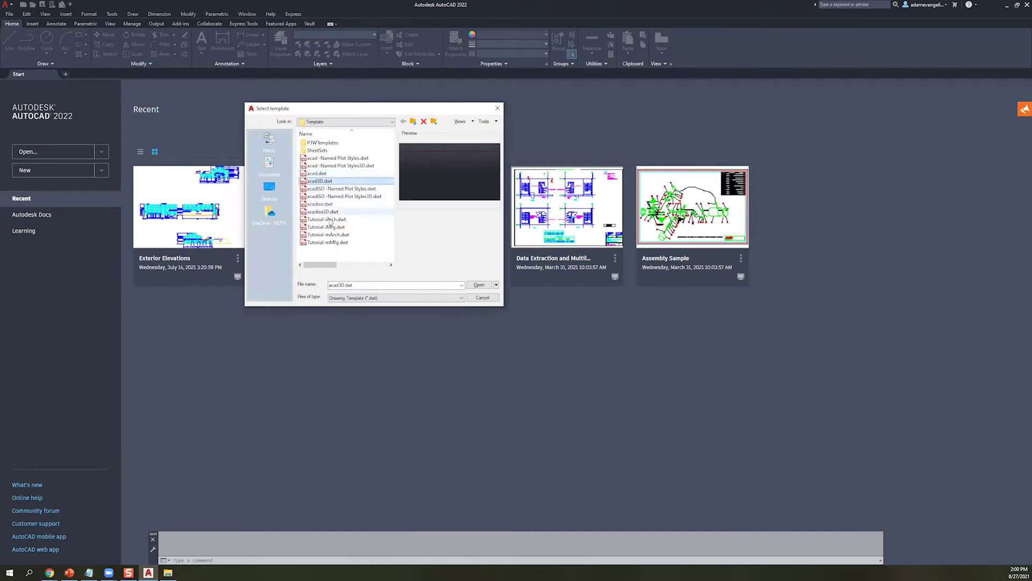
- Preview the Tutorial-iMfg.dwt and Tutorial-iArch.dwt templates, and create the new drawing from acad.dwt
click(331, 224)
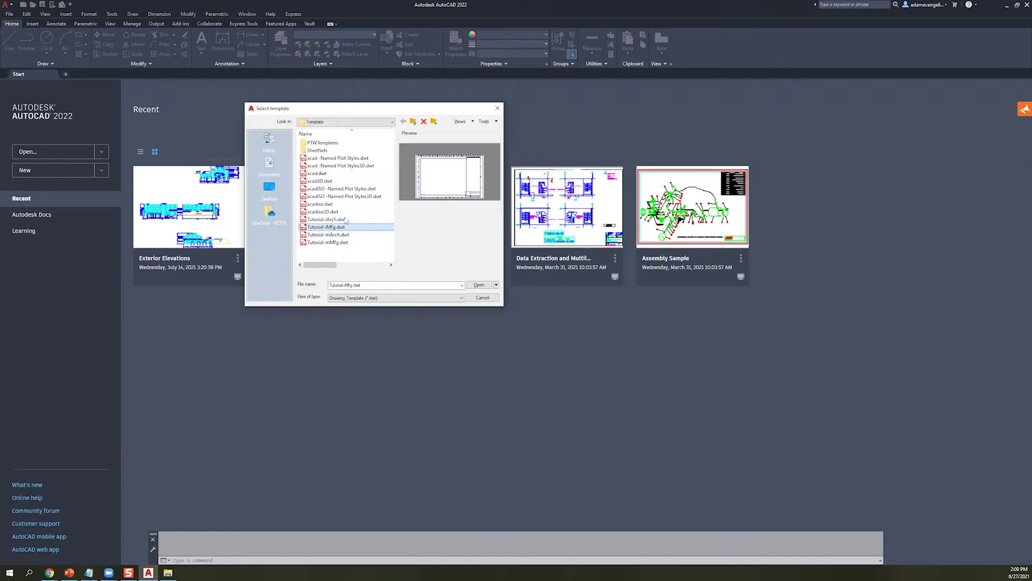
click(345, 220)
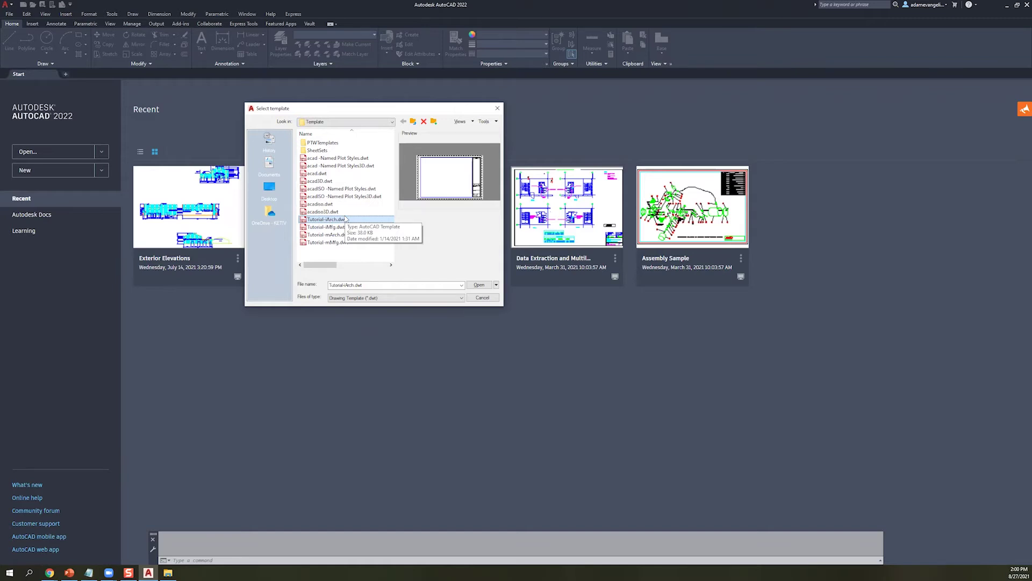
click(349, 174)
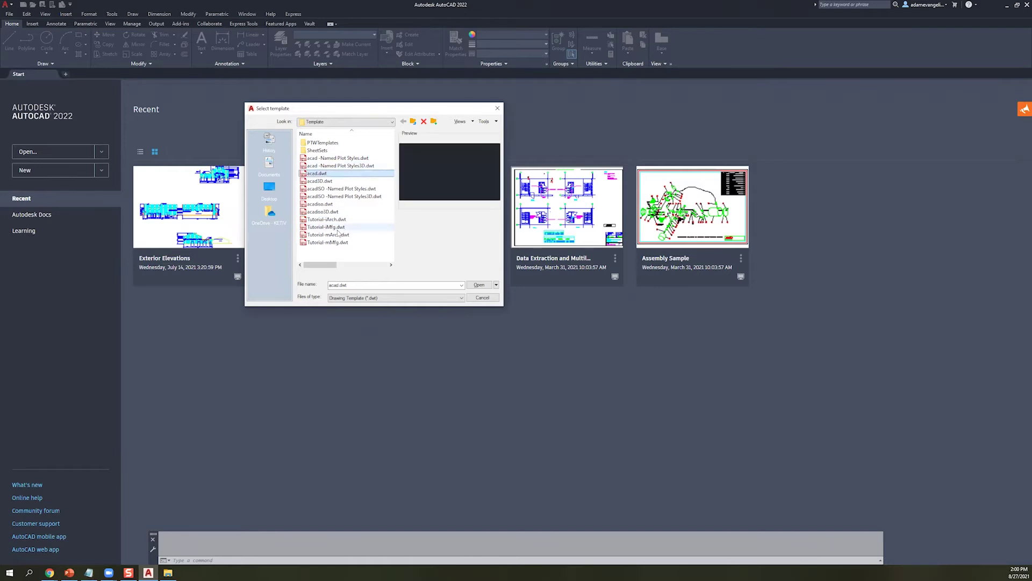
double_click(350, 173)
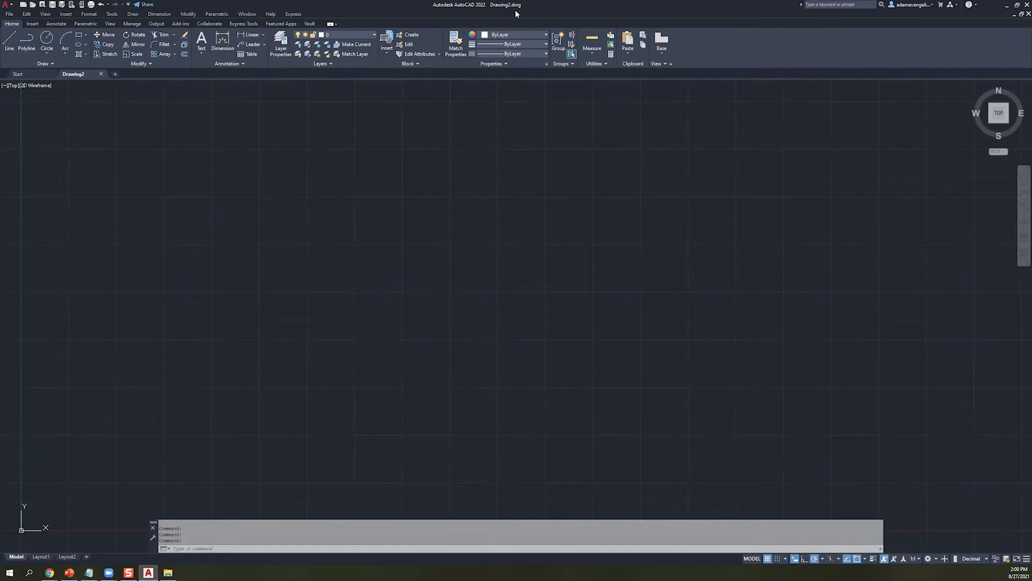
- Try window and lasso selections in the empty model space, and explore the area around the origin
drag(249, 334, 636, 192)
click(552, 309)
click(397, 255)
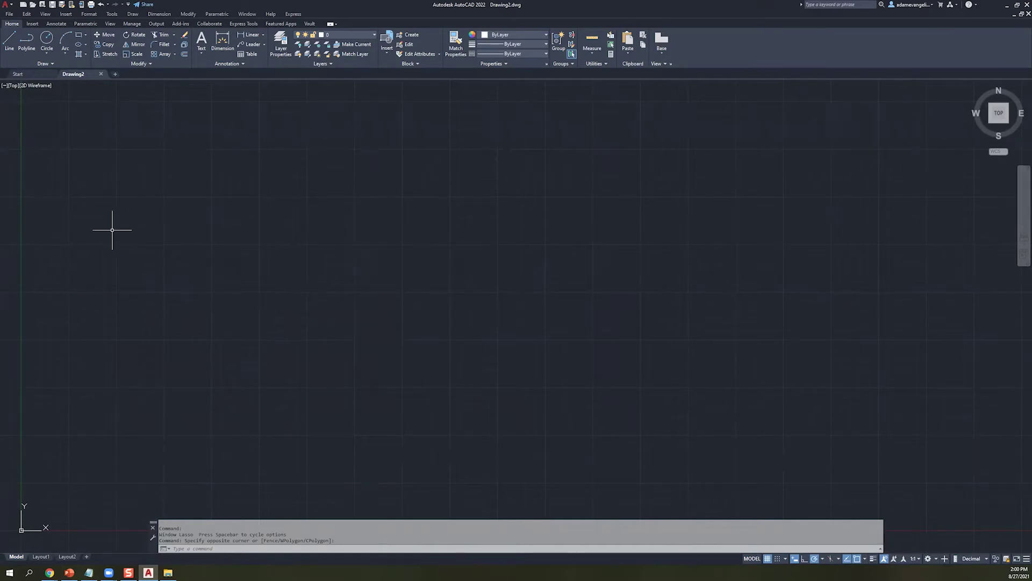
middle_drag(211, 341, 565, 208)
mouse_move(596, 143)
middle_down()
mouse_move(350, 224)
mouse_move(585, 122)
middle_up()
middle_drag(371, 341, 456, 272)
mouse_move(368, 173)
mouse_down()
mouse_move(553, 346)
mouse_move(530, 272)
mouse_up()
mouse_move(588, 219)
middle_down()
mouse_move(461, 306)
mouse_move(391, 340)
middle_up()
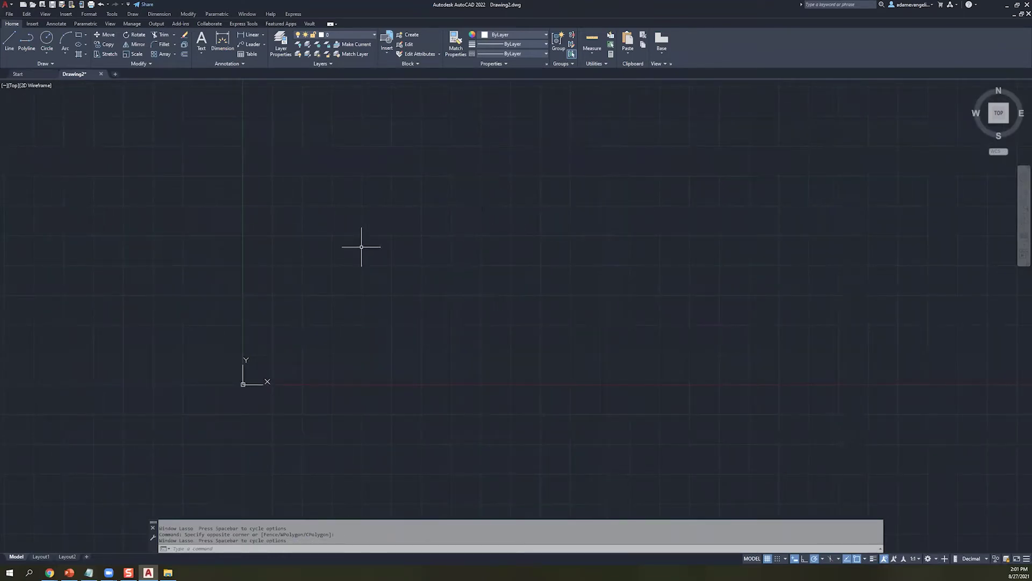
mouse_move(500, 111)
middle_down()
mouse_move(205, 242)
mouse_move(312, 193)
mouse_move(468, 92)
mouse_move(611, 92)
mouse_move(380, 328)
mouse_move(162, 255)
mouse_move(311, 203)
middle_up()
middle_drag(493, 159, 430, 203)
mouse_move(601, 111)
middle_down()
mouse_move(423, 170)
mouse_move(210, 178)
middle_up()
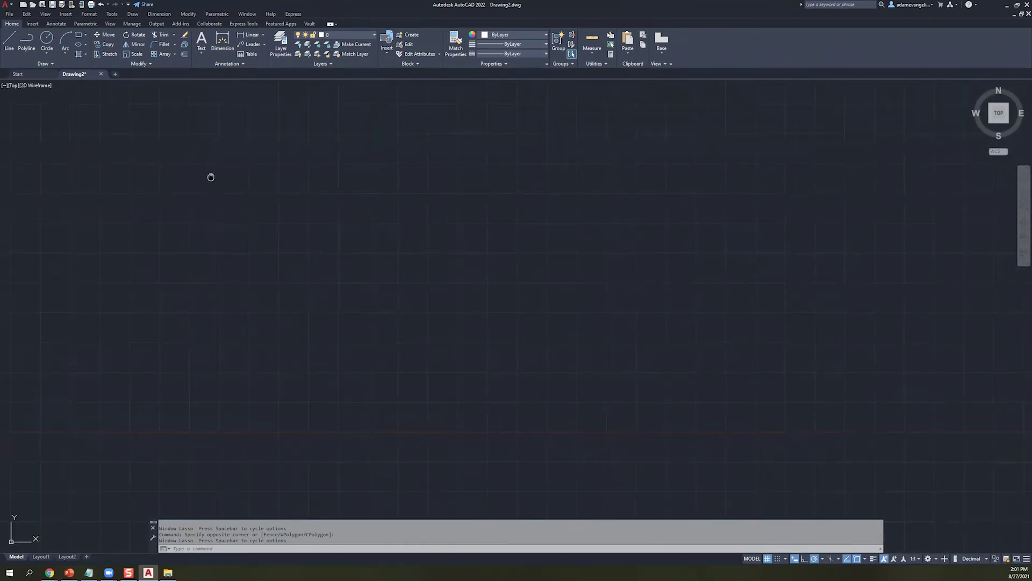
- Try selecting the UCS icon at the origin and clear the selection
right_click(225, 248)
click(187, 264)
click(246, 231)
middle_drag(153, 293, 346, 216)
click(322, 212)
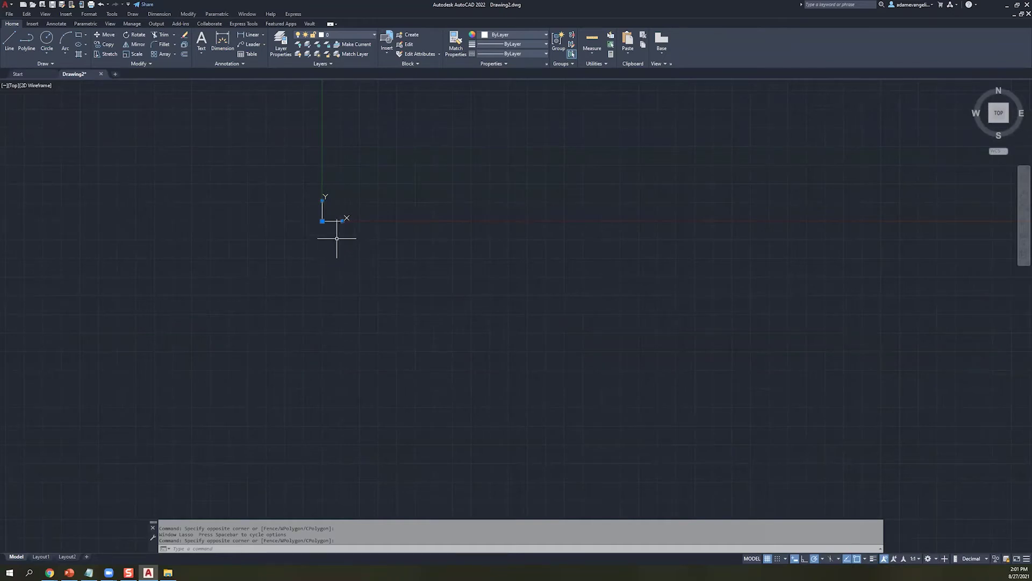
click(332, 220)
click(330, 221)
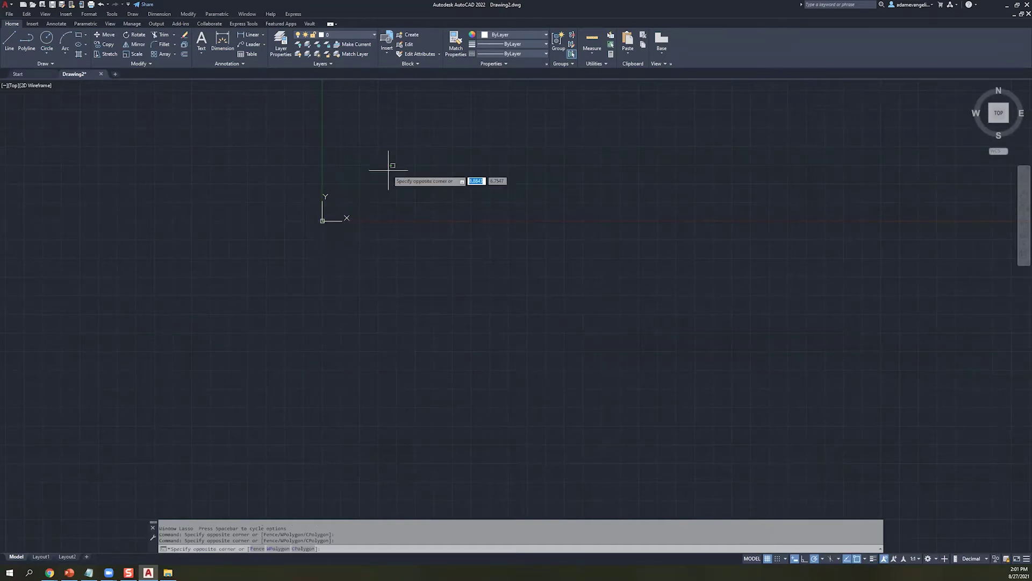
right_click(385, 153)
click(364, 180)
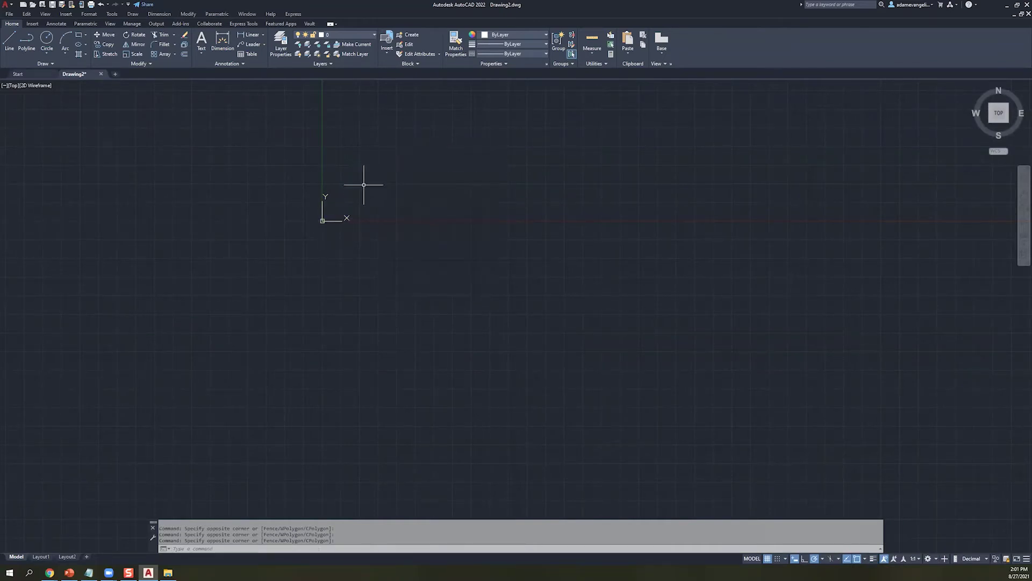
- Look over the shortcut menu commands available in the empty drawing area, and dismiss the menu
right_click(374, 172)
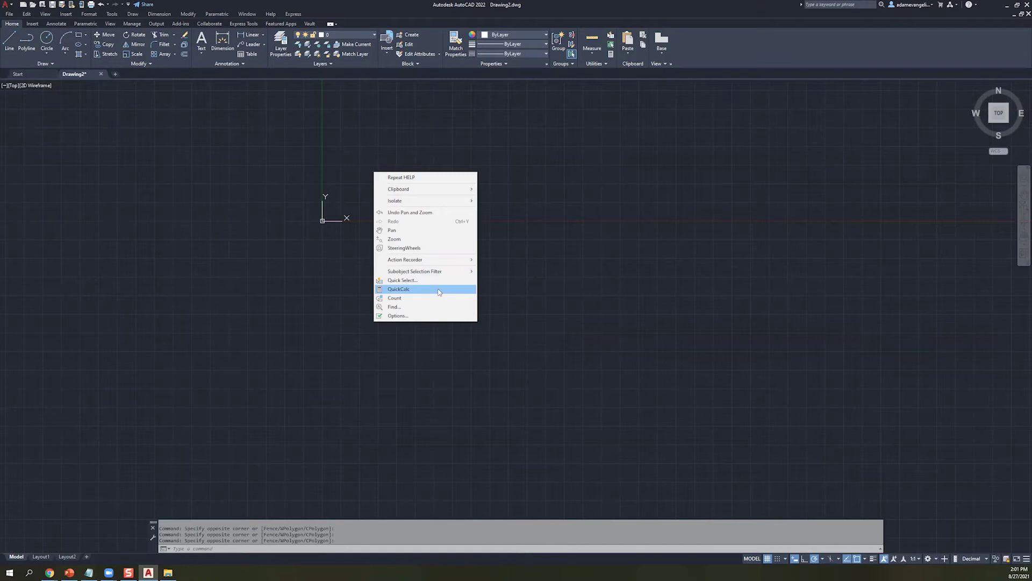
click(443, 166)
click(421, 204)
click(466, 167)
middle_drag(465, 166, 369, 279)
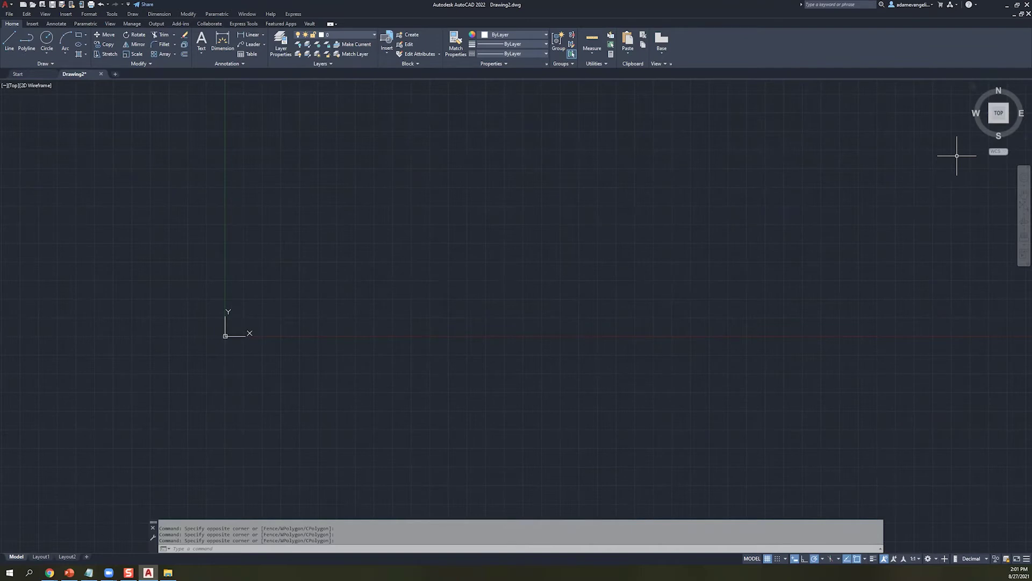
- Orient the model view to Front and to SE Isometric, and examine the origin with its three axes
click(1001, 124)
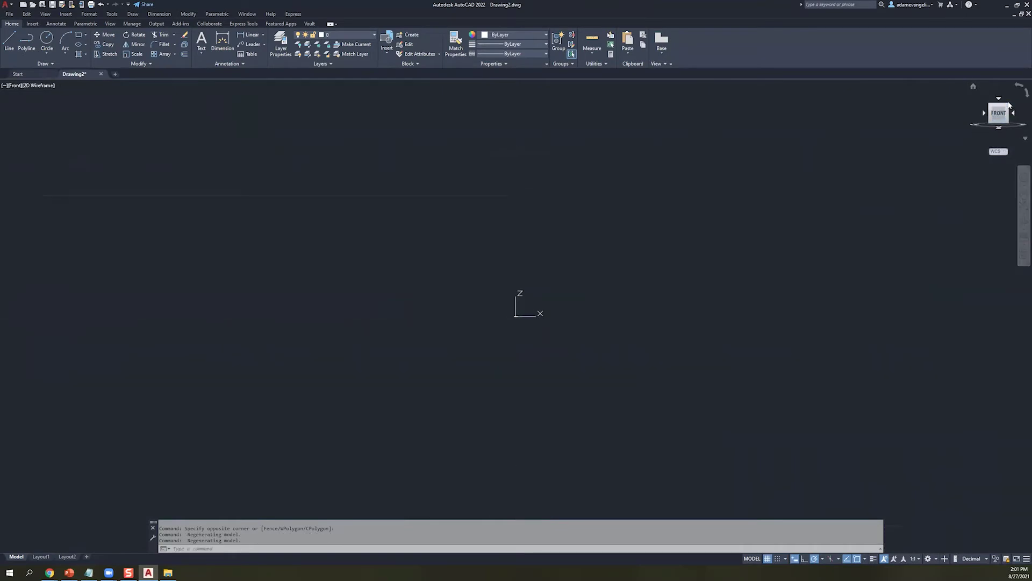
click(1008, 106)
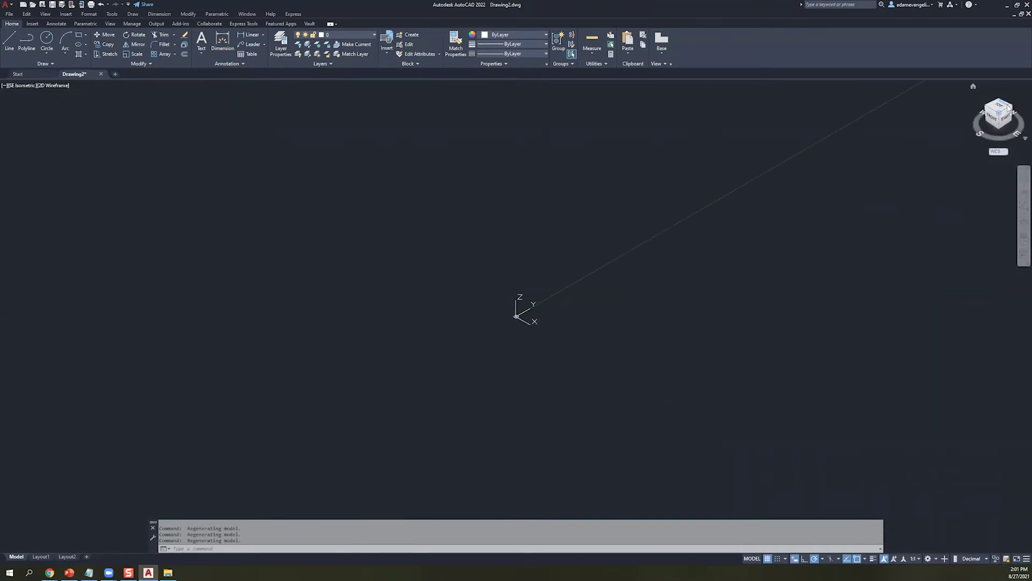
middle_drag(584, 342, 477, 336)
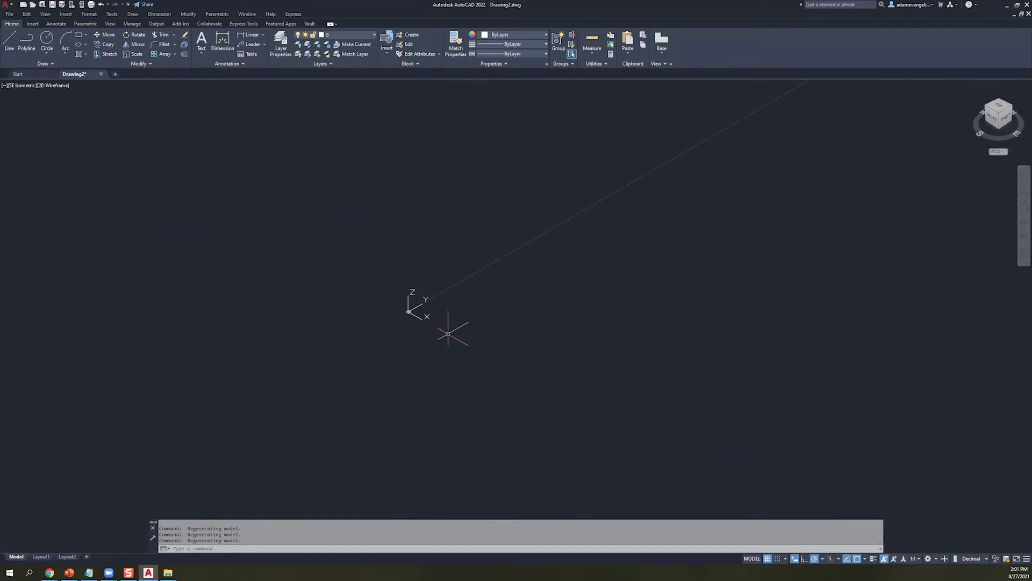
scroll(604, 263, down, 3)
scroll(607, 272, up, 2)
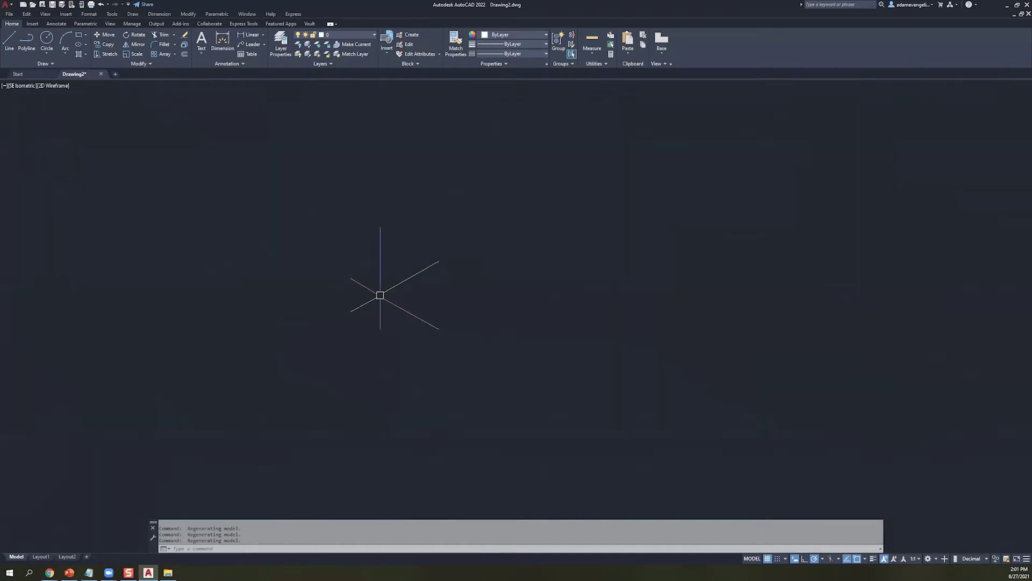
- Inspect the isometric view at different magnifications, and orient the model view to Right
scroll(607, 272, up, 2)
scroll(607, 271, down, 2)
scroll(606, 270, up, 2)
scroll(607, 269, down, 1)
drag(979, 107, 881, 119)
click(998, 114)
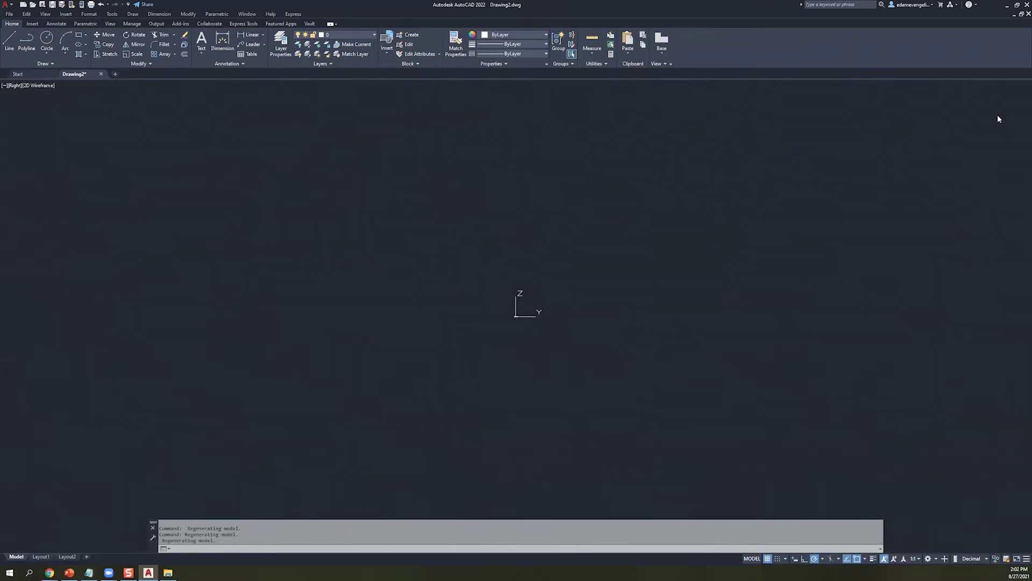
- Orient the model view to Top and rotate it so that north points up
click(998, 105)
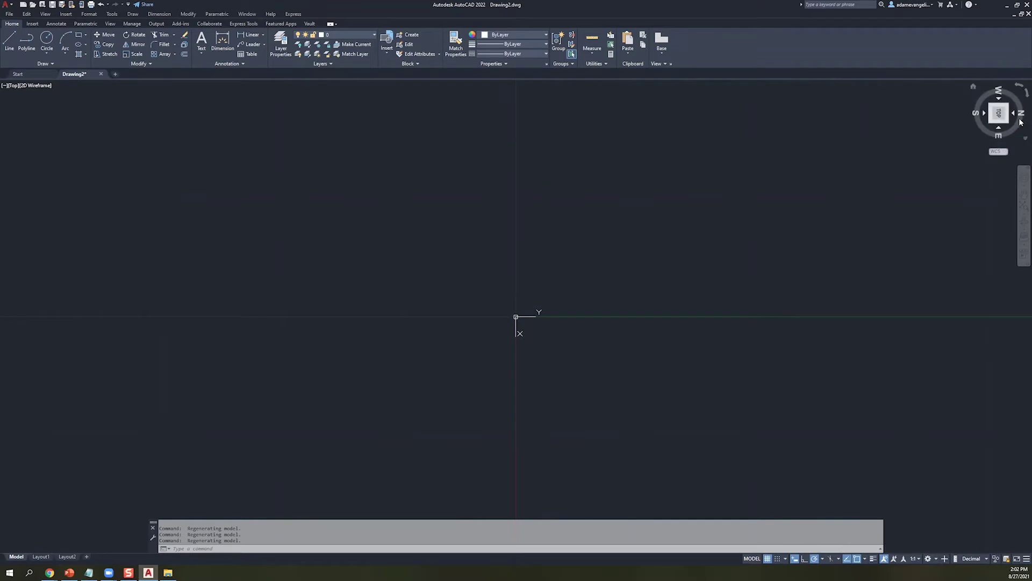
click(1020, 87)
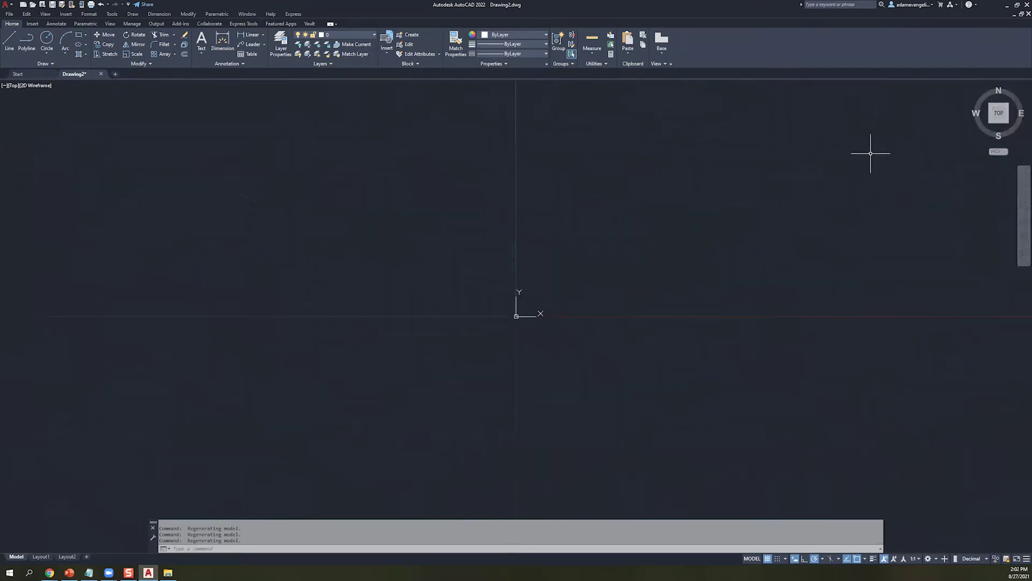
drag(753, 215, 698, 244)
middle_drag(720, 251, 615, 286)
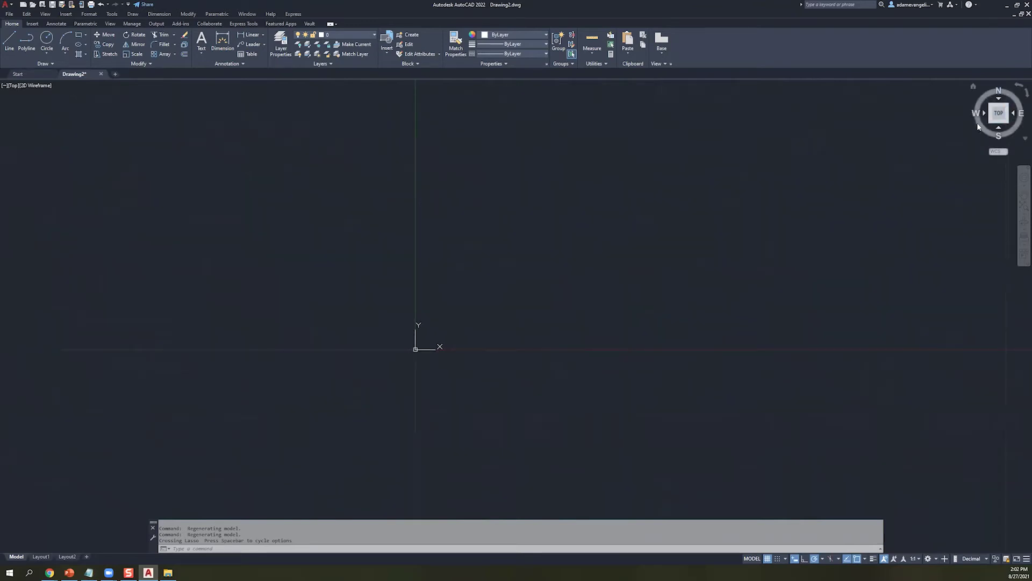
click(679, 193)
click(745, 253)
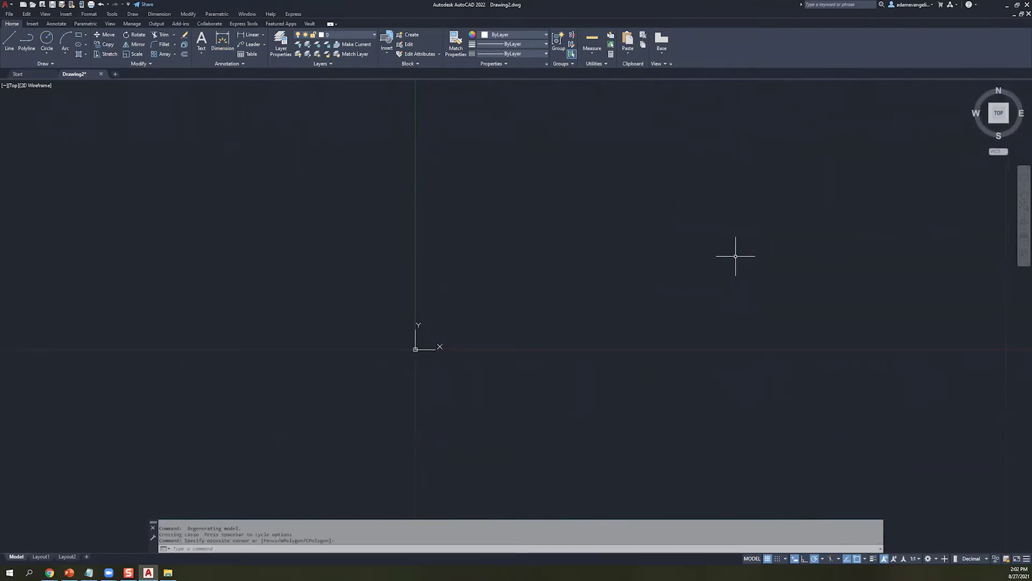
- Hide the ViewCube in the drawing area
click(109, 24)
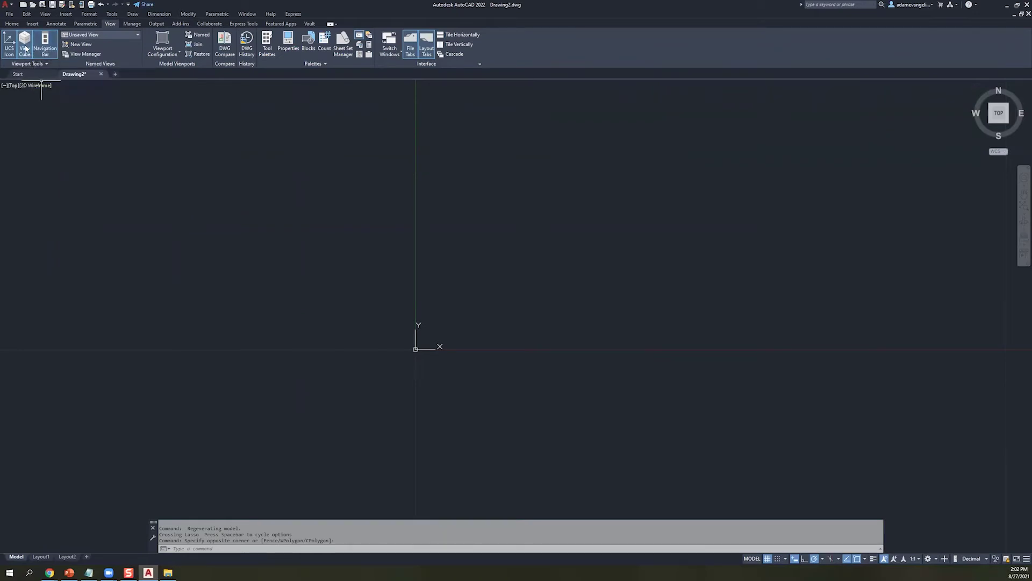
click(25, 49)
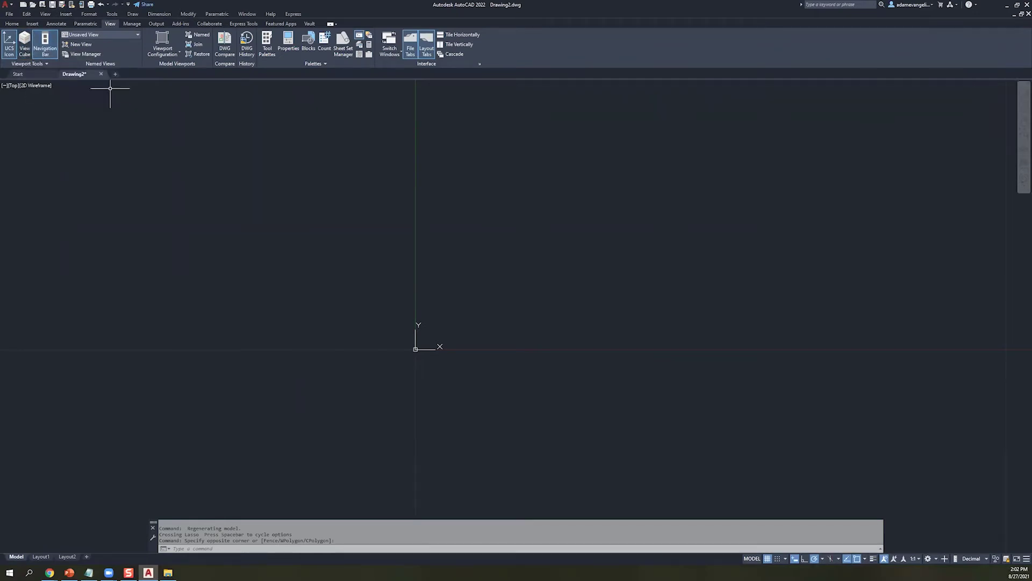
click(809, 187)
click(984, 95)
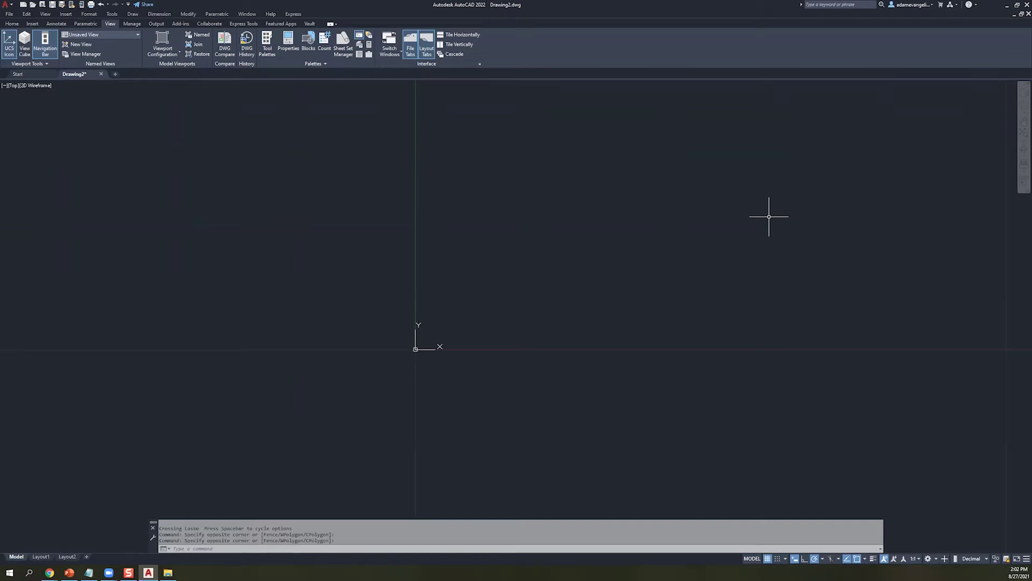
- Inspect the empty Top view at different magnifications, shifting the origin toward the lower-left of the drawing area
scroll(720, 240, up, 5)
scroll(720, 240, down, 3)
scroll(802, 178, down, 2)
middle_drag(801, 177, 595, 270)
scroll(820, 189, up, 2)
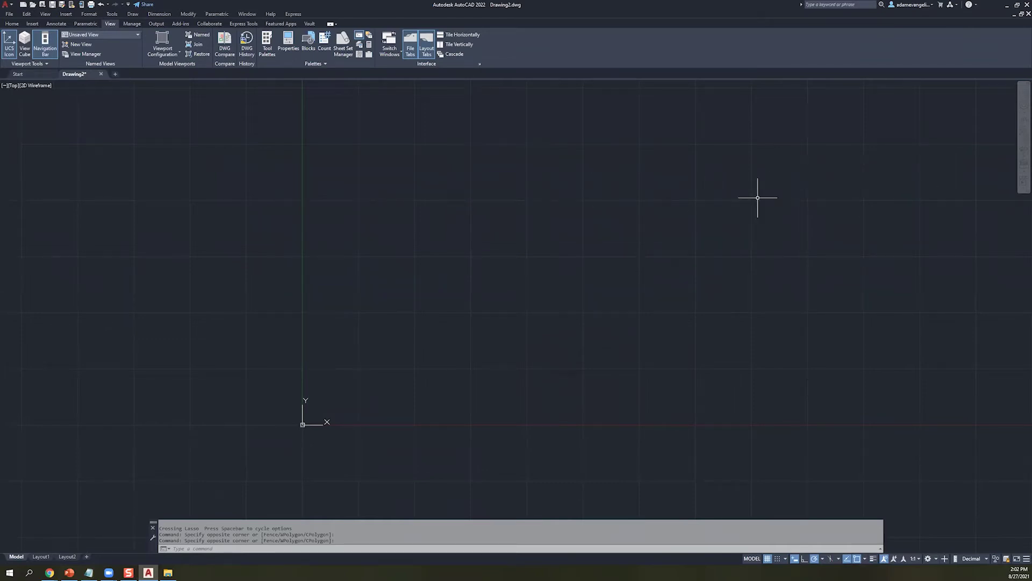
middle_drag(768, 181, 564, 227)
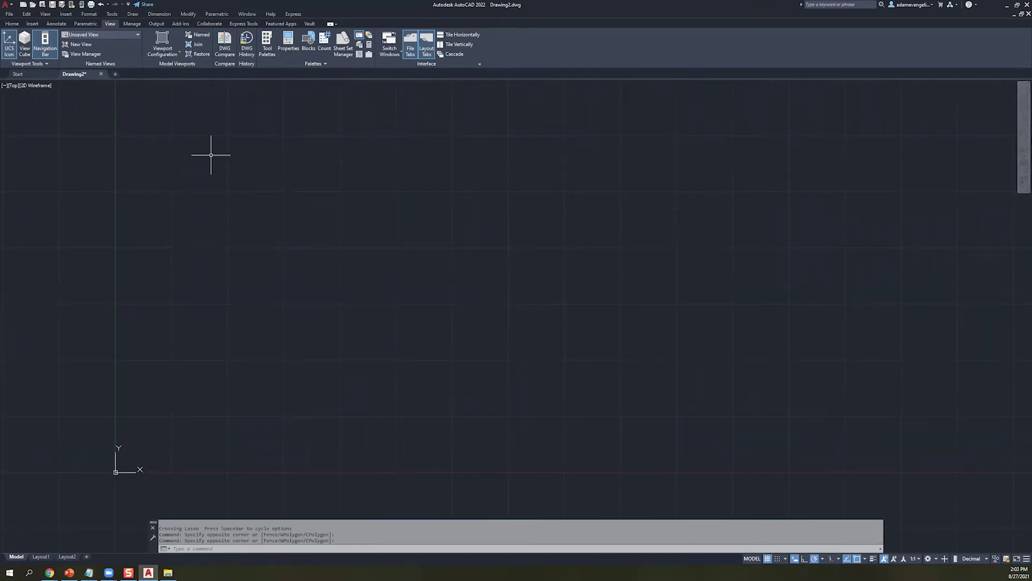
- Turn the navigation bar display off and back on
click(49, 55)
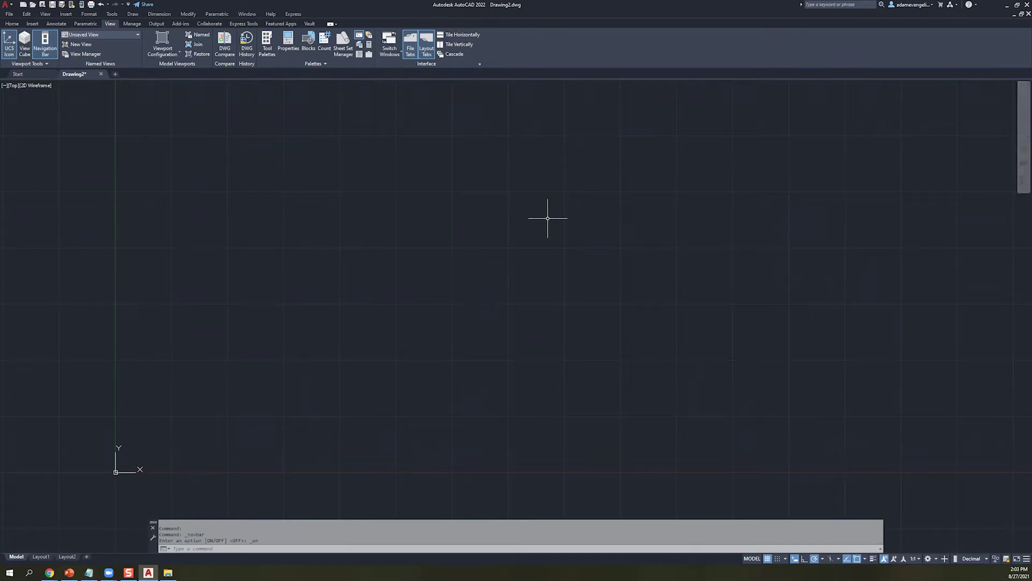
click(461, 187)
click(302, 323)
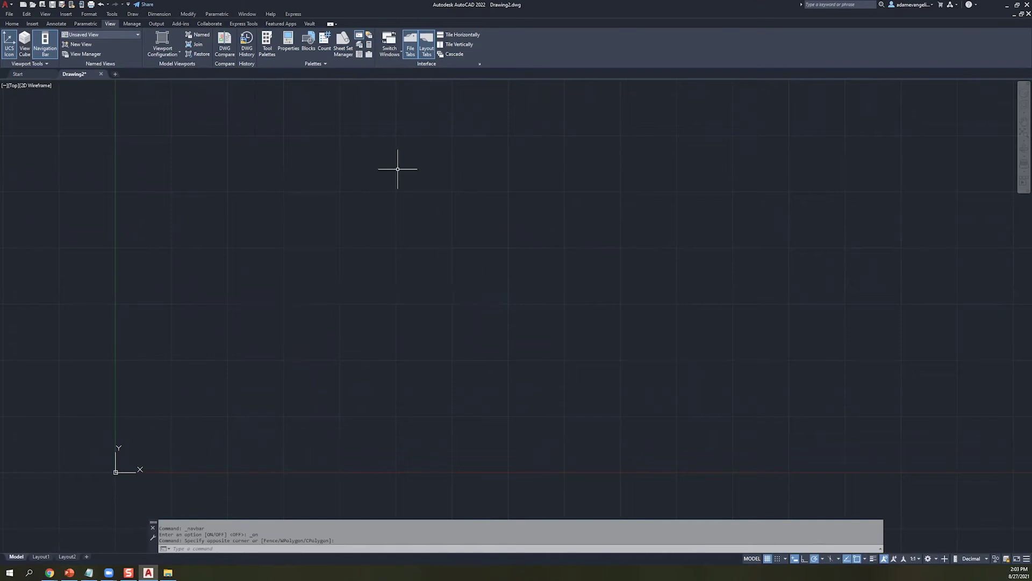
click(183, 175)
click(263, 164)
click(405, 188)
click(359, 224)
click(205, 256)
click(76, 285)
click(318, 176)
click(447, 129)
click(415, 254)
click(274, 317)
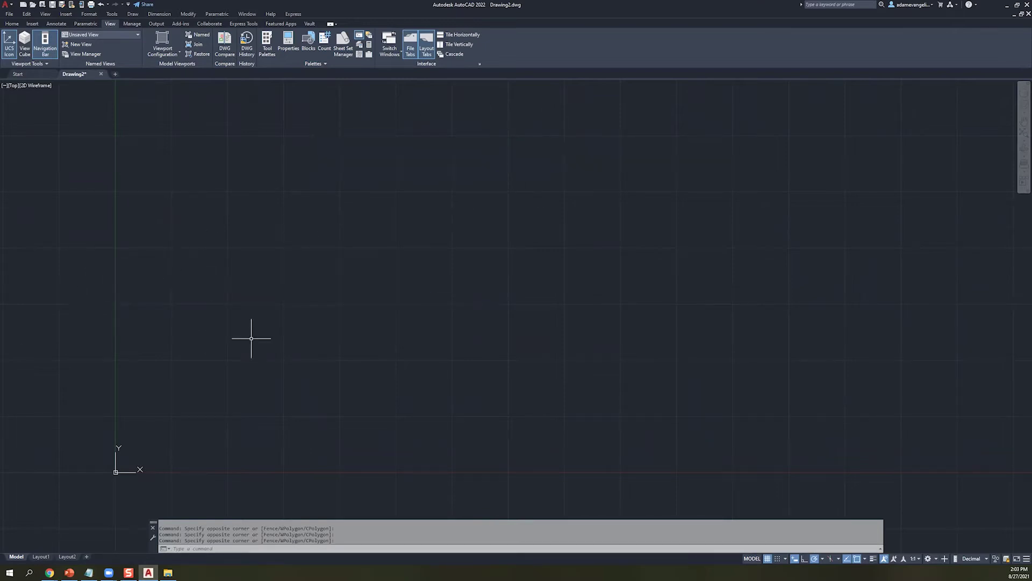
- Look over the ribbon command groups for Home, Insert, Annotate, Parametric and View
click(15, 24)
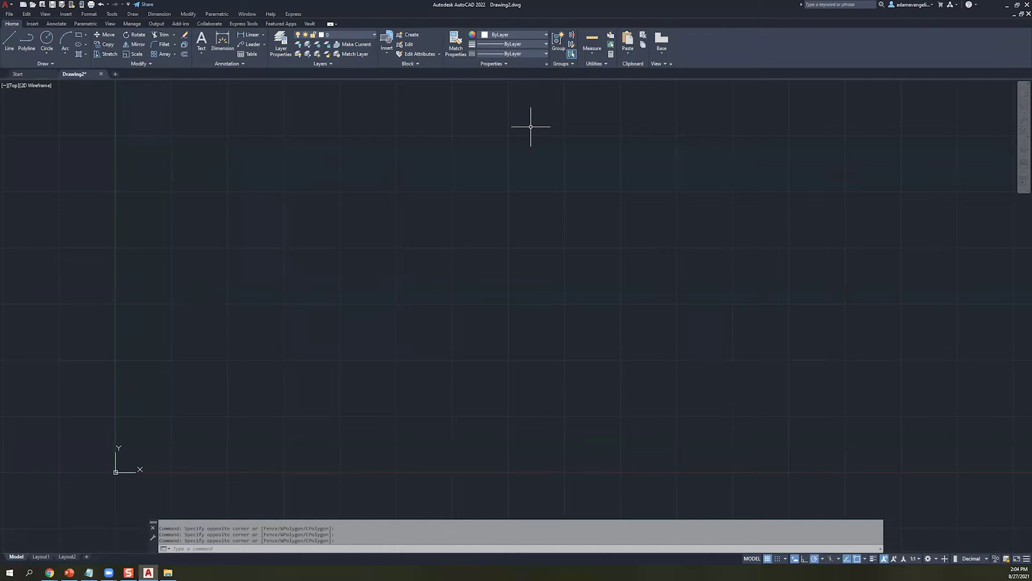
click(516, 134)
click(356, 186)
click(33, 24)
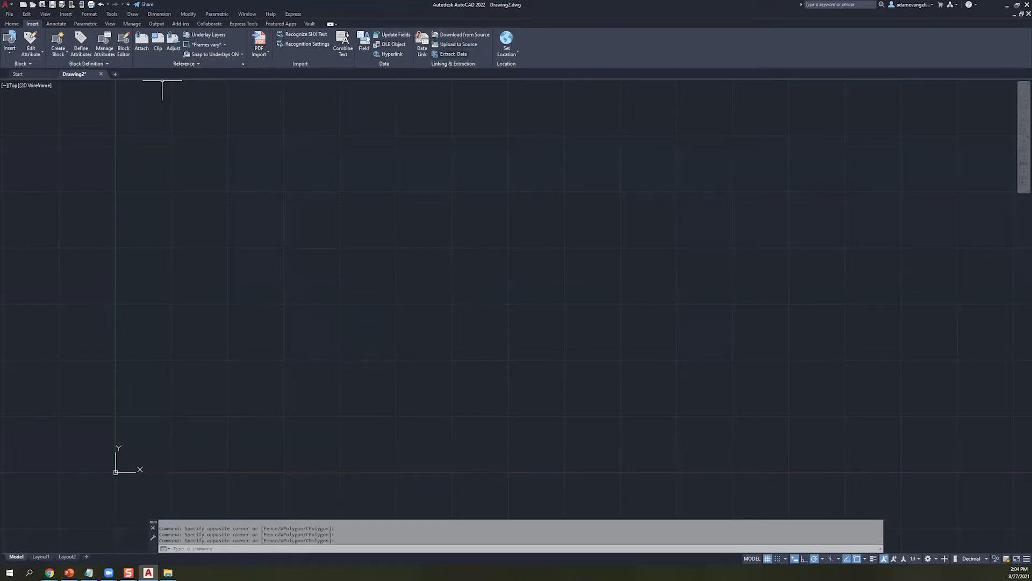
click(55, 23)
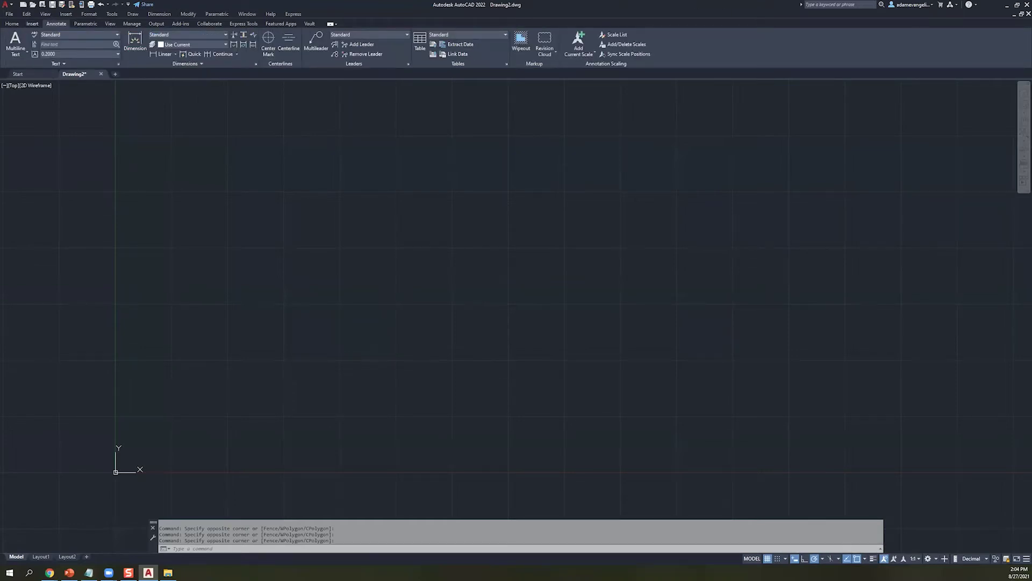
scroll(97, 36, down, 1)
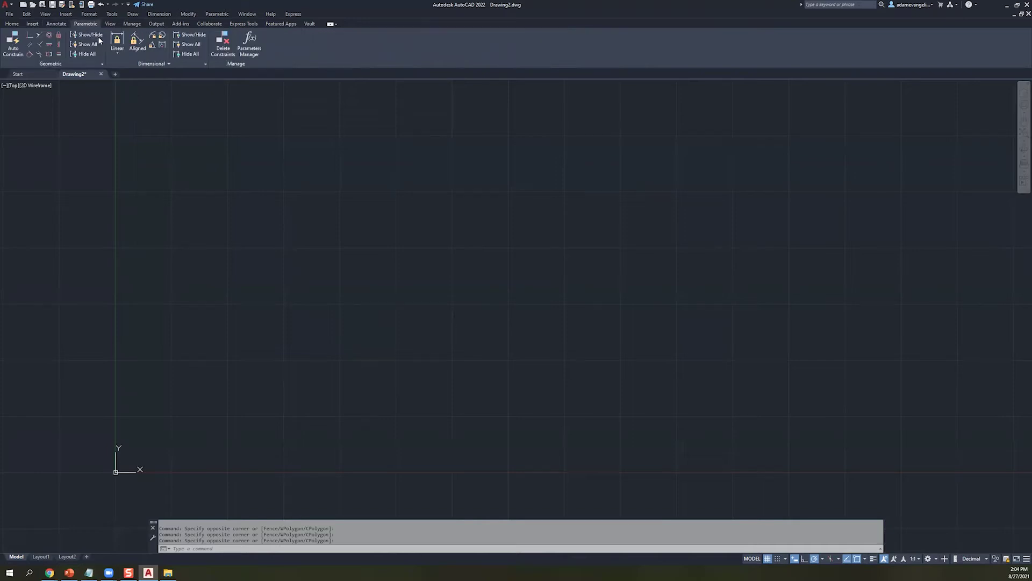
scroll(132, 35, down, 1)
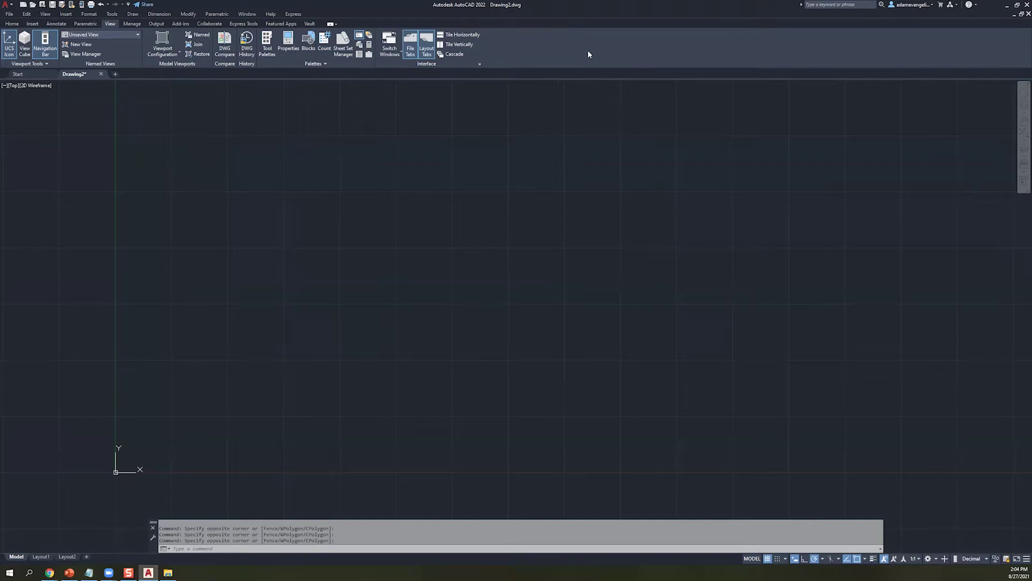
- Look over the ribbon command groups for Manage, Output, Add-ins, Collaborate and Express Tools
click(132, 25)
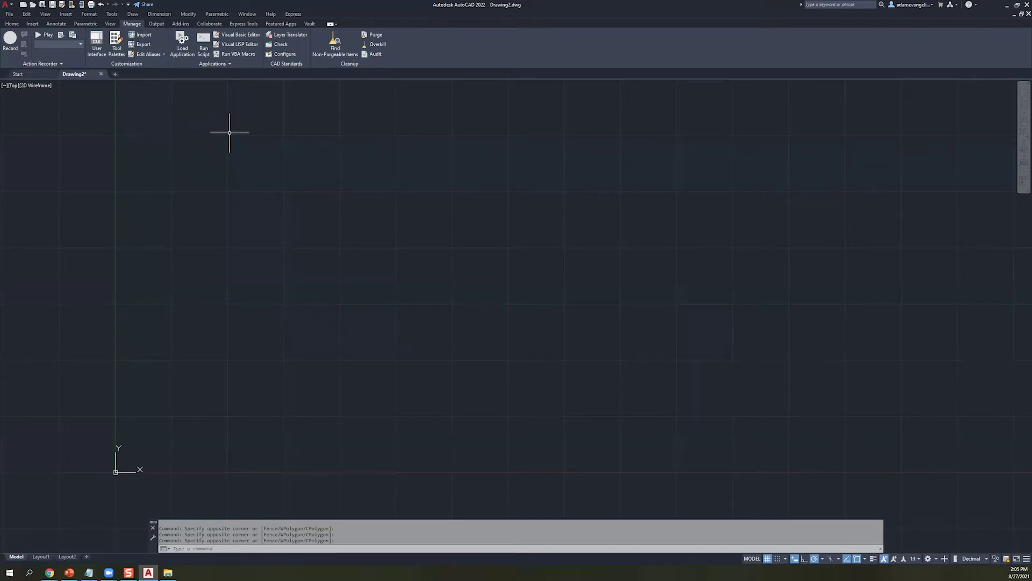
click(156, 25)
click(180, 25)
click(210, 25)
click(245, 24)
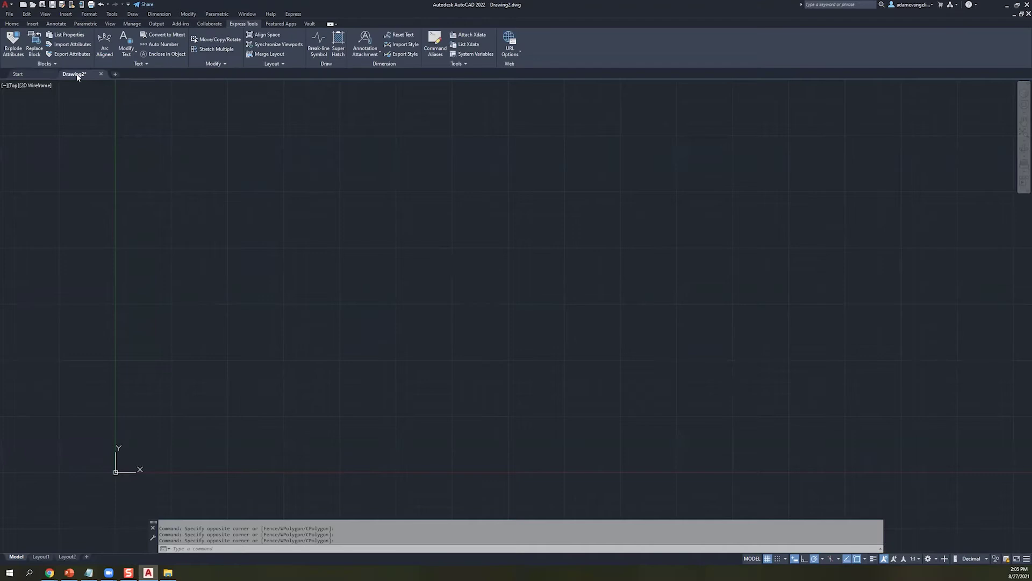
click(234, 25)
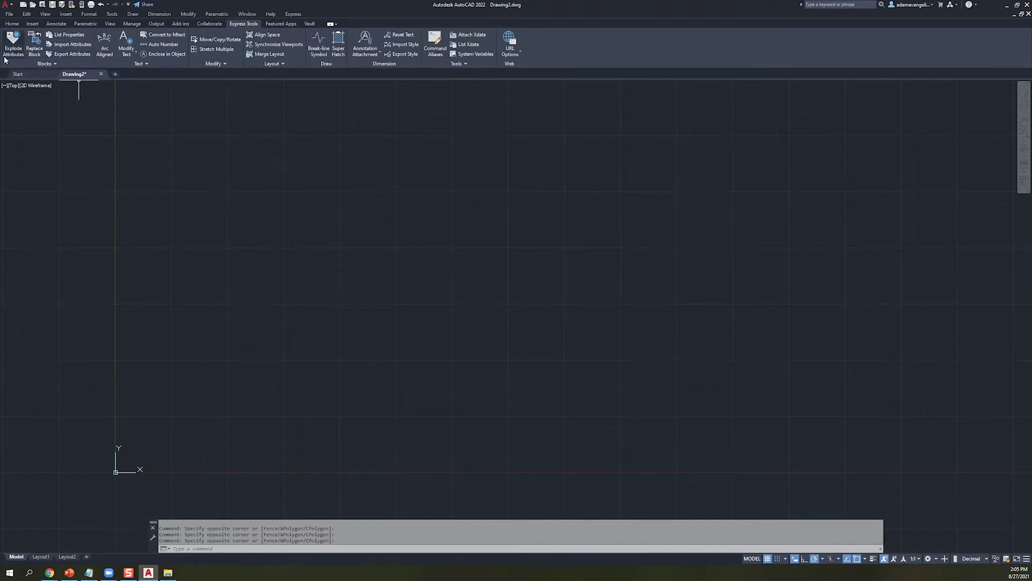
- Revisit the Home, Insert and Express Tools command groups, and look over Featured Apps and Vault
click(11, 24)
click(33, 23)
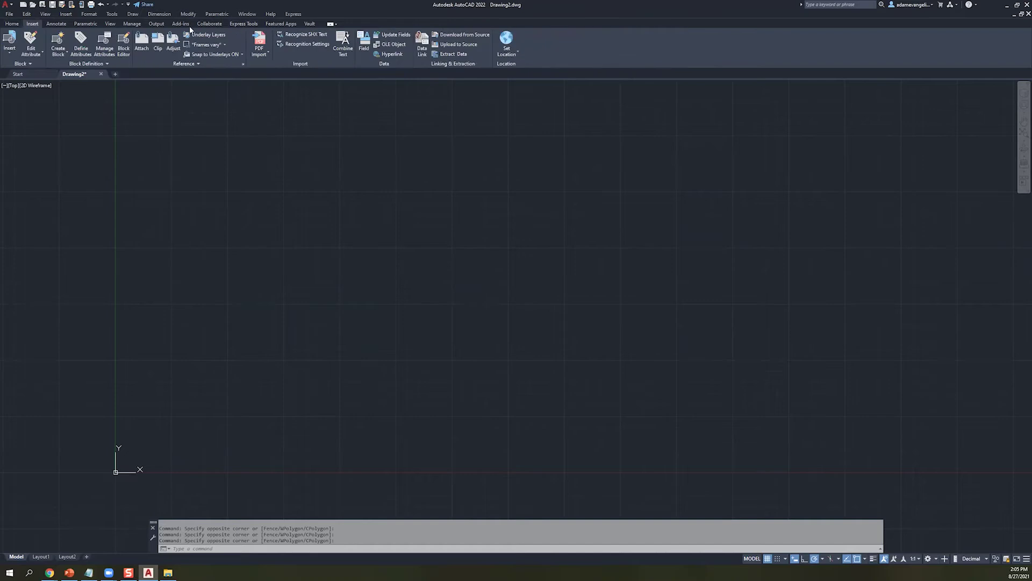
click(243, 24)
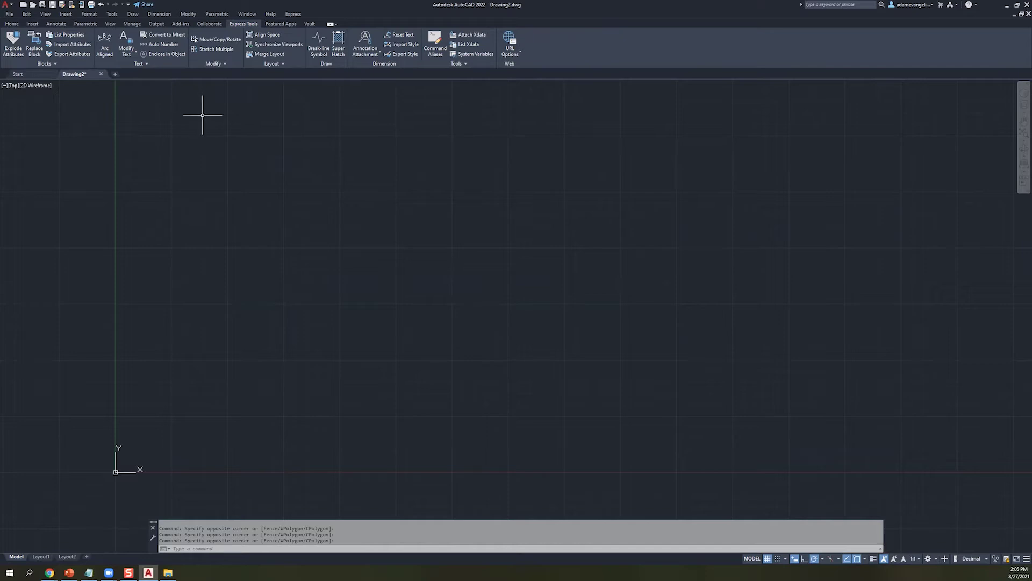
click(275, 23)
click(309, 24)
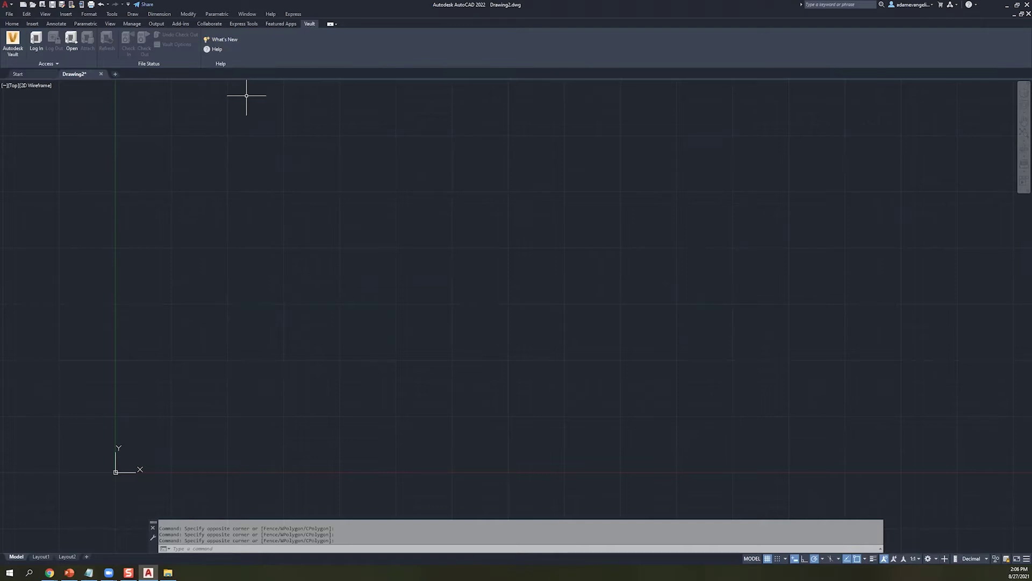
- Return to the Home command groups and clear the empty selection windows in the drawing area
click(291, 148)
click(204, 166)
click(207, 143)
click(374, 166)
click(11, 24)
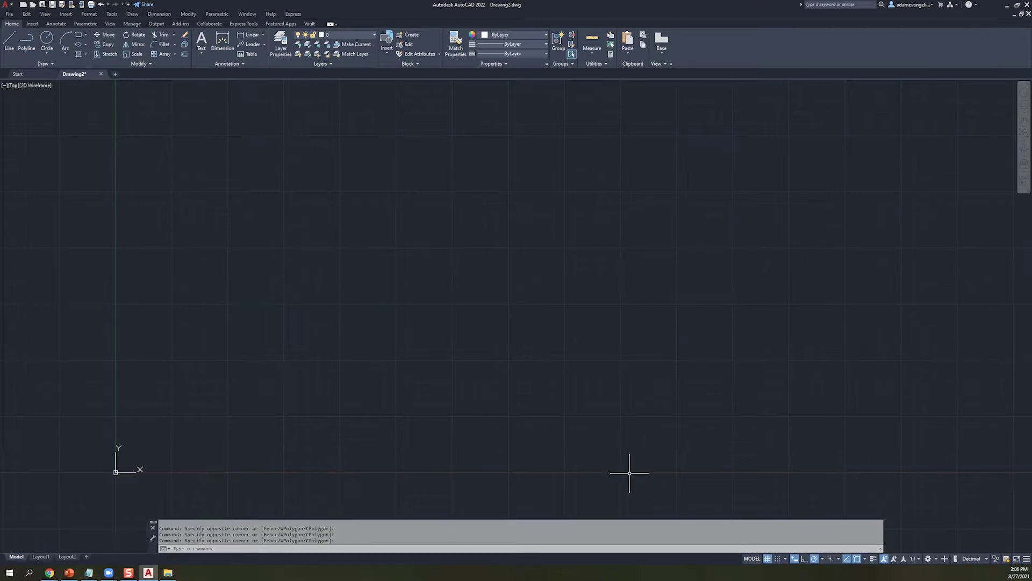
click(608, 403)
click(702, 346)
middle_drag(765, 371, 707, 314)
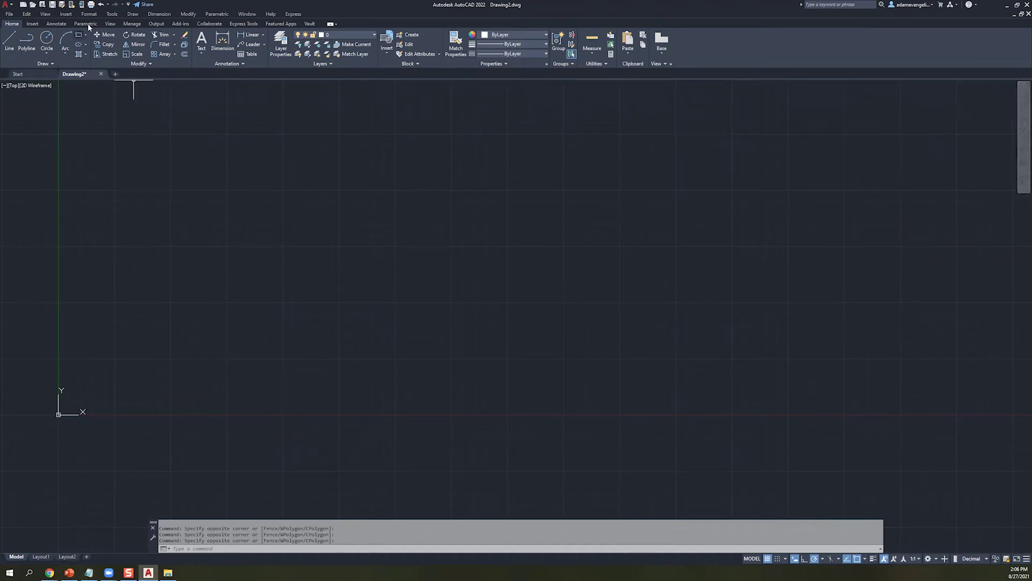
- Toggle the ViewCube display on and off, and leave it turned on
click(110, 24)
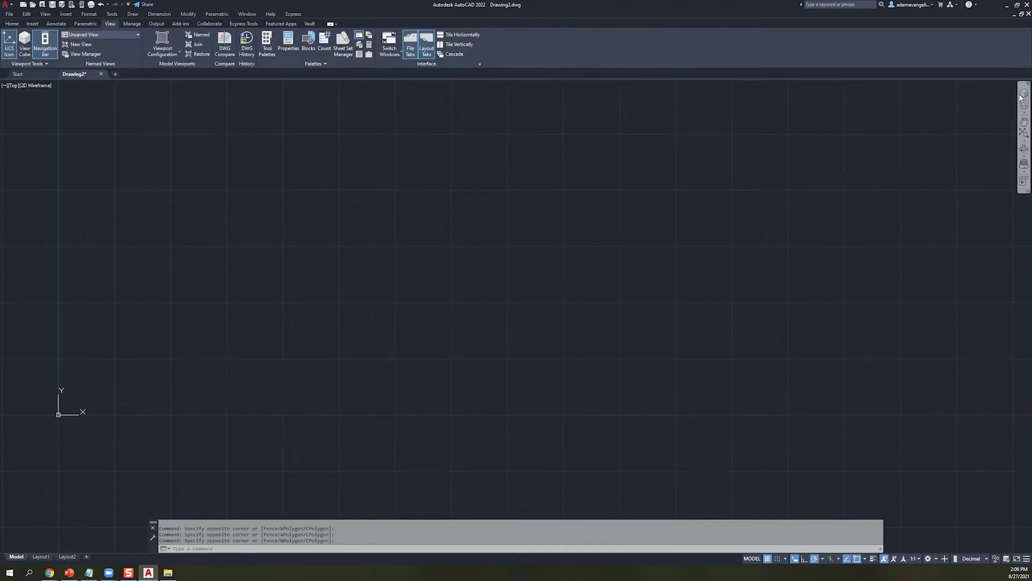
click(1023, 95)
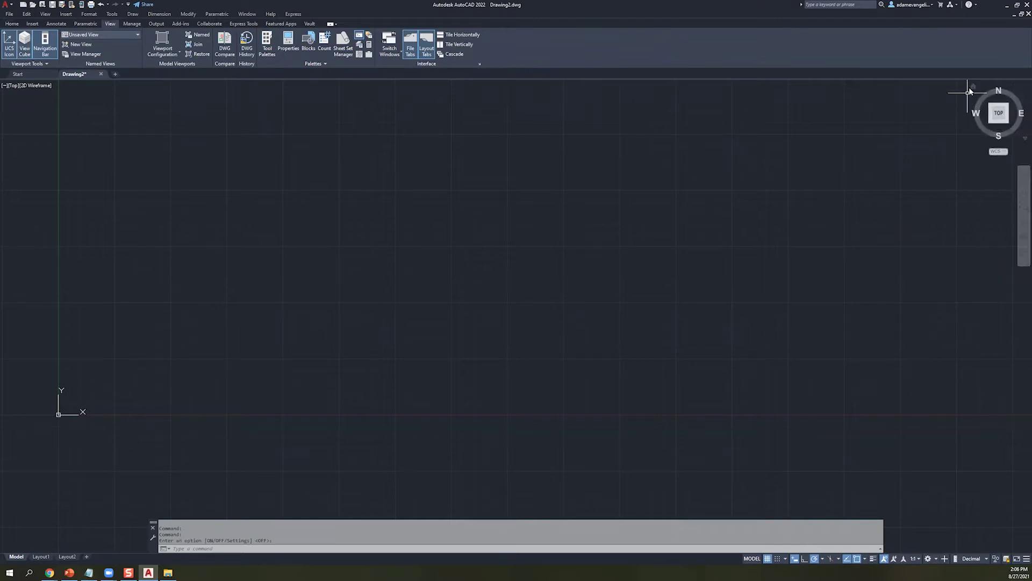
click(25, 43)
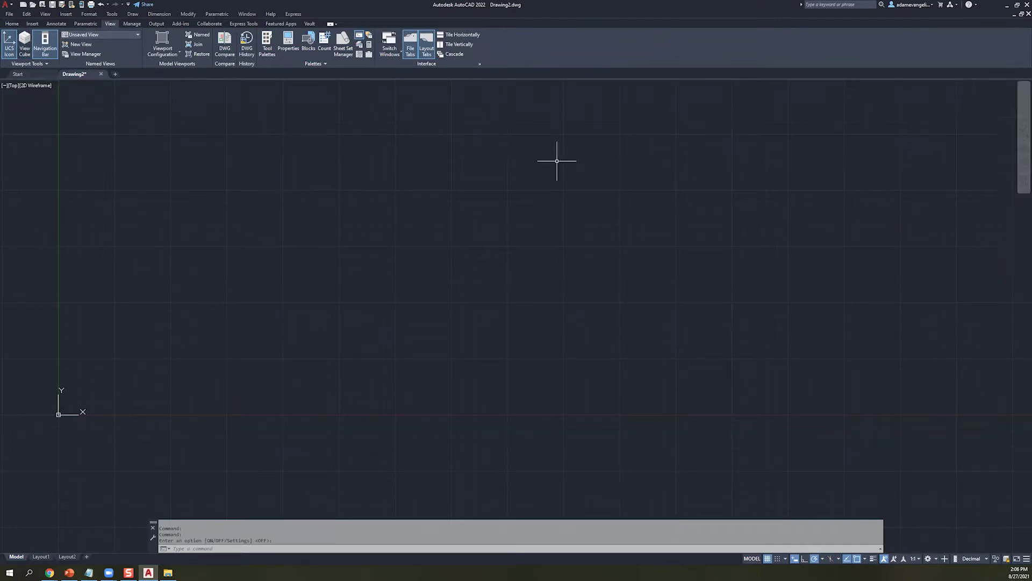
click(1021, 97)
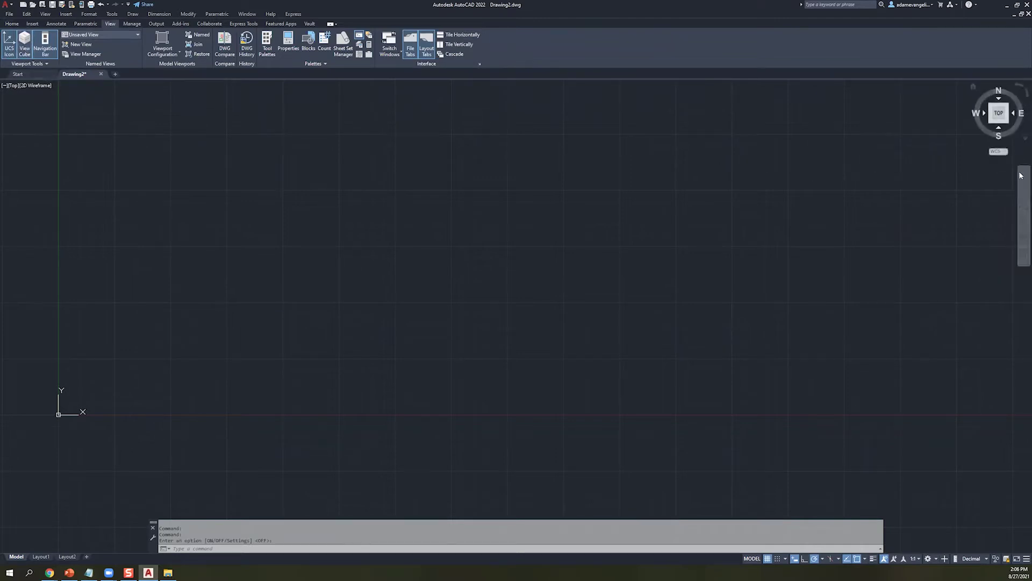
- Show and close the full navigation SteeringWheel, and use the Pan tool to move the origin up and slightly right
click(1023, 178)
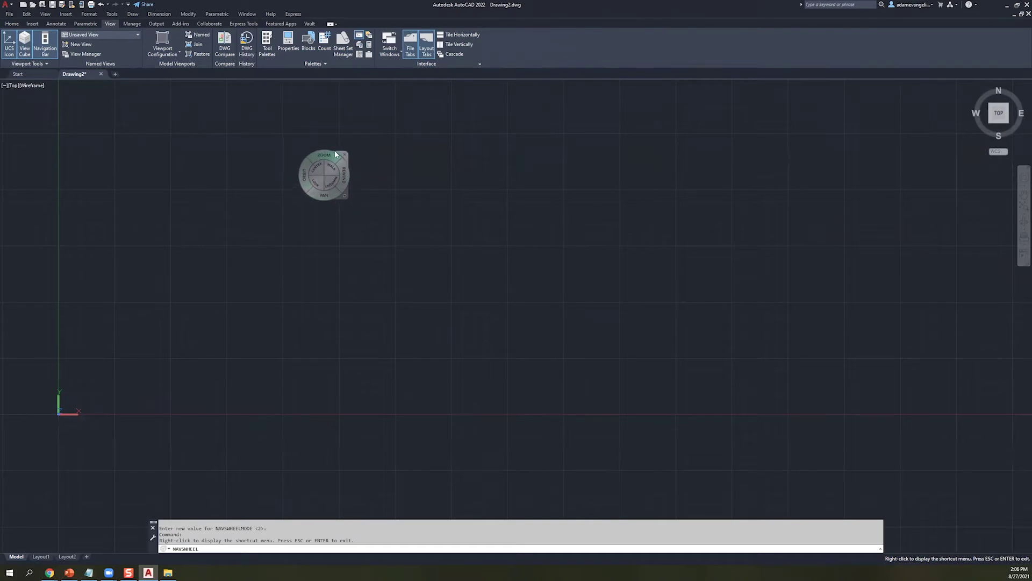
click(344, 157)
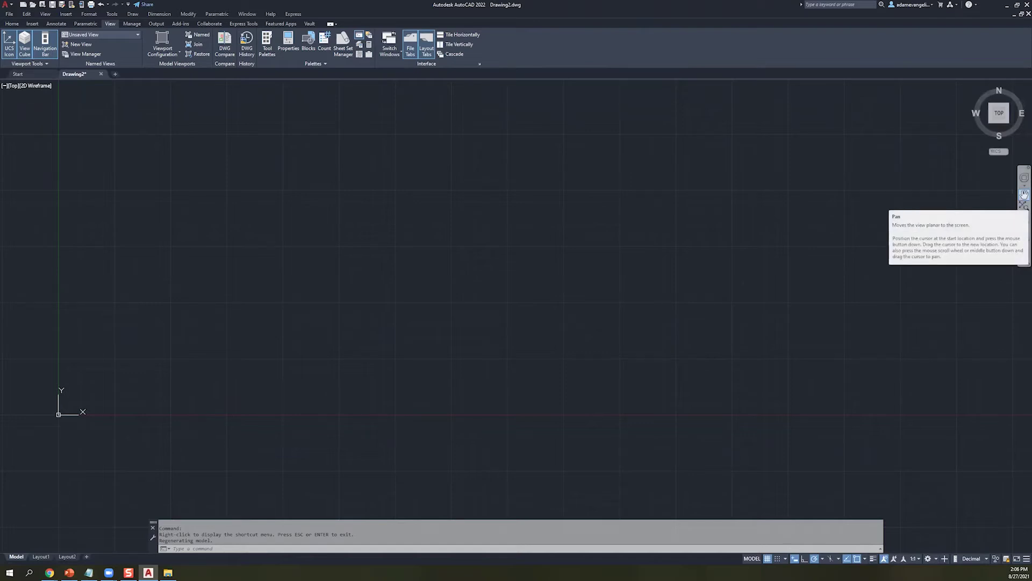
click(1024, 195)
drag(611, 309, 643, 230)
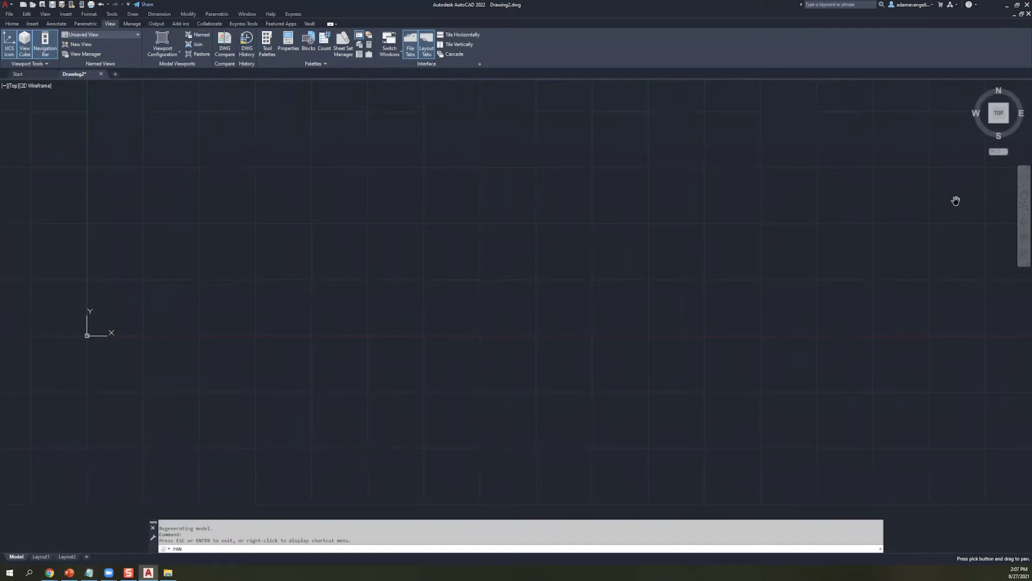
key(Escape)
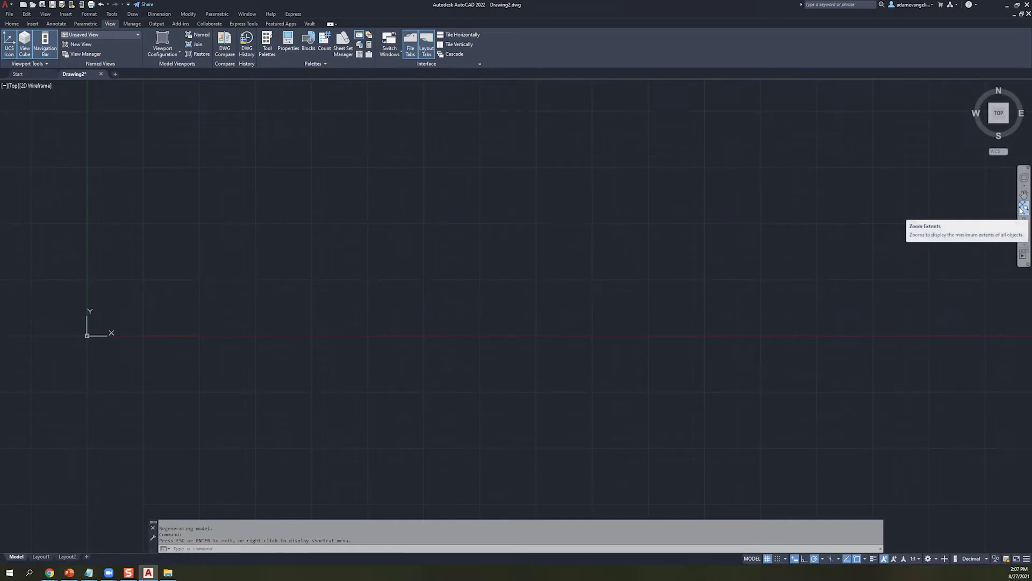
- Zoom to the drawing's extents and look over the other available zoom modes
click(1022, 208)
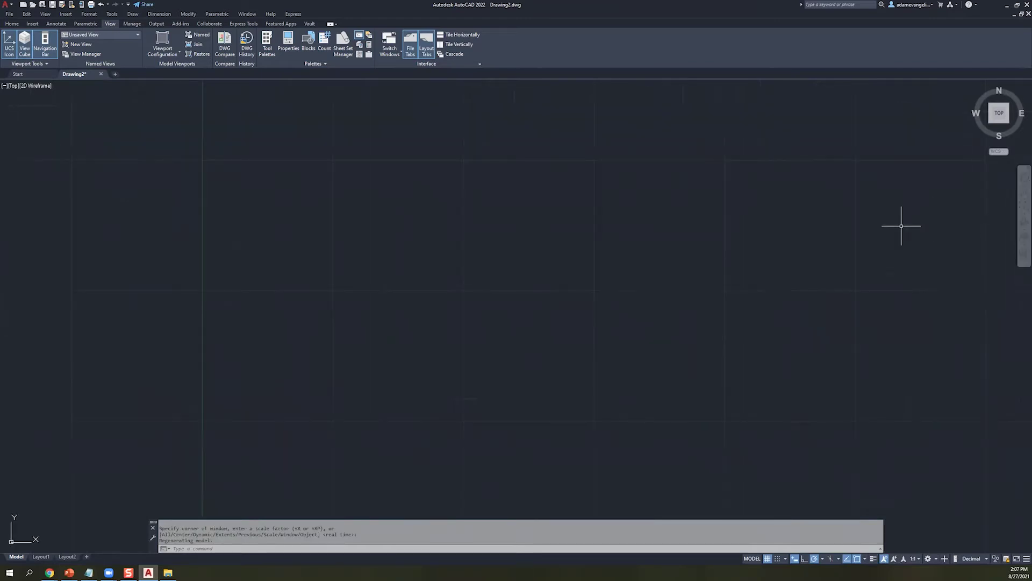
click(1024, 214)
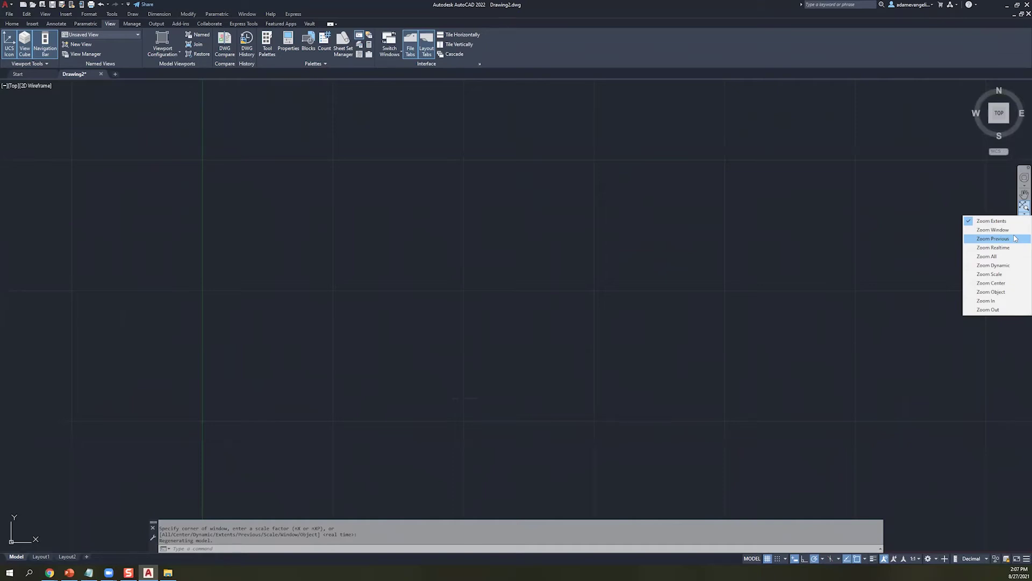
click(1014, 239)
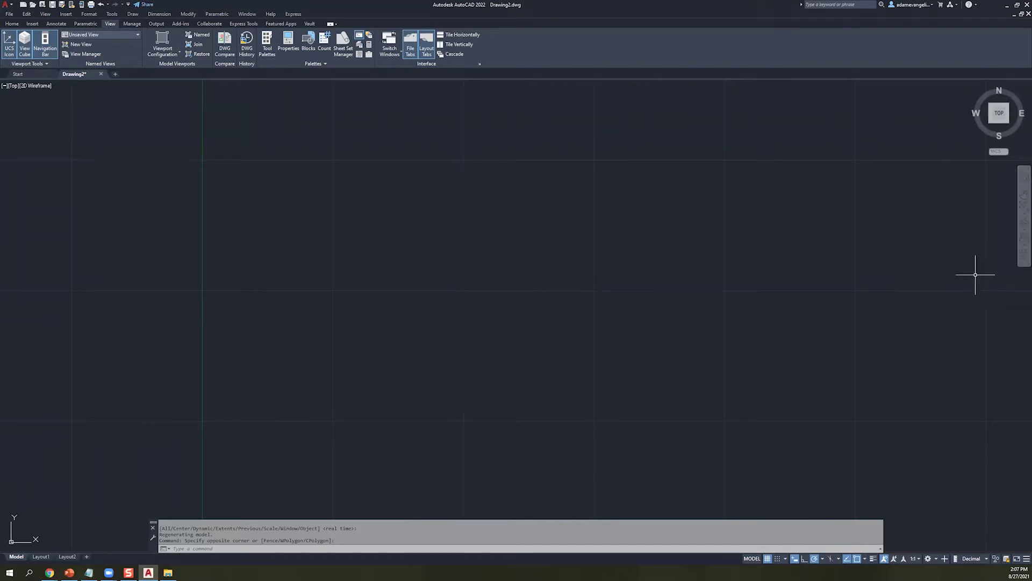
click(1024, 213)
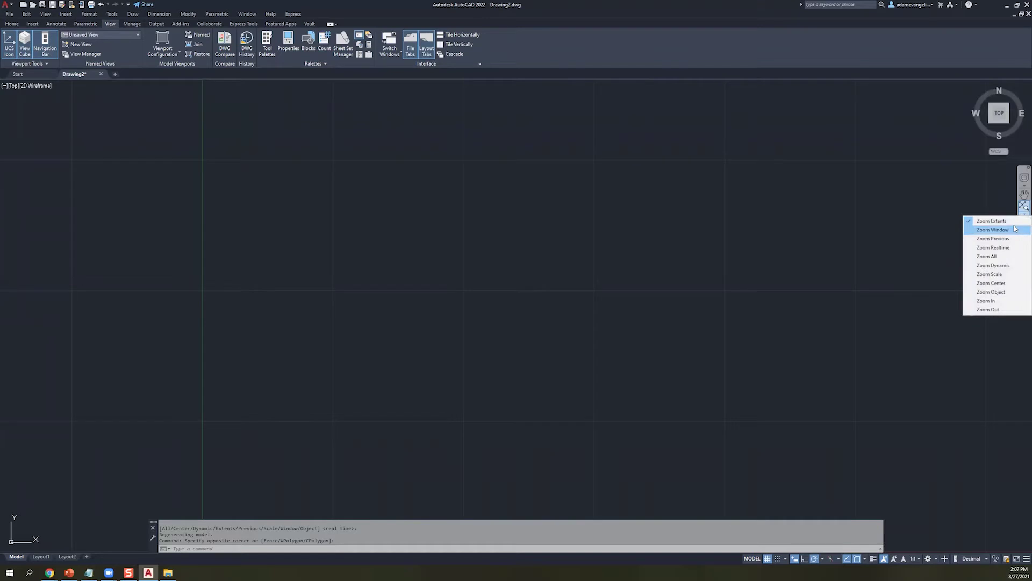
click(995, 231)
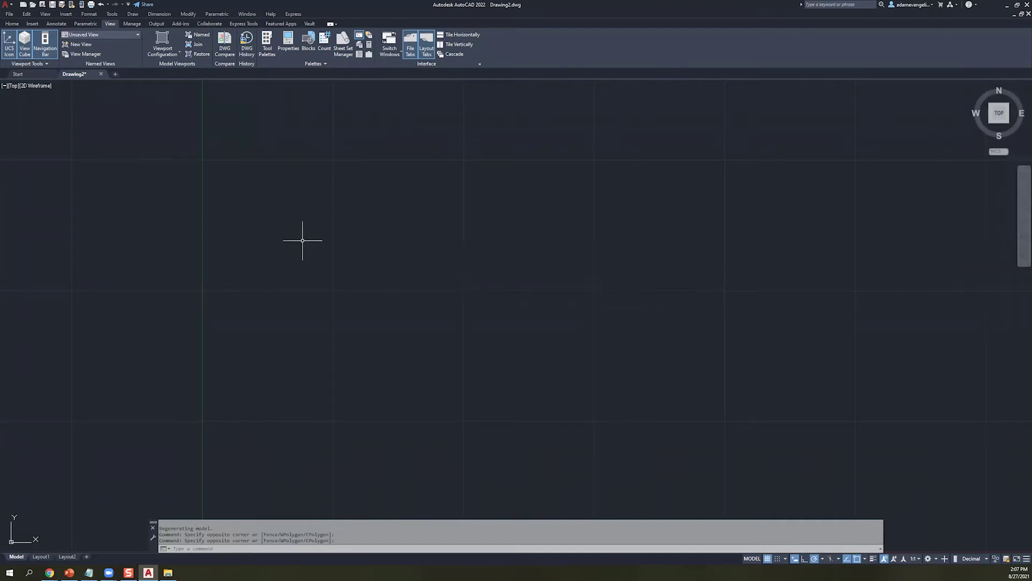
- Draw three circles of different sizes above and to the right of the origin, and zoom to their extents
click(13, 24)
click(46, 39)
click(411, 235)
click(307, 207)
scroll(299, 208, up, 3)
scroll(247, 228, down, 6)
mouse_move(247, 228)
middle_down()
mouse_move(249, 278)
mouse_move(208, 285)
middle_up()
click(47, 39)
click(355, 314)
click(359, 306)
click(47, 39)
click(420, 215)
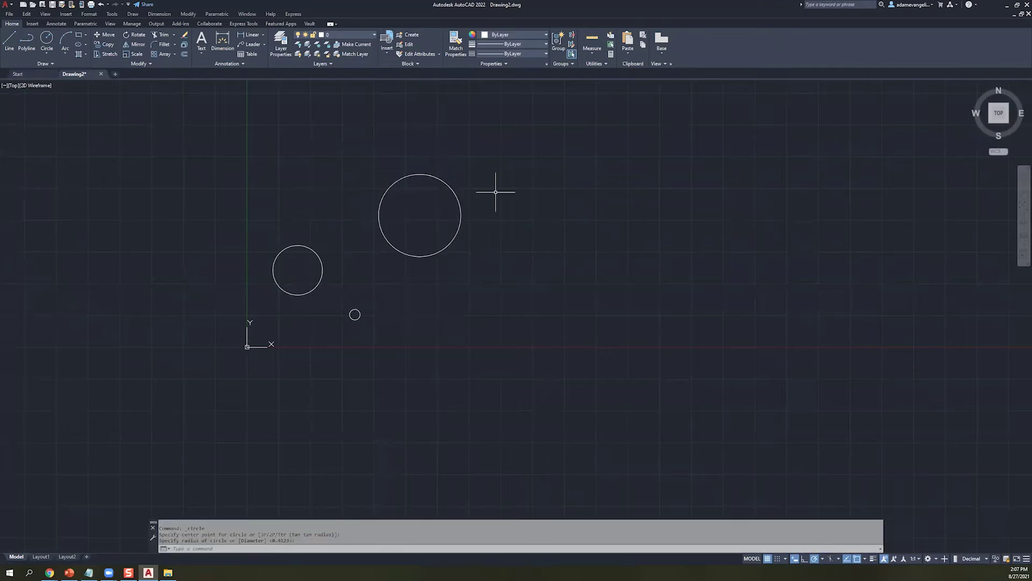
click(1023, 209)
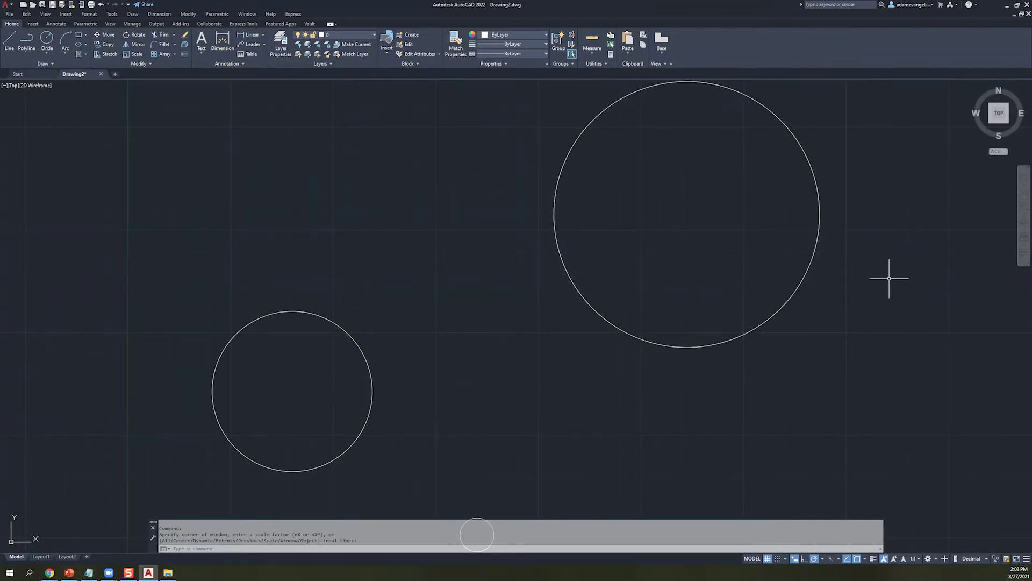
- Draw a closed four-sided outline with the Line tool across the lower-left edge of the largest circle
scroll(613, 297, down, 2)
scroll(611, 298, up, 8)
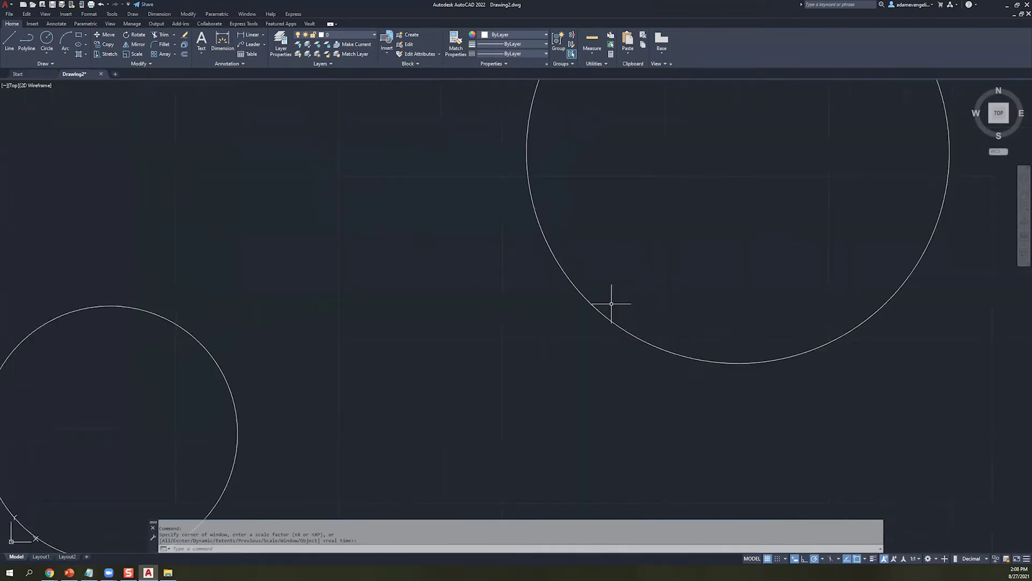
mouse_move(610, 298)
middle_down()
mouse_move(693, 146)
mouse_move(854, 156)
middle_up()
click(9, 40)
click(653, 205)
click(506, 368)
click(257, 216)
click(579, 139)
click(655, 199)
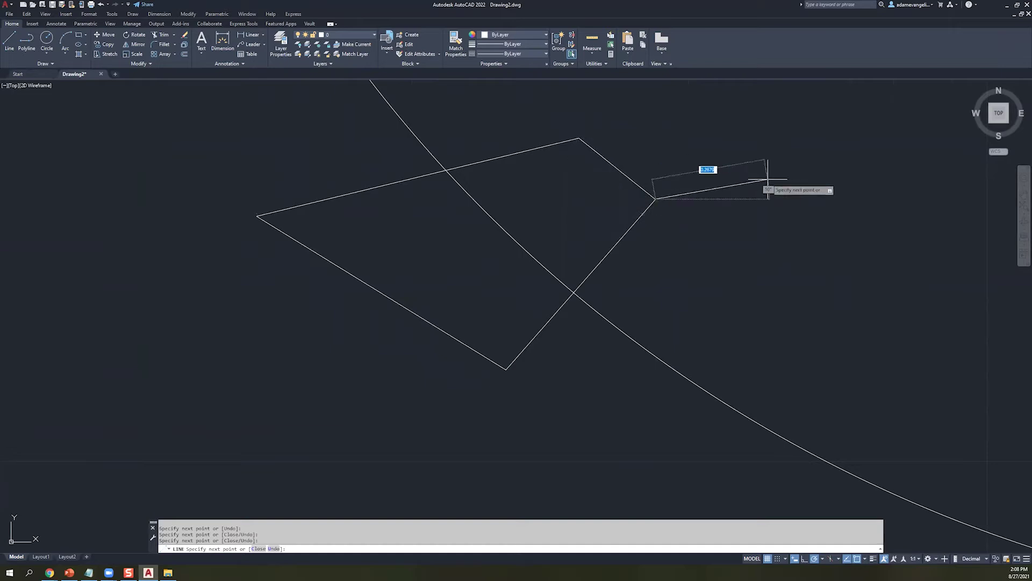
key(Escape)
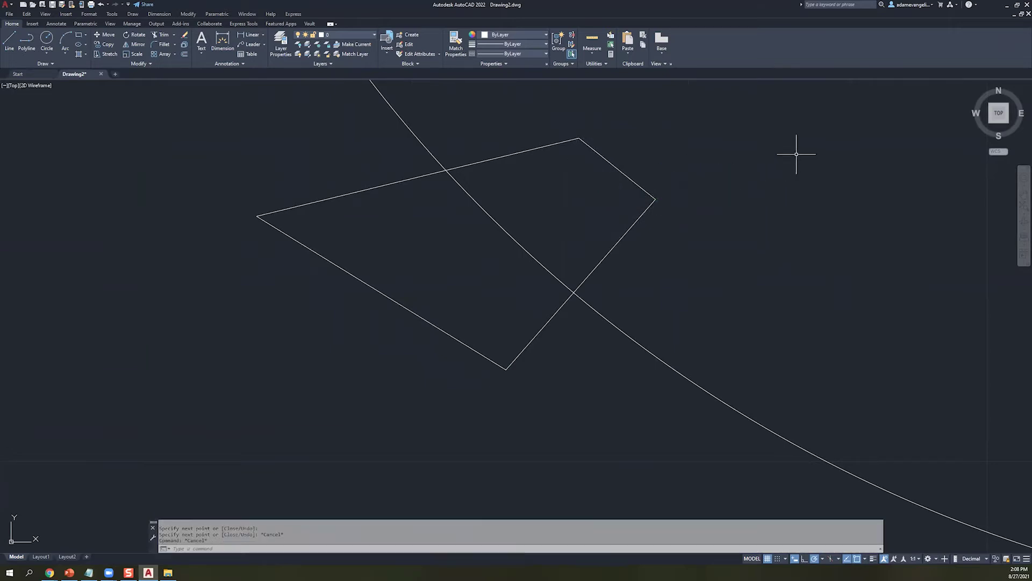
- Zoom to the drawing's extents, and use Zoom Window to enclose the small four-sided outline
click(1023, 208)
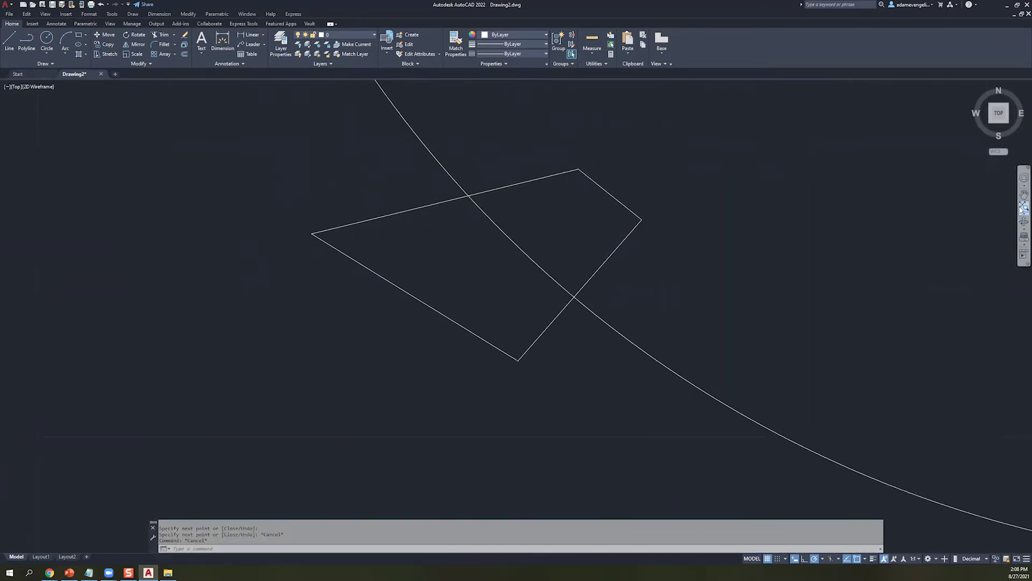
click(410, 291)
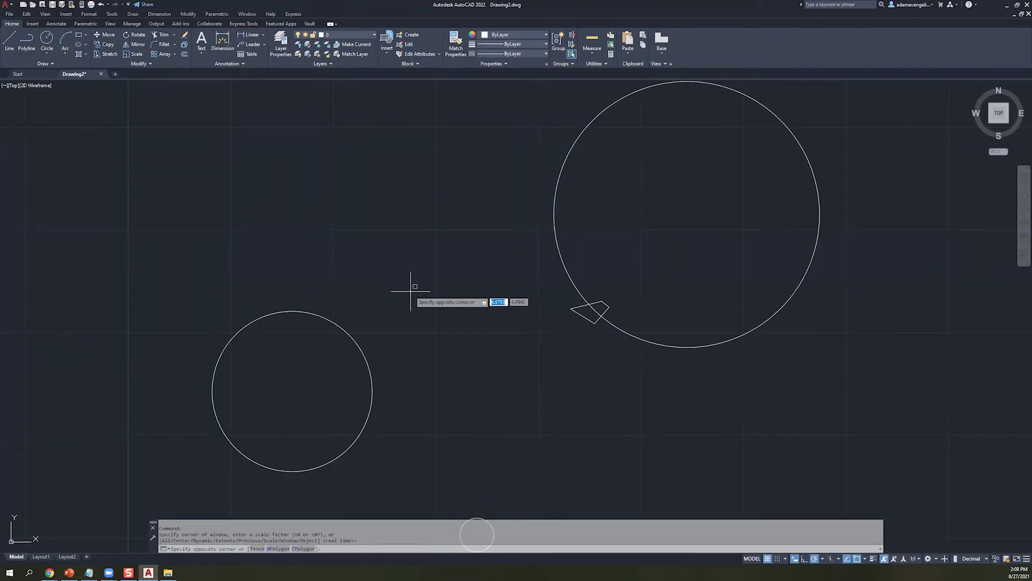
click(412, 288)
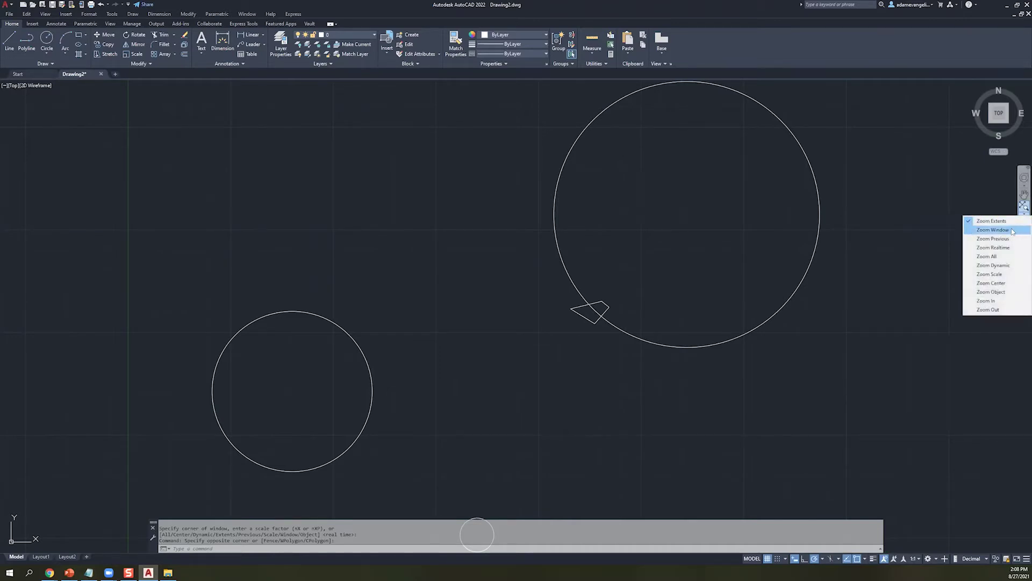
click(1013, 230)
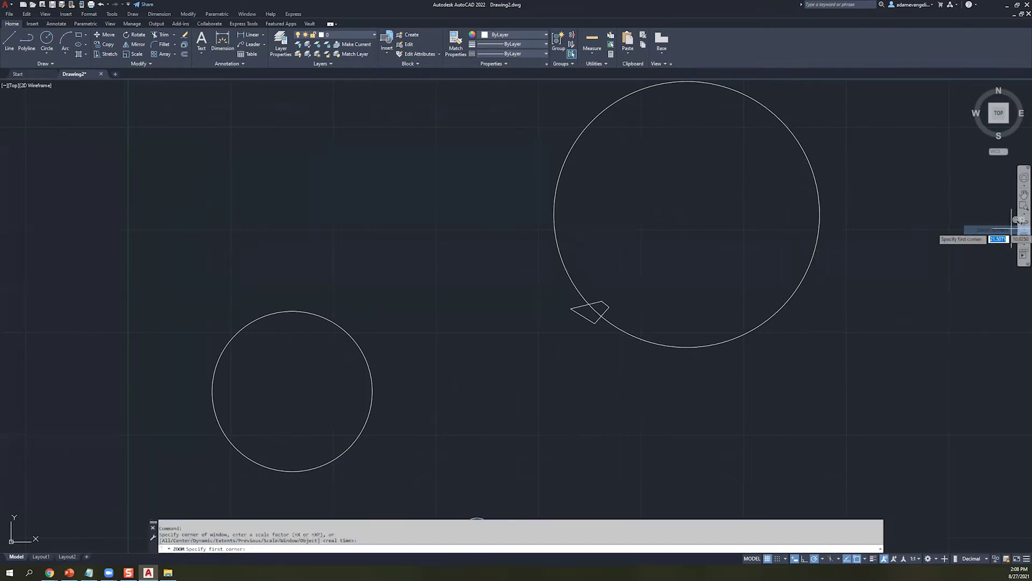
click(491, 263)
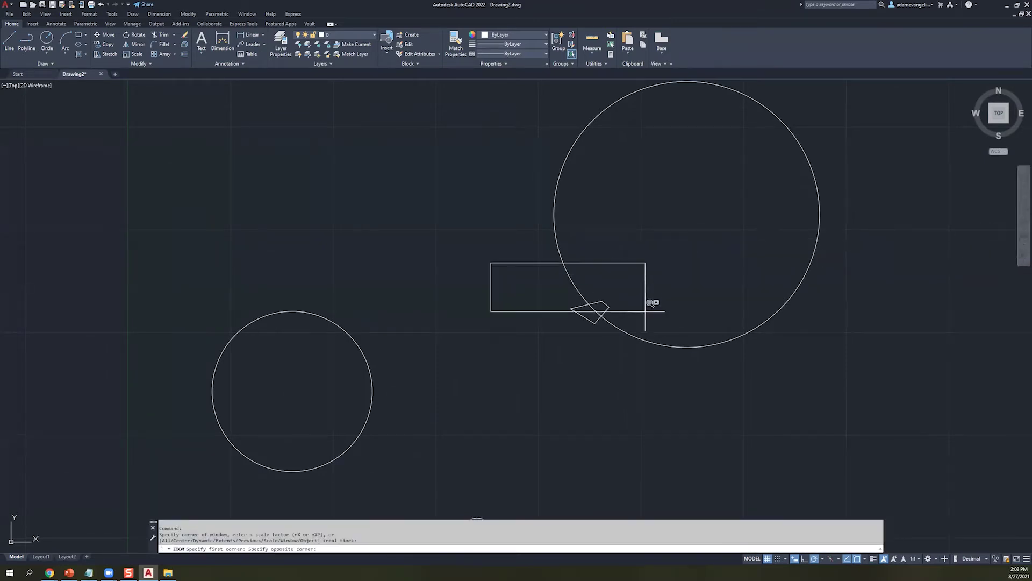
click(658, 382)
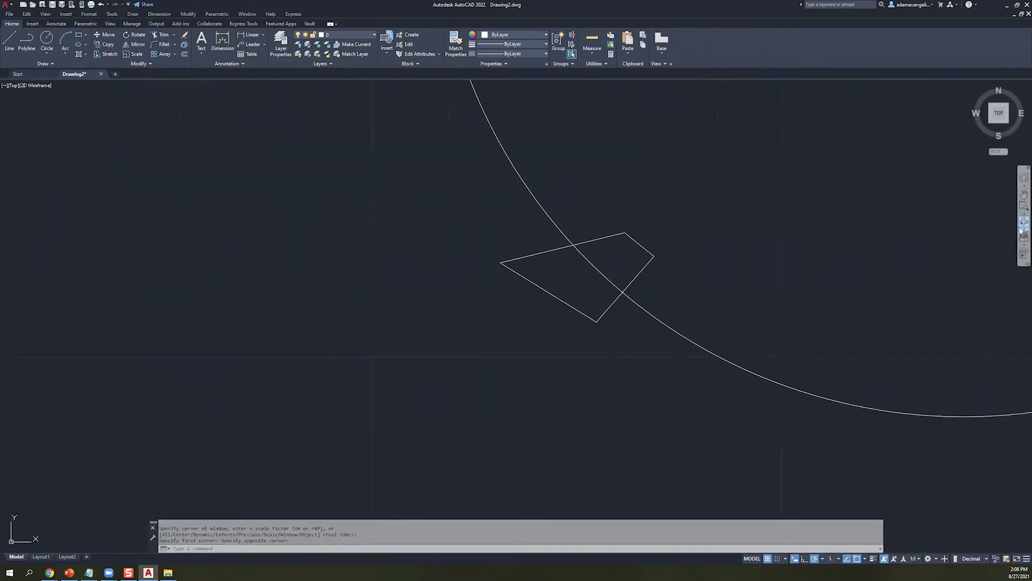
click(1023, 209)
click(1020, 214)
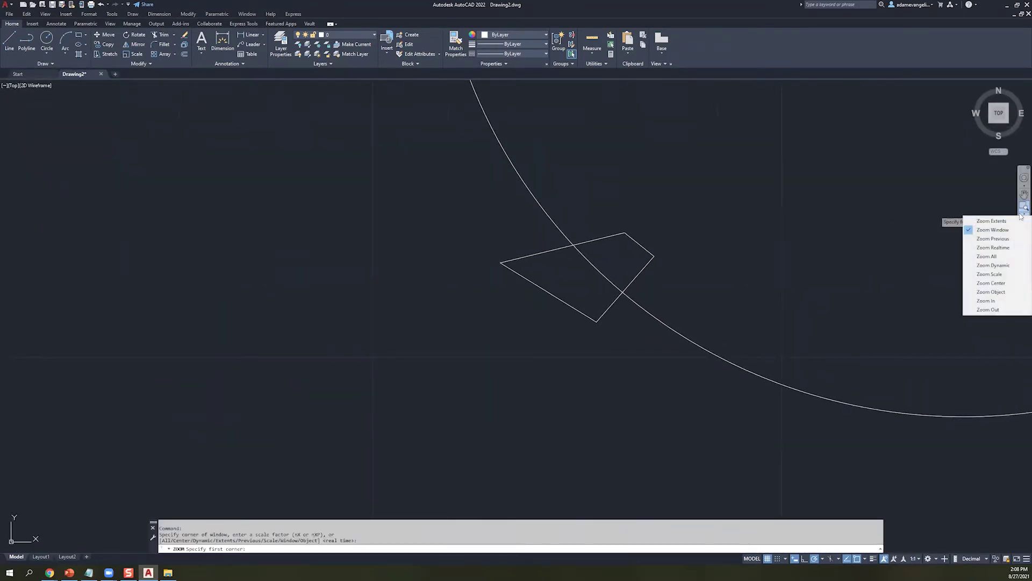
click(1011, 238)
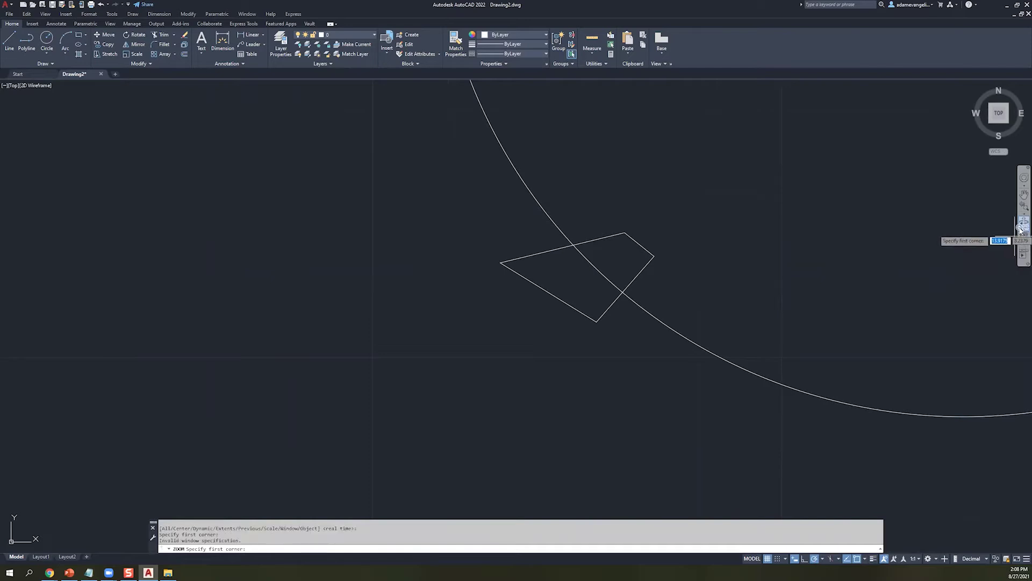
click(1022, 214)
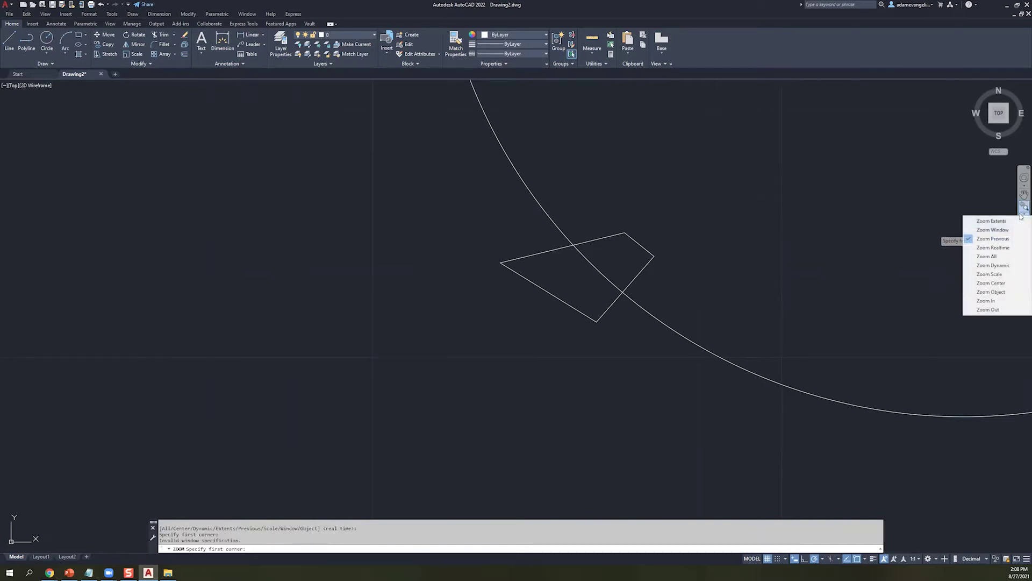
click(1011, 248)
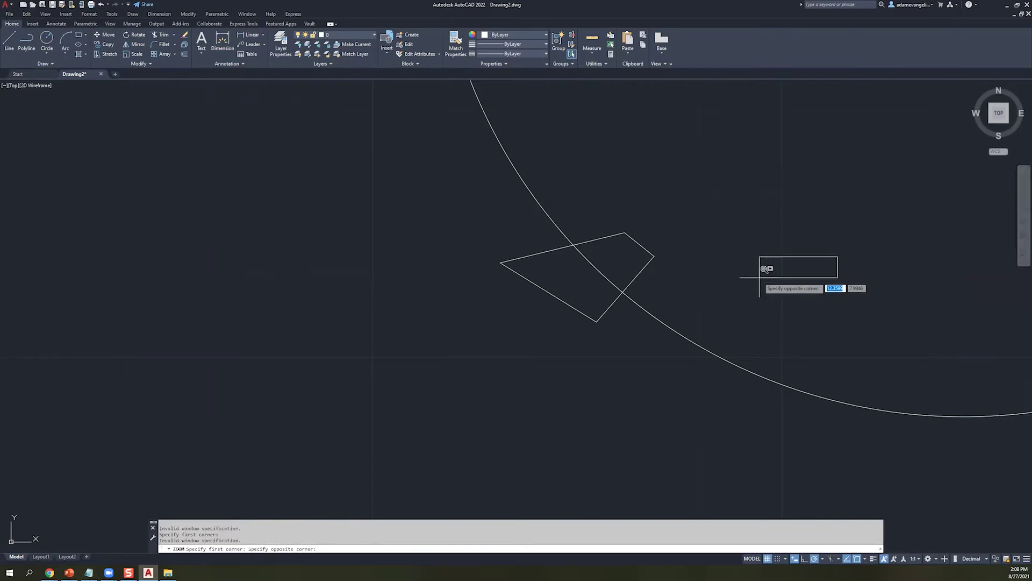
scroll(836, 191, up, 2)
scroll(837, 190, up, 3)
key(Escape)
key(Escape)
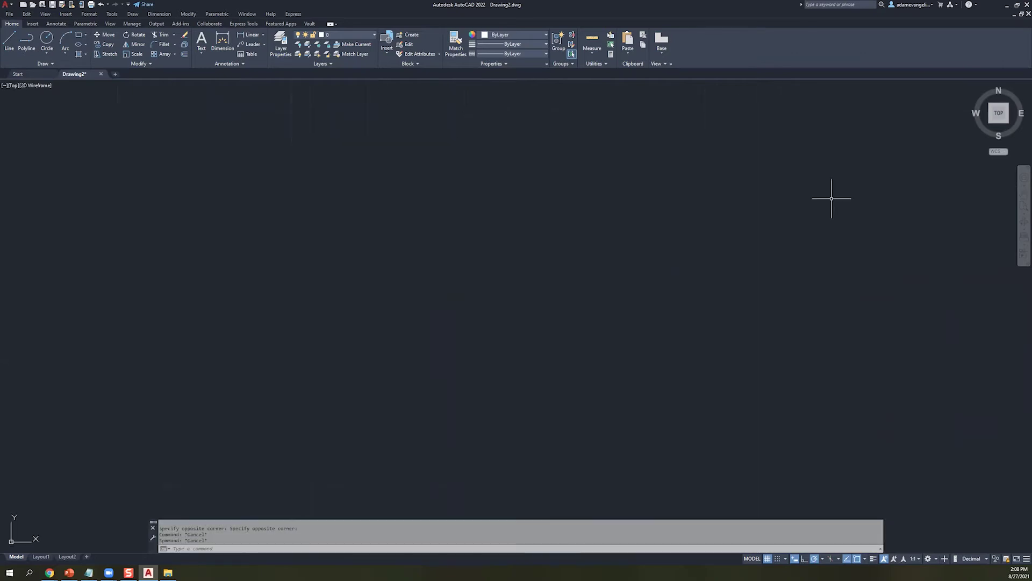
- Use Zoom All to show the whole drawing and look over the list of zoom modes
click(1023, 209)
click(1021, 217)
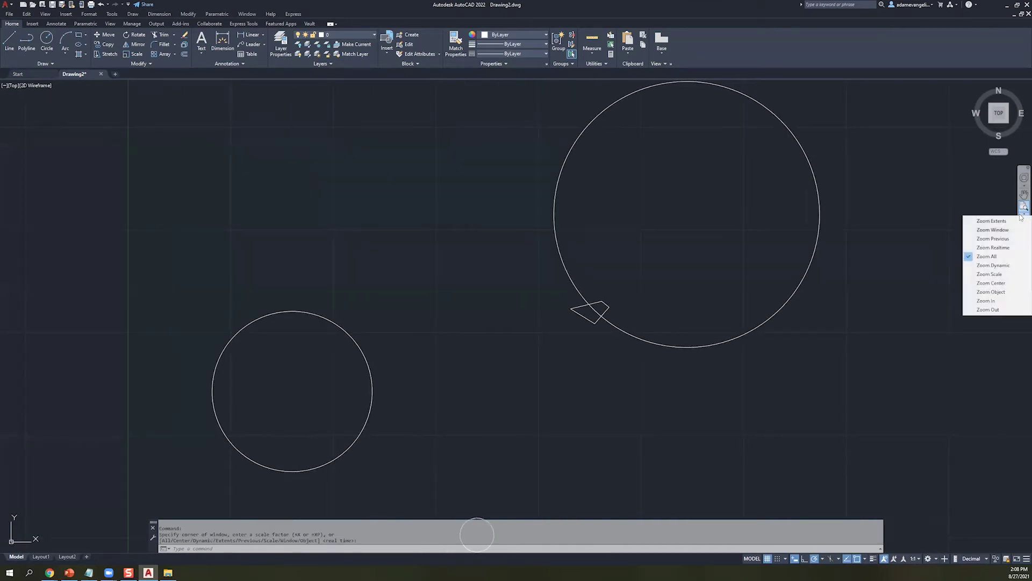
click(999, 200)
click(1020, 207)
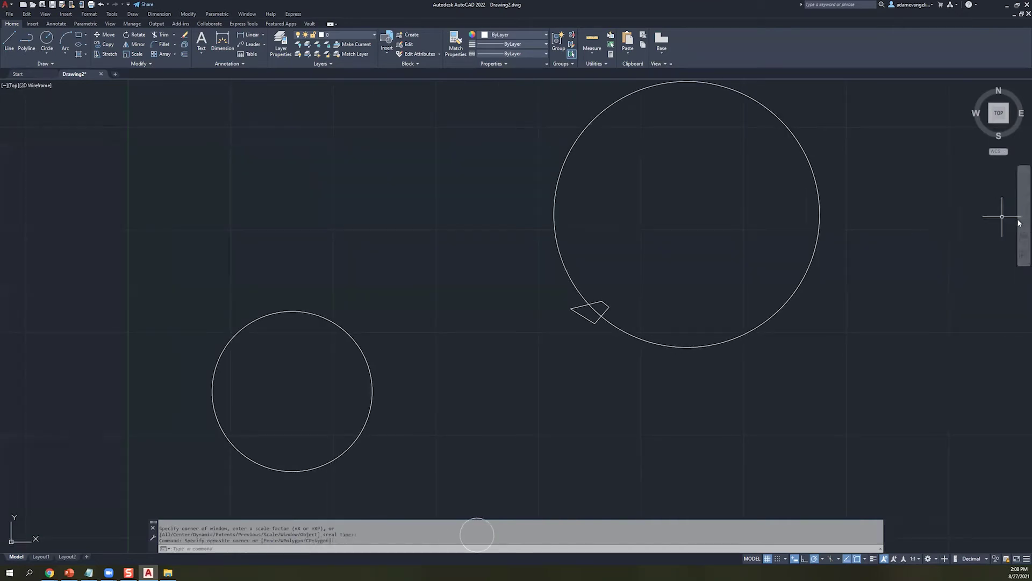
click(1022, 215)
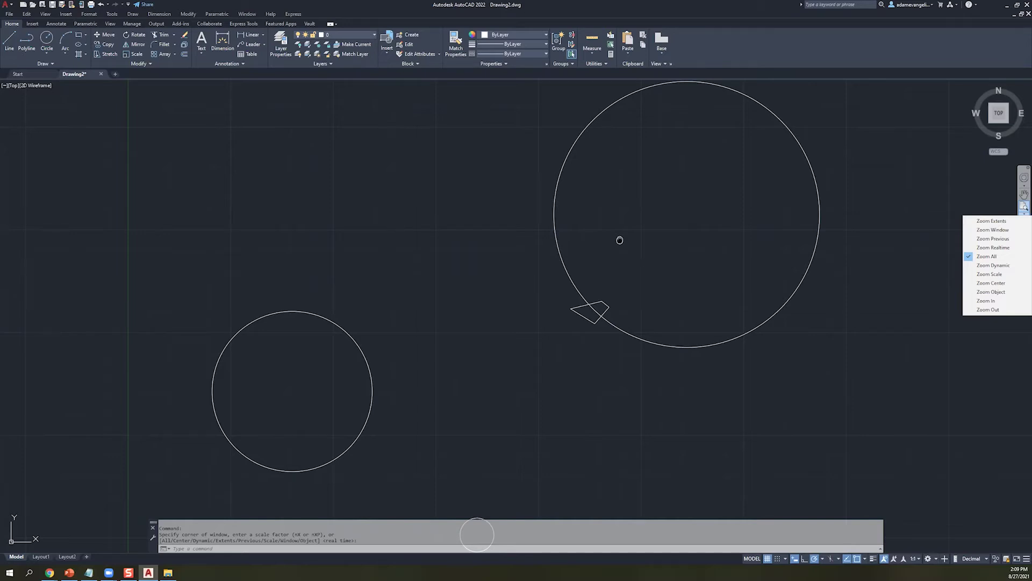
key(Escape)
key(Escape)
click(493, 328)
- Zoom in and out and pan around the four-sided outline, and return to the drawing's extents
scroll(606, 235, up, 4)
scroll(606, 235, down, 5)
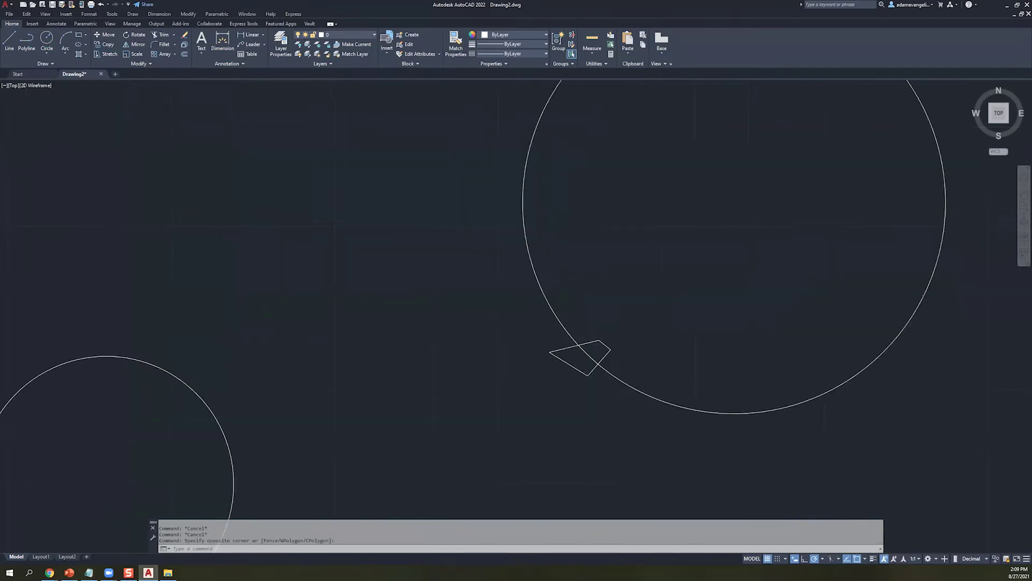
scroll(603, 237, up, 4)
mouse_move(670, 208)
middle_down()
mouse_move(514, 328)
mouse_move(637, 184)
mouse_move(472, 336)
mouse_move(670, 290)
mouse_move(723, 200)
mouse_move(638, 224)
middle_up()
scroll(592, 231, down, 2)
scroll(594, 232, up, 9)
middle_click(580, 292)
middle_click(580, 292)
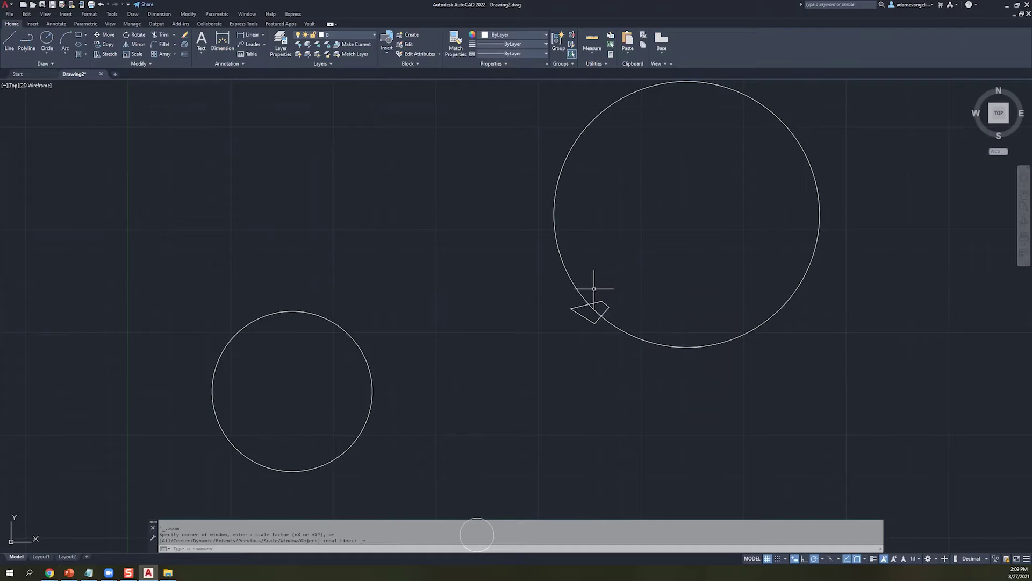
click(647, 290)
click(540, 273)
click(617, 254)
key(Escape)
key(Escape)
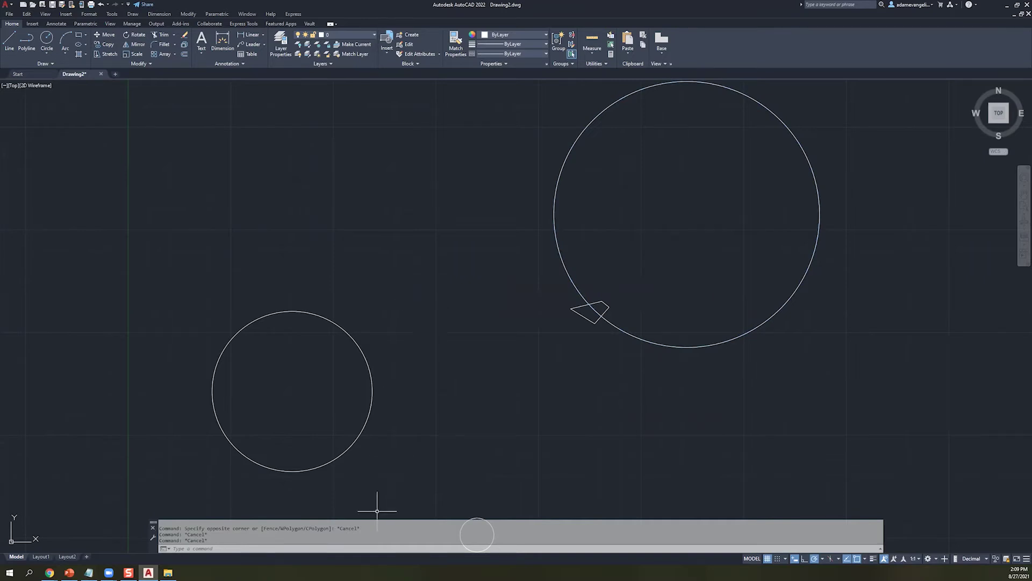
- Enlarge the command window so that it shows more lines of the command history
drag(377, 499, 418, 468)
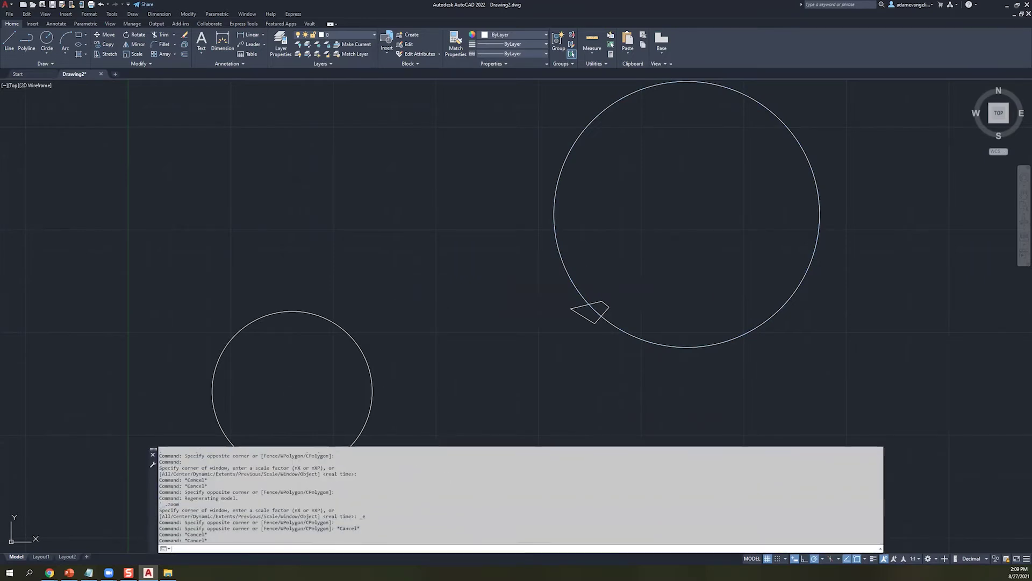
drag(293, 535, 235, 497)
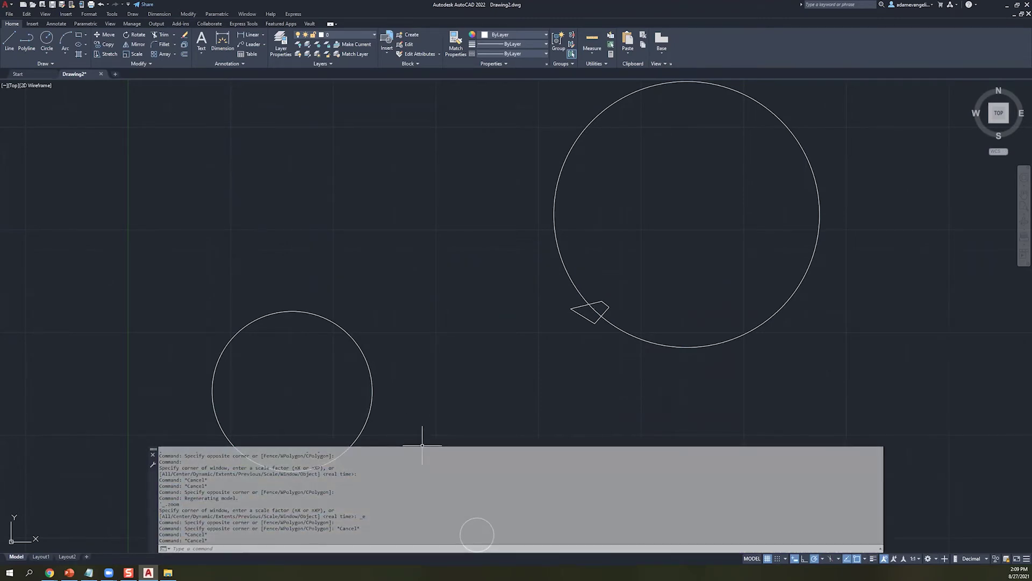
mouse_move(423, 457)
mouse_down()
mouse_move(424, 491)
mouse_move(424, 465)
mouse_up()
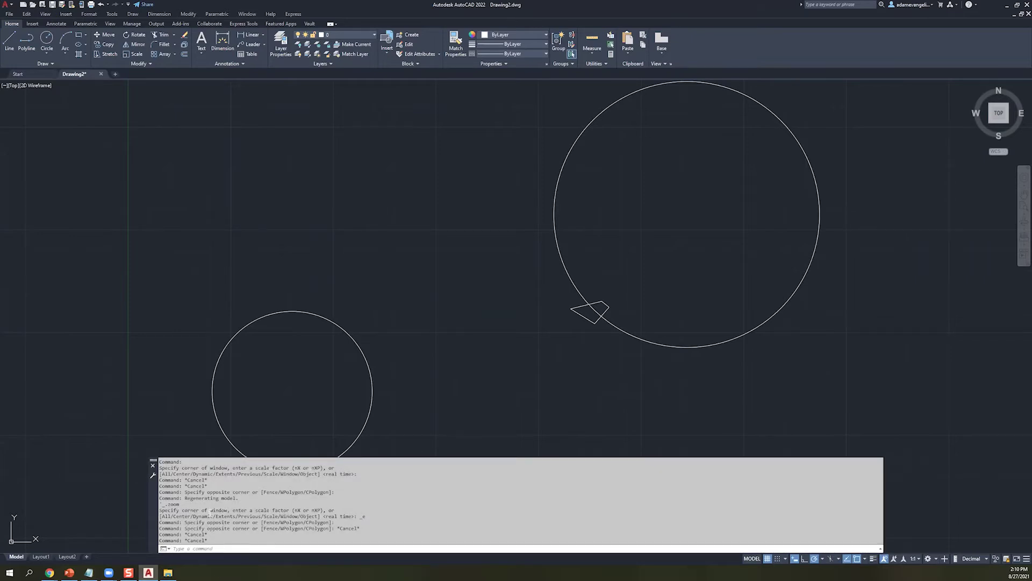
- Review the Line command and its prompts in the command history, return to the latest entries and cancel any active command
scroll(210, 511, up, 10)
scroll(210, 506, up, 4)
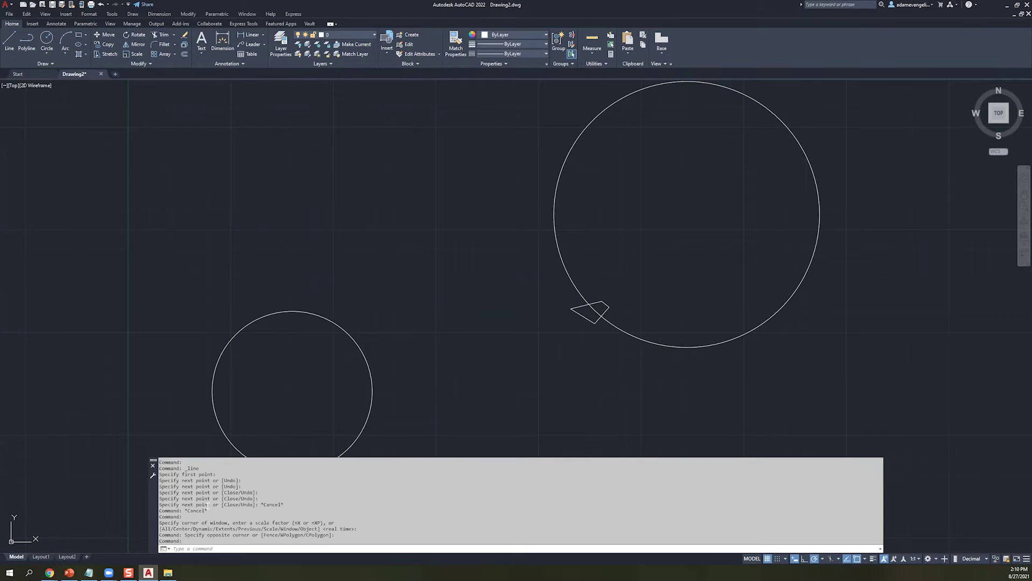
scroll(209, 515, up, 2)
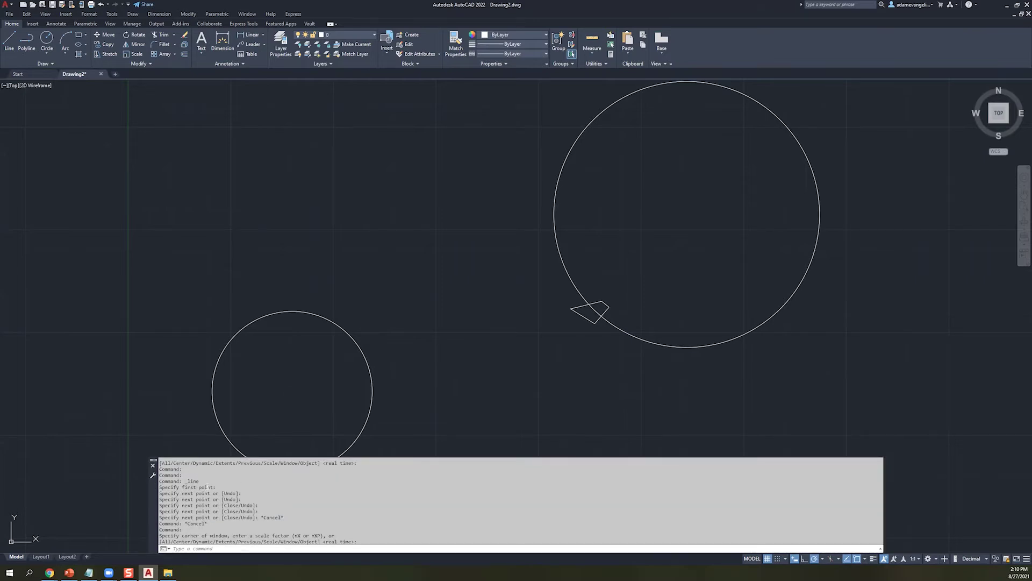
drag(199, 481, 182, 481)
scroll(251, 512, down, 4)
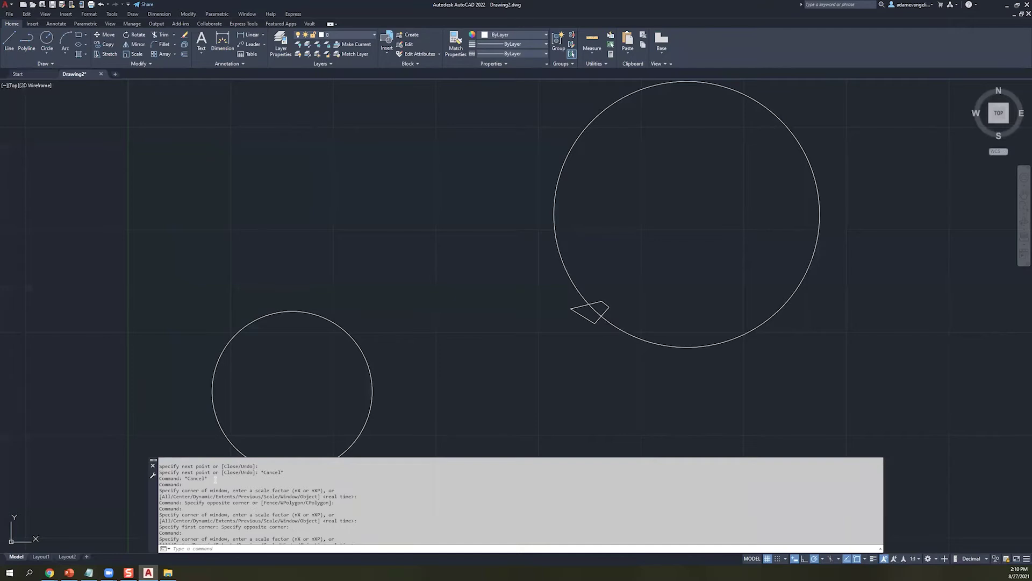
mouse_move(215, 478)
mouse_down()
mouse_move(160, 484)
mouse_move(210, 479)
mouse_up()
scroll(282, 510, down, 5)
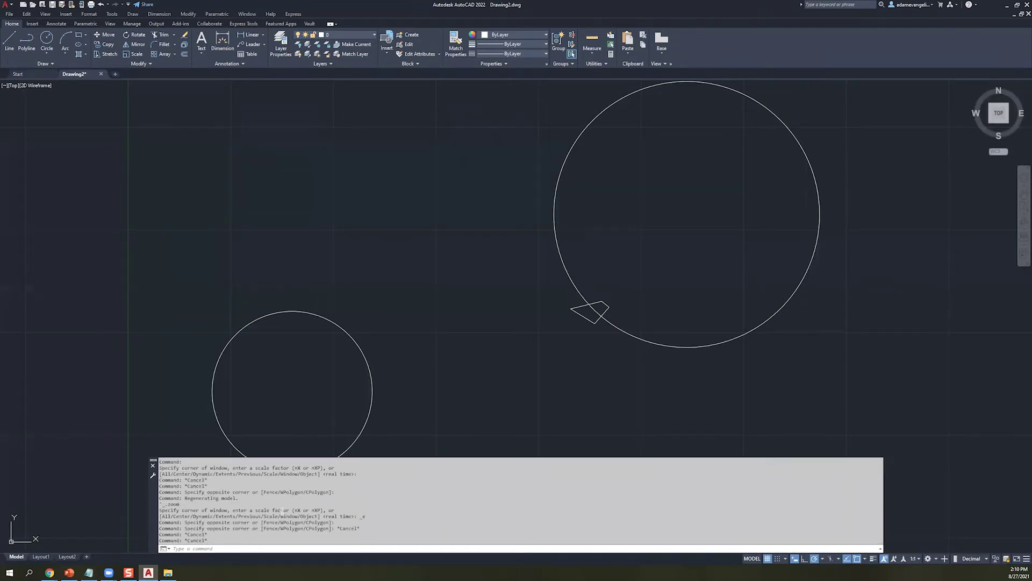
key(Escape)
key(Escape)
key(Escape)
key(Escape)
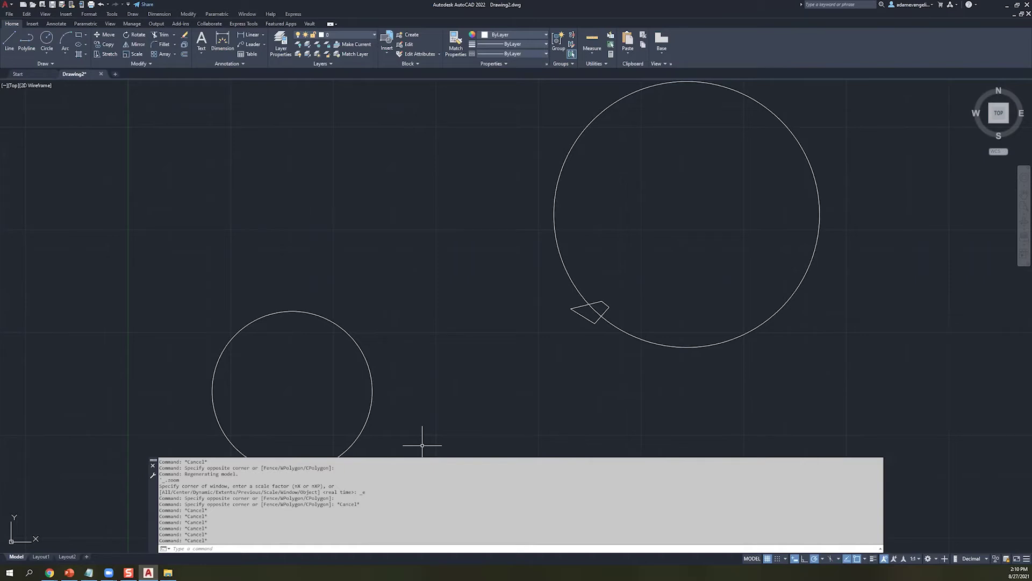
- Draw a closed, self-crossing outline of seven line segments above the small circle and end the Line command
click(525, 374)
click(422, 318)
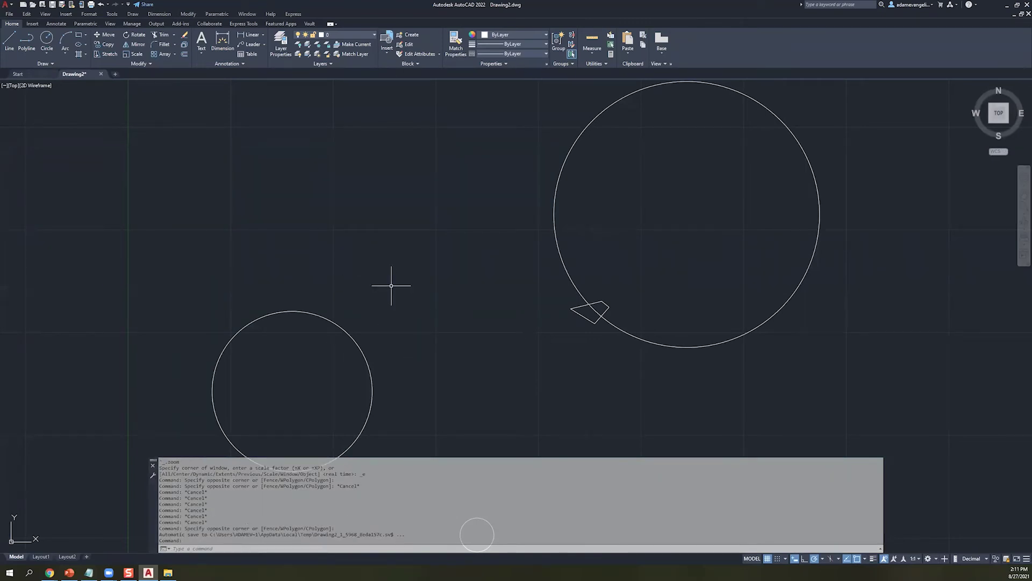
click(9, 43)
click(285, 252)
click(402, 181)
click(469, 320)
click(219, 258)
click(322, 157)
click(487, 285)
click(363, 397)
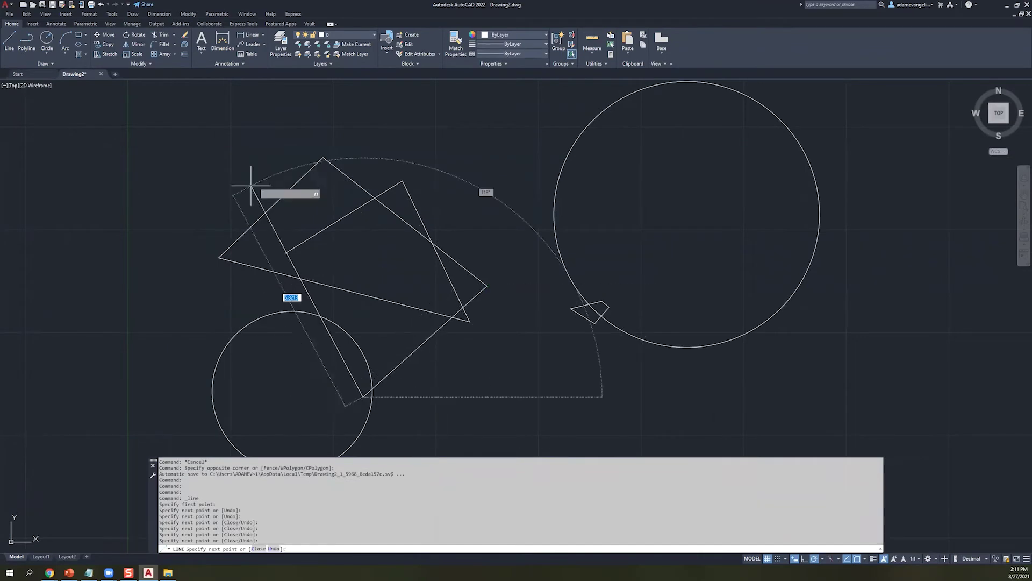
click(285, 252)
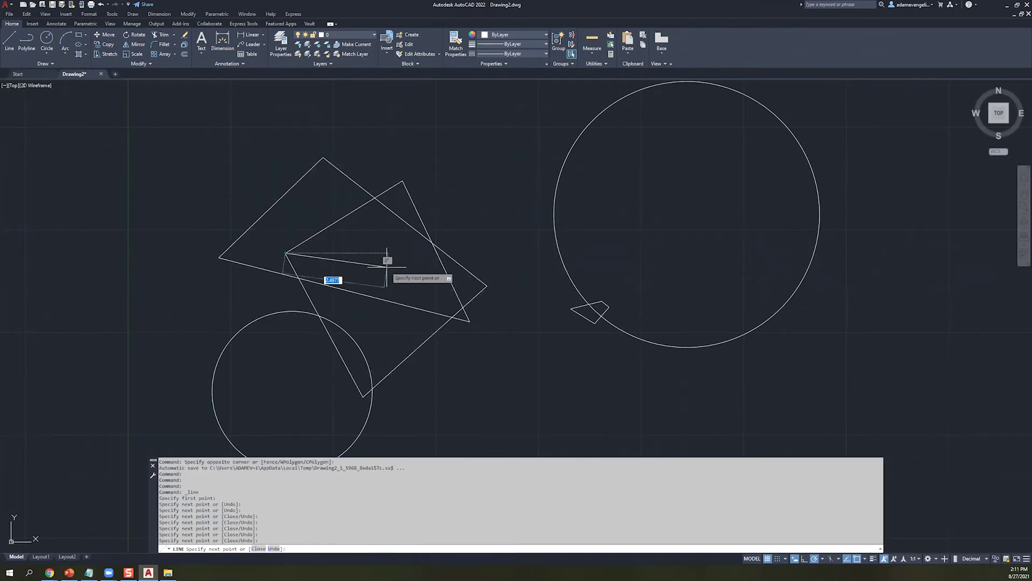
key(Escape)
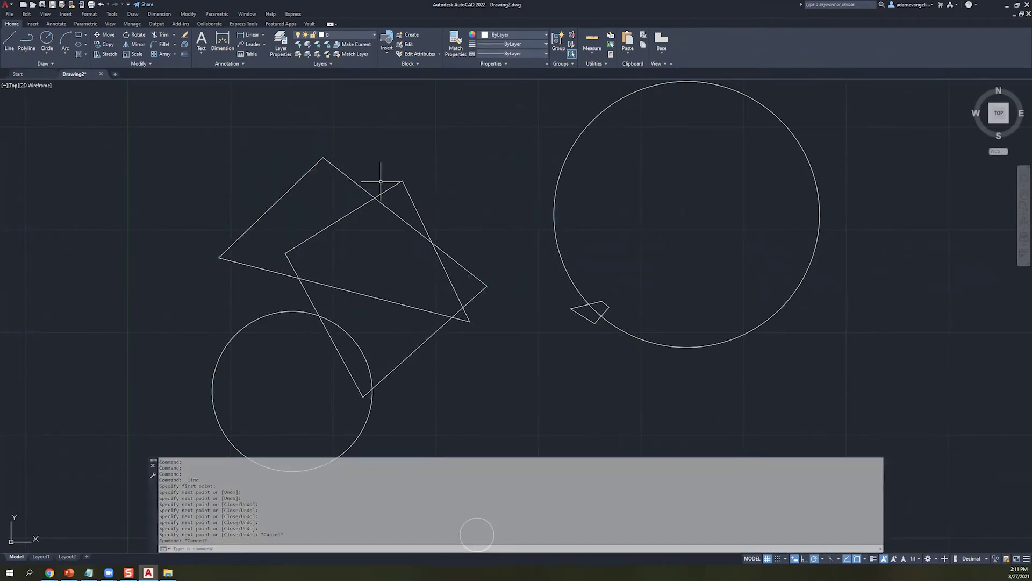
click(364, 253)
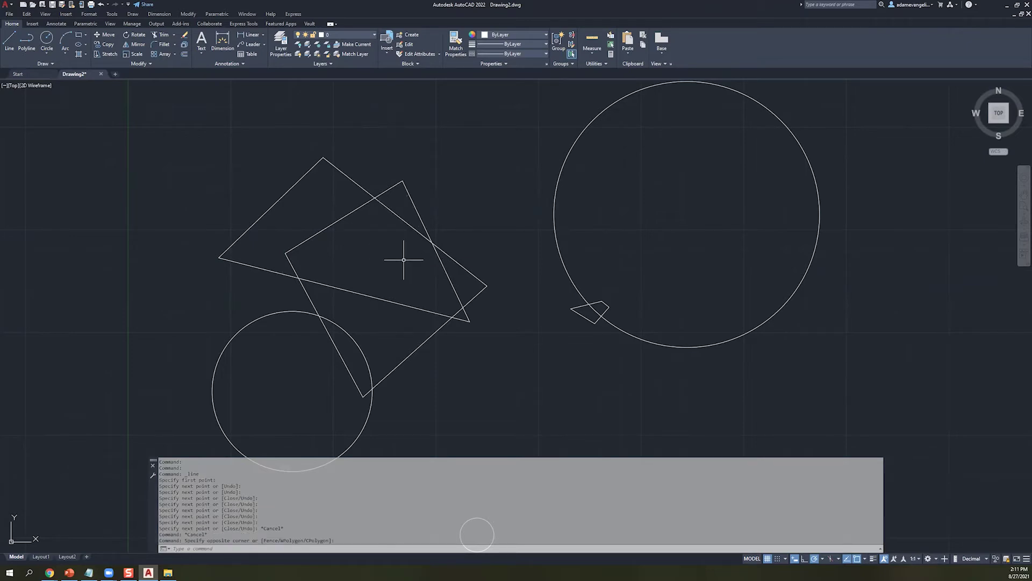
- Draw a closed five-sided outline reaching into the large circle, starting LINE from the command line and ending it once closed
click(253, 549)
text(line)
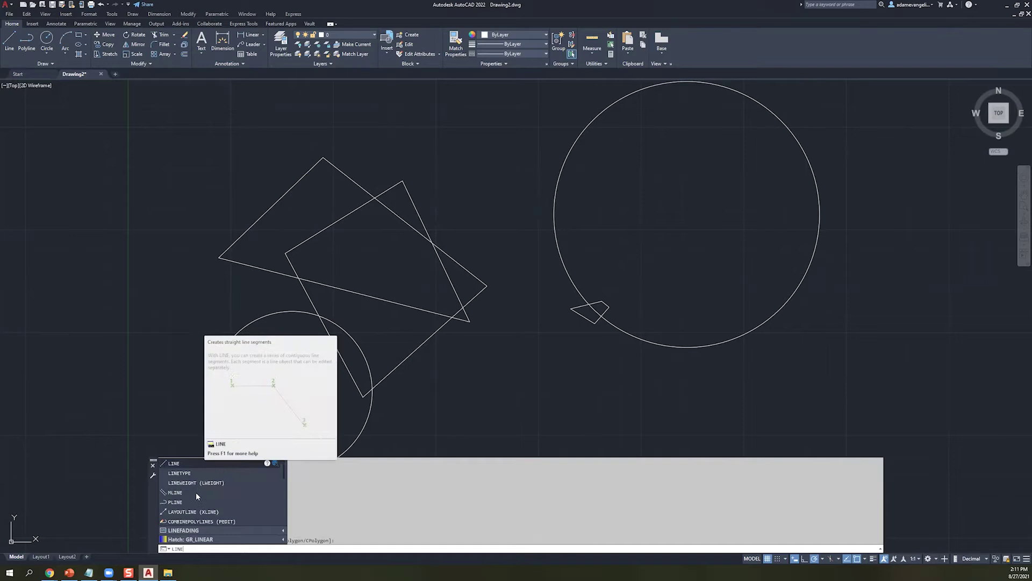
key(Return)
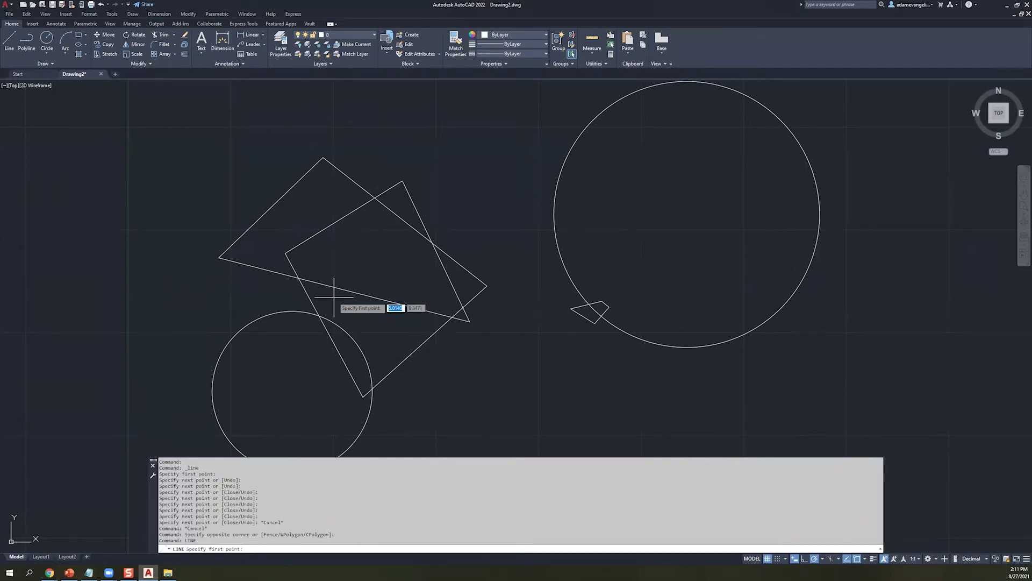
click(390, 252)
click(513, 149)
click(677, 202)
click(571, 396)
click(470, 321)
click(391, 252)
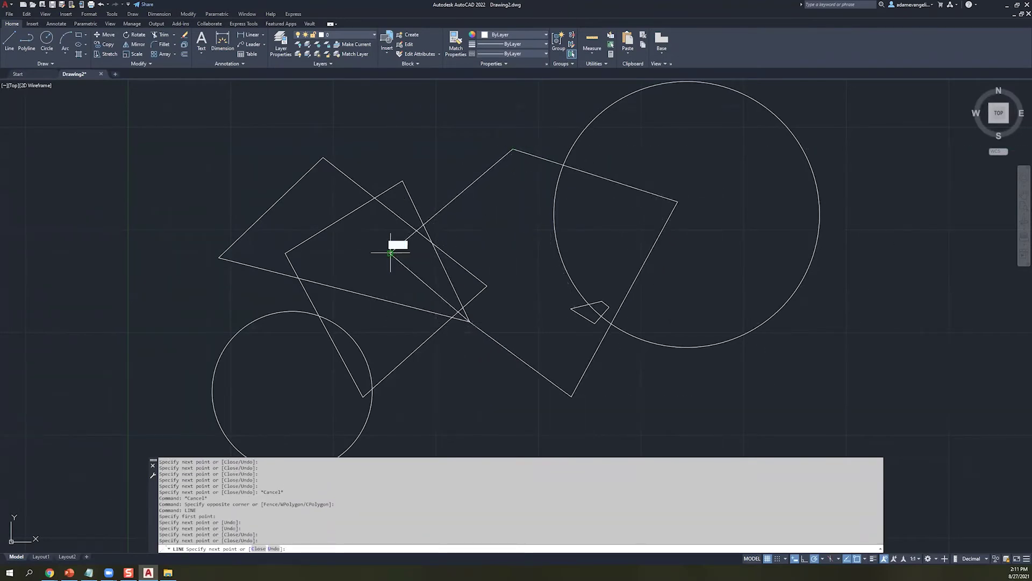
key(Escape)
key(Escape)
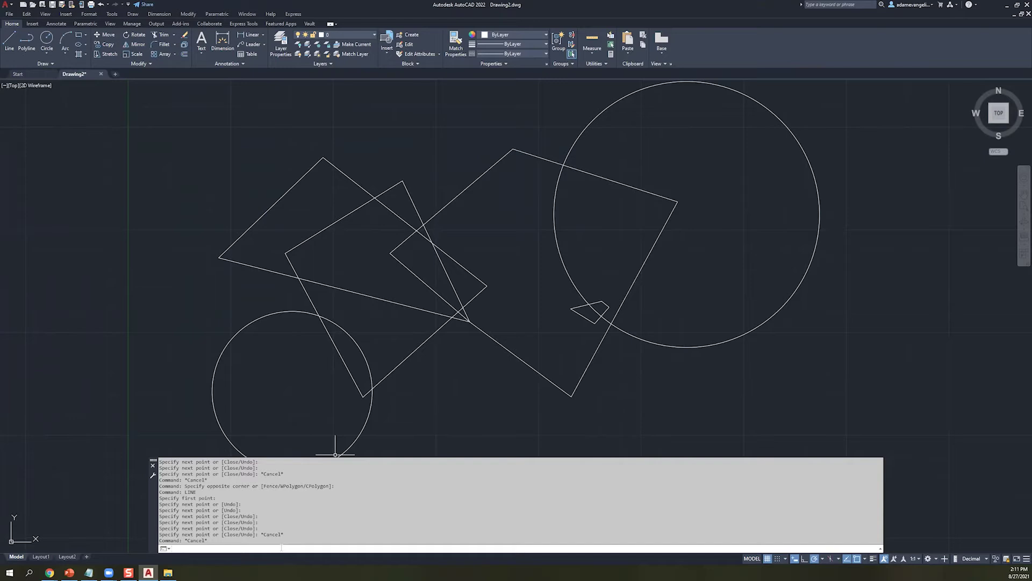
- Run the ZOOM command from the command line, shift the view, and apply the full-word option extents
text(oo)
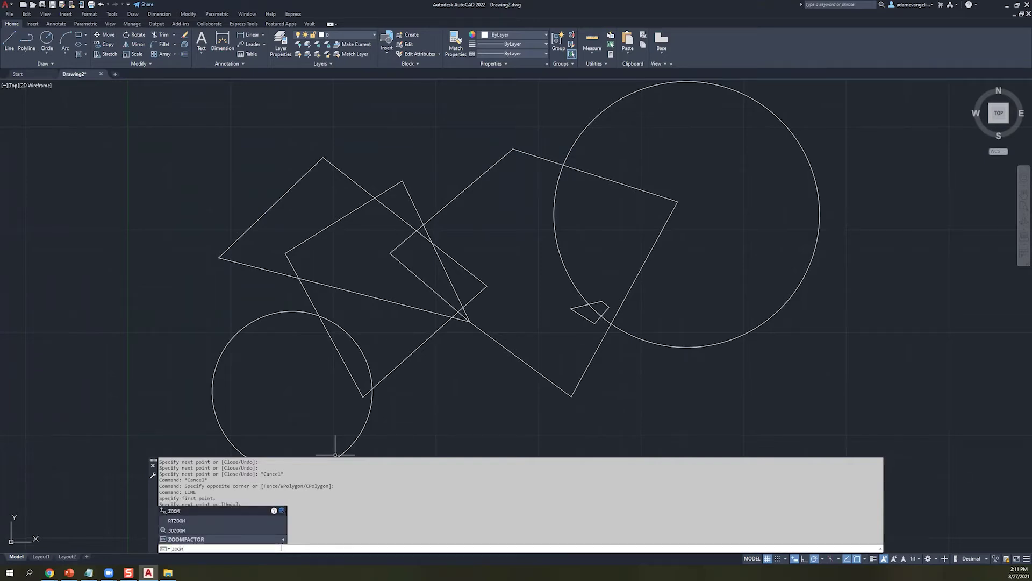
key(Return)
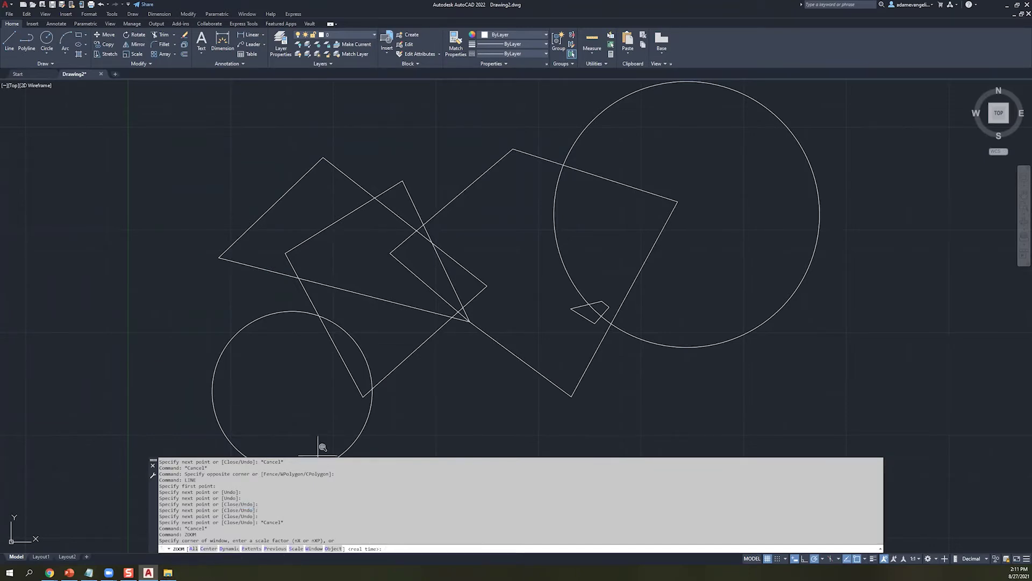
scroll(405, 344, down, 2)
scroll(404, 345, up, 2)
mouse_move(472, 387)
middle_down()
mouse_move(346, 398)
mouse_move(553, 302)
middle_up()
scroll(476, 326, up, 2)
scroll(495, 292, down, 2)
middle_drag(396, 312, 350, 322)
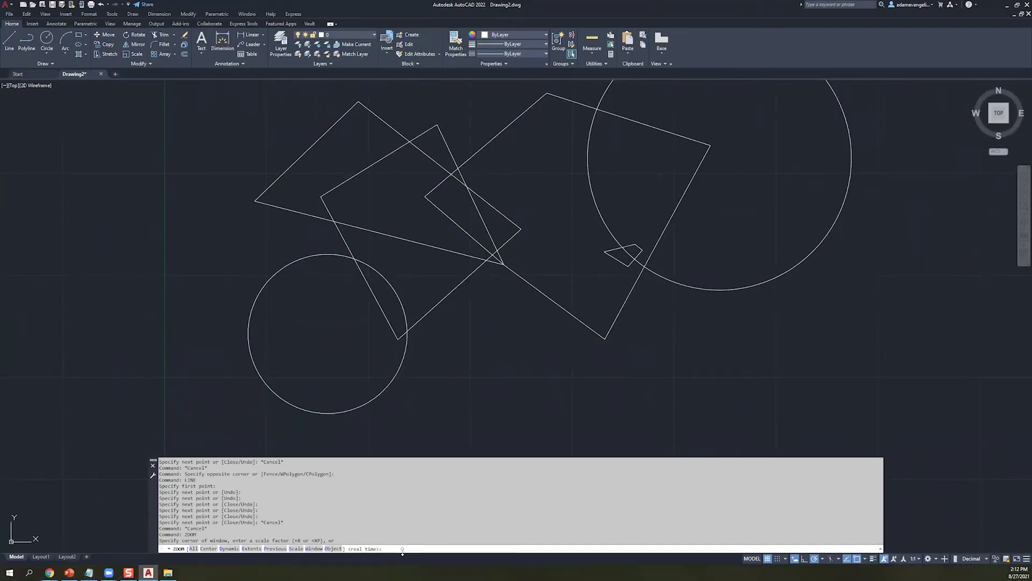
text(extents)
key(Return)
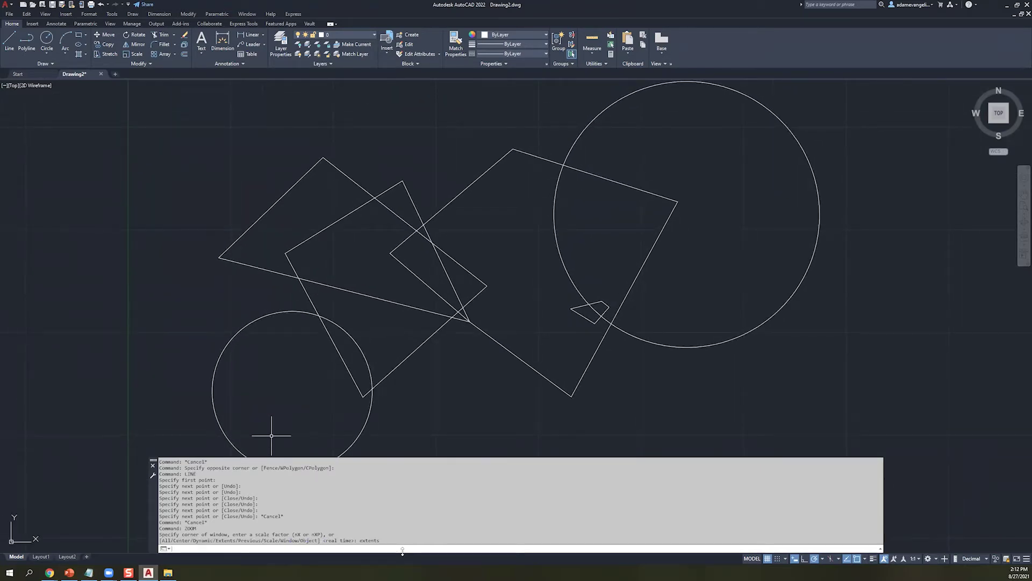
- Try the Dynamic option of the repeated Zoom command and cancel it
key(Return)
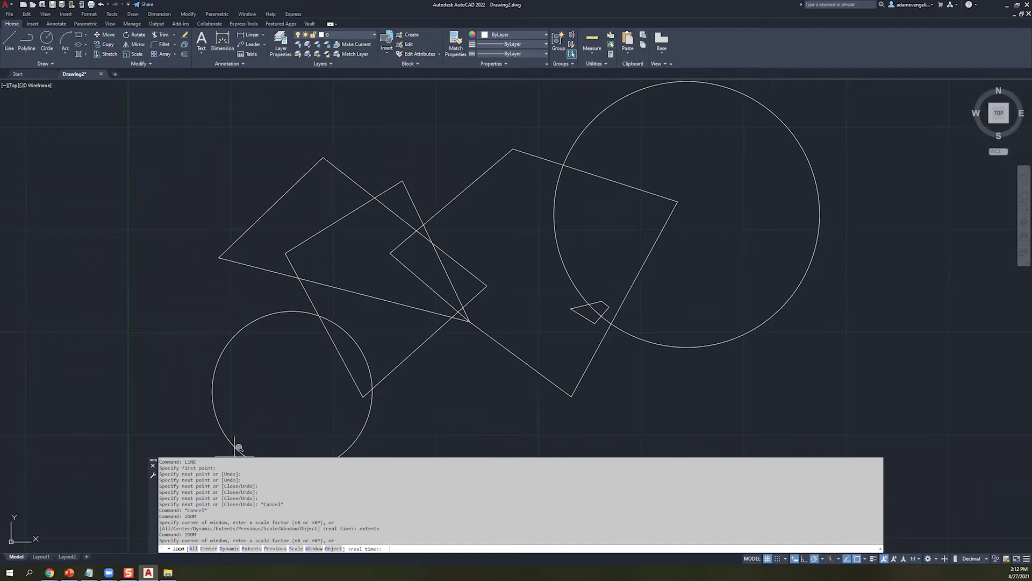
scroll(373, 398, up, 10)
click(231, 549)
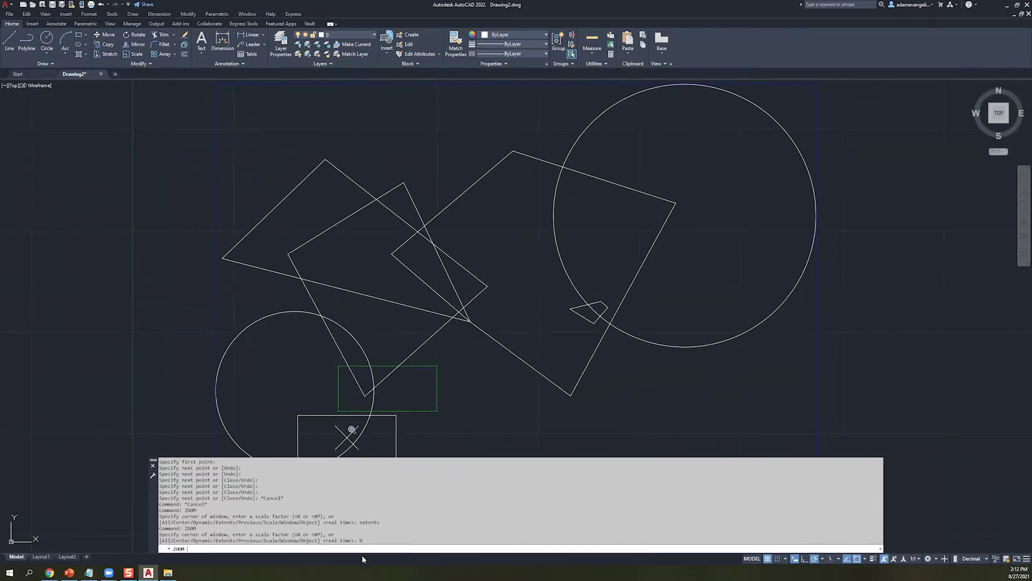
key(Escape)
key(Escape)
key(Escape)
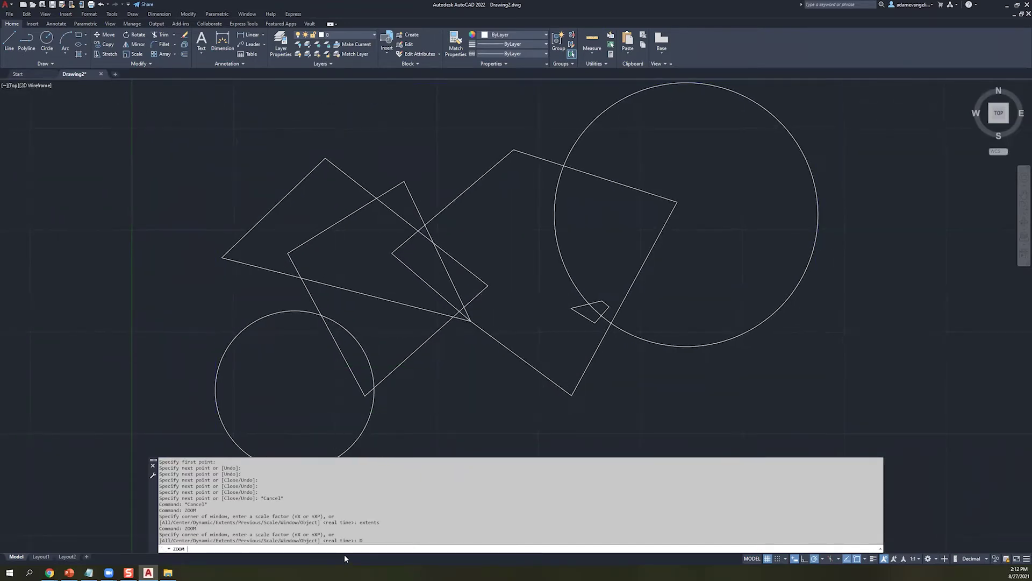
- Run ZOOM, point out its listed options, and return to the drawing's extents with the abbreviated option e
text(zoom)
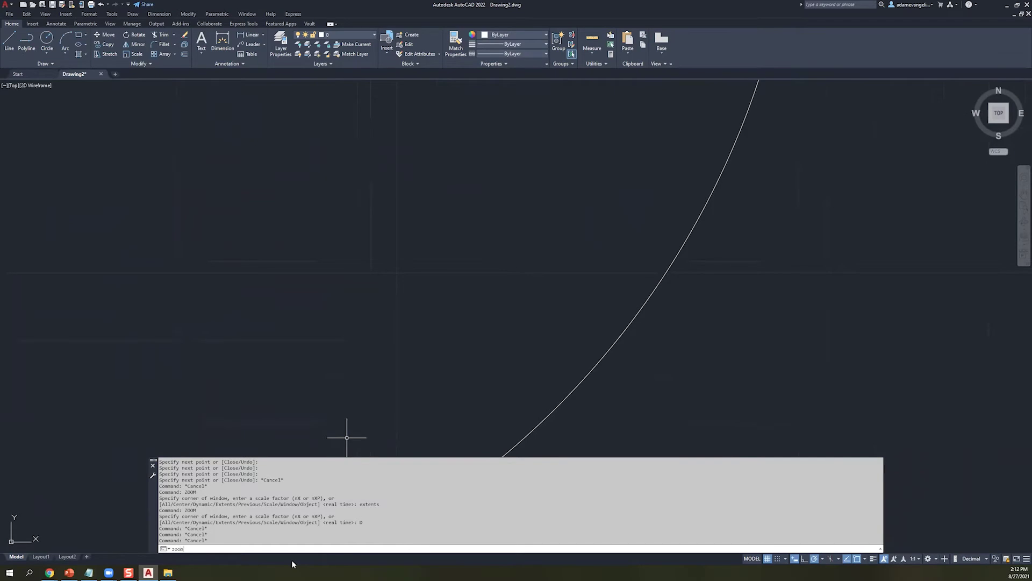
key(Return)
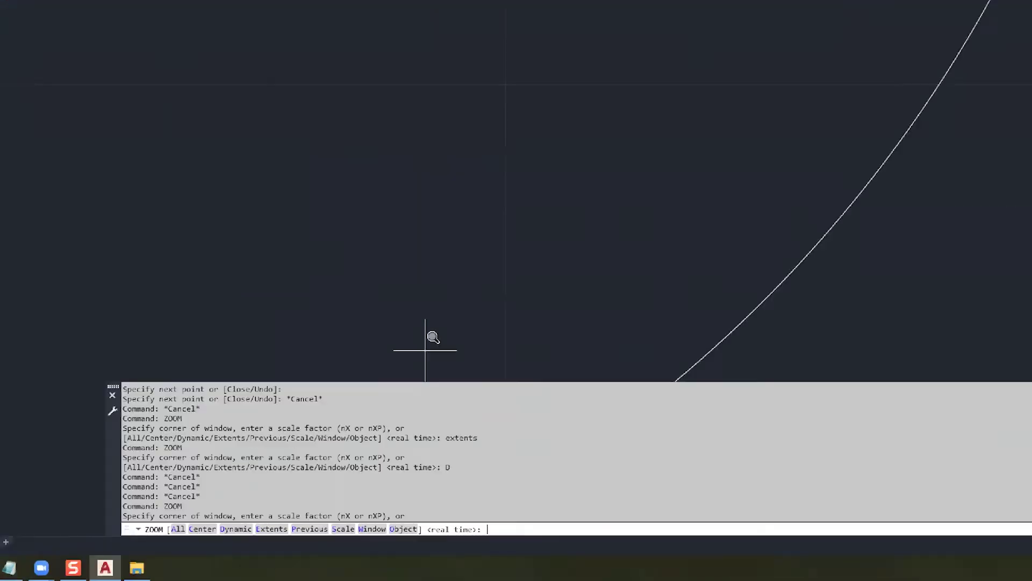
mouse_move(202, 534)
ctrl+shift+mouse_down()
mouse_move(209, 478)
mouse_move(160, 387)
ctrl+shift+mouse_up()
ctrl+shift+drag(231, 484, 271, 364)
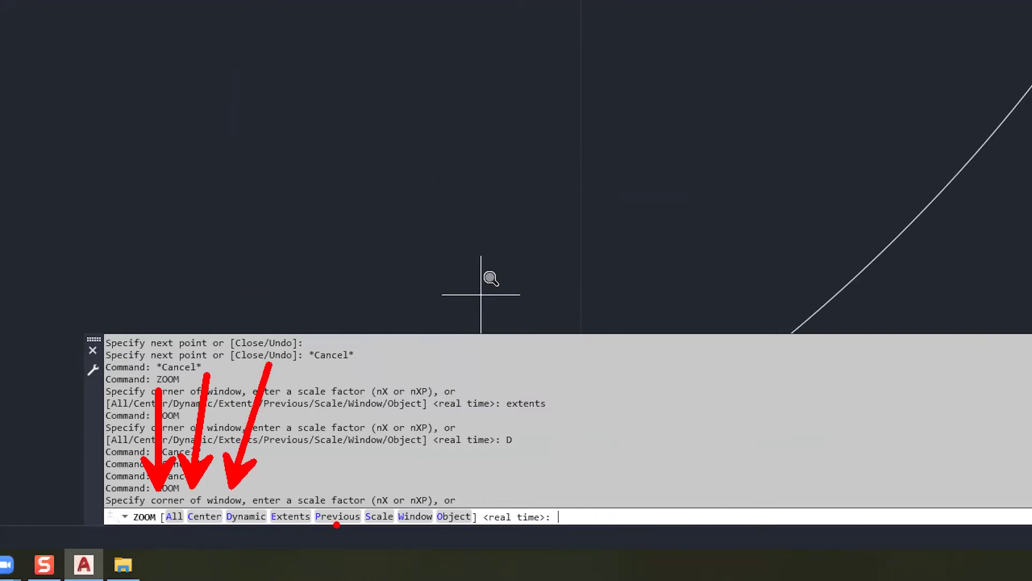
key(Escape)
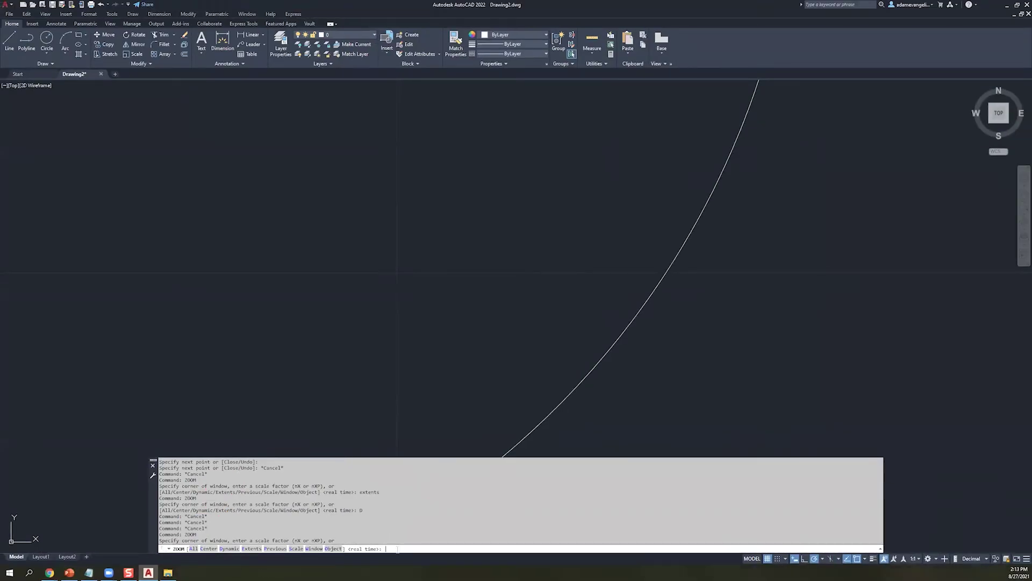
text(e)
key(Return)
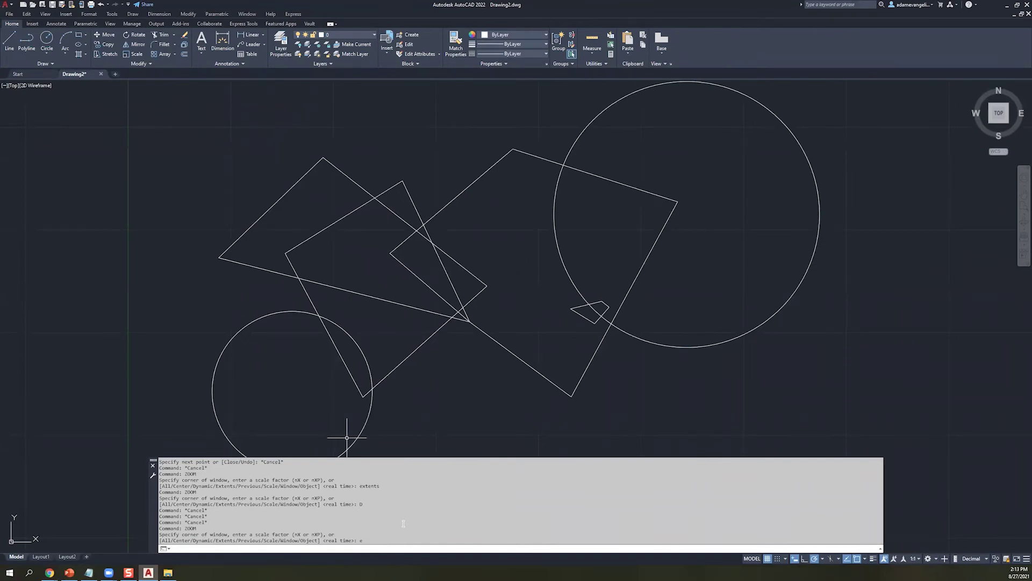
key(Escape)
key(Escape)
key(Escape)
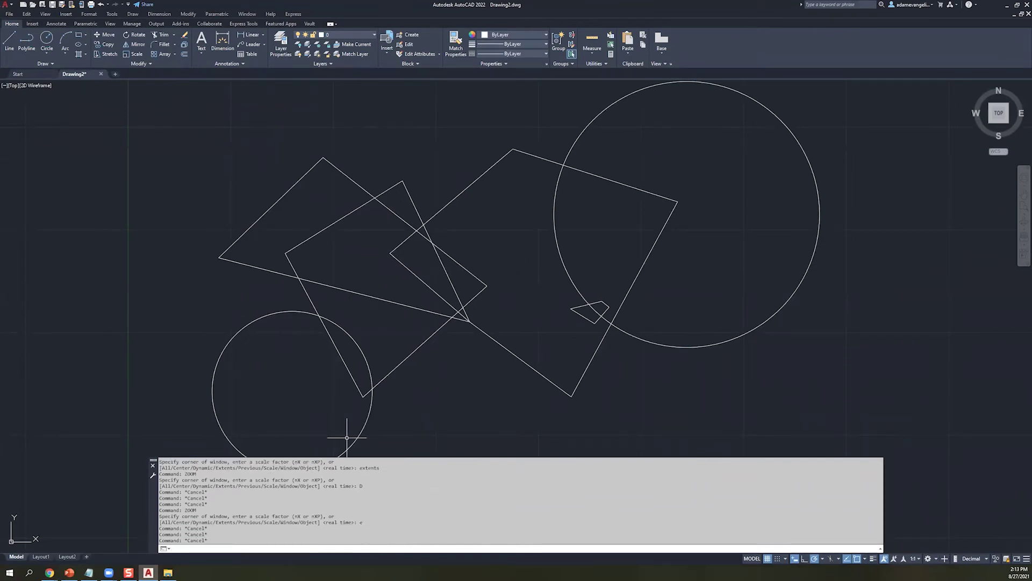
- Select the small circle and two nearby lines with a crossing window, and clear the selection
click(477, 535)
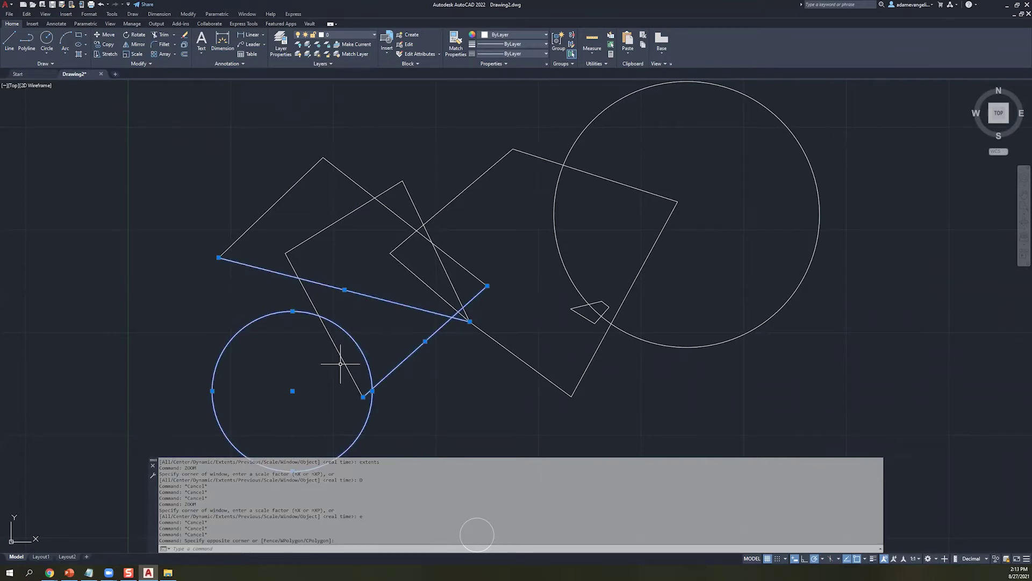
key(Escape)
key(Escape)
key(Escape)
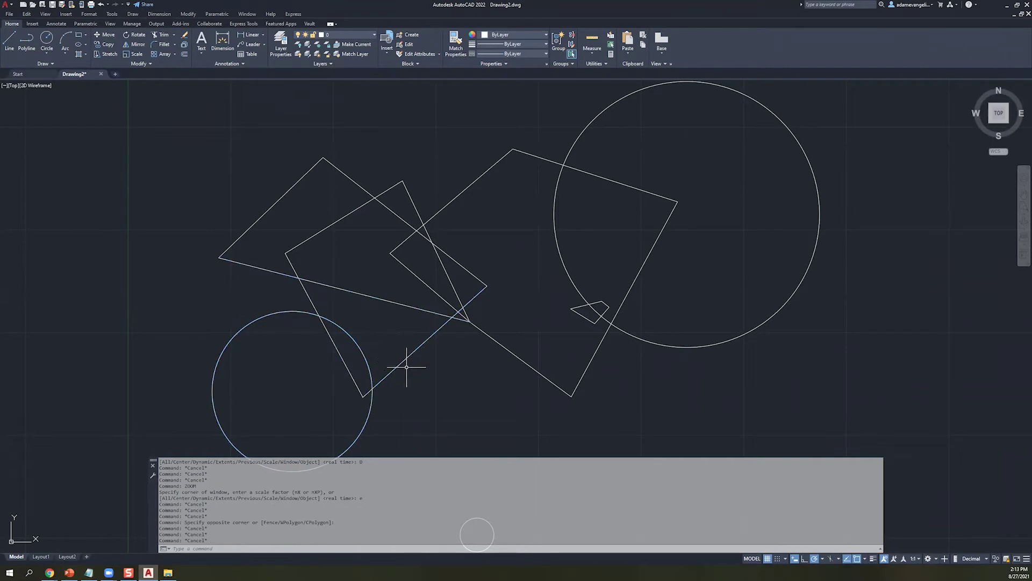
click(405, 340)
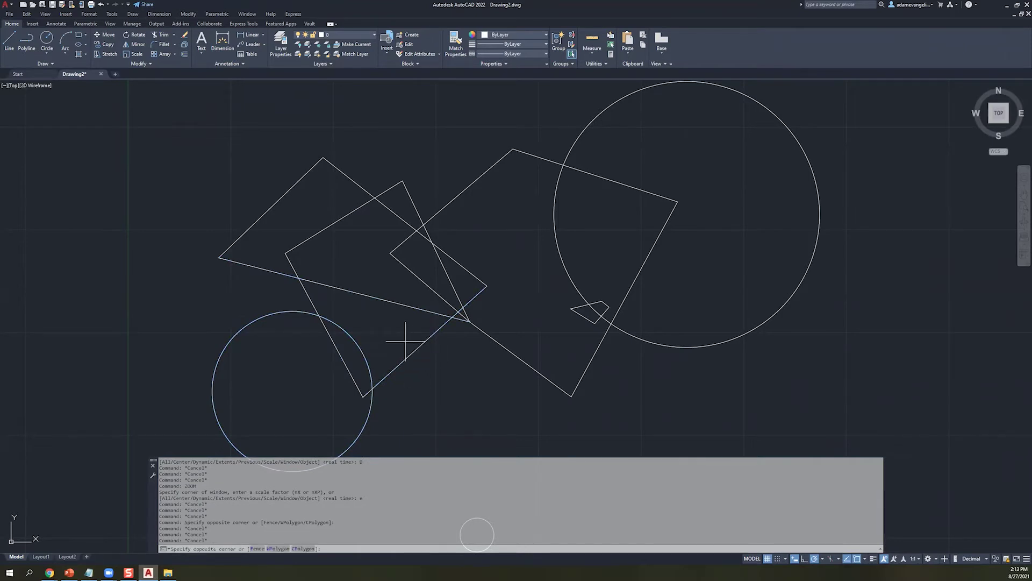
click(383, 340)
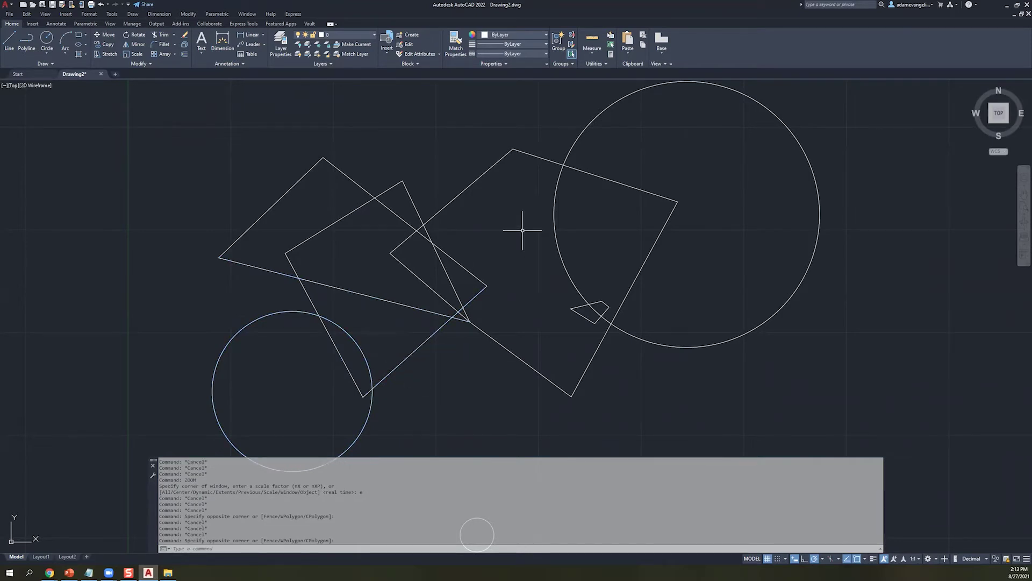
- Draw three connected line segments as an open shape inside the five-sided outline, starting Line with the alias L
text(l)
key(Return)
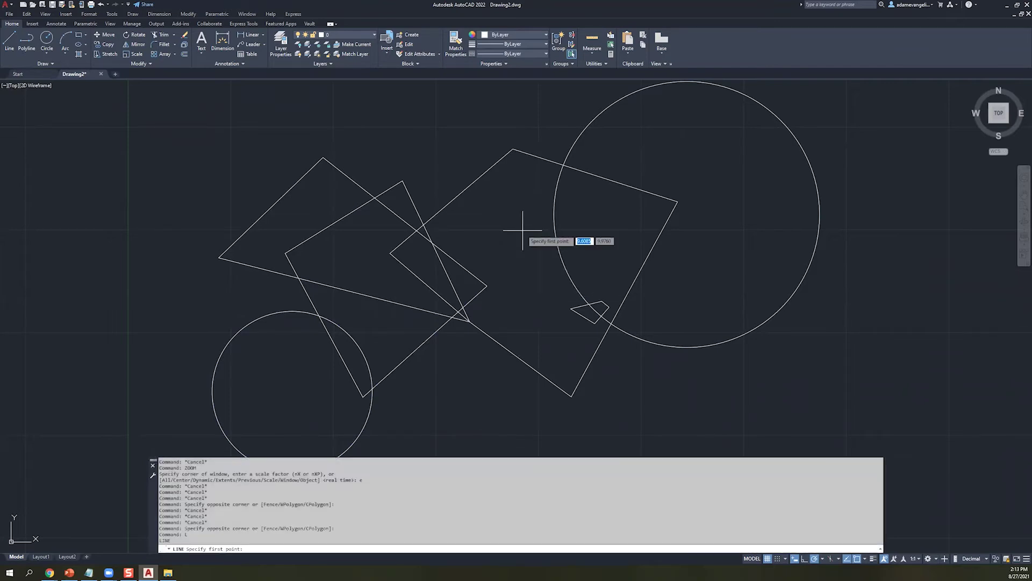
click(504, 242)
click(574, 206)
click(567, 300)
click(498, 251)
key(Escape)
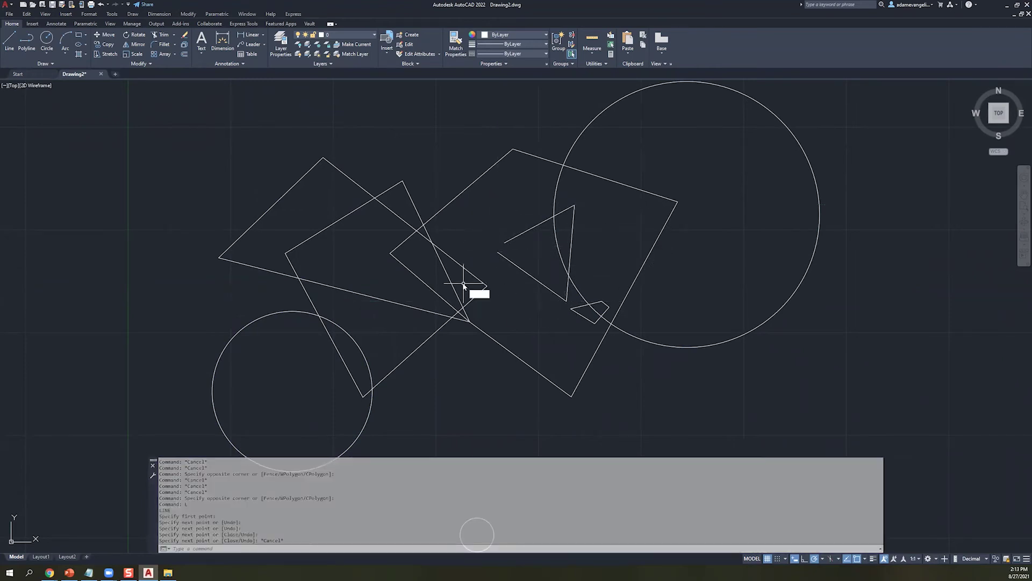
text(l)
key(Return)
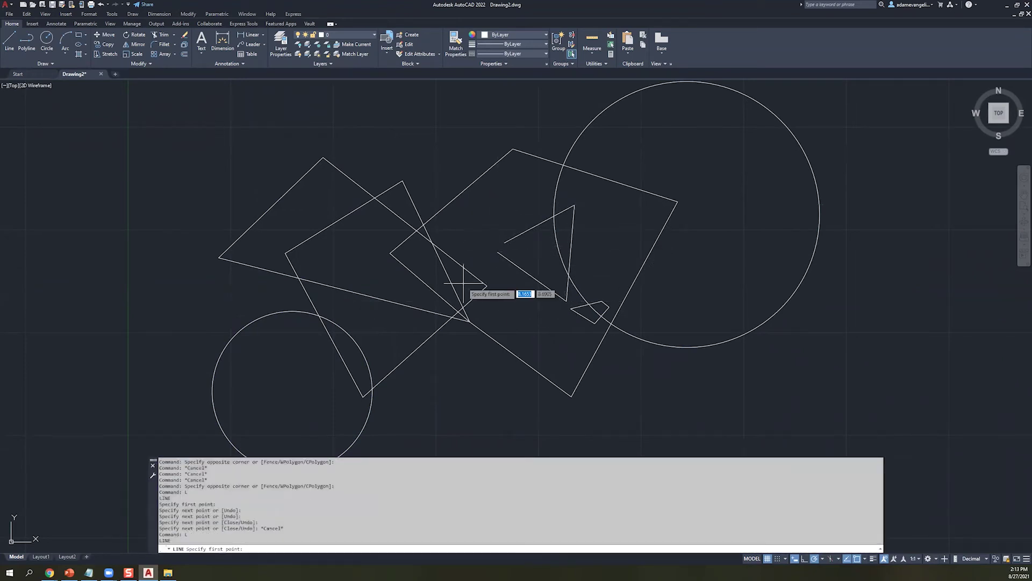
key(Escape)
key(Escape)
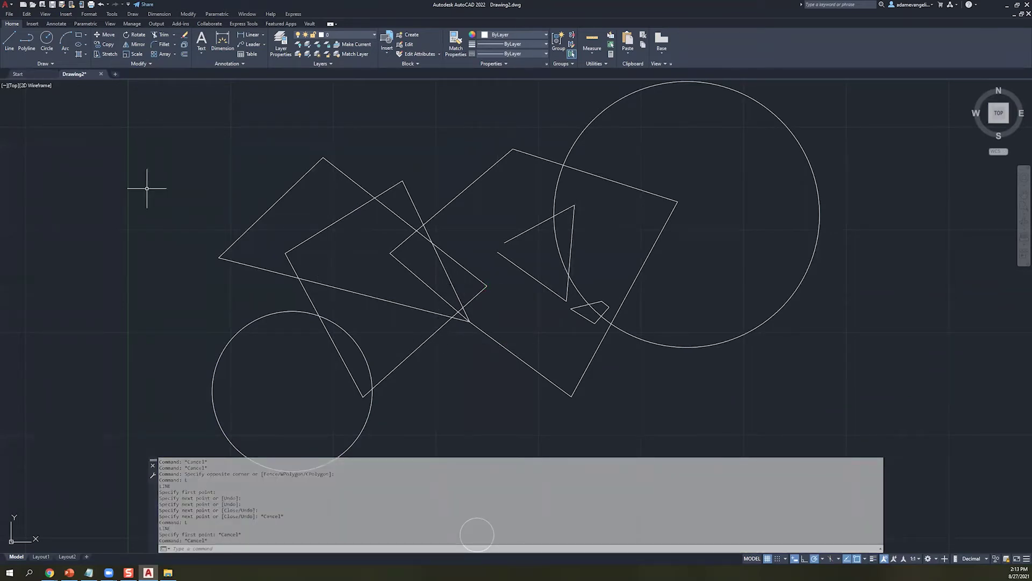
- Draw a closed four-sided outline above the small circle, overlapping the seven-sided outline, using the Line alias L
text(l)
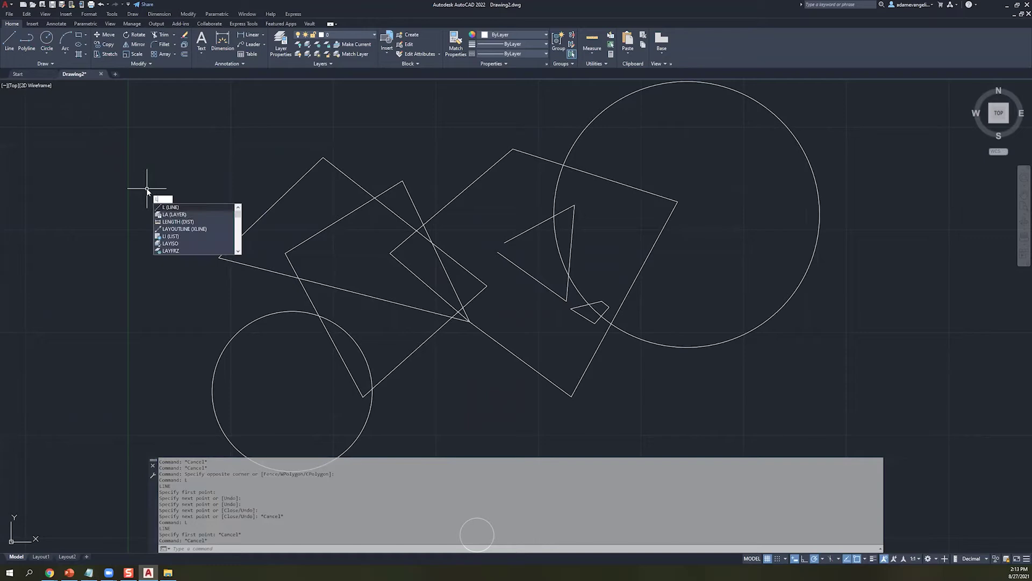
key(Return)
click(152, 197)
click(384, 177)
click(321, 307)
click(154, 302)
click(156, 196)
key(Escape)
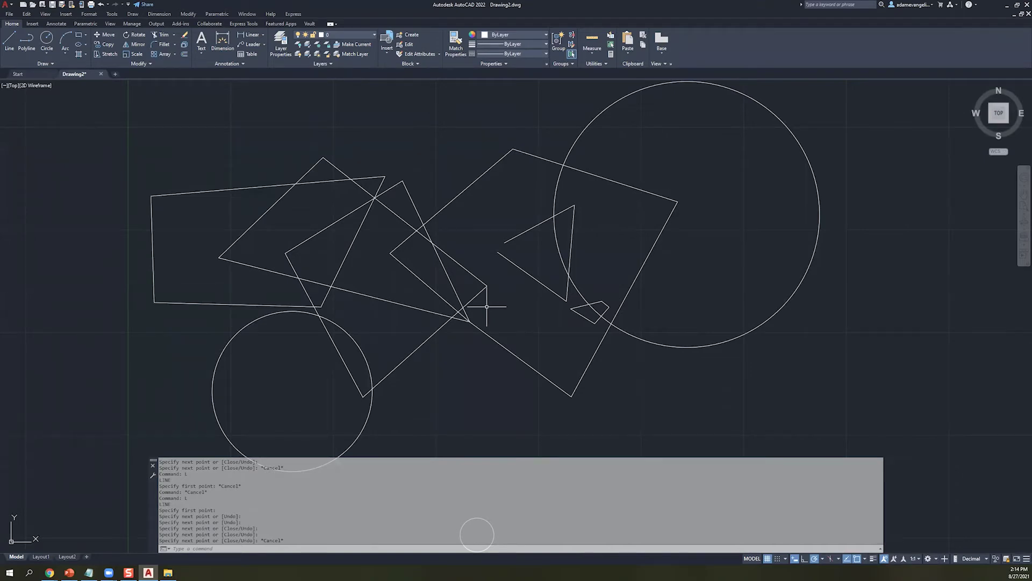
- Select several lines of the overlapping outlines with a crossing lasso, and cancel the selection
drag(705, 399, 191, 213)
click(619, 391)
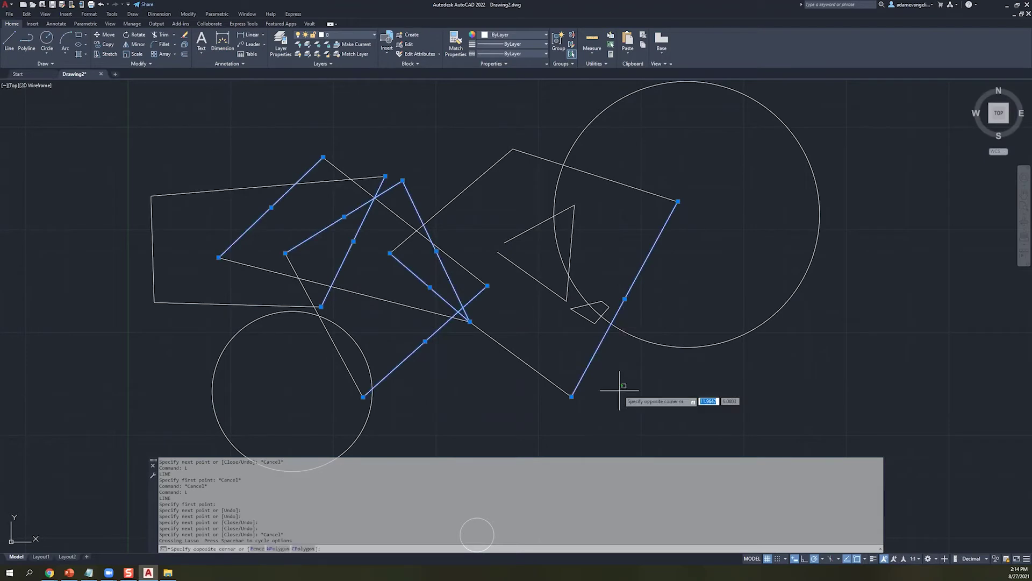
key(Escape)
key(Escape)
key(Escape)
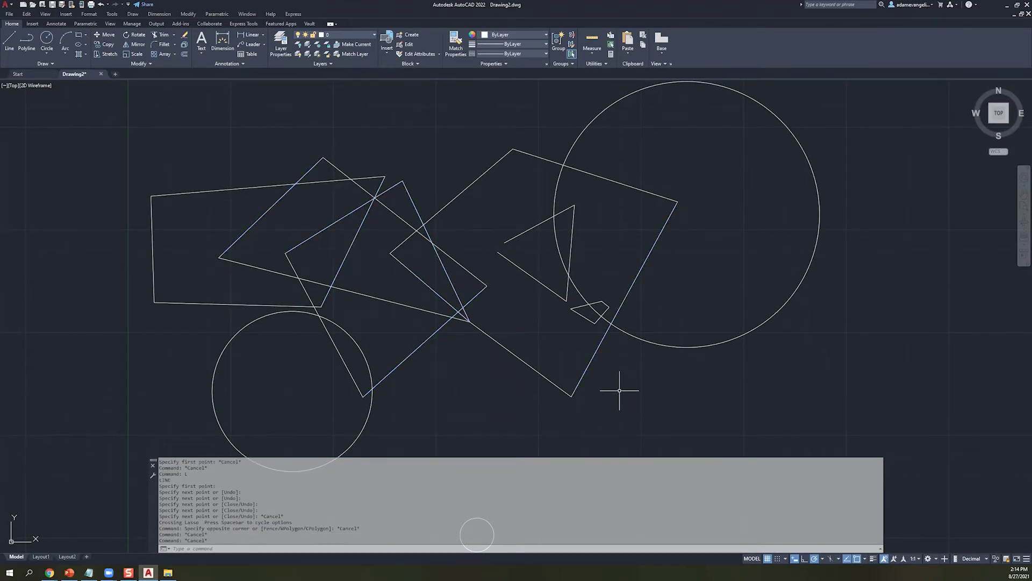
click(667, 377)
key(Escape)
key(Escape)
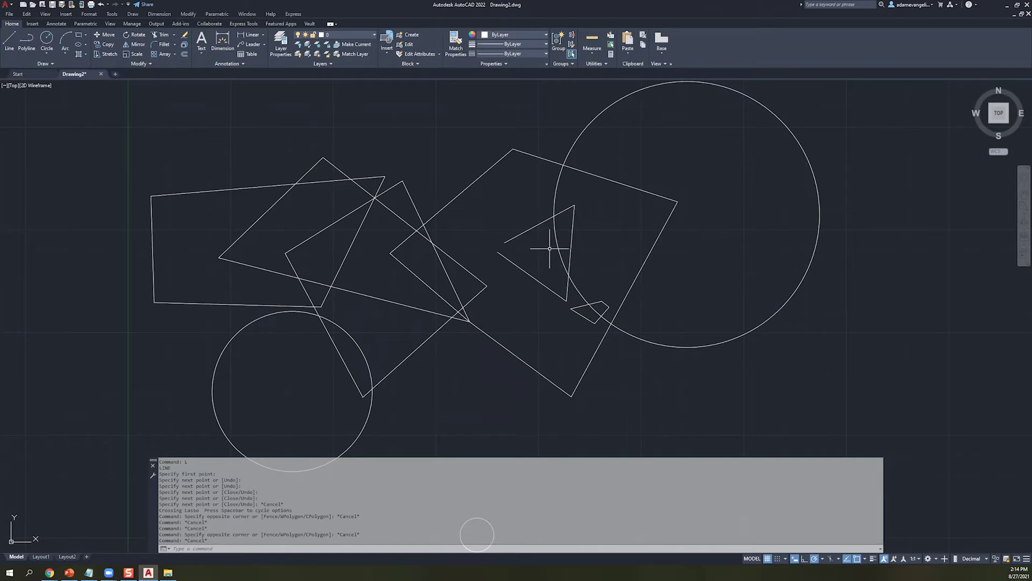
- Select the upper-left slanted edge of the five-sided outline, view its shortcut options, and clear the selection
click(471, 184)
right_click(471, 185)
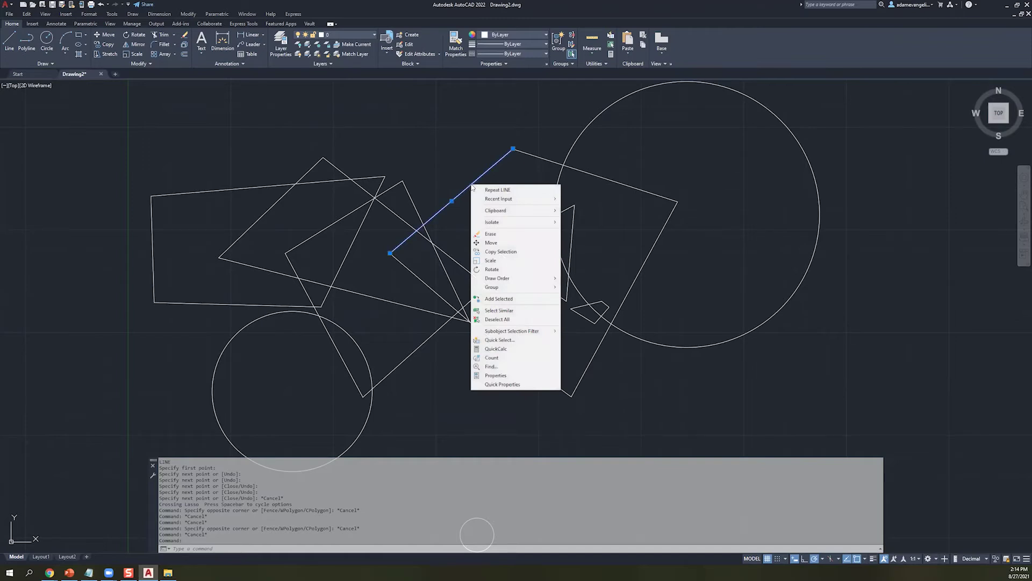
key(Escape)
click(428, 125)
key(Escape)
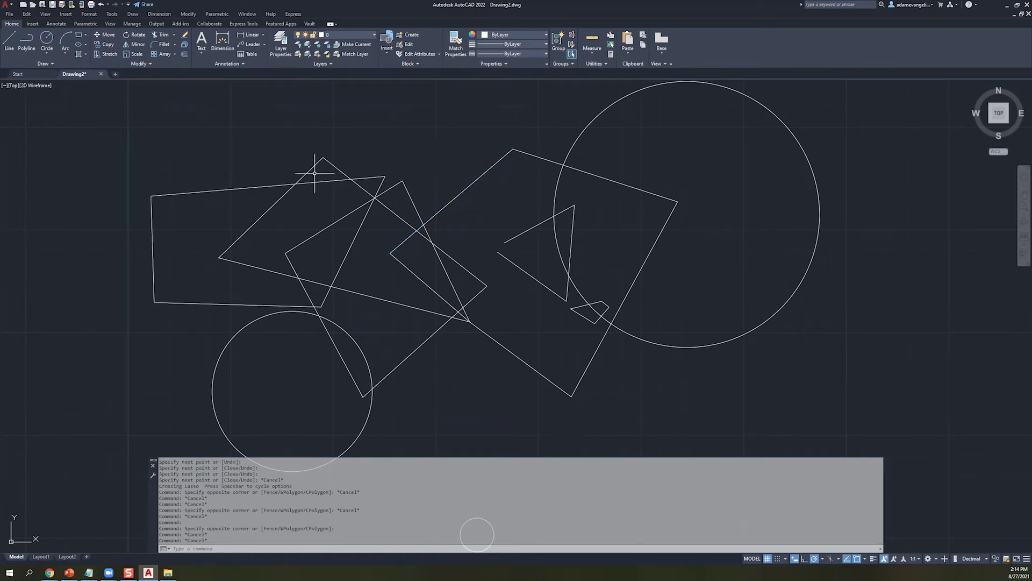
- Move the top edge of the leftmost four-sided outline upward by its midpoint grip, and stretch its right endpoint down and inward
click(244, 188)
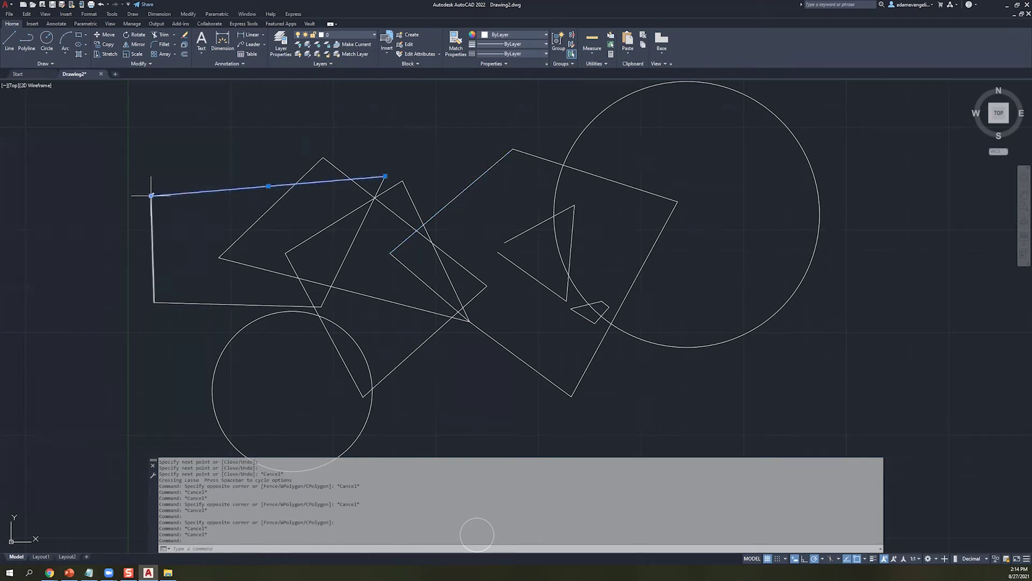
click(268, 186)
click(274, 128)
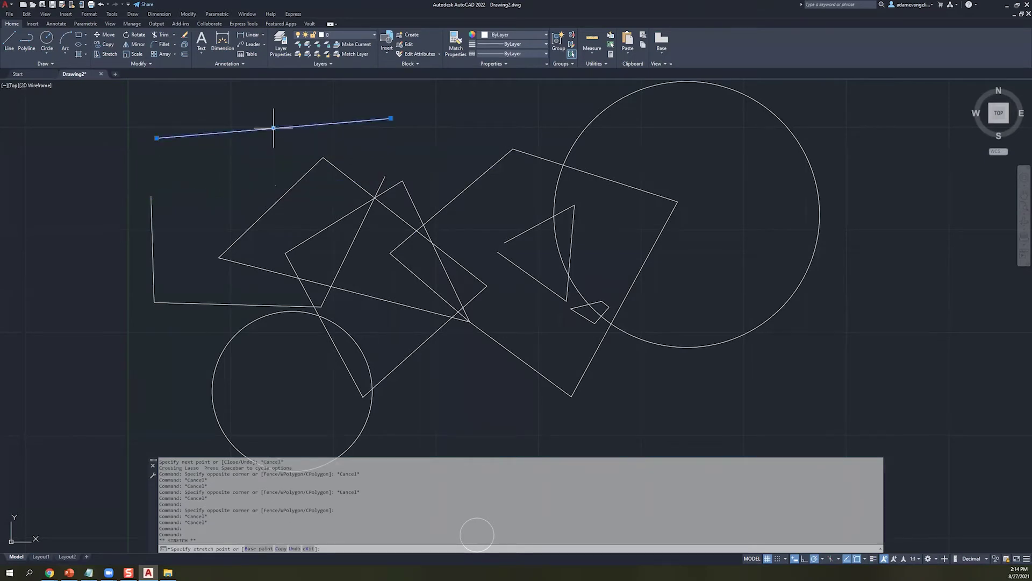
click(391, 118)
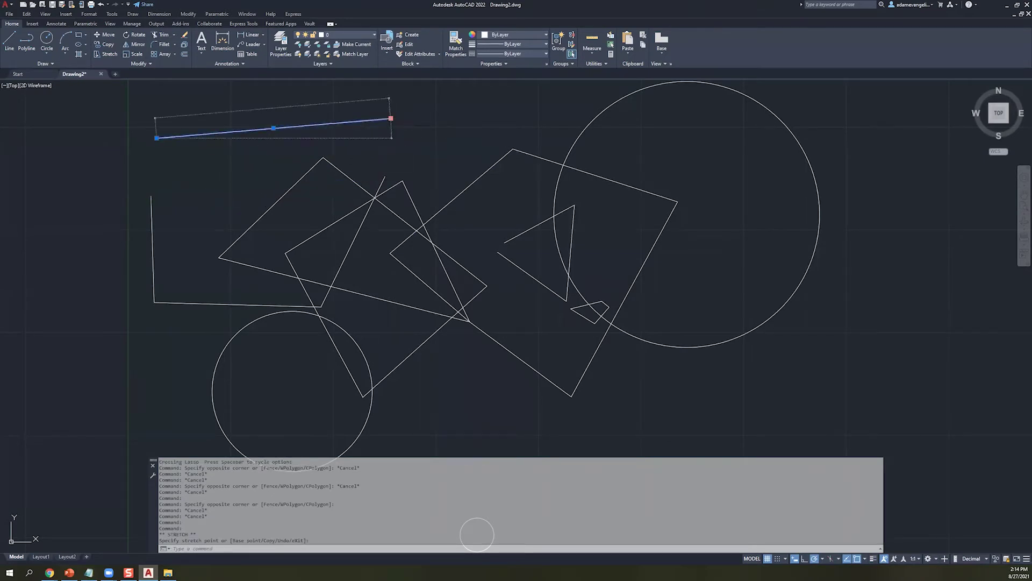
click(350, 160)
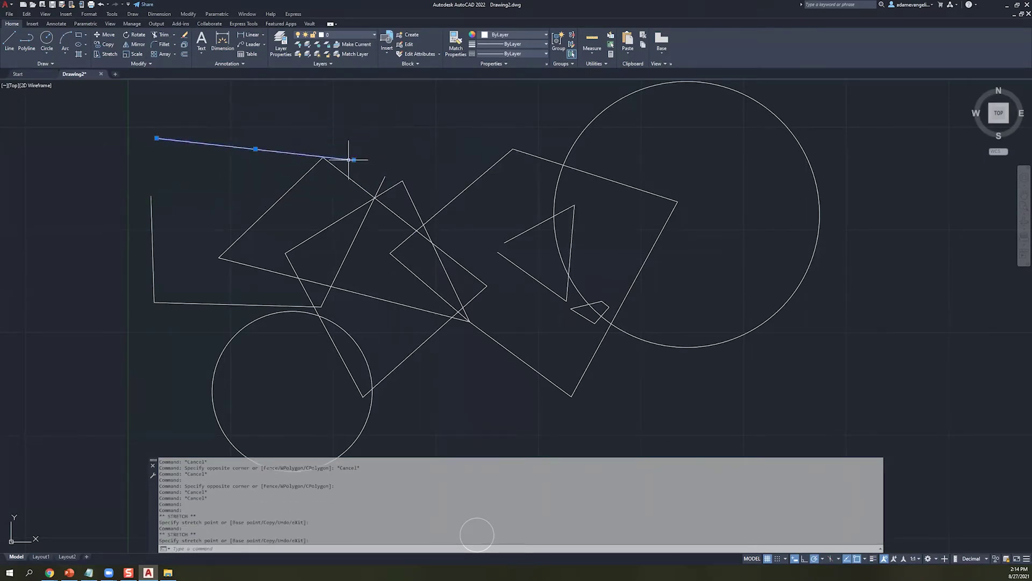
- Move the same line up by its midpoint grip, and stretch its left endpoint onto the upper end of the leftmost vertical edge
click(255, 149)
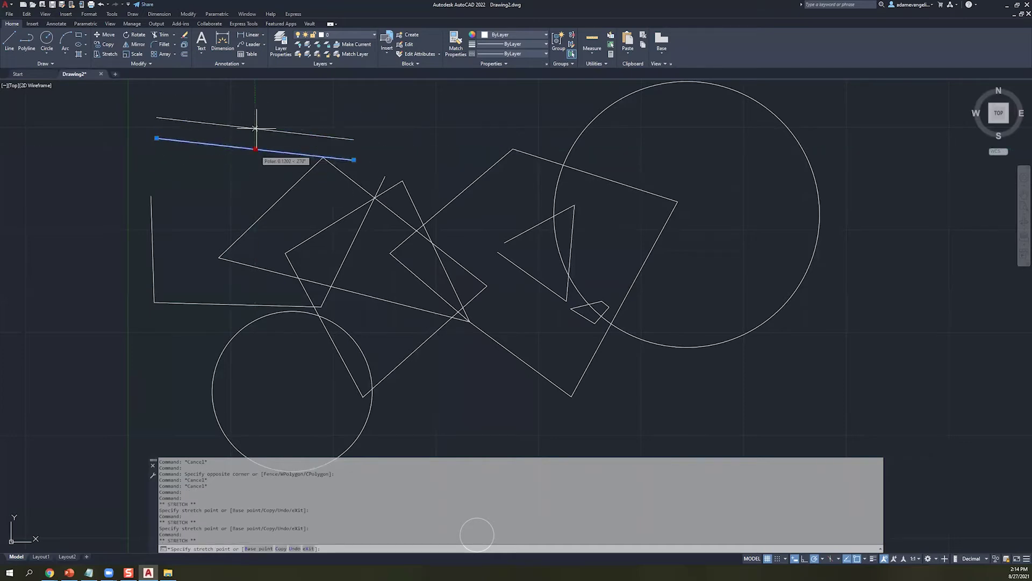
click(261, 112)
click(163, 102)
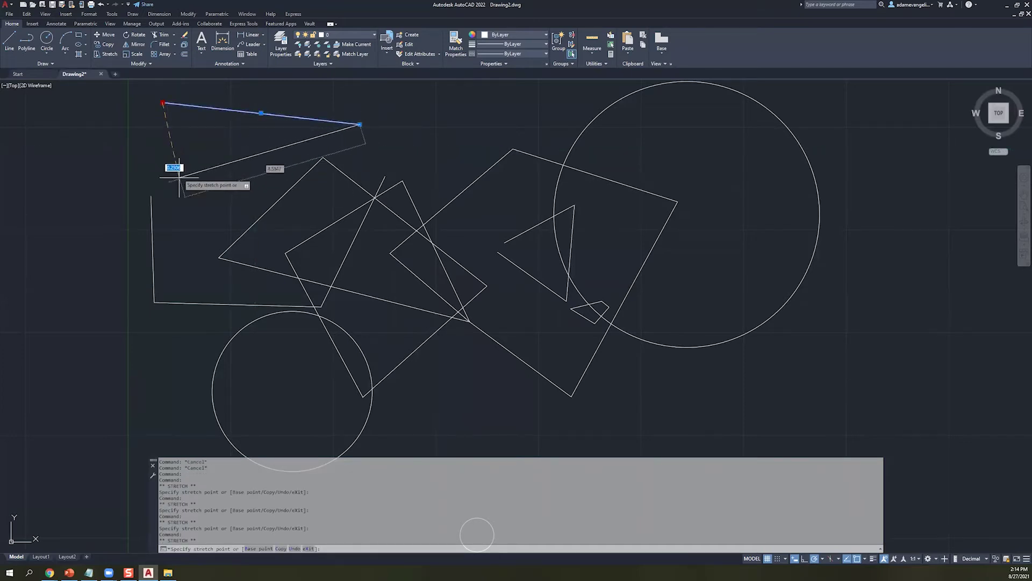
click(151, 196)
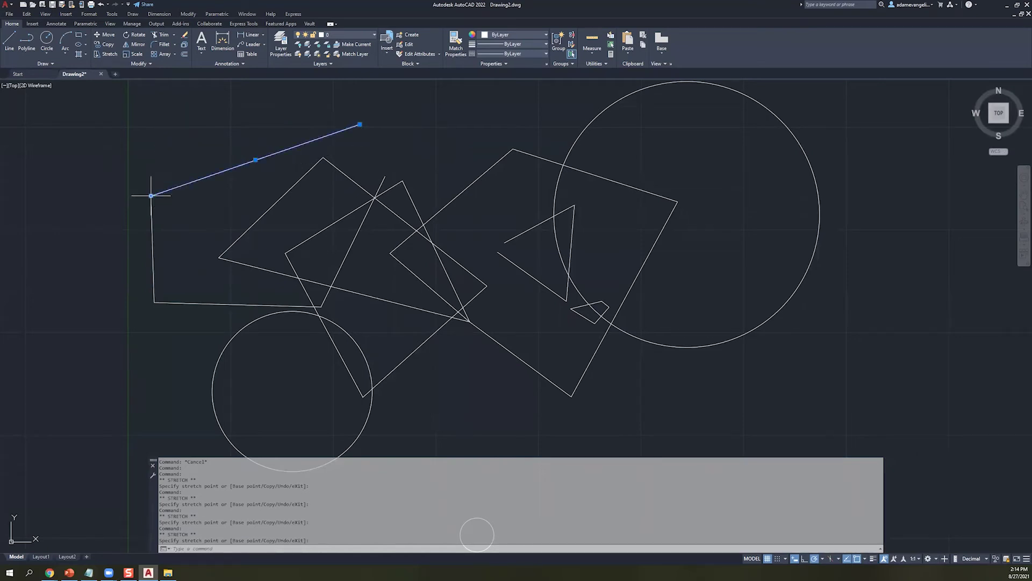
- Stretch the line's right endpoint onto the top corner of the neighbouring outline, and clear the selection
click(204, 143)
click(343, 107)
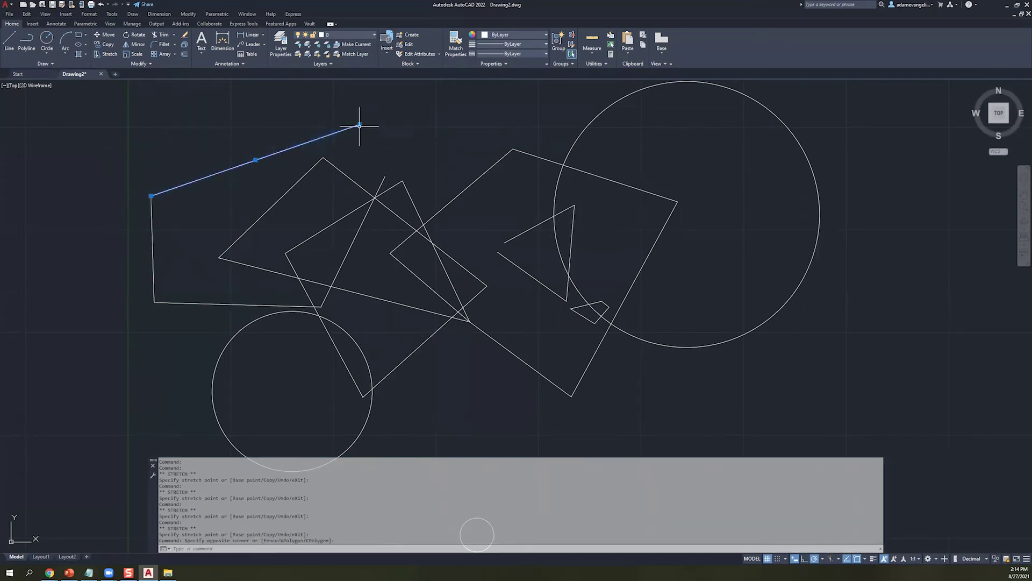
click(362, 124)
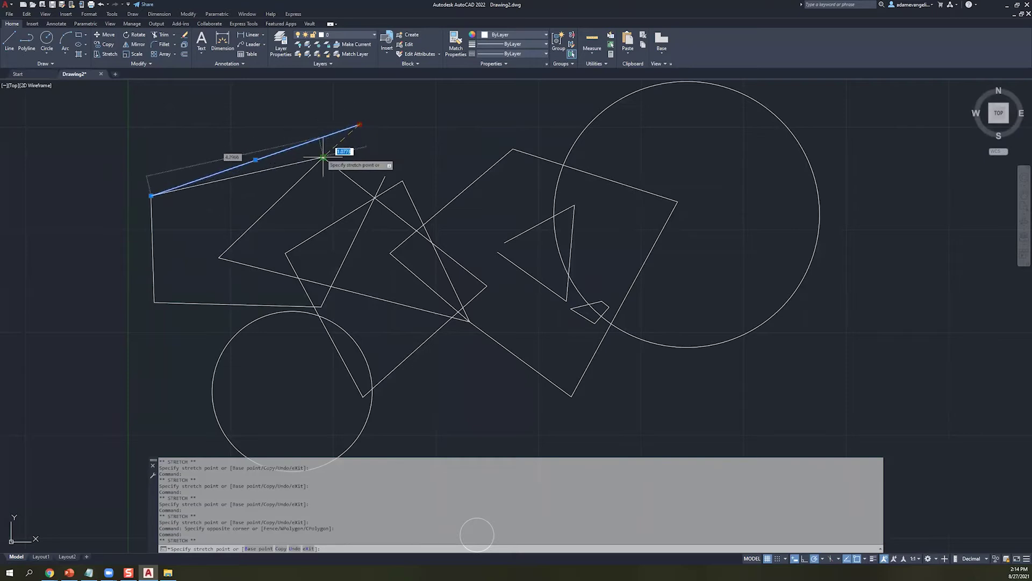
click(323, 157)
click(231, 213)
key(Escape)
key(Escape)
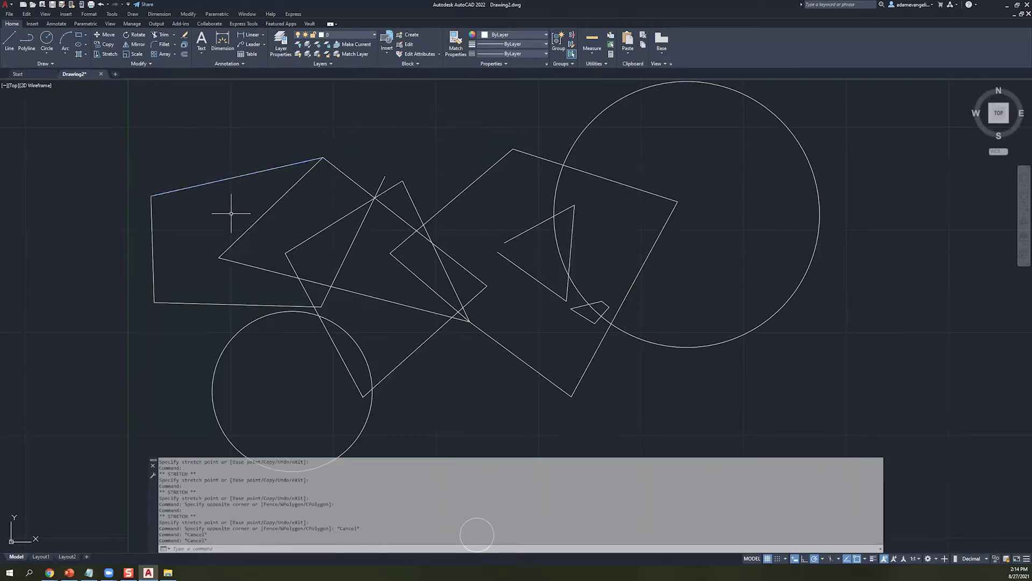
- Move the upper line above the outline without using its grips, and select it with the four nearby left-hand lines one by one
click(253, 172)
drag(253, 172, 248, 131)
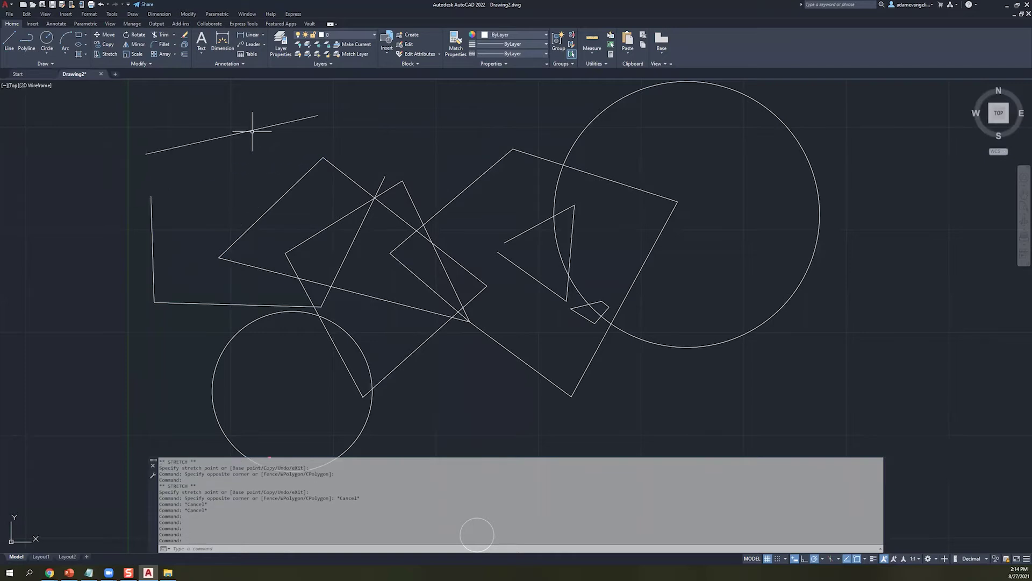
click(185, 145)
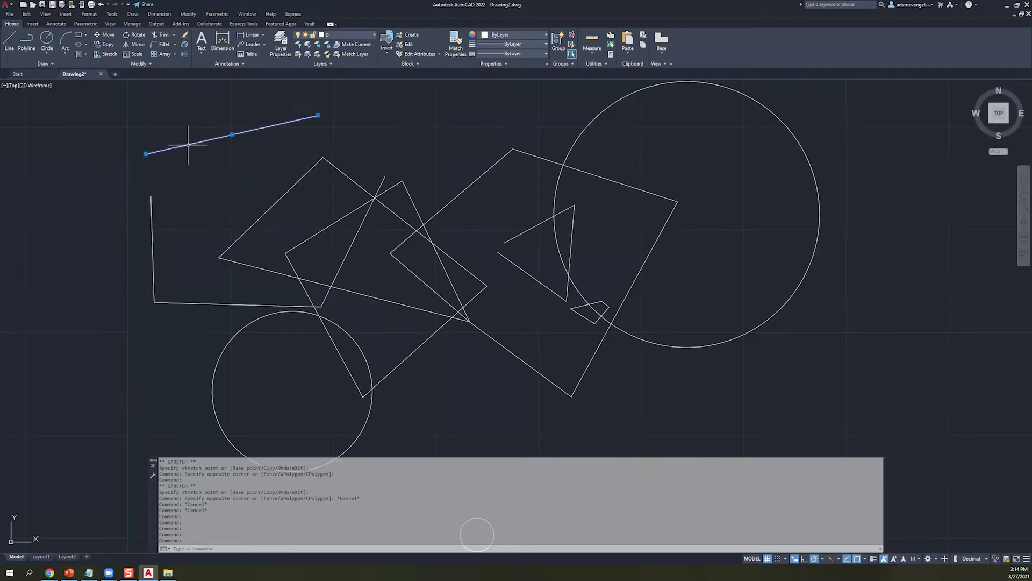
click(154, 240)
click(150, 225)
click(196, 325)
click(183, 285)
click(241, 264)
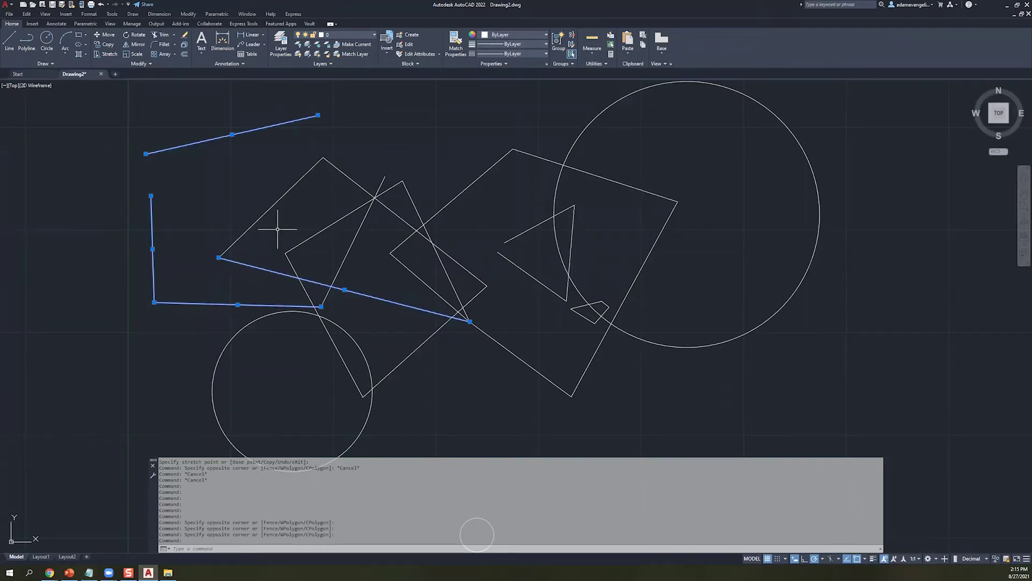
click(285, 193)
click(285, 194)
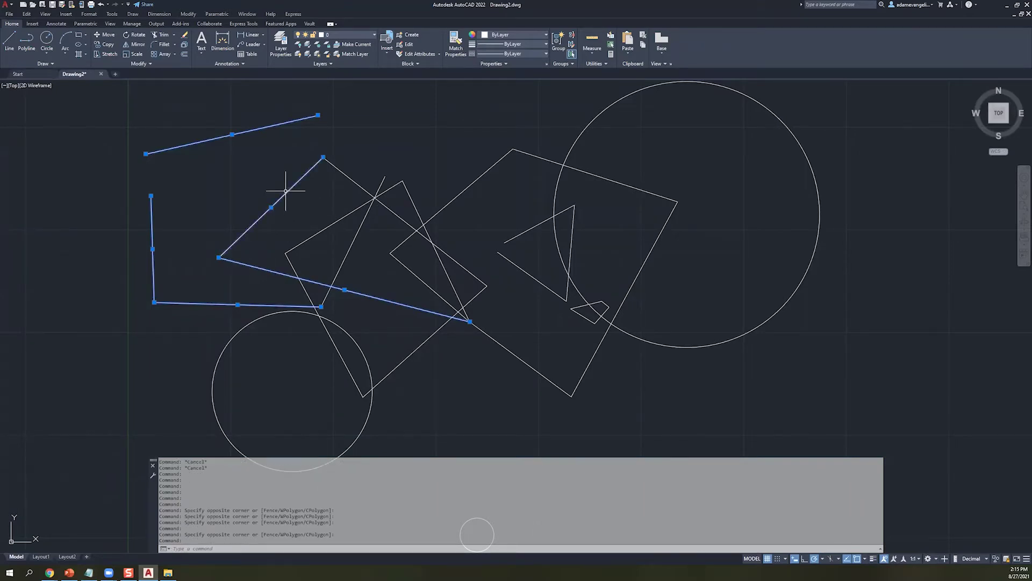
- Move the selected short diagonal and long sloping lines to the left by their midpoint grips, and clear the selection
click(271, 207)
click(236, 195)
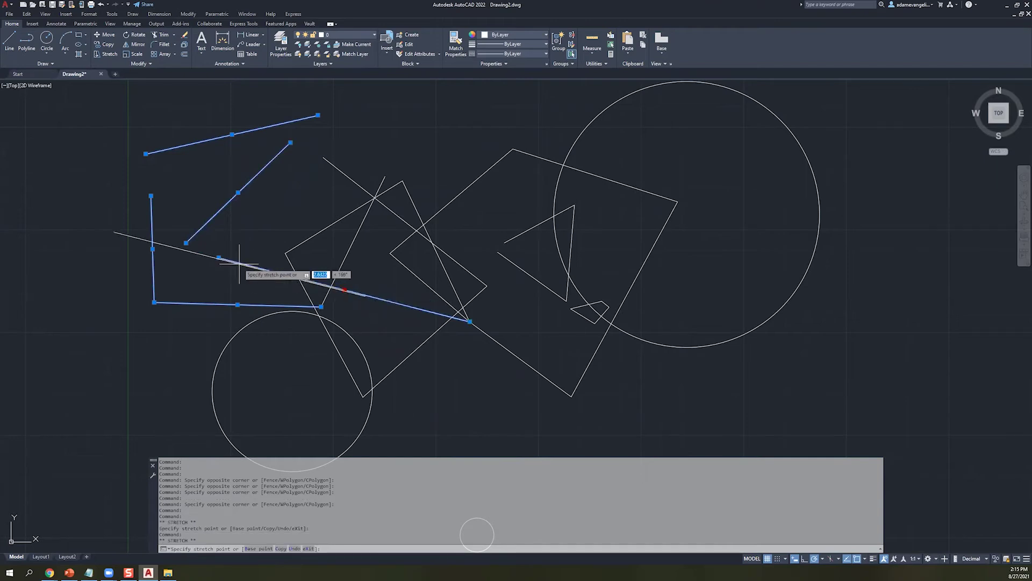
click(194, 269)
click(194, 269)
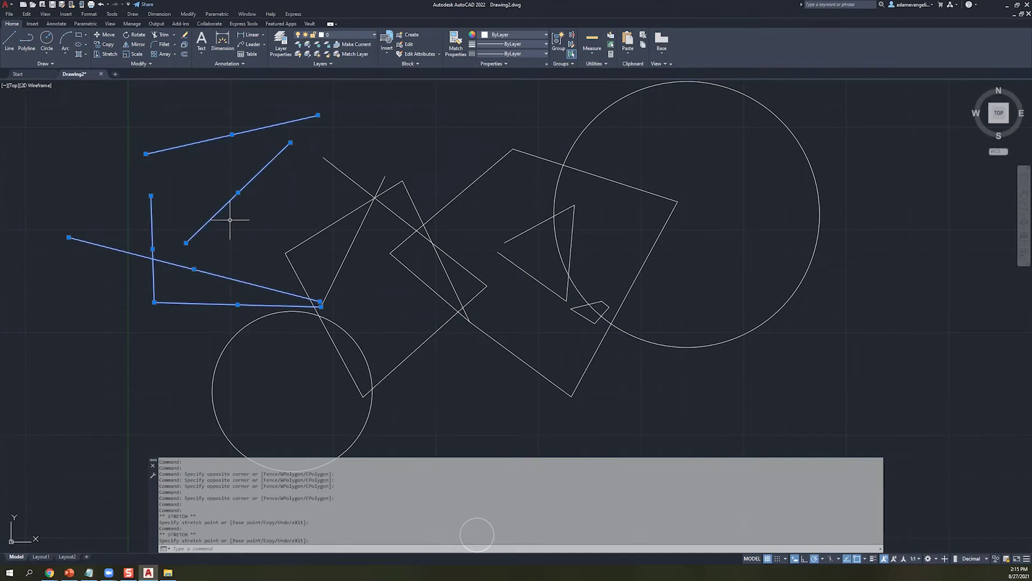
key(Escape)
key(Escape)
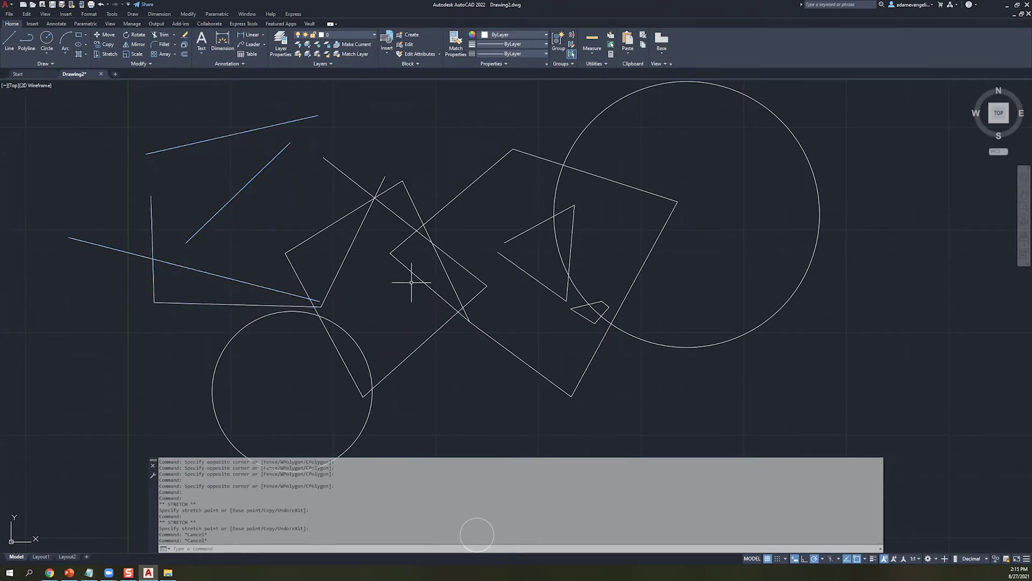
- Select the lines crossing near the middle outlines' left overlap with a crossing window, and clear the selection
click(388, 295)
click(314, 180)
key(Escape)
key(Escape)
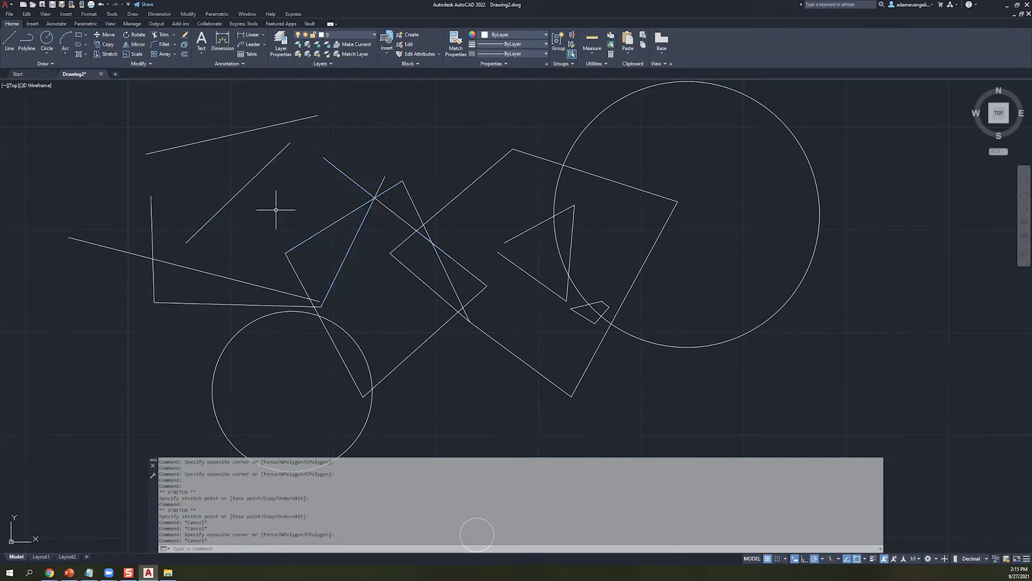
- Select the four lines around the upper overlap with a crossing window, clear them, and cancel another crossing window over the leftmost lines
click(403, 235)
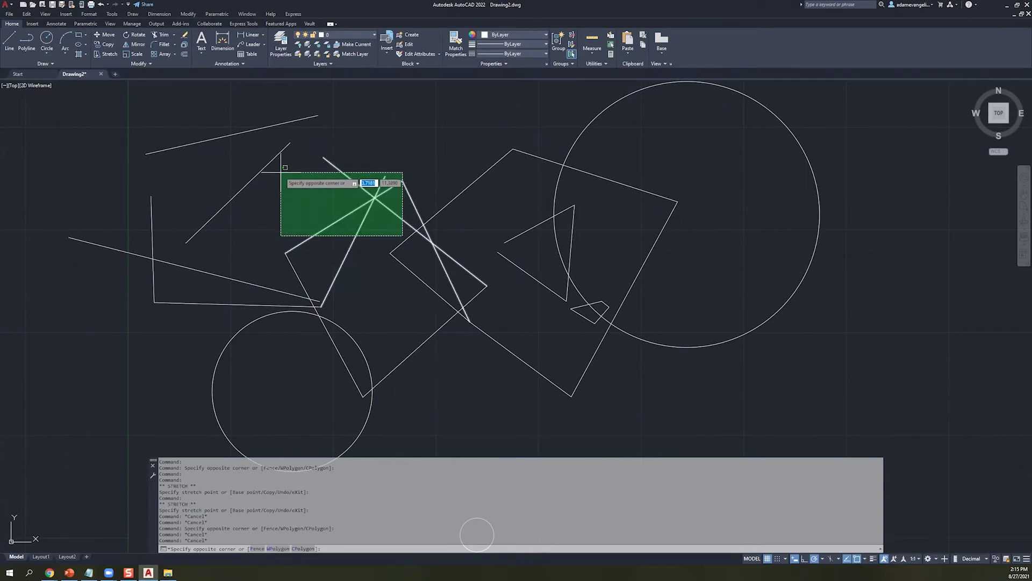
click(285, 168)
click(310, 217)
key(Escape)
key(Escape)
key(Escape)
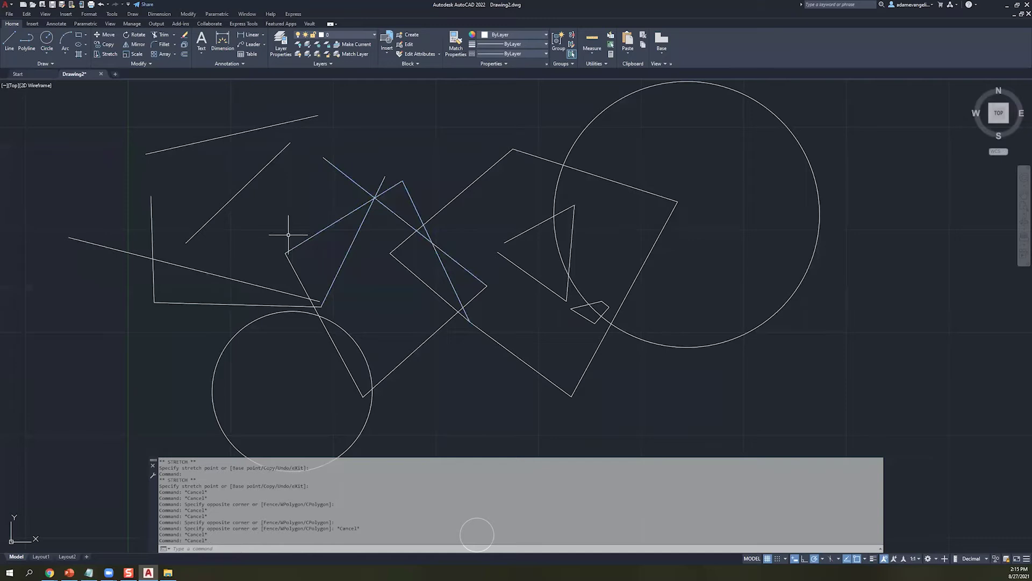
click(181, 194)
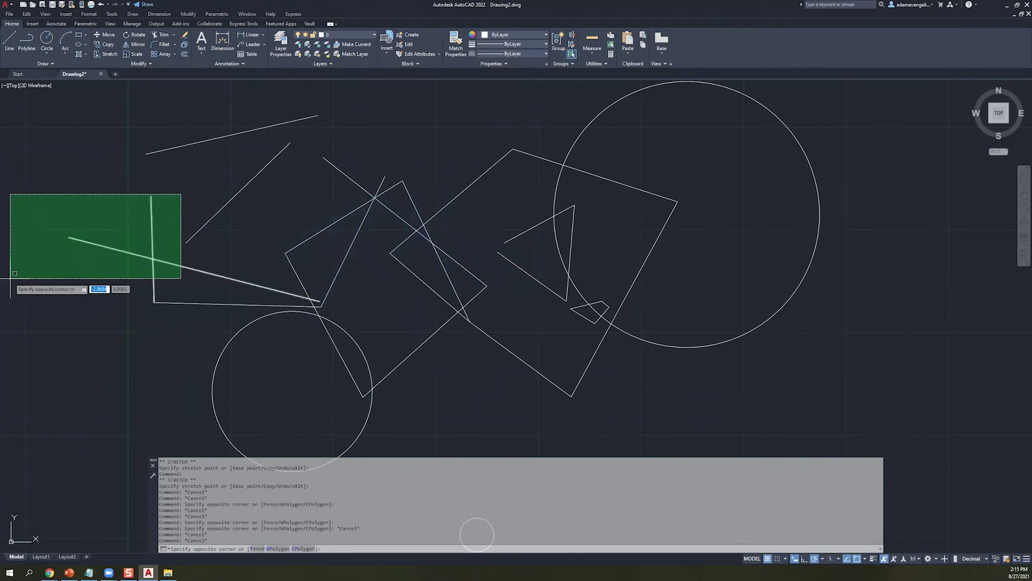
key(Escape)
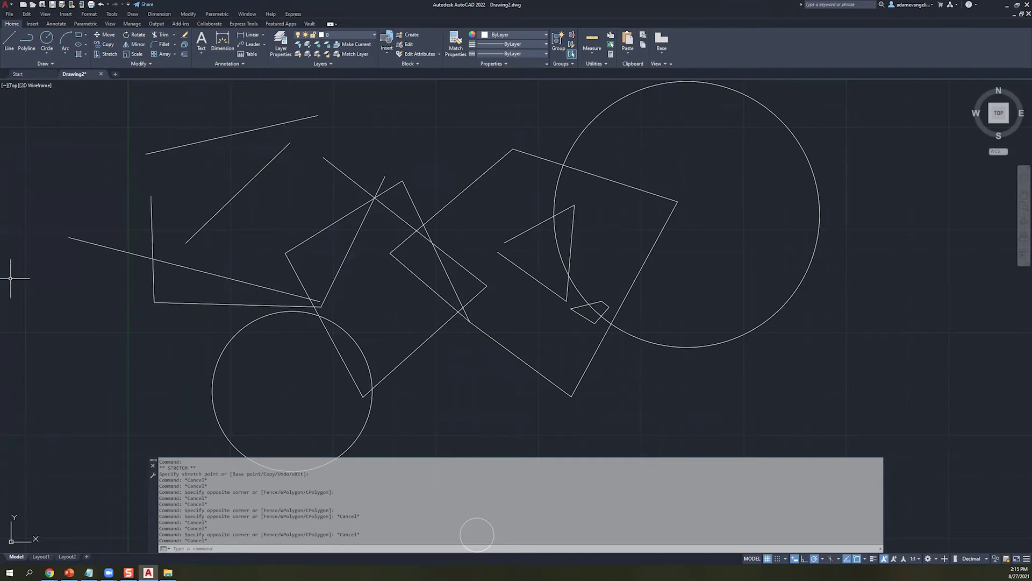
- Select only the objects fully enclosed by a left-to-right window across the middle of the drawing, and clear the selection
click(176, 177)
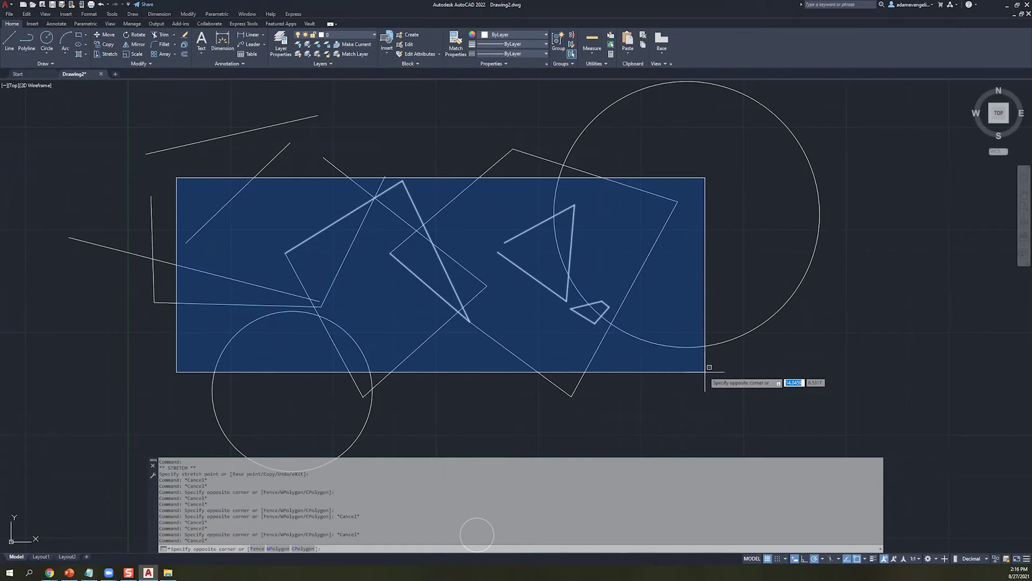
click(639, 336)
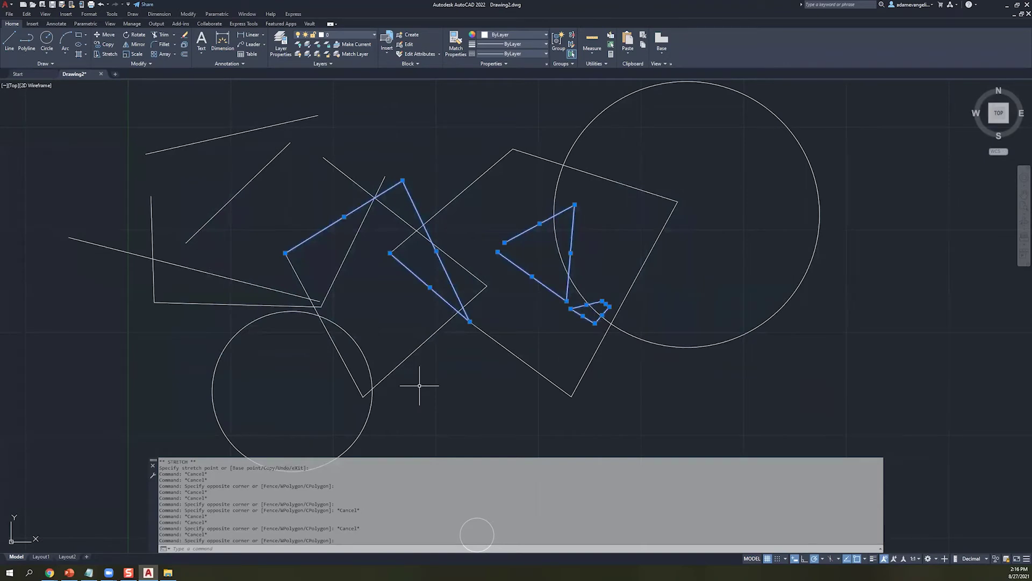
key(Escape)
- Select everything touched by a right-to-left crossing window over the middle of the drawing, and clear the selection
click(701, 172)
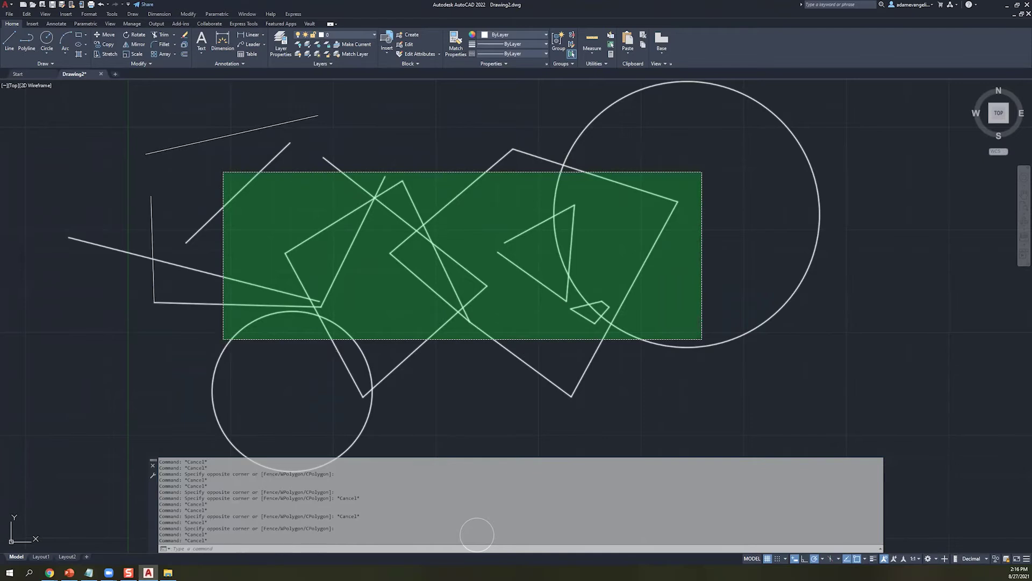
click(223, 338)
key(Escape)
key(Escape)
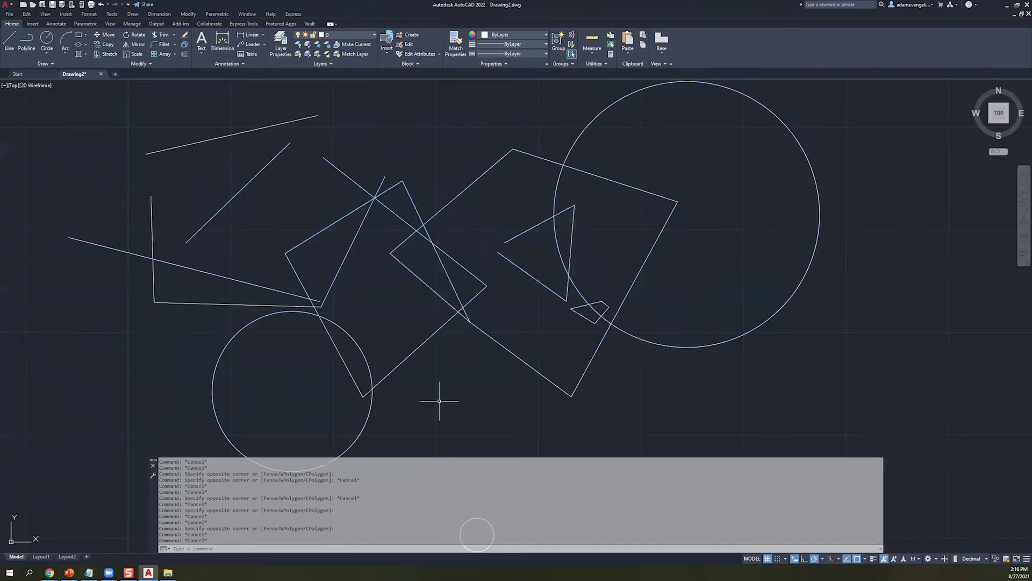
- Erase the small circle and the four lines around its top using crossing selections
click(373, 334)
click(260, 279)
click(394, 338)
click(262, 286)
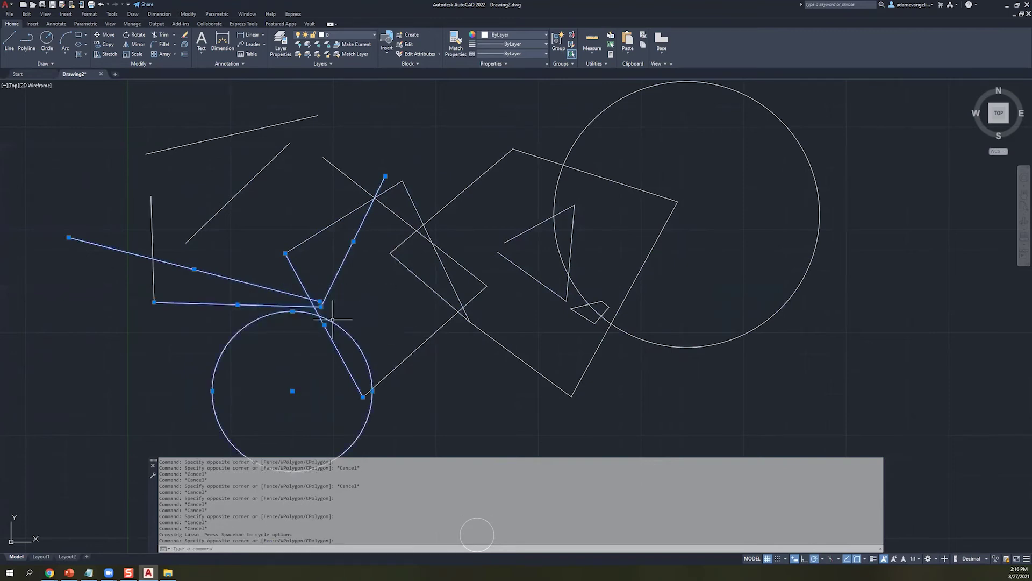
key(Delete)
- Erase the overlapping middle lines with a crossing window, and the large circle and nearby shapes with a crossing lasso
click(502, 400)
click(368, 223)
key(Delete)
mouse_move(729, 392)
mouse_down()
mouse_move(679, 346)
mouse_move(330, 192)
mouse_up()
key(Delete)
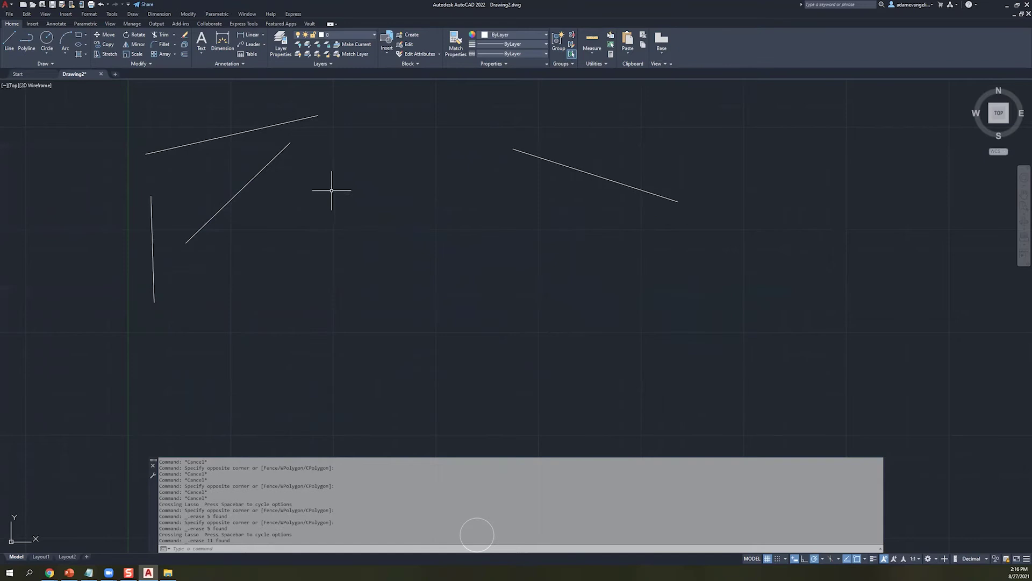
- Undo the last three erasures
key(ctrl+z)
key(ctrl+z)
key(ctrl+z)
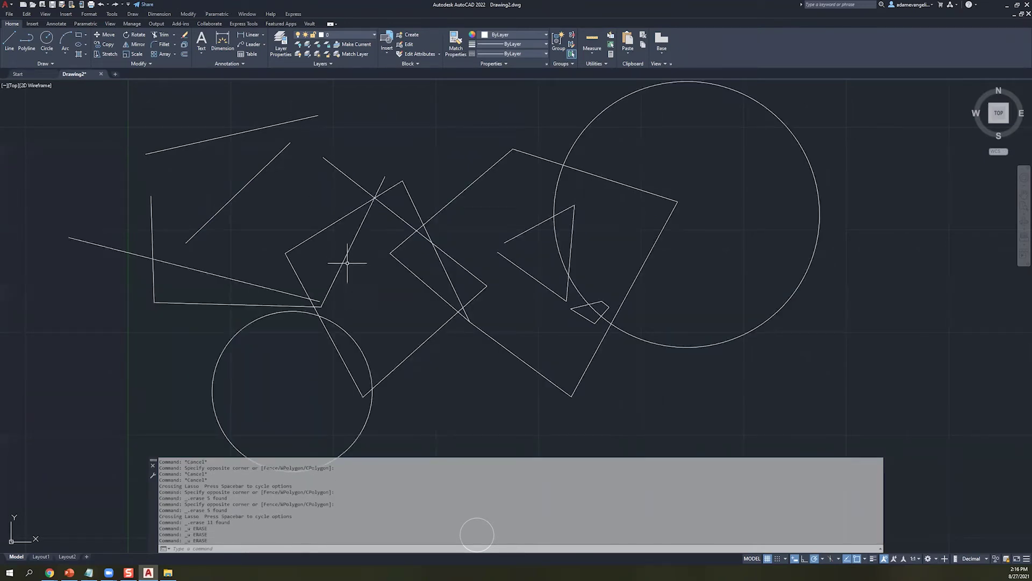
- Select the five-sided outline, its inner shapes and adjoining lines with a window lasso, and clear the selection
mouse_move(253, 232)
mouse_down()
mouse_move(411, 138)
mouse_move(587, 143)
mouse_move(713, 237)
mouse_move(668, 406)
mouse_move(537, 444)
mouse_move(309, 342)
mouse_move(264, 306)
mouse_move(246, 239)
mouse_move(283, 184)
mouse_up()
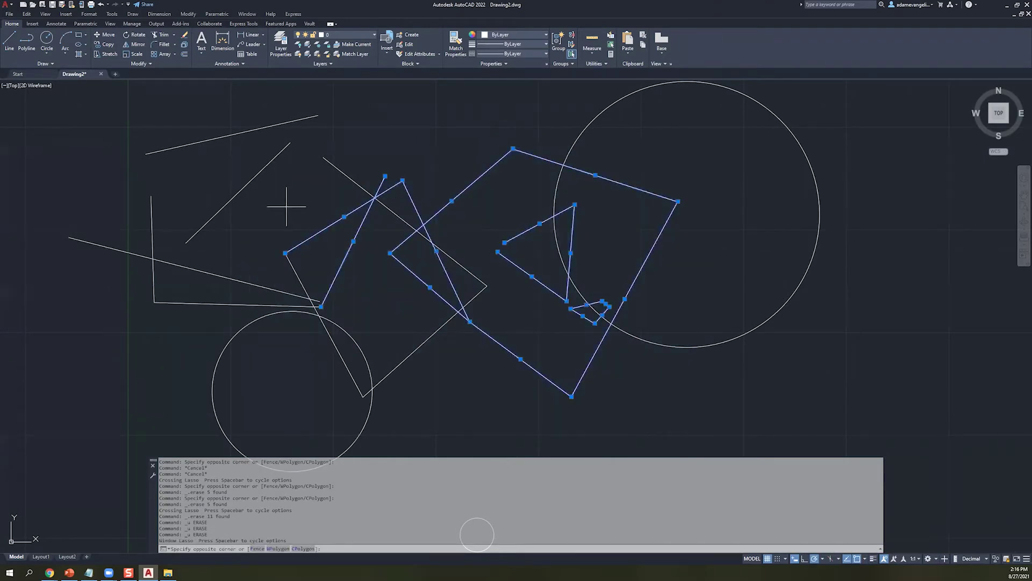
click(286, 203)
key(Escape)
key(Escape)
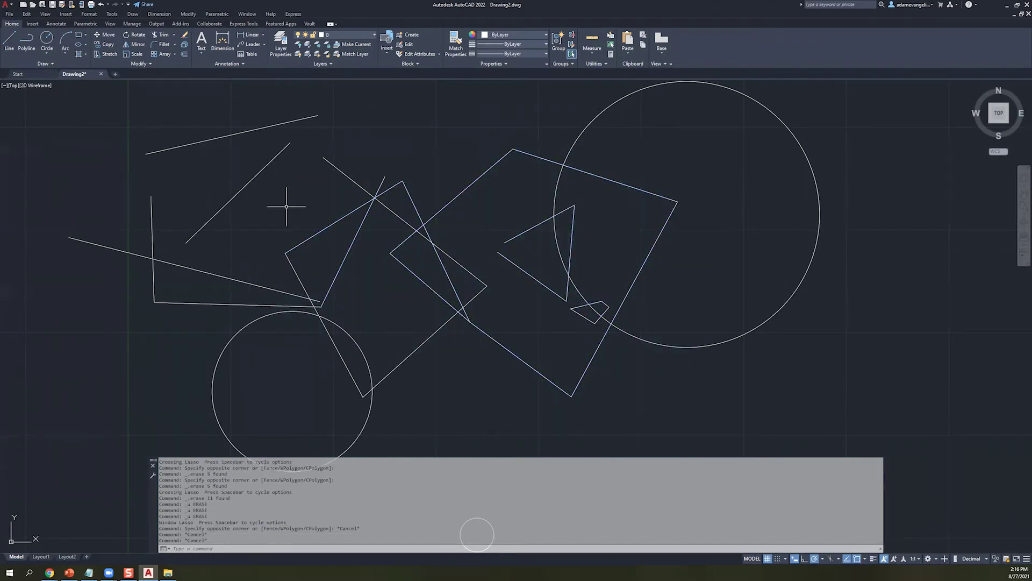
- Erase the small four-sided shape, the five-sided outline's upper and right edges, and the slanted line beside it using a window lasso
mouse_move(267, 214)
mouse_down()
mouse_move(396, 139)
mouse_move(559, 92)
mouse_move(719, 222)
mouse_move(640, 430)
mouse_move(544, 363)
mouse_move(562, 302)
mouse_move(597, 285)
mouse_move(554, 163)
mouse_move(375, 295)
mouse_move(276, 238)
mouse_move(280, 215)
mouse_up()
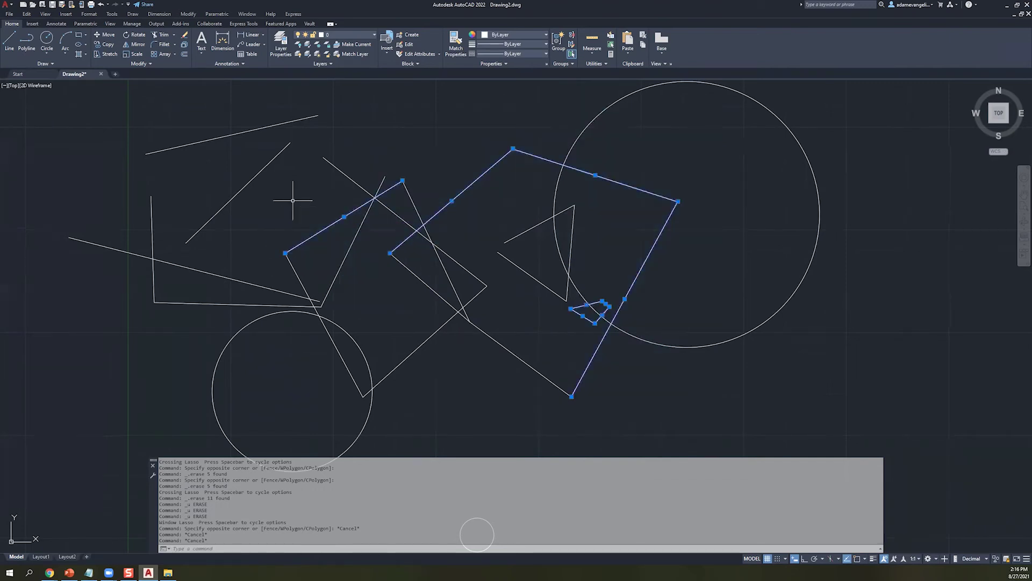
key(Delete)
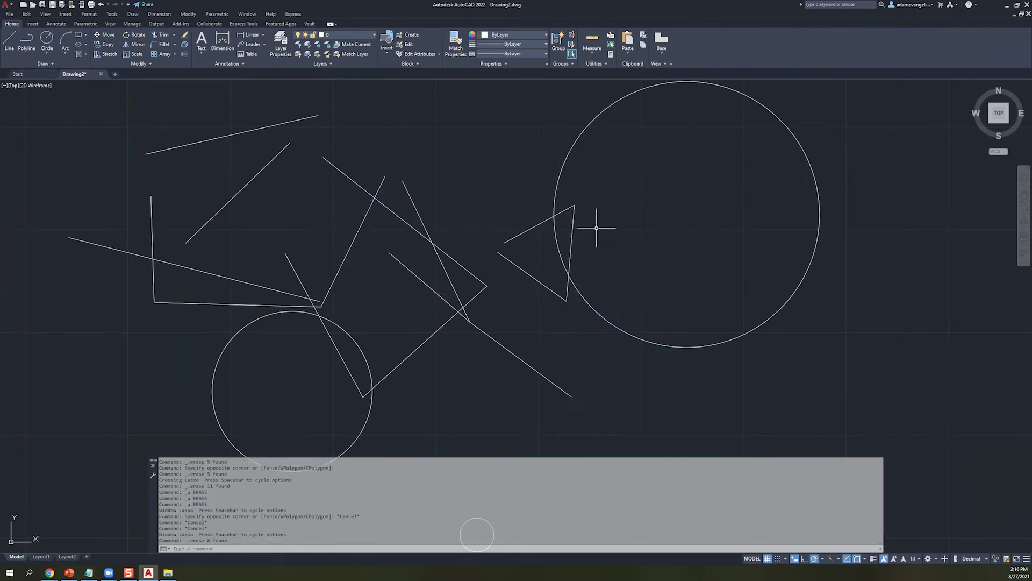
- Erase the large circle and most of the overlapping lines with a crossing lasso, and undo the erasure
mouse_move(636, 147)
mouse_down()
mouse_move(396, 141)
mouse_move(402, 405)
mouse_move(661, 390)
mouse_move(652, 199)
mouse_move(583, 156)
mouse_up()
key(Delete)
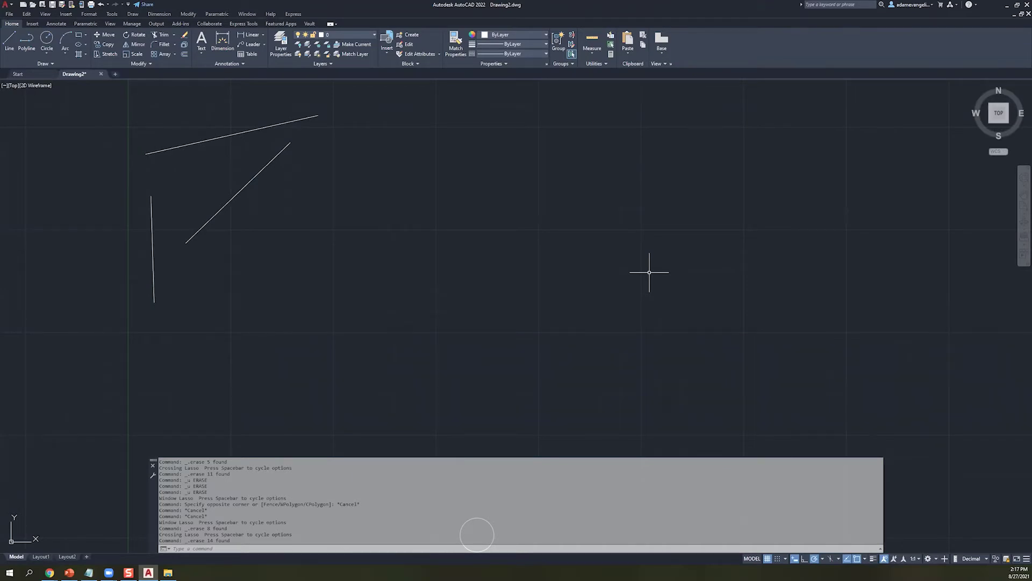
key(ctrl+z)
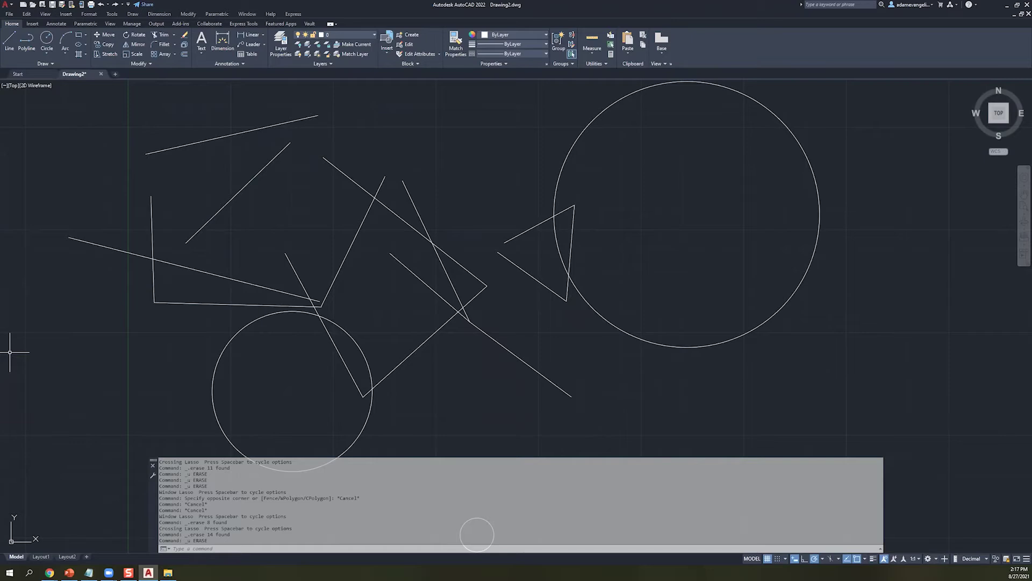
- Erase everything except the upper slanted line and the near-vertical line with a crossing window
click(697, 392)
click(213, 195)
key(Delete)
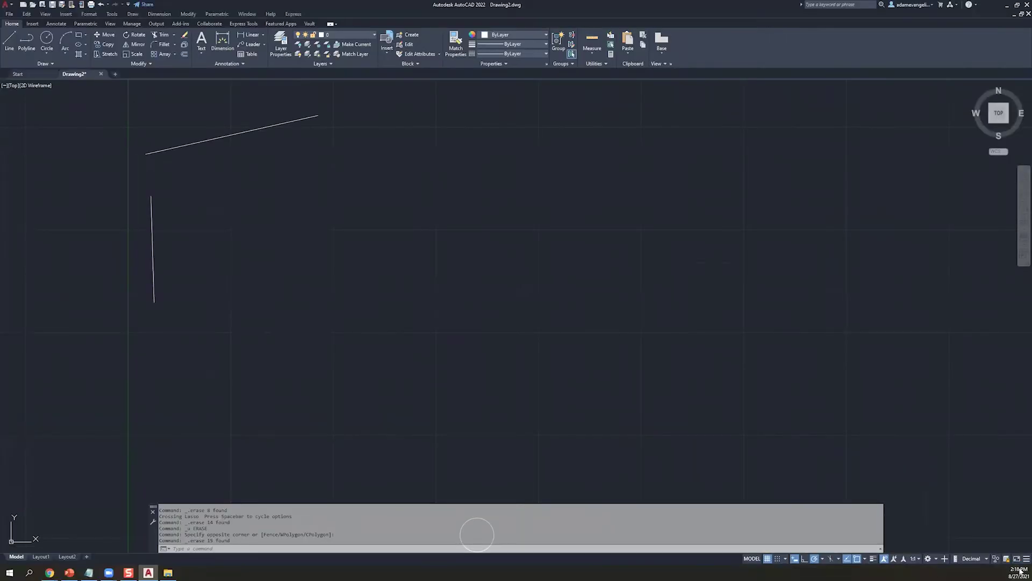
- Toggle the drawing grid off and back on, and review the workspace choices and status bar customization options
click(768, 558)
click(768, 559)
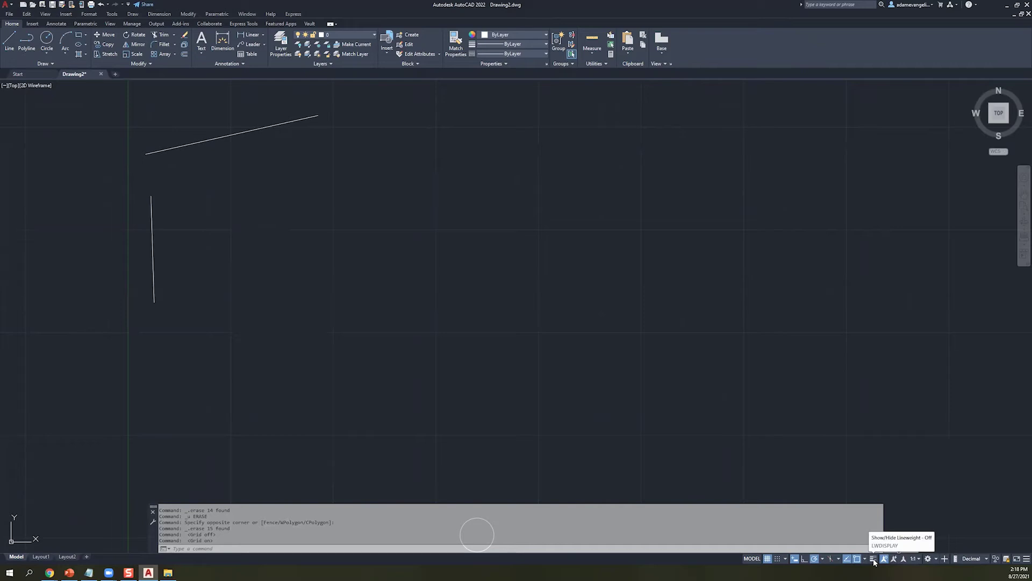
click(930, 560)
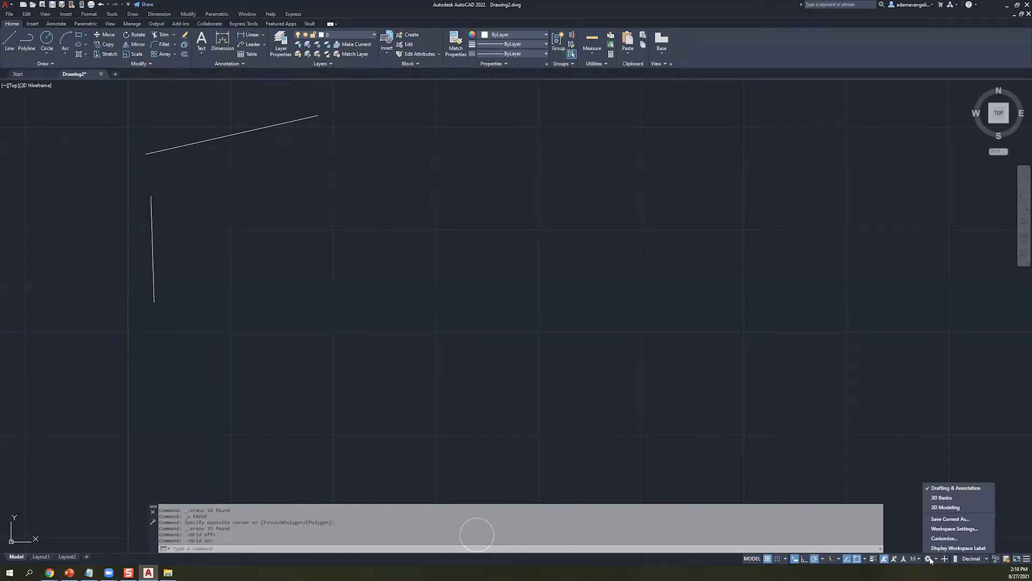
click(907, 516)
click(996, 531)
click(1010, 534)
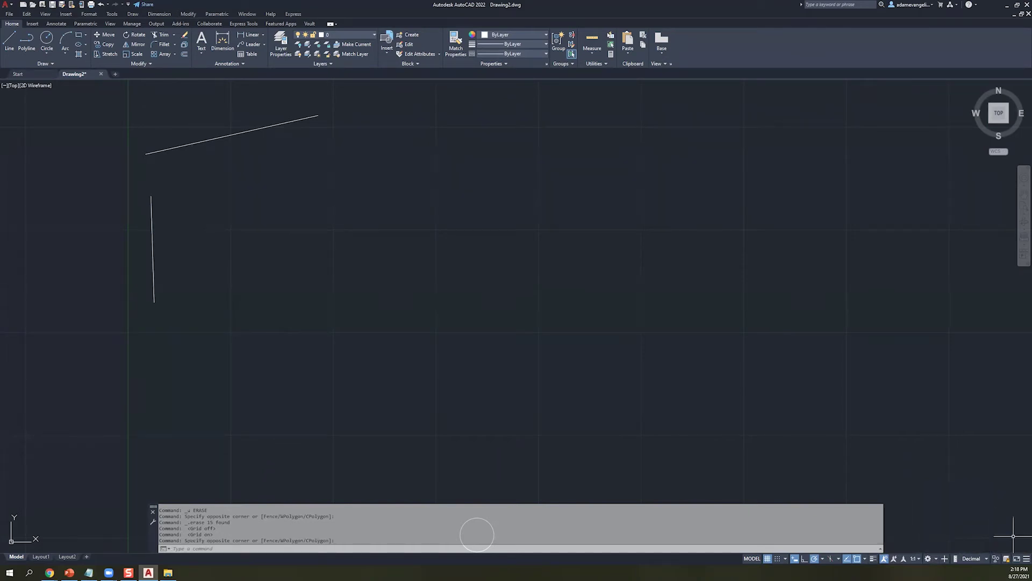
click(1026, 559)
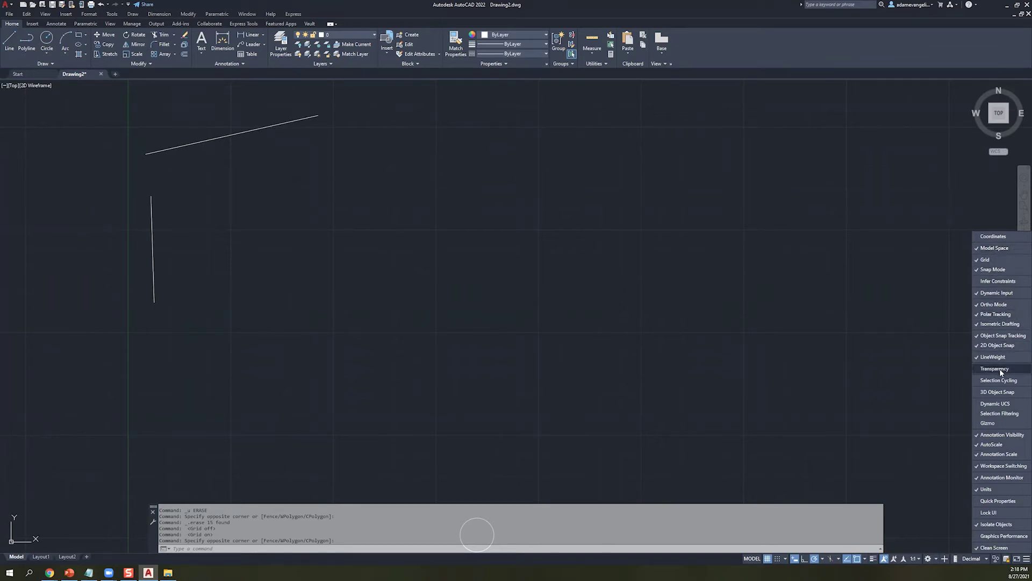
click(995, 404)
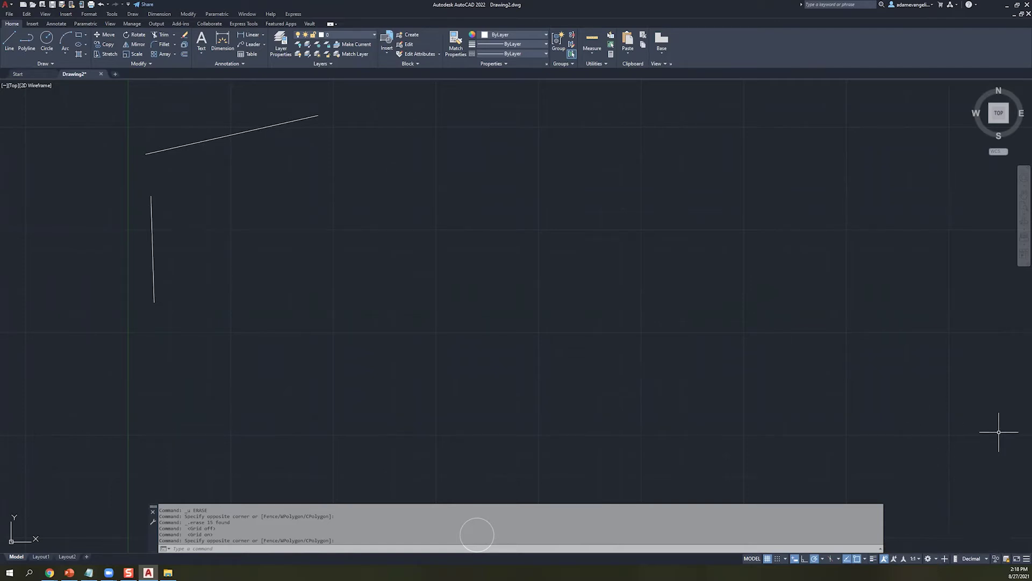
- Erase the remaining slanted and near-vertical lines with a crossing window
click(319, 303)
click(80, 97)
key(Delete)
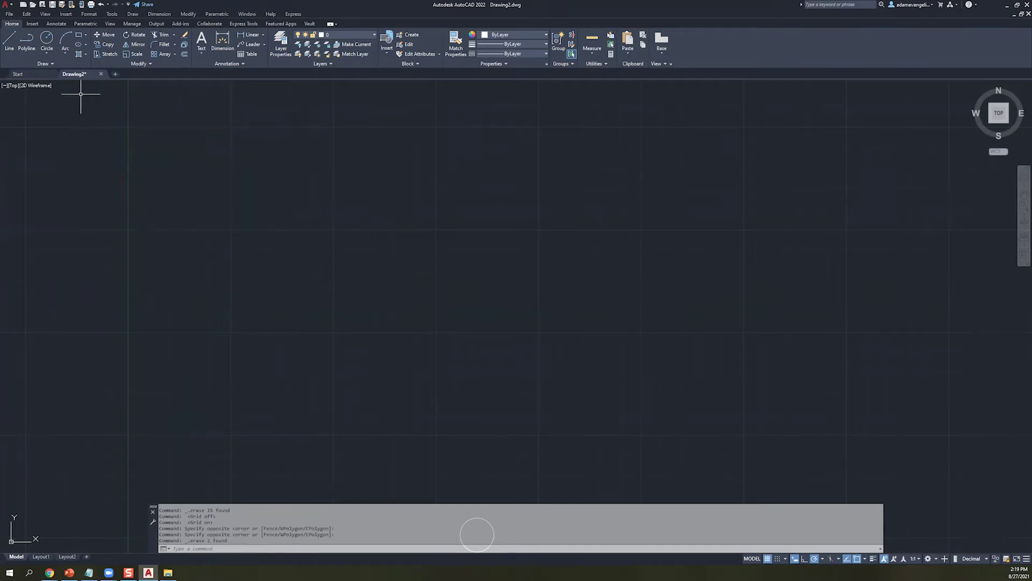
click(318, 281)
click(585, 289)
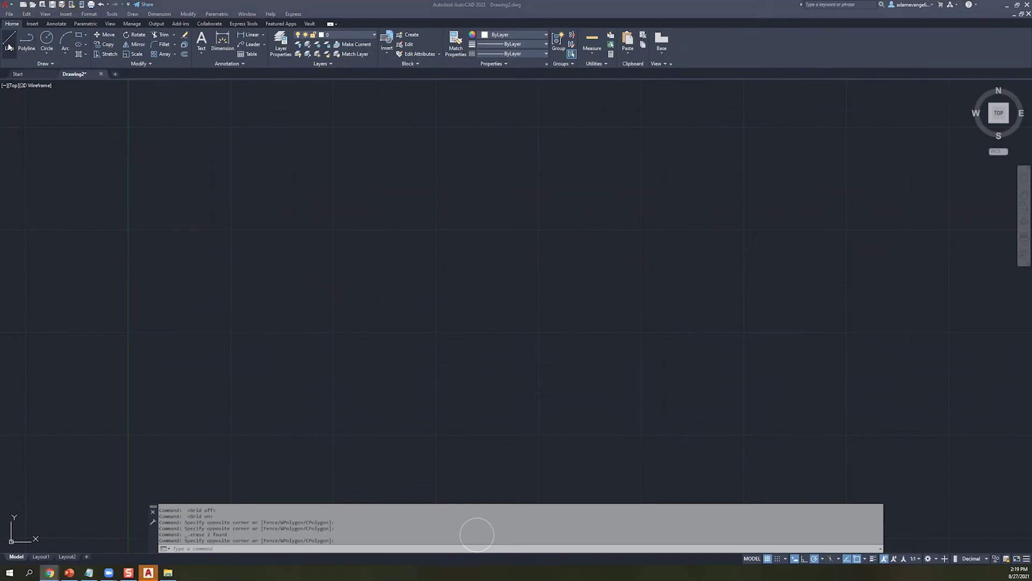
click(7, 48)
click(6, 46)
key(Escape)
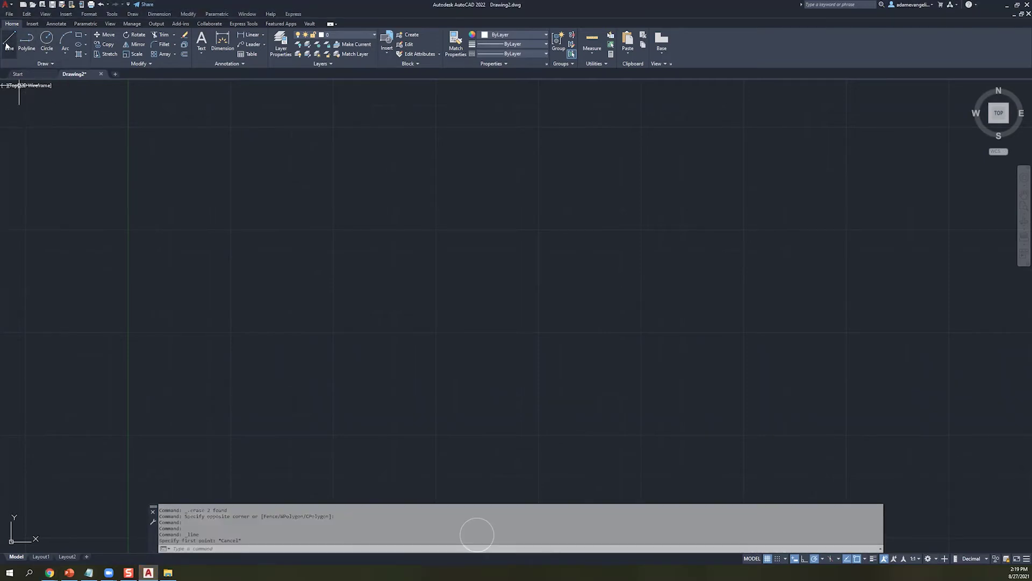
click(7, 46)
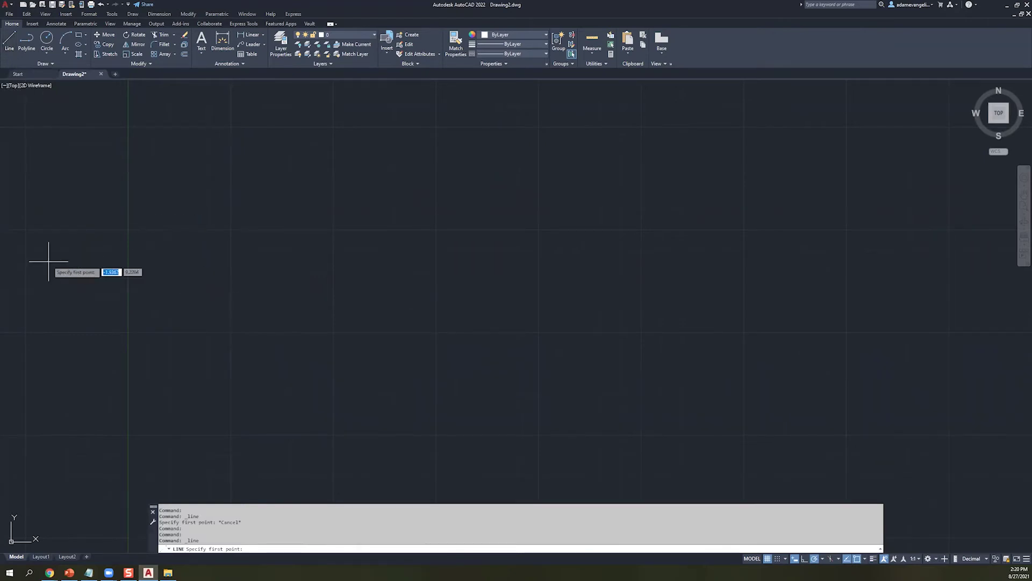
key(Escape)
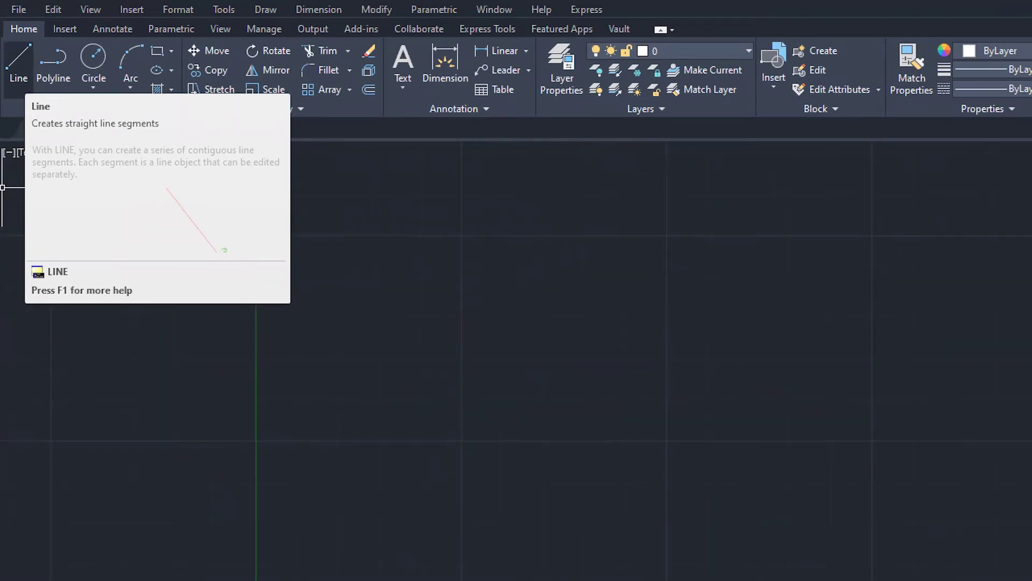
click(237, 296)
click(345, 242)
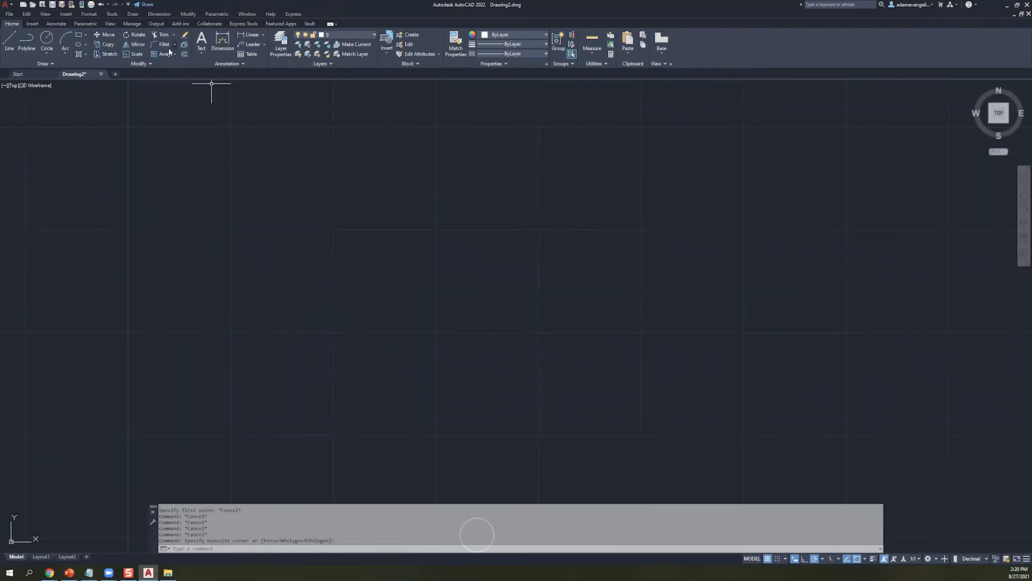
middle_drag(442, 334, 393, 336)
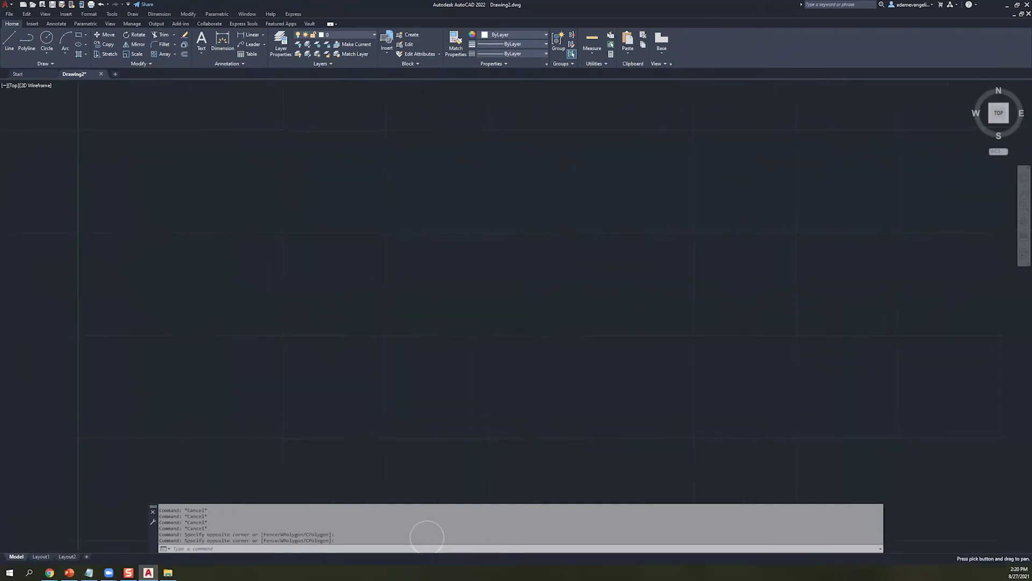
- Try to draw a line from the absolute coordinates 5,5 with a length of 5
click(9, 41)
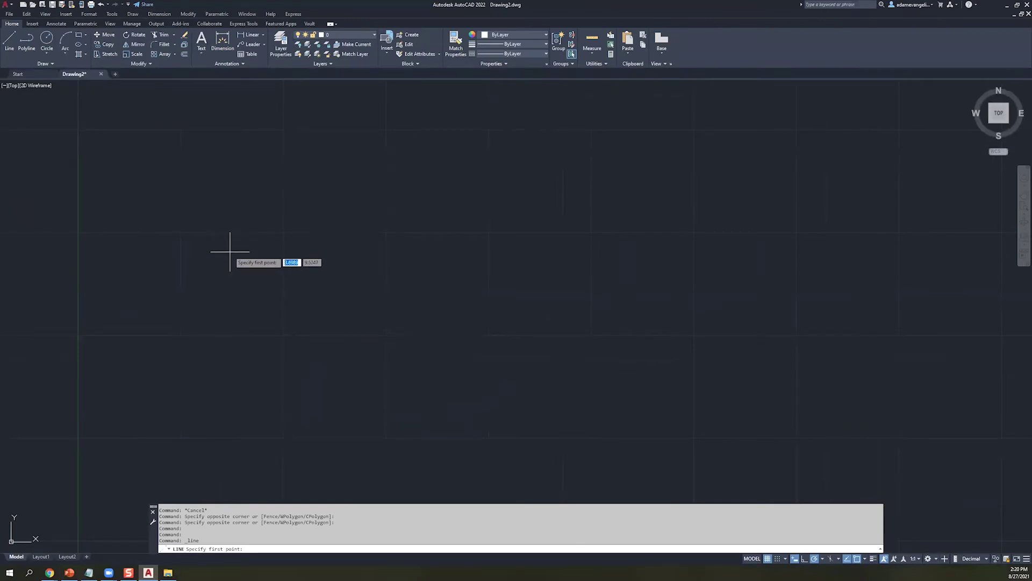
mouse_move(180, 357)
middle_down()
mouse_move(237, 178)
mouse_move(196, 211)
middle_up()
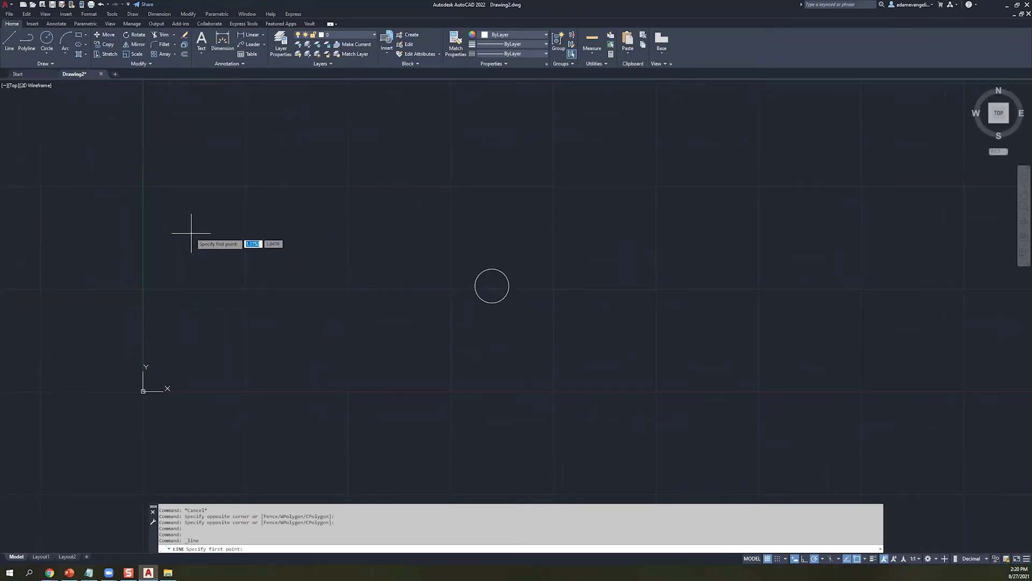
scroll(190, 233, up, 2)
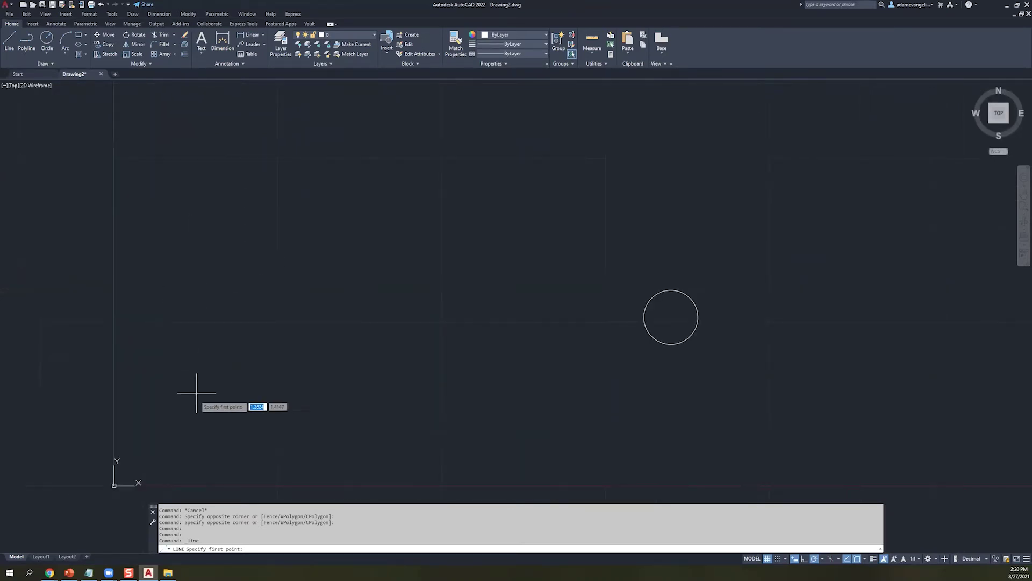
scroll(129, 473, down, 4)
scroll(215, 279, down, 2)
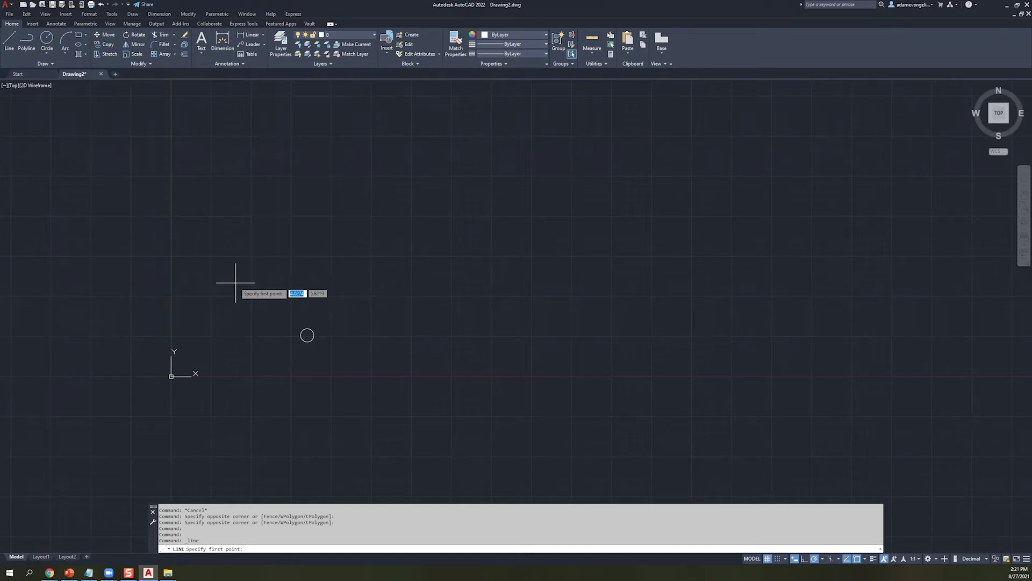
text(5,5)
key(Return)
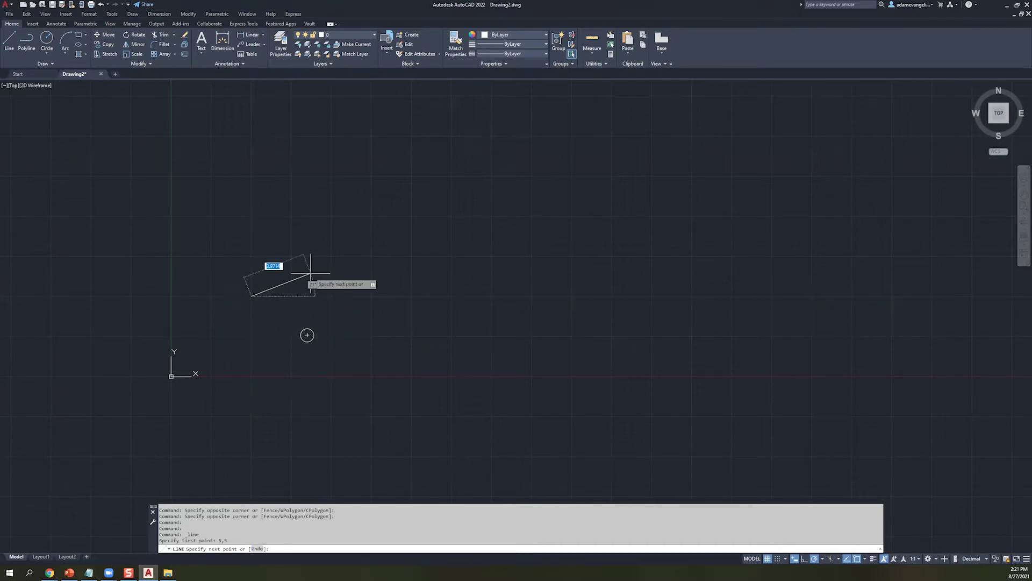
text(5)
key(Tab)
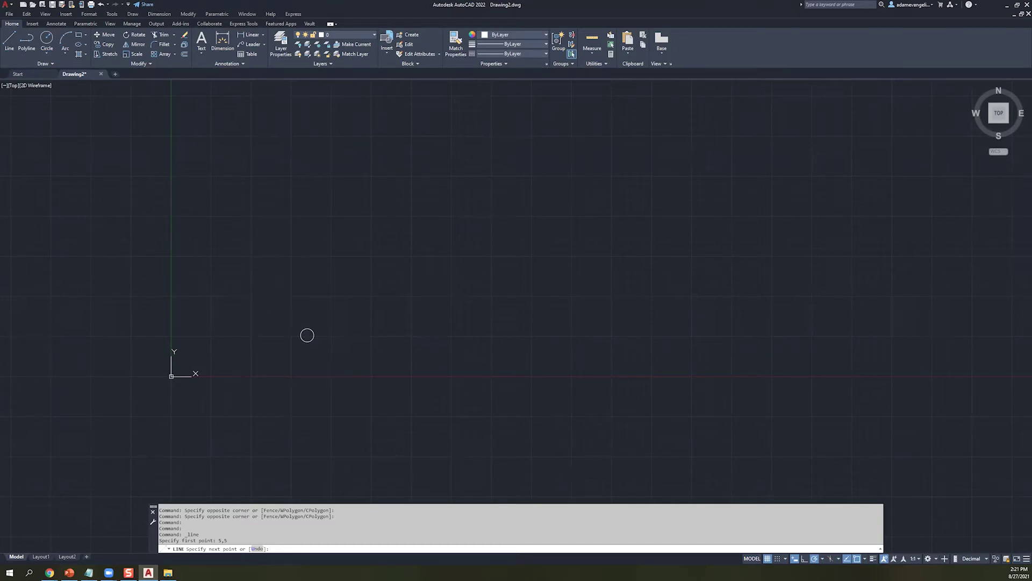
key(Escape)
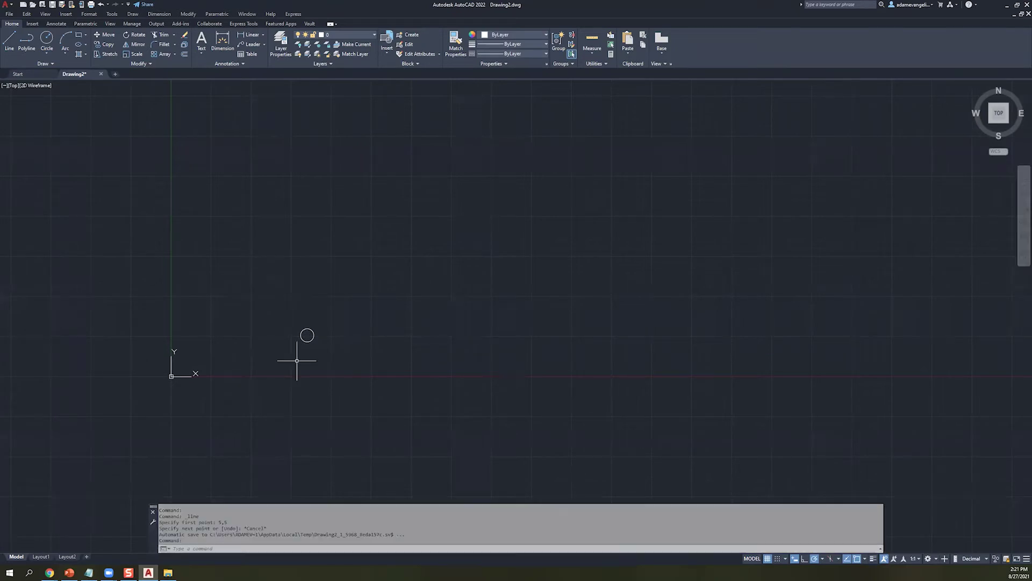
- Draw a closed triangle of lines around the small circle, starting and ending at the origin 0,0
click(14, 47)
text(0,0)
key(Return)
click(284, 259)
click(529, 316)
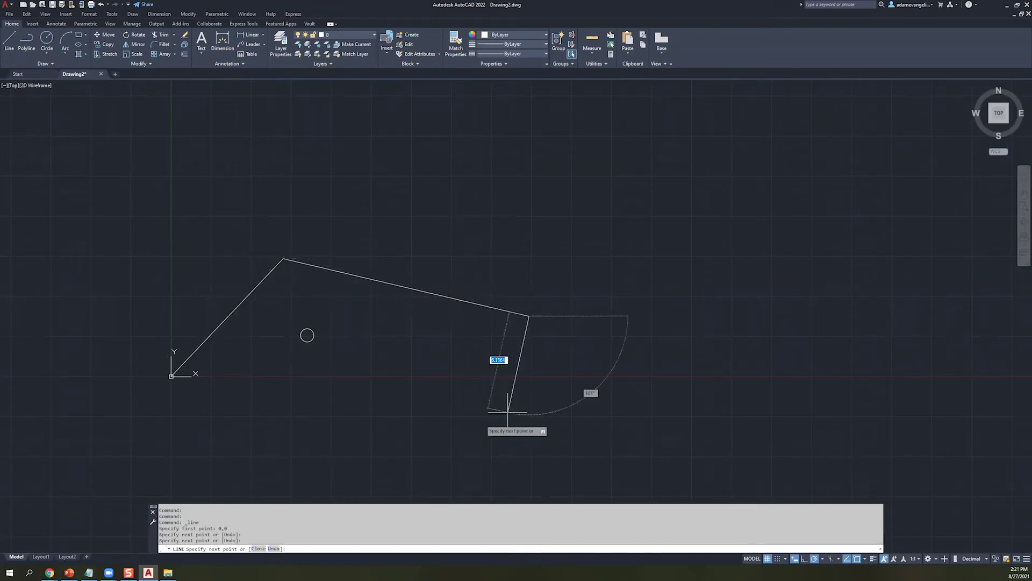
click(171, 375)
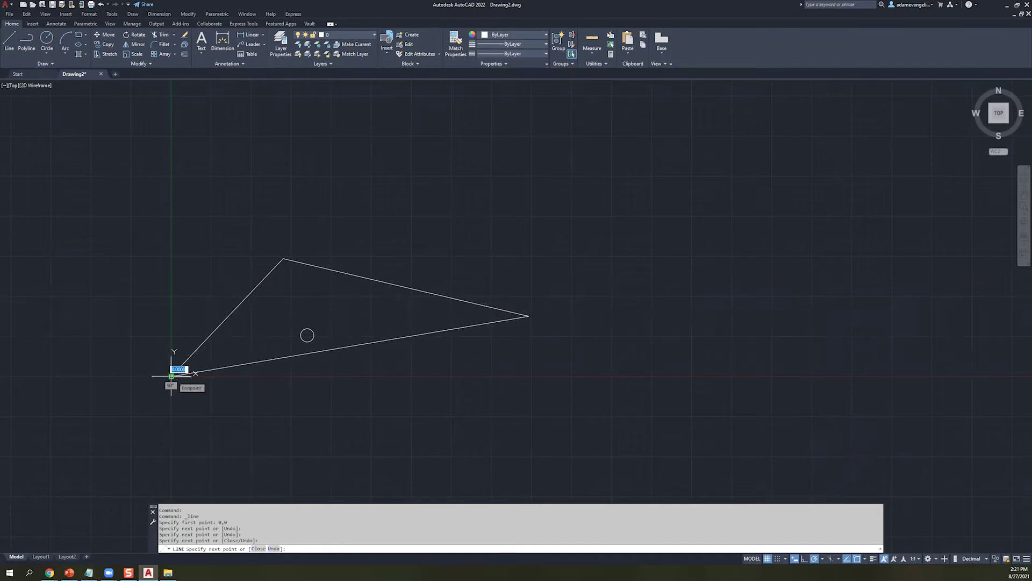
key(Escape)
- Erase the triangle and the small circle inside it with a crossing window
scroll(230, 362, down, 1)
scroll(236, 361, up, 2)
middle_drag(299, 325, 260, 329)
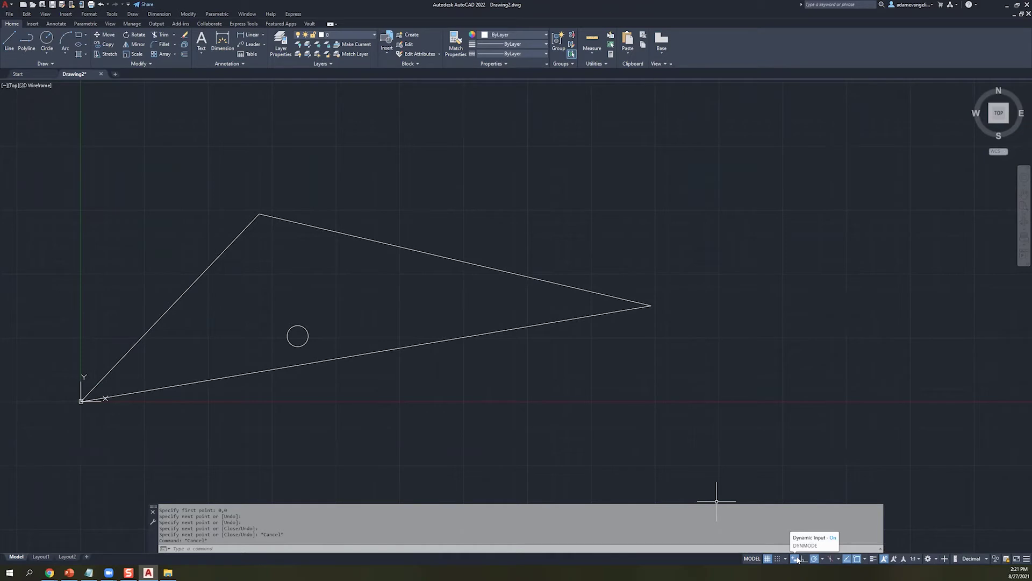
click(511, 396)
click(109, 209)
key(Delete)
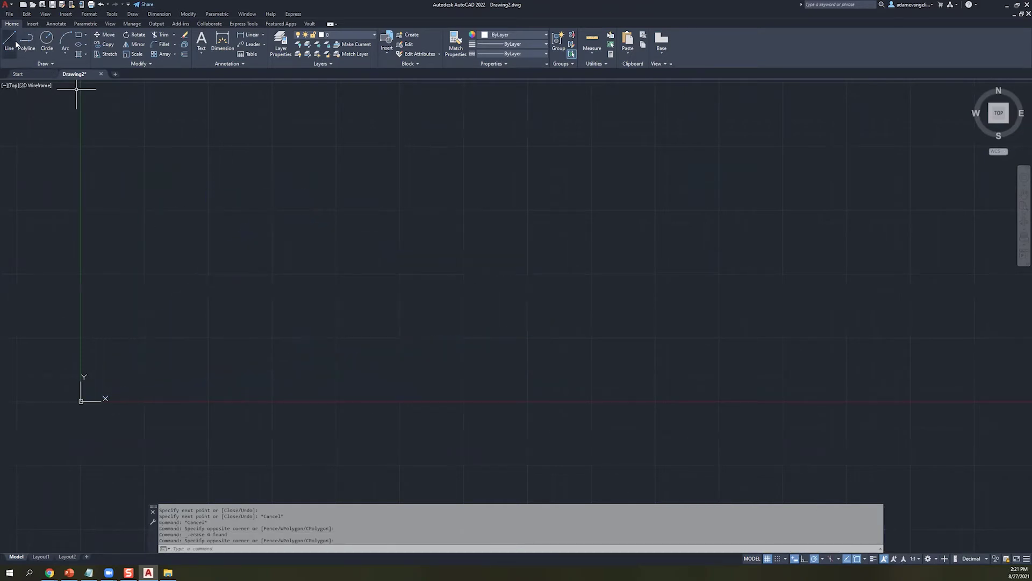
- Draw a line 6 units long at 45° from a free point above and to the right of the origin
click(9, 40)
click(246, 286)
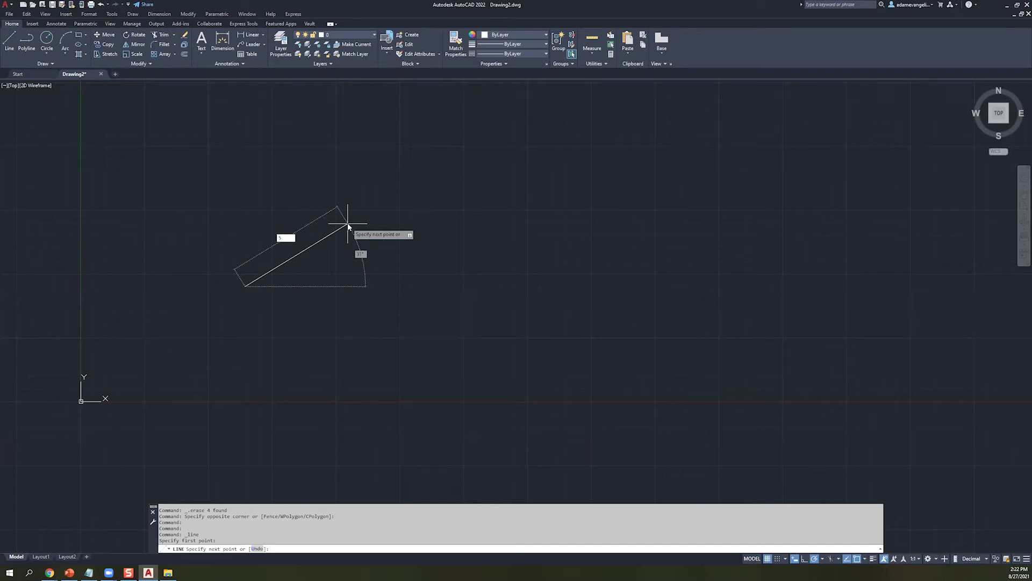
text(5)
key(Tab)
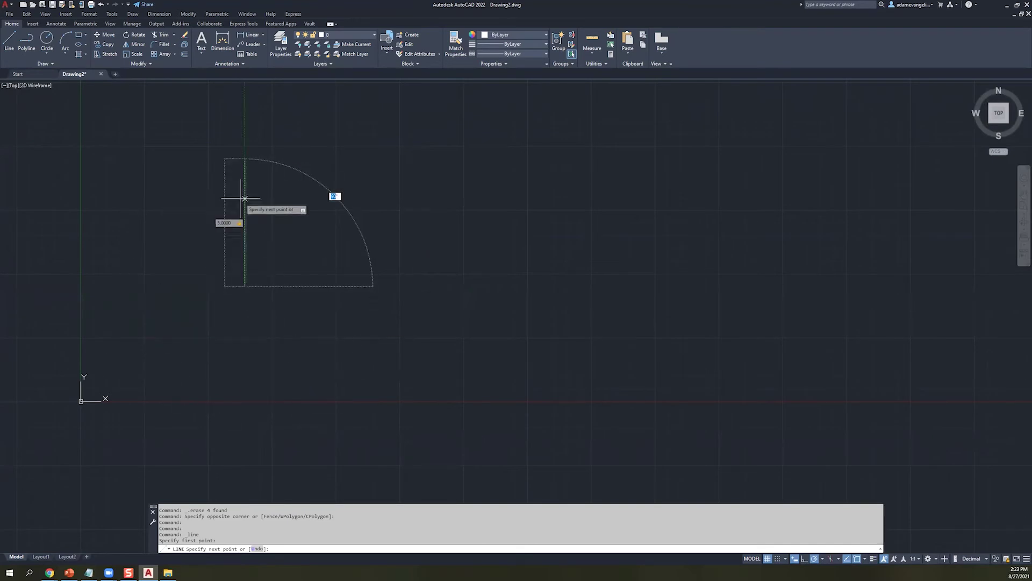
key(Tab)
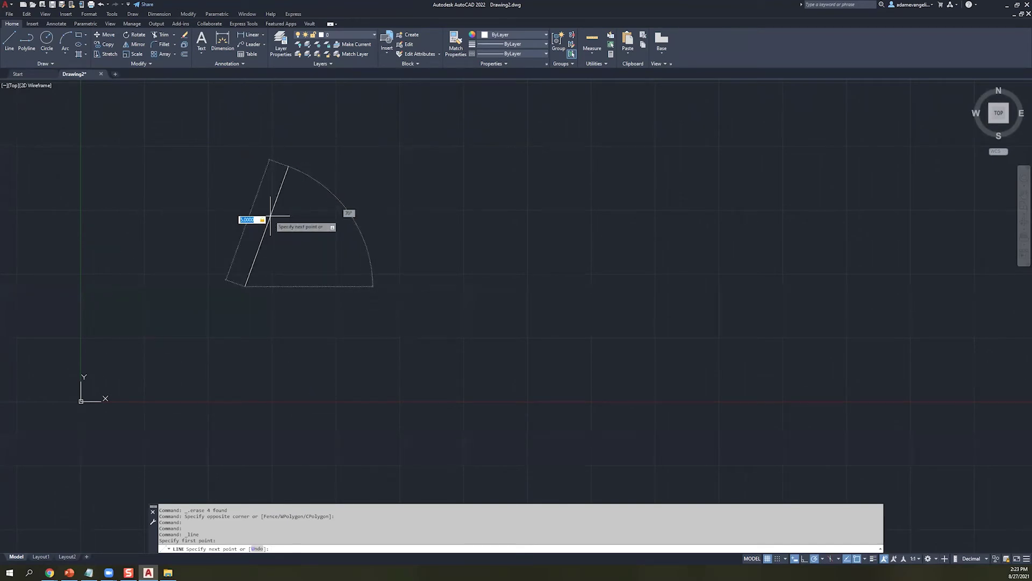
key(Tab)
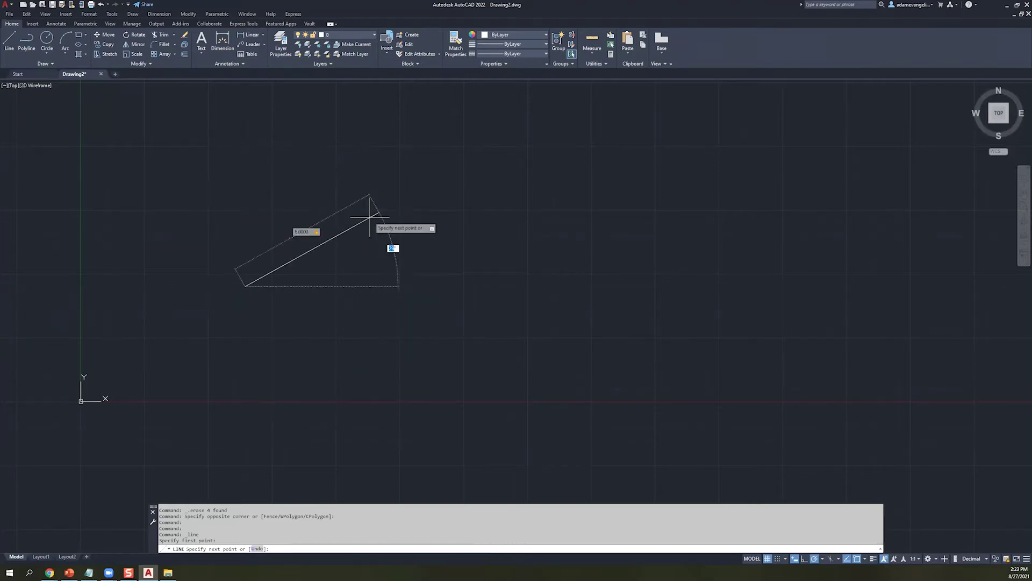
key(Tab)
key(Tab)
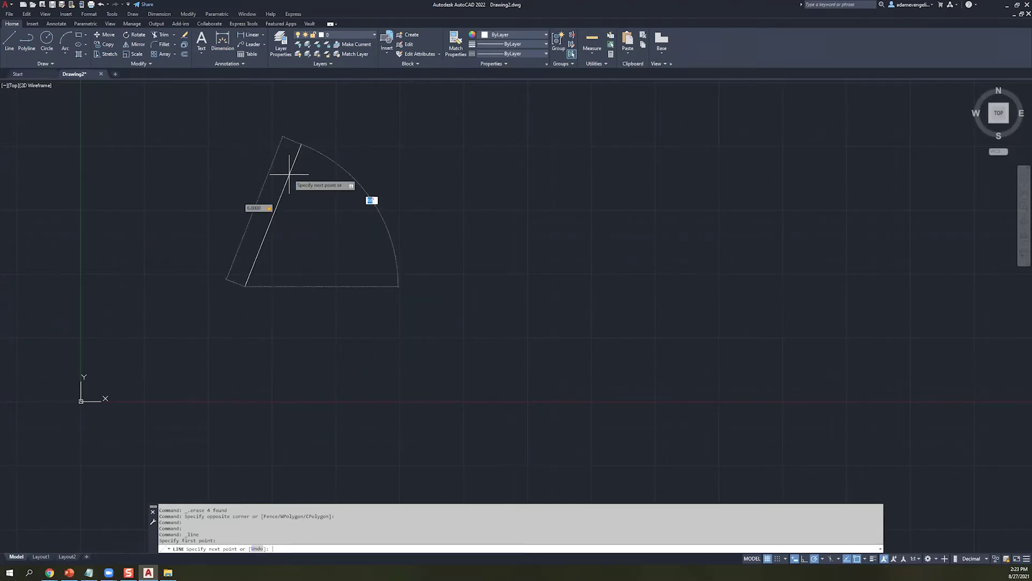
key(Tab)
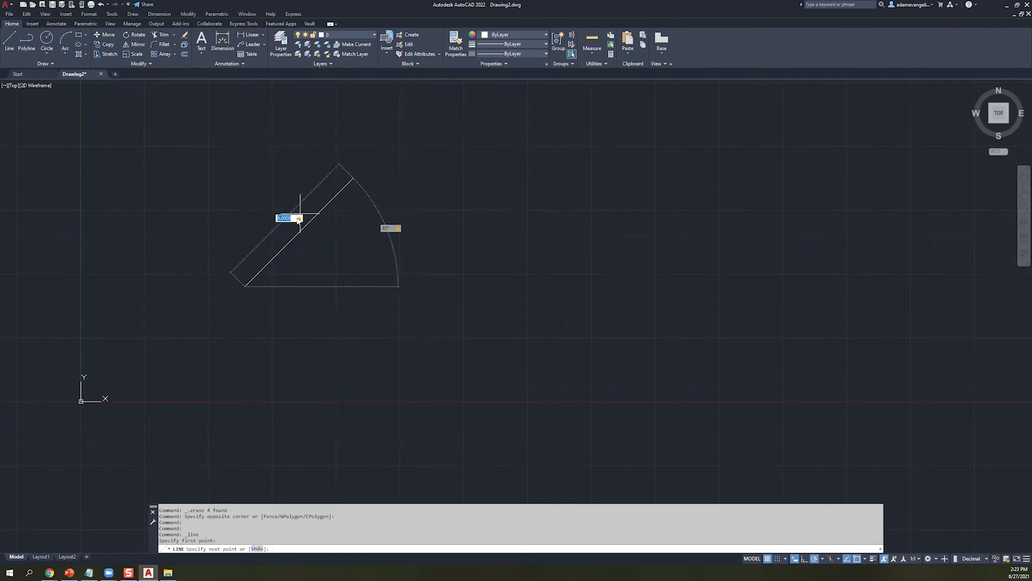
key(Return)
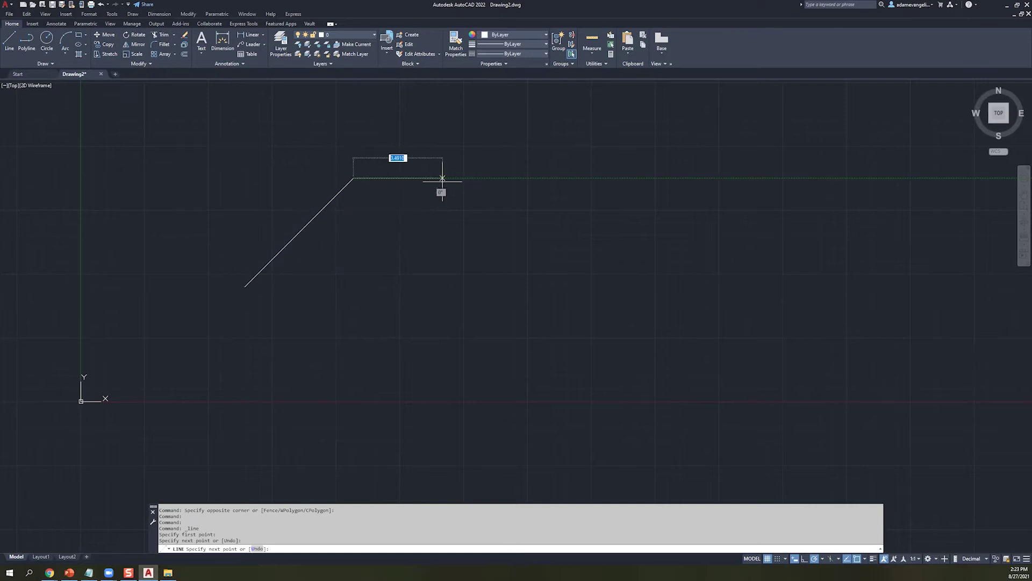
- Continue the line with a second segment locked at 45° from the first segment's end, ending the line at a free point
key(Tab)
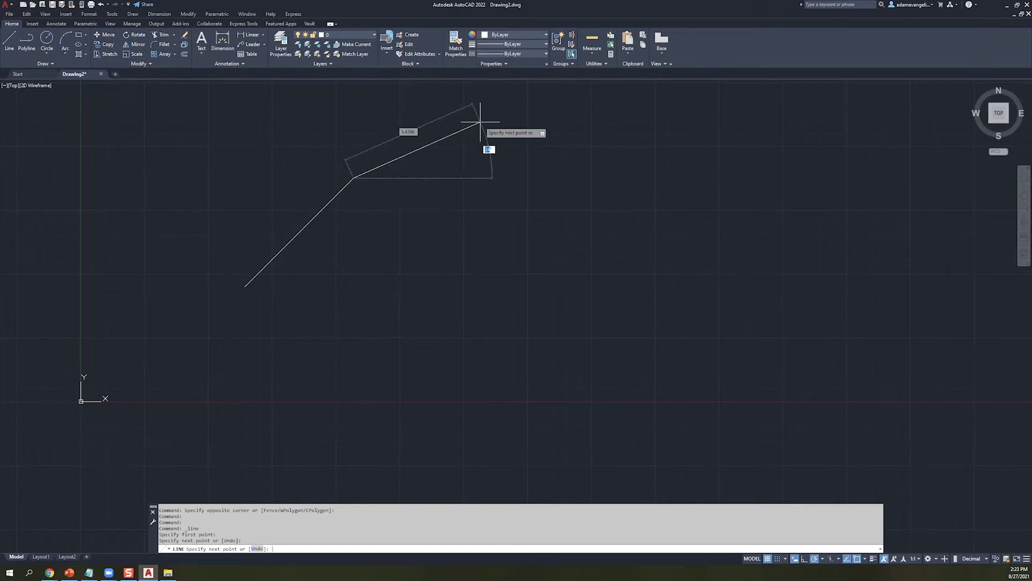
text(45)
key(Tab)
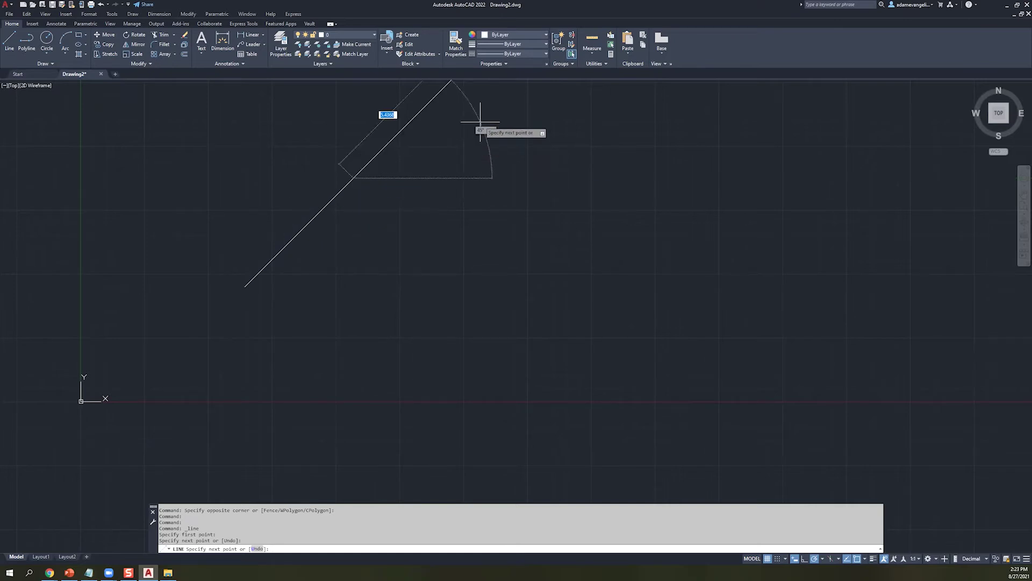
middle_drag(526, 97, 517, 146)
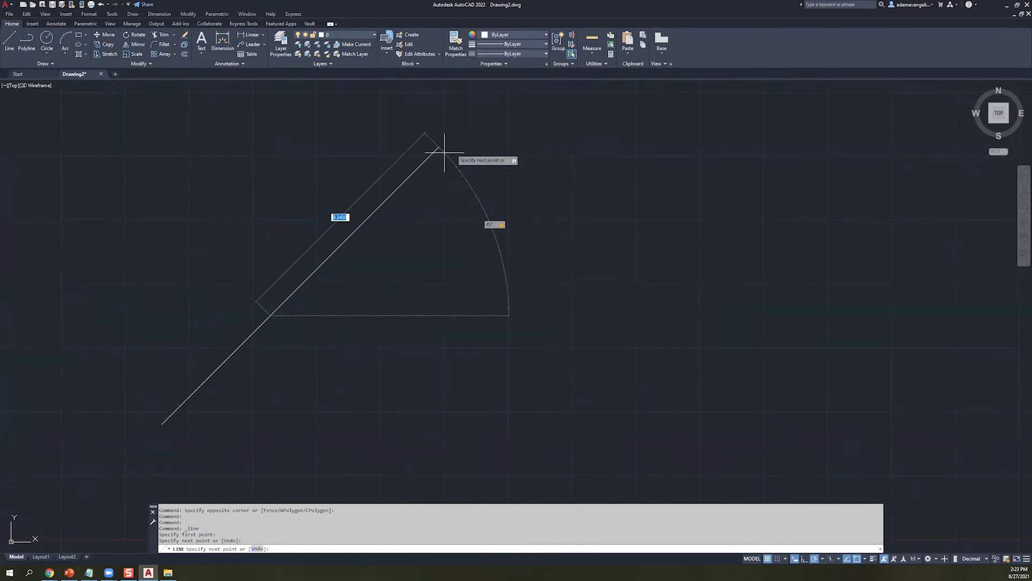
click(364, 224)
key(Escape)
middle_drag(256, 294, 353, 217)
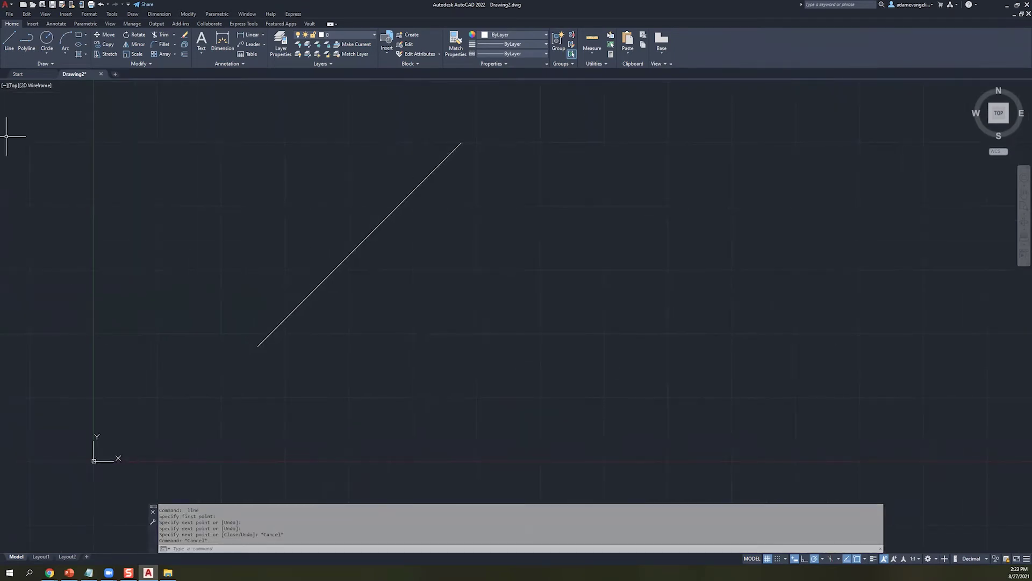
click(8, 48)
click(385, 289)
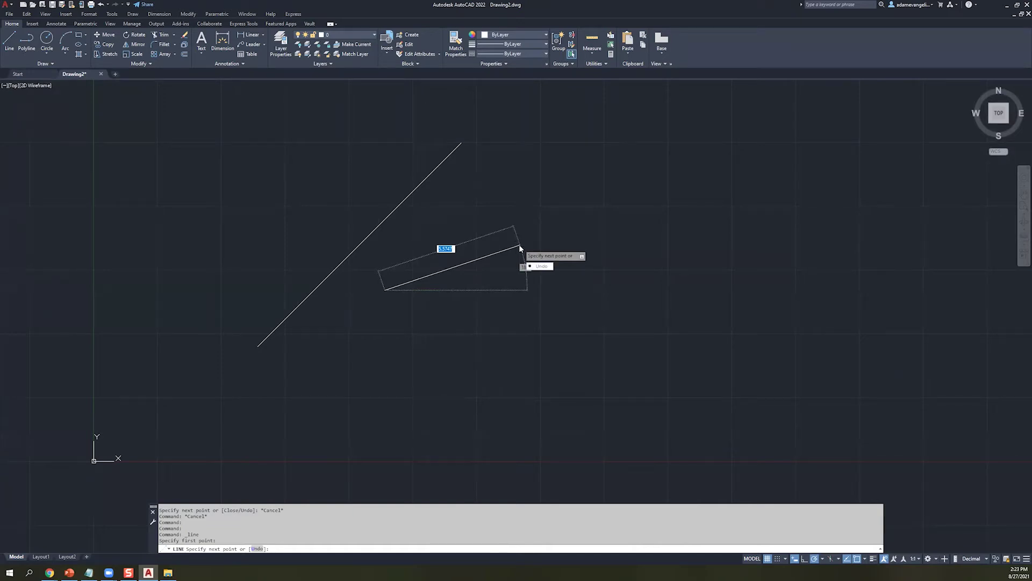
key(Escape)
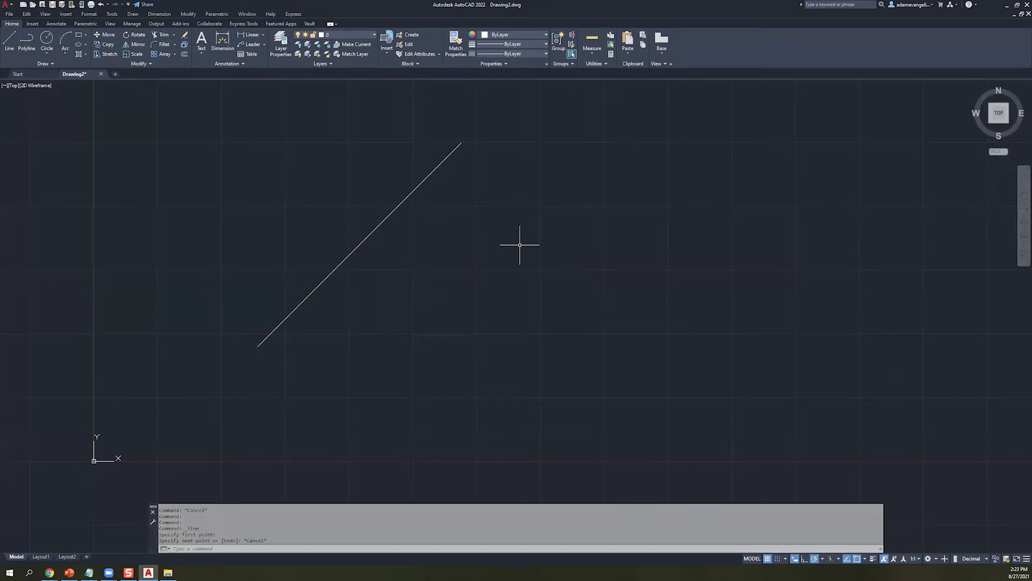
- Draw a freehand zigzag chain of twelve connected, self-crossing line segments to the right of the 45° line
click(9, 43)
click(459, 307)
click(634, 187)
click(644, 339)
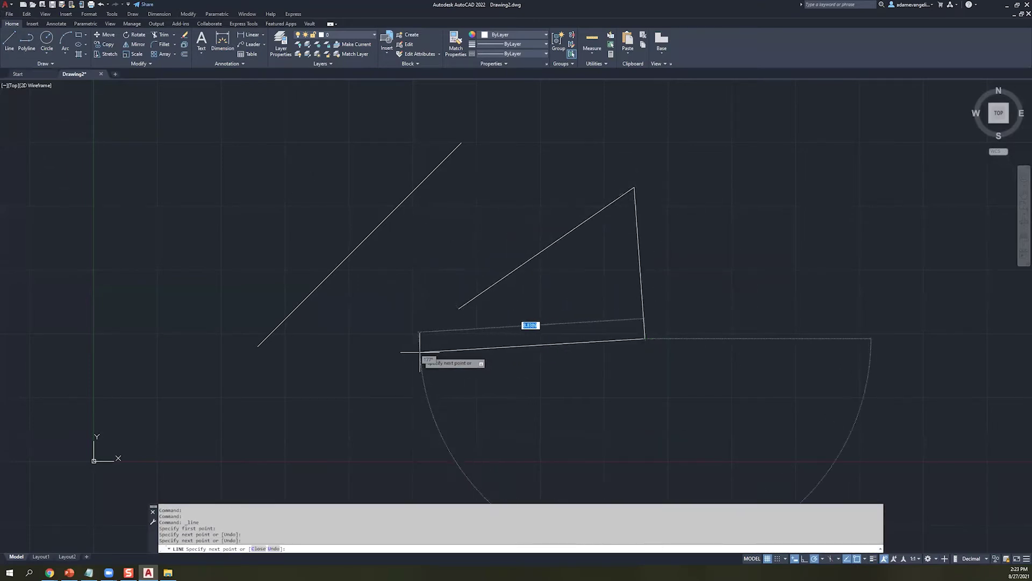
click(442, 314)
click(487, 216)
click(582, 266)
click(596, 296)
click(763, 214)
click(562, 159)
click(507, 315)
click(397, 351)
click(367, 264)
click(538, 175)
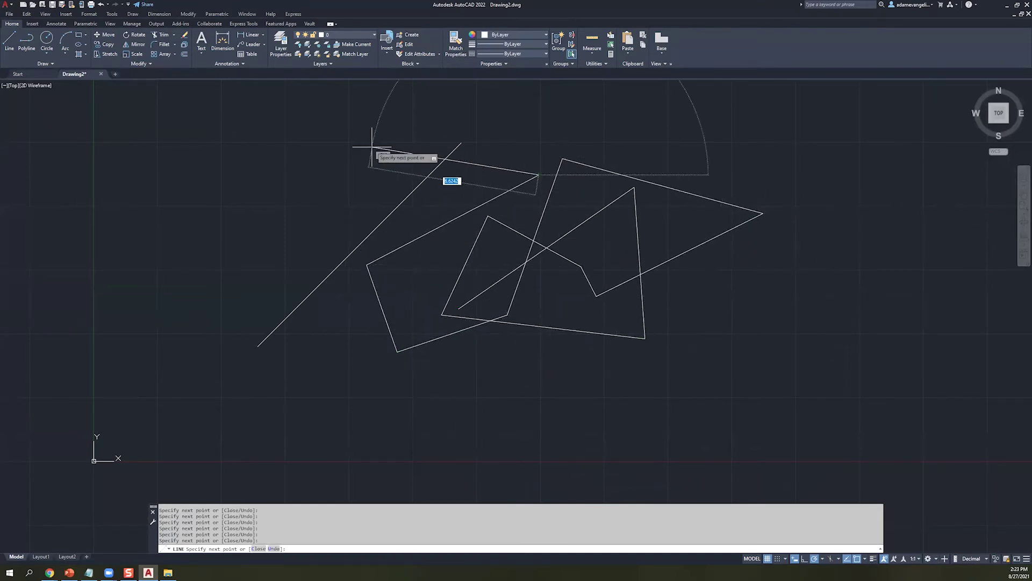
key(Escape)
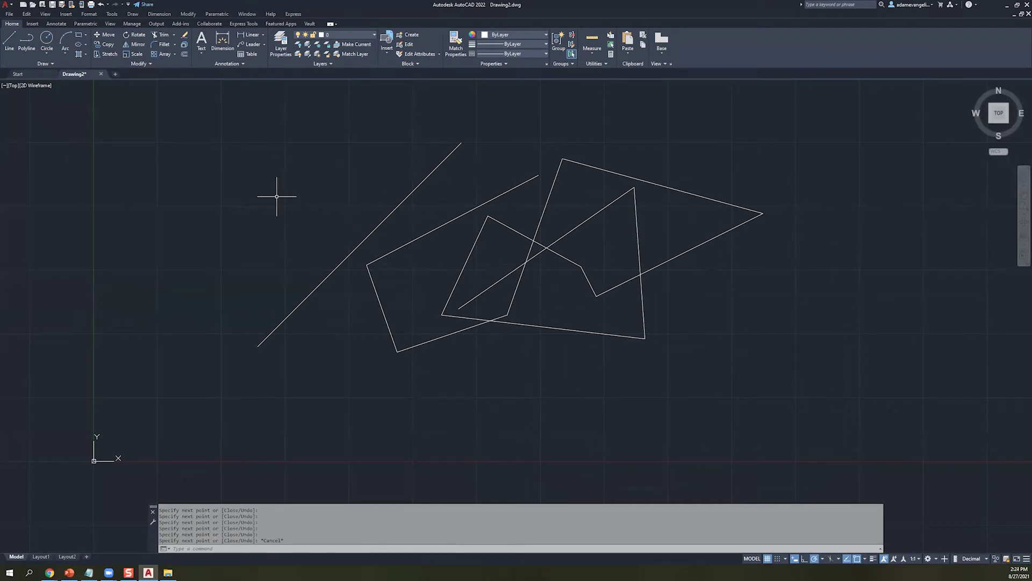
- Repeat the Line command and draw a closed four-sided shape above and to the left of the 45° line
key(Return)
click(224, 213)
click(353, 132)
click(385, 199)
click(325, 256)
click(224, 213)
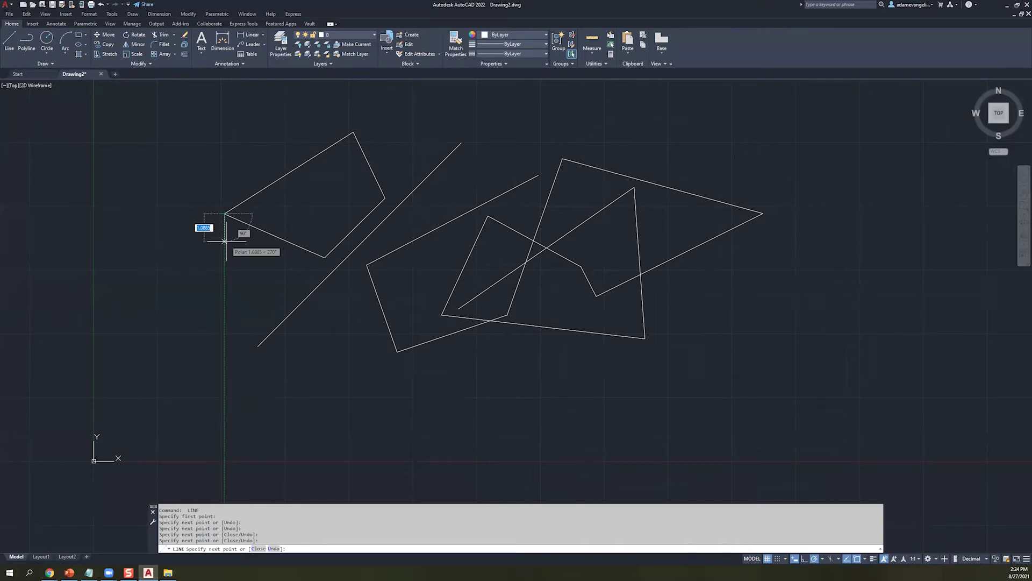
key(Escape)
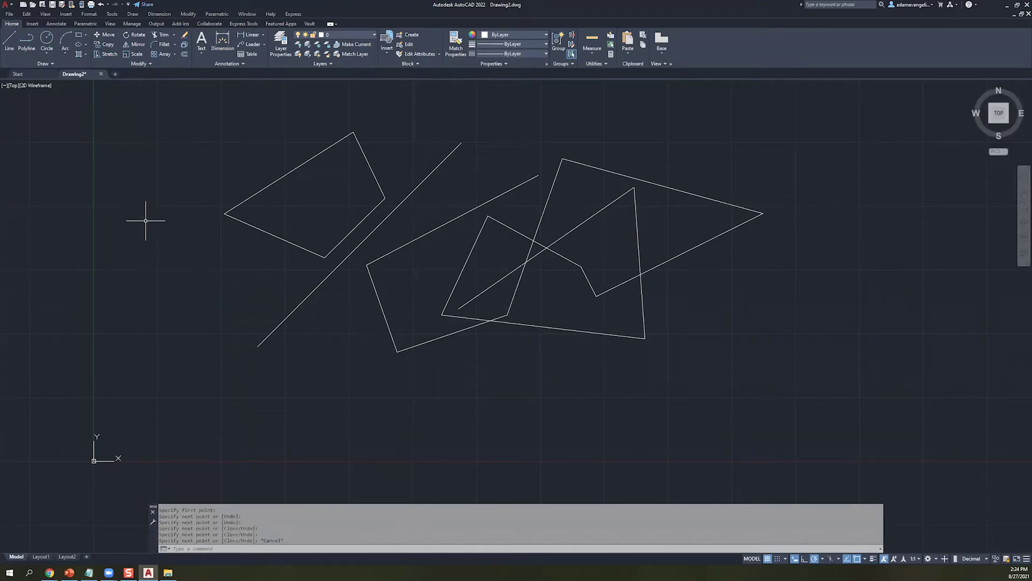
- Draw a two-segment line forming a sharp peak below the four-sided shape, using the Line command alias L
key(Escape)
key(Escape)
click(157, 350)
key(Escape)
text(l)
key(Return)
click(159, 338)
click(227, 276)
click(206, 389)
key(Escape)
- Repeat the Line command and draw an open three-segment shape just above the X axis, below the zigzag chain
key(space)
click(325, 413)
click(444, 403)
click(453, 371)
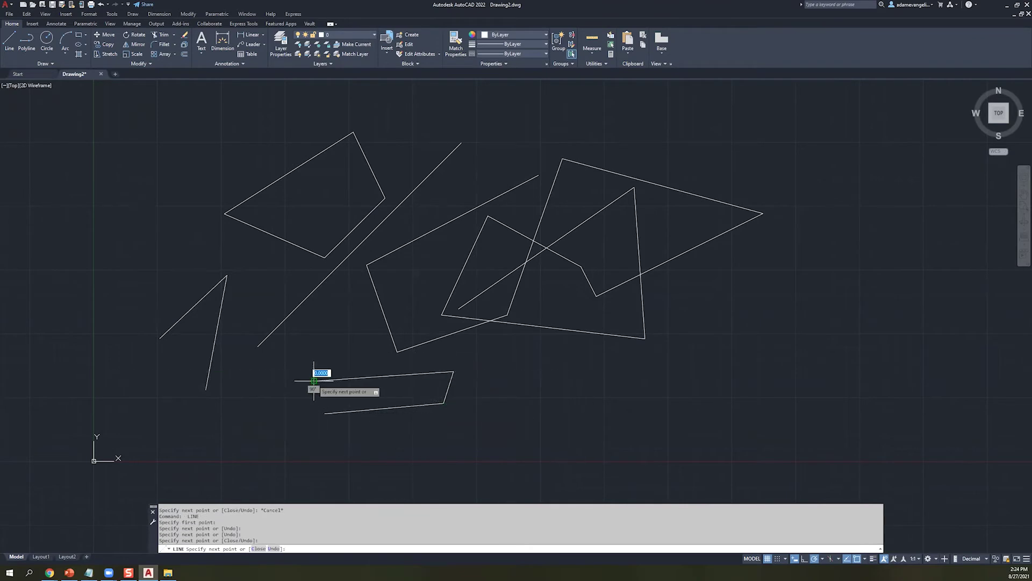
click(314, 381)
key(Escape)
- Repeat the Line command and draw an open four-segment shape near the X axis, to the right of the three-segment one
key(space)
click(607, 421)
click(616, 365)
click(745, 373)
click(735, 435)
click(615, 449)
key(Escape)
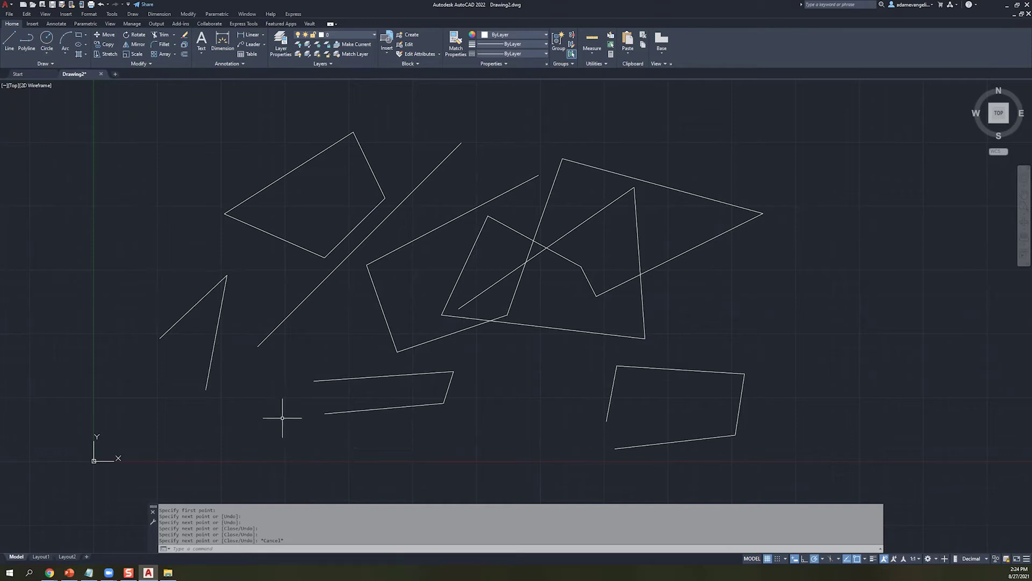
- Draw a four-segment line from below the 45° line, snapping its third point to the zigzag's lower-left endpoint and placing the other points freely
click(10, 43)
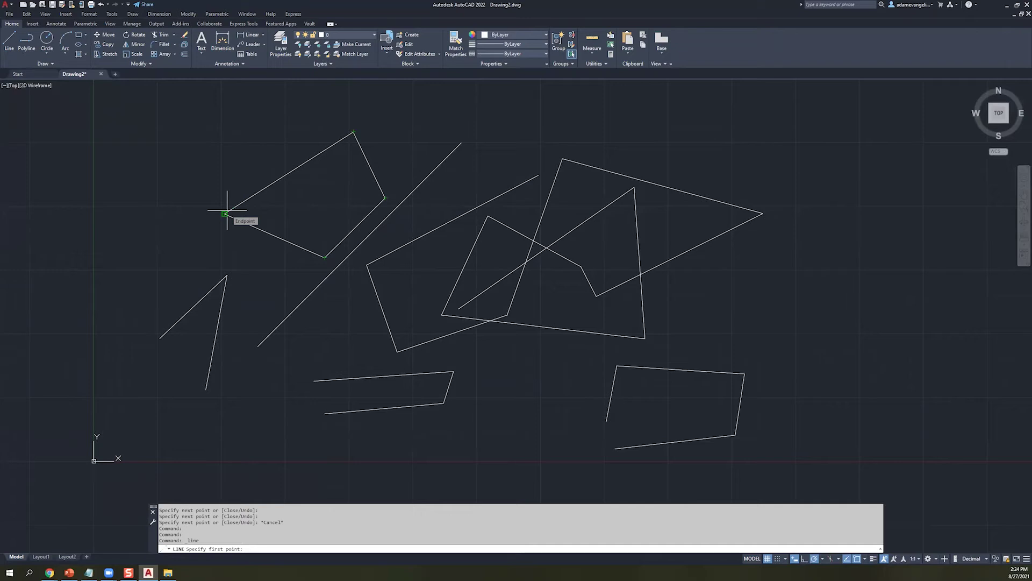
scroll(336, 299, down, 2)
scroll(336, 299, up, 2)
scroll(438, 272, up, 2)
scroll(450, 276, down, 3)
mouse_move(559, 307)
middle_down()
mouse_move(551, 320)
mouse_move(515, 314)
middle_up()
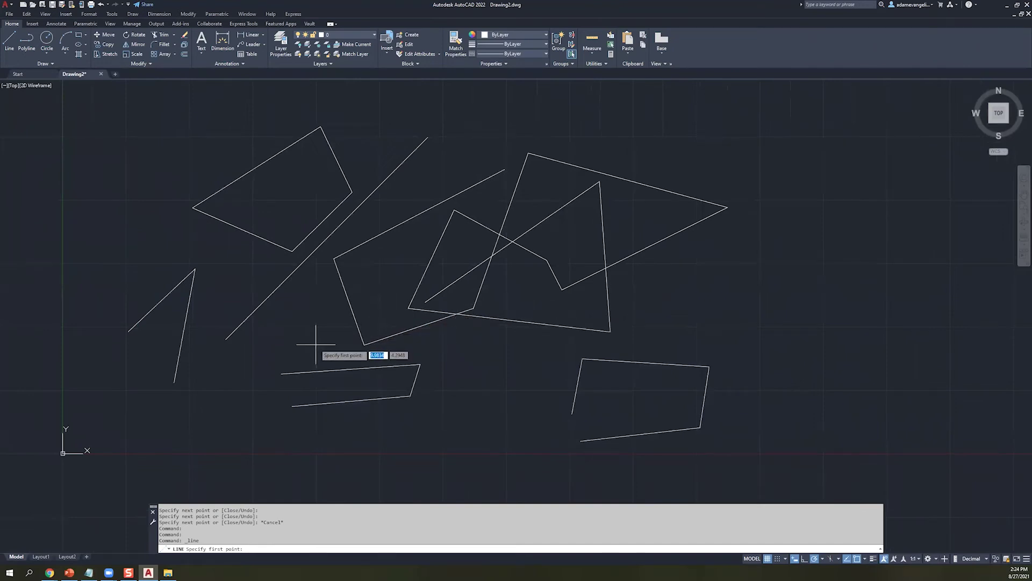
click(214, 383)
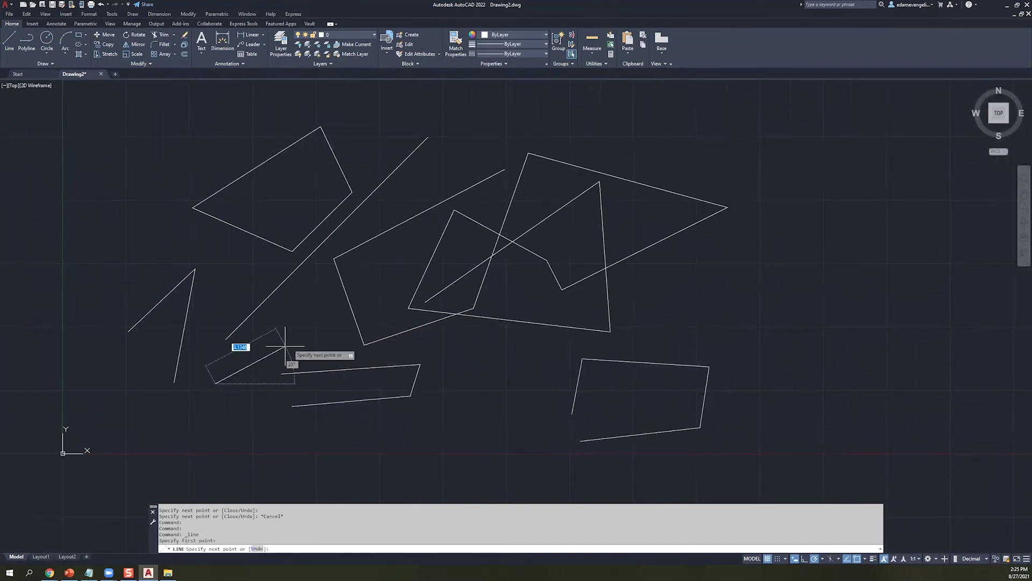
click(359, 289)
scroll(341, 334, down, 3)
scroll(346, 341, up, 6)
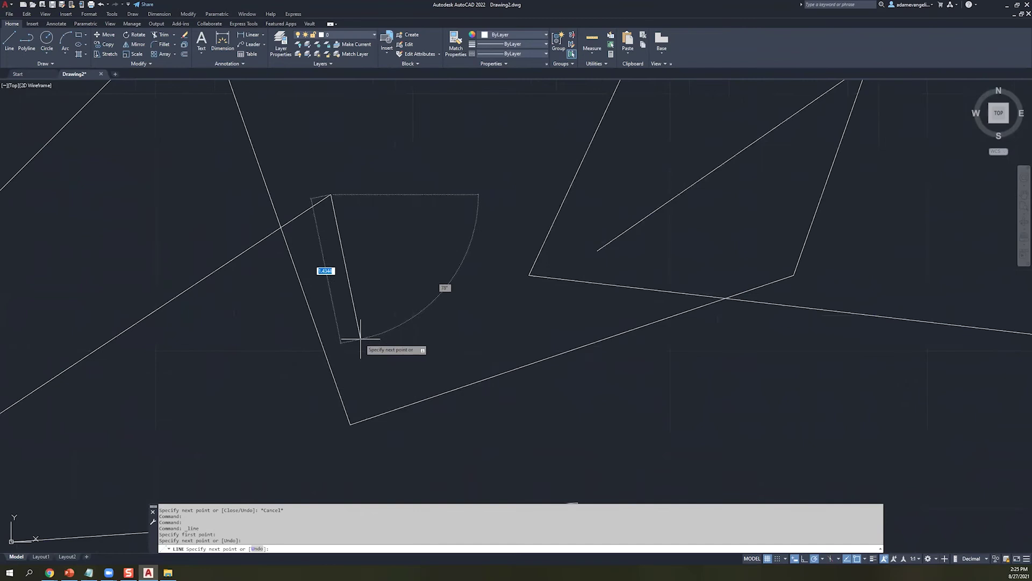
scroll(357, 376, down, 4)
scroll(373, 314, up, 2)
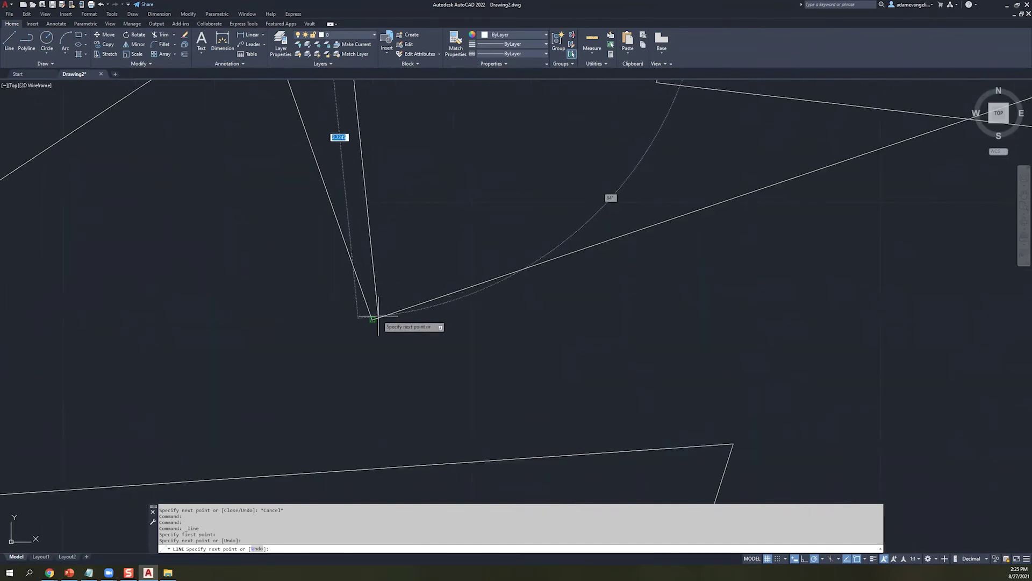
click(372, 319)
click(559, 328)
click(576, 99)
- Examine the endpoint and intersection object snaps around the next line point at different zoom levels
scroll(506, 229, up, 4)
scroll(502, 221, down, 6)
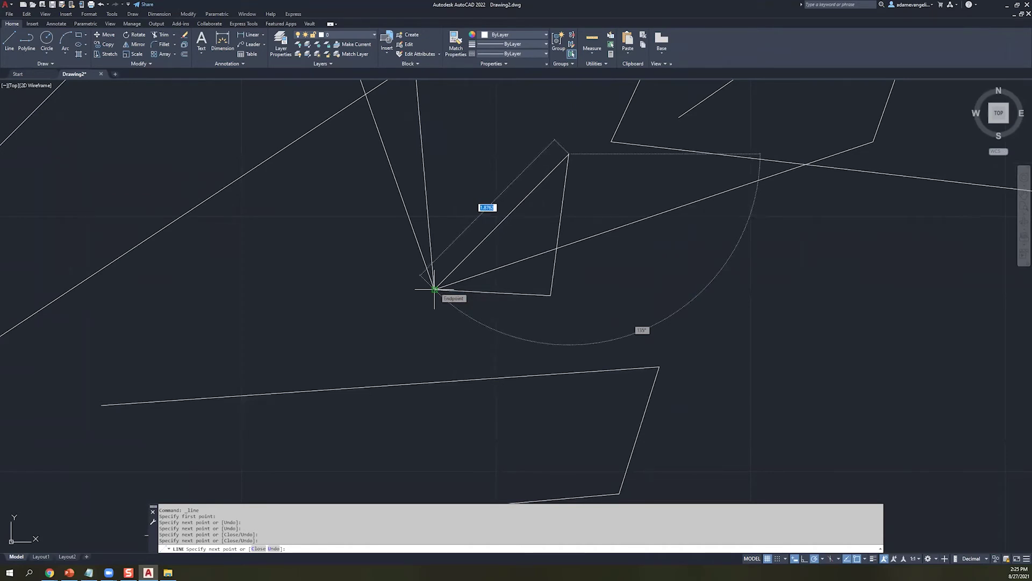
scroll(371, 215, down, 2)
scroll(361, 152, up, 3)
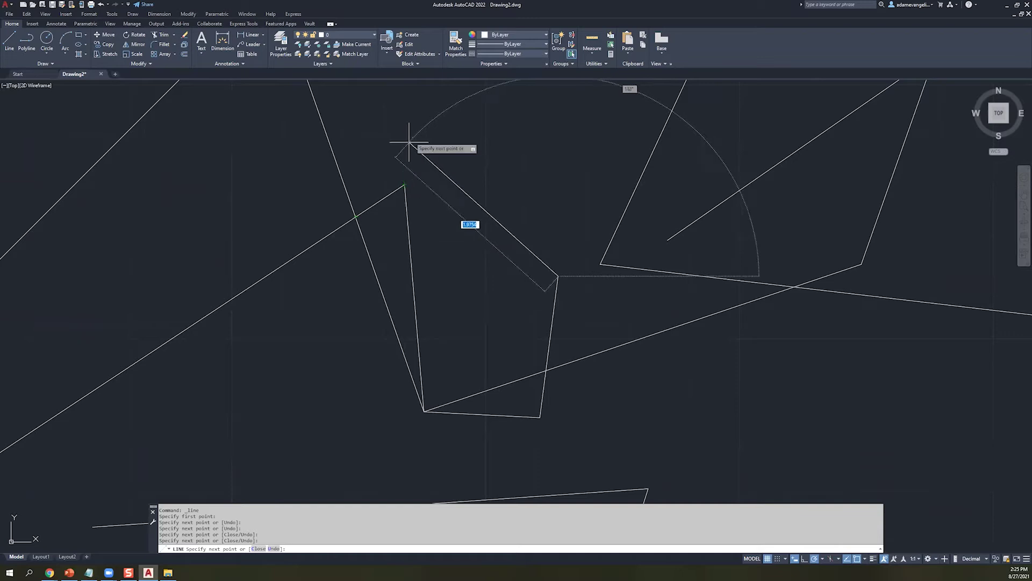
scroll(503, 288, down, 7)
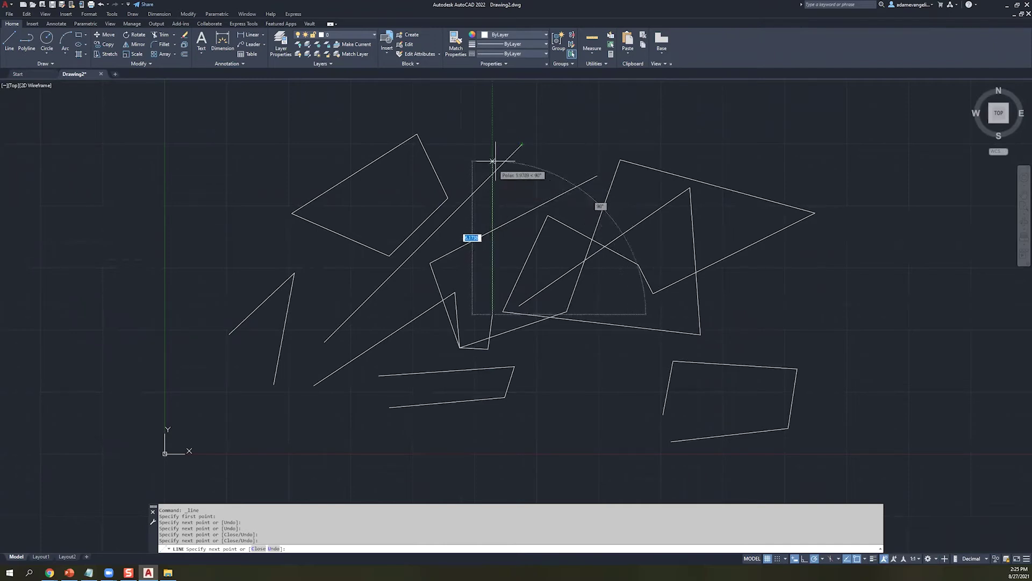
scroll(430, 263, up, 5)
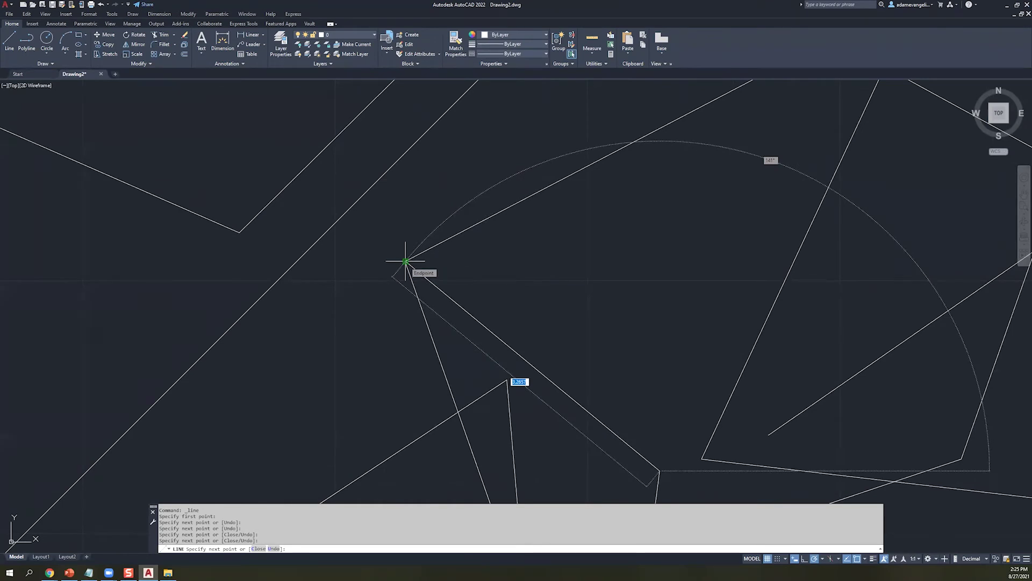
scroll(471, 253, down, 8)
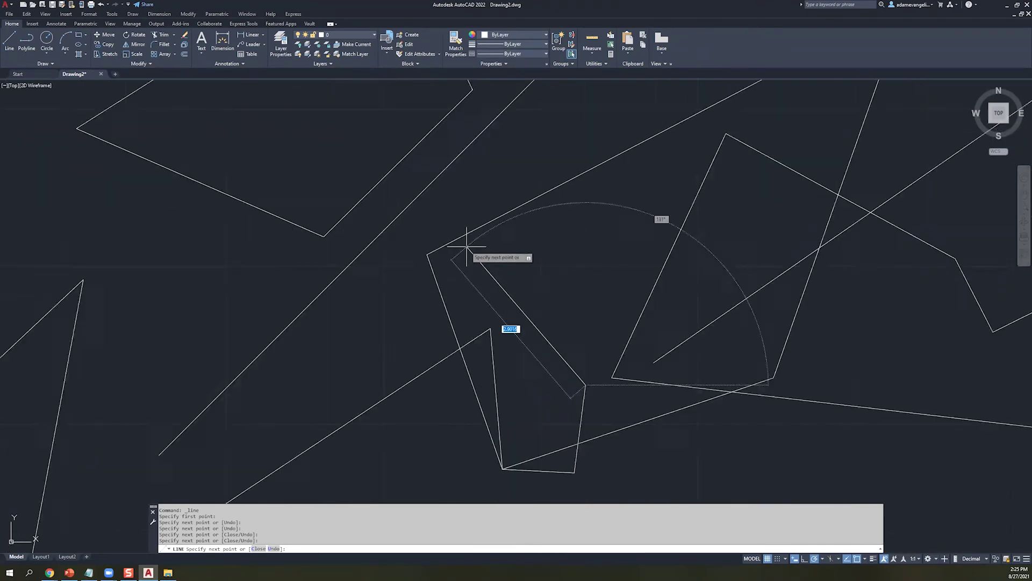
scroll(465, 306, up, 8)
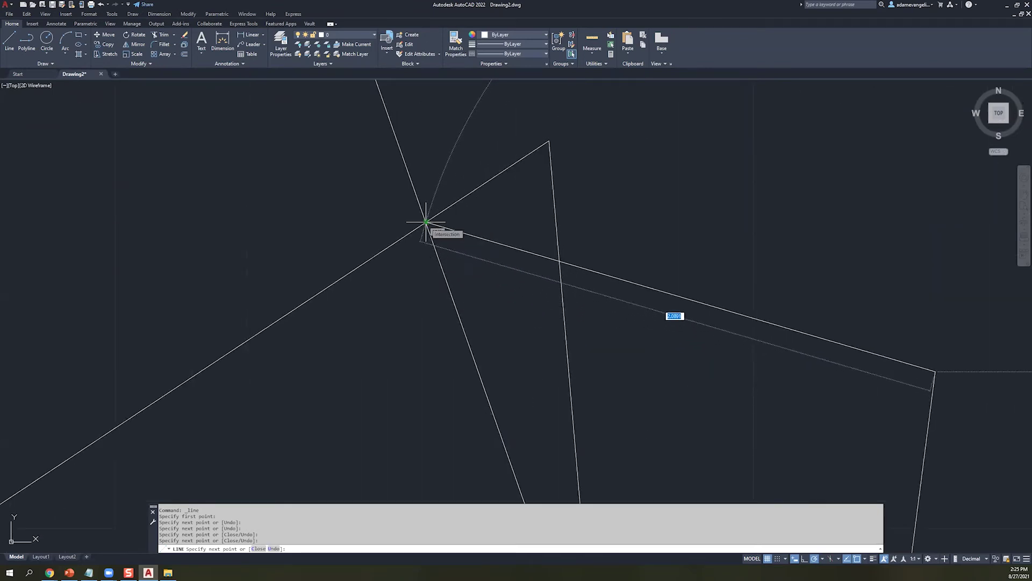
- Continue the line to its upper corner endpoint, out to a free point above, and back to its previous endpoint
click(551, 142)
scroll(645, 293, down, 4)
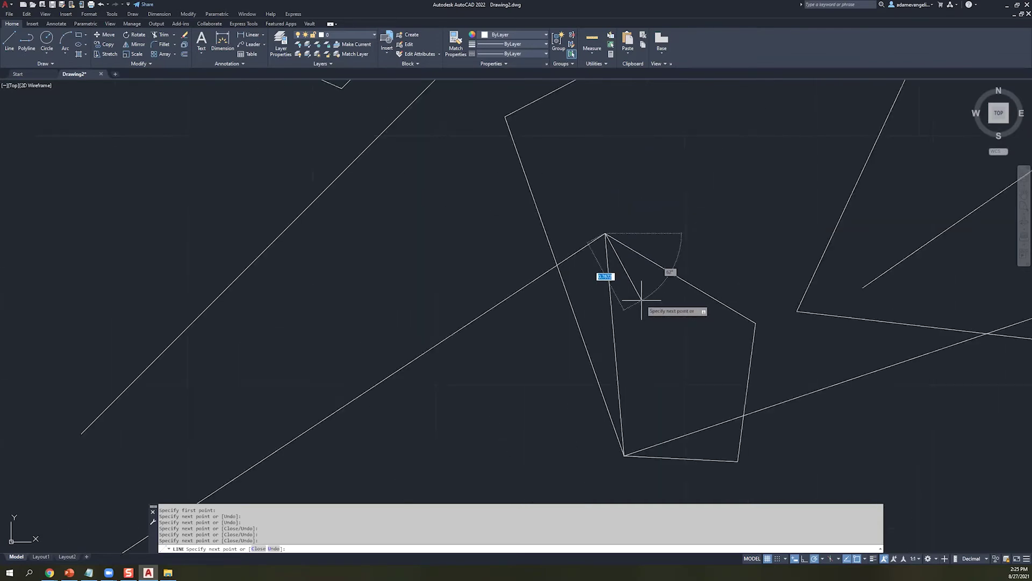
click(739, 135)
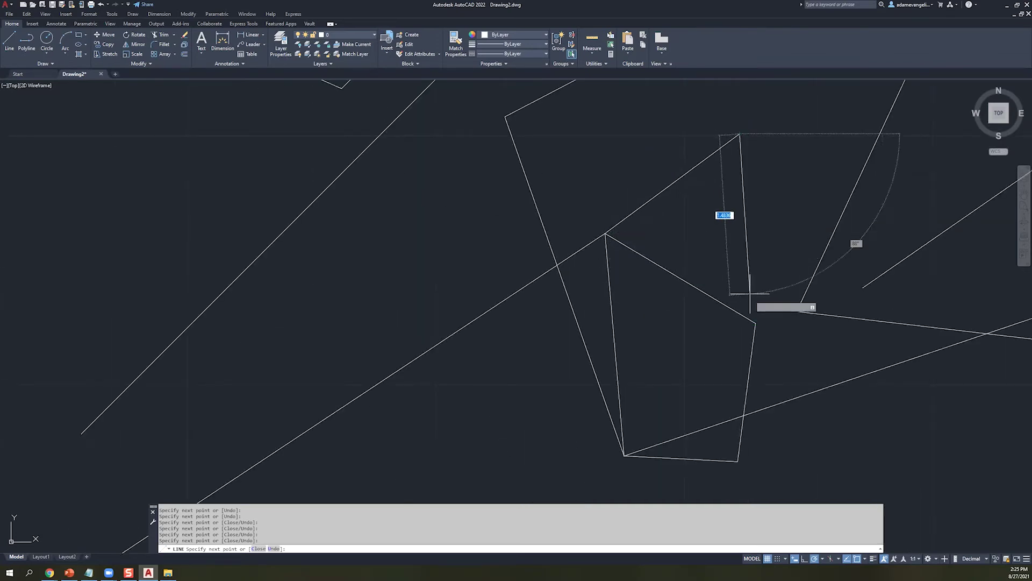
click(756, 324)
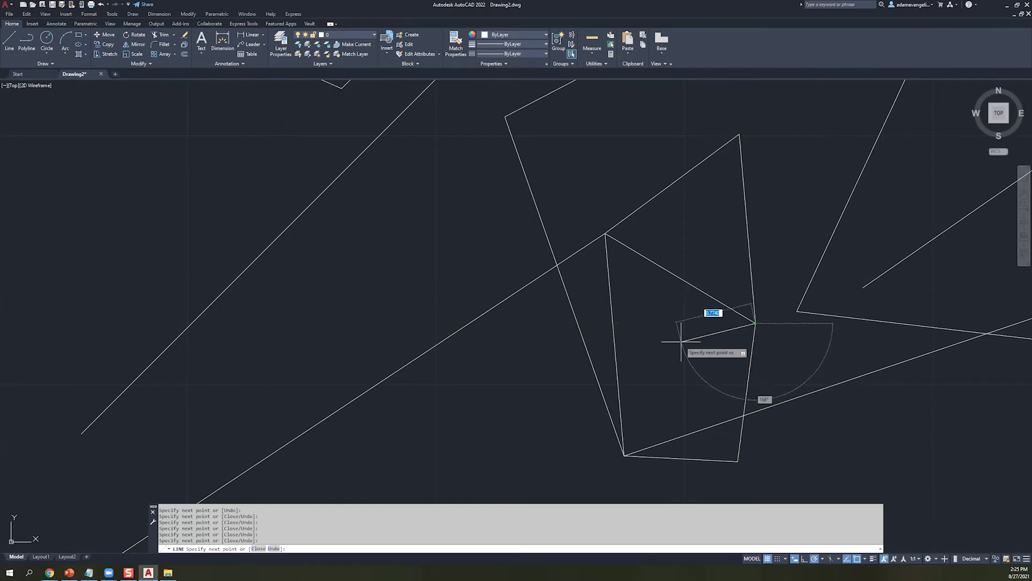
key(Escape)
- Start a new line in the empty area to the right of the existing shapes
scroll(534, 300, up, 3)
scroll(891, 254, down, 6)
mouse_move(891, 254)
middle_down()
mouse_move(569, 215)
mouse_move(415, 178)
middle_up()
click(9, 40)
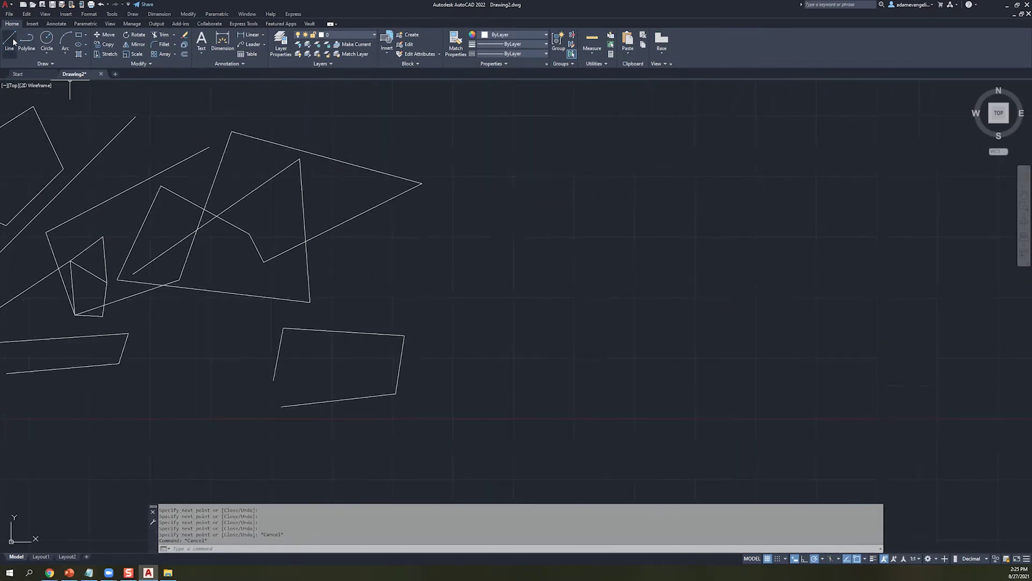
- Draw a large four-sided outline with the Line tool beside the existing shapes, finishing it with the Close option
click(507, 242)
click(798, 172)
click(891, 331)
click(542, 337)
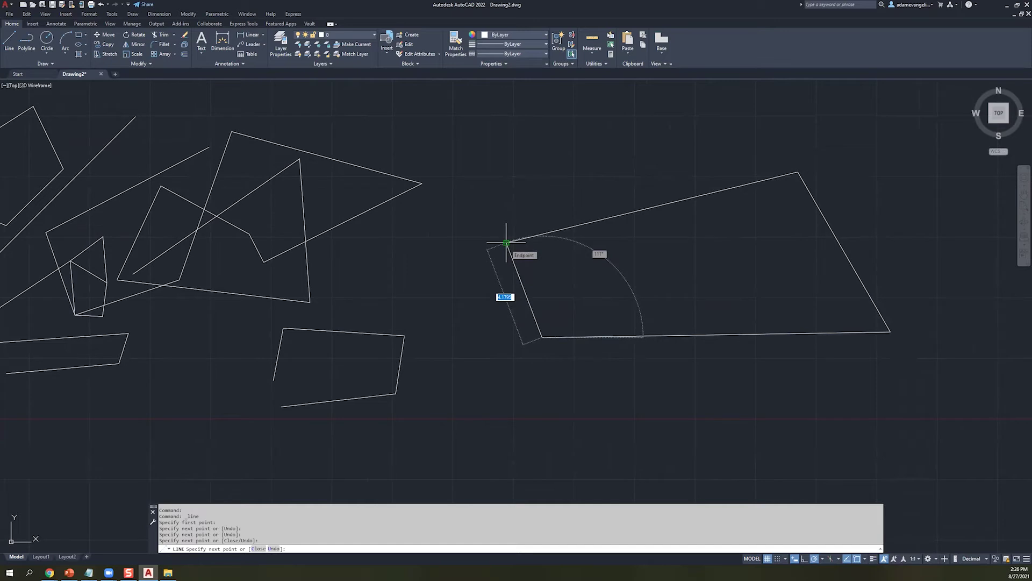
right_click(695, 267)
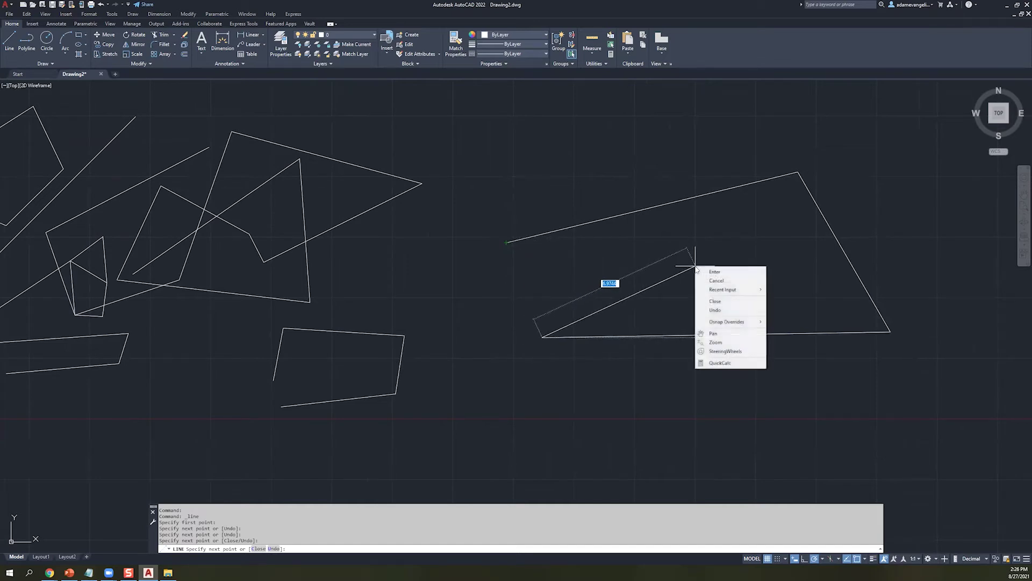
click(715, 301)
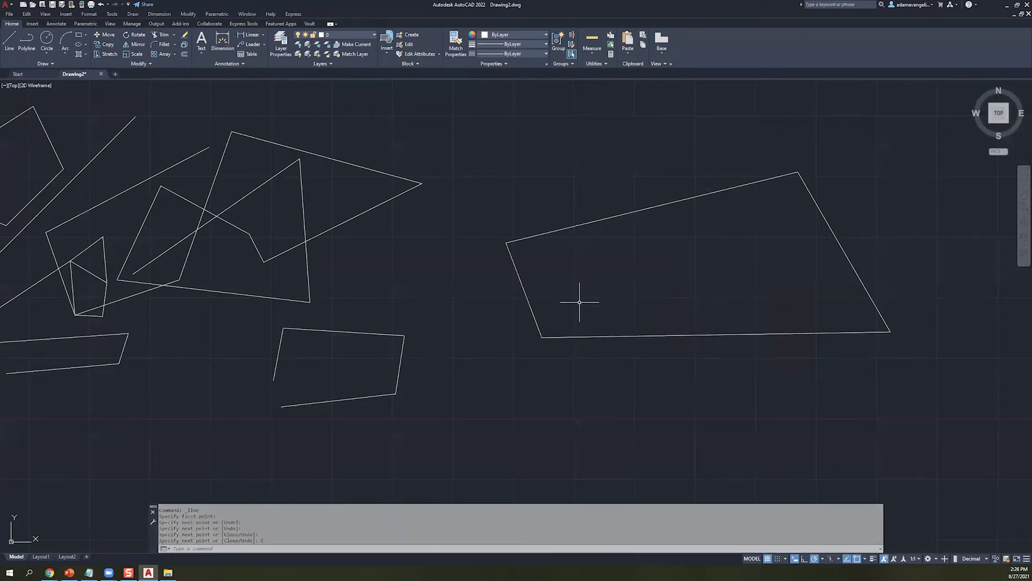
scroll(502, 252, down, 2)
scroll(502, 247, up, 4)
click(502, 229)
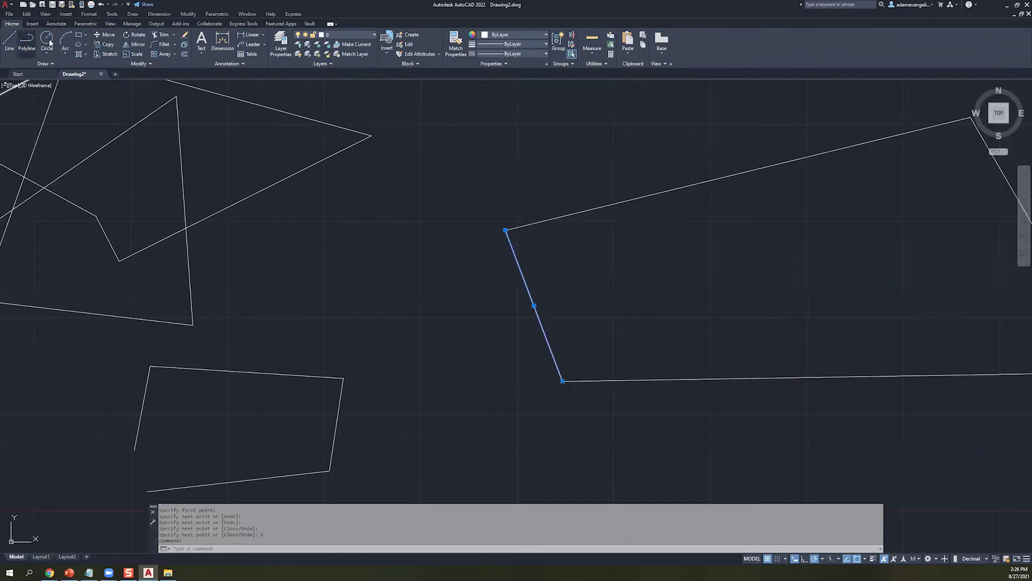
- Draw a smaller four-sided line outline inside the large one and finish it with the Close option
click(10, 40)
click(616, 292)
click(834, 227)
click(847, 315)
click(652, 342)
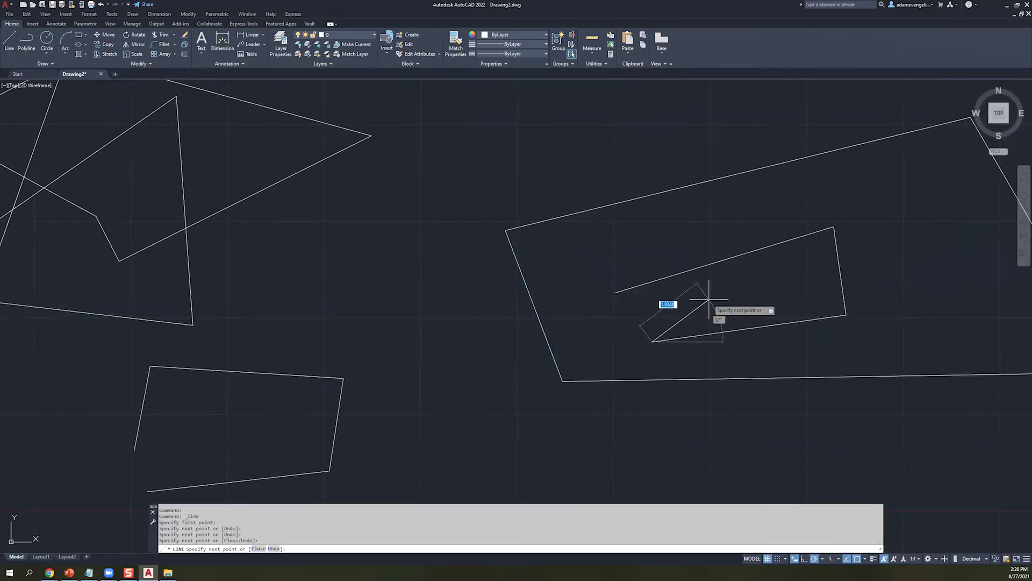
key(Down)
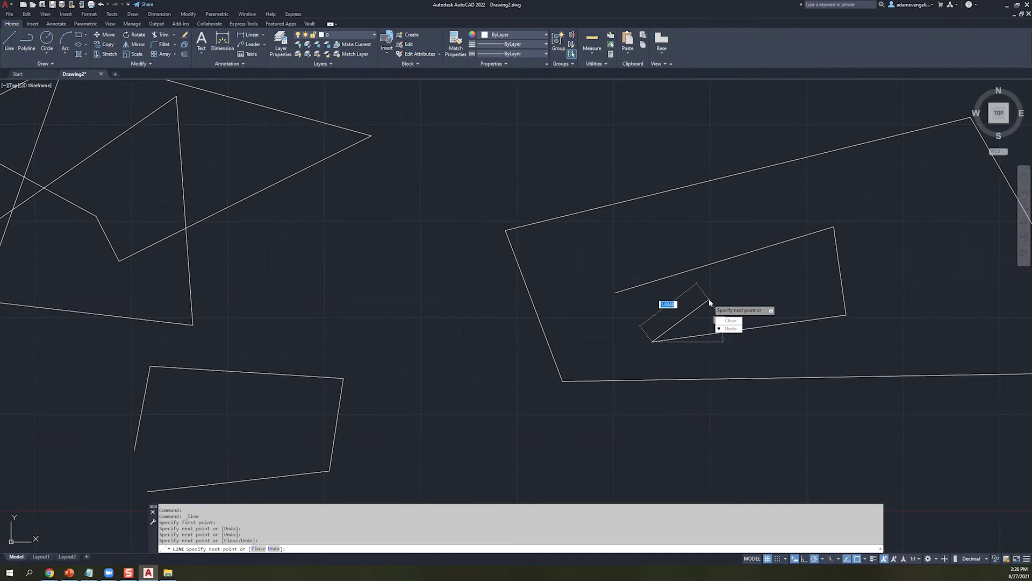
text(c)
key(Return)
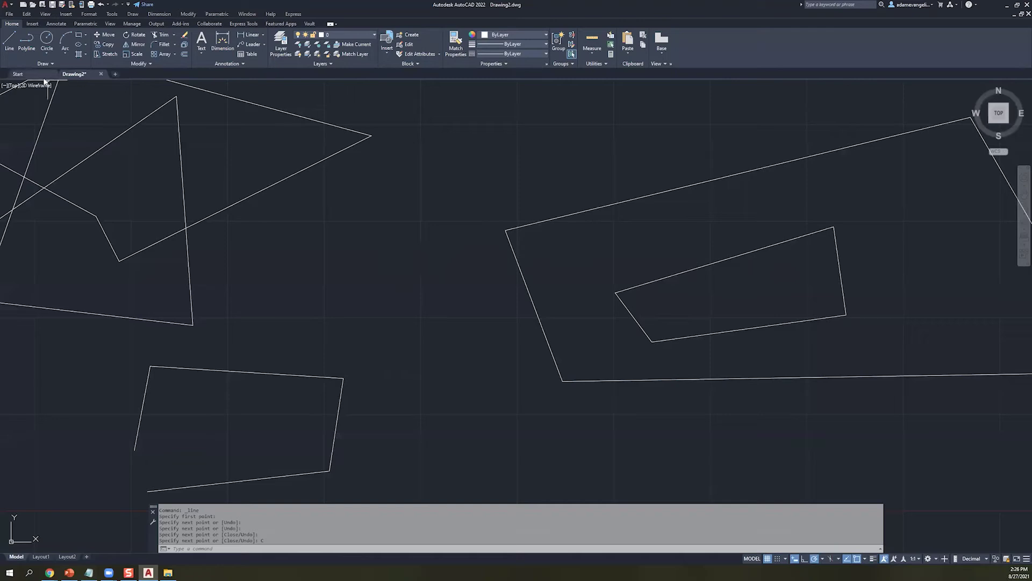
scroll(599, 334, down, 6)
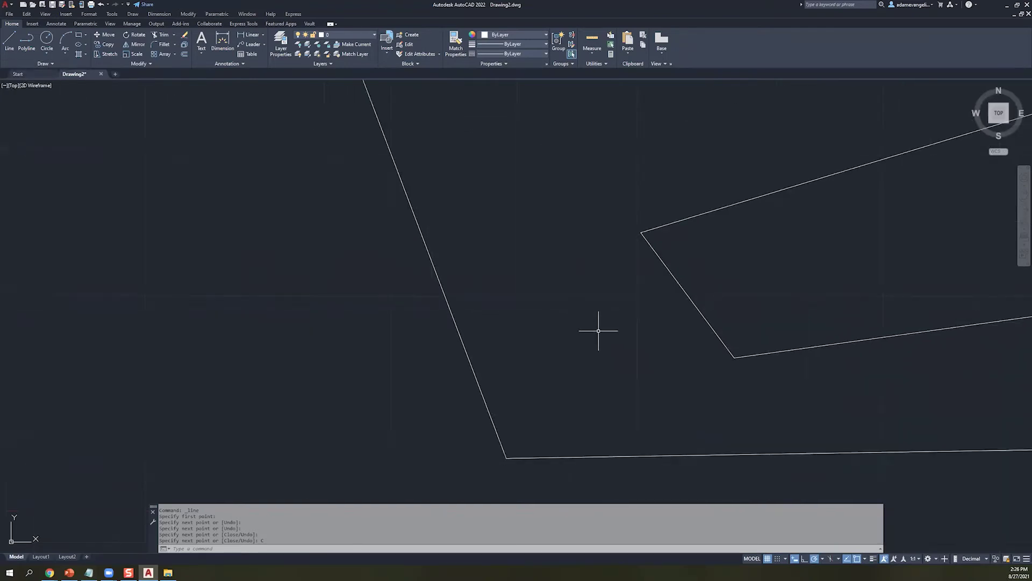
middle_drag(385, 341, 520, 339)
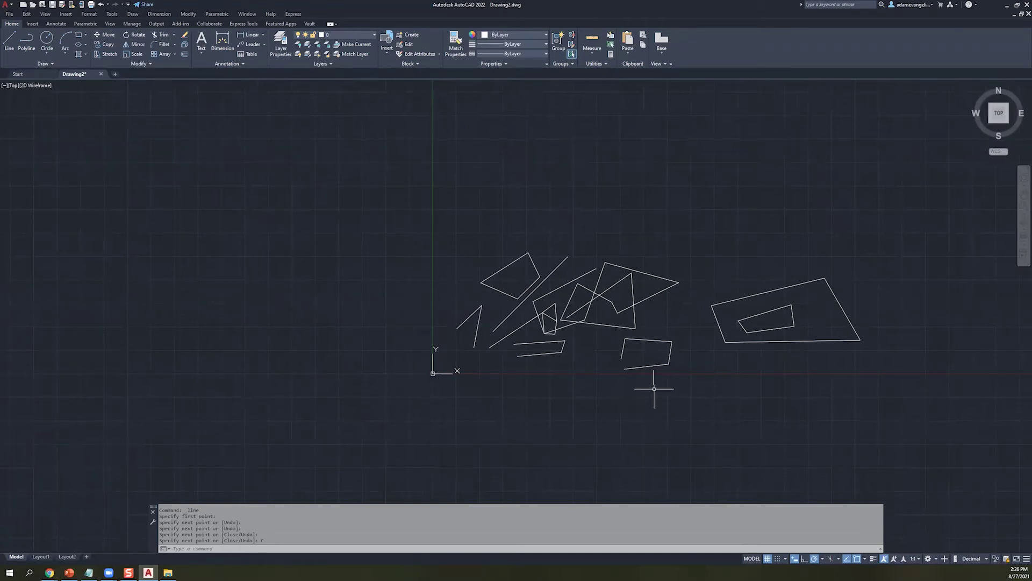
scroll(757, 371, down, 2)
scroll(734, 361, up, 4)
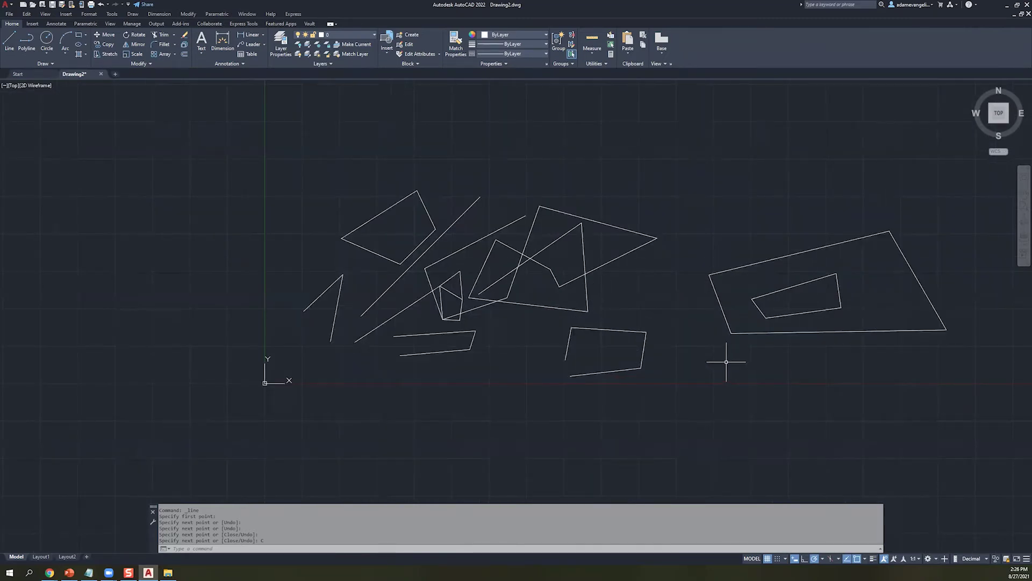
mouse_move(695, 350)
mouse_down()
mouse_move(883, 503)
mouse_move(816, 420)
mouse_up()
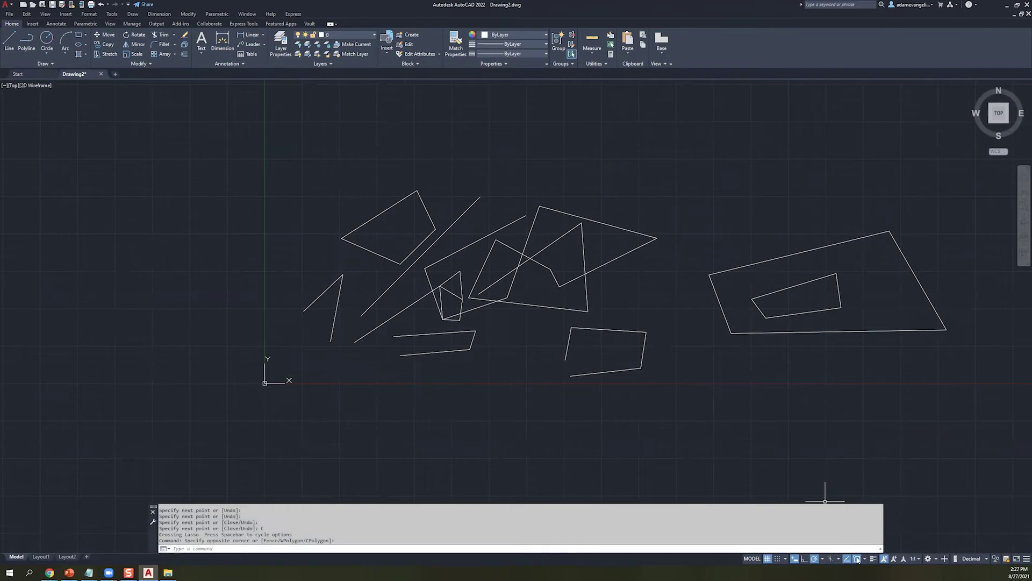
click(751, 441)
click(713, 399)
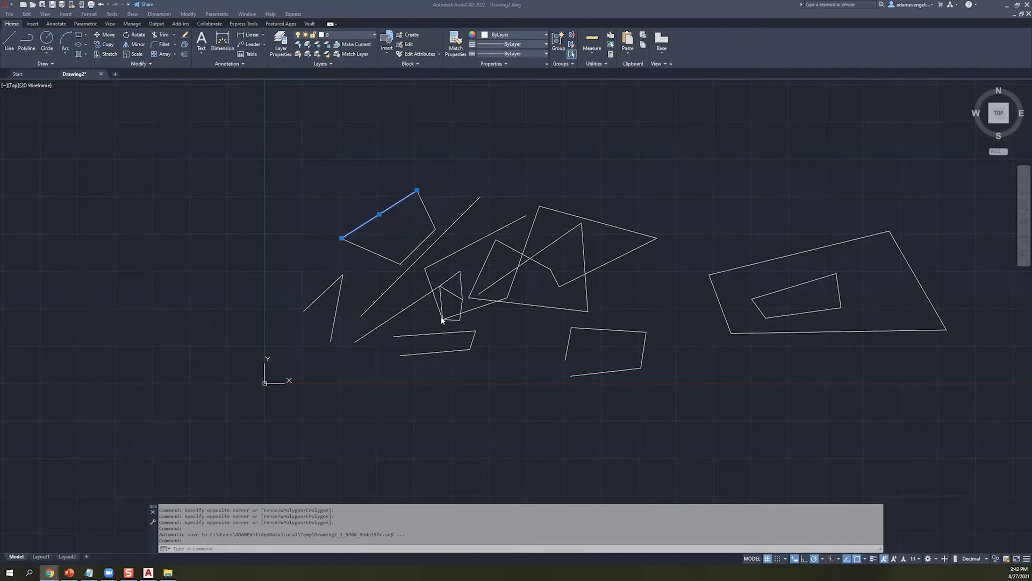
scroll(262, 347, up, 2)
scroll(769, 329, down, 4)
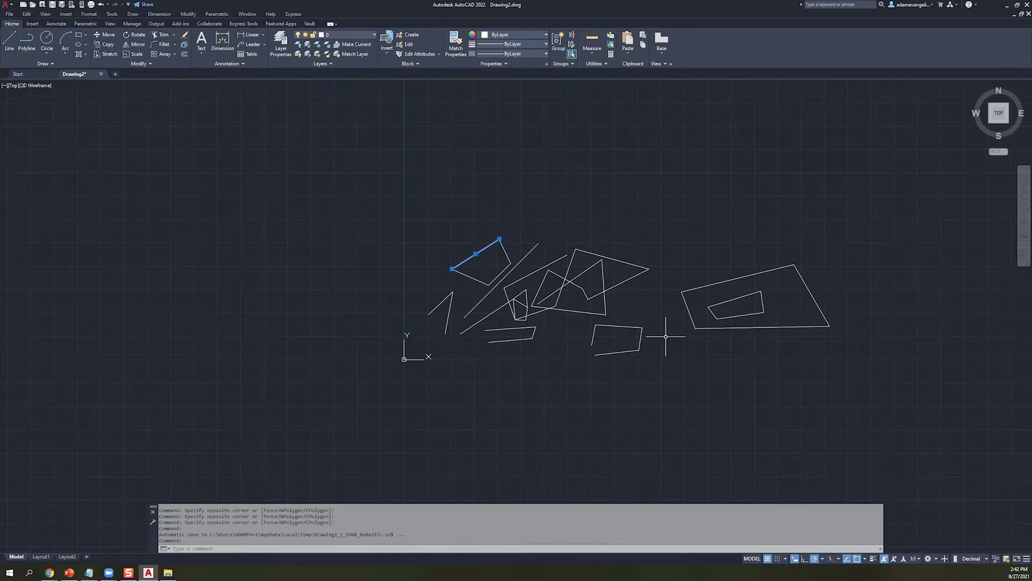
click(682, 211)
click(615, 190)
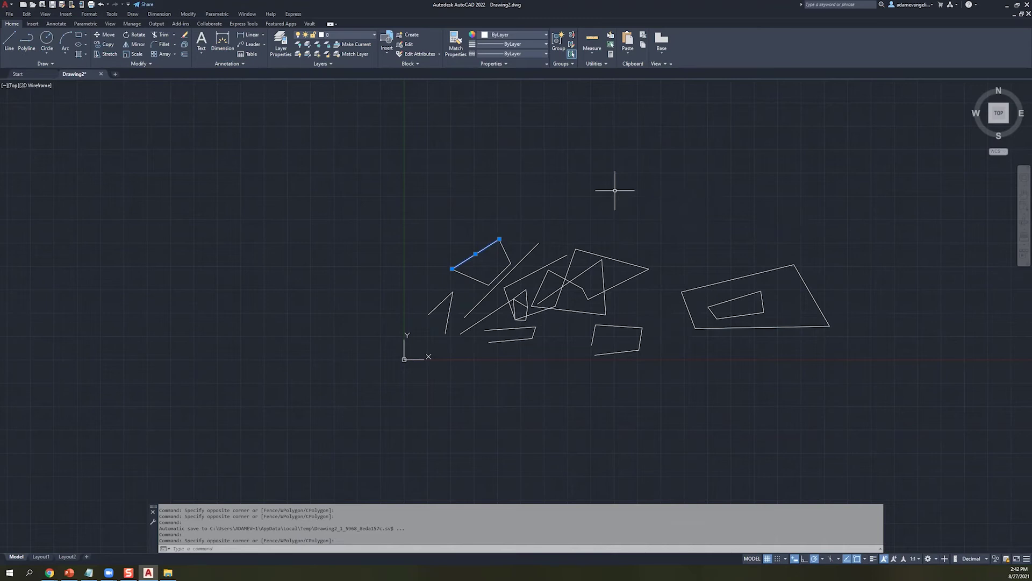
key(Escape)
key(Escape)
- Erase all the lines in the drawing
scroll(618, 226, down, 3)
scroll(594, 259, up, 3)
scroll(594, 259, up, 1)
scroll(510, 199, up, 2)
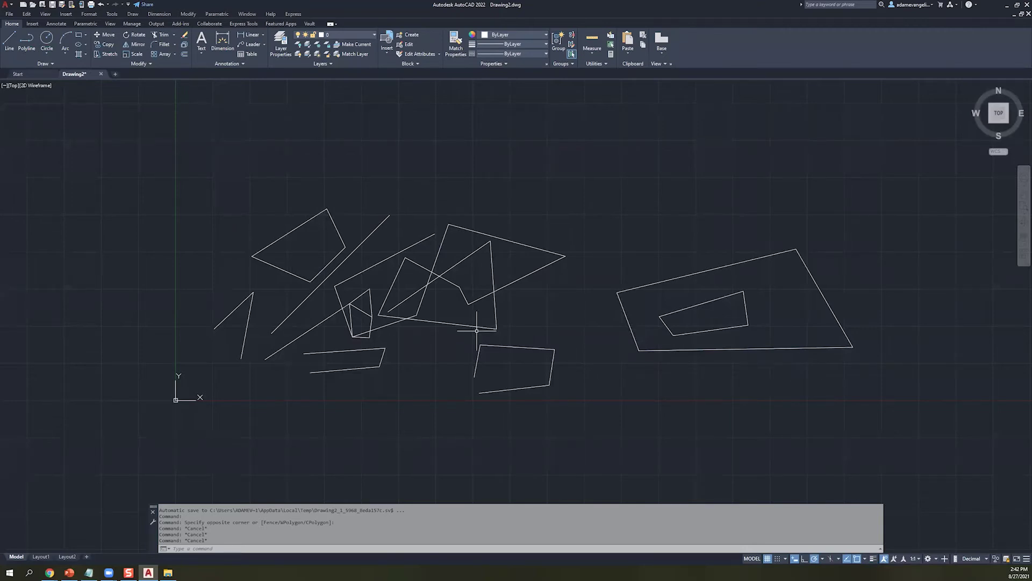
scroll(328, 273, up, 4)
scroll(326, 273, down, 5)
click(721, 350)
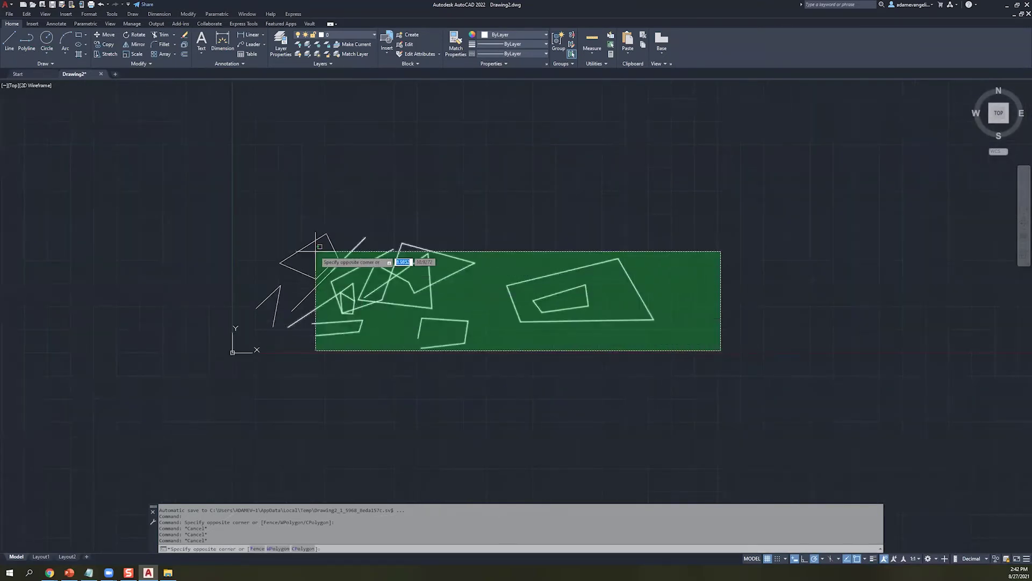
click(264, 222)
key(Delete)
scroll(326, 254, down, 1)
middle_drag(325, 276, 272, 310)
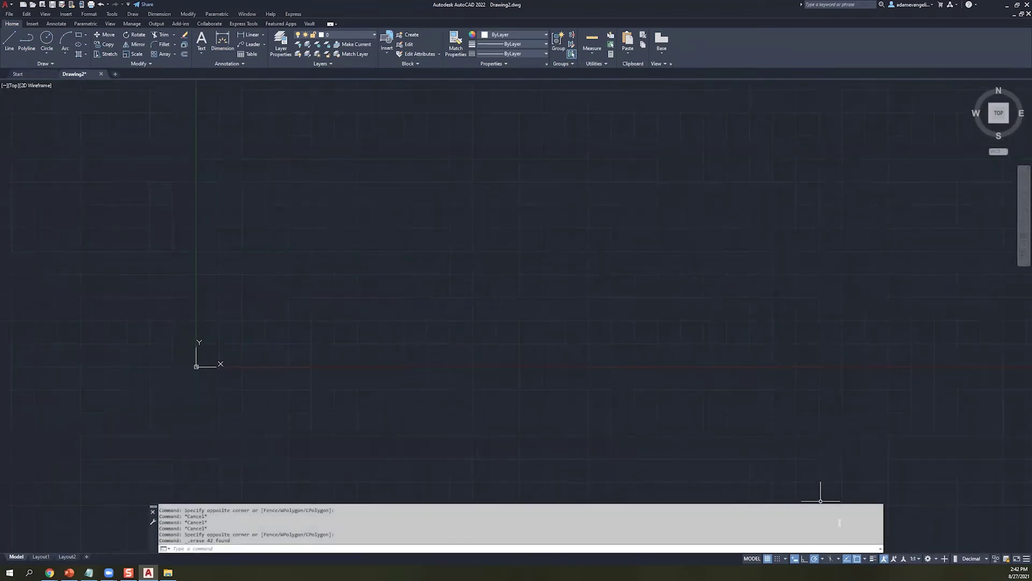
double_click(363, 250)
- Draw a four-sided line outline above the X axis near the origin, snapping the last point to the starting endpoint
click(9, 40)
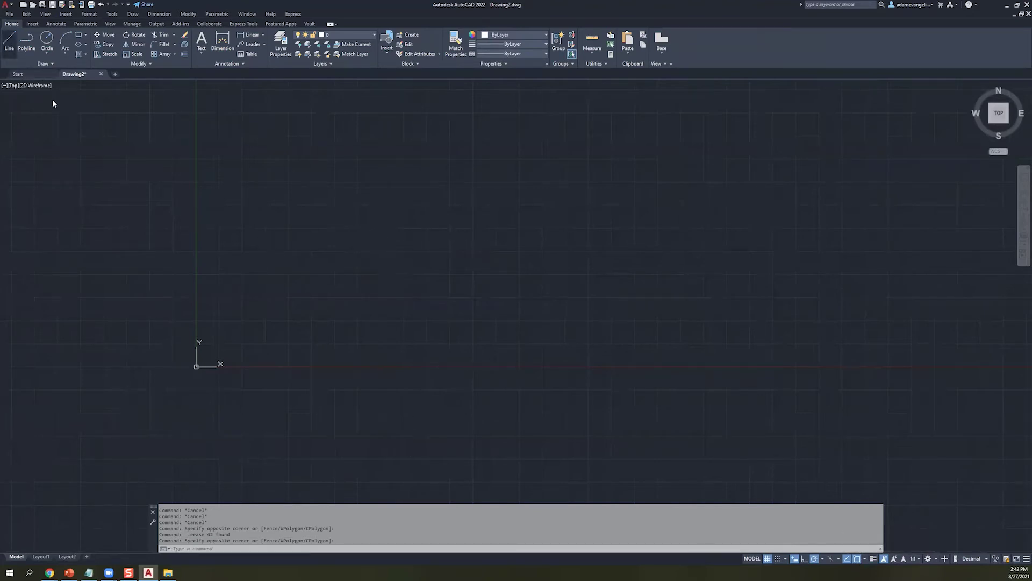
click(283, 295)
click(468, 199)
click(463, 332)
click(260, 343)
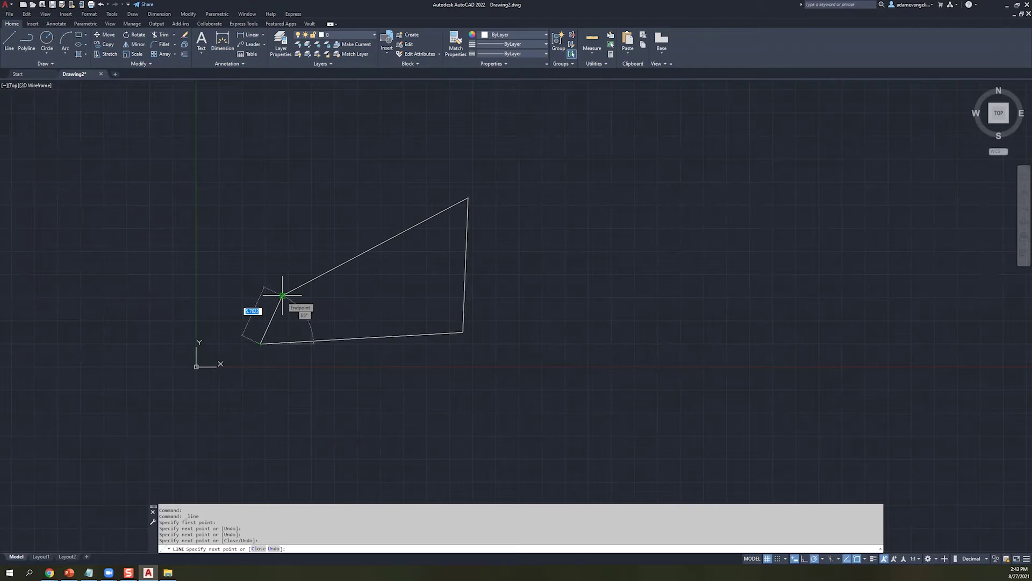
click(282, 295)
key(Escape)
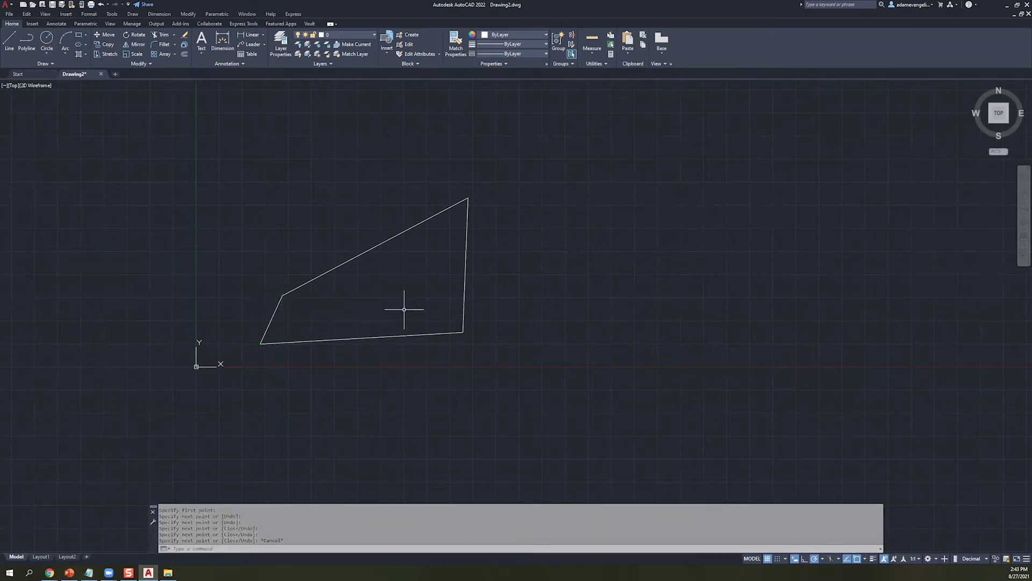
- Turn off object snap
click(607, 315)
click(536, 262)
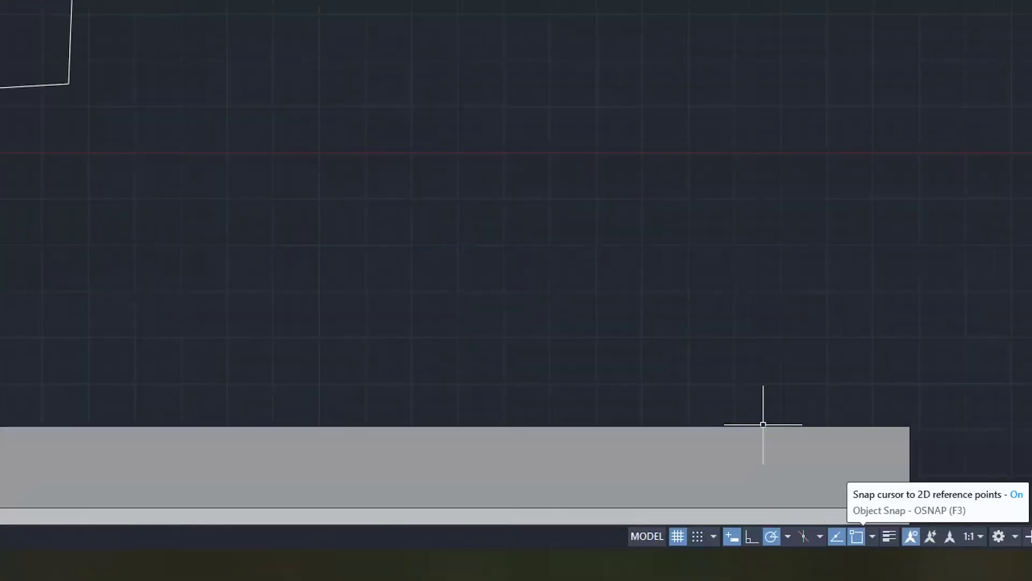
key(F3)
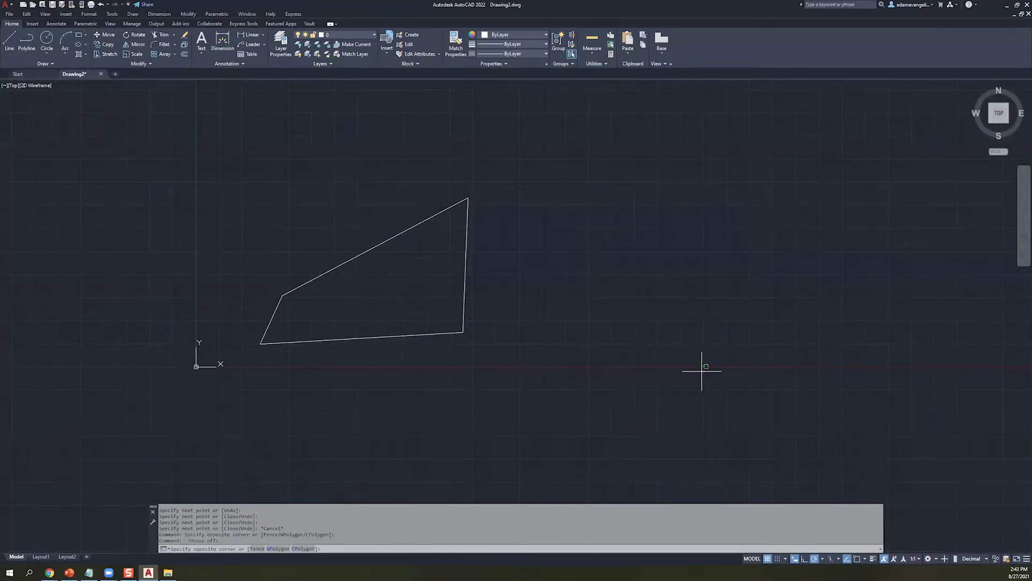
- Draw a second four-sided line outline to the right of the first, bottom side about 19.5 units long, placing its closing point by eye
click(9, 41)
click(526, 348)
click(545, 269)
click(743, 213)
click(707, 356)
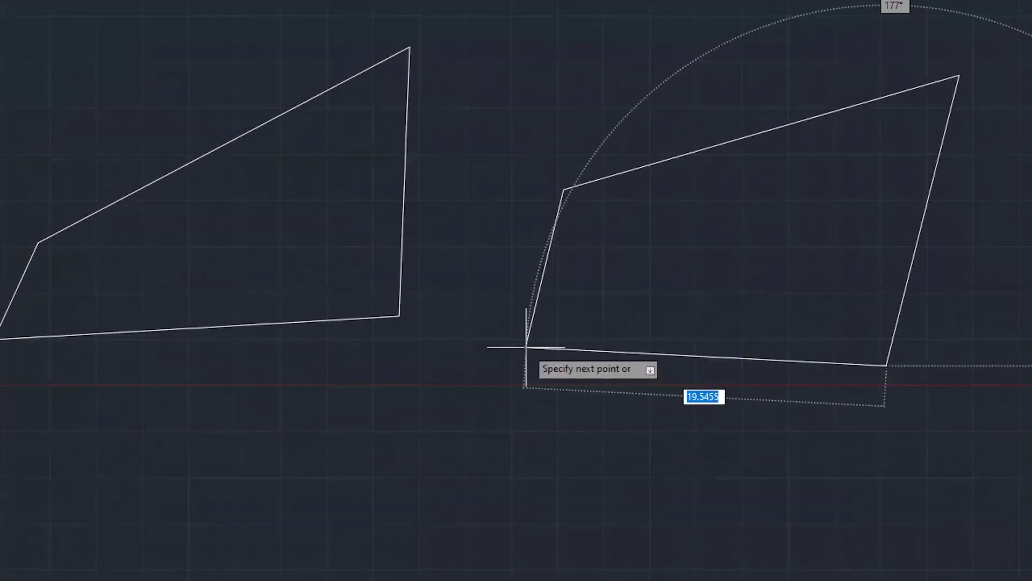
mouse_move(476, 290)
mouse_down()
mouse_move(565, 242)
mouse_move(633, 244)
mouse_up()
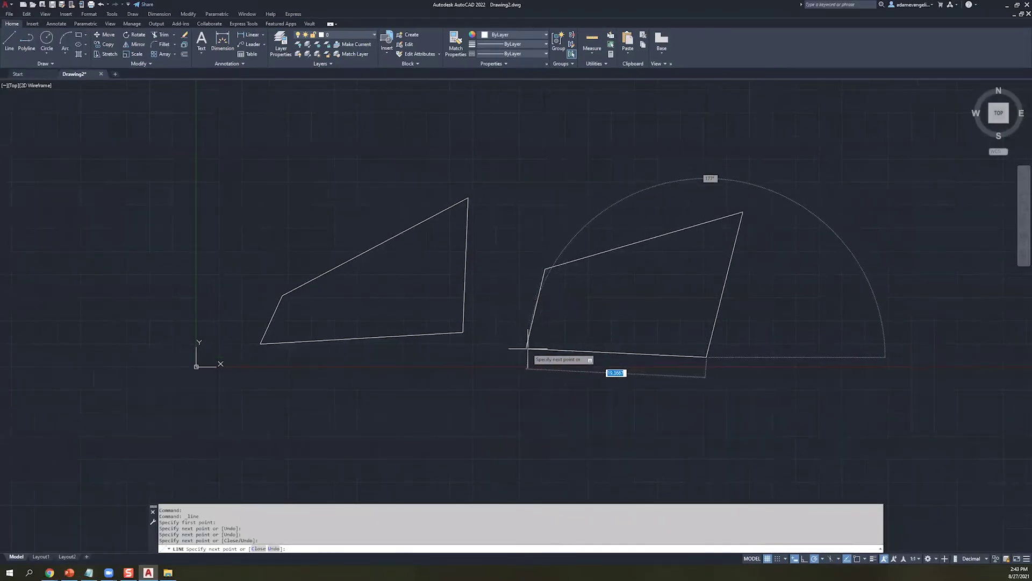
scroll(522, 348, up, 4)
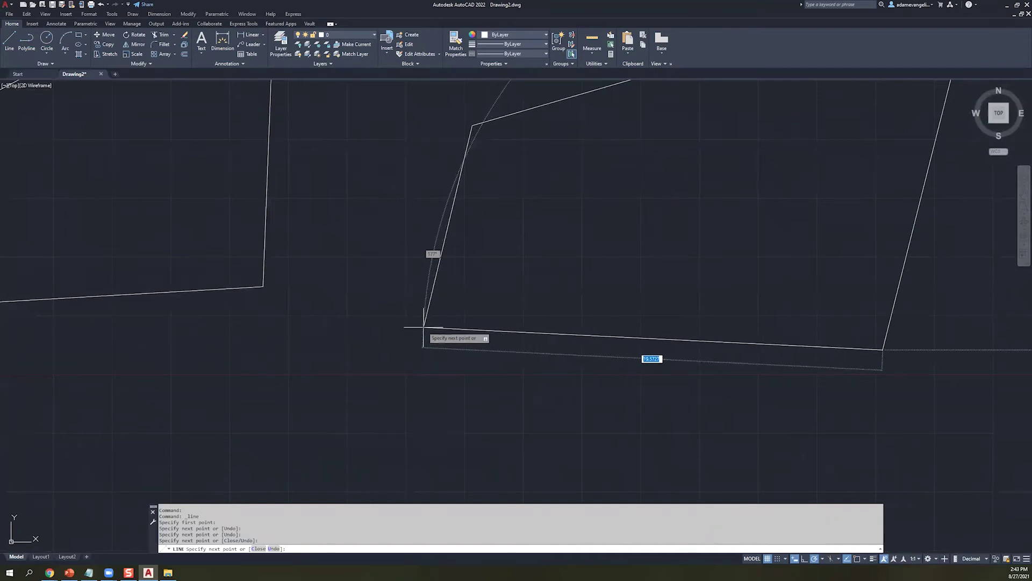
click(424, 326)
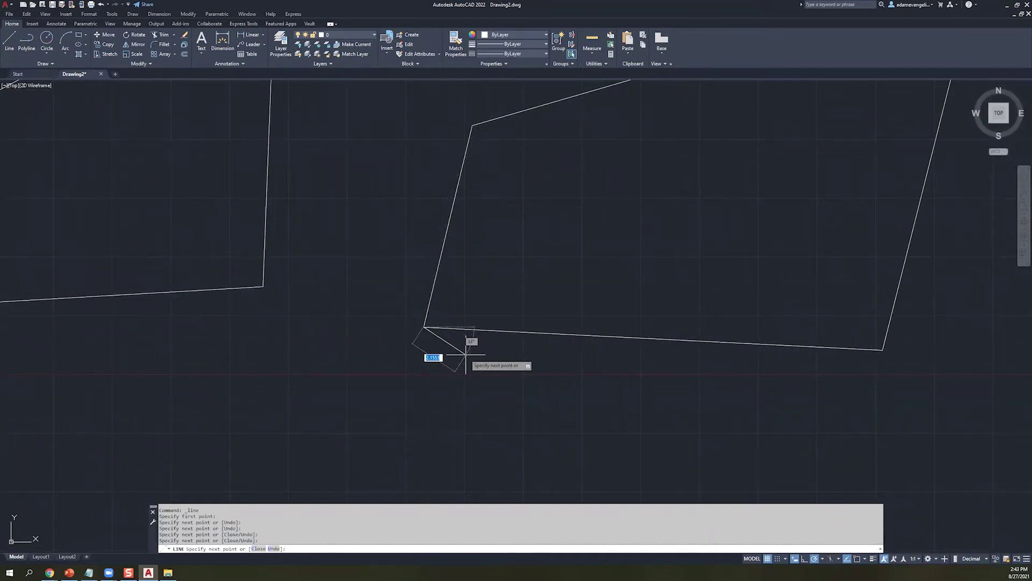
key(Escape)
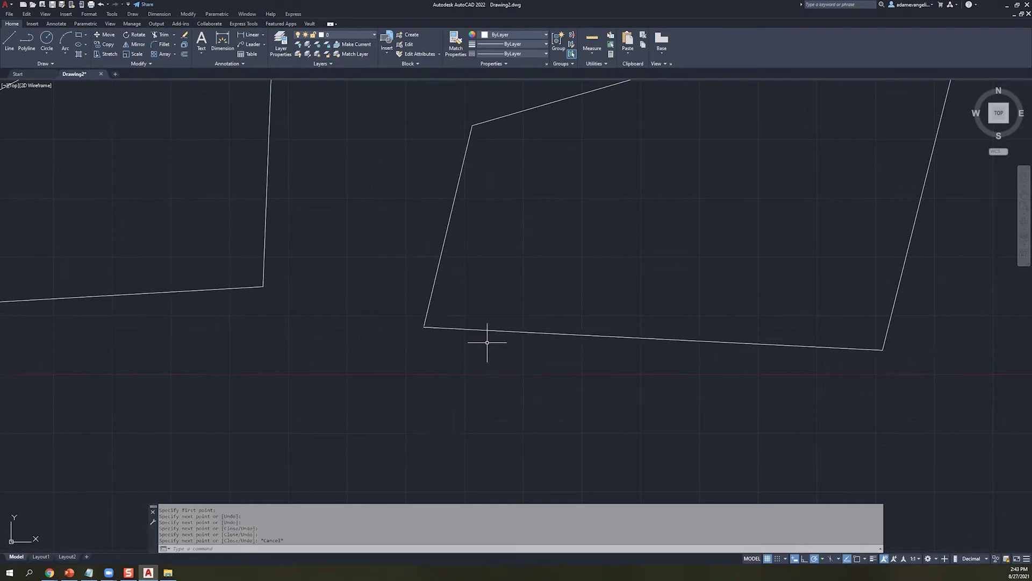
- Examine both outlines up close to compare how their lines meet at the corners
scroll(469, 336, down, 4)
scroll(495, 333, up, 5)
middle_drag(249, 292, 624, 279)
scroll(398, 290, up, 2)
scroll(538, 329, down, 8)
middle_drag(667, 333, 460, 303)
scroll(520, 320, up, 5)
mouse_move(381, 293)
middle_down()
mouse_move(768, 323)
mouse_move(956, 353)
middle_up()
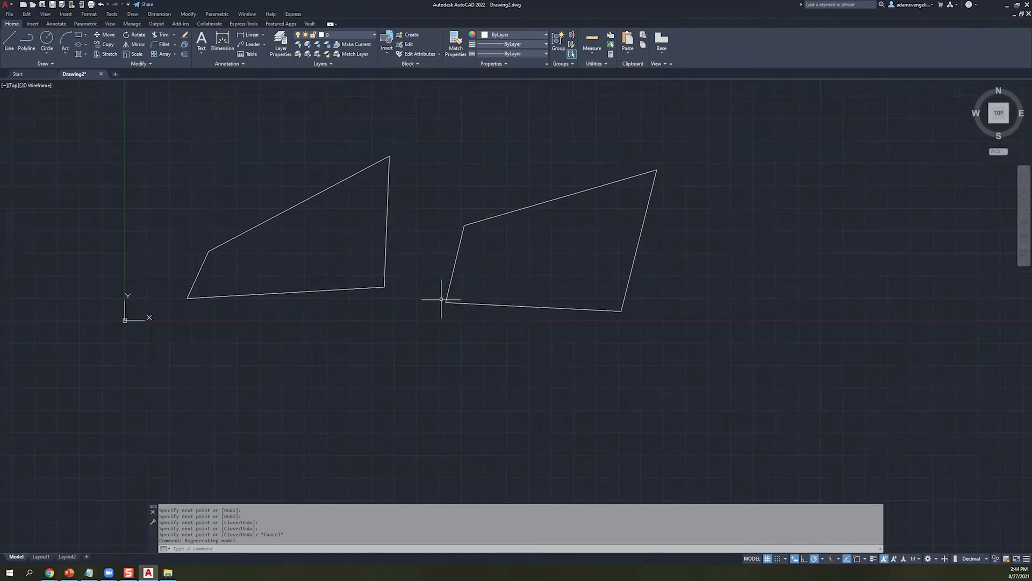
- Inspect the lower-left corner of the right-hand outline at high magnification and select its two lines to check whether they meet
scroll(449, 296, up, 5)
scroll(403, 350, up, 8)
drag(388, 373, 508, 422)
drag(605, 389, 380, 387)
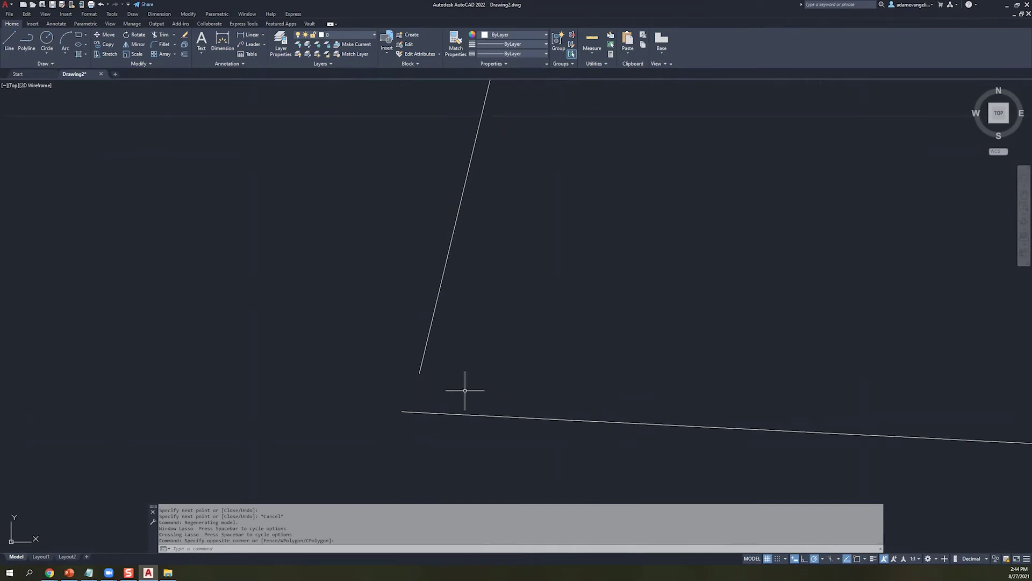
mouse_move(353, 340)
mouse_down()
mouse_move(486, 445)
mouse_move(336, 344)
mouse_move(503, 440)
mouse_up()
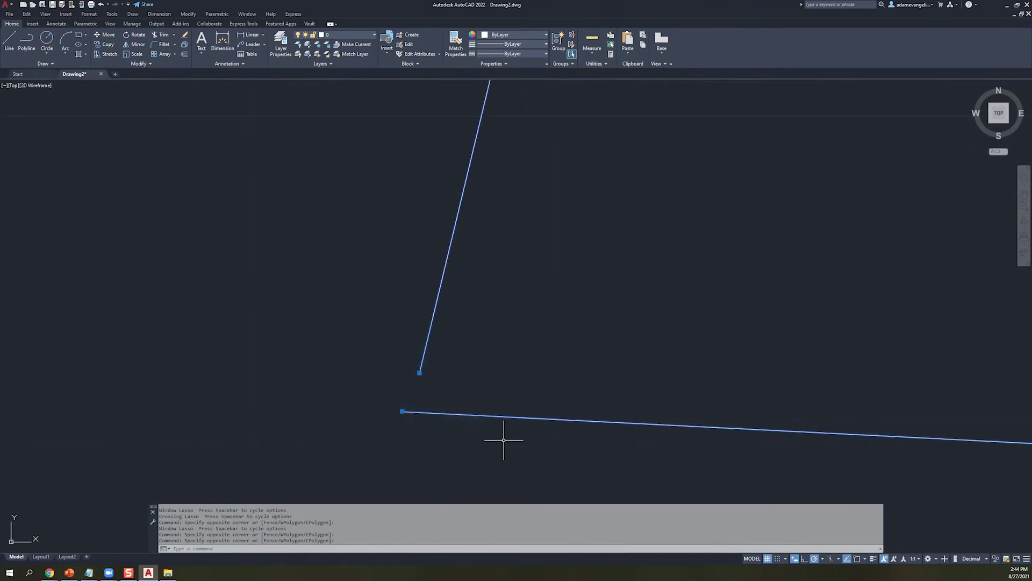
key(Escape)
key(Escape)
scroll(491, 439, down, 4)
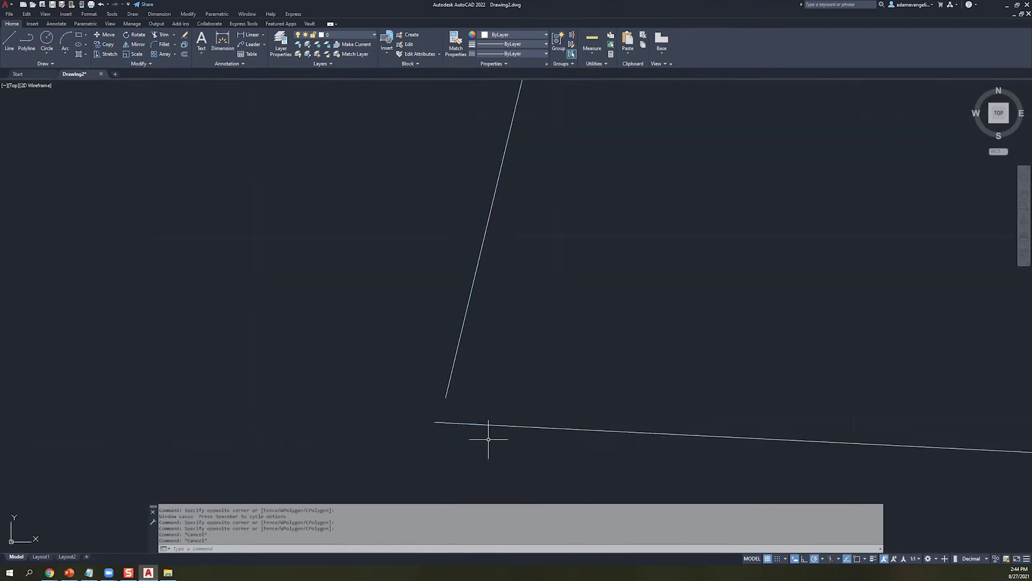
scroll(488, 440, down, 6)
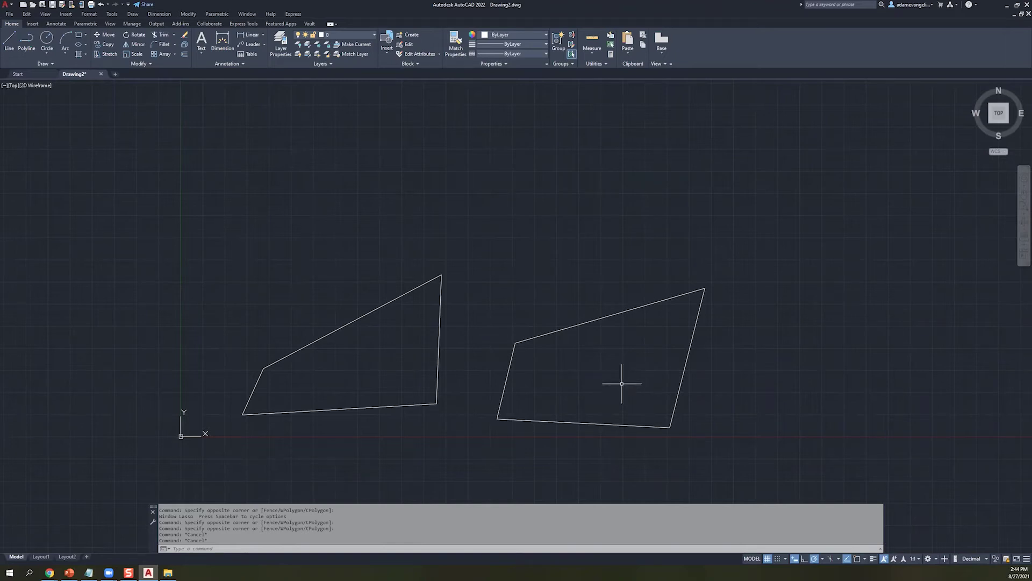
- Turn object snap back on and open its list of snap modes
click(377, 427)
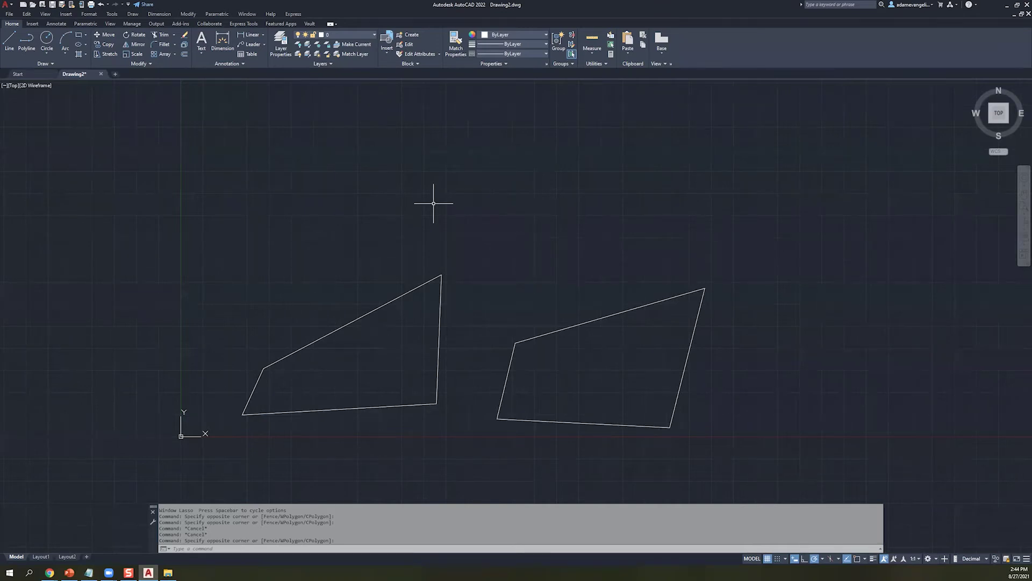
click(859, 559)
click(863, 559)
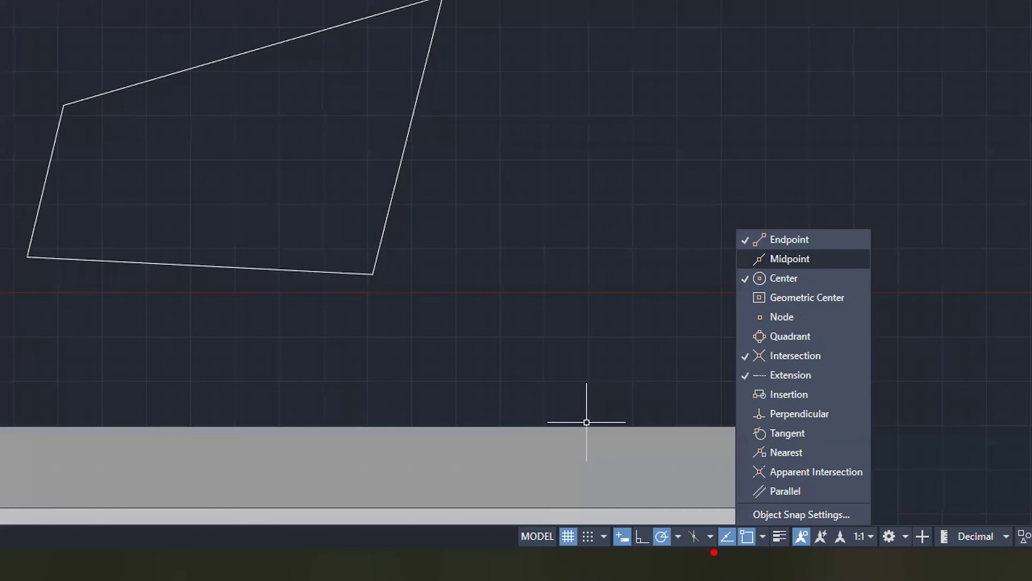
mouse_move(717, 231)
mouse_down()
mouse_move(709, 354)
mouse_move(719, 515)
mouse_up()
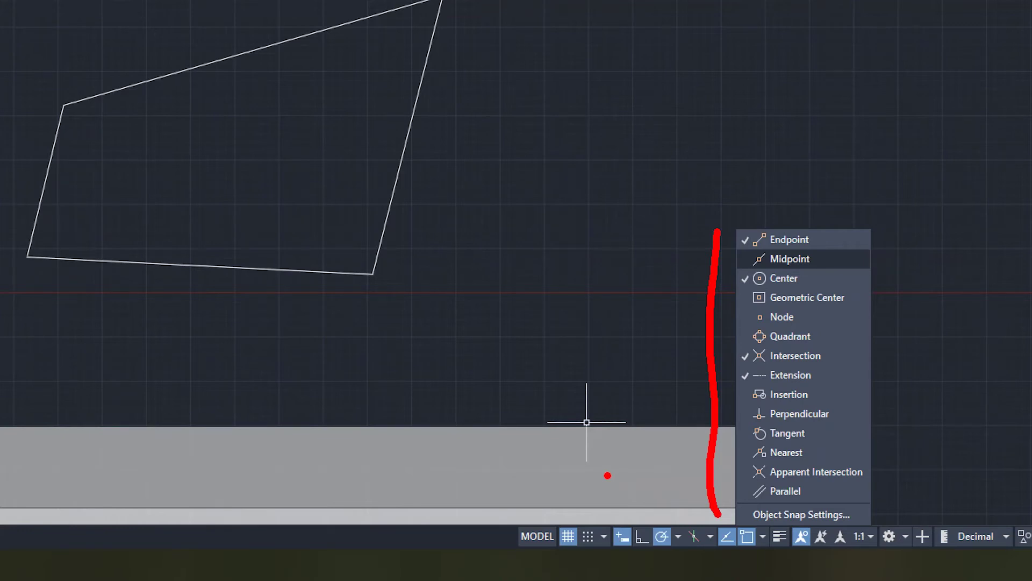
key(Escape)
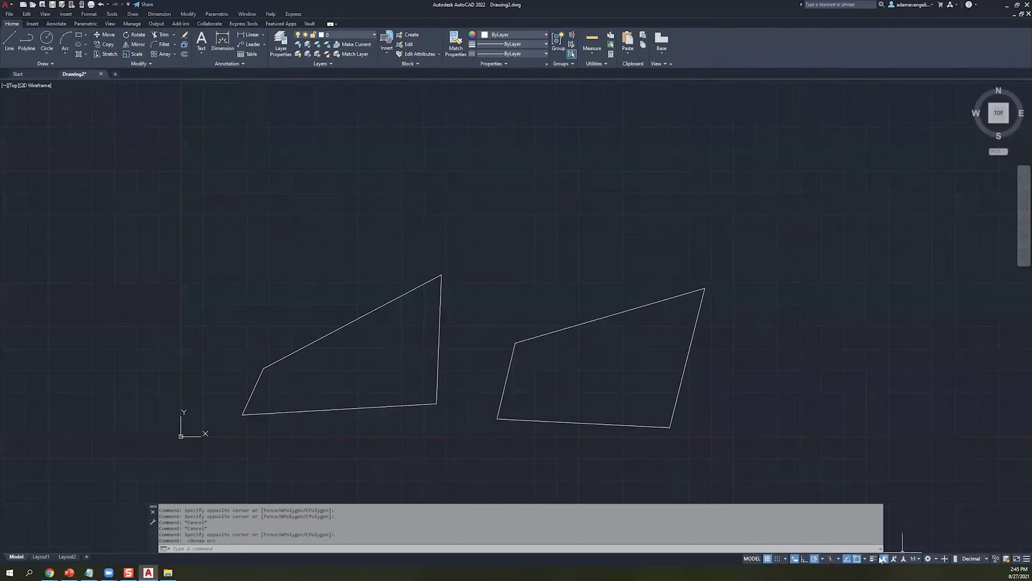
right_click(882, 560)
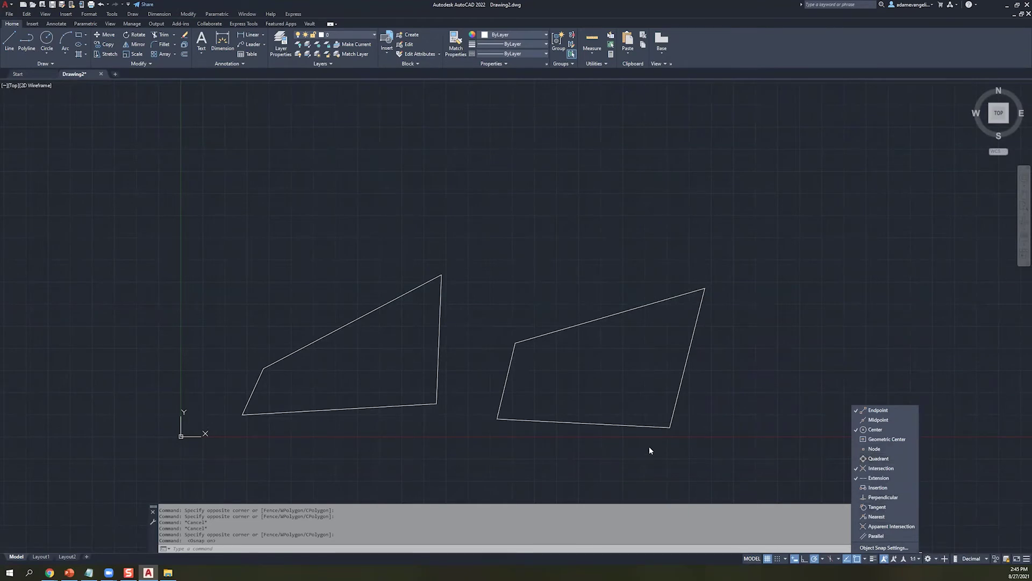
click(741, 422)
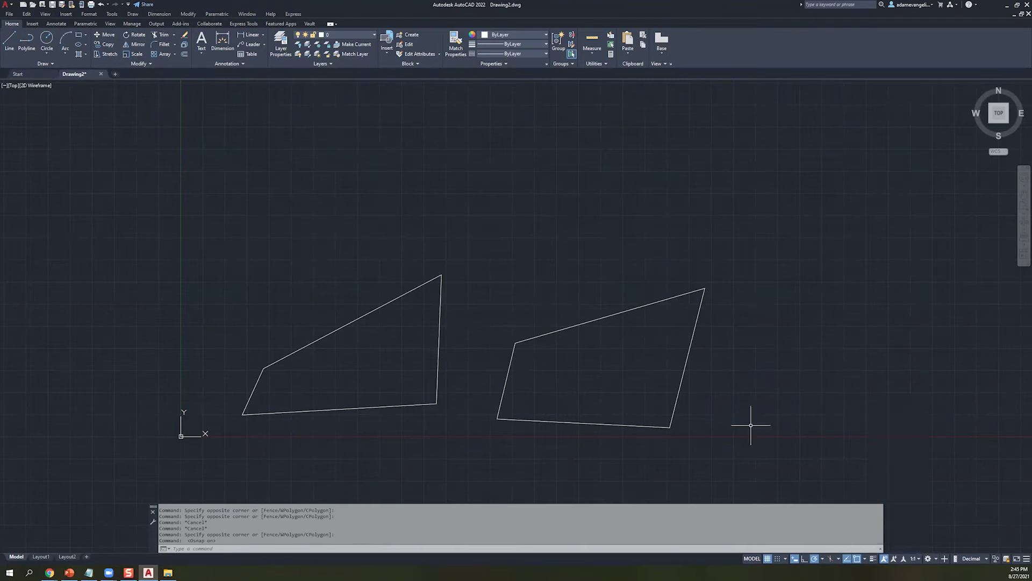
click(806, 401)
click(805, 424)
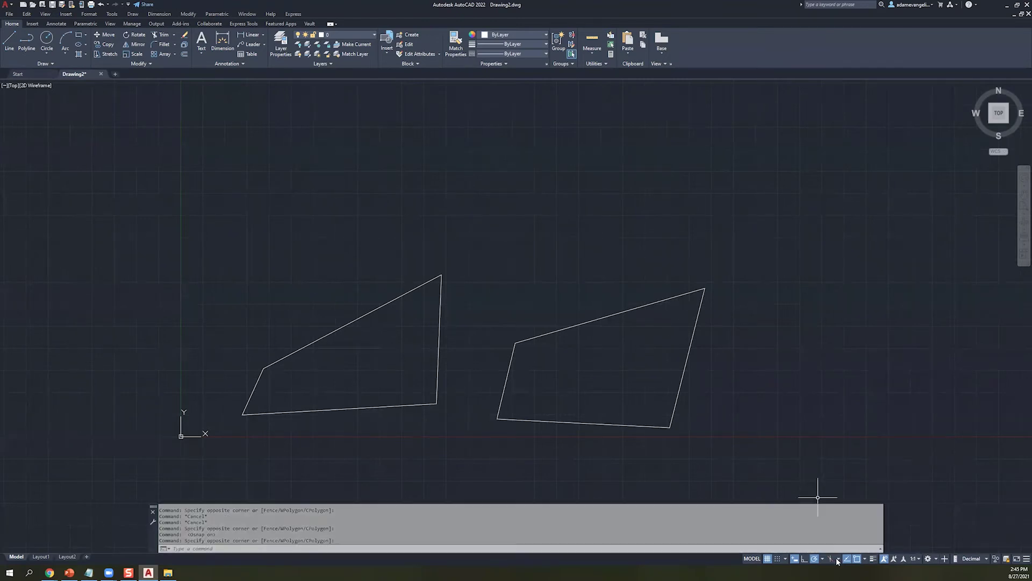
- Enable the Midpoint, Quadrant, Perpendicular and Tangent object snap modes in the drafting settings in addition to the active ones
click(864, 558)
click(865, 549)
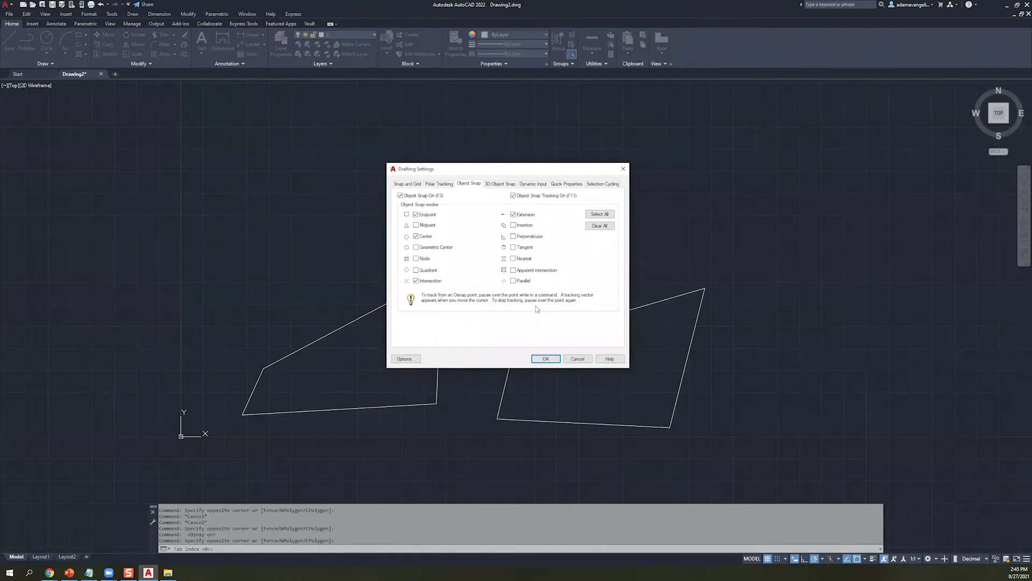
click(417, 225)
click(417, 271)
click(533, 241)
click(528, 249)
click(546, 358)
- Draw a circle of radius about 9.45 overlapping the top of the right-hand outline, and a small circle above the left-hand outline
click(47, 39)
click(562, 269)
key(Return)
click(543, 287)
click(350, 203)
click(46, 39)
click(338, 278)
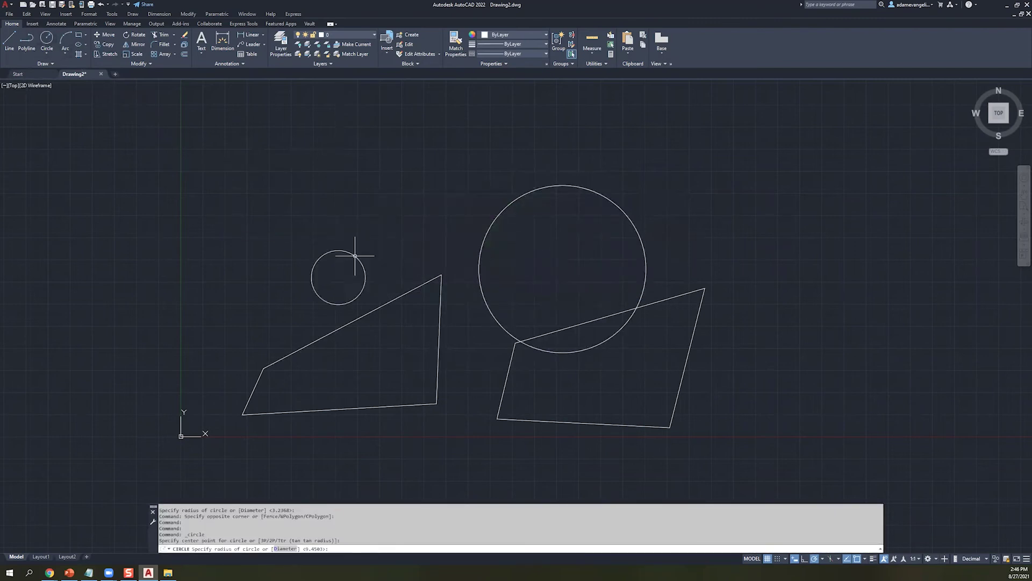
click(357, 258)
- Draw a line from a free point above the left-hand outline to the large circle's centre, using the Center snap
click(9, 39)
click(441, 275)
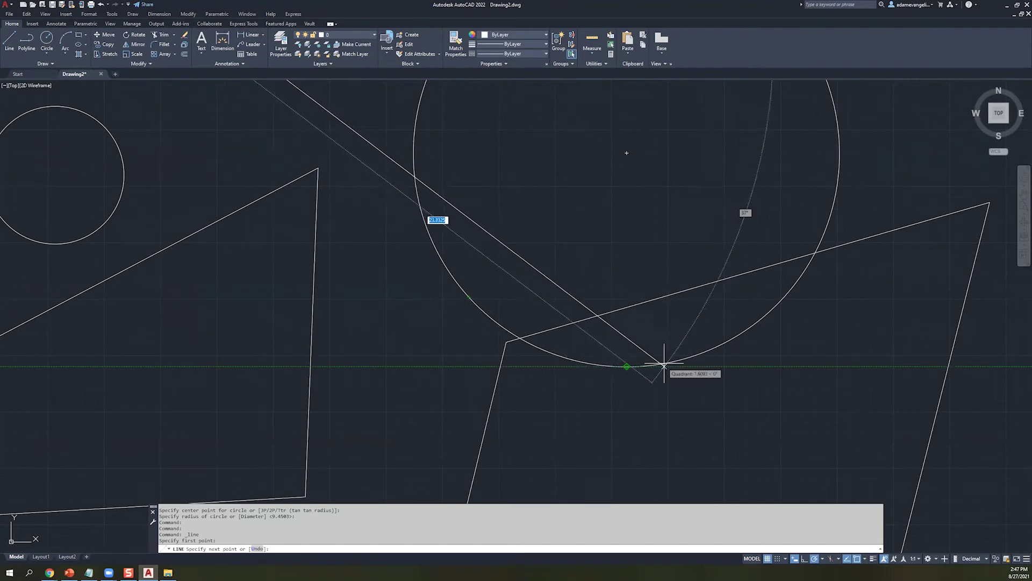
click(627, 153)
scroll(549, 226, up, 2)
scroll(549, 226, down, 2)
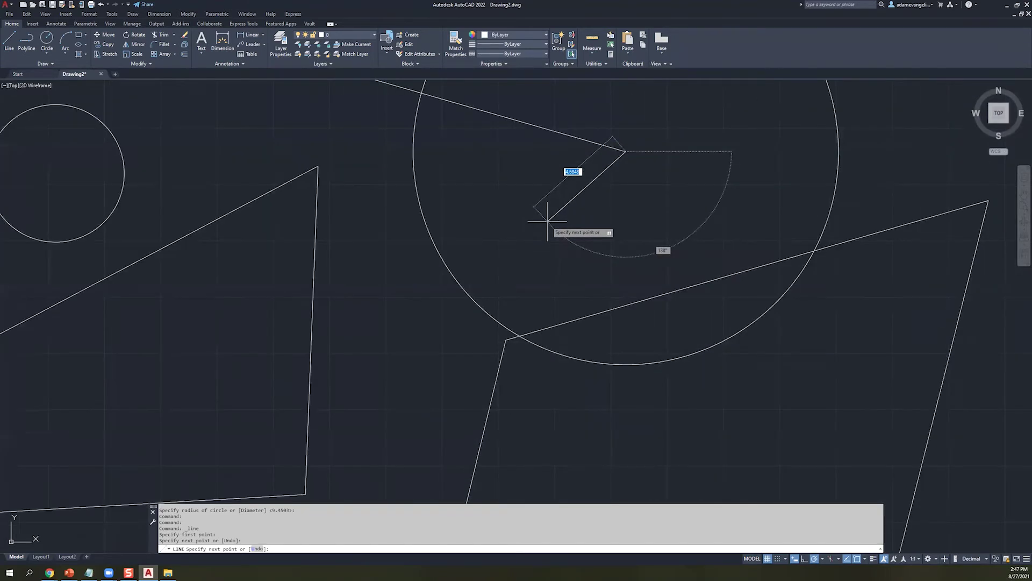
key(Escape)
- Connect the centre of the small circle to the centre of the large circle with a line
scroll(541, 195, up, 3)
scroll(495, 215, down, 4)
click(10, 52)
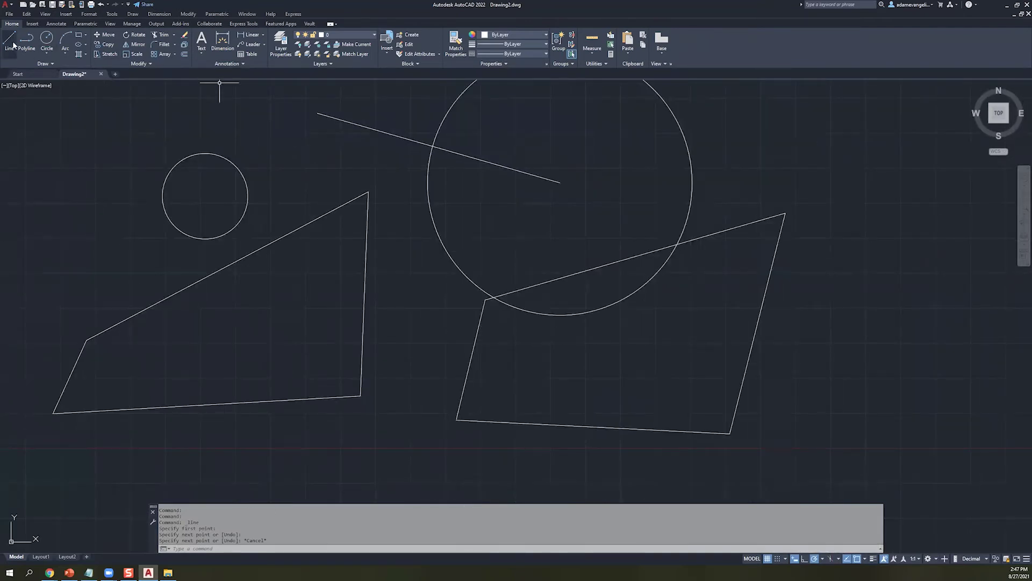
click(205, 196)
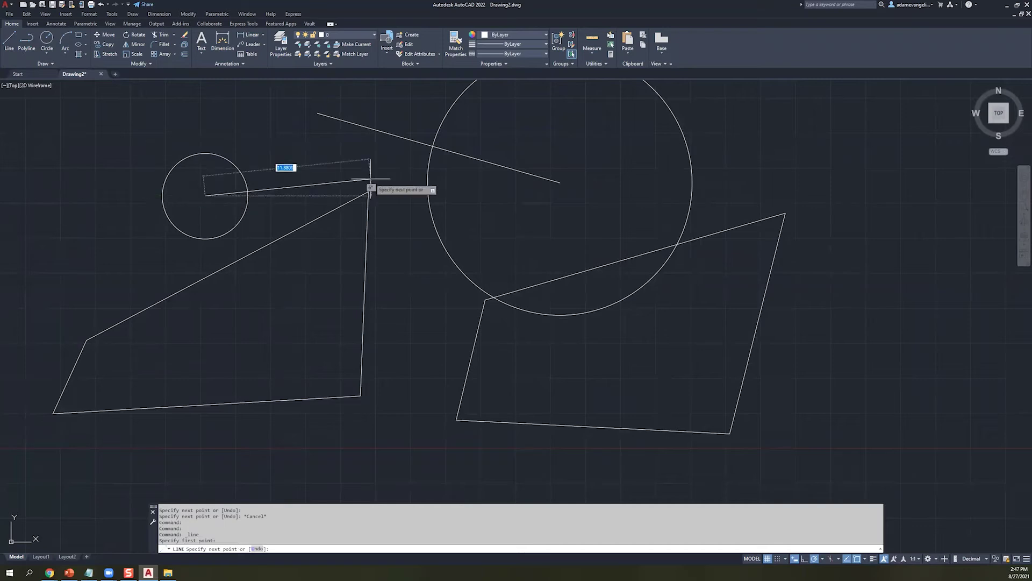
click(560, 183)
key(Escape)
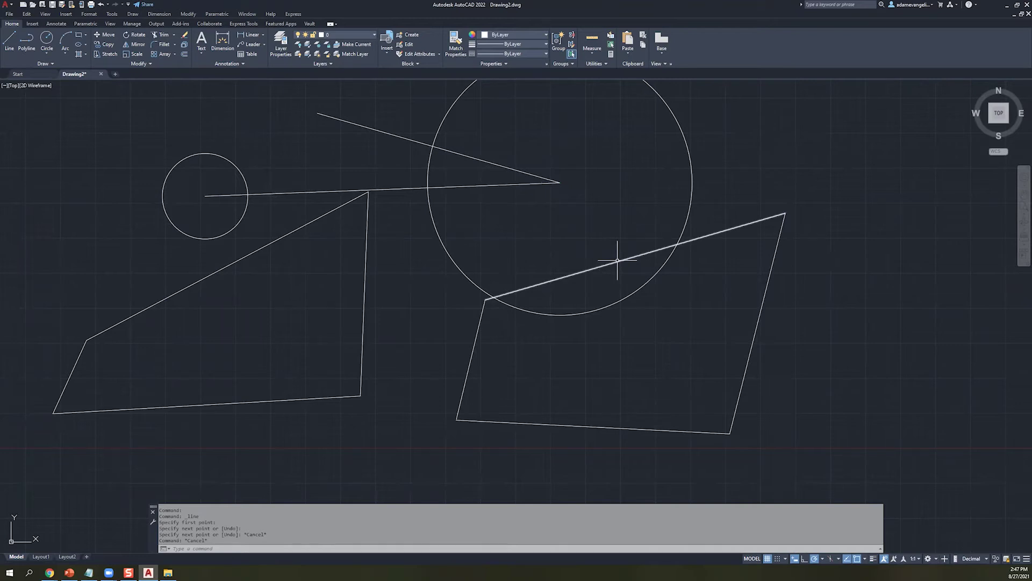
scroll(421, 311, up, 2)
scroll(422, 311, down, 4)
middle_drag(390, 315, 393, 316)
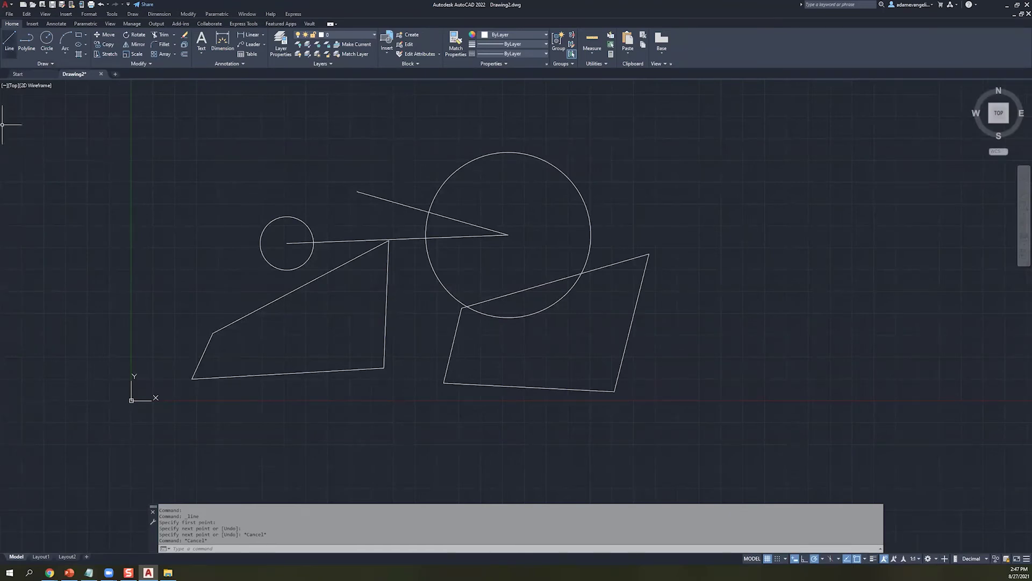
click(9, 40)
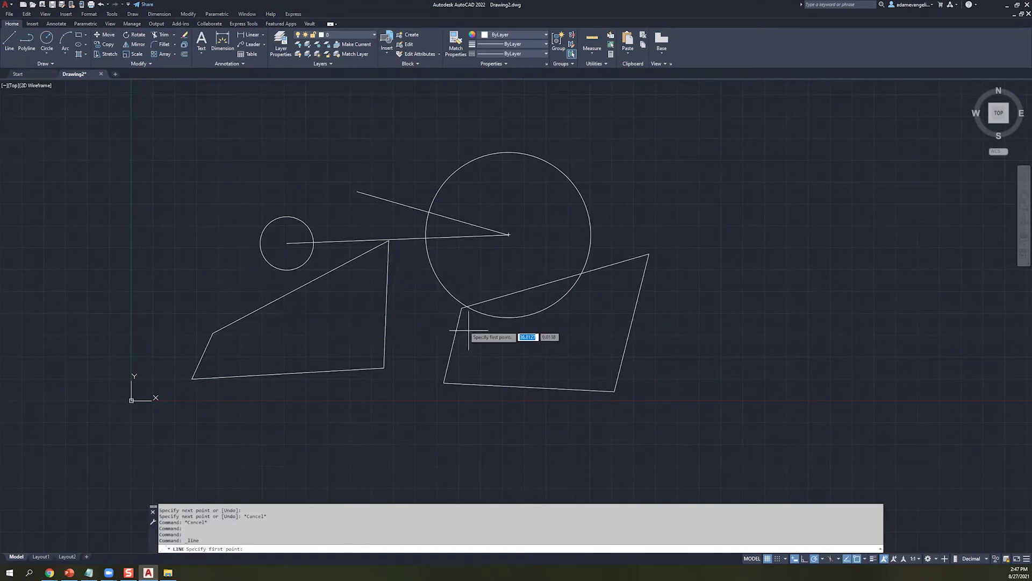
key(Escape)
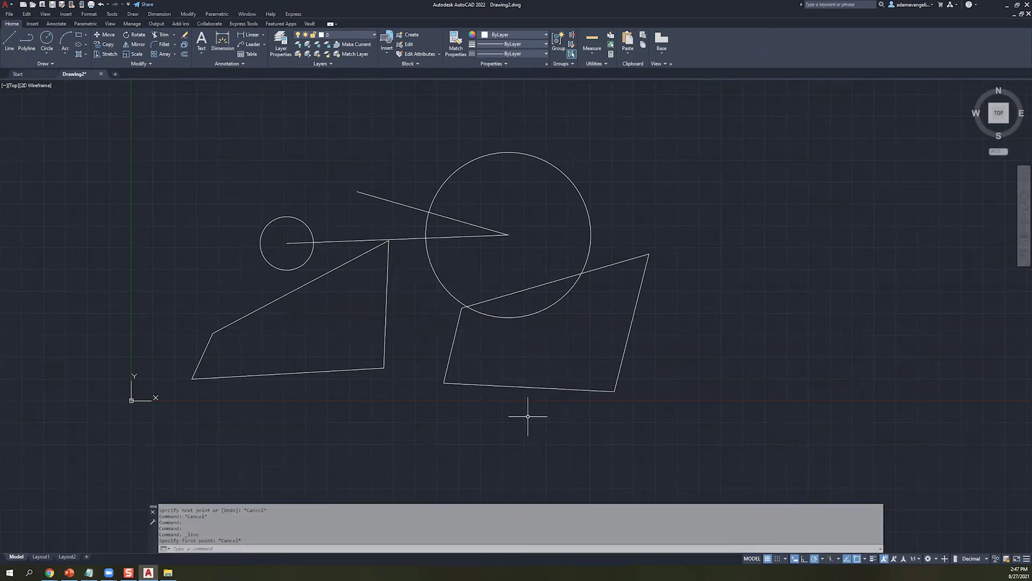
- Turn off the running Midpoint object snap mode in the drafting settings
click(822, 559)
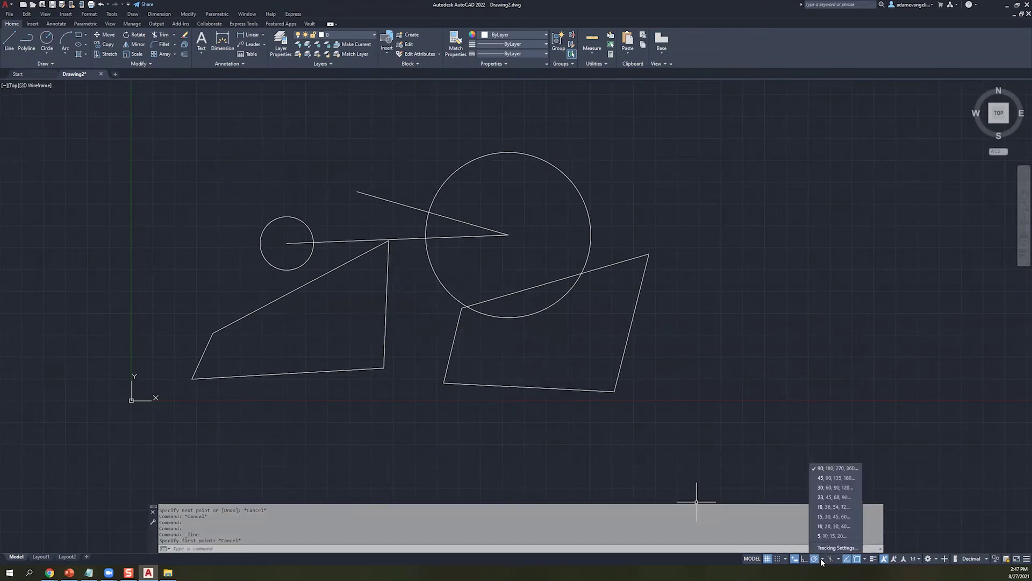
click(864, 559)
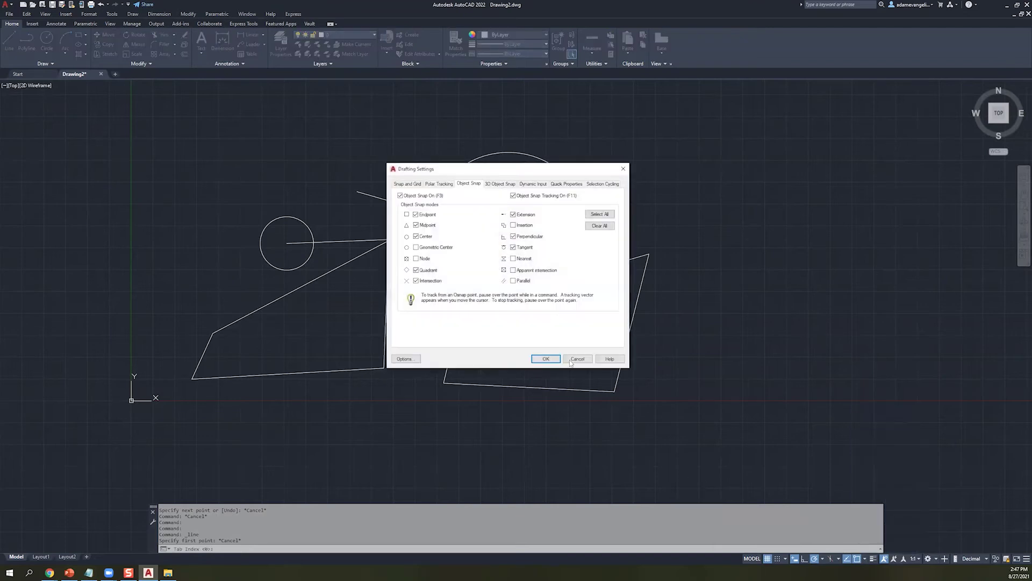
drag(450, 172, 251, 175)
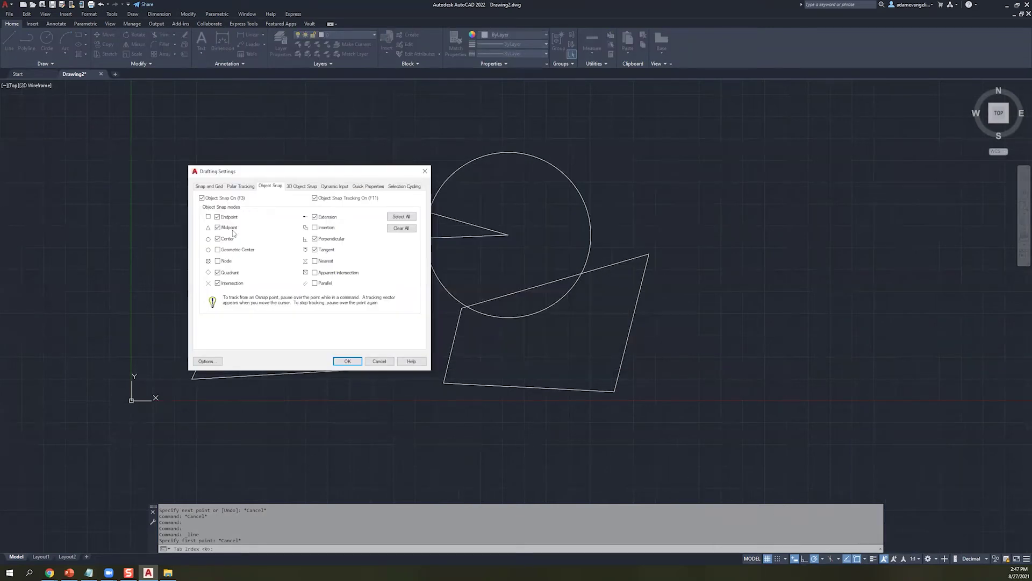
click(232, 229)
click(339, 363)
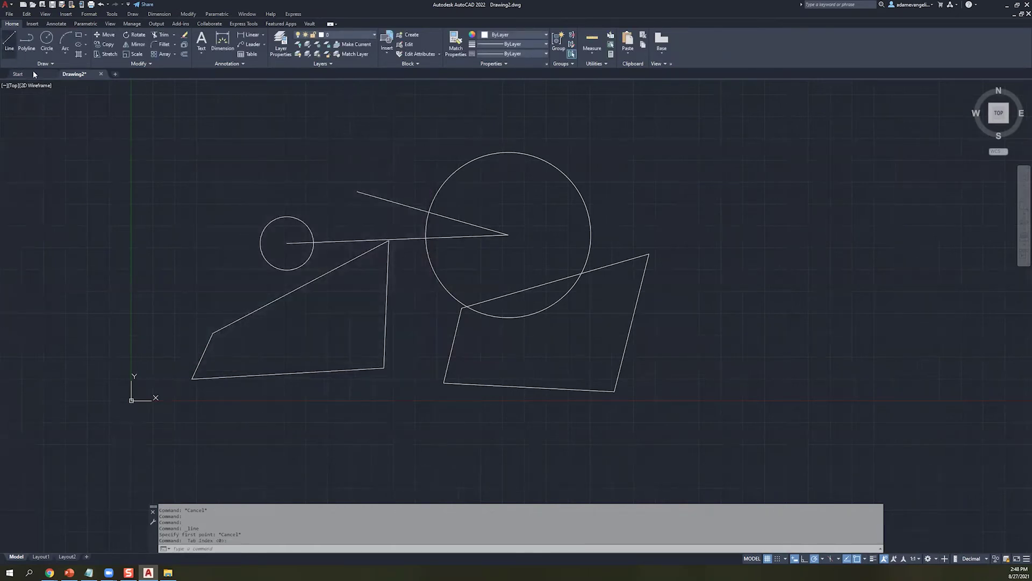
- Draw a short line from inside the left-hand outline perpendicular to its bottom side
click(9, 41)
click(273, 374)
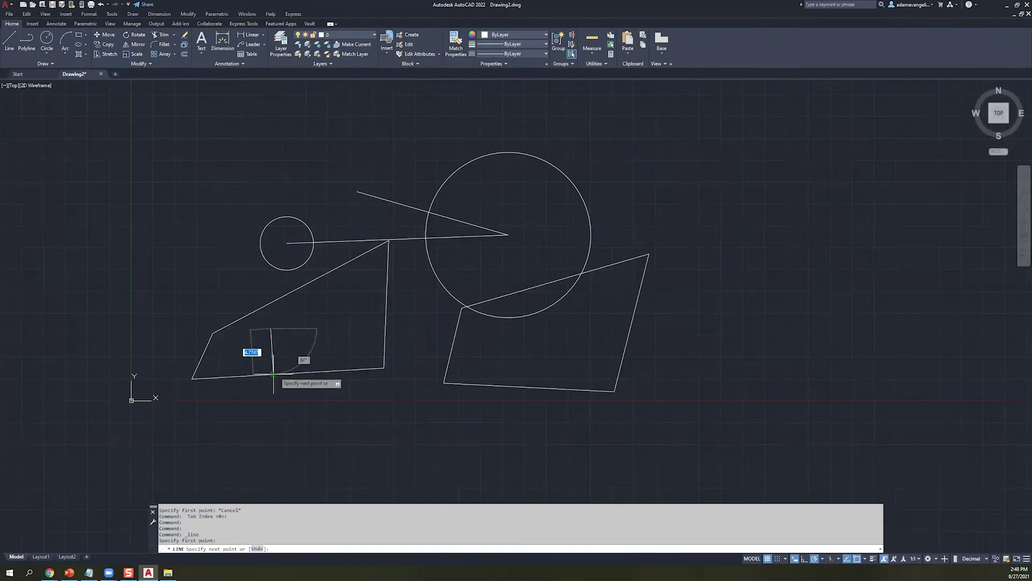
key(Escape)
scroll(287, 358, down, 5)
scroll(287, 362, up, 6)
drag(302, 330, 288, 340)
key(Escape)
key(Escape)
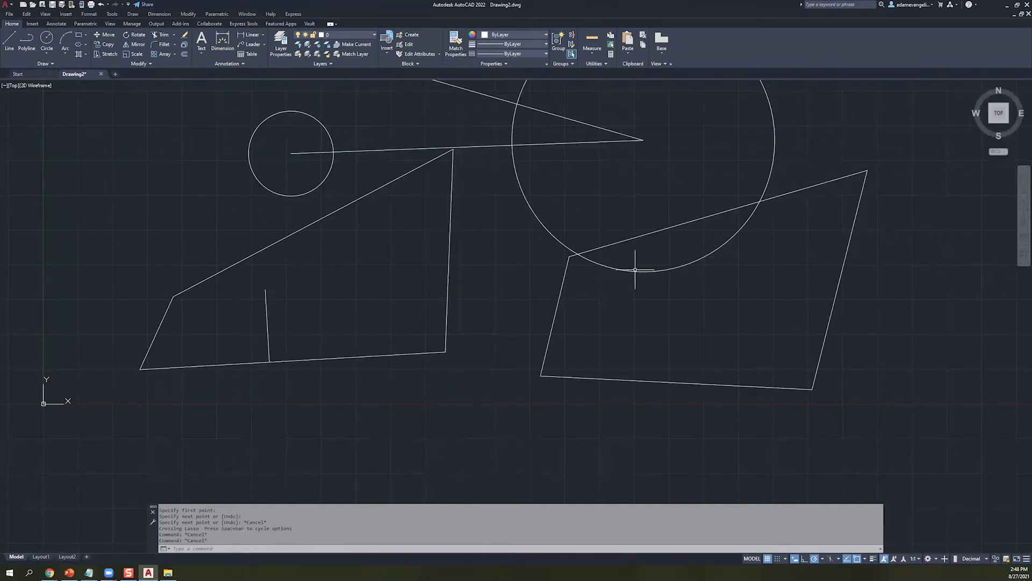
- Open the one-time object snap override list and try its Midpoint option without a drawing command running
middle_drag(471, 379, 410, 456)
scroll(420, 322, up, 2)
scroll(420, 322, down, 2)
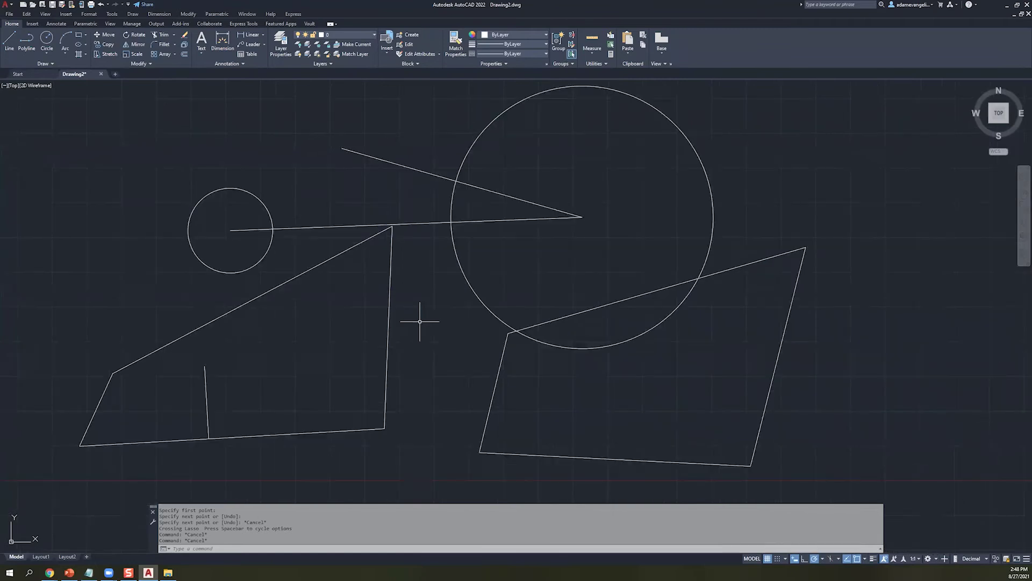
shift+right_click(420, 321)
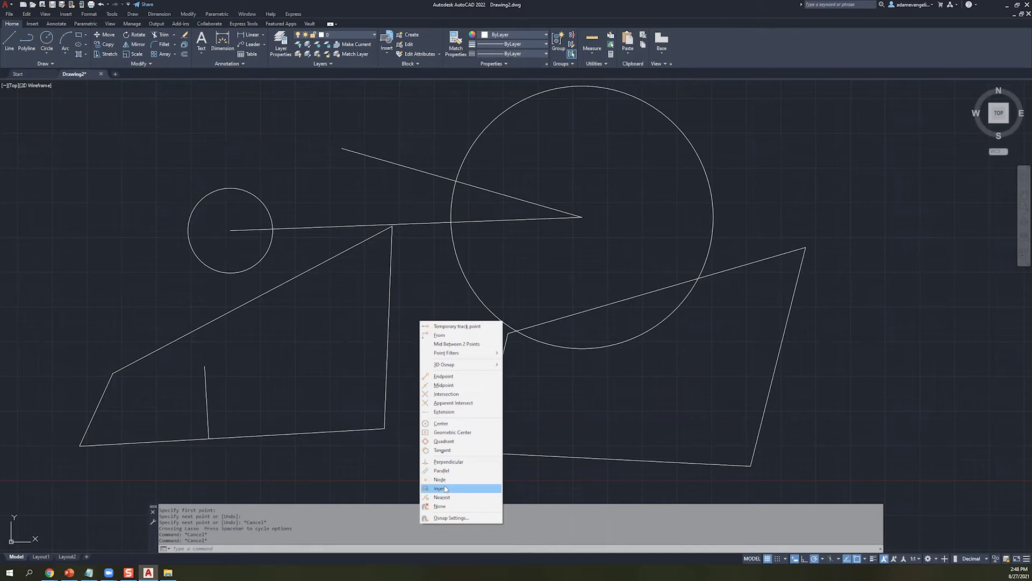
click(453, 385)
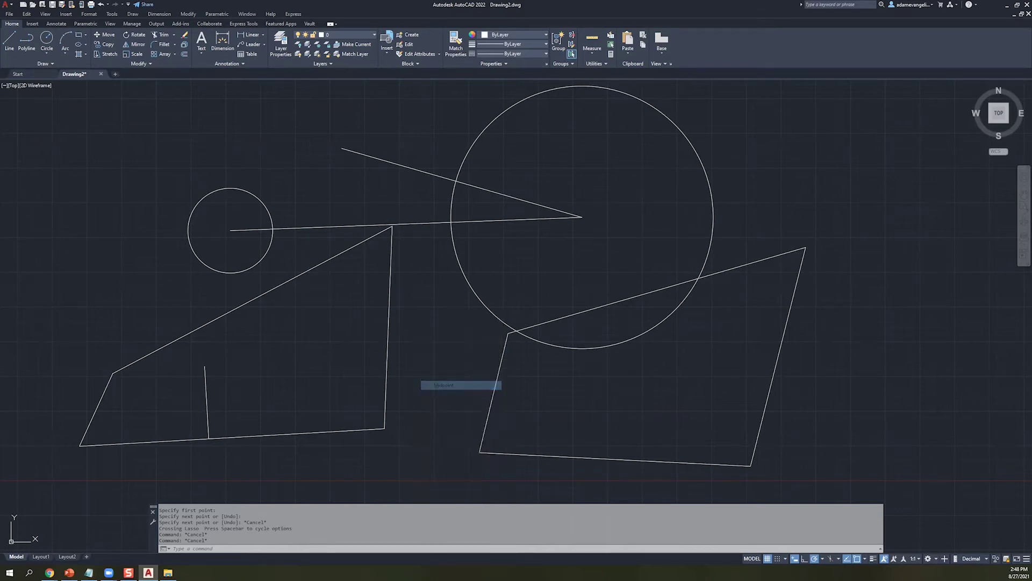
- Draw a line from the midpoint of the left outline's right side to the midpoint of the right outline's left side using Midpoint overrides, and select it
click(9, 41)
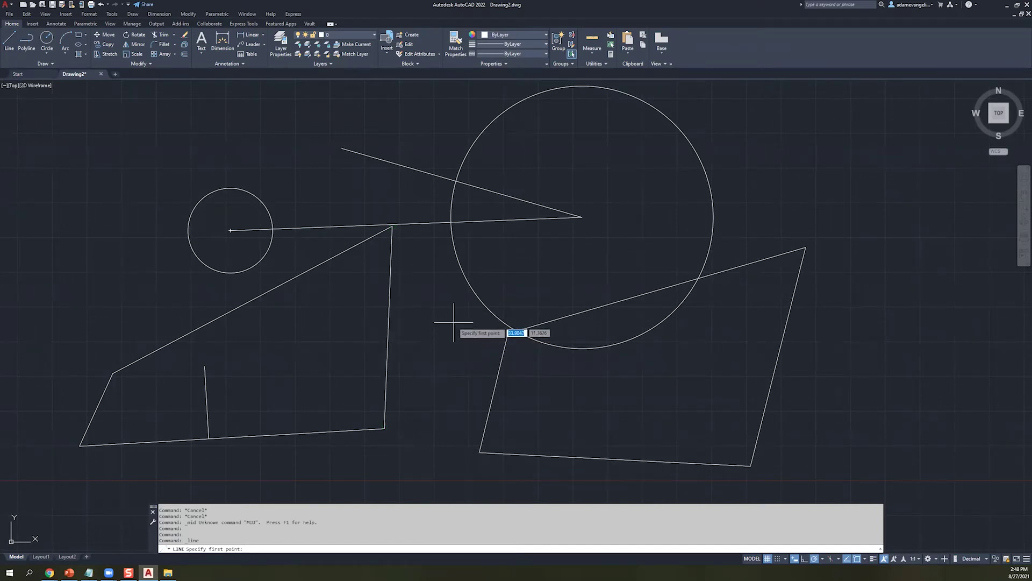
shift+right_click(433, 334)
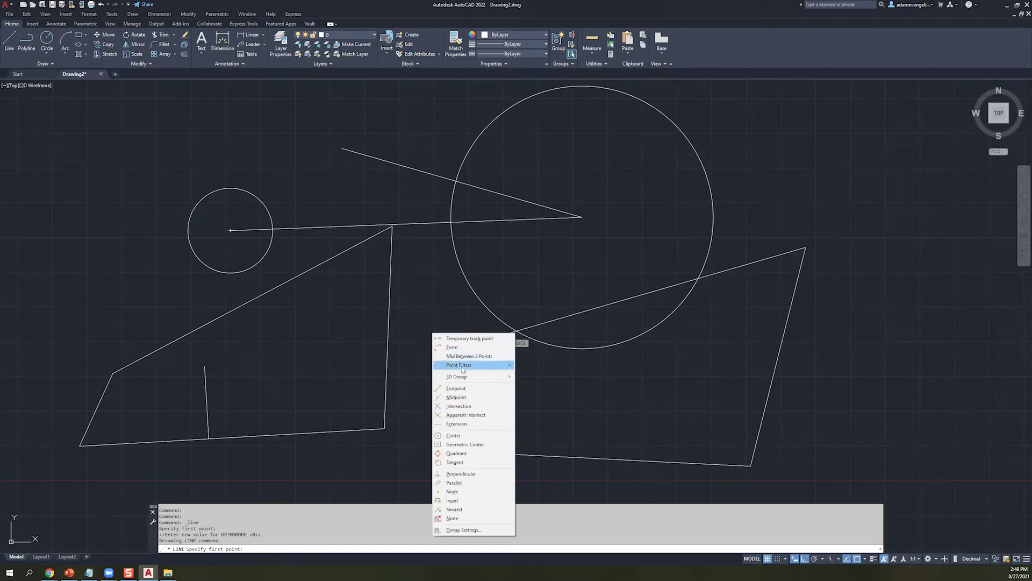
click(465, 402)
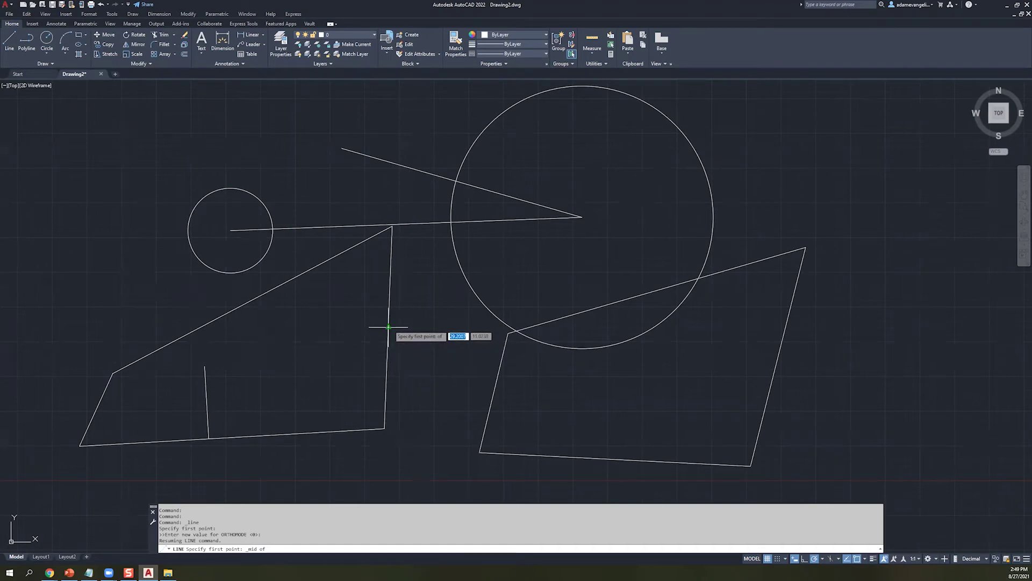
click(390, 363)
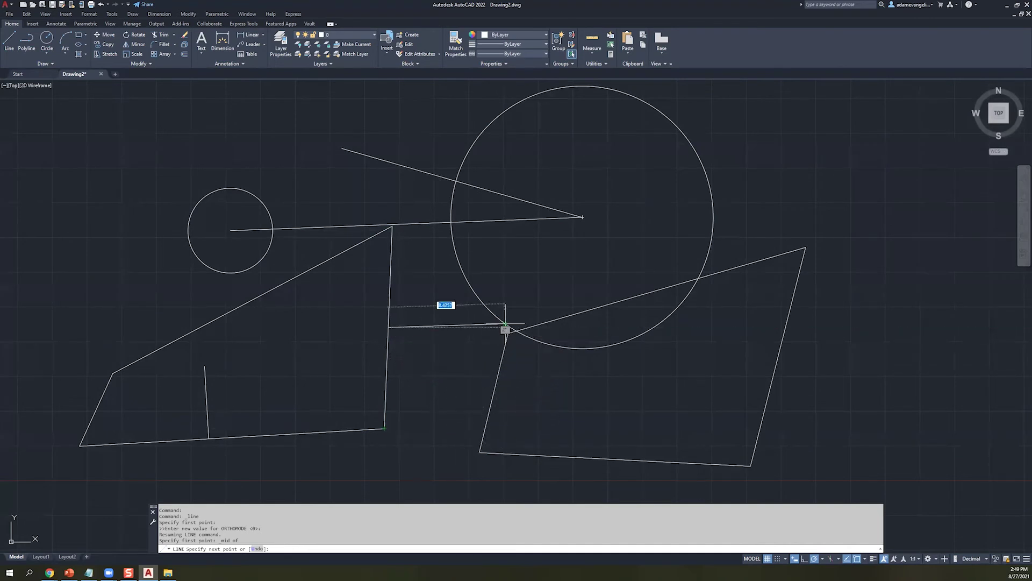
shift+right_click(450, 350)
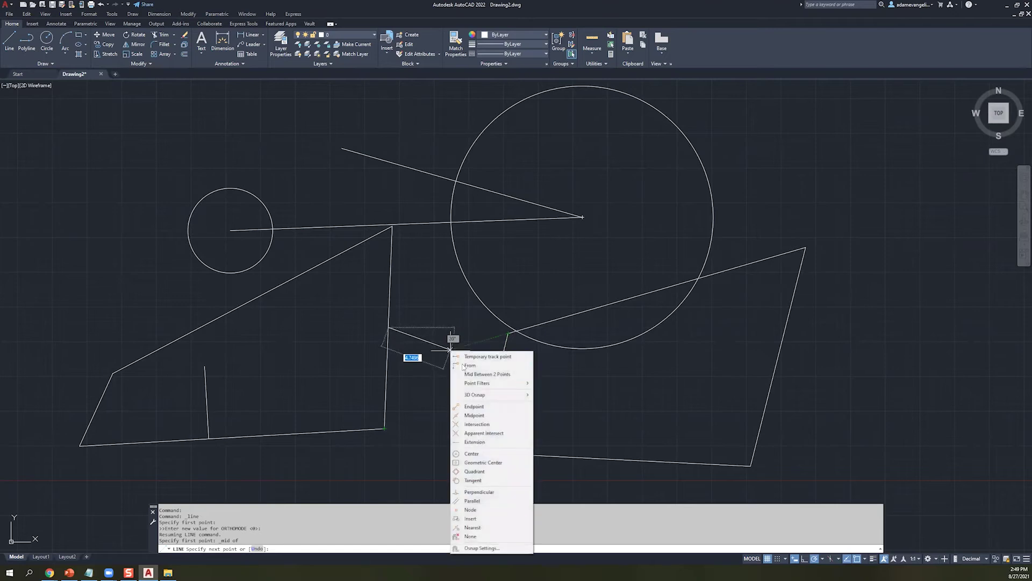
click(474, 415)
click(494, 392)
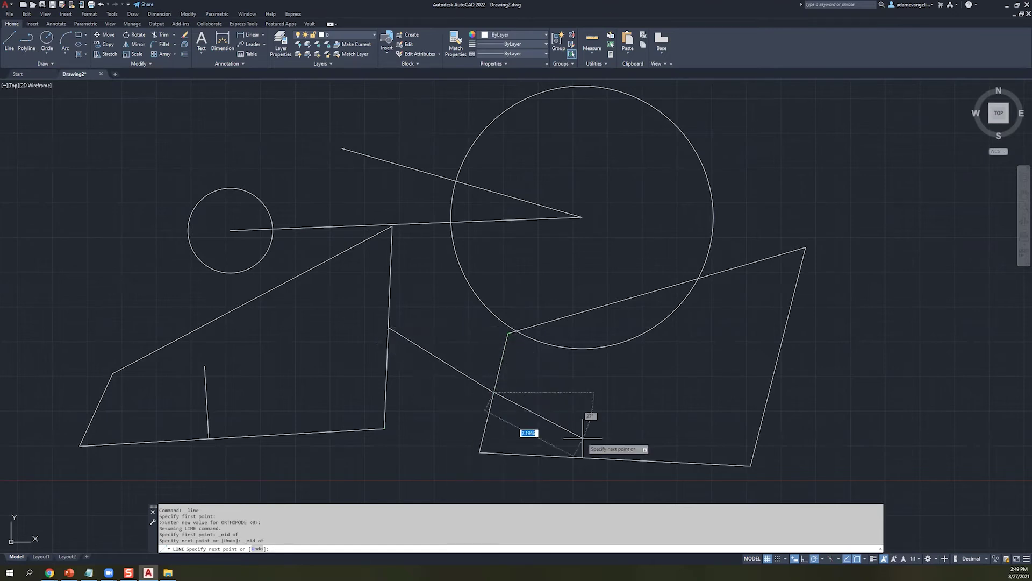
key(Escape)
click(450, 367)
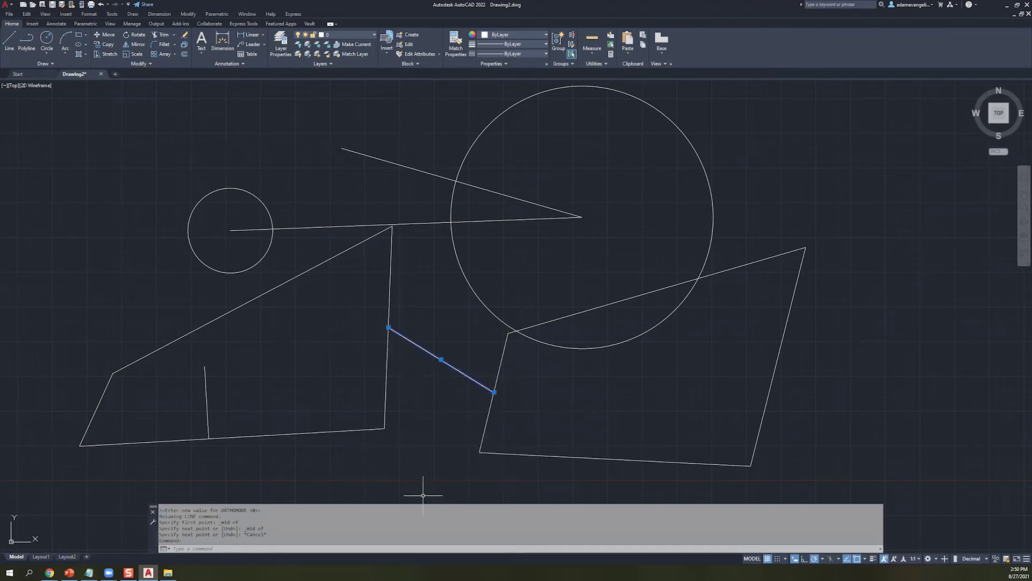
- Set the running object snap modes to Endpoint, Center, Intersection, Extension and Tangent only
click(823, 559)
click(866, 559)
click(865, 559)
click(868, 549)
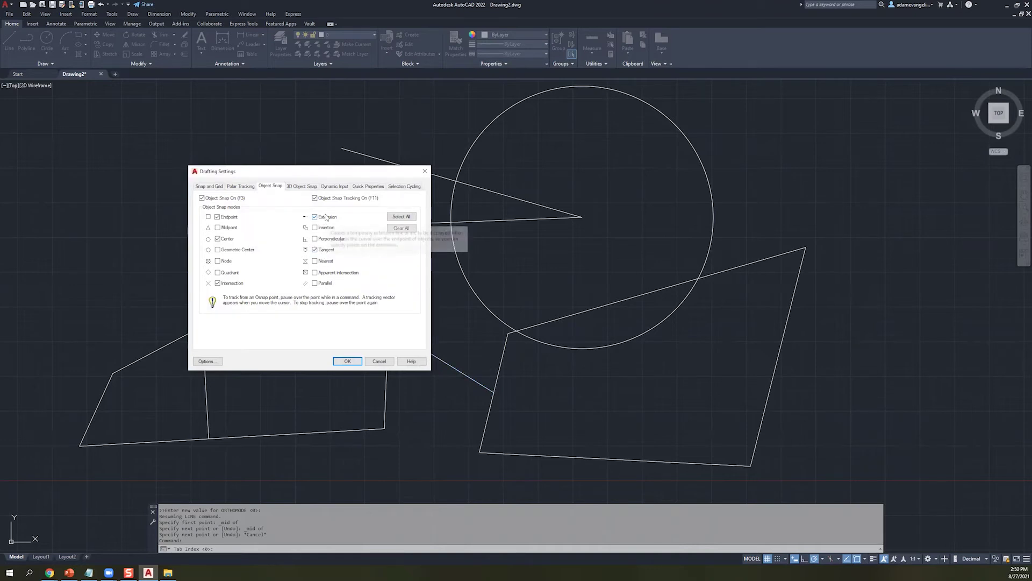
click(349, 362)
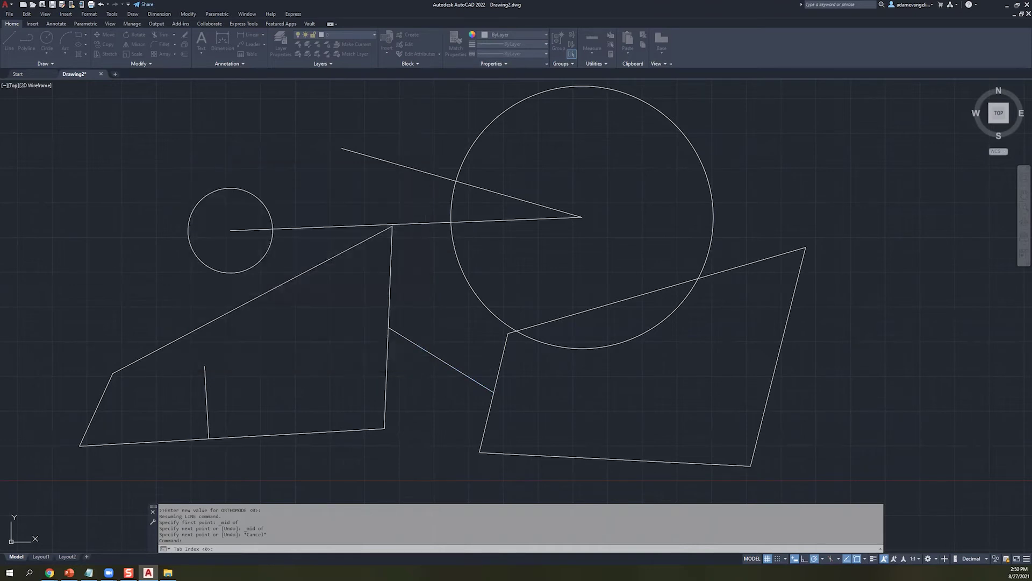
click(255, 342)
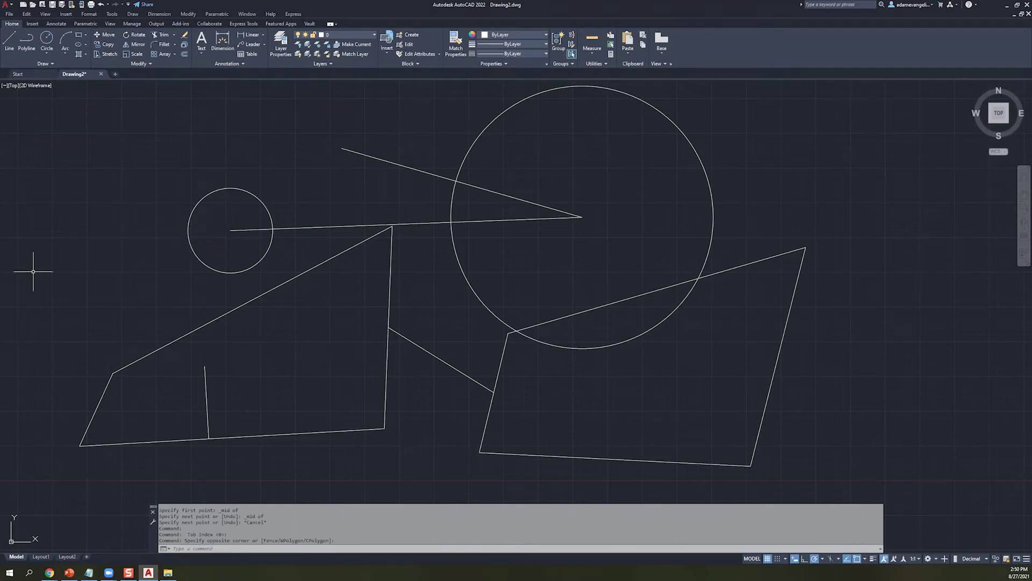
click(649, 374)
click(590, 408)
- Open the list of running object snap modes, and toggle object snap off and back on
scroll(592, 397, up, 3)
scroll(592, 396, down, 3)
middle_drag(415, 395, 533, 404)
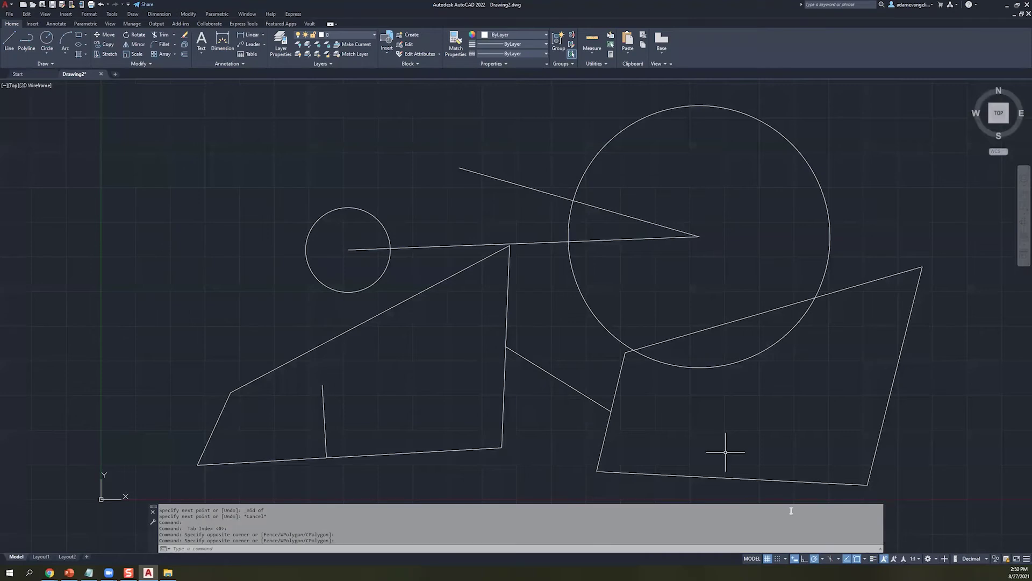
click(865, 558)
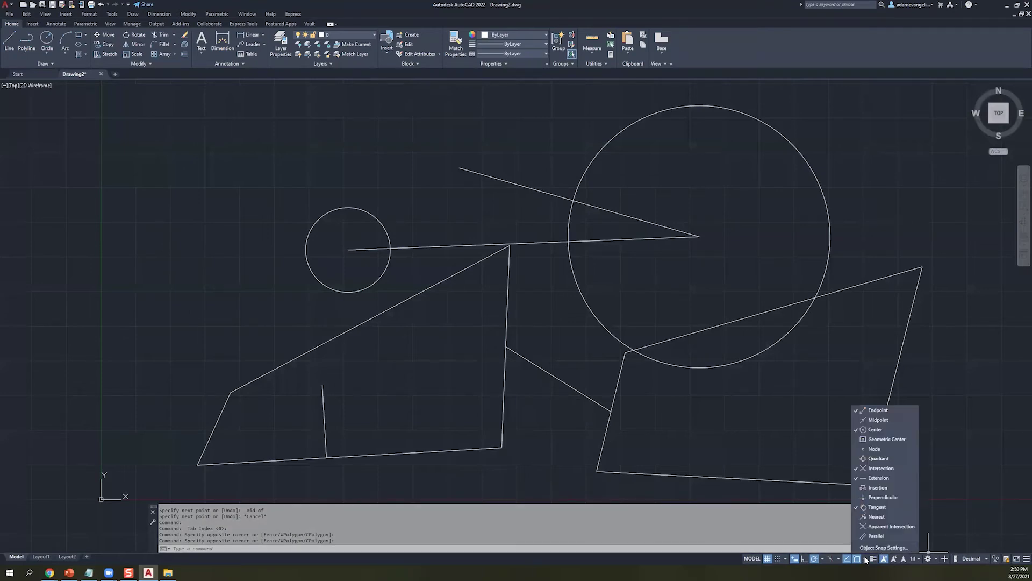
click(857, 559)
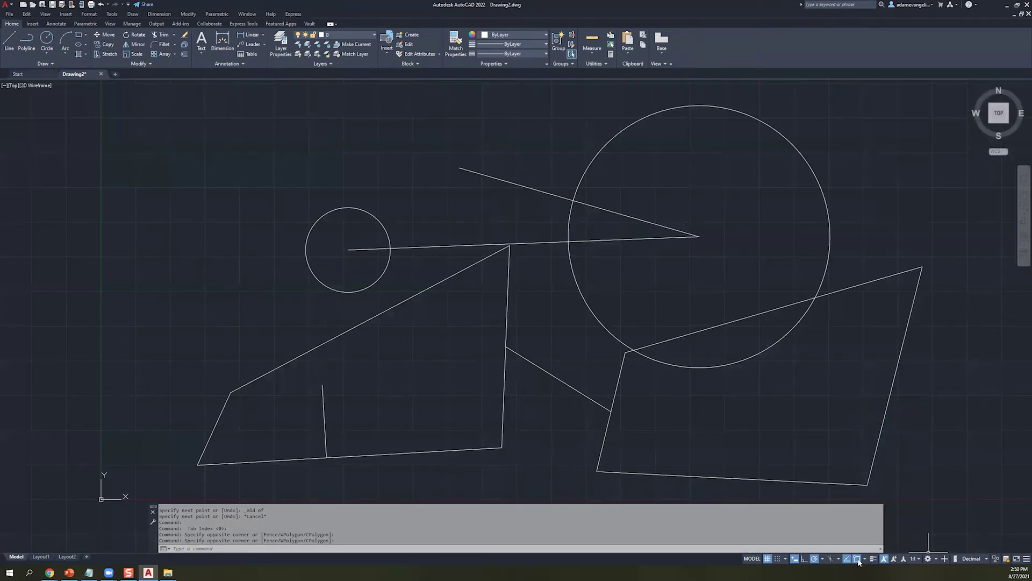
click(859, 560)
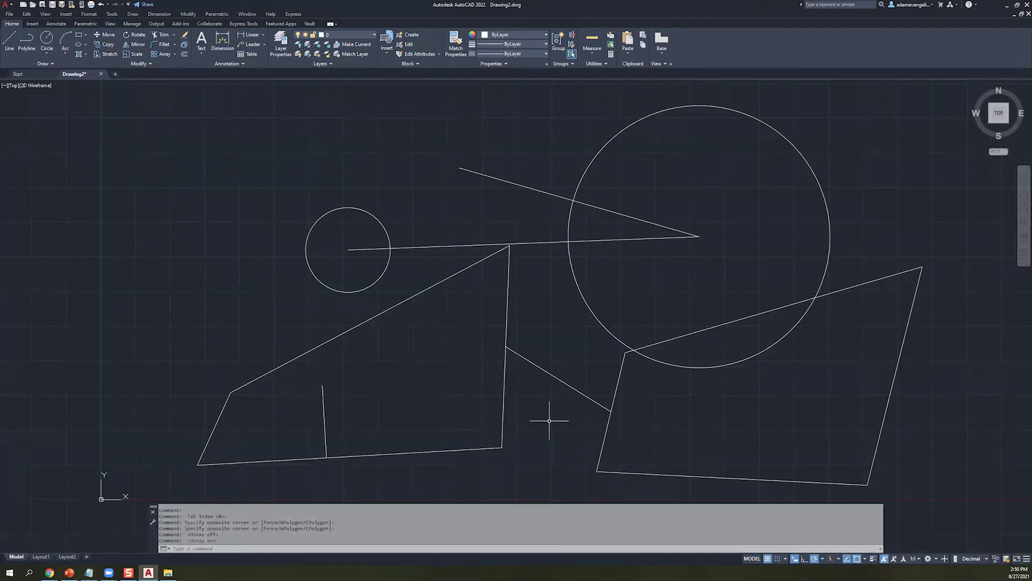
- Draw a horizontal line across the large circle from a point tracked level with the upper slanted line's outer endpoint to that endpoint
middle_drag(330, 366, 249, 369)
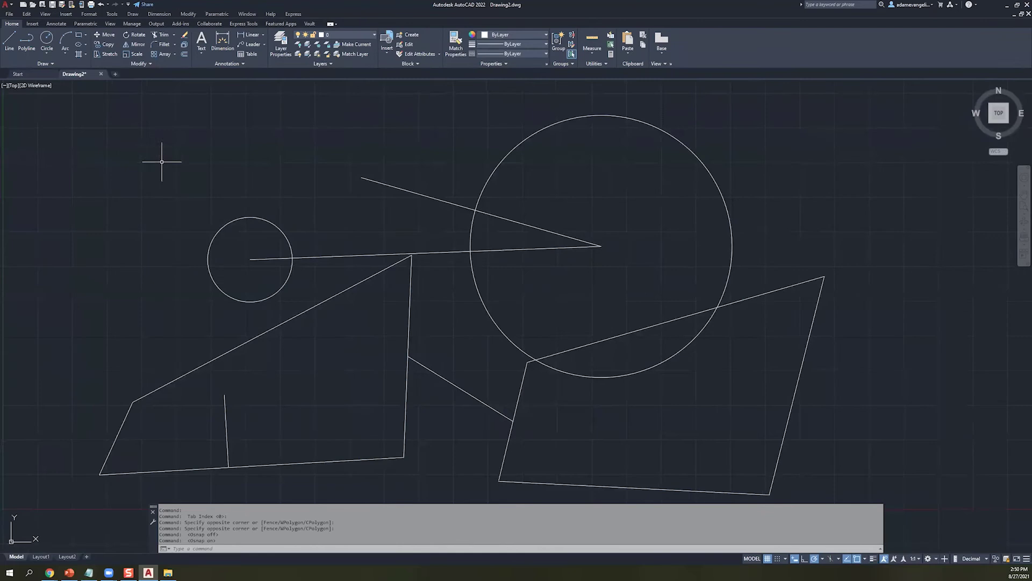
click(9, 40)
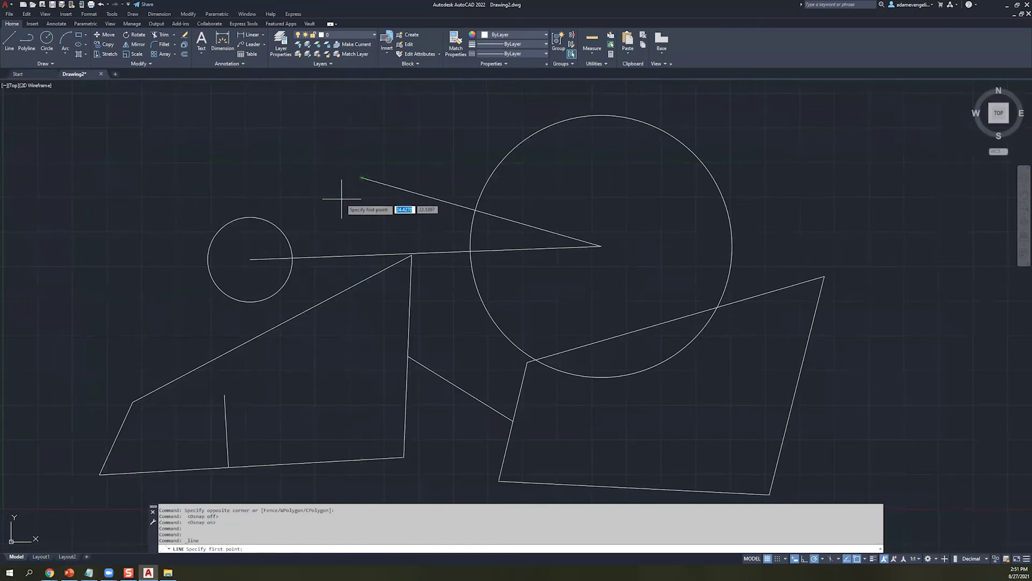
mouse_move(382, 123)
mouse_down()
mouse_move(458, 149)
mouse_move(404, 129)
mouse_up()
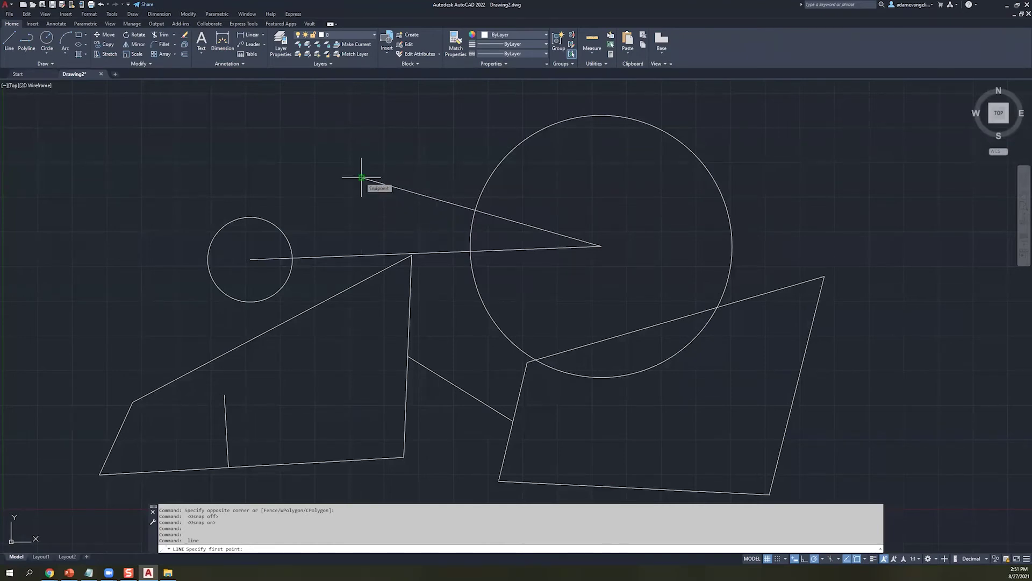
click(800, 177)
click(361, 178)
key(Escape)
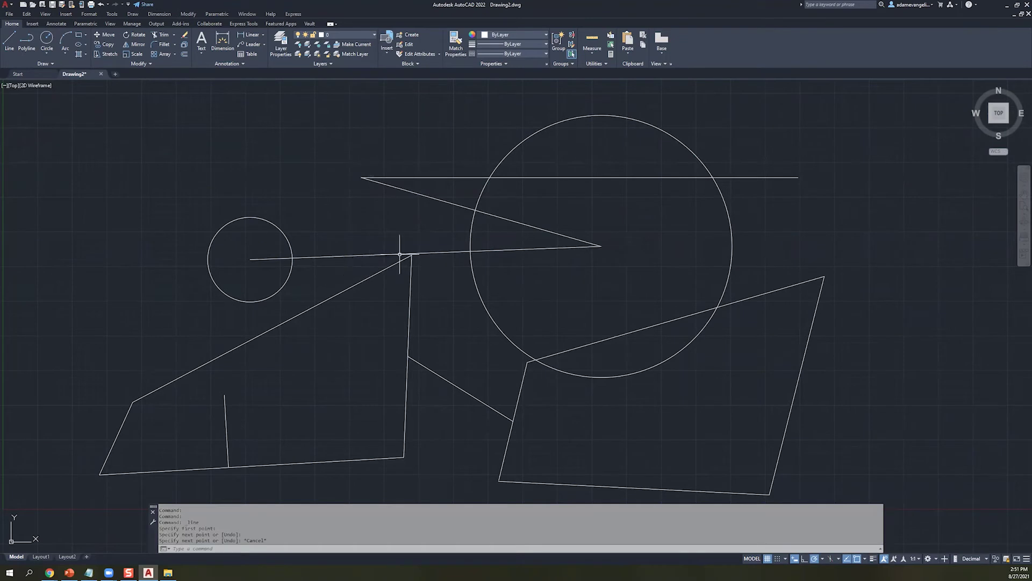
- Select the new horizontal line to check where its end meets the slanted line, and clear the selection
click(451, 175)
click(451, 177)
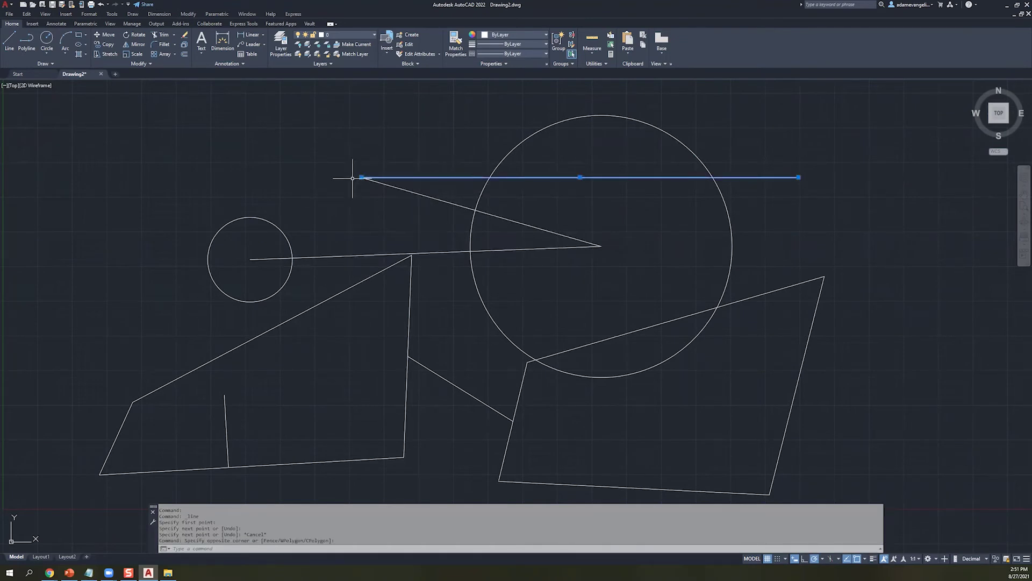
click(361, 177)
key(Escape)
key(Escape)
- Try drawing a line from a point tracked level with the intersection of the large circle and centre-to-centre line to that intersection, and undo it
click(9, 41)
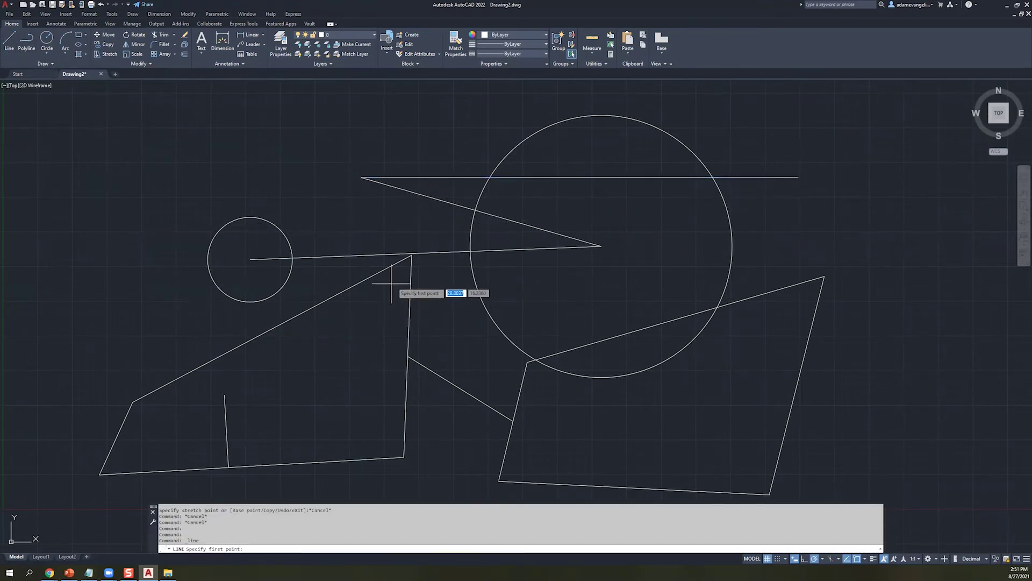
scroll(412, 256, up, 3)
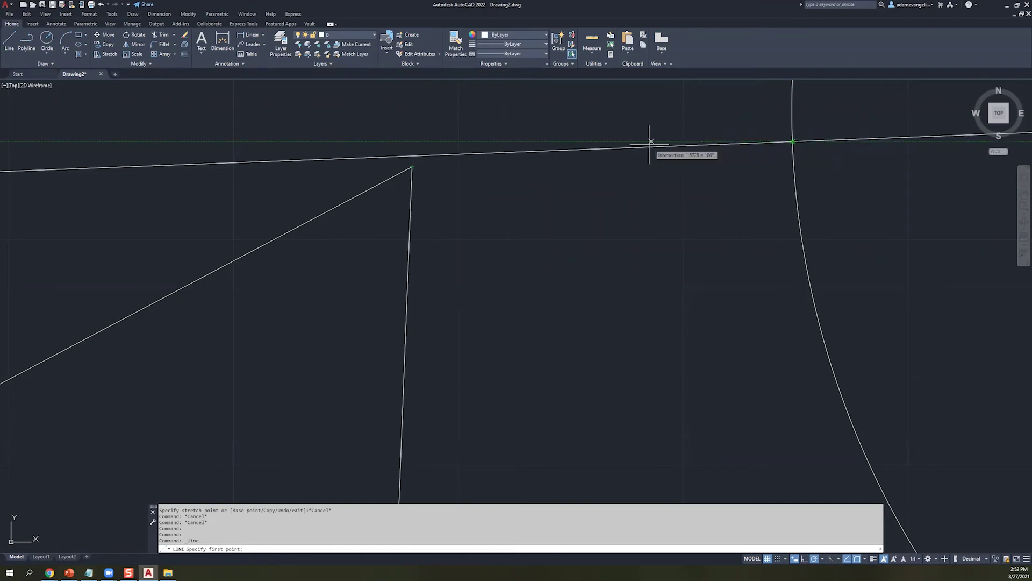
click(597, 141)
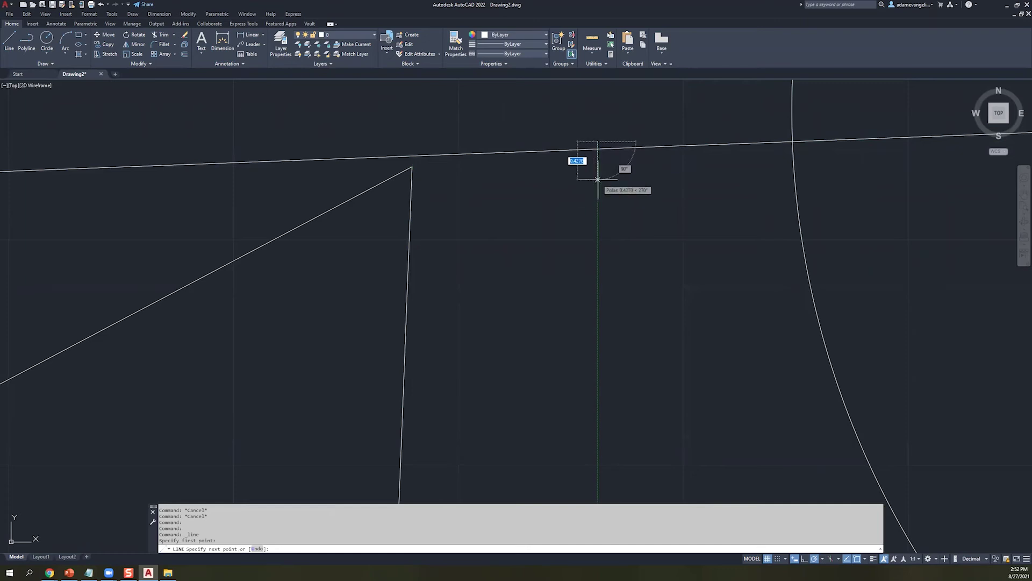
click(793, 141)
key(Escape)
key(ctrl+z)
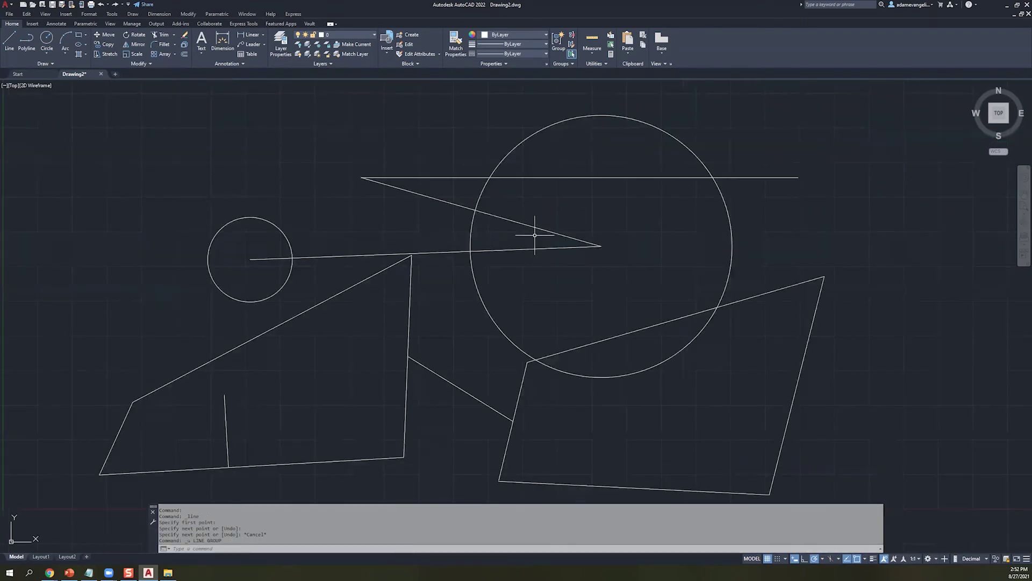
- Draw a three-segment stepped line from the intersection of the large circle and the centre-to-centre line to the left outline's top corner
click(9, 40)
scroll(473, 253, up, 5)
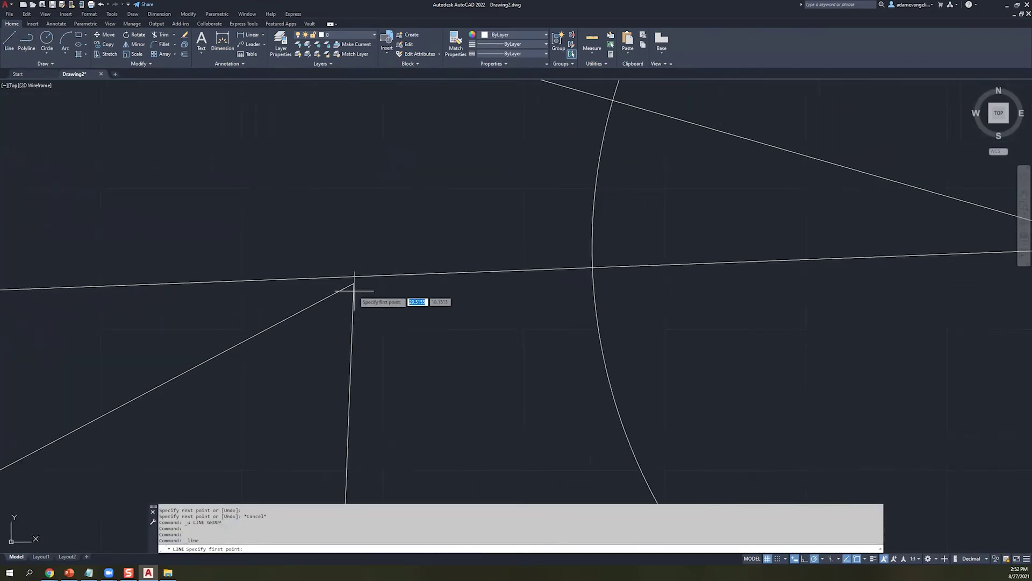
scroll(495, 291, up, 4)
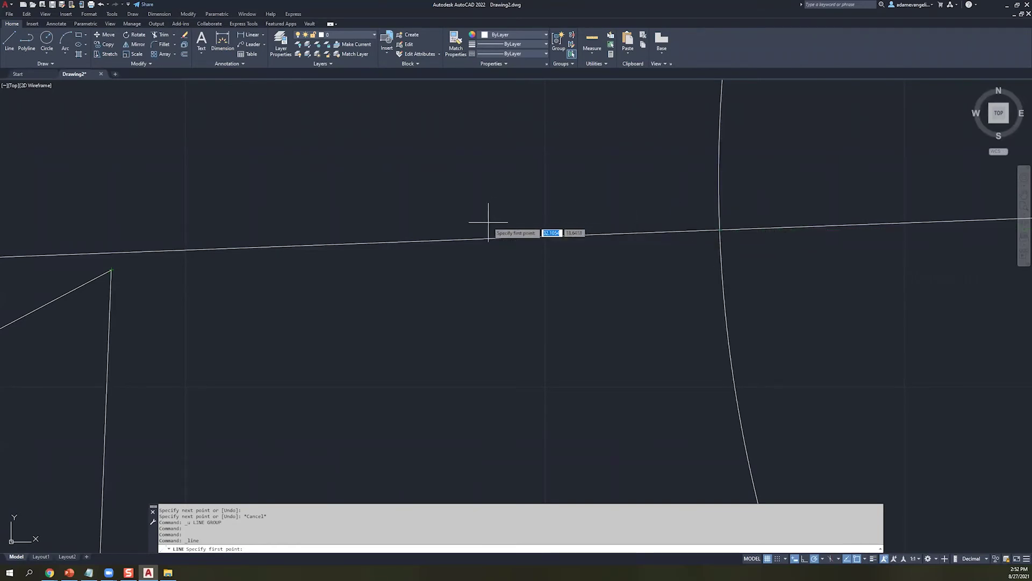
click(720, 230)
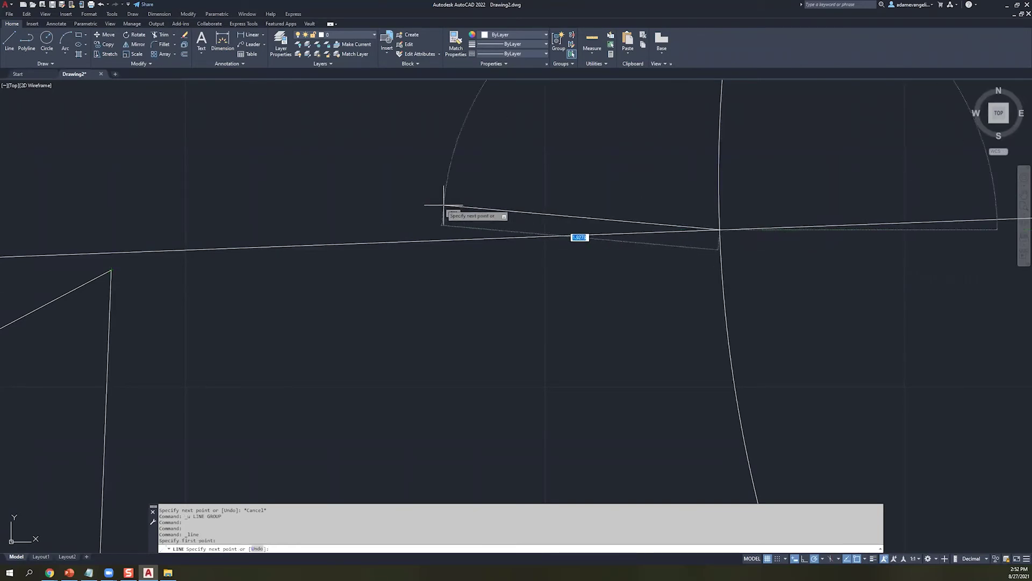
click(372, 229)
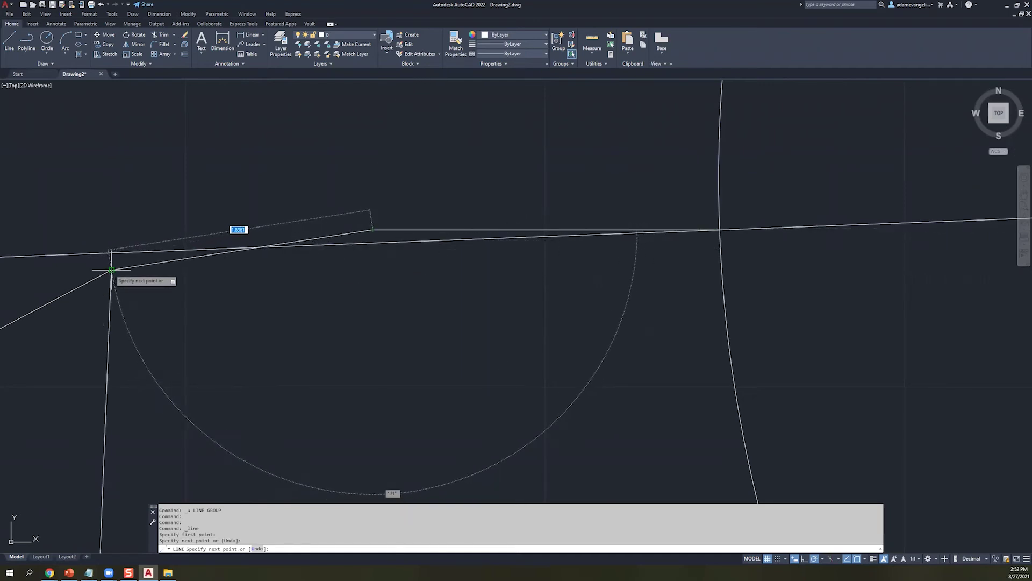
click(372, 269)
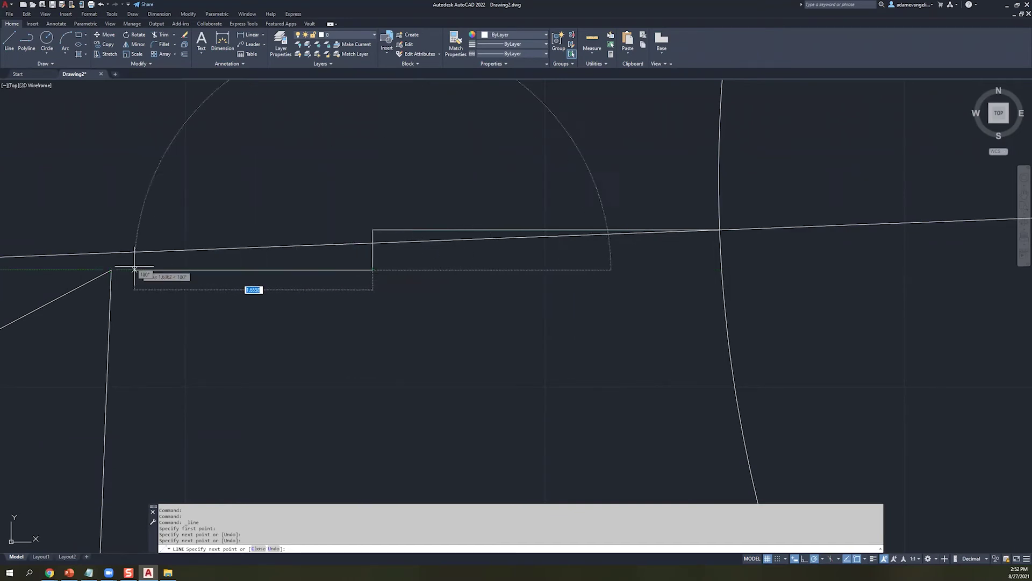
click(111, 270)
key(Escape)
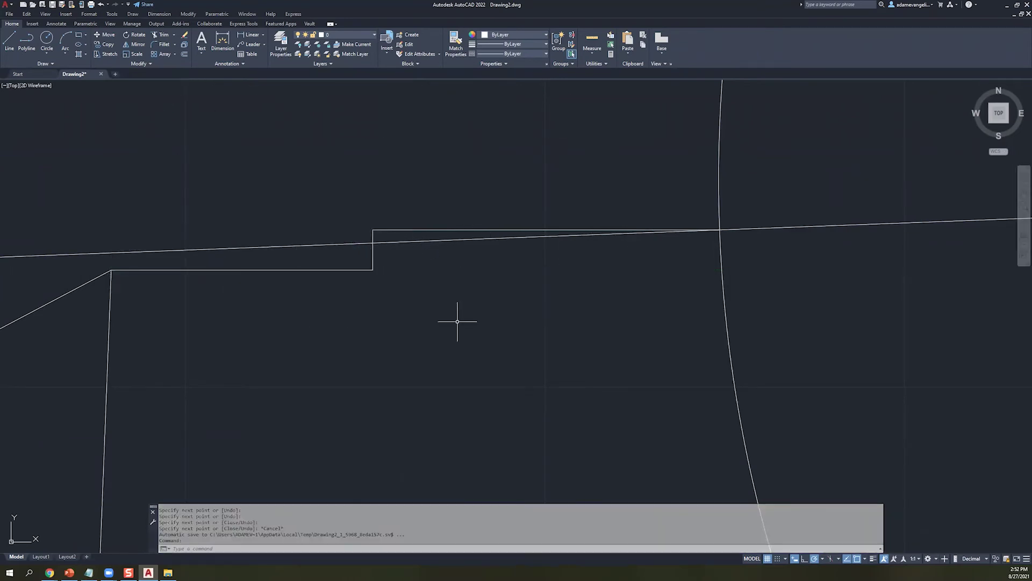
click(369, 229)
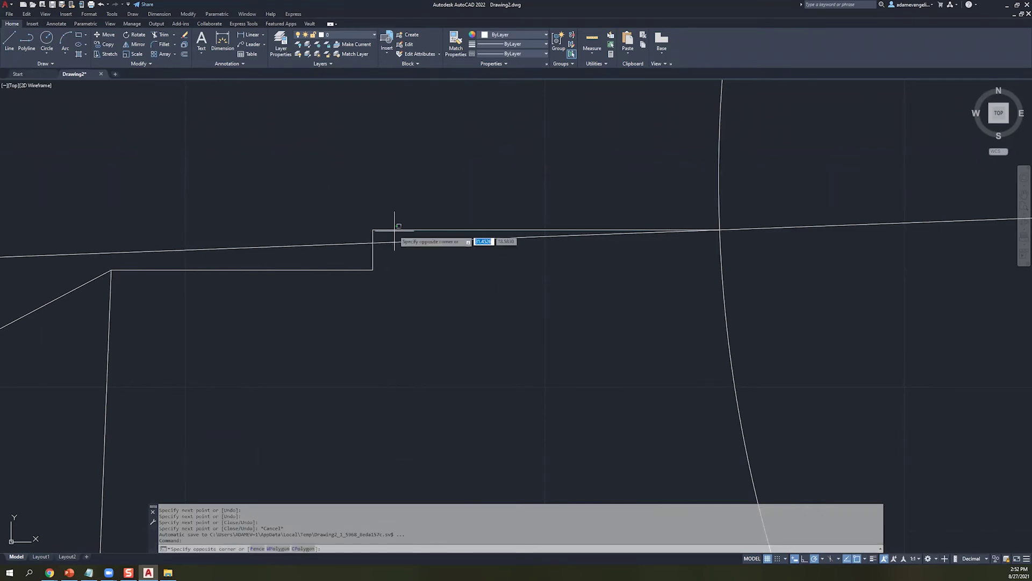
key(Escape)
key(Escape)
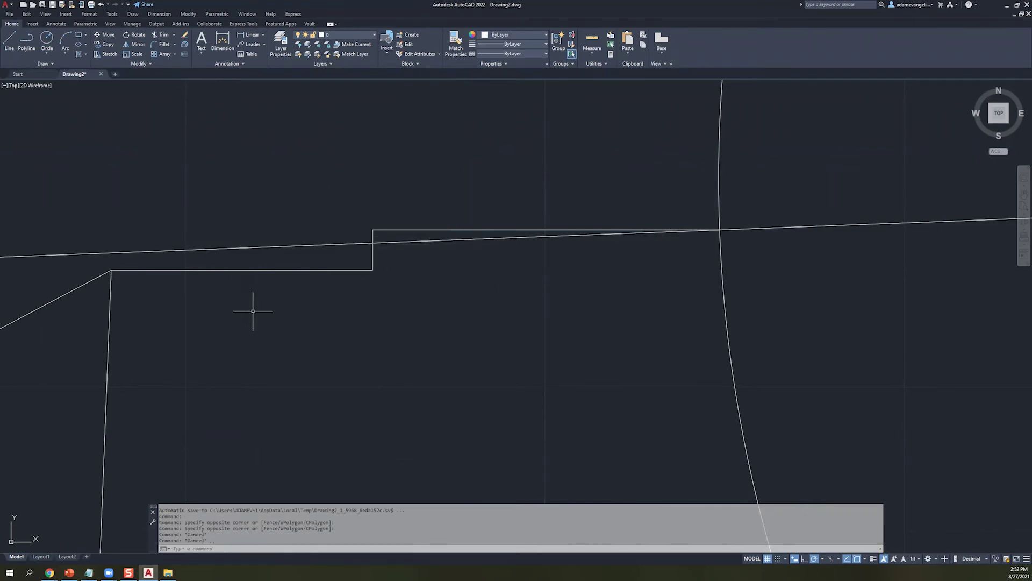
- Draw a chain of seven horizontal and vertical segments below the stepped line with Ortho mode on, and turn Ortho off
click(805, 558)
click(9, 41)
click(212, 375)
click(584, 374)
click(584, 286)
click(446, 285)
click(446, 455)
click(636, 455)
click(636, 331)
click(385, 331)
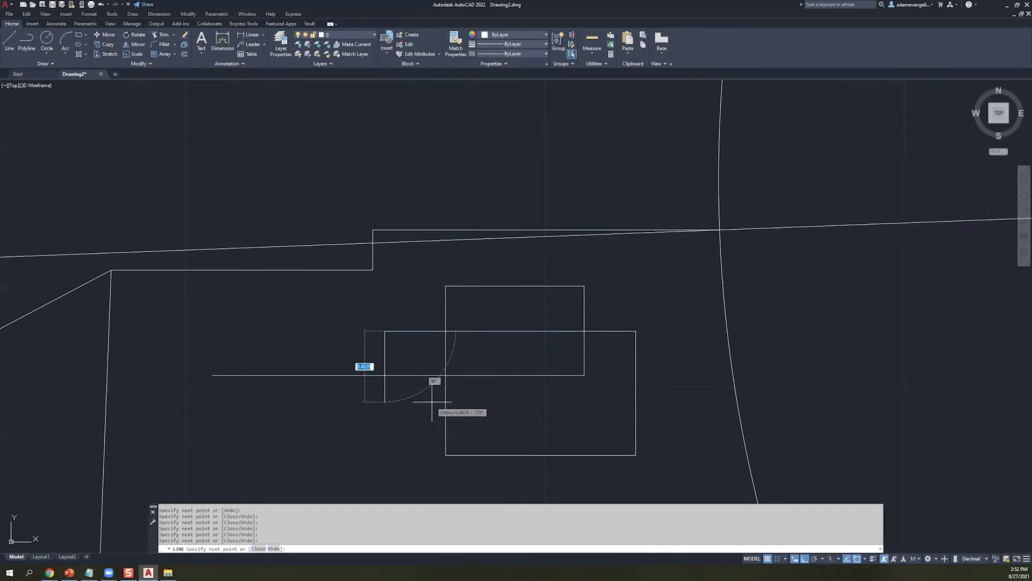
key(Escape)
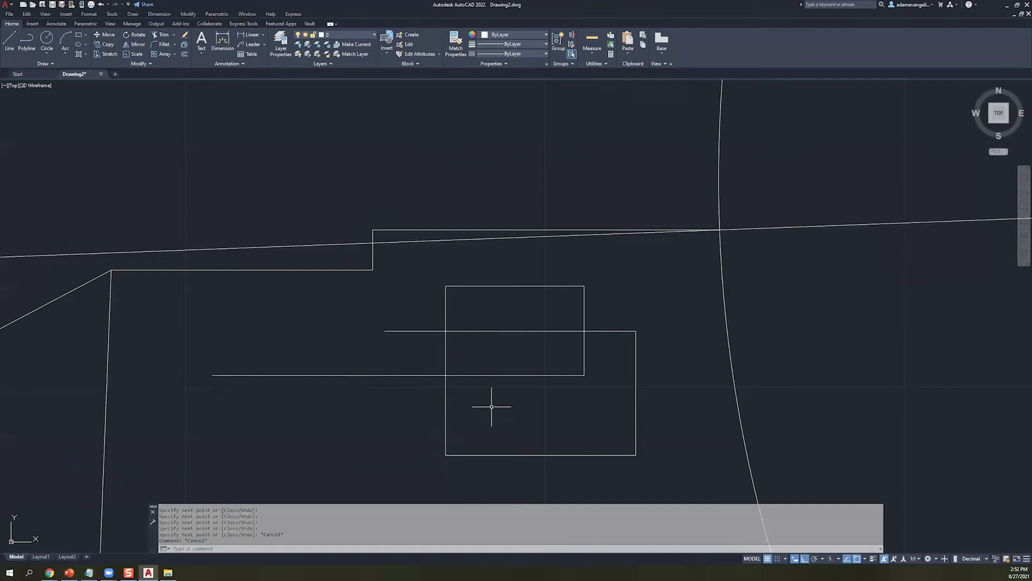
click(805, 559)
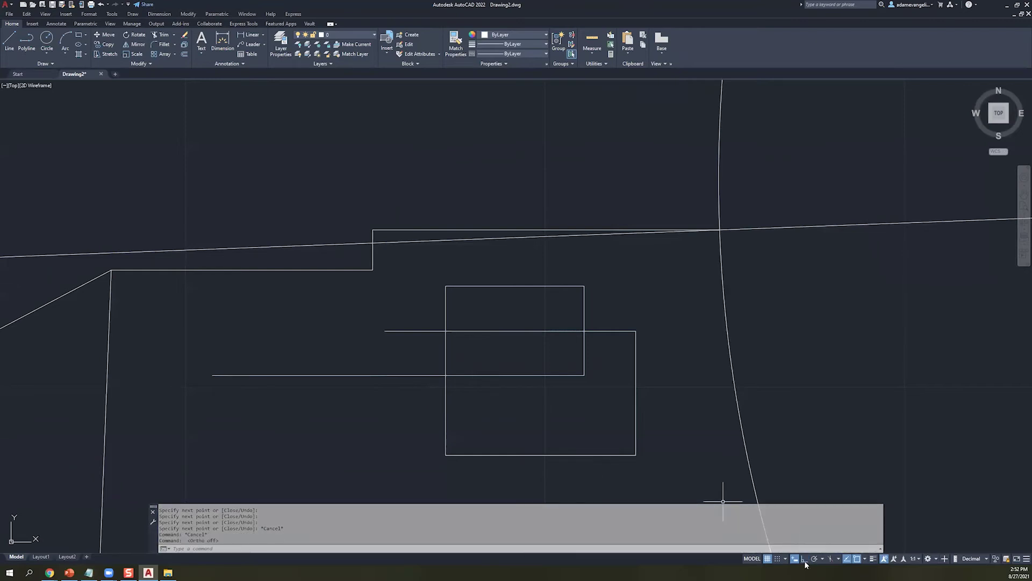
- Examine the polar tracking settings, including the available increment angles, without changing them
right_click(849, 562)
click(860, 569)
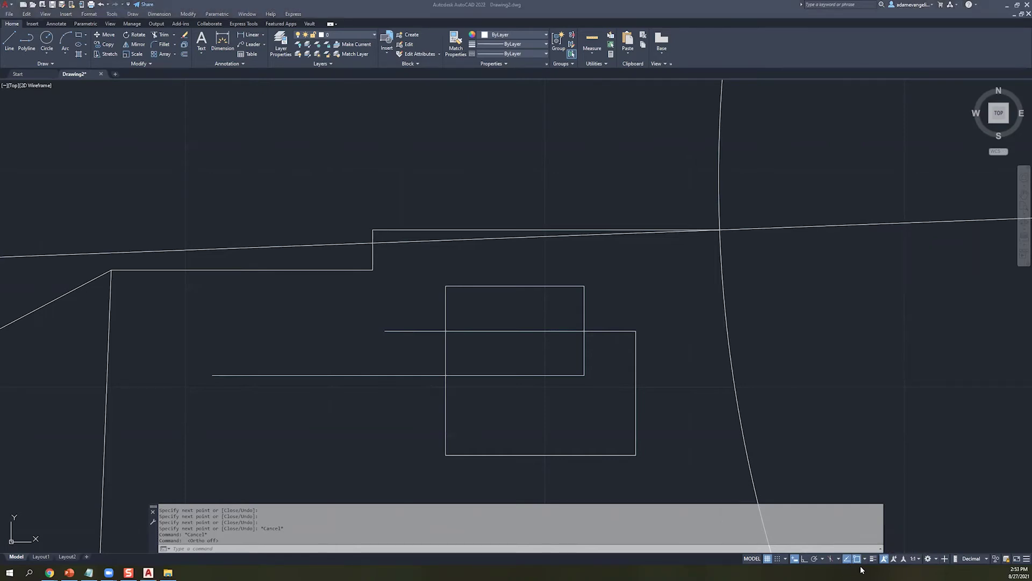
click(825, 561)
click(823, 560)
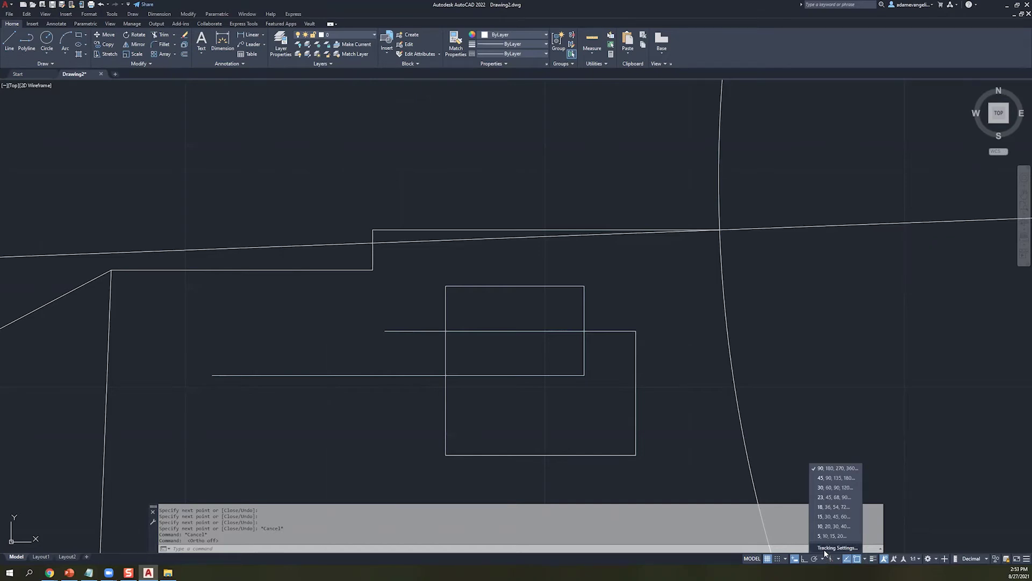
click(824, 547)
drag(270, 180, 388, 172)
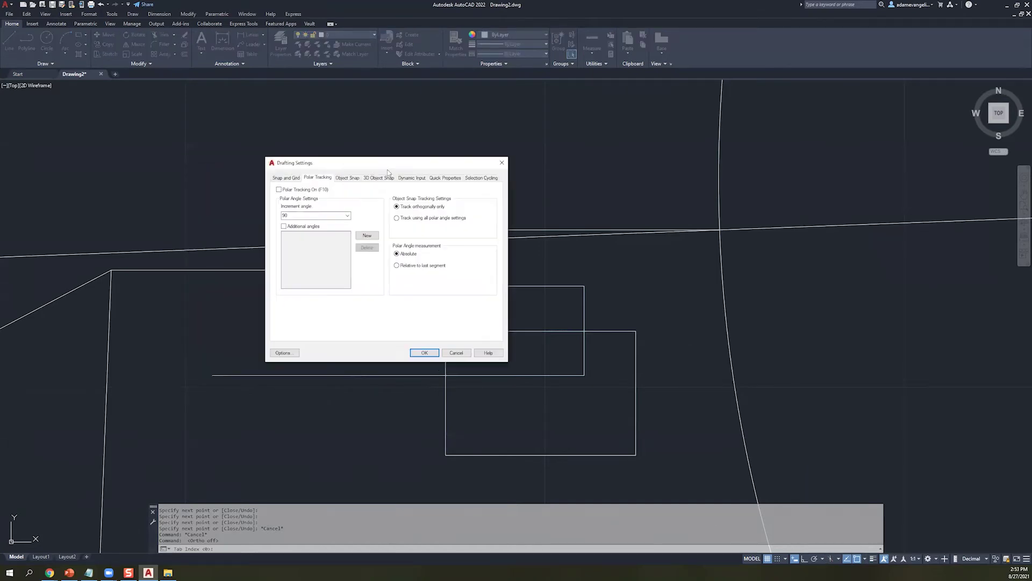
click(342, 215)
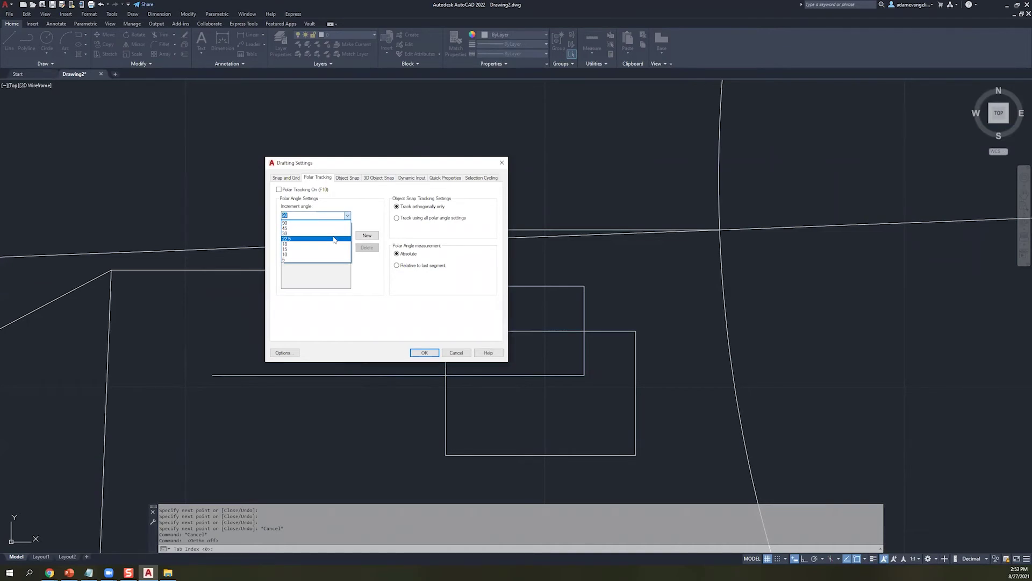
click(503, 166)
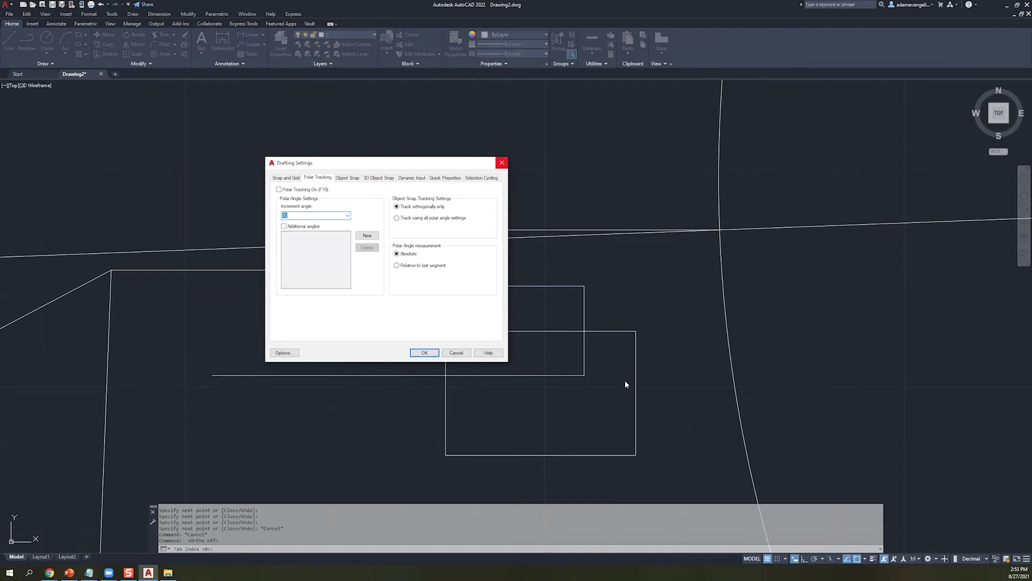
click(503, 165)
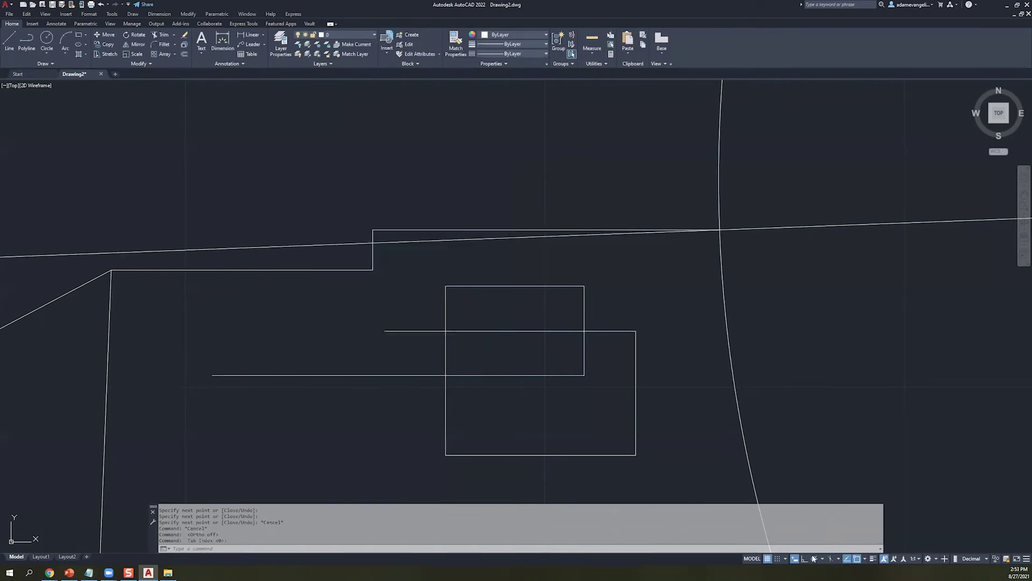
click(822, 559)
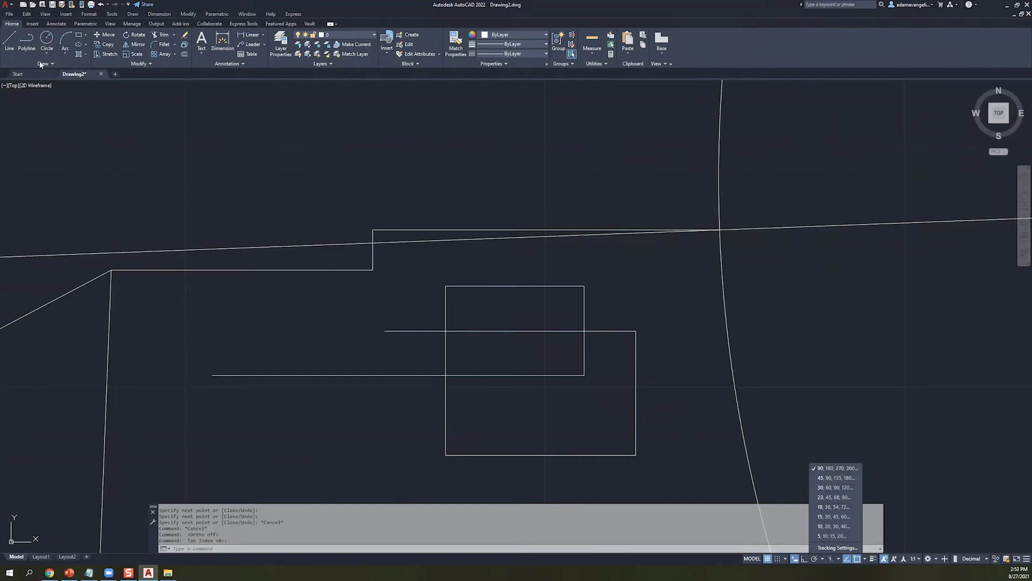
double_click(10, 40)
click(416, 205)
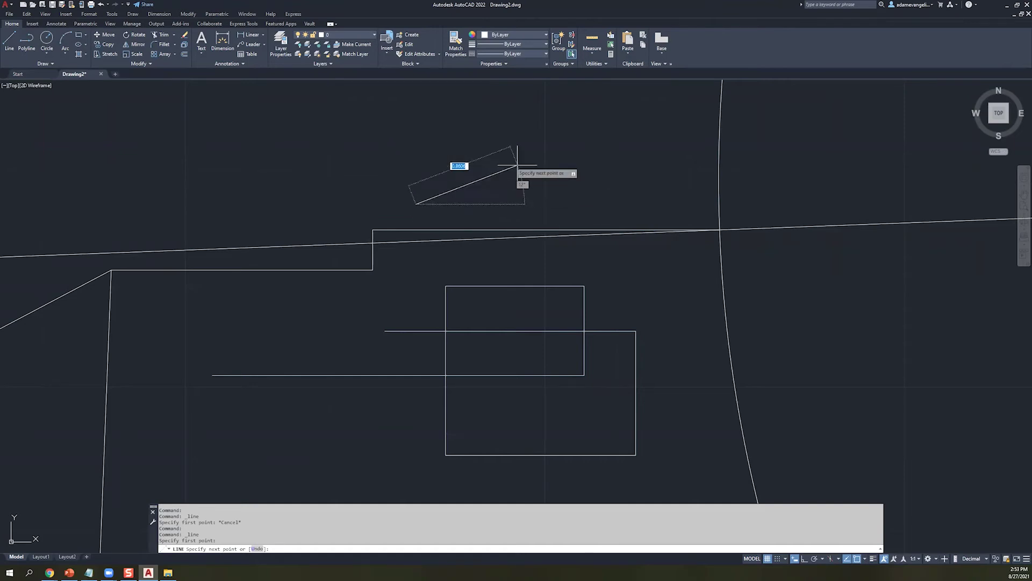
key(Escape)
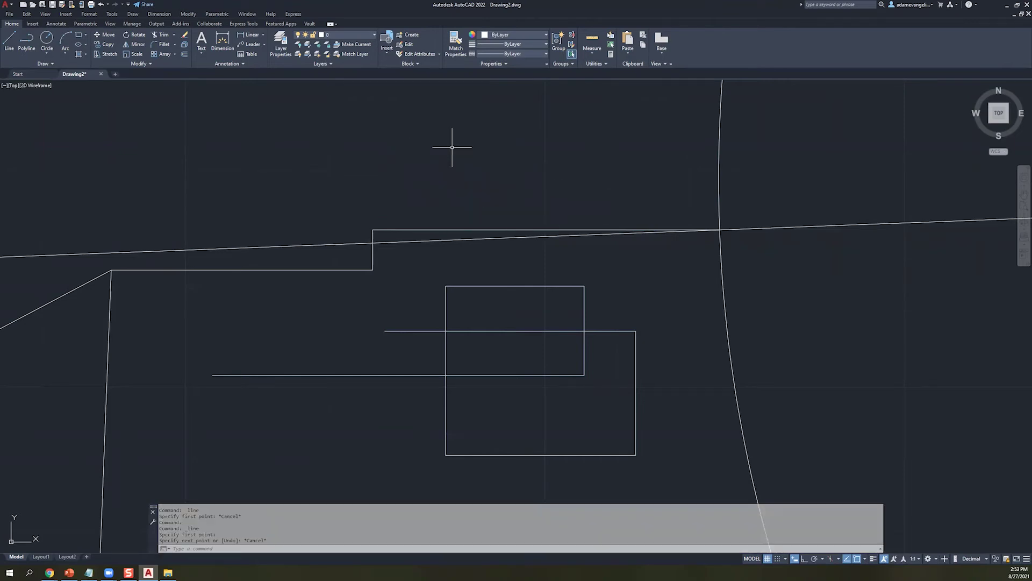
- Turn on polar tracking and try a line in open space above the stepped line using 90-degree increments, leaving it unfinished
key(F10)
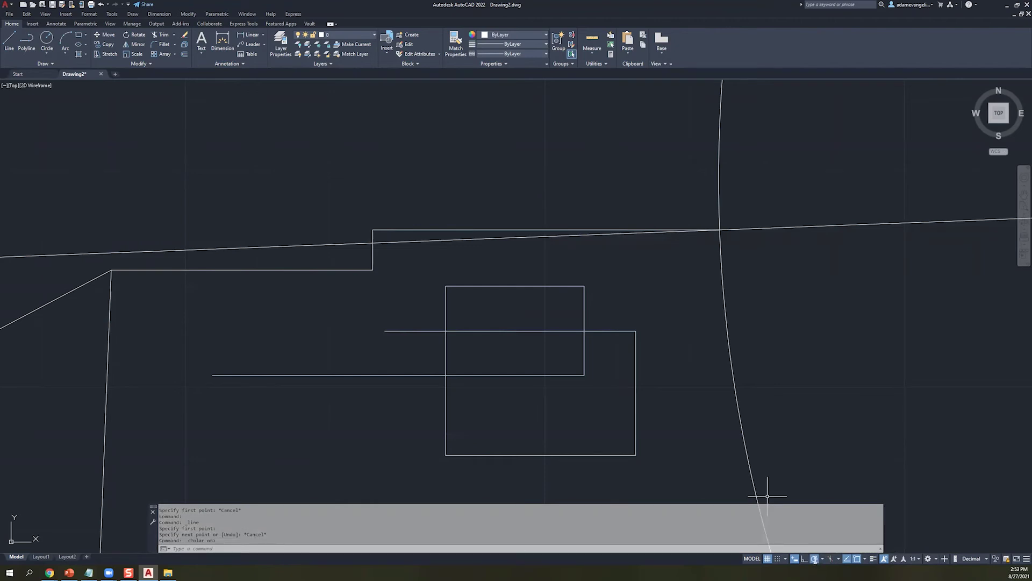
click(9, 40)
click(411, 194)
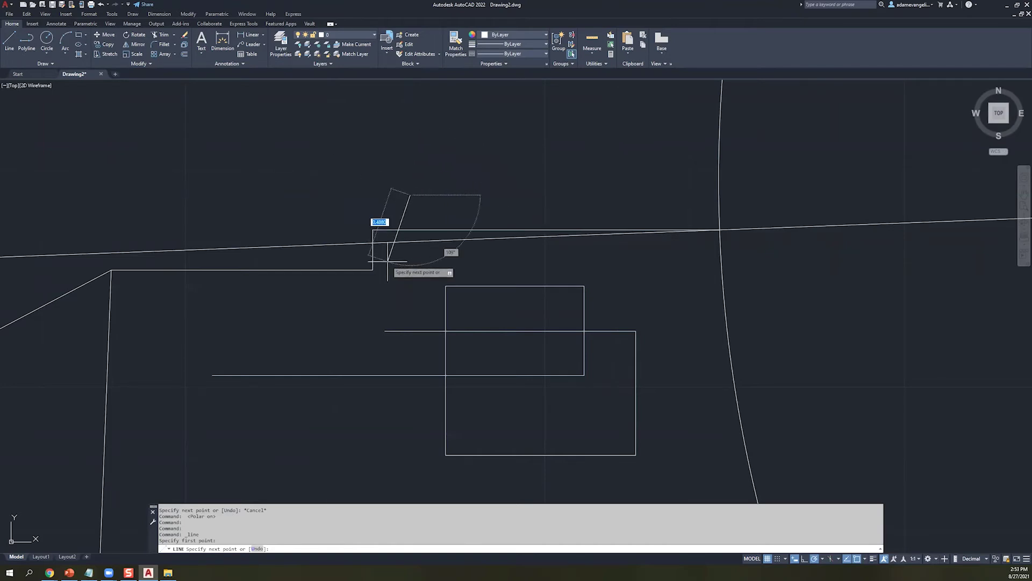
key(Escape)
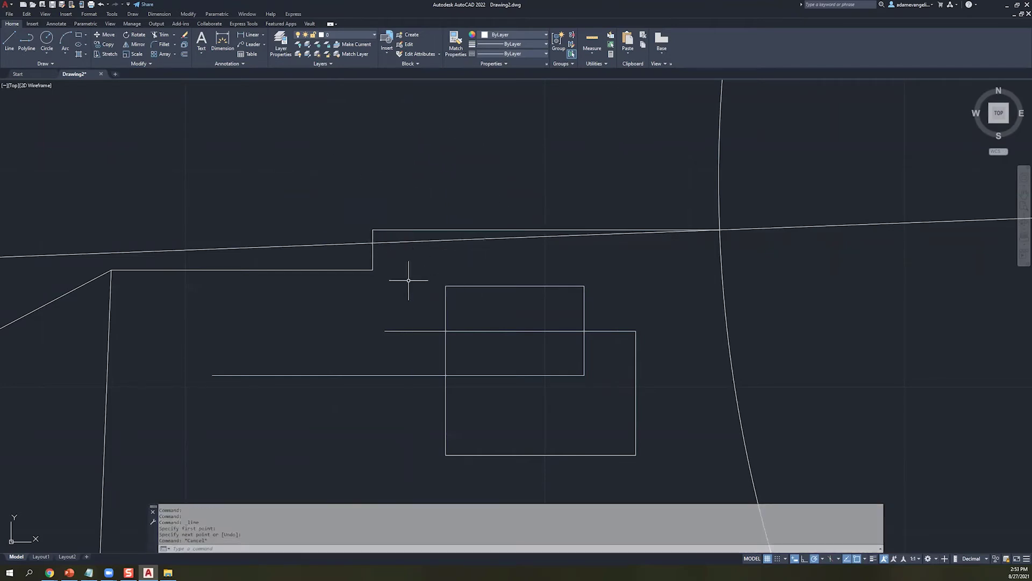
- Set the polar tracking increment to 45 degrees and try a line along the 135-degree direction in the open area above the outline
click(824, 559)
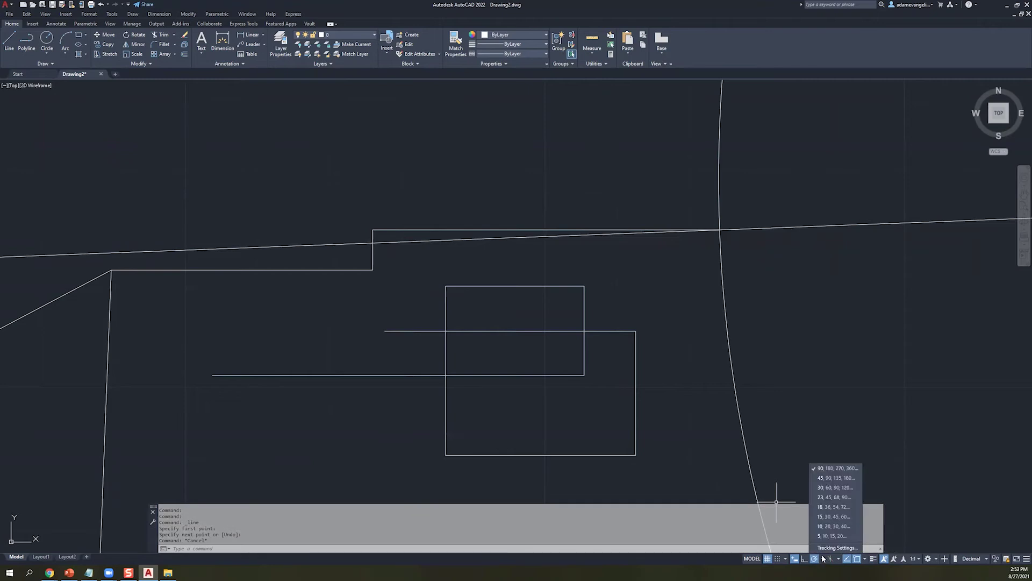
click(856, 482)
scroll(380, 202, up, 2)
scroll(369, 207, down, 5)
middle_drag(369, 208, 261, 263)
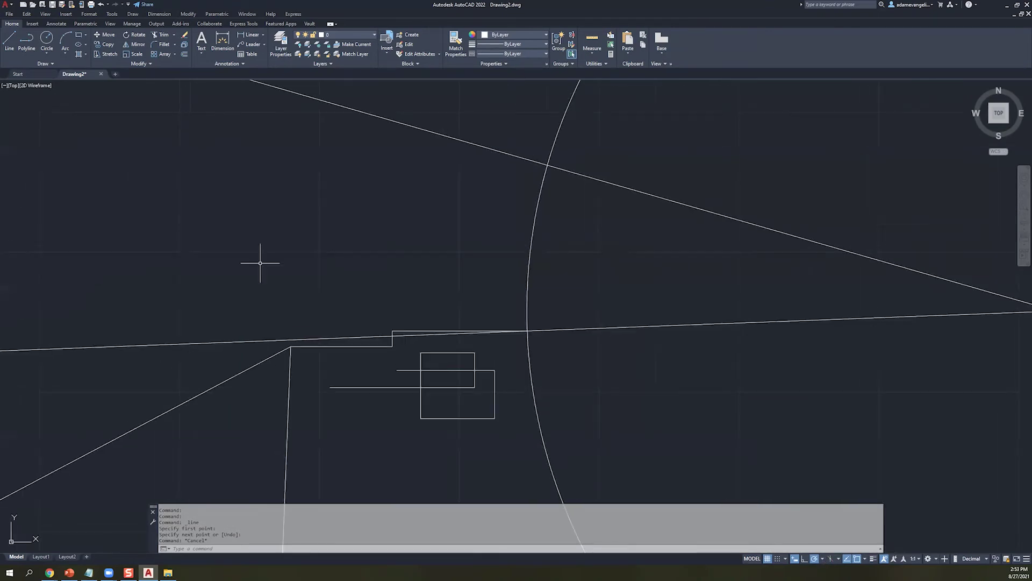
click(9, 41)
click(162, 257)
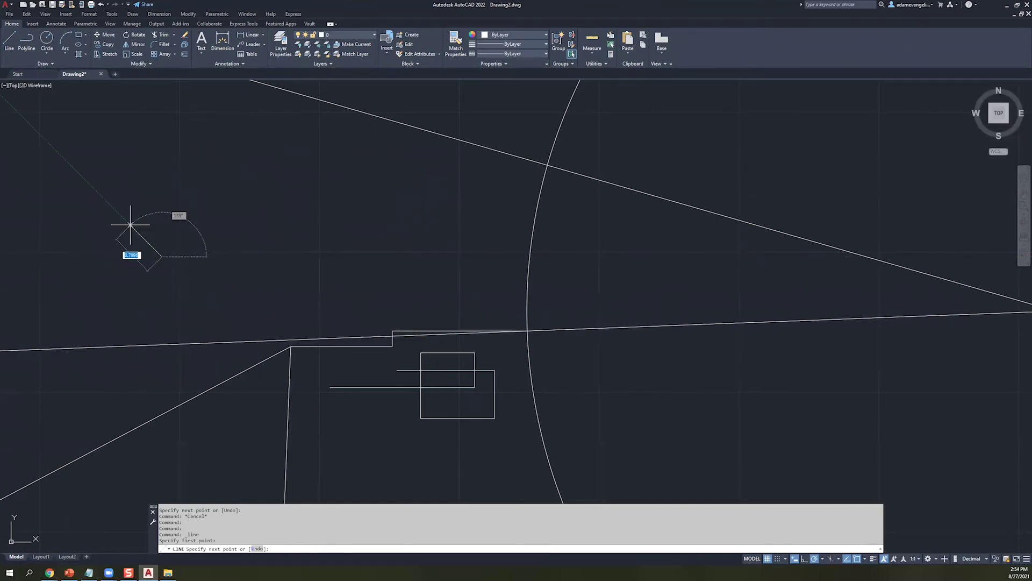
key(Escape)
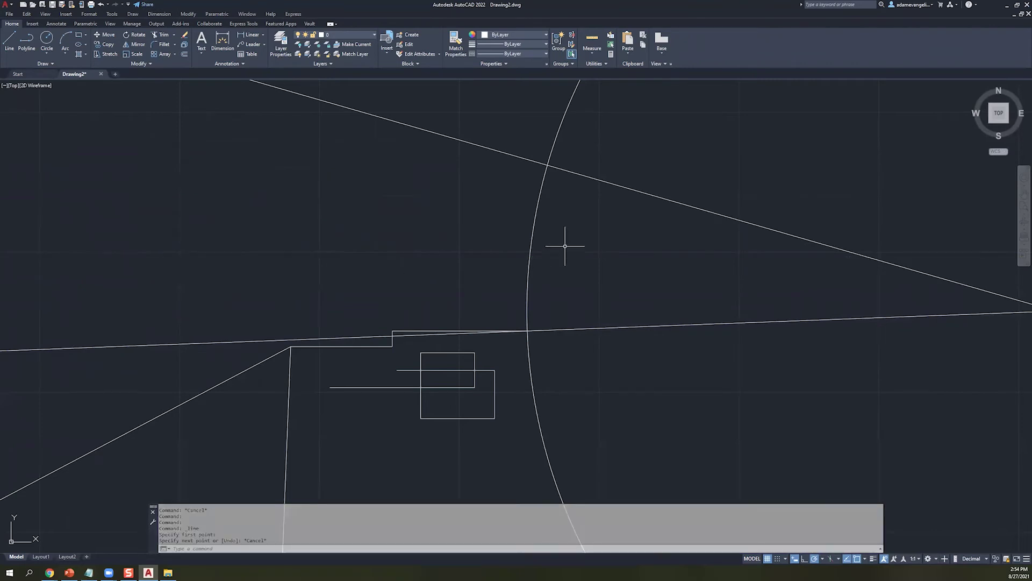
- Set the polar tracking increment to 5 degrees and try a line along the 155-degree direction, leaving it unfinished
click(822, 558)
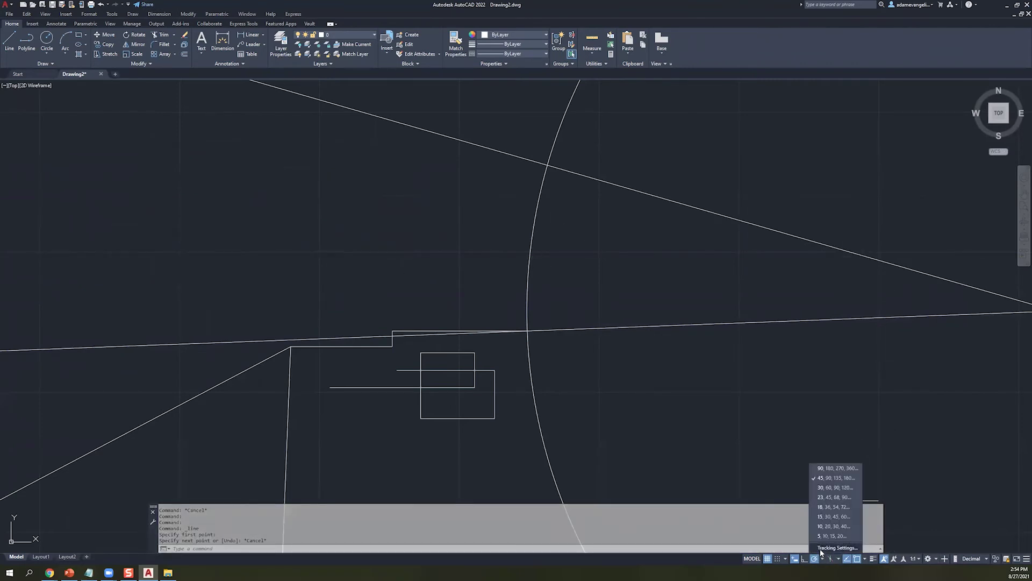
click(831, 538)
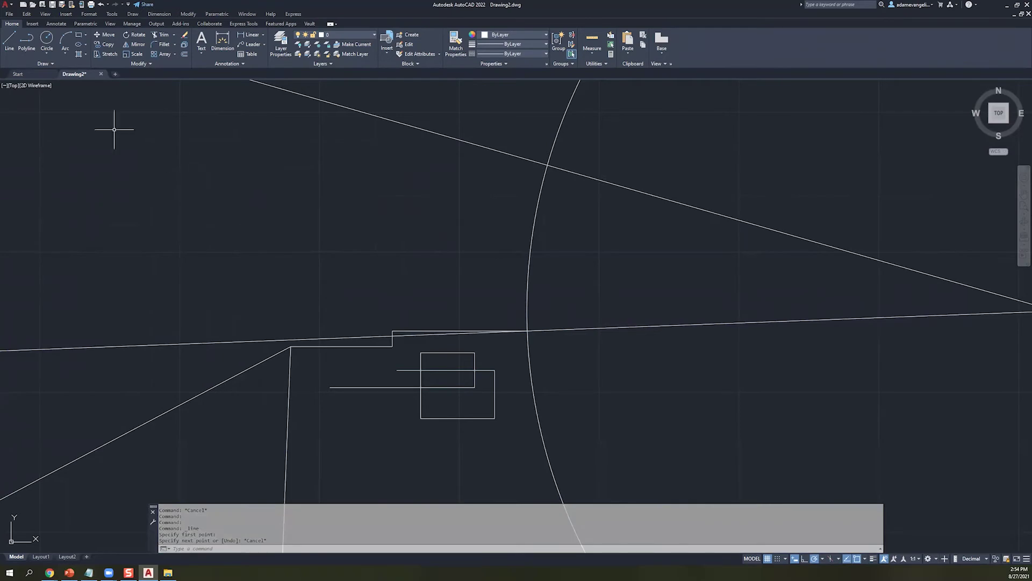
click(9, 40)
click(279, 274)
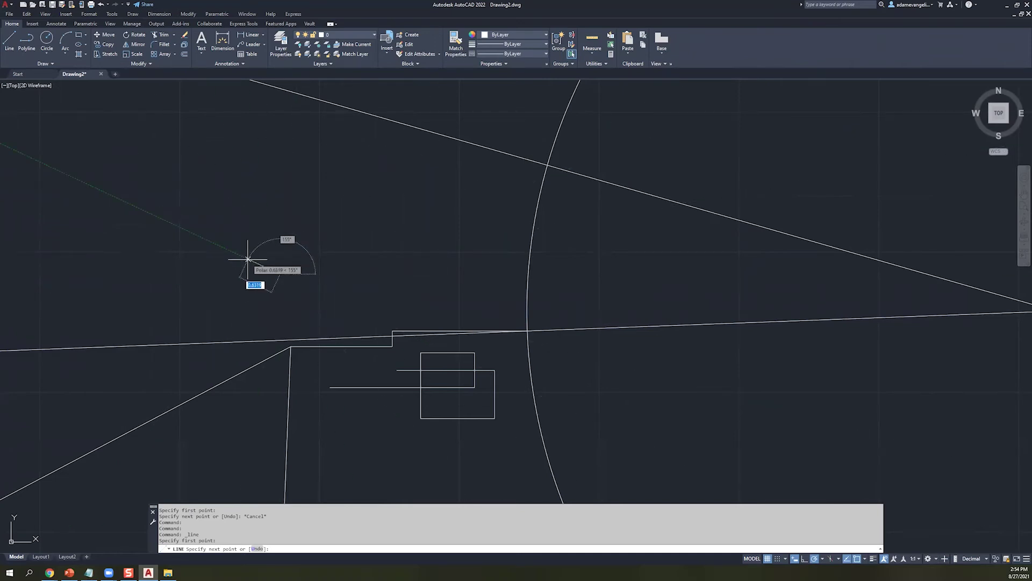
key(Escape)
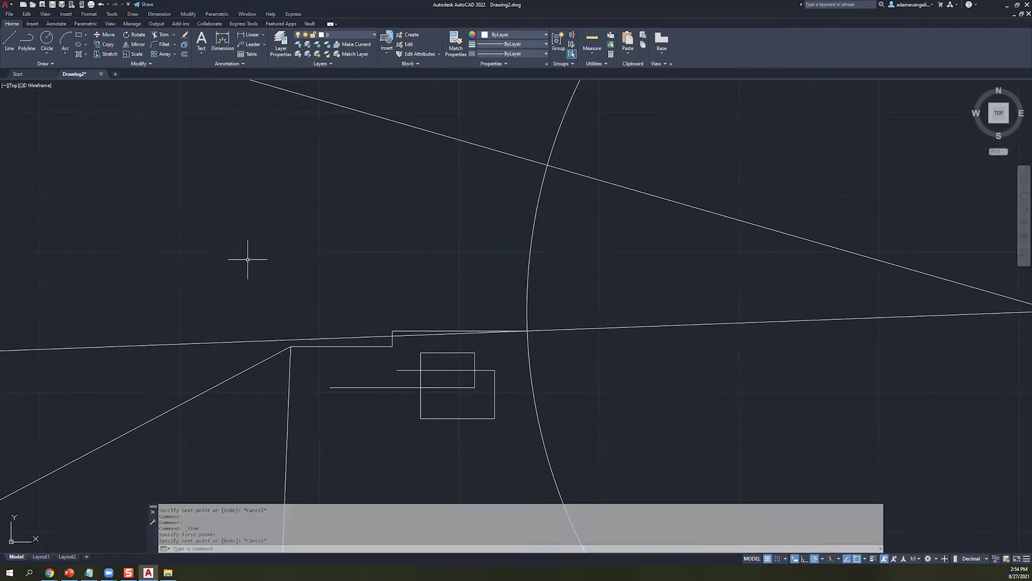
- Examine the polar tracking settings for the increment angle list and additional angles, and close them without saving changes
click(823, 559)
click(823, 548)
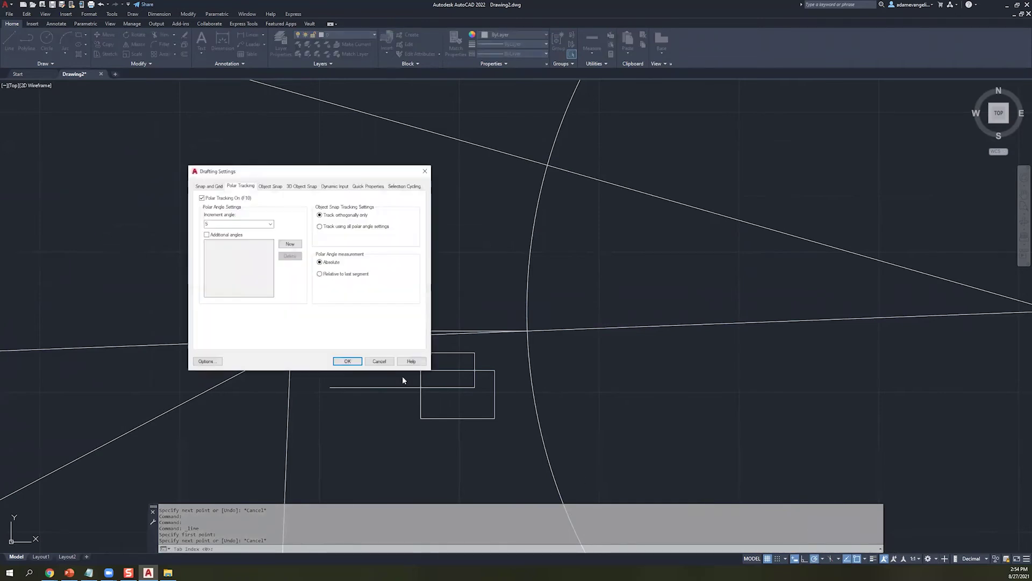
click(271, 224)
click(271, 224)
click(270, 224)
click(219, 271)
click(207, 236)
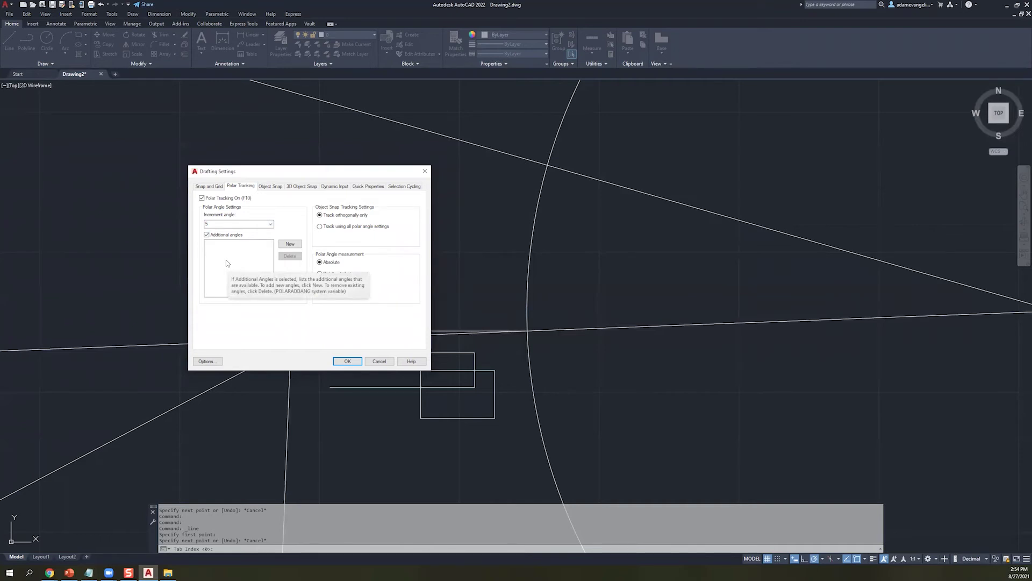
click(425, 171)
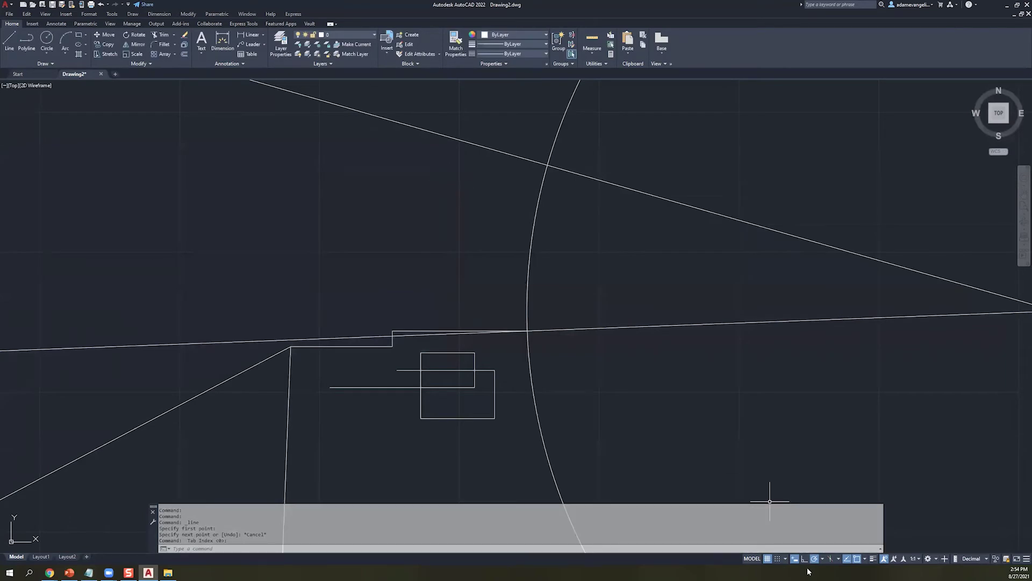
- Turn off dynamic input for the drawing
click(796, 562)
click(297, 224)
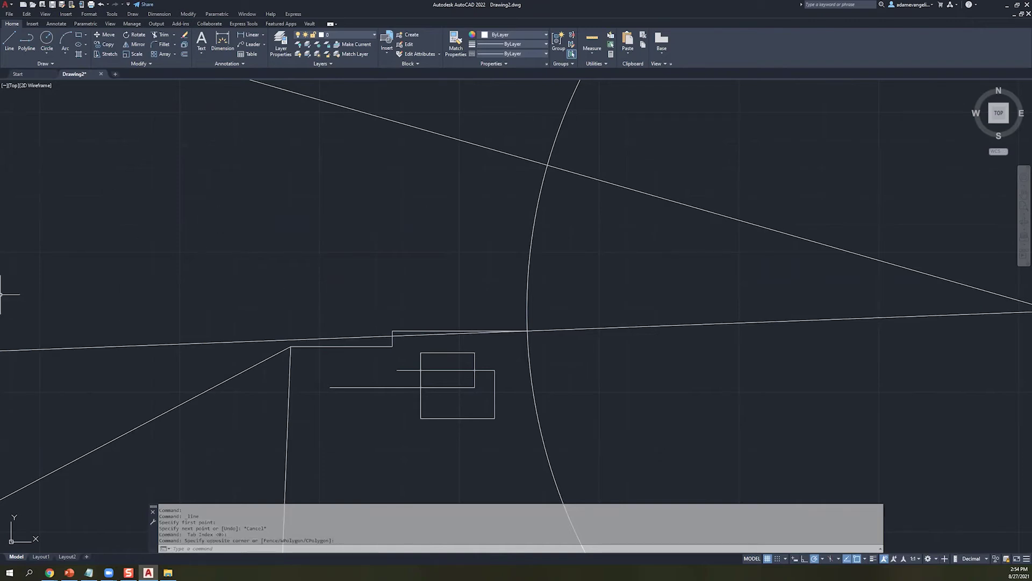
- Go to the Start page's Learning resources and open The Hitchhiker's Guide to AutoCAD in the web browser
click(22, 74)
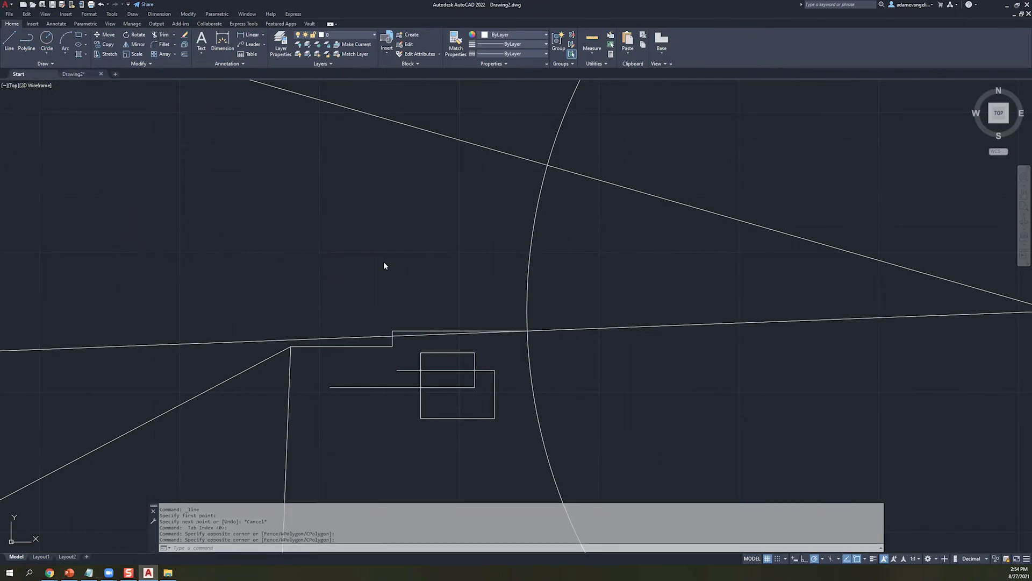
click(24, 230)
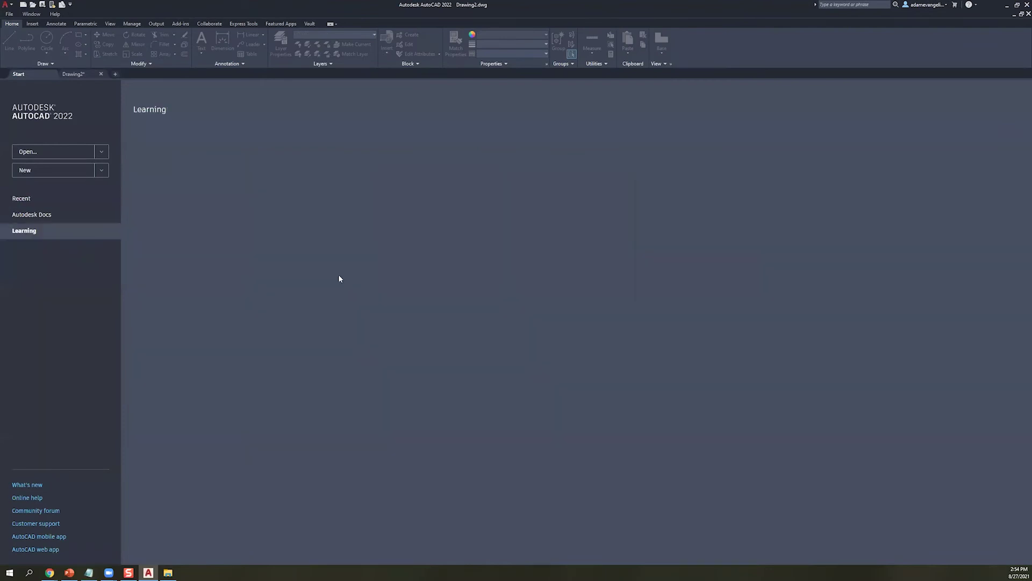
click(939, 241)
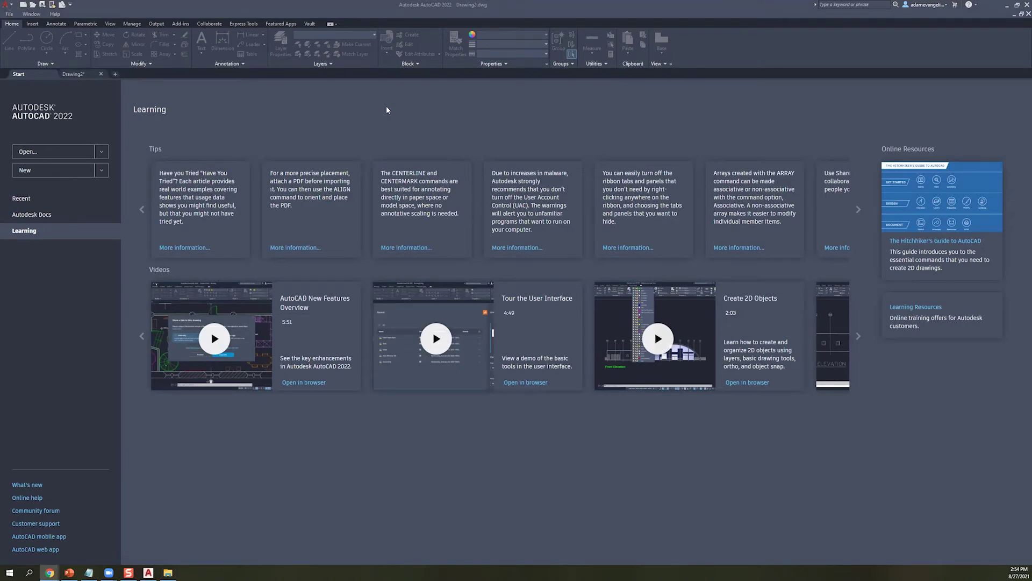
- Open the guide's Geometry topic and read through its sections on lines, circles, polylines, rectangles, the user coordinate system and hatches
scroll(514, 309, down, 1)
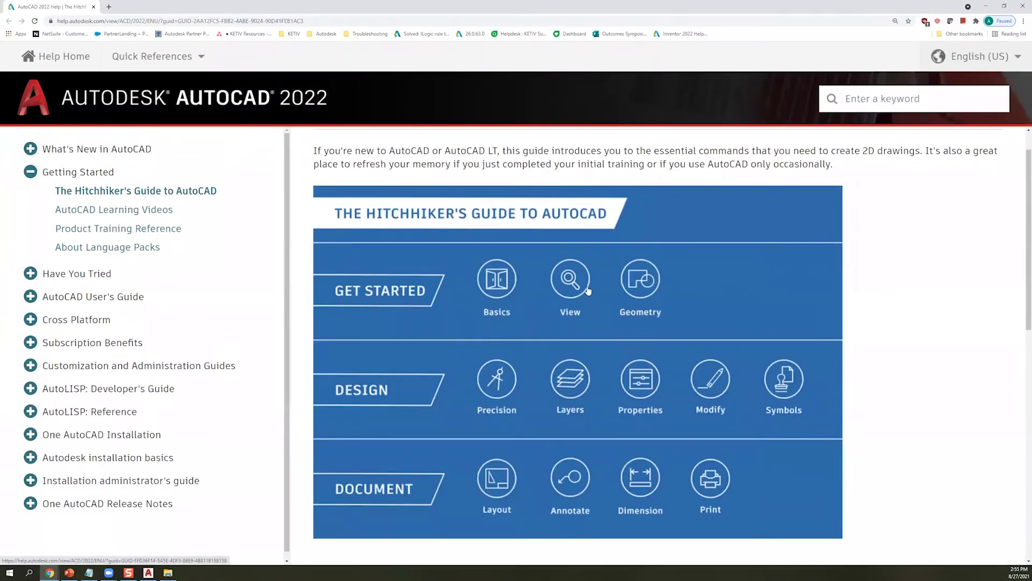
click(639, 284)
scroll(627, 385, down, 15)
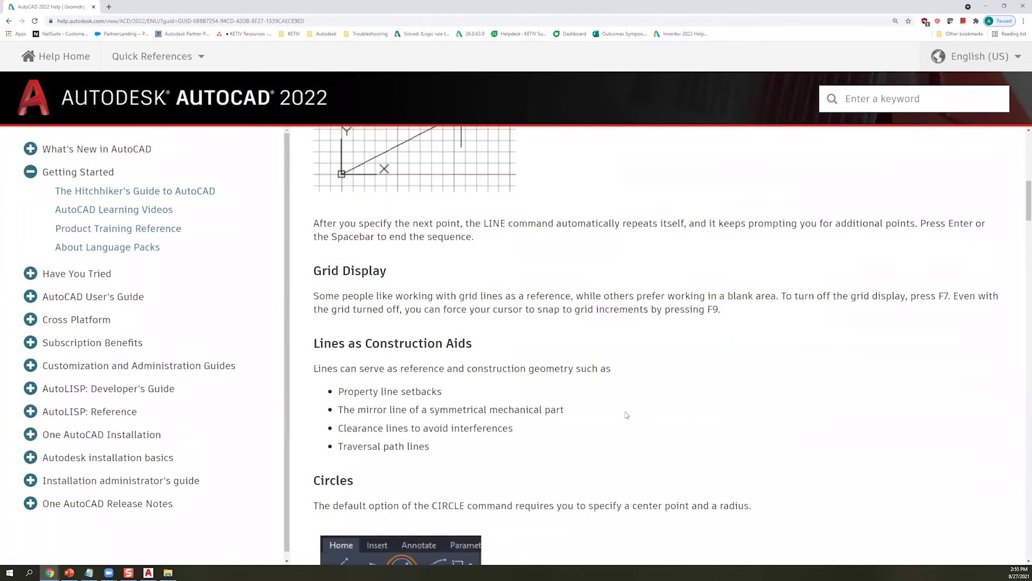
scroll(624, 418, down, 4)
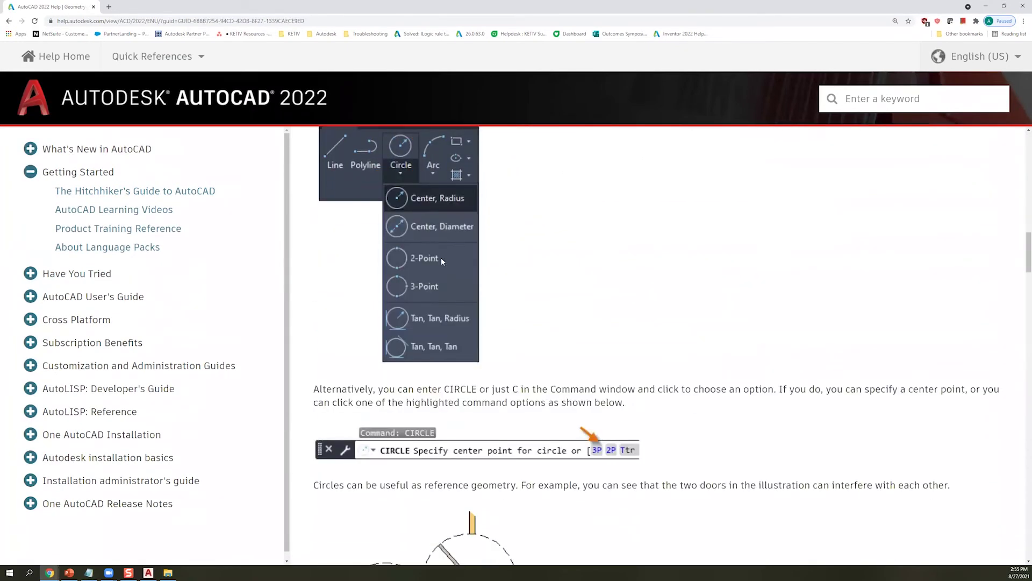
scroll(494, 438, down, 13)
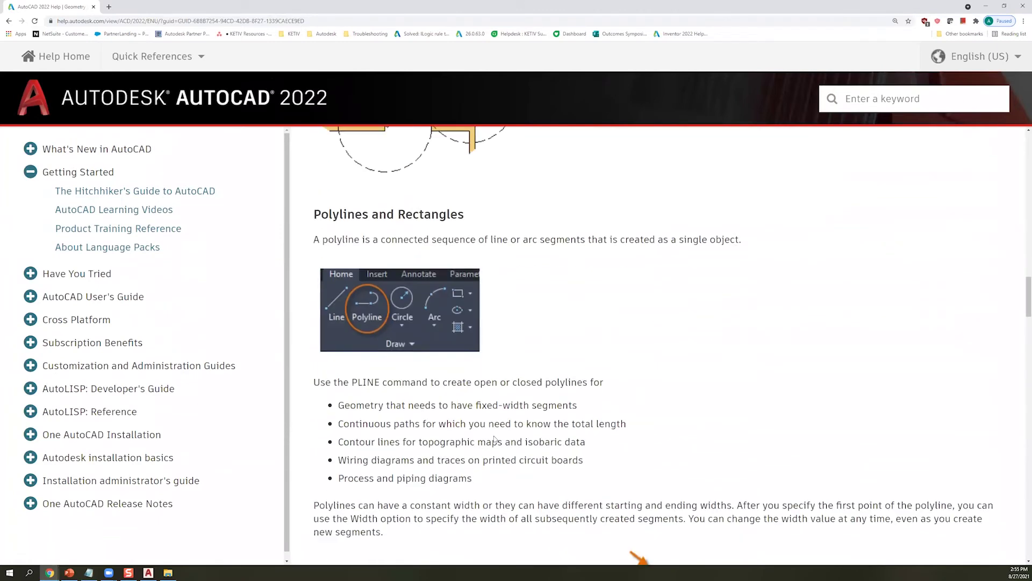
scroll(493, 439, down, 13)
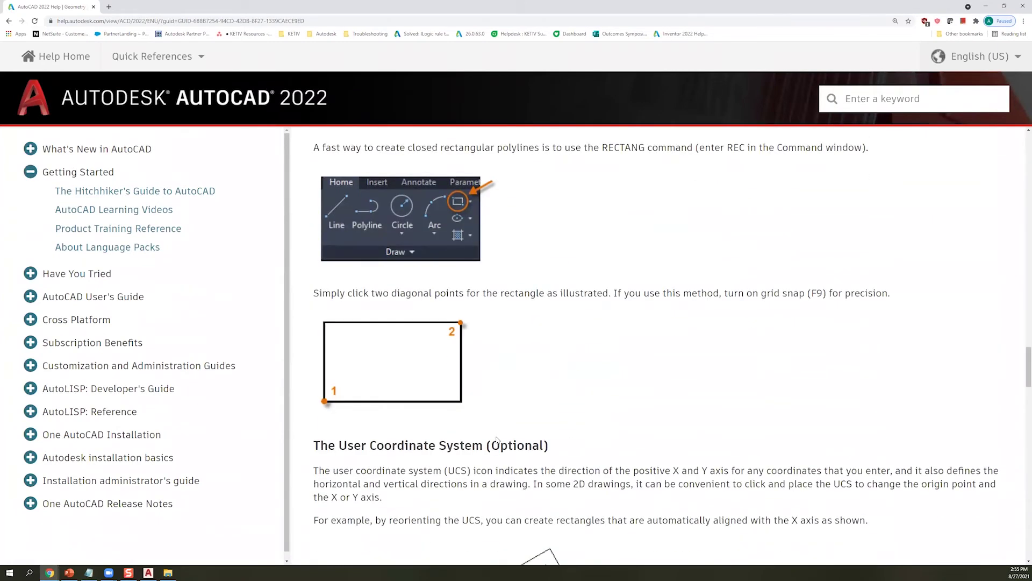
scroll(502, 434, down, 4)
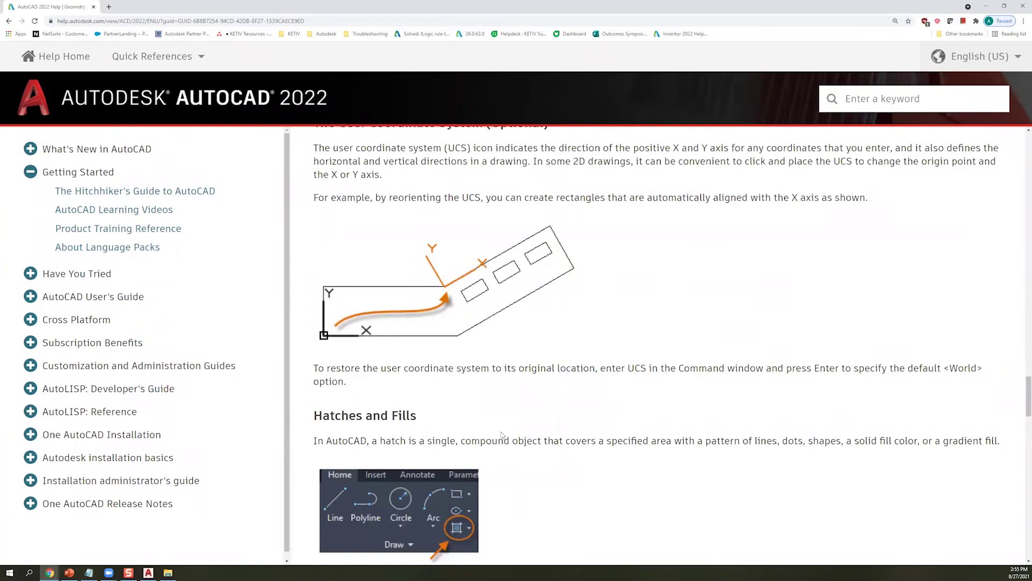
scroll(501, 434, down, 12)
scroll(433, 371, down, 15)
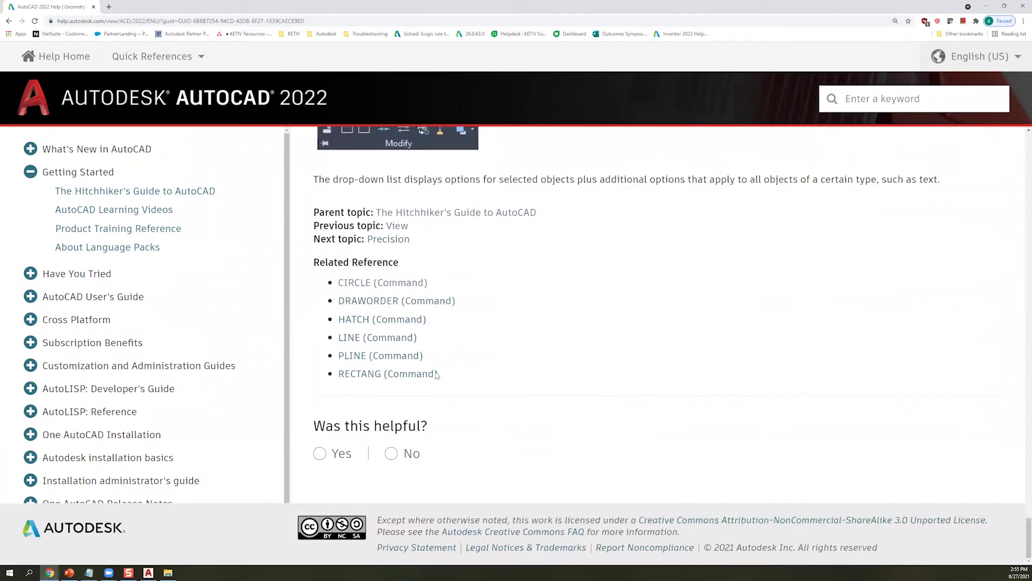
drag(449, 369, 469, 263)
click(469, 264)
- Return to the guide's overview, open the Precision topic and read about polar tracking, object snaps and the function key reference
key(alt+Left)
scroll(511, 338, down, 2)
click(494, 332)
scroll(533, 389, down, 9)
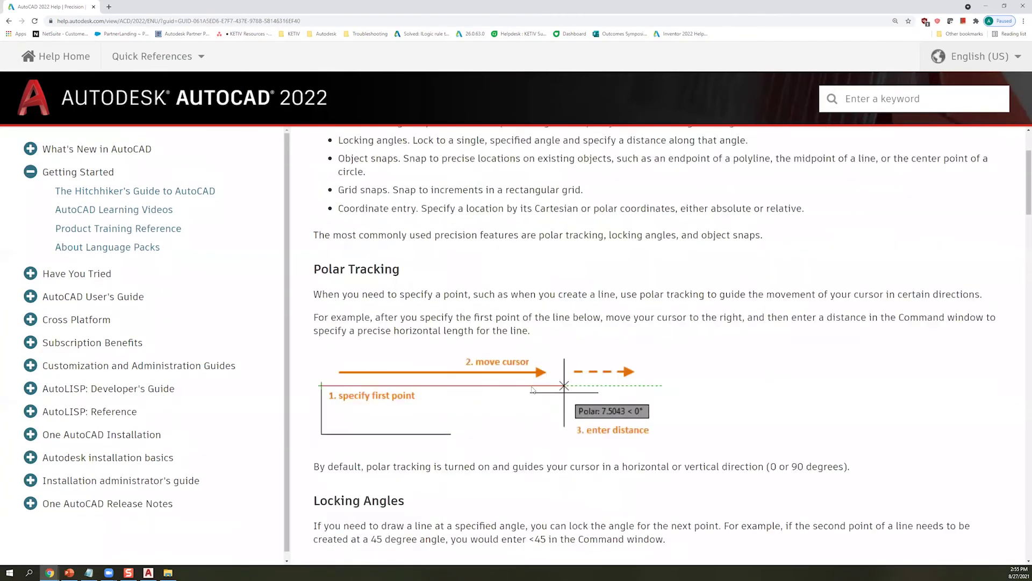
scroll(532, 390, down, 4)
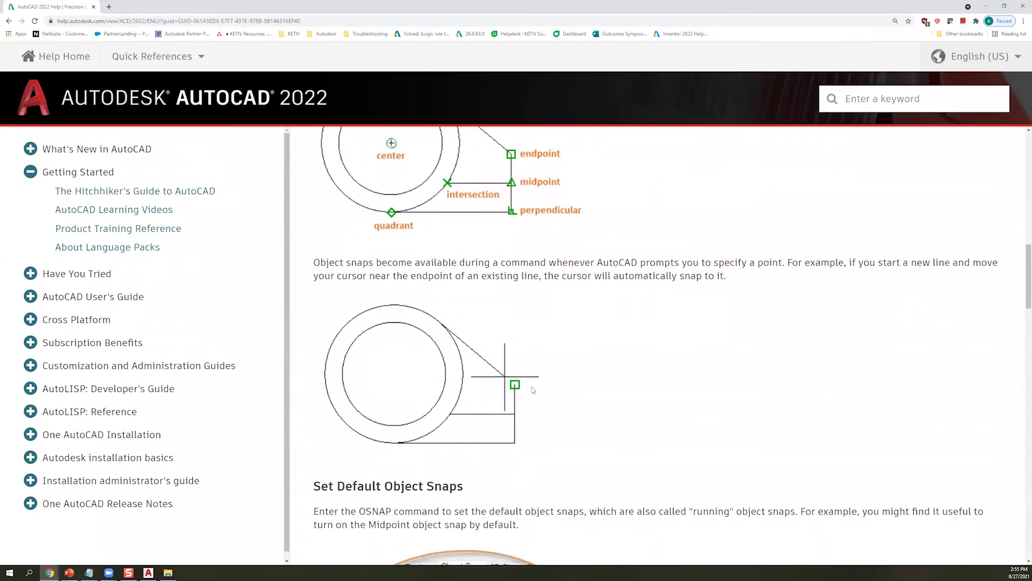
scroll(430, 296, up, 3)
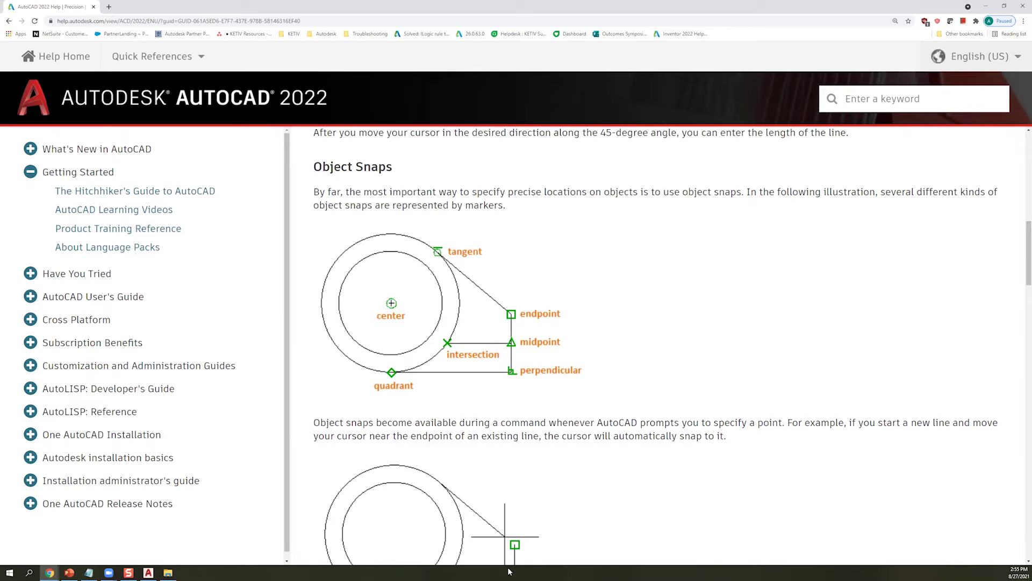
scroll(433, 299, down, 2)
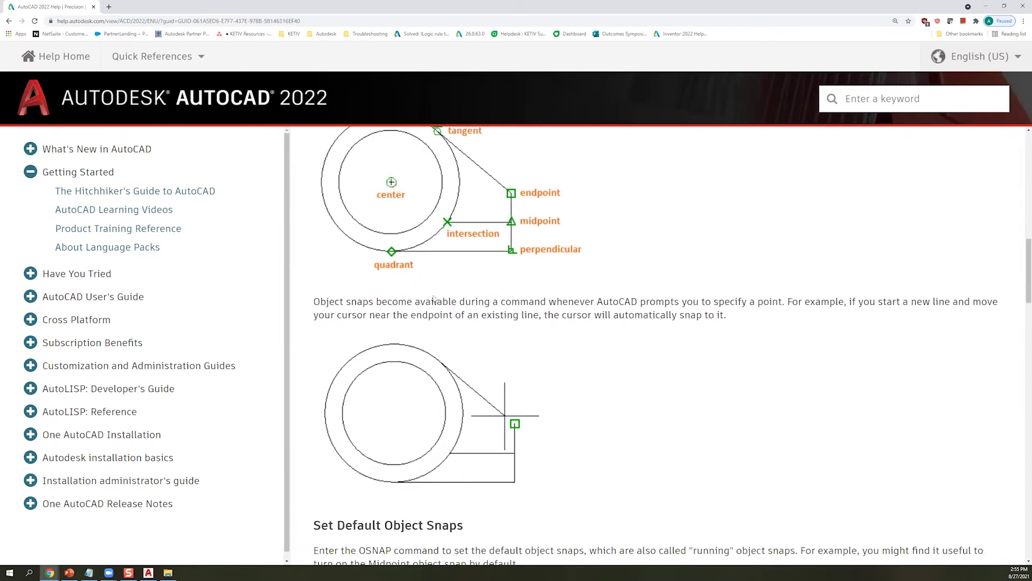
scroll(524, 415, down, 8)
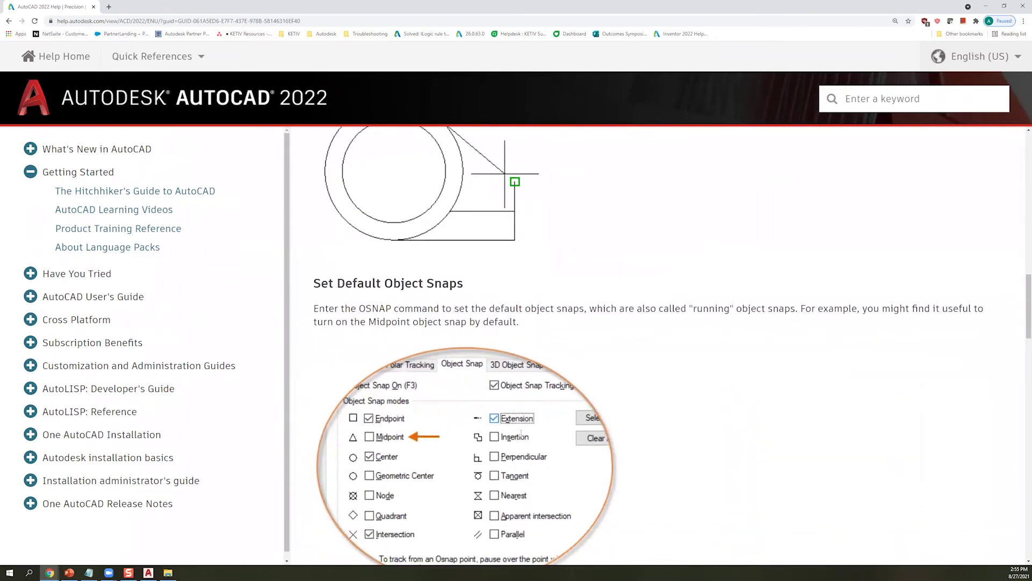
scroll(521, 436, down, 18)
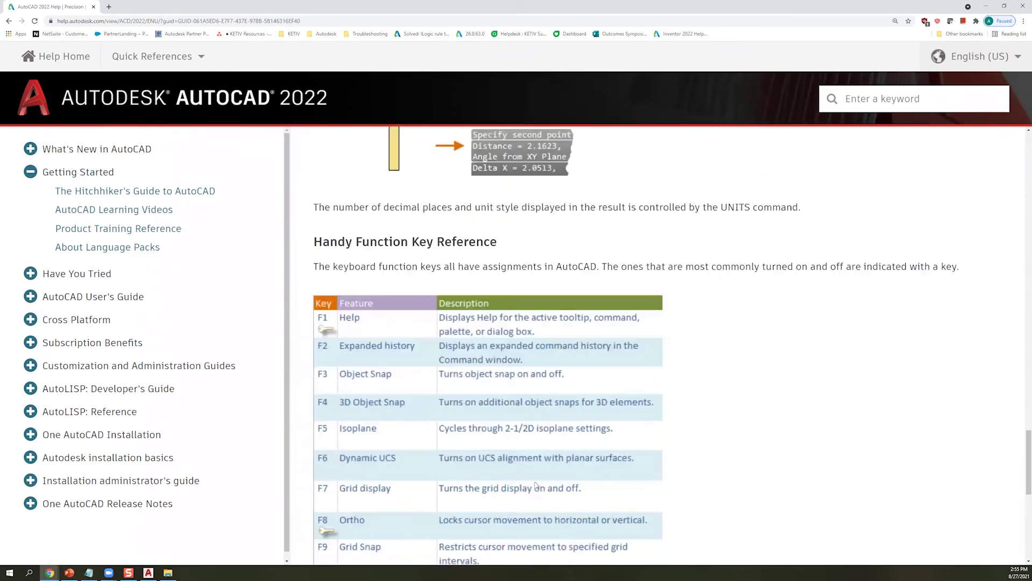
scroll(540, 480, down, 6)
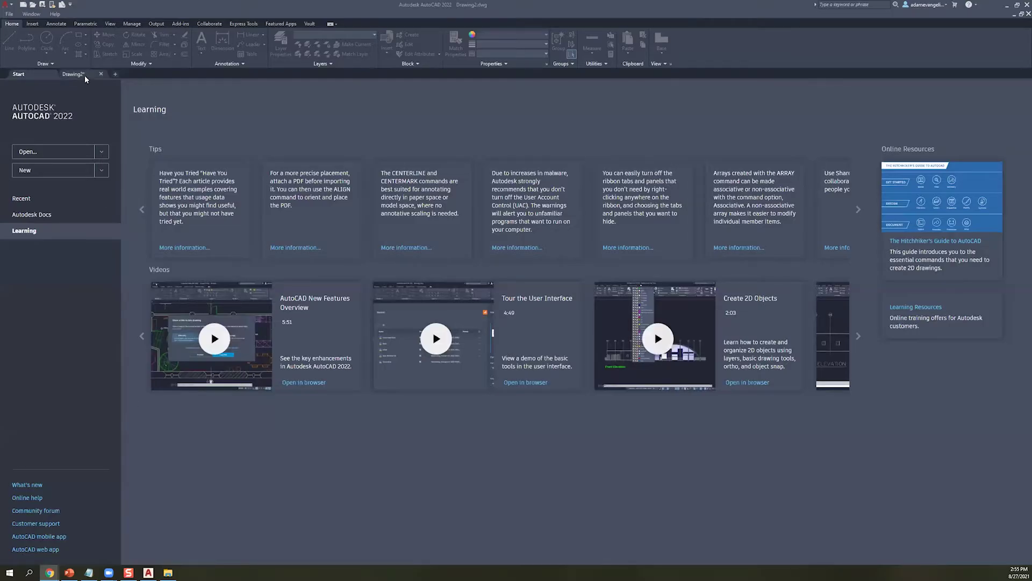
- Return to the Drawing2 drawing with its circles and lines in view
click(84, 77)
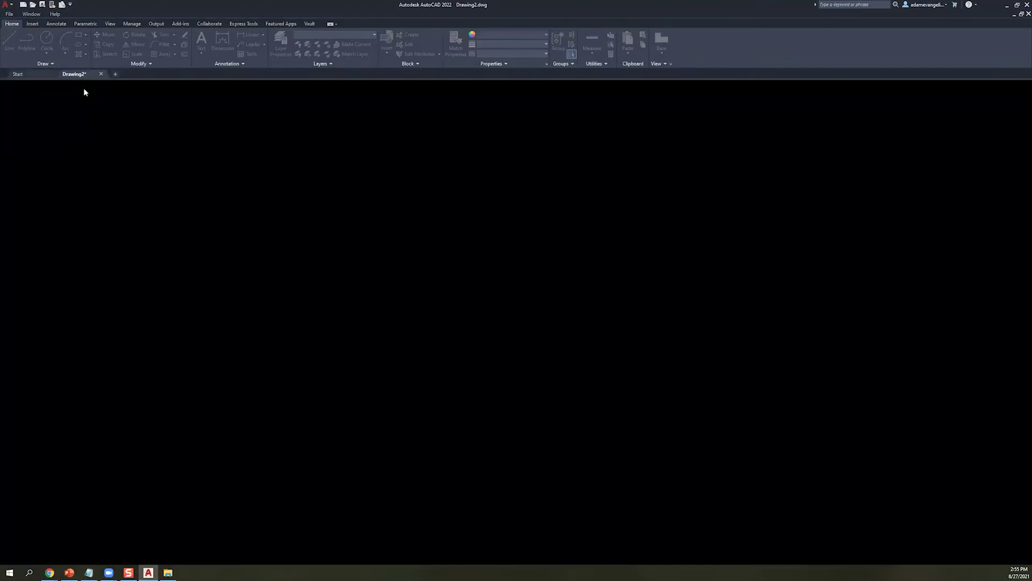
scroll(226, 237, down, 5)
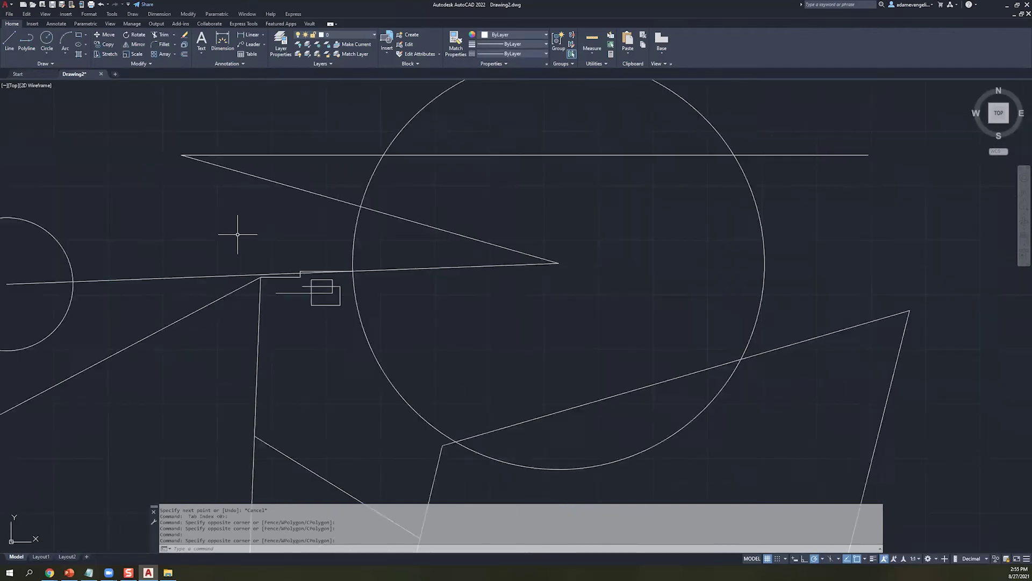
click(47, 40)
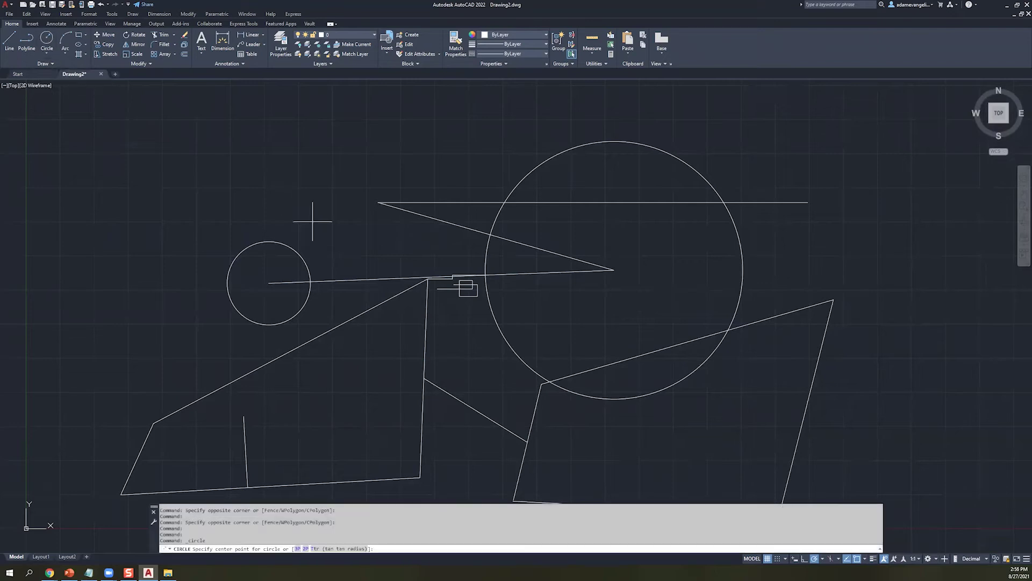
click(47, 53)
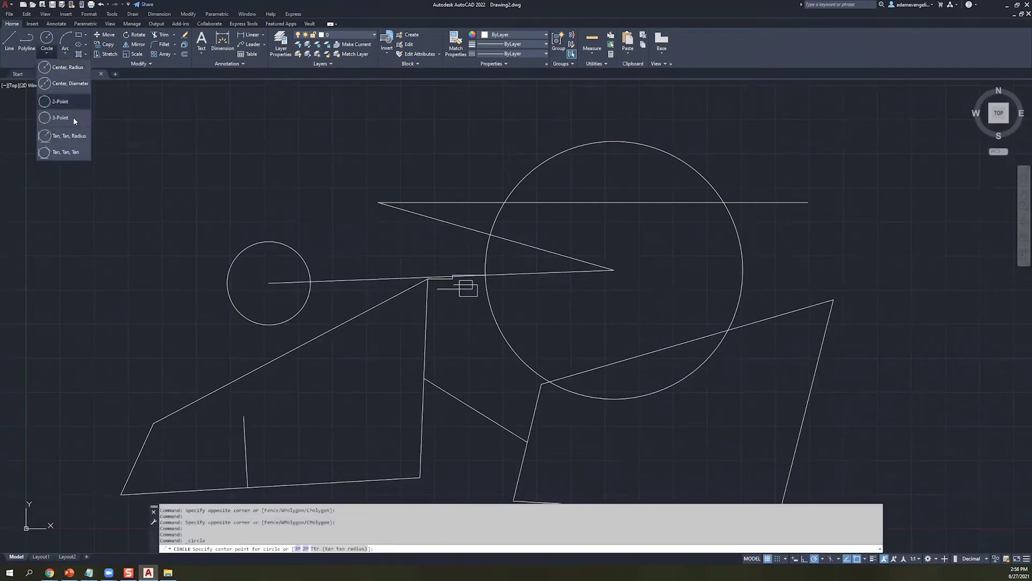
click(10, 42)
click(10, 42)
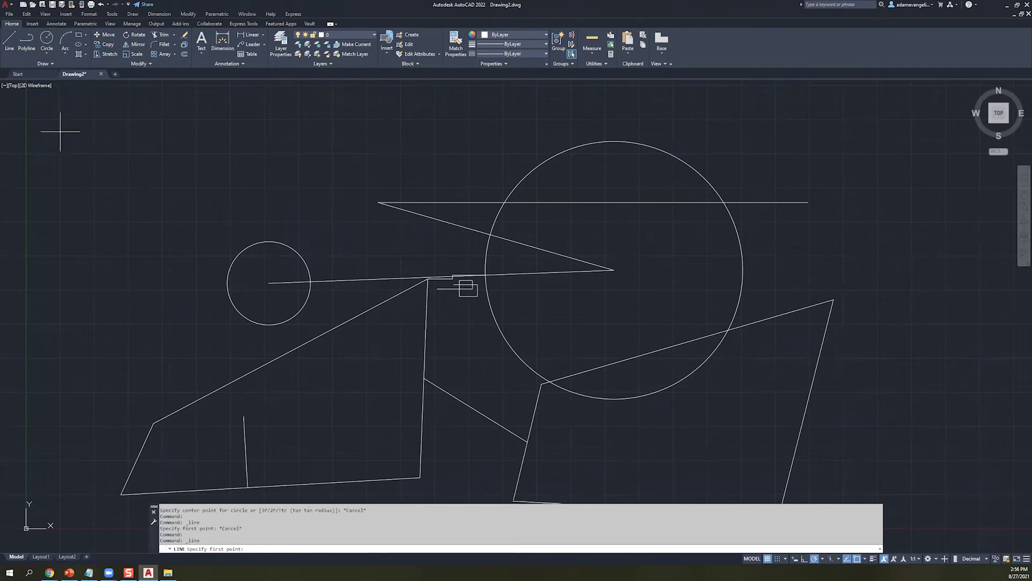
- Draw a center-radius circle with a radius of about 2.5 above the existing small circle
click(39, 53)
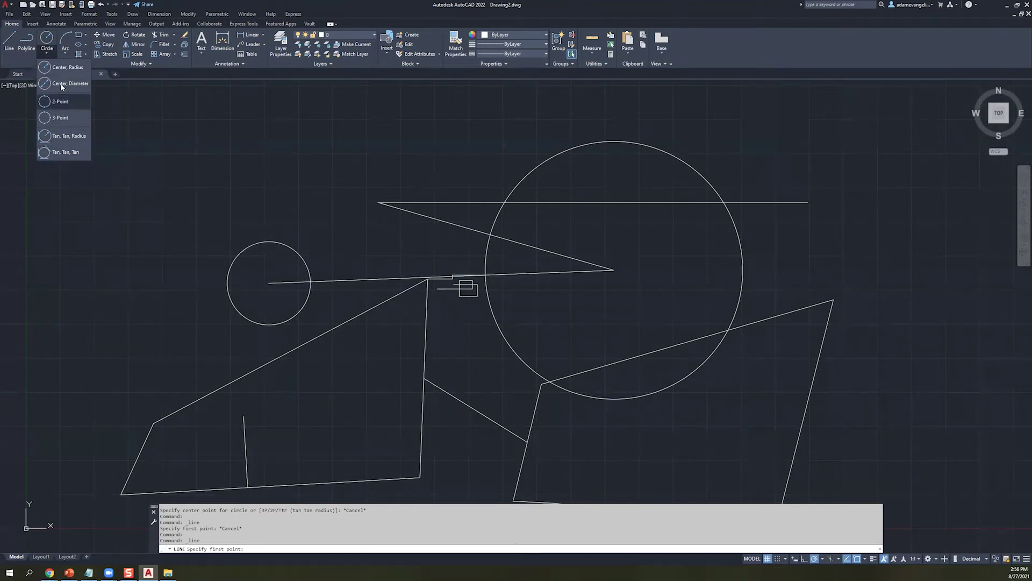
click(67, 68)
click(263, 178)
click(275, 146)
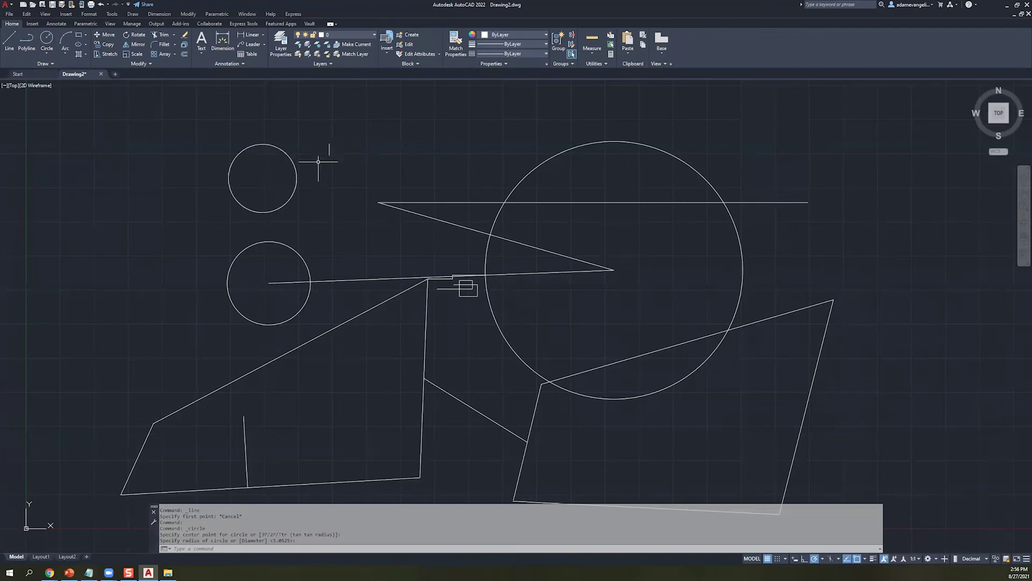
- Draw a center-diameter circle beside the new circle, on its left and level with its center
click(48, 52)
click(70, 84)
click(175, 178)
click(207, 127)
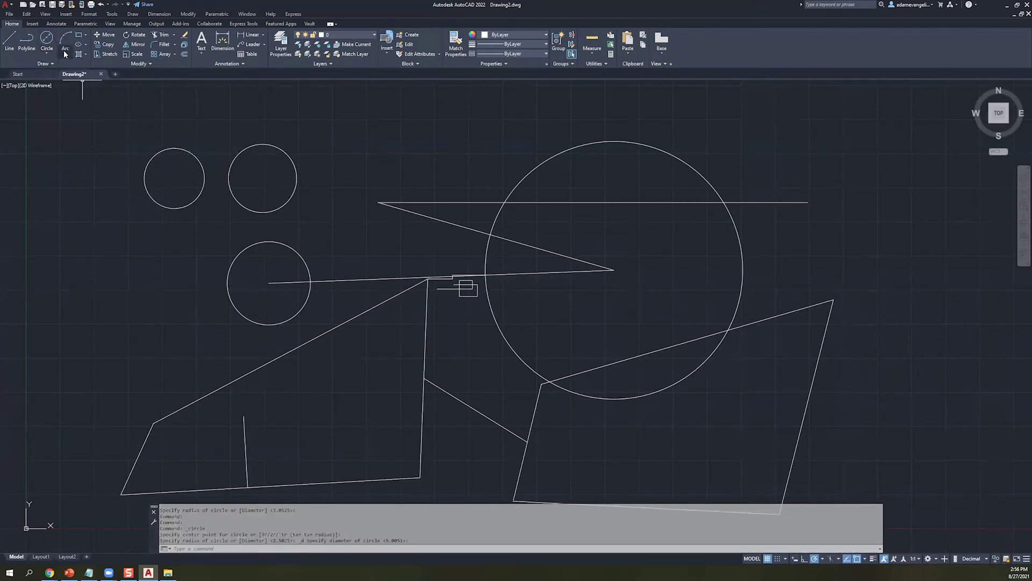
- Draw a 2-Point circle with a radius of about 4.2 that encloses the center-diameter circle
click(47, 53)
click(73, 102)
click(131, 127)
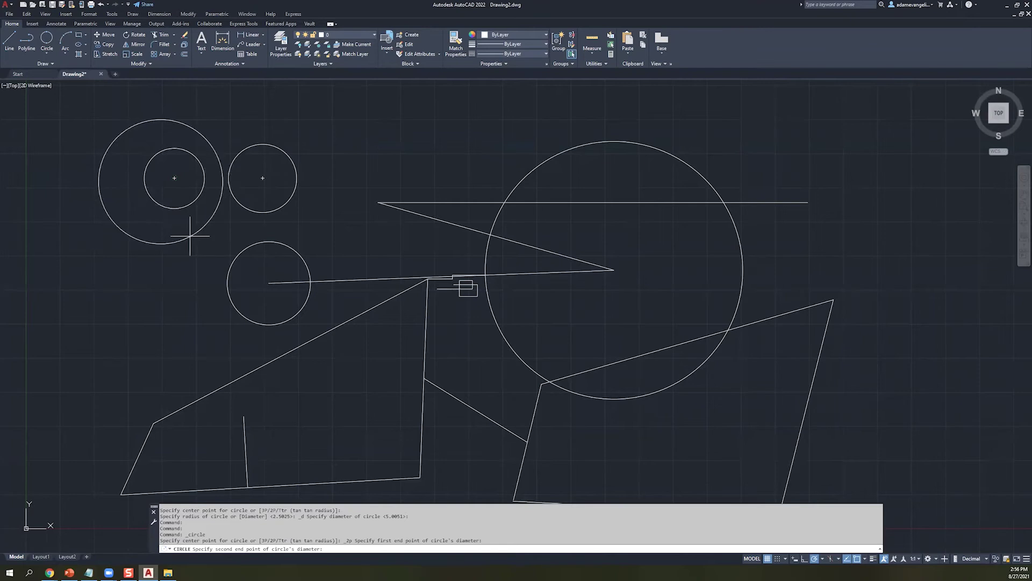
click(180, 229)
key(Escape)
key(Escape)
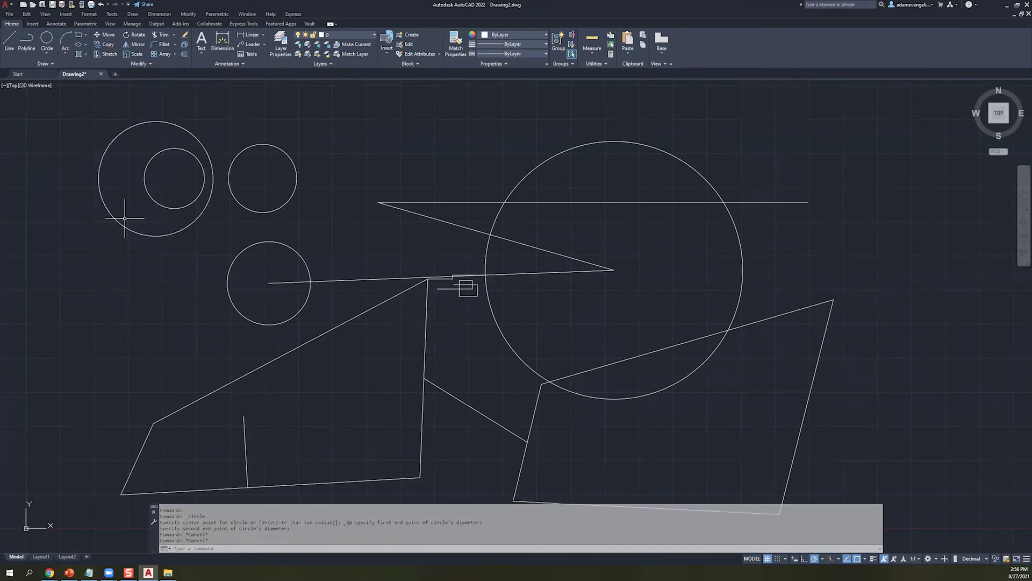
- Draw a Tan, Tan, Radius circle touching the 2-Point circle and the center-radius circle, defining its radius by two picked points
click(47, 54)
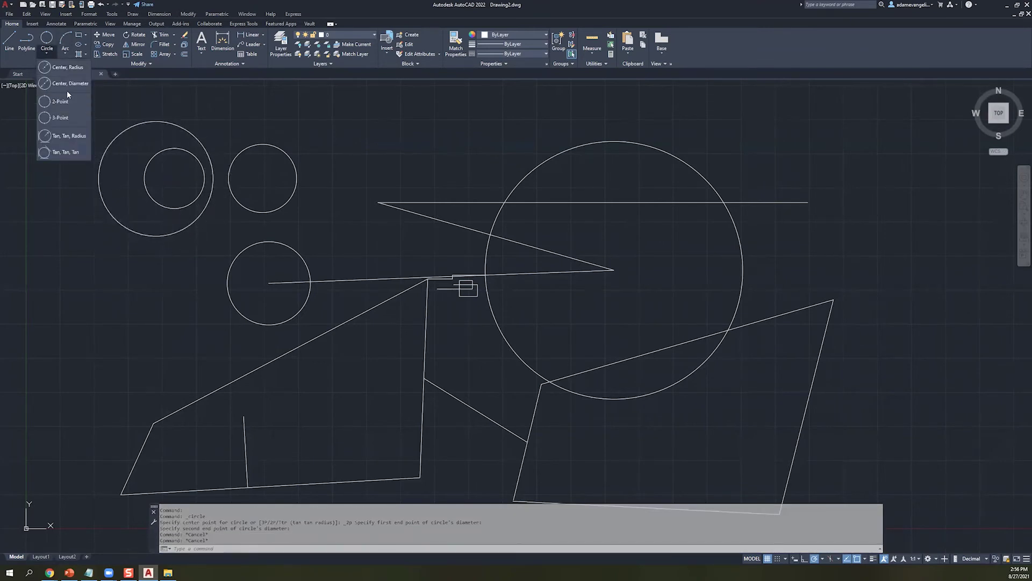
click(66, 141)
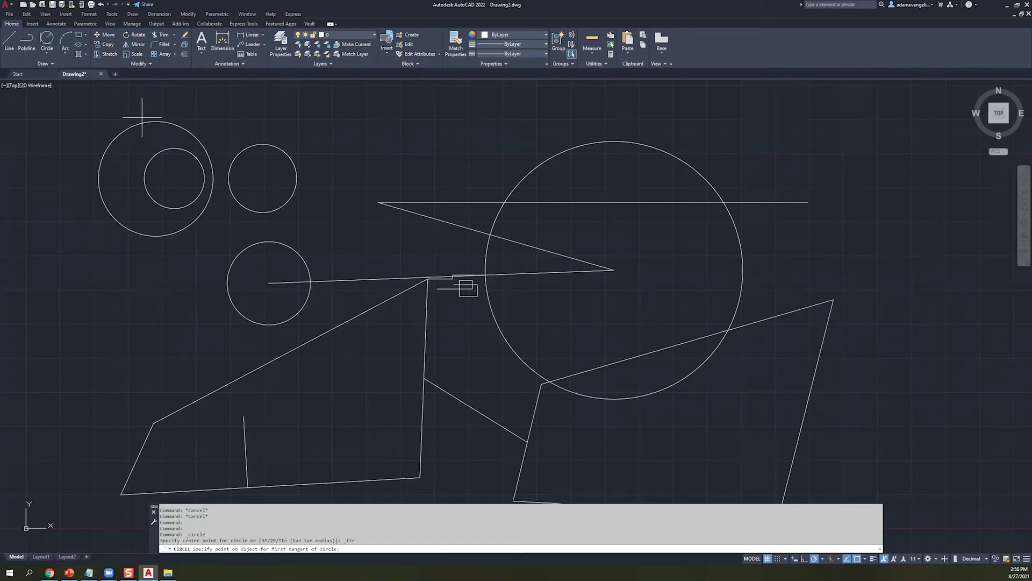
click(53, 54)
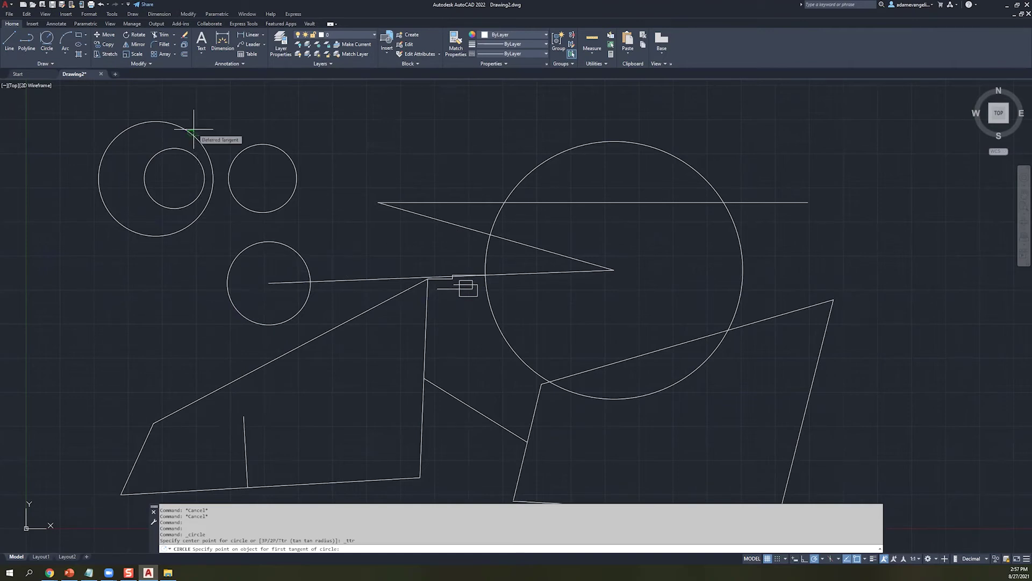
click(250, 145)
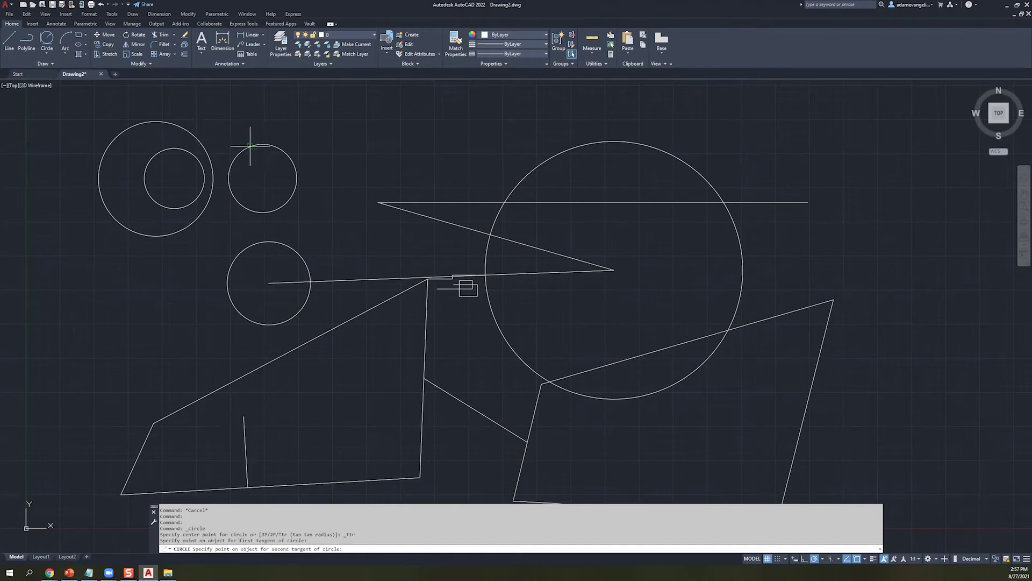
click(194, 137)
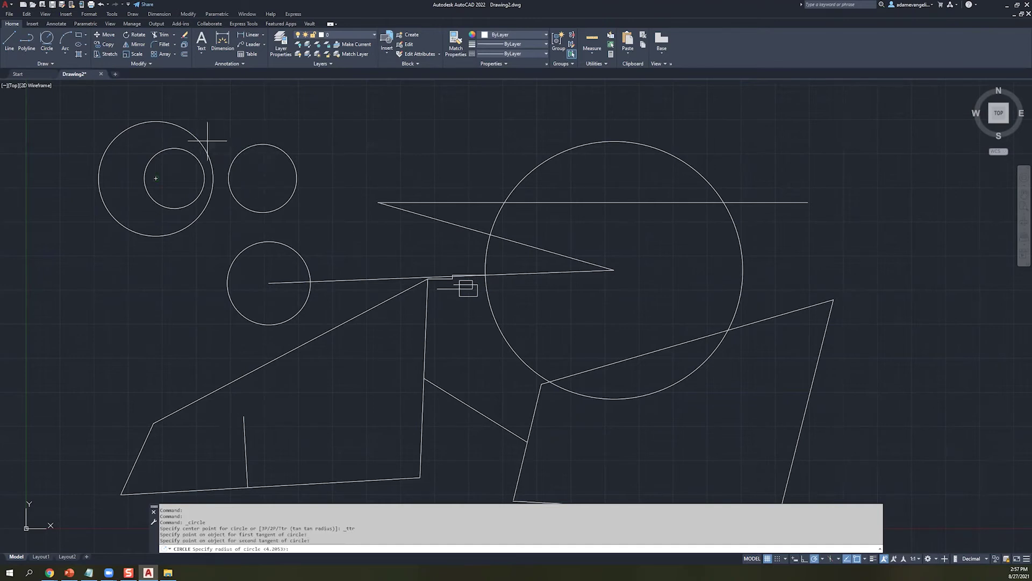
click(155, 237)
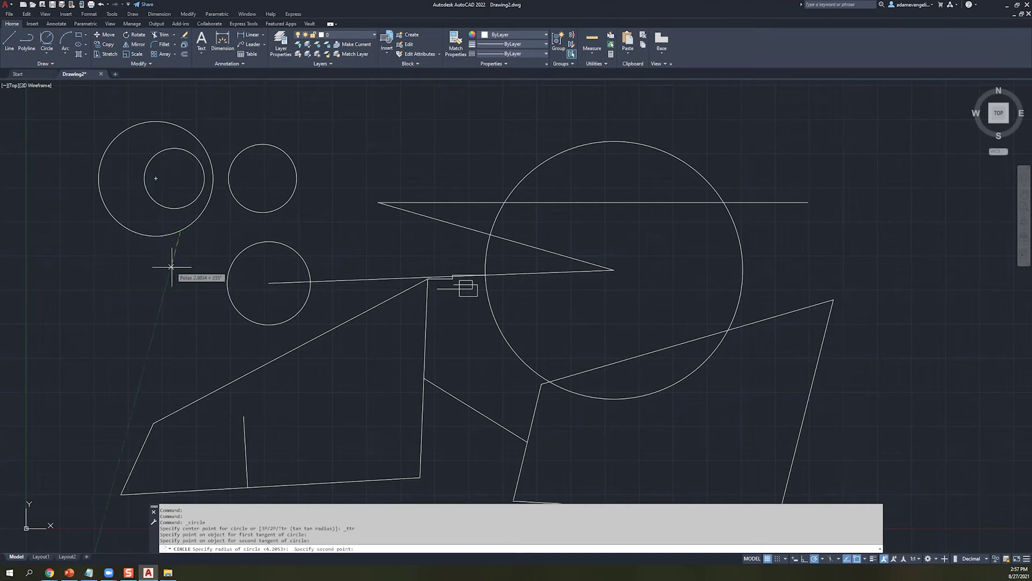
click(223, 237)
- Draw a Tan, Tan, Tan circle in the gap between the 2-Point circle, the center-radius circle and the small circle below them
mouse_move(238, 106)
middle_down()
mouse_move(176, 167)
mouse_move(298, 198)
middle_up()
click(47, 52)
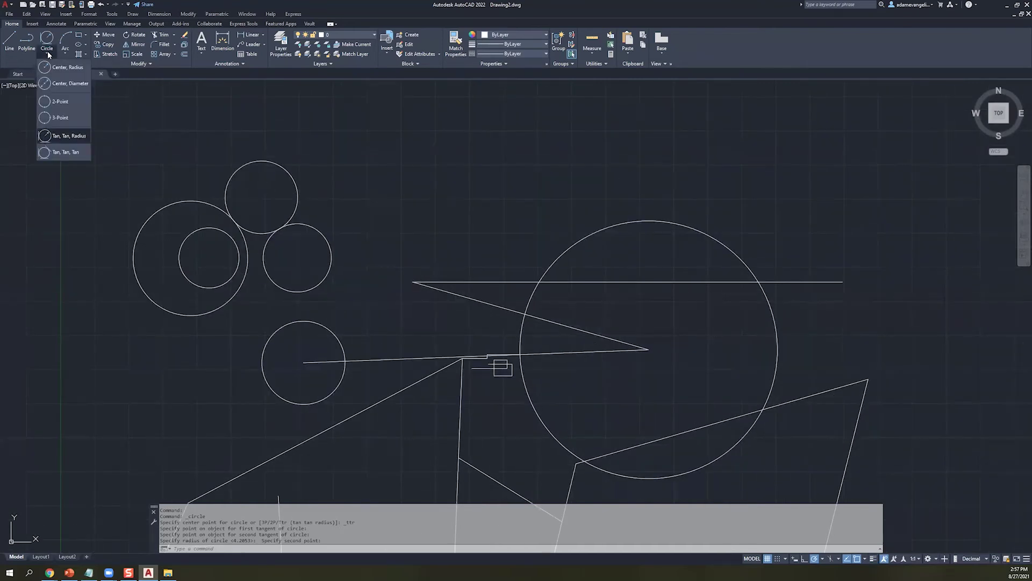
click(65, 152)
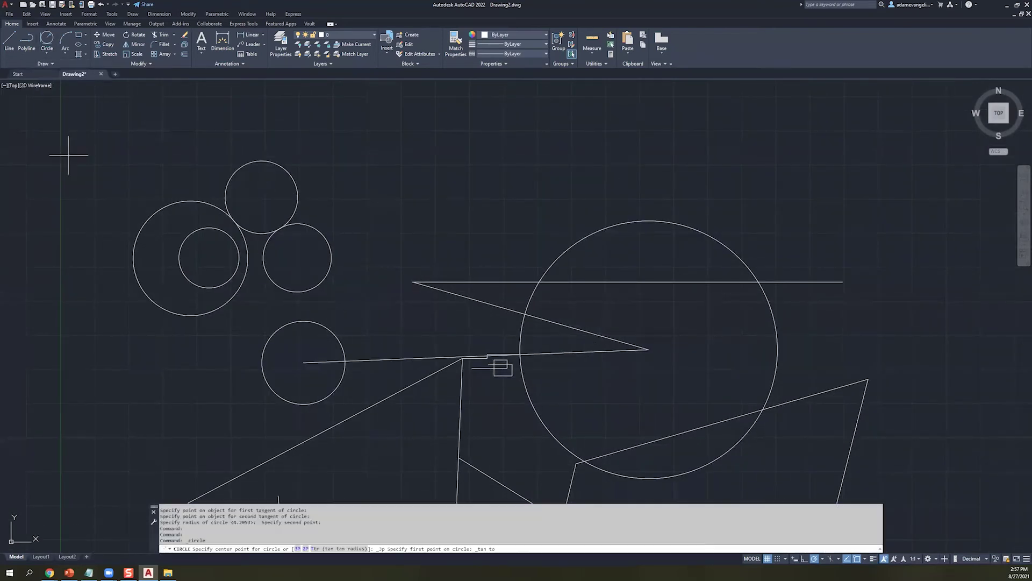
click(237, 299)
click(276, 280)
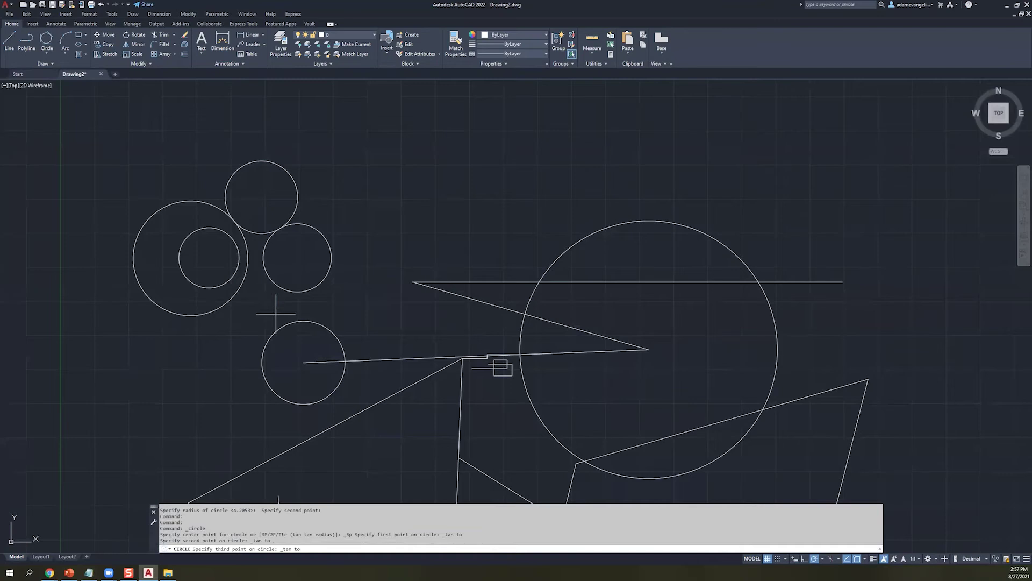
click(278, 329)
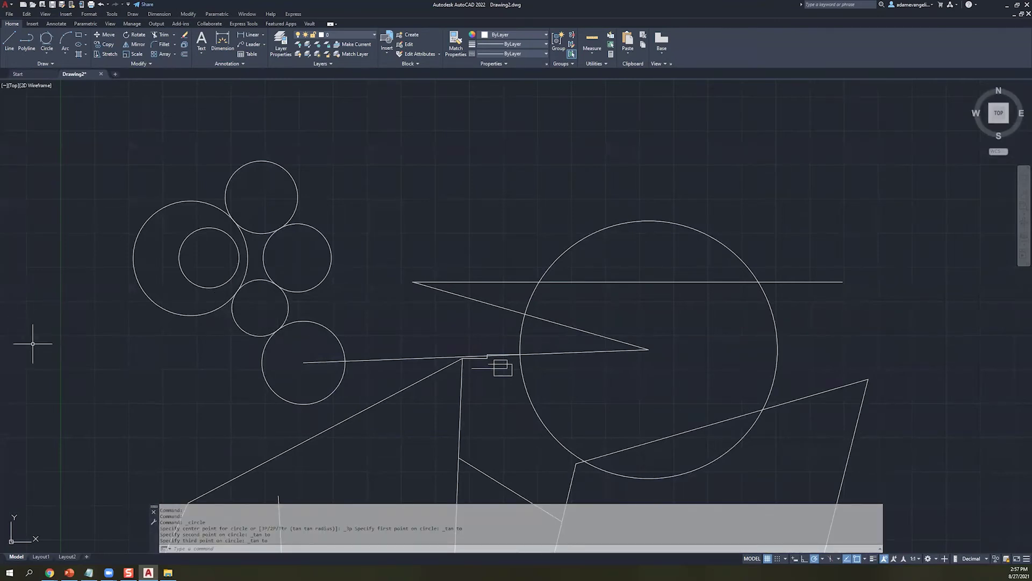
key(Escape)
key(Escape)
key(Escape)
key(Escape)
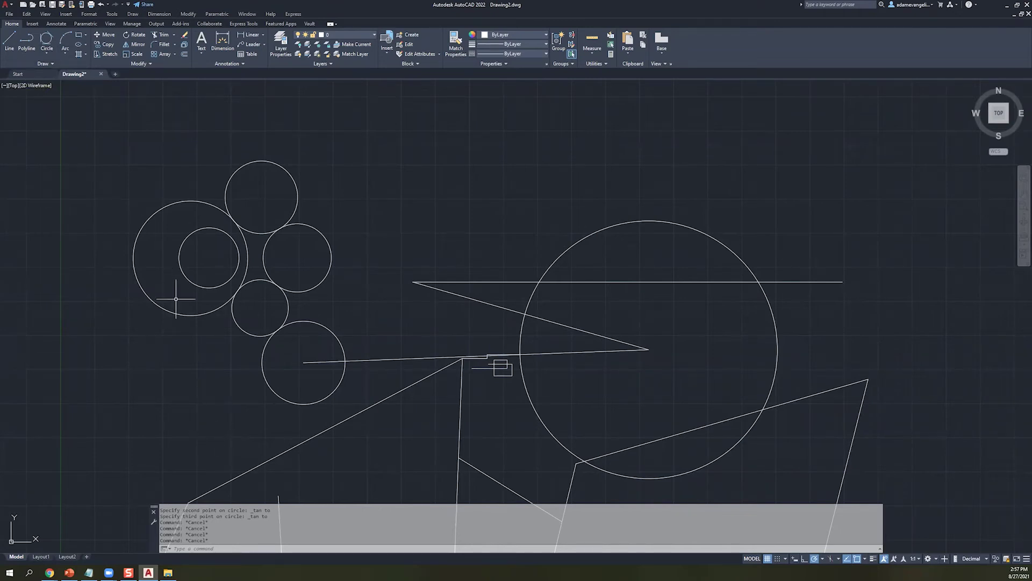
key(Escape)
key(Escape)
key(Escape)
key(Escape)
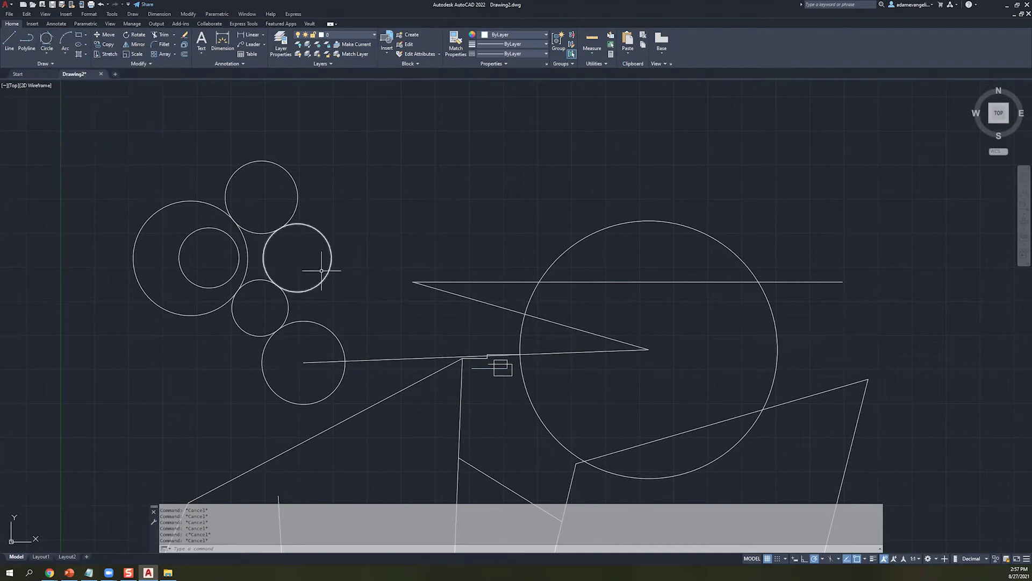
click(365, 200)
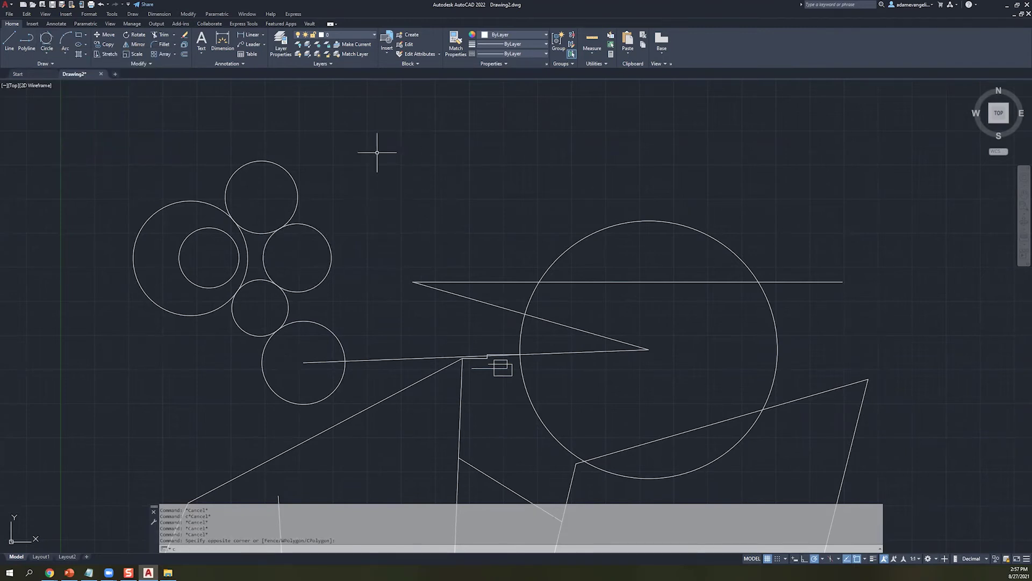
text(c)
key(Return)
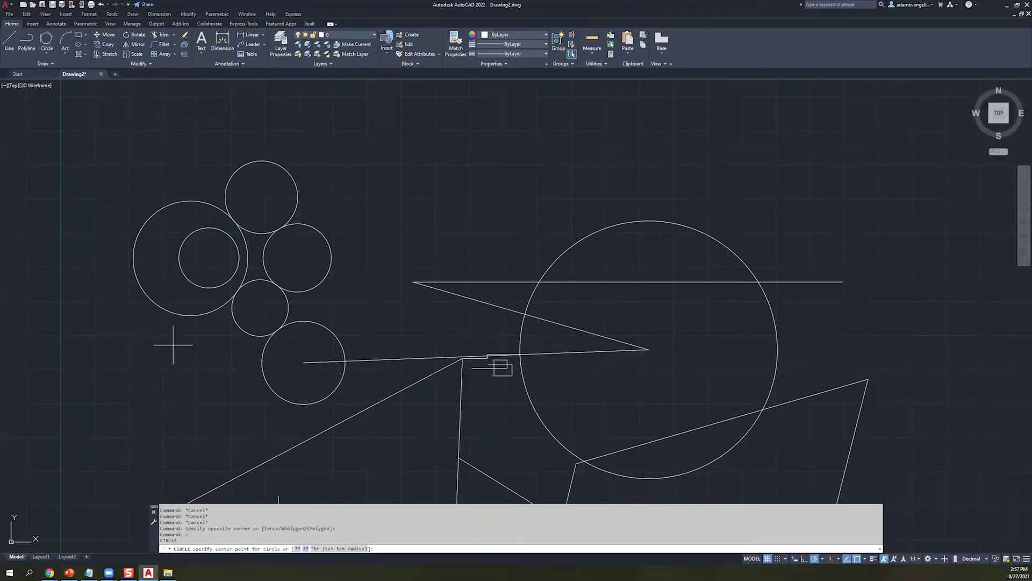
key(Escape)
key(Escape)
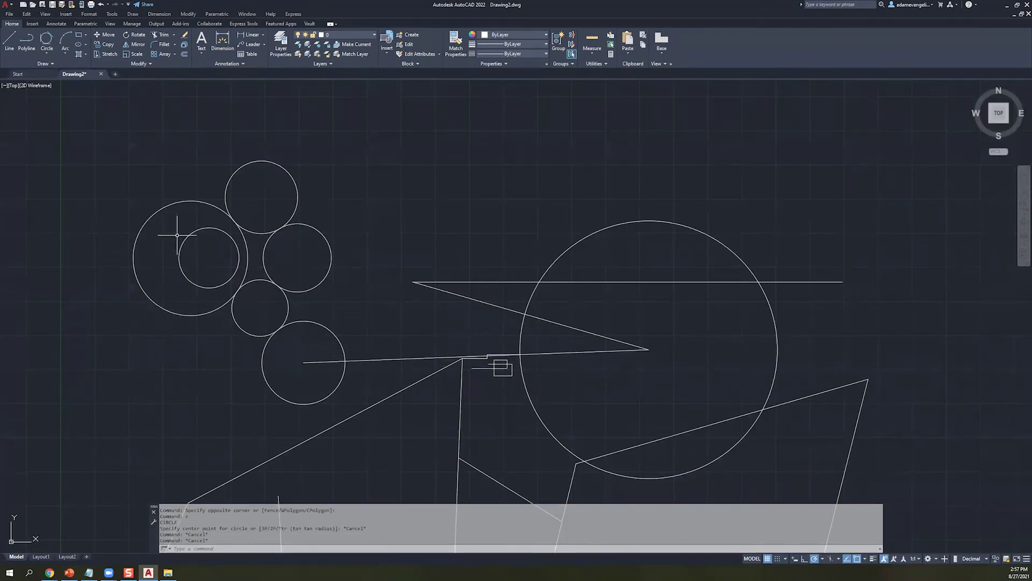
- Draw a shallow 3-Point arc in the empty area above the large circle and the long horizontal line
click(65, 48)
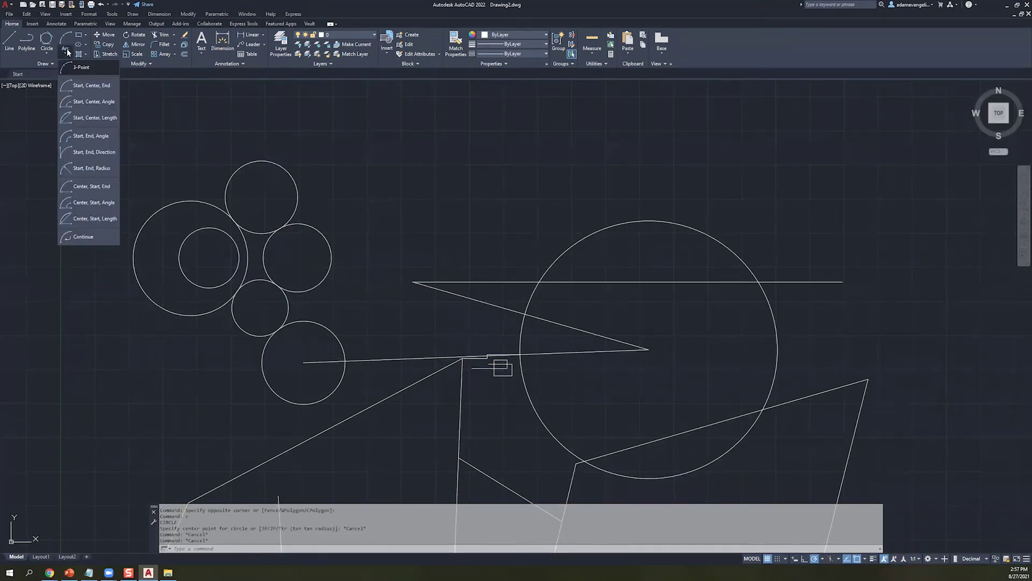
click(76, 68)
click(67, 53)
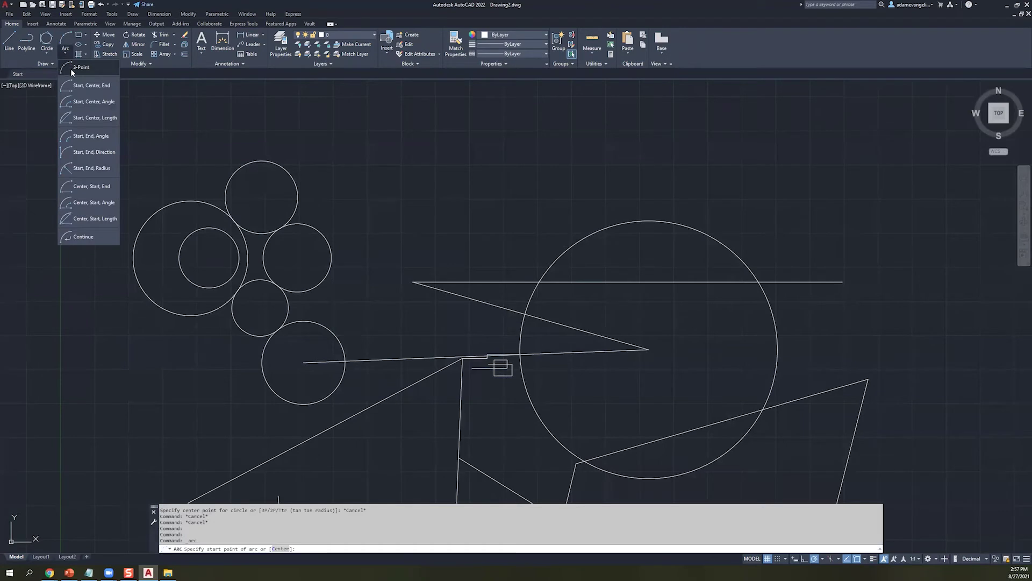
click(82, 71)
click(397, 173)
click(617, 129)
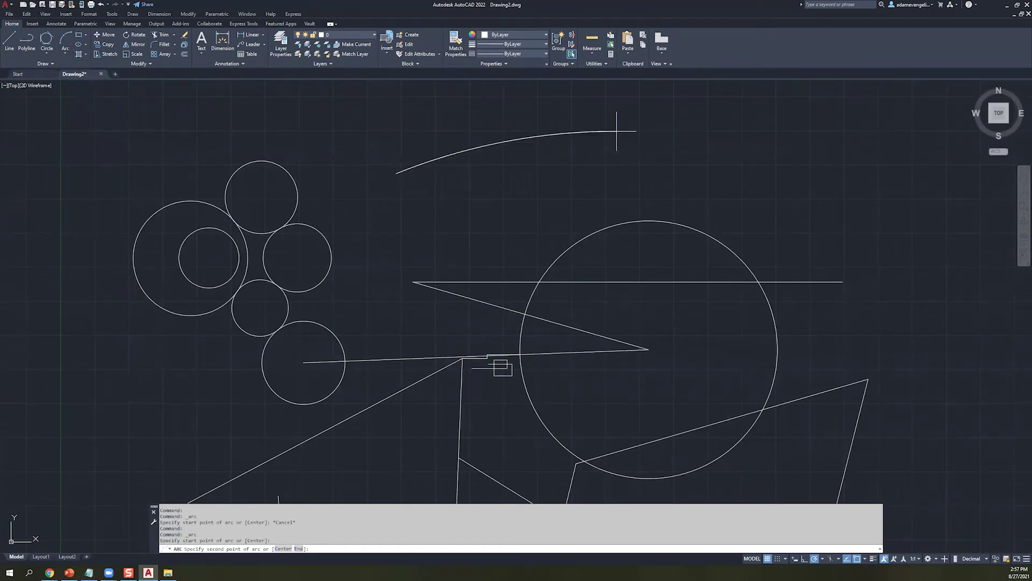
click(727, 123)
key(Escape)
key(Escape)
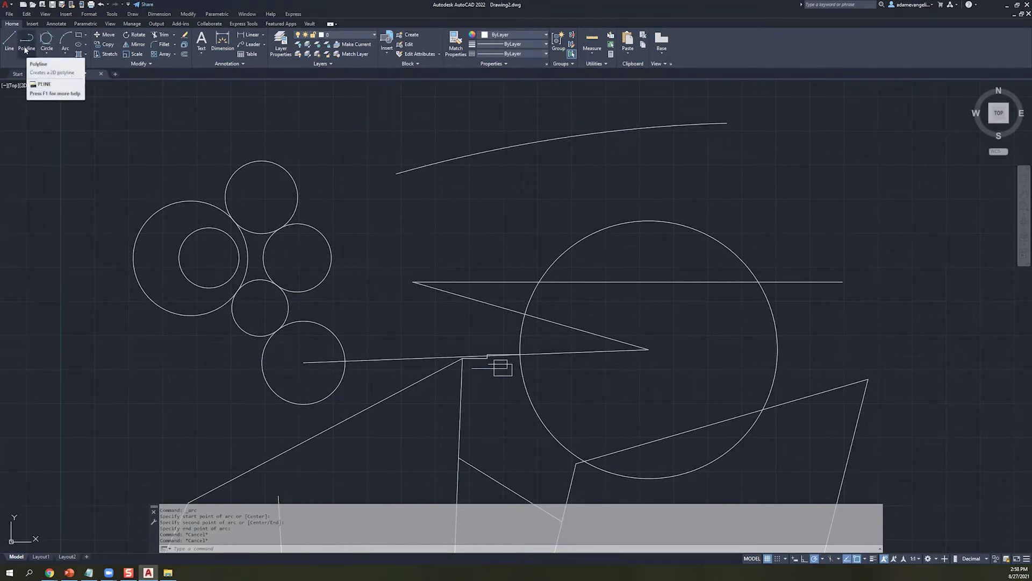
- With Ortho on, draw a closed rectangle from four separate lines in the empty area right of the existing geometry
mouse_move(493, 170)
middle_down()
mouse_move(562, 180)
mouse_move(299, 184)
mouse_move(113, 131)
mouse_move(61, 174)
middle_up()
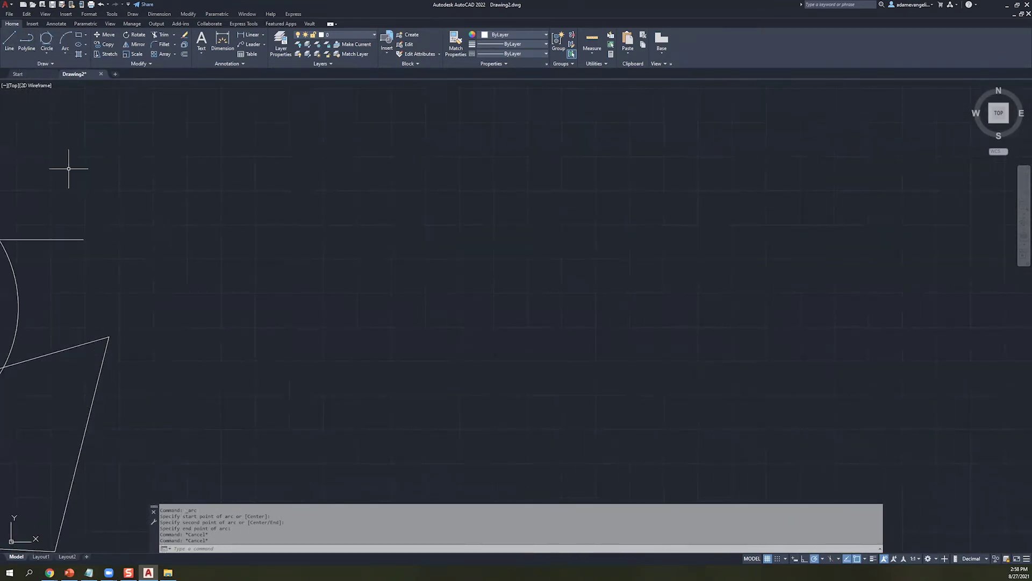
click(10, 40)
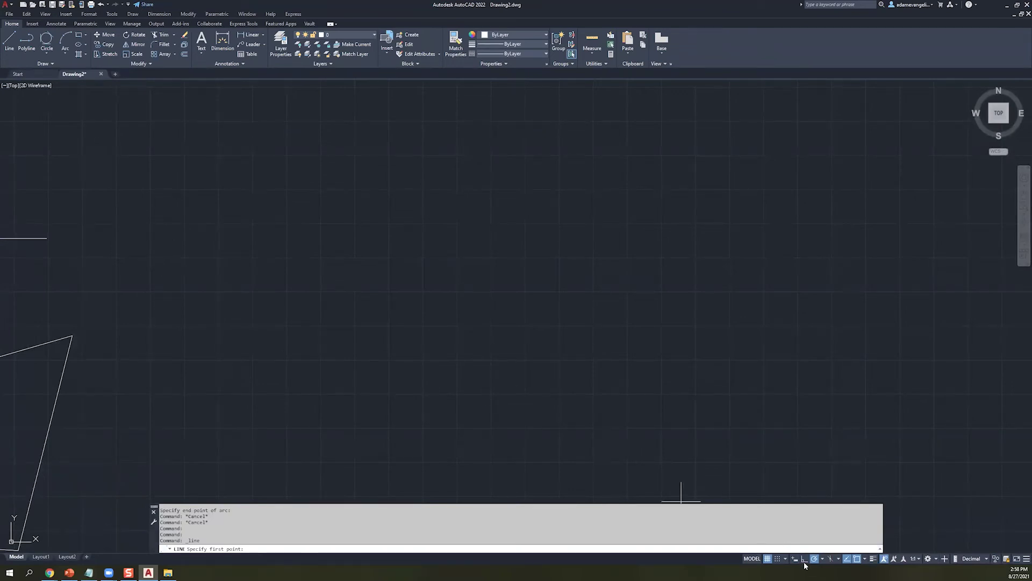
click(301, 359)
click(300, 220)
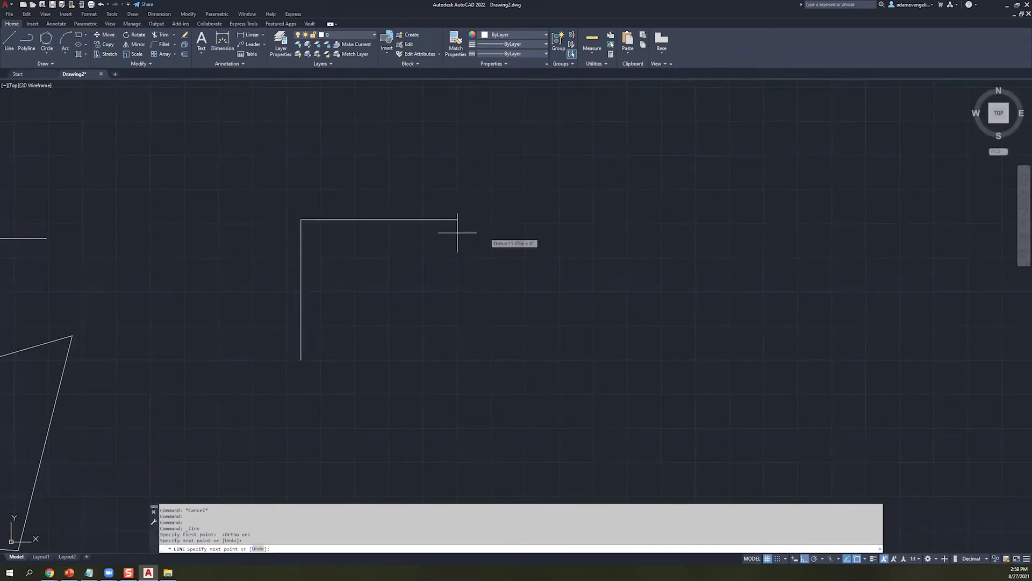
click(571, 219)
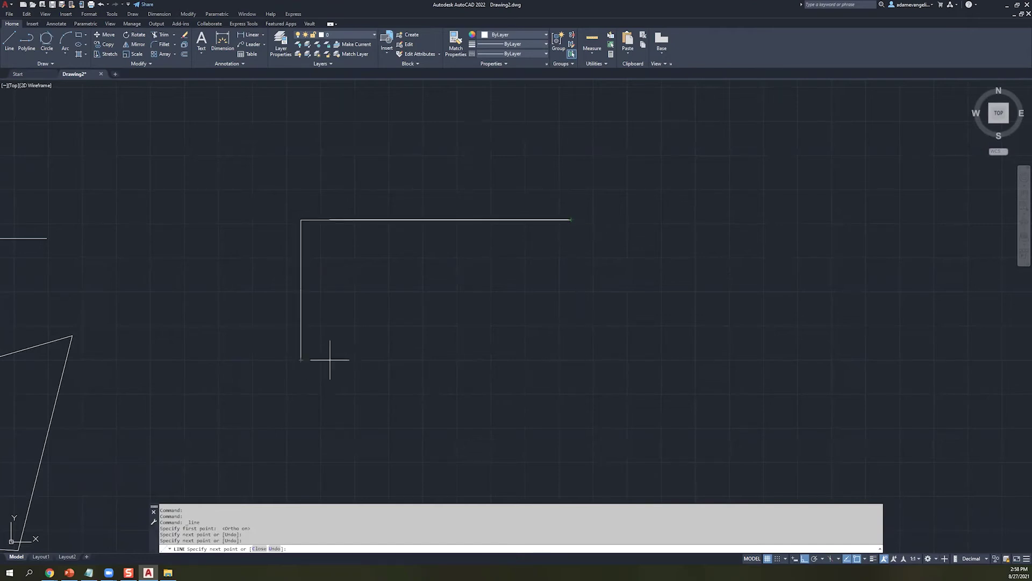
click(571, 359)
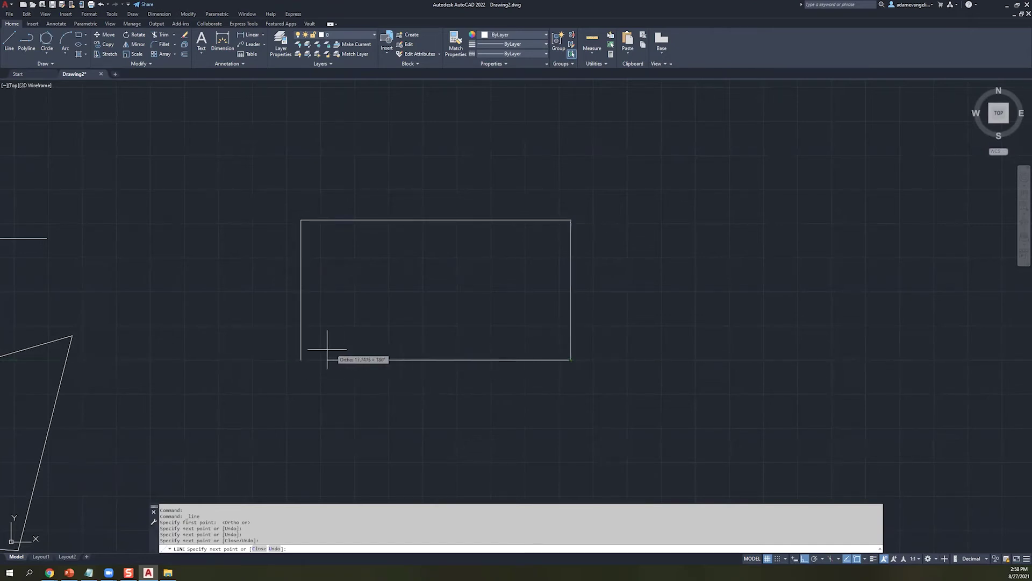
click(301, 359)
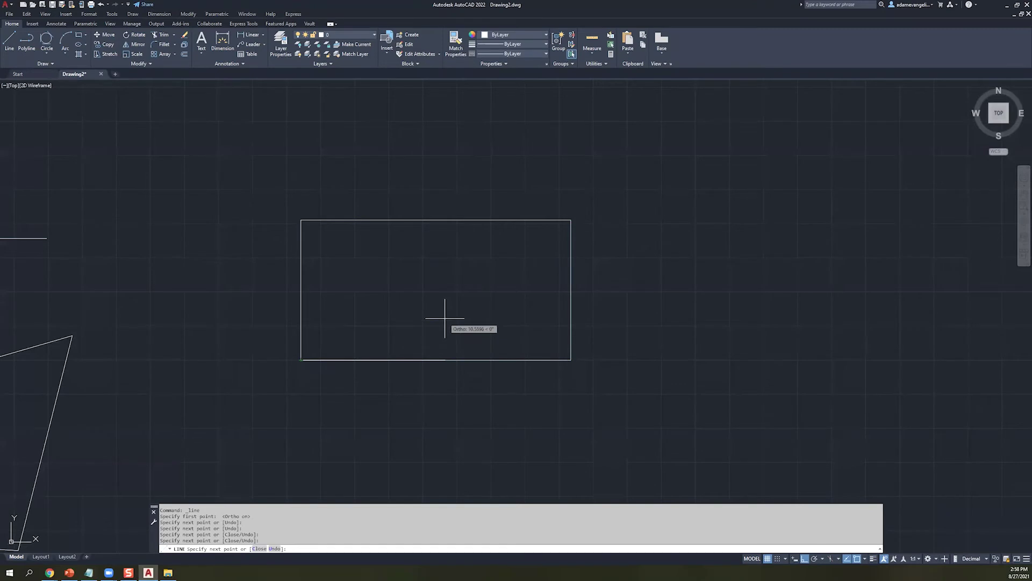
- Draw a closed rectangle as one continuous polyline beside the four-line rectangle, matching its height
key(Escape)
middle_drag(666, 277, 468, 288)
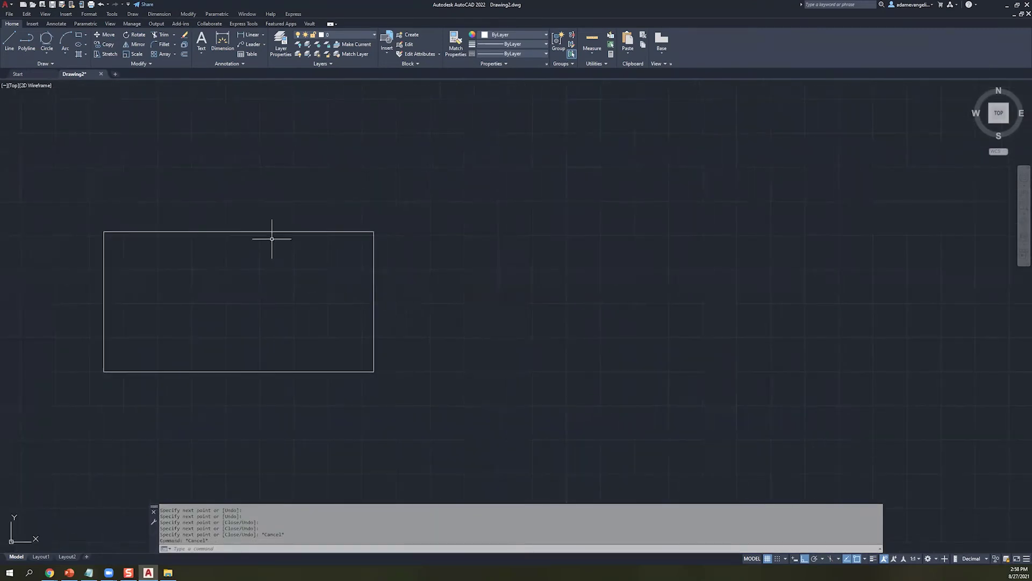
click(26, 41)
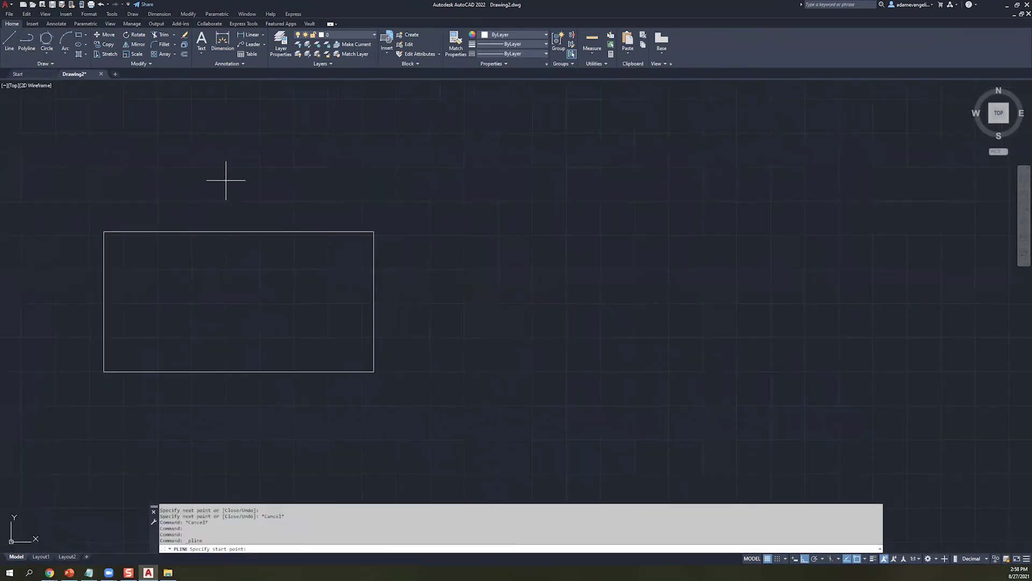
click(424, 372)
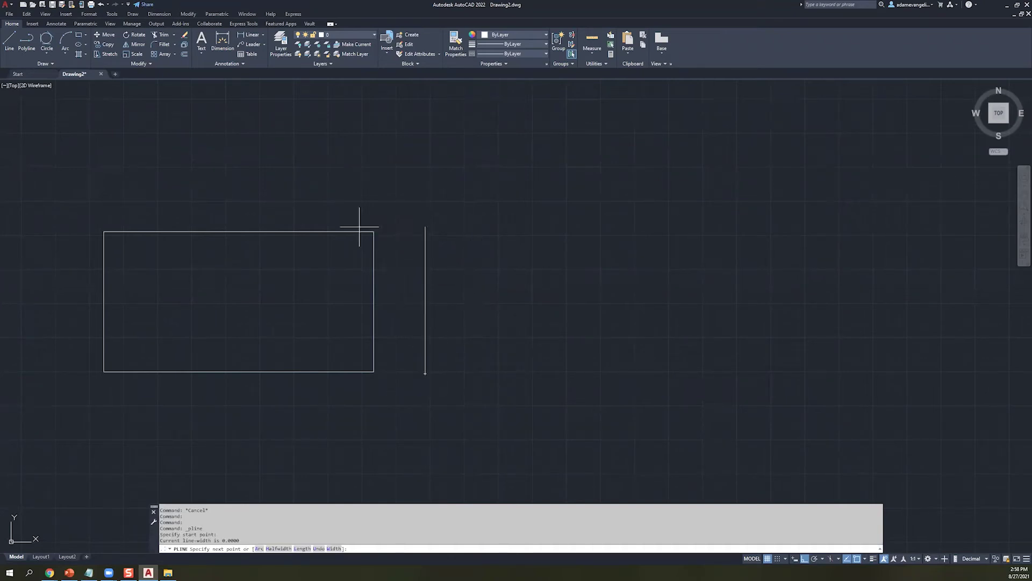
click(425, 230)
click(704, 231)
click(705, 372)
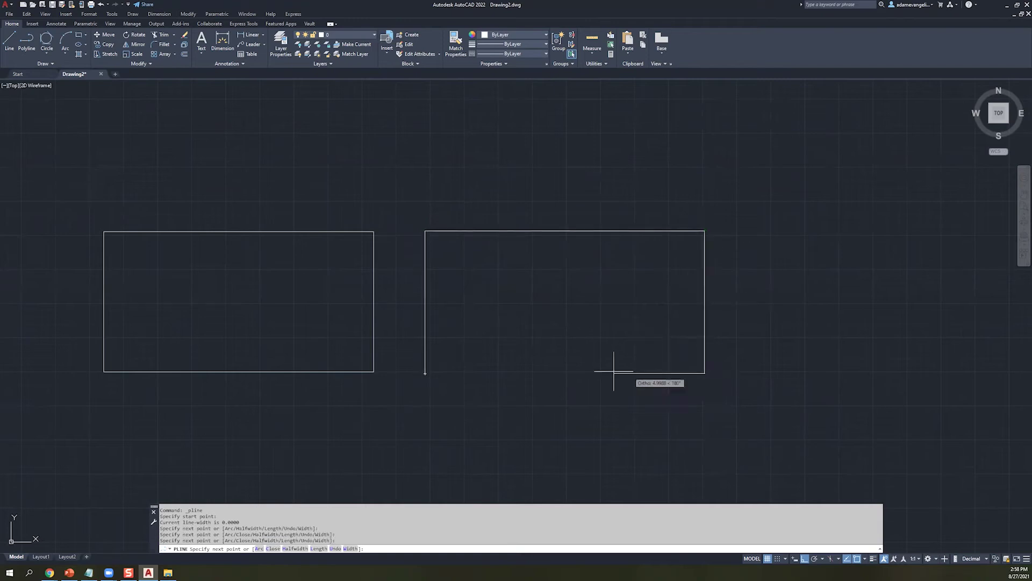
click(425, 372)
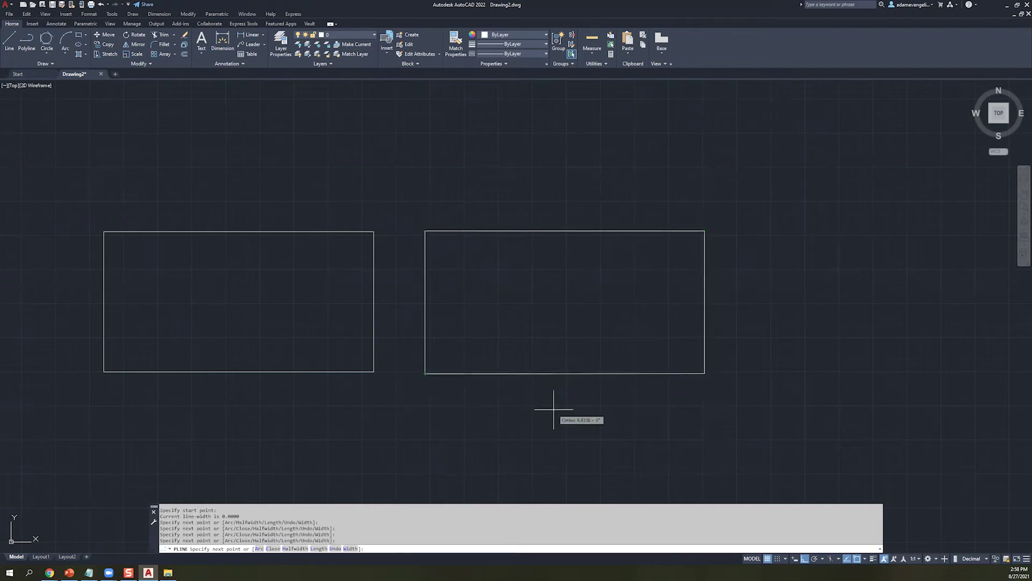
key(Escape)
key(Escape)
click(468, 315)
click(316, 281)
click(274, 281)
key(Escape)
key(Escape)
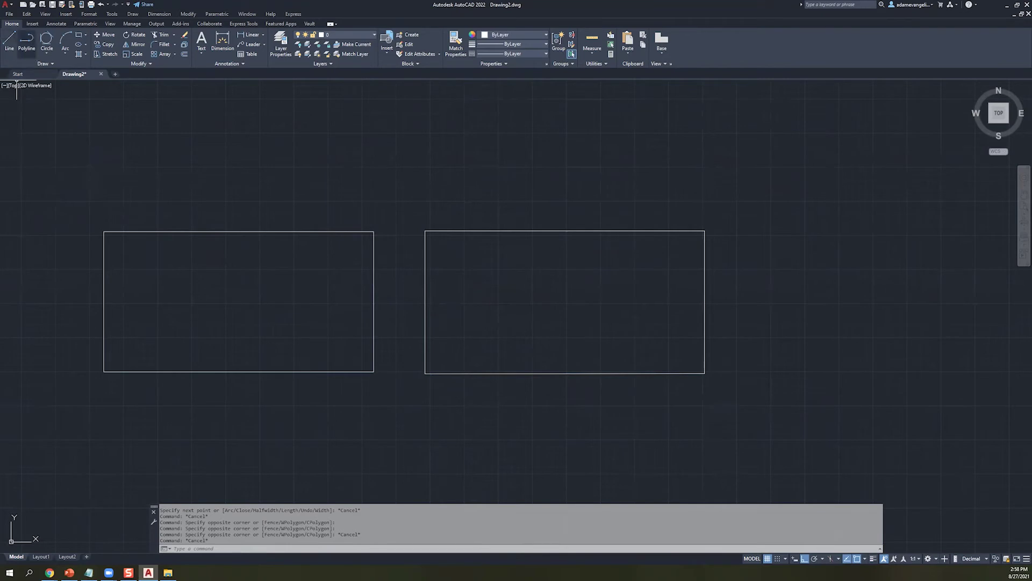
click(131, 135)
click(216, 282)
click(499, 175)
click(523, 331)
- Select the top side of the four-line rectangle and the top edge of the polyline rectangle to compare how each object selects
click(211, 231)
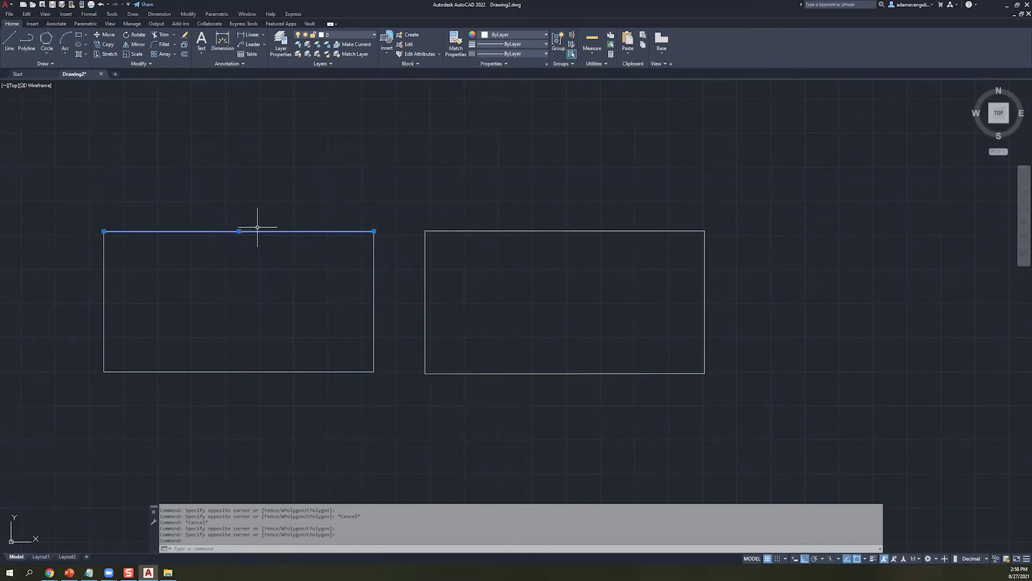
click(524, 270)
click(524, 230)
key(Escape)
click(525, 230)
key(Escape)
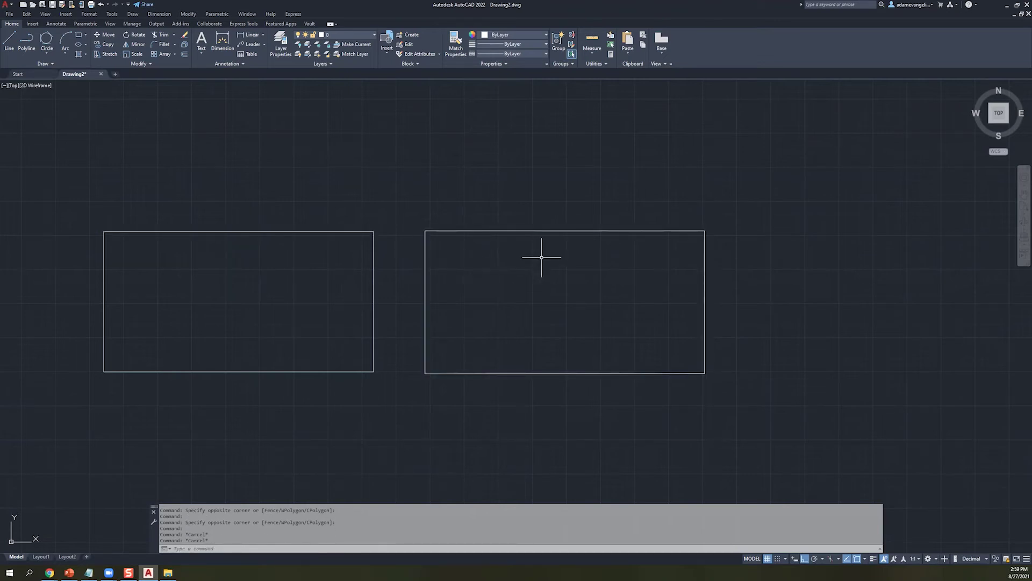
click(502, 230)
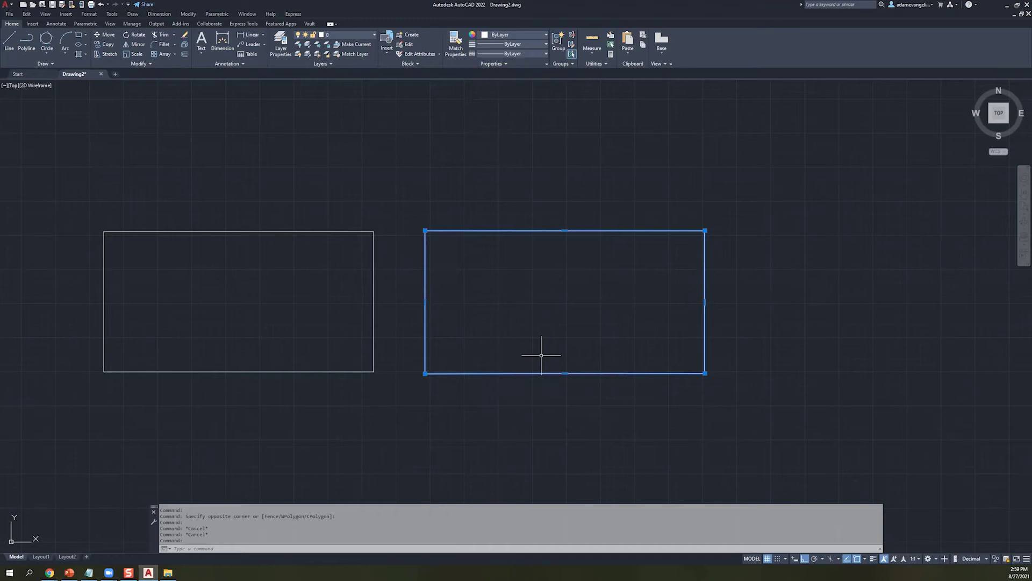
key(Escape)
- Move the top line of the four-line rectangle straight up, detaching it from the two vertical sides
click(309, 313)
click(285, 311)
click(233, 232)
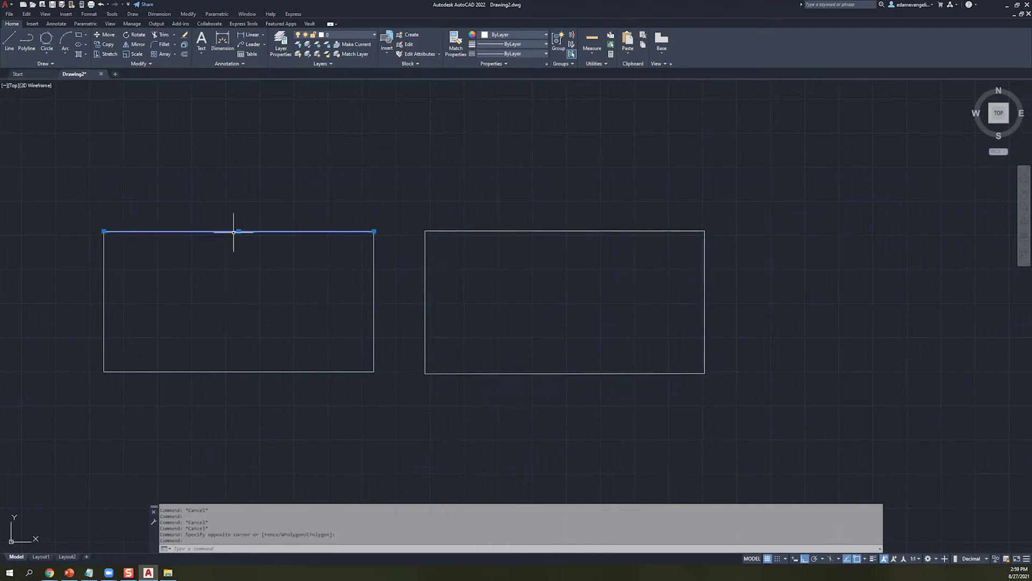
click(234, 232)
click(234, 185)
key(Escape)
key(Escape)
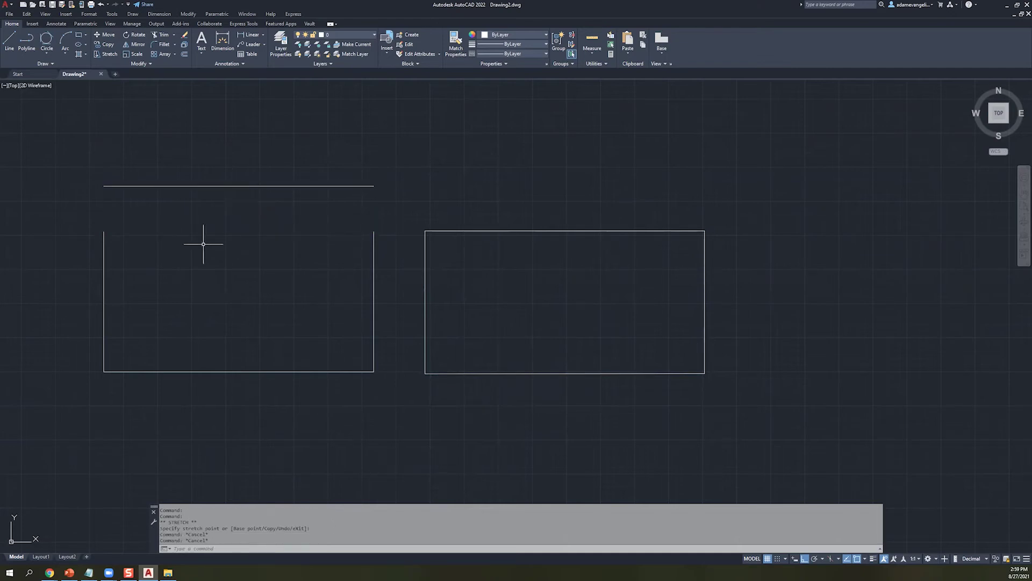
- Stretch both ends of the four-line rectangle's left line outward to the left, the upper end slightly farther than the lower
click(104, 262)
click(105, 231)
click(44, 231)
click(103, 371)
click(60, 371)
click(141, 366)
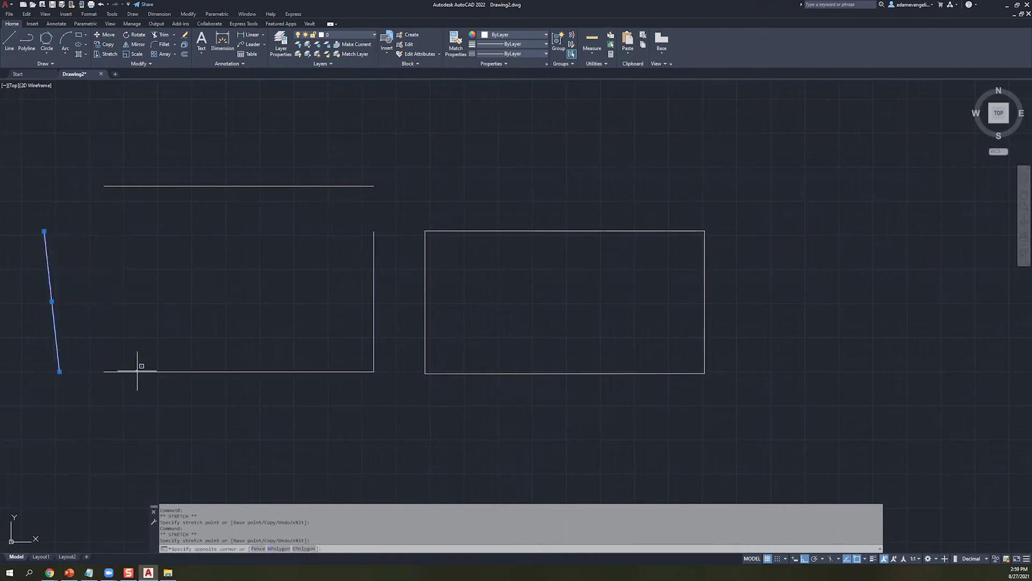
click(138, 371)
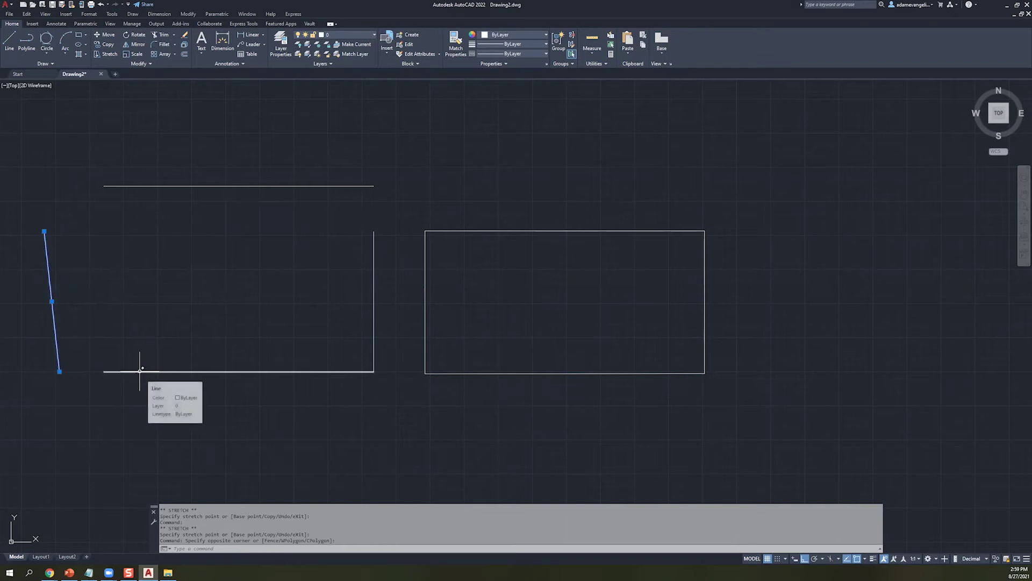
key(Escape)
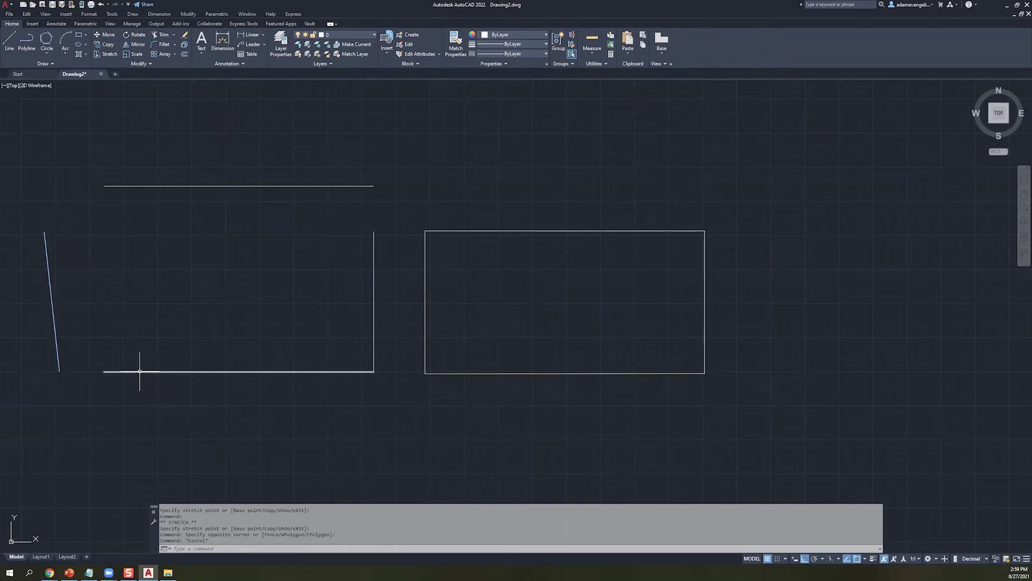
- Reshape the polyline rectangle by stretching its upper-left corner up, its left edge outward and its upper-right corner inward
click(512, 230)
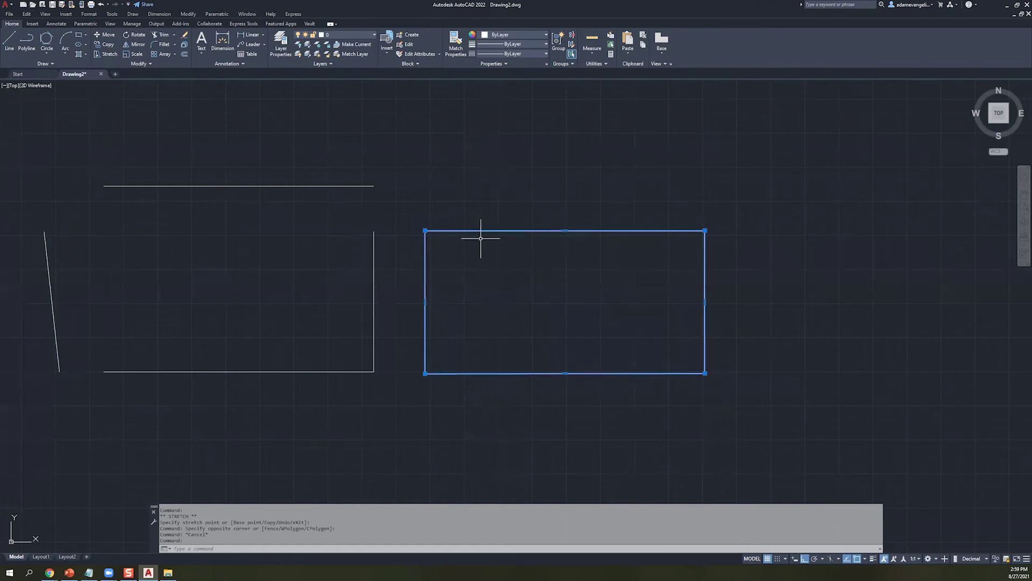
click(425, 230)
click(424, 175)
click(424, 274)
click(395, 274)
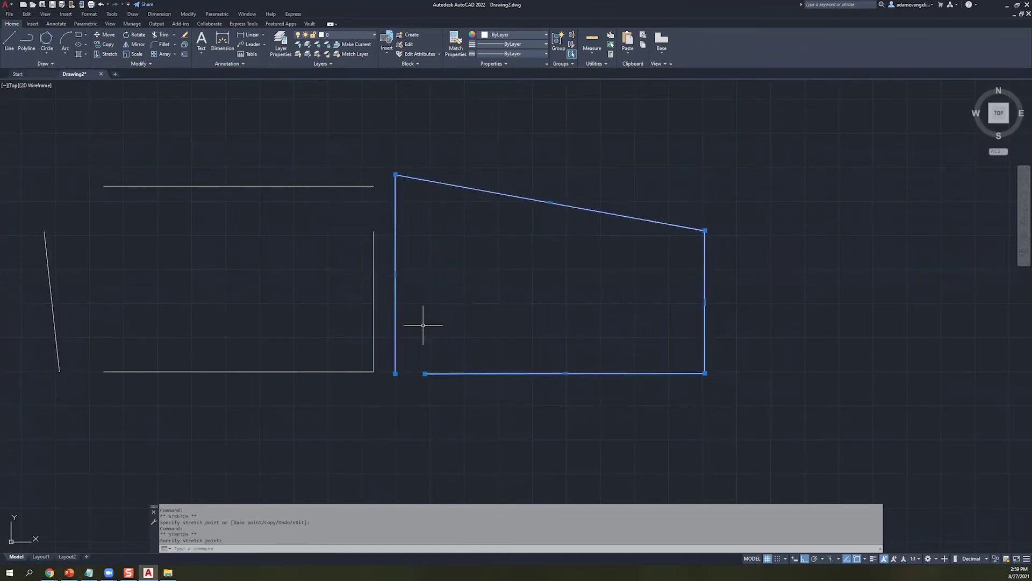
click(705, 230)
click(646, 230)
- Try to stretch the loose end vertex of the polyline's bottom segment
click(422, 373)
mouse_move(422, 373)
mouse_down()
mouse_move(410, 401)
mouse_move(426, 382)
mouse_up()
right_click(426, 371)
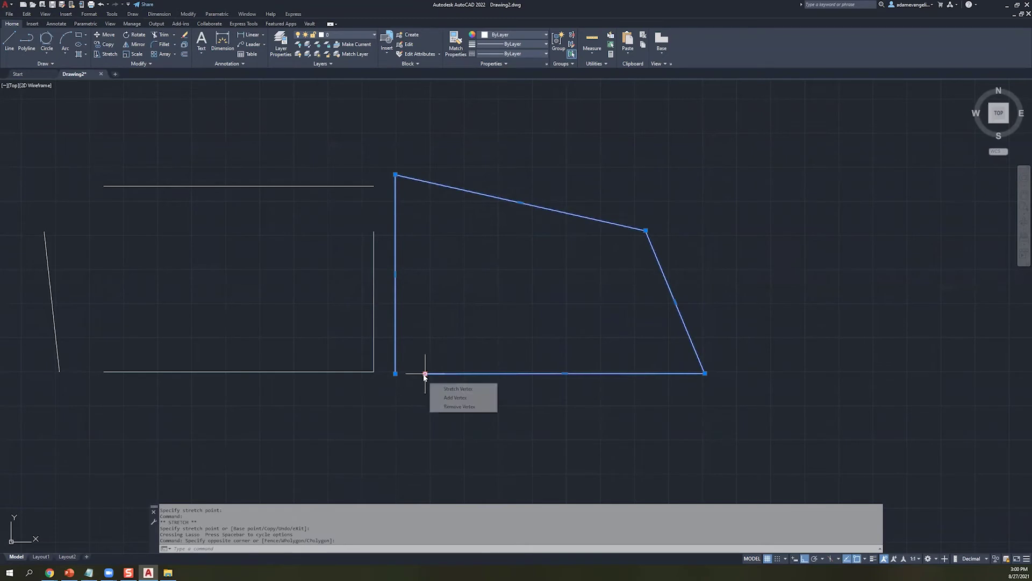
click(437, 346)
click(425, 371)
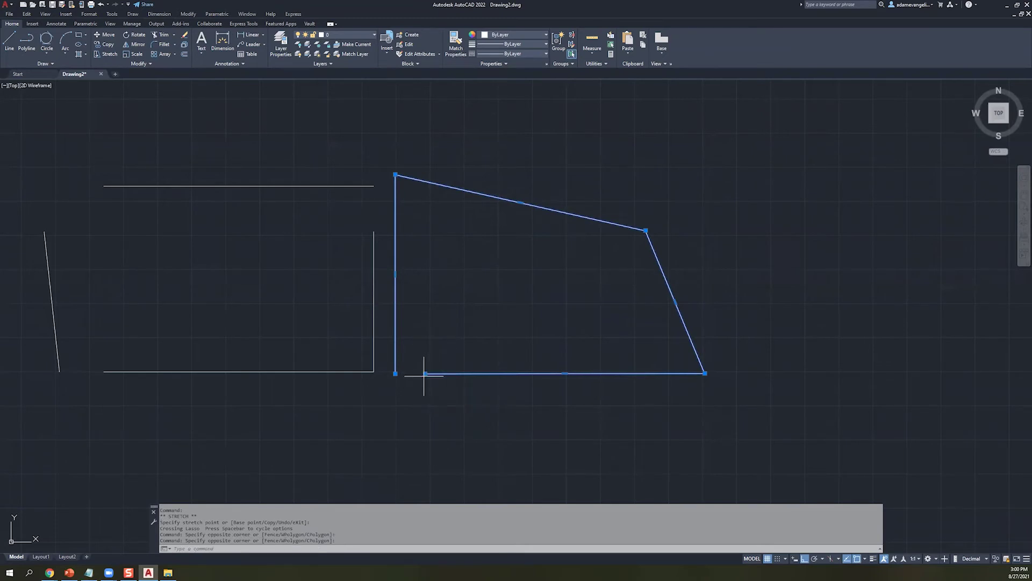
drag(422, 374, 395, 384)
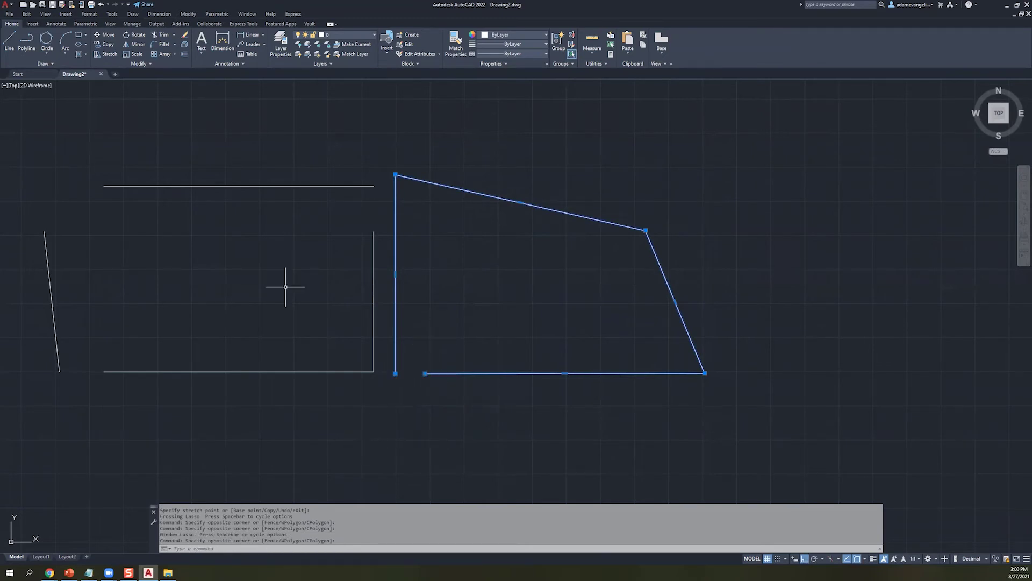
- Draw a rectangle with the Rectangle command in the empty area right of the reshaped polyline
click(79, 35)
middle_drag(535, 203, 374, 205)
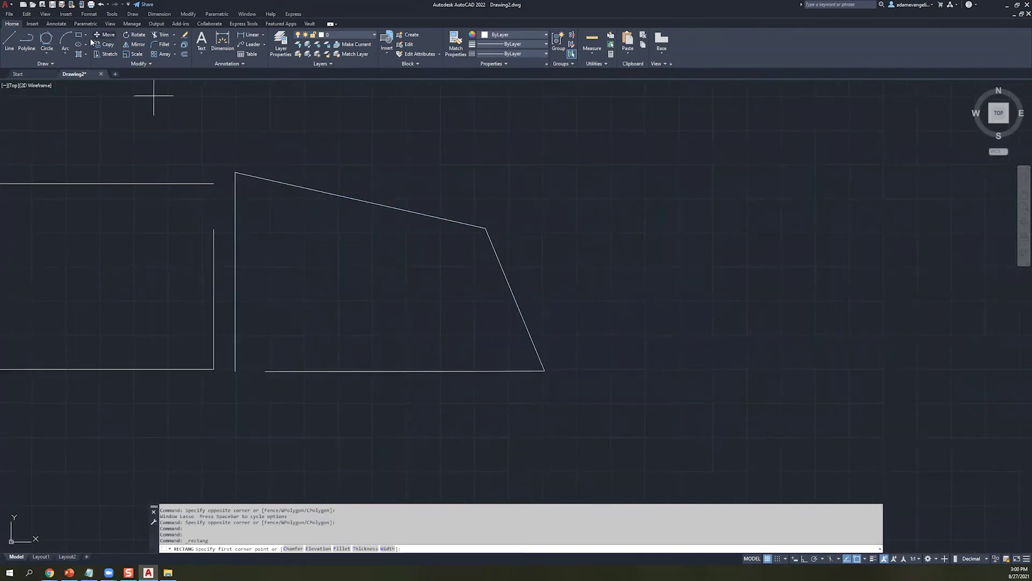
key(Escape)
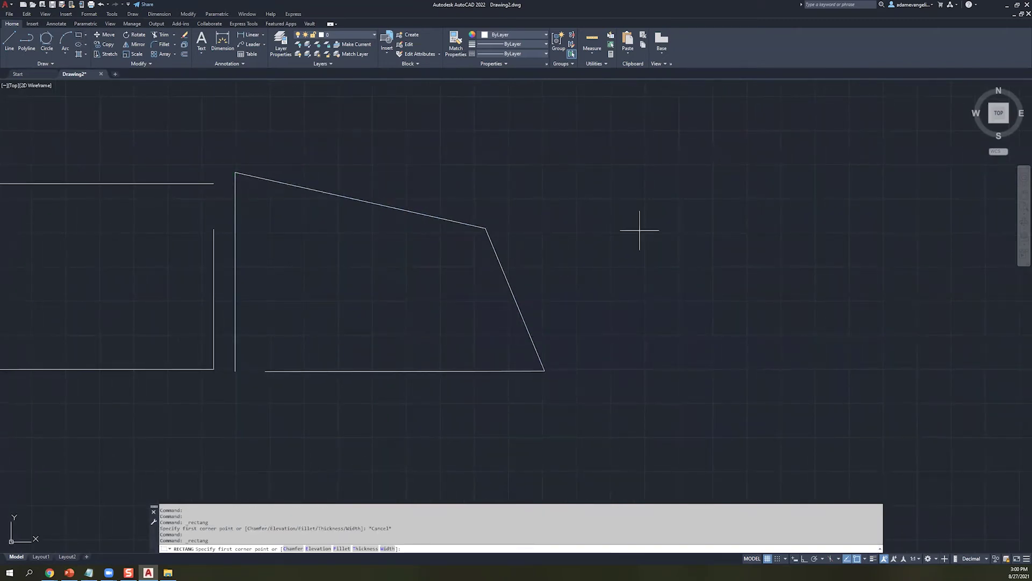
key(space)
click(641, 212)
click(863, 382)
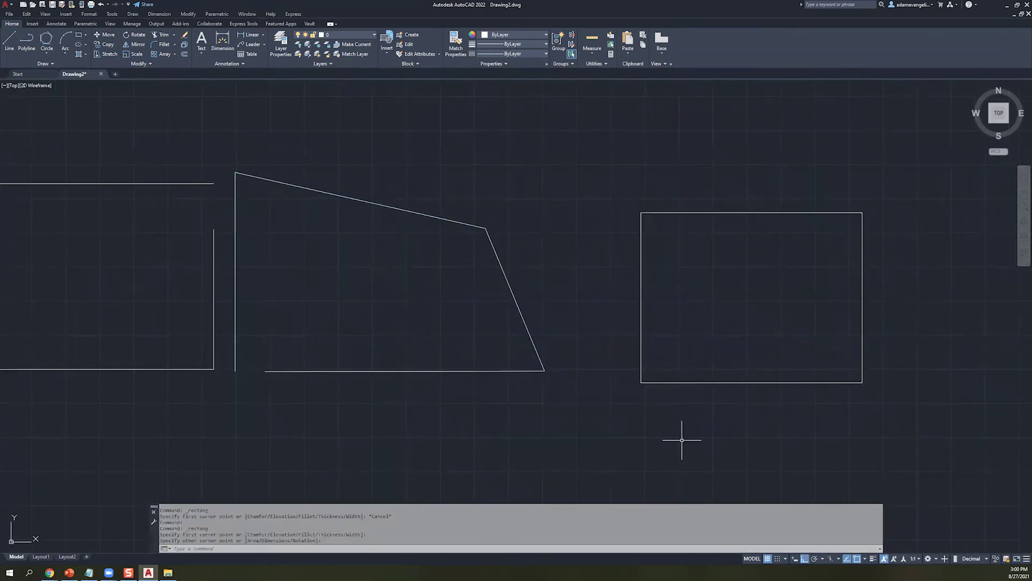
key(Escape)
key(Escape)
- Stretch the new rectangle's lower-left corner outward and down, and its upper-right corner straight up
click(675, 383)
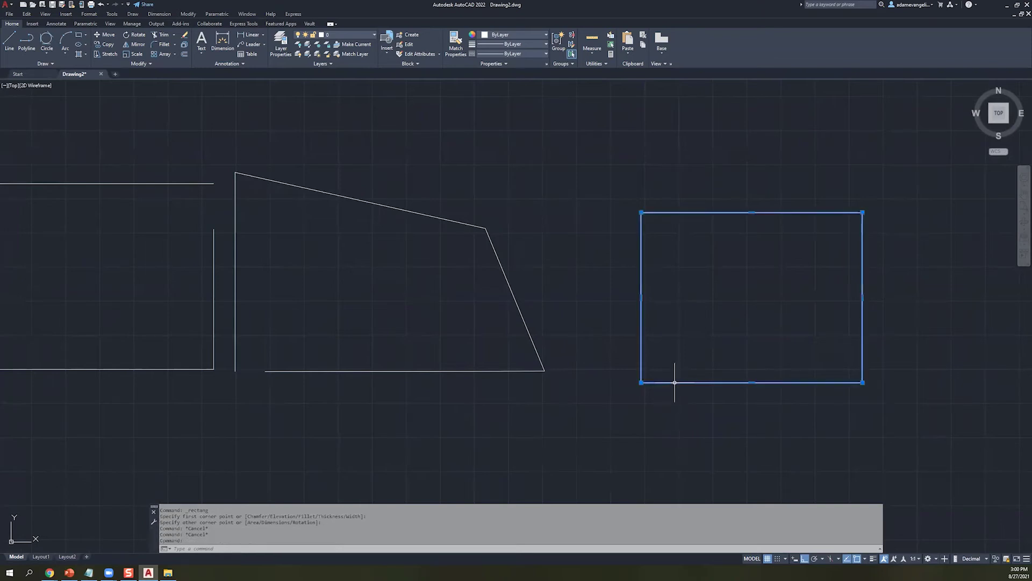
click(641, 382)
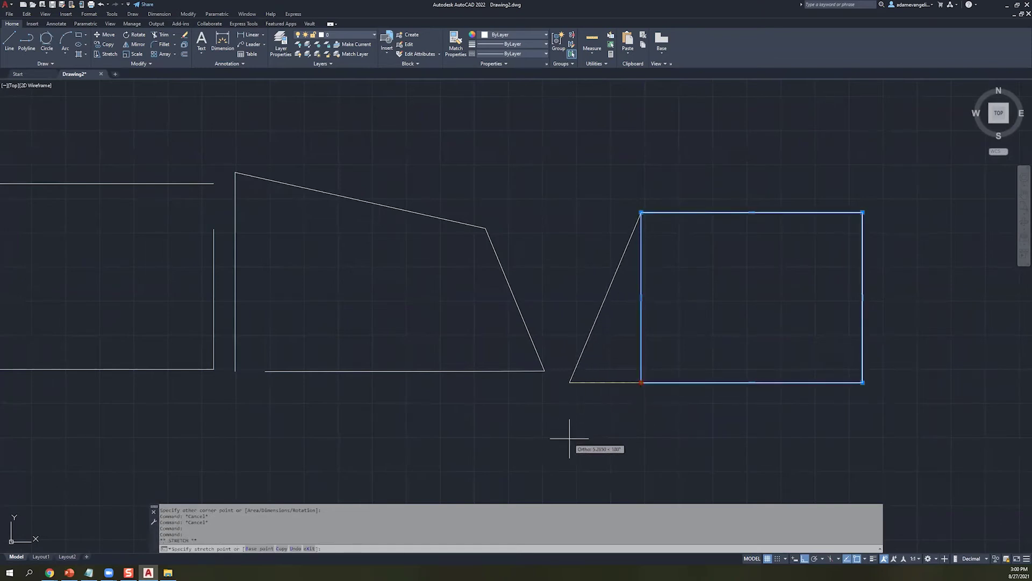
click(570, 425)
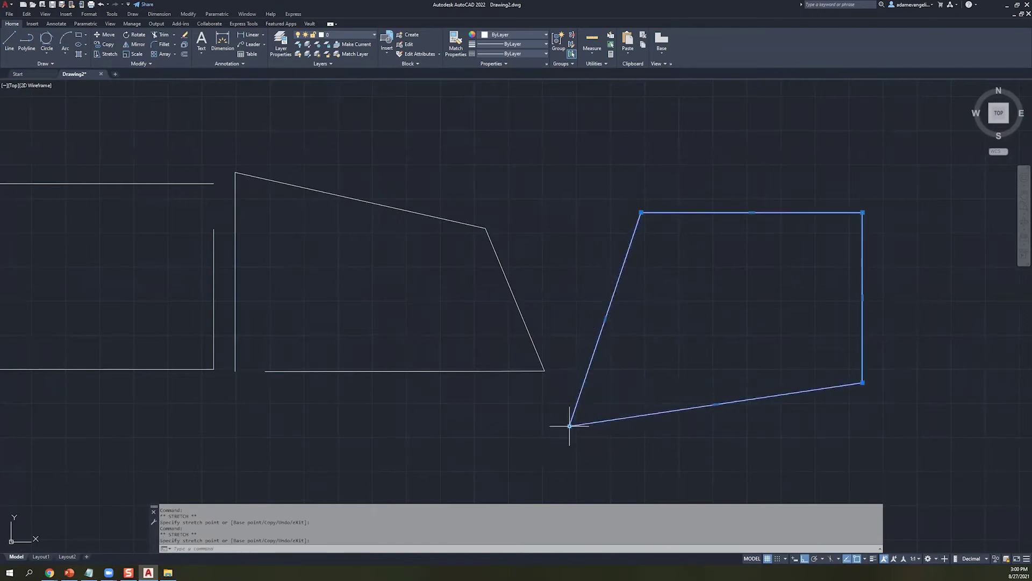
click(863, 213)
click(862, 149)
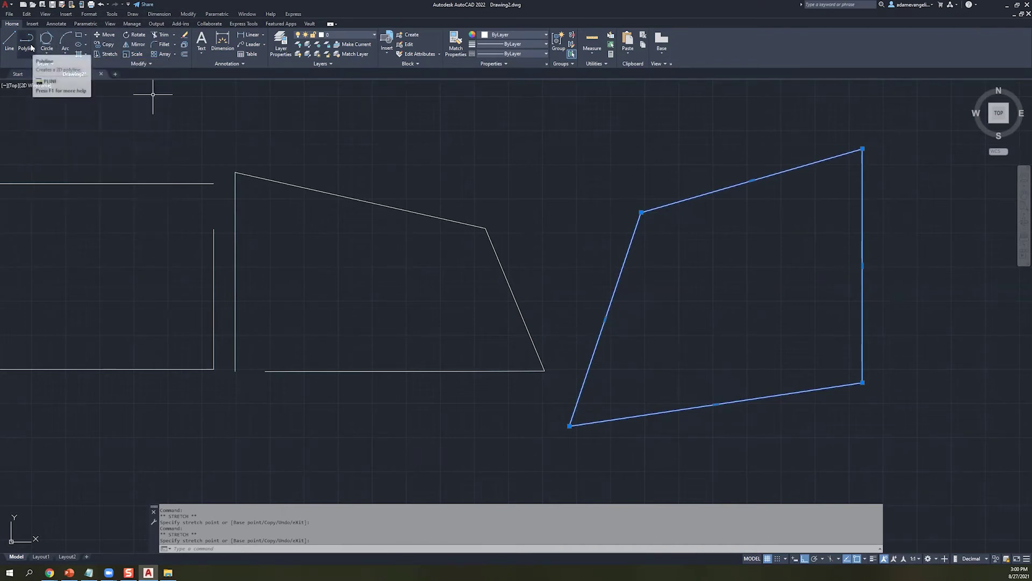
middle_drag(61, 202, 305, 220)
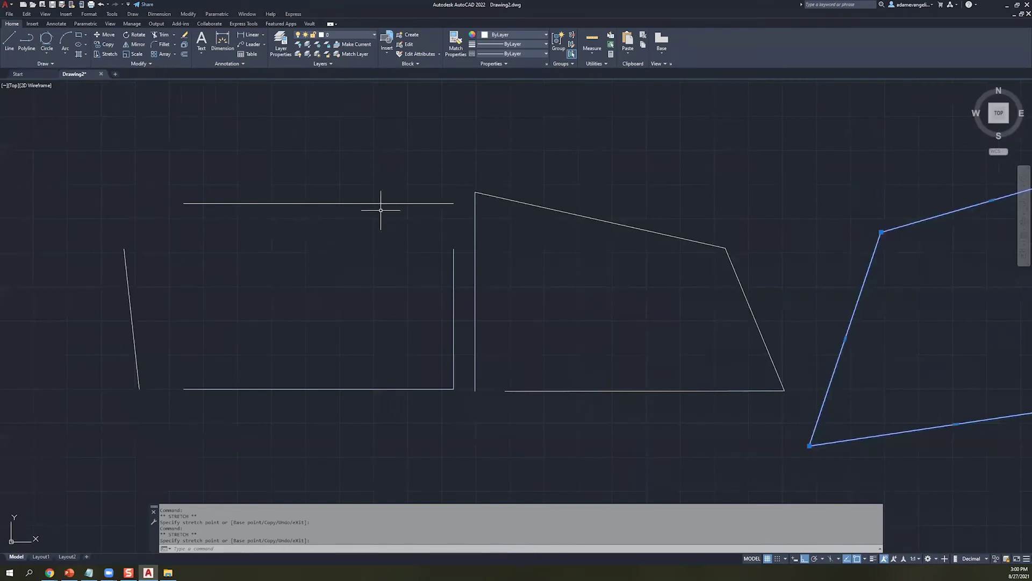
click(377, 232)
click(322, 143)
click(618, 253)
click(576, 259)
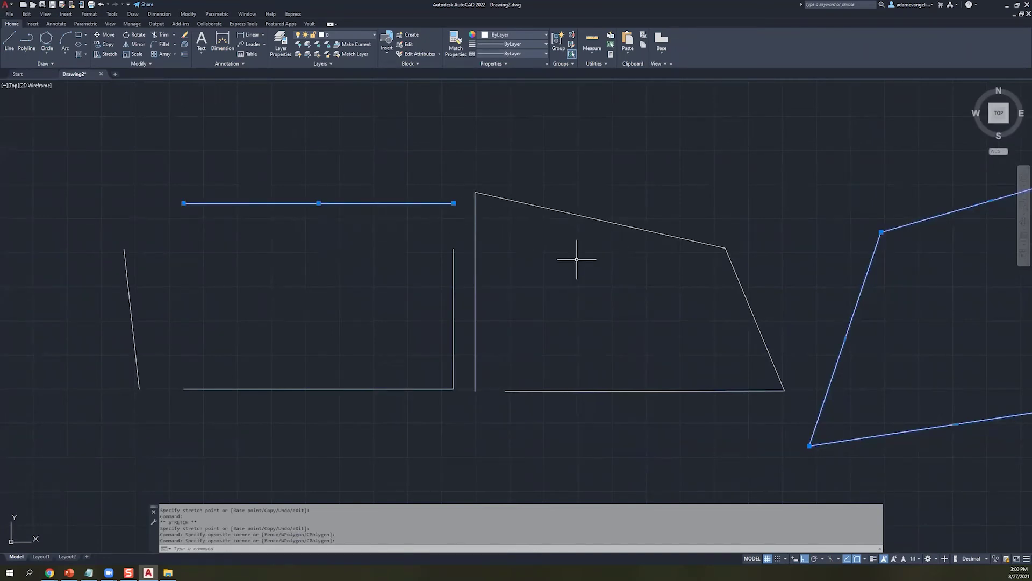
key(Escape)
key(Escape)
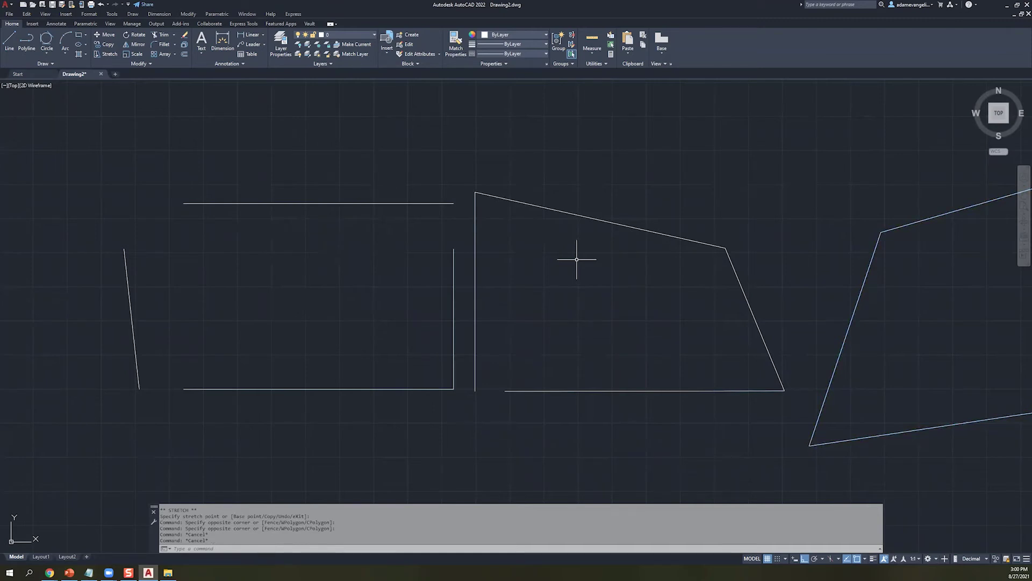
scroll(610, 209, up, 2)
scroll(648, 184, down, 2)
scroll(653, 202, down, 4)
click(705, 284)
mouse_move(705, 284)
mouse_down()
mouse_move(490, 253)
mouse_move(611, 272)
mouse_move(585, 275)
mouse_up()
key(Escape)
key(Escape)
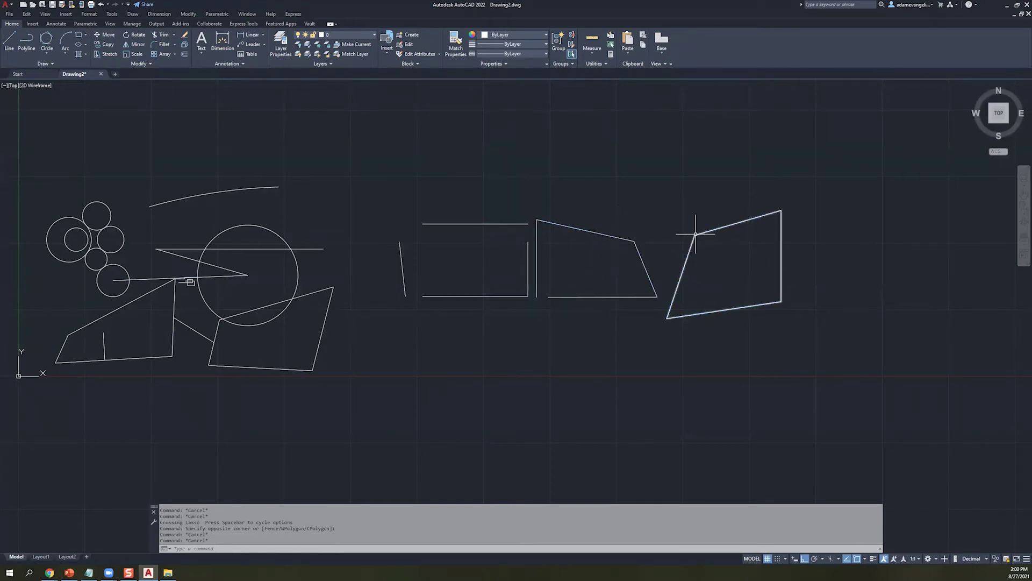
click(592, 170)
click(26, 40)
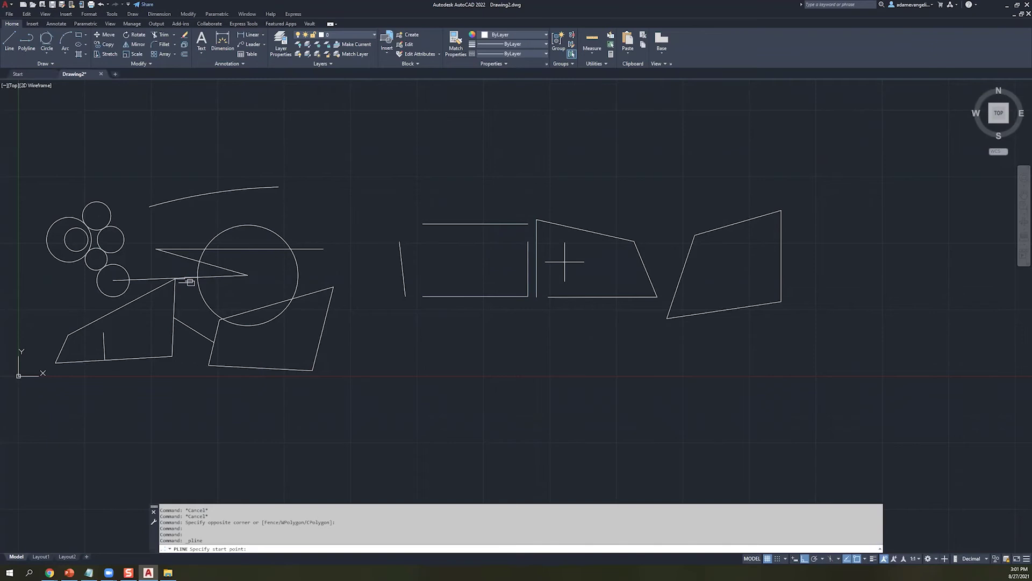
key(Escape)
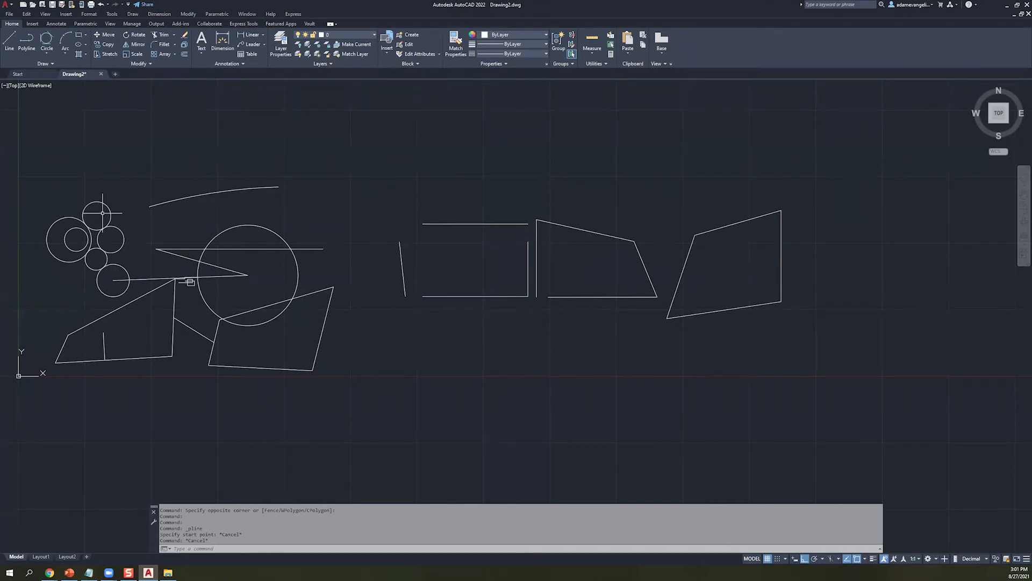
middle_drag(553, 278, 407, 287)
click(334, 272)
click(285, 202)
click(328, 267)
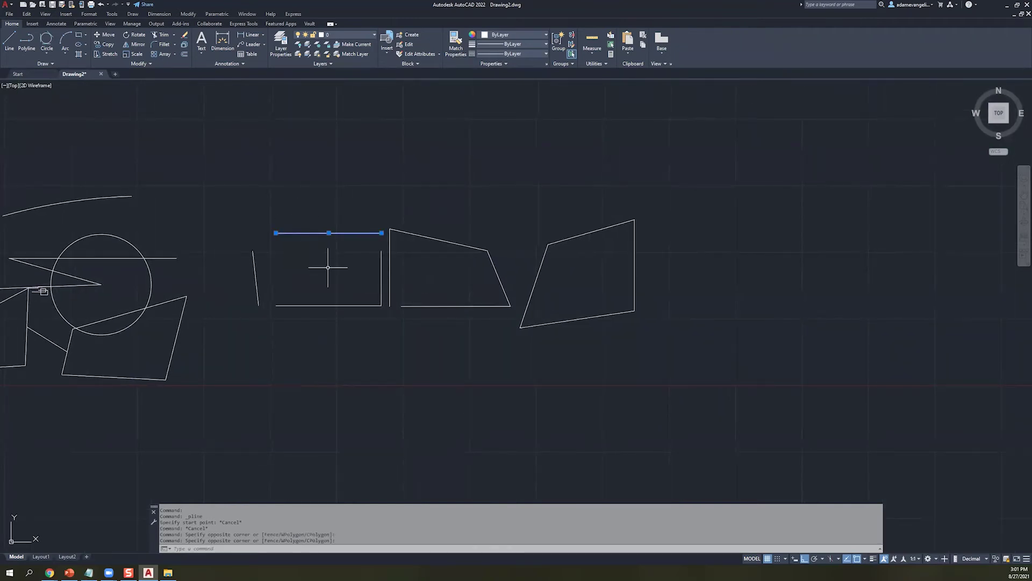
key(Escape)
key(Escape)
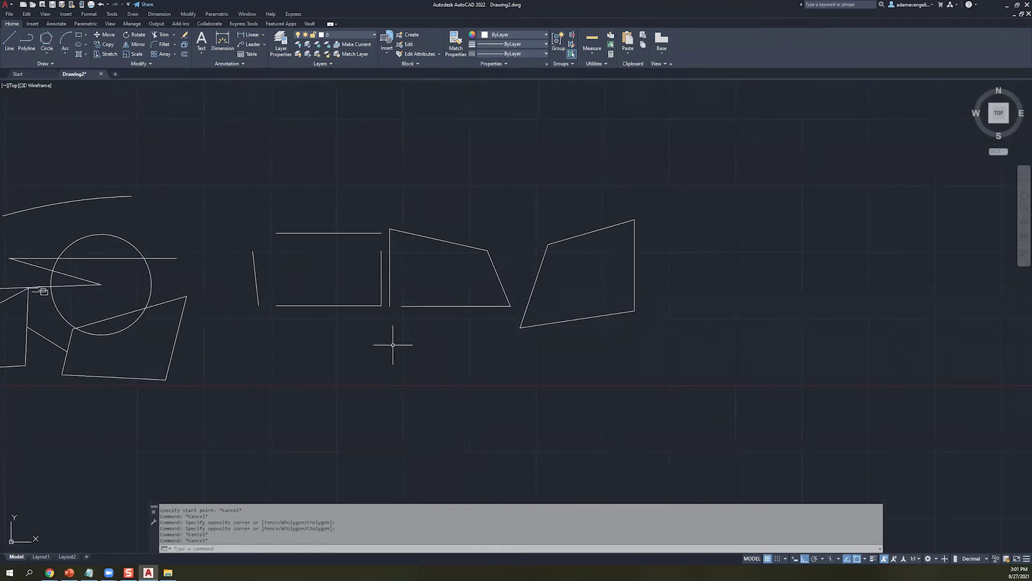
mouse_move(218, 399)
middle_down()
mouse_move(272, 450)
mouse_move(305, 441)
middle_up()
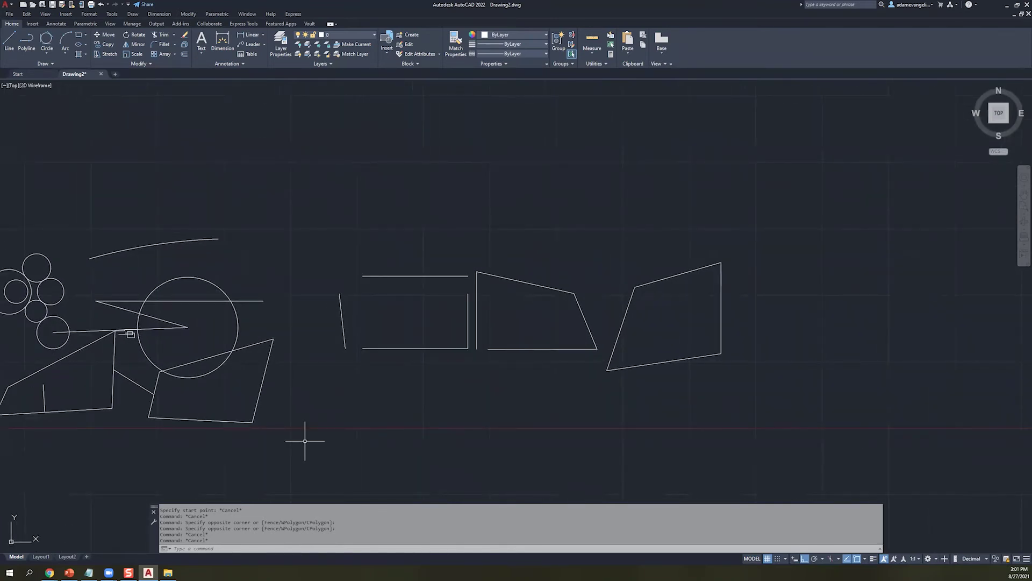
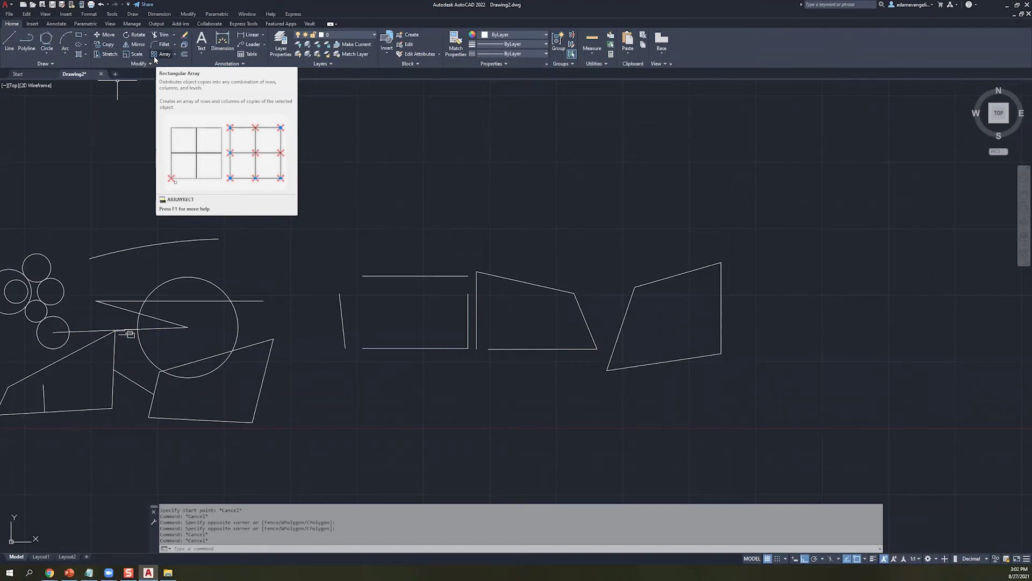
- Open the Properties palette, move it clear of the separate lines, and inspect the properties of the upper horizontal line
text(prop)
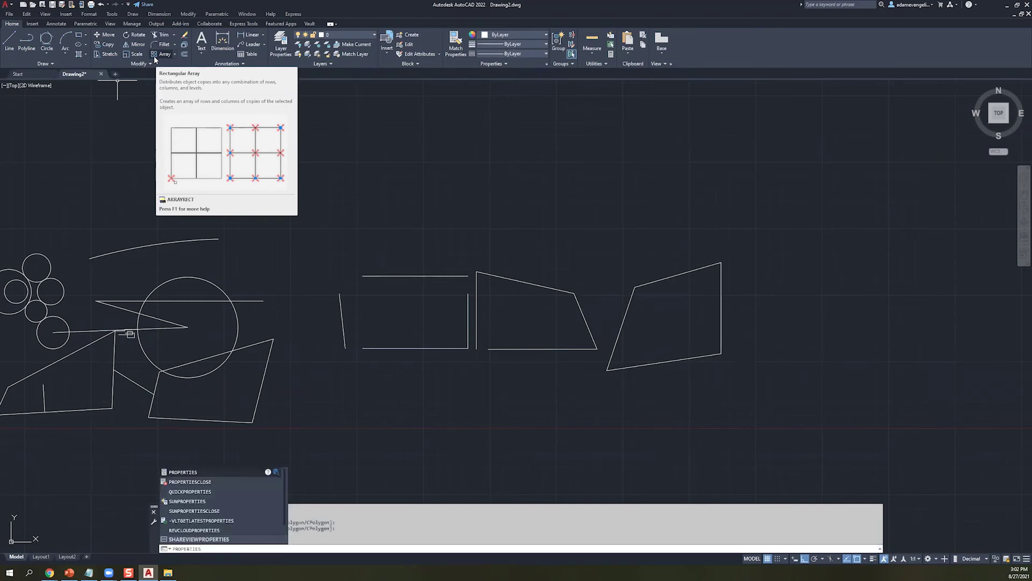
key(Return)
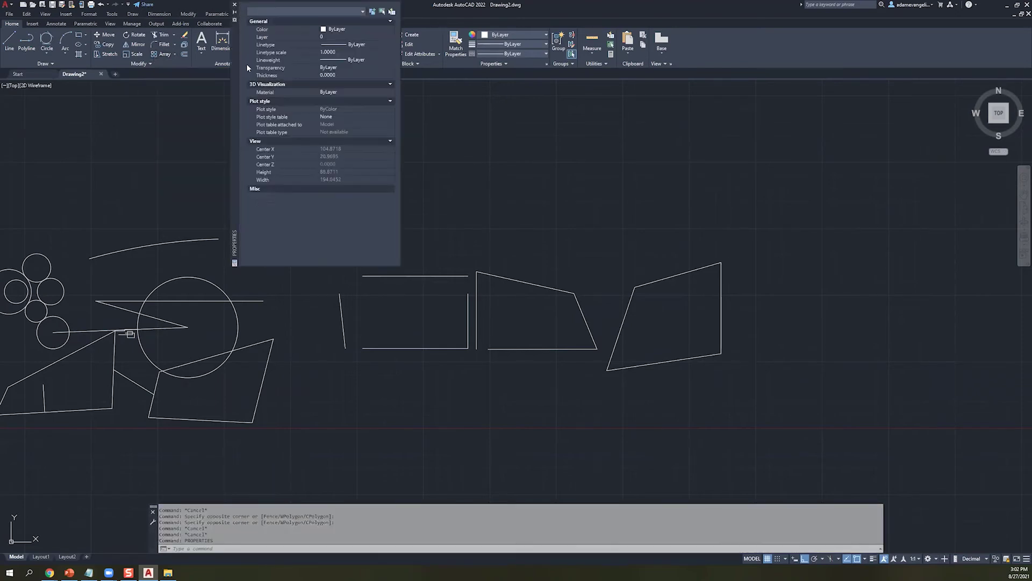
drag(233, 70, 145, 214)
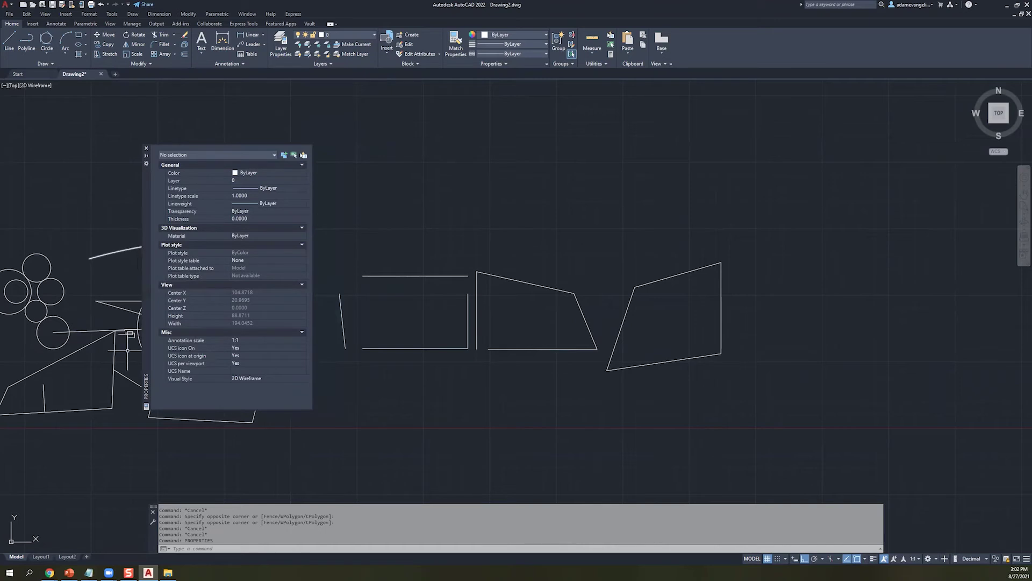
drag(121, 273, 66, 259)
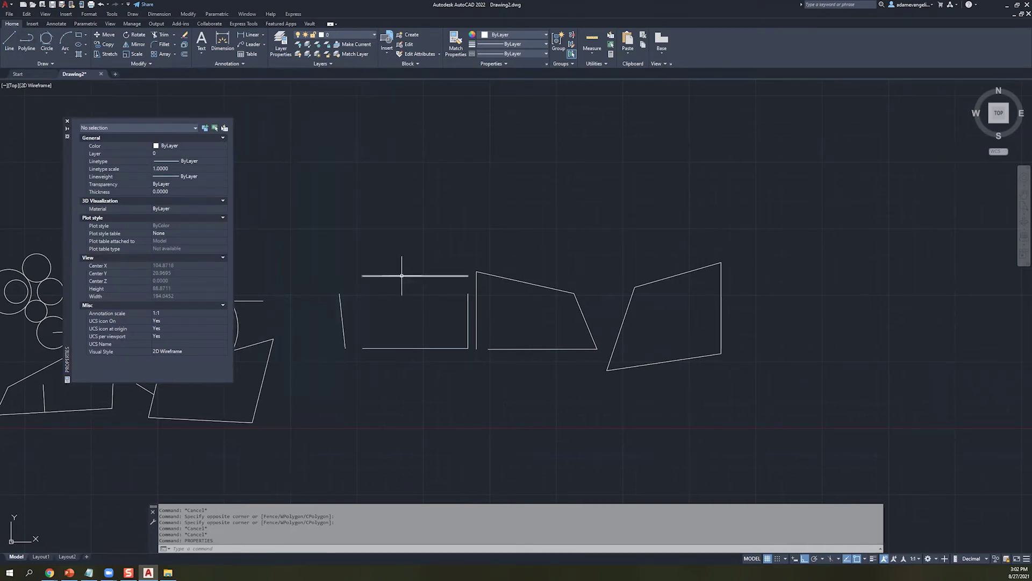
click(404, 275)
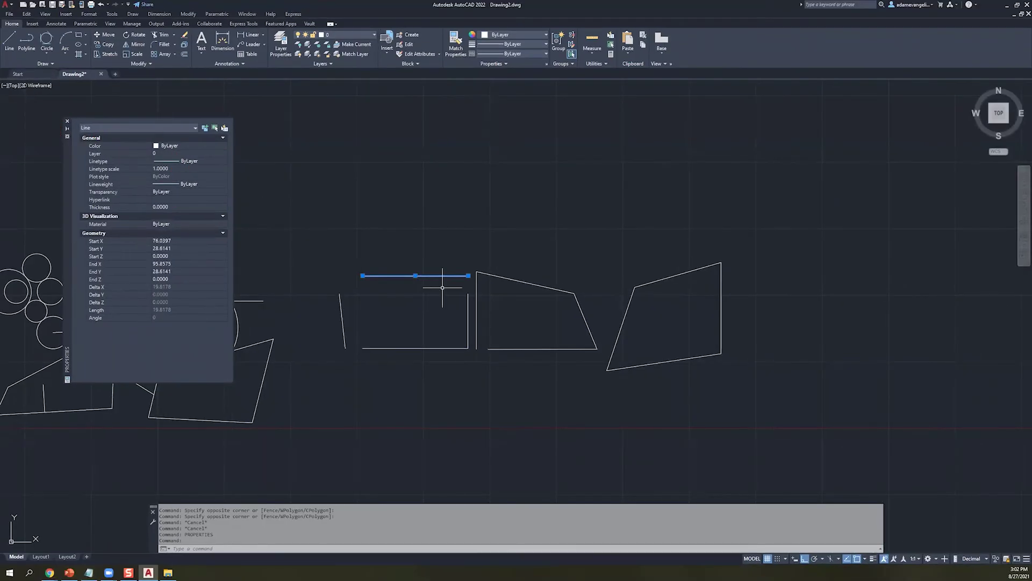
key(Escape)
- Close the open polyline by setting its Closed property to Yes
click(482, 282)
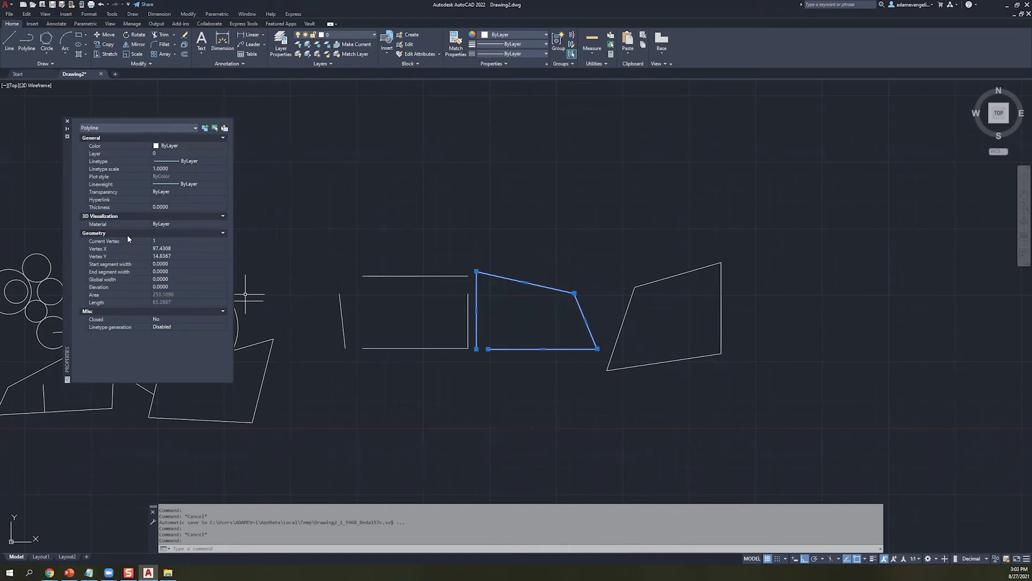
click(171, 319)
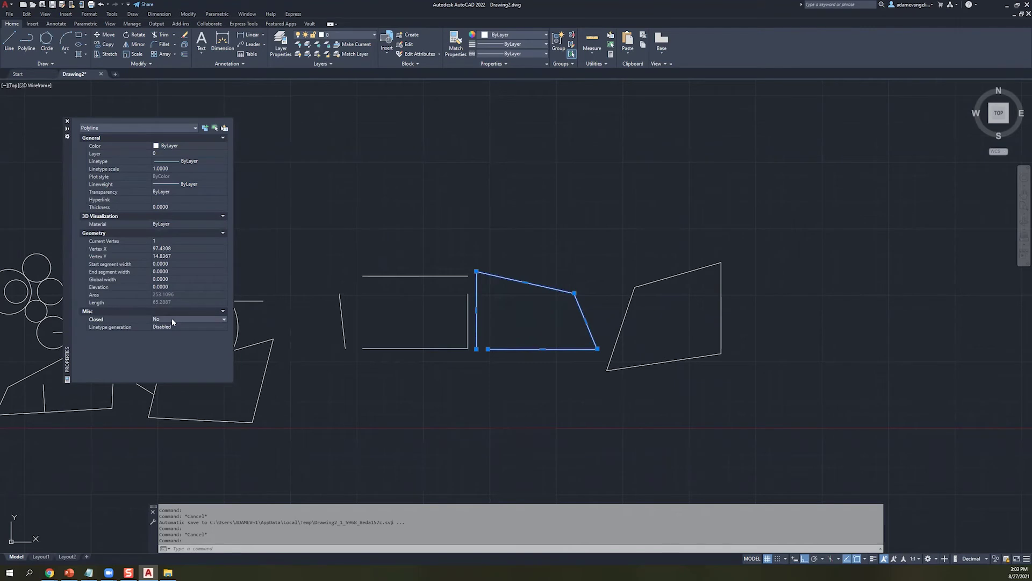
click(185, 265)
click(177, 257)
click(177, 249)
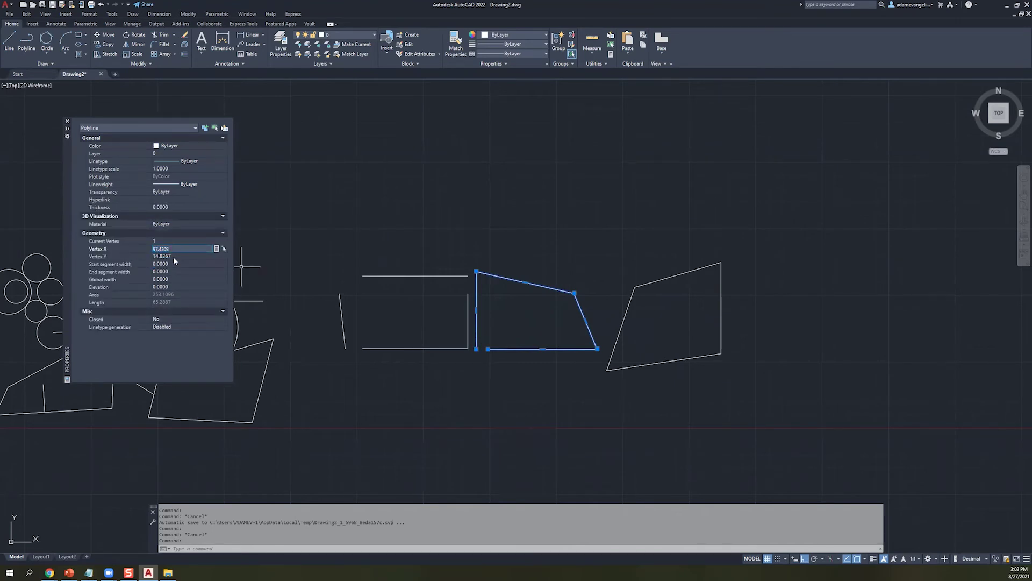
click(171, 320)
click(168, 320)
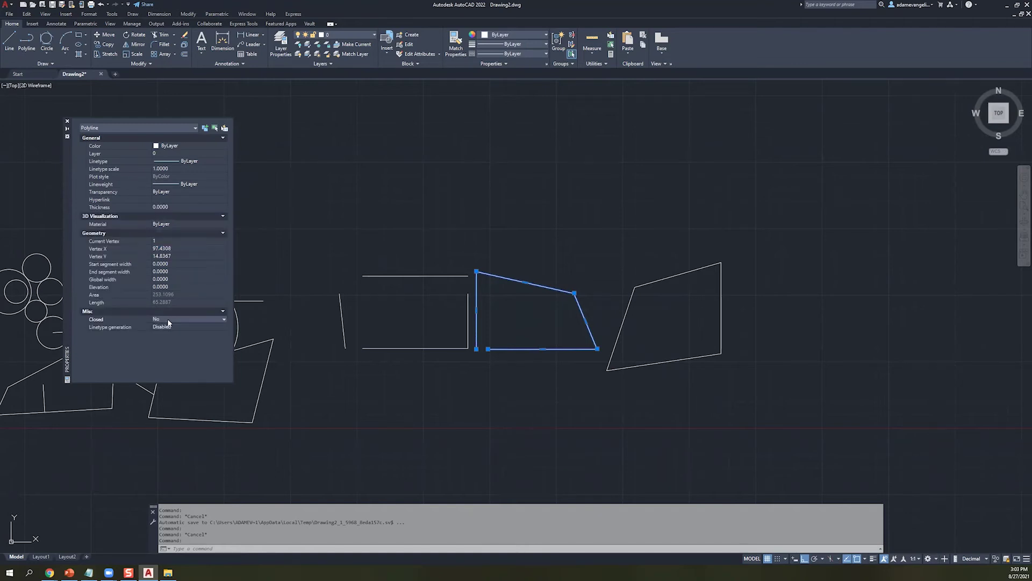
click(168, 324)
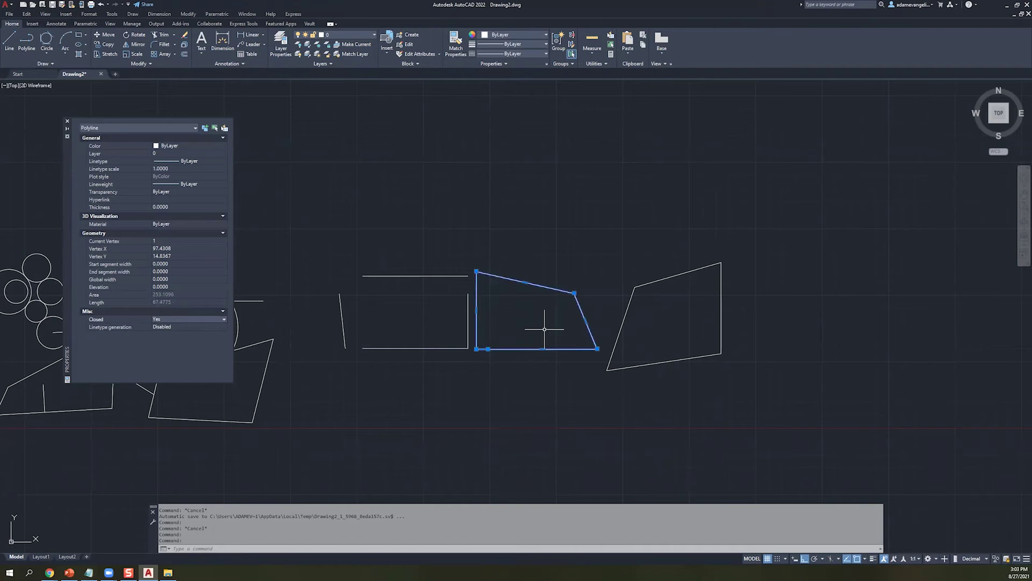
scroll(511, 339, down, 3)
scroll(426, 346, up, 6)
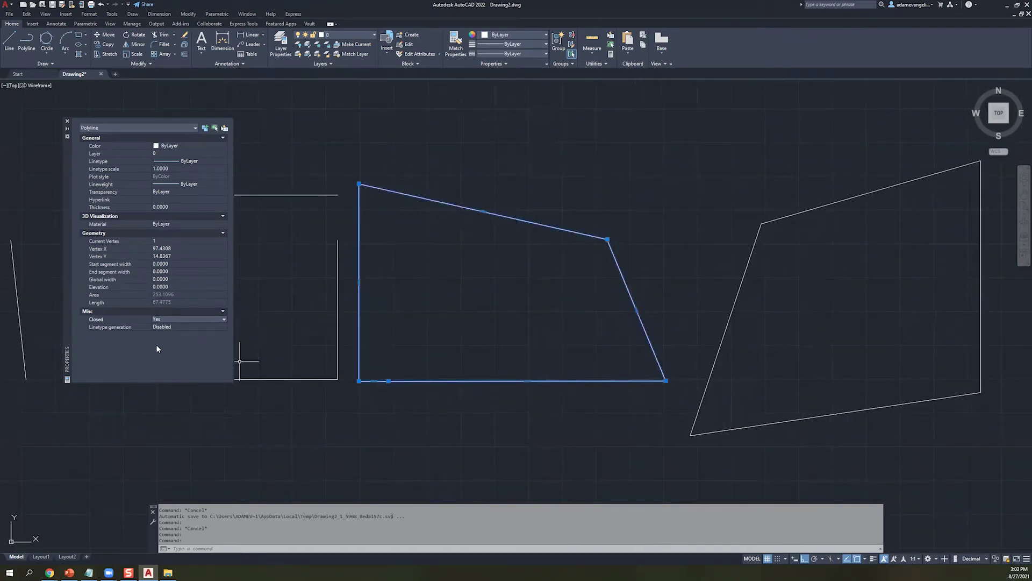
- Set the X coordinate of the polyline's vertex 1 to 100 and close the Properties palette
click(176, 250)
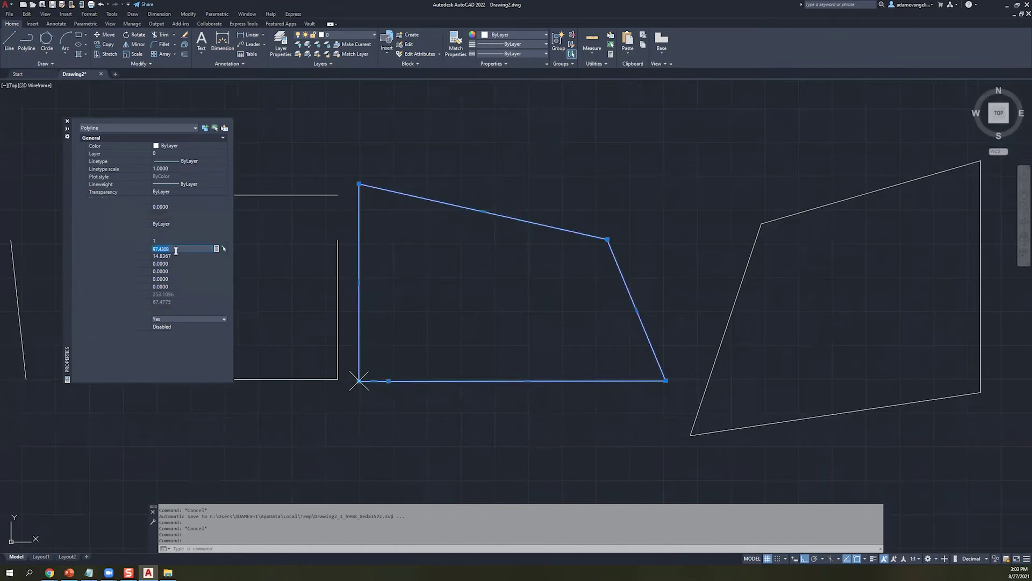
text(100)
key(Tab)
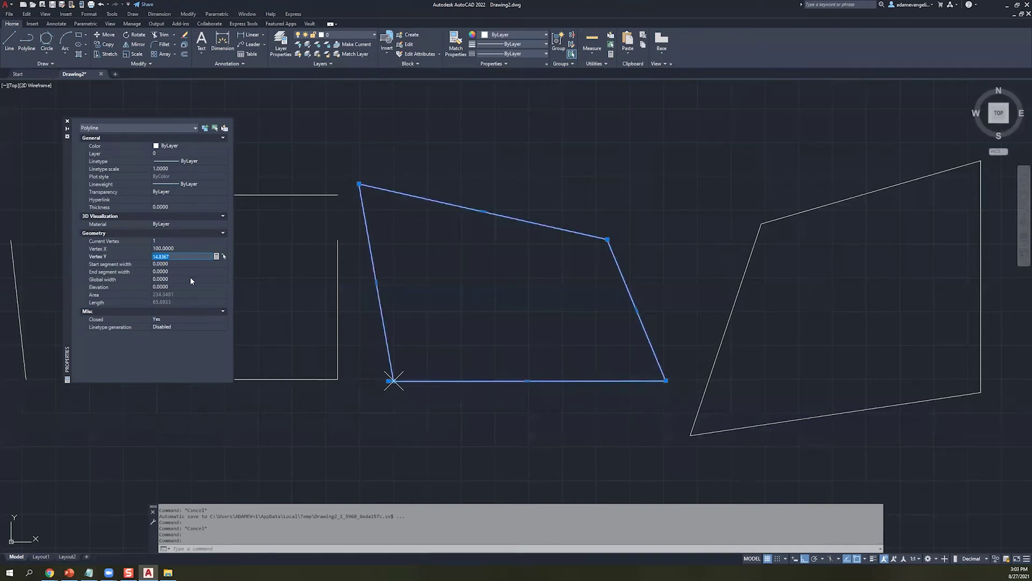
scroll(293, 304, down, 2)
click(147, 279)
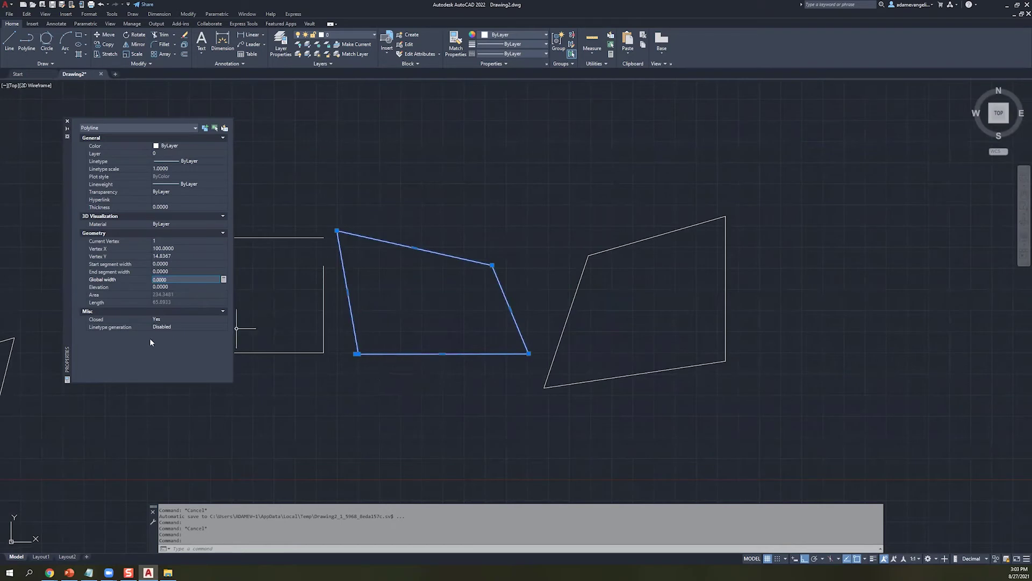
click(66, 123)
- Reopen the Properties palette and set the radius of the circle inside the larger circle of the cluster to 3
scroll(65, 161, up, 2)
scroll(64, 178, down, 5)
middle_drag(64, 178, 229, 234)
scroll(183, 234, up, 5)
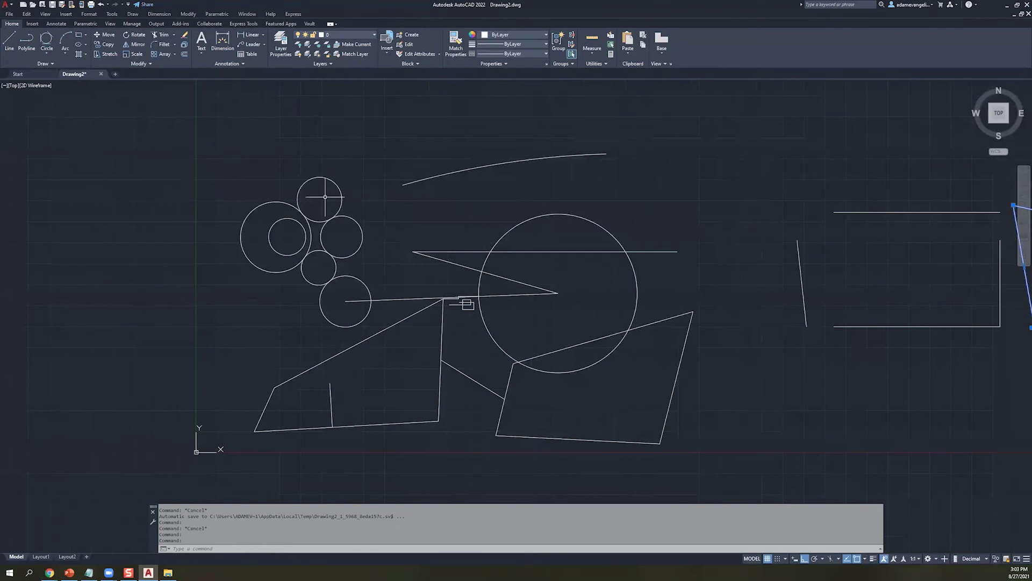
key(ctrl+1)
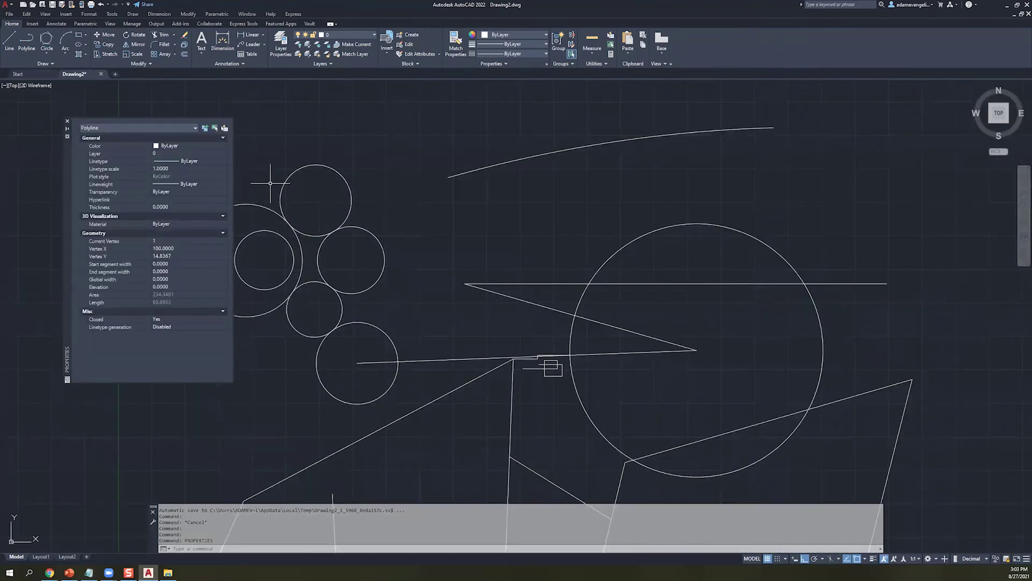
click(288, 176)
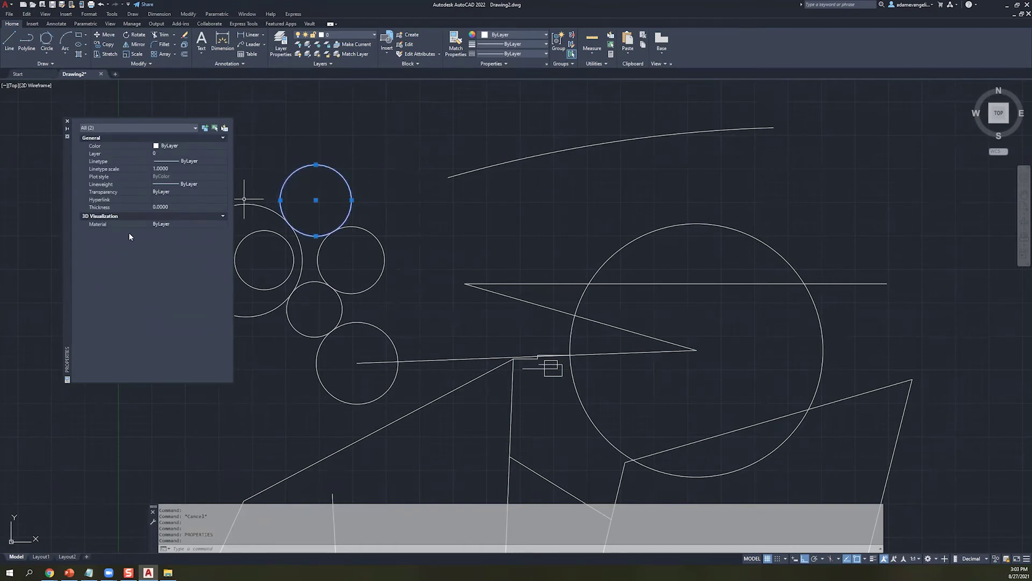
middle_drag(291, 213, 404, 234)
click(404, 234)
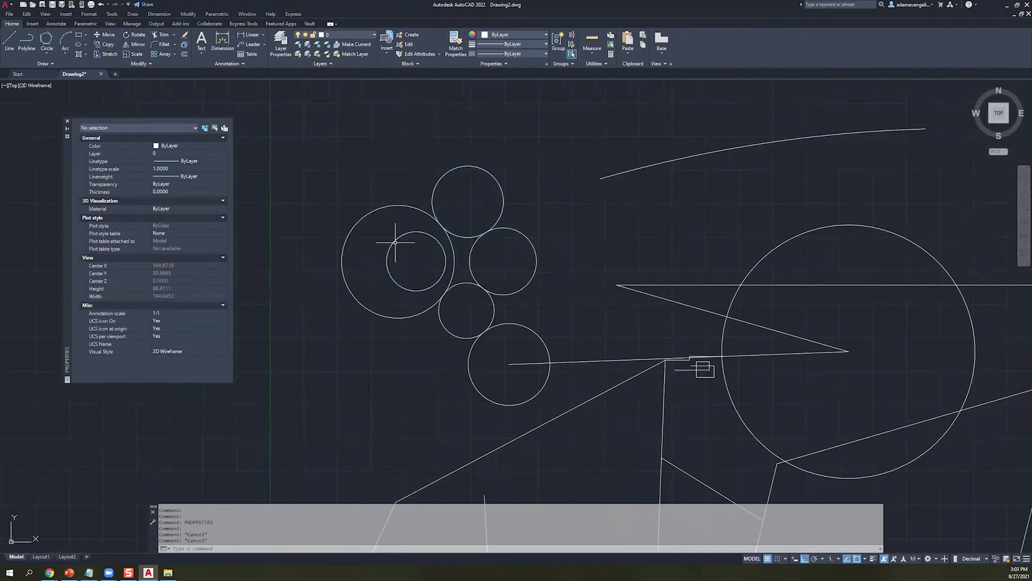
click(178, 263)
text(3)
key(Tab)
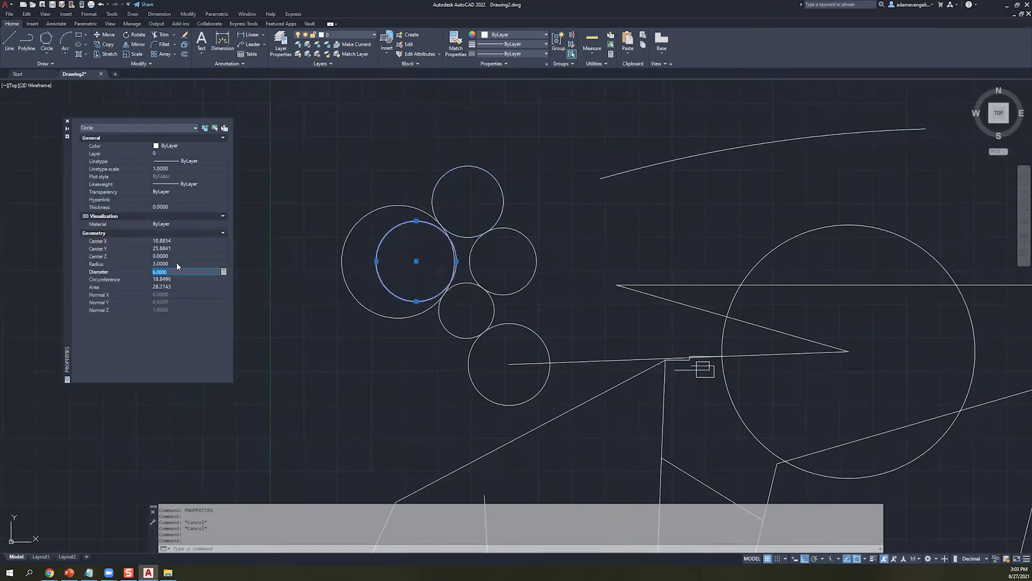
- Move the inner circle by its centre grip to roughly the middle of the surrounding circle, and close the Properties palette
click(416, 261)
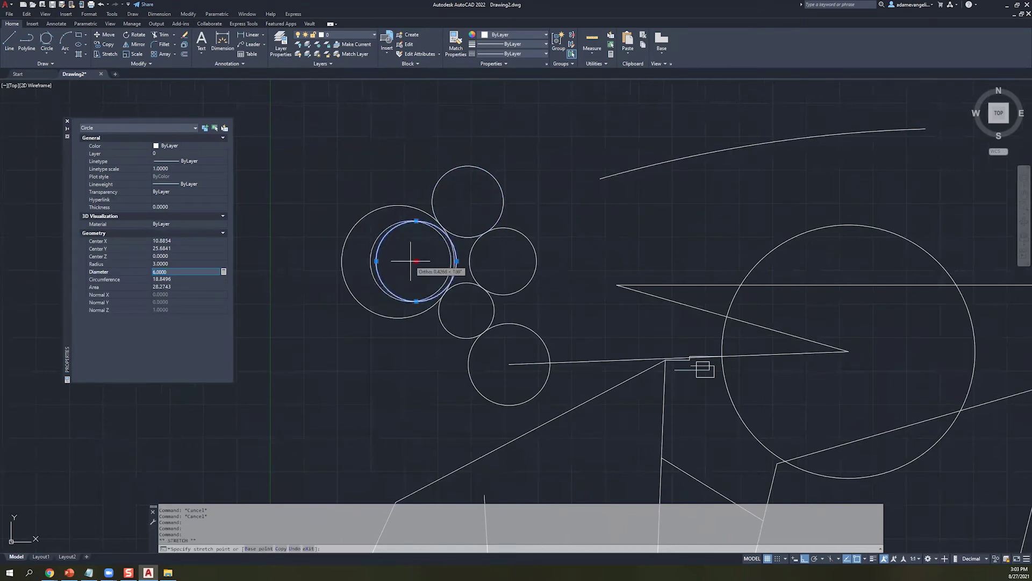
click(400, 260)
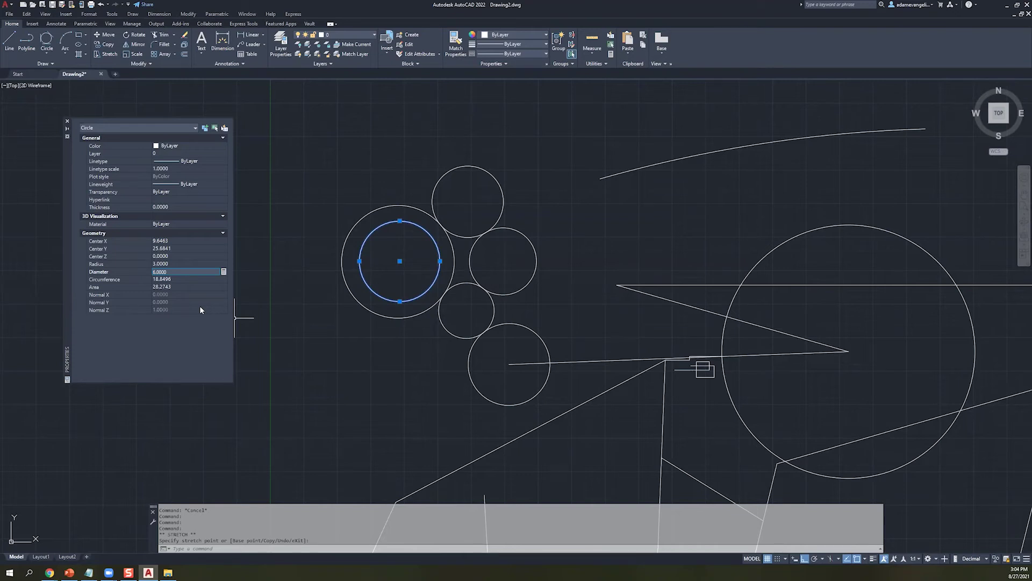
click(67, 121)
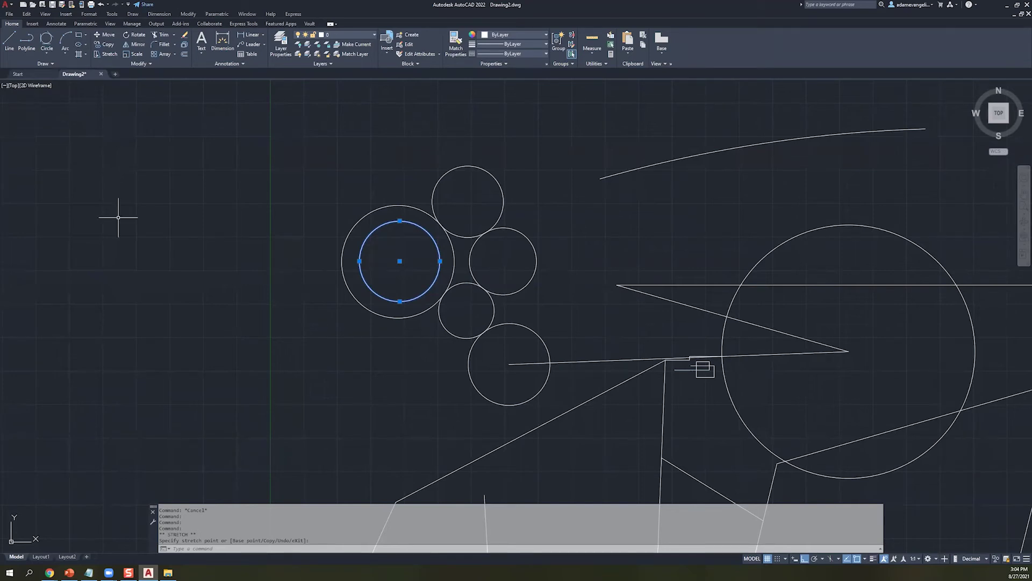
click(263, 284)
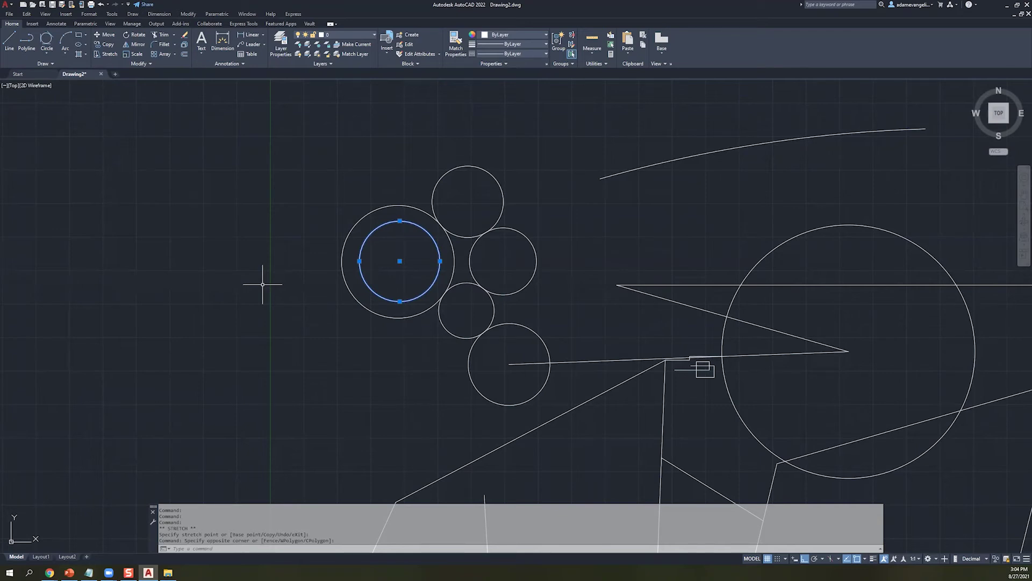
- Look over the parametric constraint tools, clear the inner circle's selection, and return to the drawing and modify tools
click(84, 23)
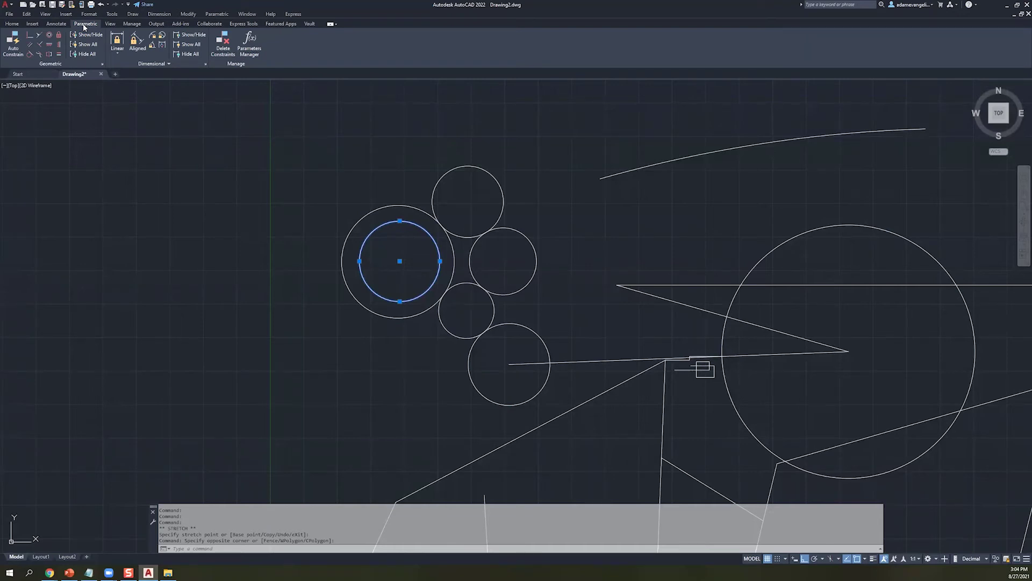
drag(181, 159, 208, 183)
key(Escape)
key(Escape)
key(Escape)
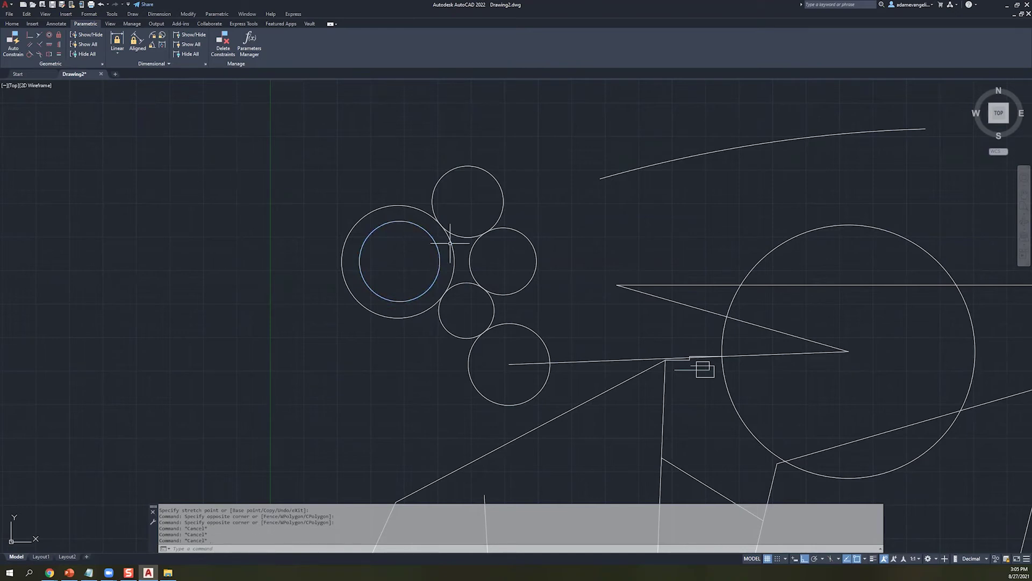
click(12, 24)
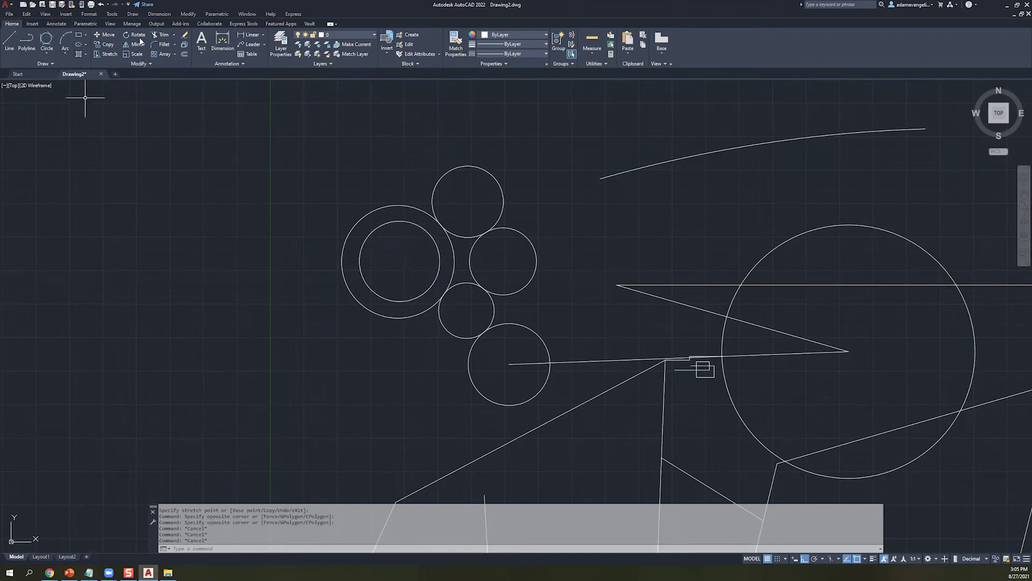
- Select the inner circle and show its properties in the Properties palette
scroll(403, 214, up, 2)
click(401, 227)
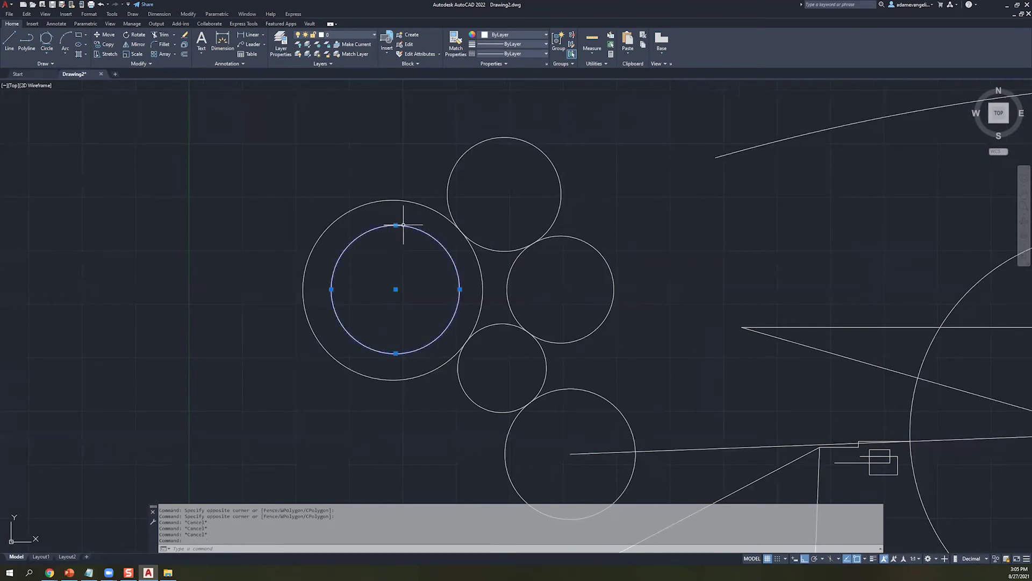
text(pr)
key(Return)
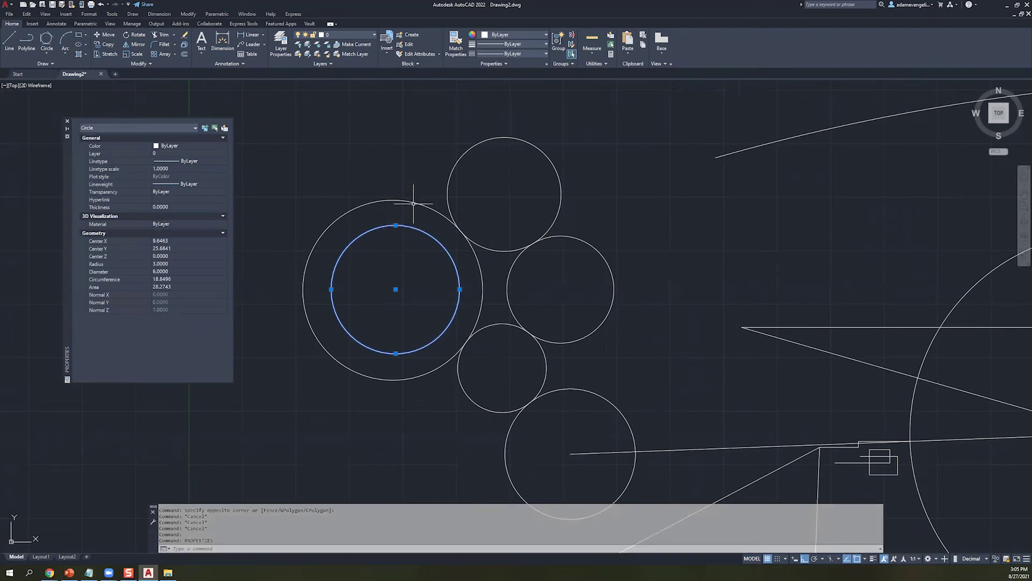
- Select the circle cluster, arc, large circle and nearby lines with a crossing window, and review the properties of the lines and circles separately
mouse_move(264, 111)
mouse_down()
mouse_move(457, 231)
mouse_move(683, 438)
mouse_move(437, 468)
mouse_move(409, 462)
mouse_up()
scroll(380, 426, up, 3)
scroll(380, 421, down, 5)
middle_drag(380, 421, 563, 306)
click(684, 376)
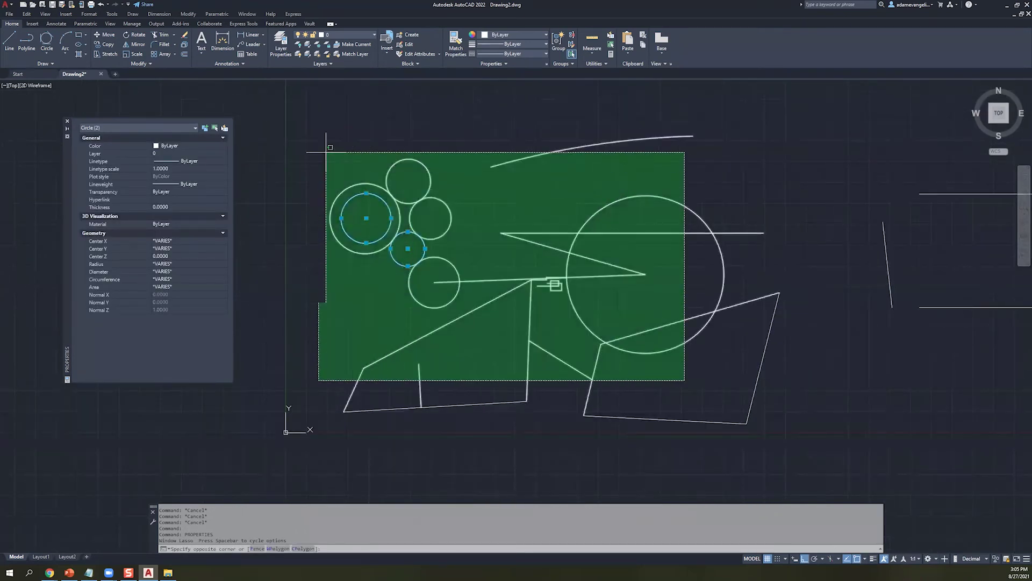
click(237, 210)
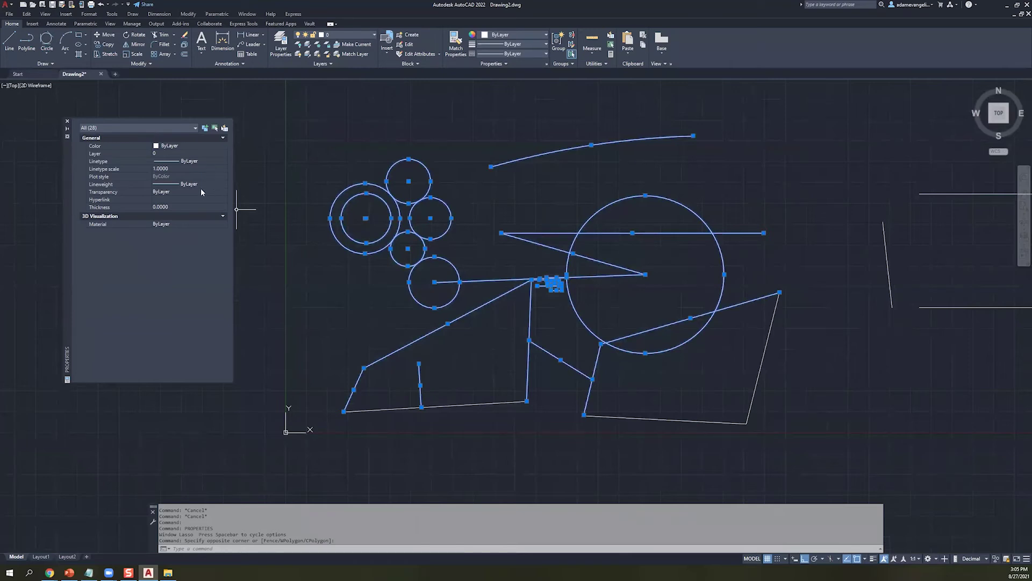
click(188, 127)
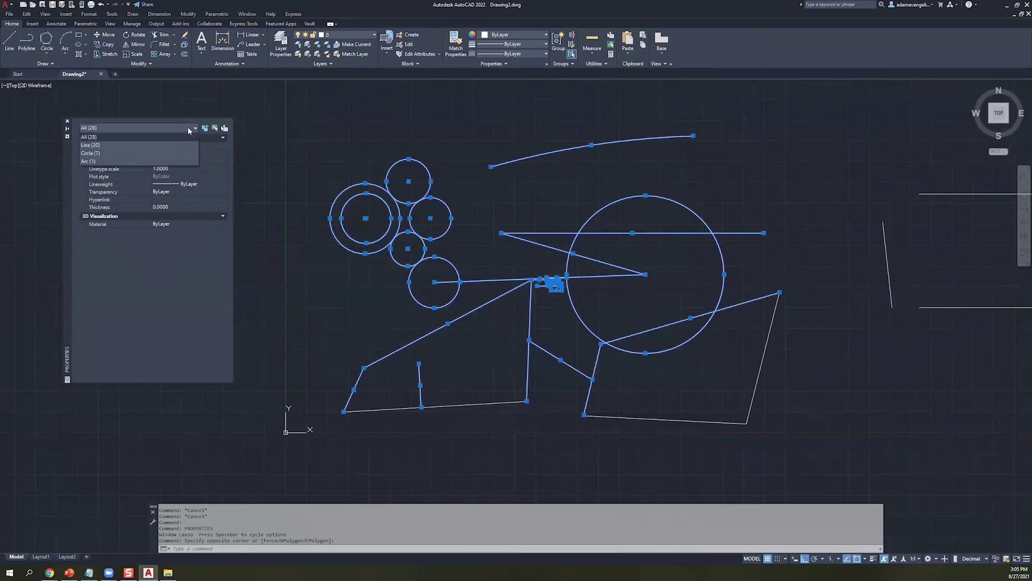
click(168, 145)
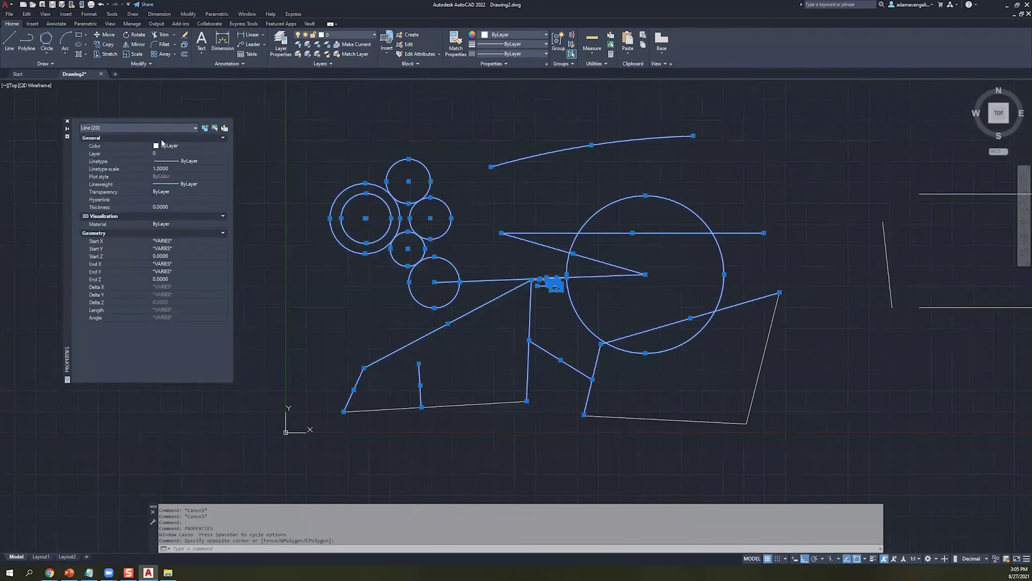
click(183, 129)
click(171, 153)
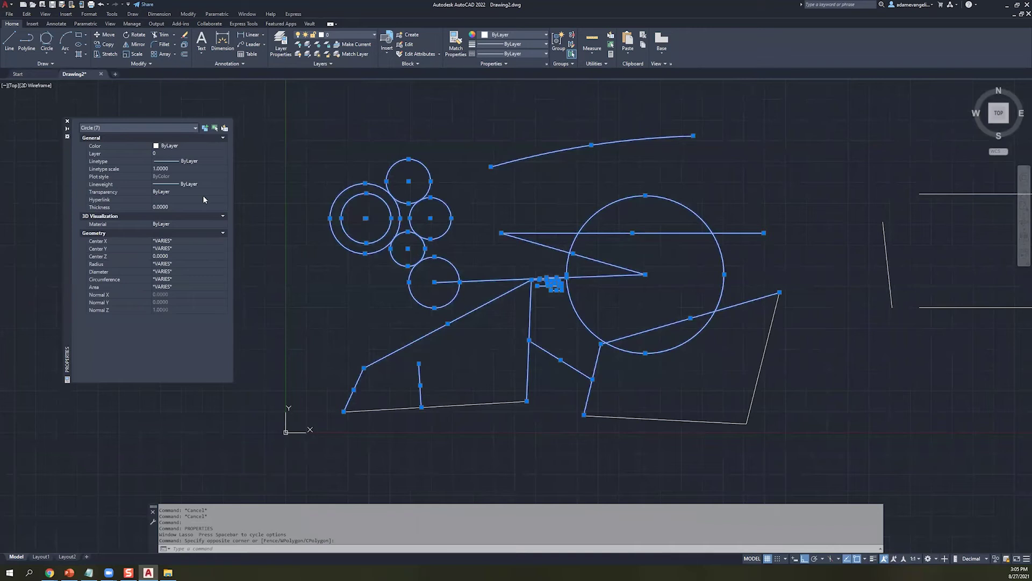
- Close the Properties palette and clear the selection, cancelling the palette's pending object pick
click(214, 129)
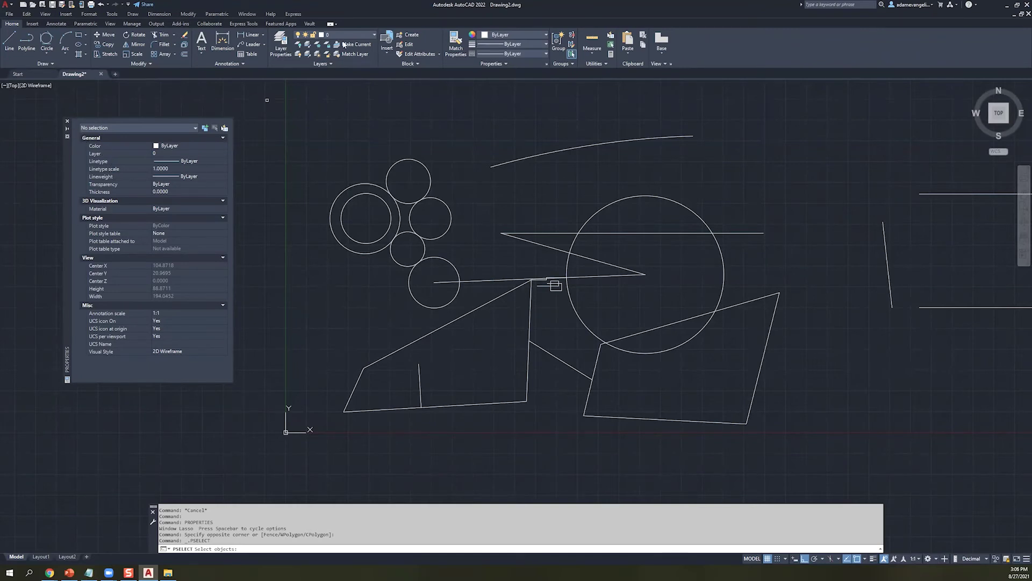
click(67, 121)
click(134, 64)
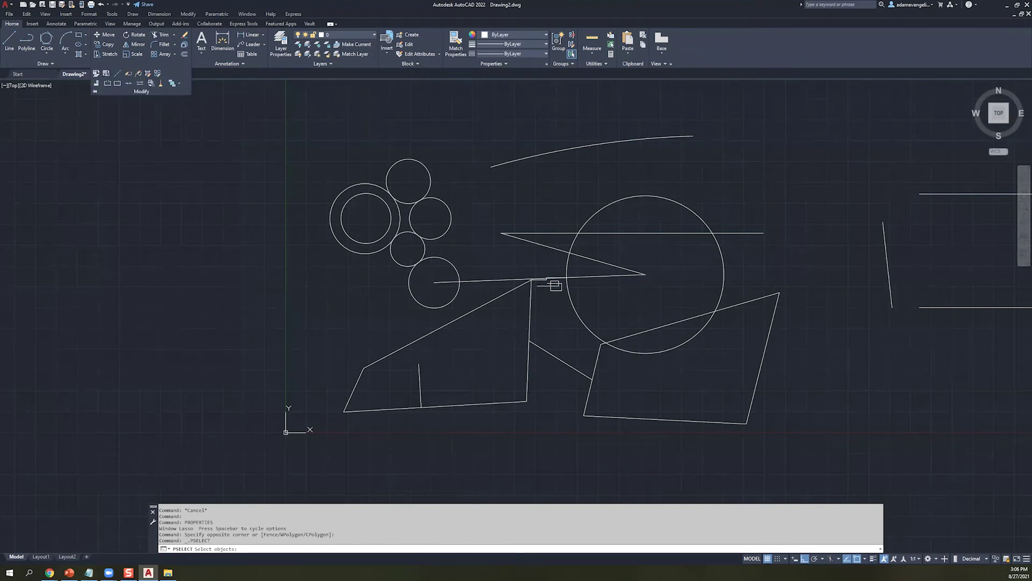
click(219, 179)
click(180, 187)
key(Escape)
key(Escape)
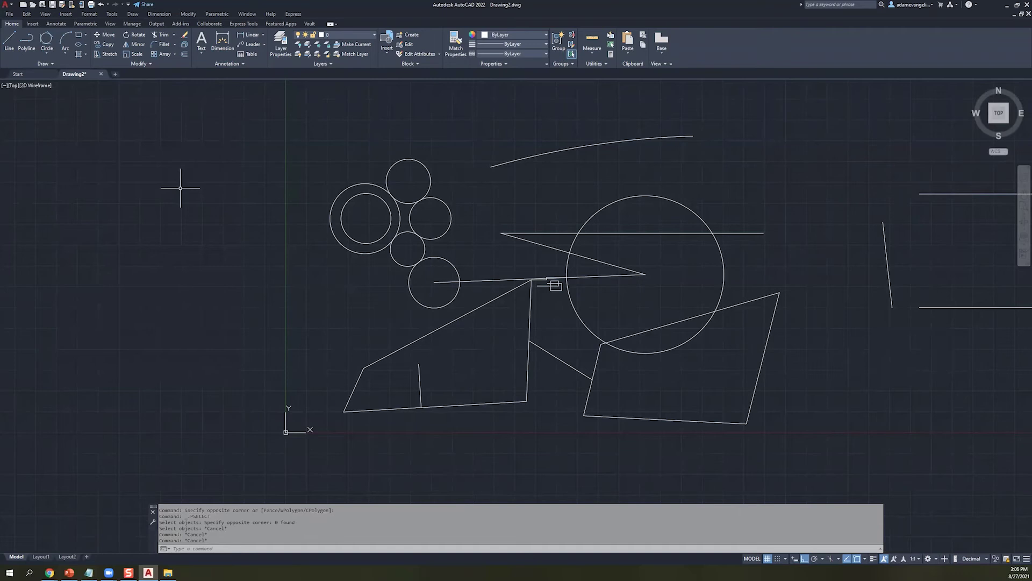
- Select the circle cluster, large circle and adjoining lines with a crossing window, and clear the selection again
middle_drag(510, 258, 233, 263)
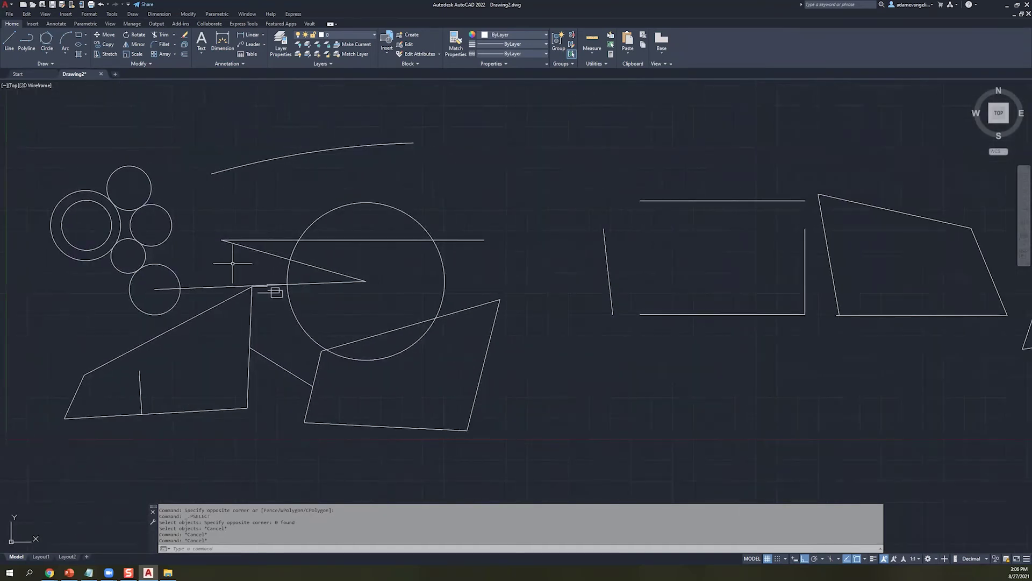
click(422, 386)
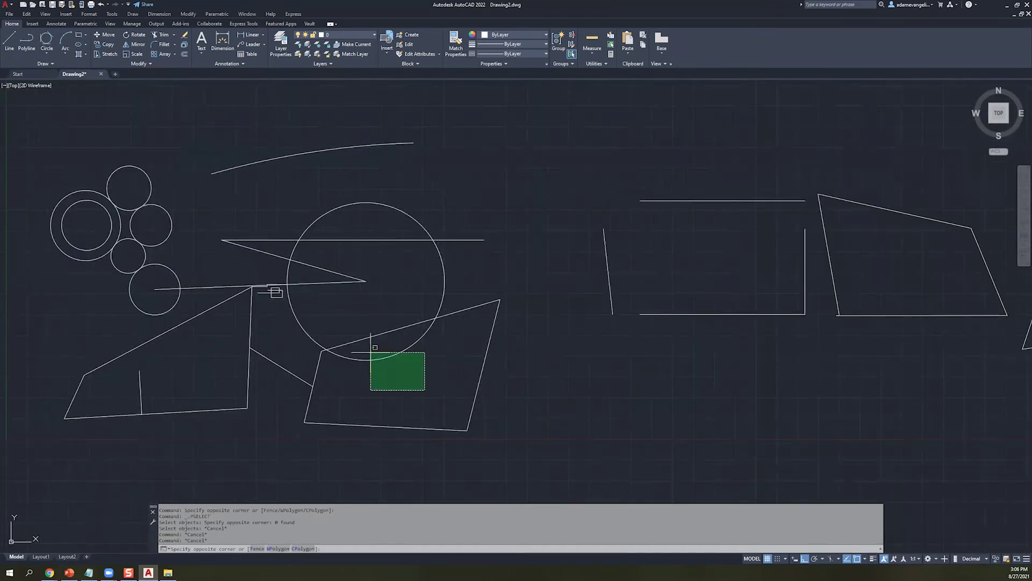
click(95, 173)
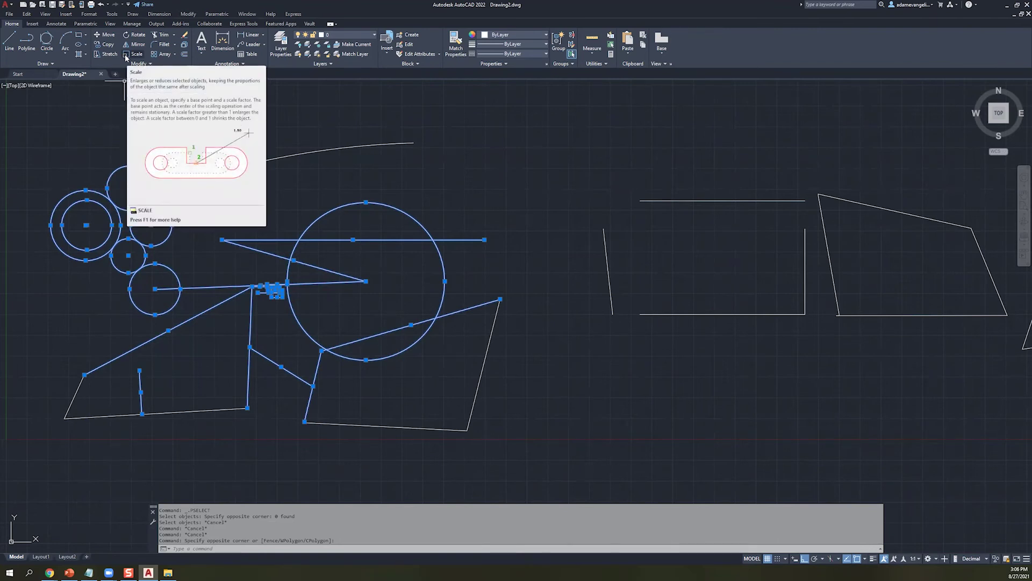
click(277, 102)
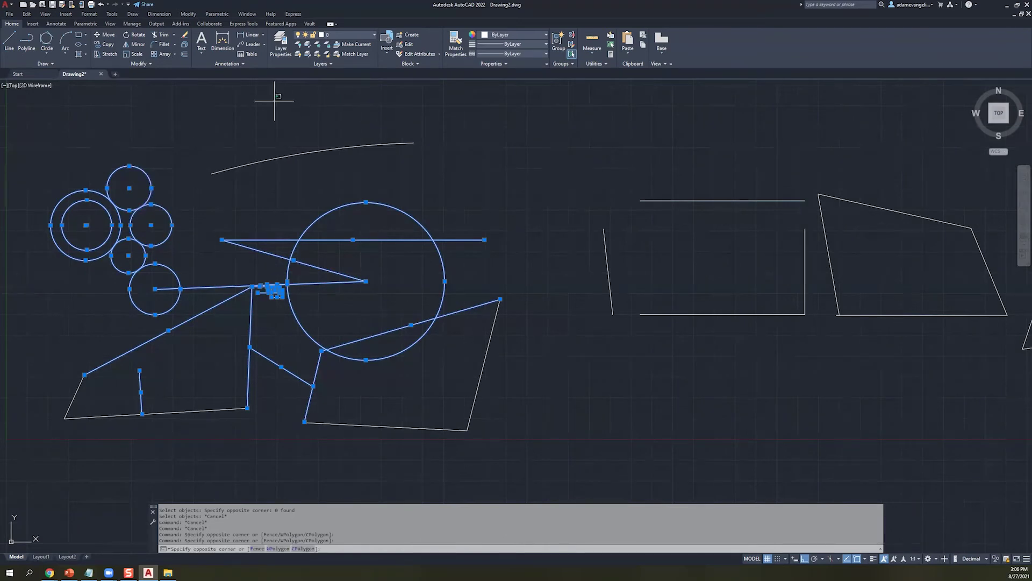
key(Escape)
key(Escape)
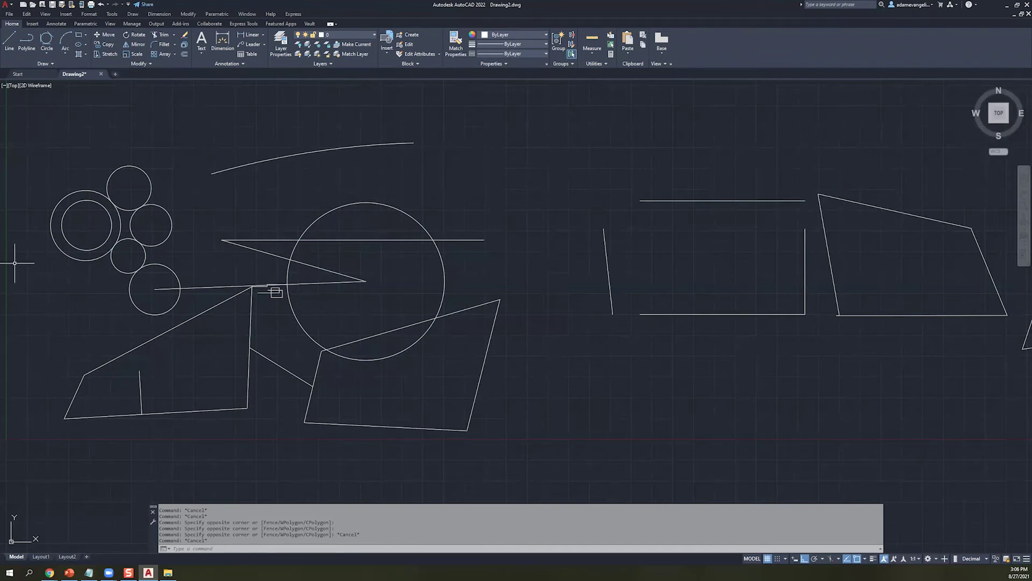
click(137, 210)
click(157, 117)
click(120, 142)
key(Escape)
key(Escape)
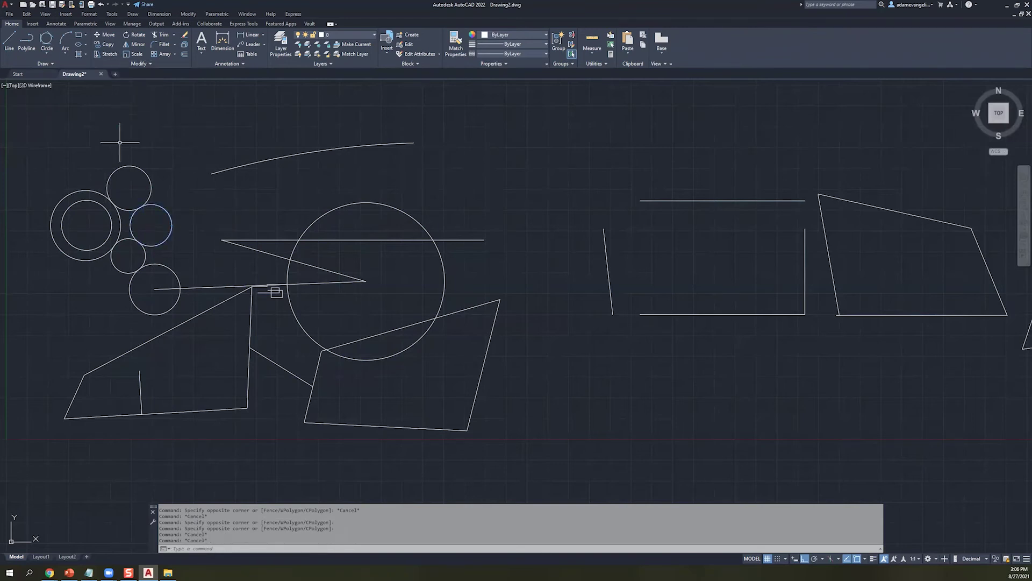
- Move the six-circle cluster freely with Ortho off, from the smallest circle's centre to the empty area between the arc and the open rectangle
click(105, 34)
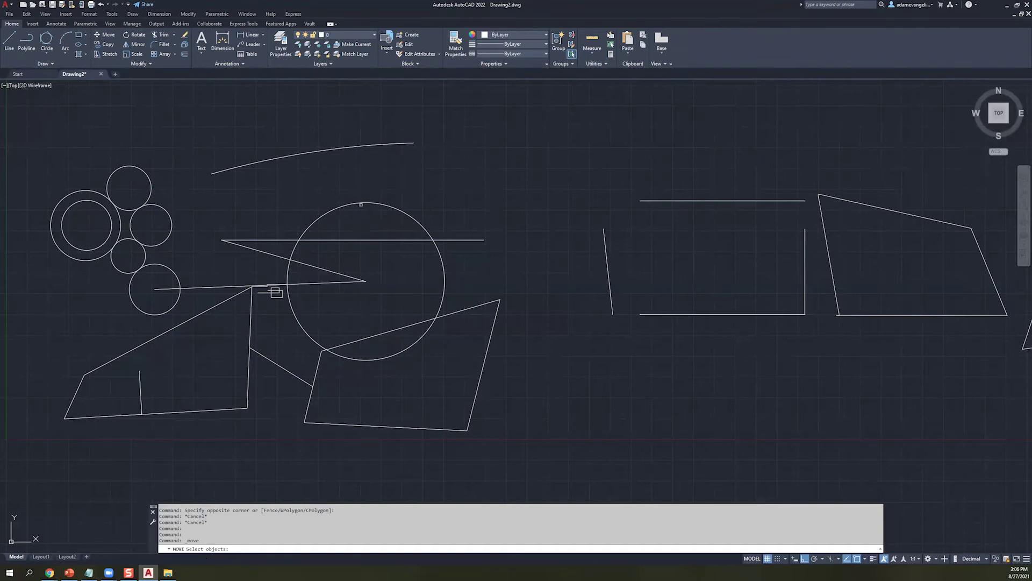
click(180, 274)
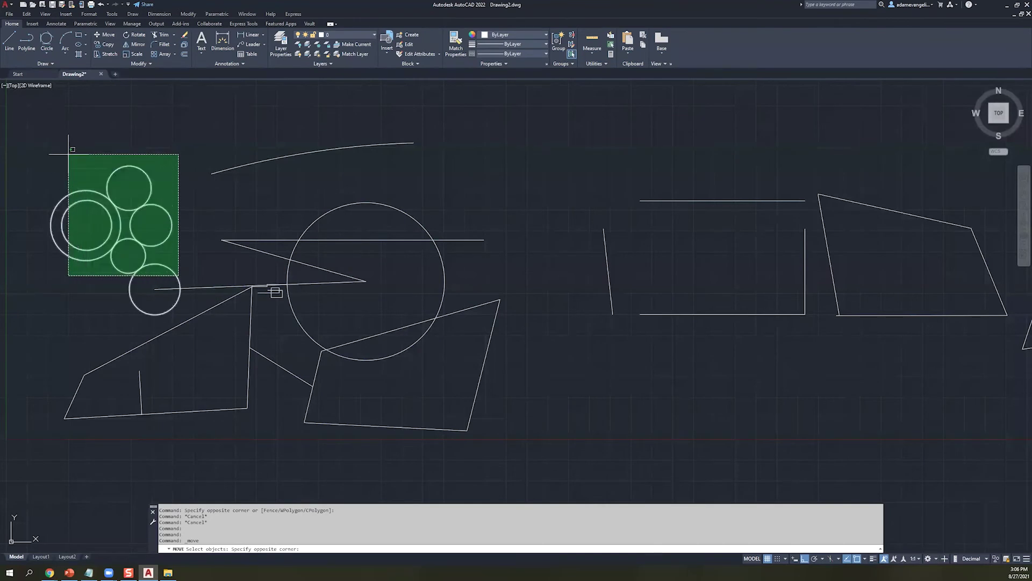
click(57, 141)
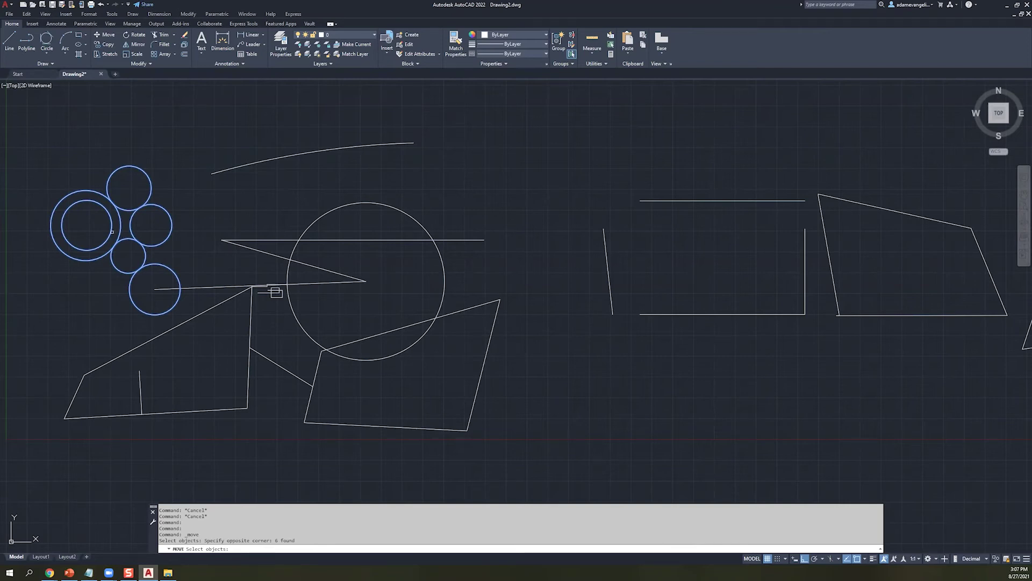
key(Return)
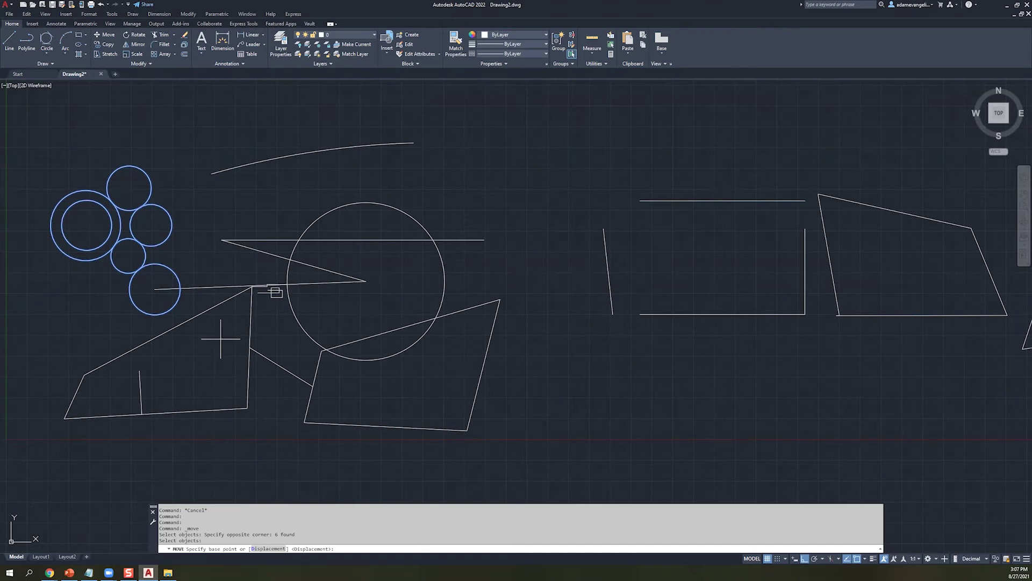
click(128, 255)
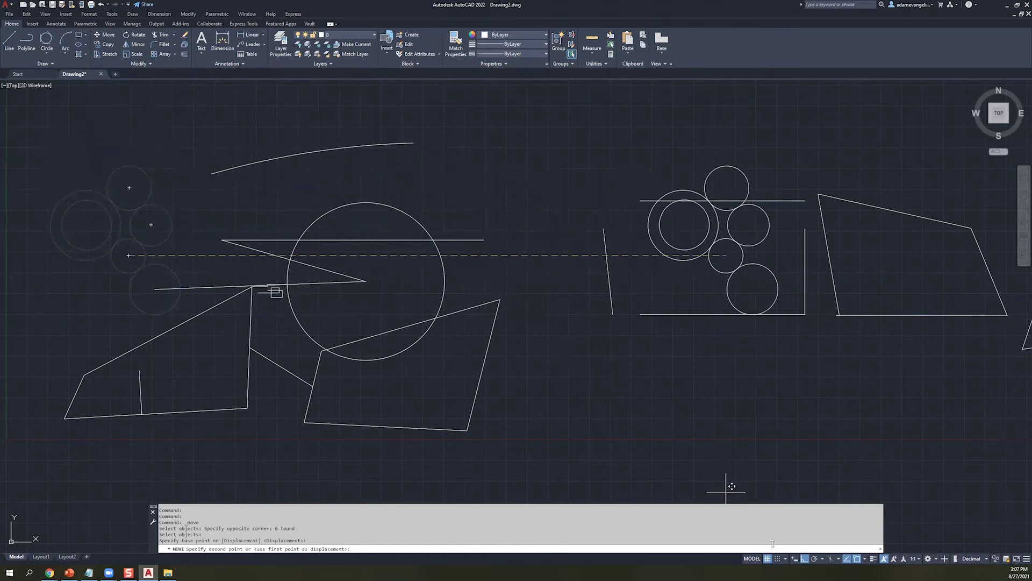
click(801, 559)
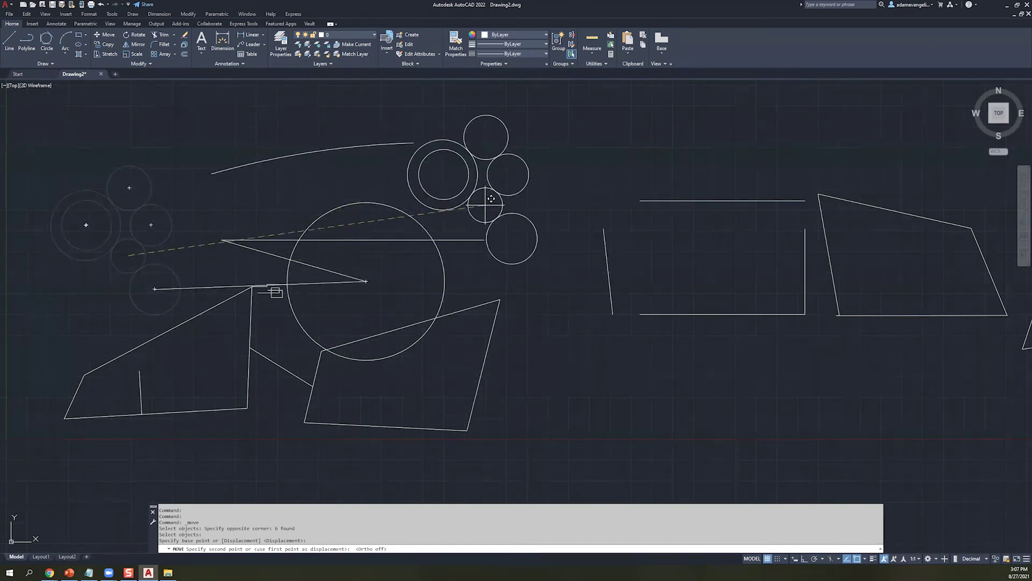
middle_drag(512, 198, 332, 250)
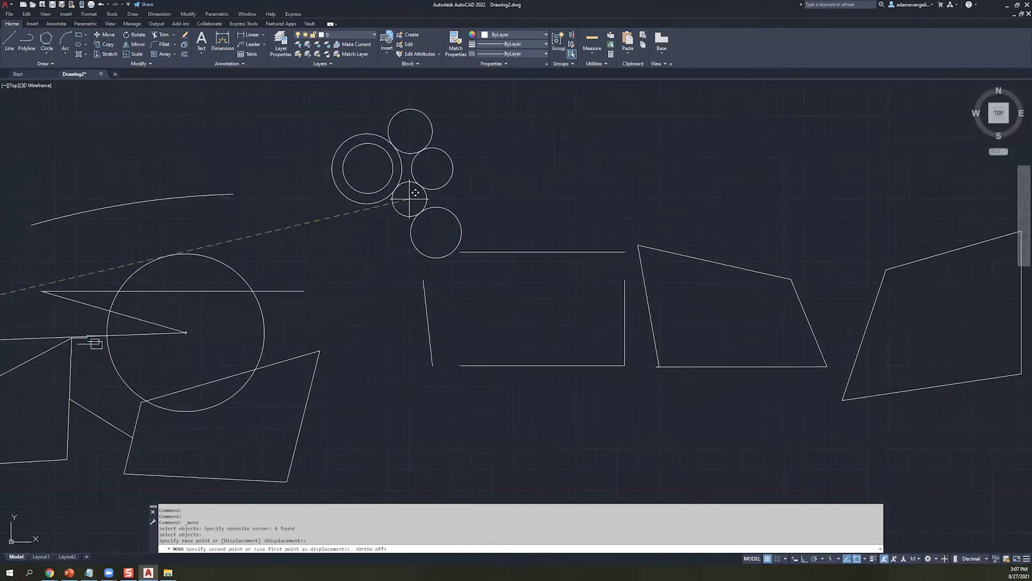
click(345, 220)
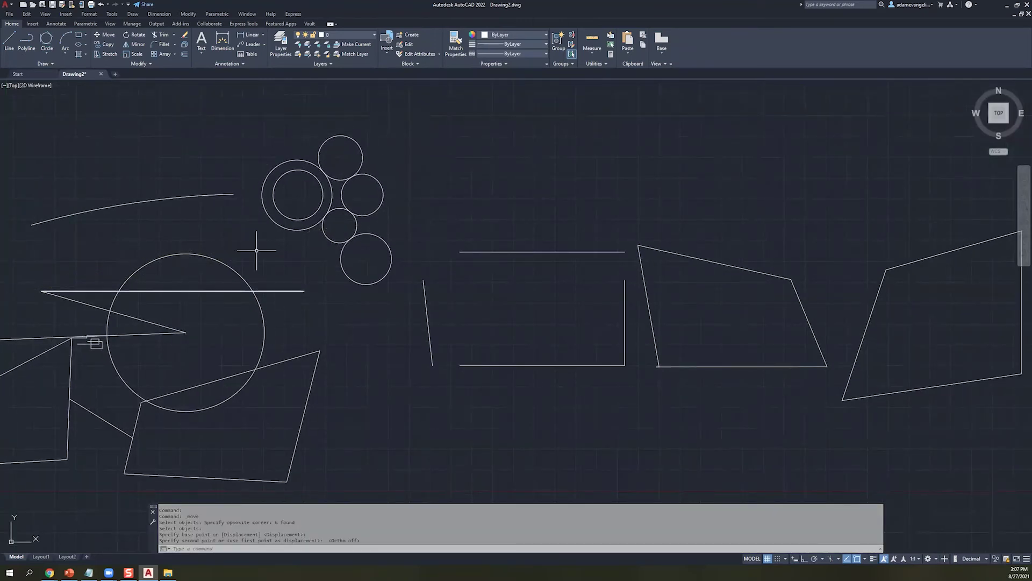
- Preselect the six-circle cluster, start Move with the smallest circle's centre as base point, and place it on that same centre
click(399, 281)
click(273, 106)
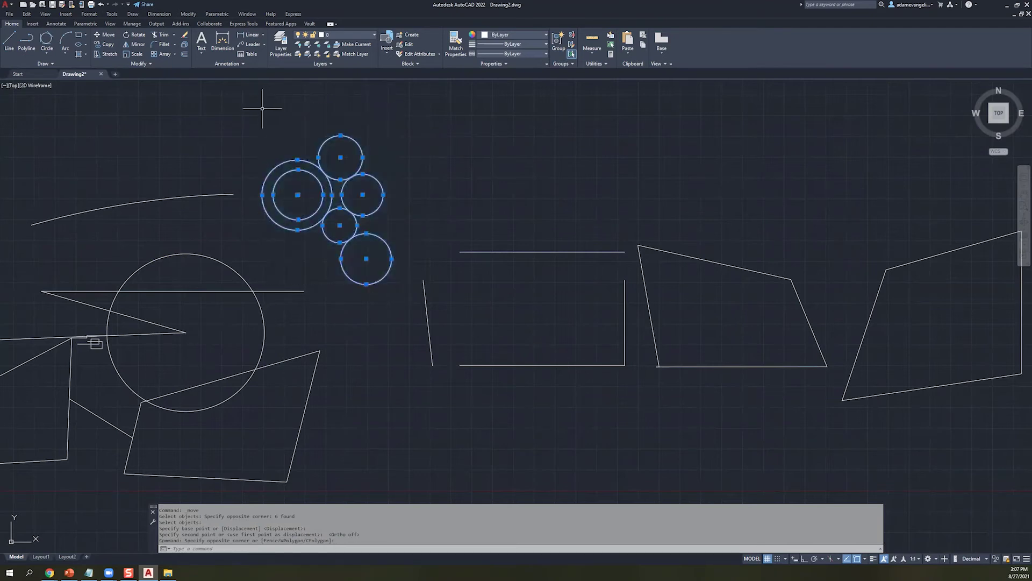
text(n)
key(Return)
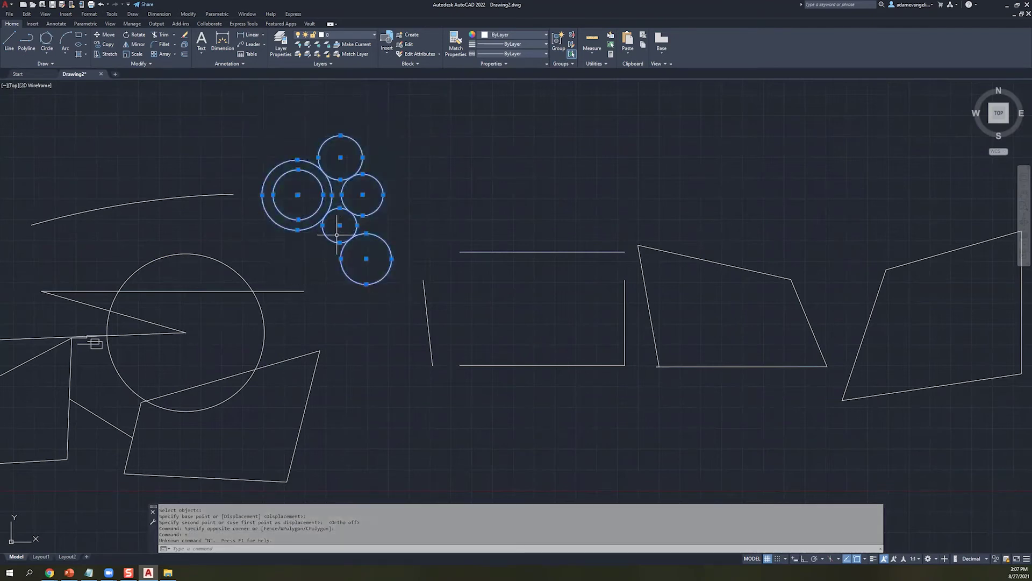
click(428, 181)
right_click(415, 213)
key(Escape)
click(436, 172)
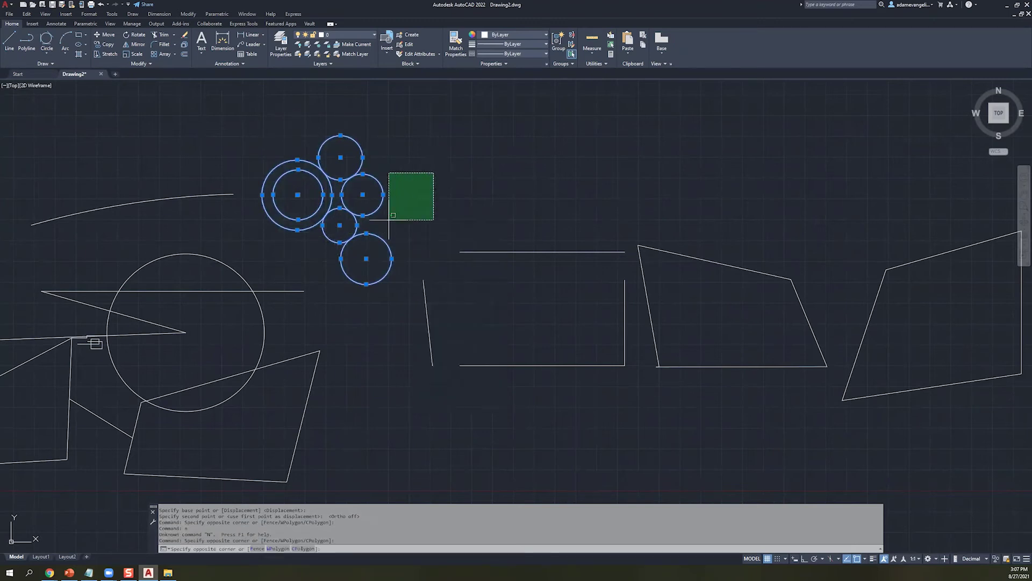
click(371, 239)
click(102, 34)
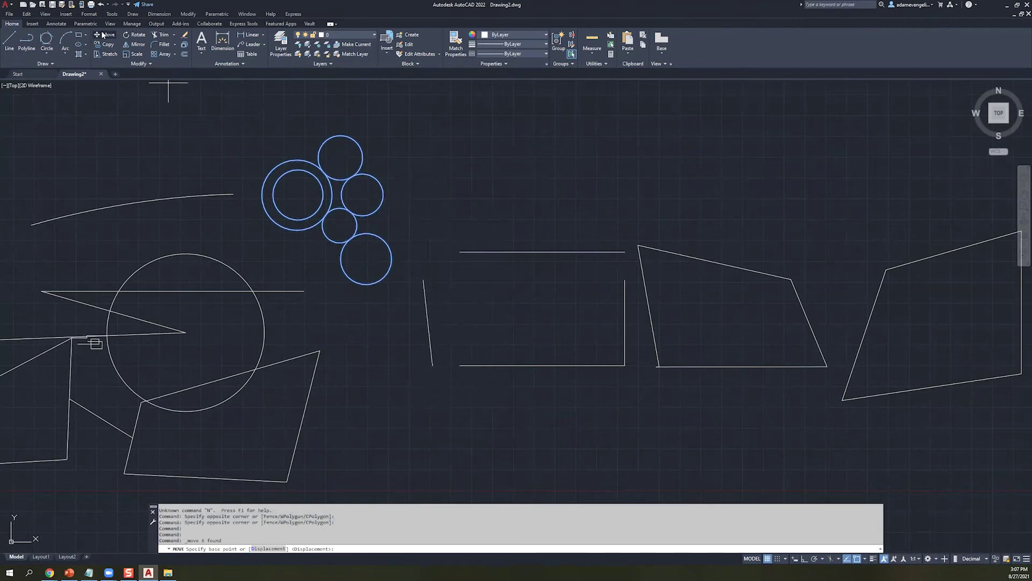
click(340, 225)
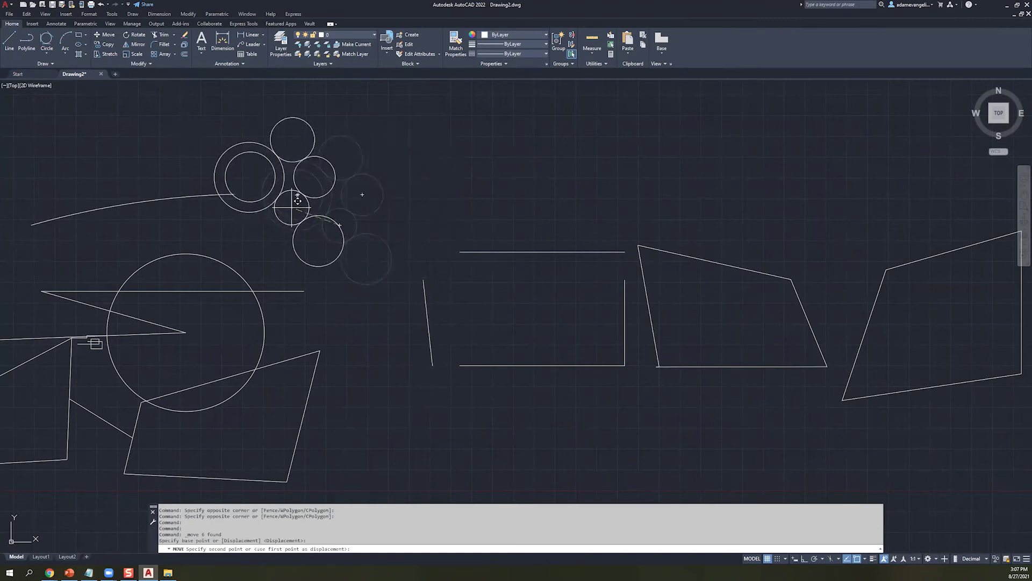
click(350, 219)
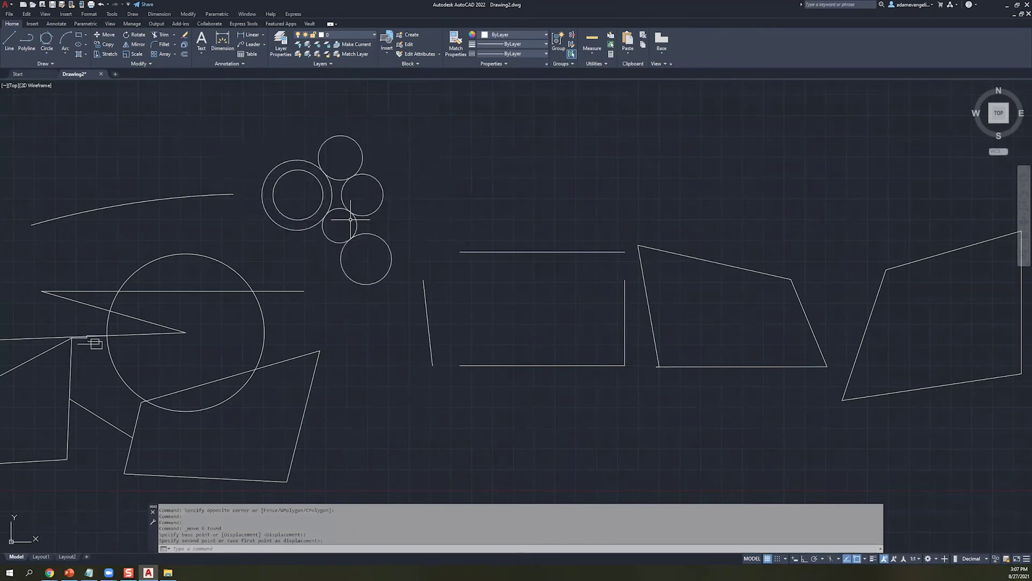
key(Escape)
key(Escape)
key(Escape)
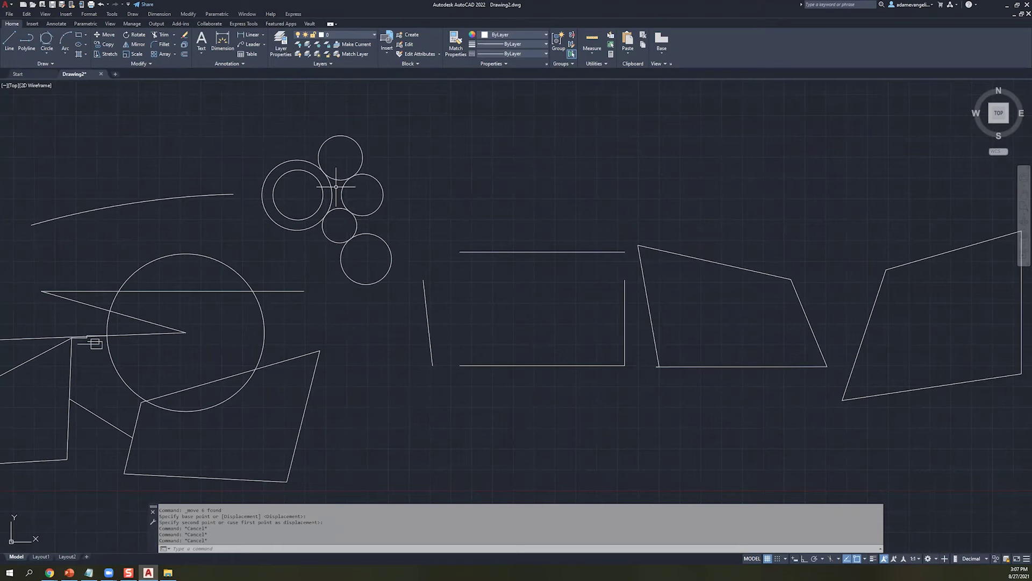
- Copy the six-circle cluster from the smallest circle's centre, placing five copies above and across the open rectangle and the adjacent quadrilateral
click(104, 45)
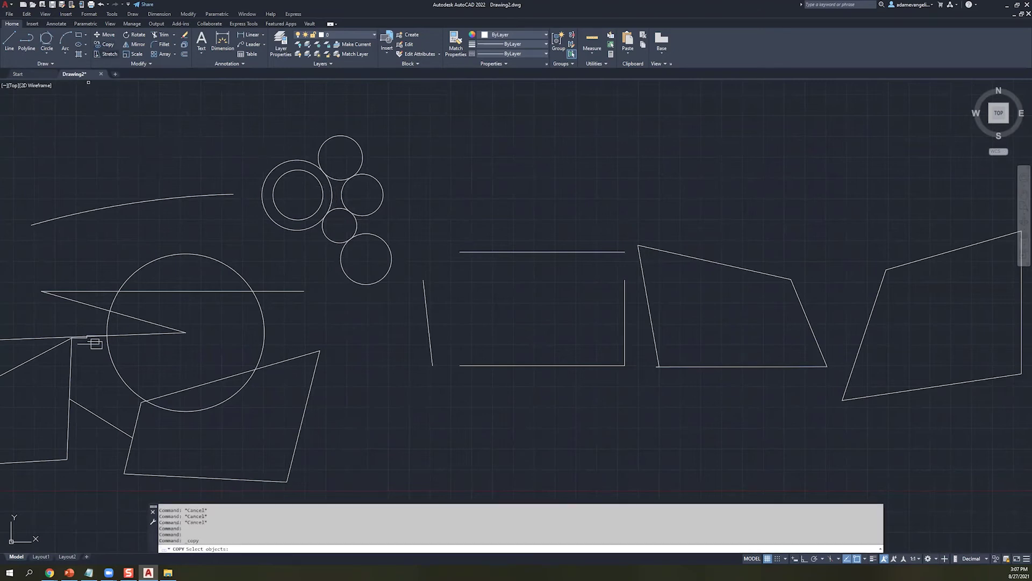
click(409, 285)
click(274, 118)
key(Return)
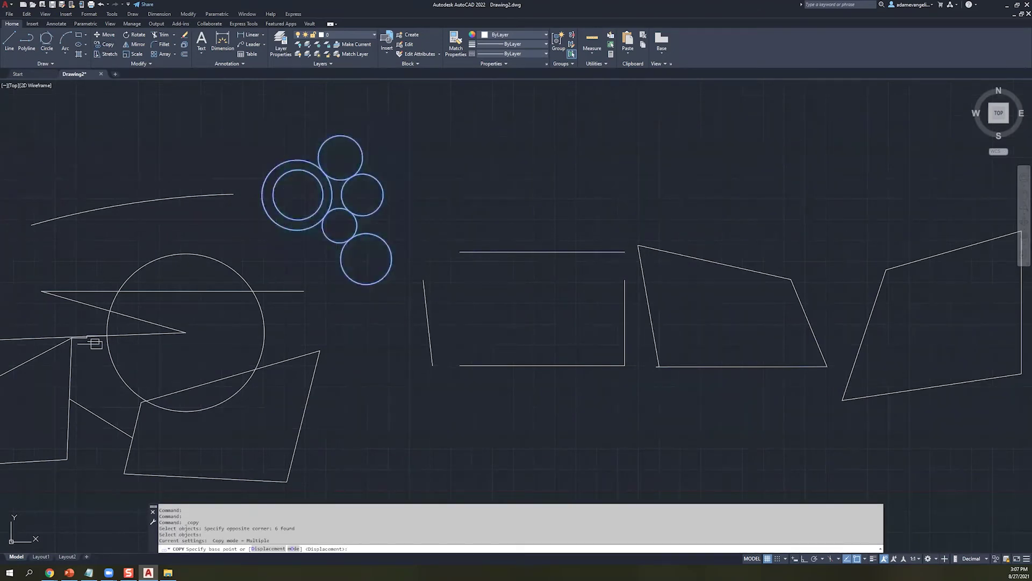
click(339, 225)
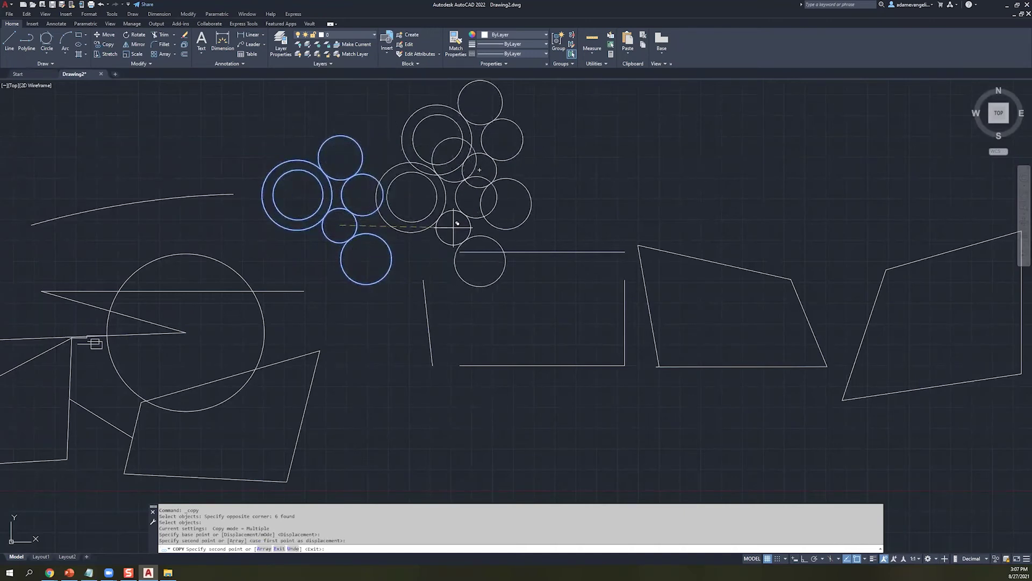
click(421, 421)
click(555, 334)
click(774, 350)
key(Escape)
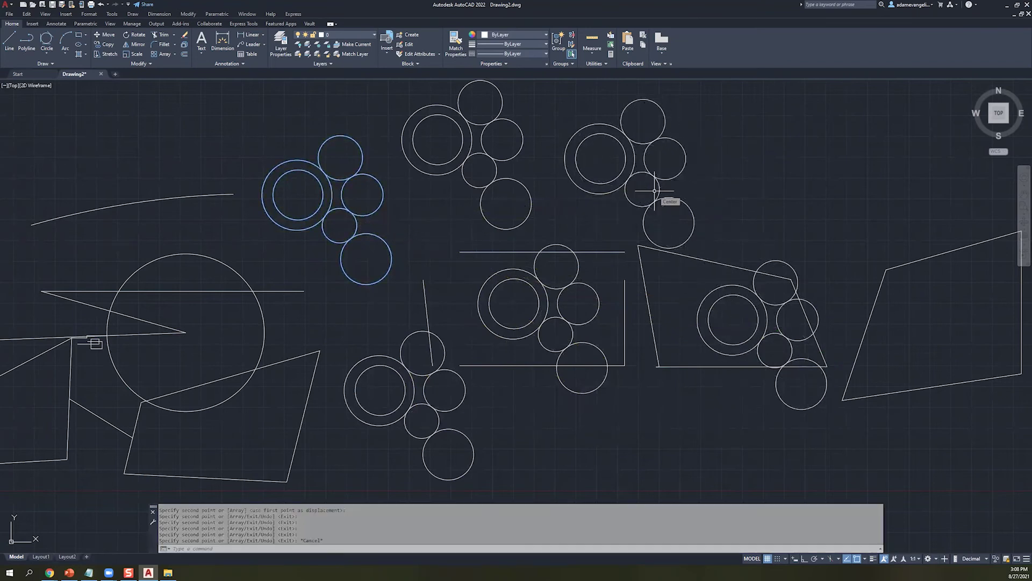
click(136, 36)
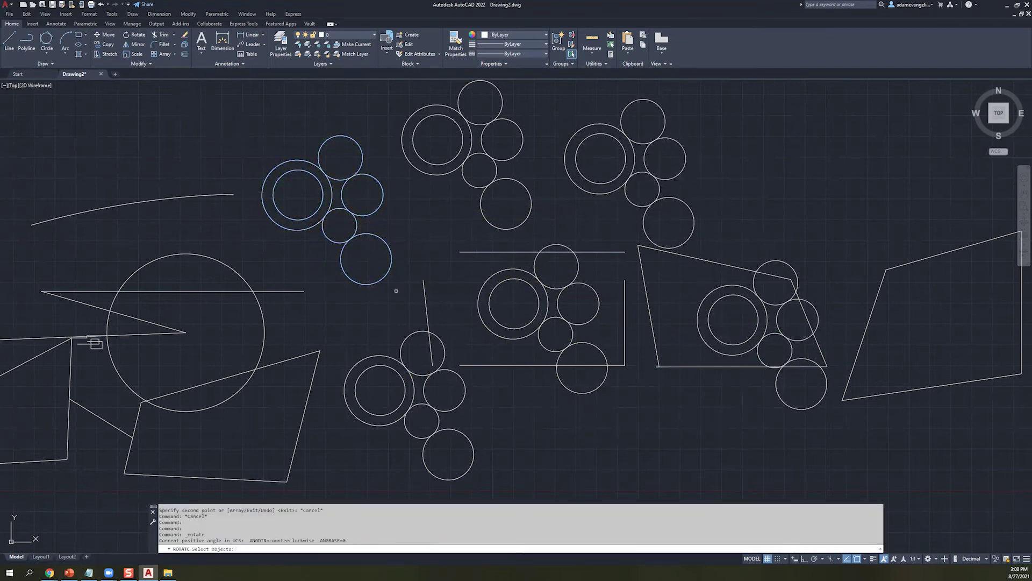
click(404, 273)
click(258, 125)
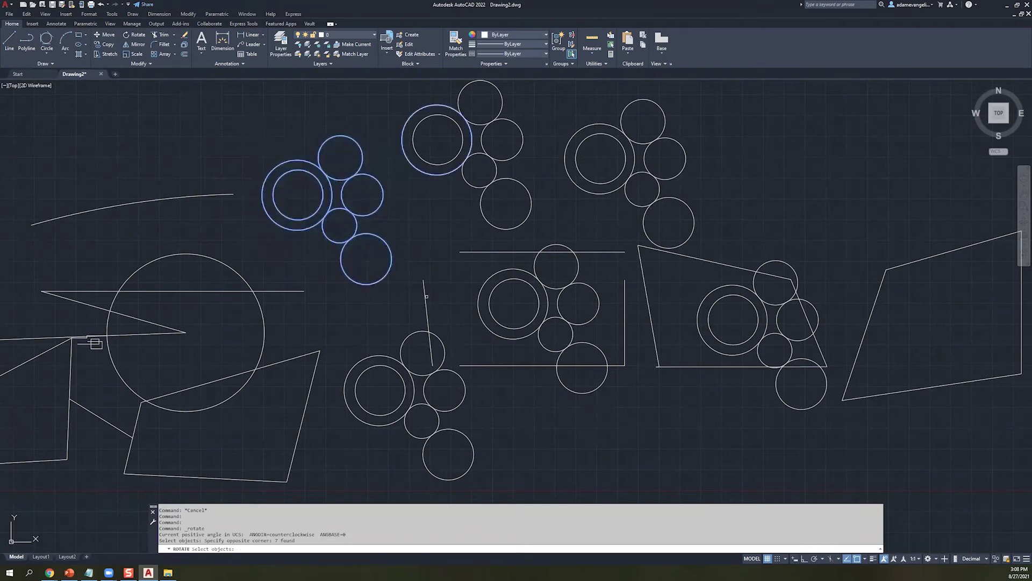
key(Escape)
key(Escape)
- Rotate the original six-circle cluster about the smallest circle's centre by roughly half a turn
click(387, 285)
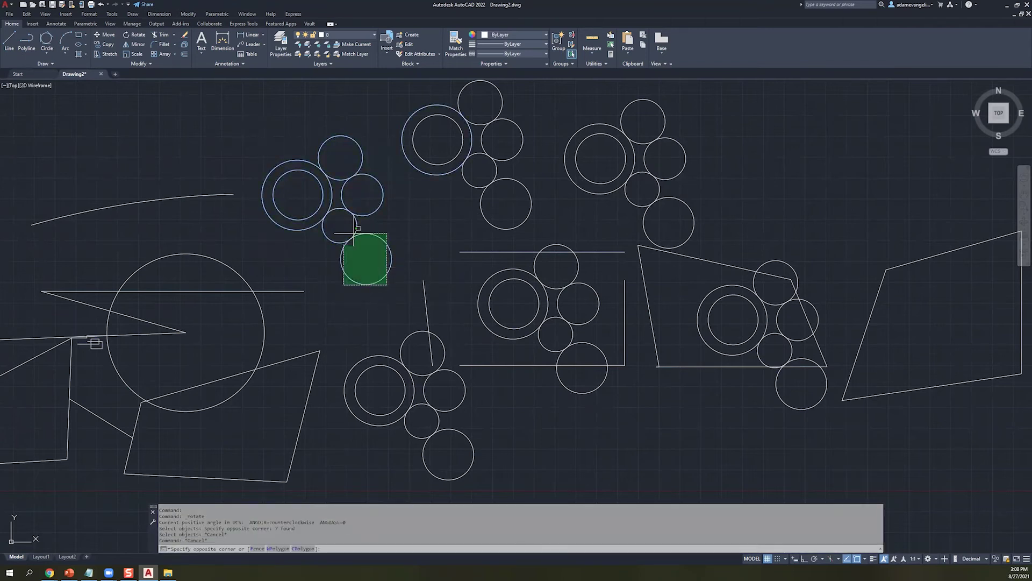
click(260, 120)
right_click(319, 284)
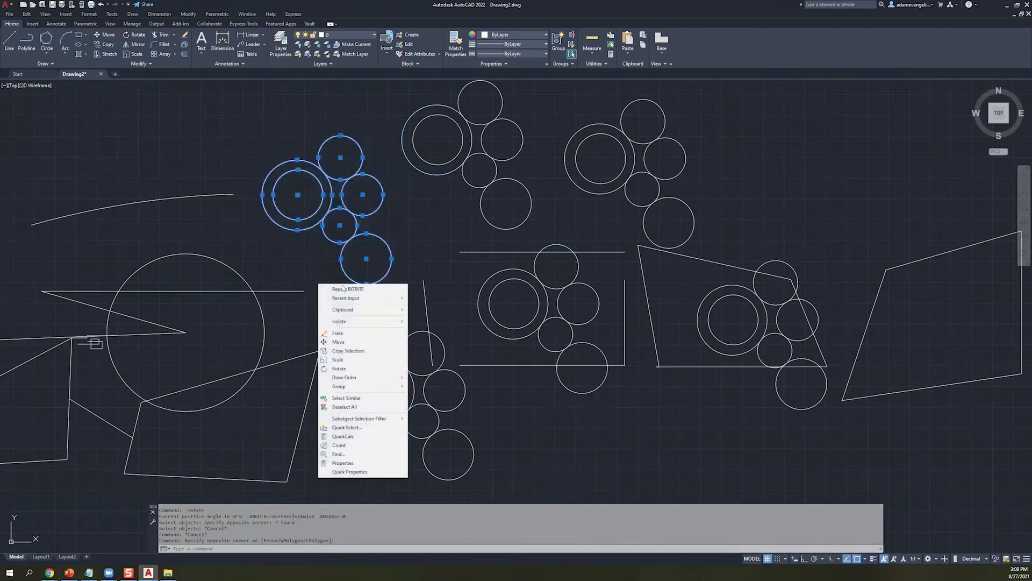
click(323, 288)
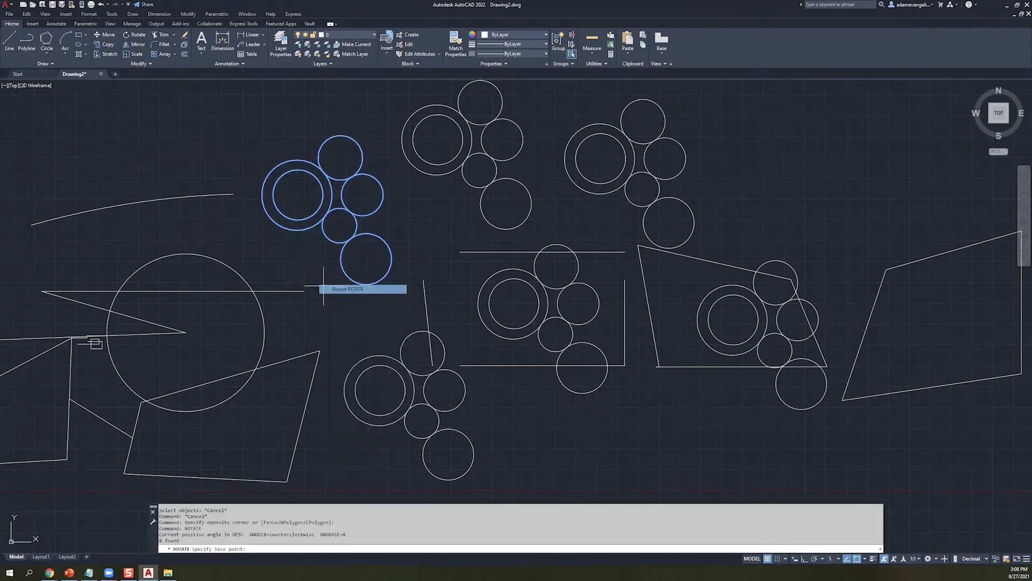
click(339, 225)
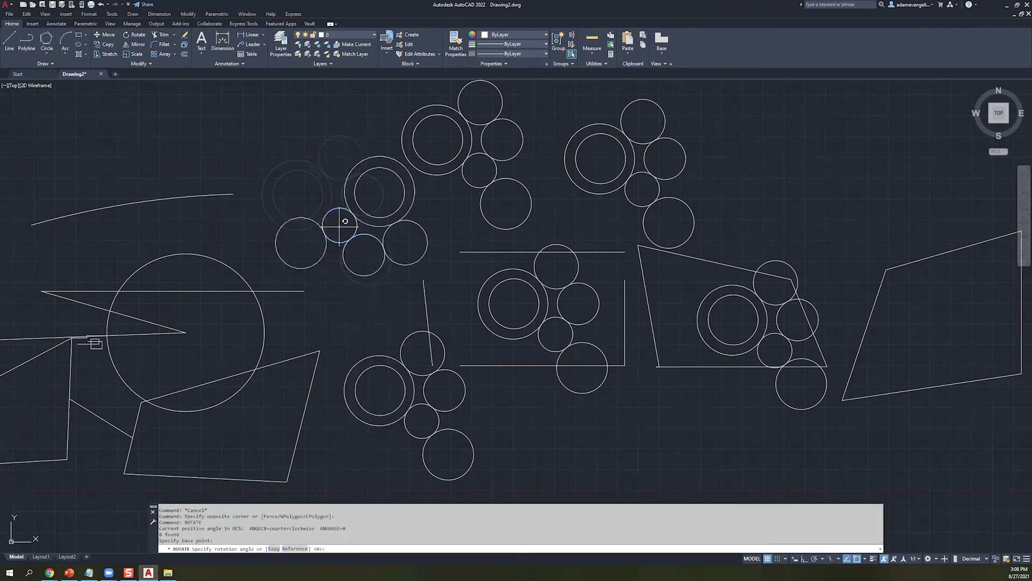
click(294, 235)
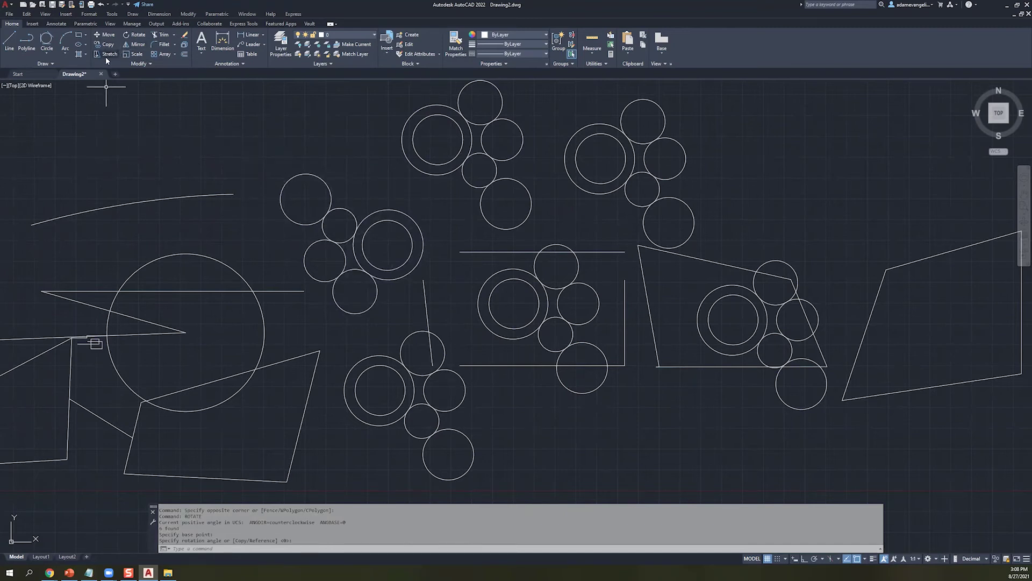
- Mirror the rotated six-circle cluster about a slanted line through the centre of its leftmost lower circle, keeping the source objects
click(135, 46)
drag(409, 315, 309, 184)
key(Return)
click(326, 260)
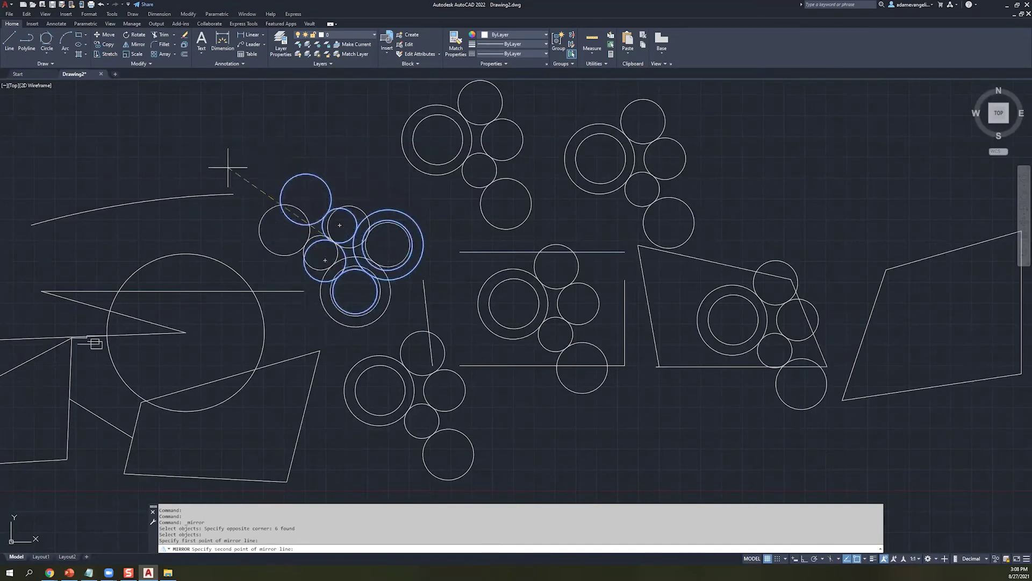
click(232, 298)
right_click(253, 202)
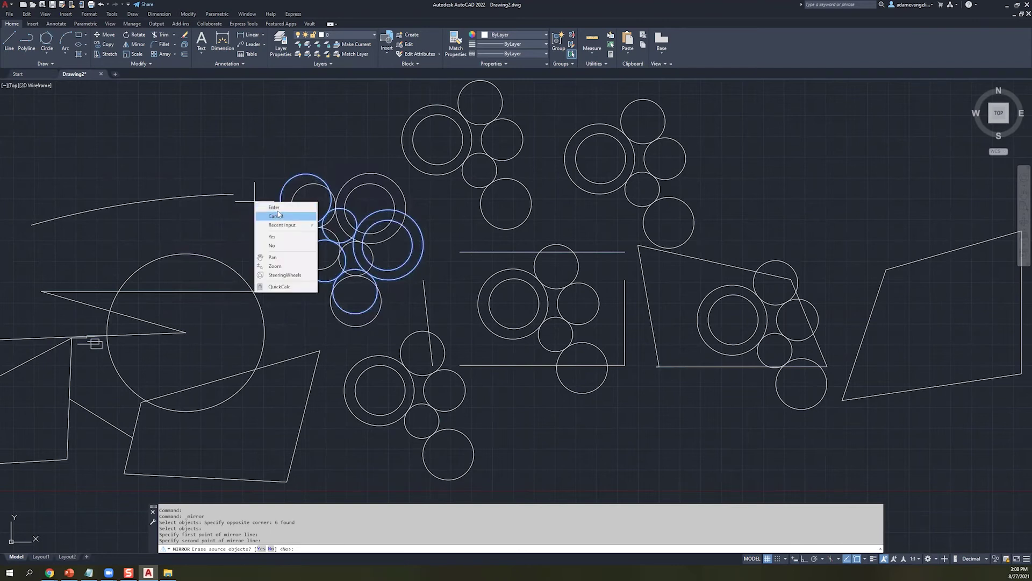
click(269, 208)
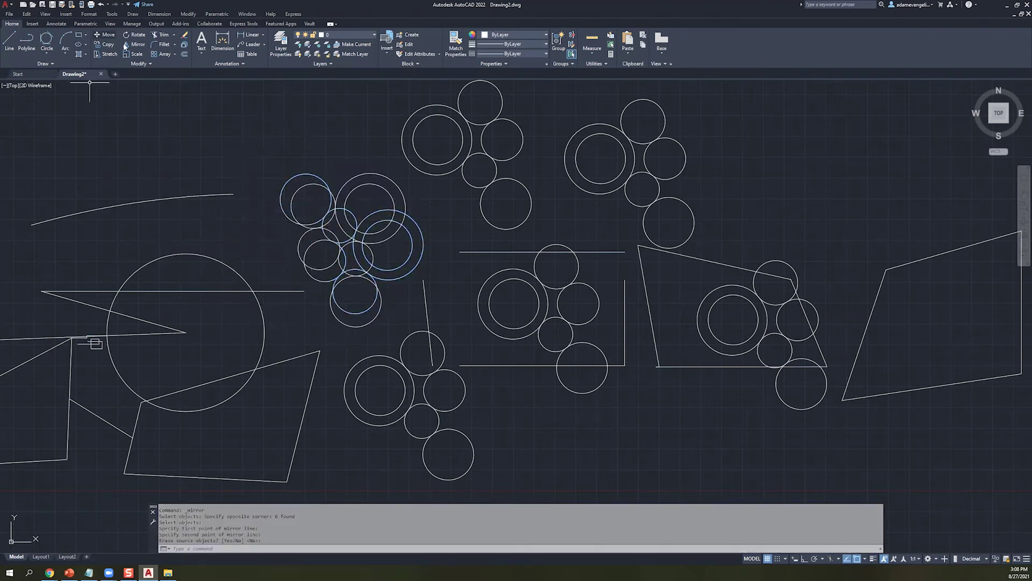
- Scale up the six-circle cluster above the quadrilateral by roughly a third, using its smallest circle's centre as base point
scroll(124, 97, down, 1)
scroll(175, 231, up, 3)
scroll(168, 207, down, 4)
mouse_move(212, 168)
middle_down()
mouse_move(234, 176)
mouse_move(200, 207)
middle_up()
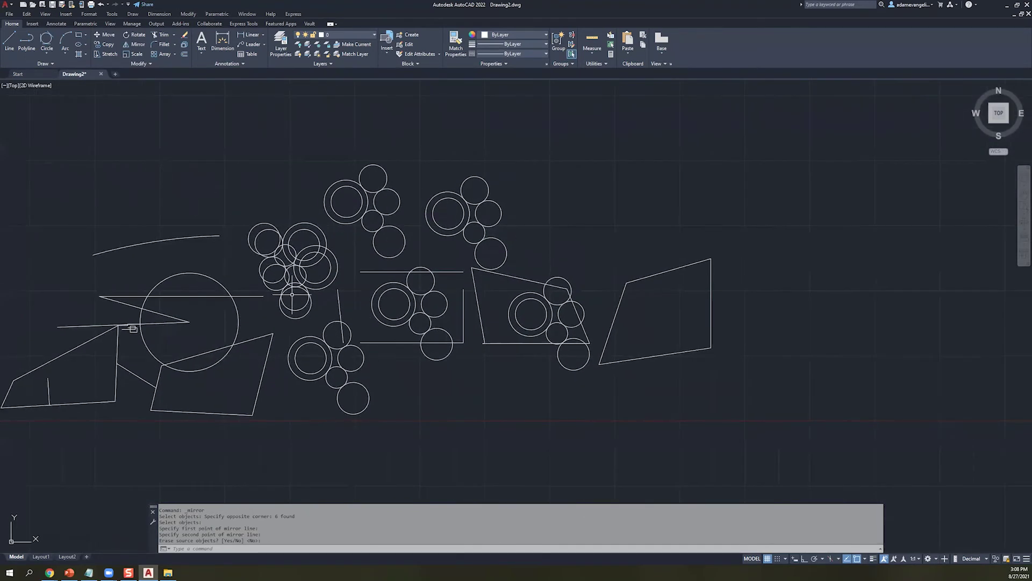
middle_drag(457, 245, 372, 230)
scroll(376, 232, up, 2)
click(436, 219)
click(235, 84)
click(134, 55)
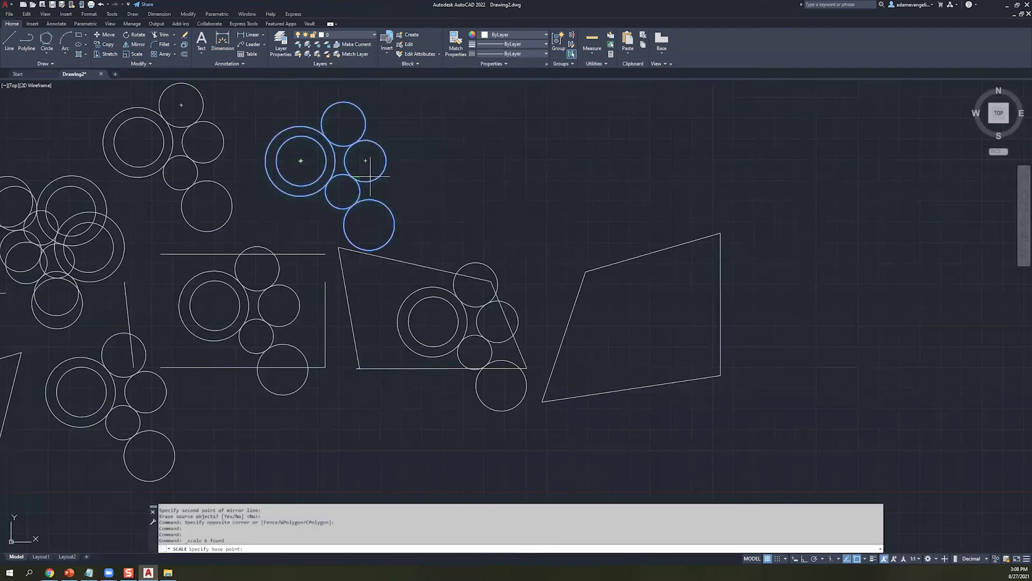
click(342, 191)
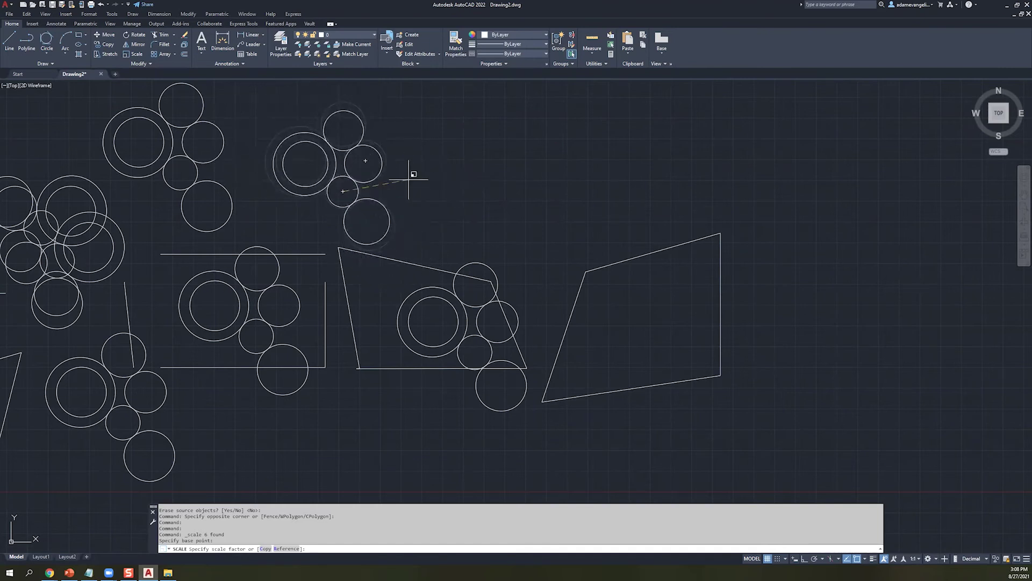
click(398, 218)
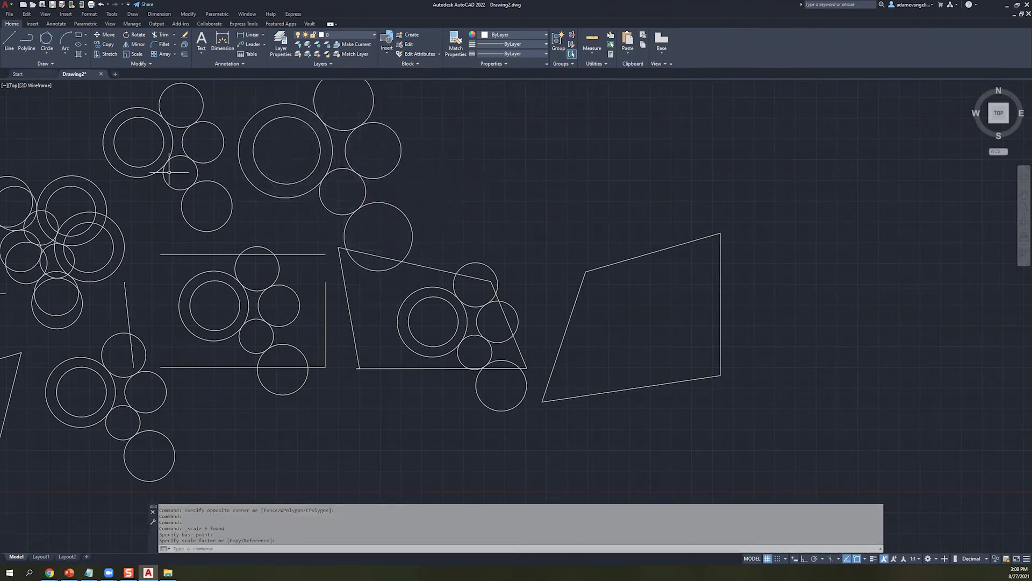
scroll(208, 186, down, 2)
middle_drag(209, 186, 295, 228)
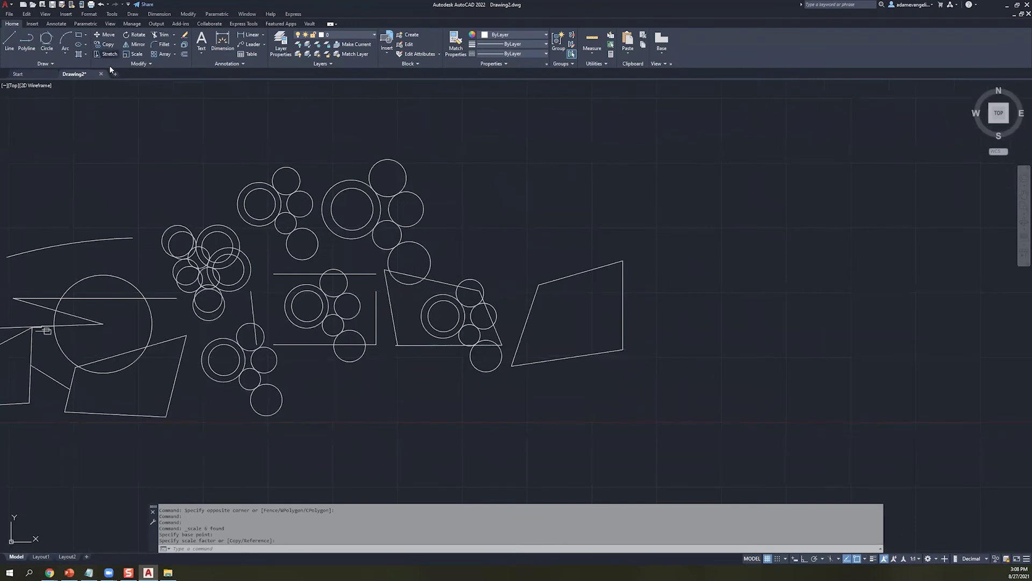
click(105, 54)
click(686, 392)
click(593, 251)
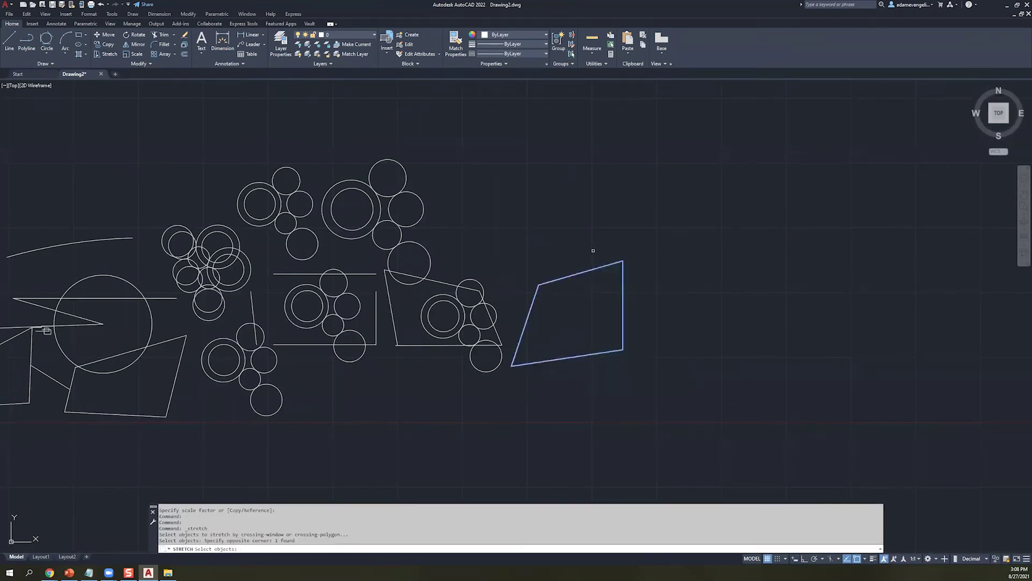
key(Escape)
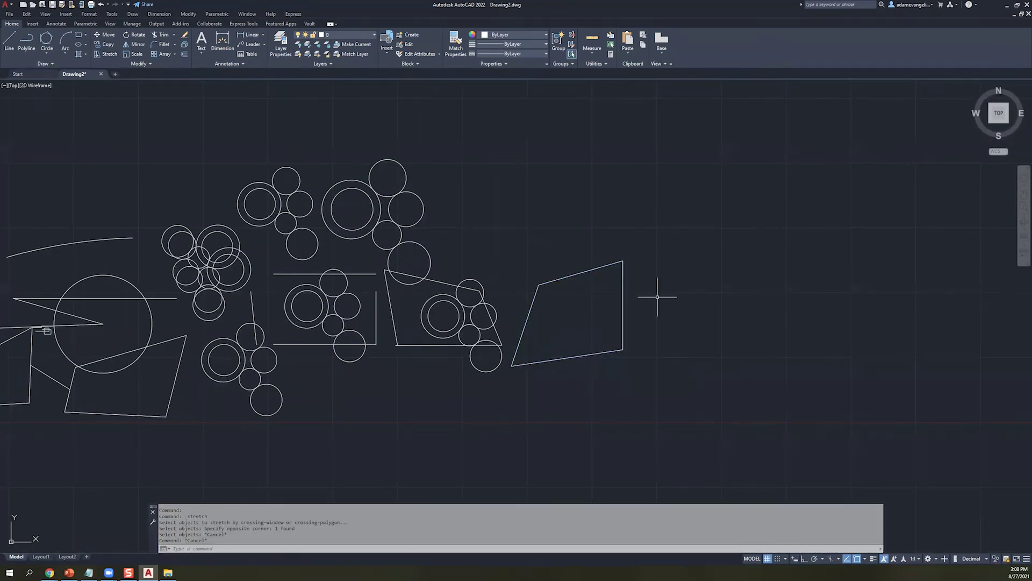
- Draw a closed four-sided shape from individual lines in the empty area above the arc
middle_drag(173, 288, 328, 365)
click(9, 43)
click(132, 250)
click(122, 146)
click(312, 156)
click(287, 272)
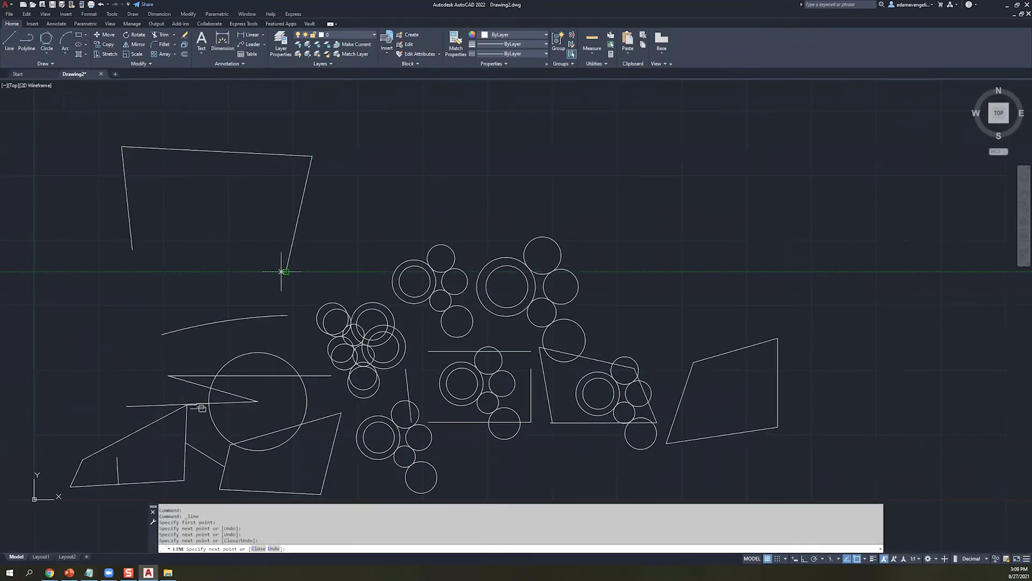
click(132, 250)
key(Escape)
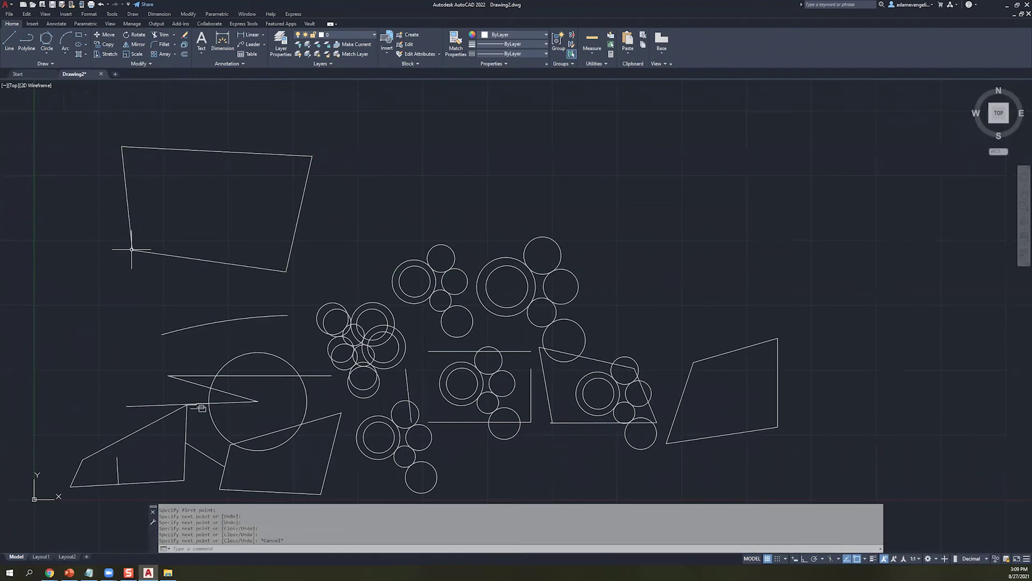
- Stretch the new four-sided shape's lower-right corner far to the right with a crossing selection, ending just above the circle clusters
click(106, 53)
click(329, 267)
mouse_move(325, 272)
mouse_down()
mouse_move(276, 141)
mouse_move(215, 271)
mouse_move(161, 279)
mouse_up()
key(Return)
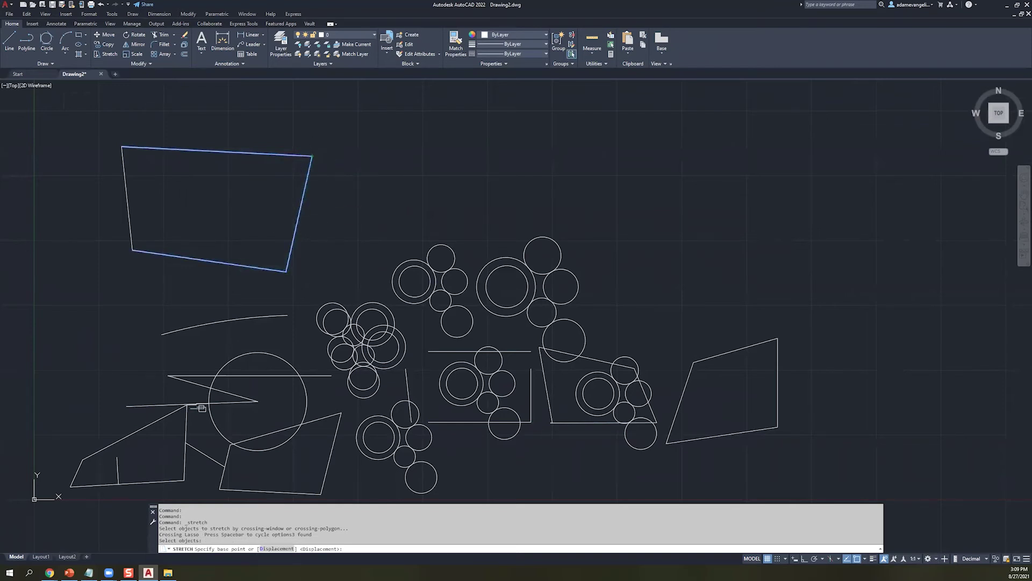
click(275, 214)
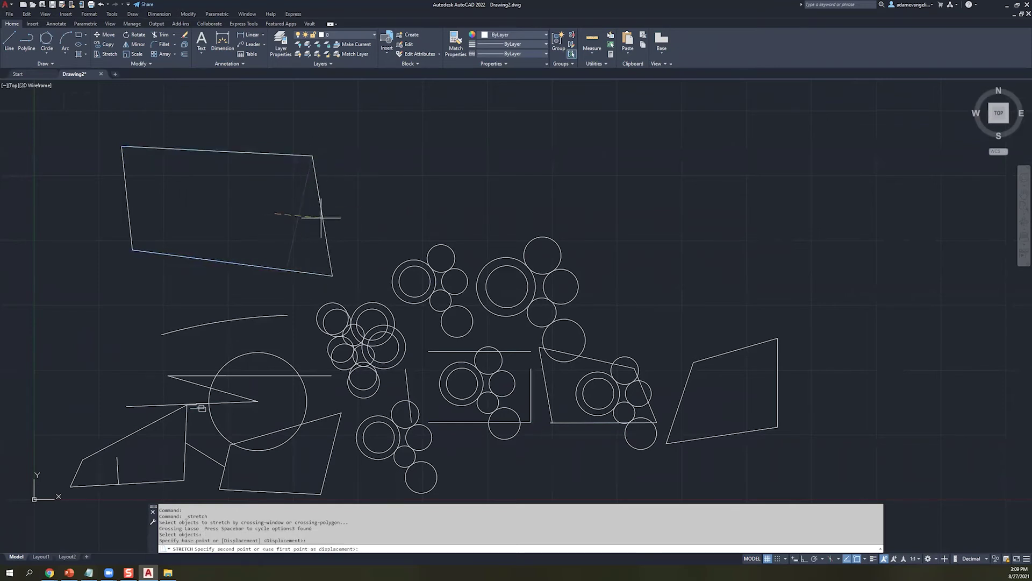
click(483, 179)
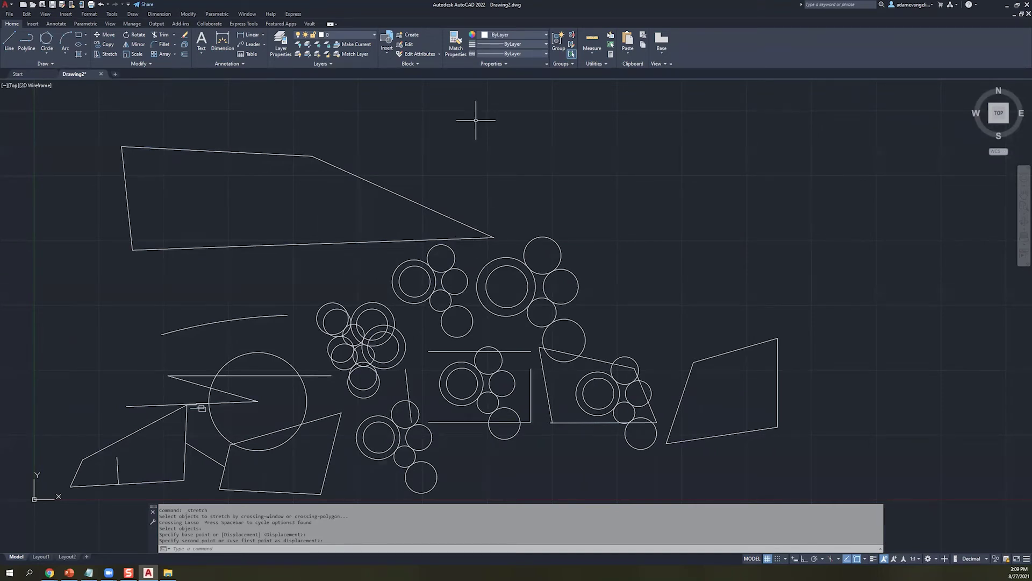
key(Escape)
key(Escape)
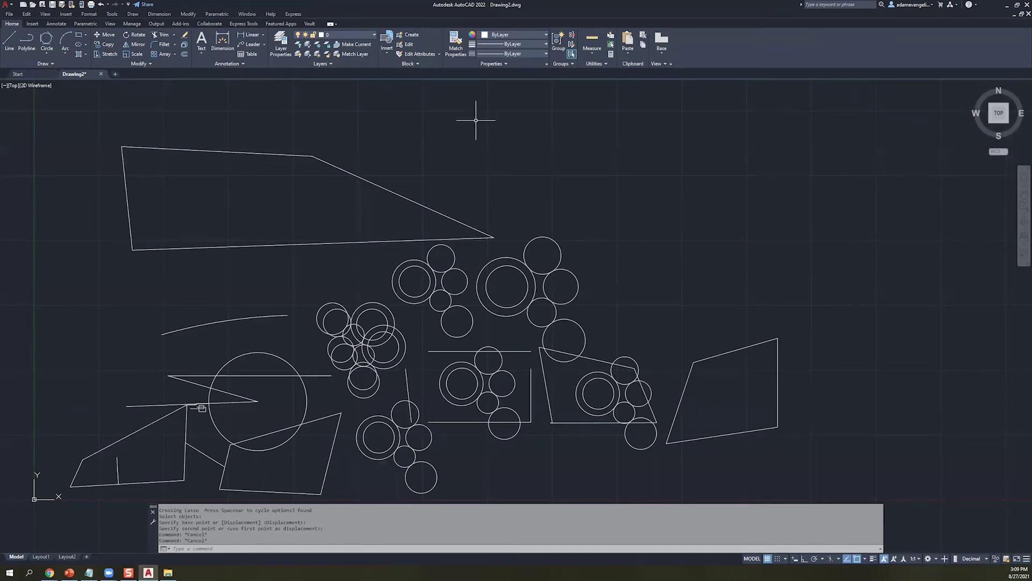
- Create a rectangular array from the top circle of the enlarged cluster and extend it upward to 6 rows
click(165, 55)
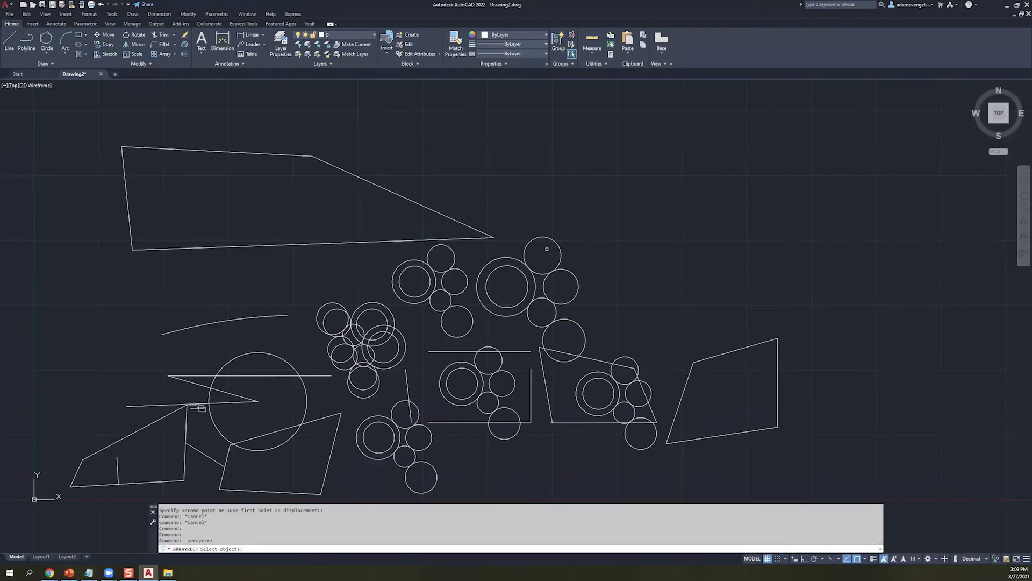
click(544, 236)
key(Return)
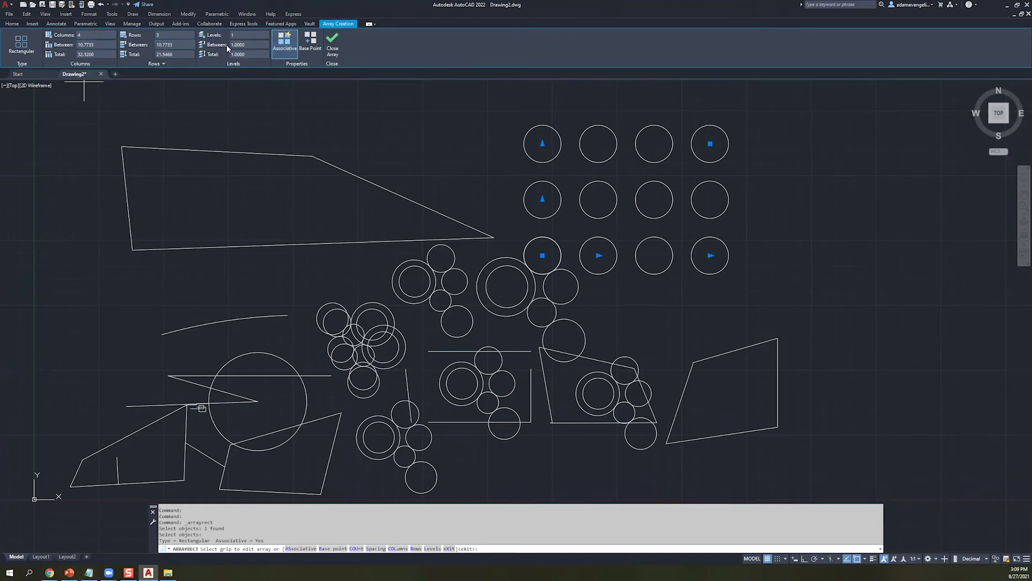
click(542, 143)
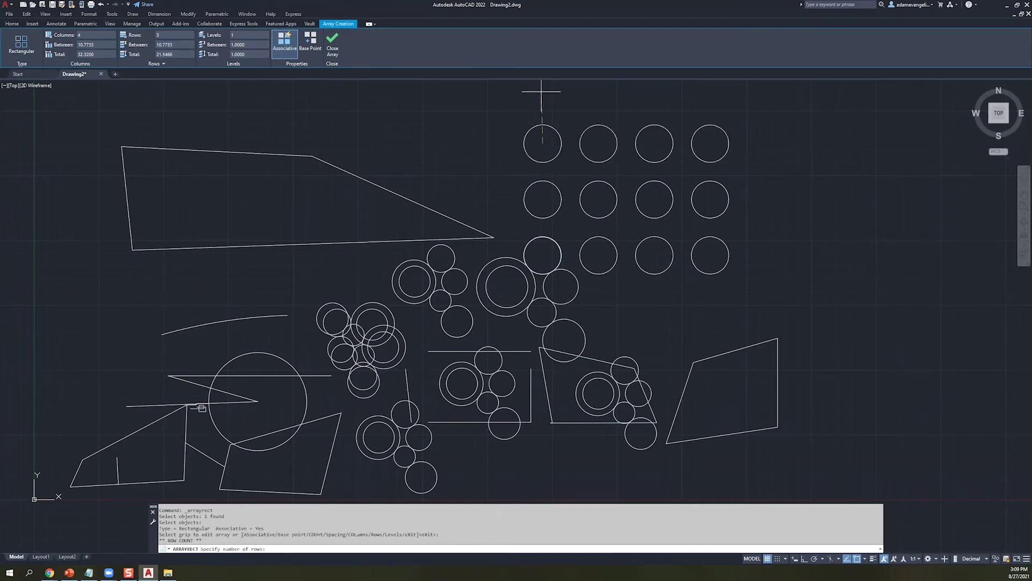
scroll(540, 101, up, 3)
scroll(564, 108, down, 8)
scroll(559, 185, up, 5)
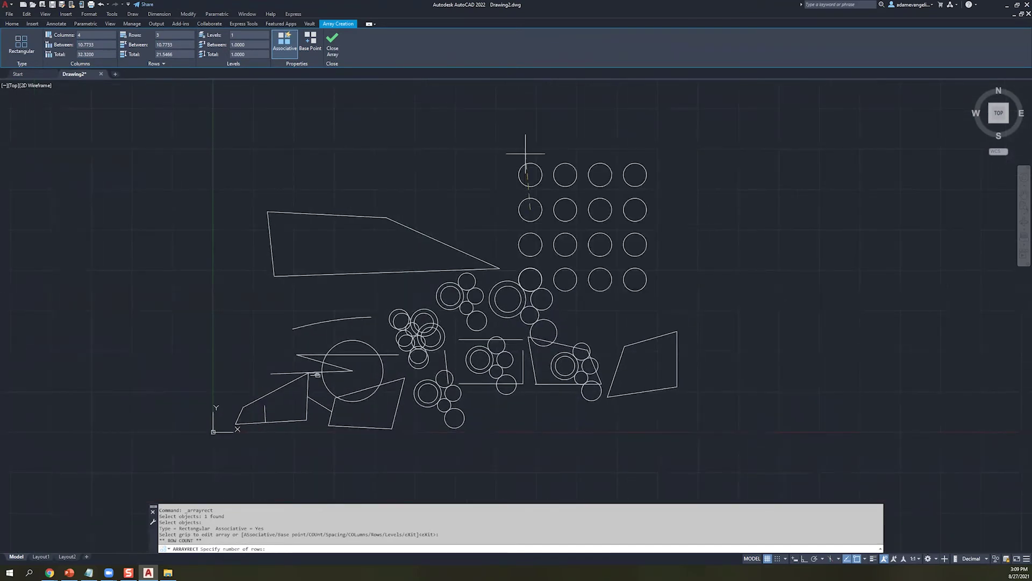
click(535, 97)
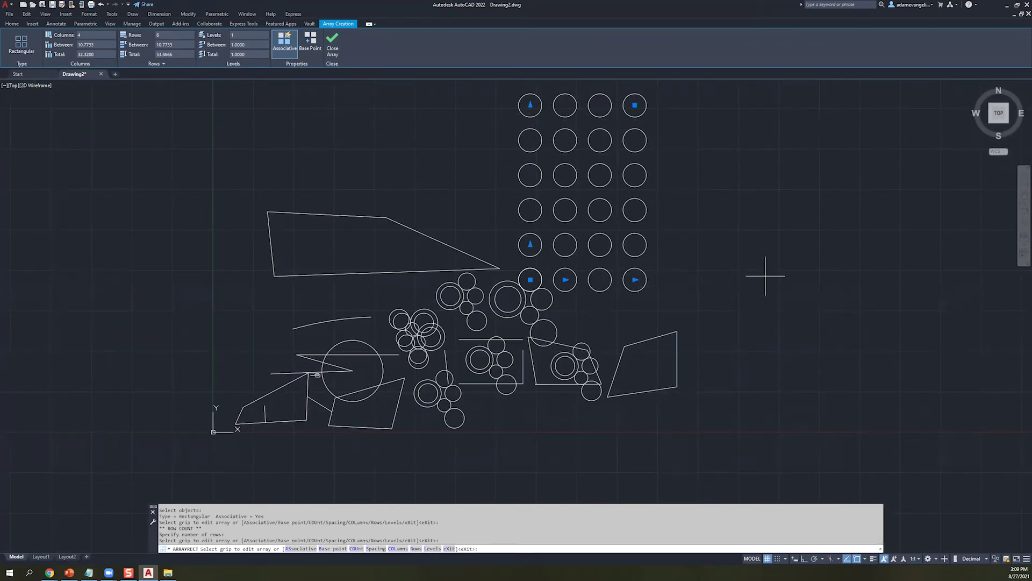
- Extend the circle array to 8 columns and reduce its column spacing to about 5.85 so neighbouring circles overlap
click(635, 280)
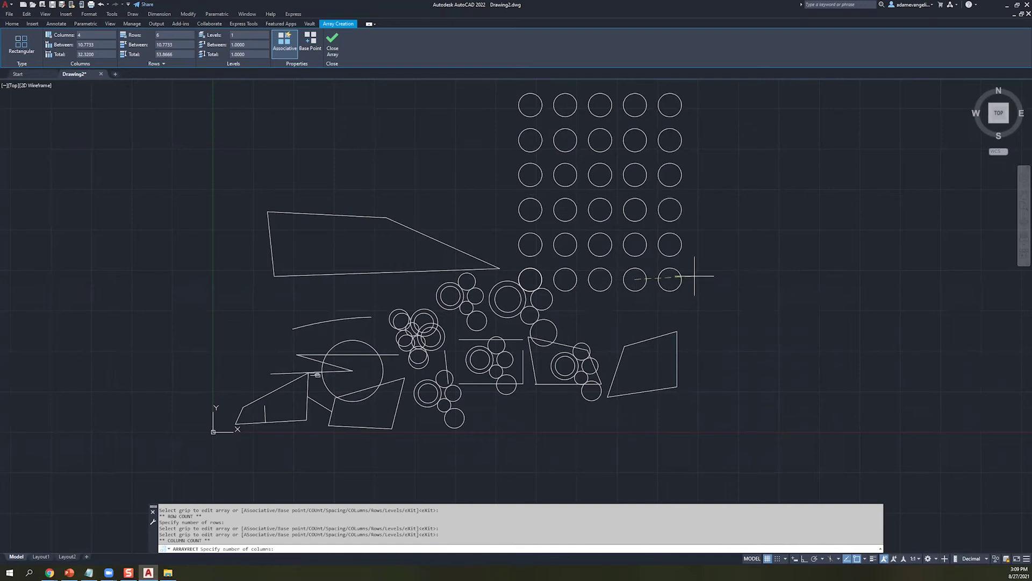
click(779, 279)
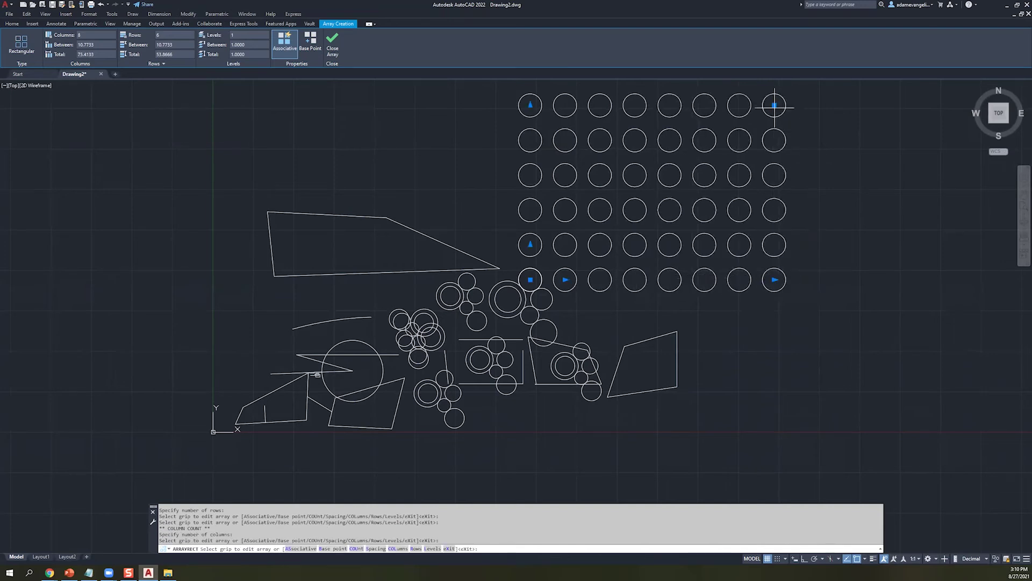
click(565, 279)
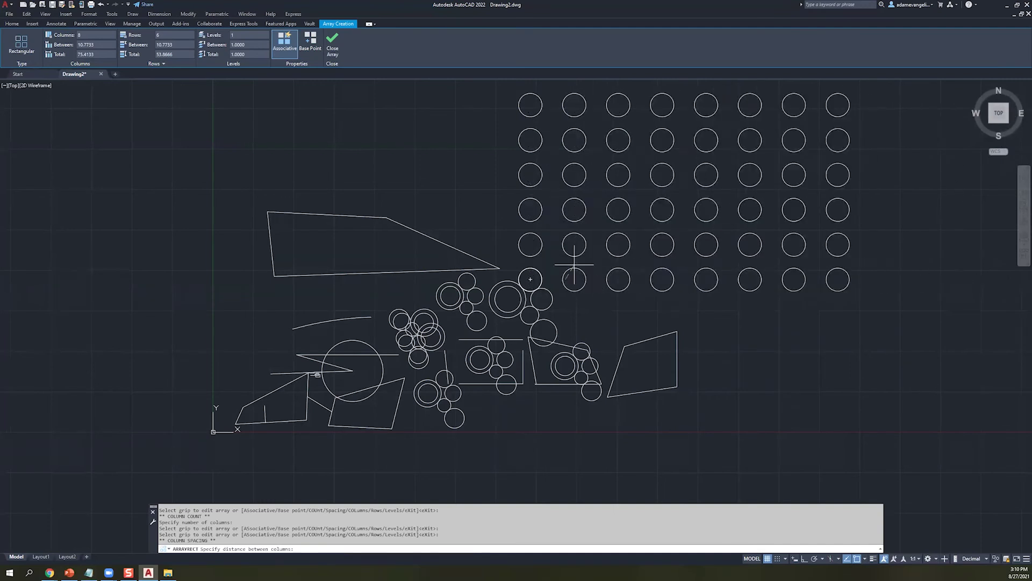
click(549, 278)
right_click(758, 202)
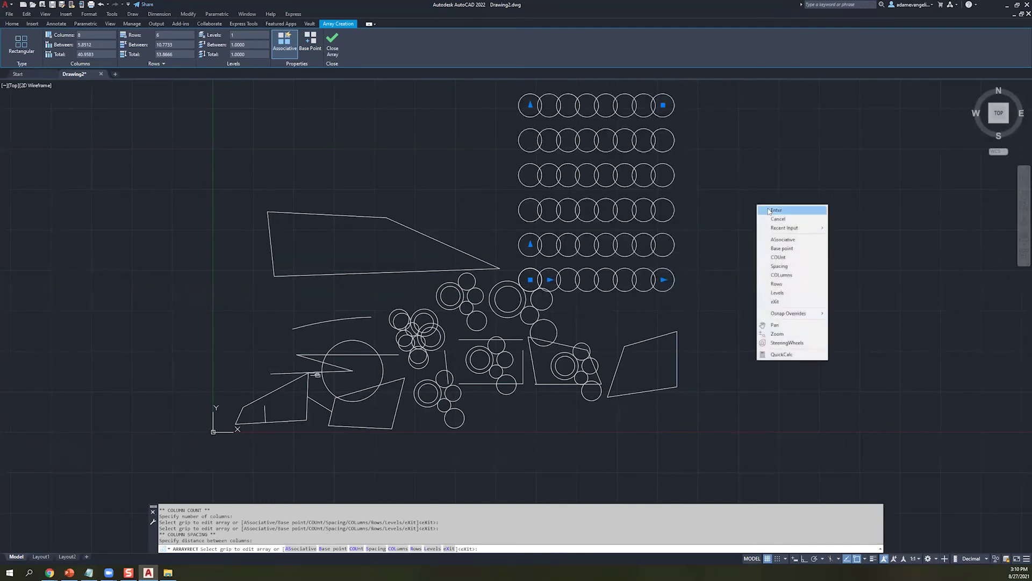
click(768, 208)
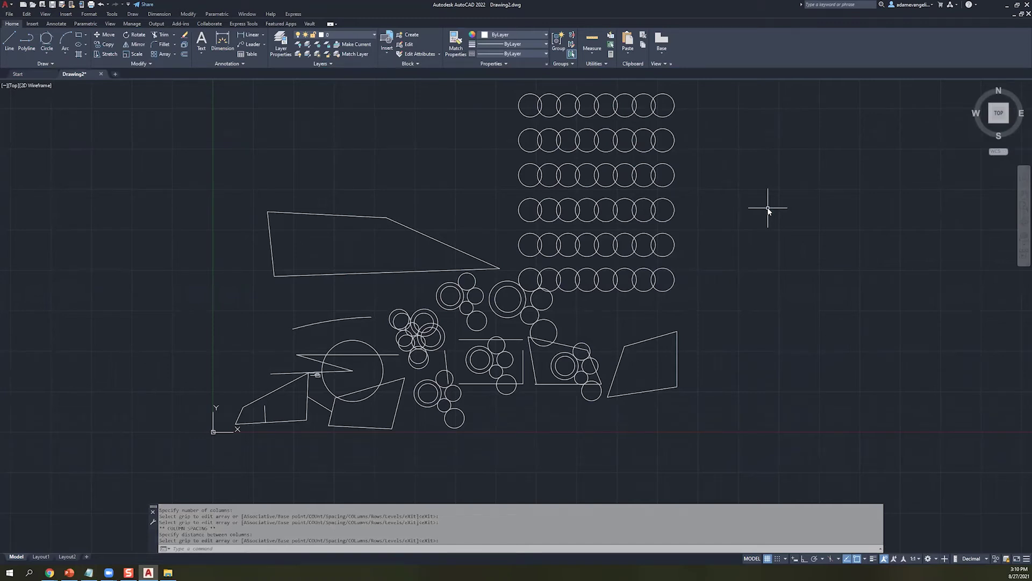
- Draw a small upright rectangle in the empty area above the stretched four-sided shape
click(175, 53)
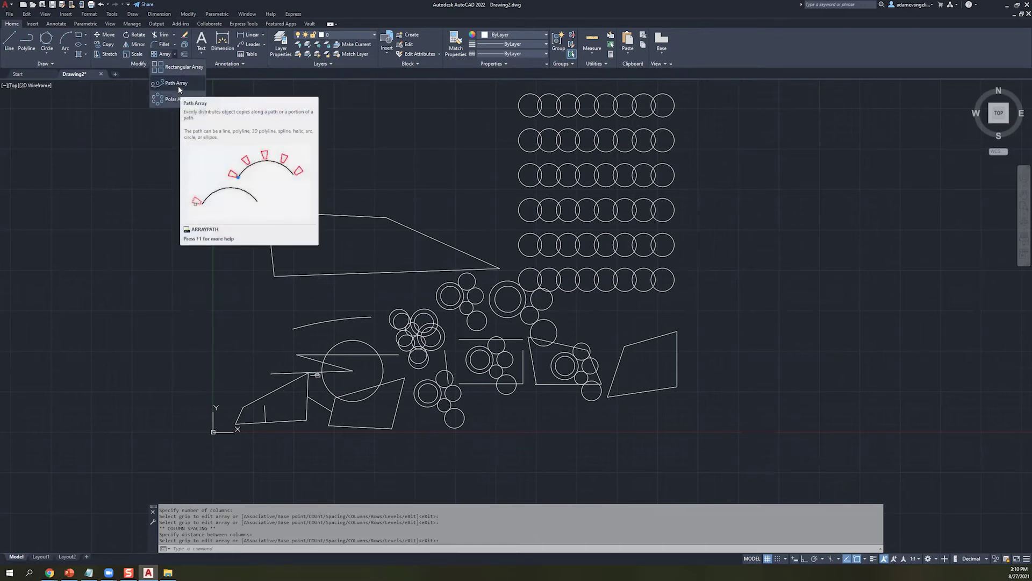
click(179, 86)
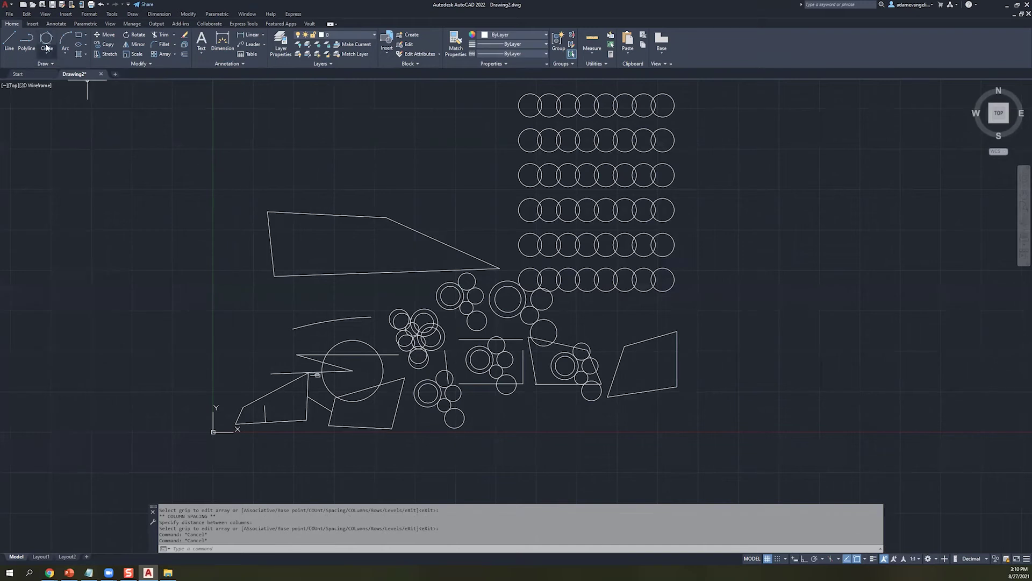
click(78, 34)
click(330, 114)
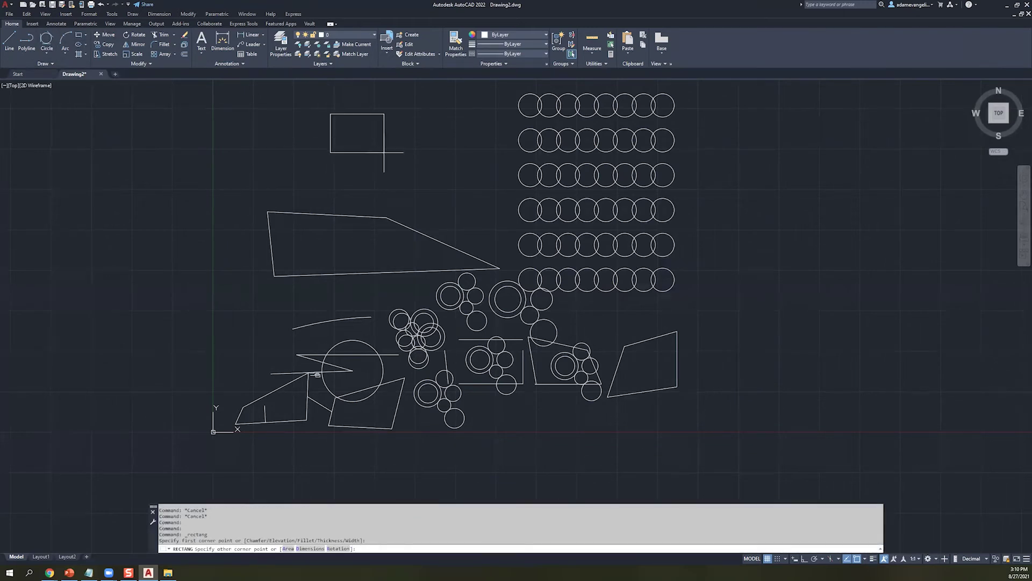
click(373, 165)
key(Escape)
key(Escape)
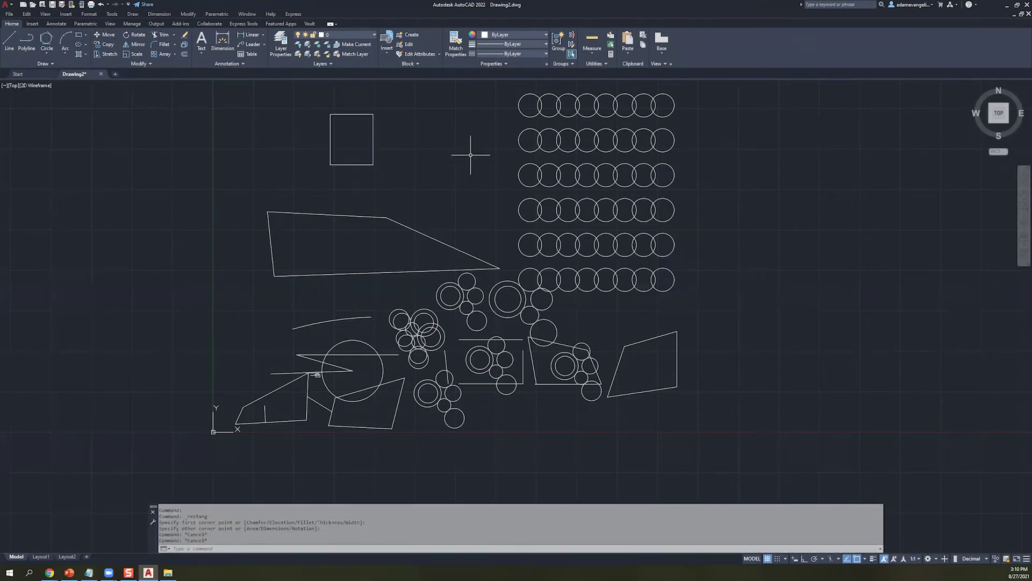
- Activate the small rectangle's lower-right corner grip and cycle through the Move, Rotate, Scale and Mirror grip modes back to Stretch
click(351, 114)
scroll(360, 140, up, 2)
scroll(360, 139, up, 2)
middle_drag(356, 138, 386, 254)
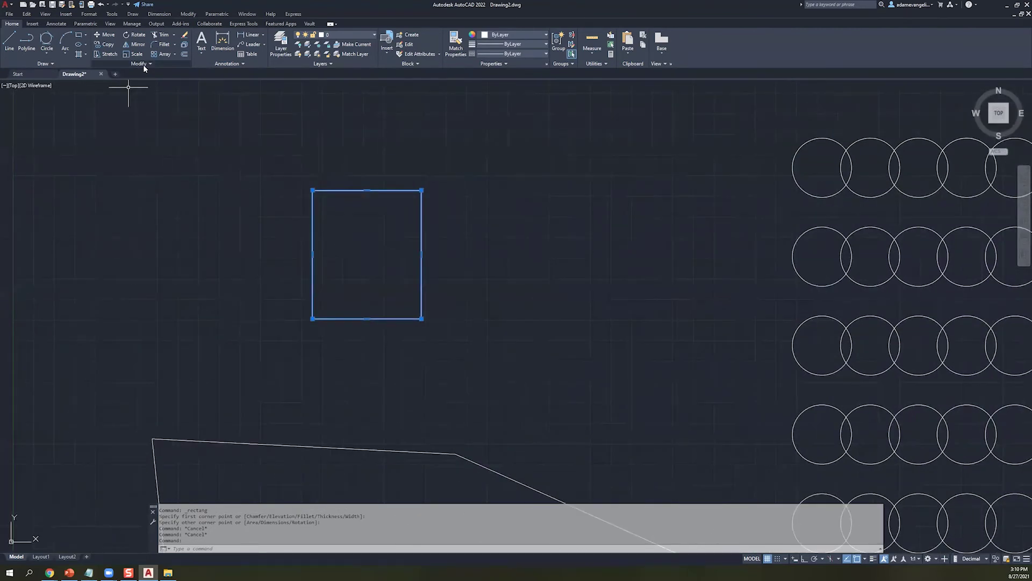
click(421, 318)
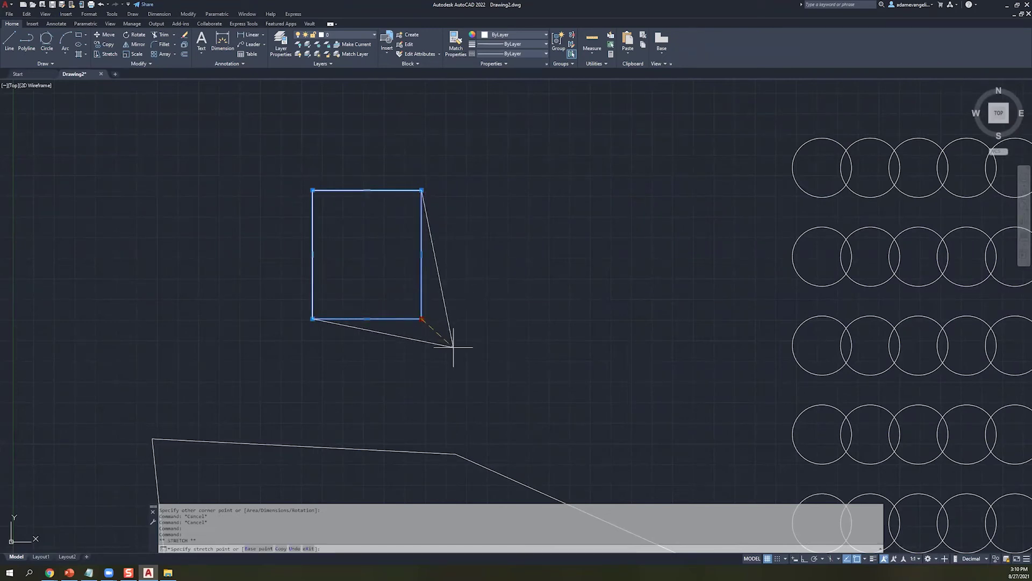
key(space)
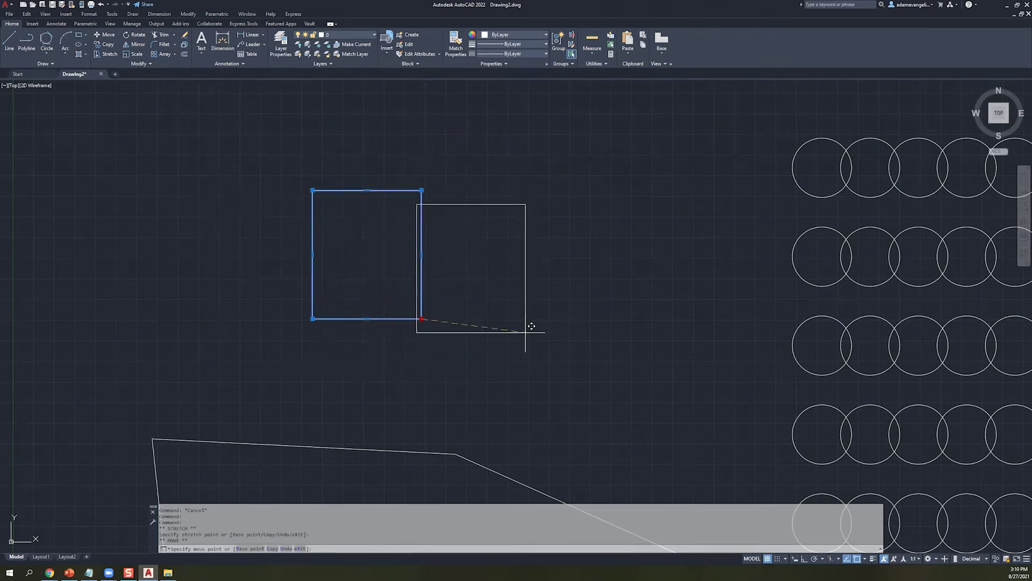
key(space)
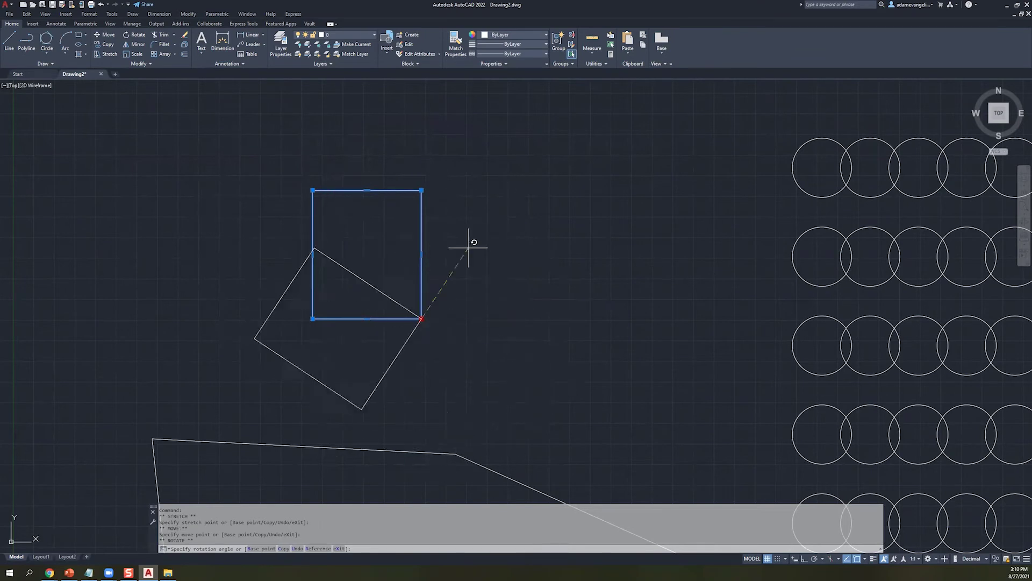
key(space)
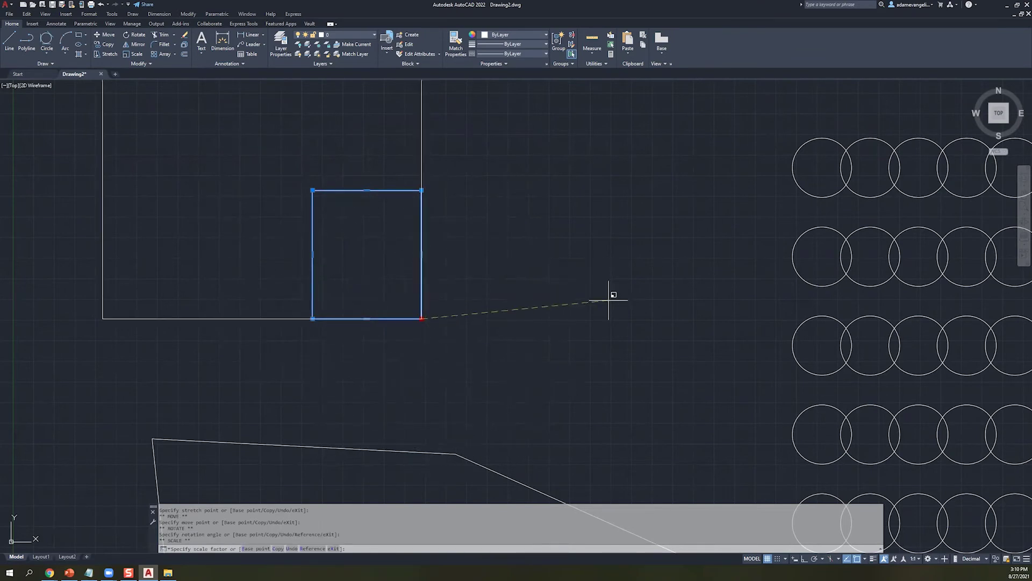
key(space)
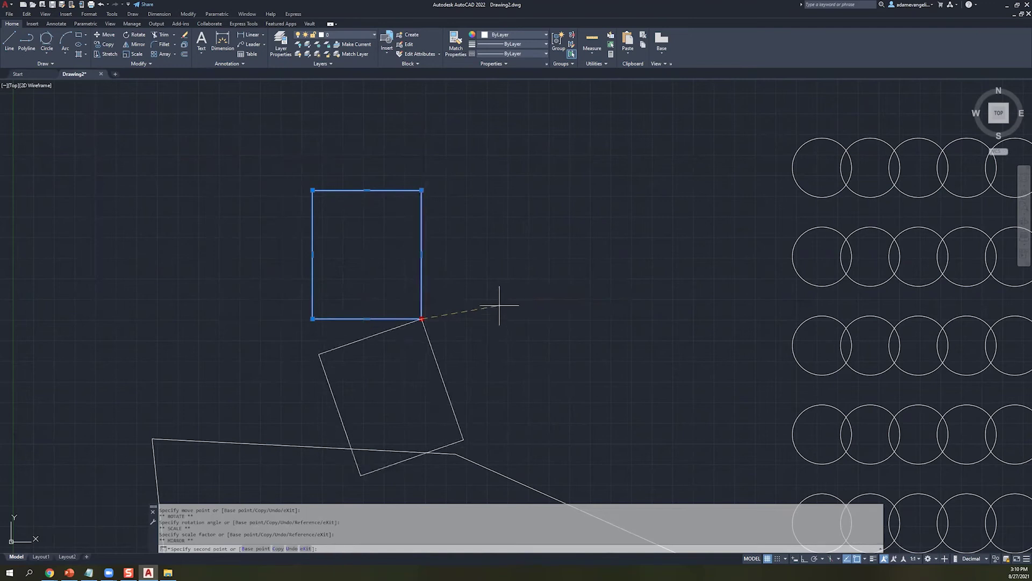
key(space)
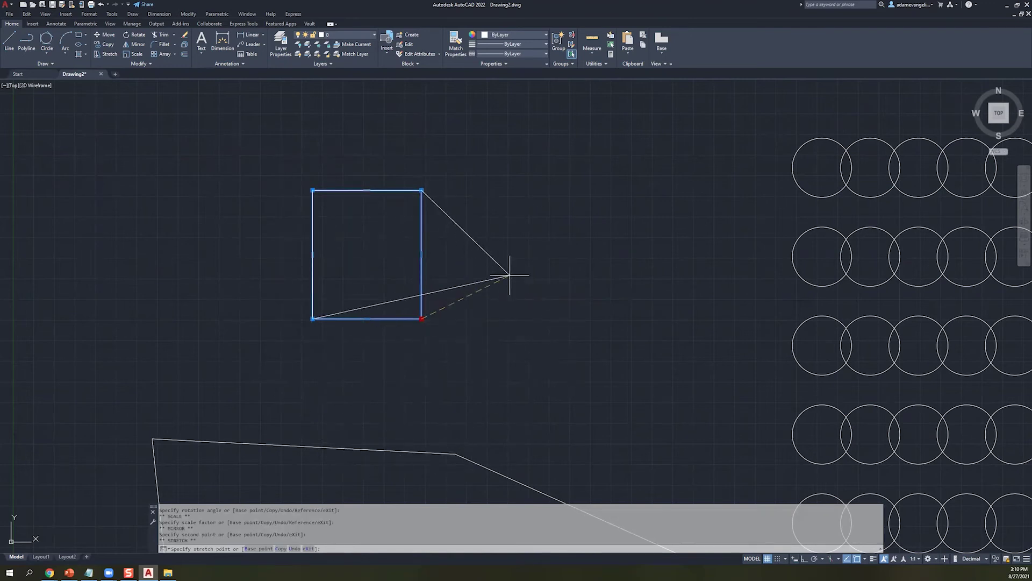
- Move the small rectangle to the right and slightly down by its lower-right corner grip, and clear the selection
key(space)
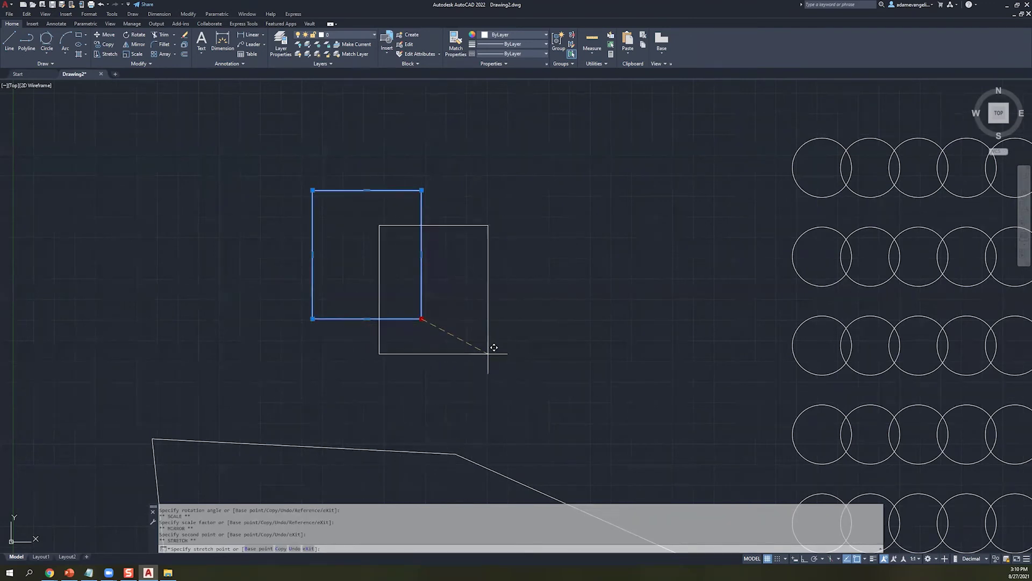
click(535, 350)
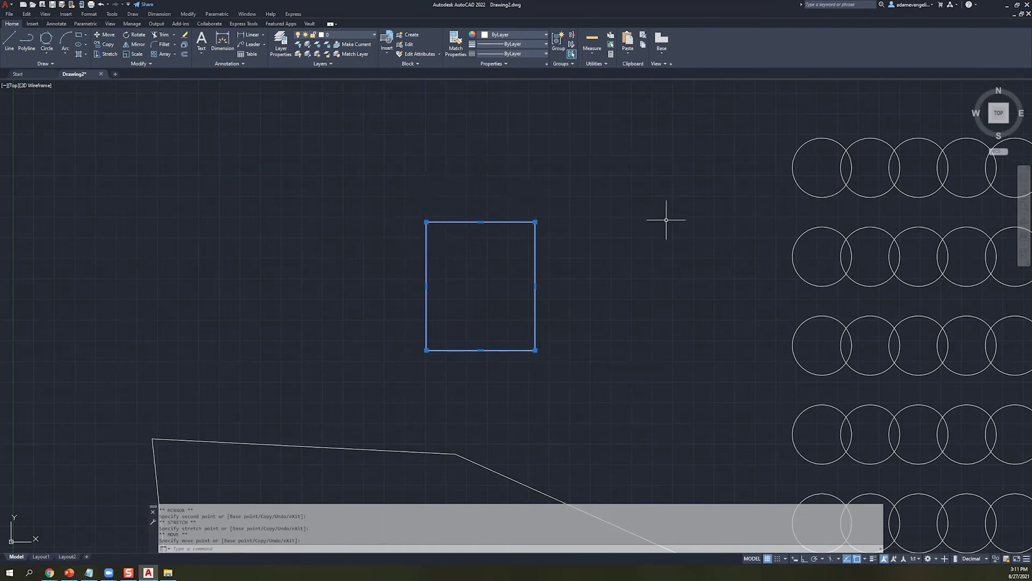
scroll(721, 231, up, 2)
scroll(683, 247, down, 4)
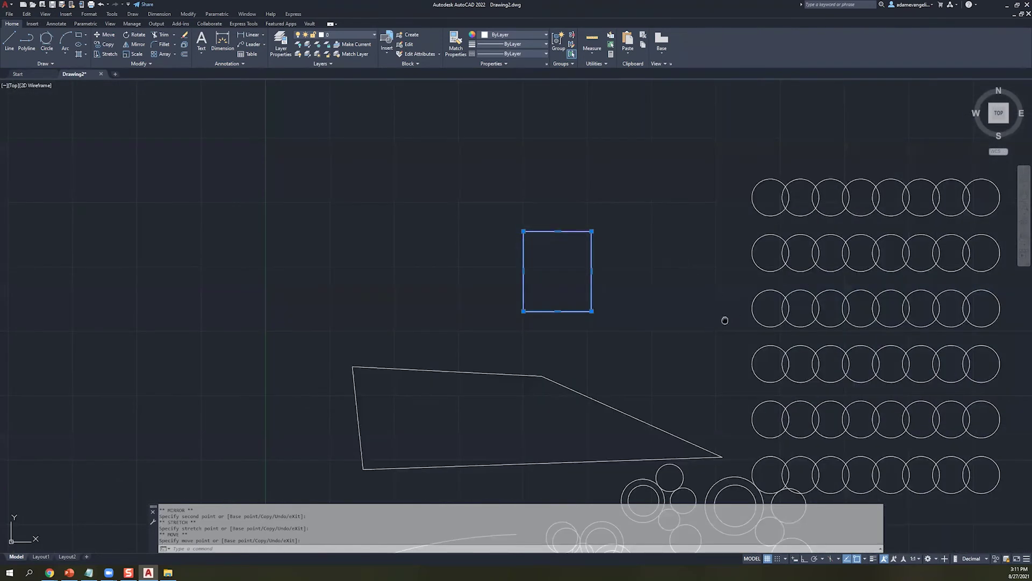
middle_drag(724, 321, 534, 269)
click(467, 303)
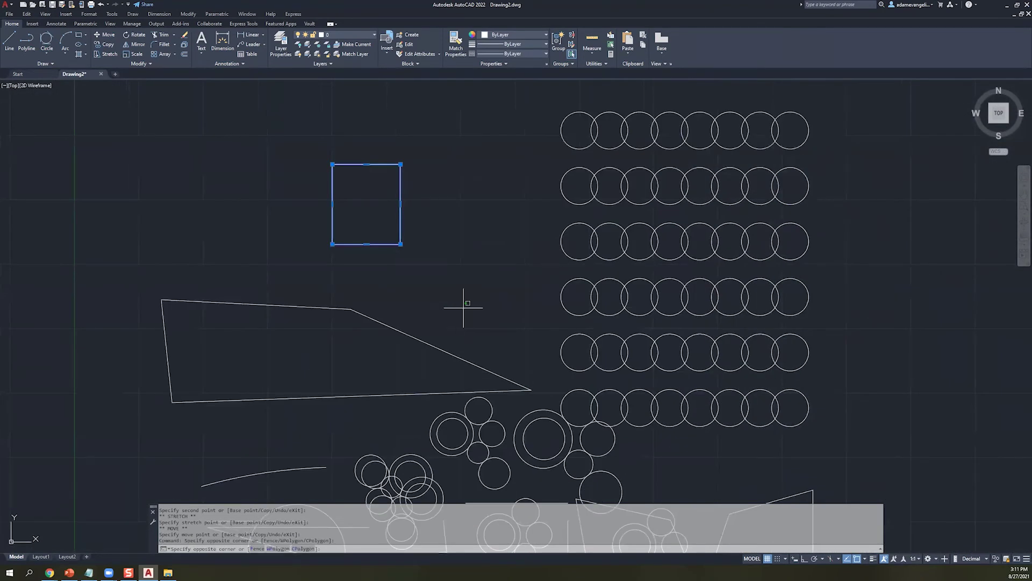
key(Escape)
key(Escape)
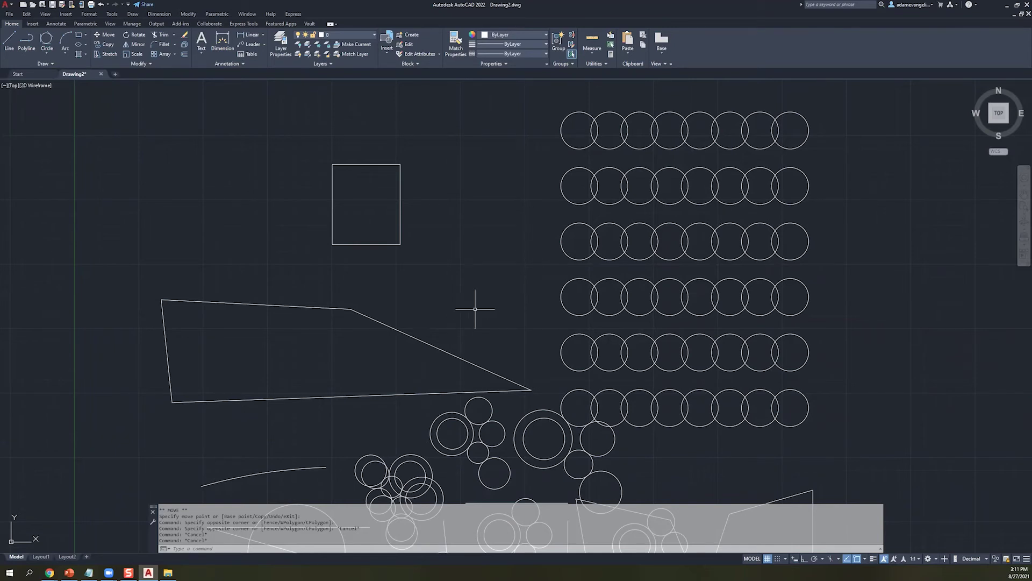
- Erase all the sample geometry with crossing selections, including the leftover lines and circles near the origin
scroll(477, 310, down, 1)
scroll(467, 319, down, 3)
scroll(602, 380, up, 2)
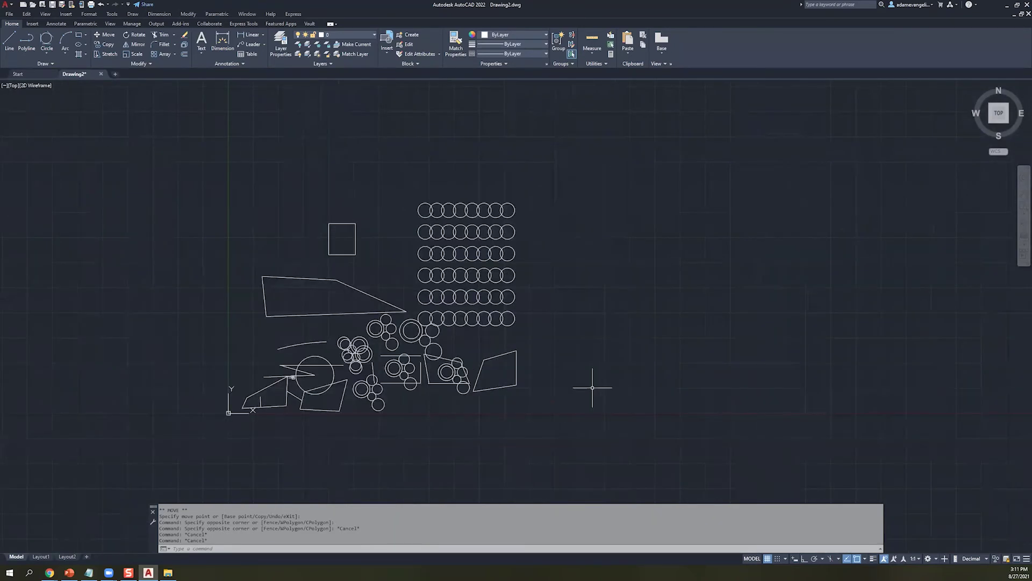
click(593, 387)
click(231, 167)
key(Delete)
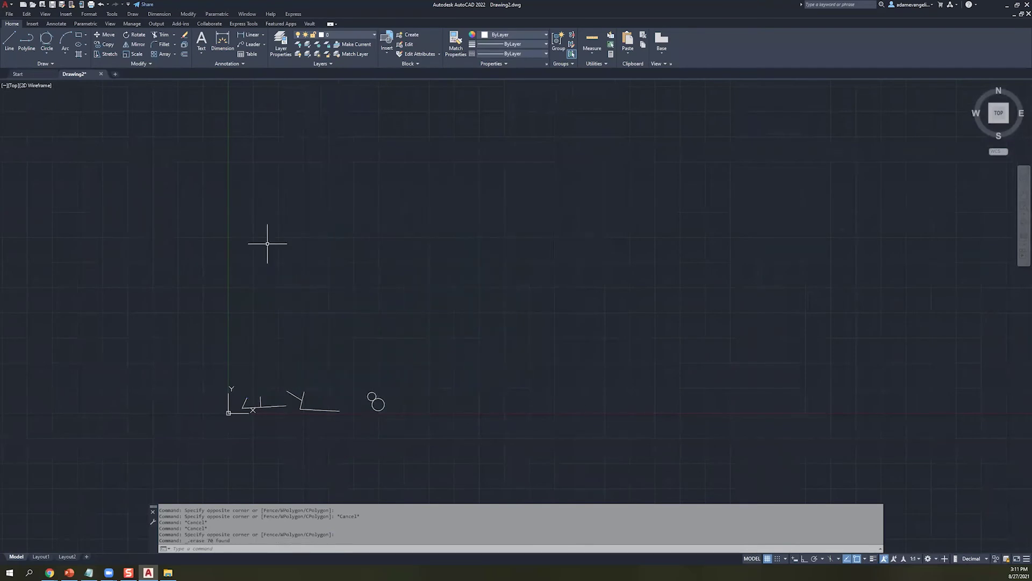
drag(468, 459, 190, 325)
click(427, 466)
click(146, 335)
key(Delete)
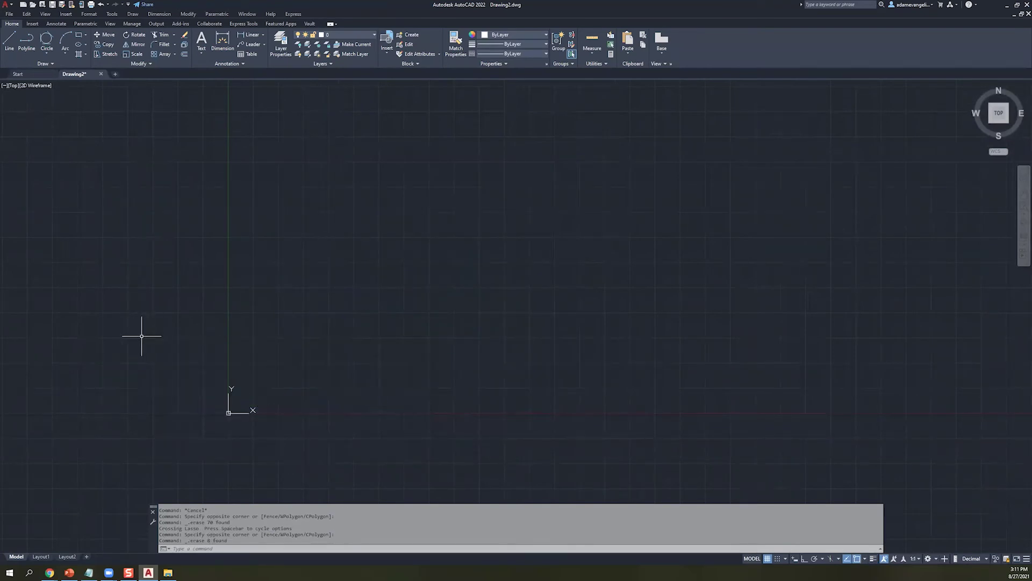
click(269, 203)
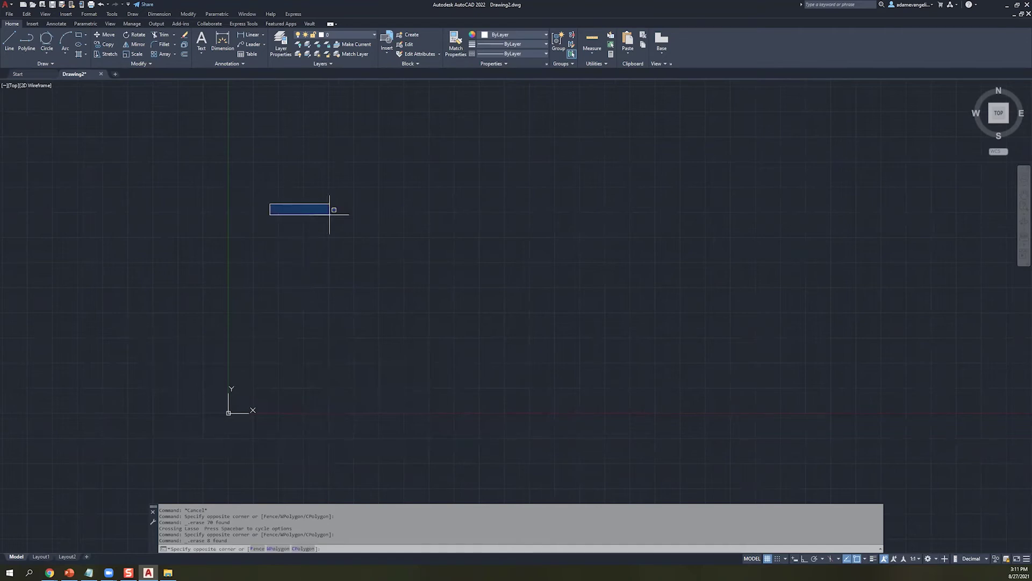
click(324, 209)
mouse_move(326, 347)
middle_down()
mouse_move(380, 292)
mouse_move(320, 322)
mouse_move(315, 295)
mouse_move(218, 304)
mouse_move(242, 332)
middle_up()
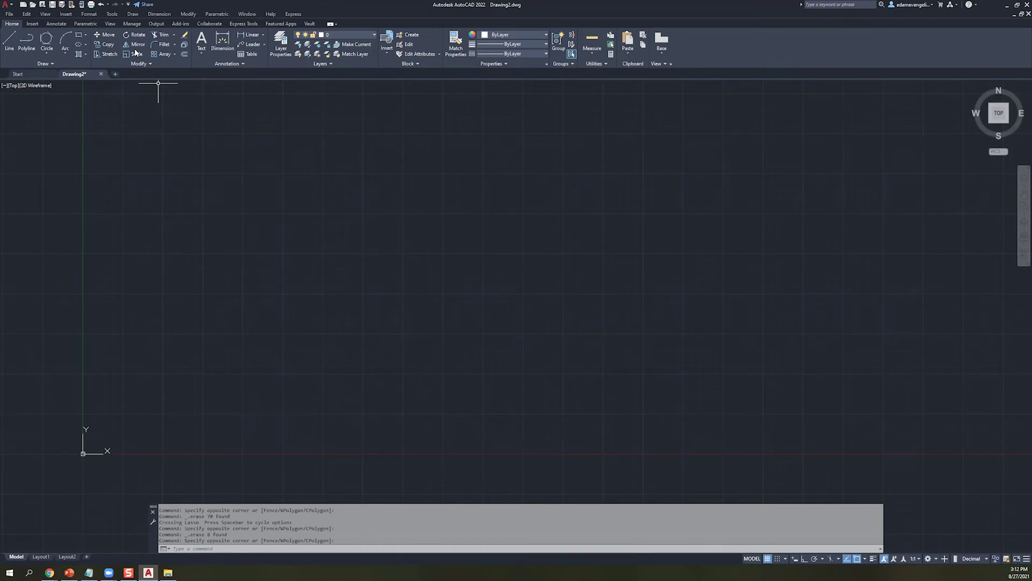
click(166, 341)
click(369, 249)
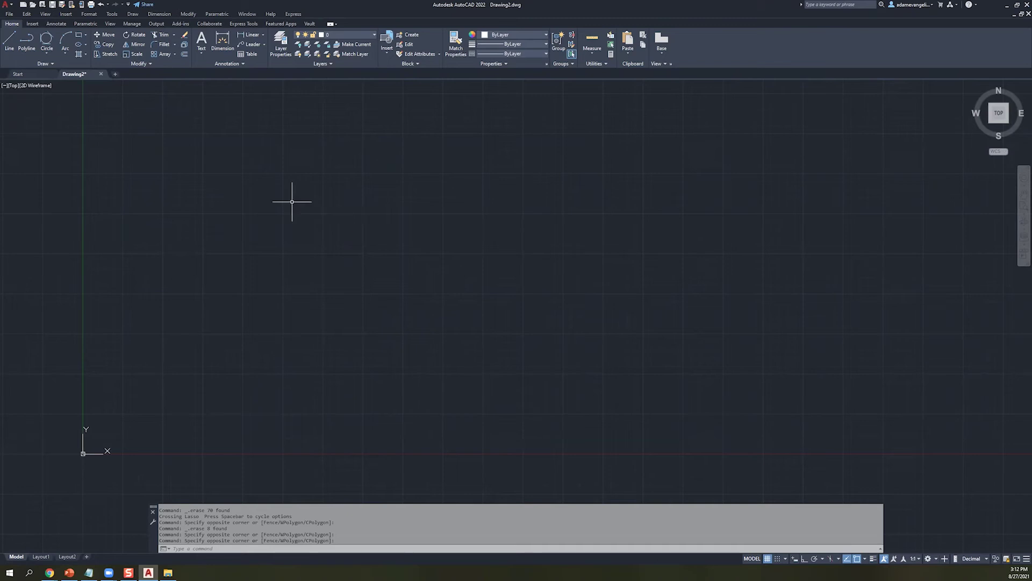
- Open the Layer Properties Manager, place it over the drawing area and create three new layers with their default names
click(277, 40)
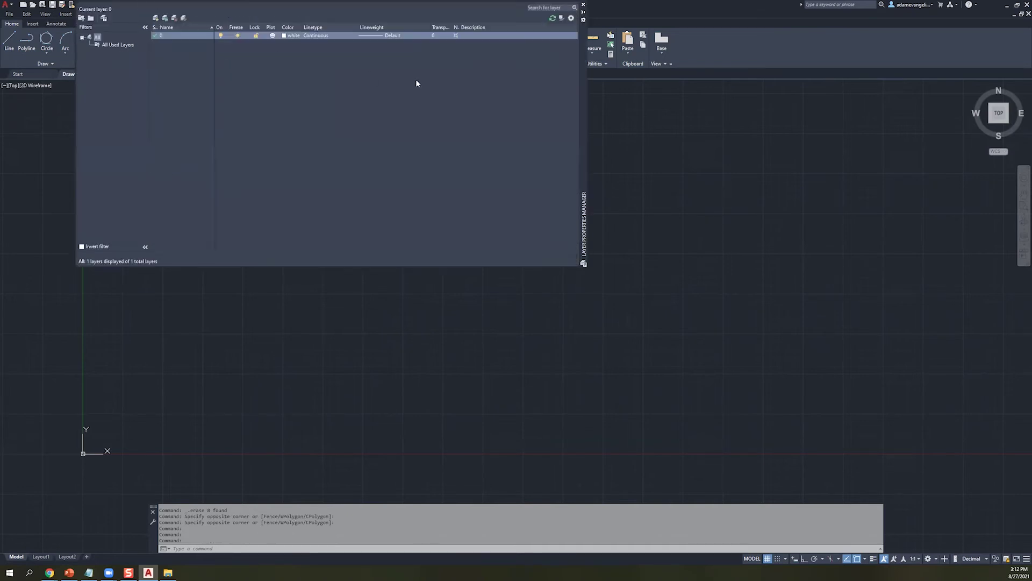
drag(582, 40, 609, 153)
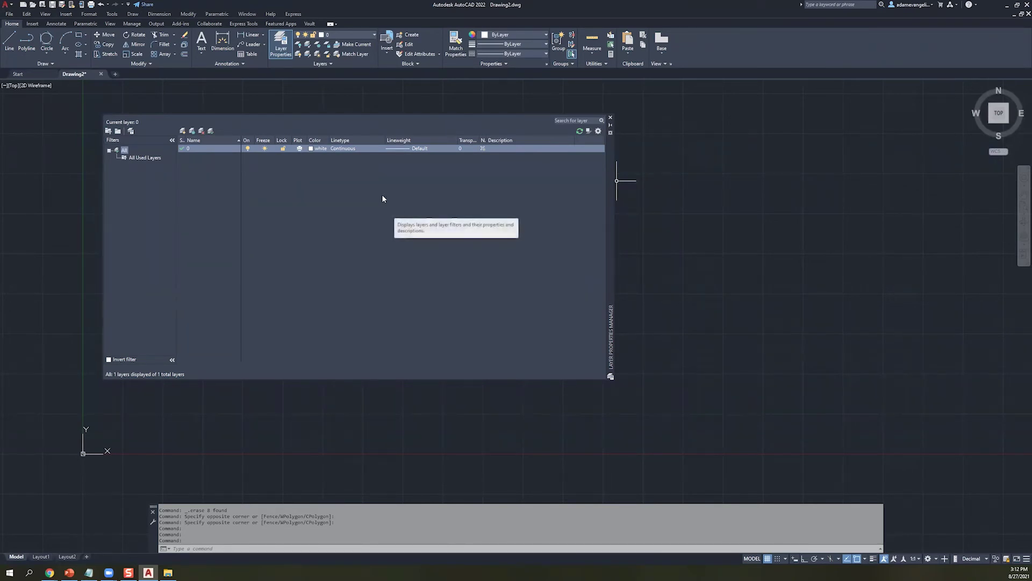
click(232, 210)
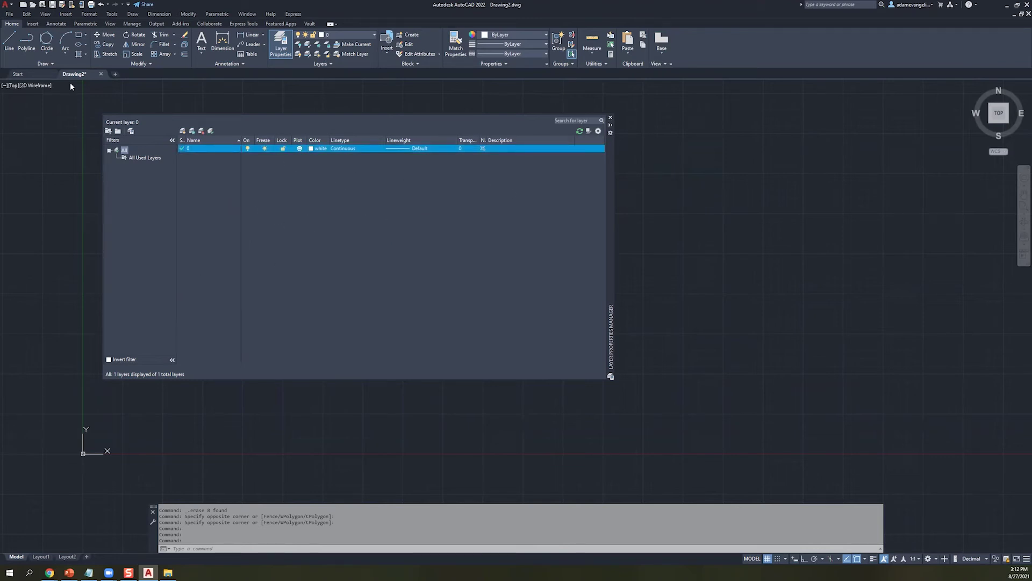
click(183, 131)
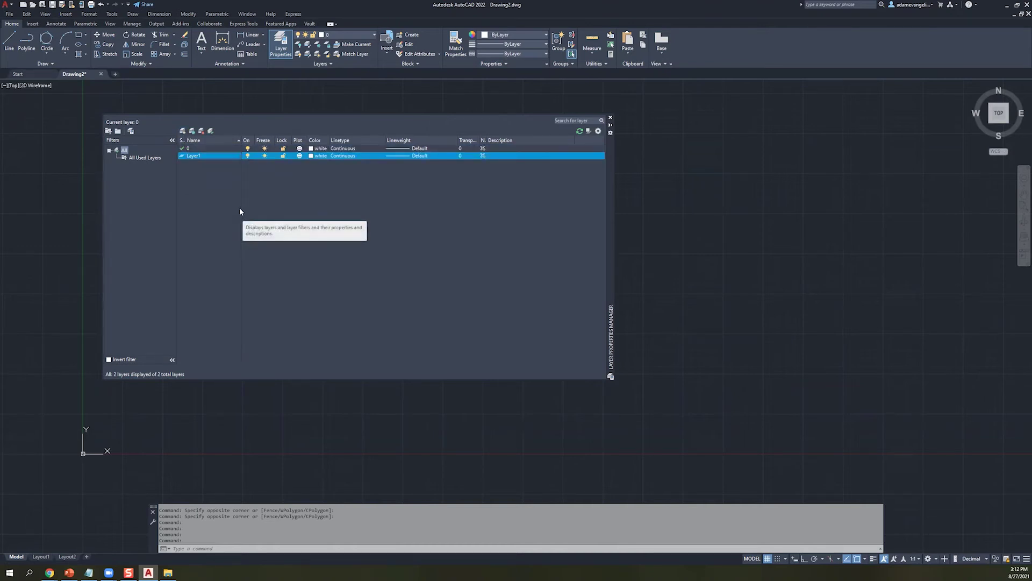
click(183, 131)
click(183, 130)
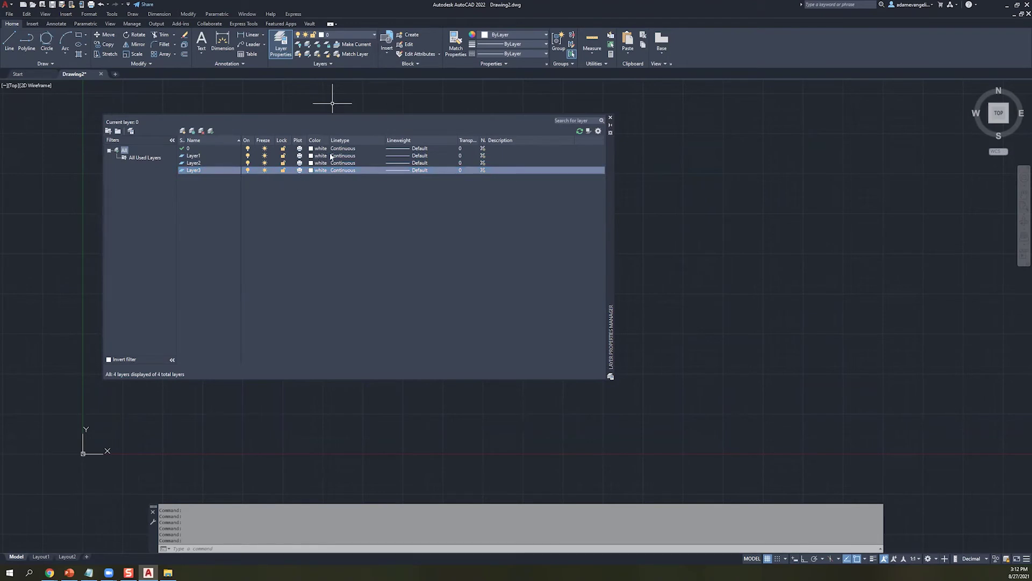
- Set the color of Layer1 to index color 140
click(248, 157)
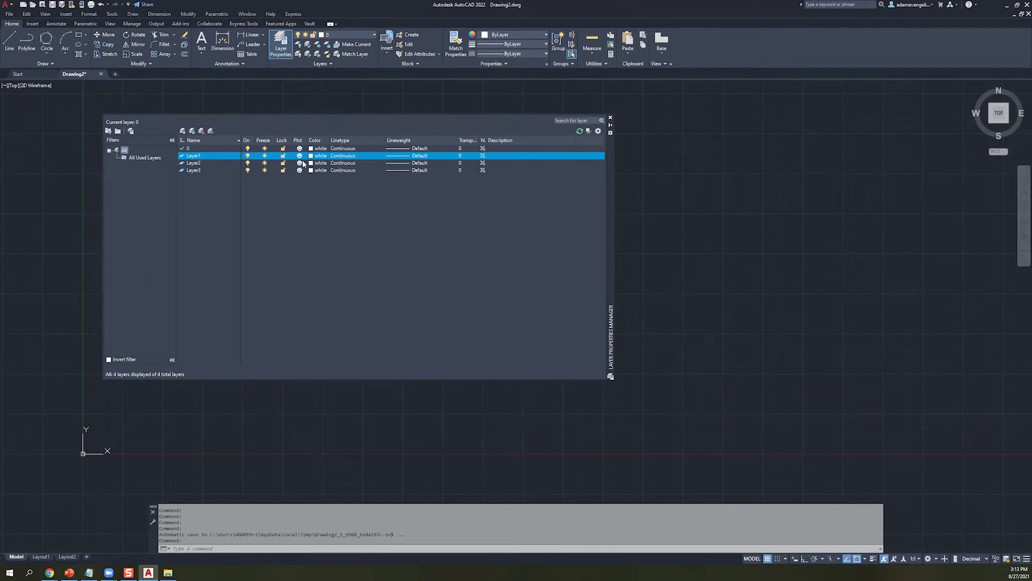
click(320, 156)
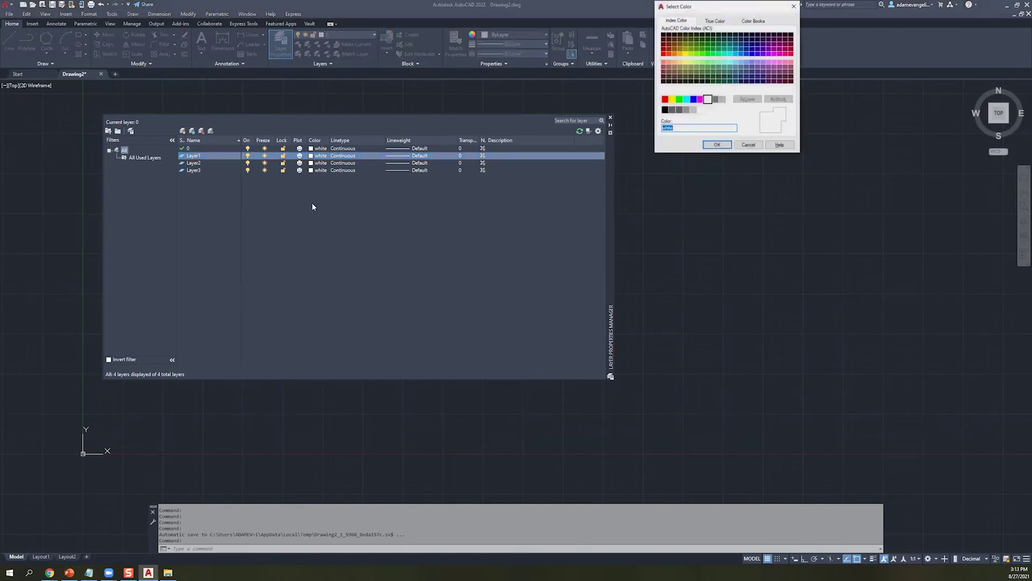
click(731, 56)
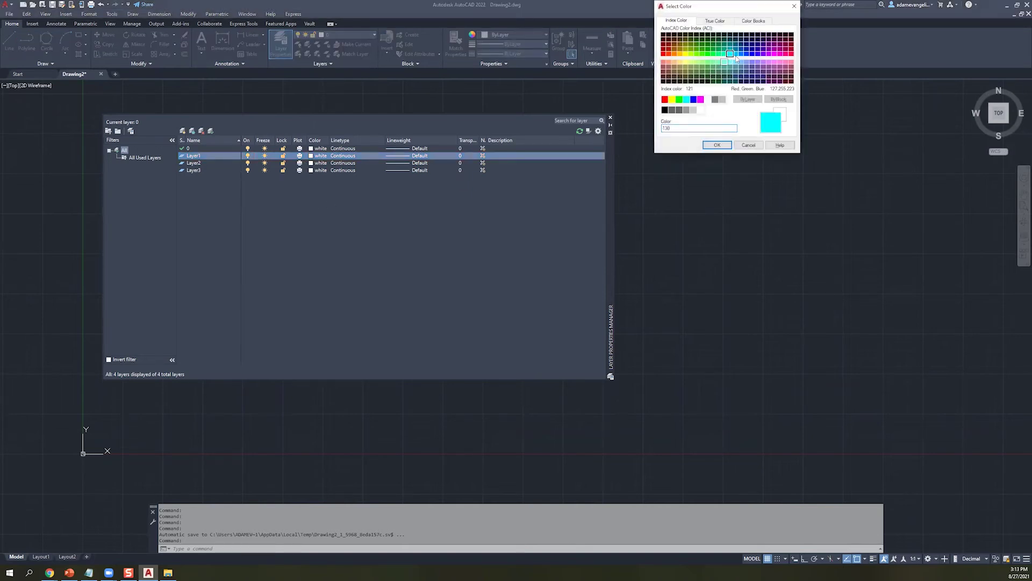
click(741, 53)
click(736, 54)
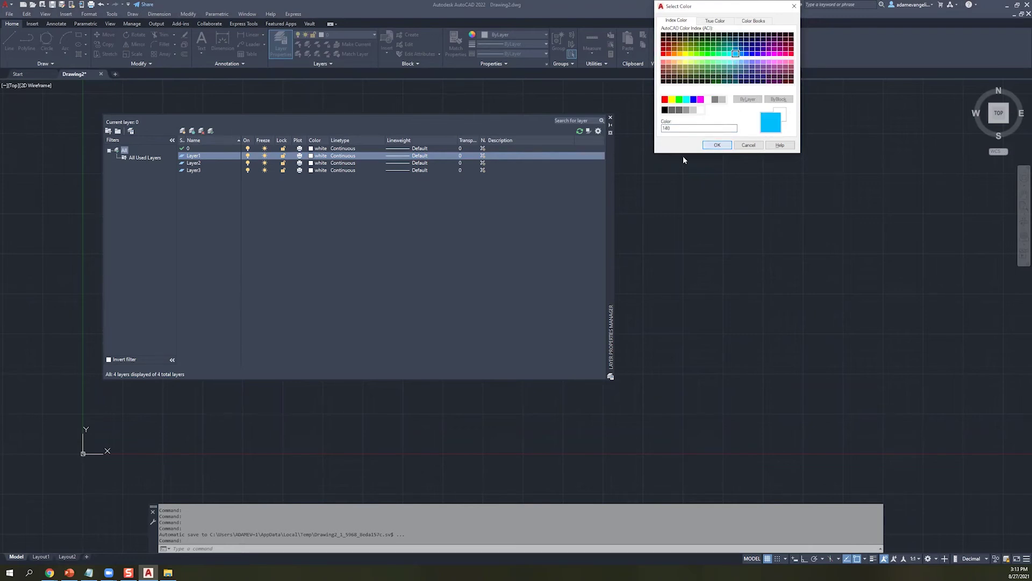
click(717, 145)
- Set Layer2's color to index color 240 and Layer3's color to green, and close the Layer Properties Manager
click(311, 163)
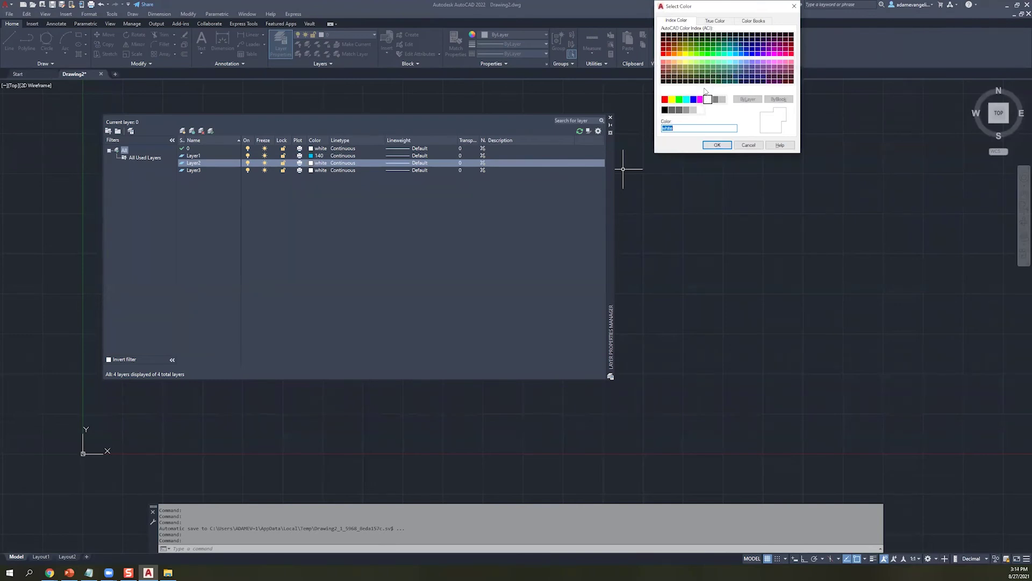
click(791, 54)
click(717, 144)
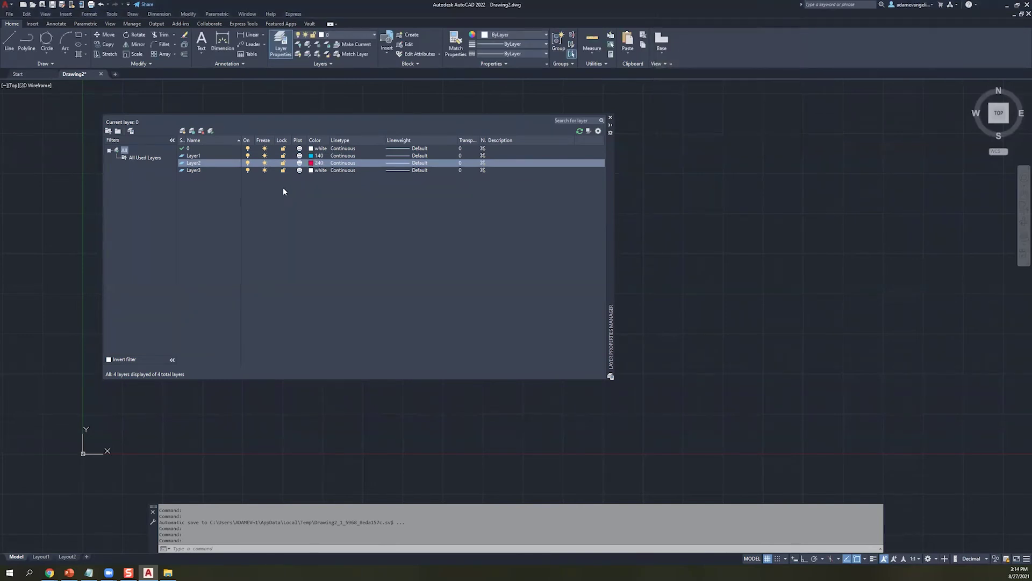
click(309, 169)
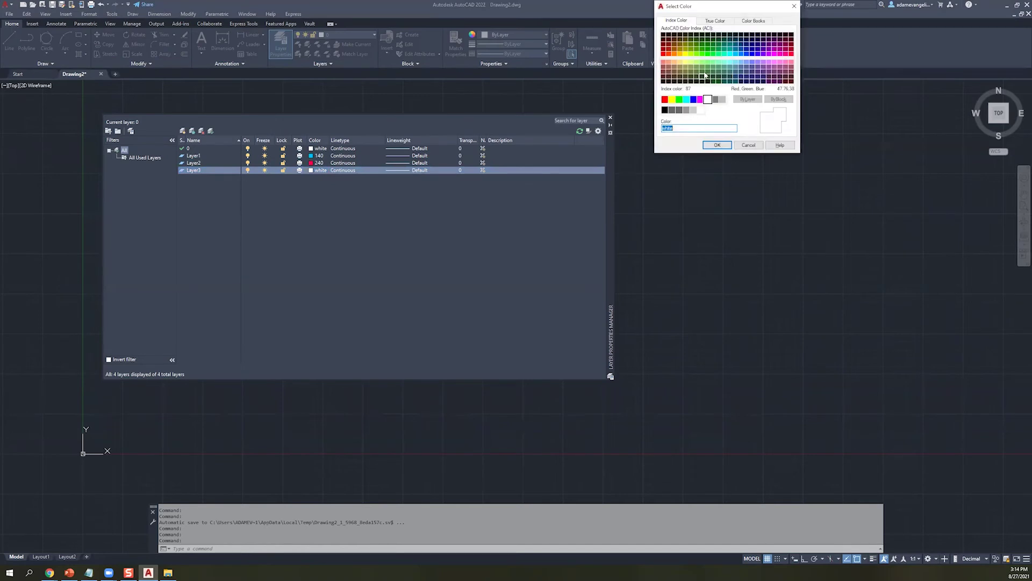
click(679, 100)
click(717, 144)
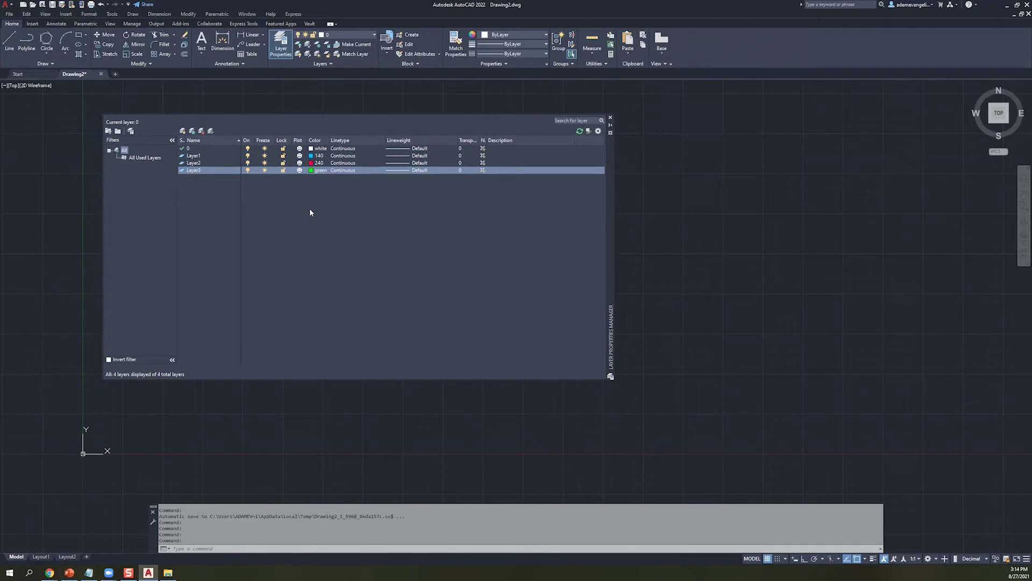
click(610, 118)
click(611, 111)
click(438, 188)
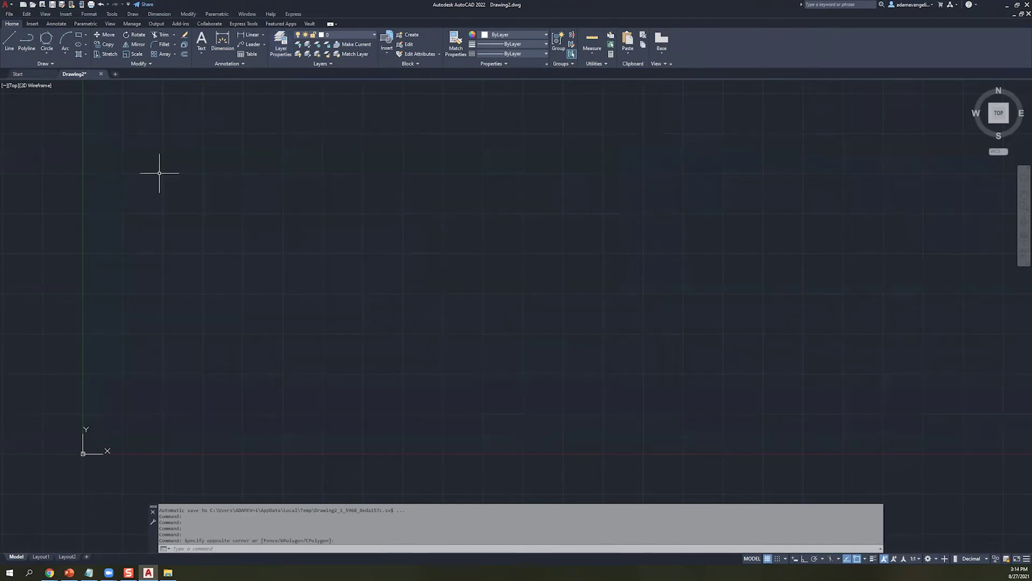
- Draw a closed four-sided shape on layer 0 with the Line command, with a horizontal base and a sloping upper edge
click(7, 42)
click(305, 246)
click(554, 181)
click(596, 340)
click(256, 340)
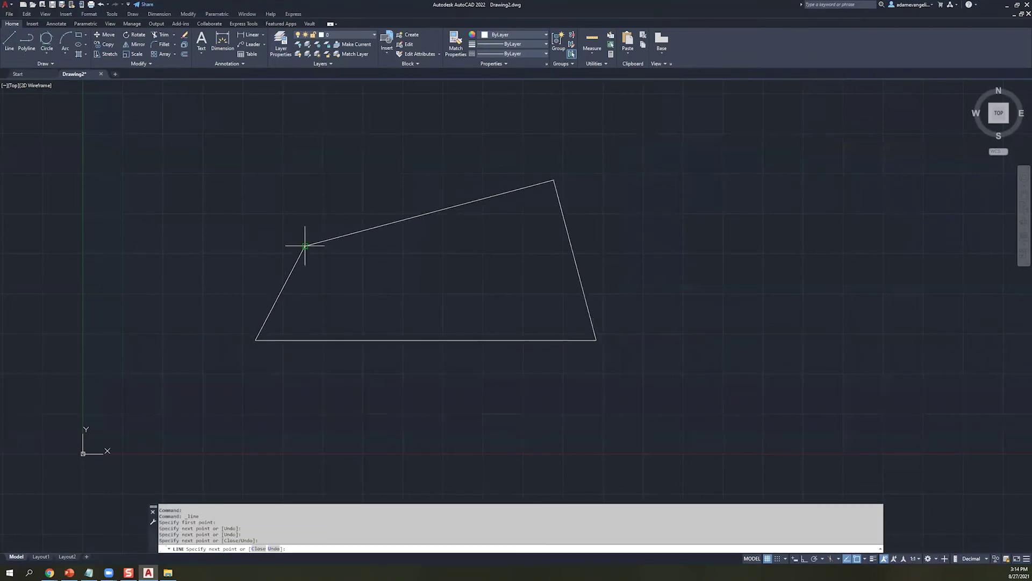
click(305, 246)
key(Escape)
key(Escape)
key(Escape)
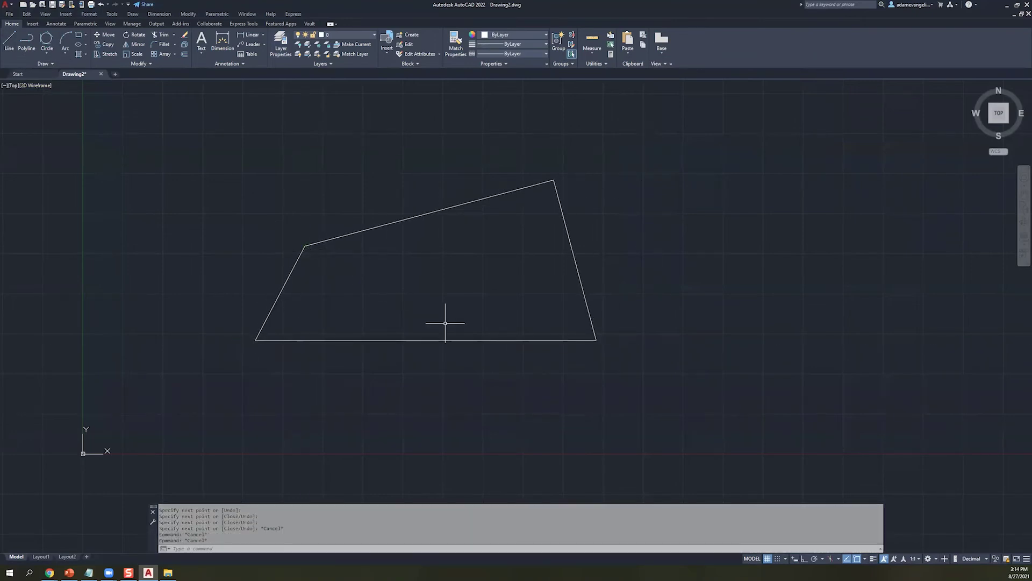
- Make Layer1 the current layer
click(360, 33)
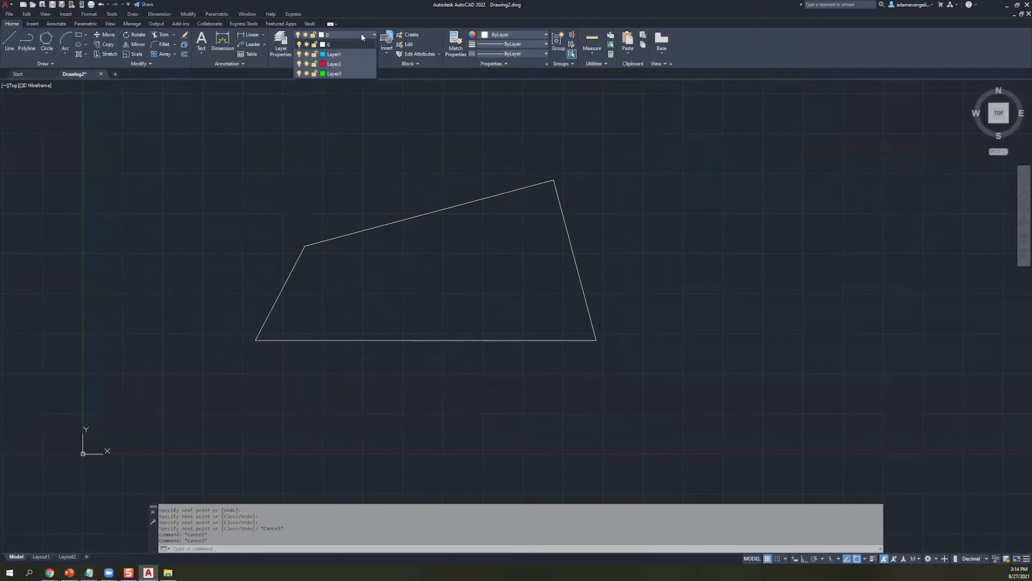
click(353, 53)
click(332, 129)
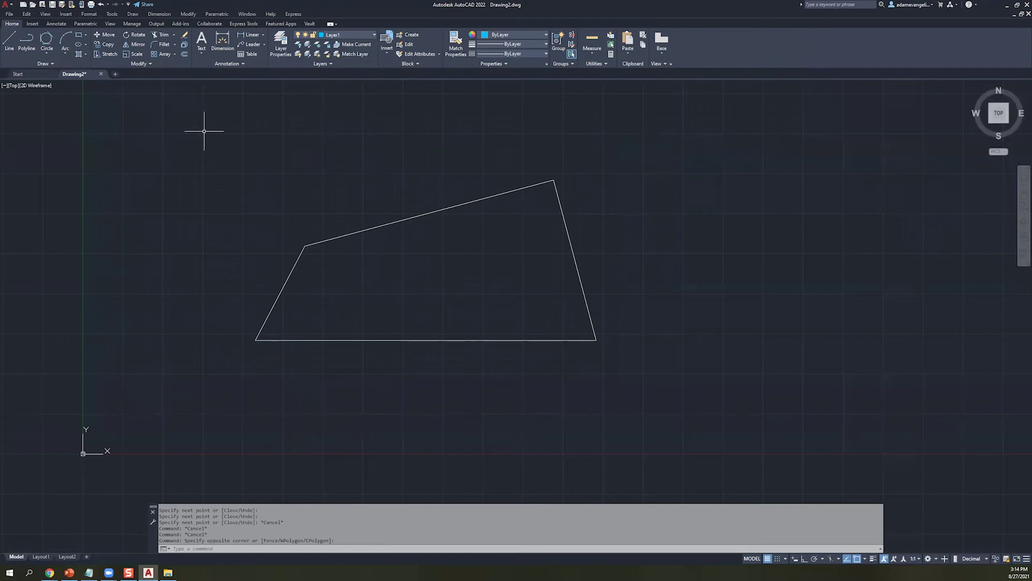
- Draw a closed four-sided line outline on Layer1 just outside the white quadrilateral
click(9, 40)
click(235, 334)
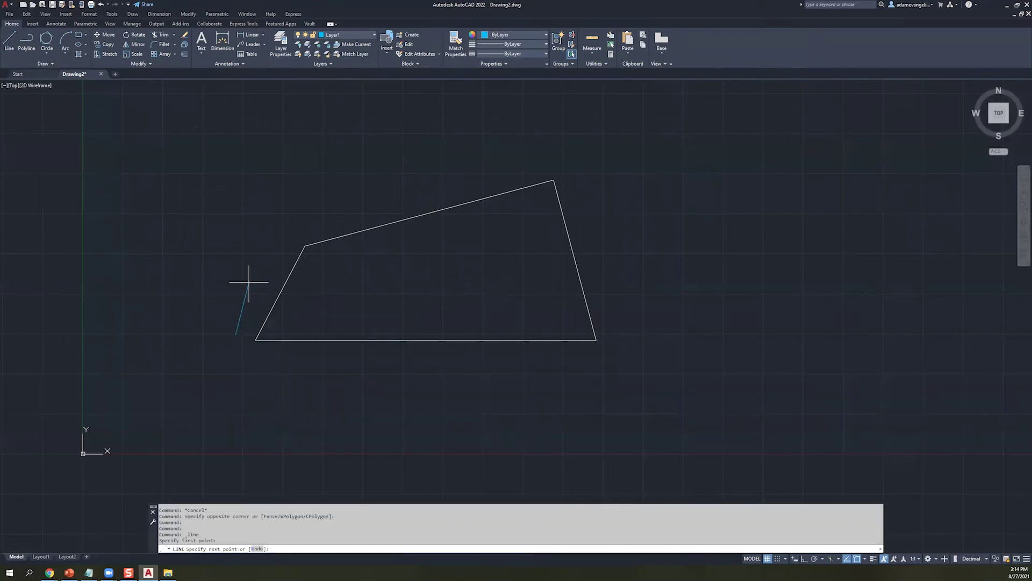
click(292, 223)
click(566, 163)
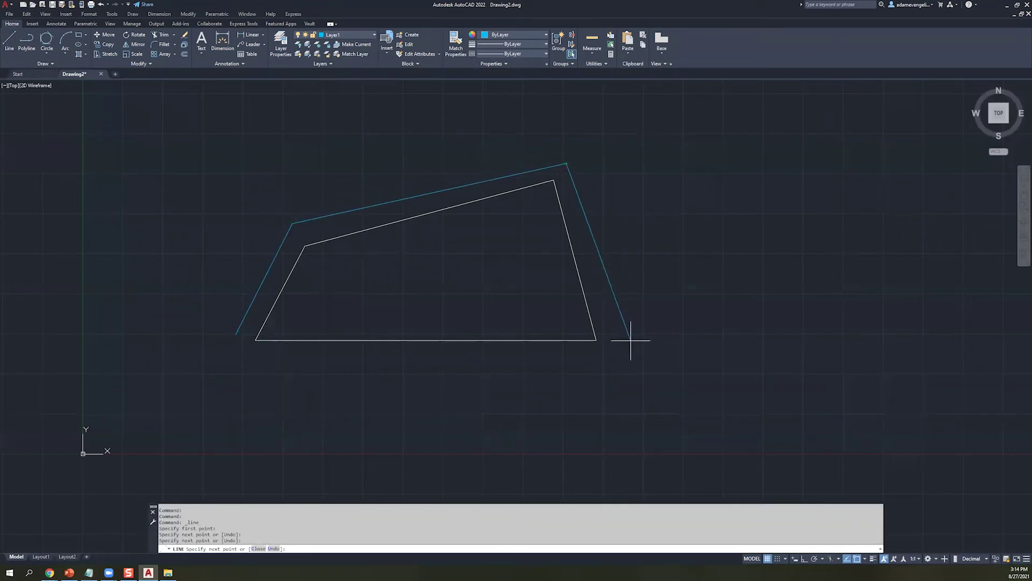
click(629, 346)
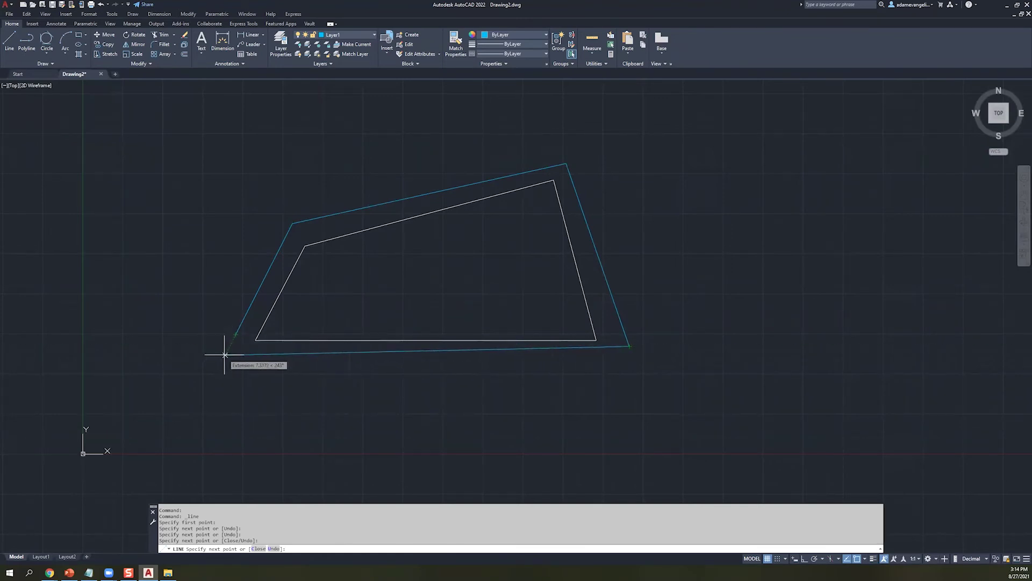
click(230, 346)
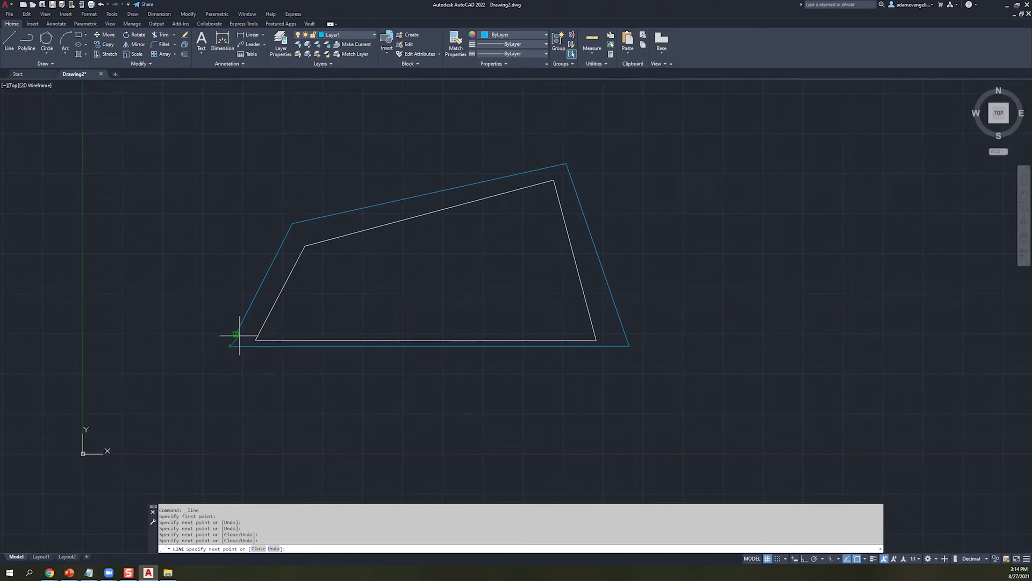
click(235, 337)
key(Escape)
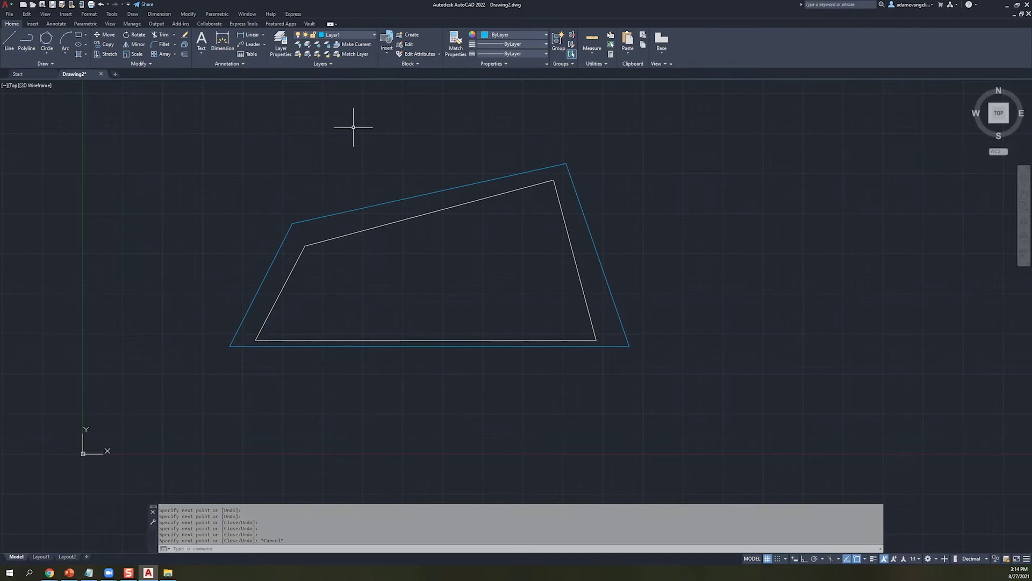
- Make Layer2 current and draw a closed four-sided line outline just inside the white quadrilateral
click(332, 74)
click(9, 42)
click(282, 325)
click(327, 253)
click(537, 204)
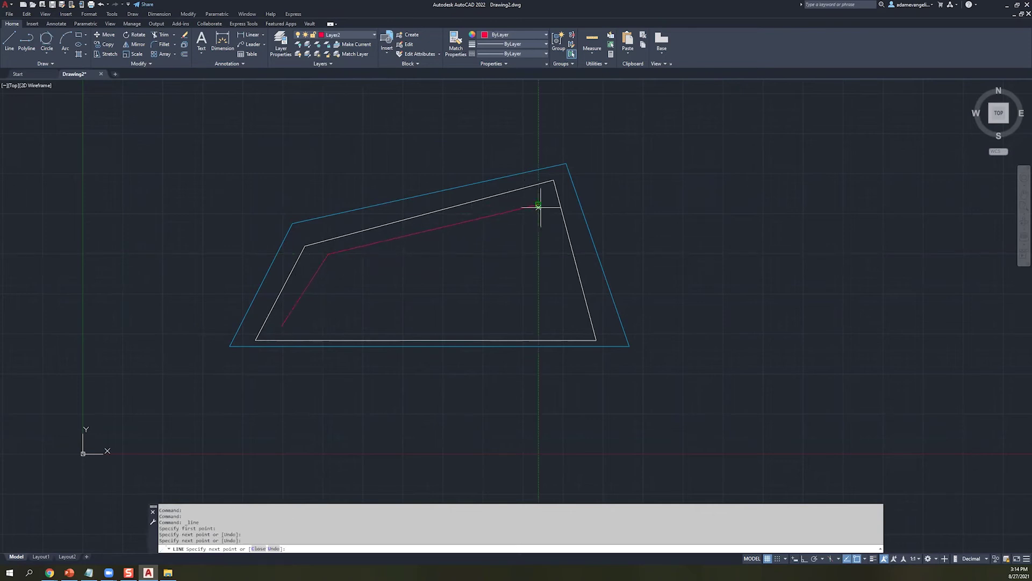
click(576, 318)
click(282, 325)
- Make Layer3 current and draw a smaller closed four-sided line outline inside the red quadrilateral
click(363, 36)
click(333, 72)
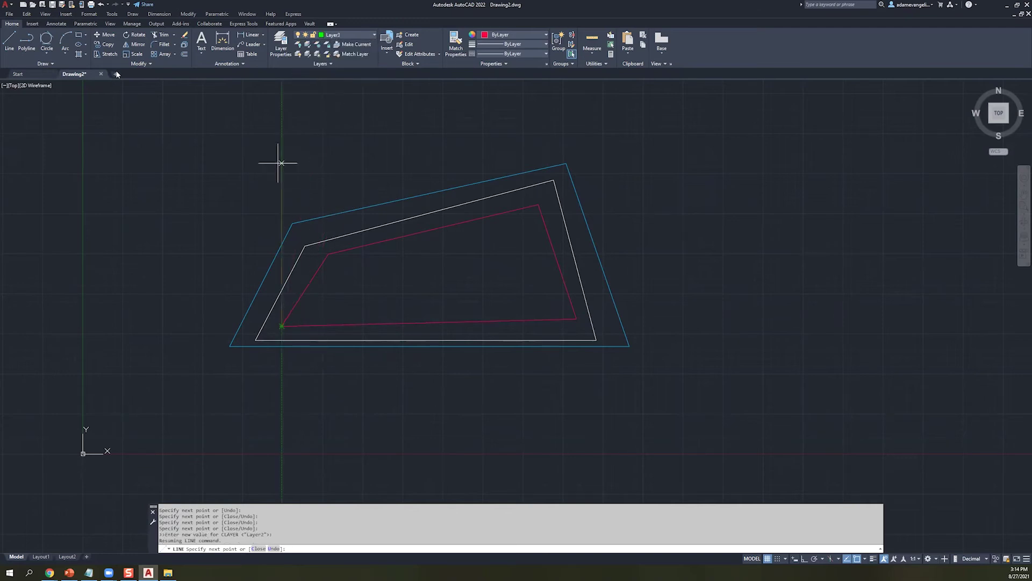
click(9, 40)
click(281, 325)
click(362, 265)
click(506, 252)
click(511, 311)
click(313, 314)
key(Escape)
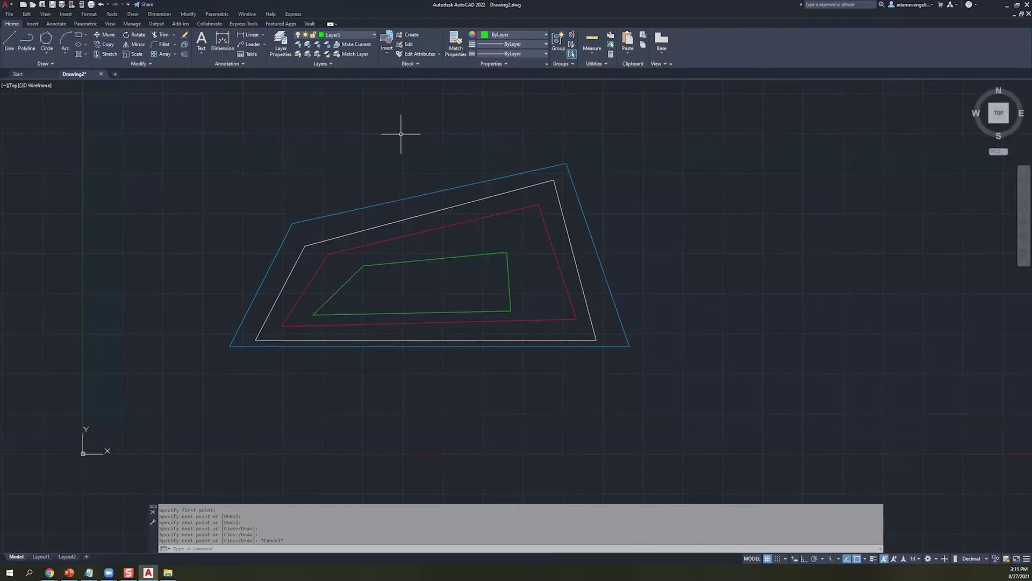
- Turn Layer1 off in the layer properties and turn it back on
click(281, 43)
click(308, 171)
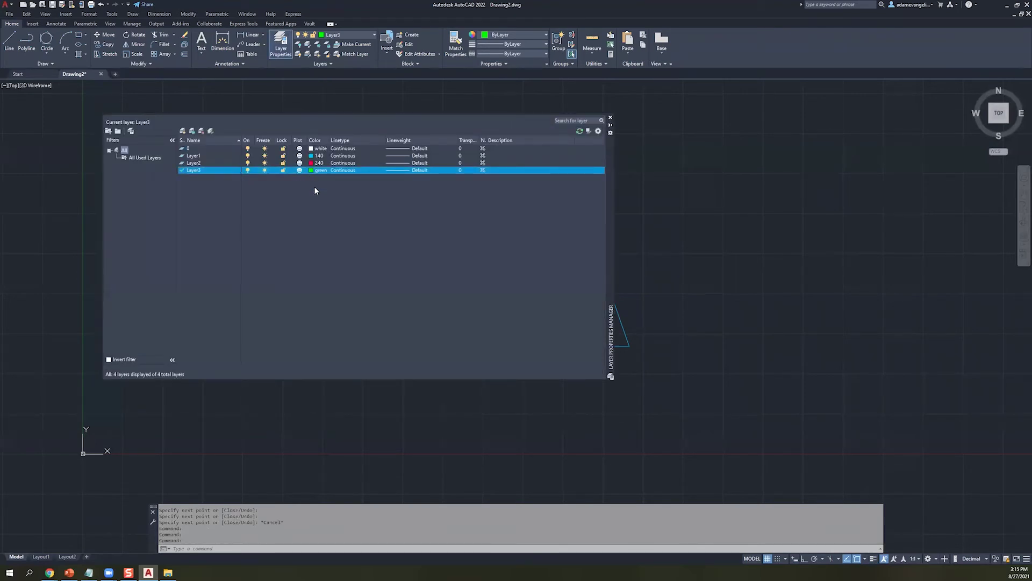
click(247, 157)
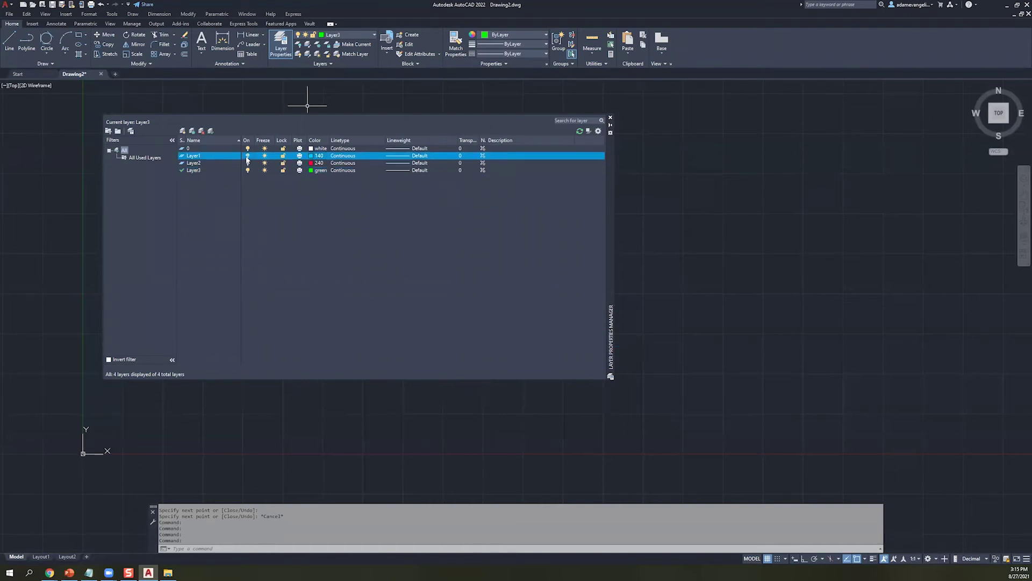
click(611, 117)
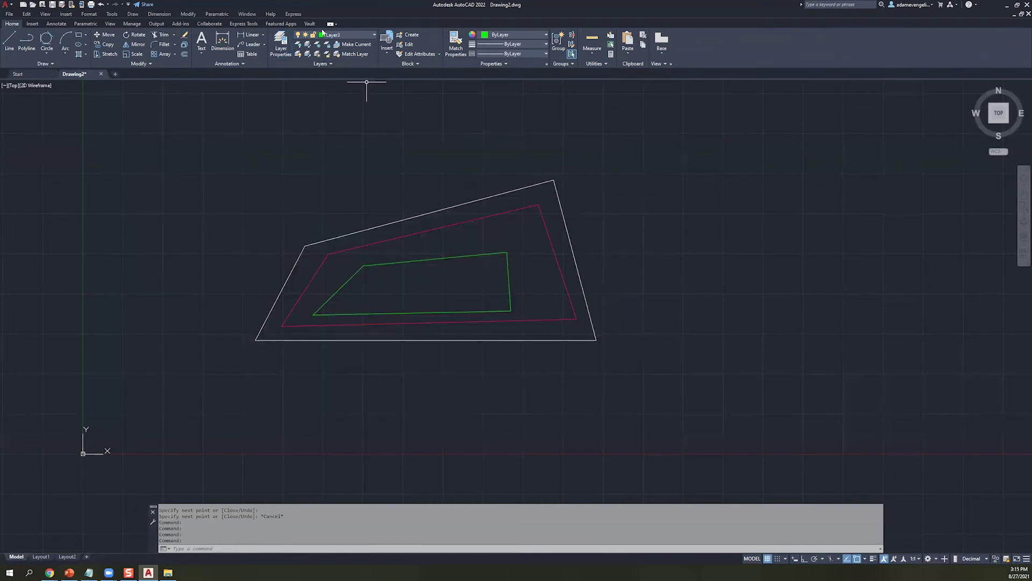
click(341, 36)
click(300, 54)
- Freeze and thaw Layer1, and lock and unlock it
click(307, 54)
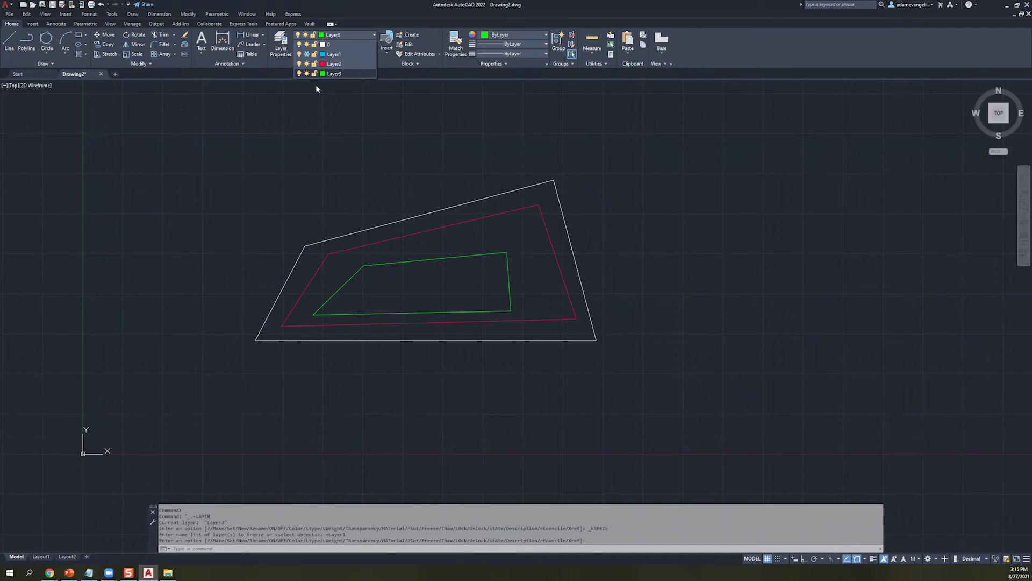
click(307, 55)
click(315, 54)
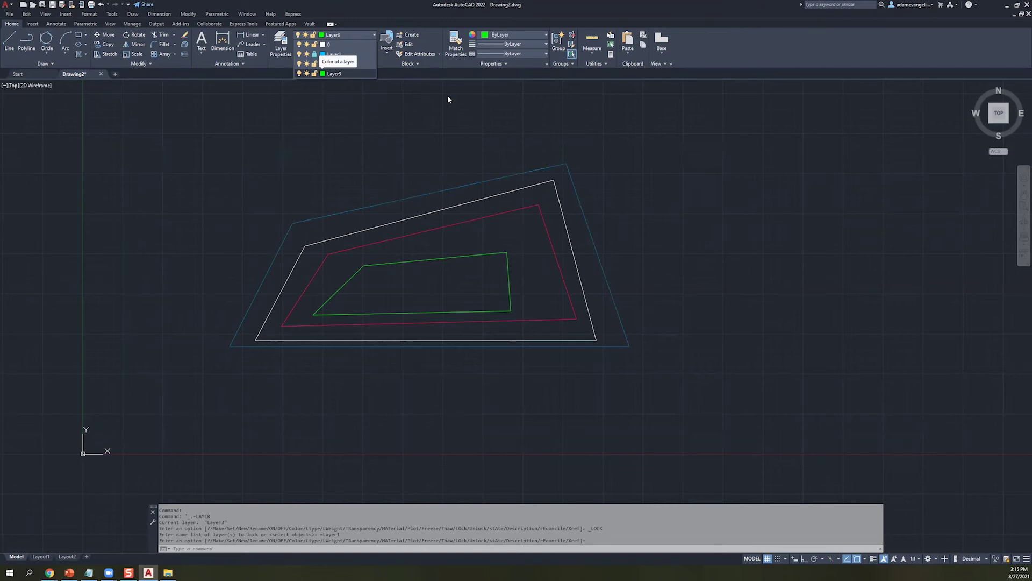
click(315, 54)
- Load the ACAD_ISO02W100 linetype and assign it to Layer1 in the layer properties
click(281, 43)
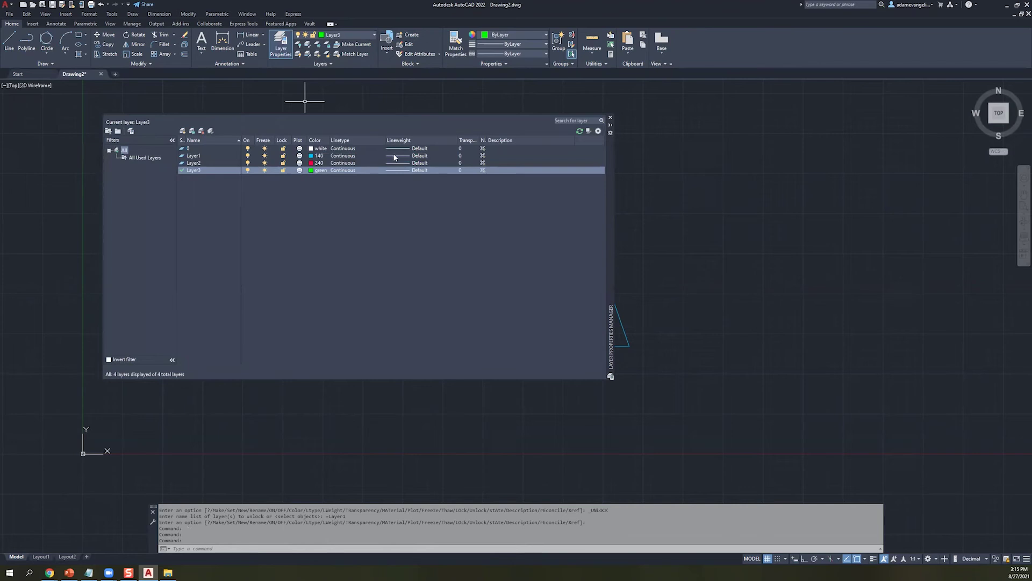
click(343, 156)
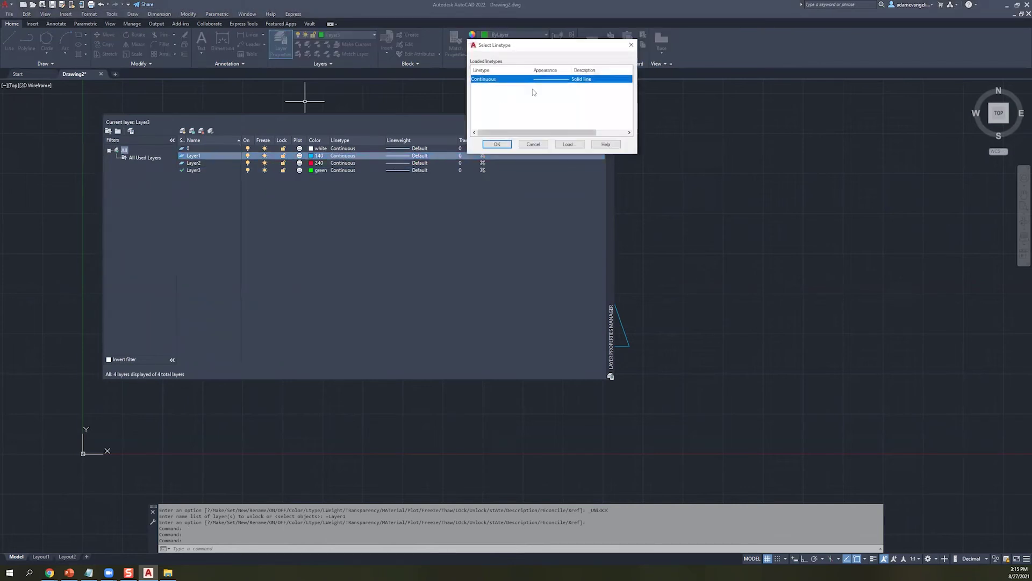
drag(509, 46, 393, 183)
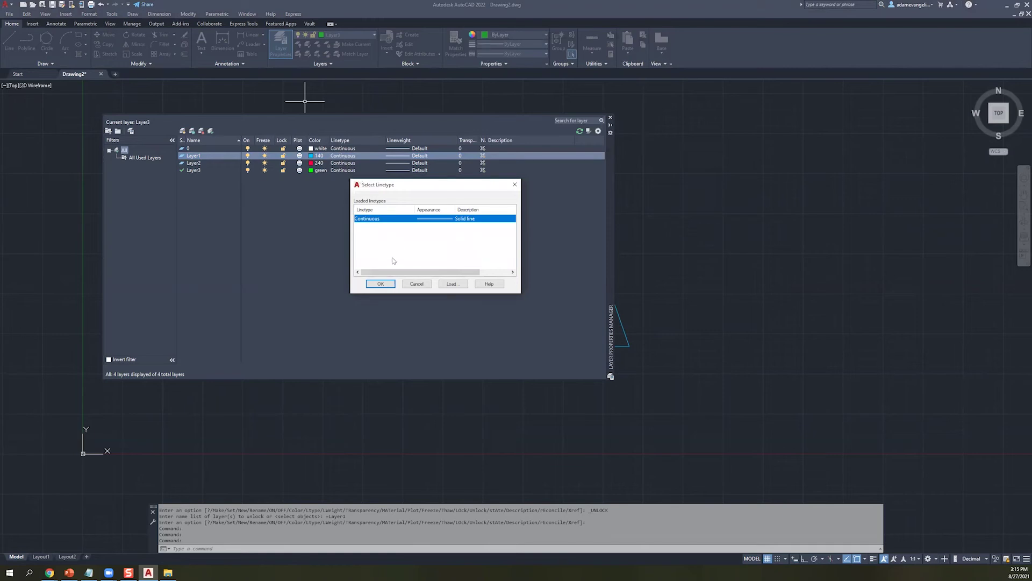
drag(393, 188, 351, 168)
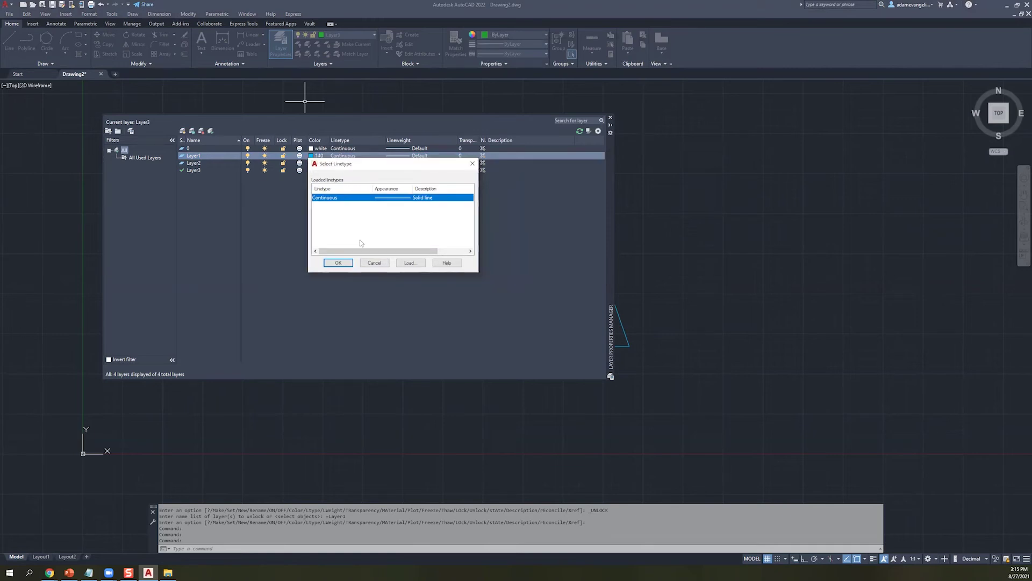
click(408, 263)
click(464, 53)
click(540, 258)
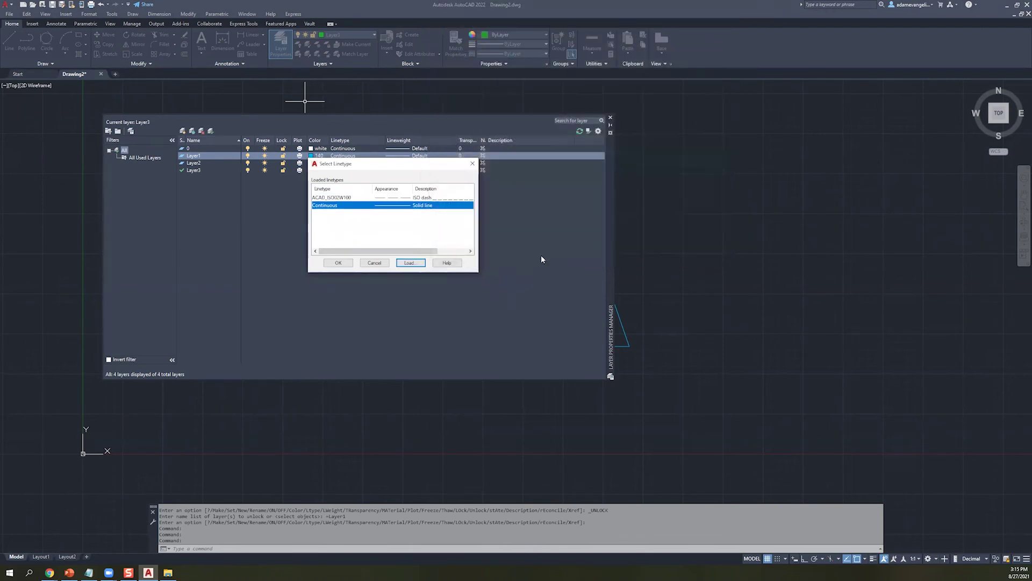
click(338, 198)
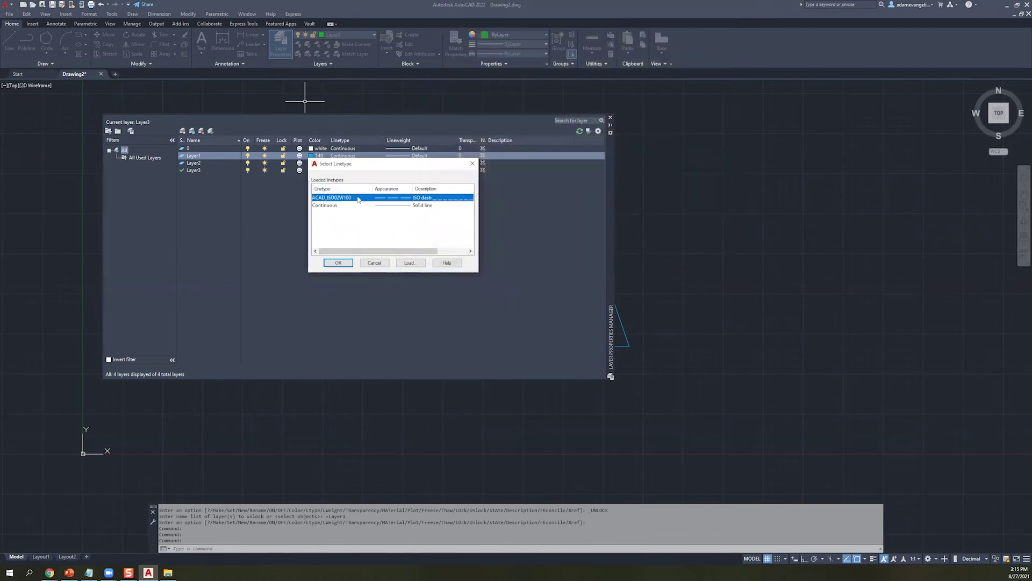
click(338, 263)
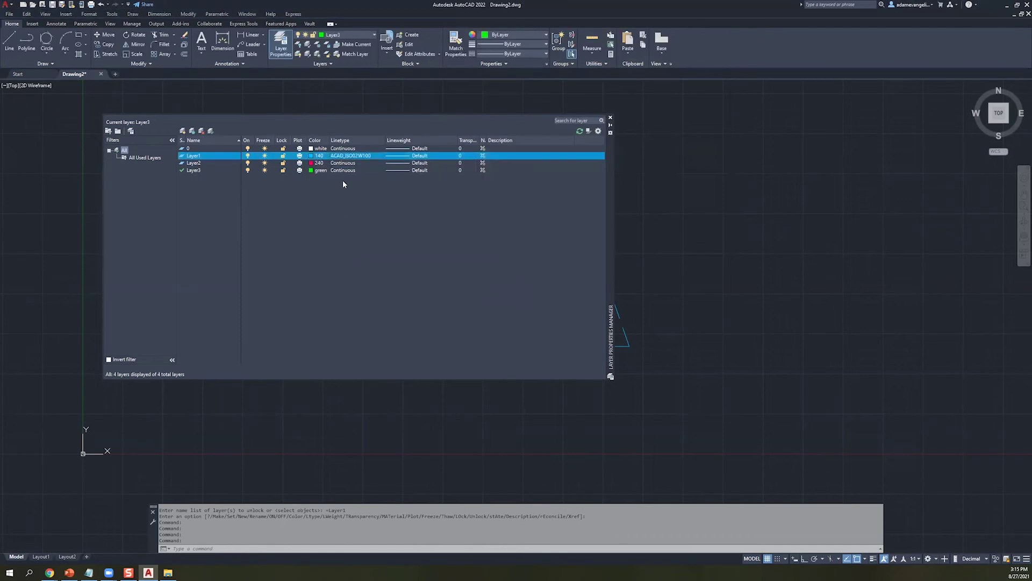
drag(609, 203, 638, 450)
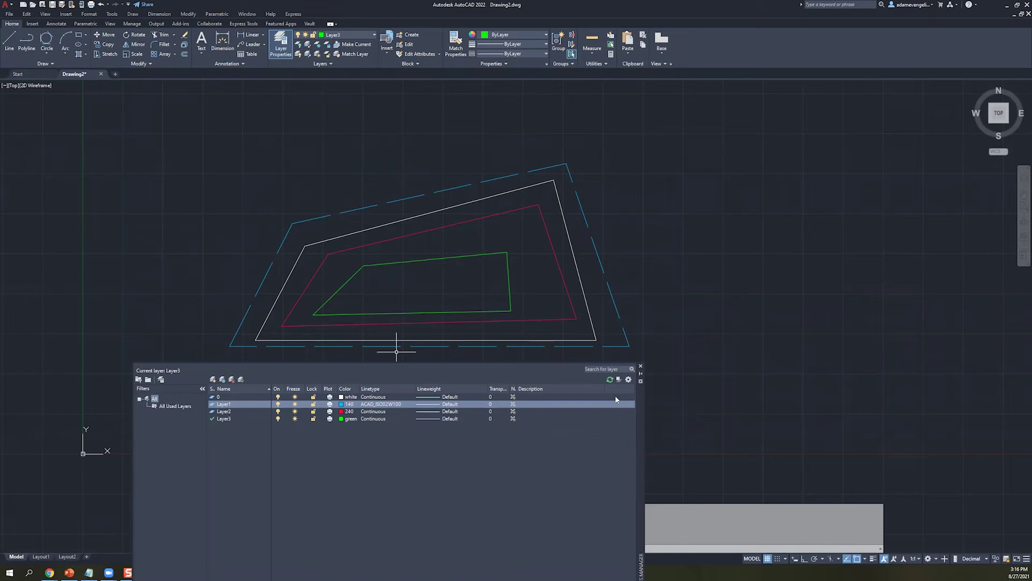
drag(637, 403, 651, 235)
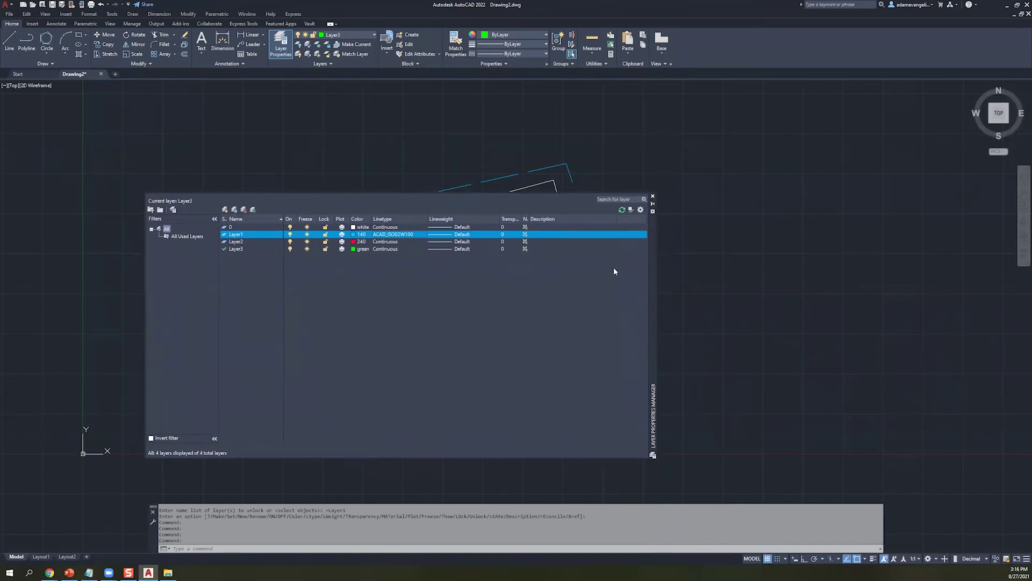
click(392, 235)
click(409, 262)
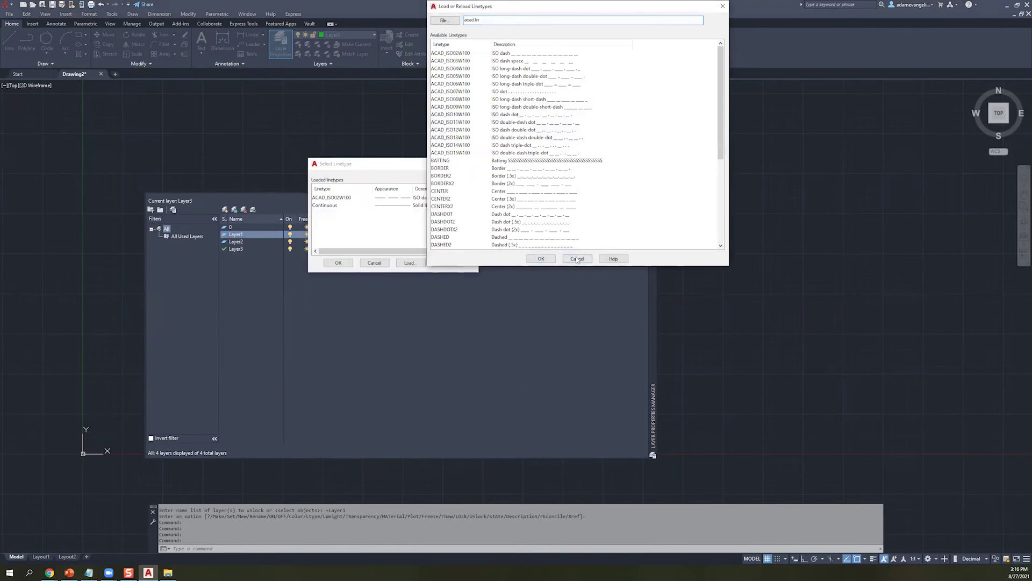
click(577, 259)
click(375, 263)
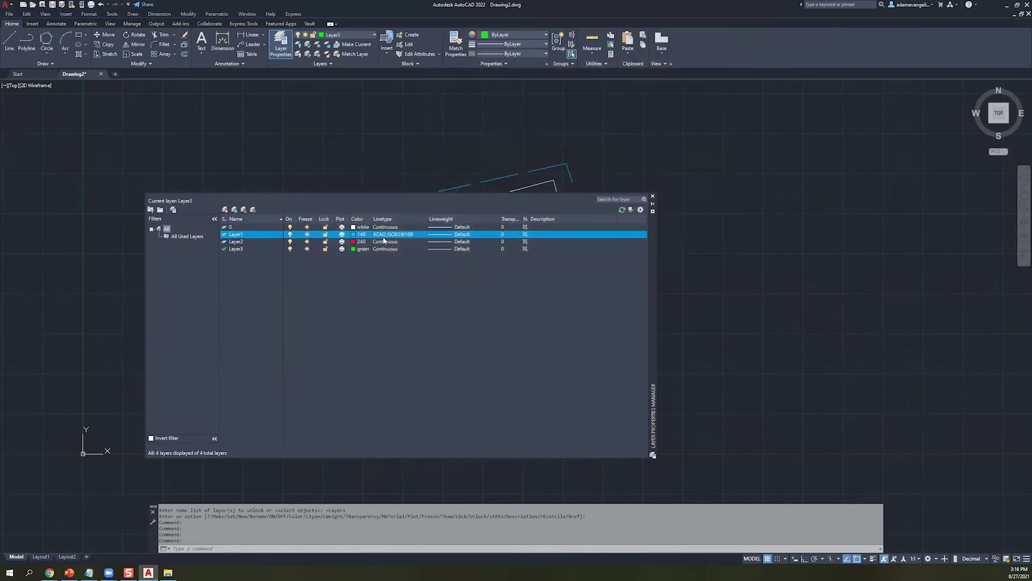
click(419, 242)
click(375, 263)
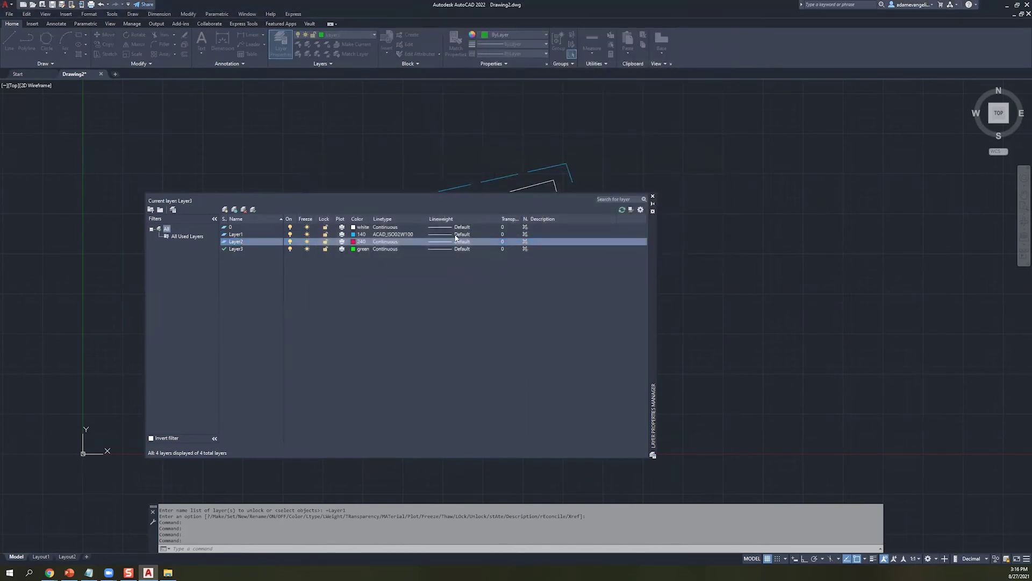
- Set Layer2's lineweight to 0.80 mm and close the layer properties
click(461, 241)
click(477, 158)
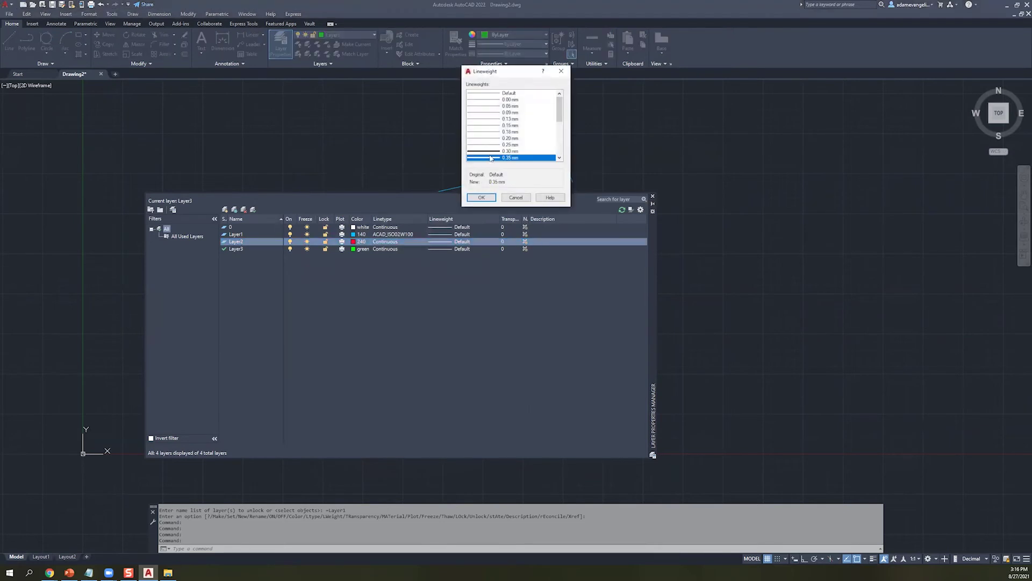
scroll(478, 155, down, 5)
click(489, 106)
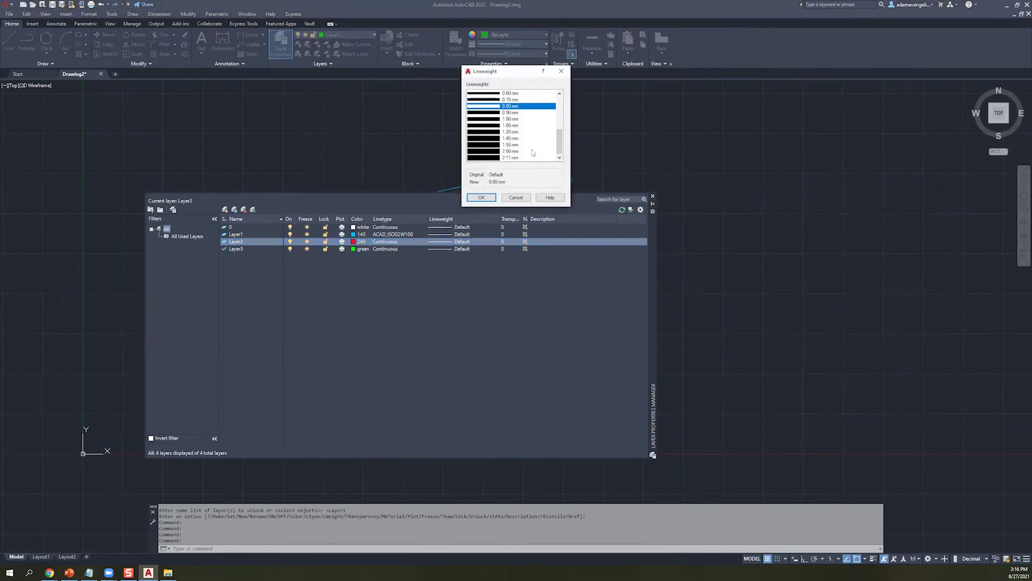
click(483, 197)
click(651, 186)
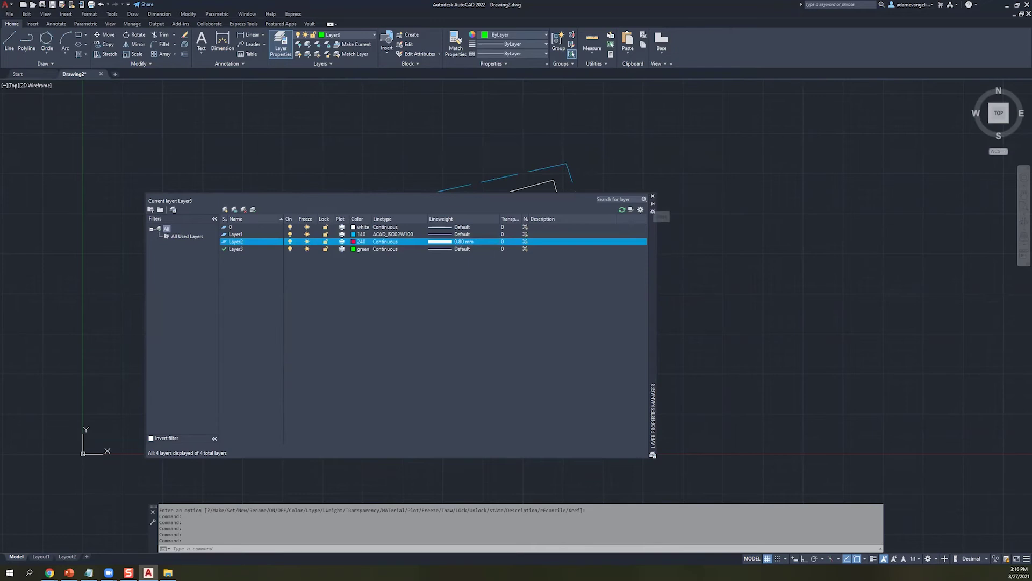
click(652, 198)
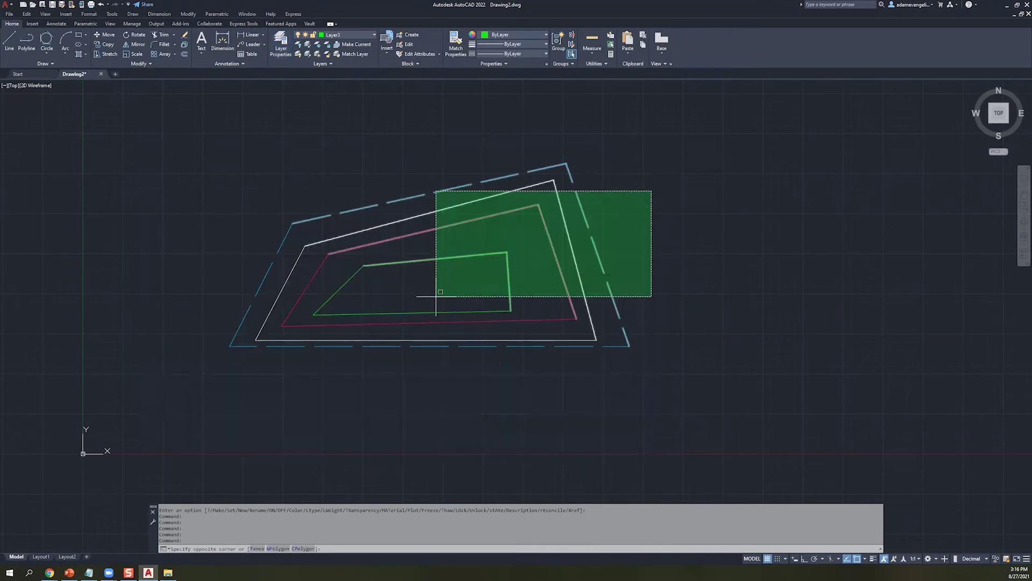
key(Escape)
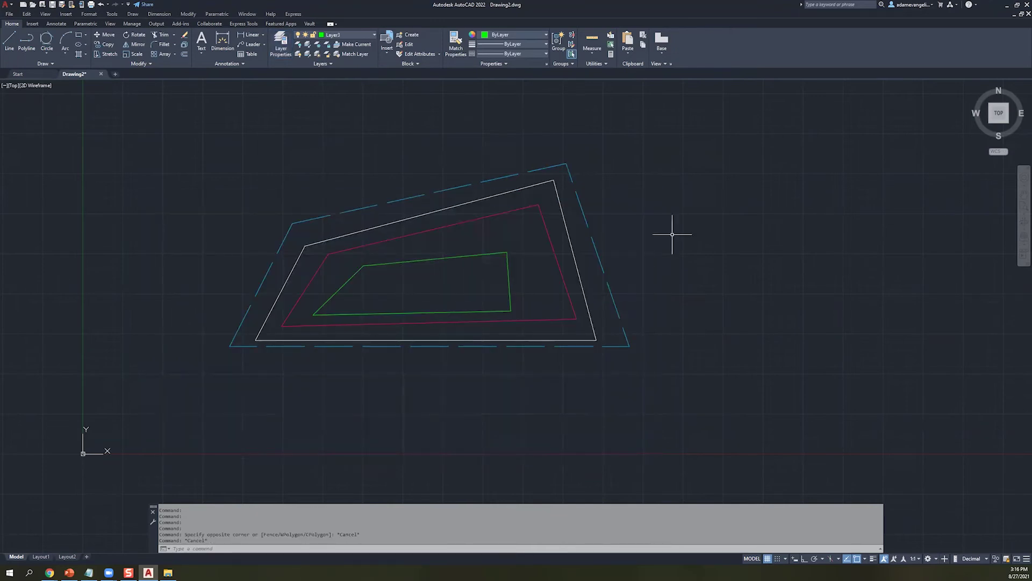
- Turn on lineweight display for the drawing and check the LineWeight entry among the status bar customization options
click(871, 558)
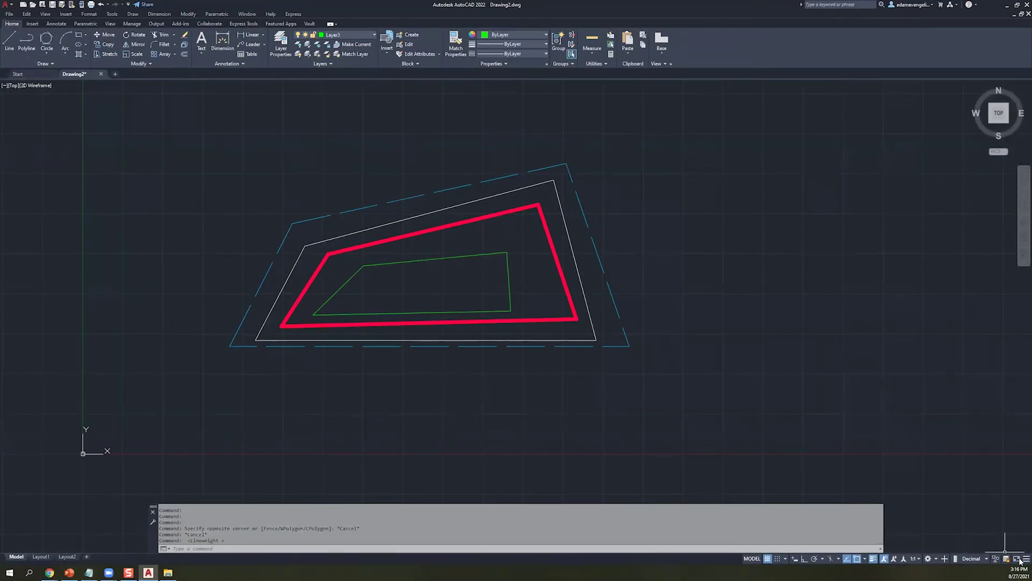
click(1024, 559)
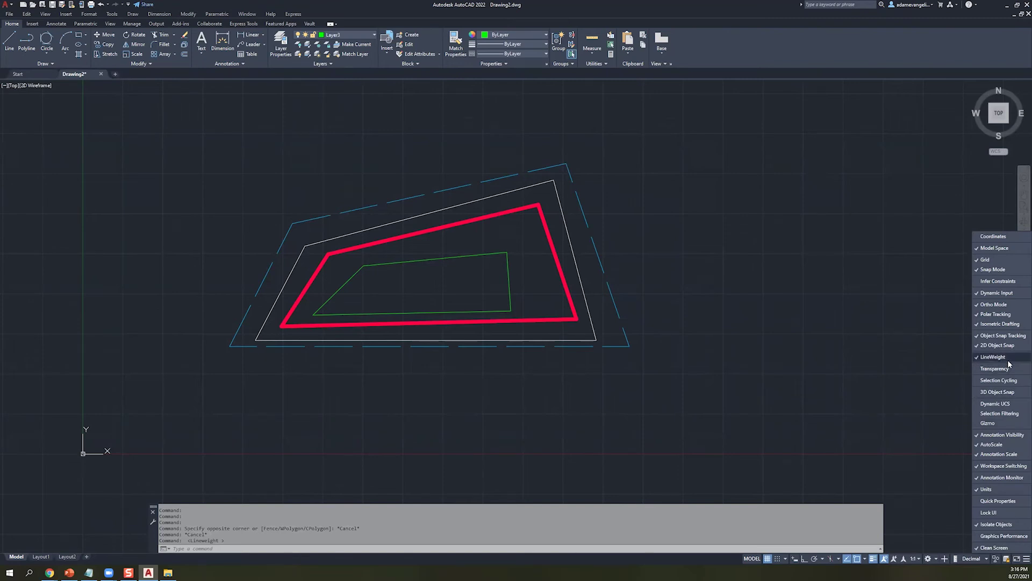
click(529, 399)
key(Escape)
key(Escape)
key(Escape)
key(Escape)
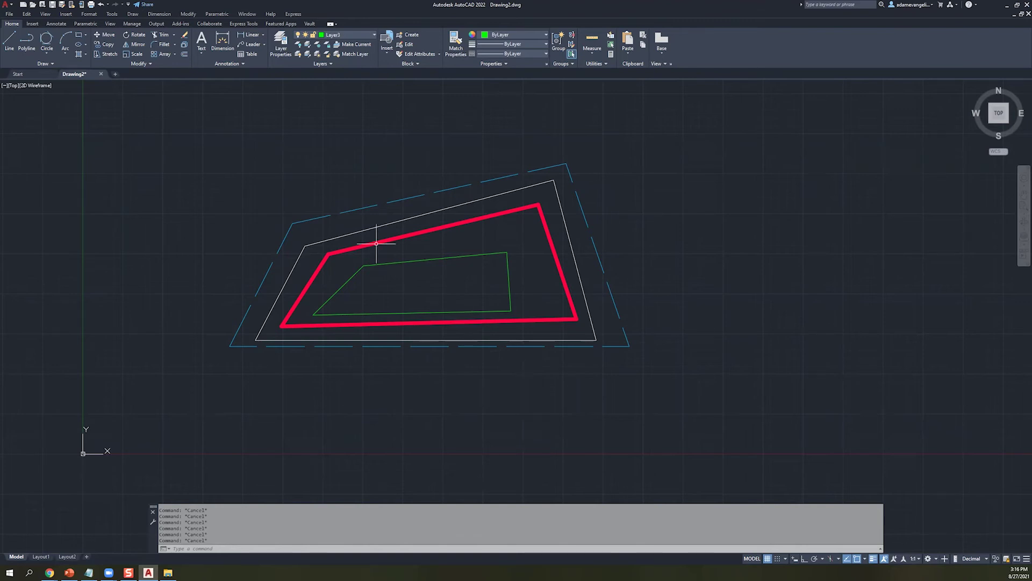
- Make Layer2 current and draw a freehand zigzag of connected lines above and to the right of the nested outlines
click(355, 36)
click(349, 63)
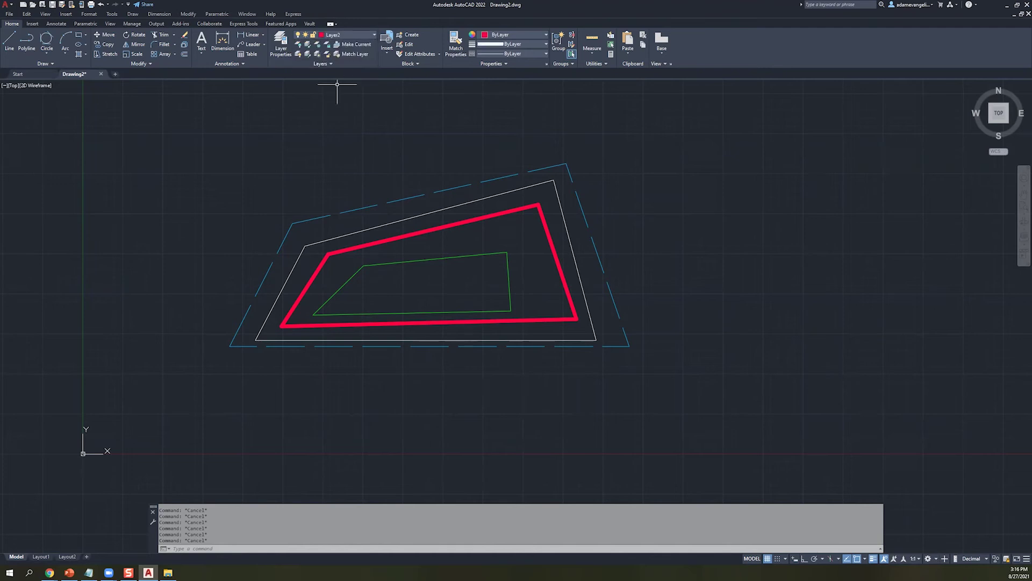
click(10, 41)
click(399, 152)
click(691, 112)
click(722, 256)
click(686, 114)
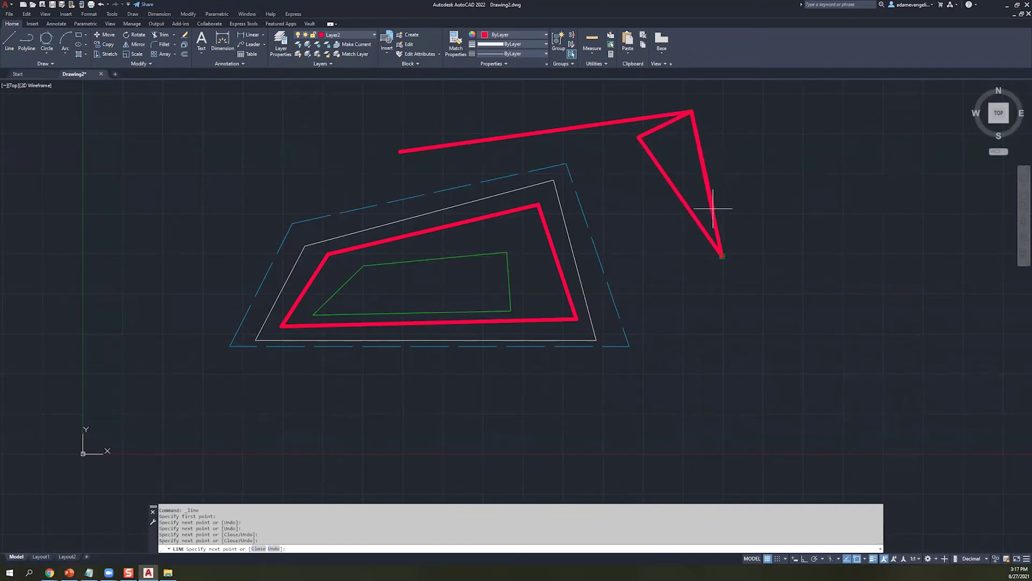
click(695, 211)
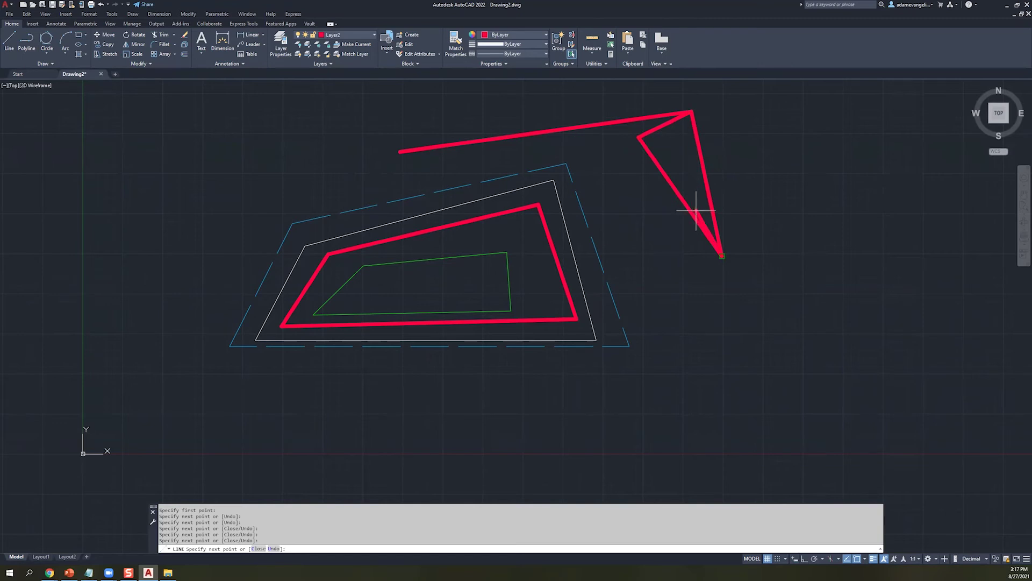
click(822, 144)
click(702, 354)
click(558, 181)
click(691, 111)
click(525, 126)
click(450, 166)
click(450, 125)
click(504, 137)
click(634, 238)
key(Escape)
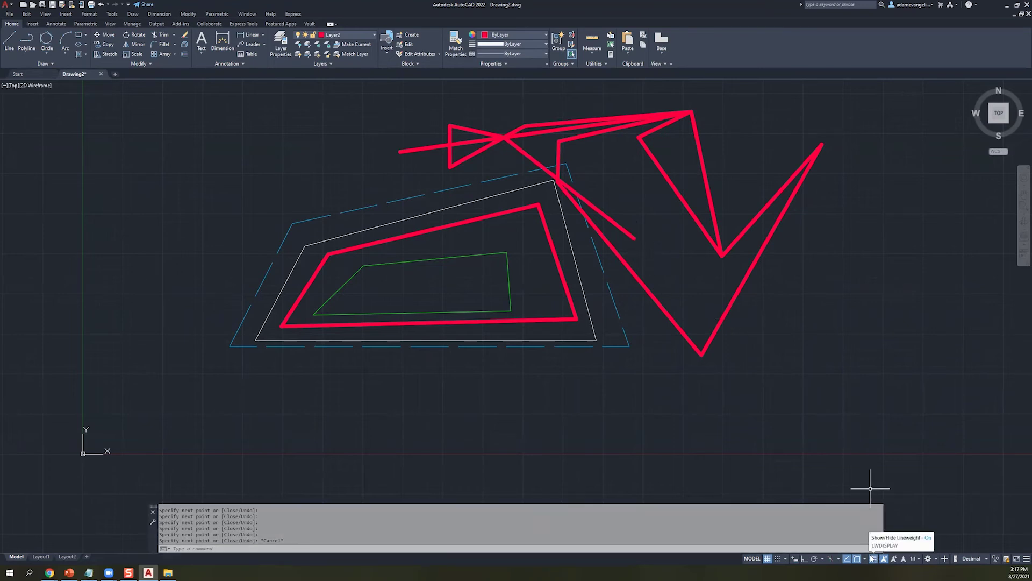
- Turn the lineweight display off and back on to compare how the Layer2 lines look
click(873, 558)
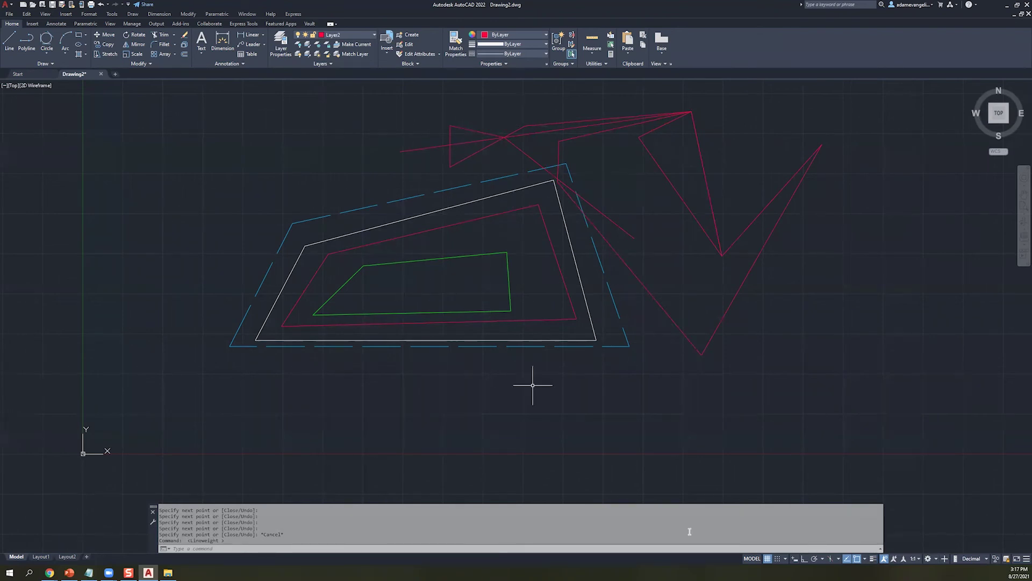
click(873, 559)
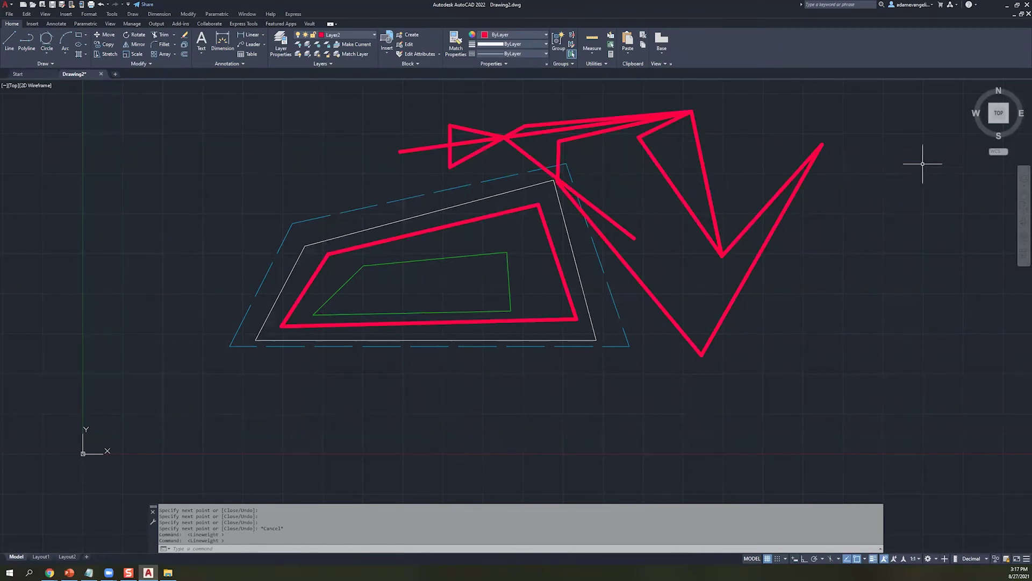
- Erase the zigzag lines on the right side using a crossing selection
click(829, 354)
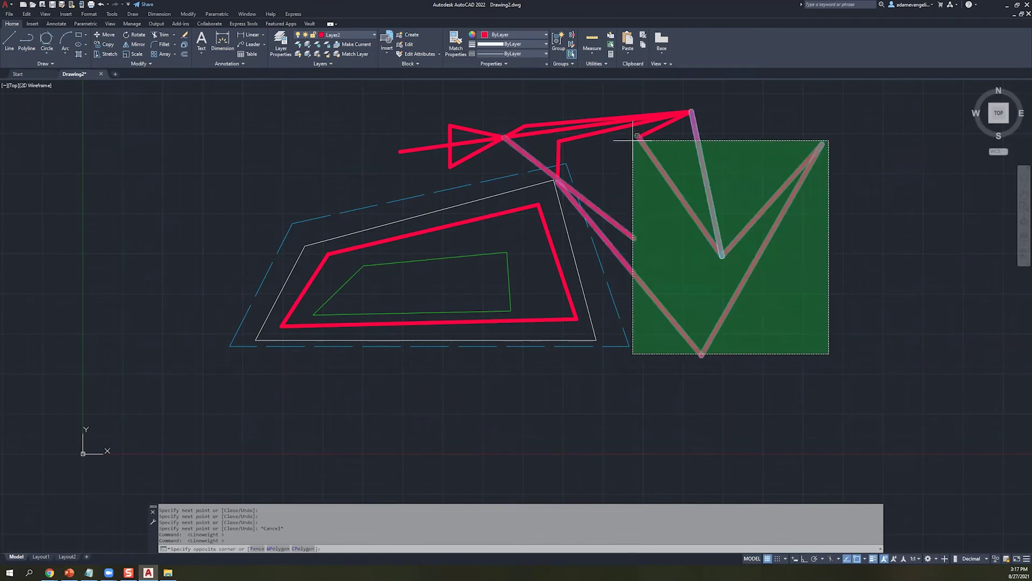
click(642, 117)
key(Delete)
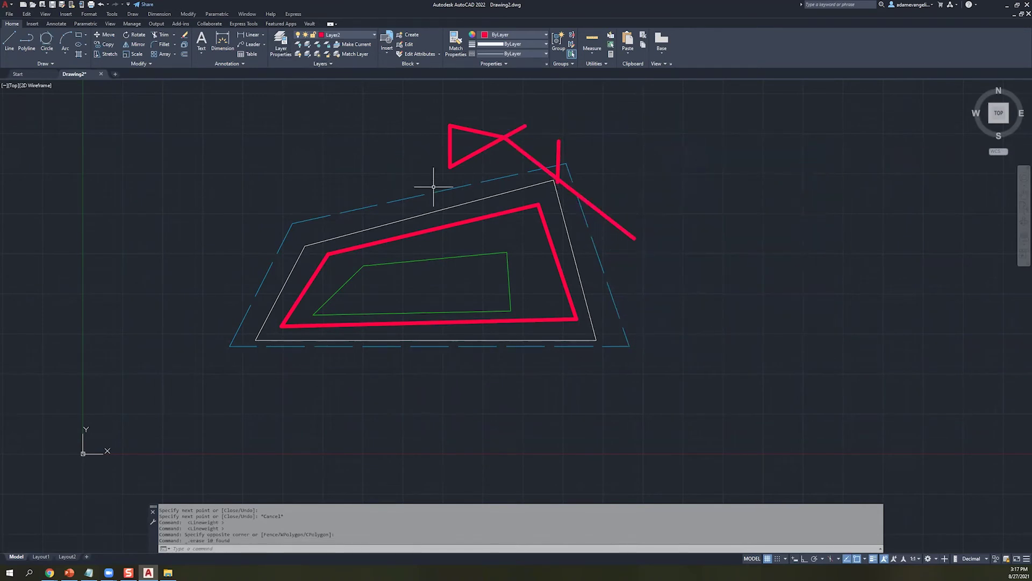
- Override the color of the short diagonal line above the outlines to Green in its object properties
click(469, 157)
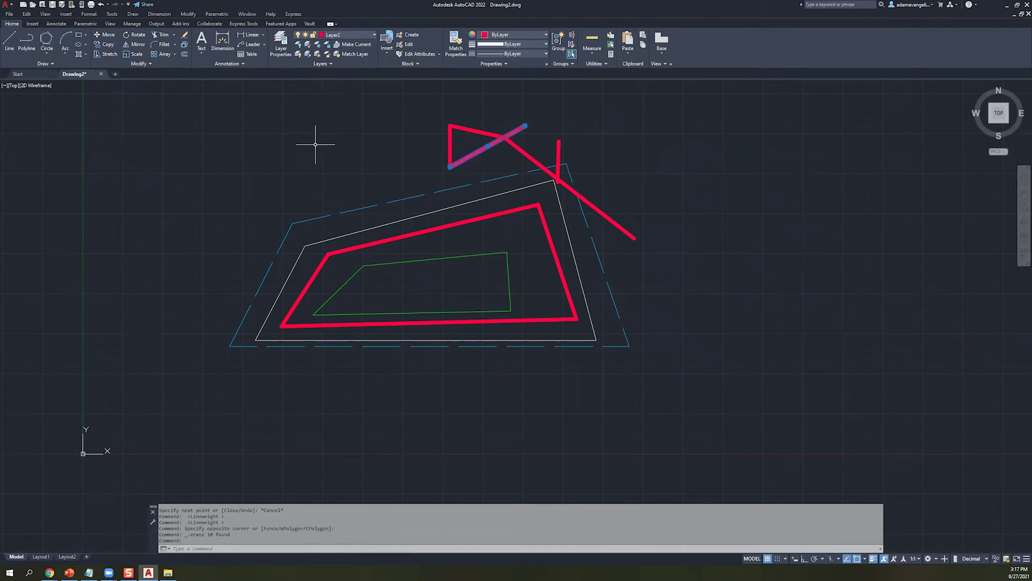
text(pr)
key(Return)
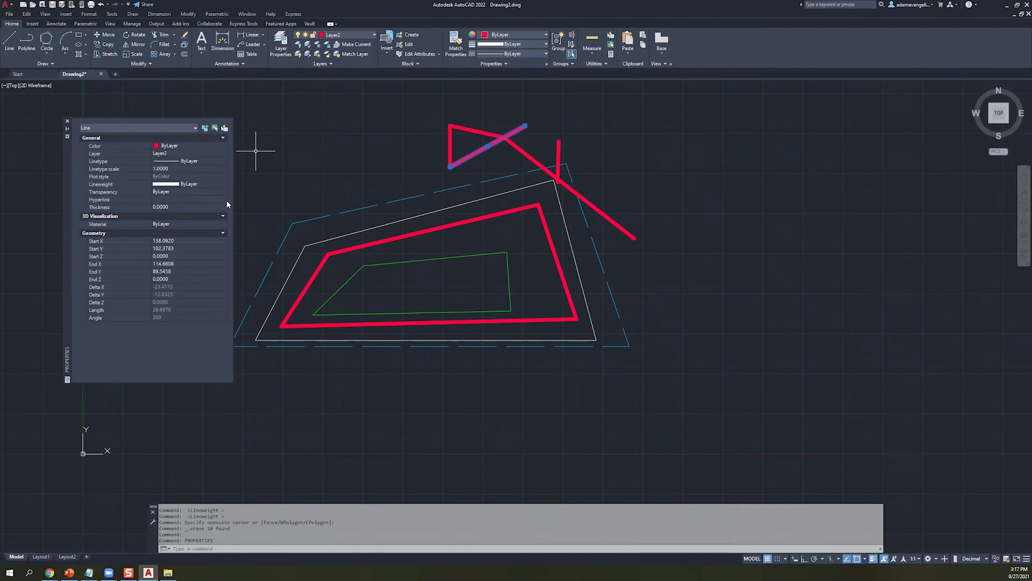
click(177, 146)
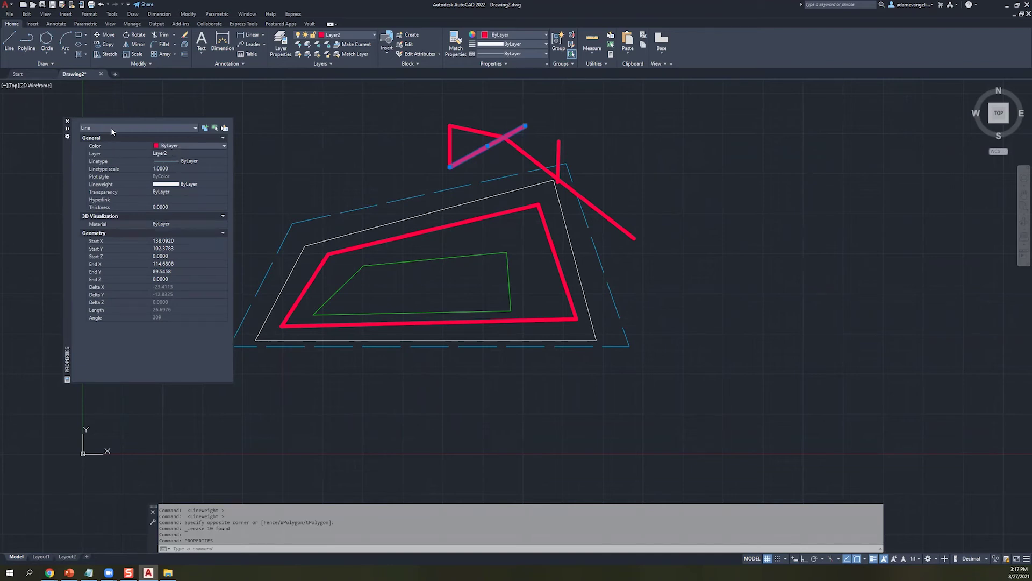
click(170, 146)
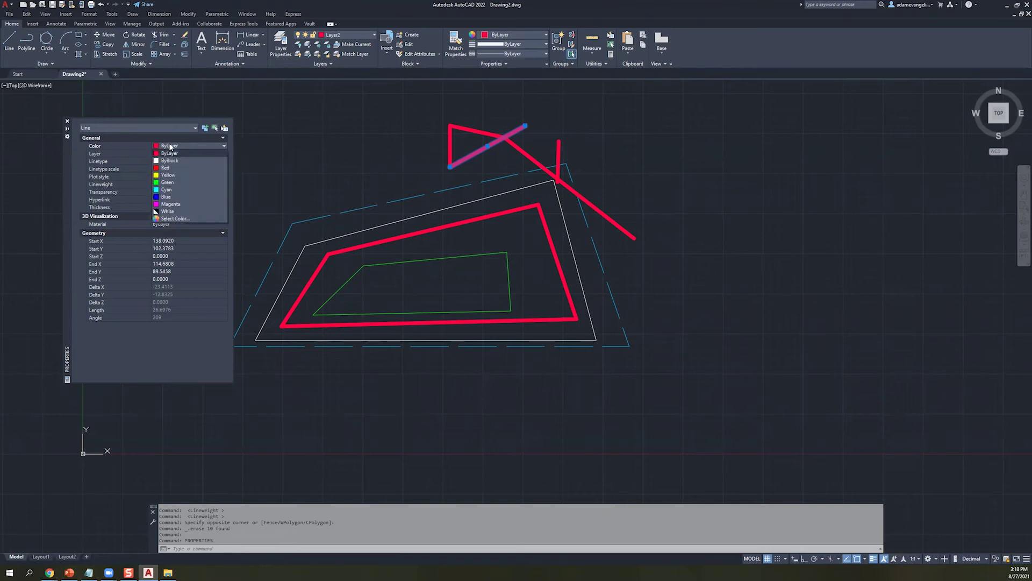
click(180, 183)
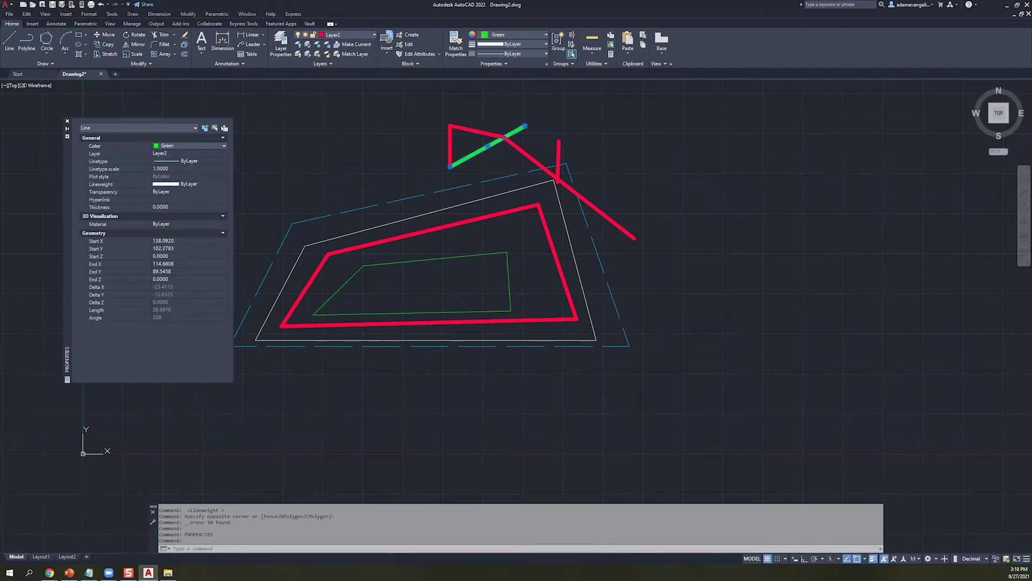
click(296, 146)
key(Escape)
key(Escape)
key(Escape)
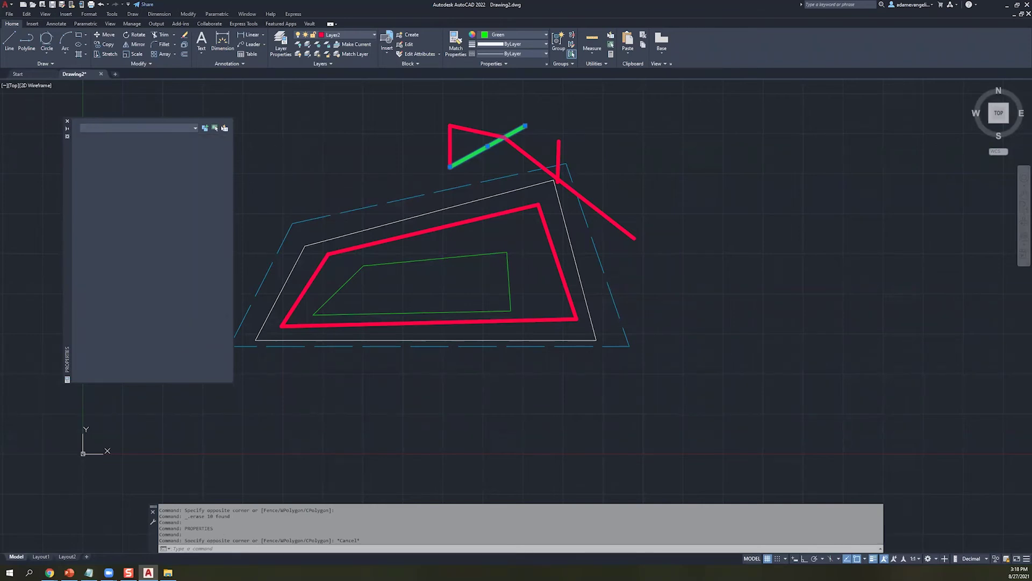
click(67, 122)
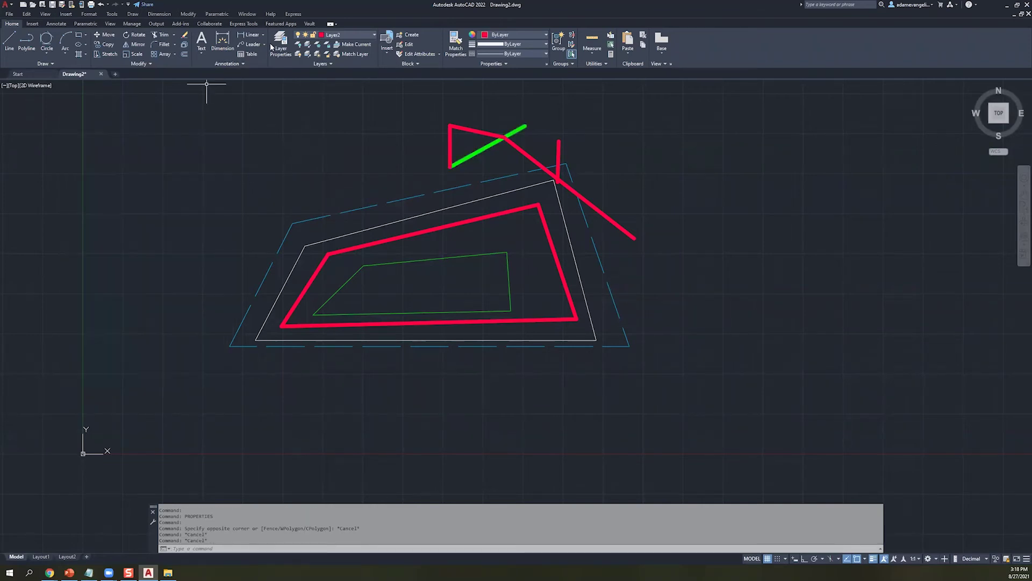
- Review the color, linetype and lineweight assigned to each layer in the layer properties
click(281, 43)
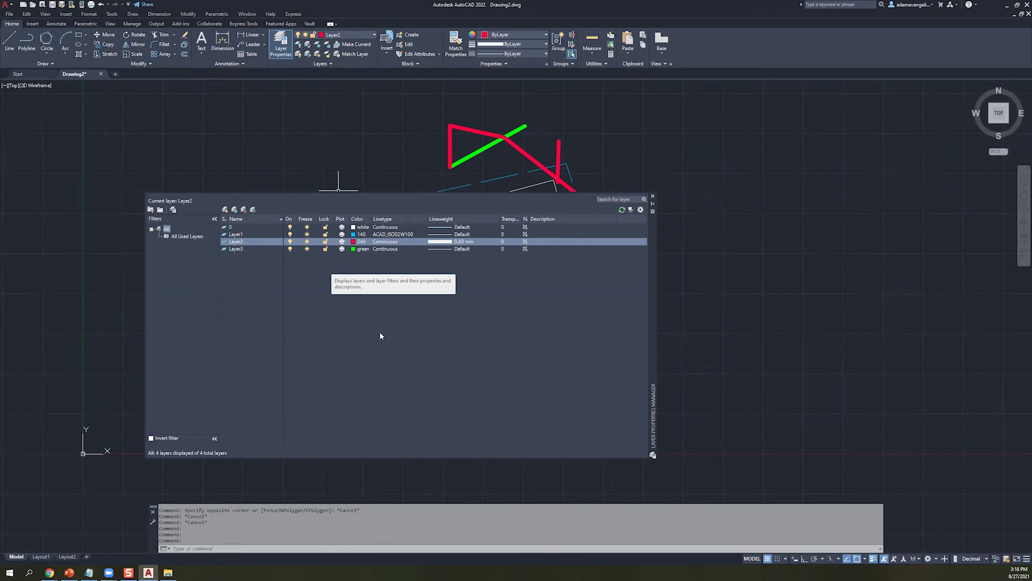
click(653, 196)
click(679, 257)
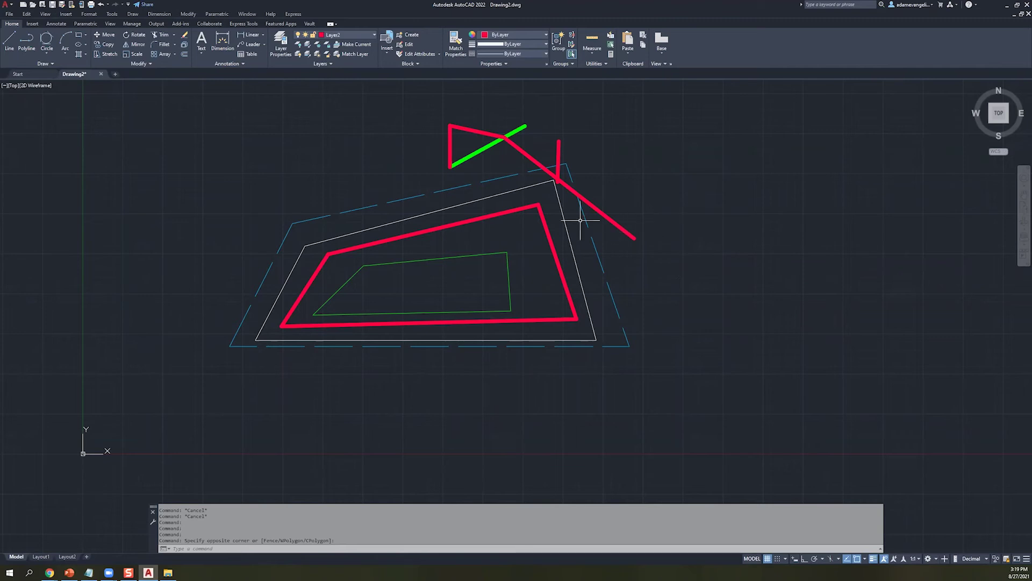
- Erase the green diagonal line above the outlines and close the object properties
click(469, 155)
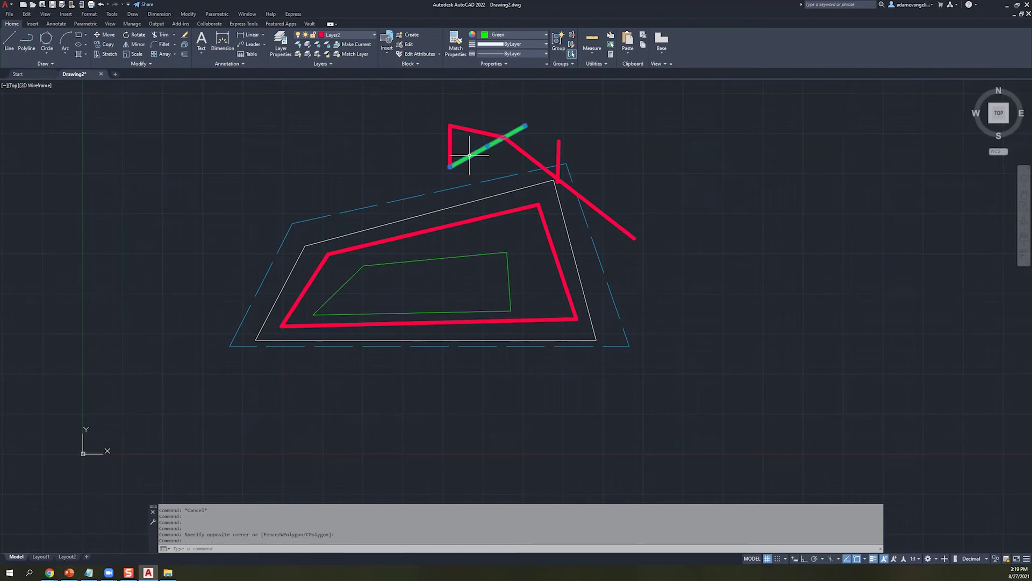
text(PRop)
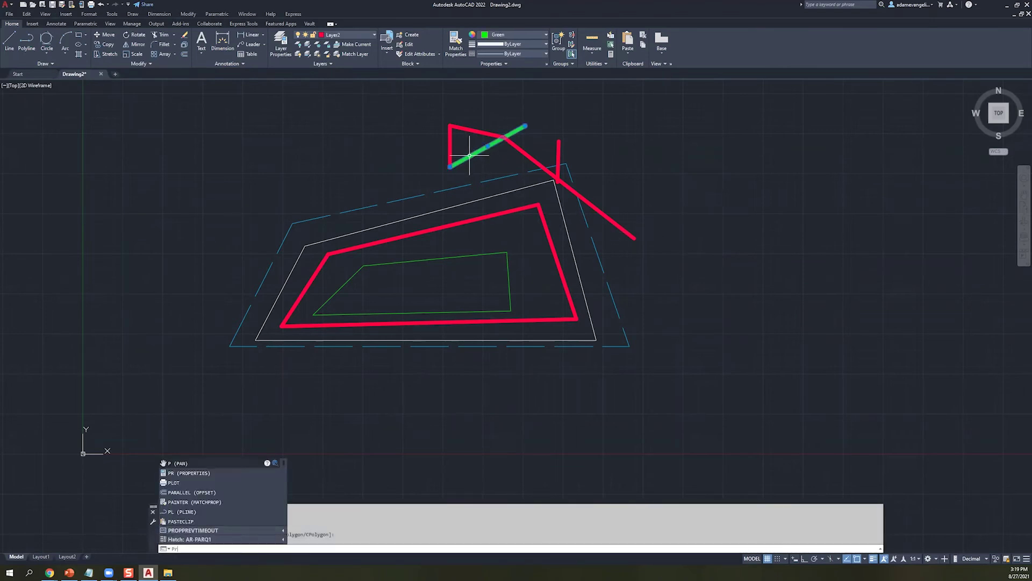
key(Return)
key(Escape)
key(Escape)
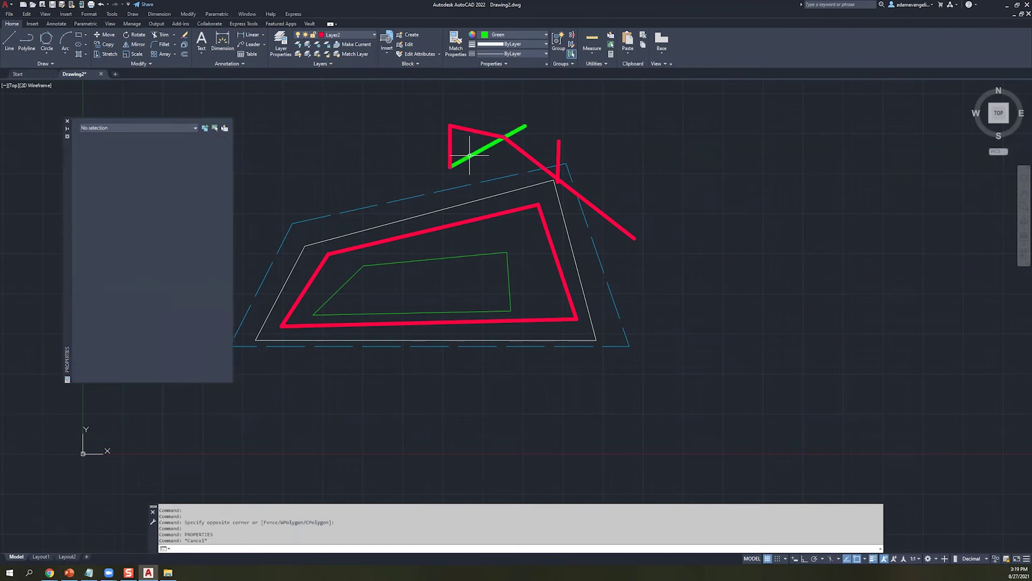
click(471, 156)
click(470, 150)
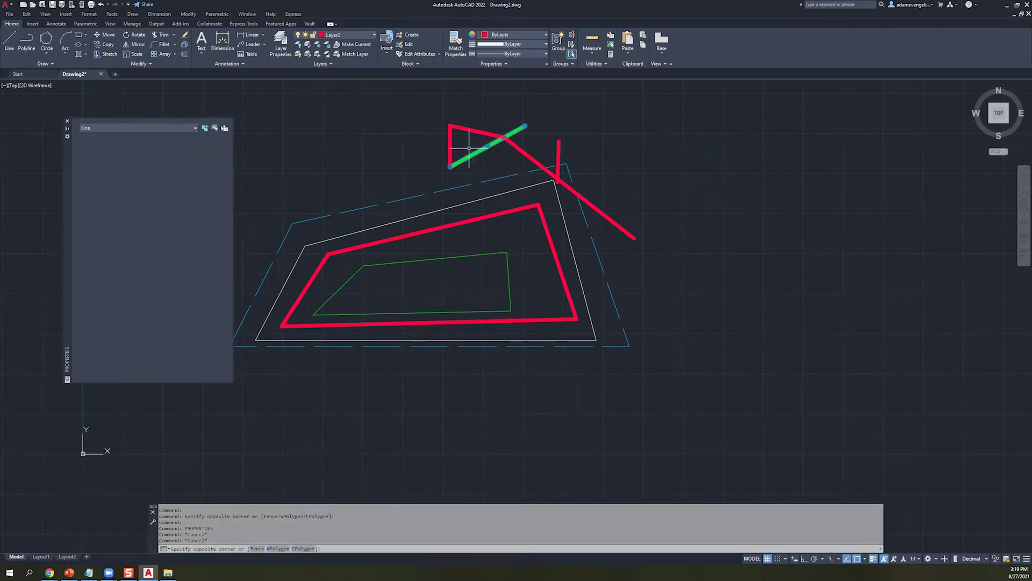
key(Delete)
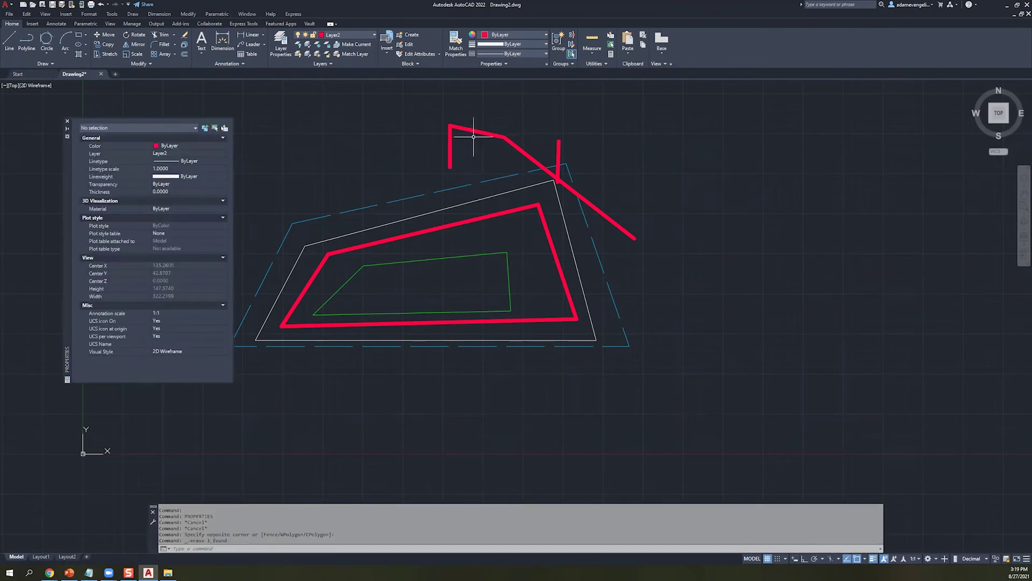
click(68, 123)
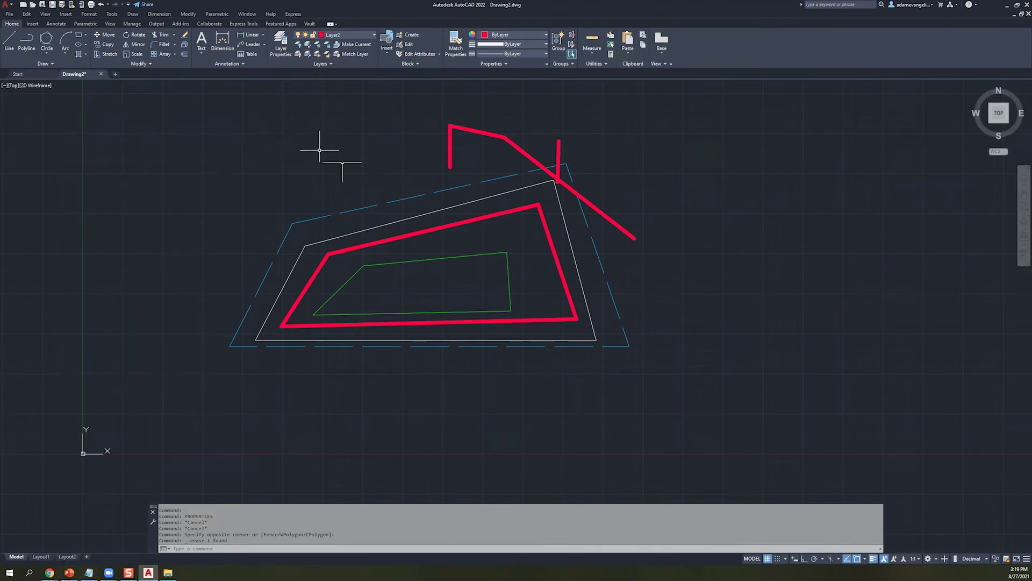
- Turn off the lineweight display and move the three connected lines above the outlines to Layer3
click(872, 559)
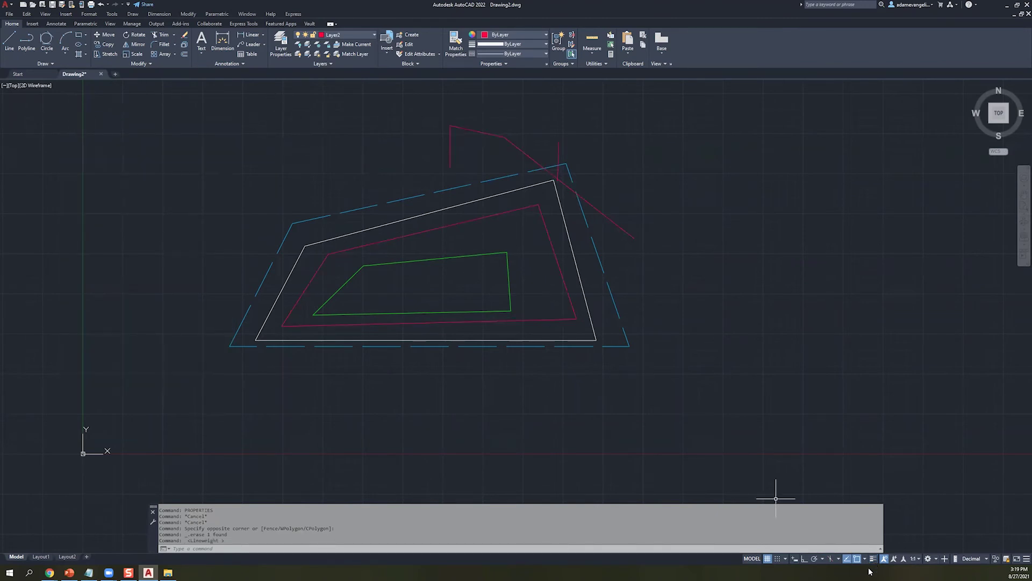
click(519, 145)
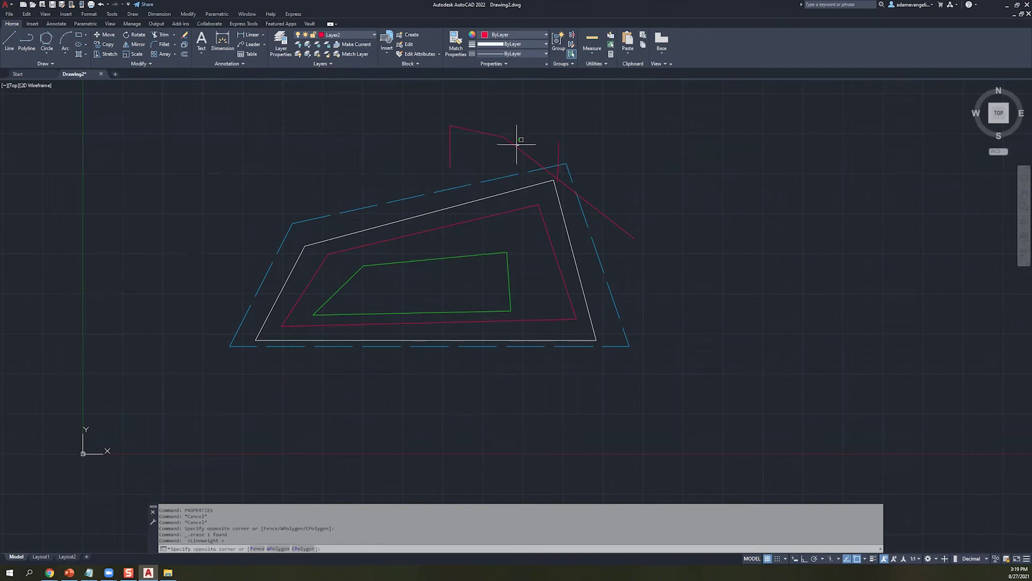
click(397, 128)
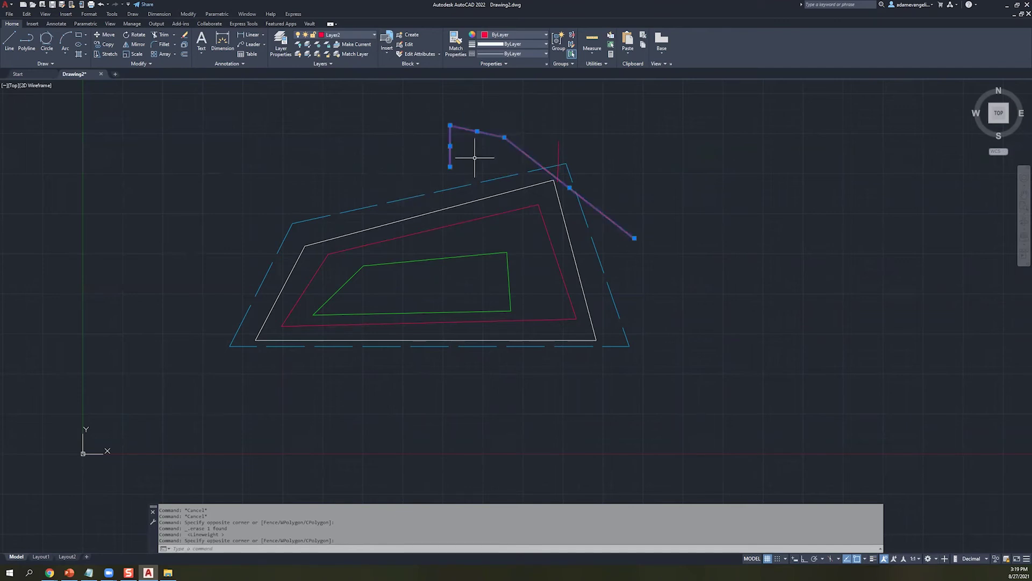
click(371, 35)
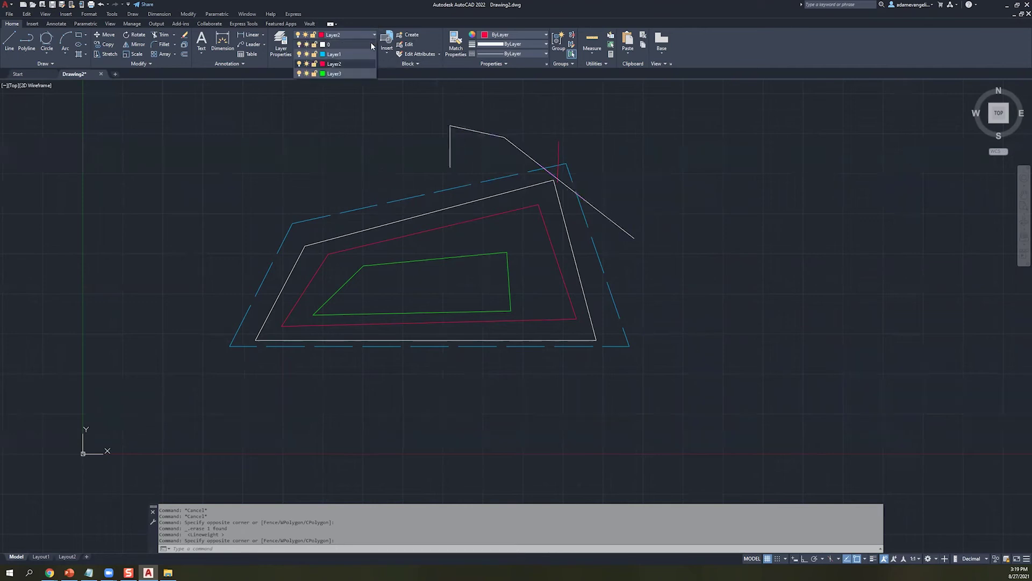
click(337, 73)
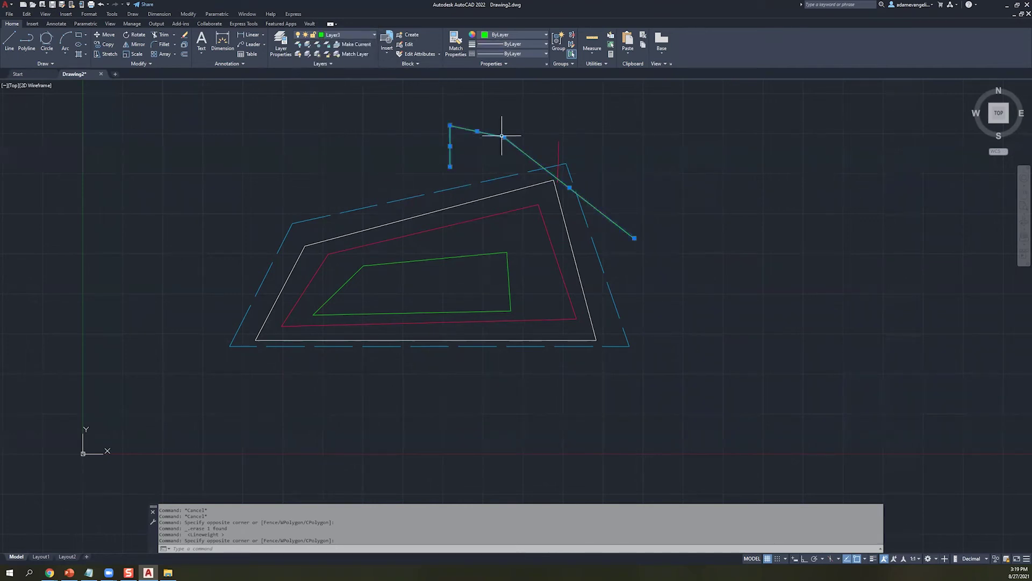
key(Escape)
key(Escape)
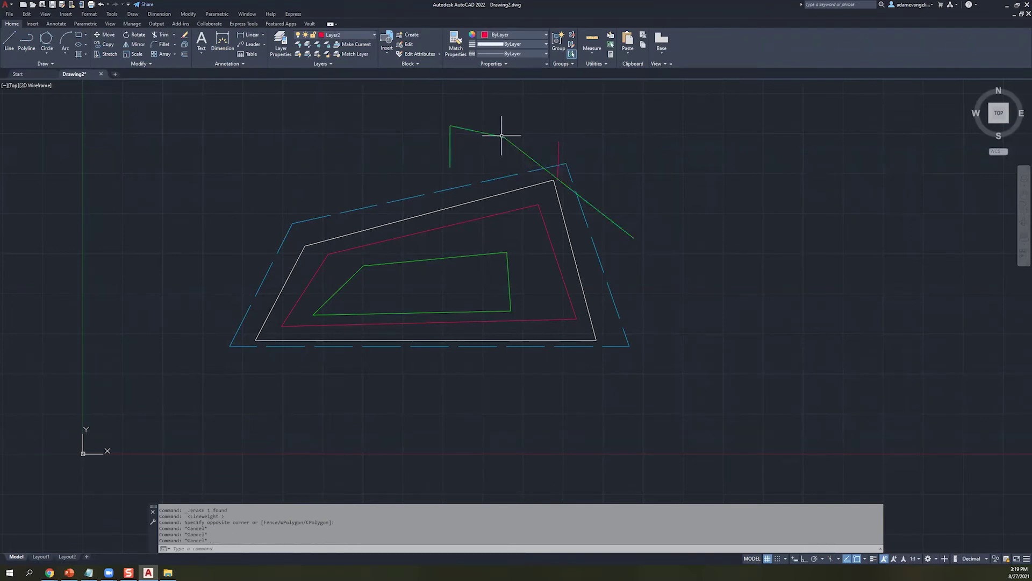
- Inspect the object properties of the short sloping green line above the outlines, including its layer and color
click(464, 127)
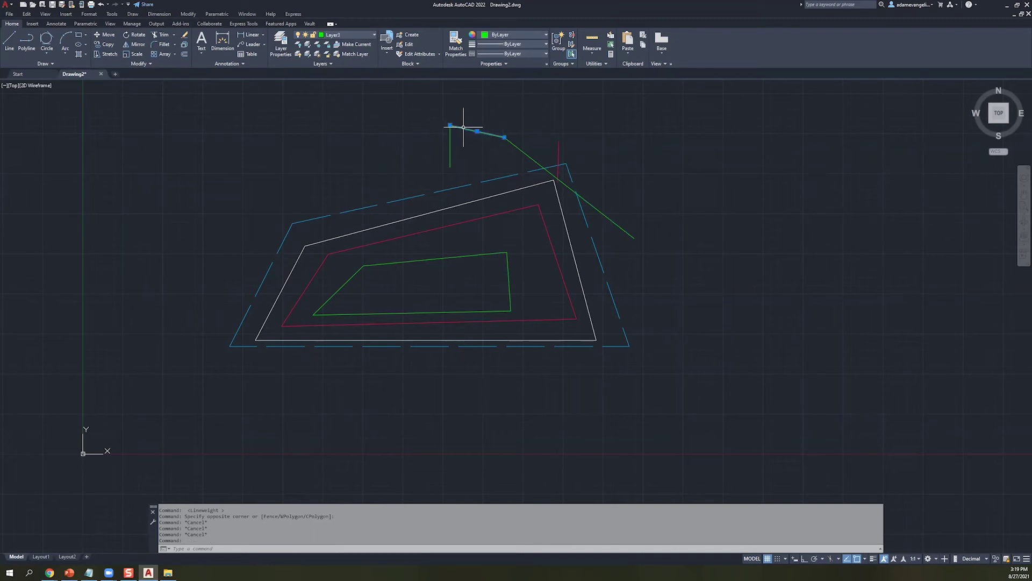
text(pr)
key(Return)
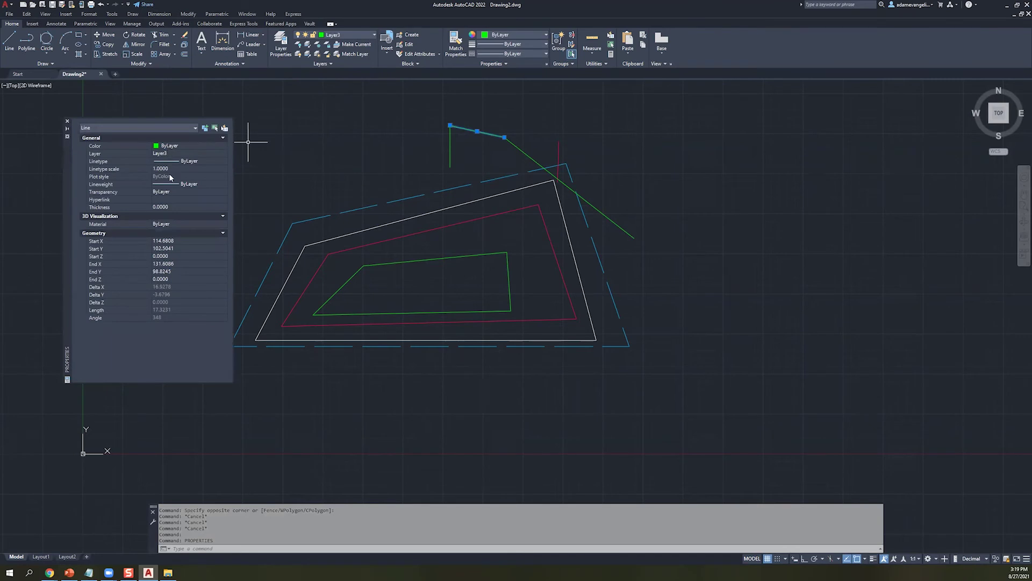
click(67, 121)
click(350, 121)
click(283, 177)
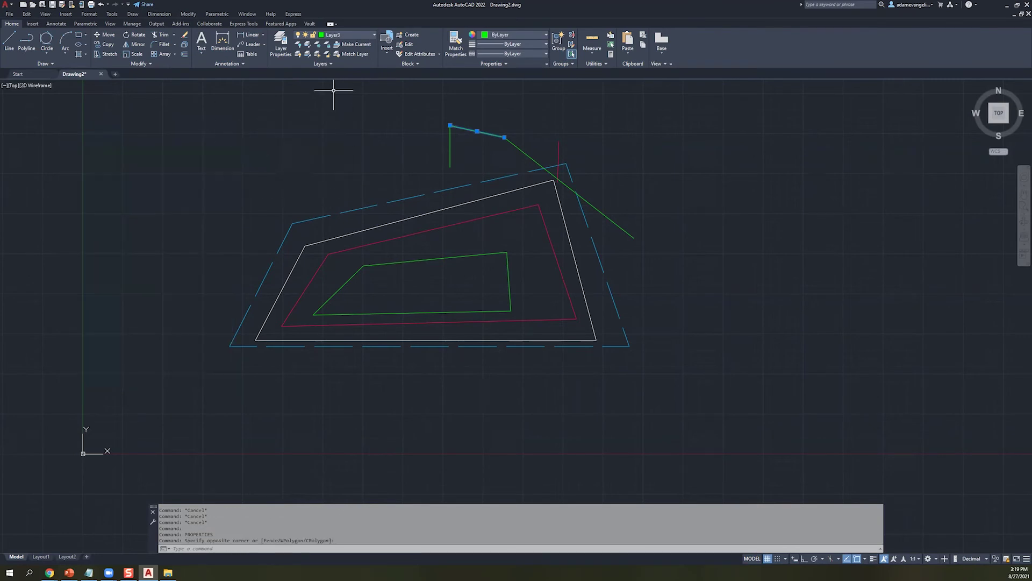
text(p)
key(Escape)
- Set the linetype scale of the upper dashed blue line of the outer outline to 0.01
click(365, 207)
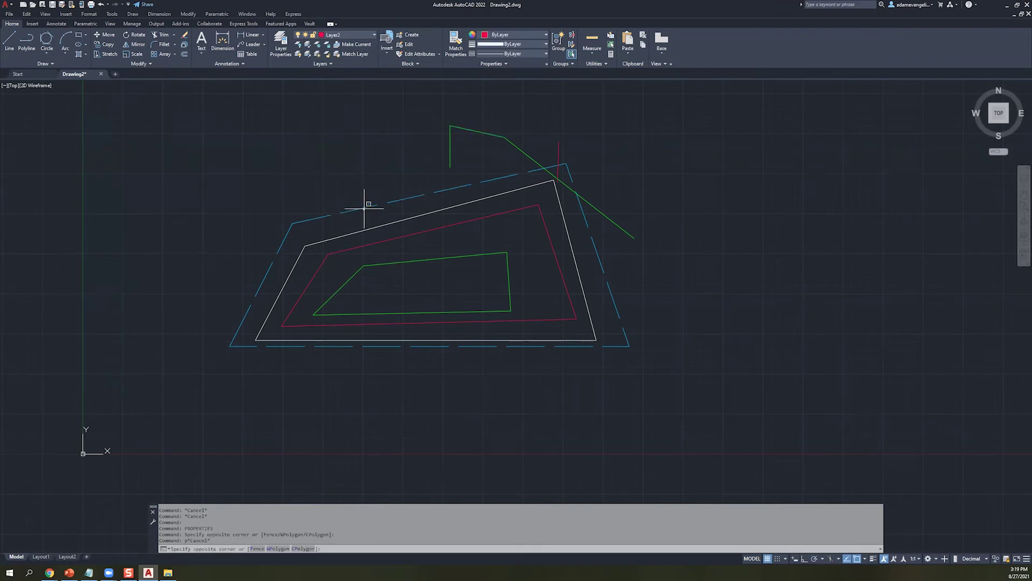
click(366, 206)
text(pr)
key(Return)
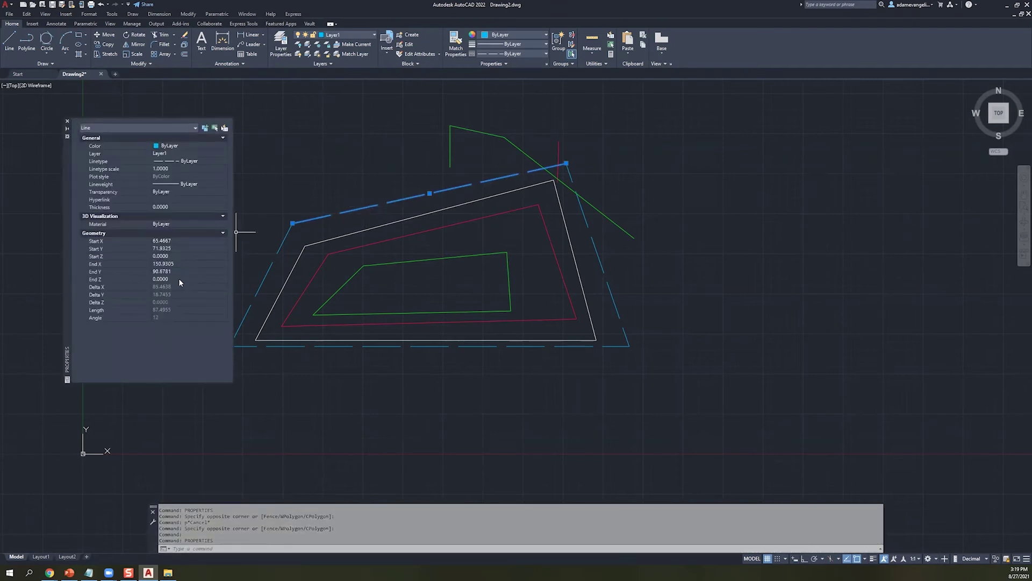
drag(69, 207, 172, 206)
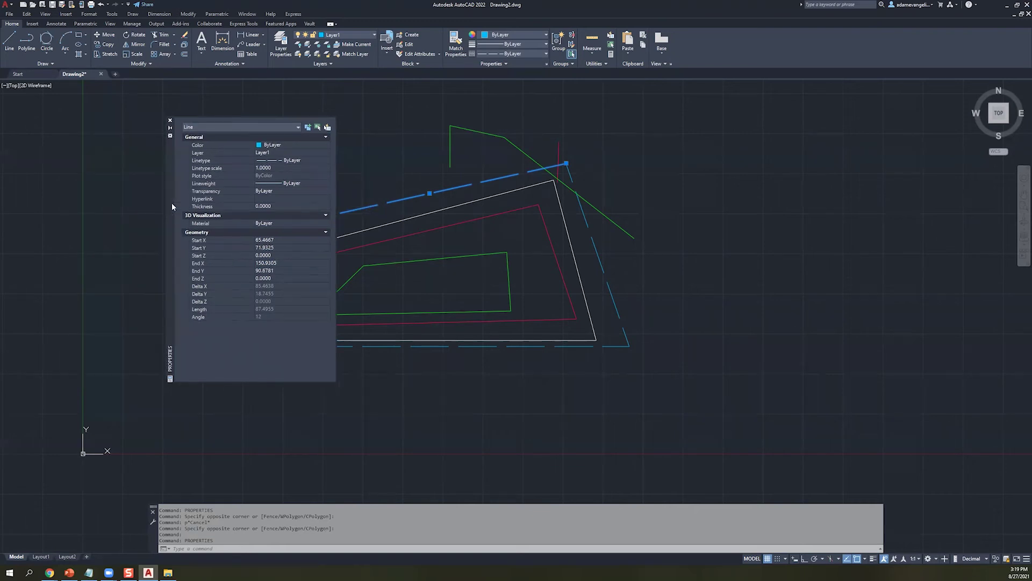
click(269, 168)
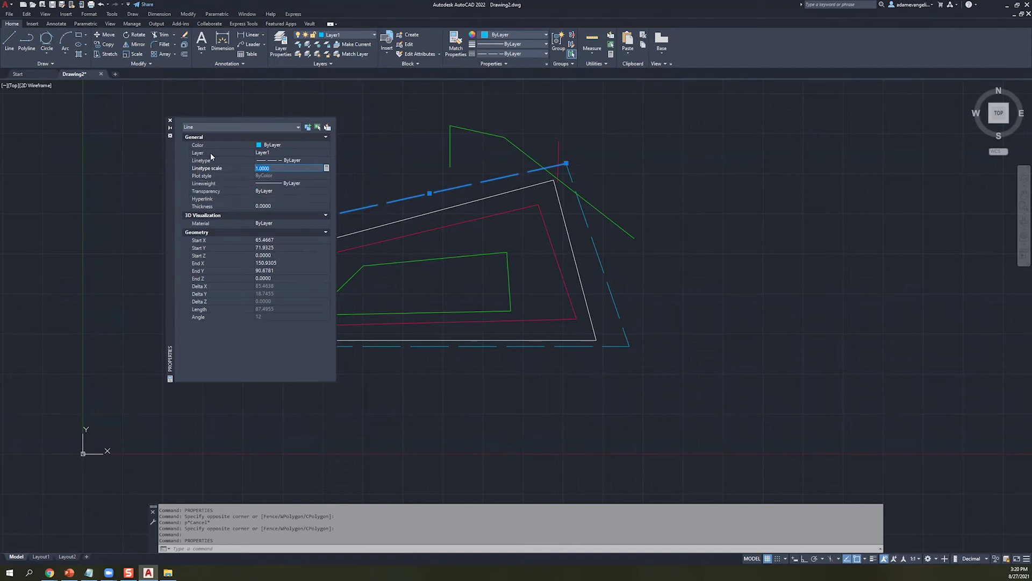
key(BackSpace)
text(.01)
key(Return)
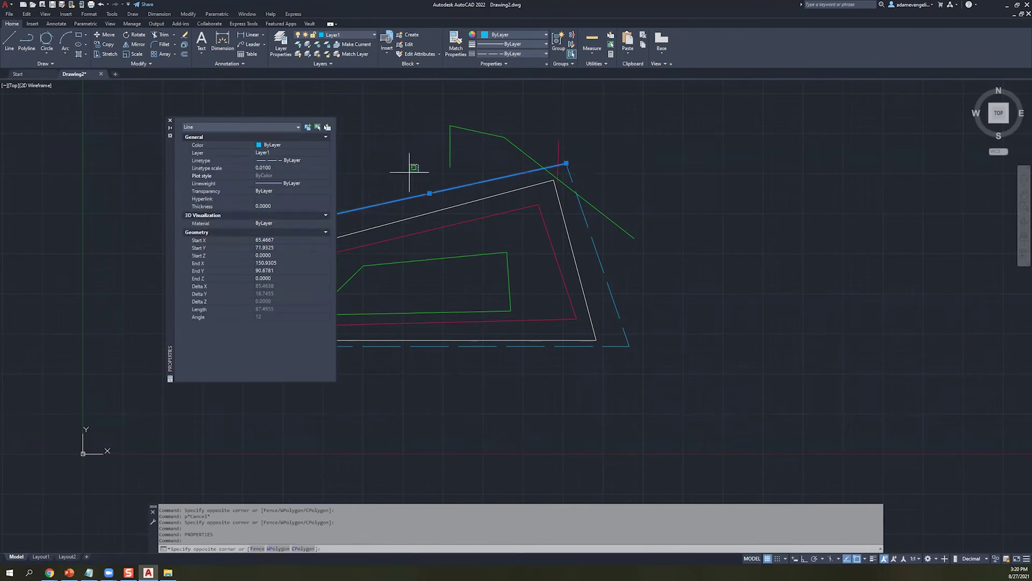
click(345, 170)
drag(166, 174, 57, 178)
scroll(339, 174, up, 8)
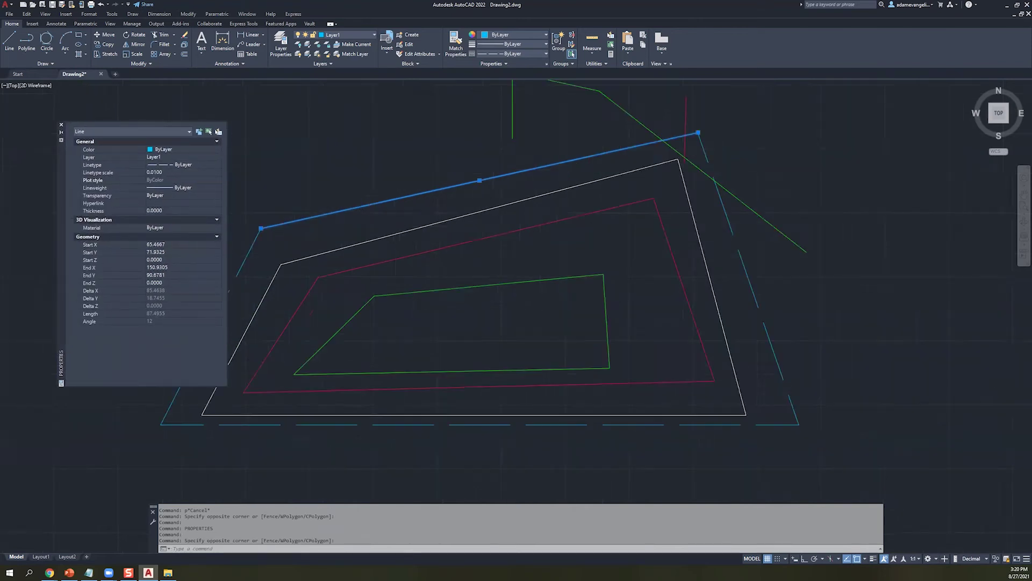
scroll(272, 202, down, 8)
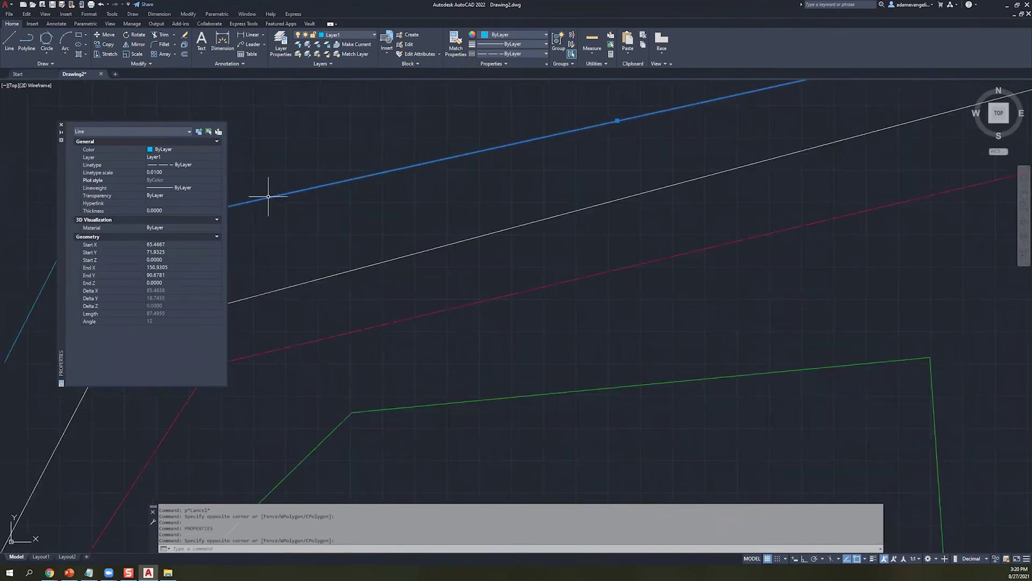
- Set the linetype scale of the upper blue outline line back to 1 and close the object properties
click(161, 173)
text(1)
key(Return)
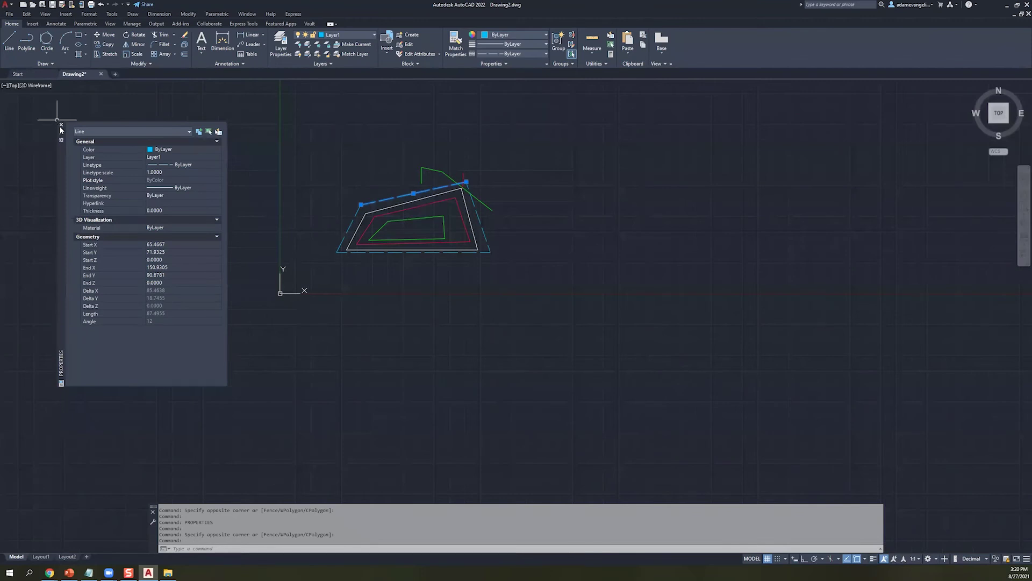
click(61, 125)
- Draw a tiny sloping red line on Layer2, rising to the right, in a closely zoomed-in empty area
click(9, 41)
scroll(415, 258, up, 5)
click(299, 247)
click(479, 200)
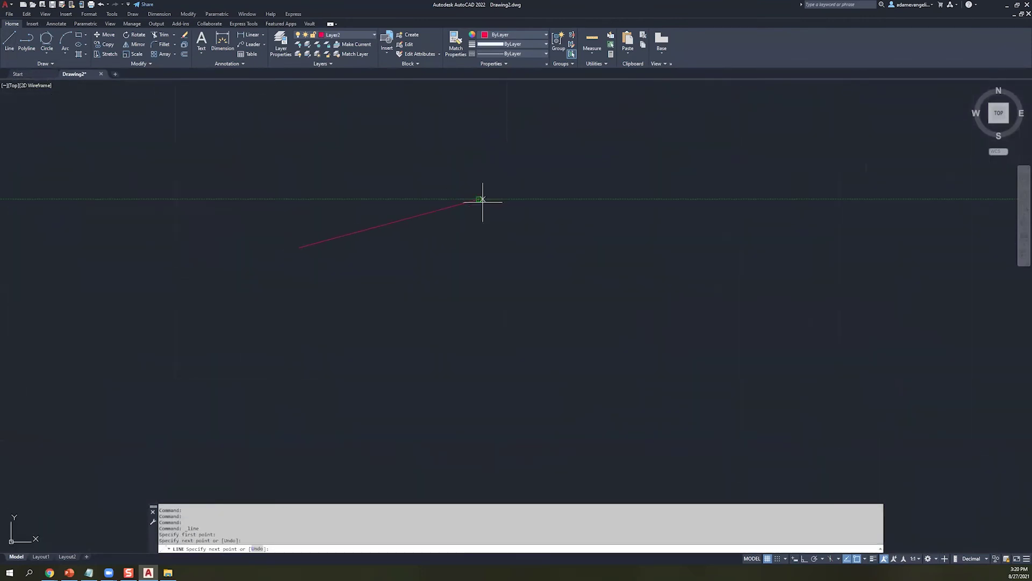
key(Escape)
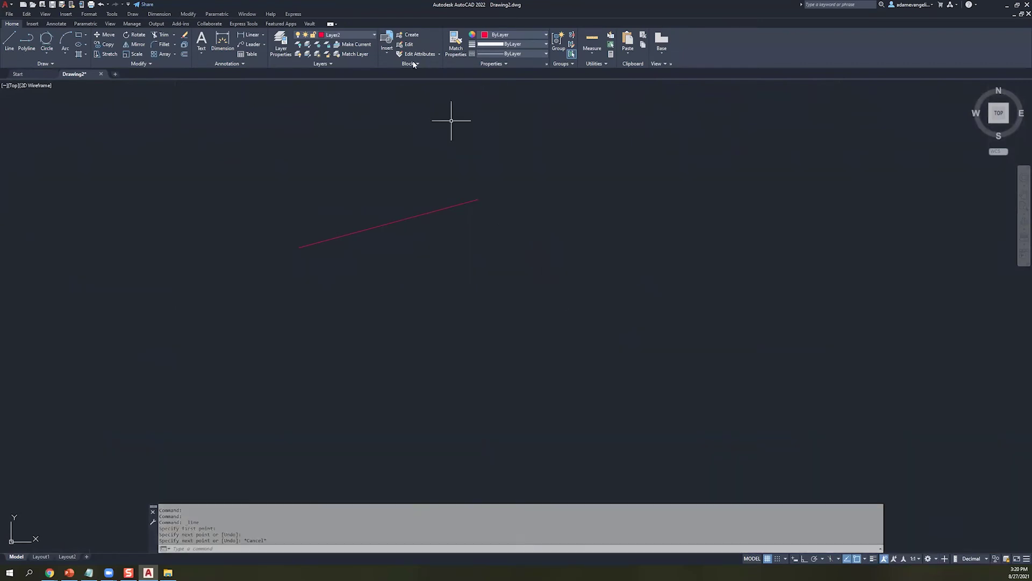
- Make Layer1 current and draw a line about 0.16 units long at about 15 degrees below the tiny red line
click(348, 34)
click(341, 54)
click(9, 41)
click(302, 319)
click(517, 262)
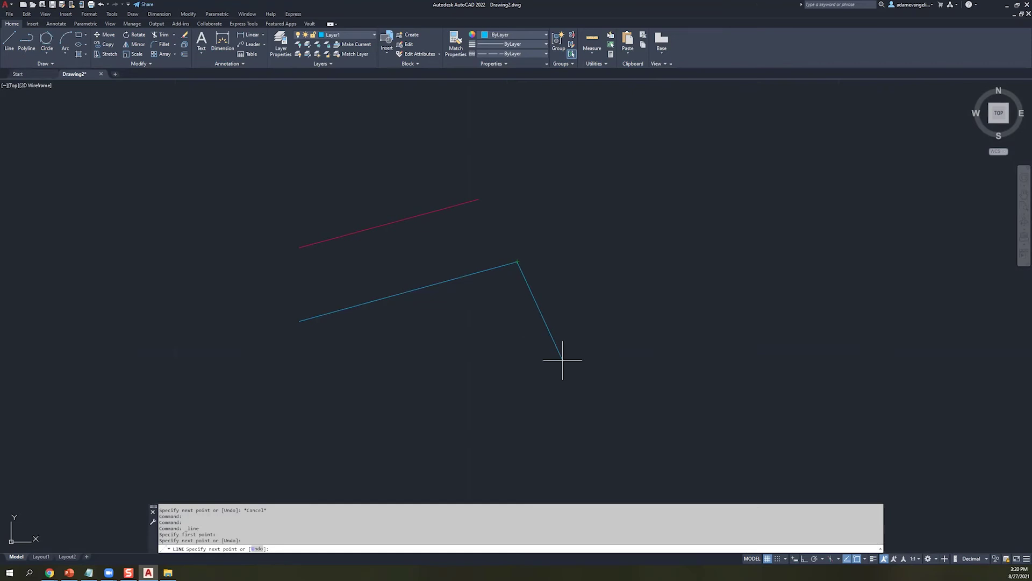
key(Escape)
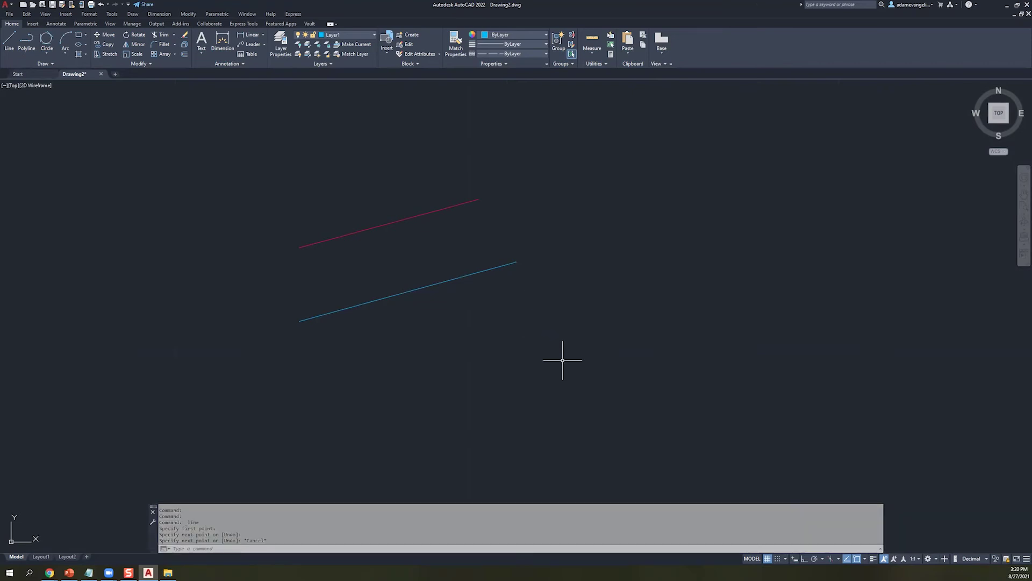
- Set the linetype scale of the tiny blue line to 0.01 in its object properties
click(382, 295)
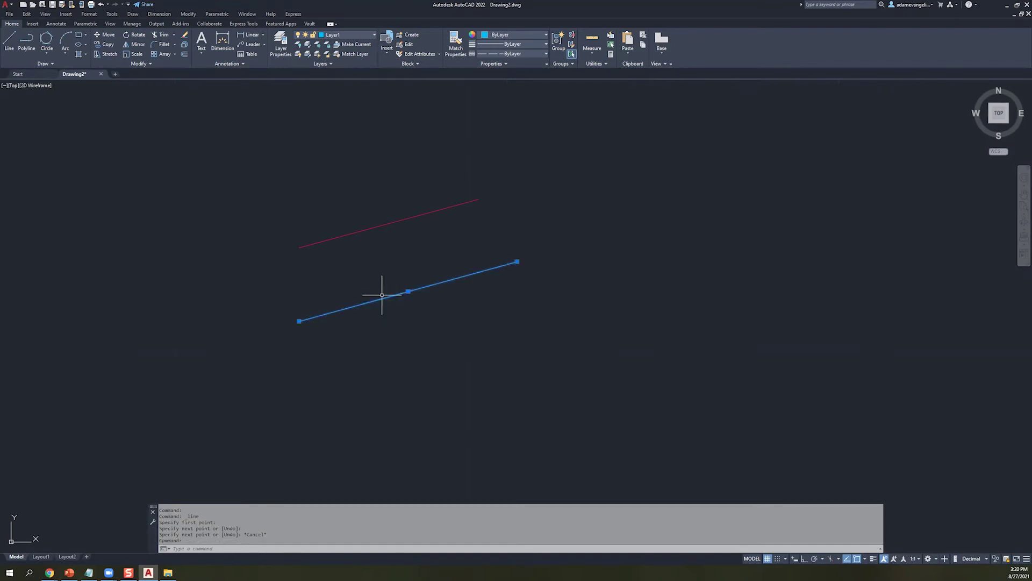
key(ctrl+1)
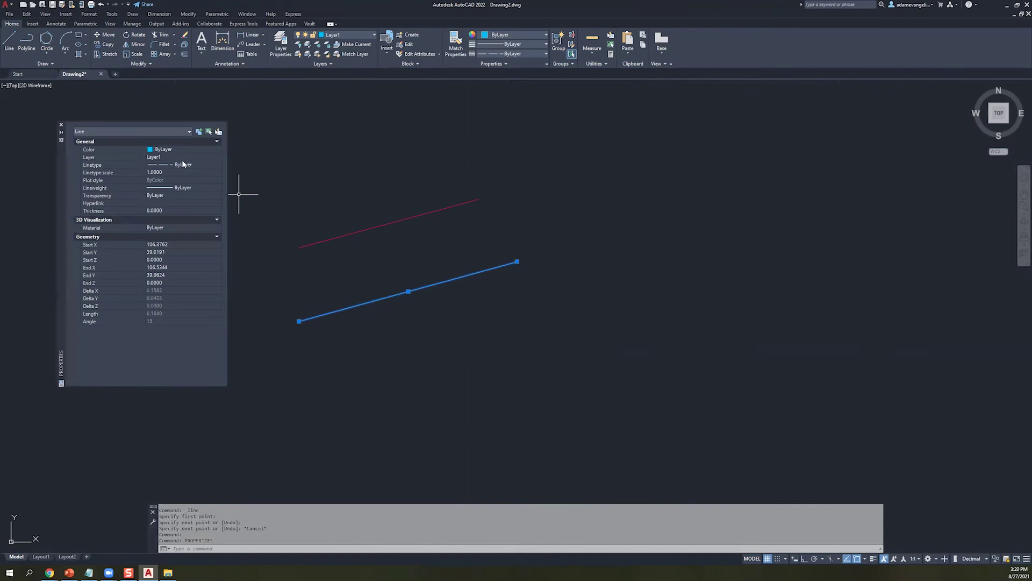
click(179, 173)
key(BackSpace)
text(.01)
key(Return)
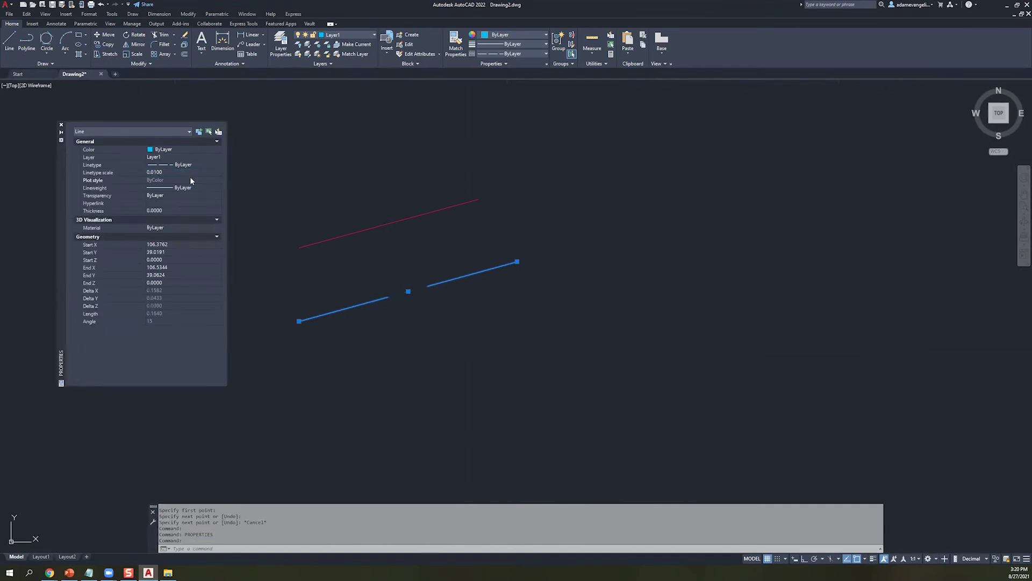
- Set the tiny blue line's linetype scale to 0.005 and clear the selection
click(157, 173)
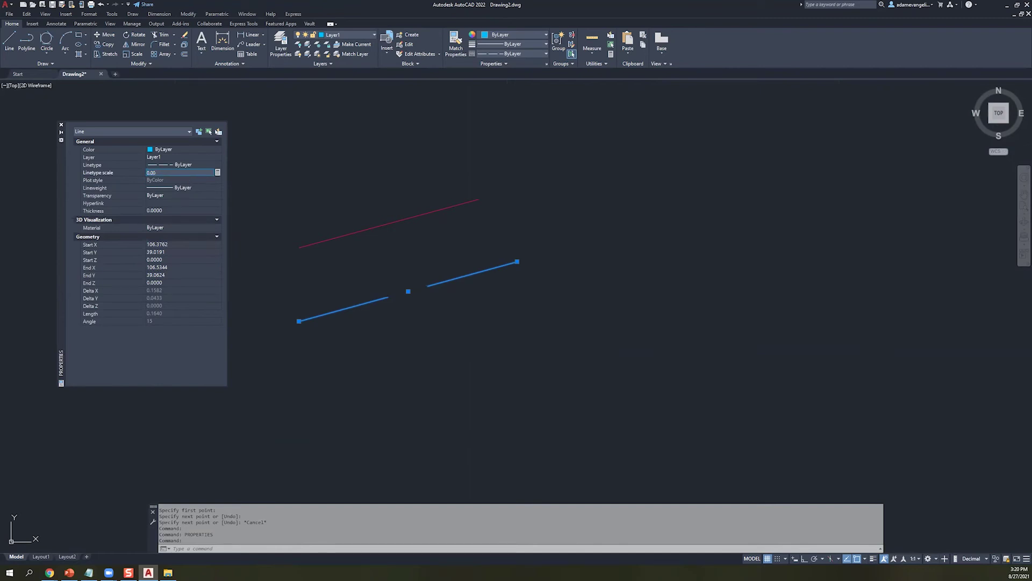
text(0.005)
key(Return)
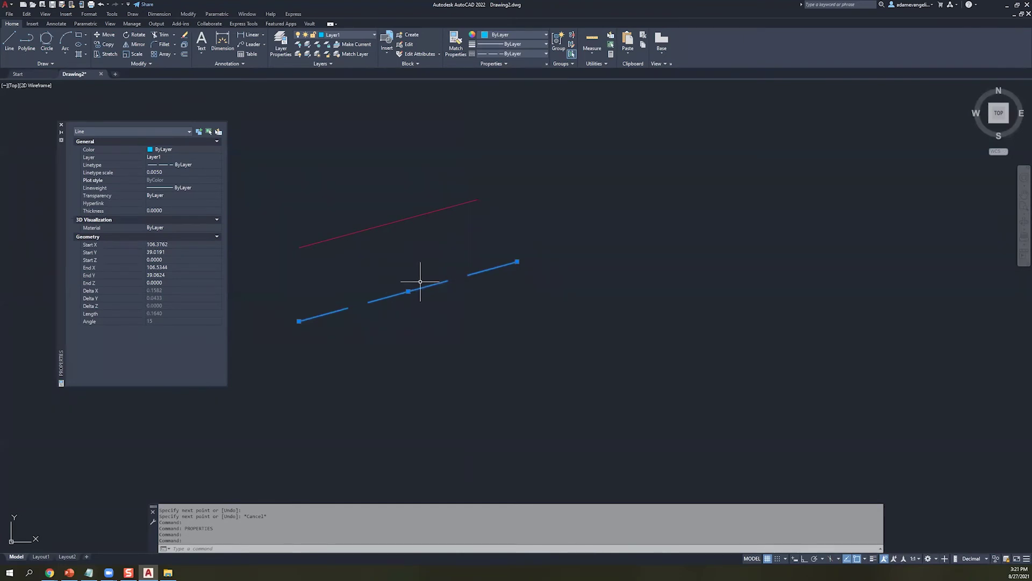
key(Escape)
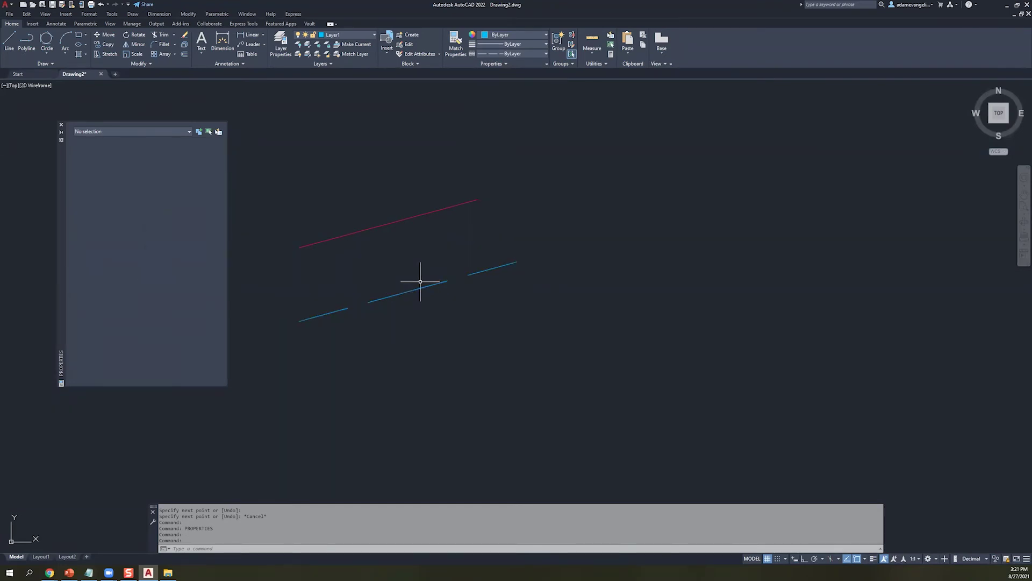
- Inspect the linetype scale of the outer outline's upper dashed line at full drawing extents, and close the object properties
middle_click(435, 247)
middle_click(435, 247)
click(435, 246)
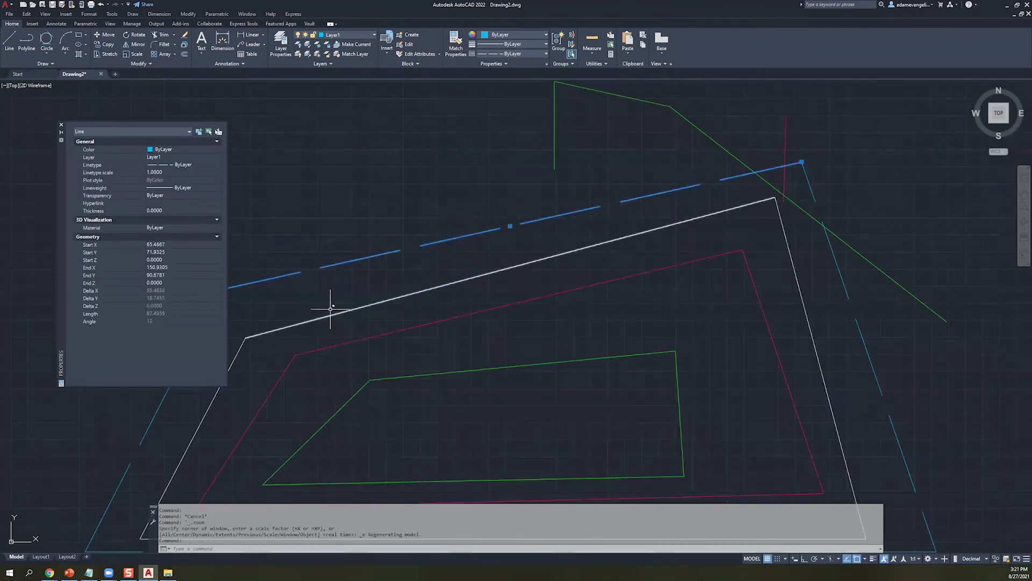
scroll(317, 284, up, 3)
scroll(368, 293, down, 5)
middle_drag(372, 350, 468, 295)
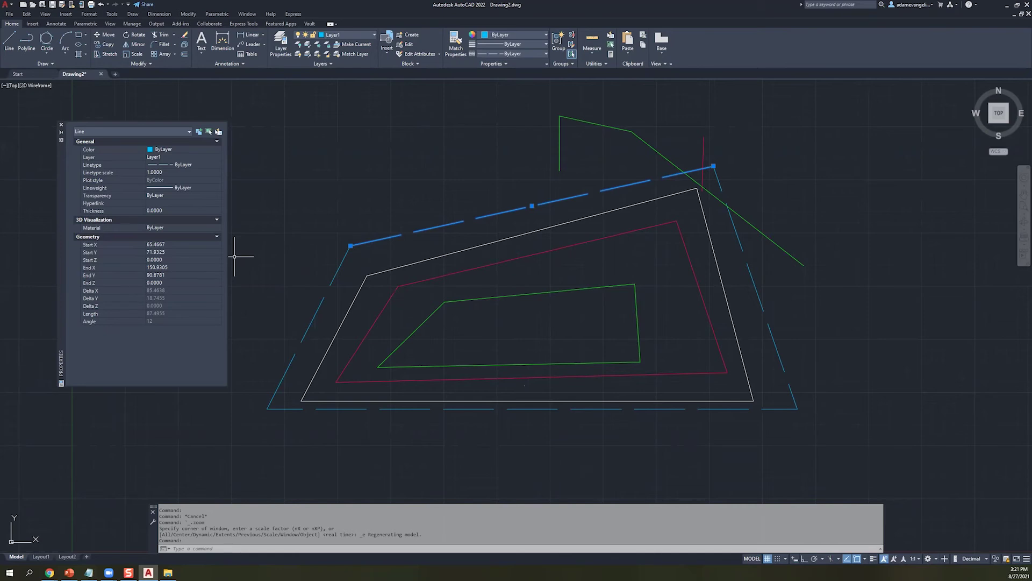
click(60, 124)
click(333, 169)
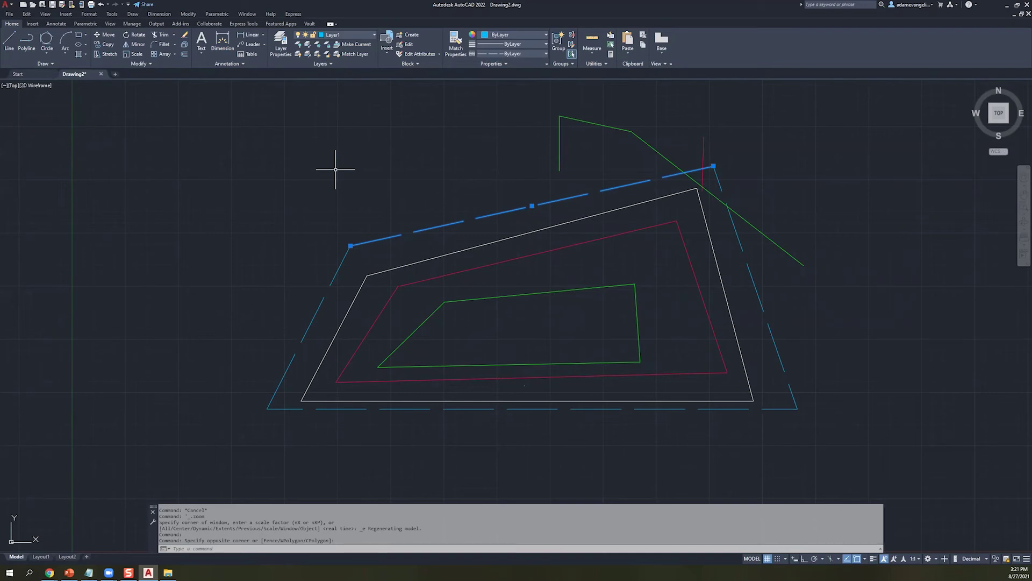
click(897, 356)
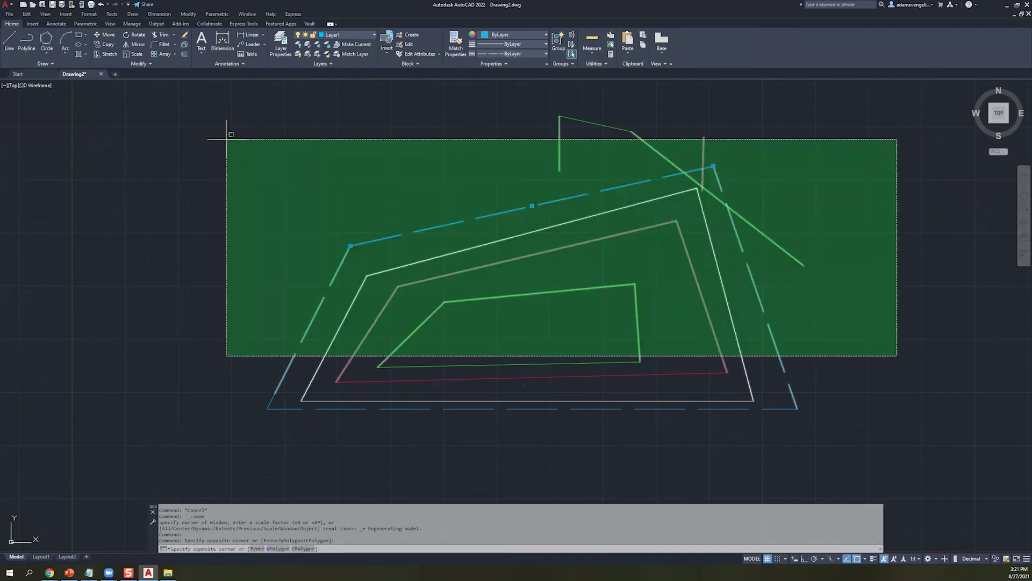
click(218, 154)
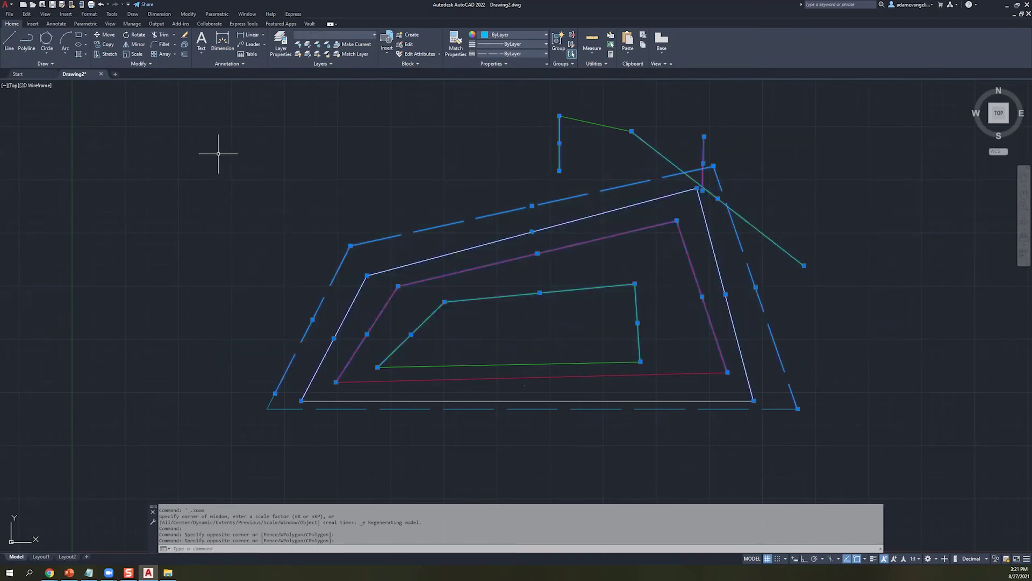
key(Escape)
key(Escape)
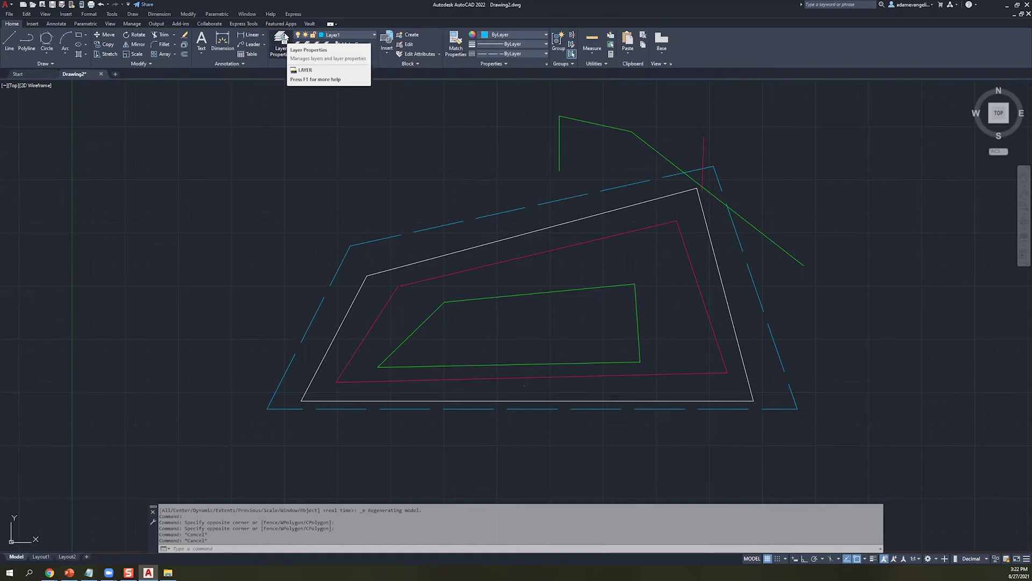
- Erase all the outlines and loose lines from the drawing
click(902, 391)
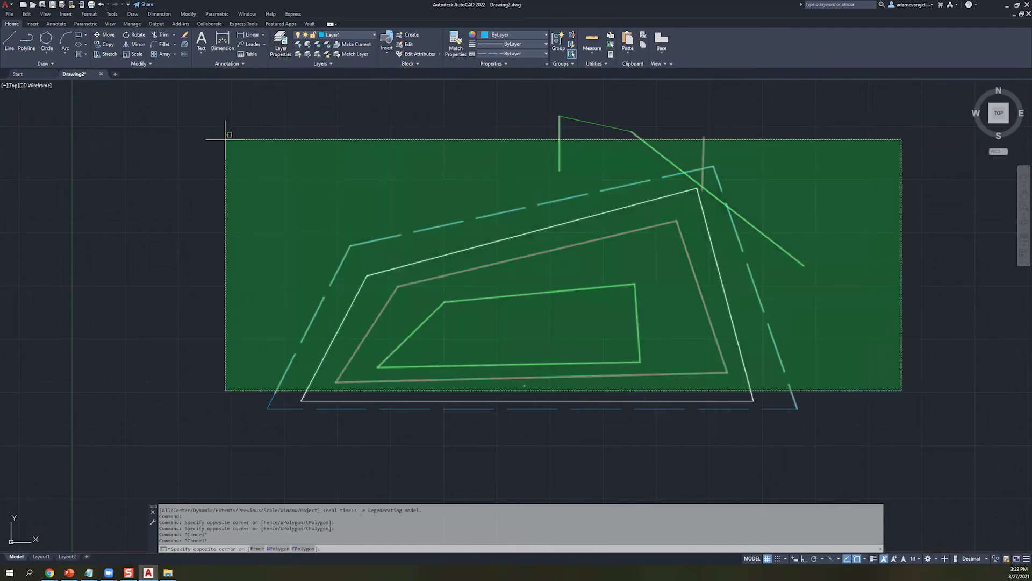
click(225, 140)
key(Delete)
click(870, 429)
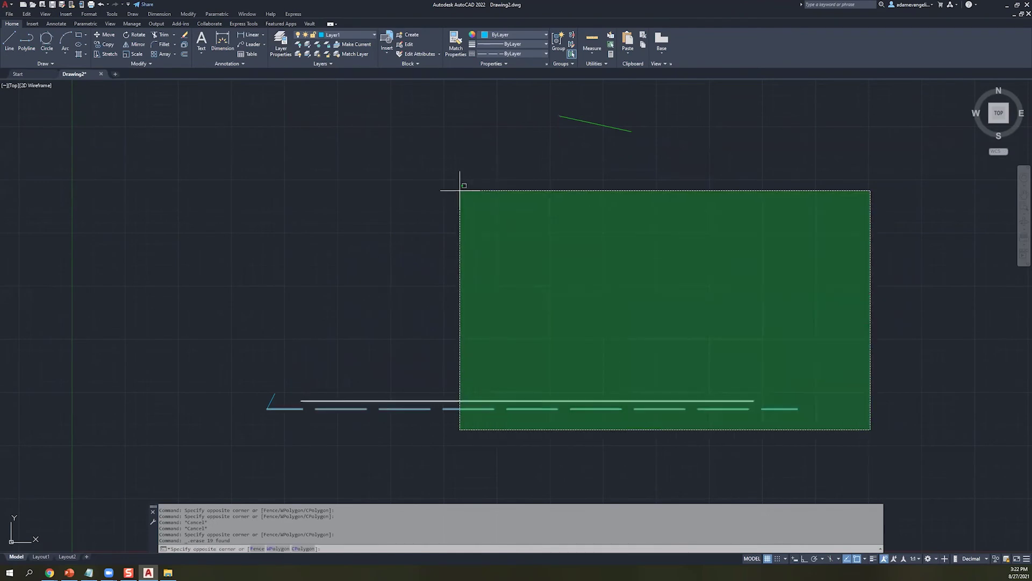
click(266, 82)
key(Delete)
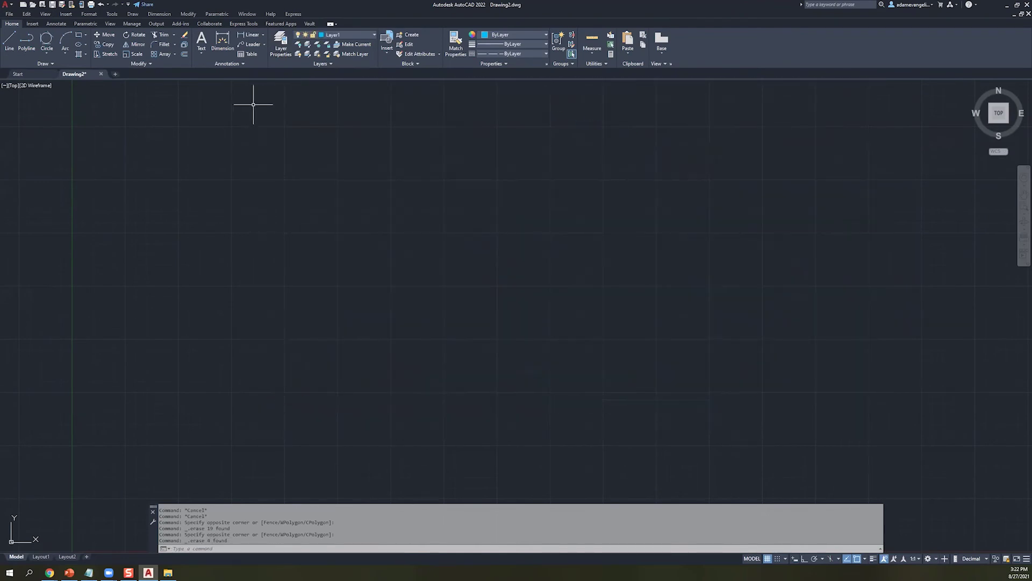
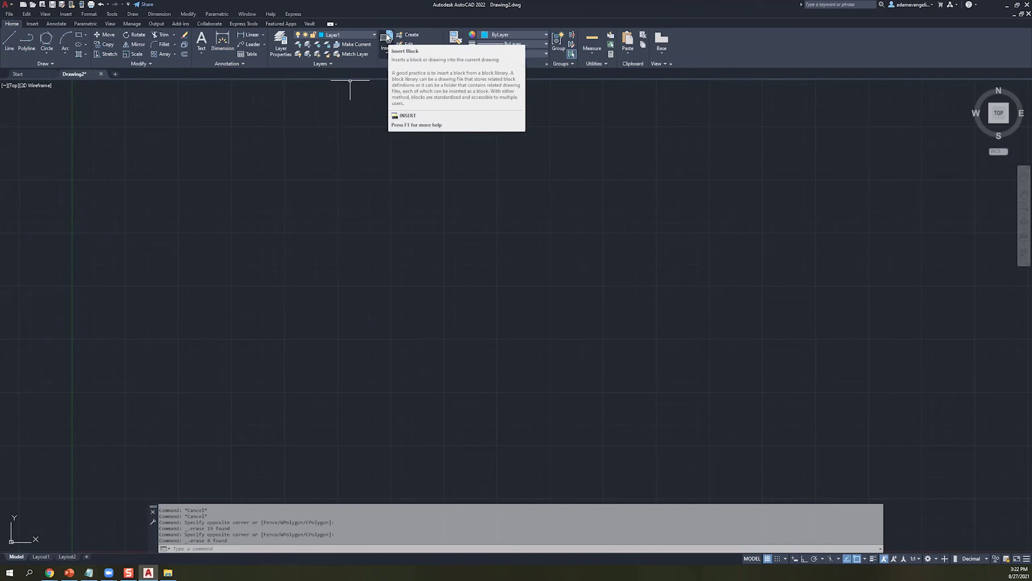
click(346, 156)
click(272, 203)
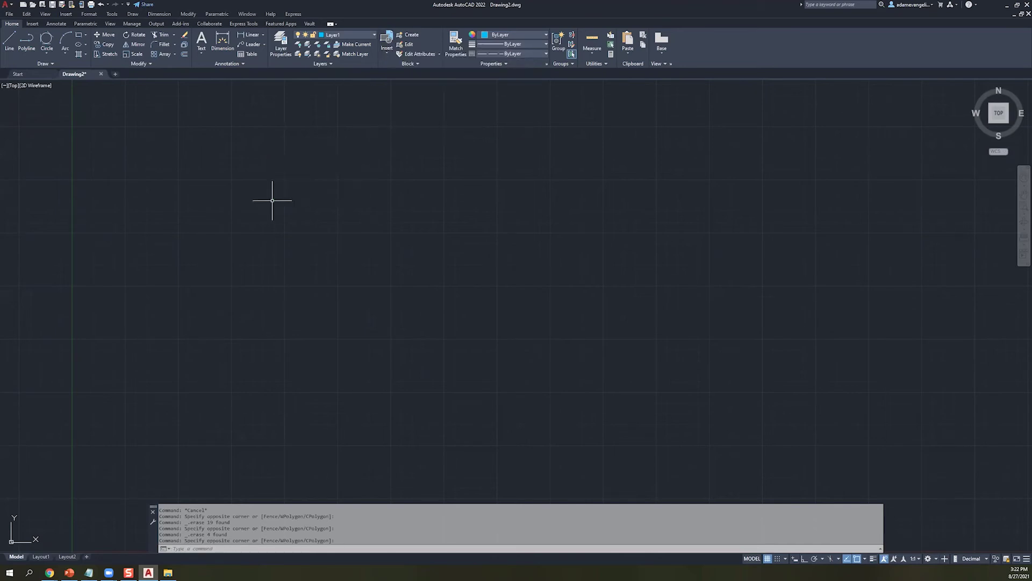
click(405, 244)
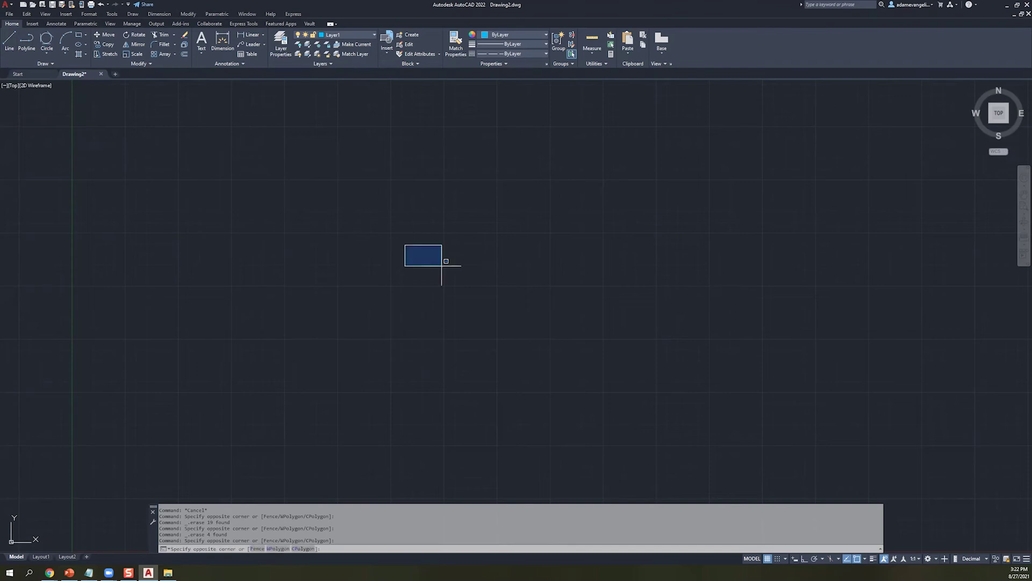
click(691, 380)
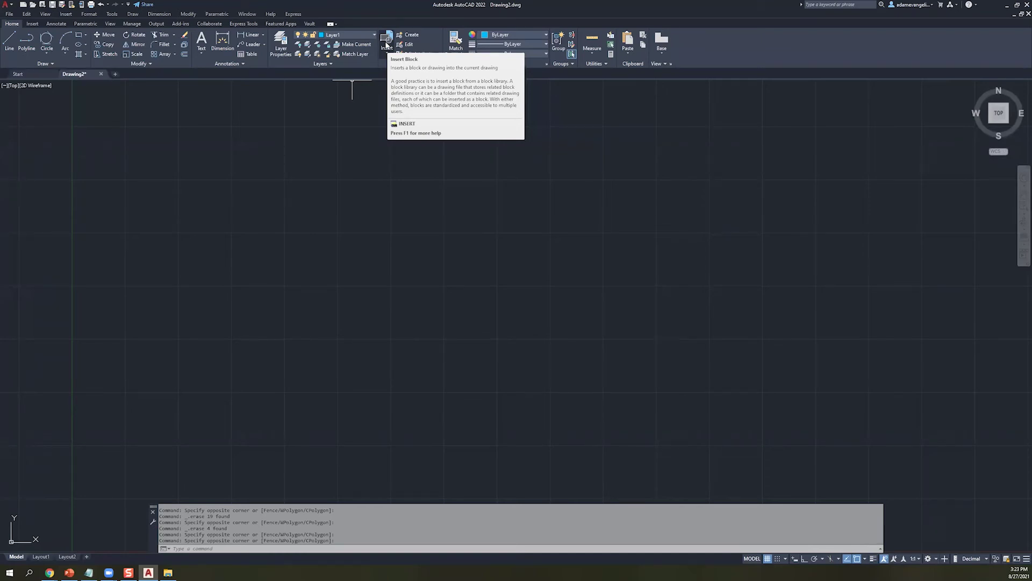
key(Escape)
key(Escape)
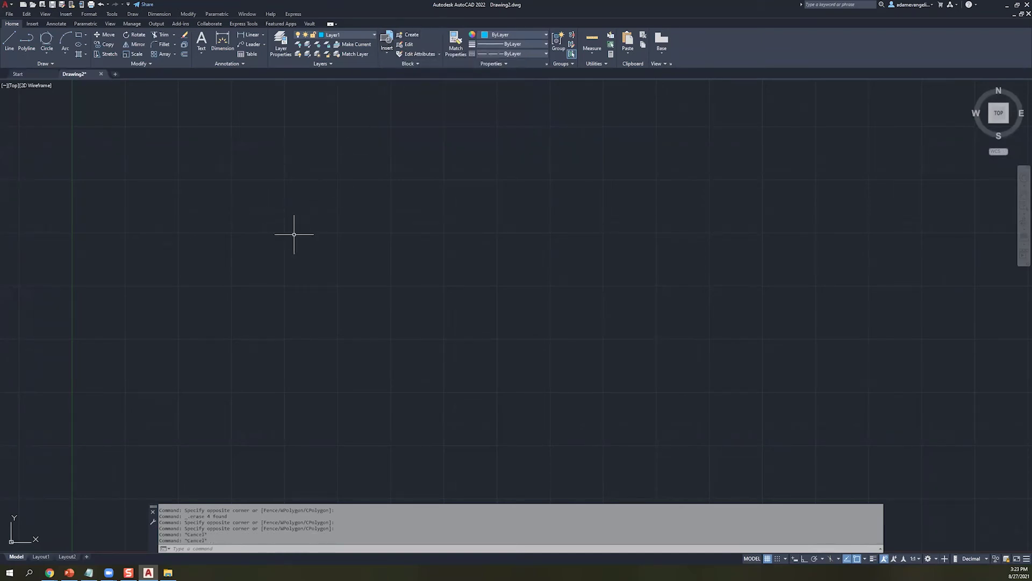
click(143, 434)
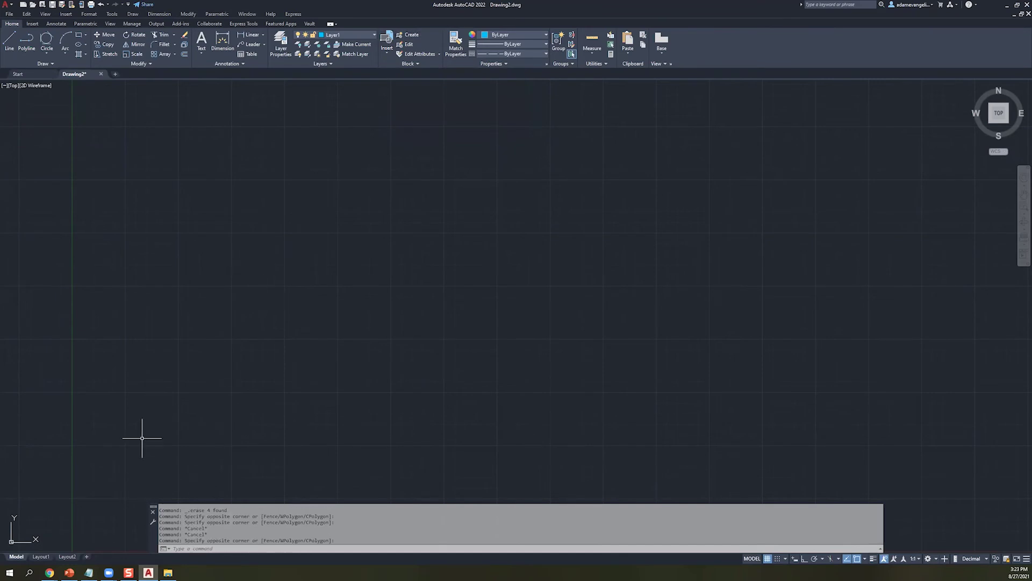
- Try to insert Exterior Elevations.dwg from the Res sample folder into the empty drawing as a block at the default scale
click(168, 572)
click(321, 174)
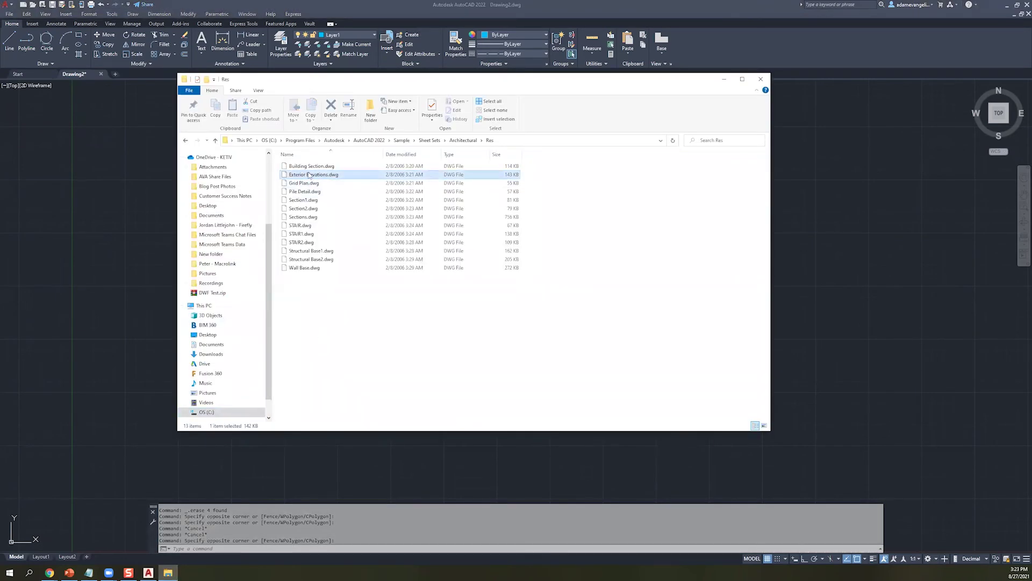
drag(325, 176, 140, 213)
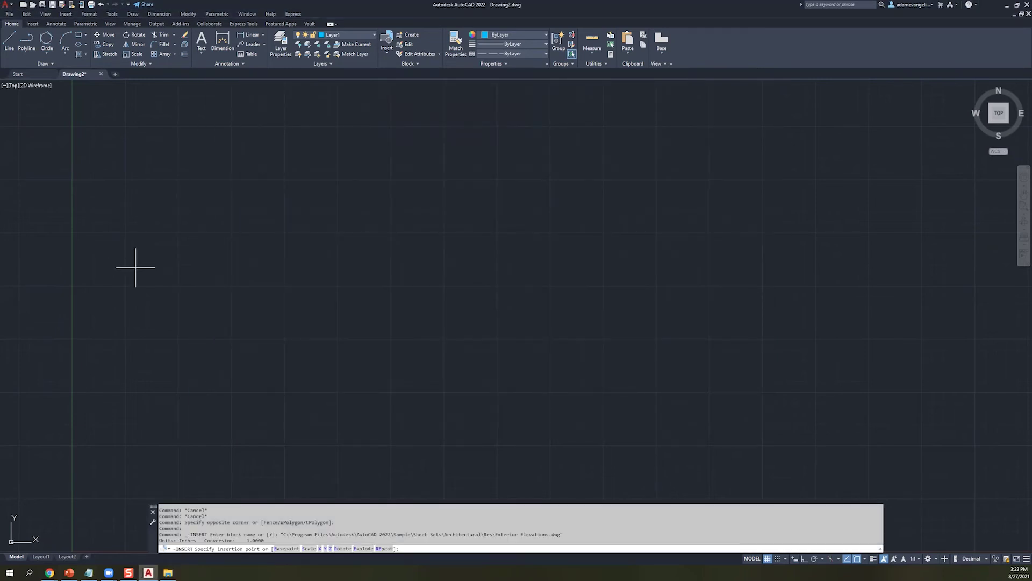
mouse_move(149, 573)
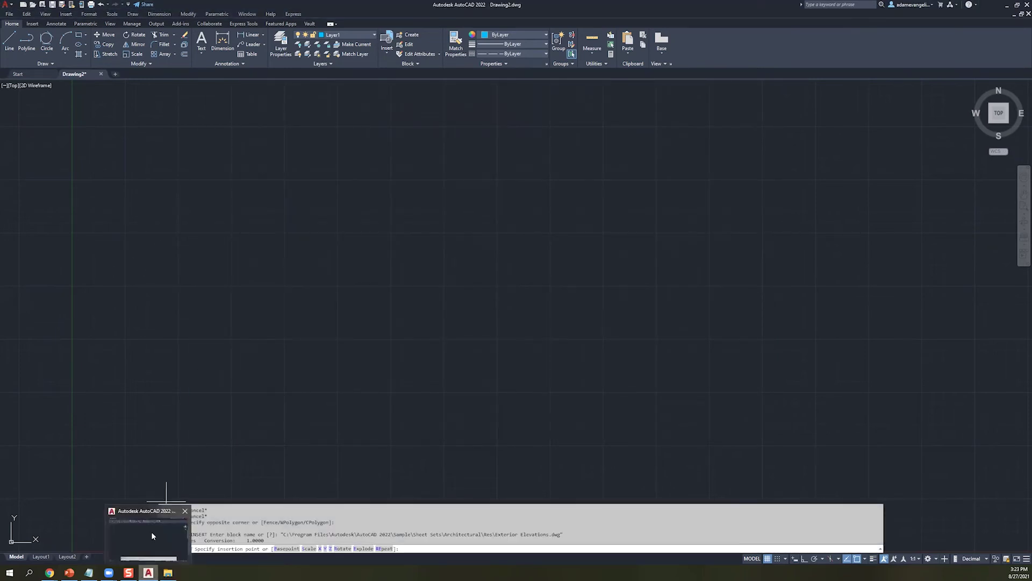
click(129, 272)
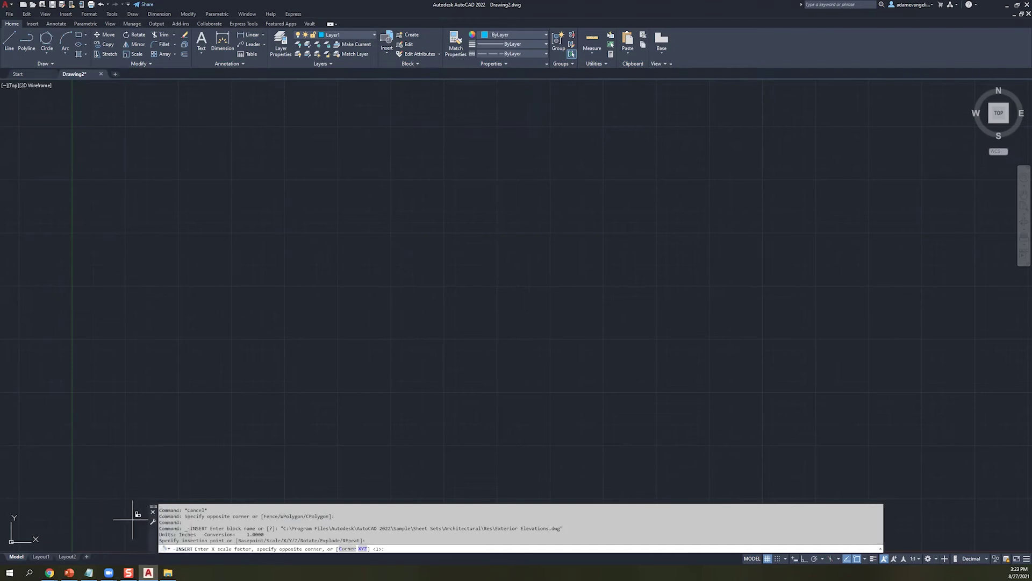
right_click(256, 365)
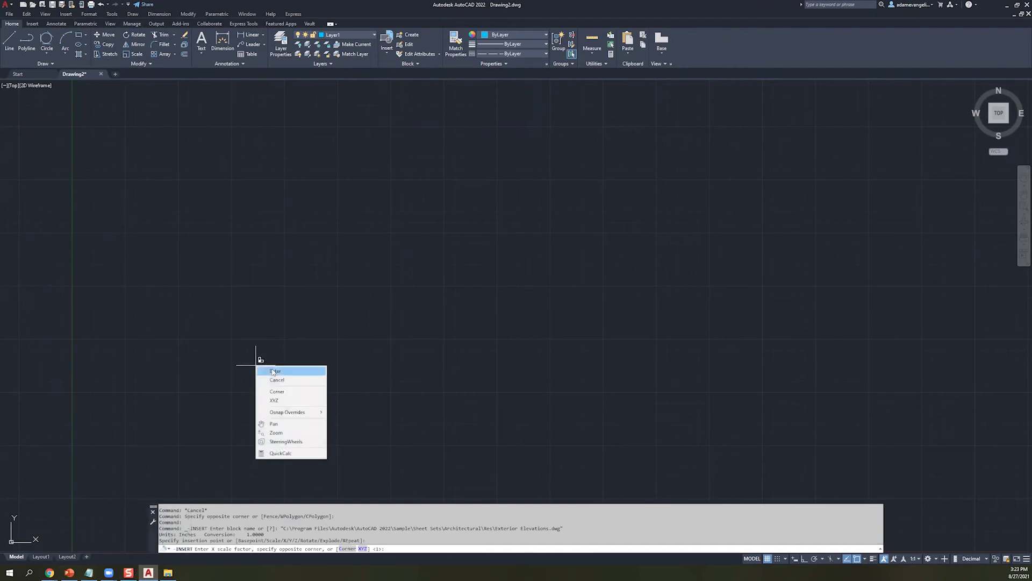
click(274, 371)
- Create a new drawing, and open Exterior Elevations.dwg from the Res folder read-only as its own drawing
click(115, 74)
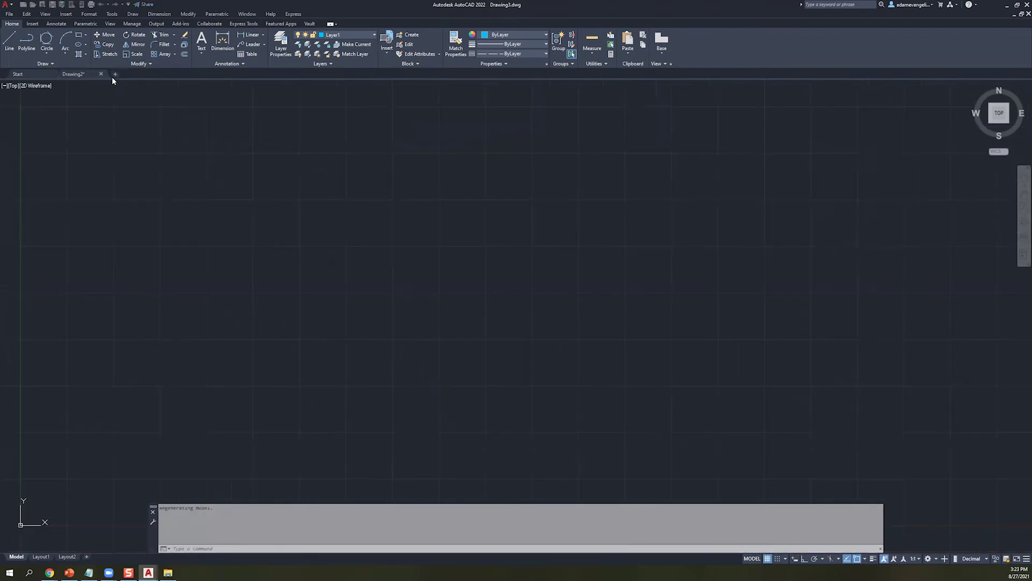
click(37, 73)
click(168, 572)
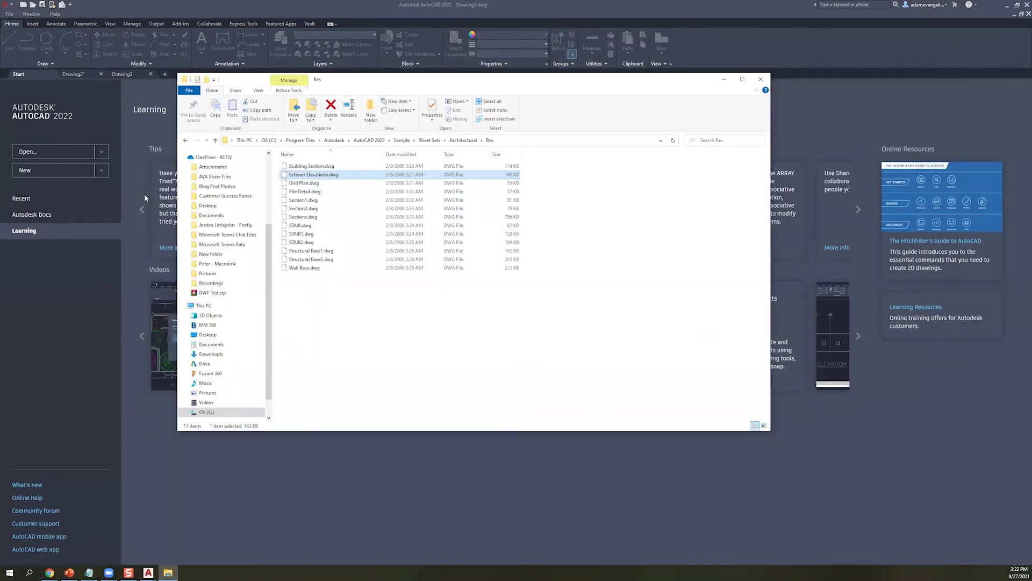
click(725, 80)
click(537, 308)
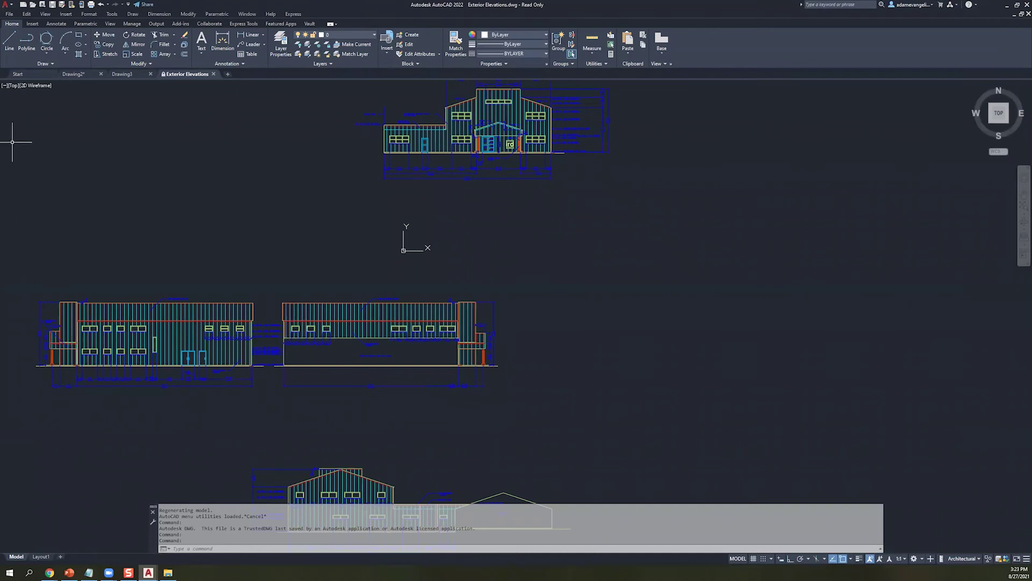
- Close the Exterior Elevations drawing and return to the Start page
click(17, 74)
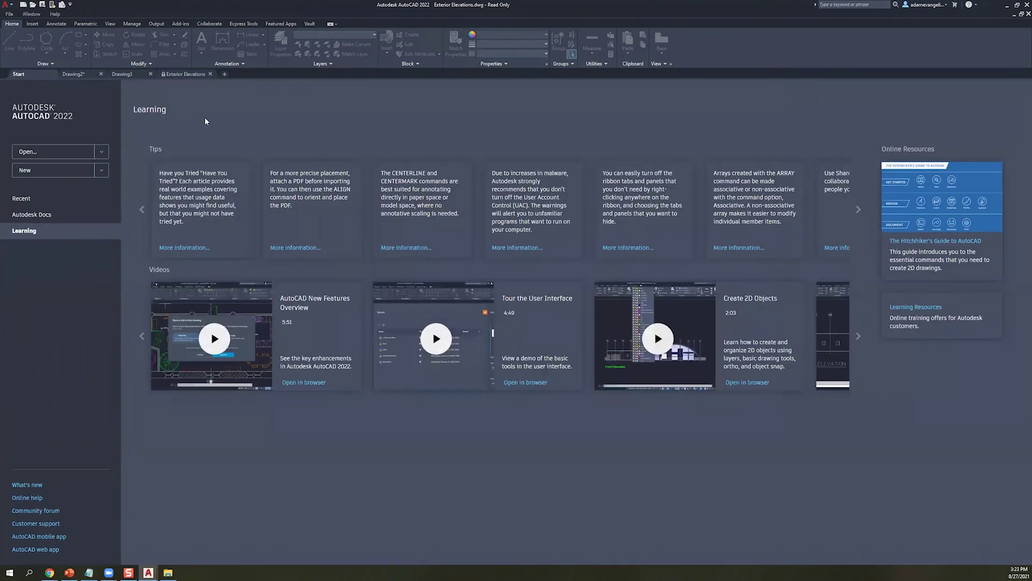
click(206, 73)
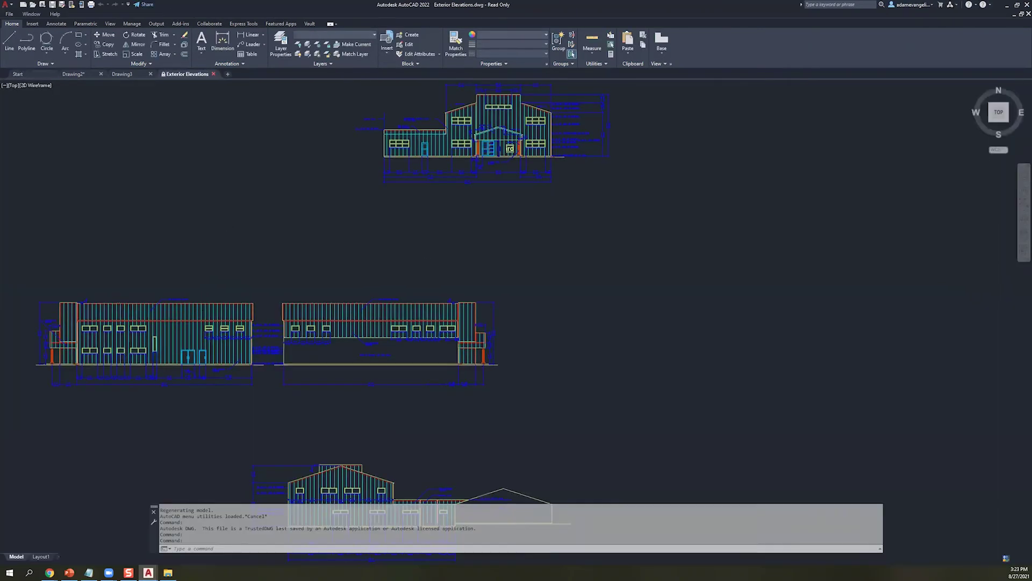
click(213, 74)
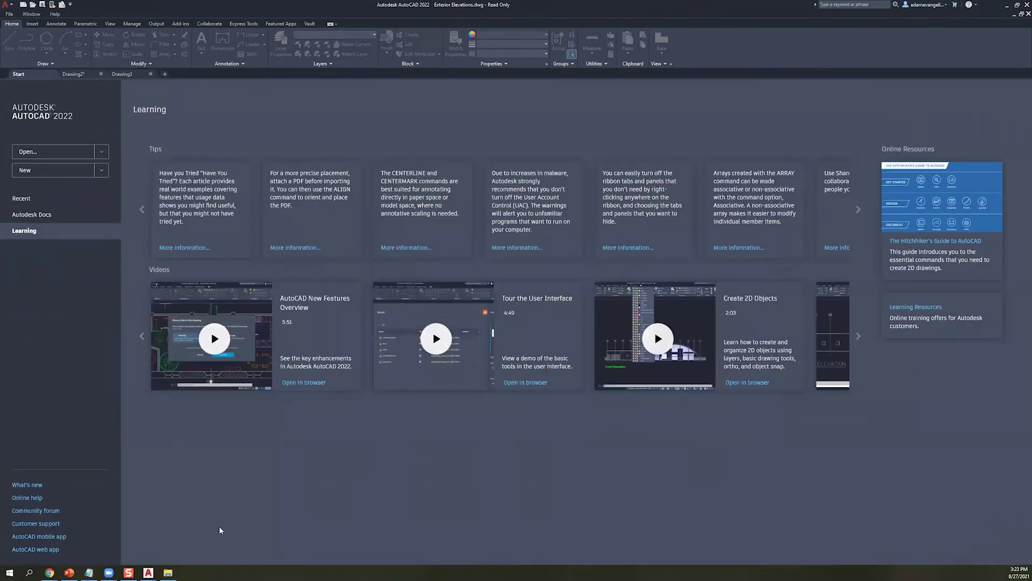
- Open Exterior Elevations.dwg from the Res sample folder again as a read-only drawing
click(170, 572)
drag(329, 178, 146, 381)
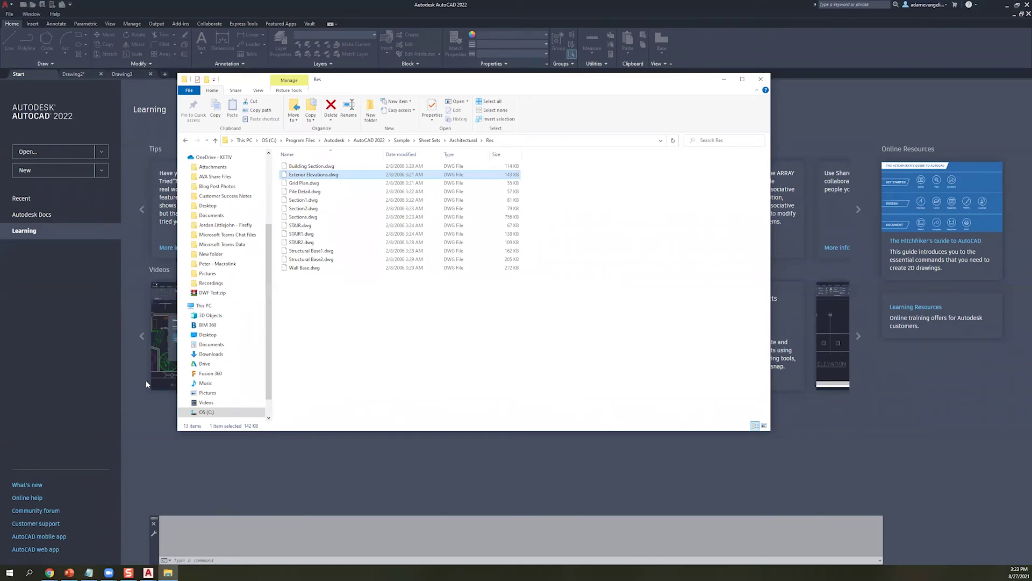
click(724, 79)
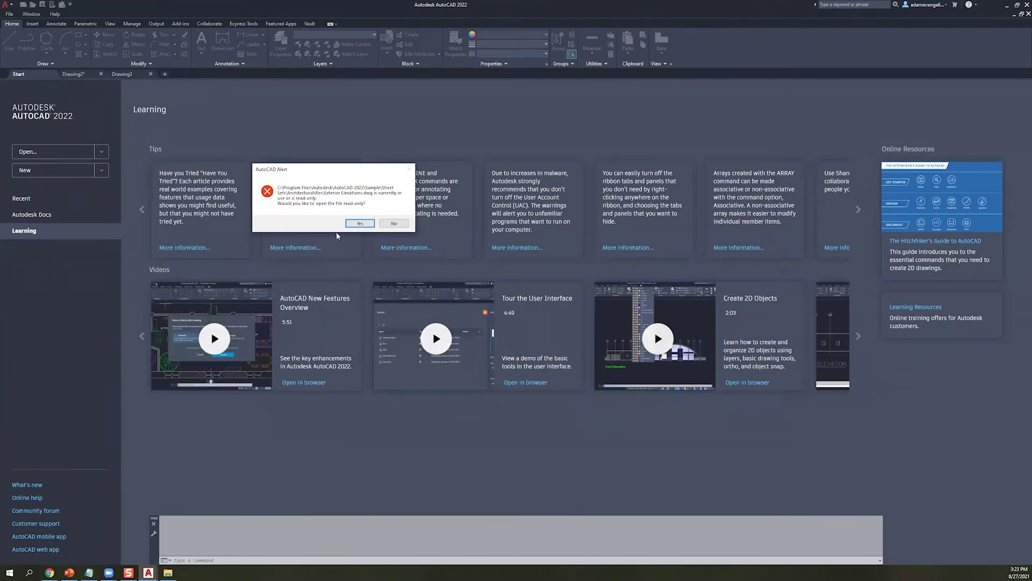
click(360, 223)
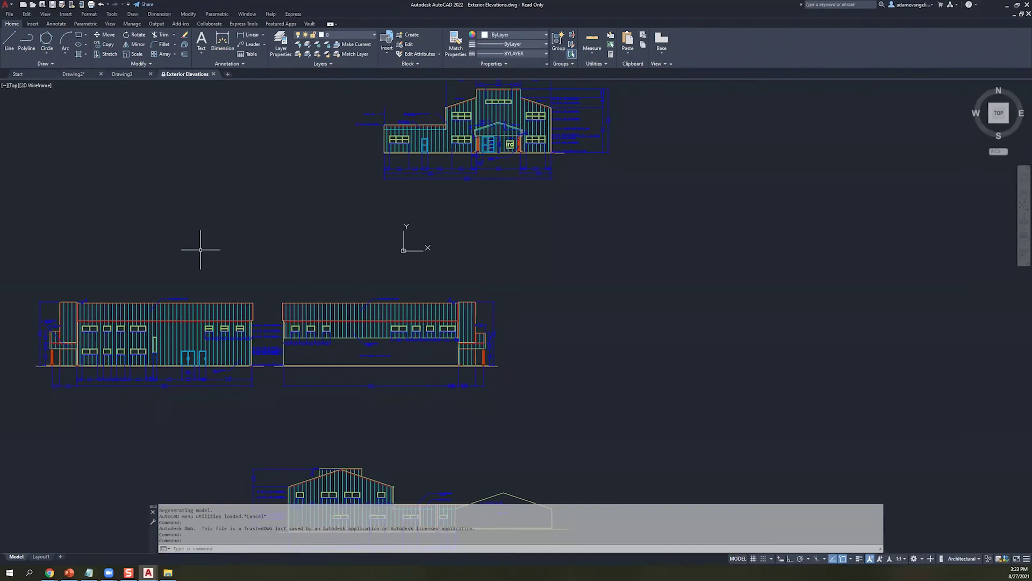
- Examine the windows, doors and dimensions of the two long side elevations
mouse_move(518, 258)
middle_down()
mouse_move(381, 288)
mouse_move(535, 224)
middle_up()
scroll(295, 323, up, 4)
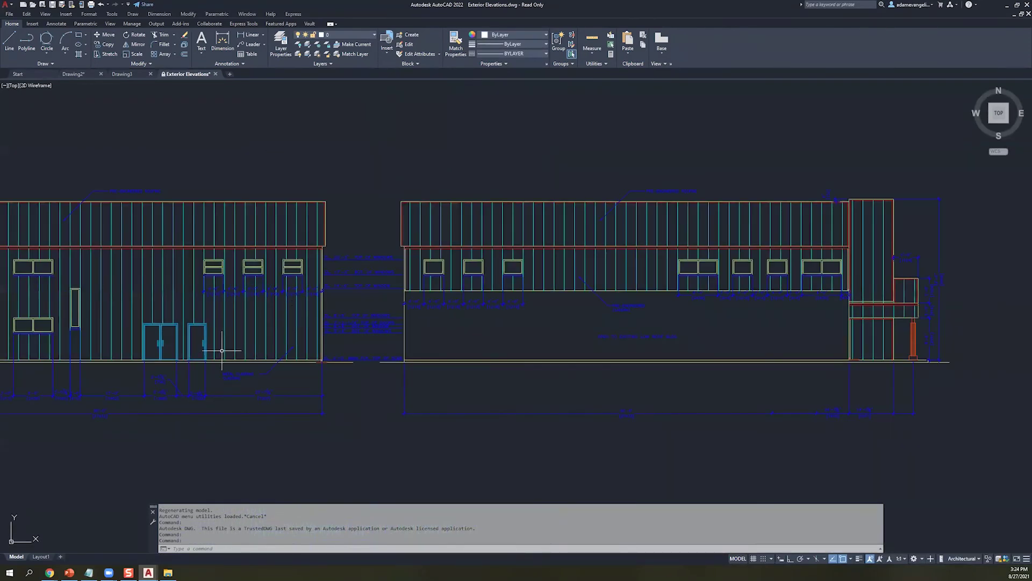
scroll(223, 347, up, 2)
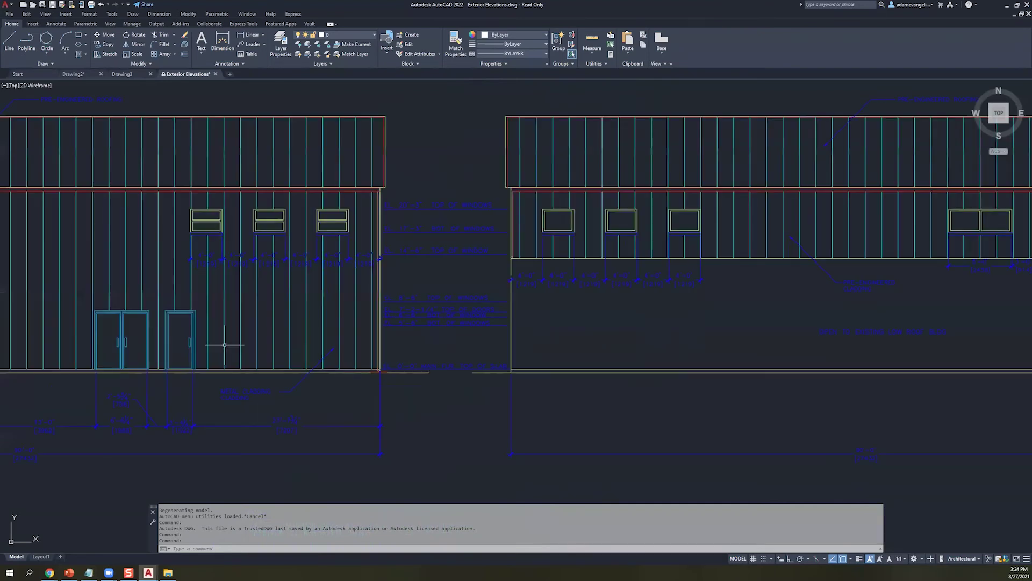
scroll(225, 345, down, 5)
middle_drag(62, 367, 223, 321)
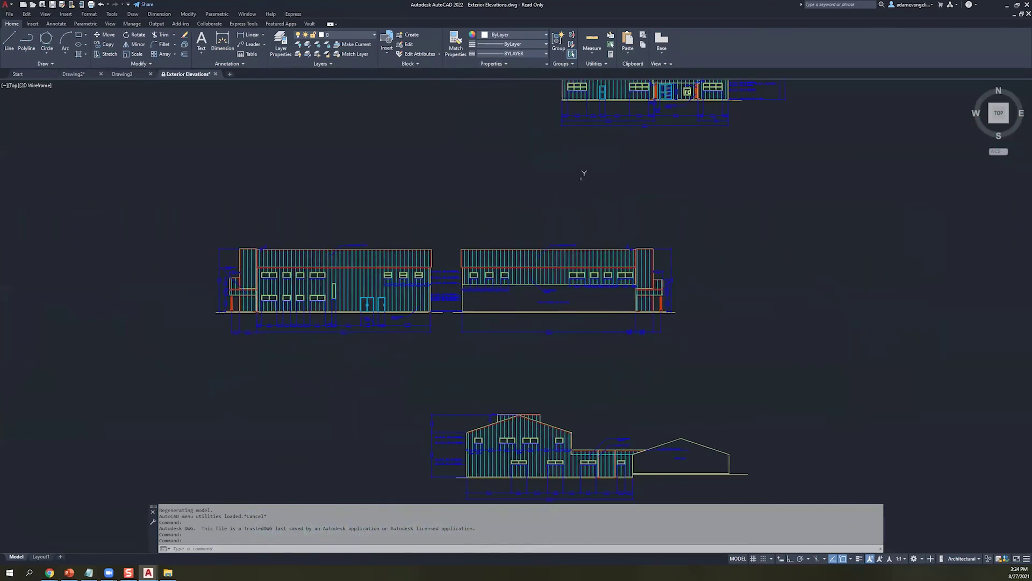
scroll(223, 322, up, 5)
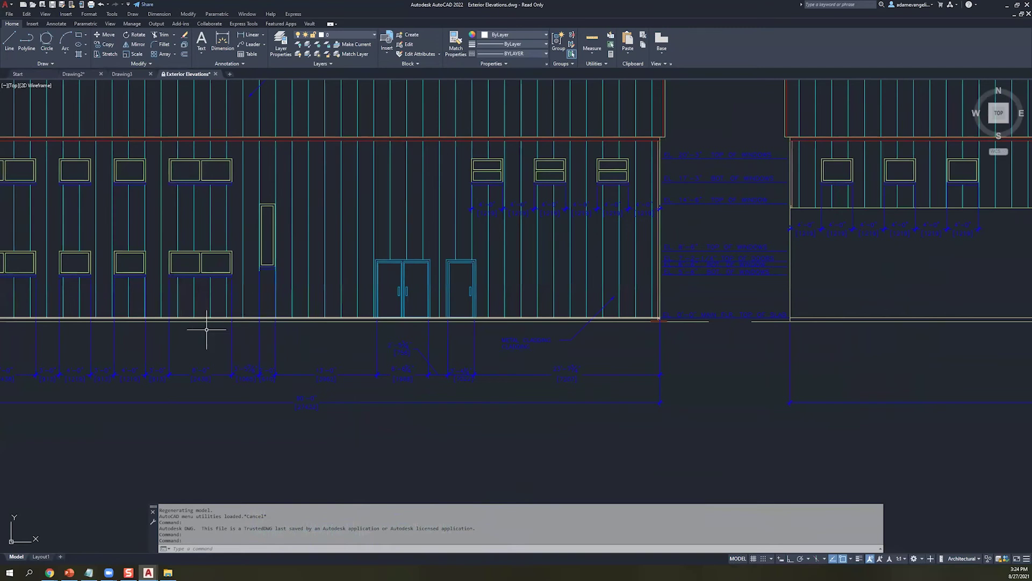
scroll(213, 334, down, 5)
mouse_move(214, 334)
middle_down()
mouse_move(220, 370)
mouse_move(316, 371)
middle_up()
scroll(414, 394, down, 3)
middle_drag(414, 394, 372, 351)
scroll(371, 352, up, 4)
scroll(376, 339, down, 2)
scroll(410, 315, up, 2)
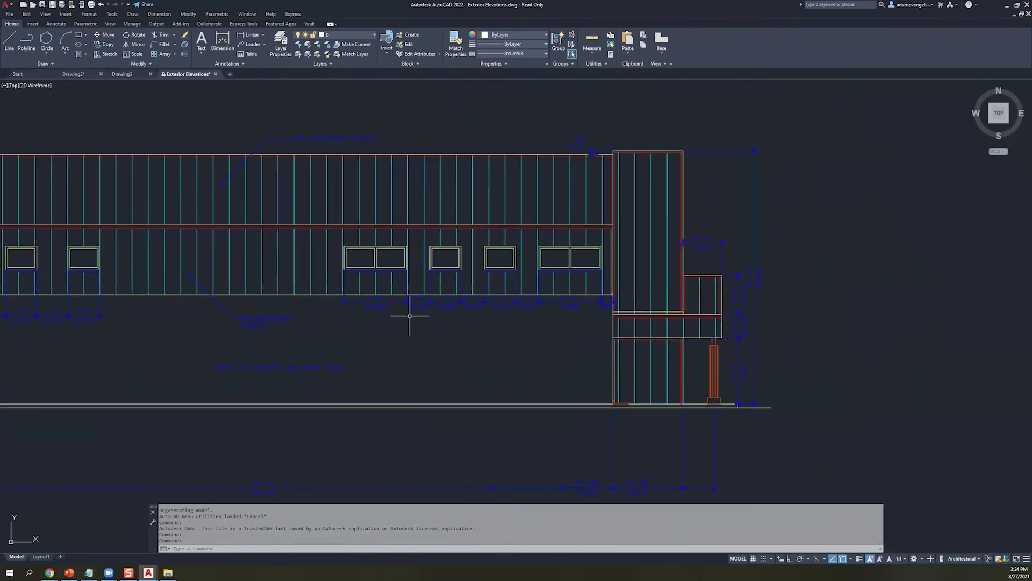
scroll(467, 305, up, 4)
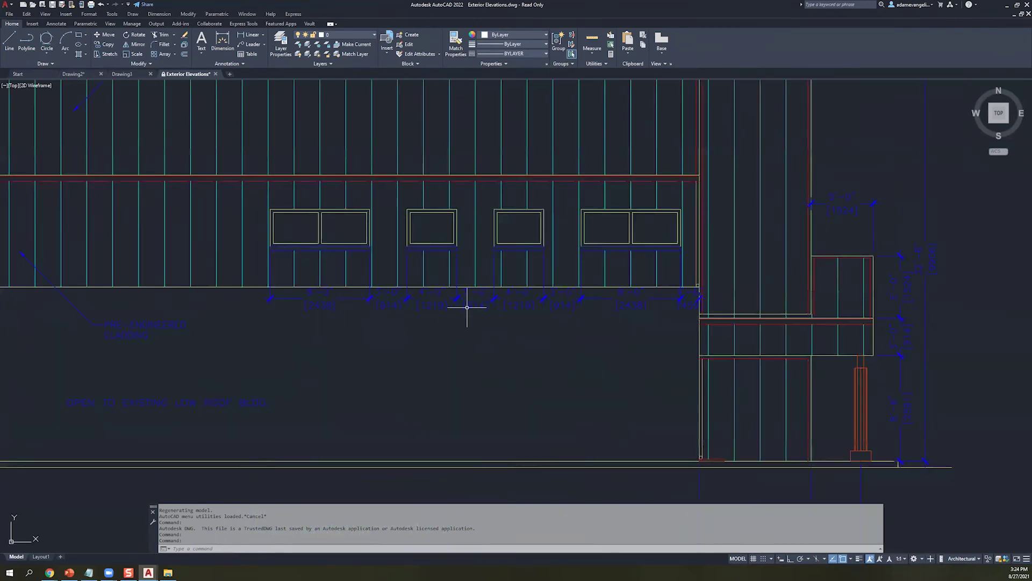
scroll(438, 328, down, 2)
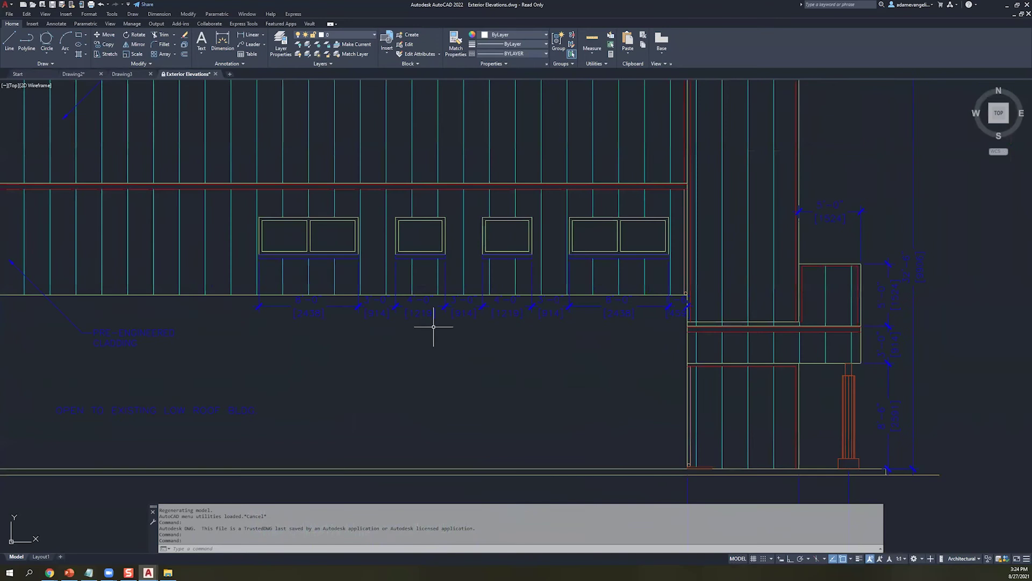
scroll(344, 290, down, 4)
- Examine the window rows, double doors and ground line of the long elevation that has two window rows
middle_drag(190, 301, 537, 251)
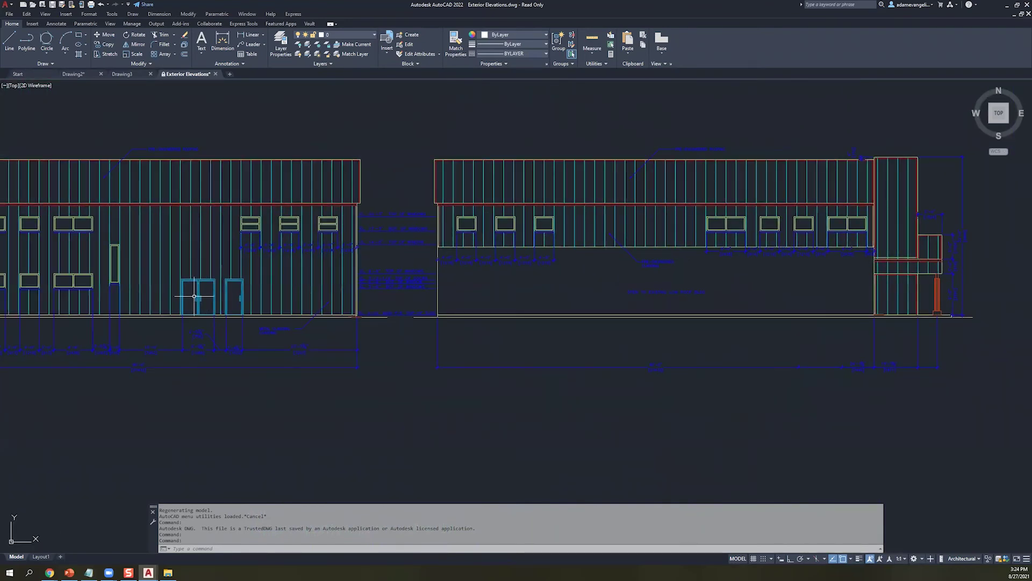
middle_drag(194, 295, 356, 293)
middle_drag(105, 209, 191, 207)
scroll(191, 207, up, 5)
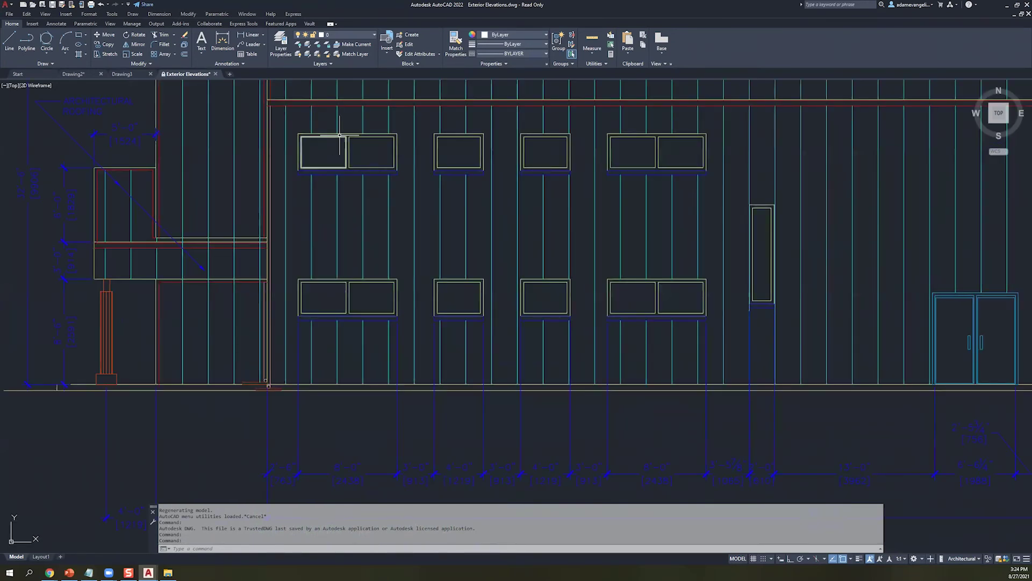
scroll(183, 217, up, 2)
scroll(143, 203, down, 8)
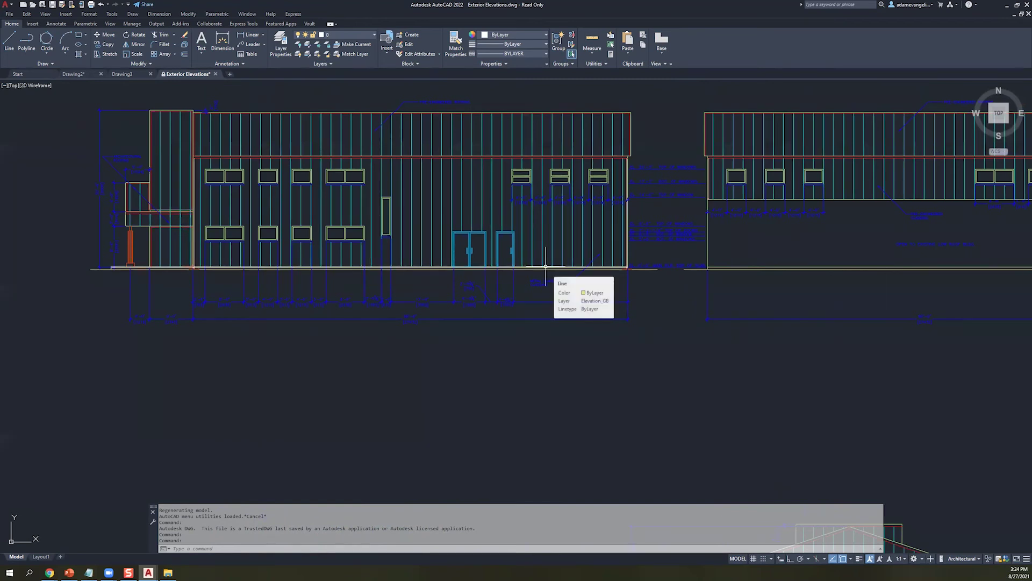
scroll(367, 333, up, 2)
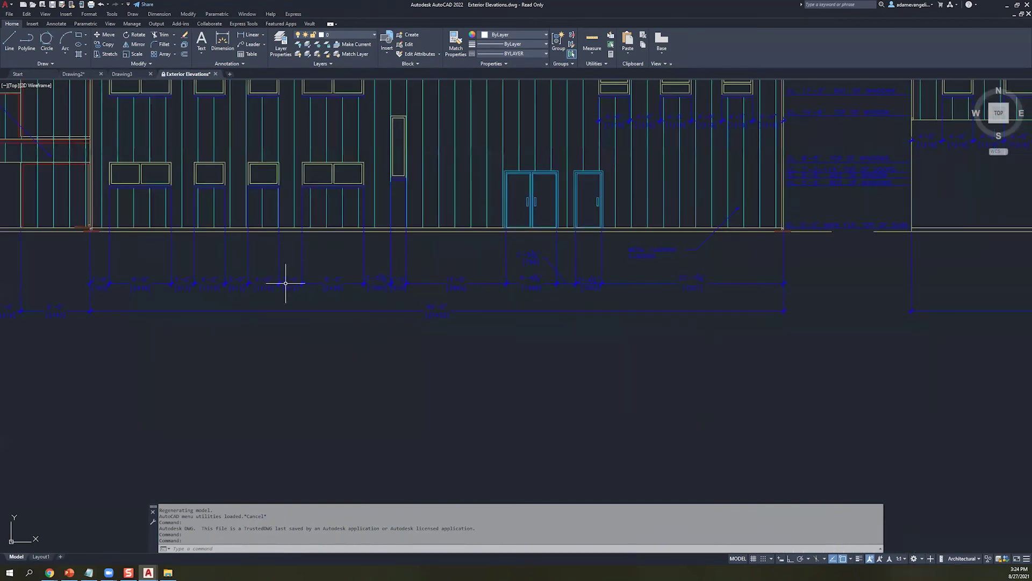
scroll(449, 339, down, 6)
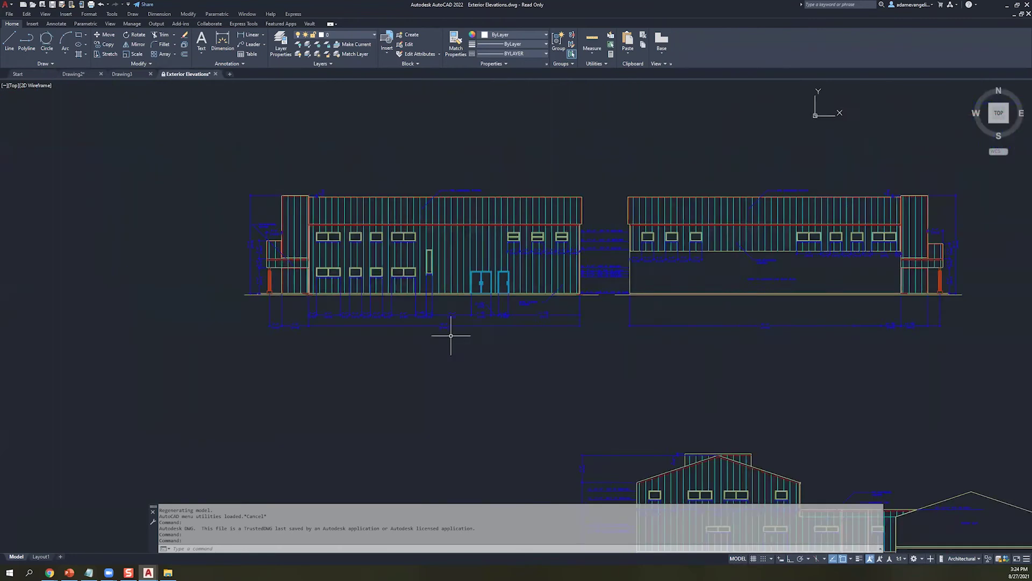
- Check the layer of the gable elevation's upper-left window by selecting its inner and outer frames, and clear the selection
scroll(563, 312, up, 2)
scroll(563, 313, up, 4)
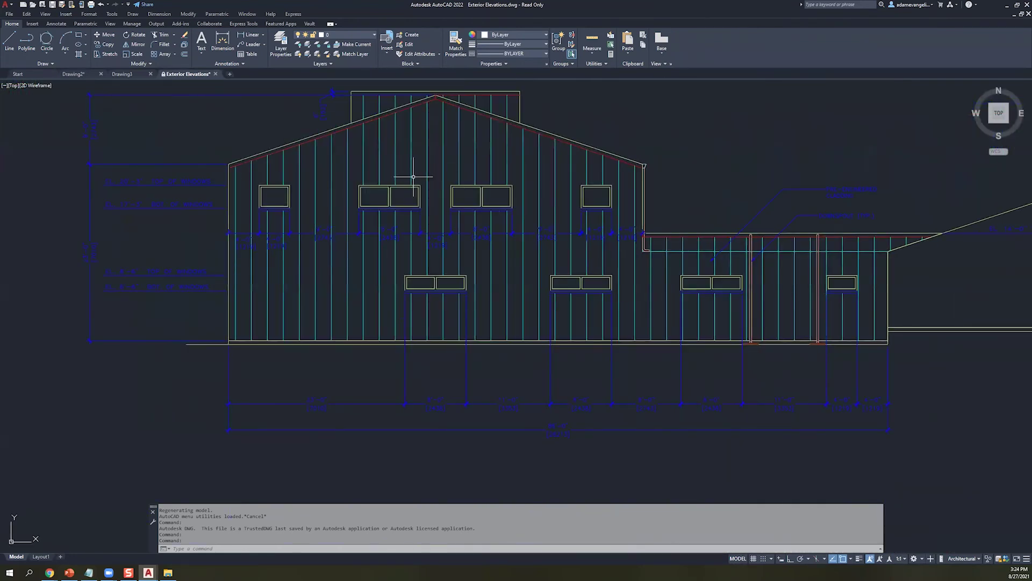
scroll(293, 193, up, 6)
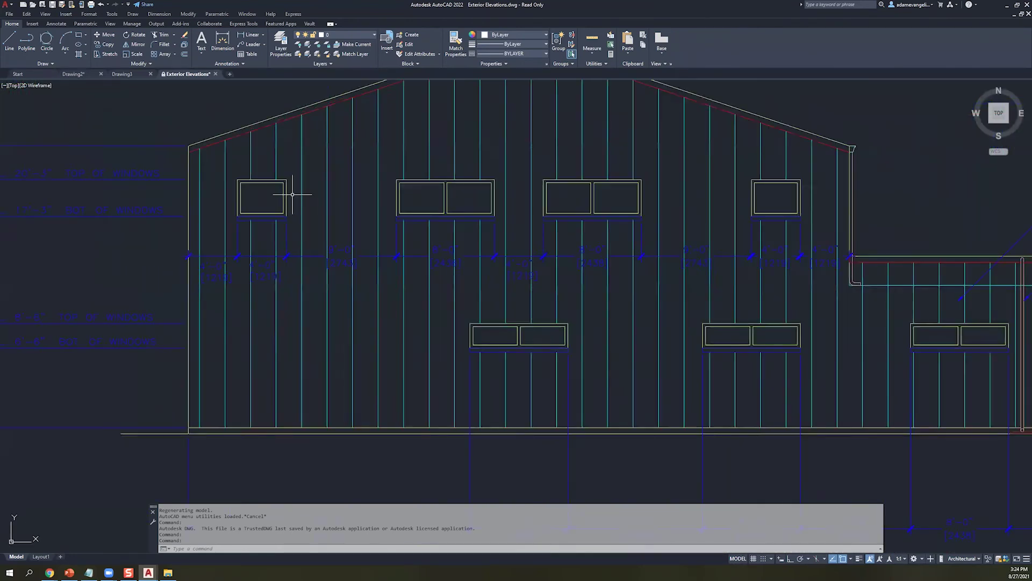
middle_drag(263, 231, 291, 257)
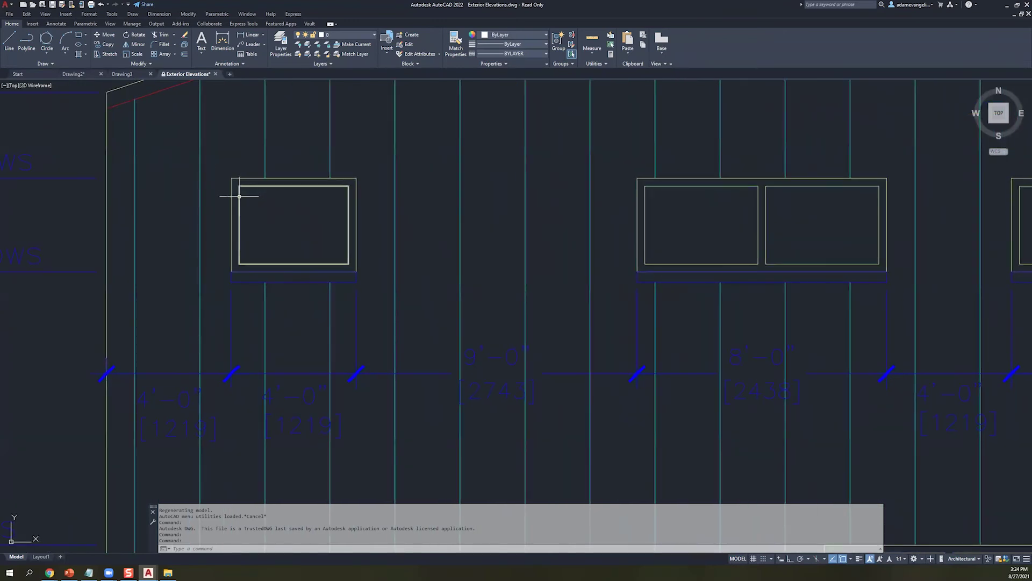
click(240, 186)
click(239, 177)
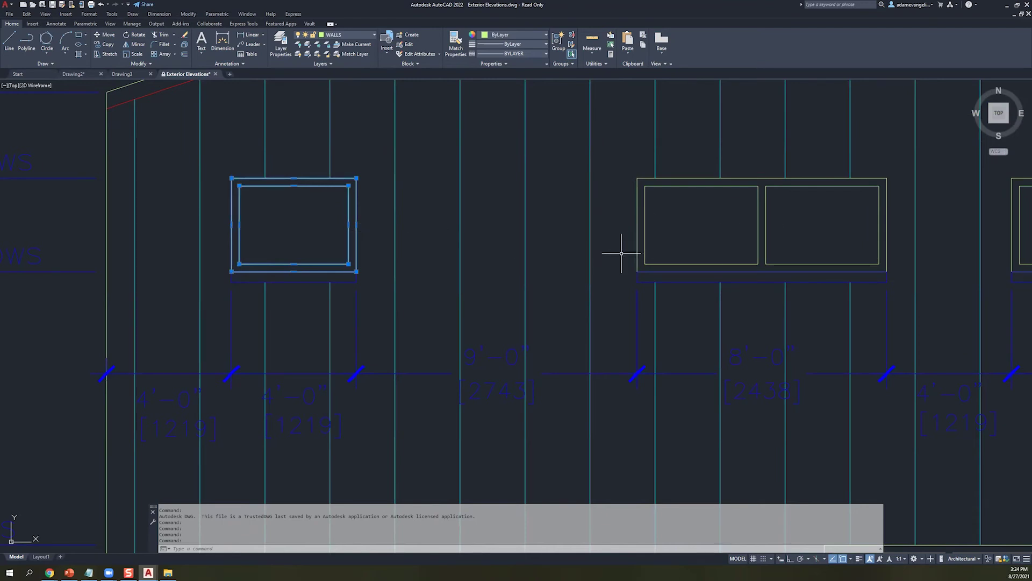
scroll(621, 252, down, 2)
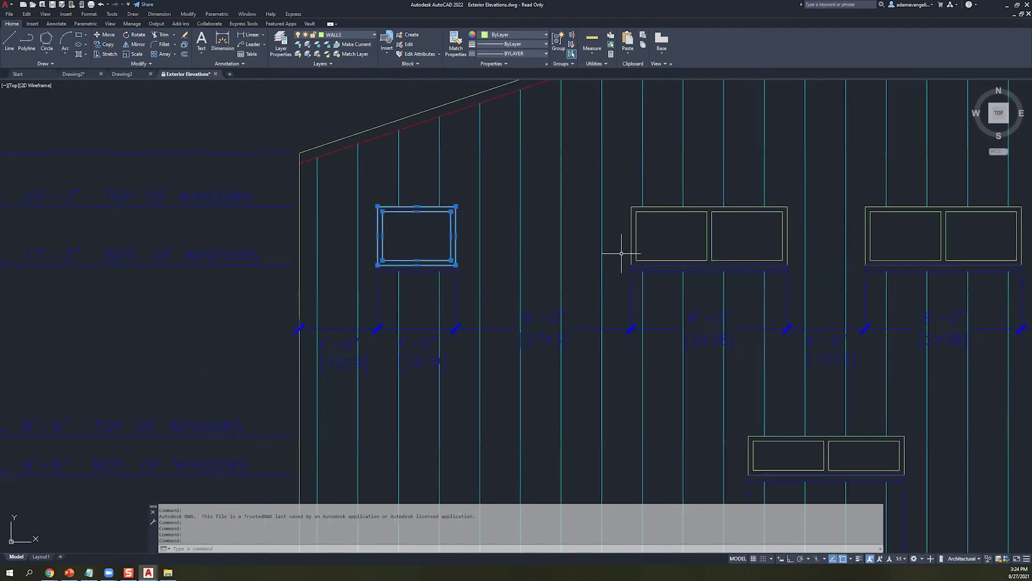
key(Escape)
key(Escape)
- Examine the remaining elevations, including the front entrance's porch, double door and the window groups around it
scroll(621, 253, down, 5)
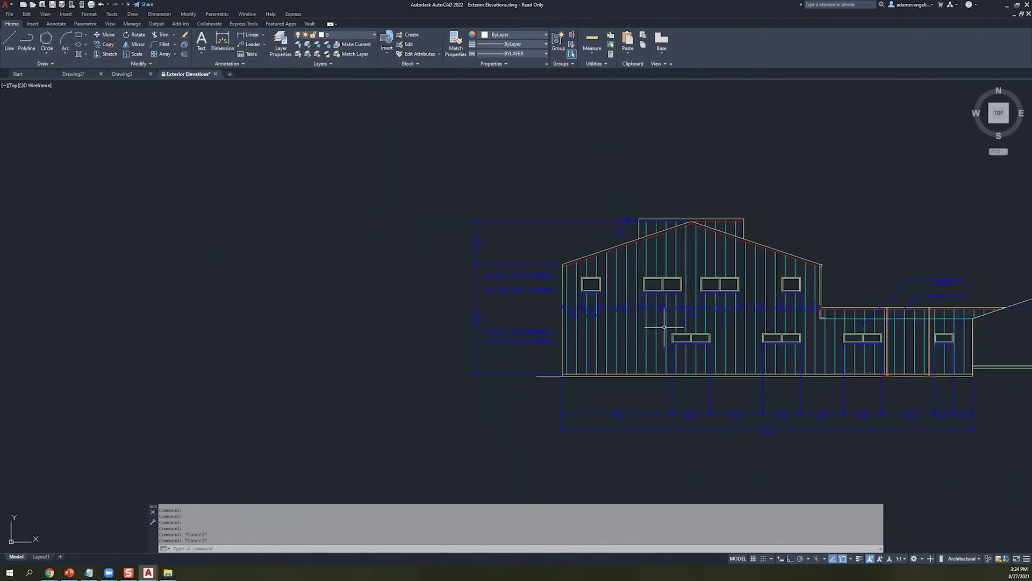
middle_drag(818, 316, 472, 277)
scroll(472, 277, up, 6)
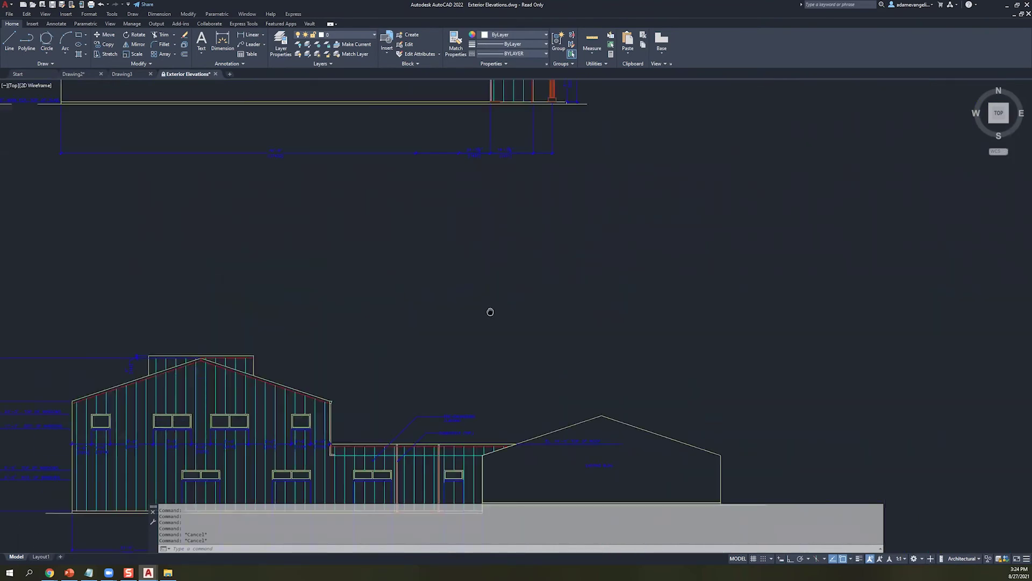
scroll(496, 248, down, 5)
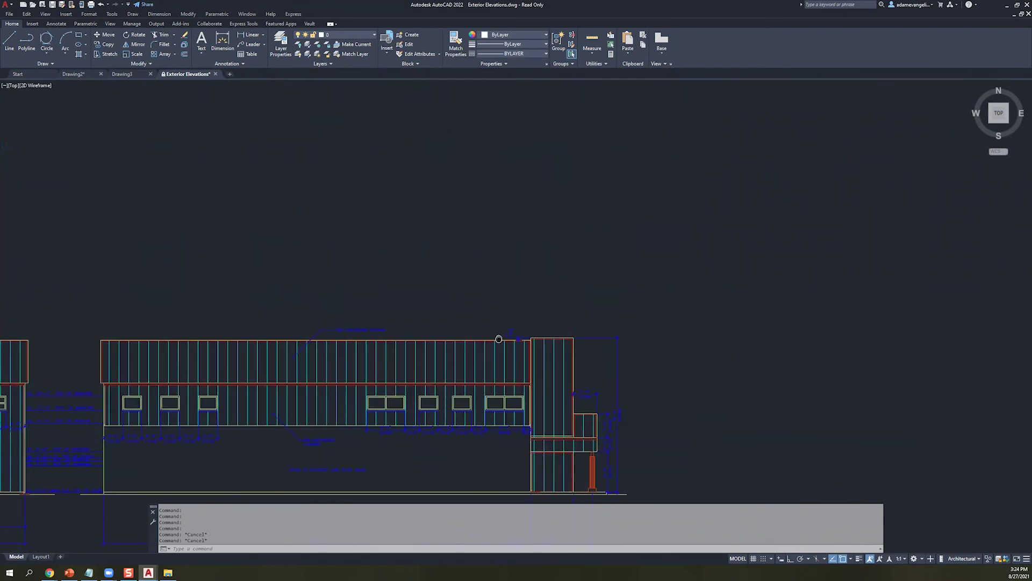
mouse_move(512, 224)
middle_down()
mouse_move(468, 202)
mouse_move(471, 255)
middle_up()
scroll(516, 288, up, 4)
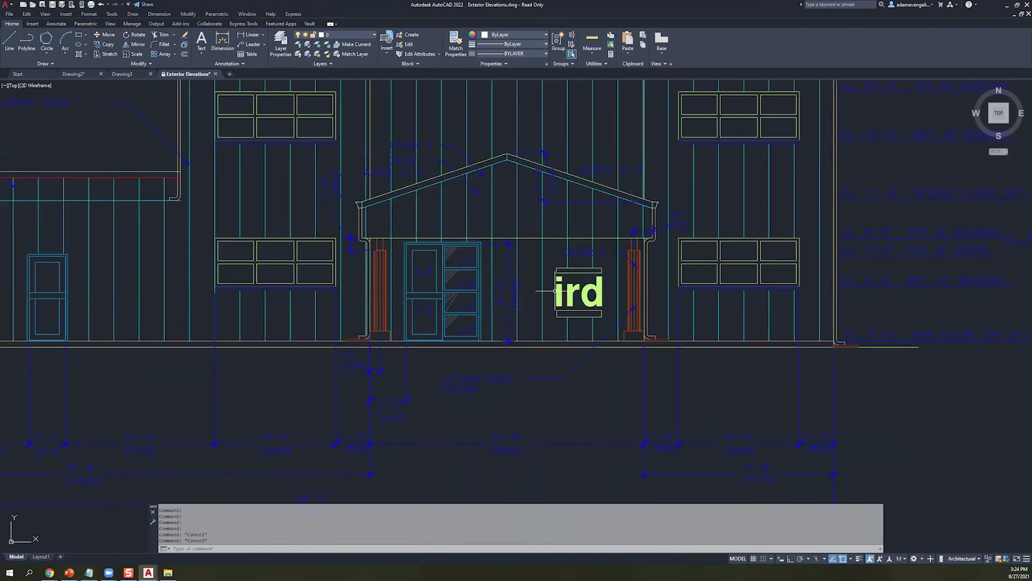
scroll(344, 175, up, 2)
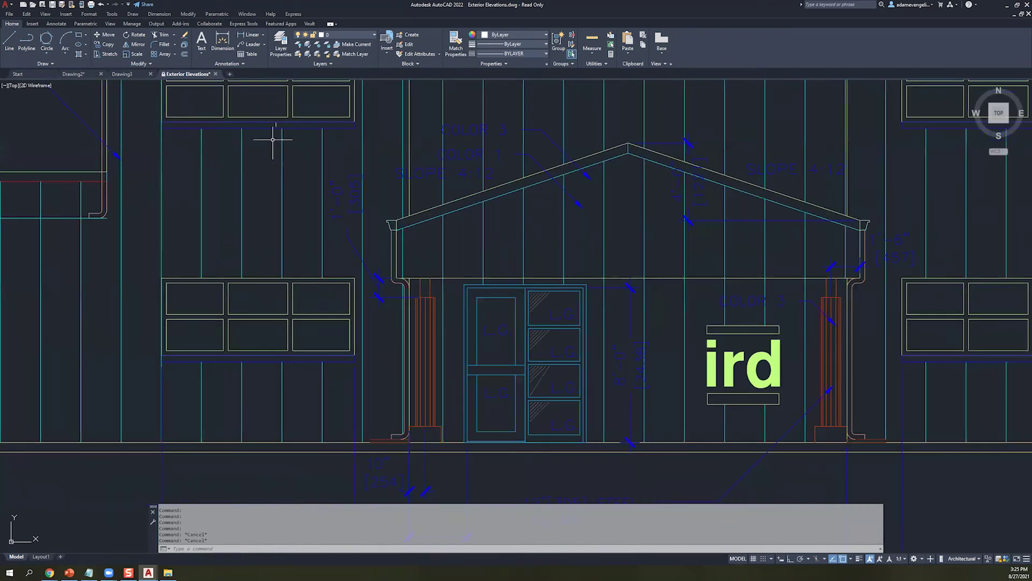
middle_drag(176, 264, 313, 333)
scroll(219, 281, down, 6)
middle_drag(213, 344, 366, 297)
mouse_move(365, 298)
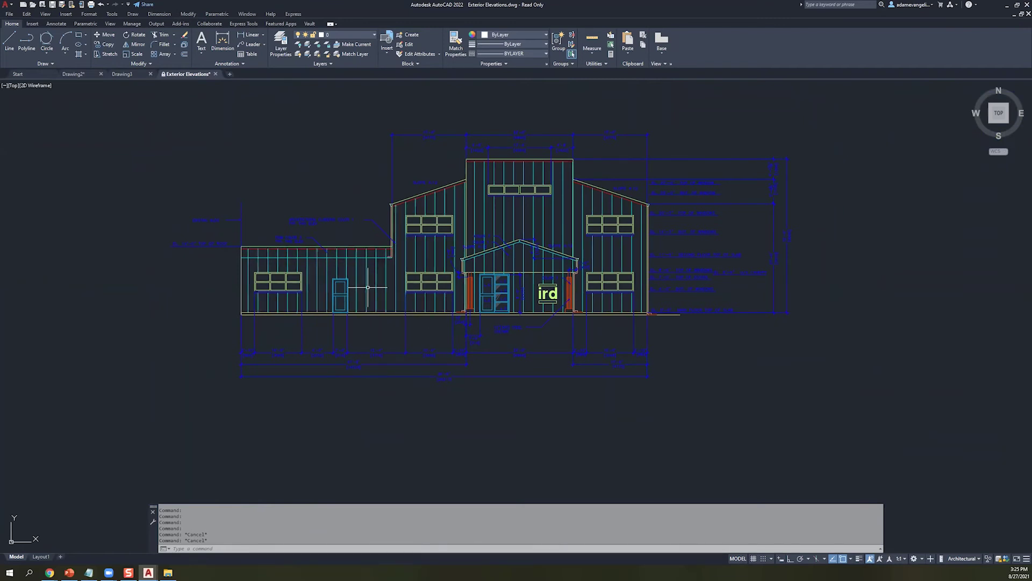
- Open the drawing units settings to check which length type the drawing uses
mouse_move(812, 184)
middle_down()
mouse_move(599, 300)
mouse_move(525, 317)
middle_up()
middle_drag(396, 225, 319, 282)
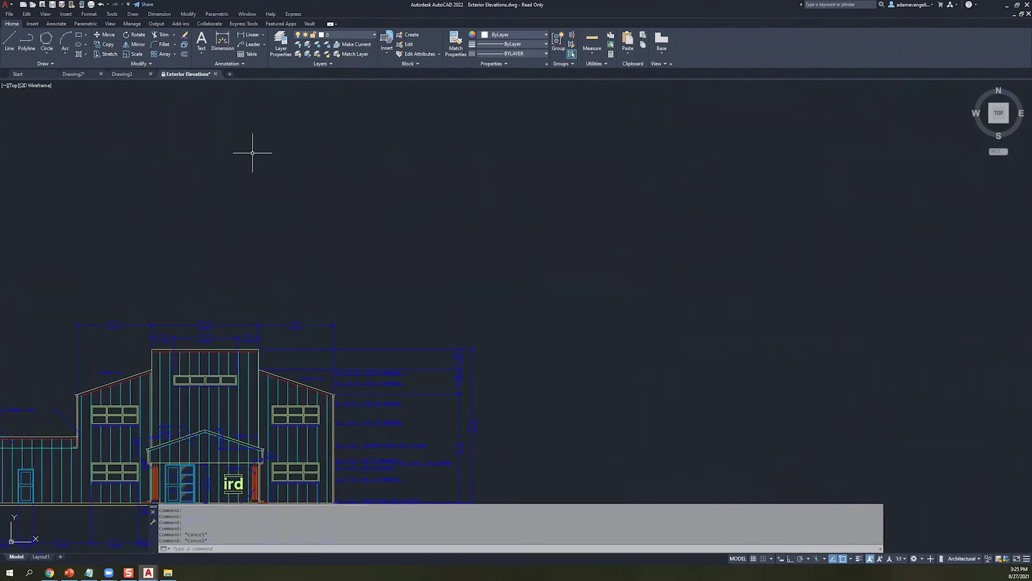
text(u)
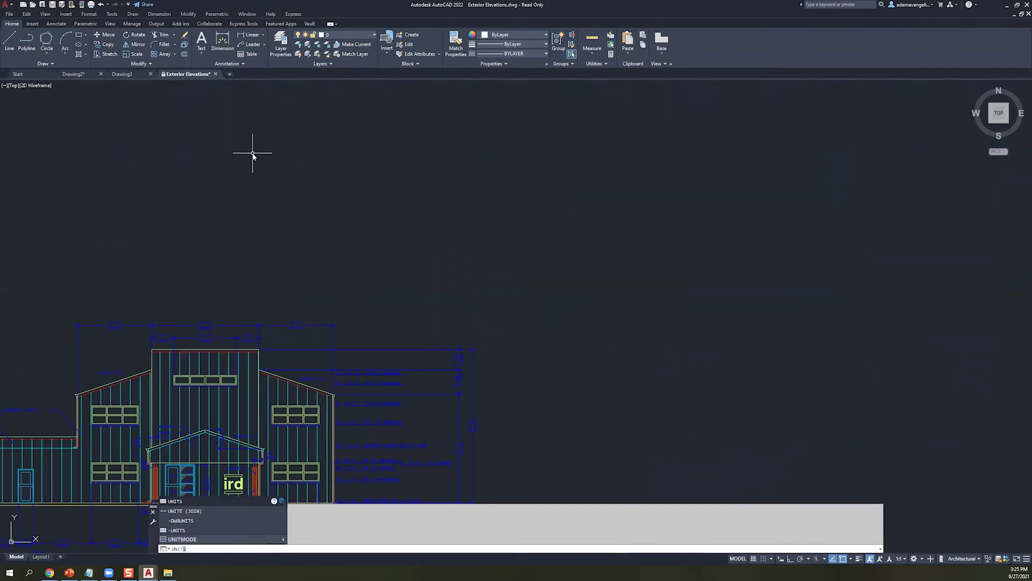
key(Return)
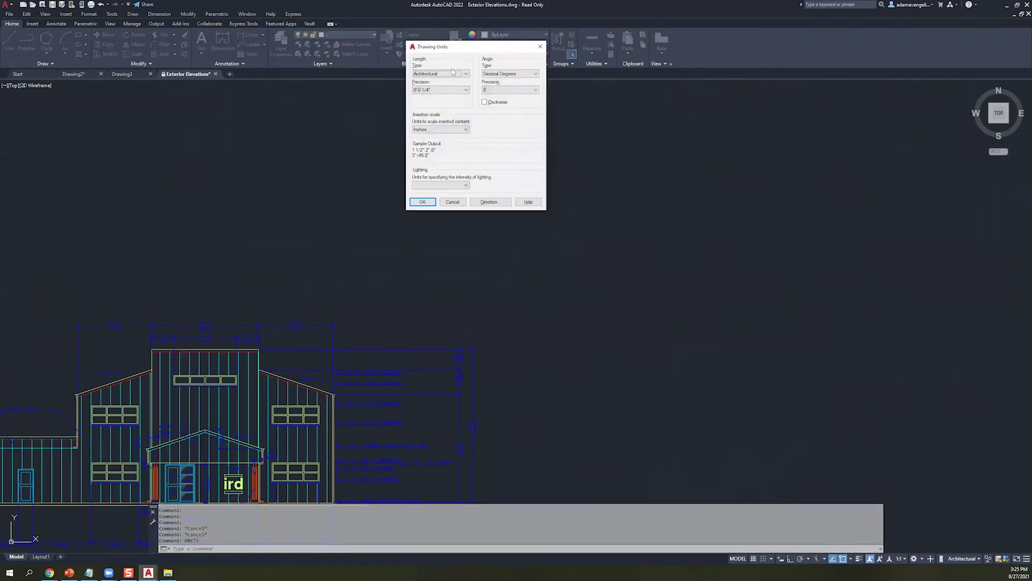
drag(455, 51, 356, 124)
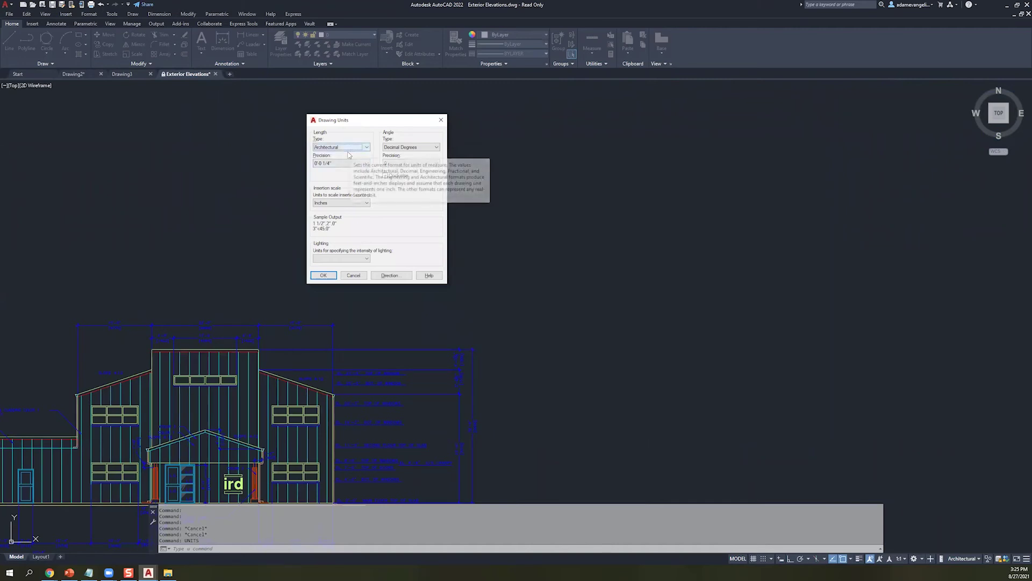
mouse_move(350, 149)
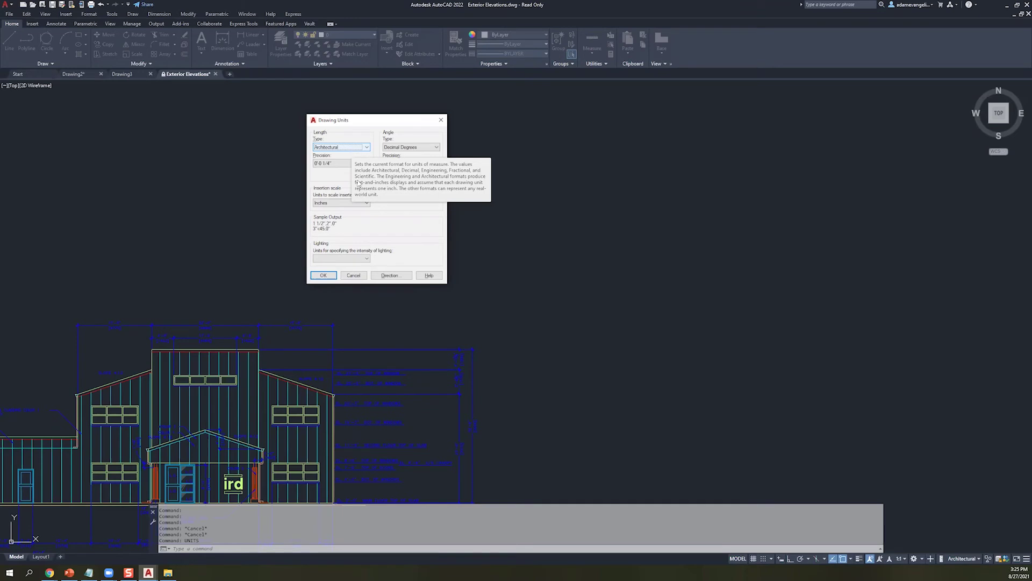
- Compare the Decimal, Engineering and Fractional length types in the drawing units settings
click(349, 148)
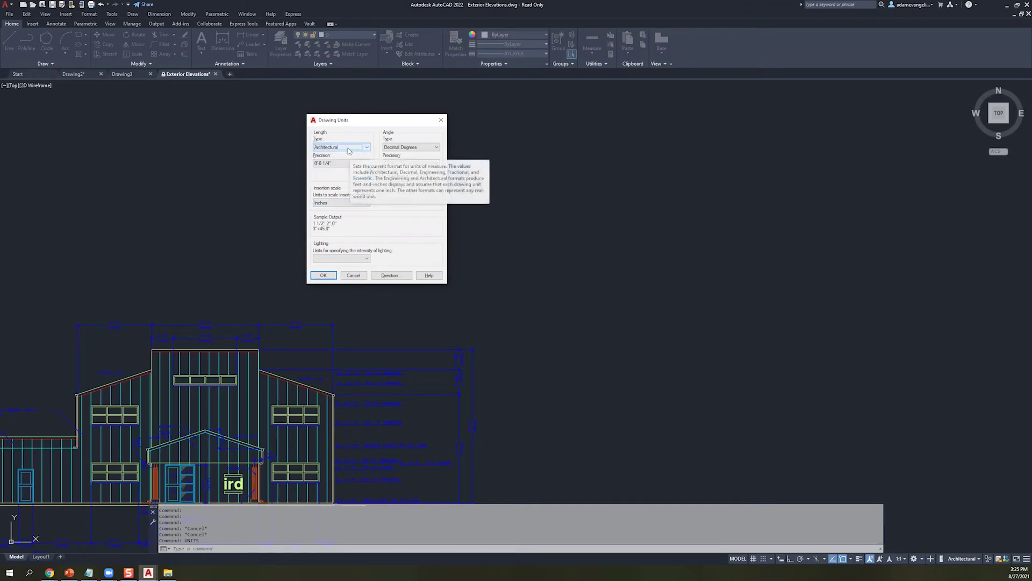
click(343, 160)
click(344, 148)
click(343, 165)
click(344, 149)
click(343, 170)
click(342, 148)
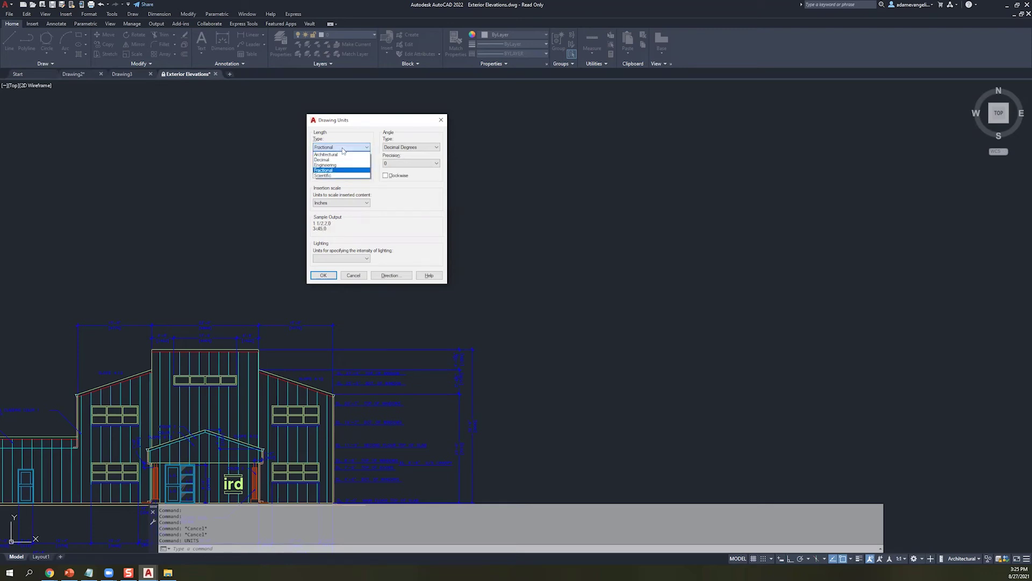
- Return the length type to Architectural and leave the drawing units settings without applying changes
click(331, 155)
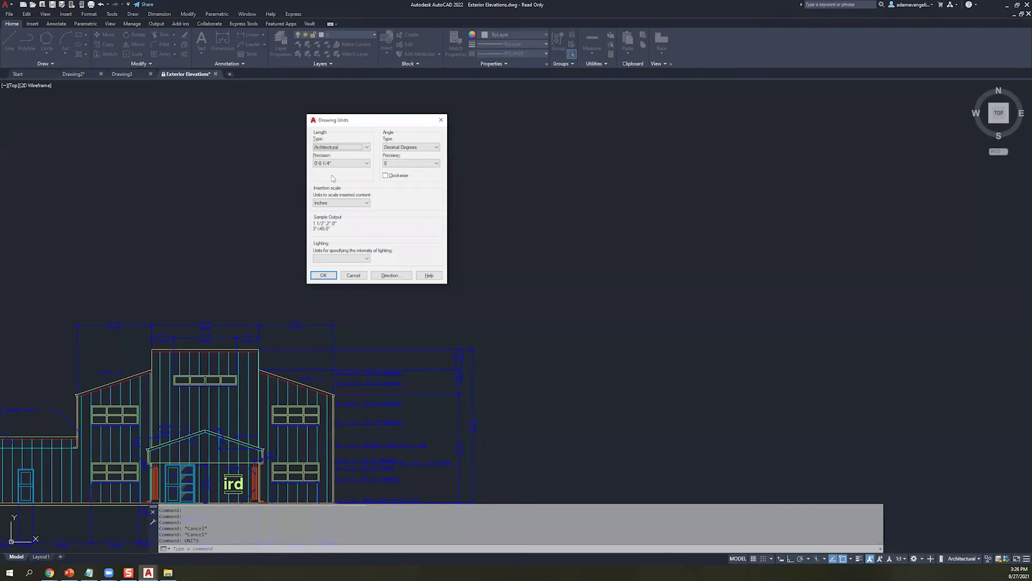
click(353, 276)
click(554, 295)
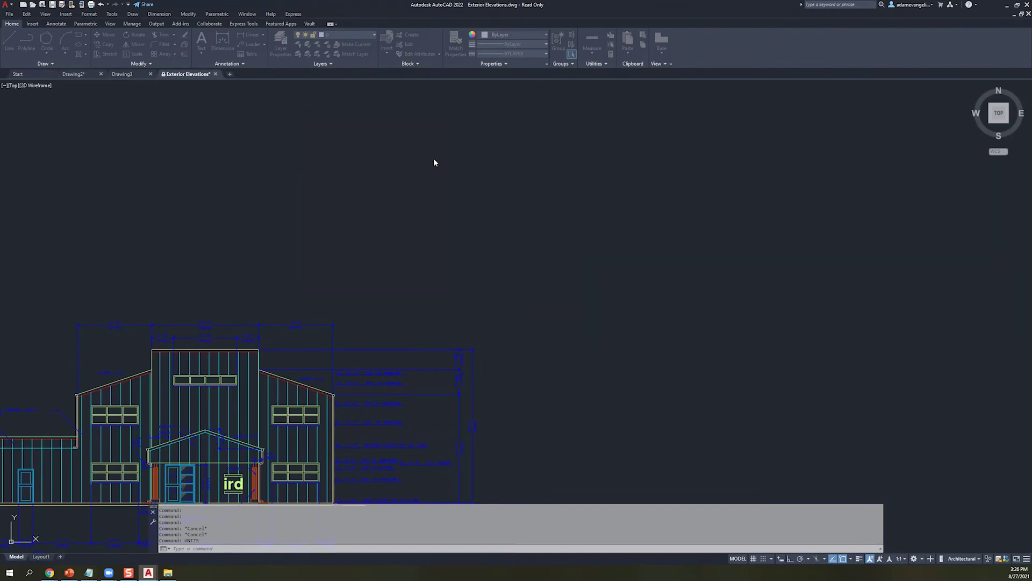
click(399, 196)
click(553, 237)
middle_drag(540, 348, 568, 178)
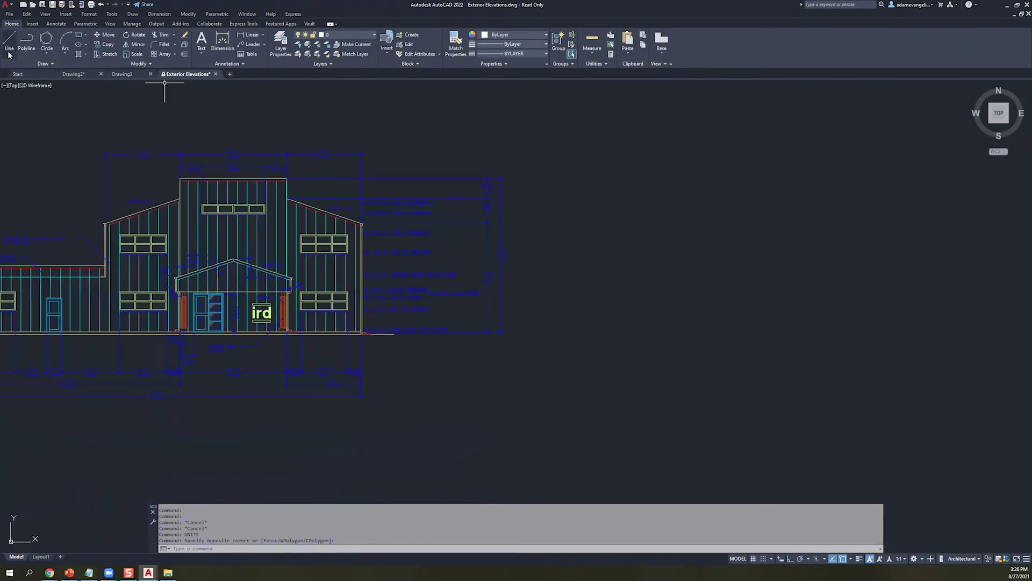
click(78, 37)
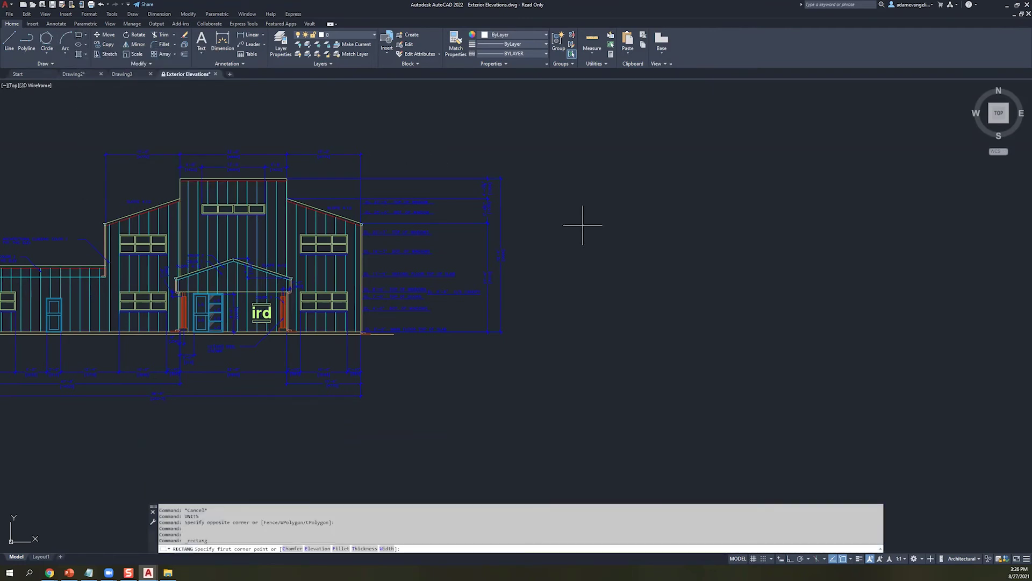
mouse_move(279, 334)
middle_down()
mouse_move(361, 246)
mouse_move(353, 203)
mouse_move(447, 215)
middle_up()
scroll(446, 214, up, 5)
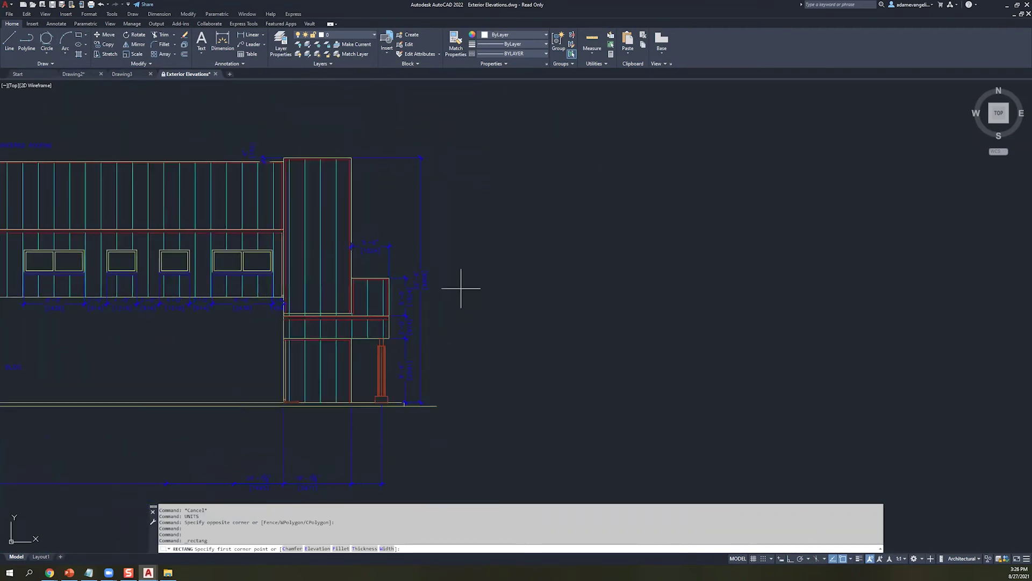
click(290, 184)
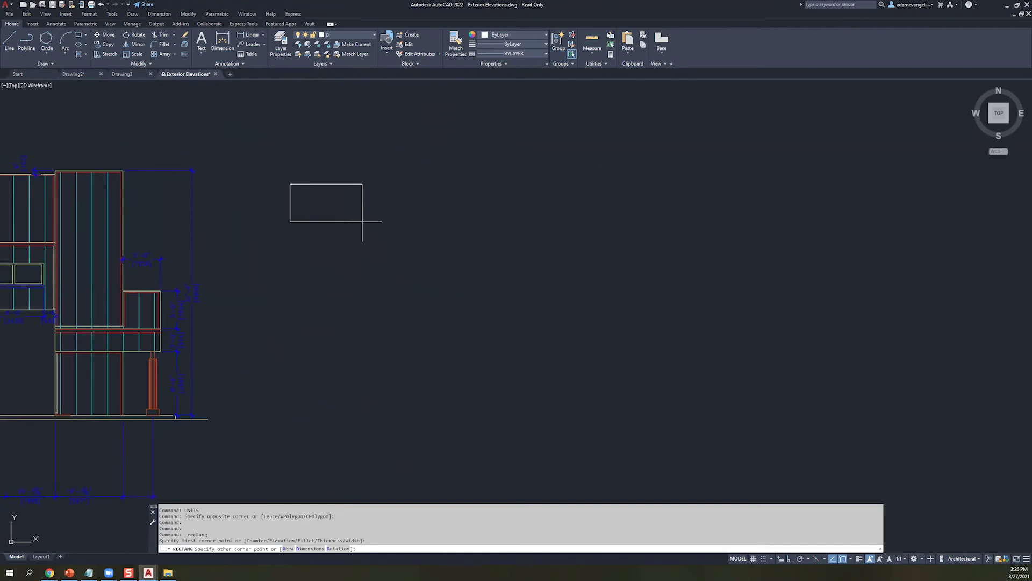
key(Escape)
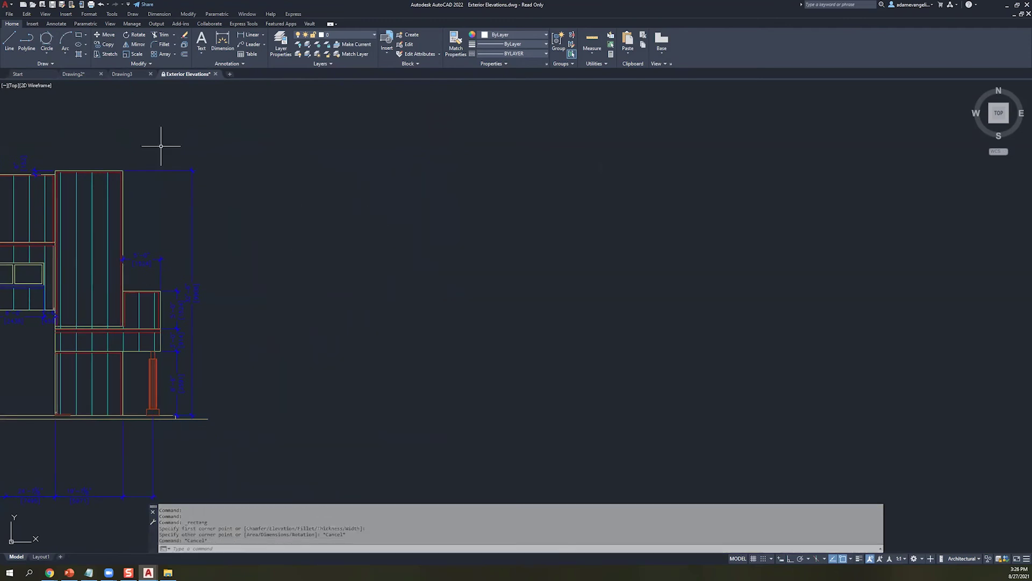
click(5, 42)
click(269, 278)
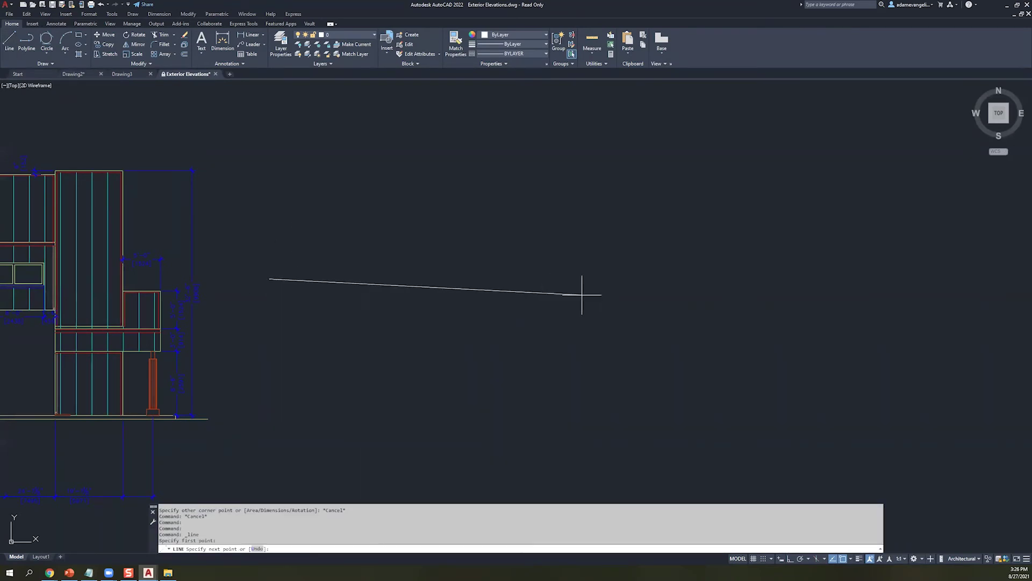
key(Escape)
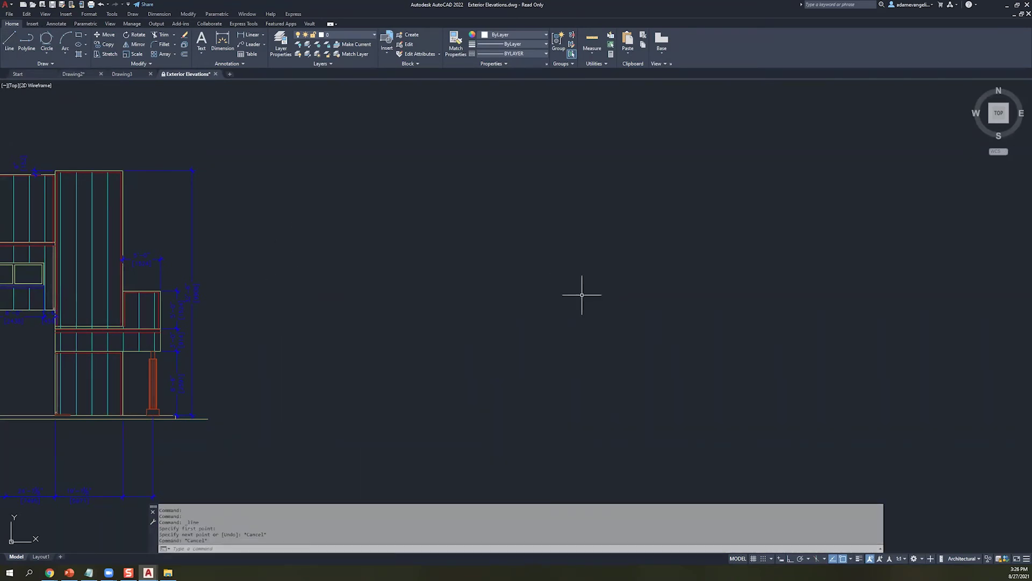
- Turn on dynamic input and draw a rectangle 4' wide and 3' high in the empty area beside the side elevation
click(780, 559)
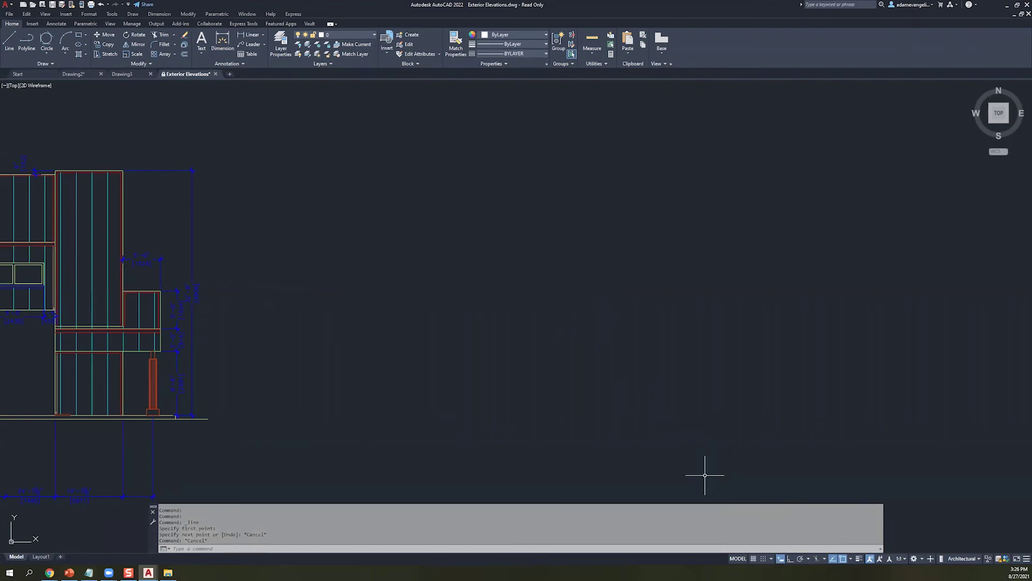
click(8, 41)
click(82, 33)
click(297, 265)
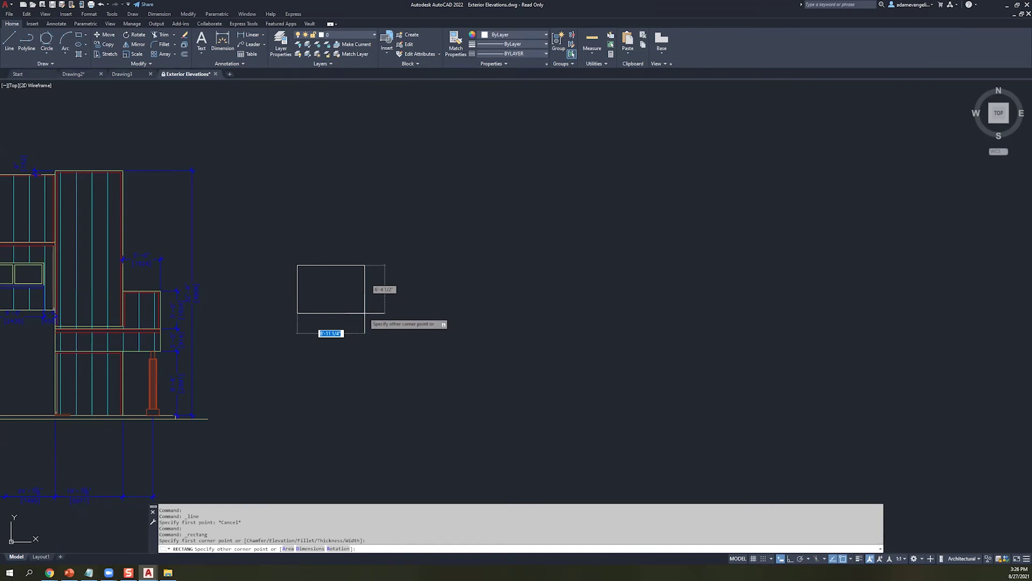
text(4')
key(Tab)
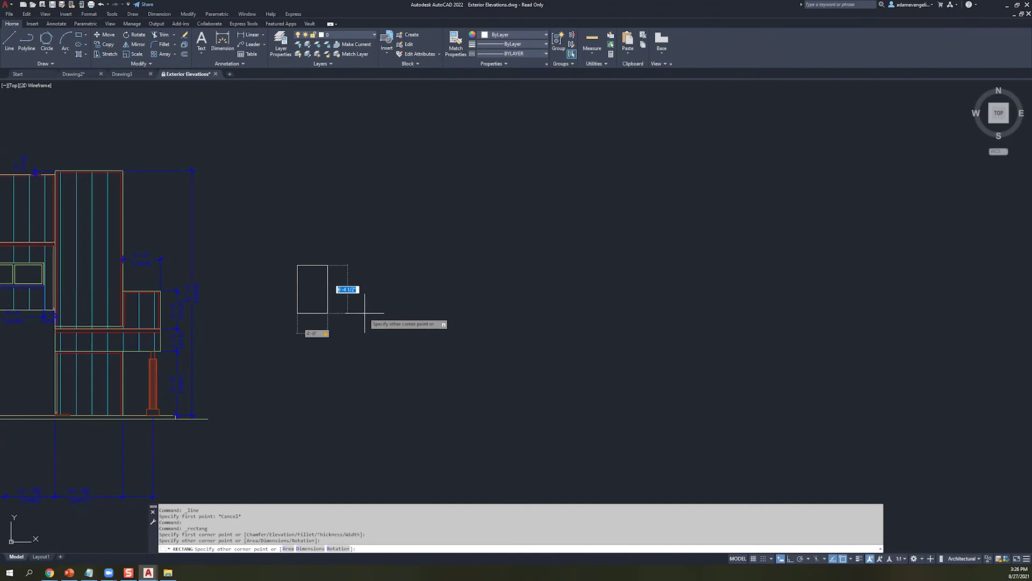
text(3')
key(Return)
scroll(311, 286, down, 5)
scroll(312, 287, up, 6)
scroll(312, 287, up, 2)
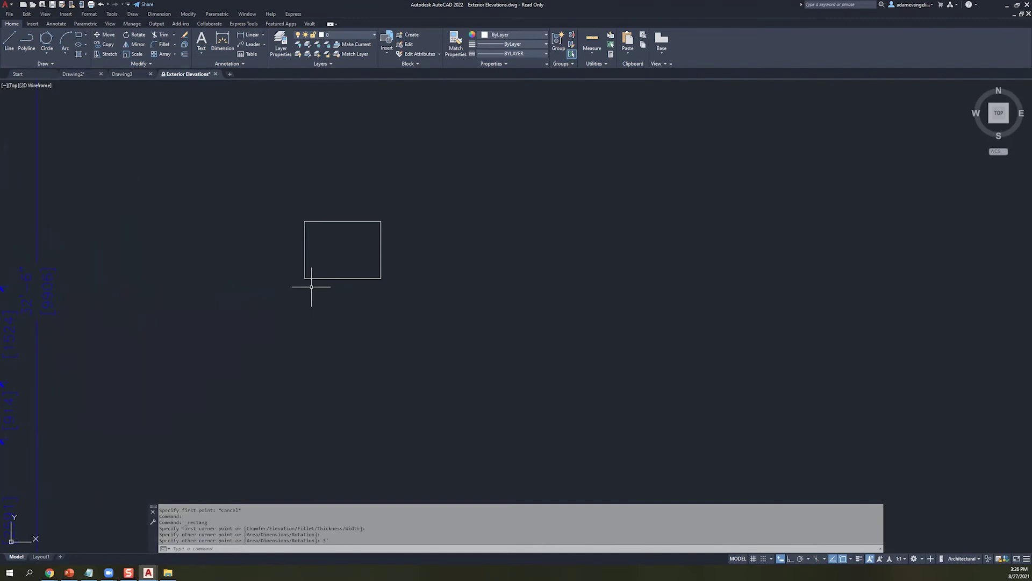
scroll(375, 228, up, 2)
middle_drag(216, 273, 269, 256)
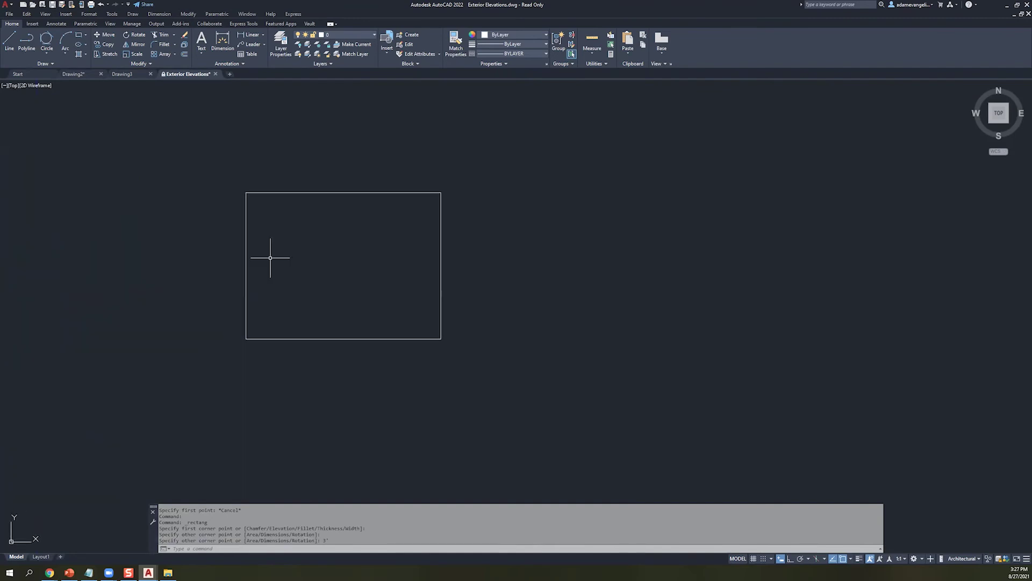
click(78, 38)
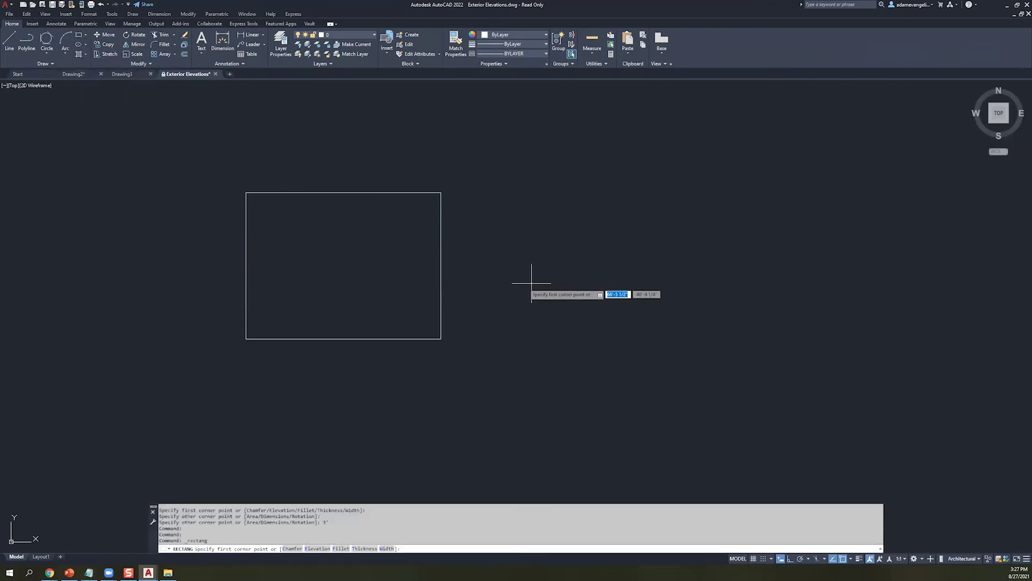
click(514, 285)
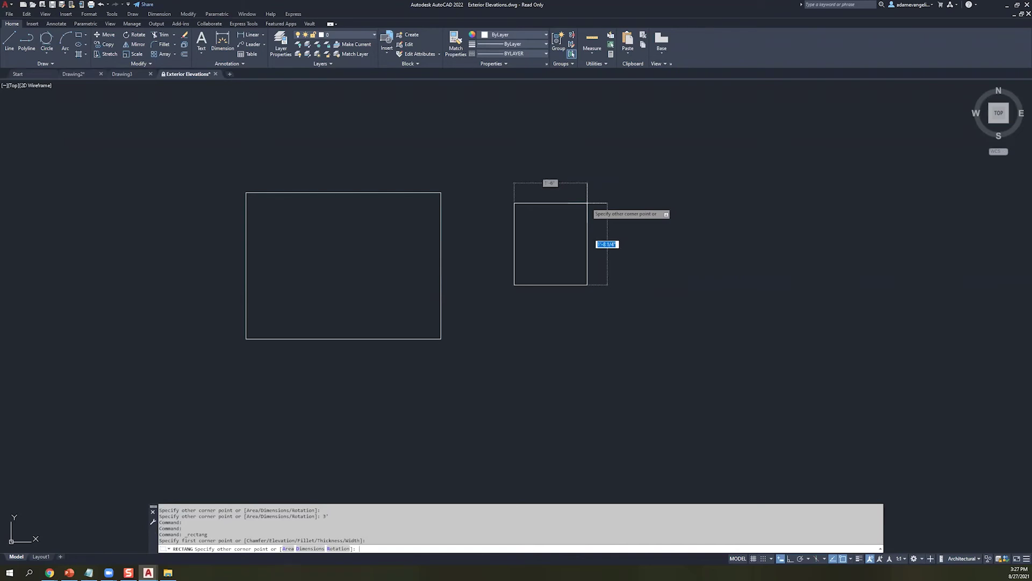
key(Escape)
key(Escape)
key(Escape)
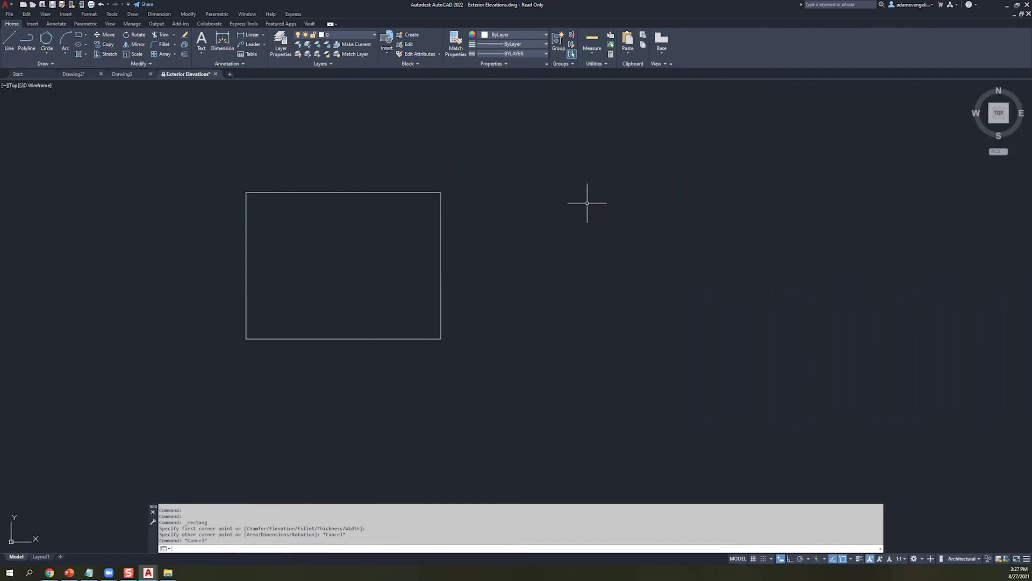
- Draw a horizontal line across the window rectangle, from the midpoint of its left edge to the midpoint of its right edge
middle_drag(208, 362, 273, 361)
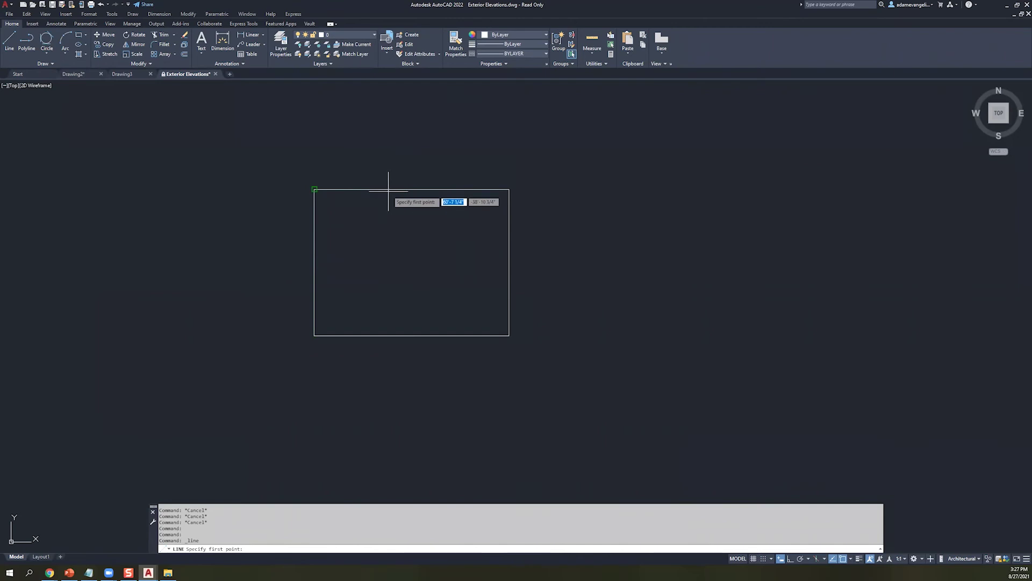
shift+right_click(394, 259)
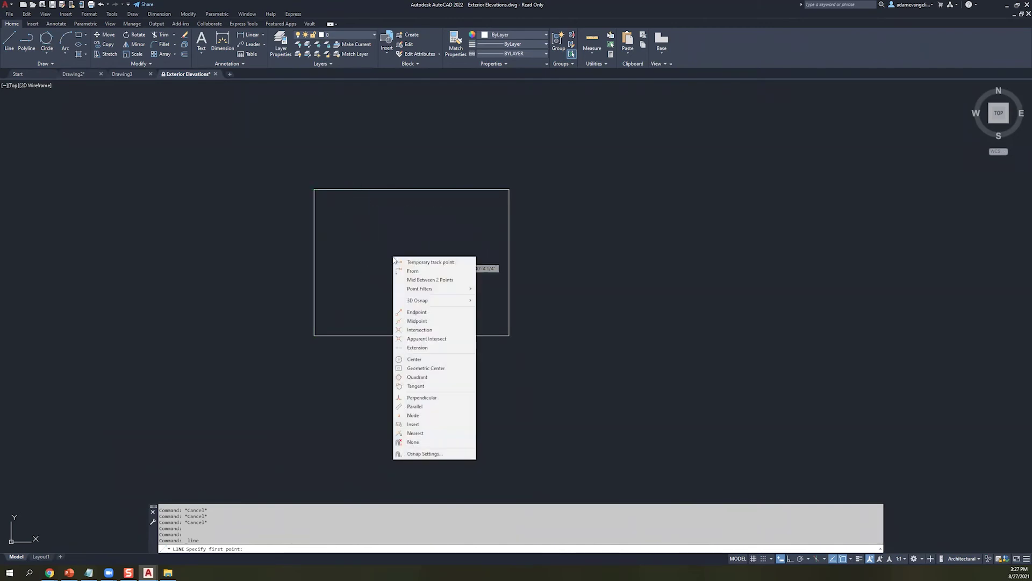
click(417, 321)
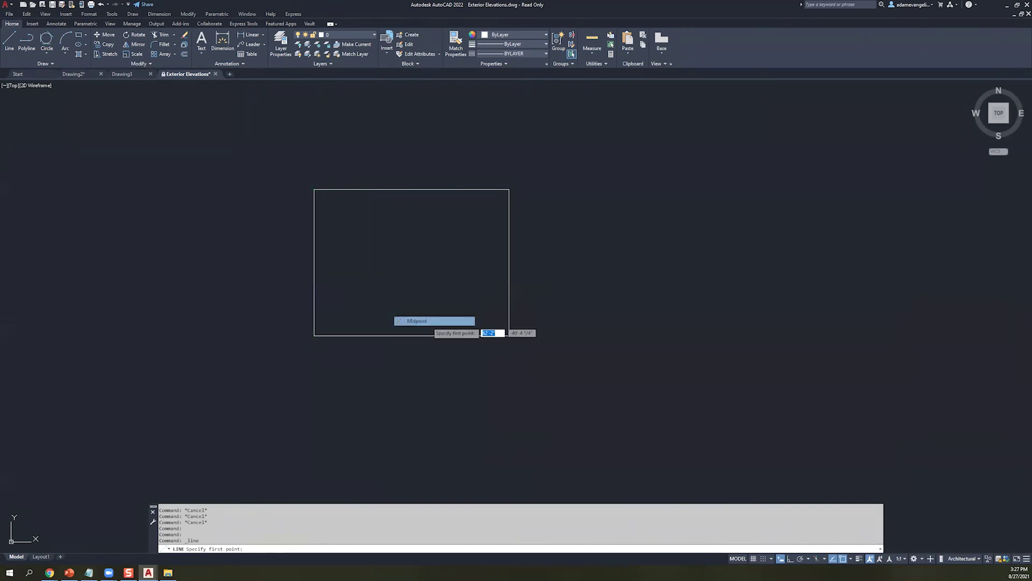
click(314, 262)
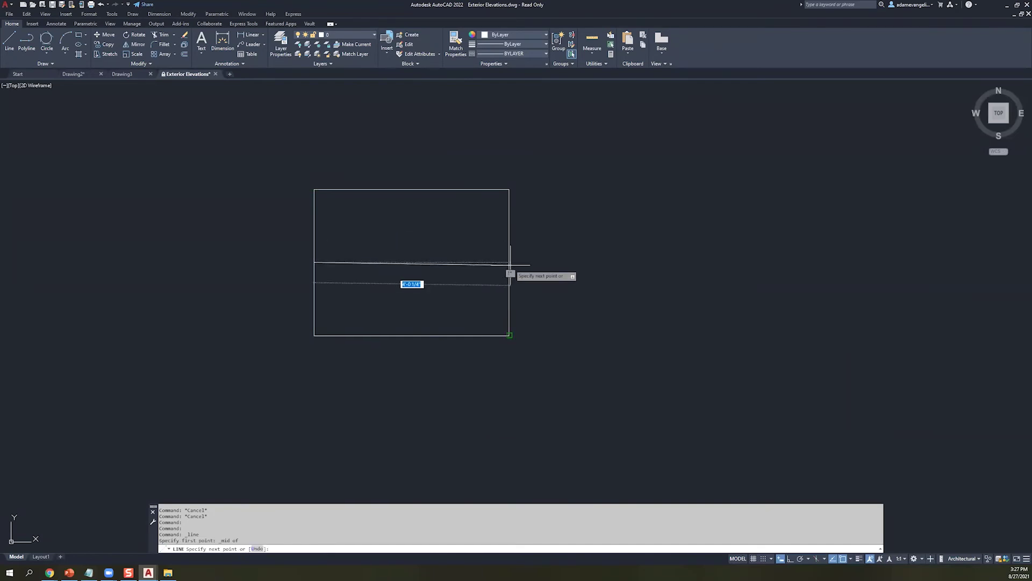
shift+right_click(476, 263)
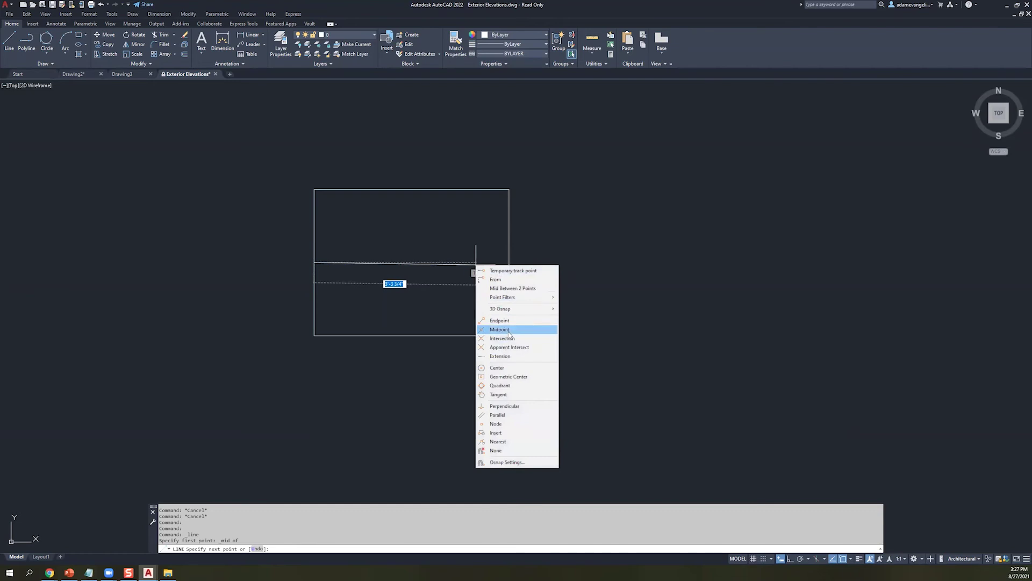
click(508, 329)
click(509, 271)
key(Escape)
key(Return)
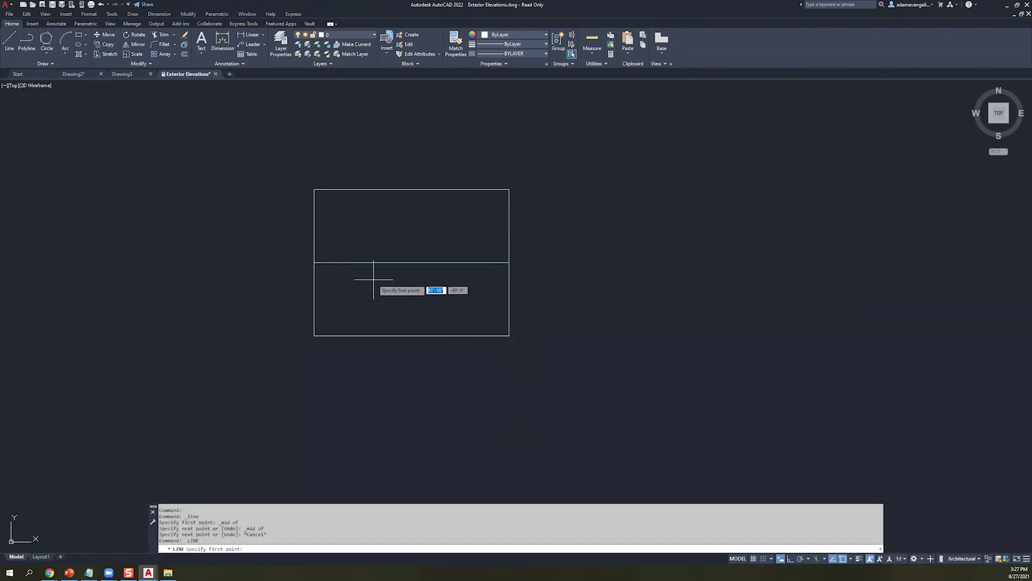
shift+right_click(410, 168)
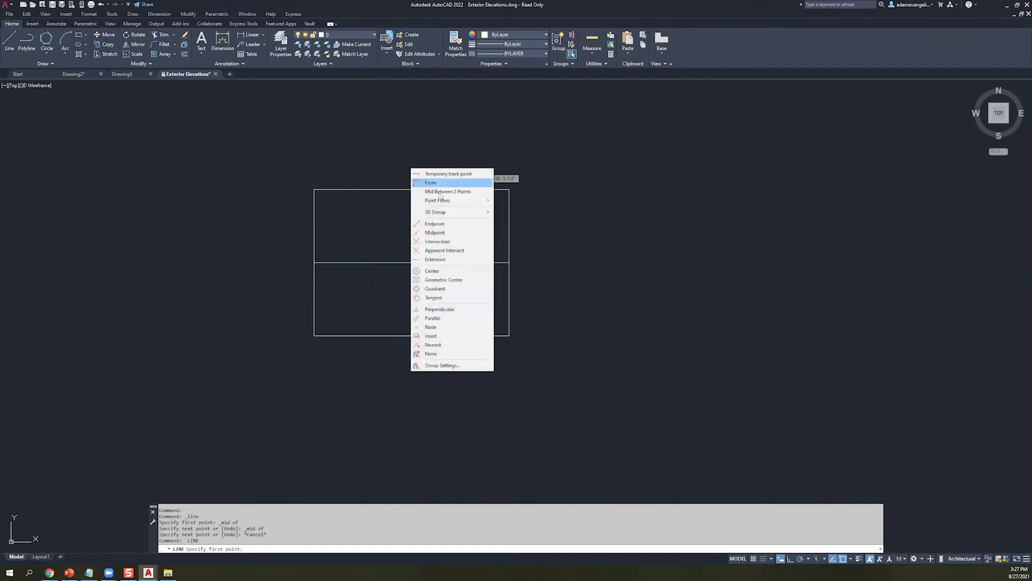
click(451, 232)
click(413, 188)
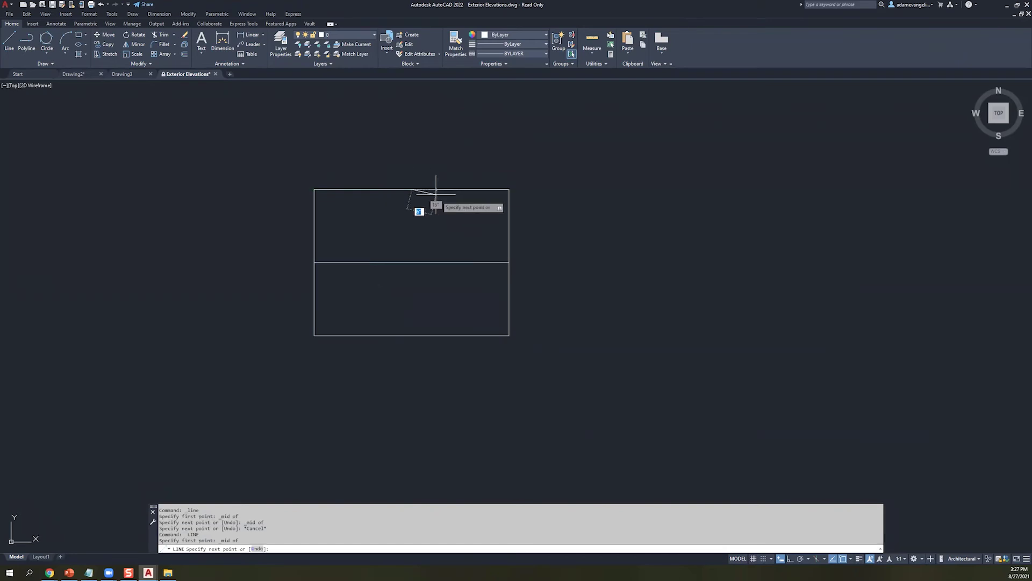
shift+right_click(416, 318)
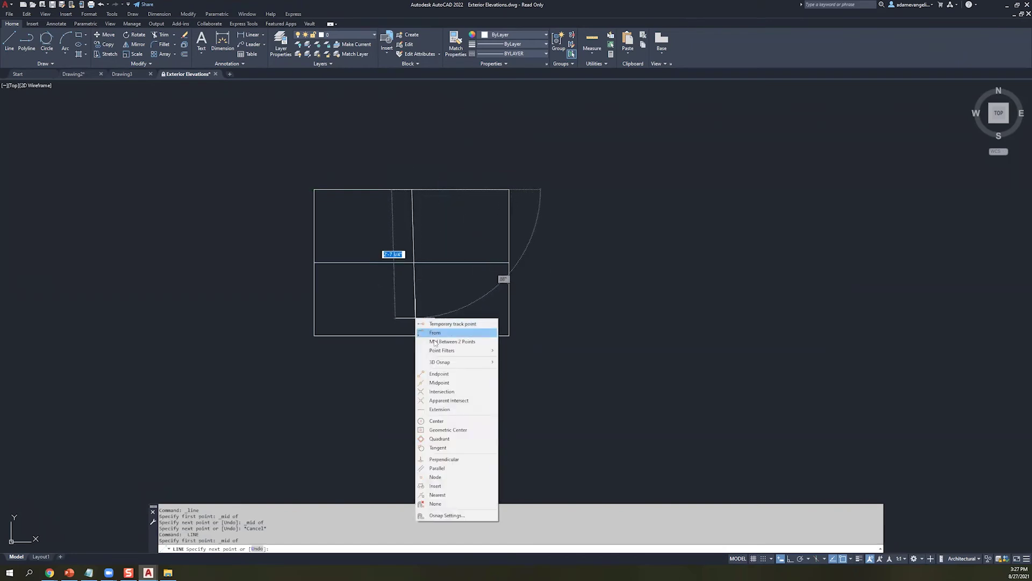
click(439, 382)
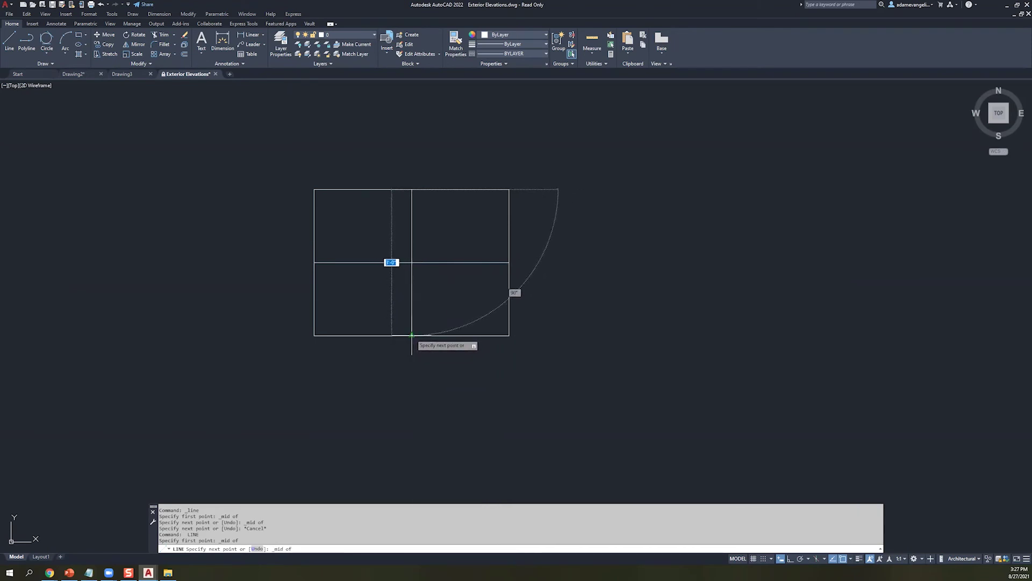
key(Escape)
- Draw a vertical line from the midpoint of the window's upper edge, perpendicular to its lower edge
key(Return)
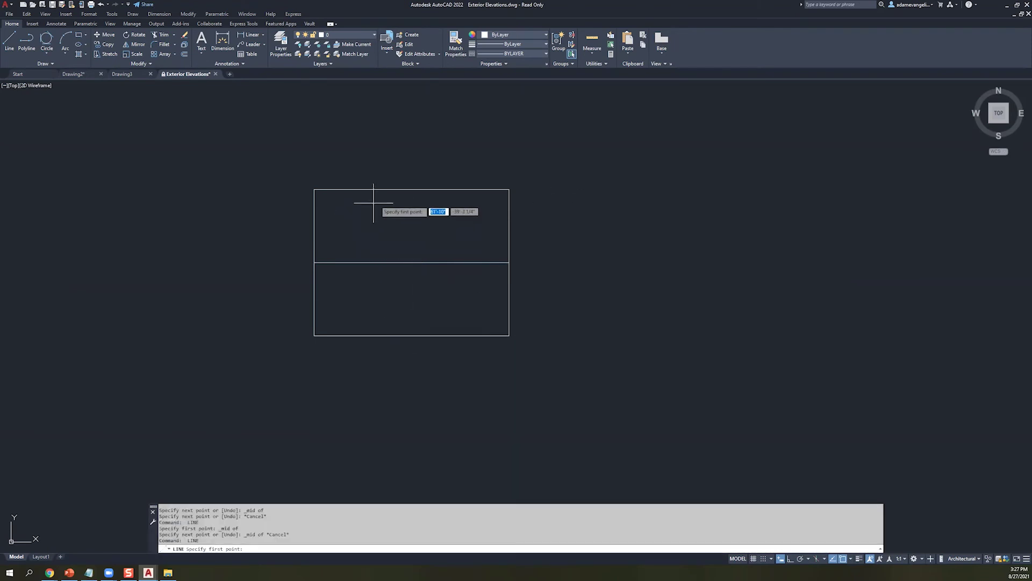
shift+right_click(424, 231)
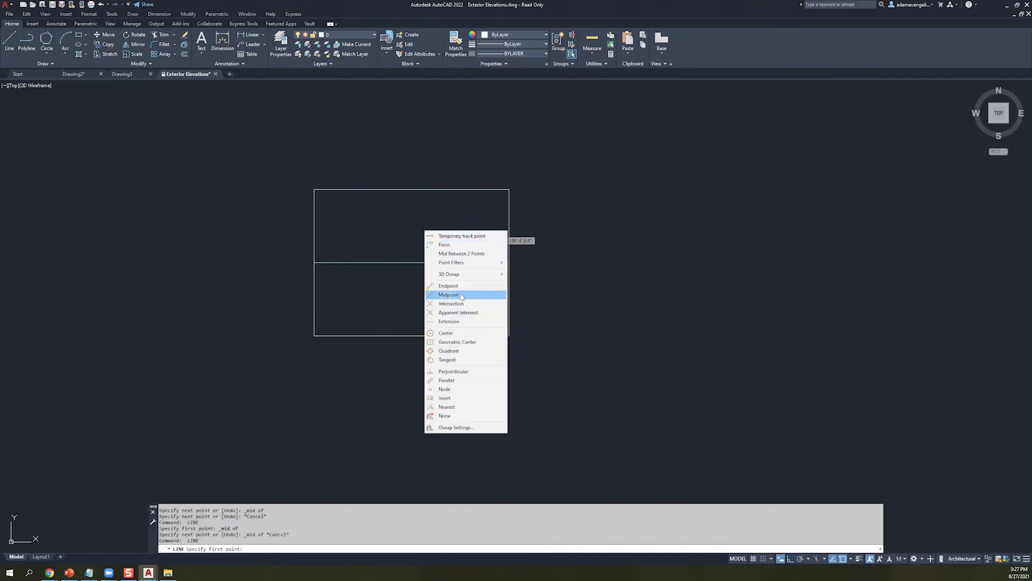
click(461, 294)
click(415, 199)
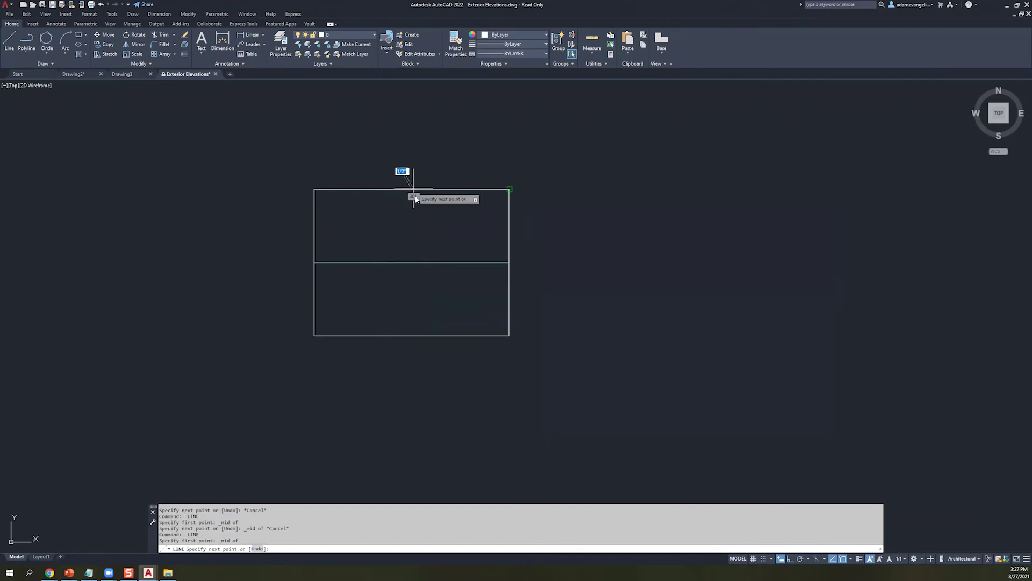
shift+right_click(426, 301)
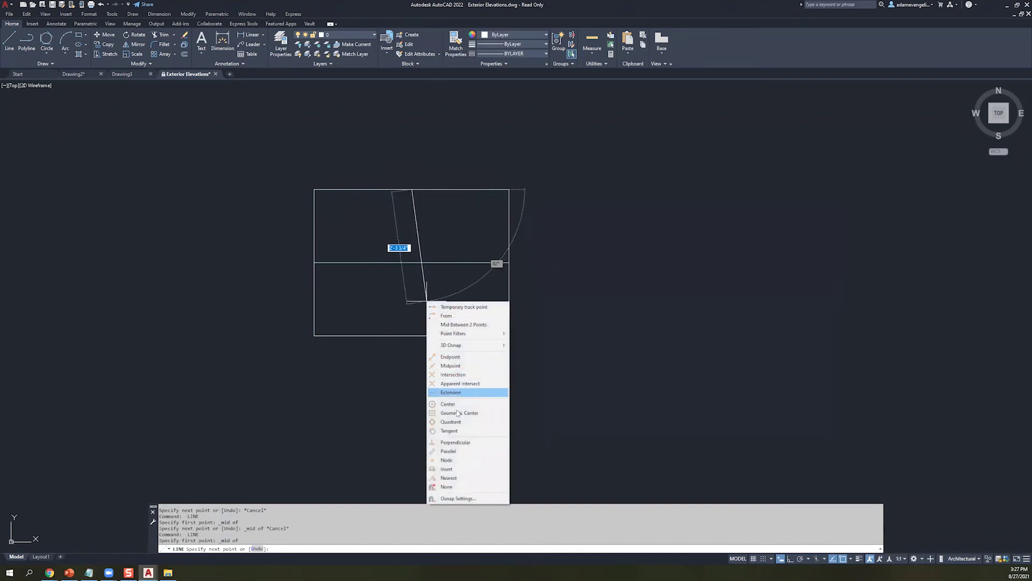
click(456, 444)
click(412, 336)
key(Escape)
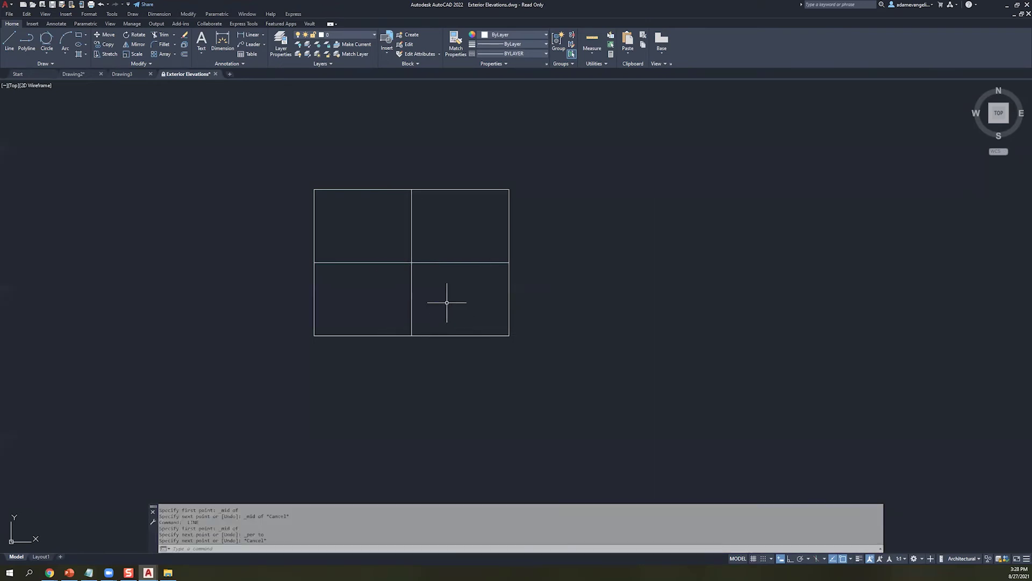
click(412, 229)
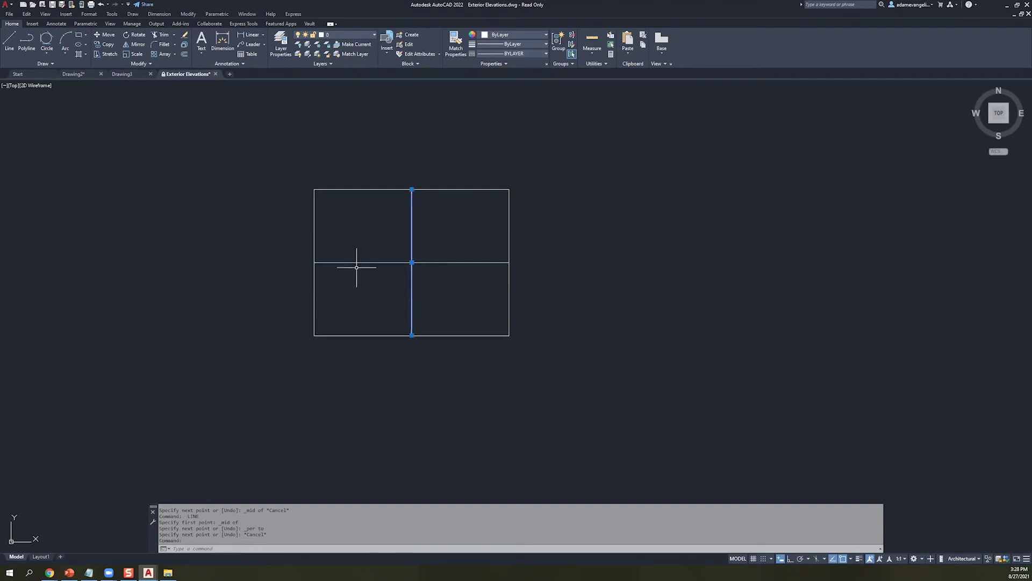
key(Escape)
key(Escape)
key(Escape)
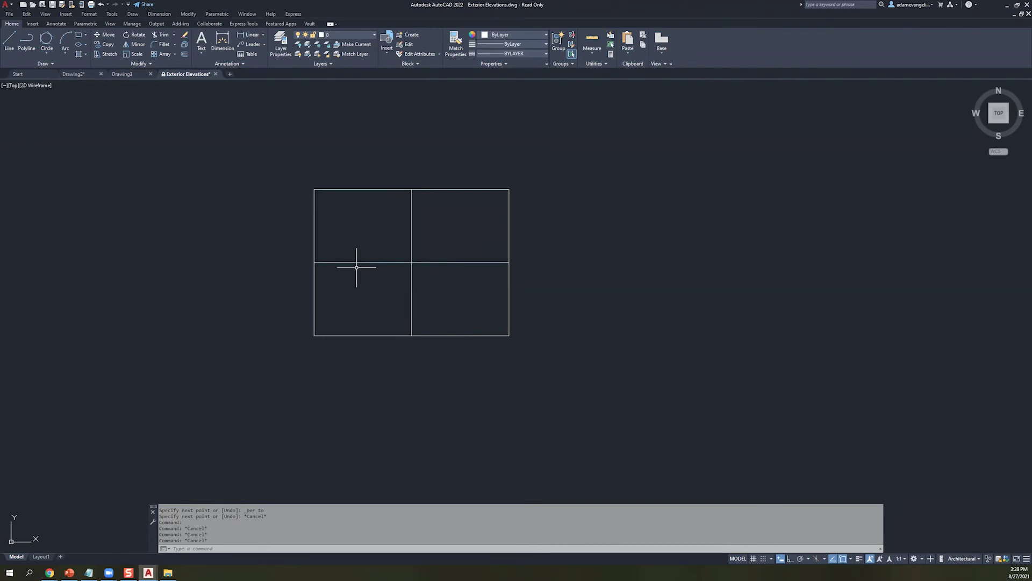
click(328, 319)
key(Escape)
key(Escape)
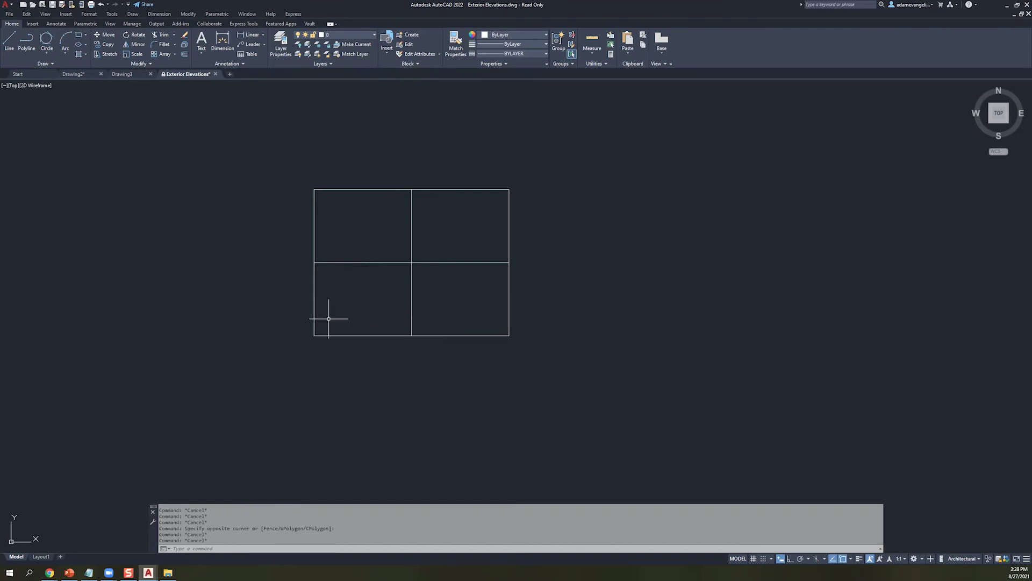
click(185, 55)
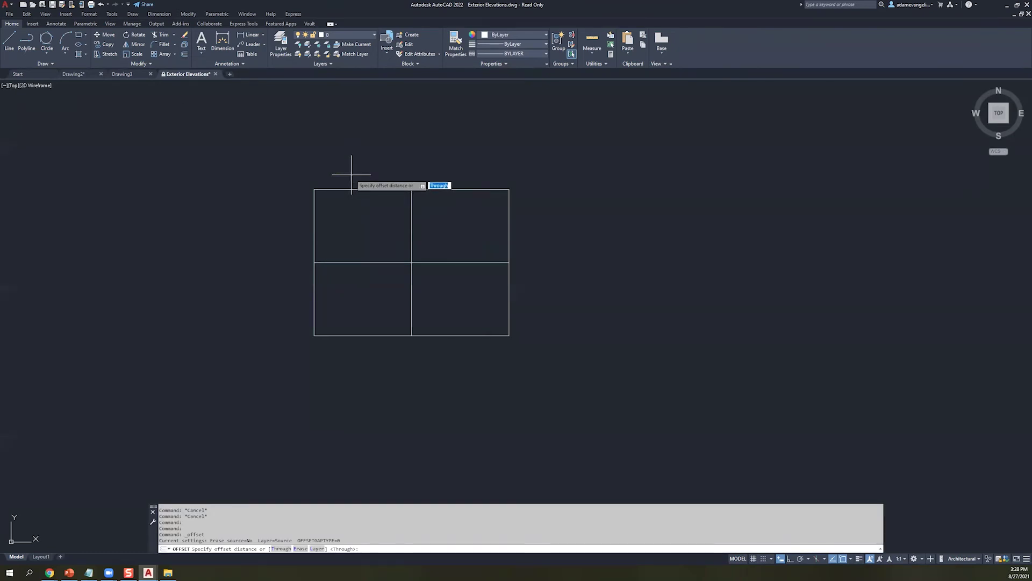
key(Down)
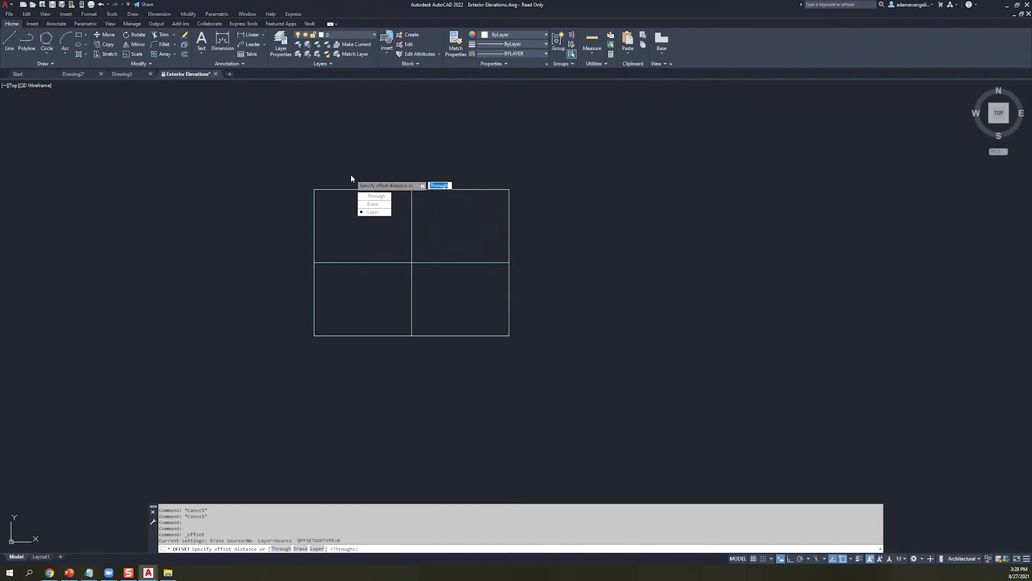
key(Return)
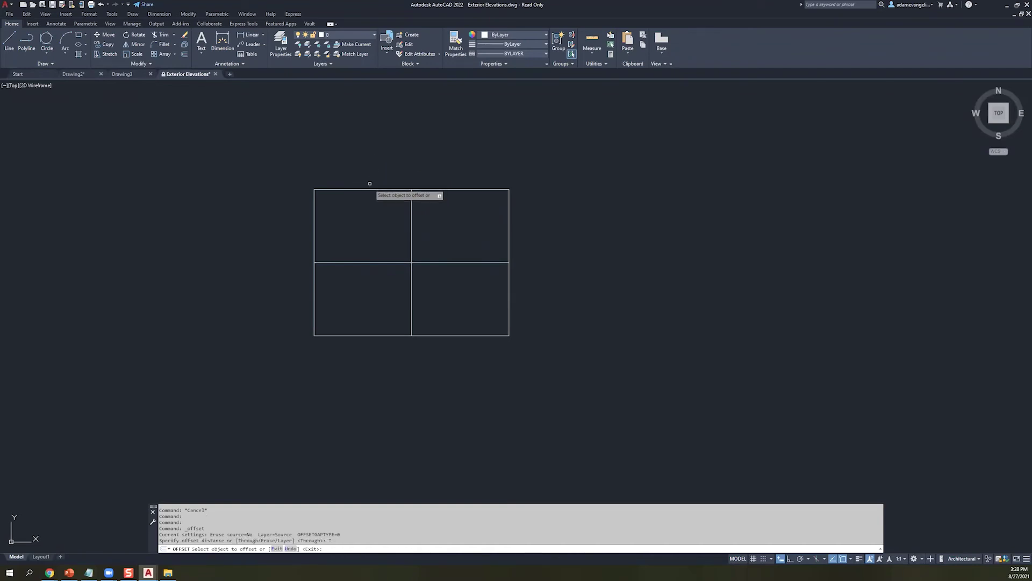
click(363, 189)
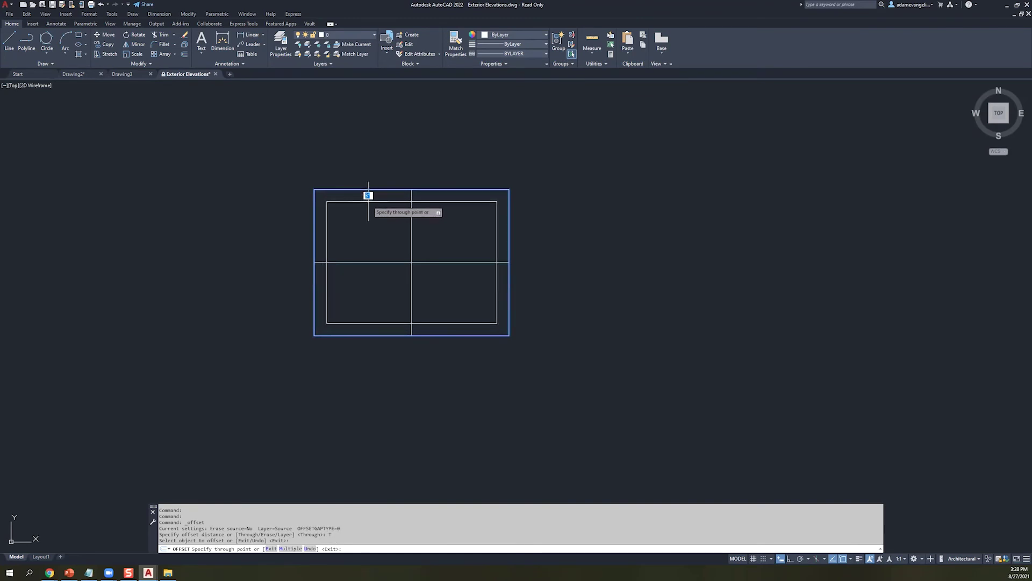
key(Escape)
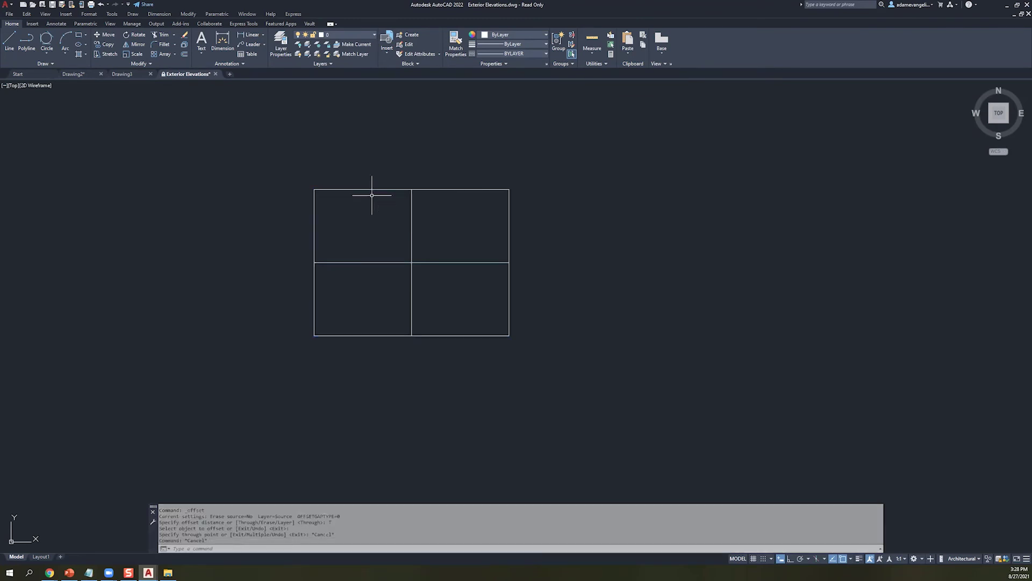
click(184, 54)
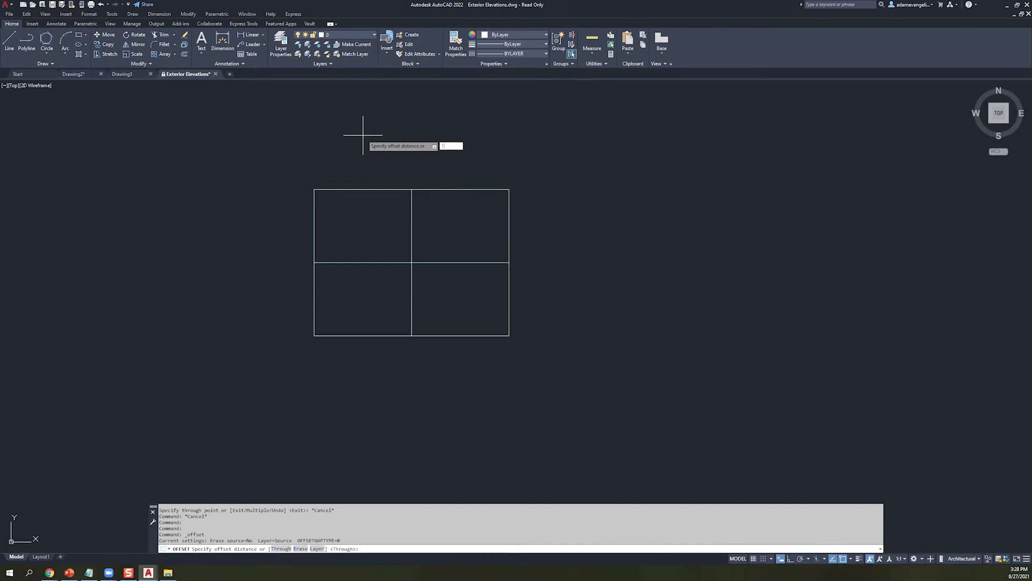
key(Return)
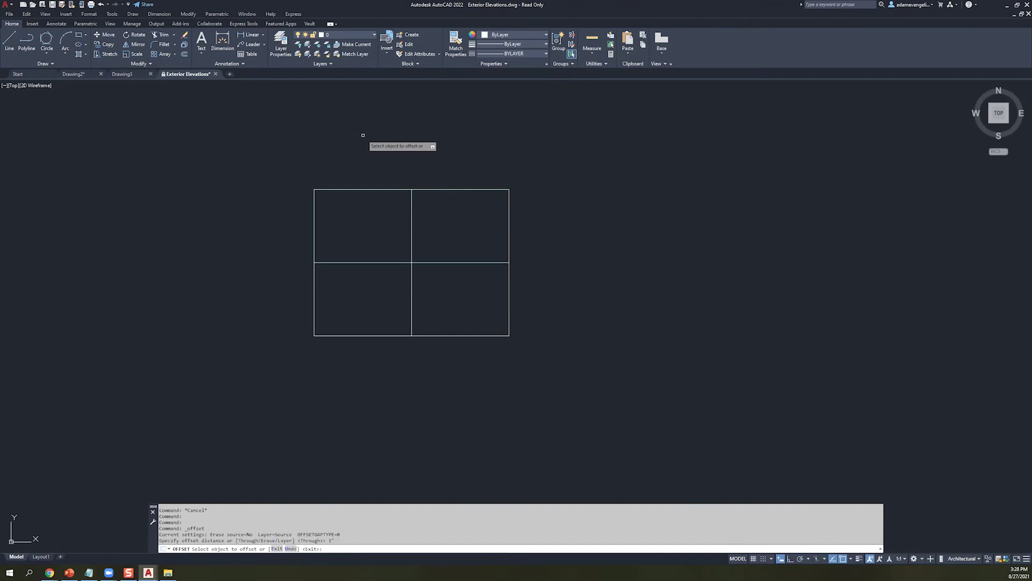
click(351, 190)
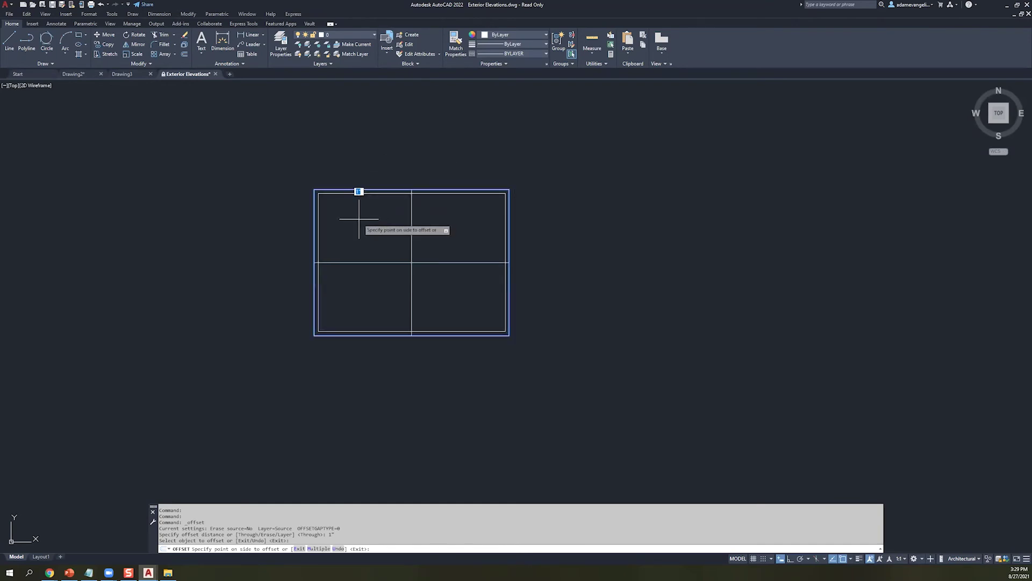
key(Escape)
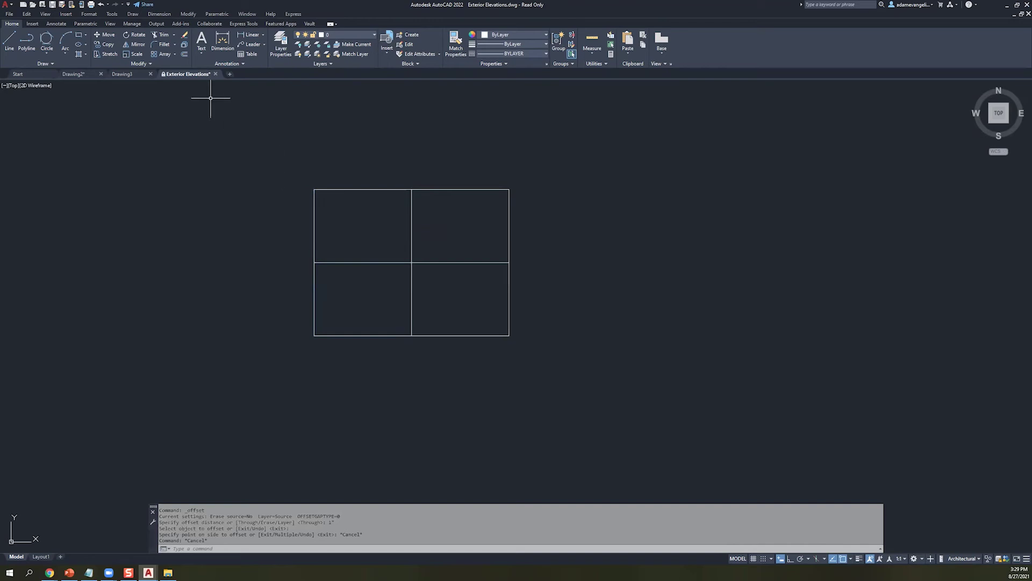
- Offset the window's outer rectangle 1" inward using the Through option
click(183, 55)
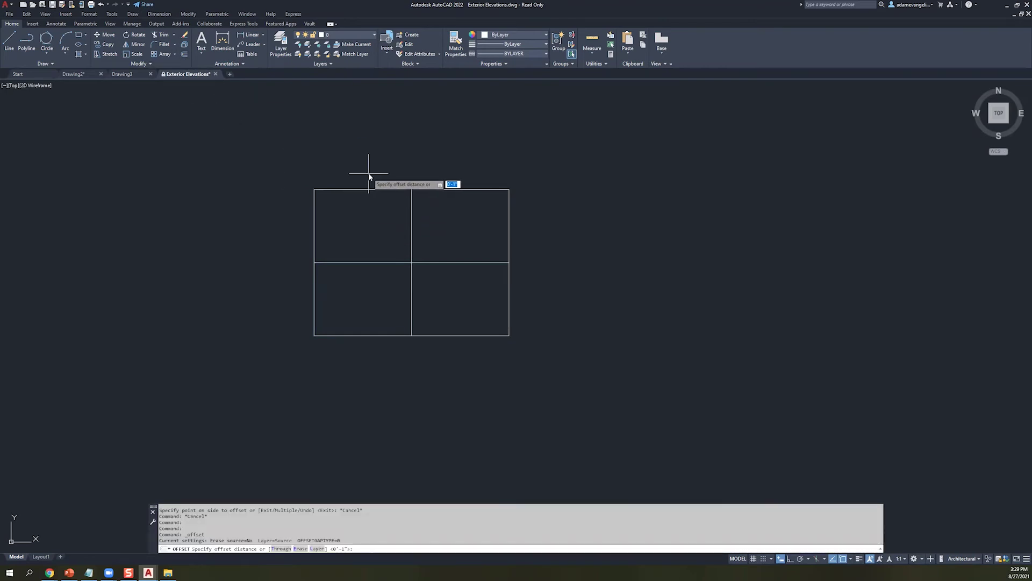
key(Down)
key(Return)
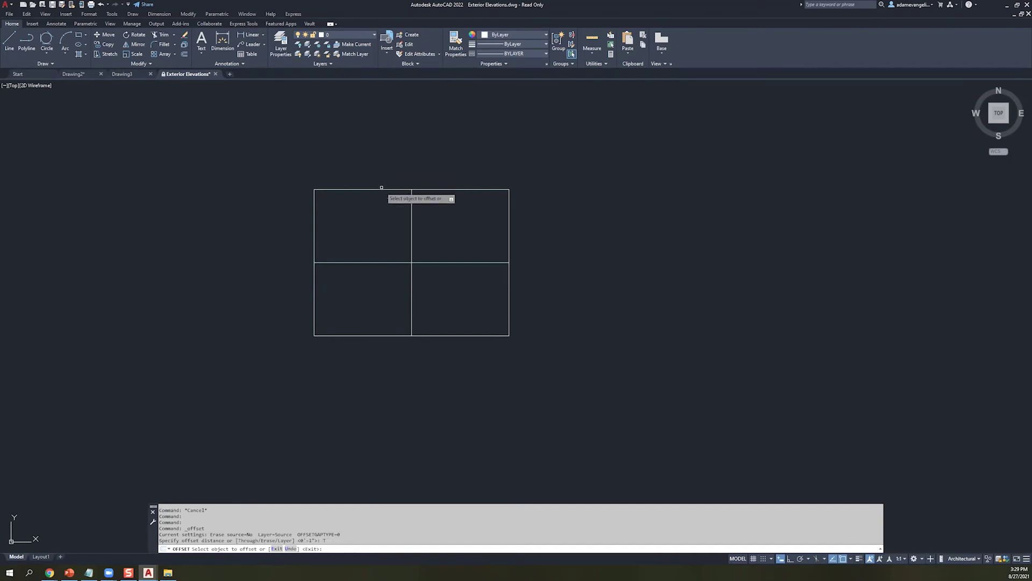
click(380, 189)
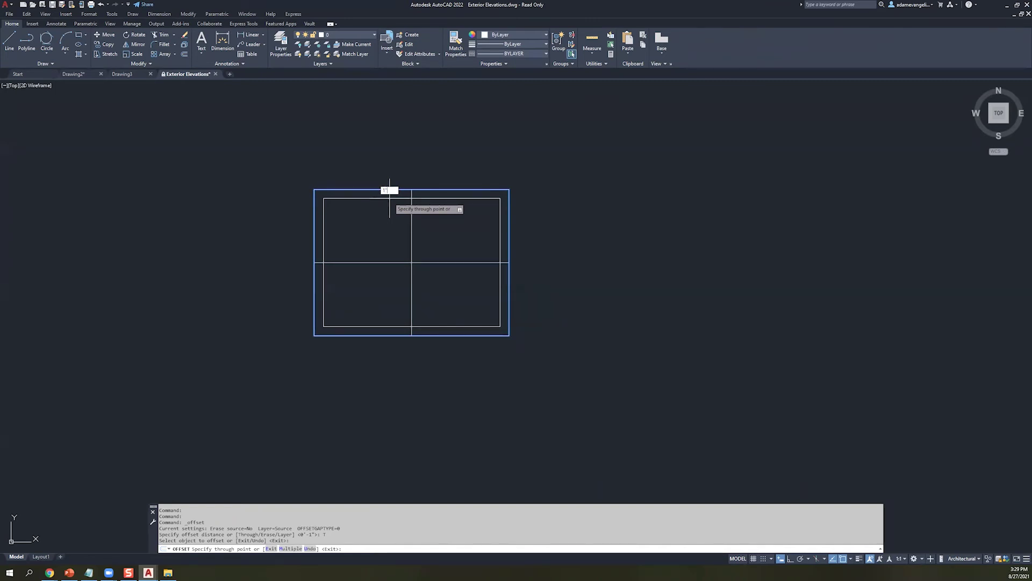
key(Return)
scroll(440, 231, up, 5)
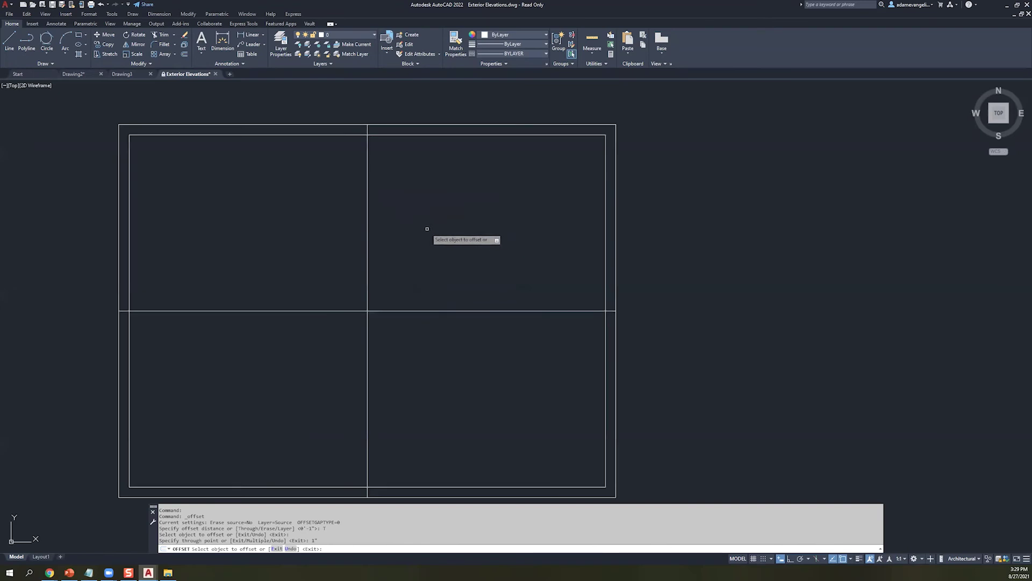
mouse_move(251, 216)
middle_down()
mouse_move(415, 223)
mouse_move(359, 192)
middle_up()
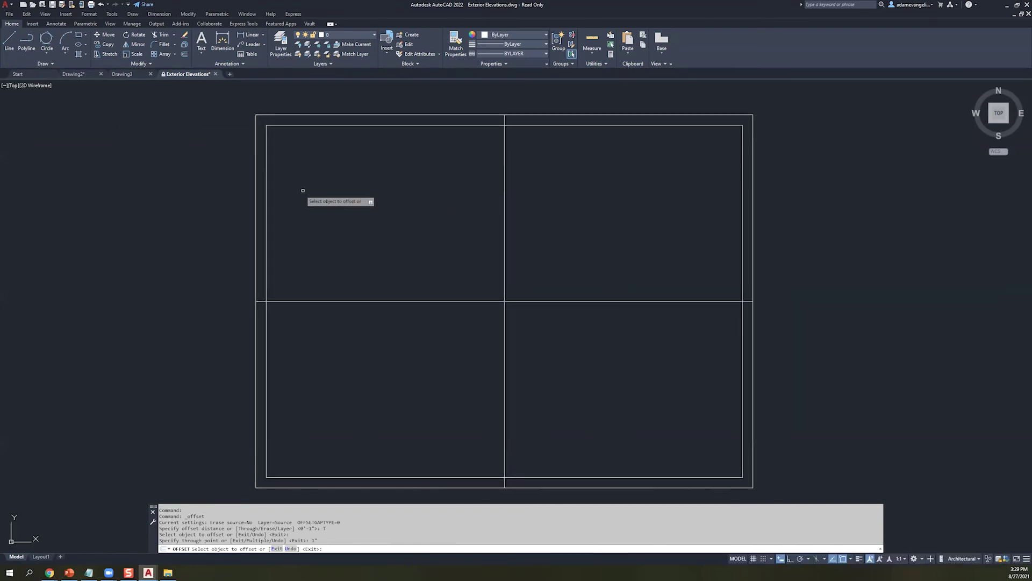
click(184, 55)
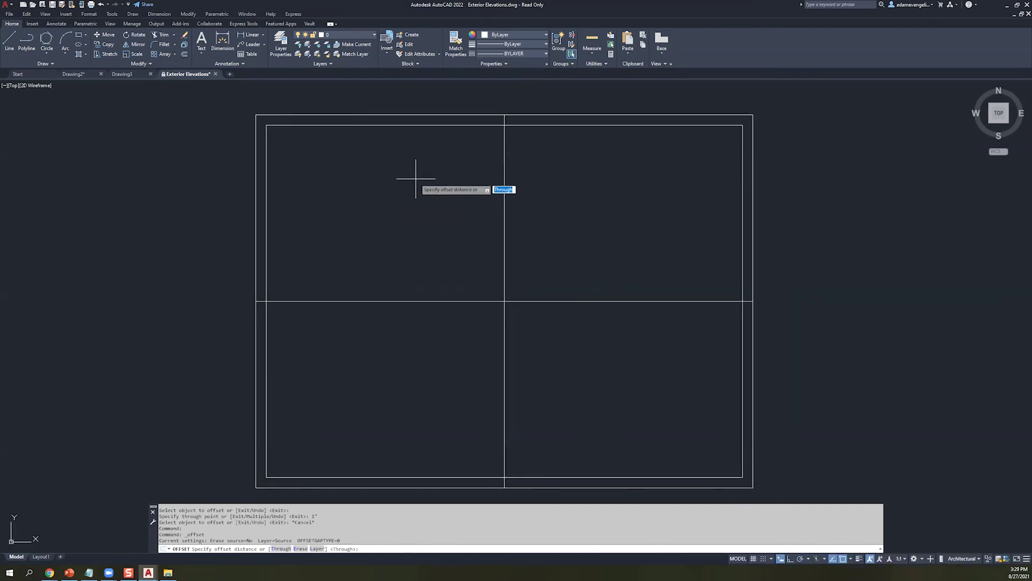
key(Escape)
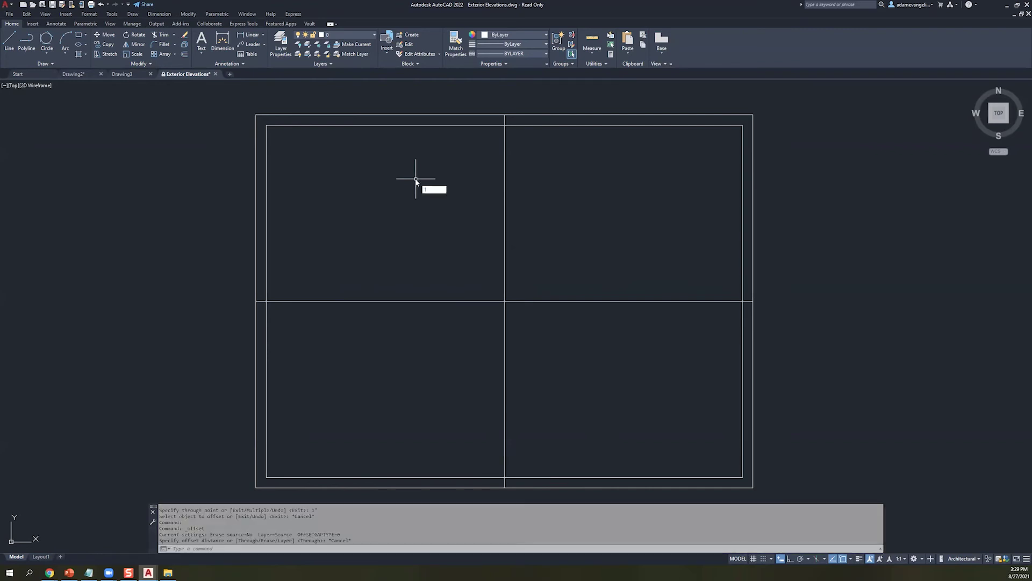
key(Escape)
key(Escape)
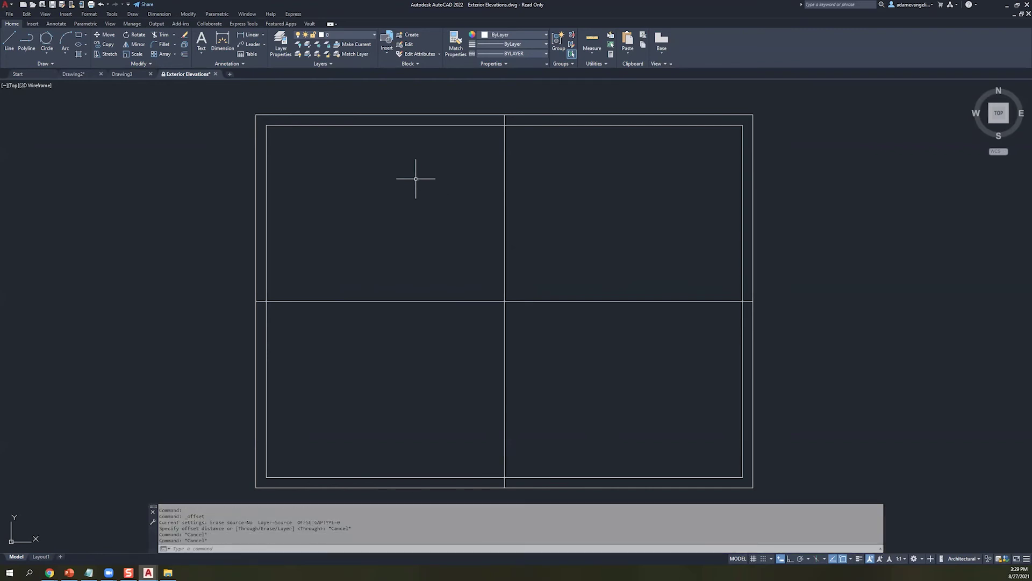
- Offset the window's vertical centre line 0.5" to both sides
click(183, 54)
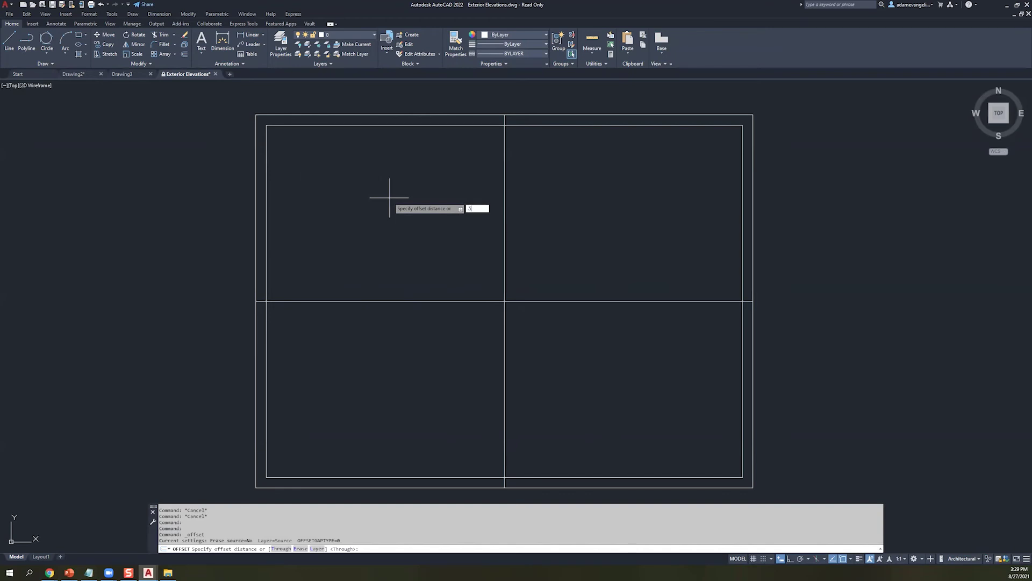
key(Return)
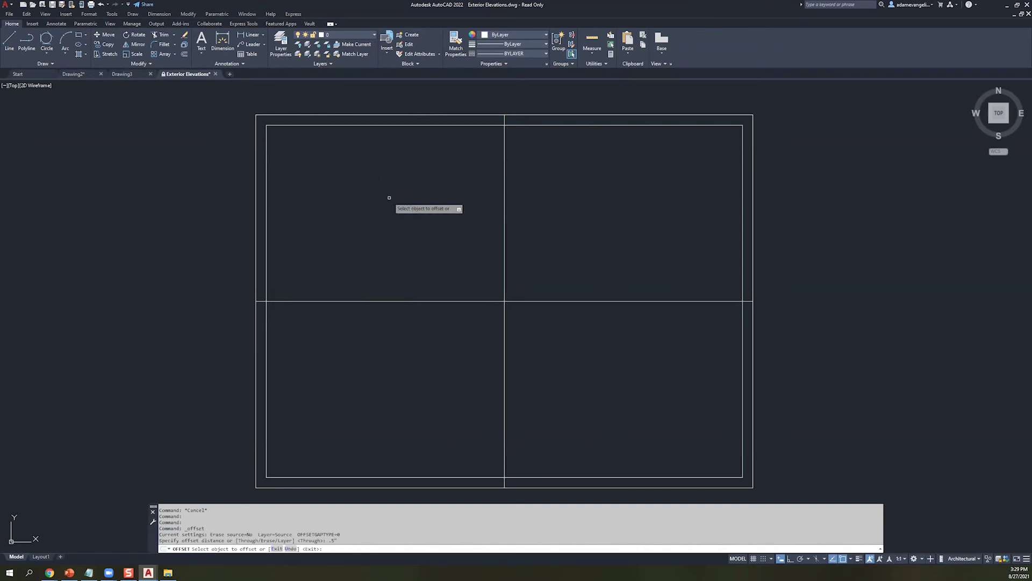
click(505, 163)
click(512, 164)
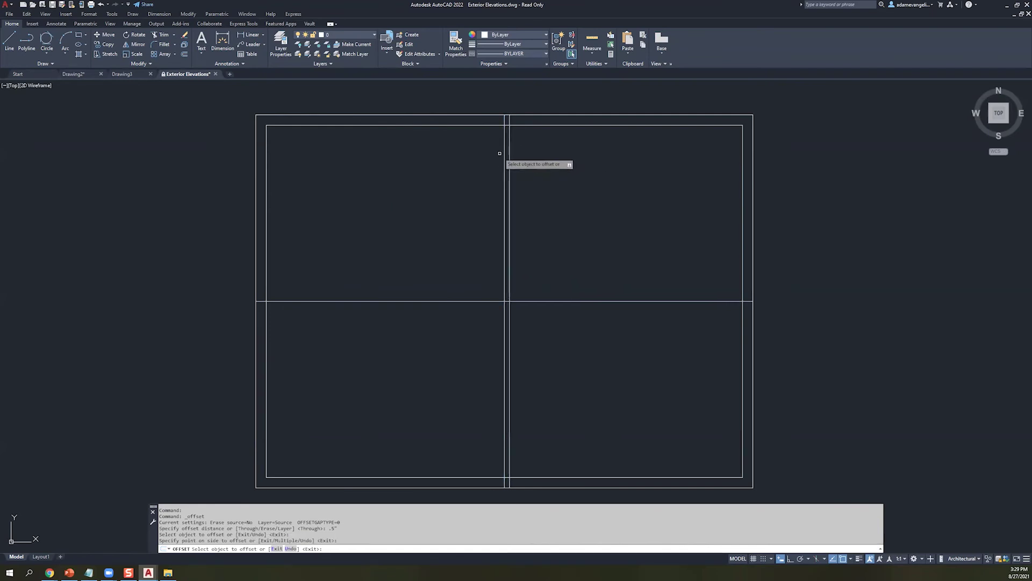
click(505, 155)
click(431, 242)
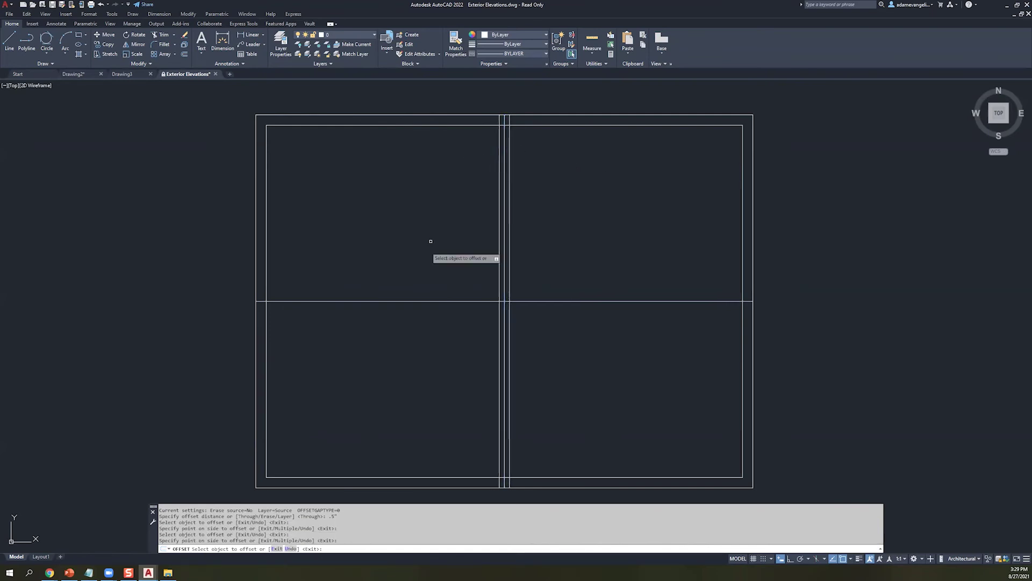
- Offset the window's horizontal centre line 0.5" above and below with the same offset distance
click(403, 301)
click(402, 290)
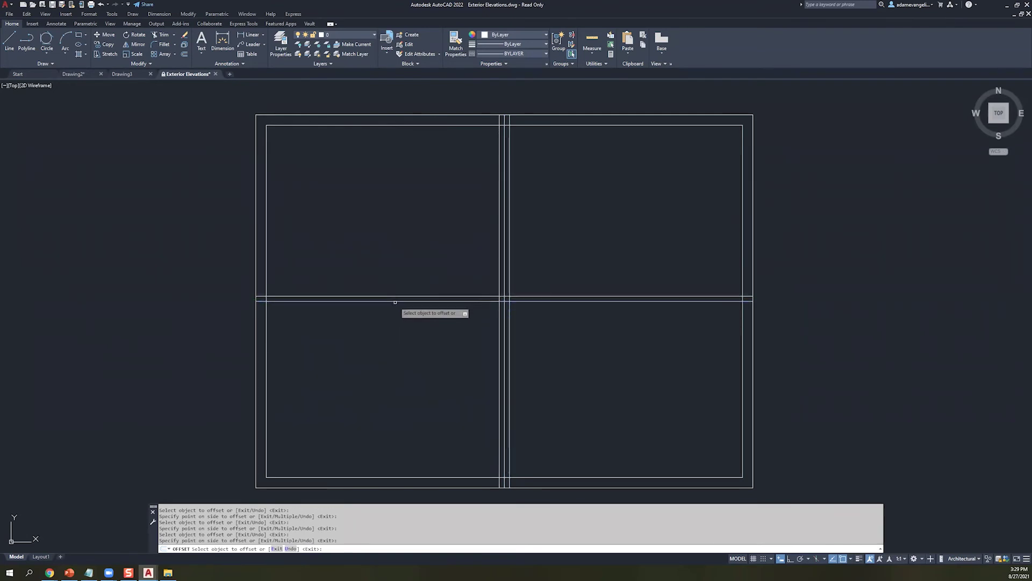
click(395, 300)
click(394, 308)
scroll(510, 180, up, 2)
scroll(509, 183, down, 2)
mouse_move(574, 214)
middle_down()
mouse_move(513, 161)
mouse_move(484, 191)
mouse_move(494, 203)
middle_up()
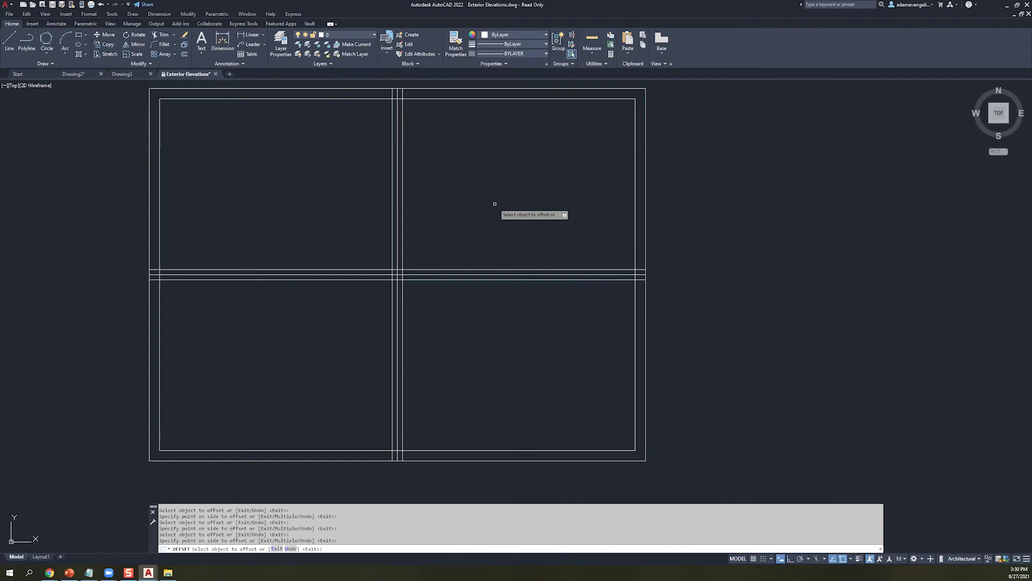
key(Escape)
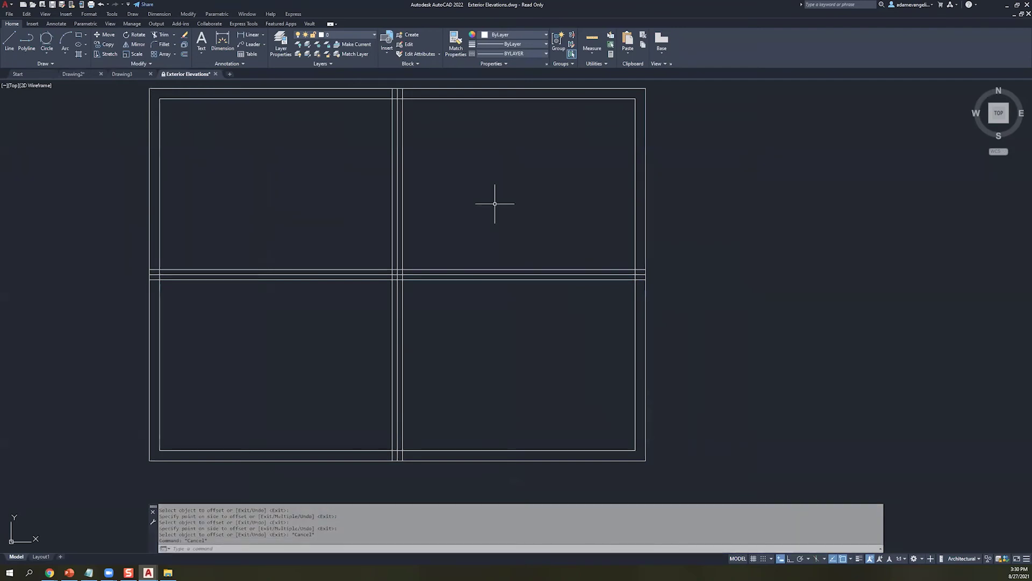
- Trim away the original centre lines and the divider segments crossing at the middle of the window, leaving an open intersection
click(163, 35)
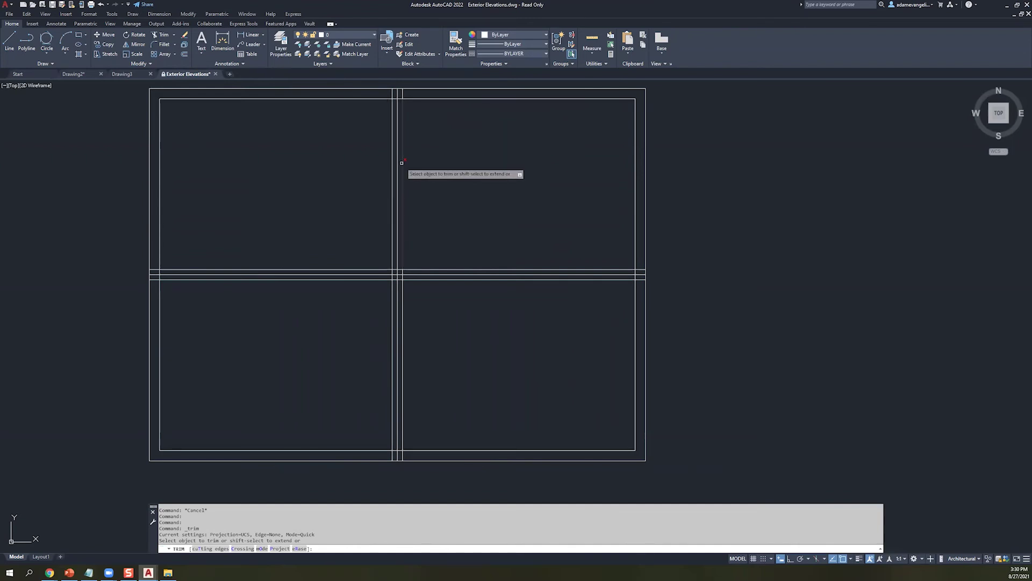
scroll(402, 162, up, 5)
scroll(402, 162, up, 4)
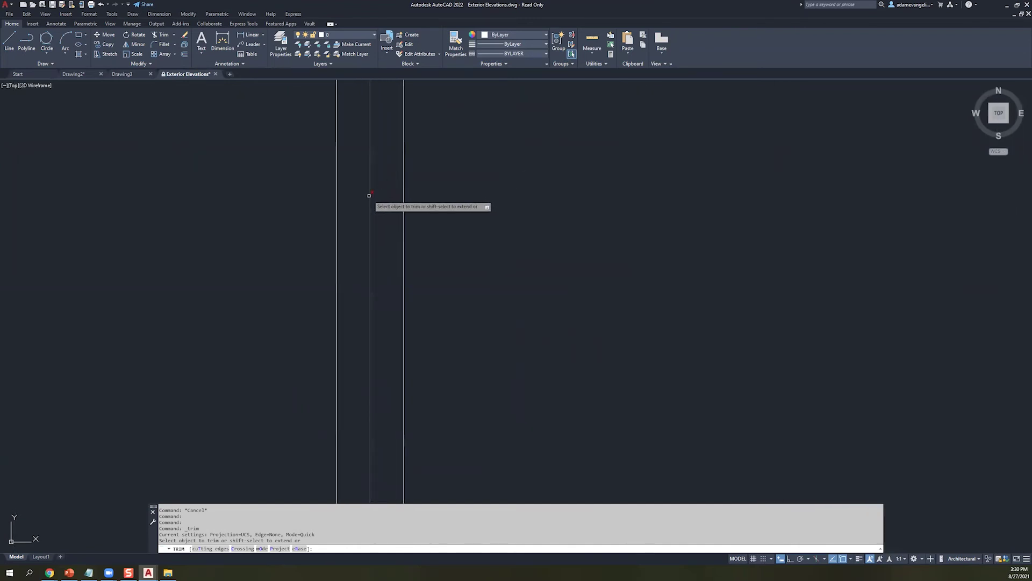
scroll(368, 225, down, 6)
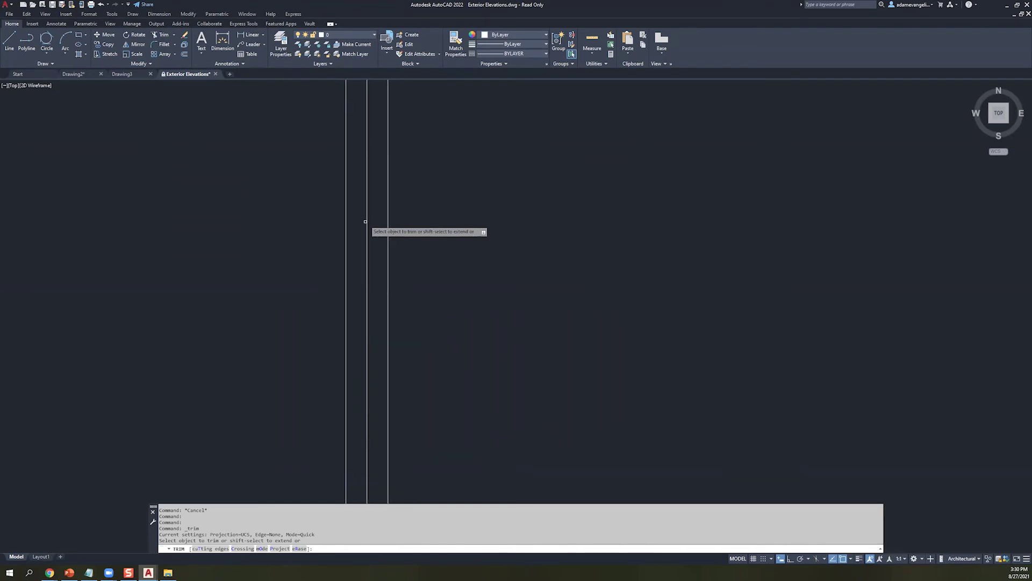
scroll(445, 293, up, 8)
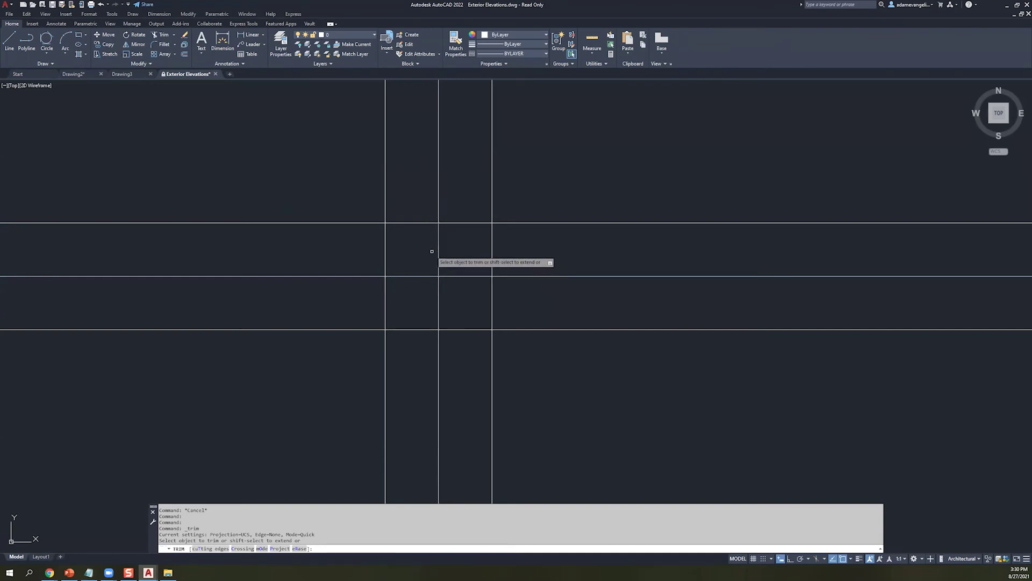
click(438, 247)
mouse_move(457, 302)
mouse_down()
mouse_move(422, 244)
mouse_move(461, 267)
mouse_move(417, 300)
mouse_move(397, 262)
mouse_move(532, 289)
mouse_move(427, 309)
mouse_move(442, 350)
mouse_move(448, 293)
mouse_move(534, 277)
mouse_move(507, 276)
mouse_up()
scroll(443, 277, up, 2)
scroll(443, 277, down, 4)
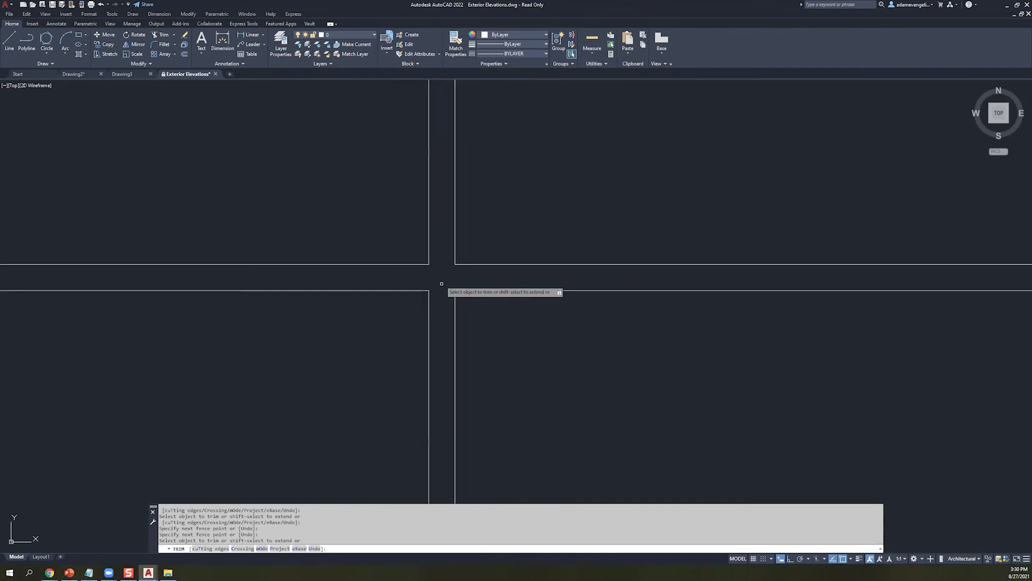
- Trim the divider line ends and inner frame segments where the dividers meet the upper and lower parts of the frame
scroll(443, 221, up, 4)
mouse_move(436, 398)
mouse_down()
mouse_move(491, 357)
mouse_move(384, 352)
mouse_up()
scroll(366, 354, up, 4)
scroll(327, 380, down, 6)
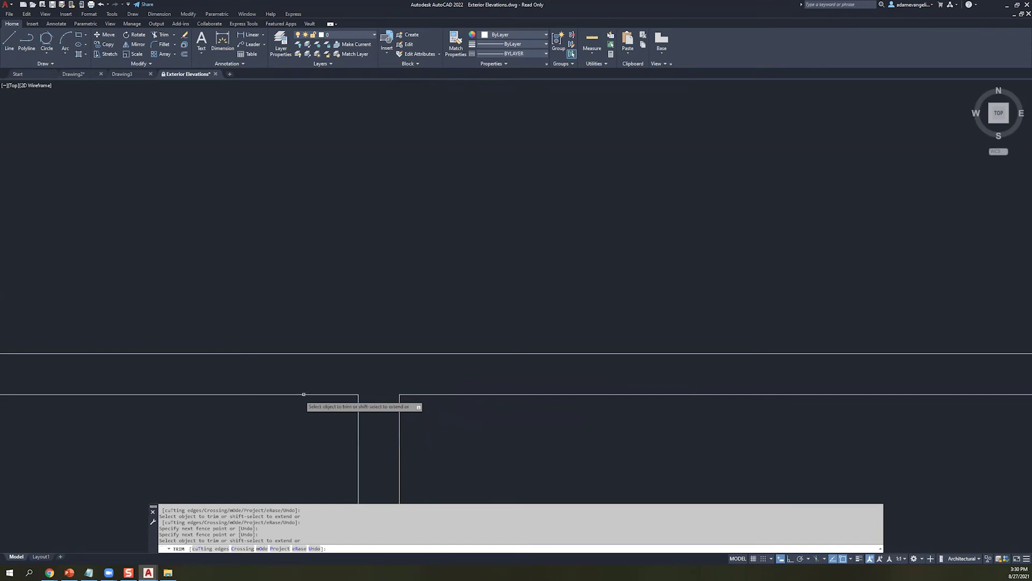
scroll(352, 430, up, 3)
scroll(643, 426, down, 4)
middle_drag(643, 427, 502, 253)
scroll(467, 323, down, 3)
scroll(539, 344, up, 4)
mouse_move(540, 344)
middle_down()
mouse_move(443, 291)
mouse_move(396, 239)
middle_up()
mouse_move(435, 159)
mouse_down()
mouse_move(477, 286)
mouse_move(606, 279)
mouse_up()
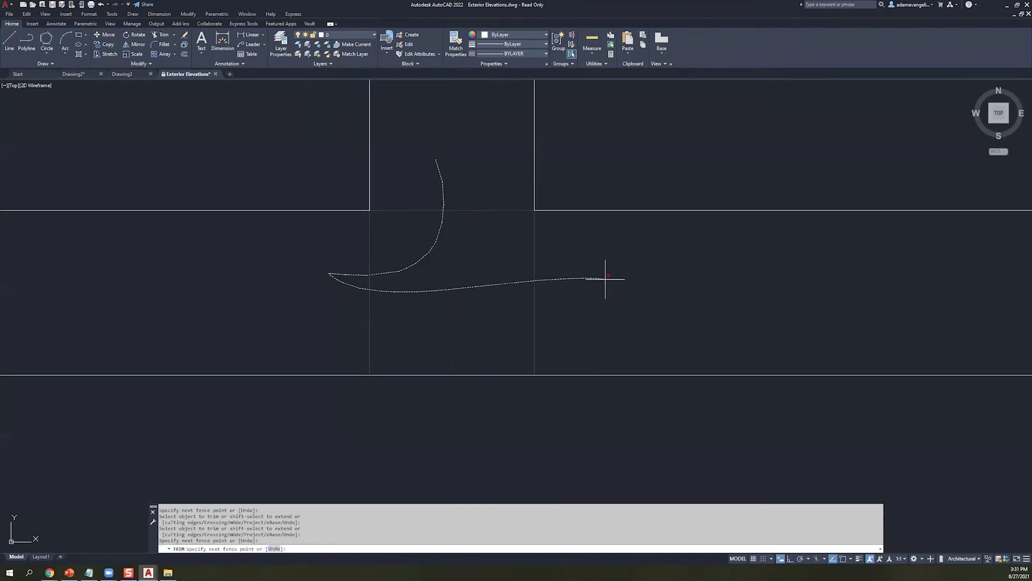
- Trim the horizontal divider's line ends and the inner frame segment at the window's right side, and end the trimming
scroll(605, 280, down, 8)
middle_drag(764, 231, 419, 419)
middle_drag(478, 259, 443, 356)
scroll(611, 264, up, 3)
mouse_move(474, 308)
mouse_down()
mouse_move(444, 368)
mouse_move(484, 404)
mouse_up()
scroll(473, 369, down, 8)
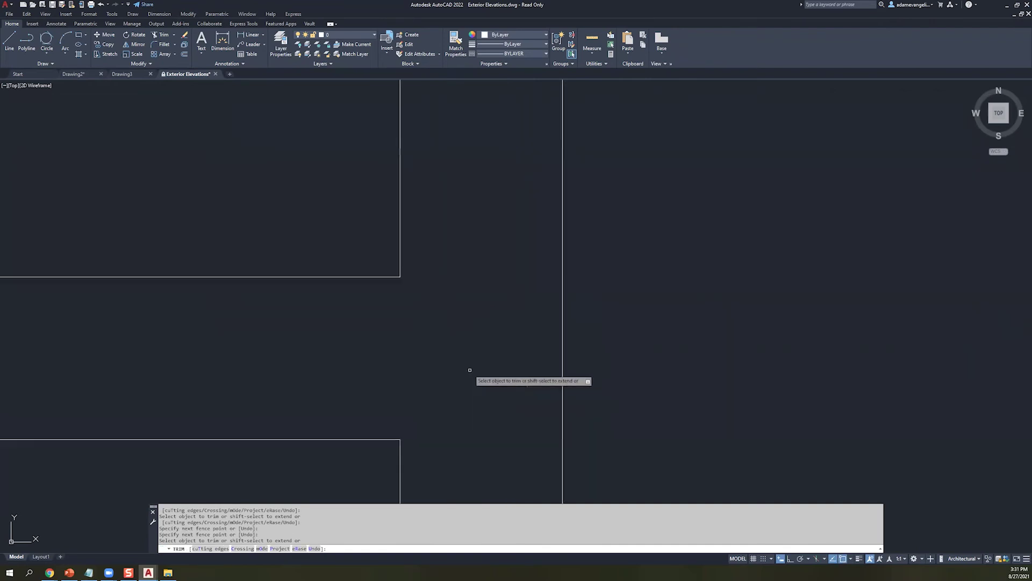
scroll(409, 323, up, 3)
middle_drag(540, 410, 511, 291)
scroll(646, 323, down, 6)
middle_click(699, 345)
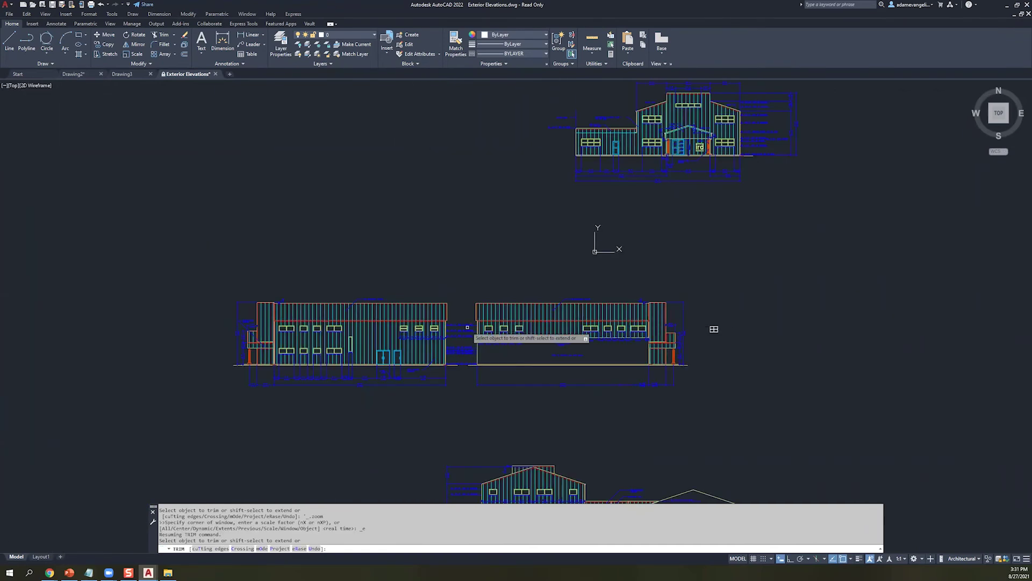
scroll(601, 322, up, 2)
scroll(530, 313, up, 10)
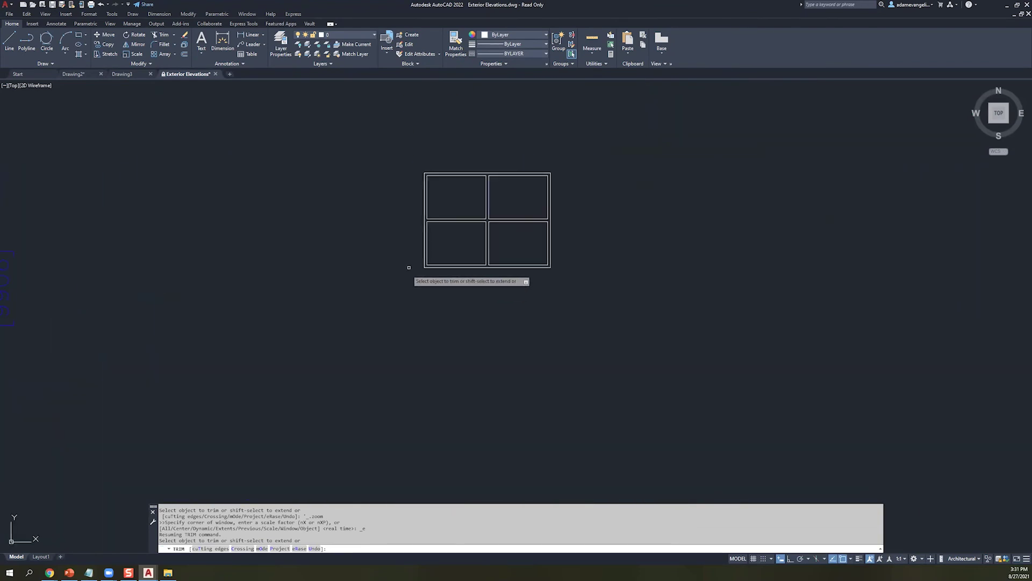
scroll(484, 226, up, 2)
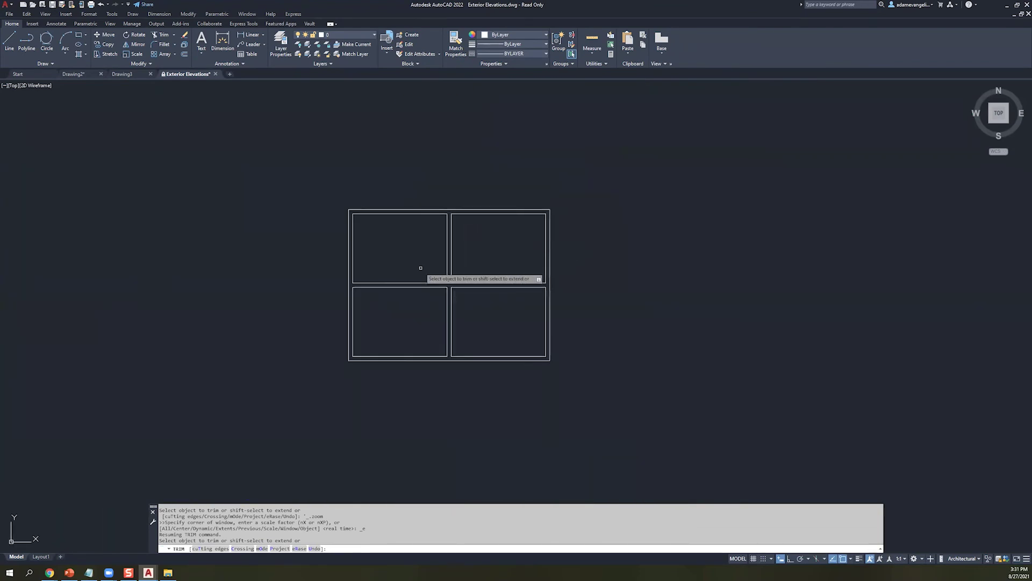
key(Escape)
- Check the trimmed window by selecting individual pane edges around the upper panes, and clear the selection
scroll(444, 245, up, 2)
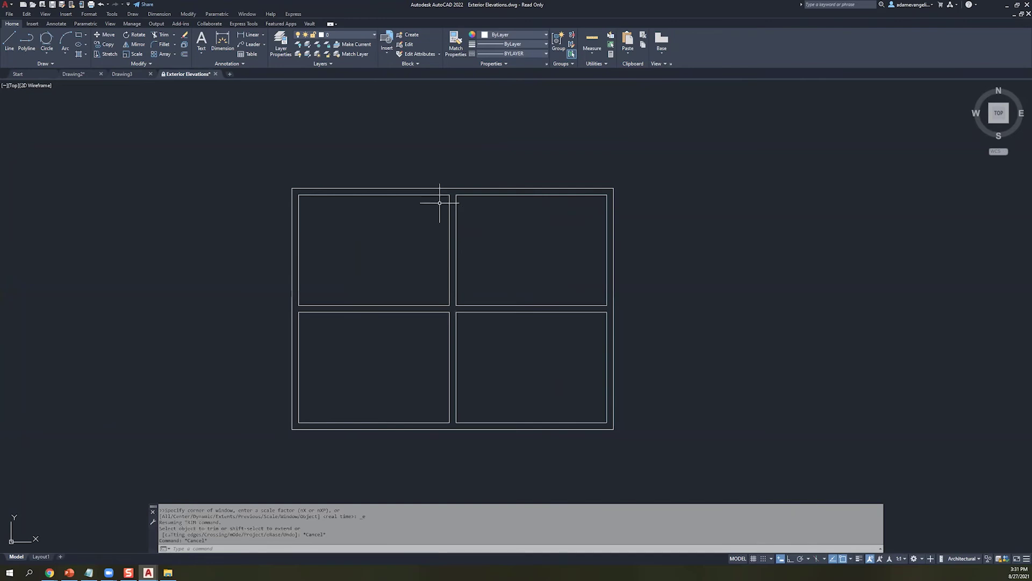
click(407, 194)
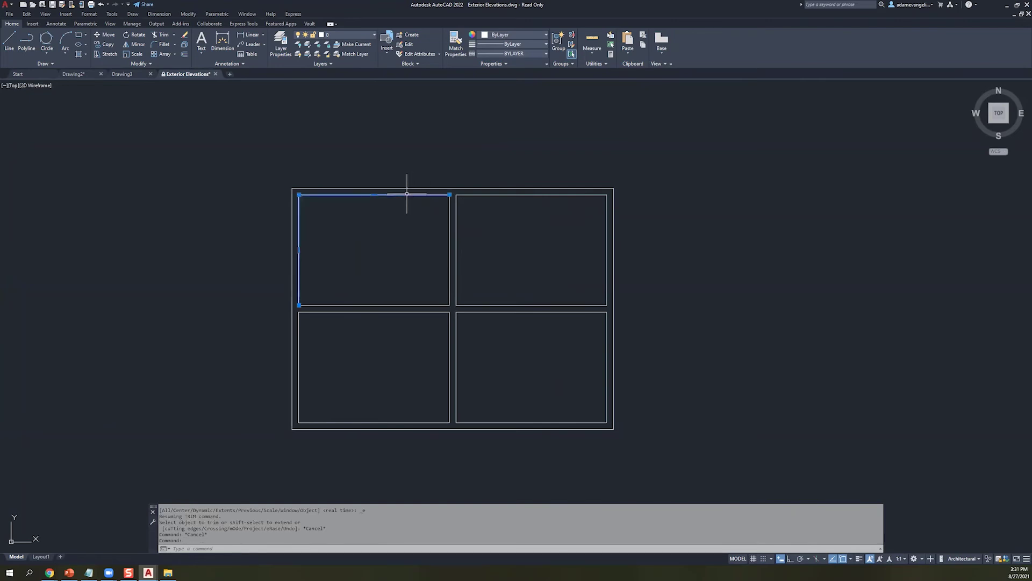
click(504, 194)
click(457, 220)
key(Escape)
key(Escape)
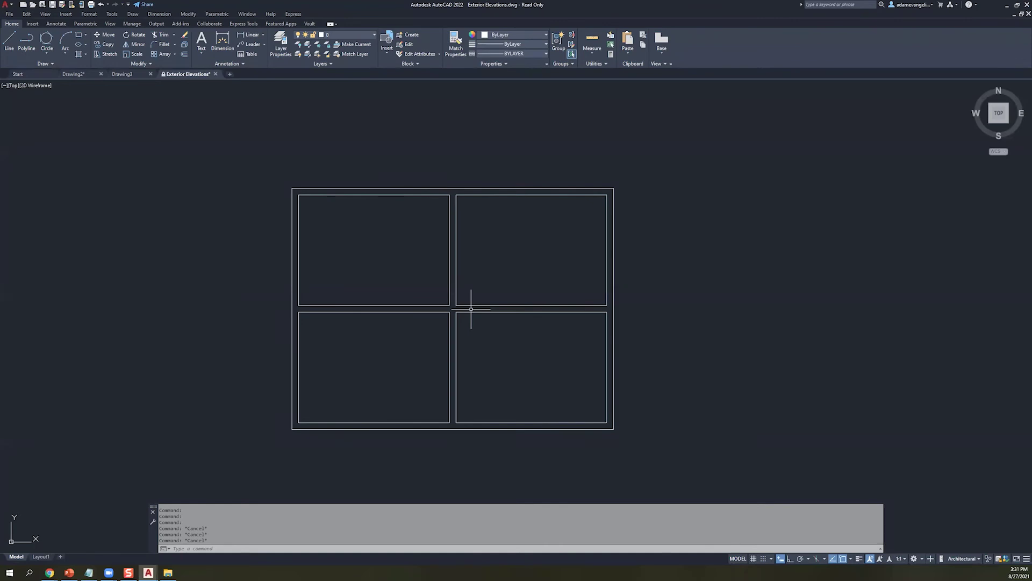
click(411, 195)
click(453, 203)
click(445, 203)
key(Escape)
key(Escape)
key(Escape)
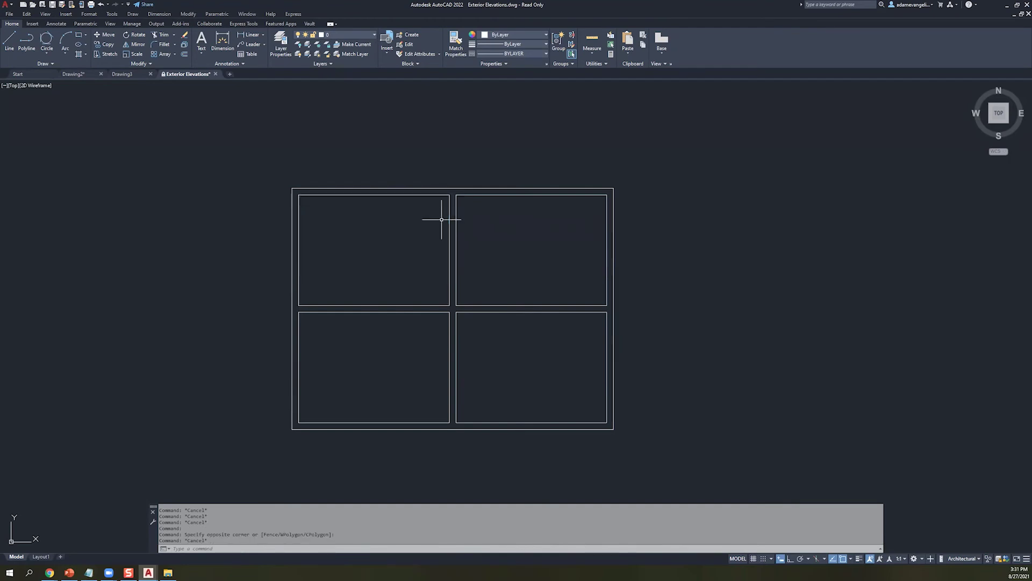
scroll(438, 315, up, 2)
scroll(409, 105, down, 2)
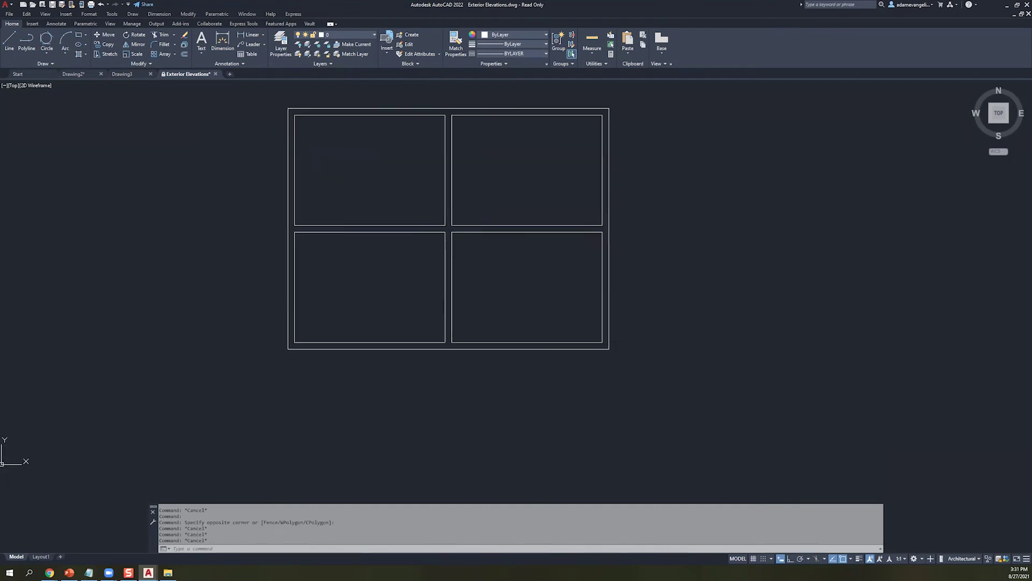
- Draw a sill rectangle 4.5' wide and 2" high just below the window
click(81, 36)
click(268, 352)
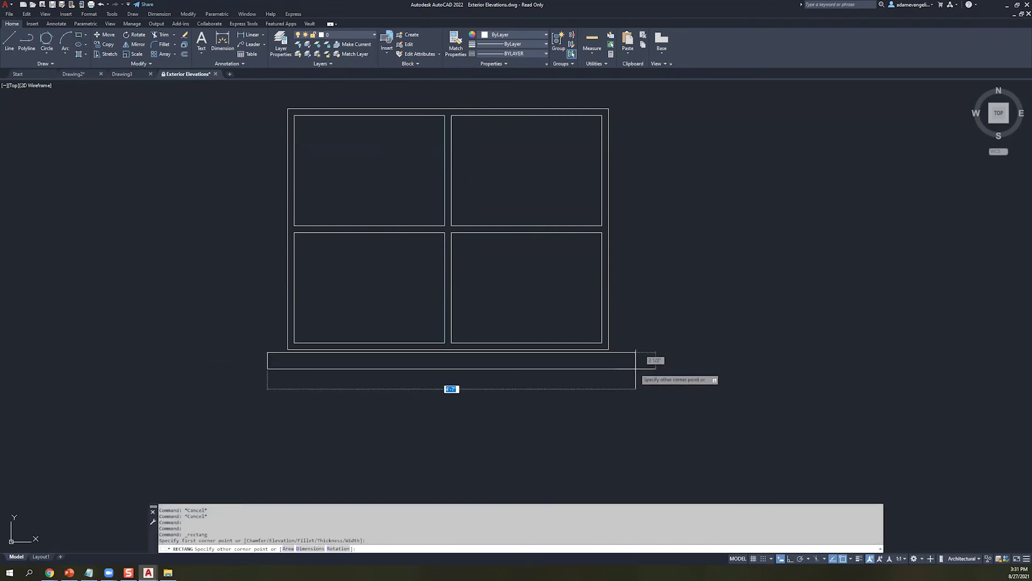
text(4)
text(.5')
key(Tab)
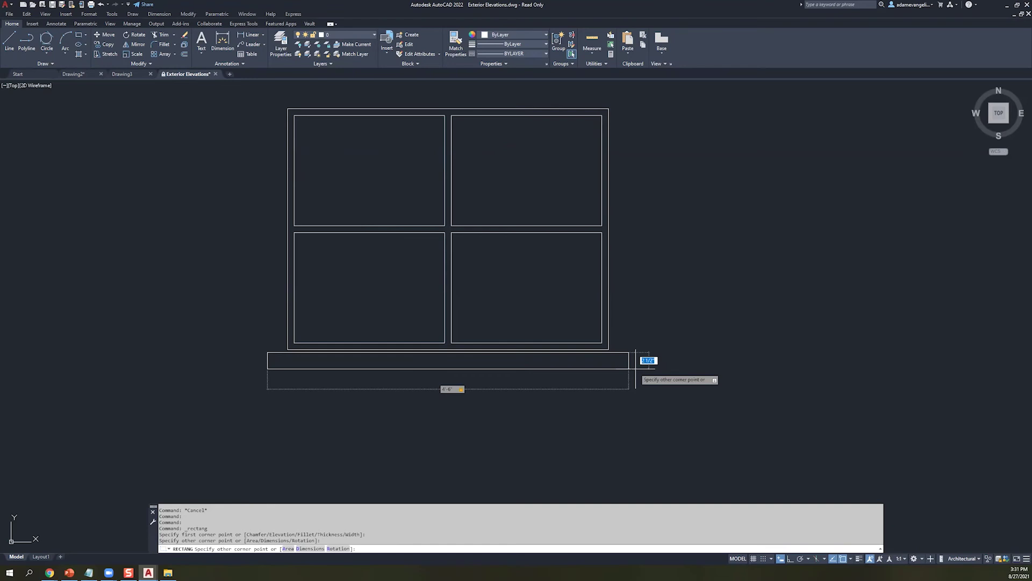
text(2)
key(Return)
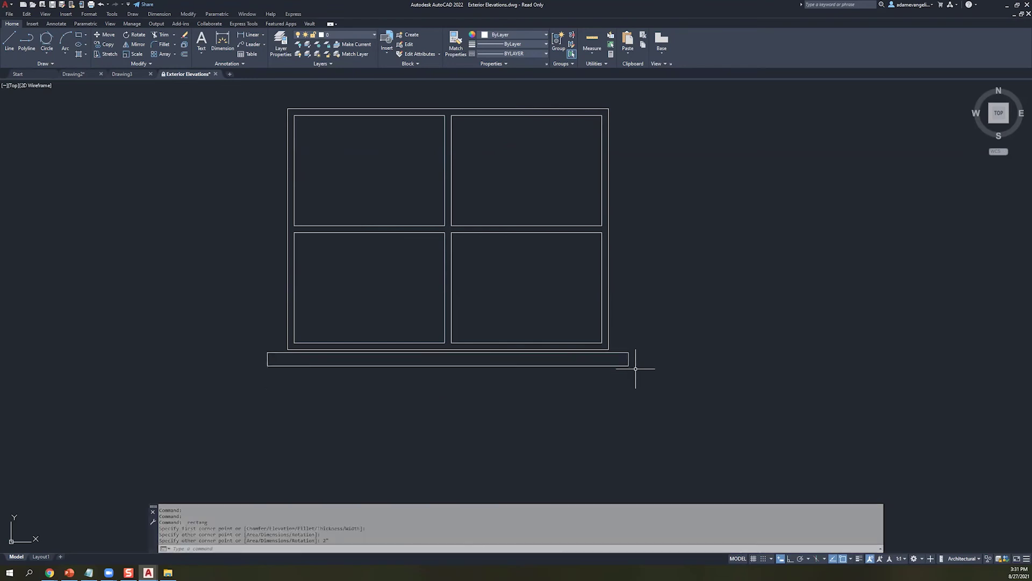
key(Escape)
key(Escape)
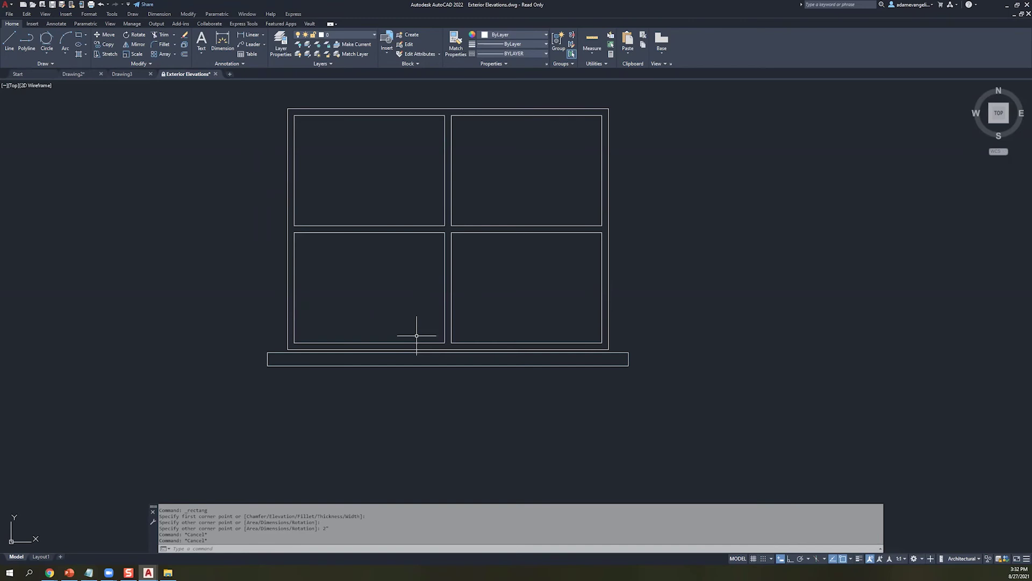
click(477, 364)
scroll(424, 346, up, 2)
scroll(423, 348, up, 4)
click(483, 346)
key(Escape)
key(Escape)
key(Escape)
key(Escape)
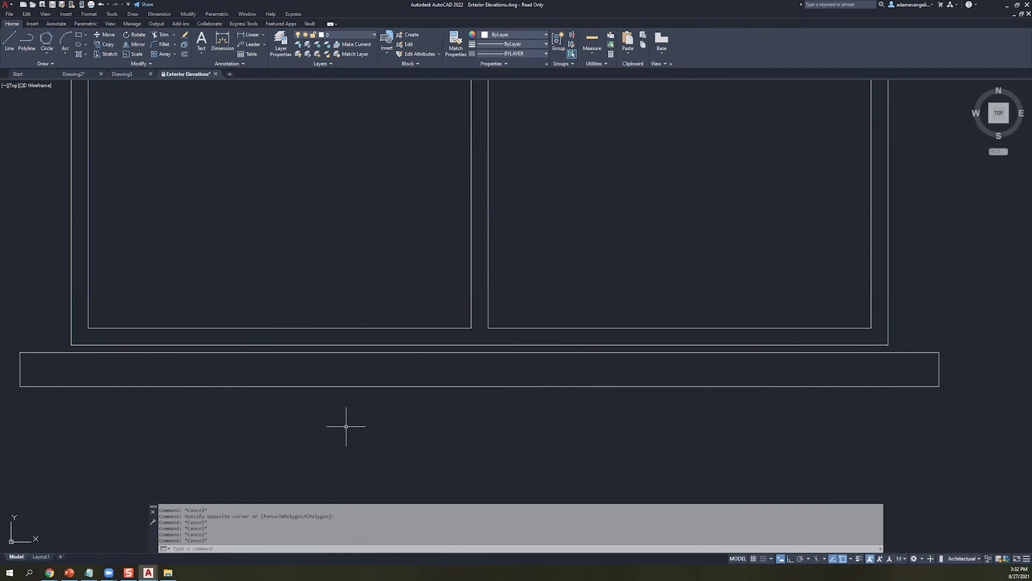
- Move the sill rectangle straight down, leaving a clear gap below the window frame
click(219, 392)
click(95, 372)
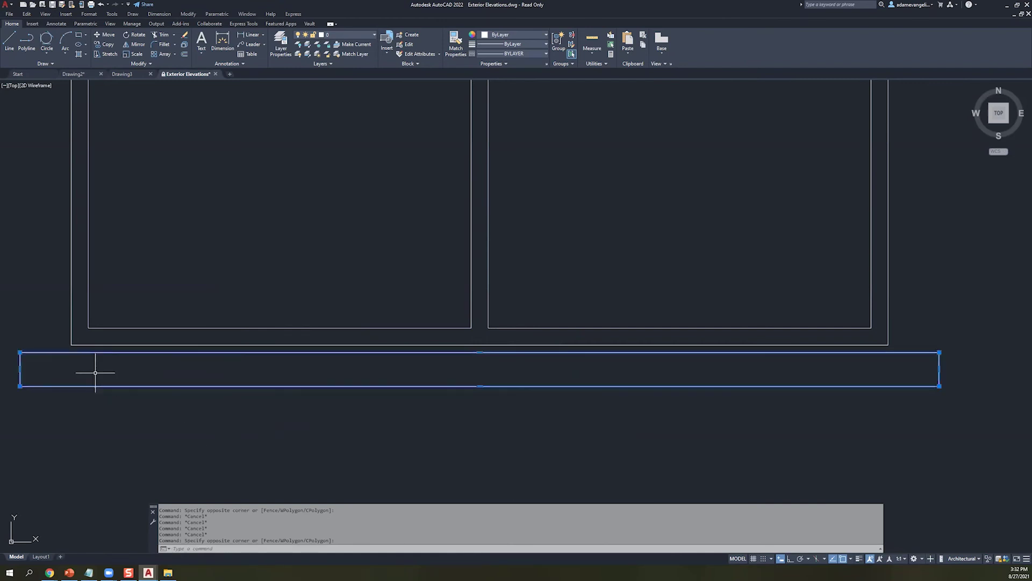
click(108, 34)
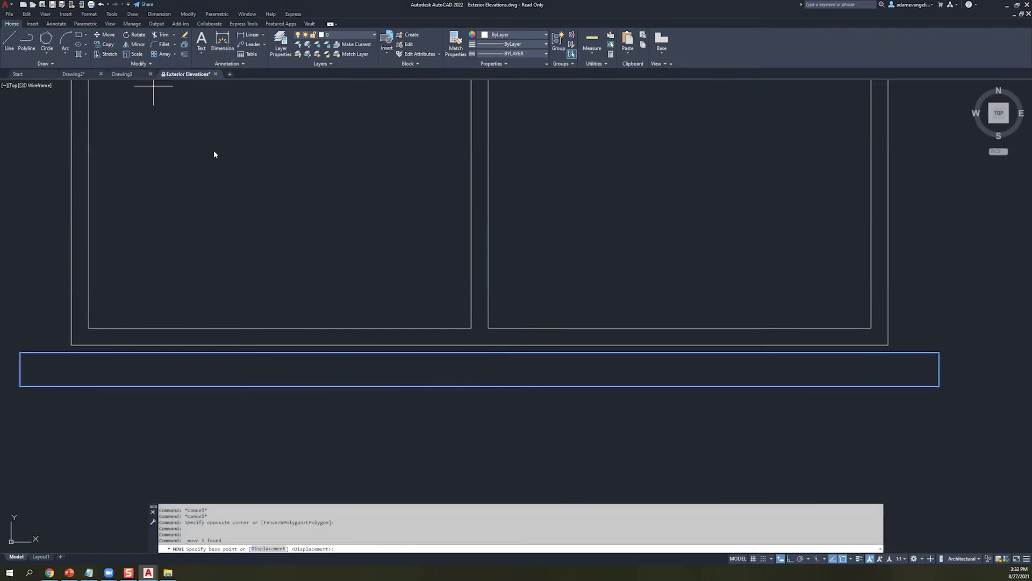
right_click(375, 371)
click(339, 371)
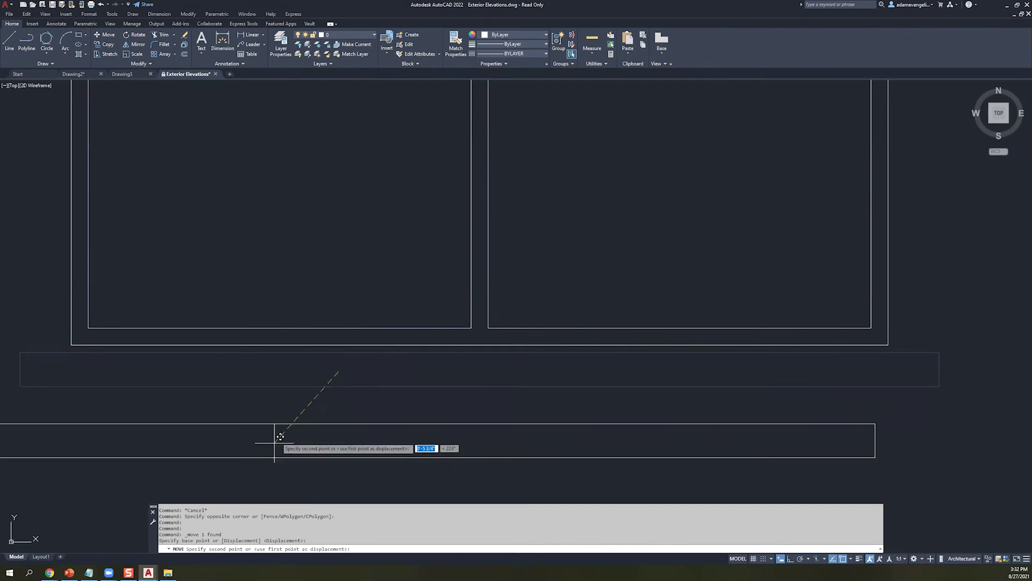
scroll(395, 299, up, 3)
scroll(395, 301, down, 5)
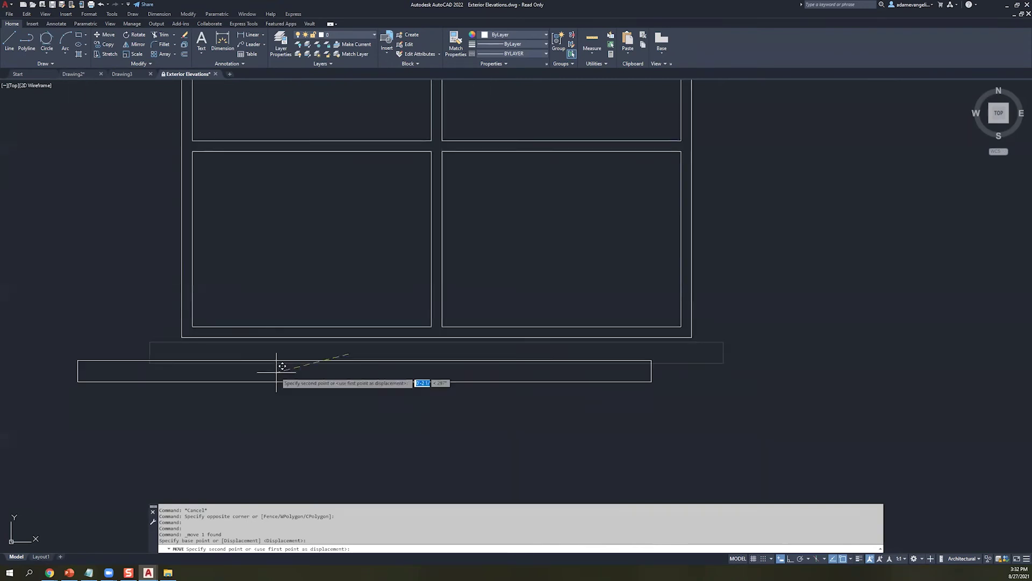
click(346, 392)
key(Escape)
key(Escape)
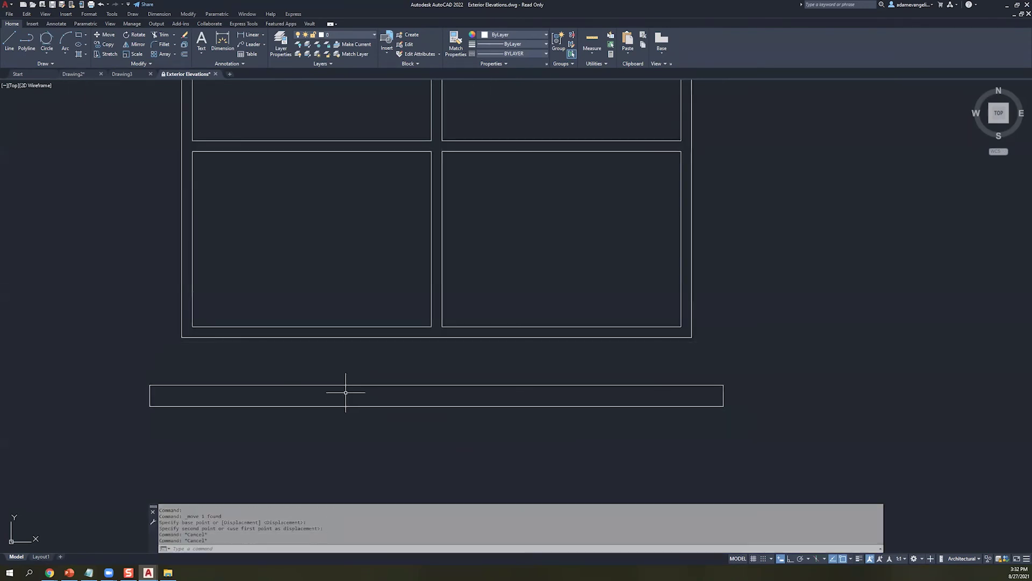
- Move the sill rectangle from its top edge's midpoint to the midpoint of the window frame's bottom edge
mouse_move(533, 208)
middle_down()
mouse_move(470, 226)
mouse_move(458, 240)
middle_up()
click(105, 34)
click(333, 419)
key(Return)
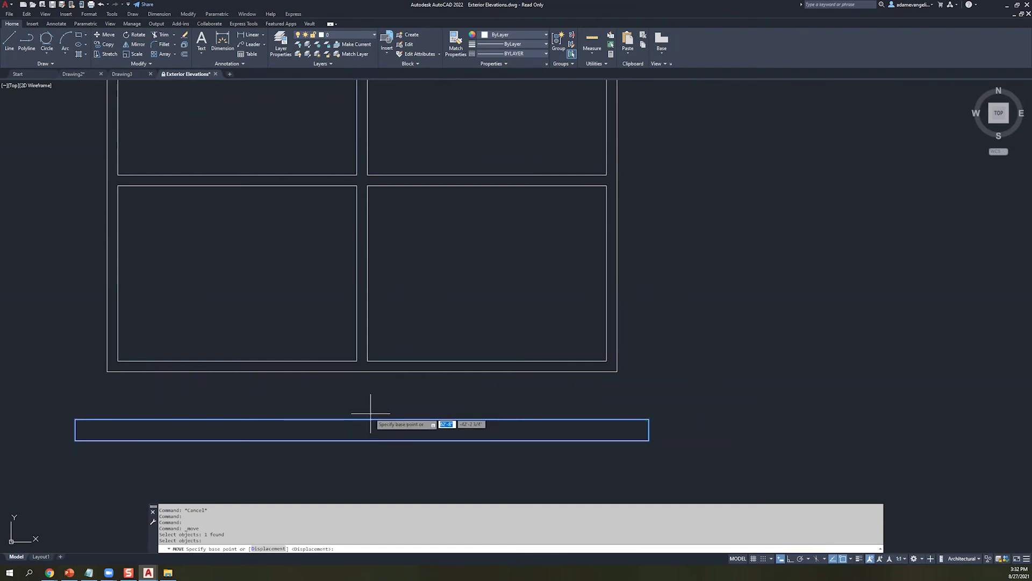
shift+right_click(371, 408)
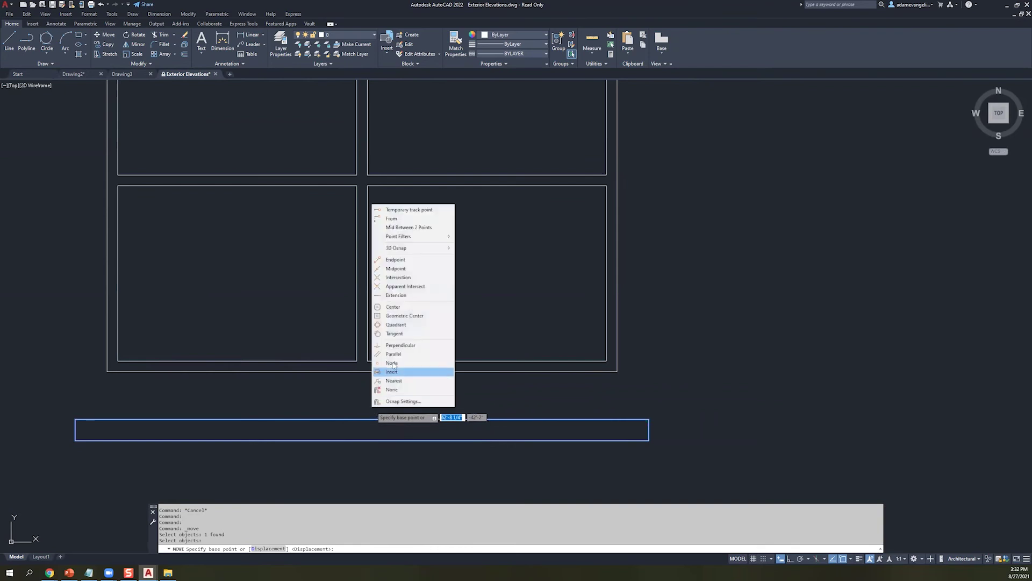
click(396, 268)
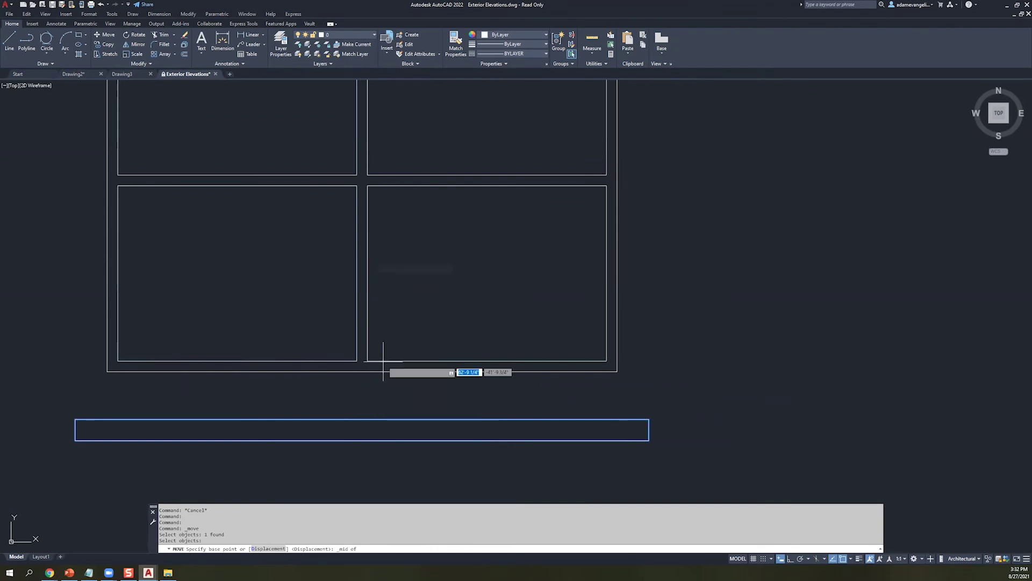
click(362, 419)
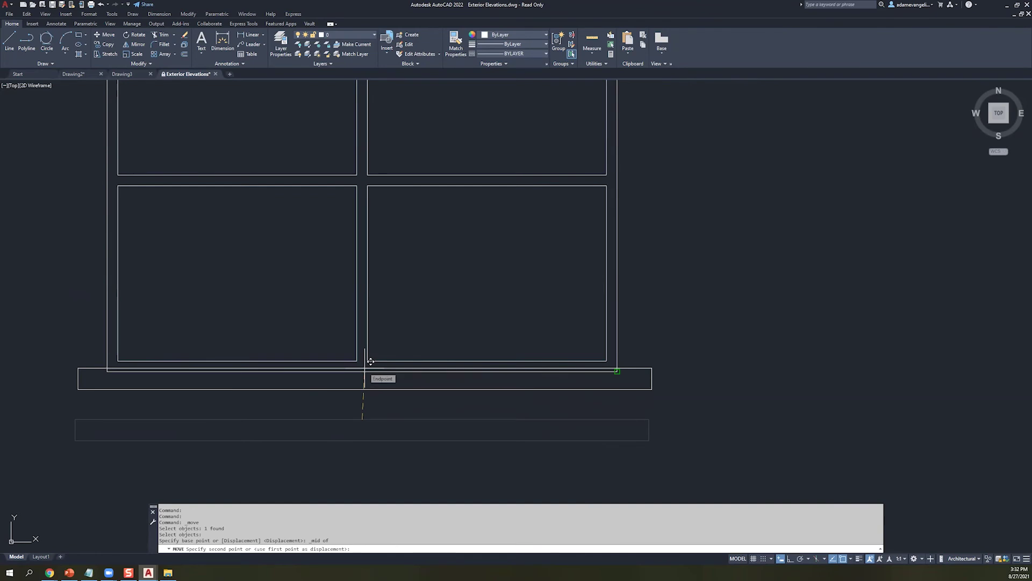
scroll(505, 274, up, 2)
scroll(417, 323, down, 6)
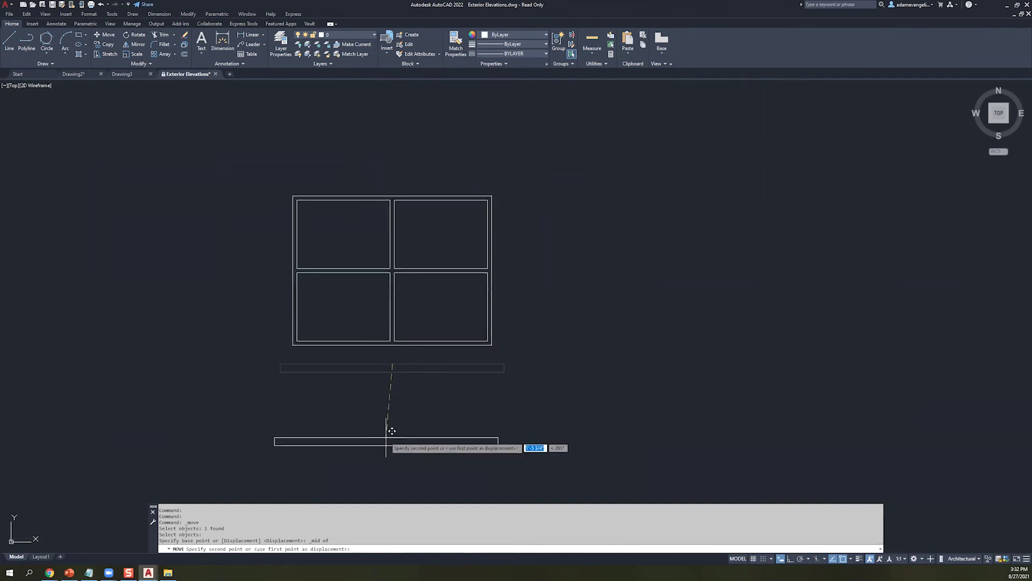
shift+right_click(388, 368)
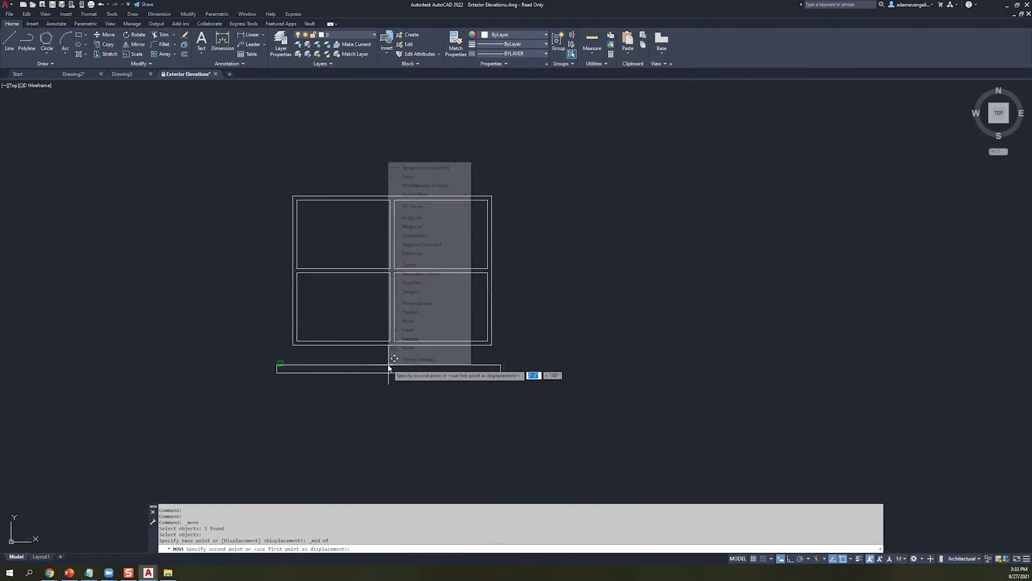
click(412, 227)
scroll(409, 338, up, 2)
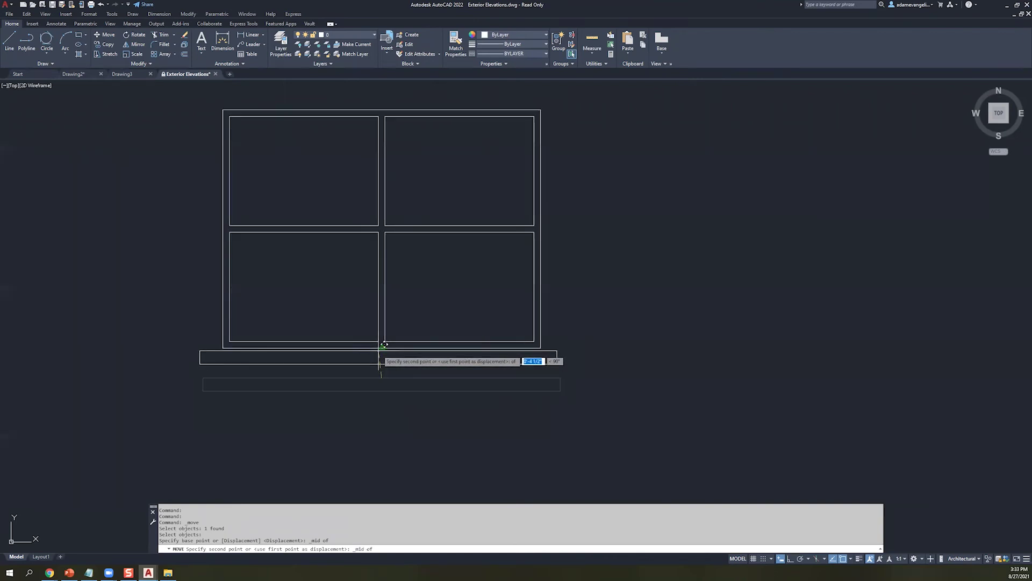
click(383, 344)
key(Escape)
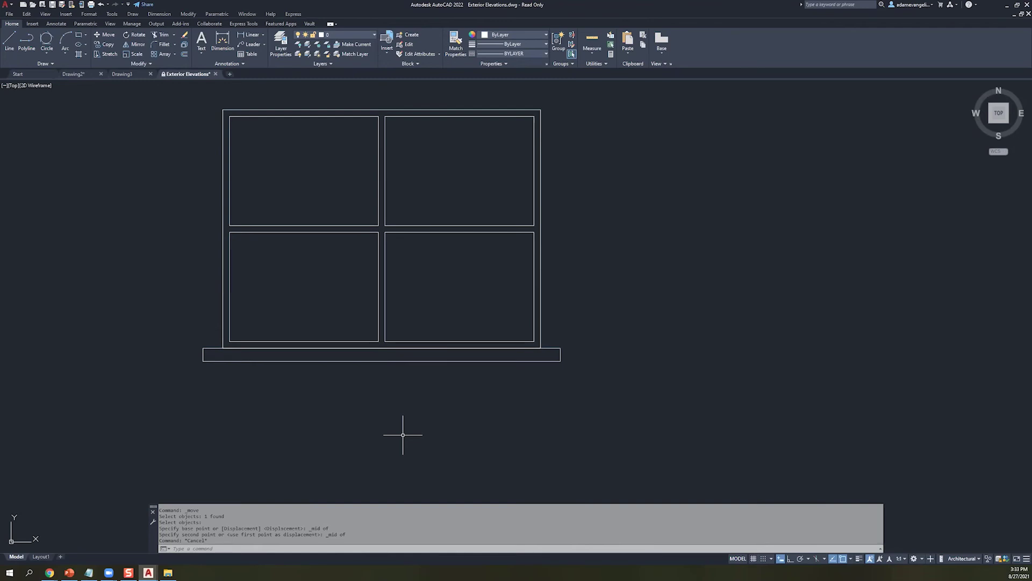
scroll(378, 375, up, 4)
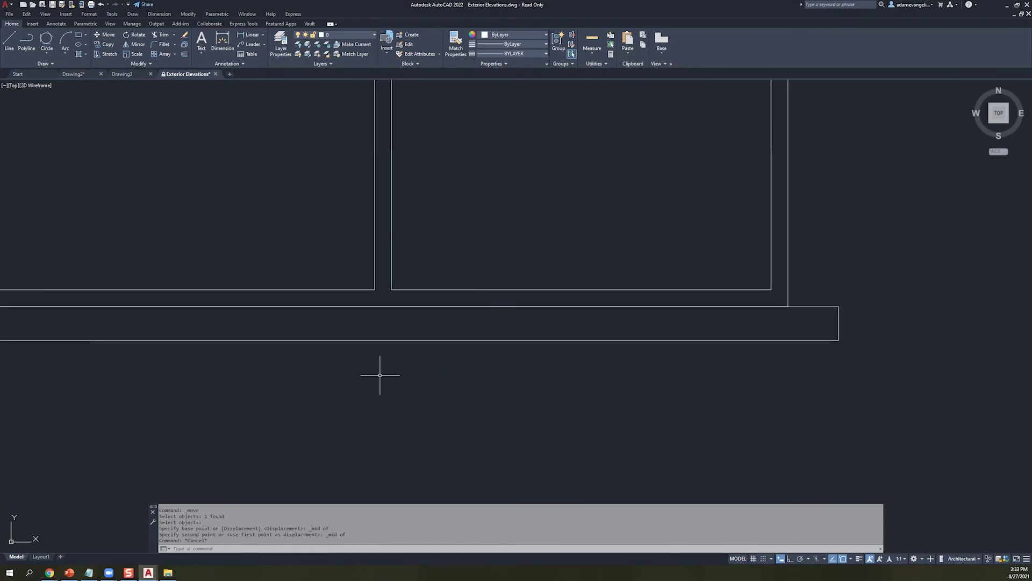
scroll(378, 375, down, 4)
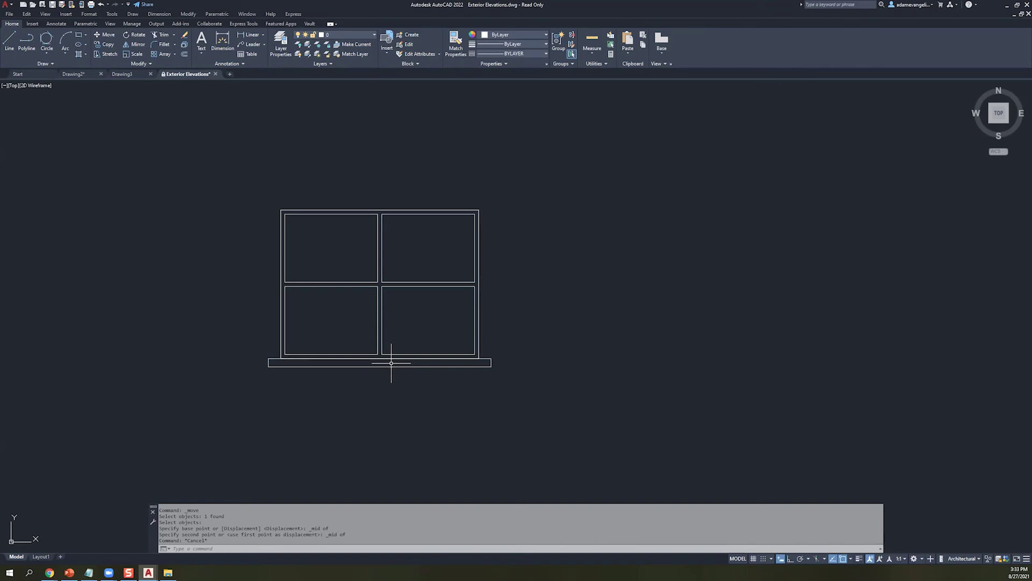
scroll(390, 329, up, 2)
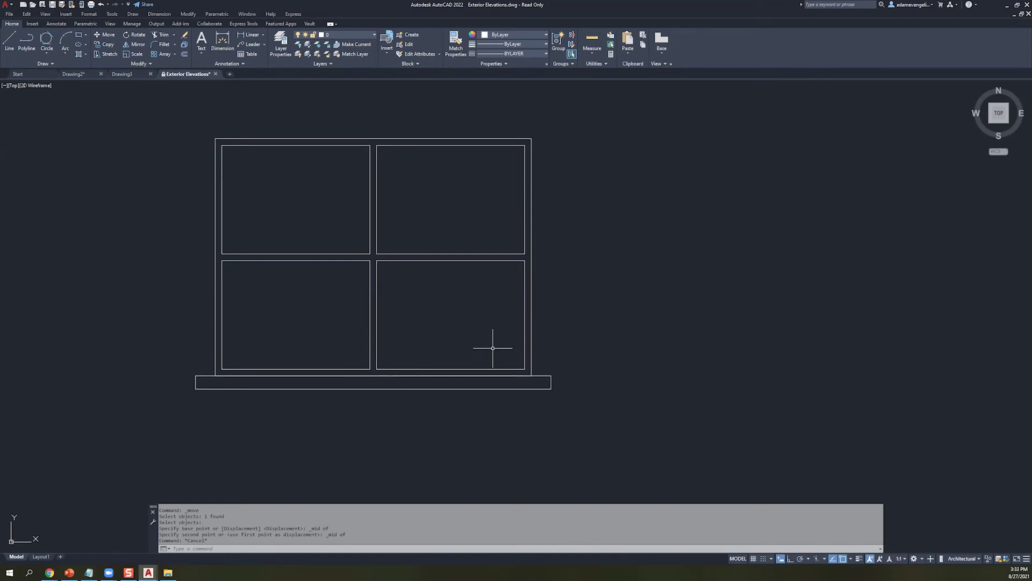
click(522, 454)
click(344, 449)
middle_drag(336, 303, 369, 323)
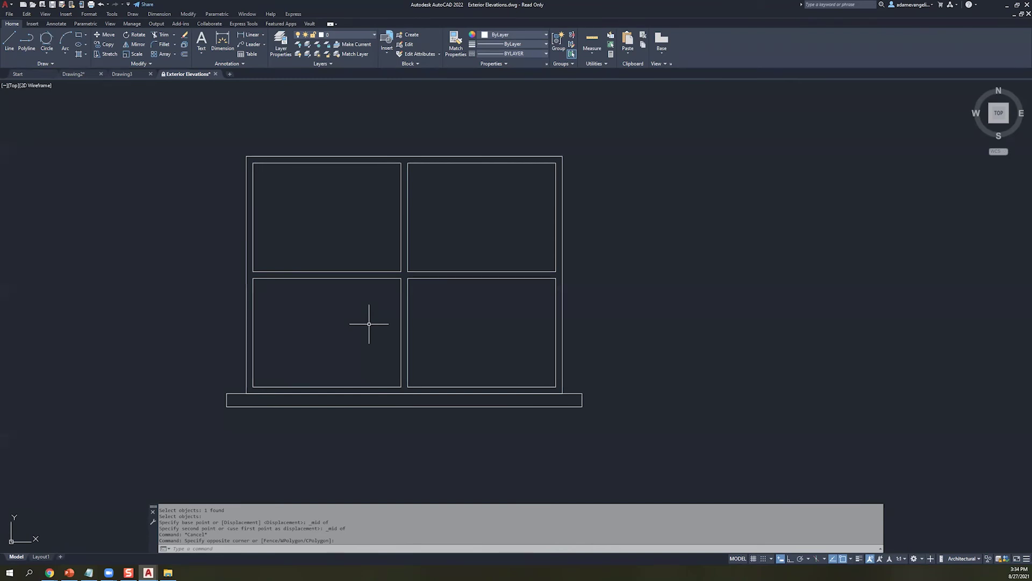
click(685, 325)
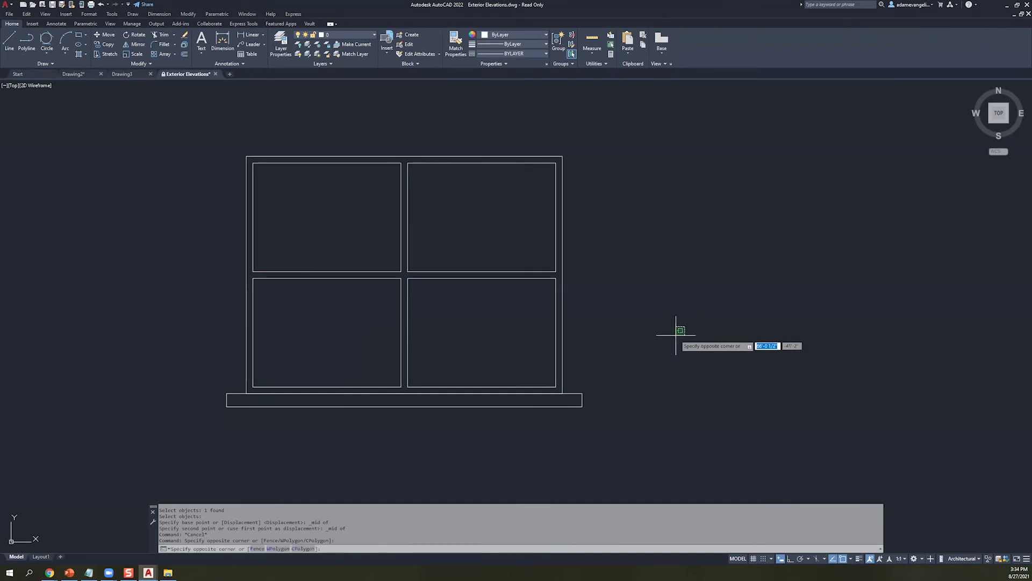
click(656, 367)
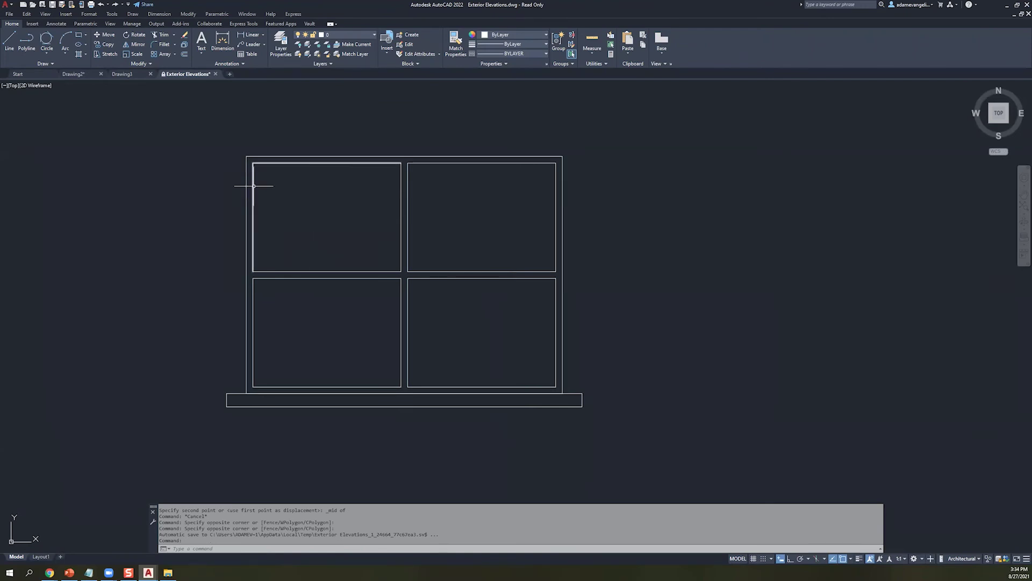
- Copy the complete window with its sill and paste the duplicate beside the original, to its right
click(169, 111)
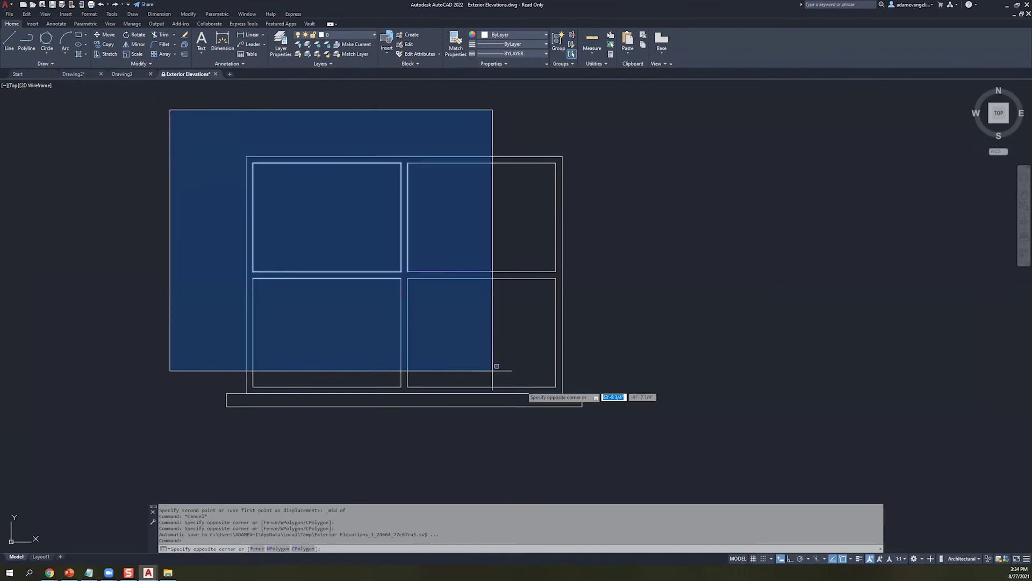
click(646, 457)
key(ctrl+c)
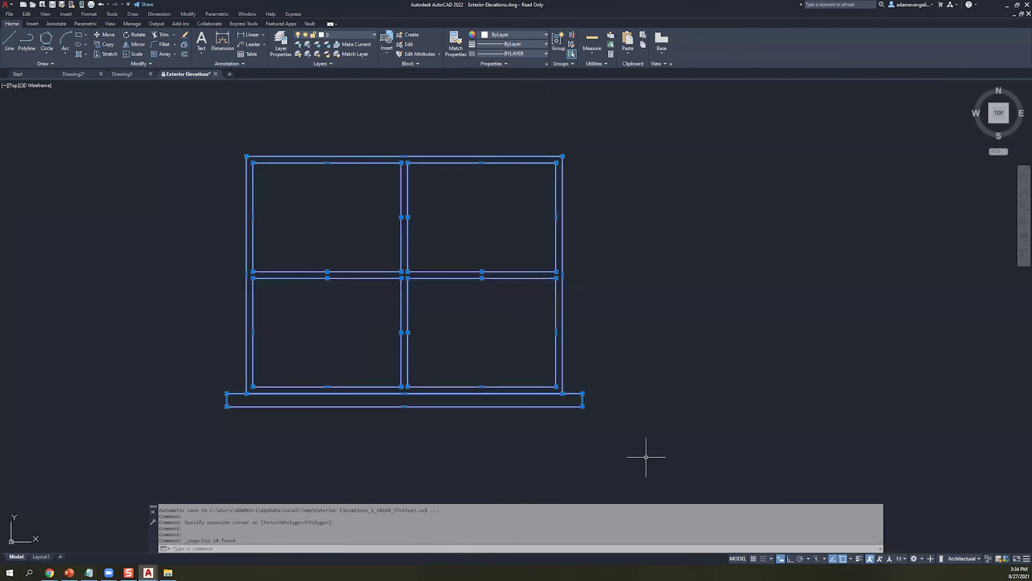
key(ctrl+v)
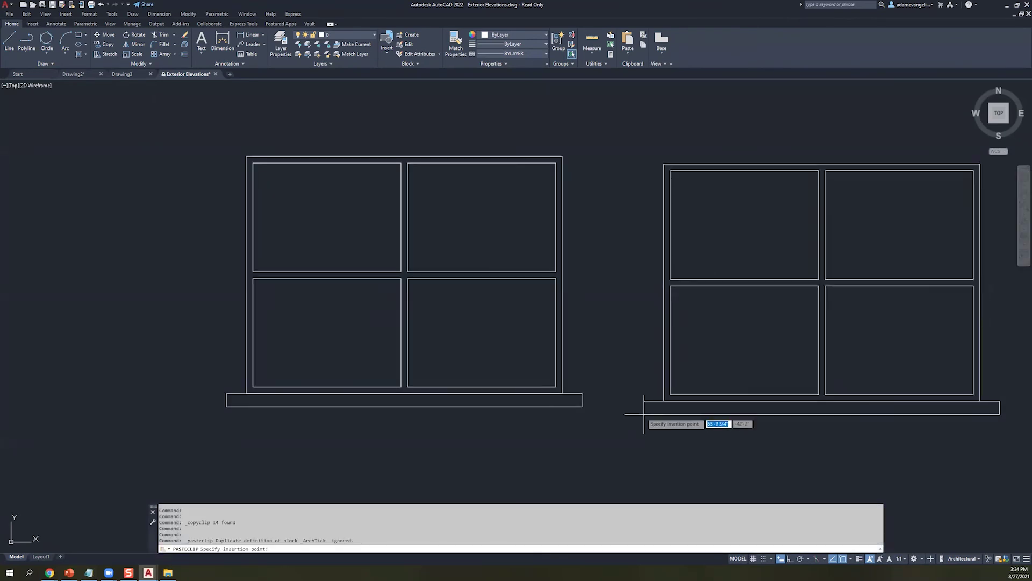
key(Escape)
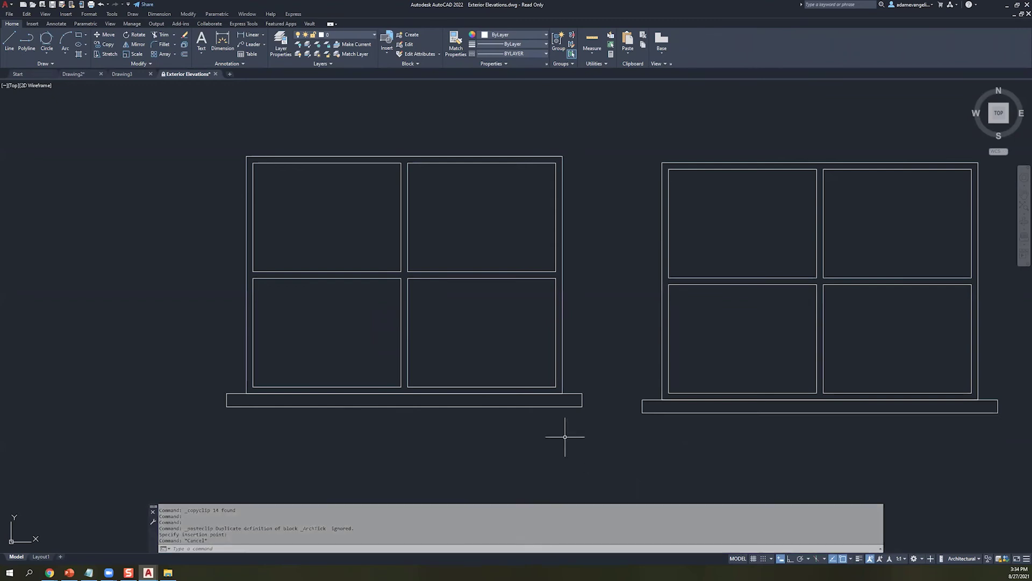
- Shift the top edge line of the copied window's lower-left pane down into the pane, and clear the selection
click(728, 284)
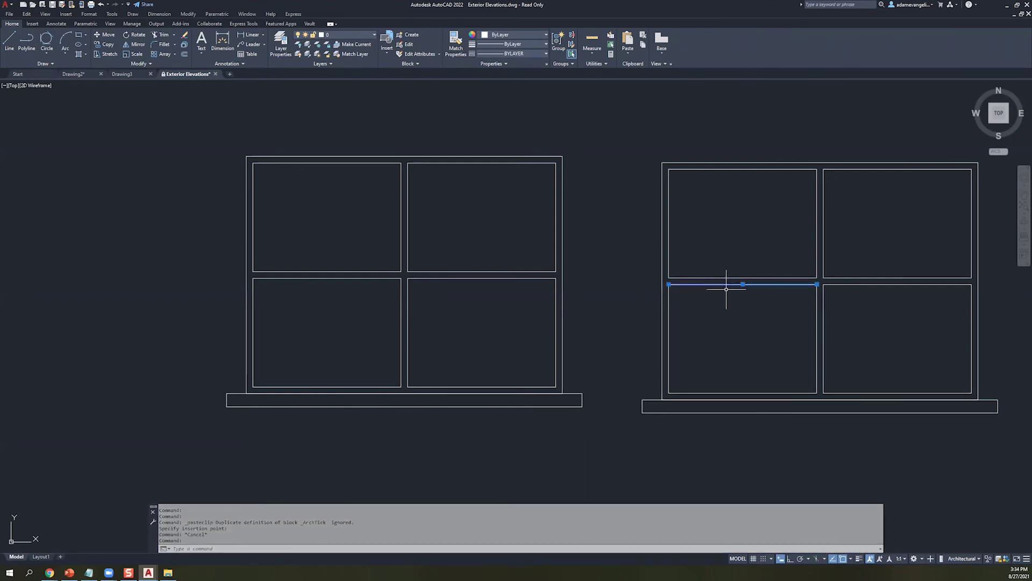
click(742, 284)
click(741, 313)
key(Escape)
key(Escape)
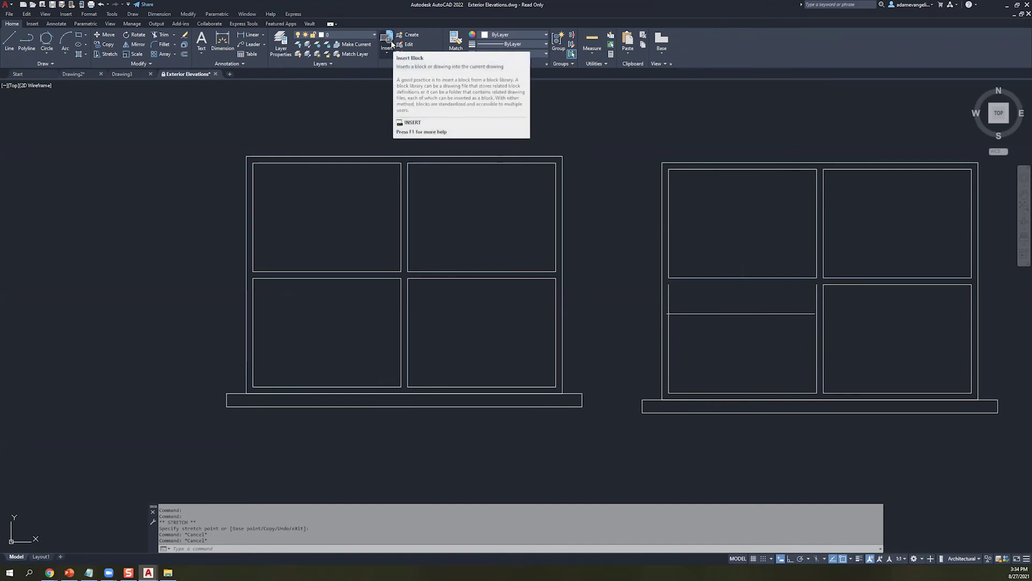
click(411, 66)
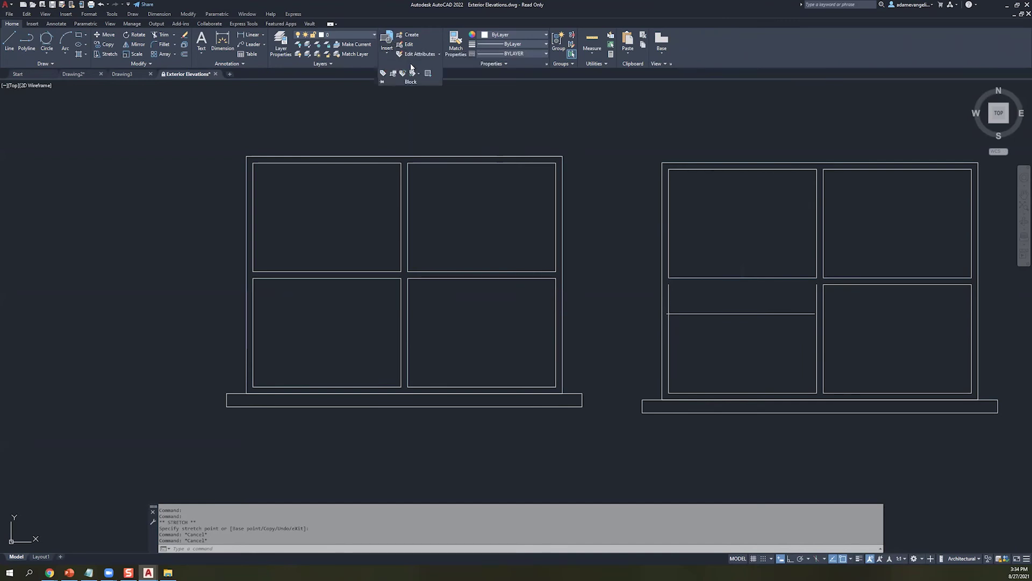
click(388, 52)
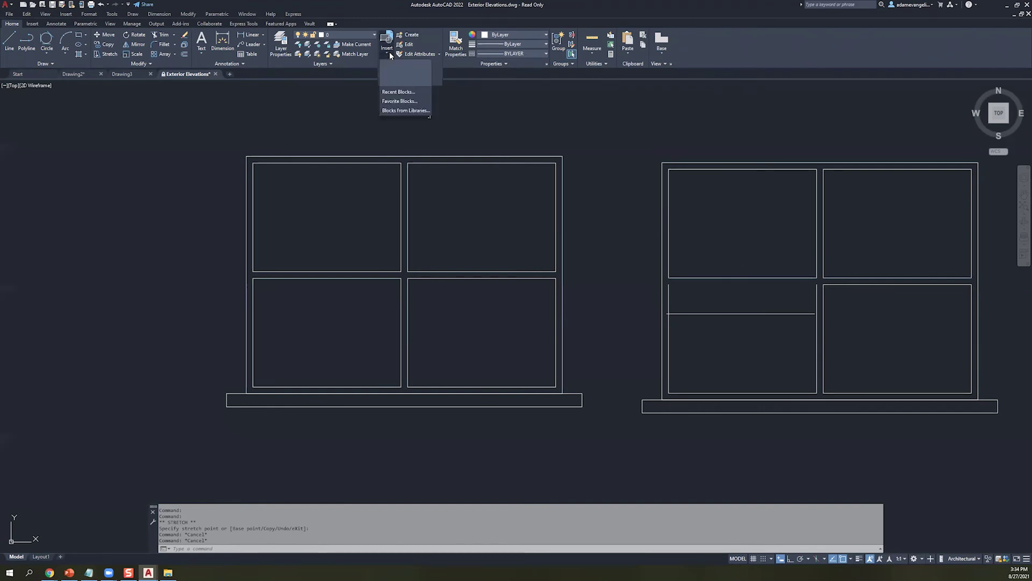
click(437, 18)
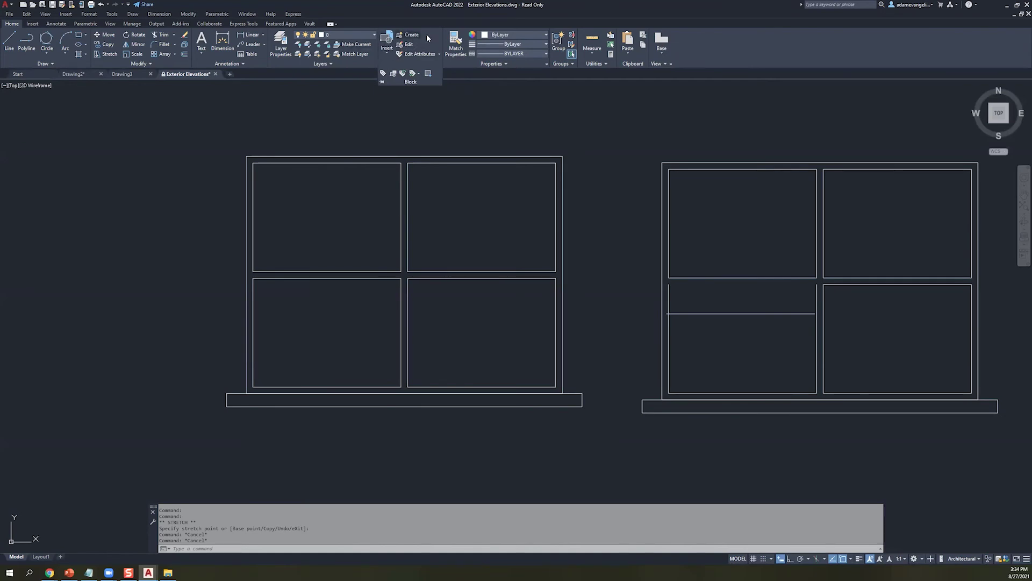
- Start a block definition named JUMPSTART_WINDOW with its base point at the midpoint of the original window frame's bottom edge
click(403, 39)
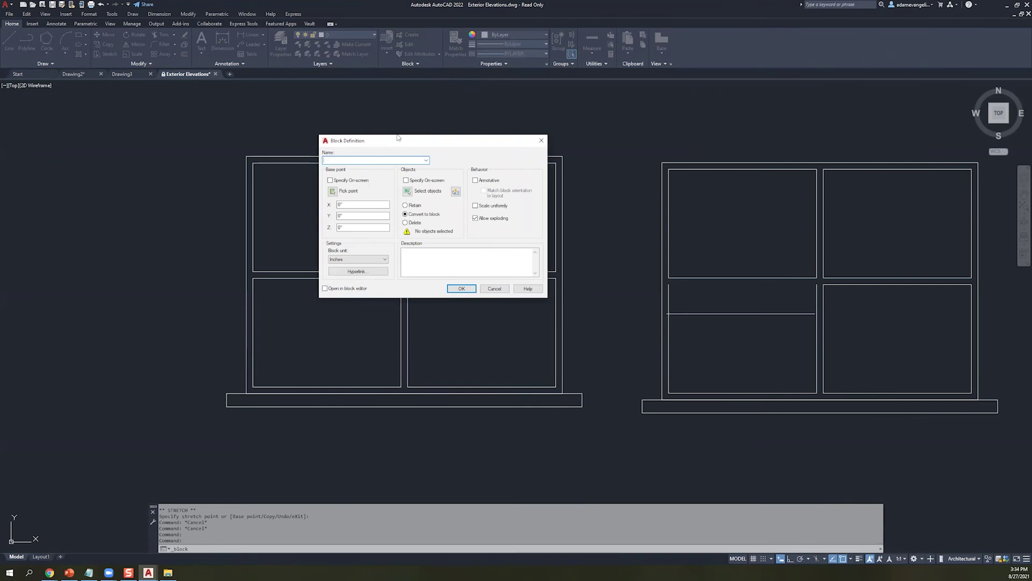
text(UMPSTART_WINDOW)
click(333, 191)
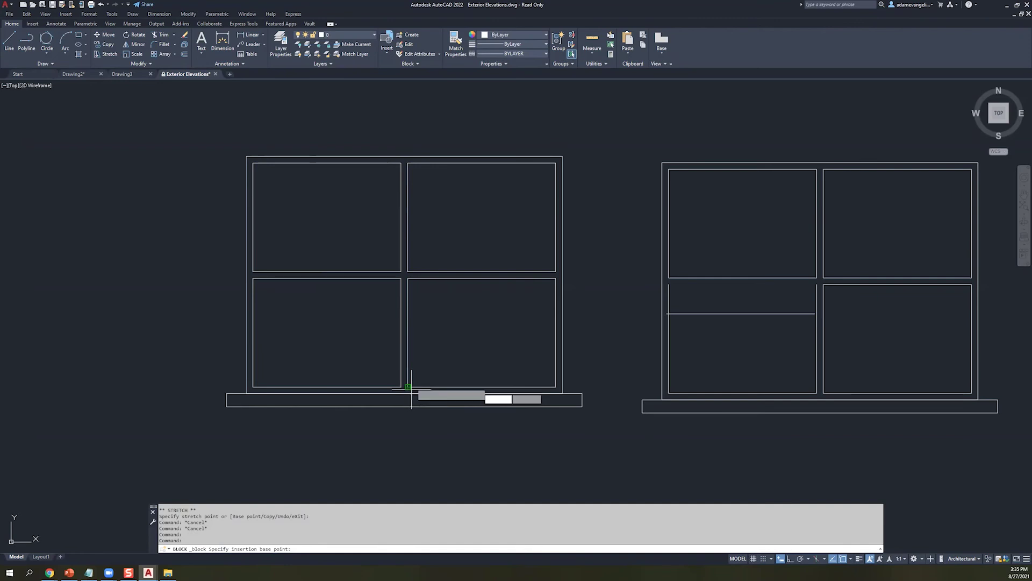
shift+right_click(367, 362)
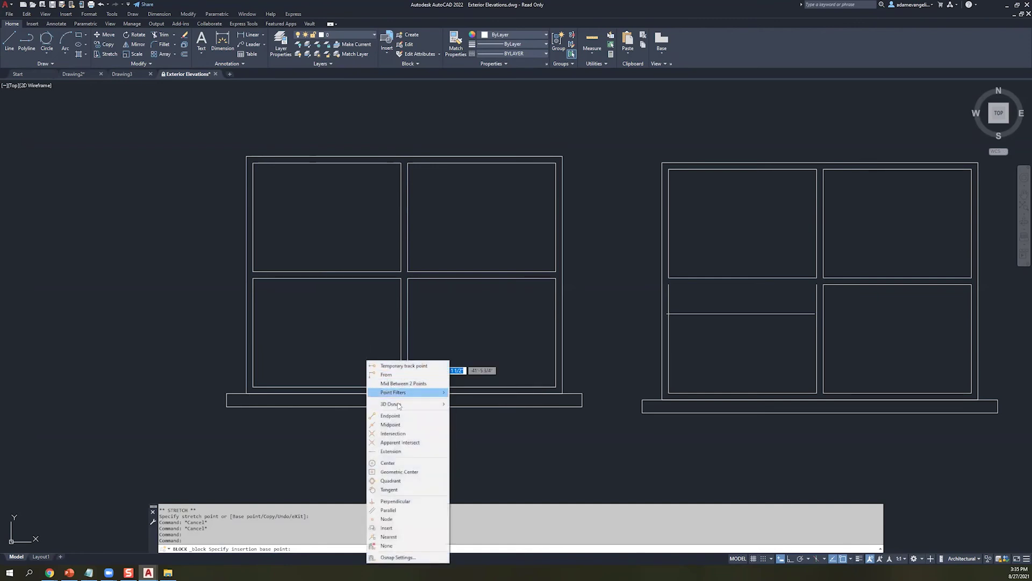
click(392, 424)
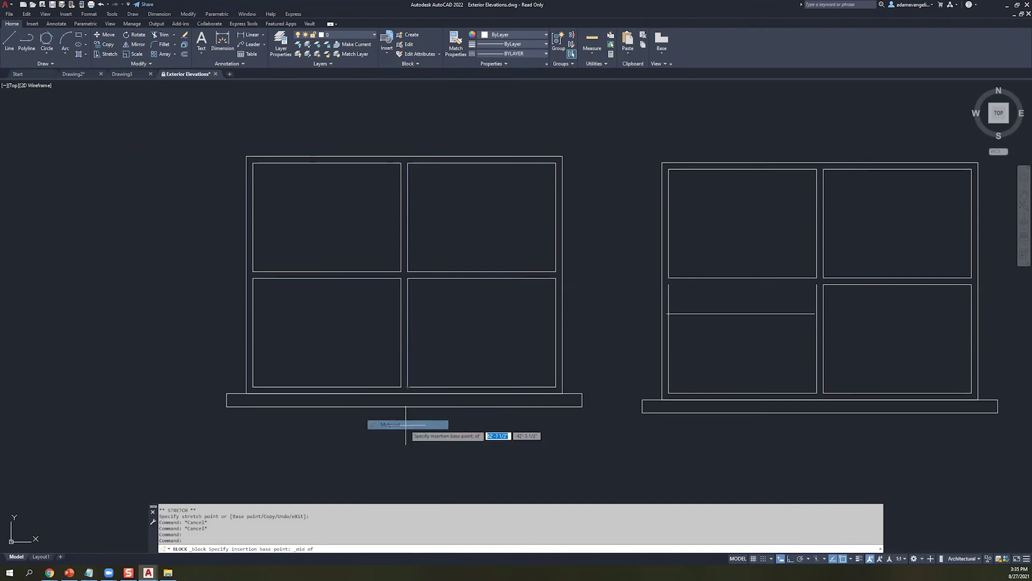
click(407, 394)
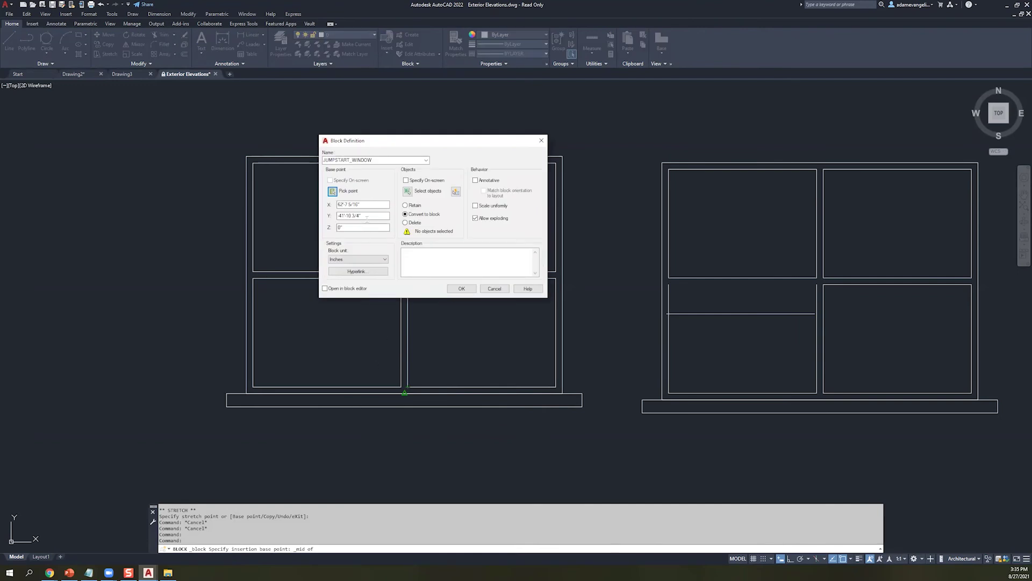
key(Tab)
click(374, 226)
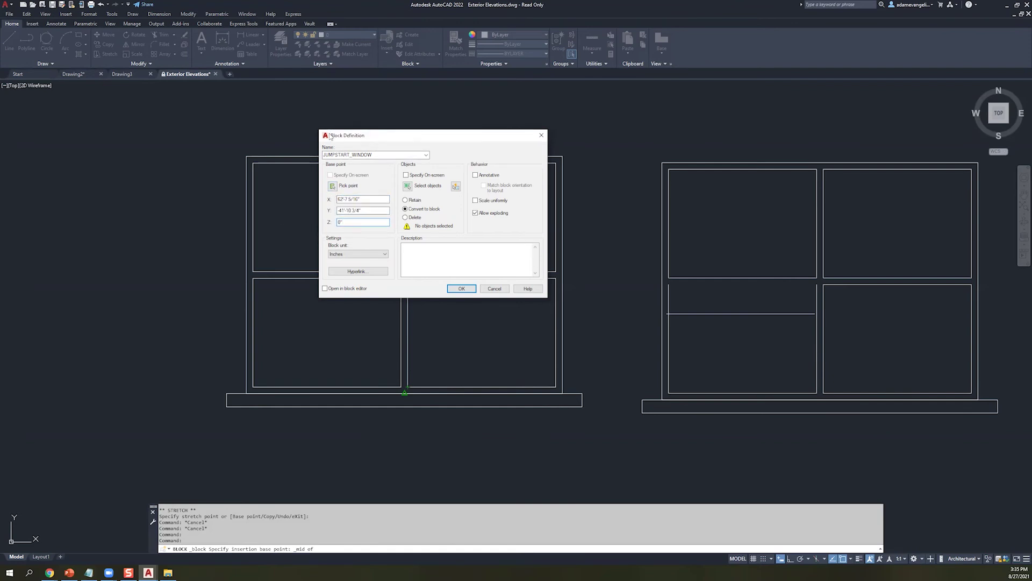
- Include all lines of the original window and its sill as the objects of the block definition
drag(332, 140, 161, 143)
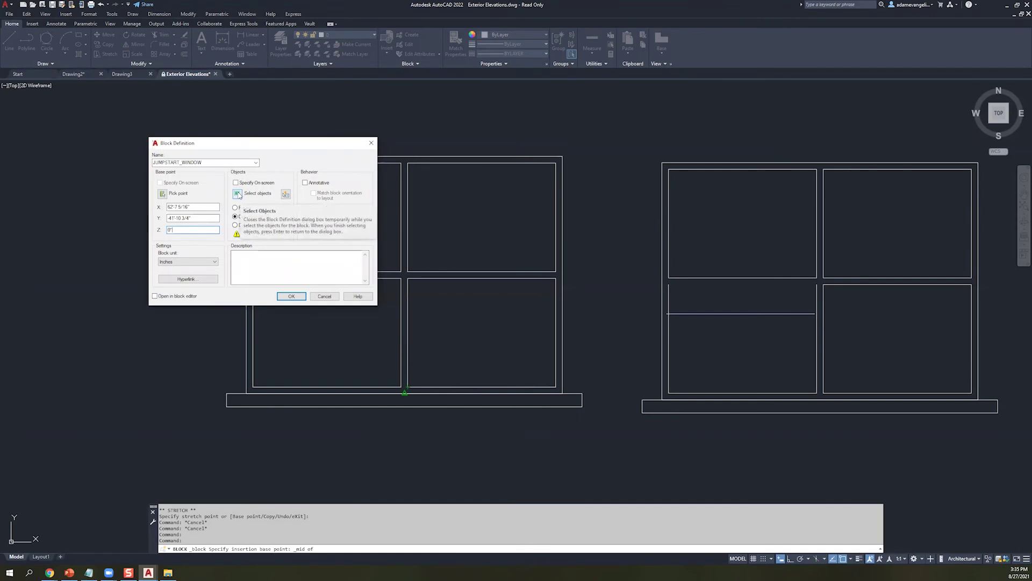
click(238, 195)
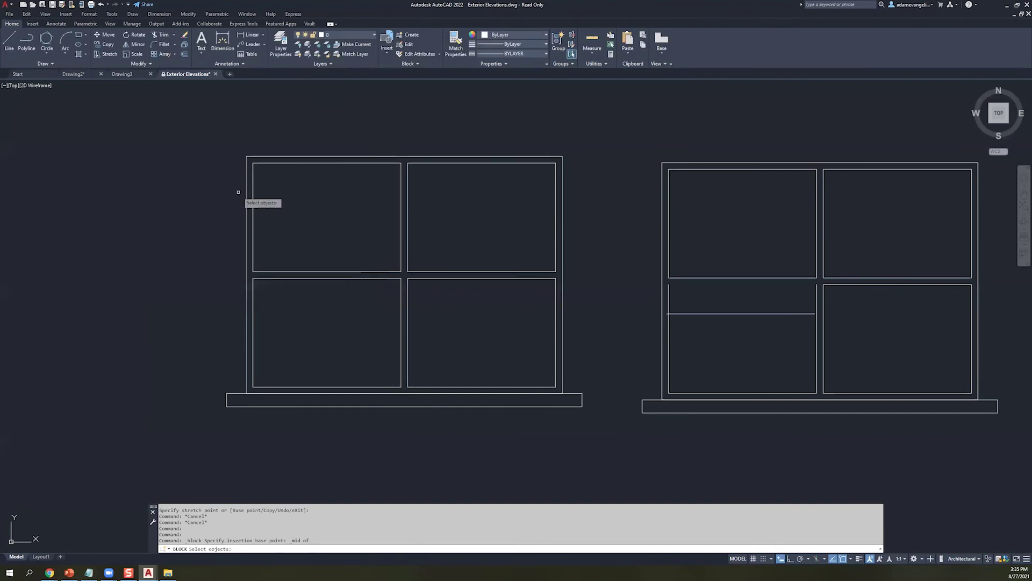
click(195, 121)
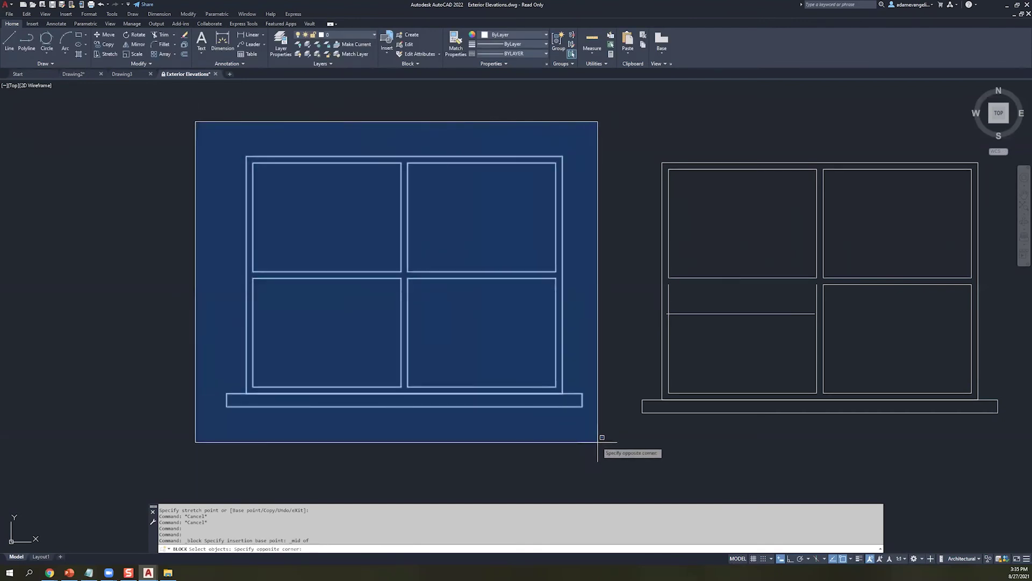
click(599, 435)
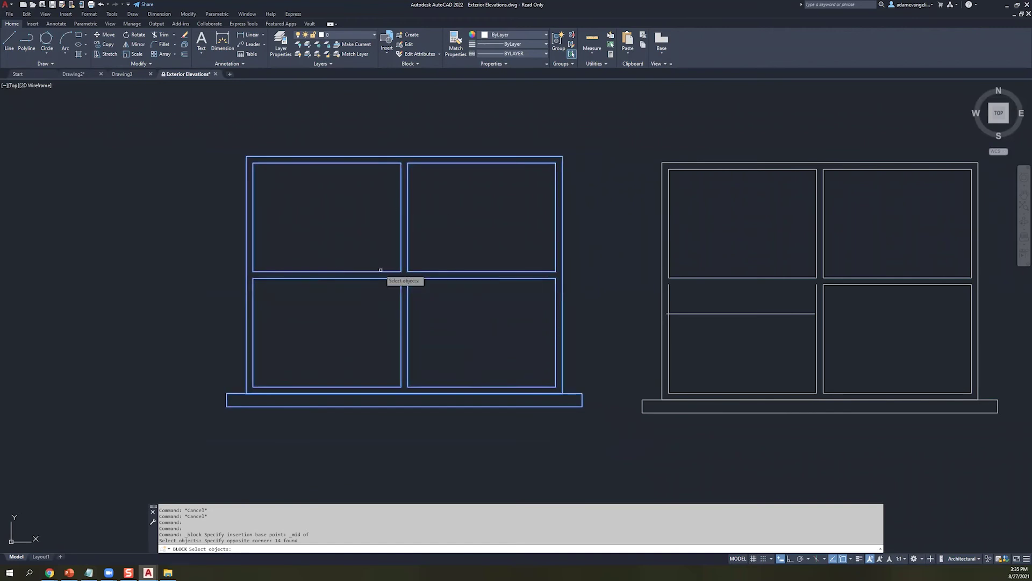
key(Return)
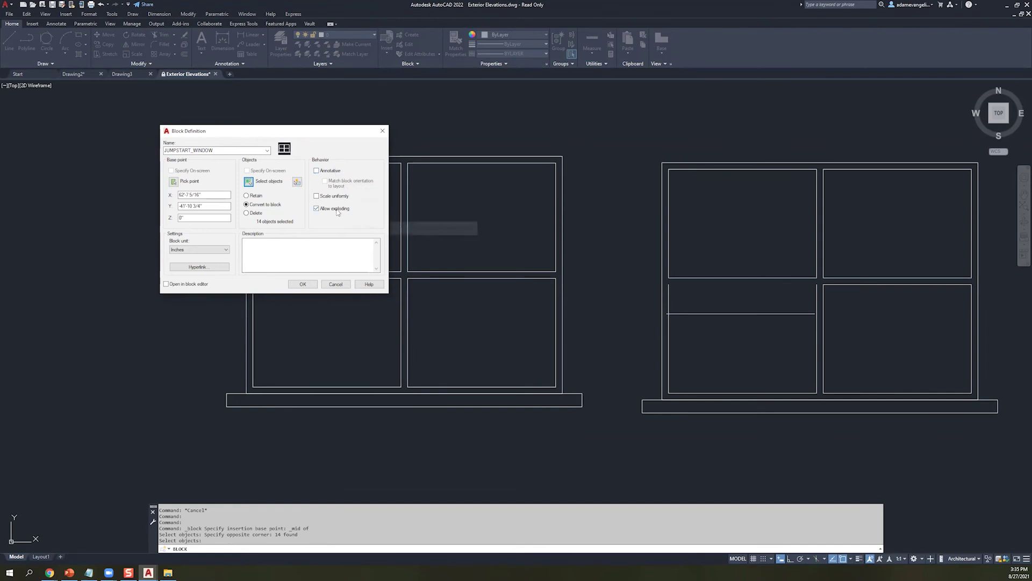
drag(342, 131, 358, 95)
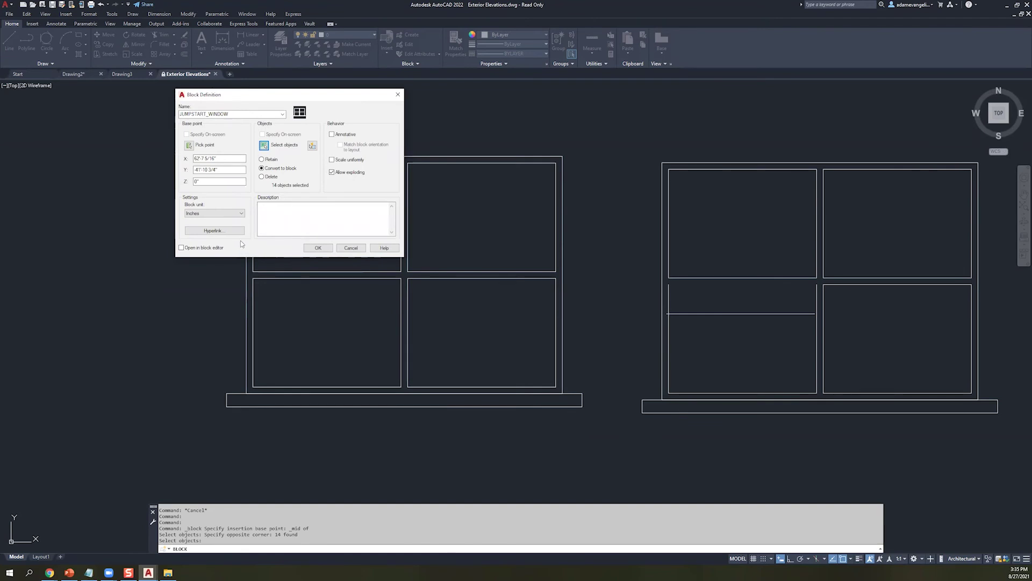
- Finish the JUMPSTART_WINDOW block definition with an empty description and its objects converted to a block
click(120, 110)
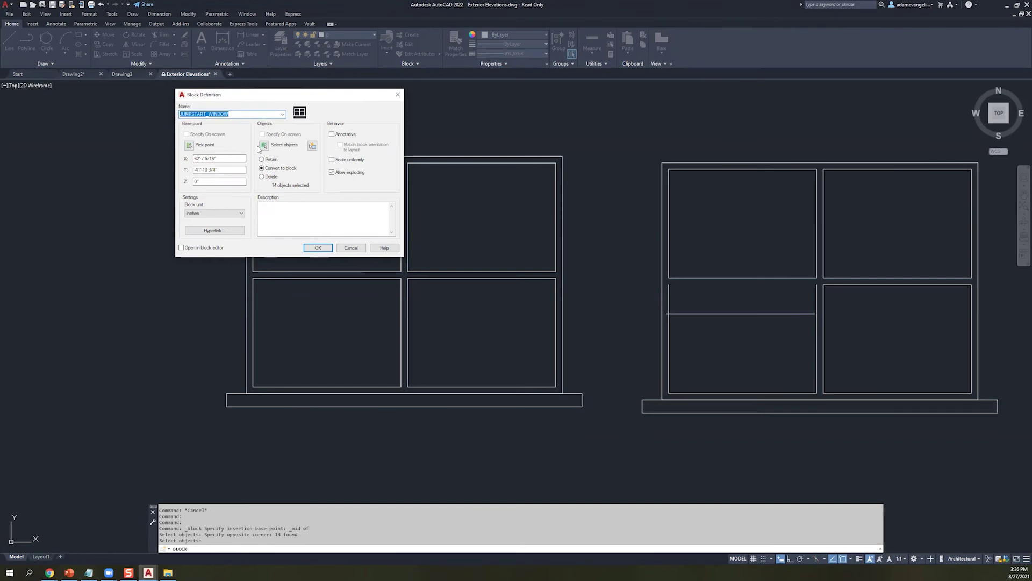
click(291, 224)
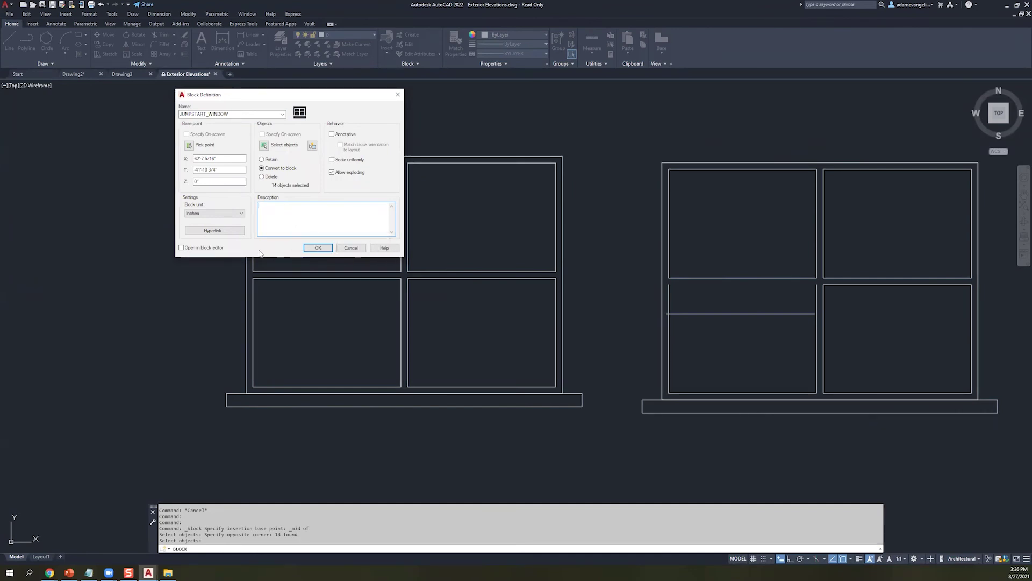
click(319, 248)
- Move the new window block as a single object by its base-point grip, farther away from the loose-line copy
click(481, 223)
click(467, 247)
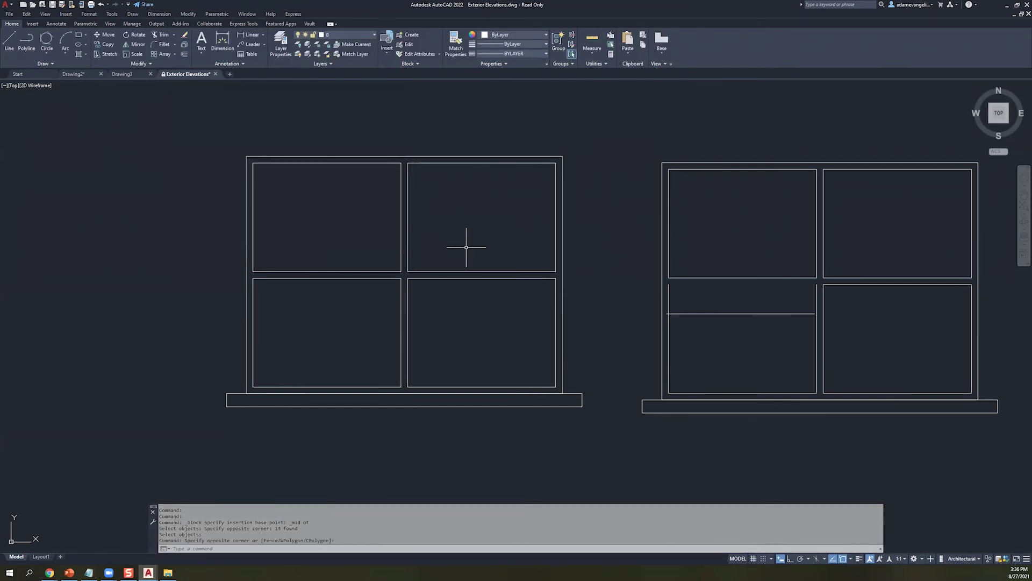
click(411, 283)
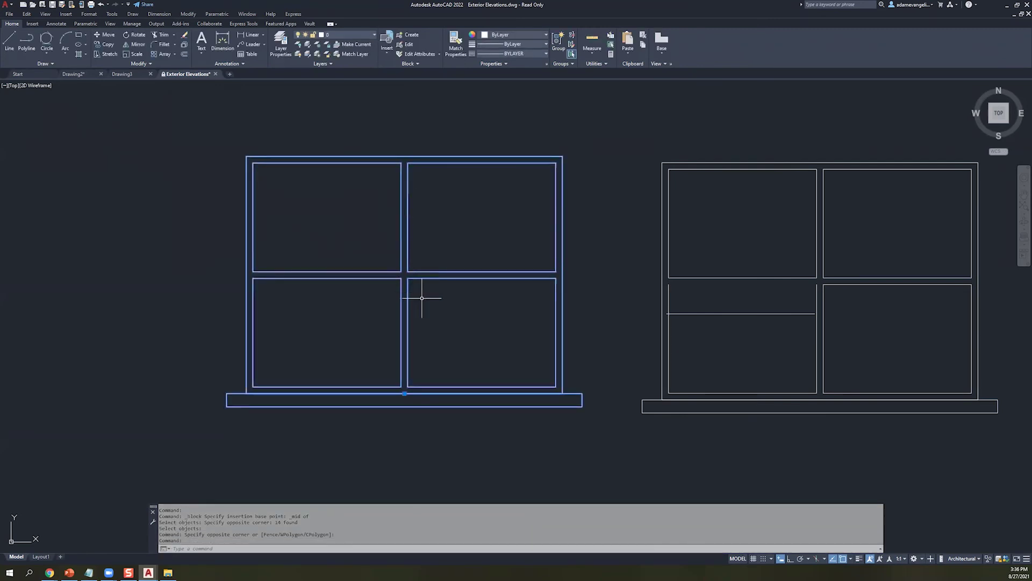
drag(401, 284, 303, 262)
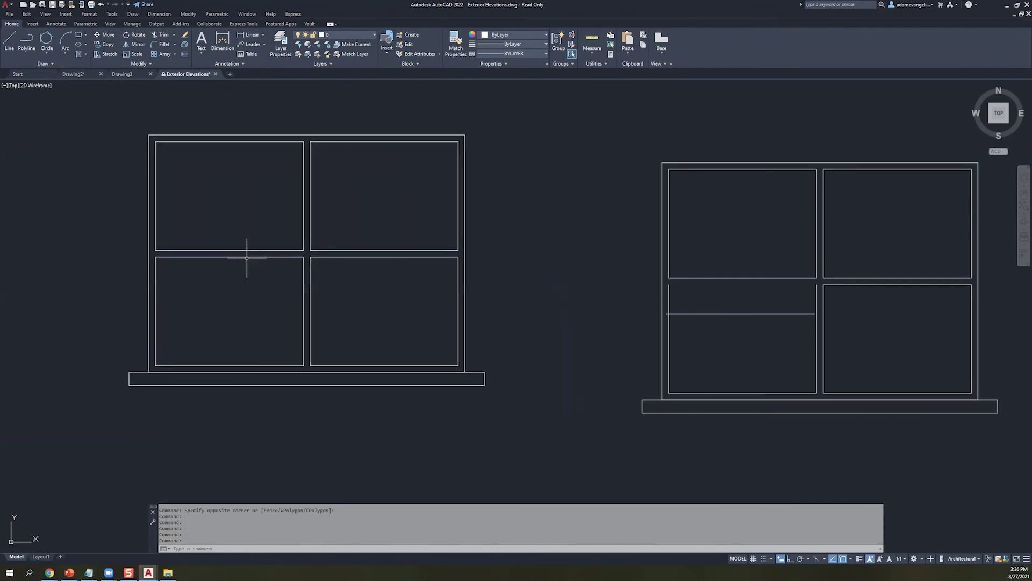
click(259, 220)
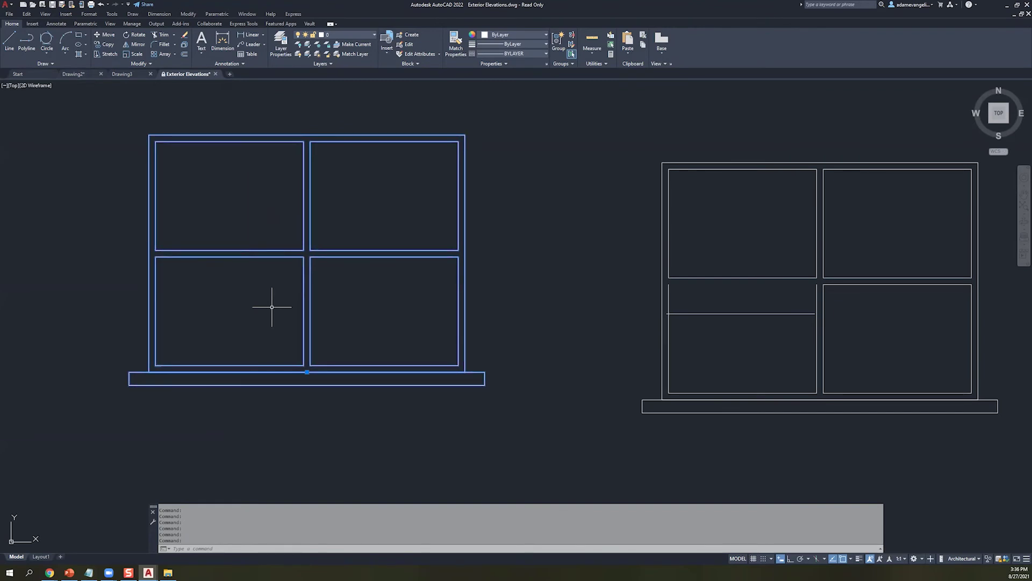
click(307, 372)
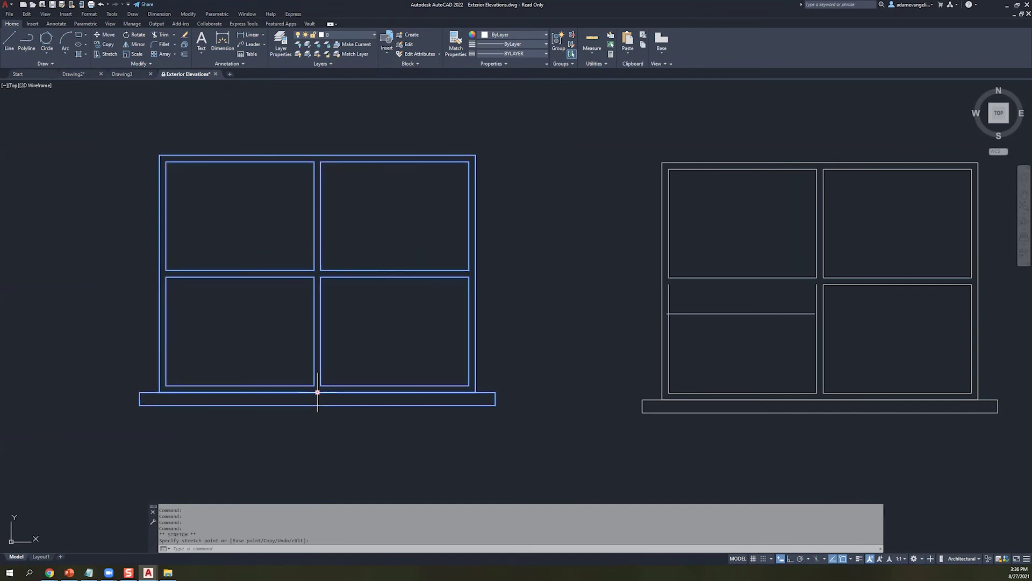
- Review the layers available for the selected window block without changing its layer, and clear the selection
click(371, 37)
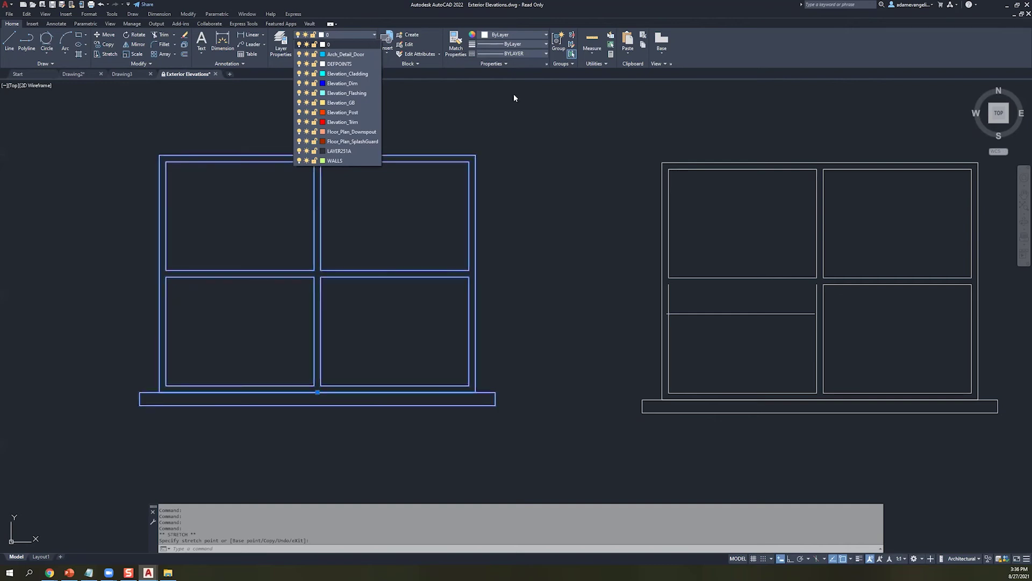
click(529, 107)
click(523, 156)
key(Escape)
key(Escape)
key(Escape)
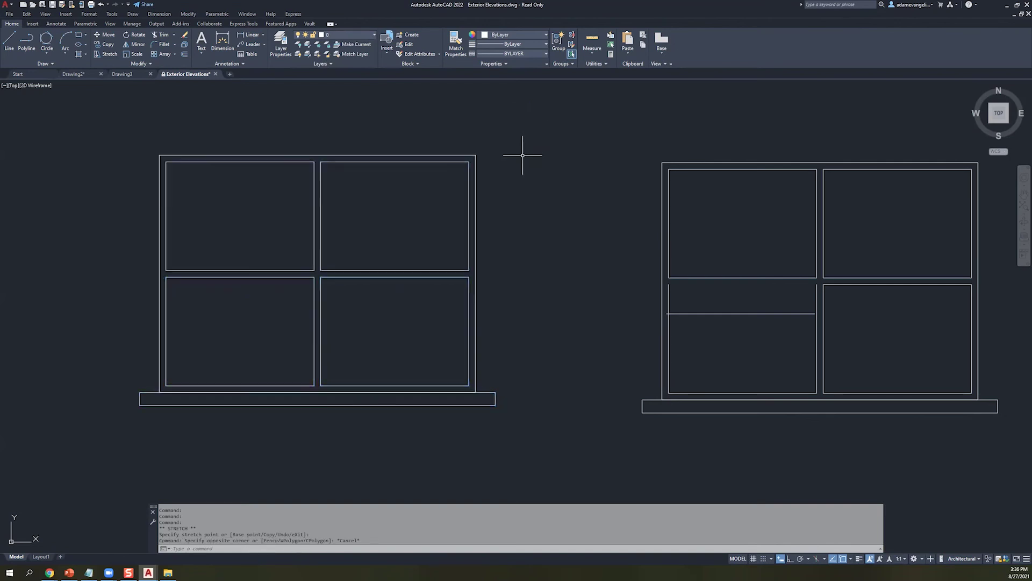
- Compare selecting the window block with selecting the loose-line copy beside it, and clear the selection
scroll(507, 115, up, 2)
scroll(513, 129, down, 6)
scroll(513, 129, down, 4)
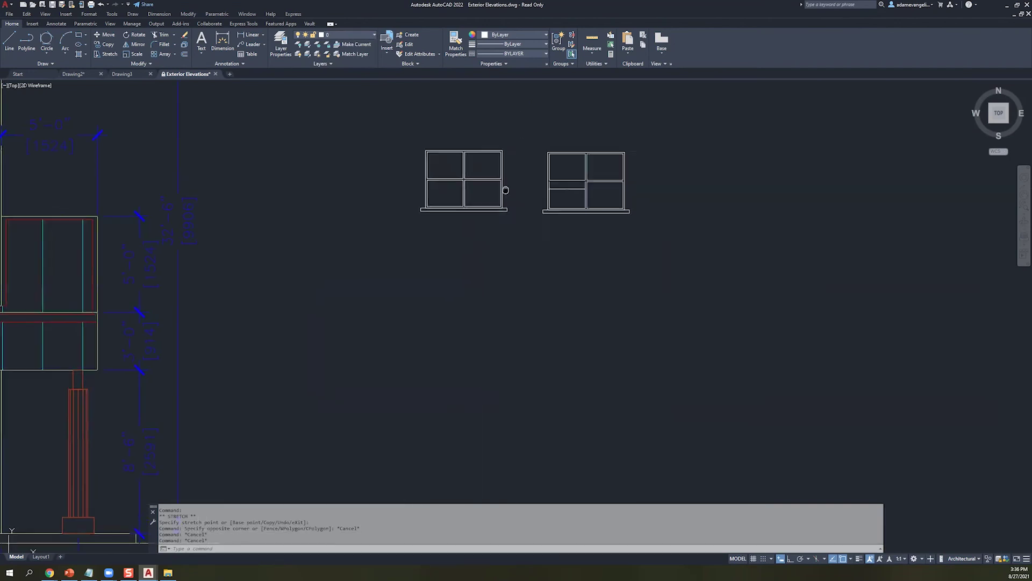
click(458, 319)
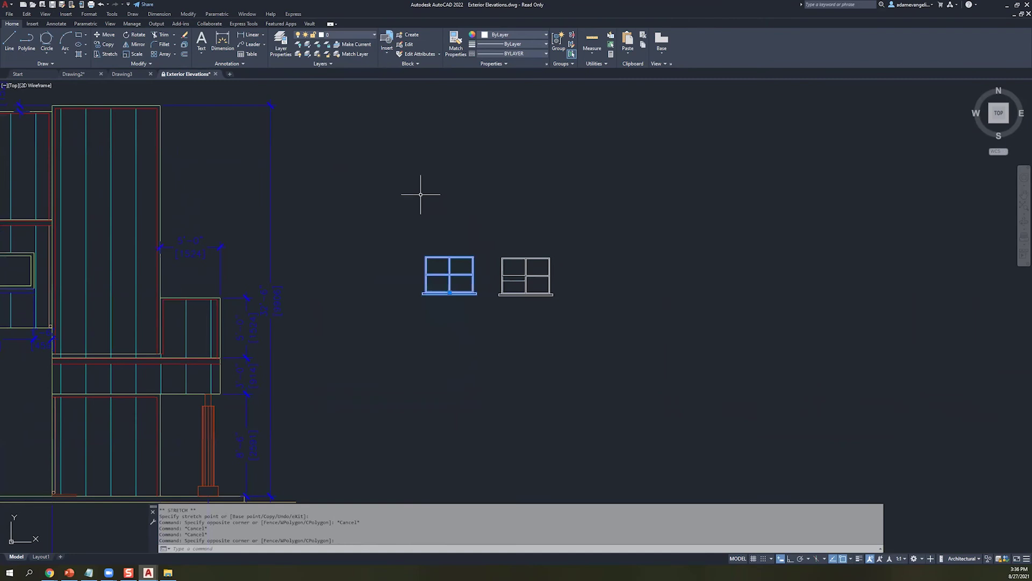
click(562, 339)
click(525, 254)
mouse_move(526, 258)
key(Escape)
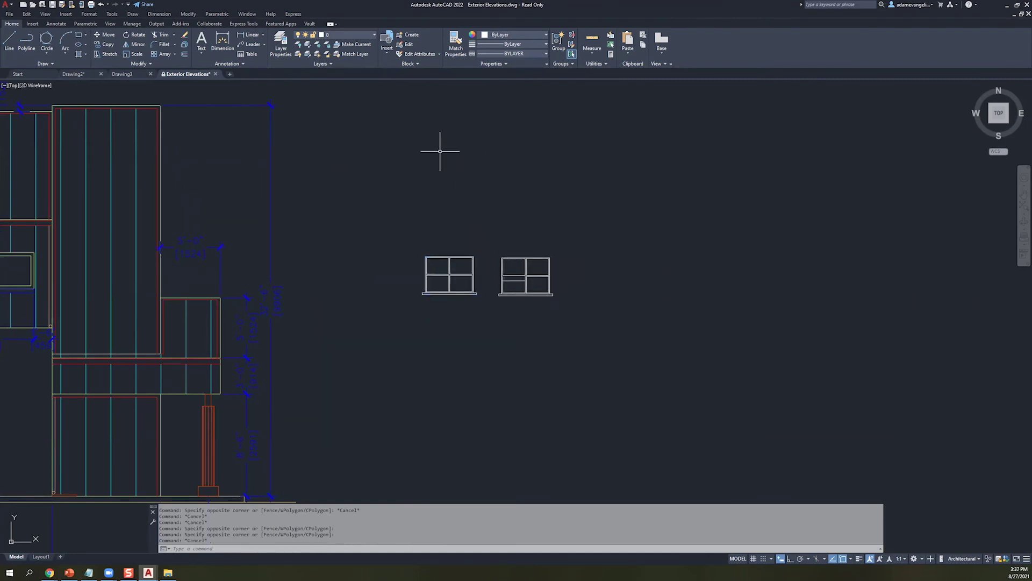
- Insert three JUMPSTART_WINDOW blocks, spaced apart, on the upper cladding band of the long building elevation
mouse_move(444, 248)
middle_down()
mouse_move(673, 283)
mouse_move(779, 270)
middle_up()
scroll(410, 295, up, 2)
scroll(523, 307, down, 5)
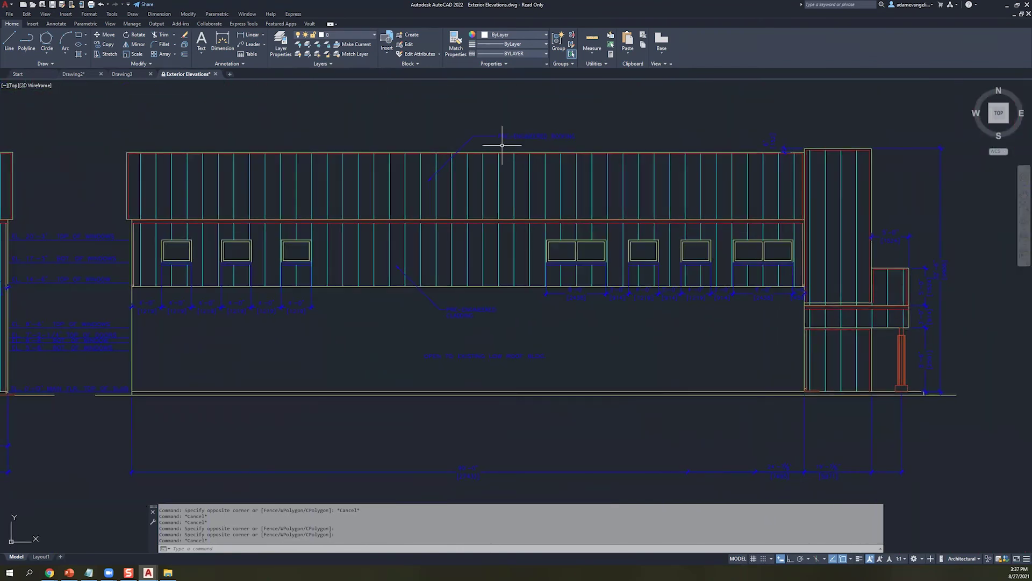
click(387, 47)
click(396, 76)
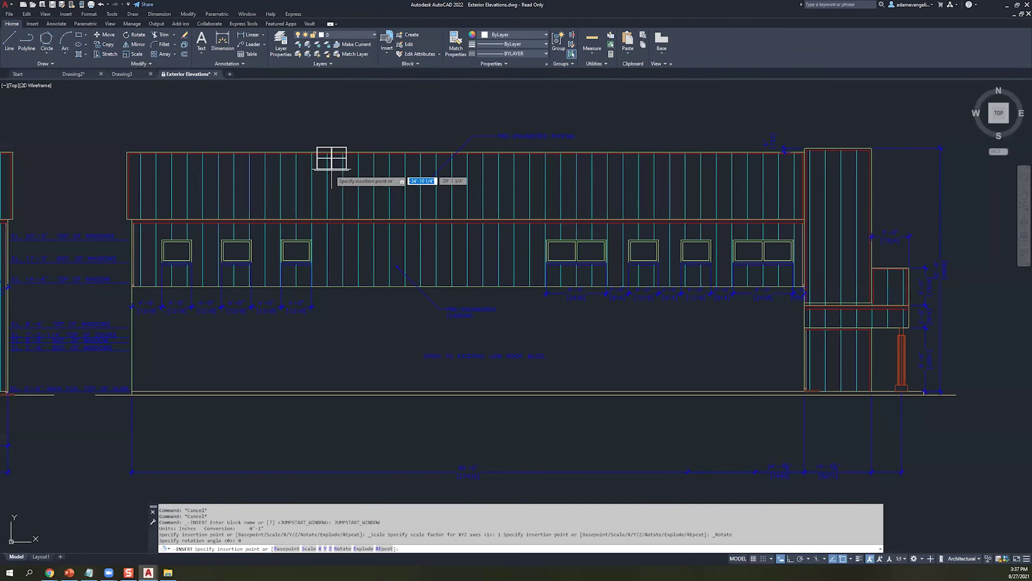
click(388, 40)
click(395, 76)
click(414, 183)
click(396, 43)
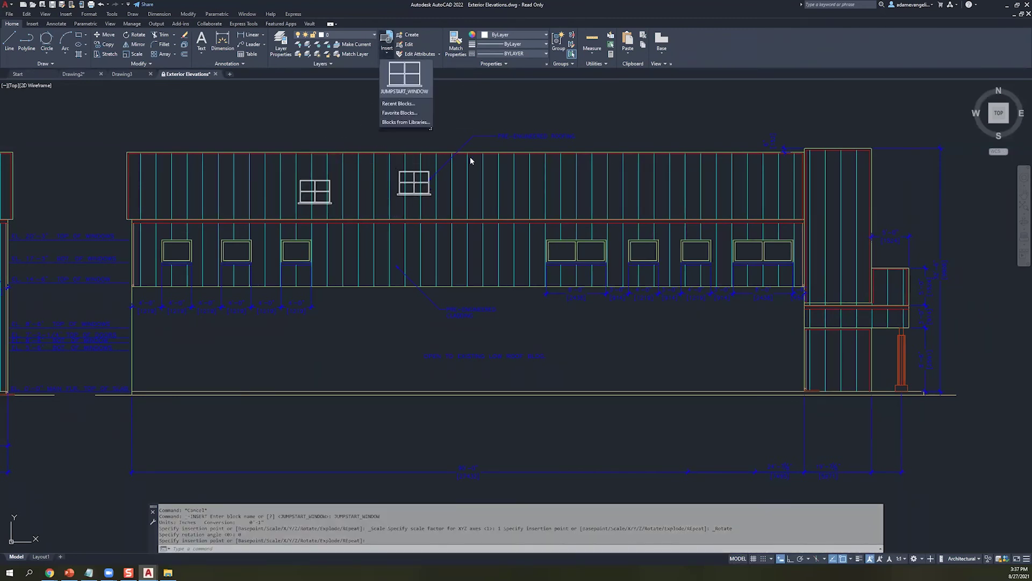
click(398, 76)
click(493, 187)
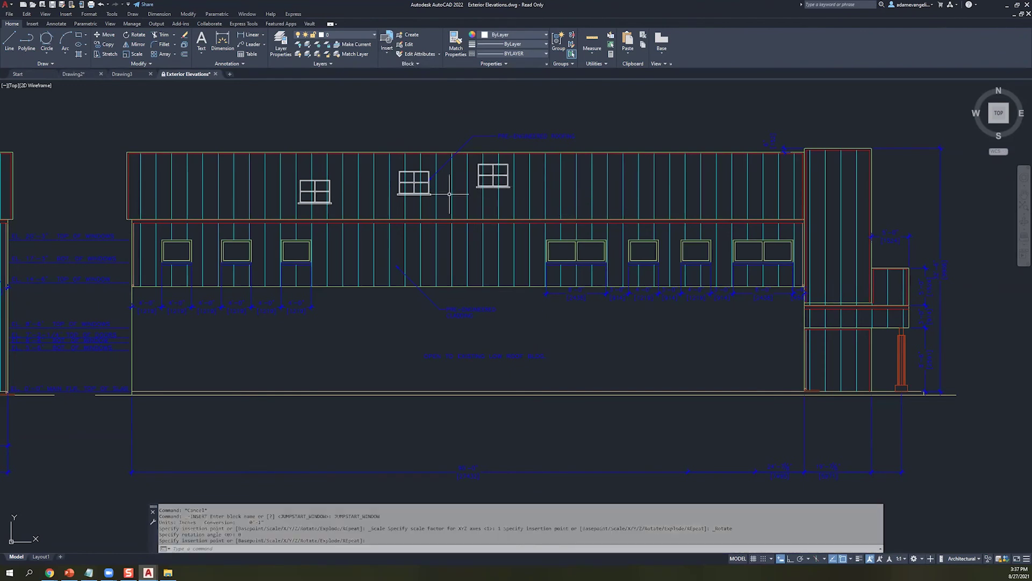
- Examine the block libraries and the drawings offered as block sources, and close the Blocks palette
click(387, 42)
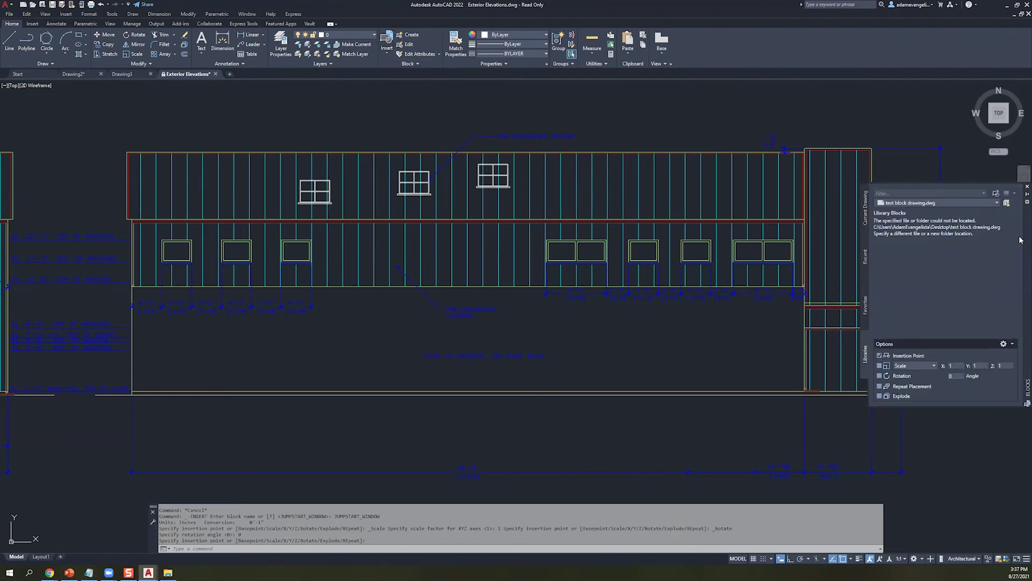
drag(1021, 240, 722, 245)
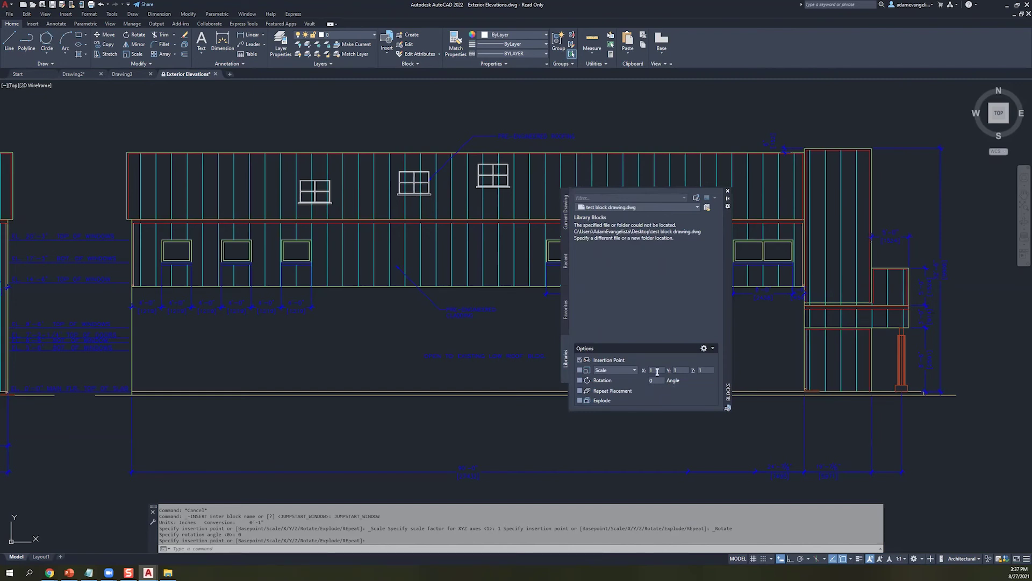
click(694, 209)
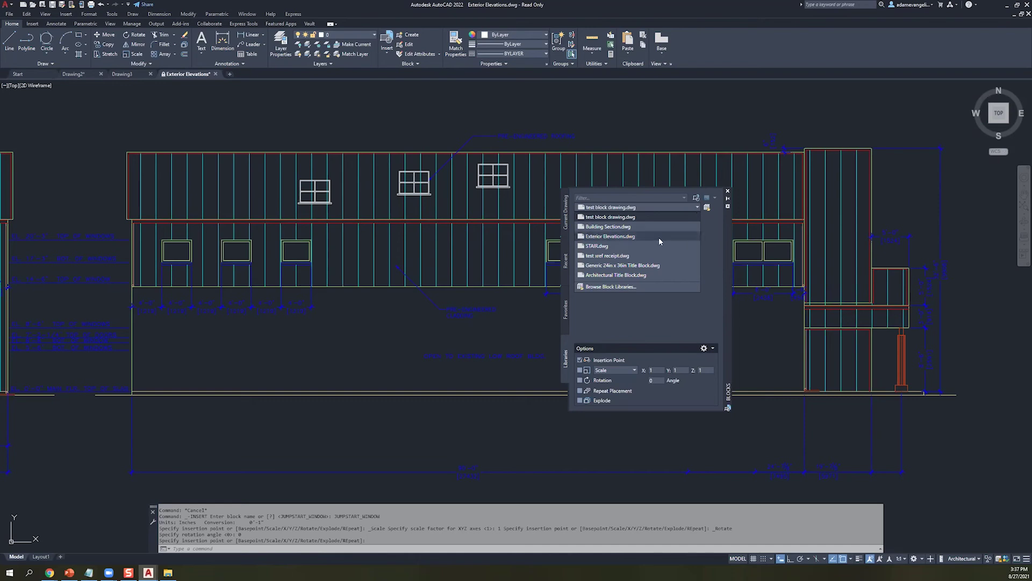
click(660, 310)
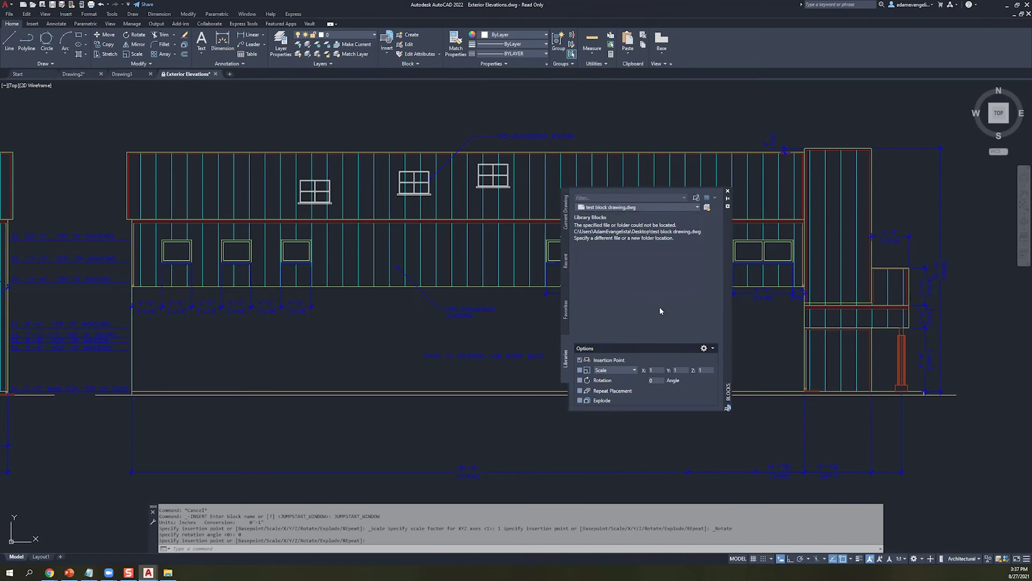
click(728, 193)
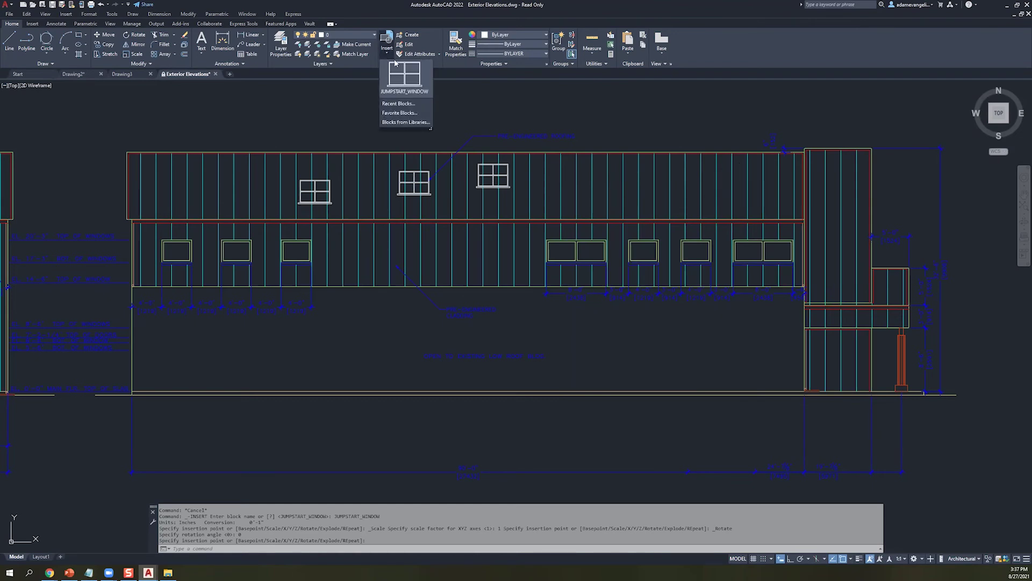
- Insert a fourth JUMPSTART_WINDOW block near the left end of the upper cladding, and erase the original window block with its loose-line copy
click(204, 194)
scroll(237, 242, up, 2)
scroll(246, 246, down, 4)
mouse_move(246, 246)
middle_down()
mouse_move(536, 247)
mouse_move(76, 258)
middle_up()
click(668, 292)
click(518, 216)
key(Delete)
- Move the leftmost inserted window block up off the cladding to above the roofline, and clear the selection
scroll(278, 247, up, 4)
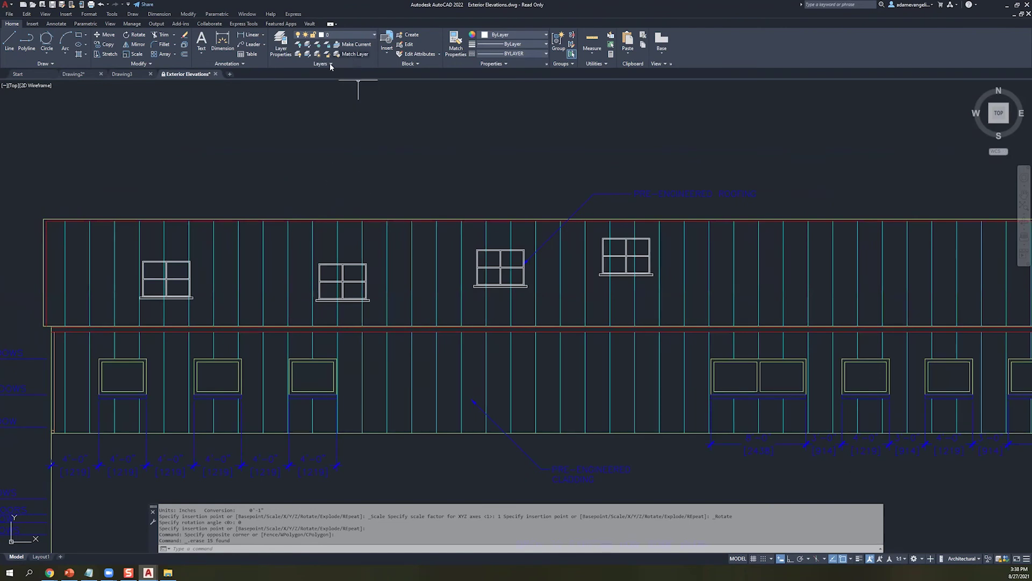
click(167, 298)
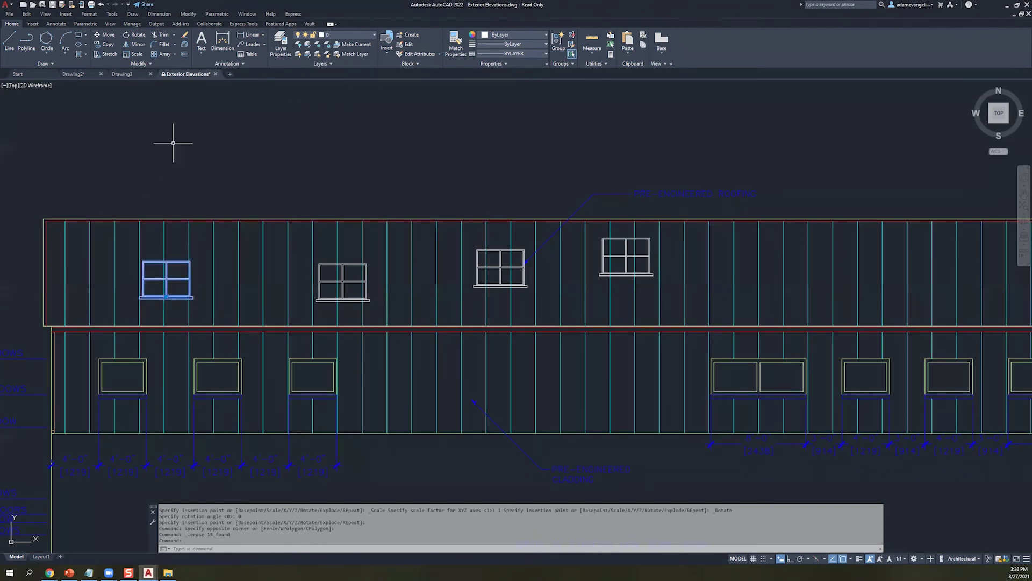
click(166, 296)
click(191, 160)
click(275, 167)
key(Escape)
key(Escape)
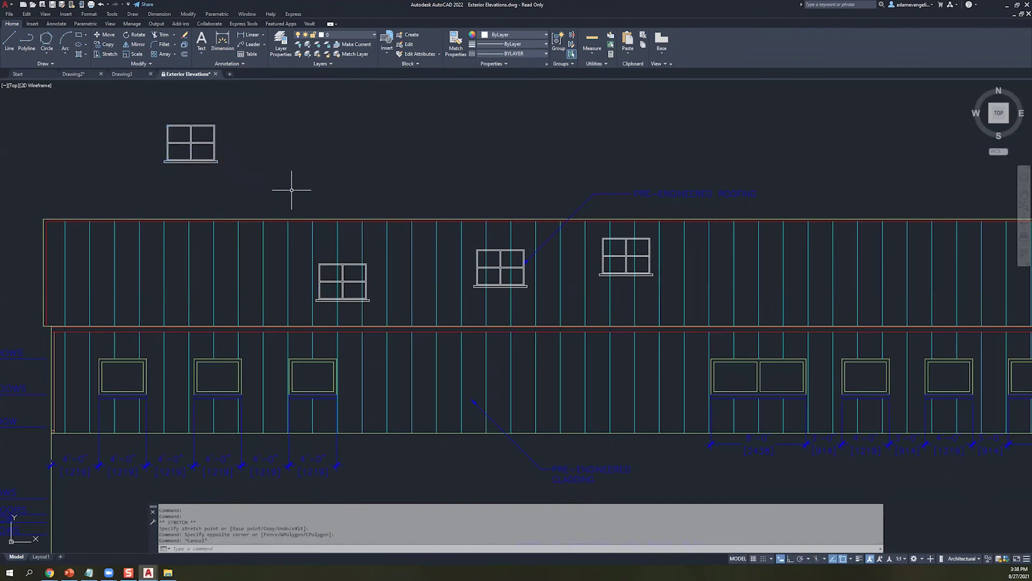
- Assign the window block above the roofline to the Elevation_Post layer and clear the selection
click(293, 189)
click(167, 153)
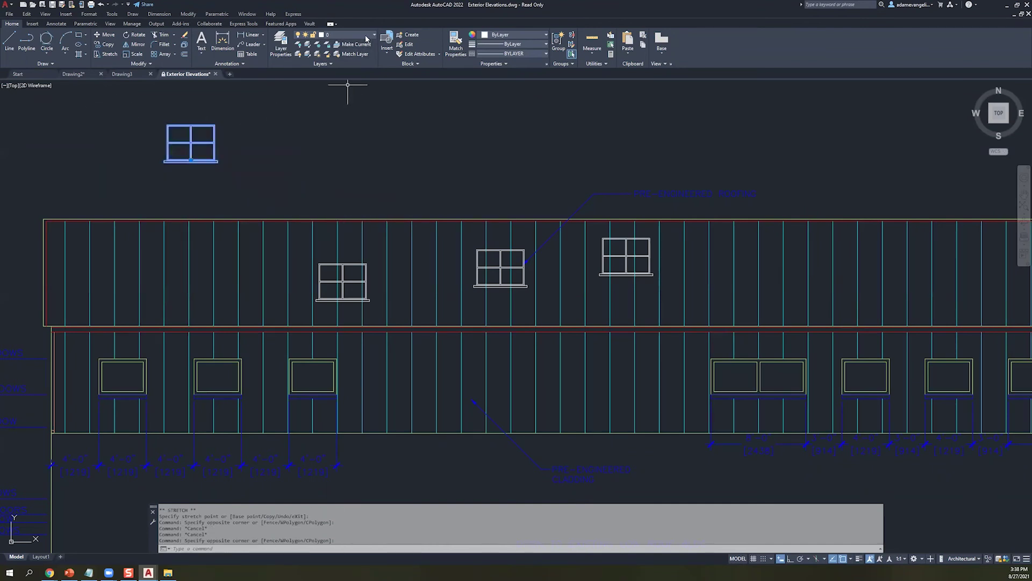
click(347, 34)
click(343, 112)
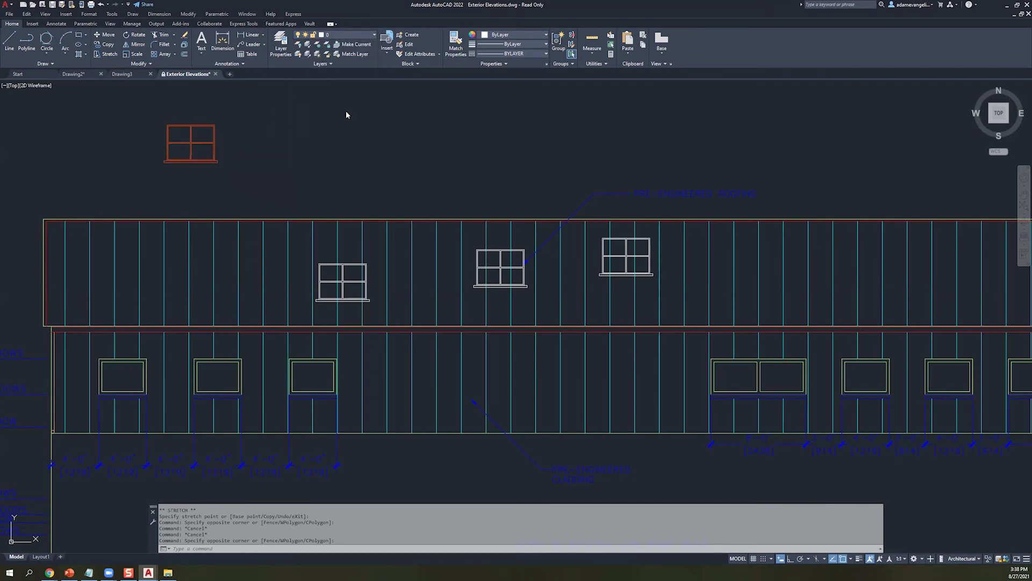
key(Escape)
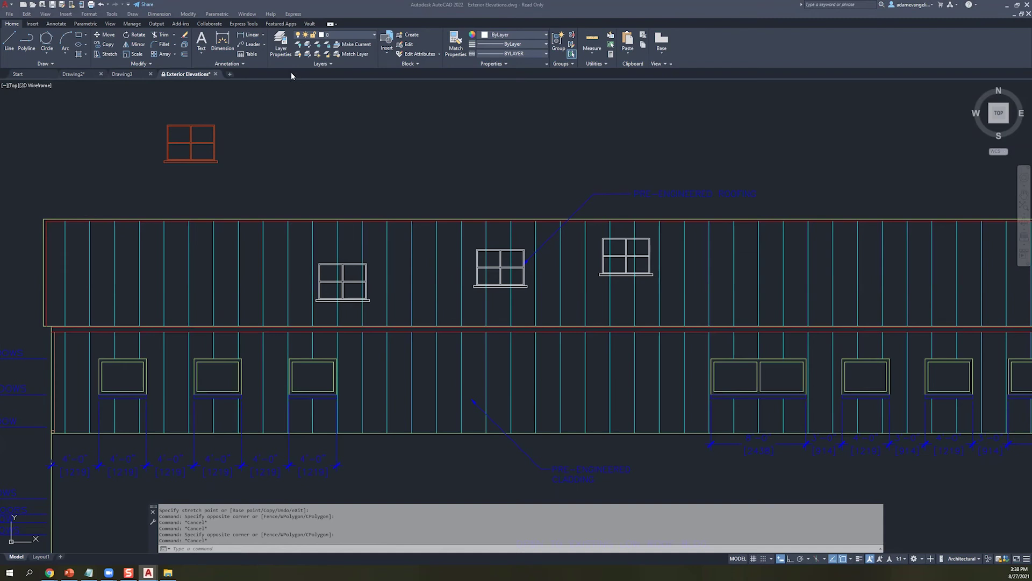
- Open The Hitchhiker's Guide to AutoCAD from the Learning page, examine its topic overview in the browser, and return to AutoCAD
click(41, 74)
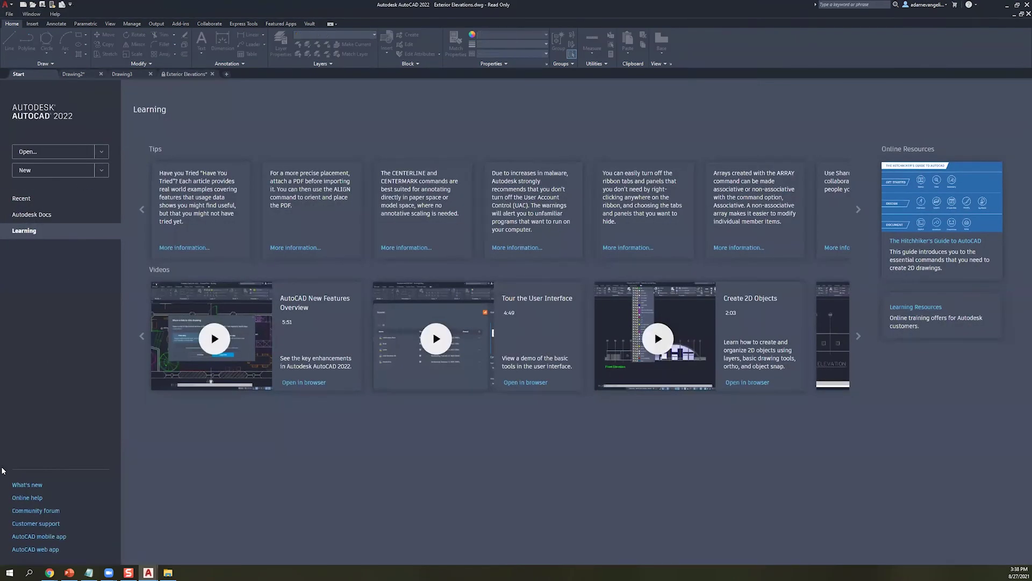
click(938, 240)
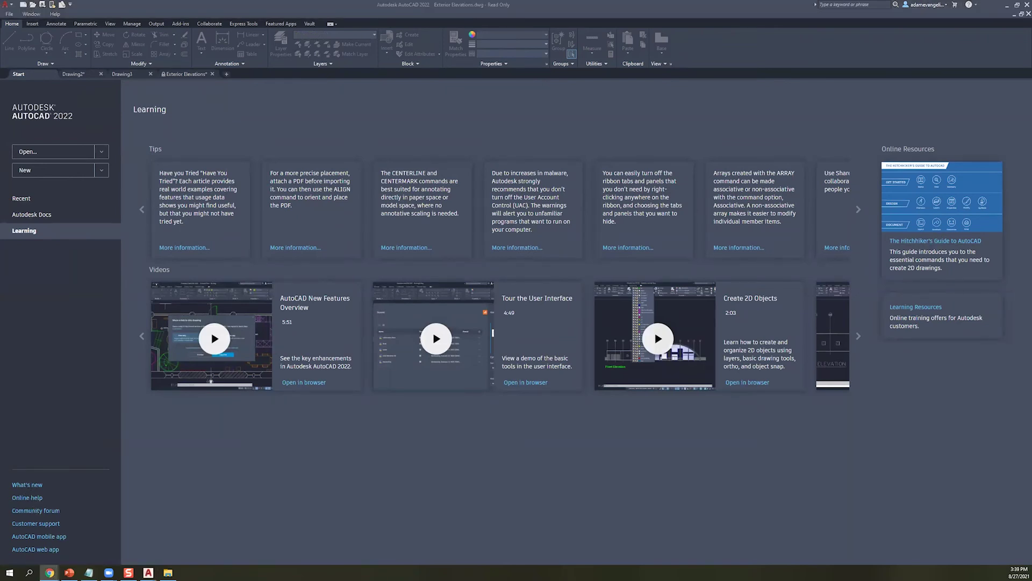
scroll(562, 309, down, 3)
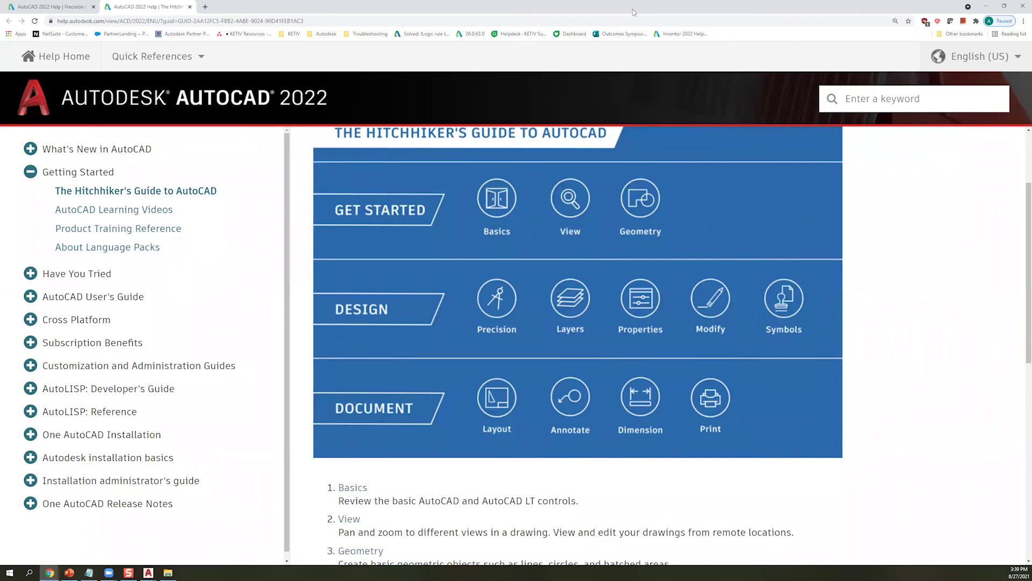
key(alt+Tab)
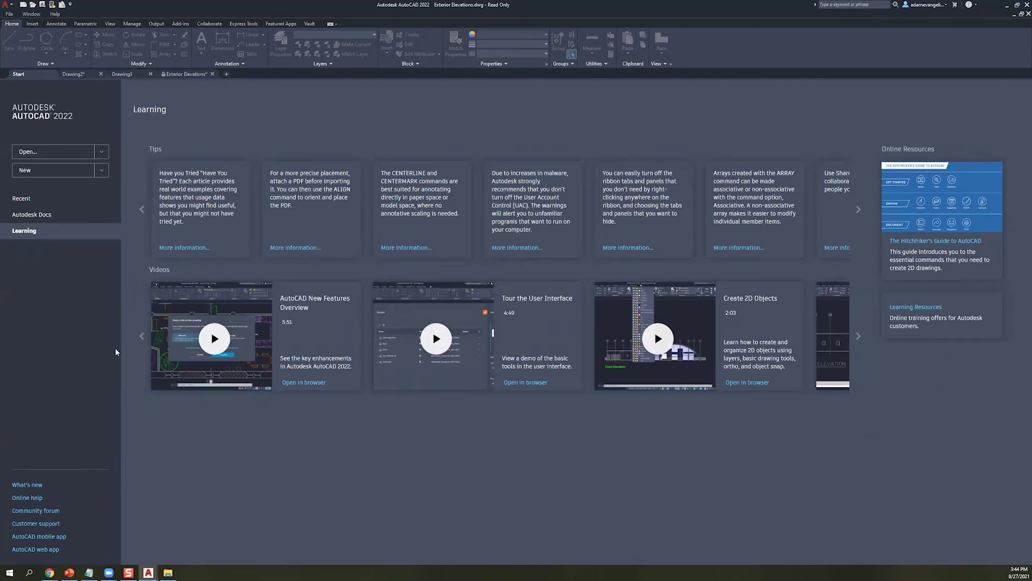
click(122, 75)
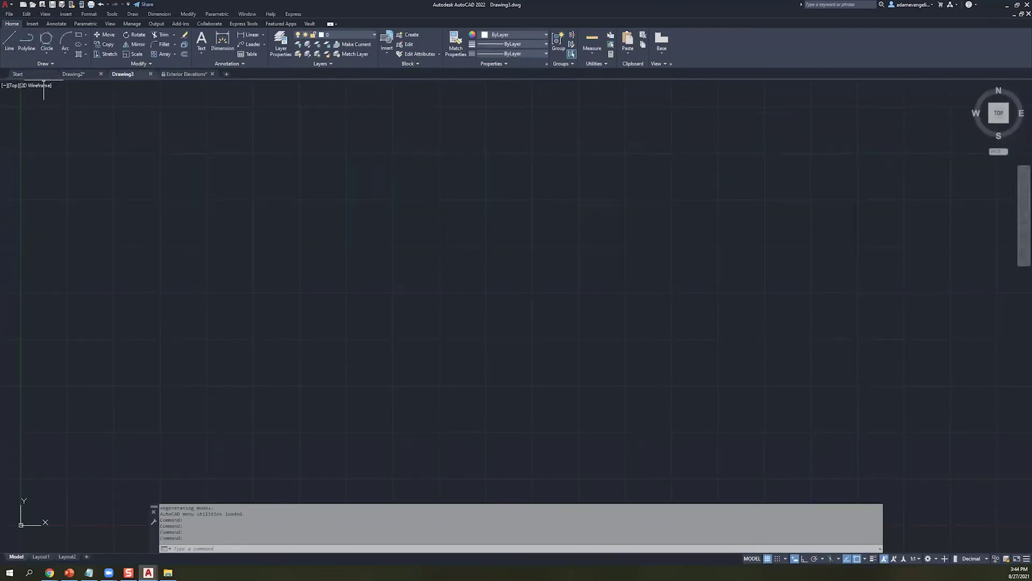
click(44, 72)
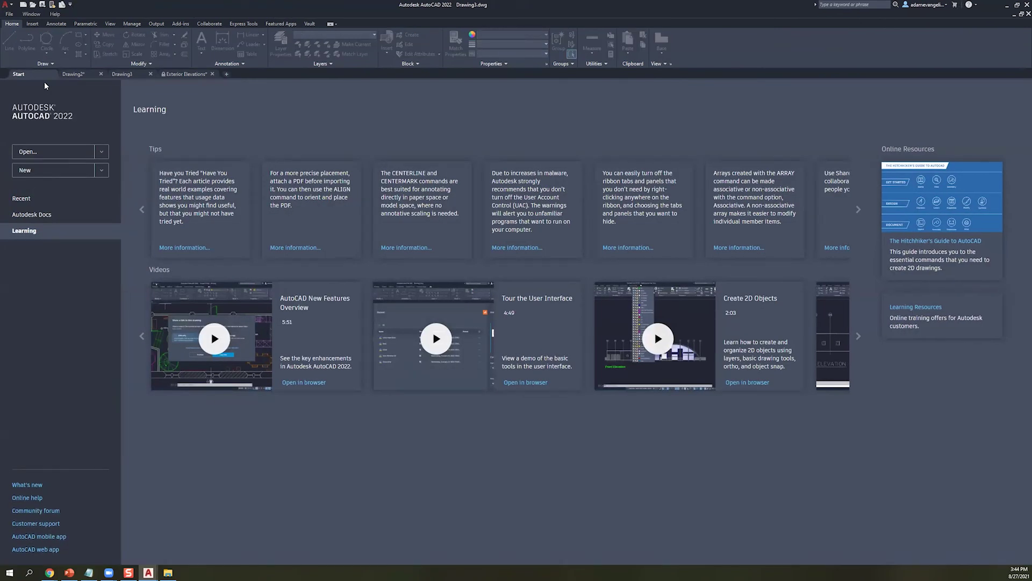
click(129, 73)
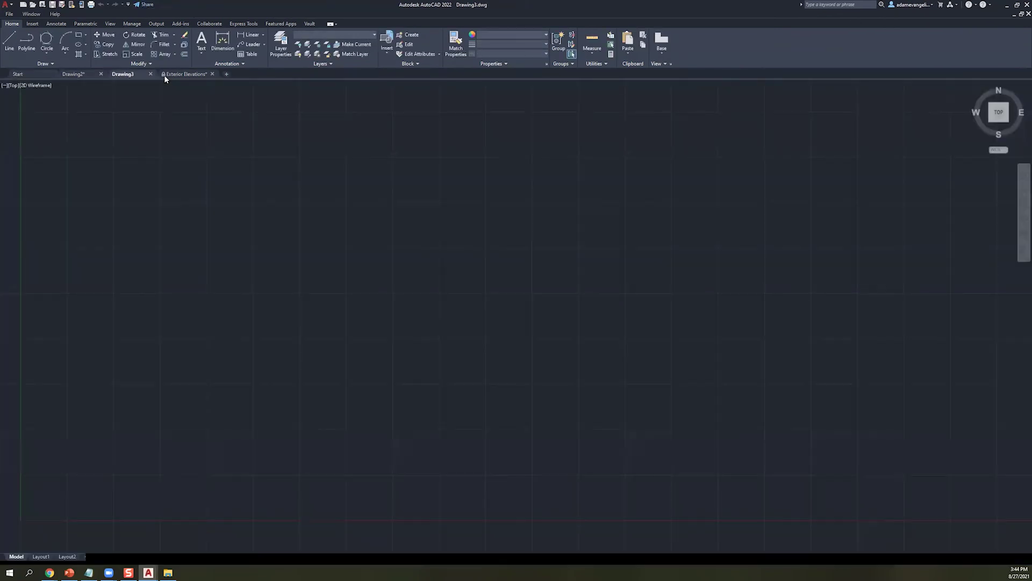
mouse_move(164, 79)
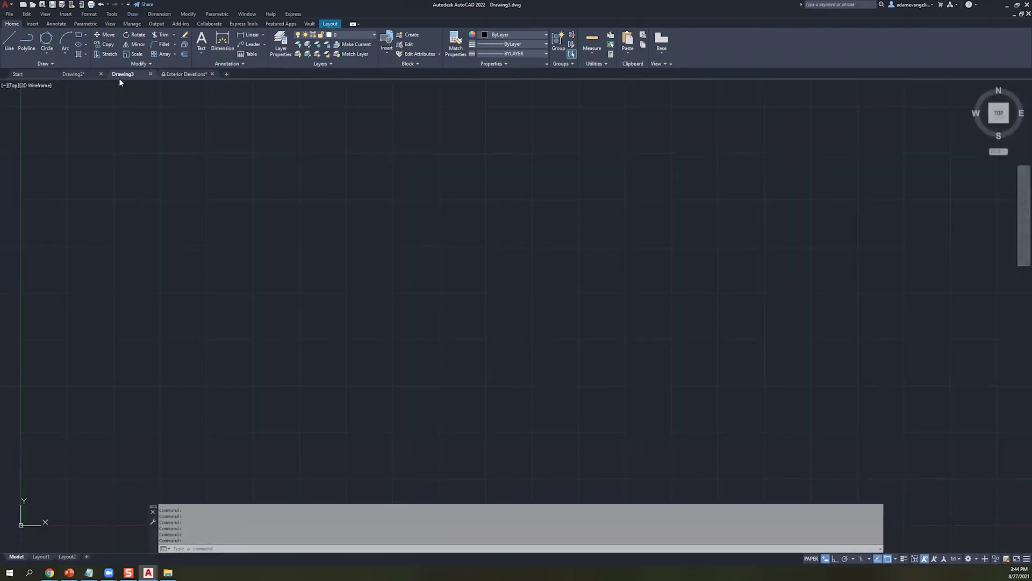
- Open Layout1 of Drawing3 and examine the sheet with its printable border and viewport
click(182, 211)
click(184, 111)
key(Escape)
key(Escape)
click(41, 557)
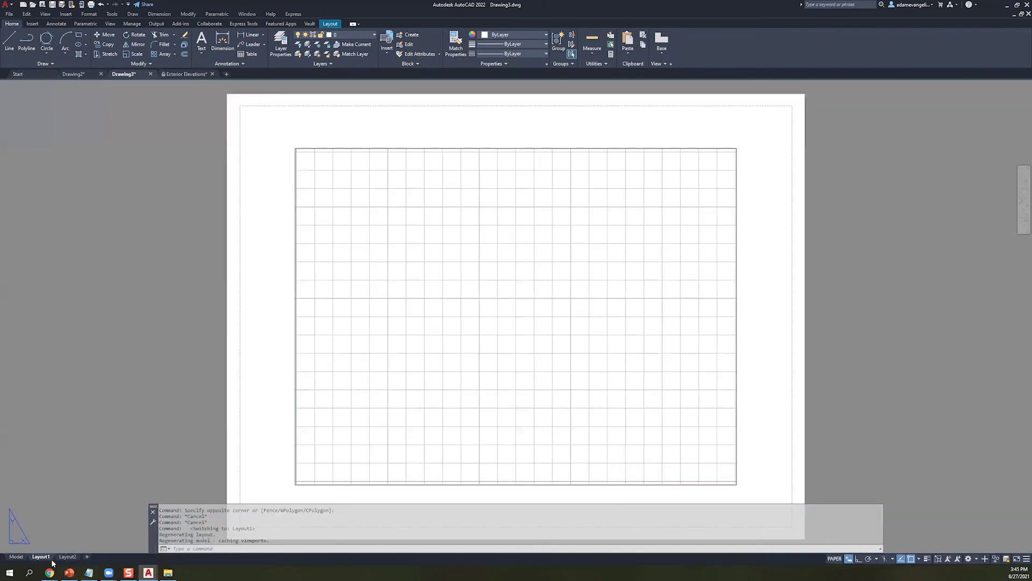
scroll(243, 415, up, 2)
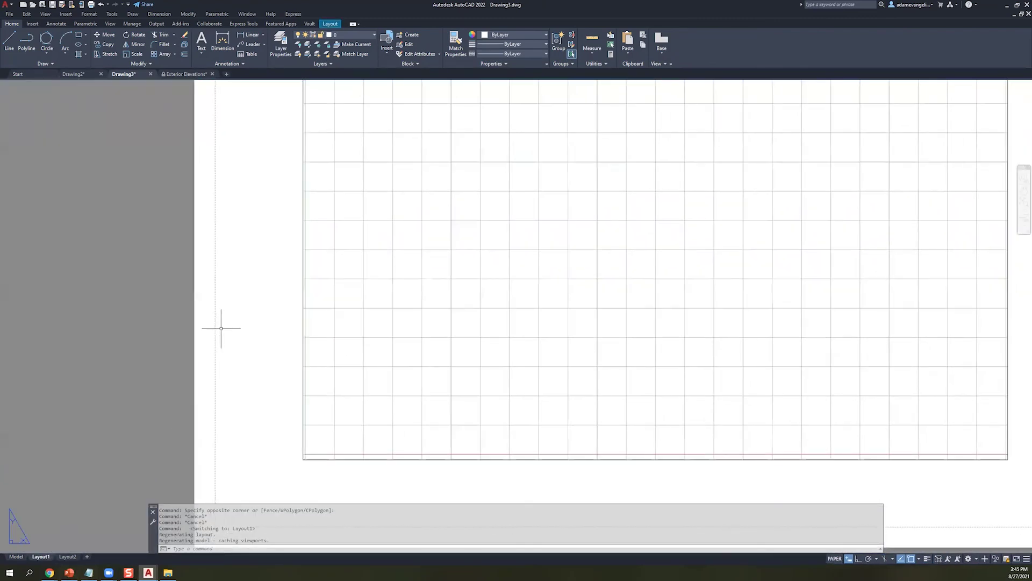
scroll(221, 342, down, 6)
scroll(221, 355, up, 2)
middle_drag(221, 357, 269, 337)
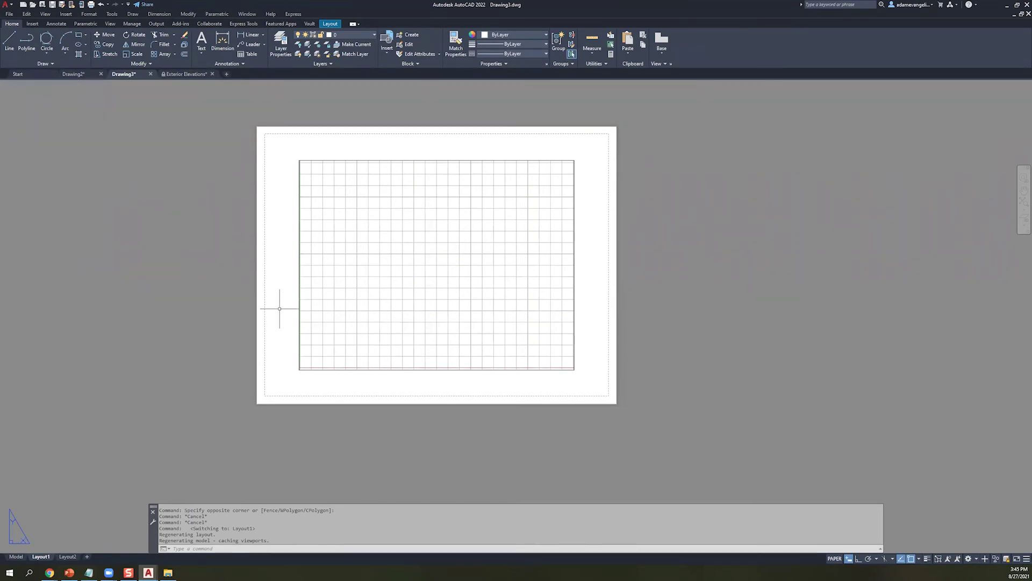
- Return to the Exterior Elevations drawing's model space and look over all the building elevations
click(200, 75)
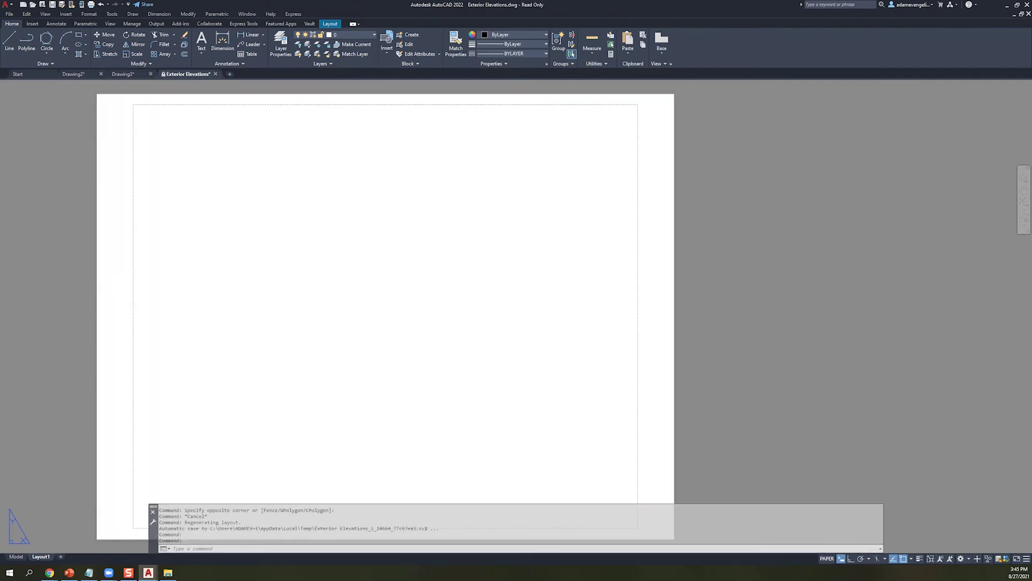
mouse_move(202, 75)
click(161, 104)
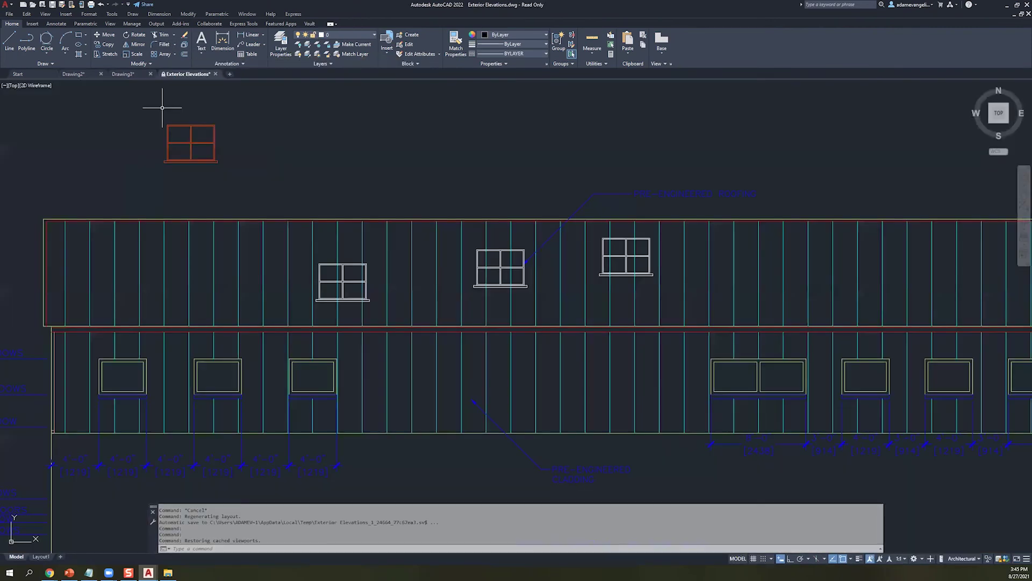
scroll(286, 267, up, 3)
scroll(286, 266, down, 5)
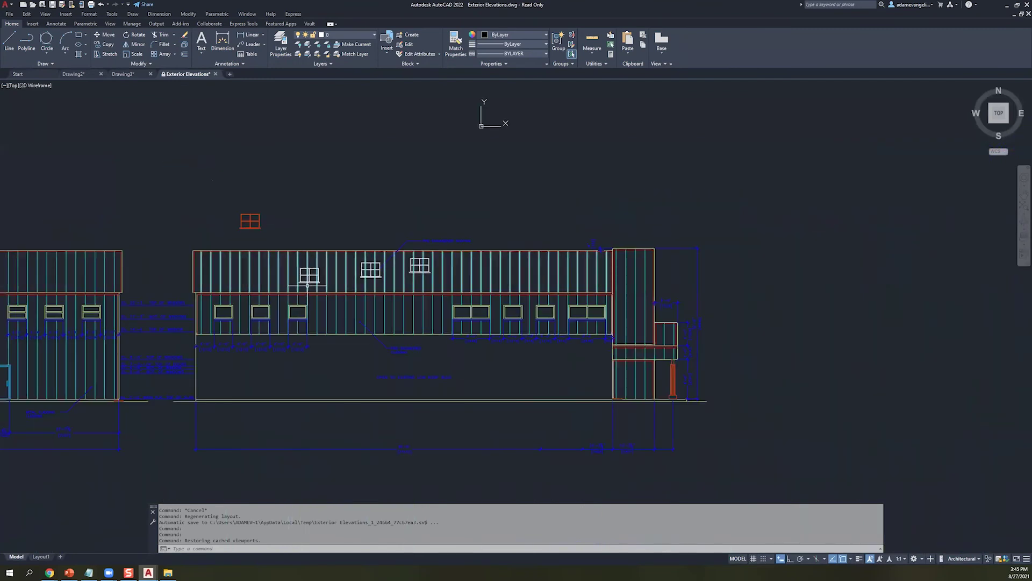
scroll(320, 290, down, 3)
mouse_move(240, 312)
middle_down()
mouse_move(367, 311)
mouse_move(389, 350)
middle_up()
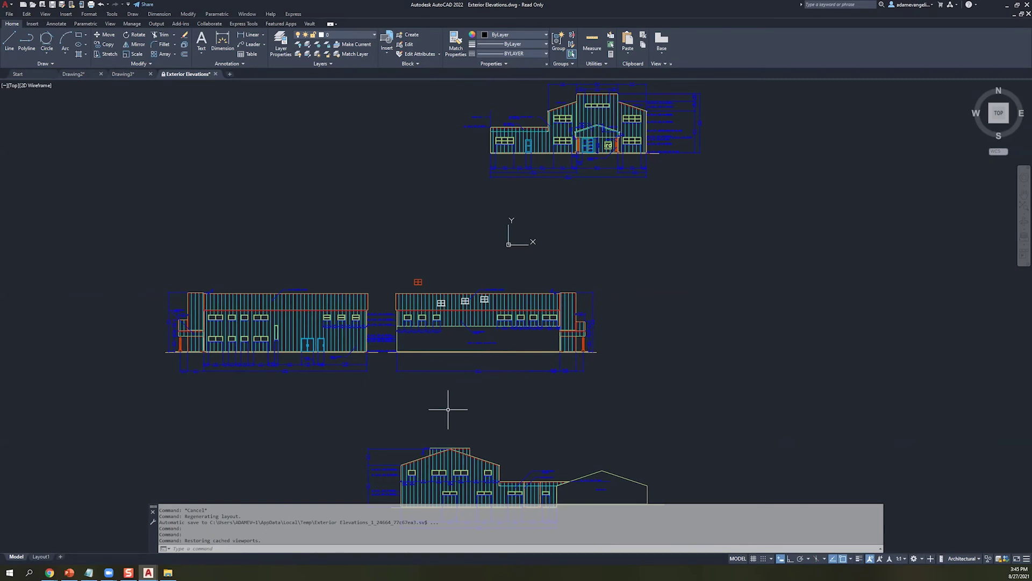
middle_drag(406, 381, 362, 393)
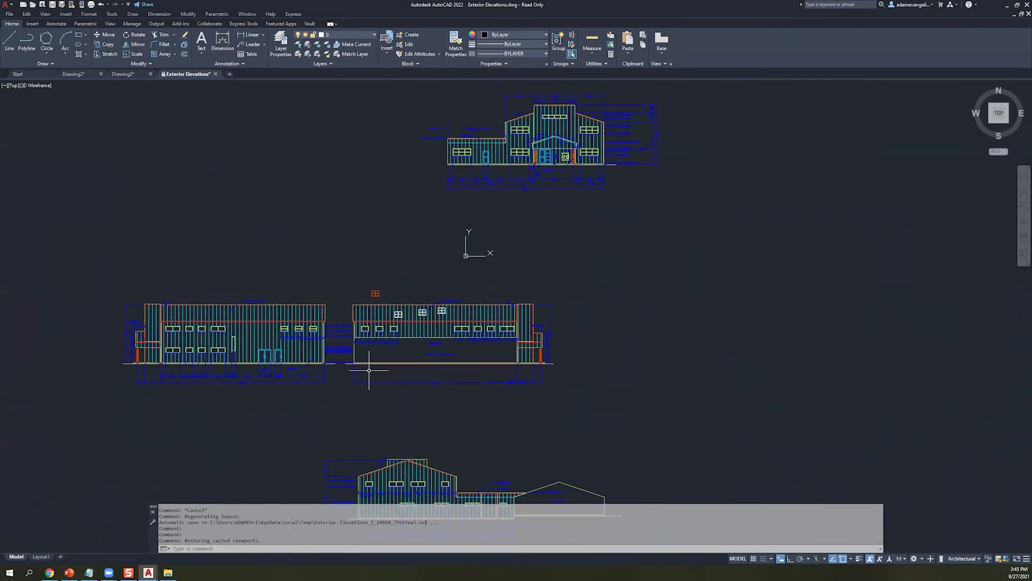
- Erase the window block above the roofline and clear the selection
scroll(395, 336, up, 6)
scroll(349, 424, down, 2)
click(360, 269)
click(302, 231)
key(Delete)
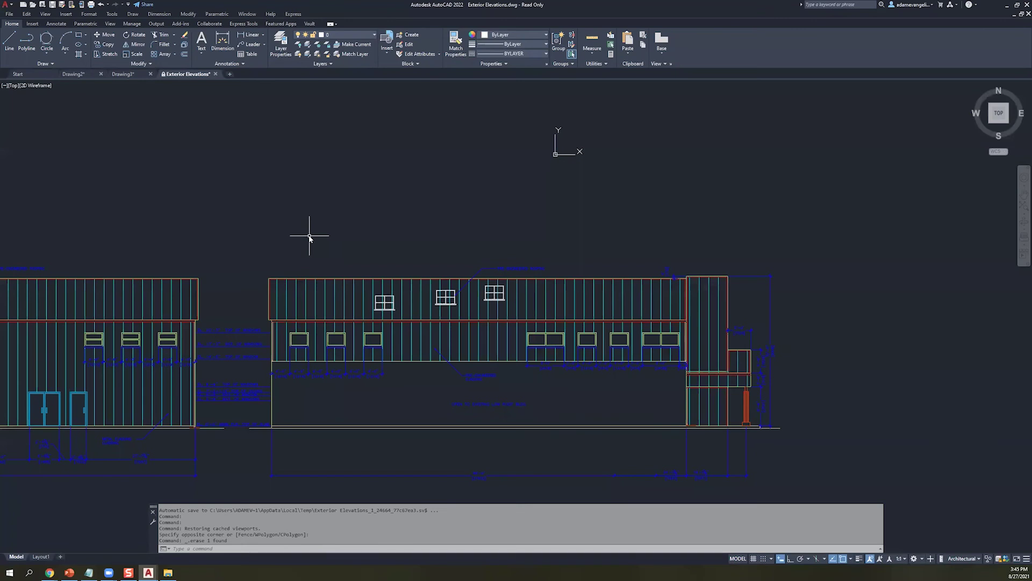
key(Escape)
key(Escape)
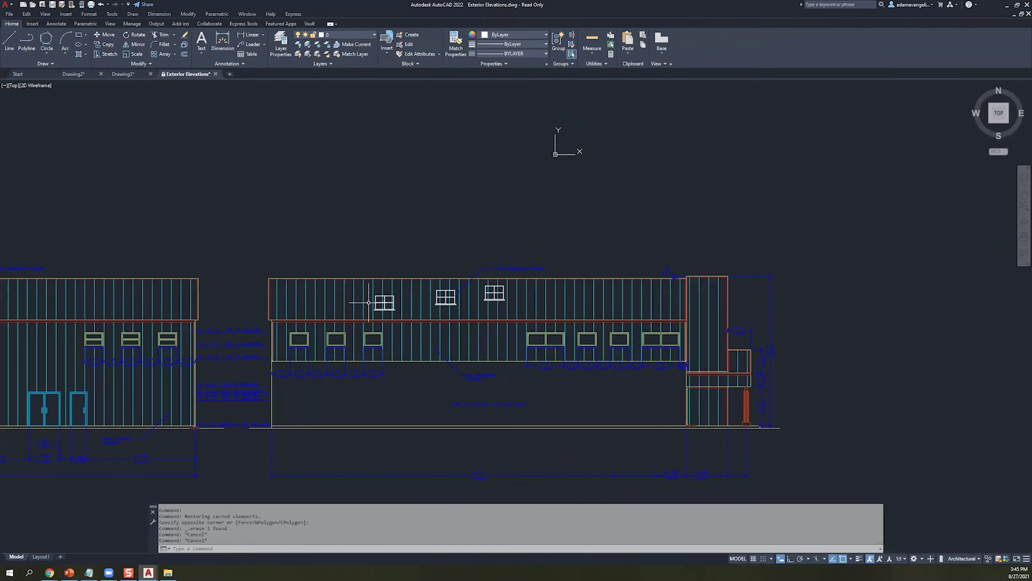
- Erase the leftmost of the three inserted window blocks on the upper cladding
scroll(384, 303, up, 2)
click(384, 301)
click(524, 322)
key(Delete)
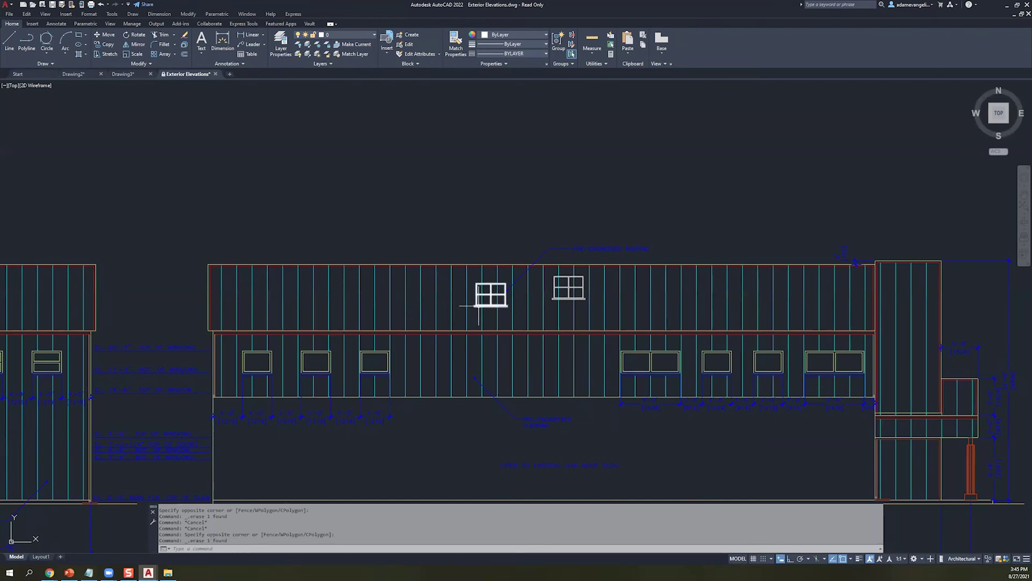
- Inspect the width dimension under the lower-left double window of the left long elevation by selecting it, and clear the selection
scroll(481, 306, down, 2)
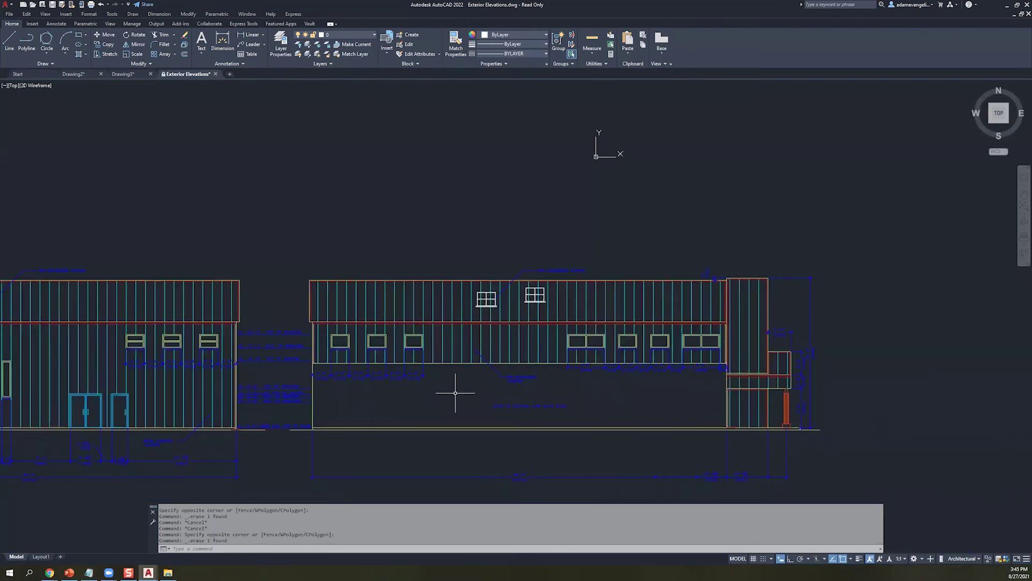
mouse_move(178, 281)
middle_down()
mouse_move(422, 269)
mouse_move(488, 253)
middle_up()
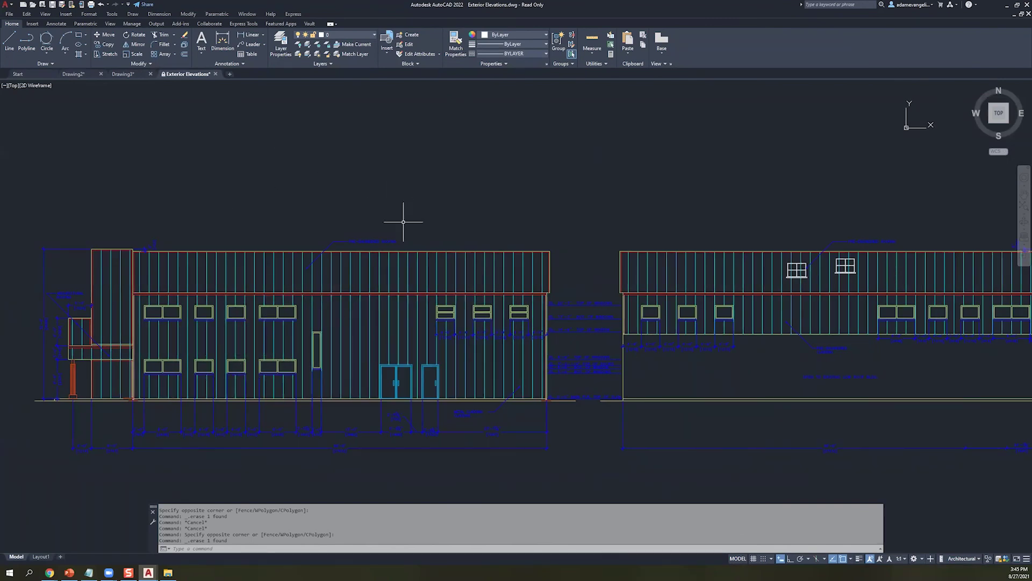
middle_drag(216, 340, 396, 364)
scroll(364, 410, up, 5)
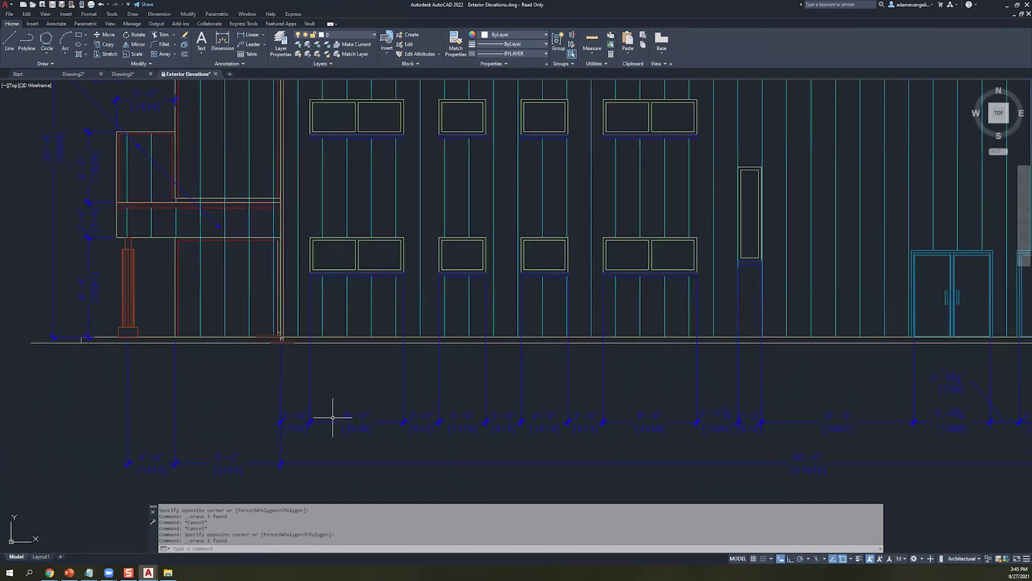
scroll(355, 419, up, 2)
scroll(355, 419, up, 1)
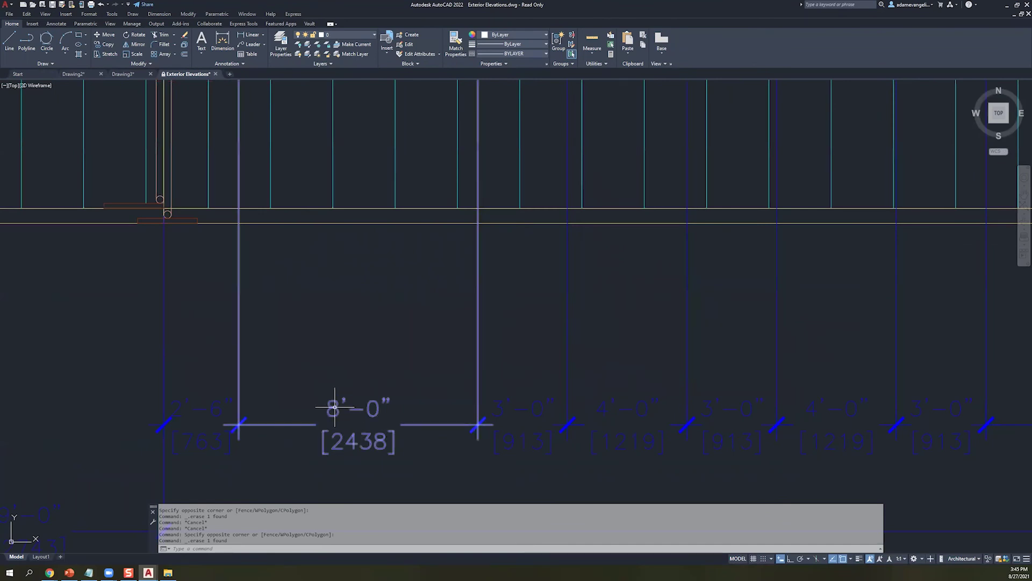
click(334, 411)
scroll(334, 398, down, 2)
middle_drag(338, 329, 328, 376)
scroll(355, 378, up, 2)
scroll(354, 378, down, 2)
click(344, 379)
middle_drag(333, 398, 333, 353)
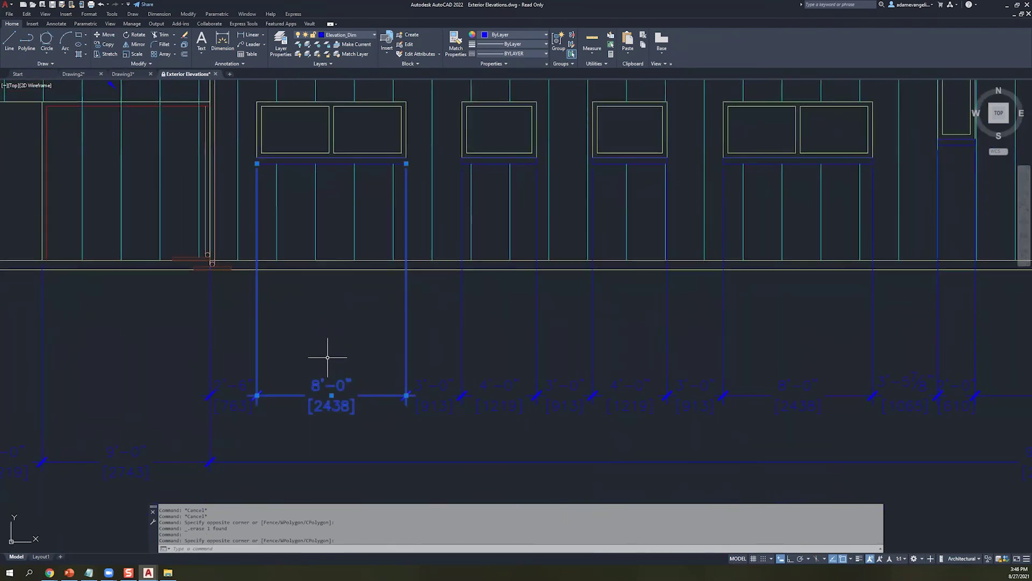
key(Escape)
key(Escape)
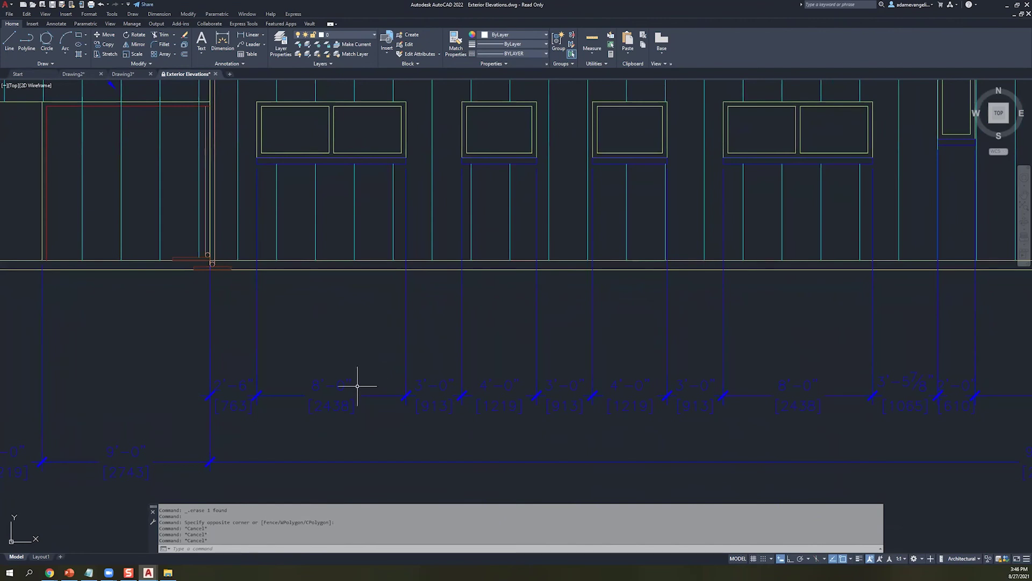
- Reselect the lower-left double window's width dimension, examine its feet-inch and bracketed millimetre text up close, and deselect it
click(337, 380)
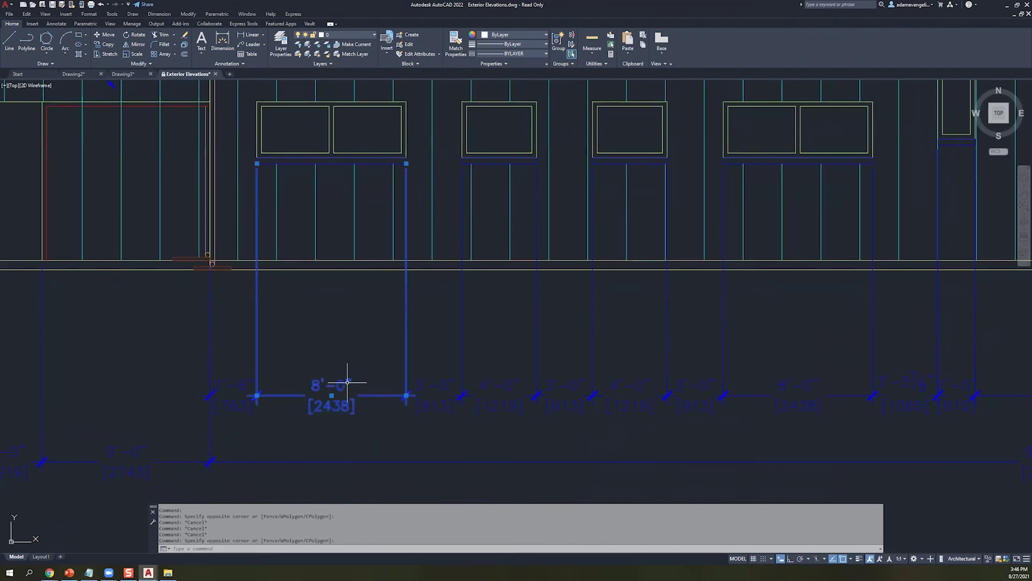
scroll(334, 402, up, 6)
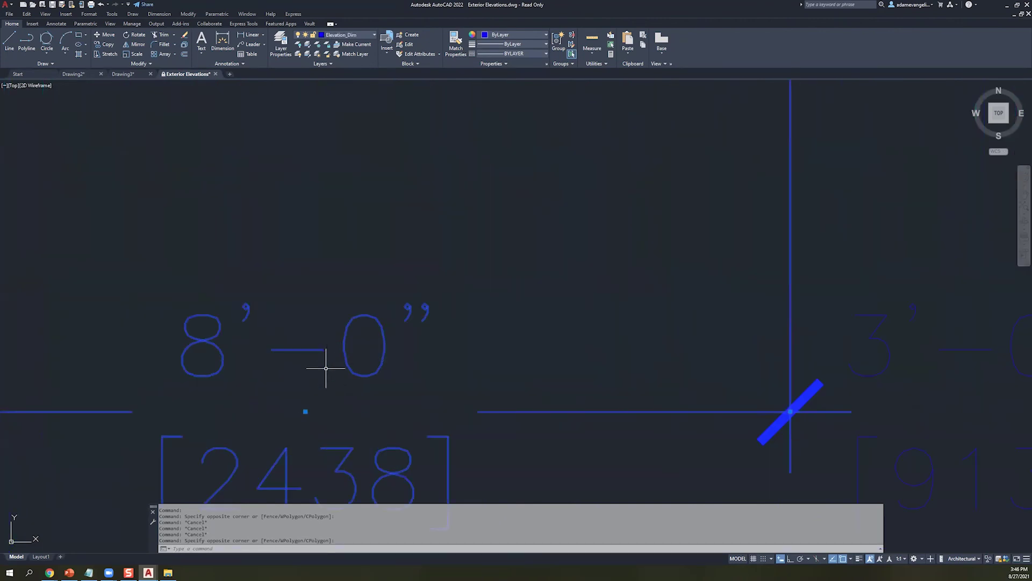
scroll(248, 357, down, 5)
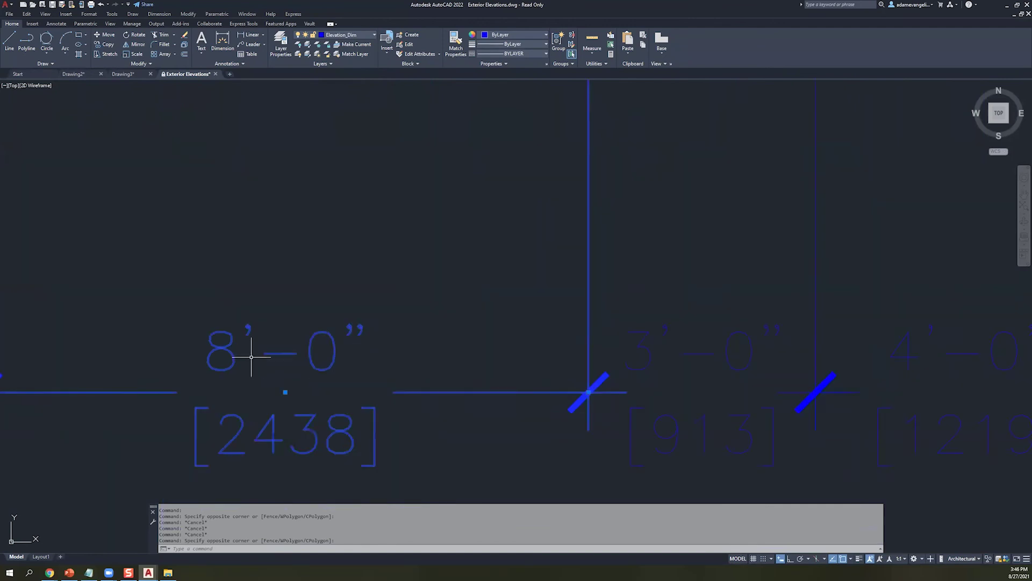
mouse_move(258, 308)
middle_down()
mouse_move(288, 414)
mouse_move(329, 486)
mouse_move(299, 272)
mouse_move(304, 157)
middle_up()
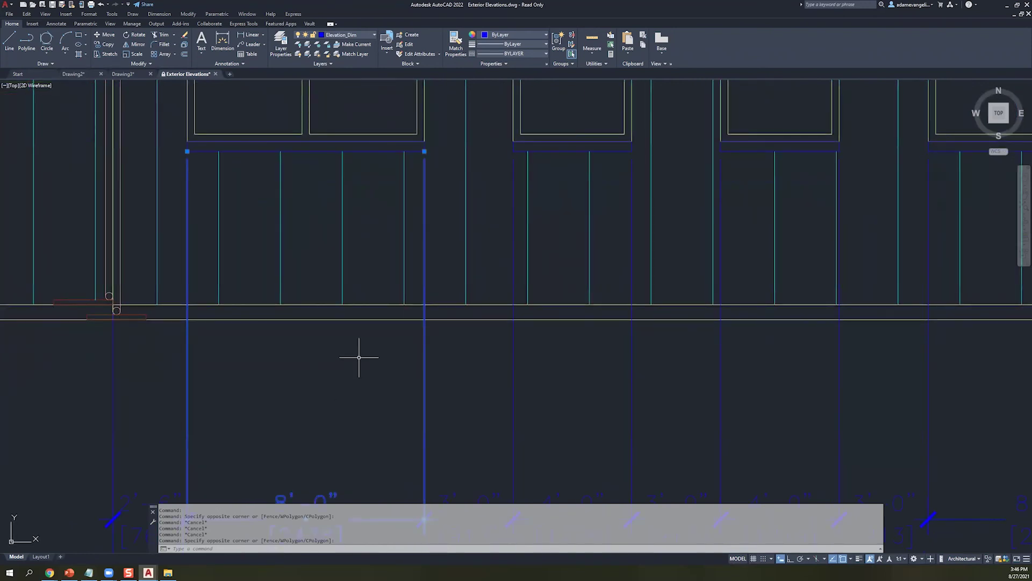
scroll(360, 357, down, 5)
click(364, 367)
key(Escape)
key(Escape)
key(Escape)
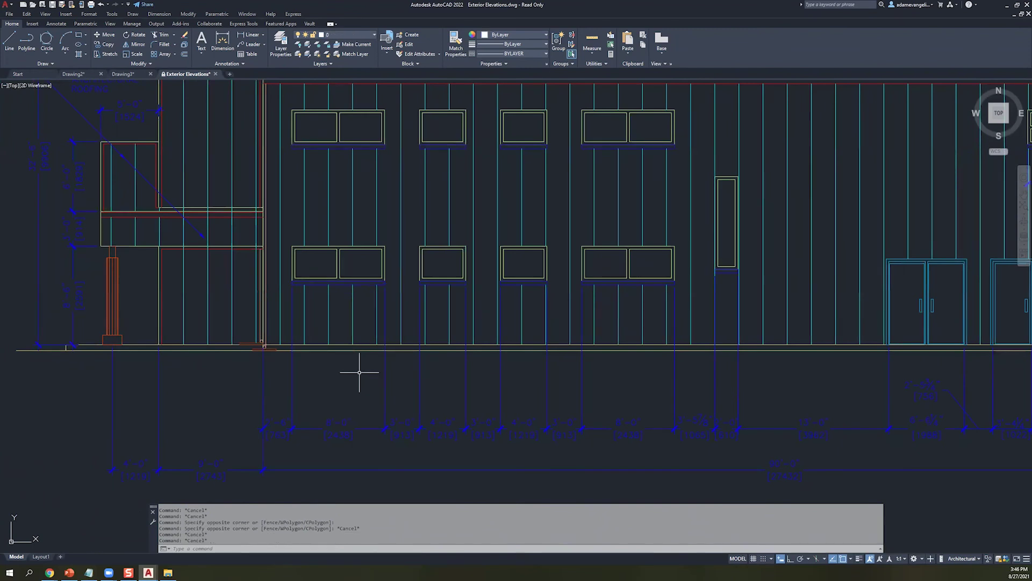
- Look over the two long elevations and switch the Exterior Elevations drawing from model space to paper space
middle_drag(491, 247, 398, 376)
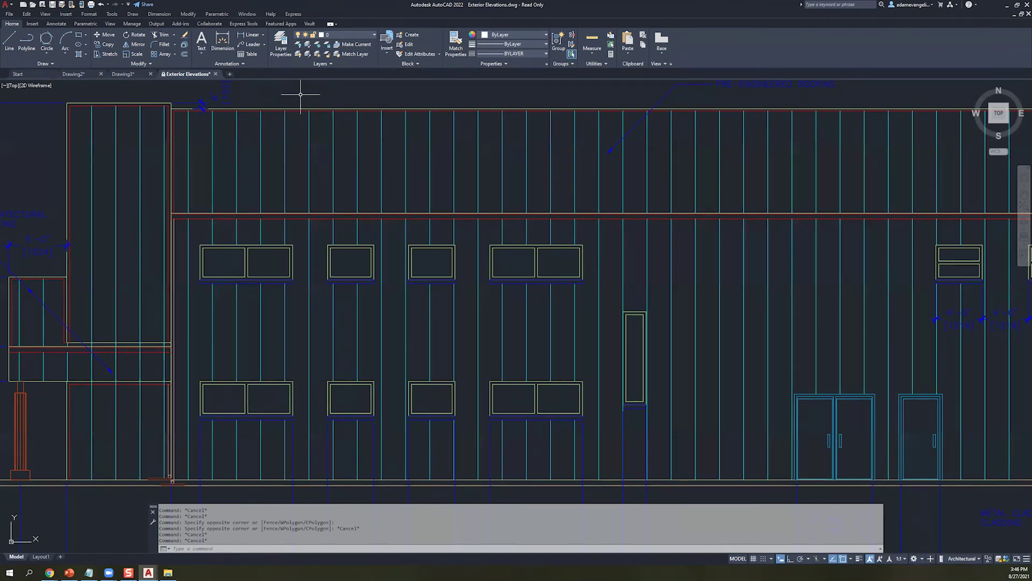
scroll(298, 176, down, 5)
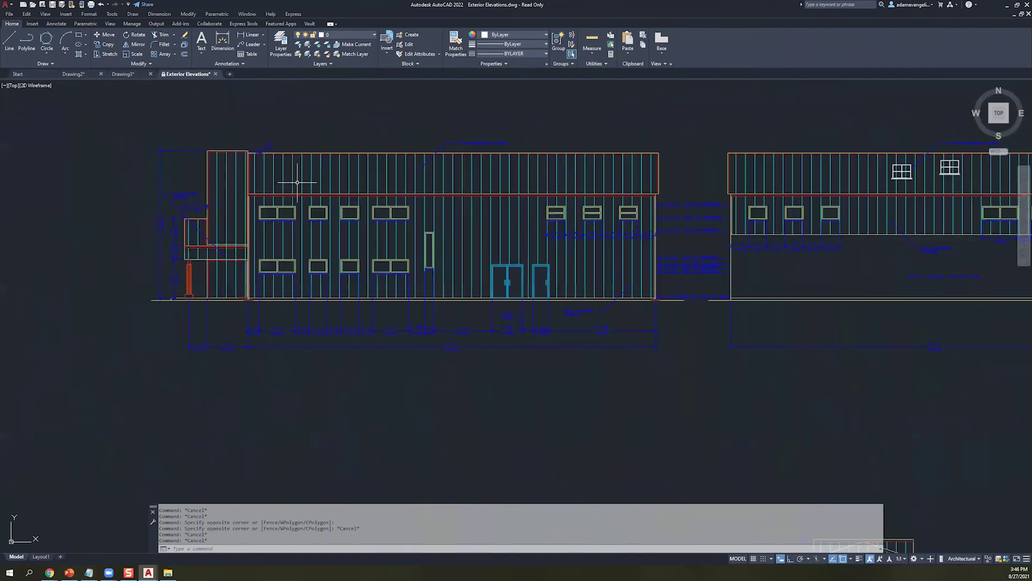
scroll(469, 212, up, 3)
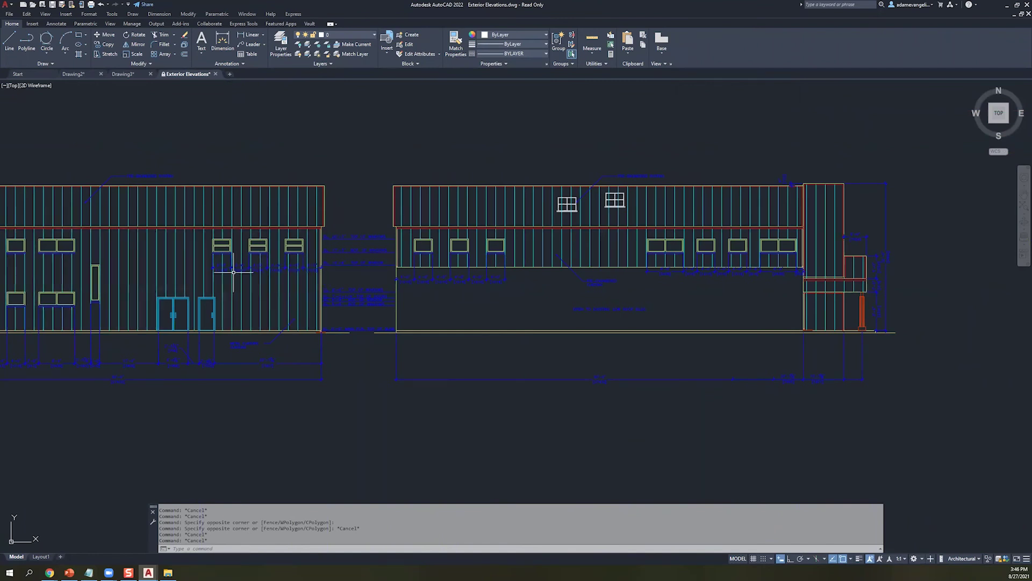
middle_drag(231, 269, 351, 264)
click(237, 129)
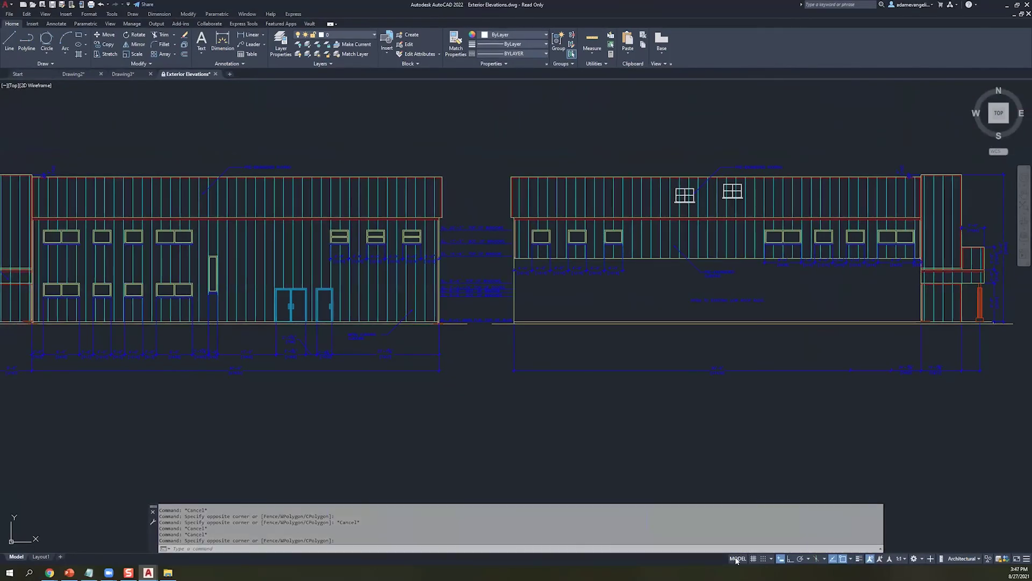
click(735, 559)
middle_drag(317, 323, 396, 341)
right_click(398, 343)
key(Escape)
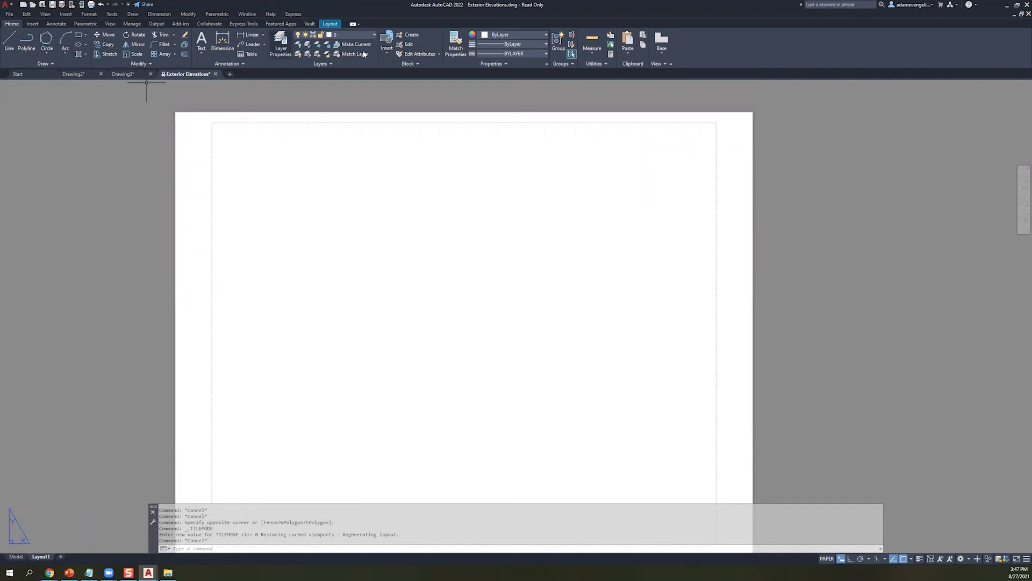
- Show the Insert and Layout tool sets for the empty Layout1 sheet, and return to the Home tools
click(33, 23)
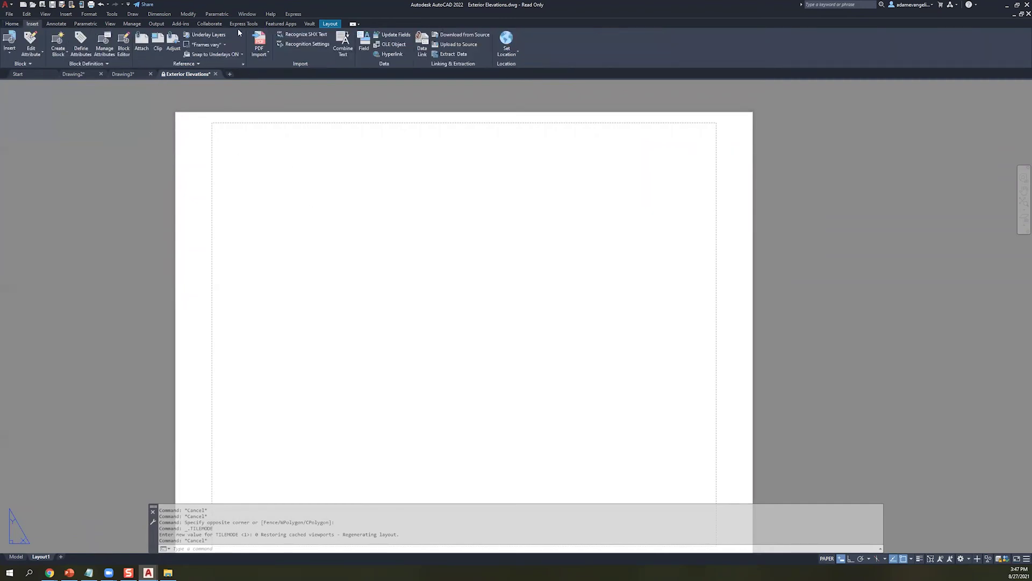
click(330, 24)
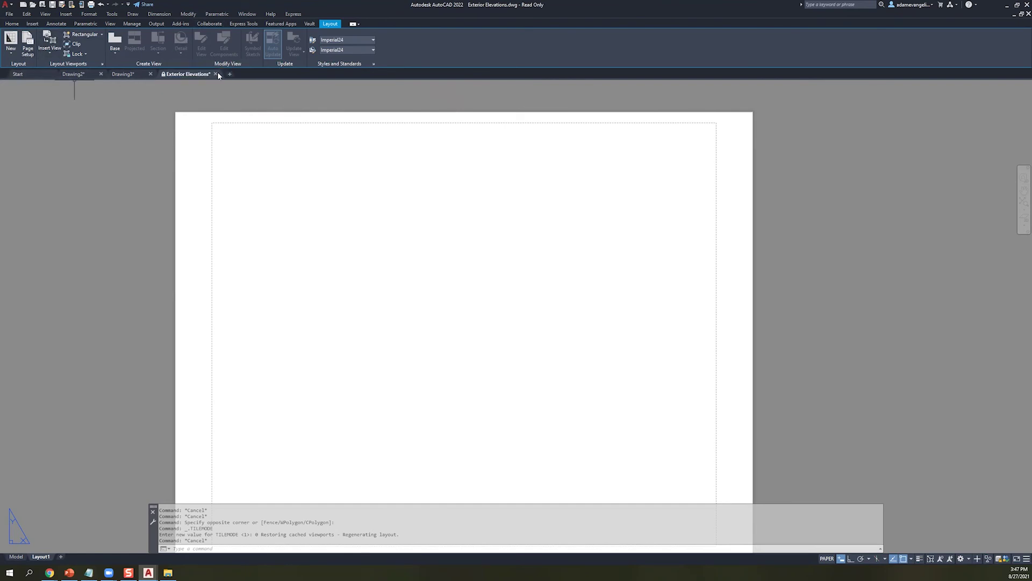
click(410, 219)
click(346, 193)
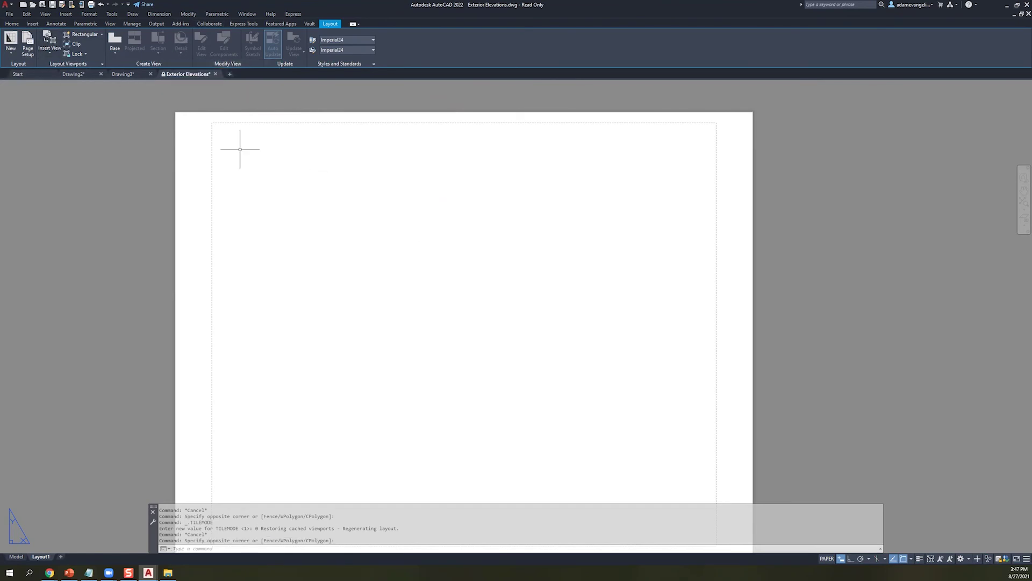
click(11, 24)
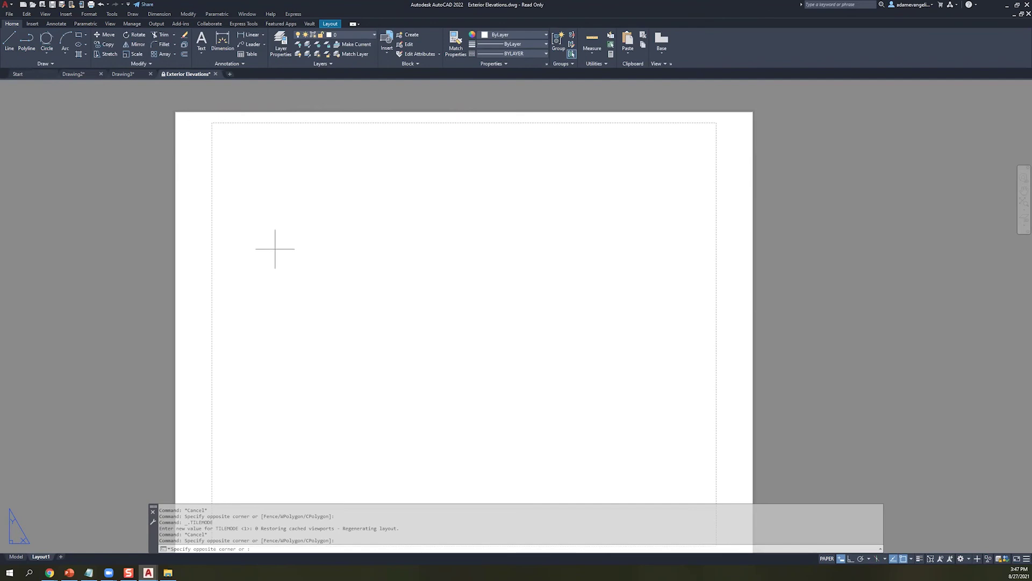
drag(274, 247, 373, 306)
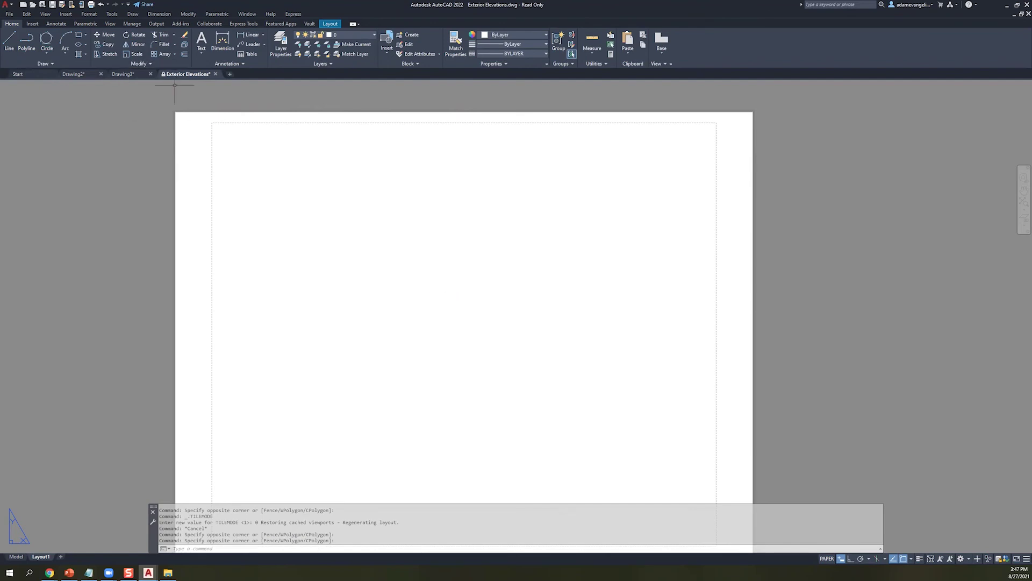
- Preview the drawing's Model and Layout1 spaces, switch to Layout1, and return to model space
mouse_move(178, 76)
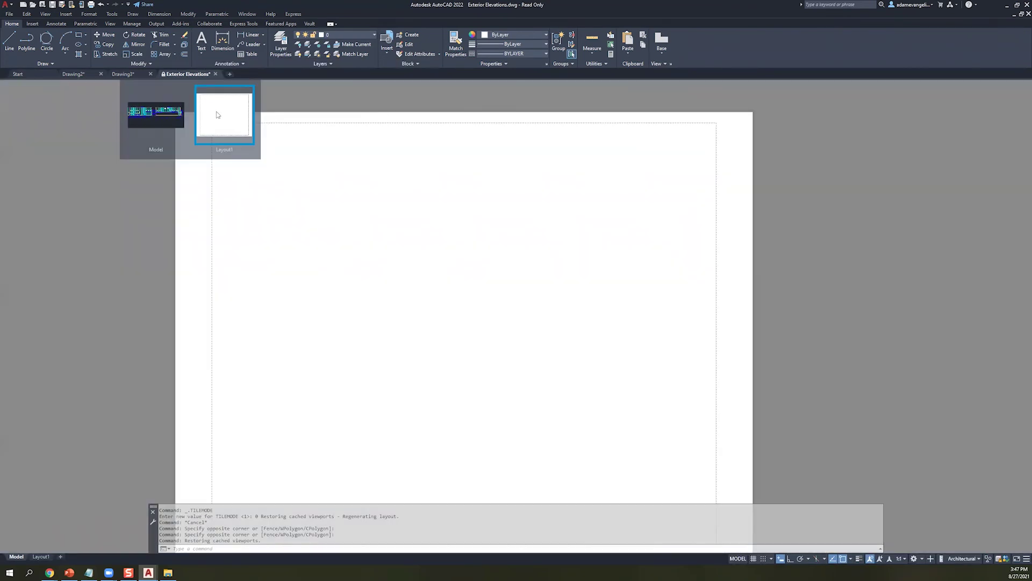
mouse_move(171, 124)
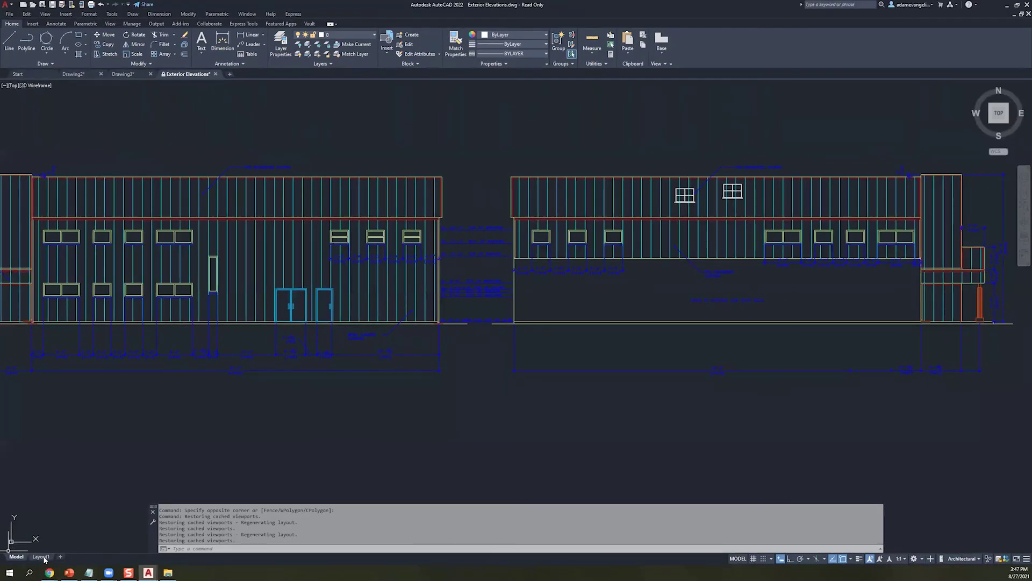
click(41, 557)
key(Escape)
key(Escape)
click(16, 556)
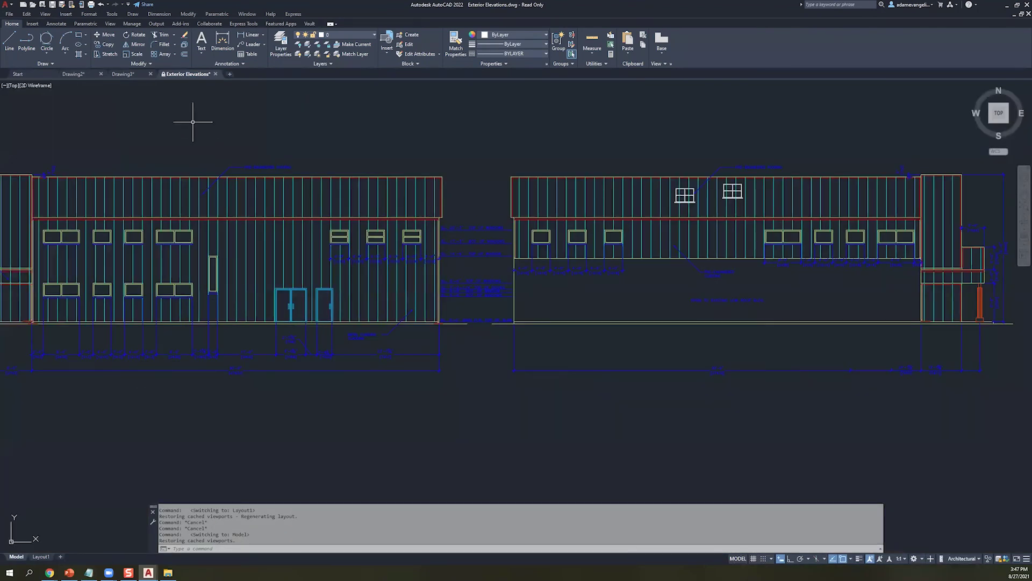
- Delete the two white four-pane windows from the roof of the long elevation that has the blank lower wall
scroll(403, 353, up, 2)
scroll(403, 353, down, 5)
middle_drag(527, 288, 440, 301)
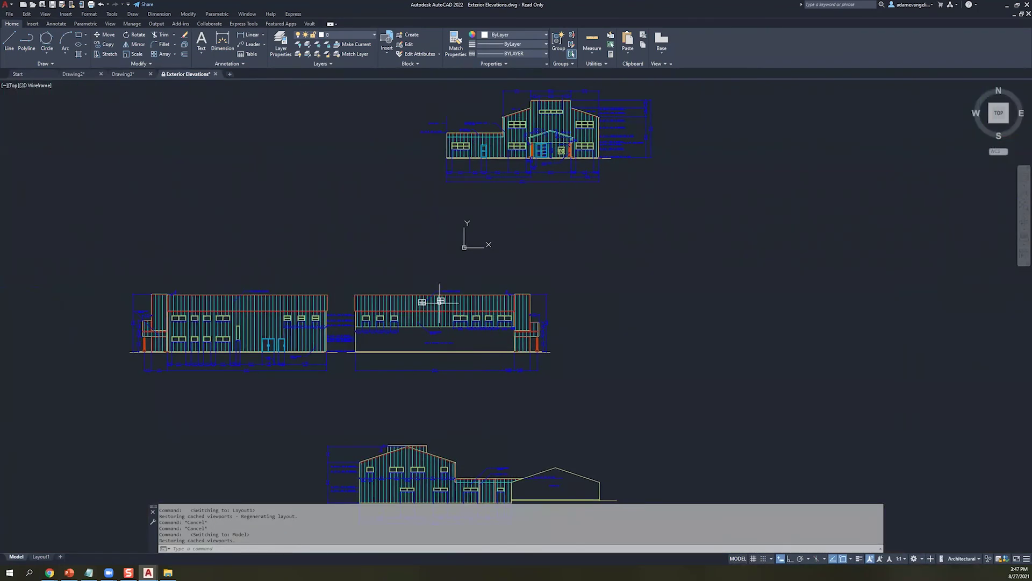
scroll(439, 301, up, 5)
click(439, 303)
key(Delete)
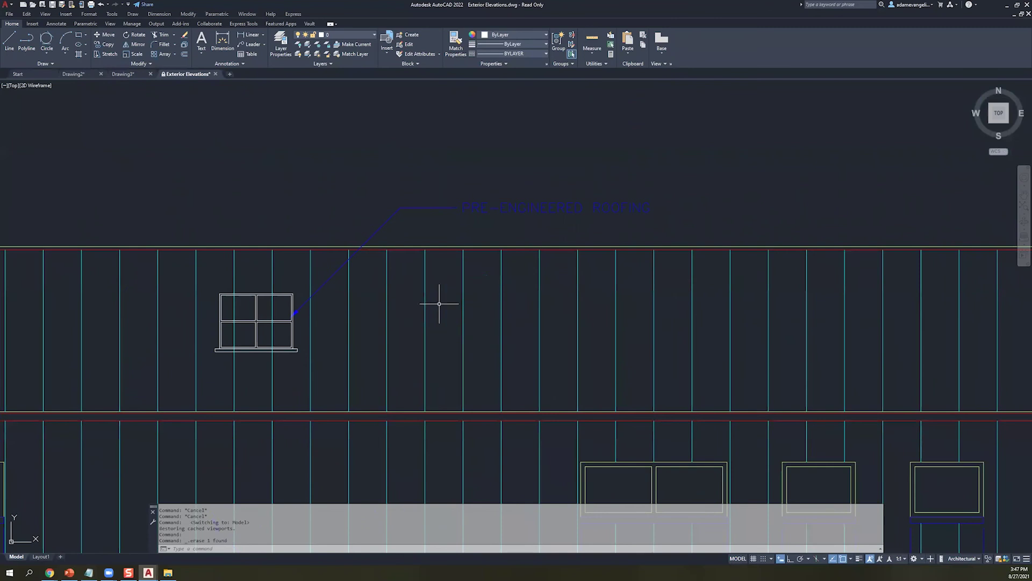
click(256, 317)
key(Delete)
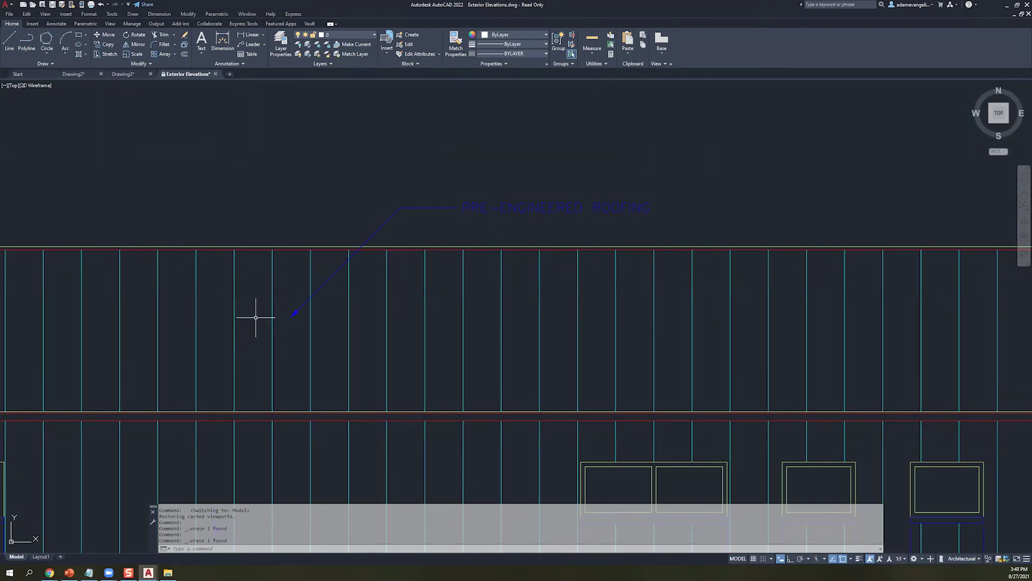
- Delete the ground line that extends past the plain gable outline in the lowest elevation
scroll(380, 311, down, 10)
middle_drag(497, 263, 498, 129)
scroll(539, 344, up, 3)
drag(699, 287, 601, 166)
click(638, 276)
scroll(544, 254, up, 4)
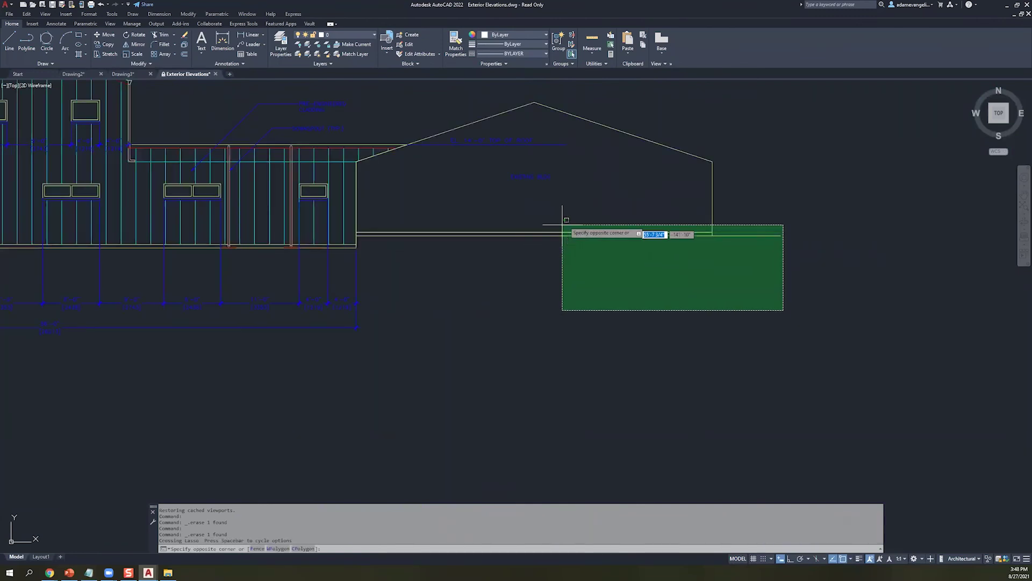
click(751, 223)
key(Delete)
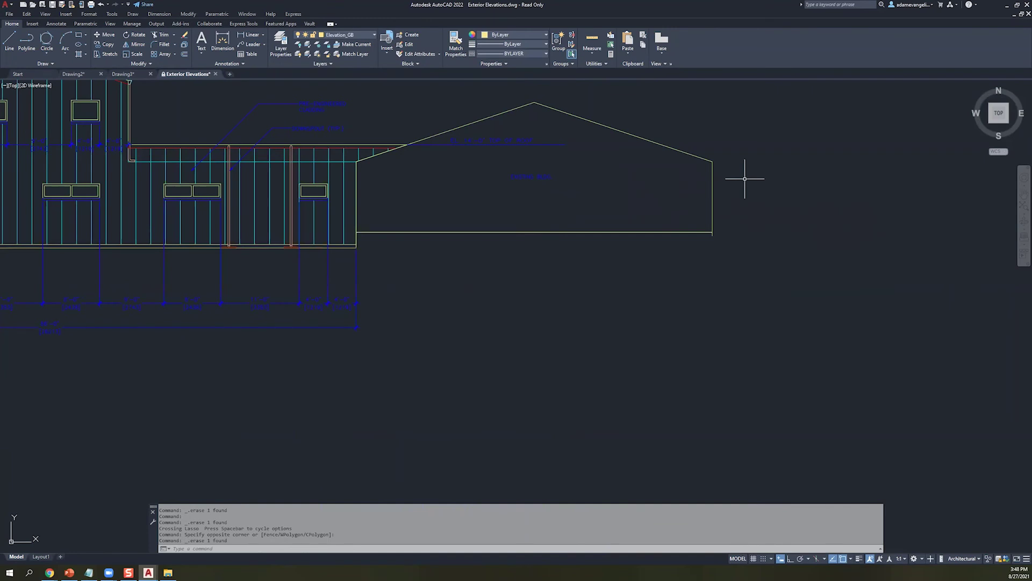
- Look over all the elevations together in model space and switch to the Layout1 sheet
scroll(728, 323, up, 2)
scroll(699, 318, down, 6)
scroll(656, 209, down, 5)
middle_drag(648, 212, 571, 322)
scroll(616, 203, up, 5)
middle_drag(616, 196, 588, 315)
scroll(587, 316, down, 2)
middle_drag(683, 210, 606, 246)
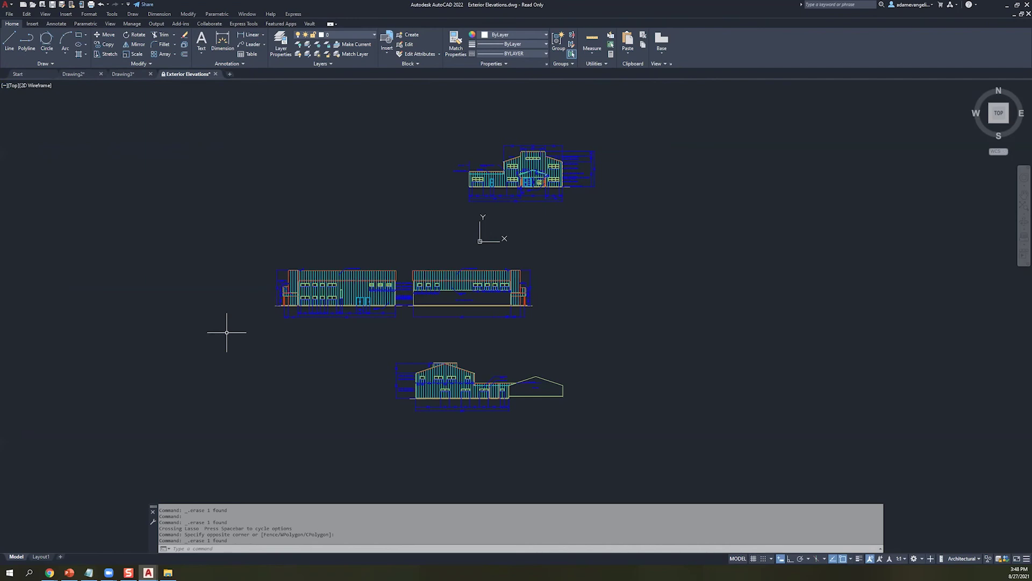
click(40, 556)
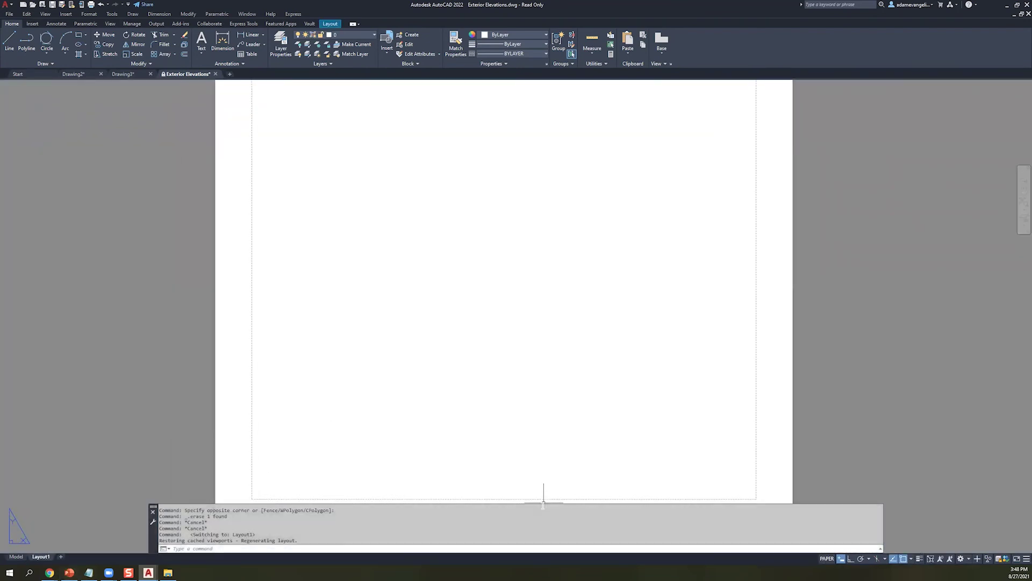
drag(542, 506, 542, 522)
click(160, 426)
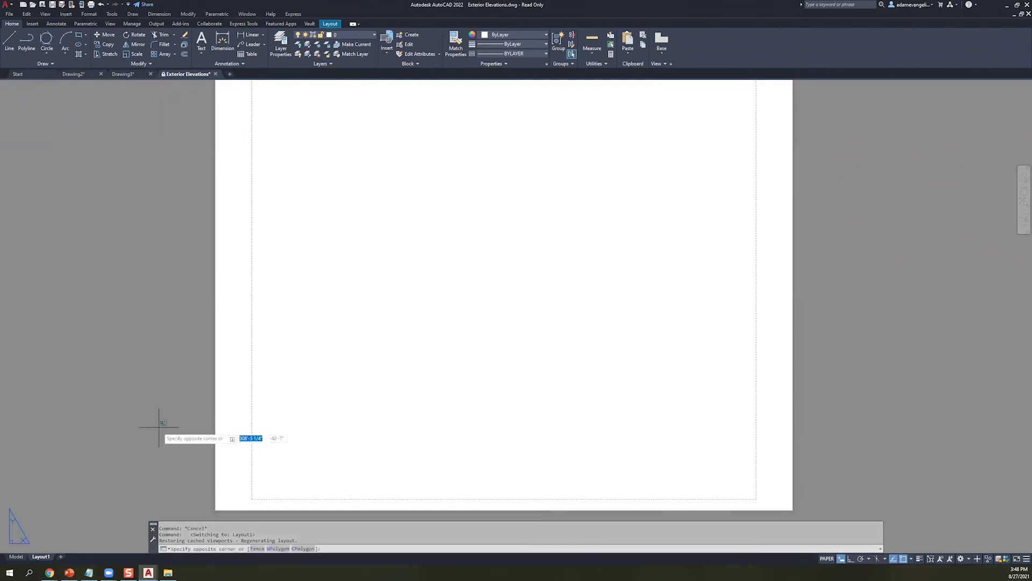
right_click(41, 557)
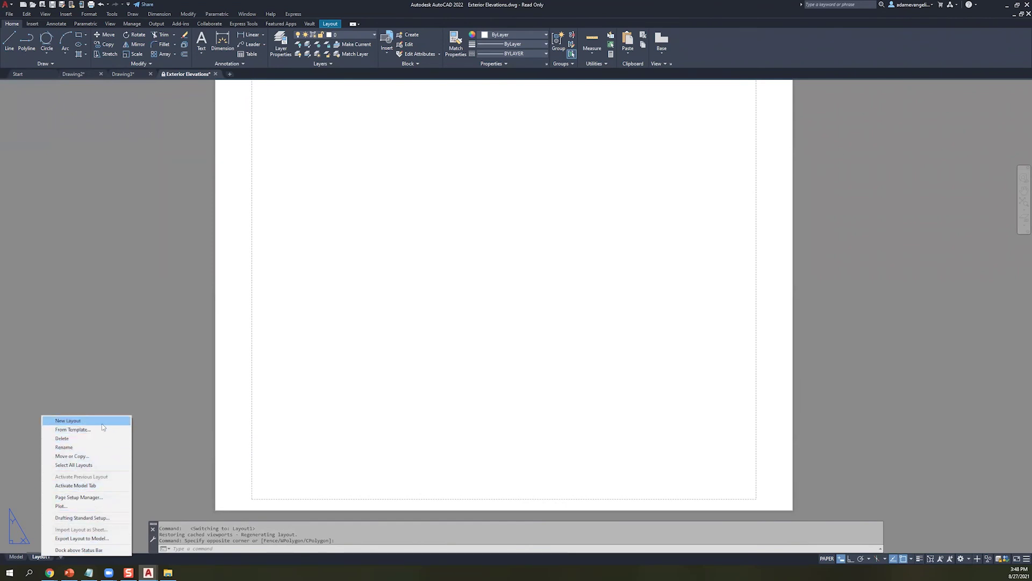
click(199, 426)
click(47, 548)
- Modify the page setup of Layout1 so that it uses the AutoCAD PDF (General Documentation).pc3 plotter
right_click(41, 557)
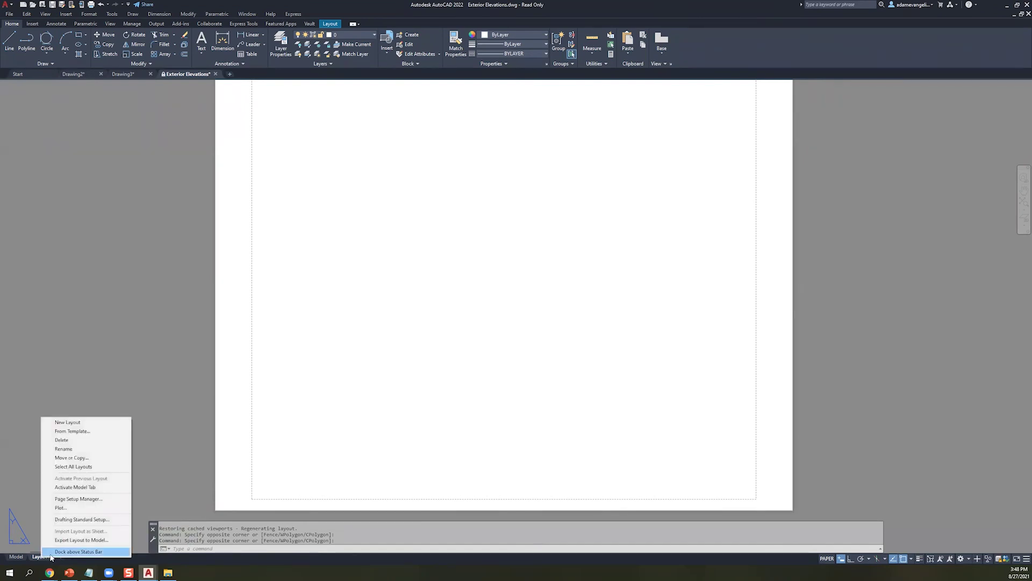
click(78, 499)
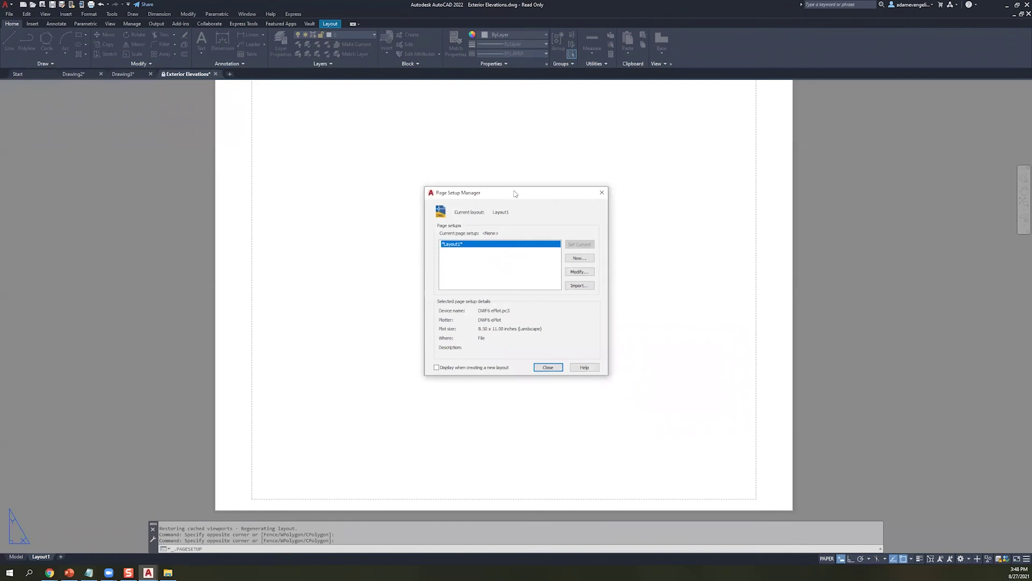
drag(515, 193, 432, 190)
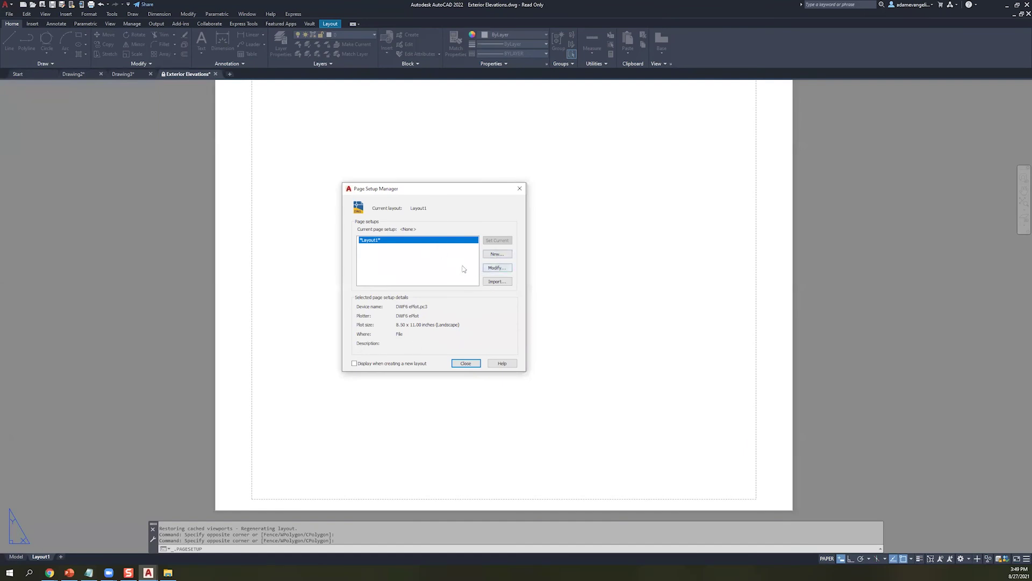
click(497, 267)
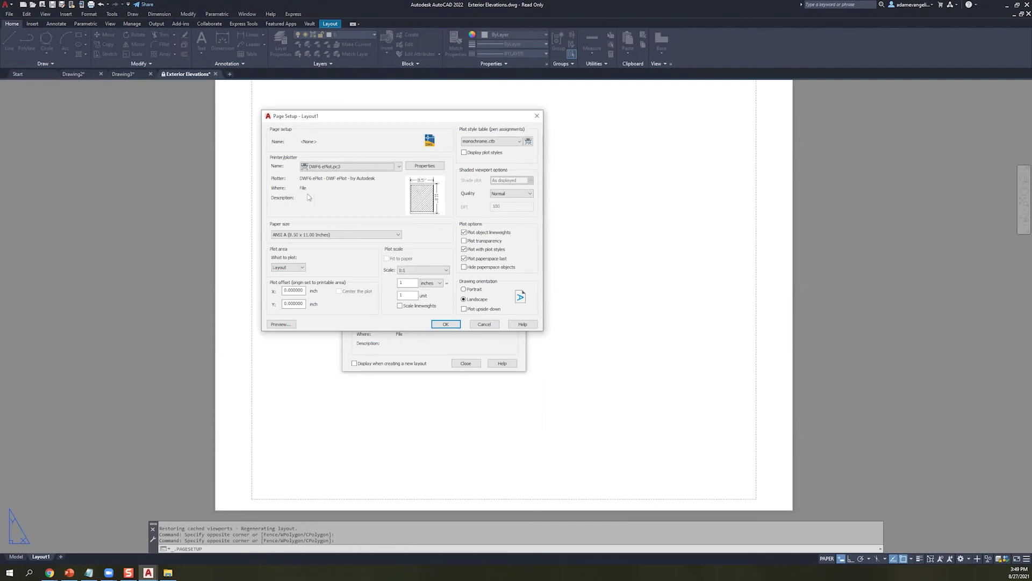
click(350, 167)
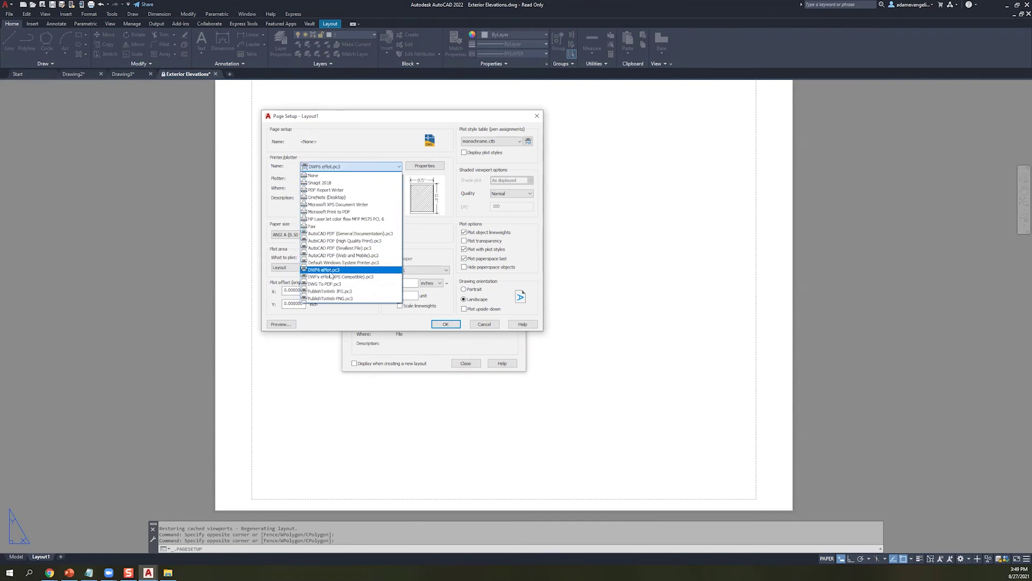
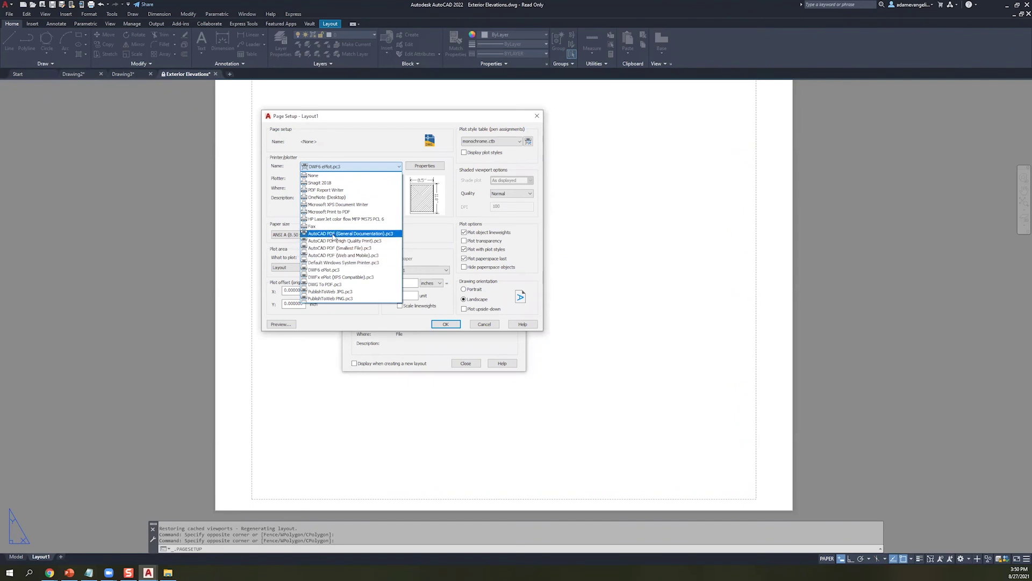
click(354, 234)
- Examine the vector quality, raster image quality and merge control choices in the plotter's PDF options, then close them
click(371, 211)
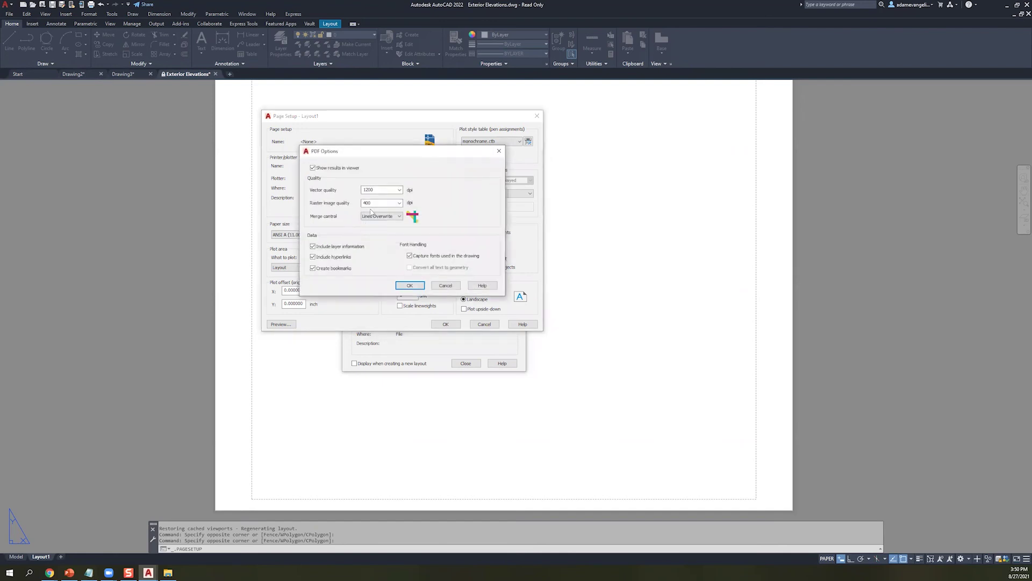
click(399, 190)
click(398, 189)
click(399, 205)
click(399, 205)
click(396, 218)
click(395, 220)
drag(386, 152, 510, 176)
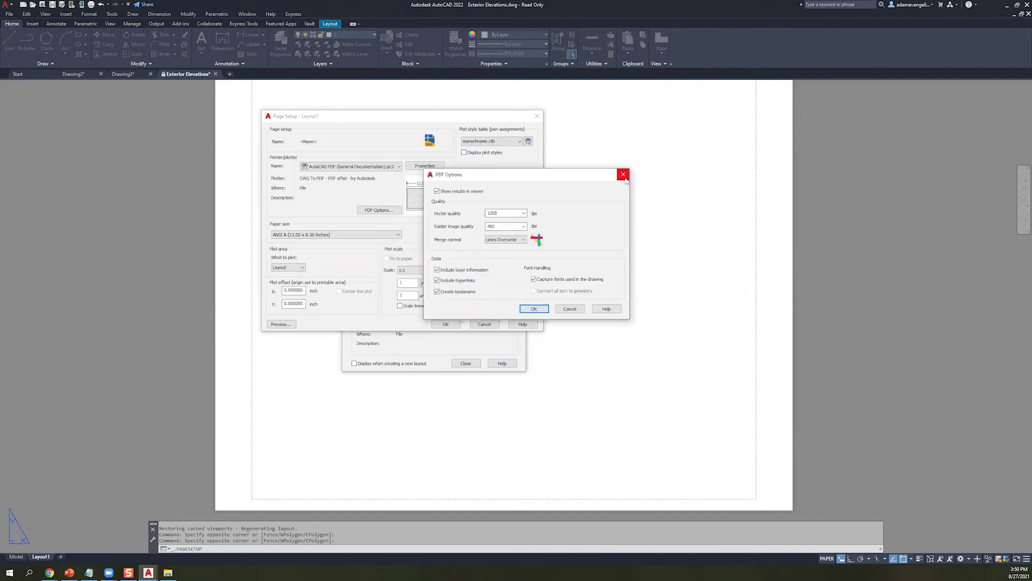
click(623, 175)
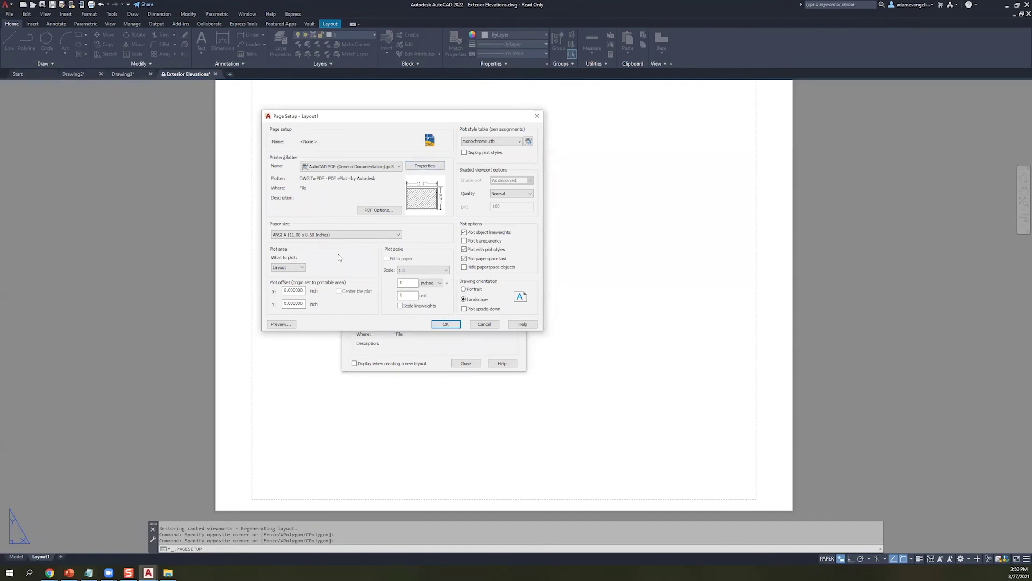
- Set the page setup's paper size to ARCH expand D (36.00 x 24.00 Inches)
click(351, 168)
click(333, 231)
click(324, 235)
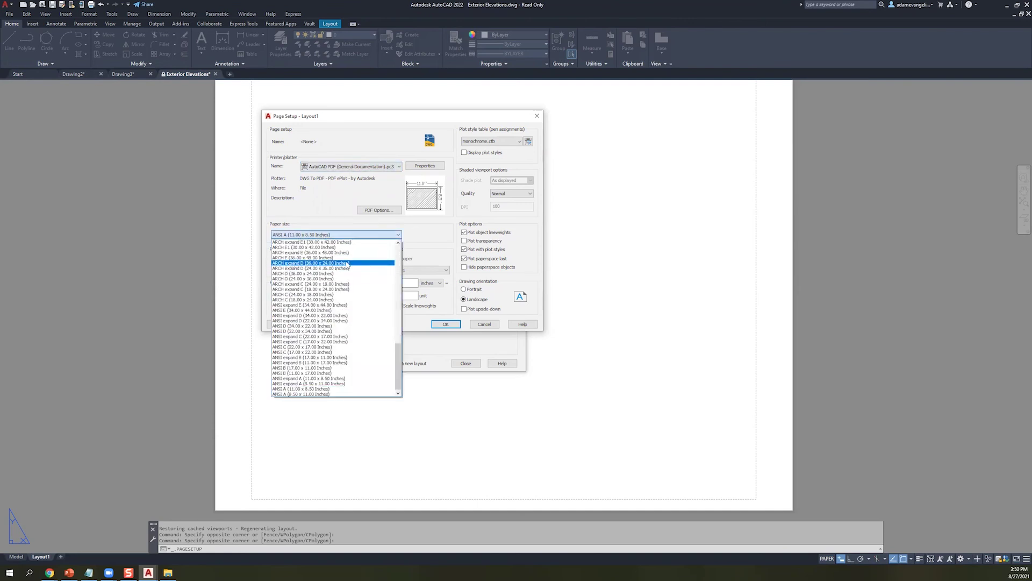
click(347, 264)
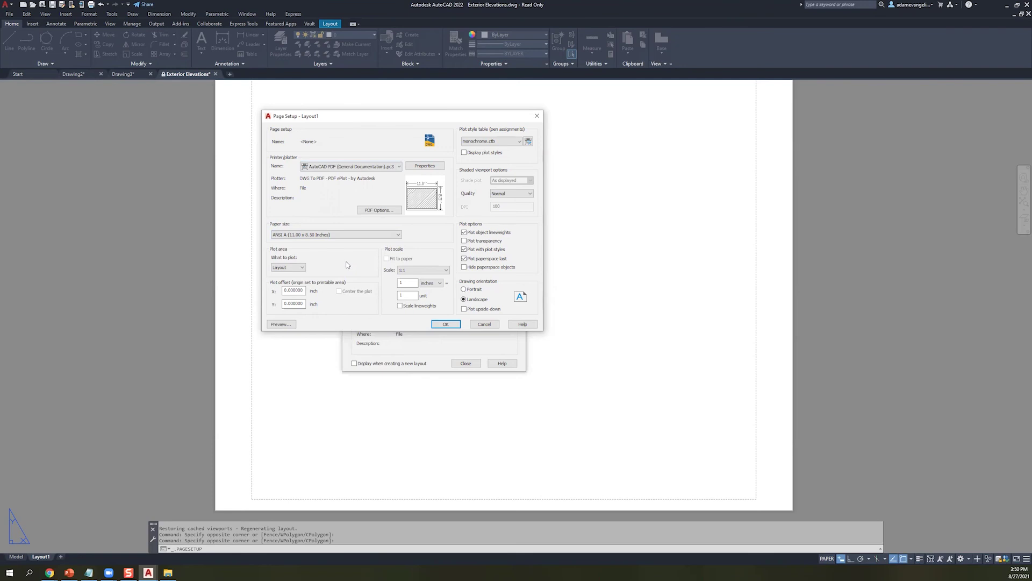
click(377, 235)
scroll(357, 305, up, 5)
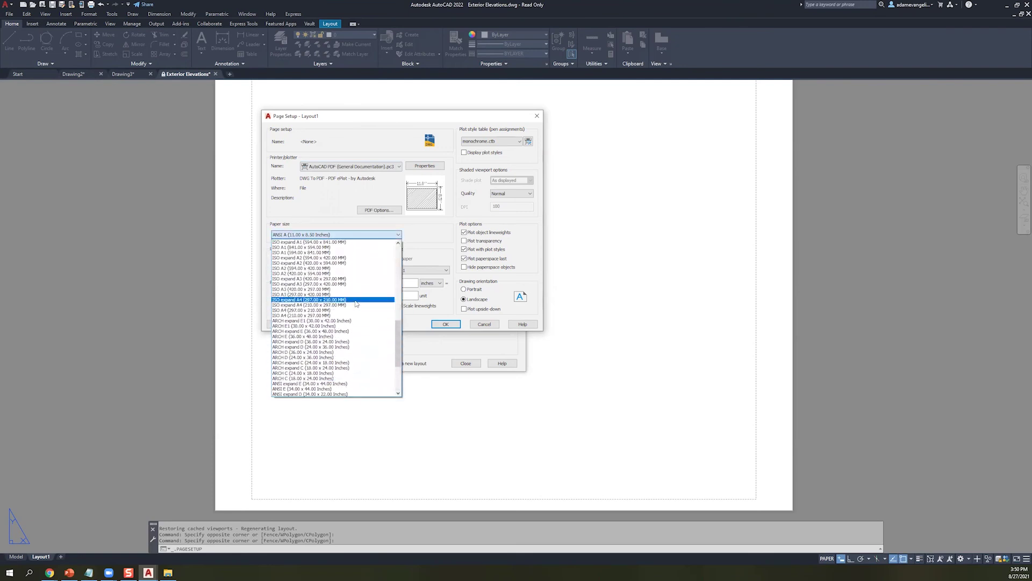
scroll(355, 304, down, 5)
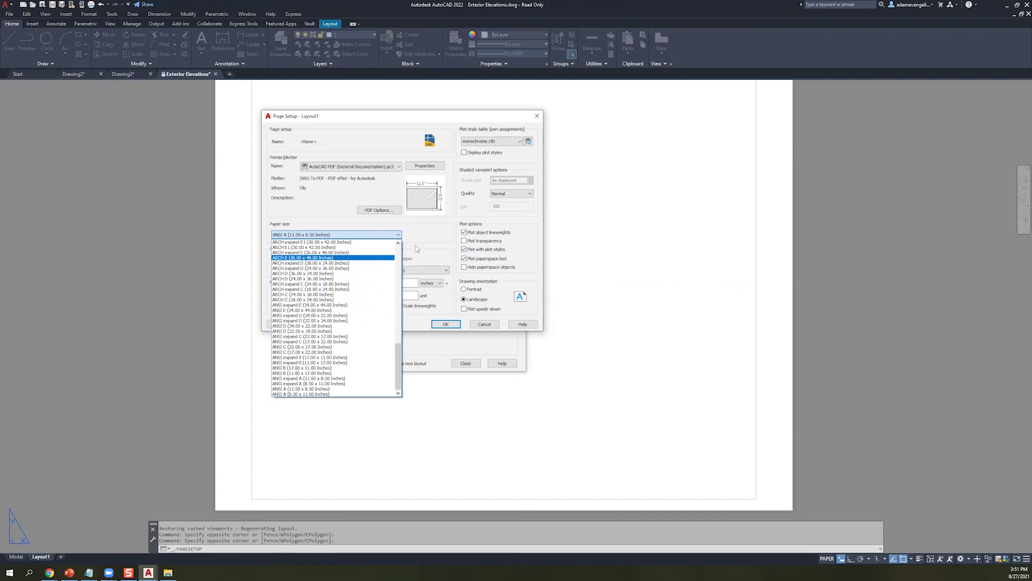
click(452, 336)
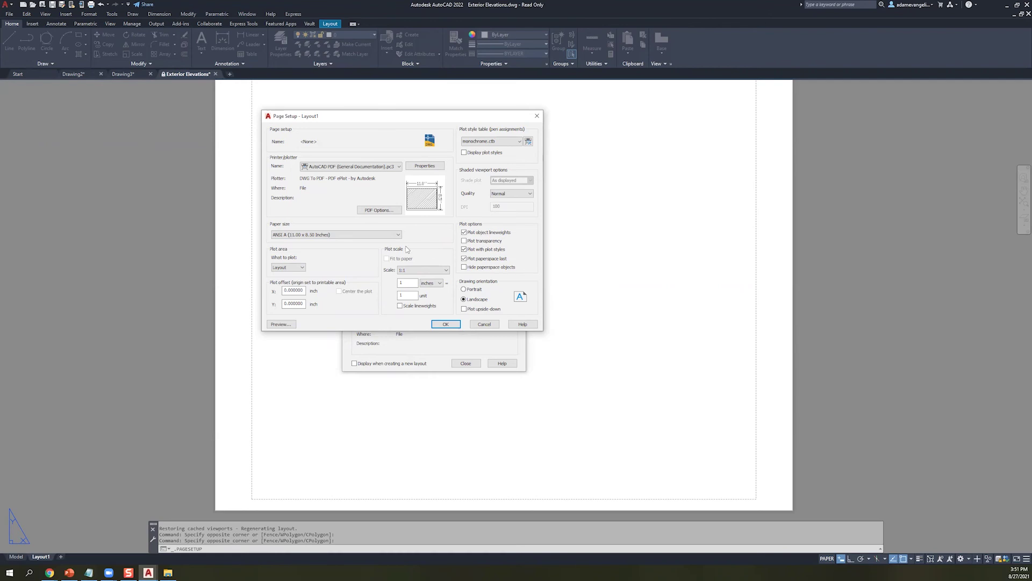
click(356, 235)
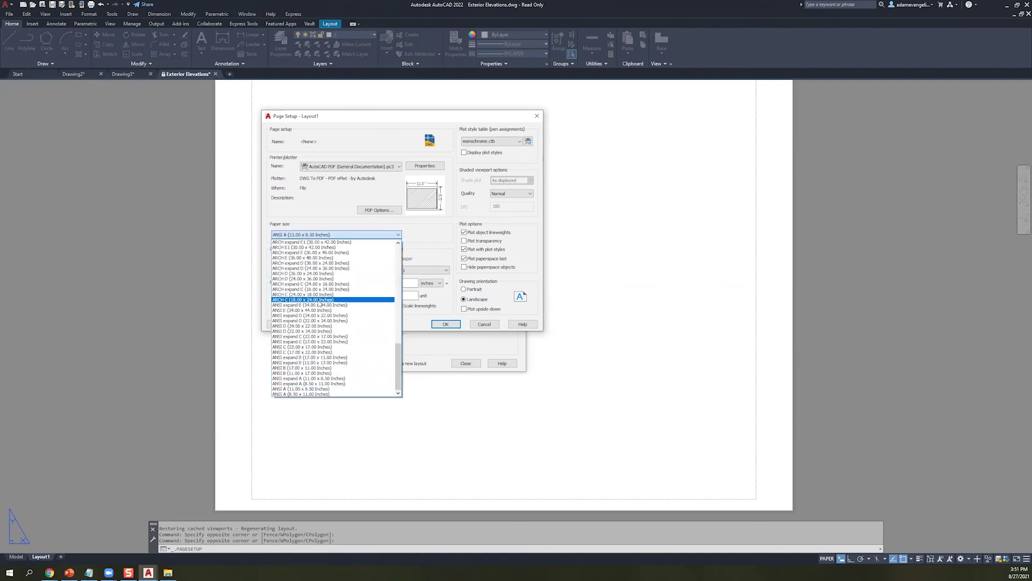
key(Escape)
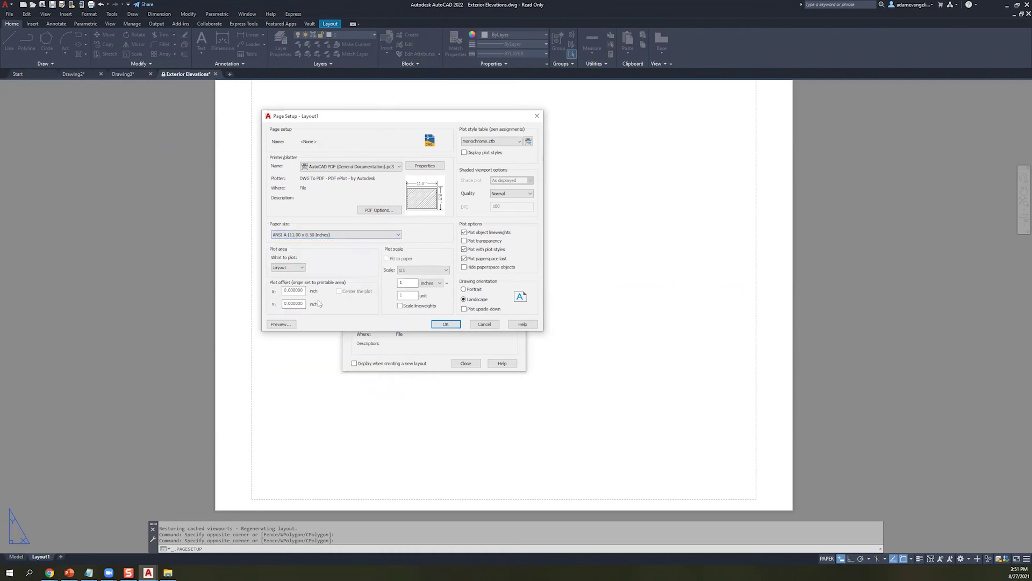
click(343, 236)
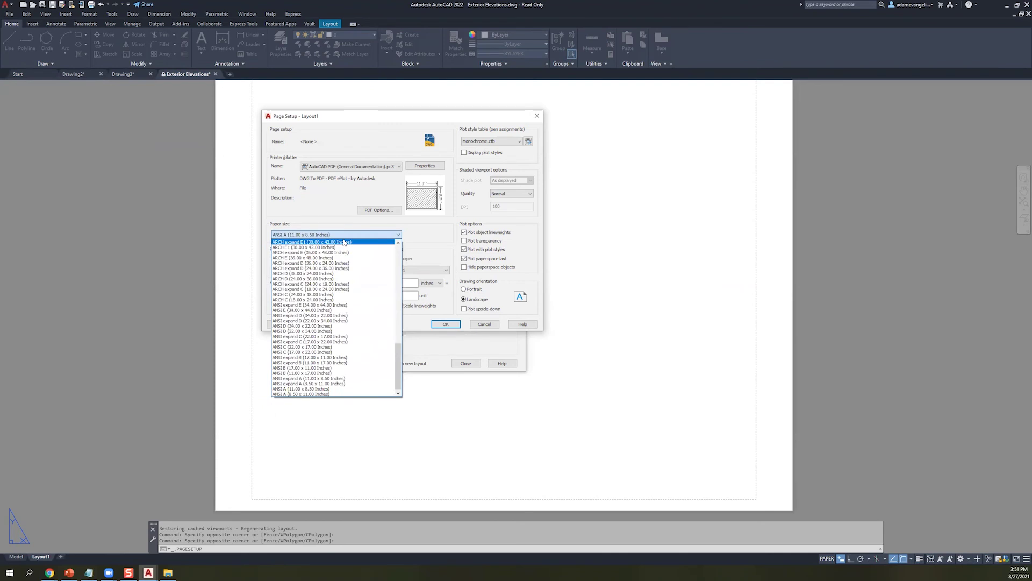
click(334, 263)
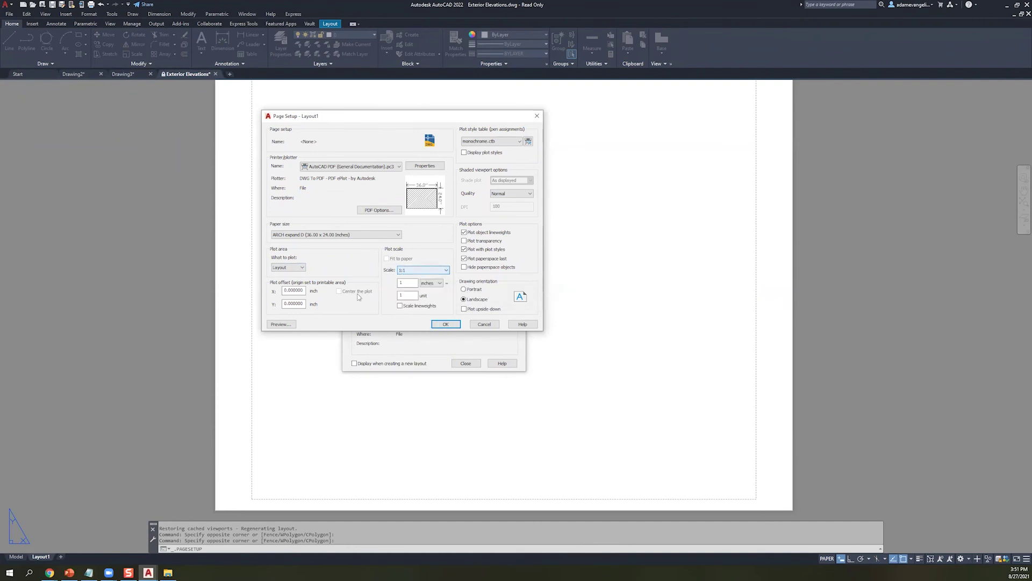
- Set Layout1 to plot its Layout area on ANSI D (34.00 x 22.00 Inches) paper, then apply and close the page setup
click(291, 269)
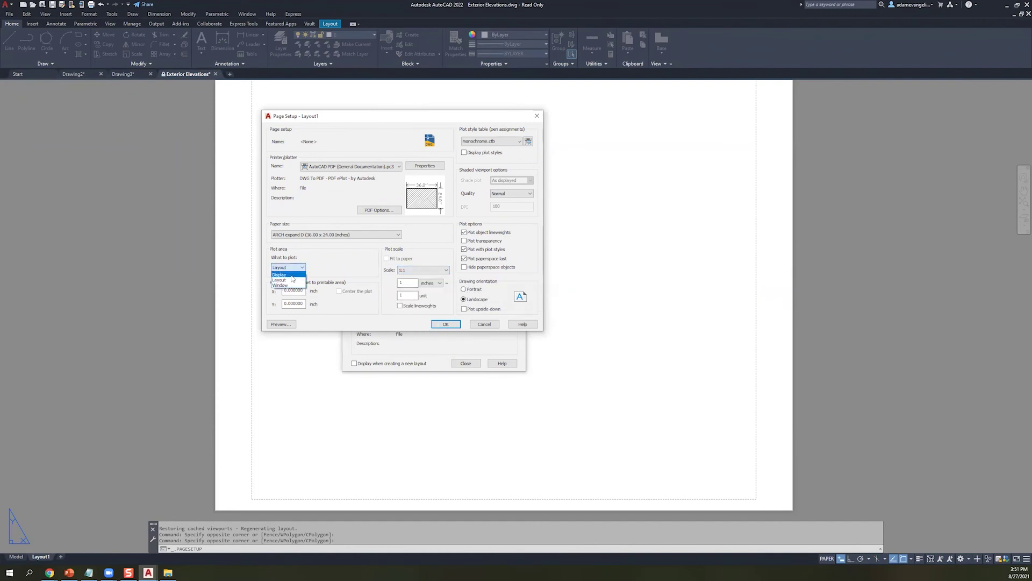
click(291, 280)
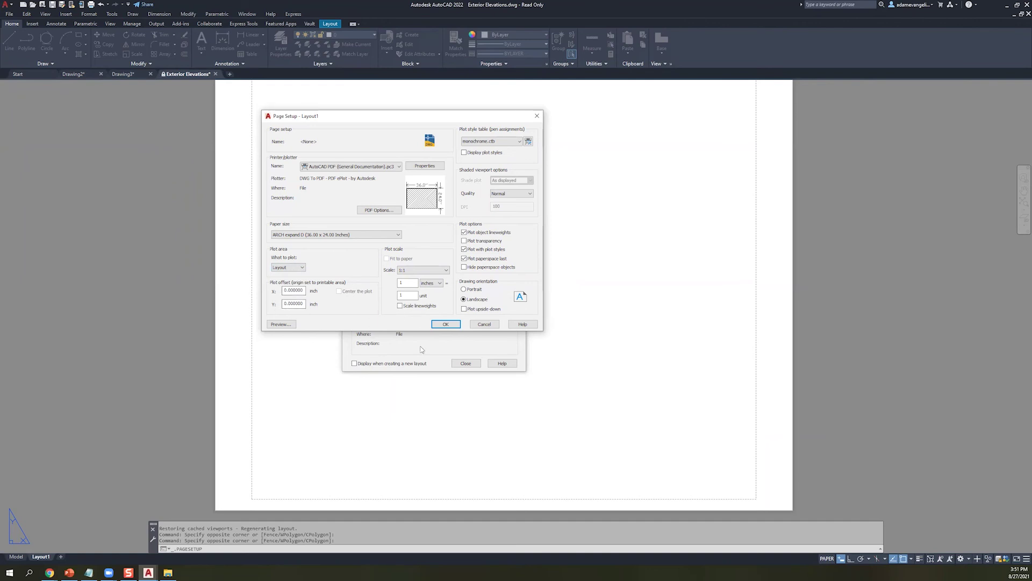
click(353, 168)
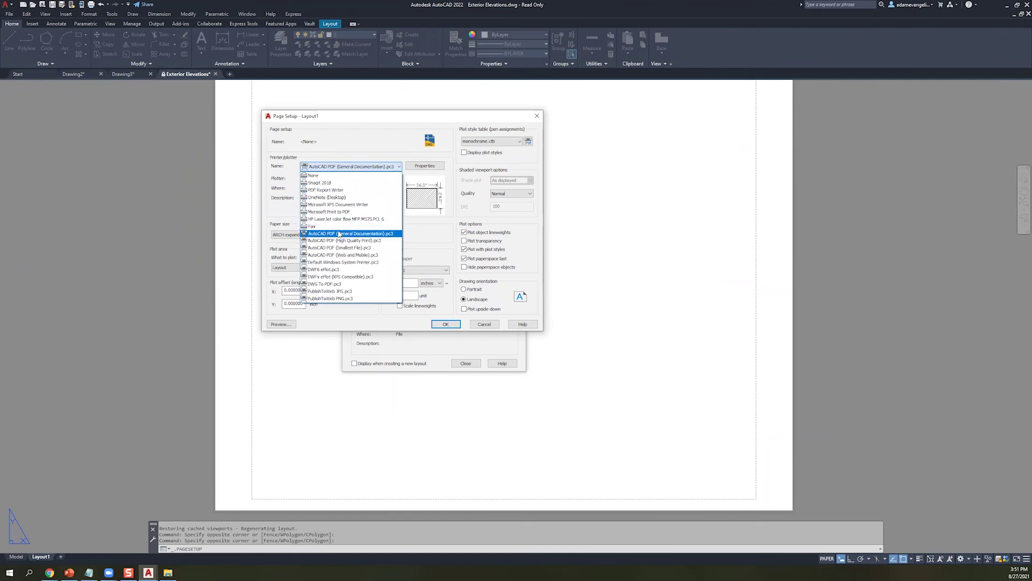
click(339, 233)
click(322, 235)
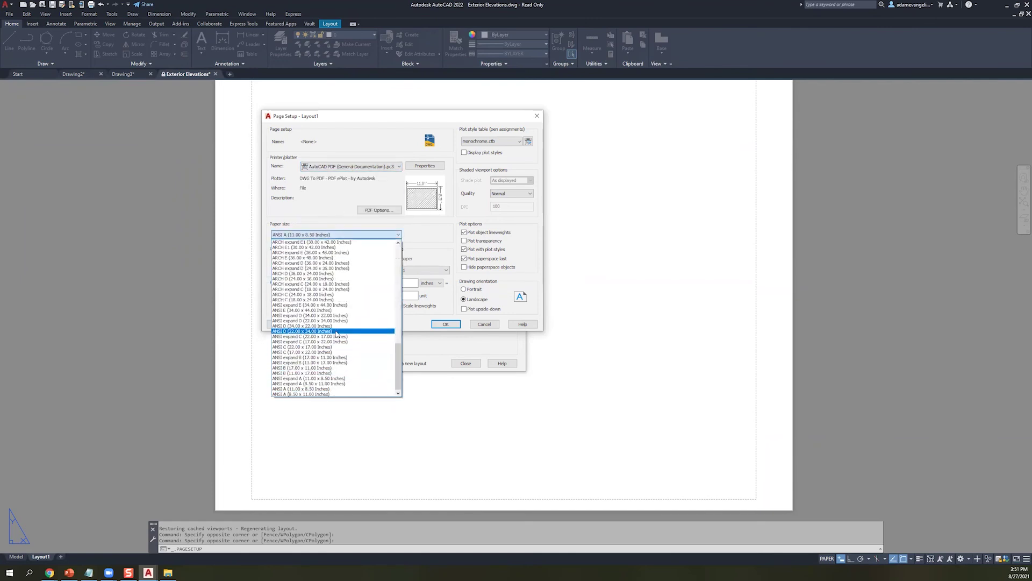
click(336, 325)
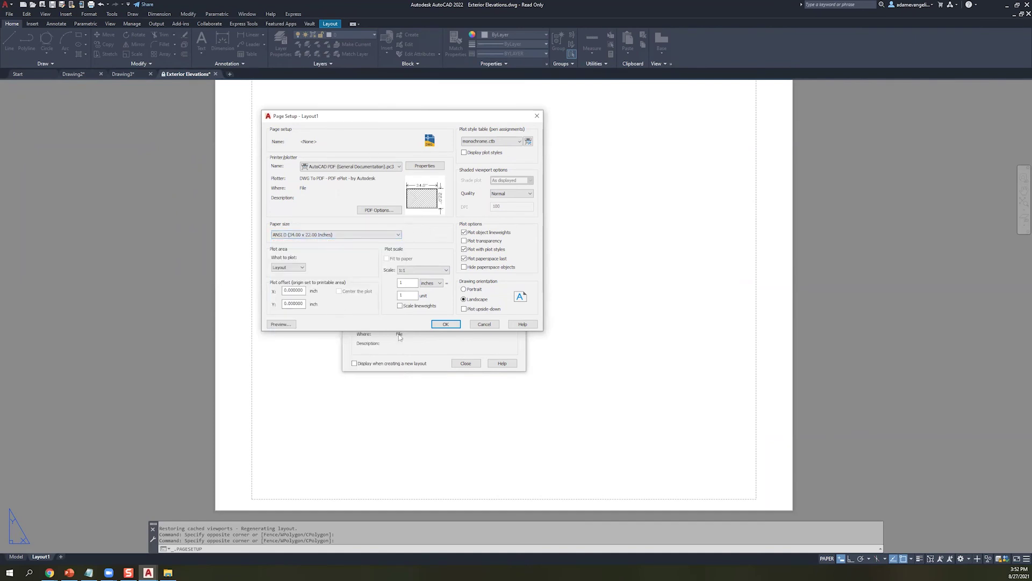
click(437, 324)
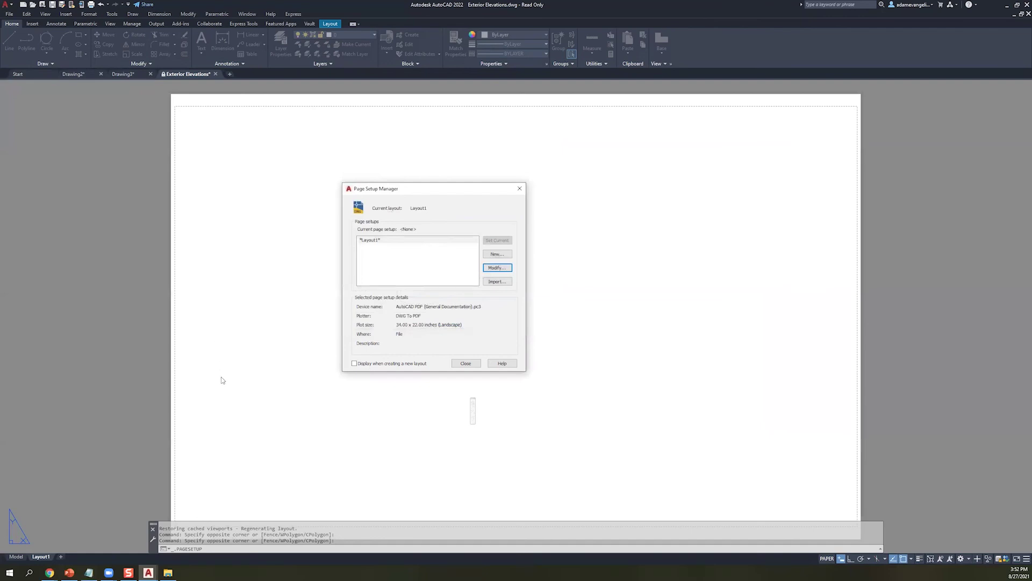
drag(409, 188, 306, 150)
click(358, 321)
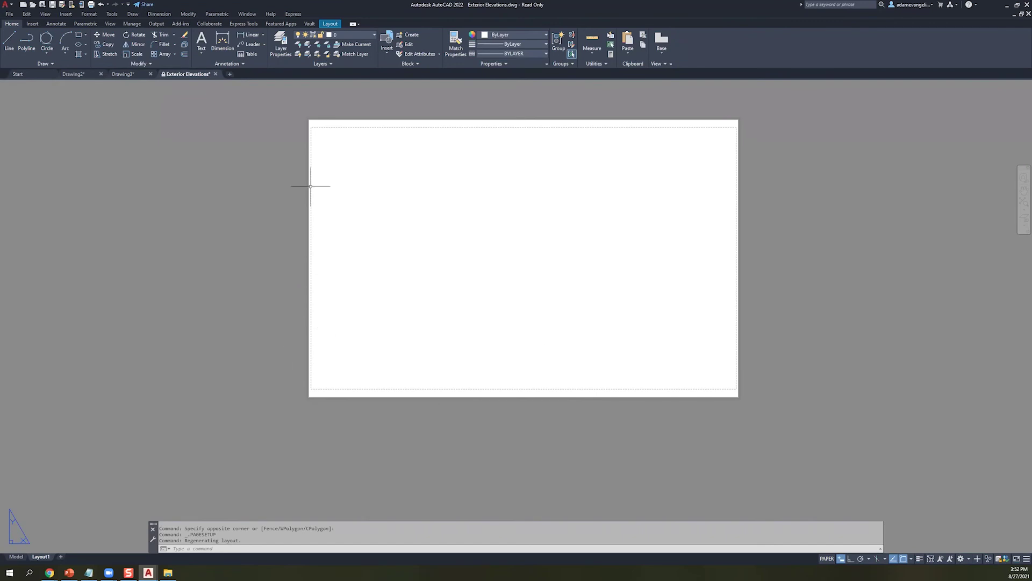
- Add a new blank layout to the drawing after Layout1
click(385, 47)
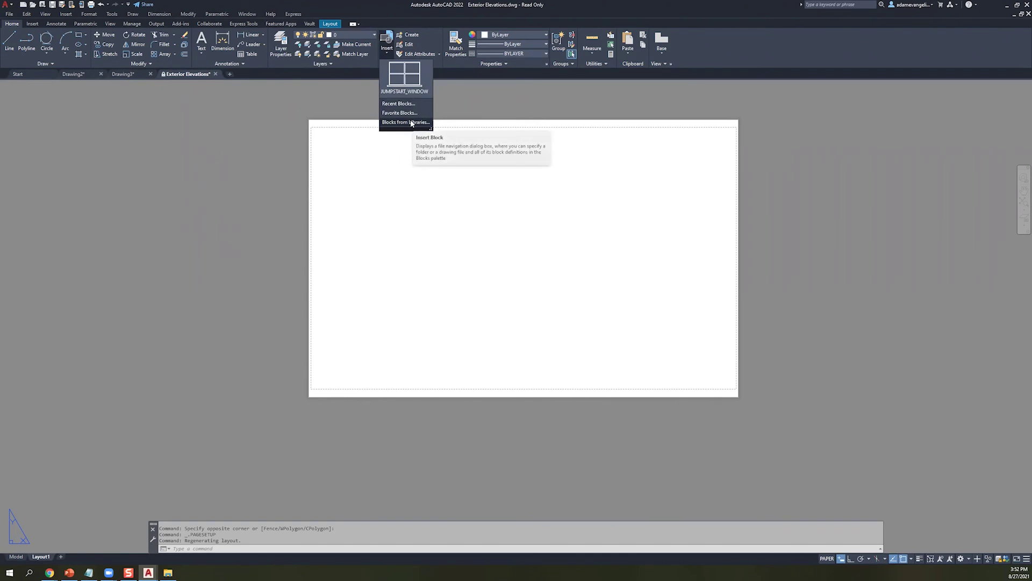
key(Escape)
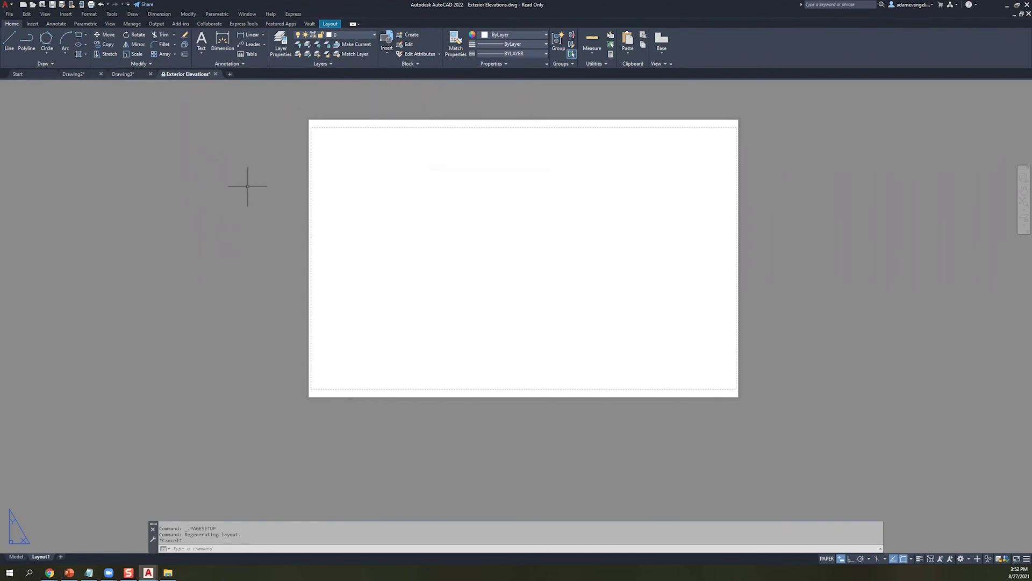
click(61, 557)
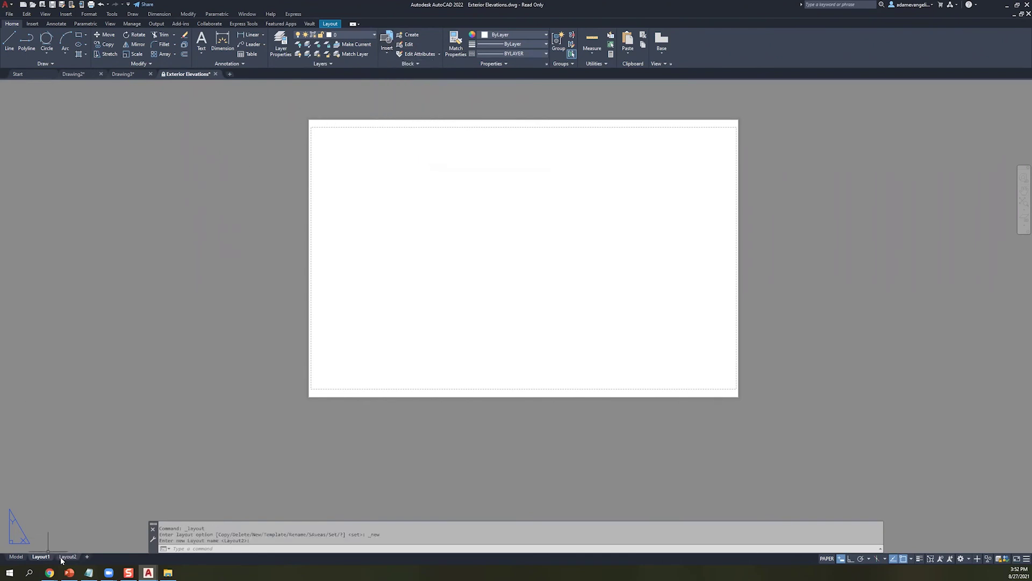
- Insert the D-Size Layout from the Tutorial-iArch.dwt template into the drawing
right_click(62, 558)
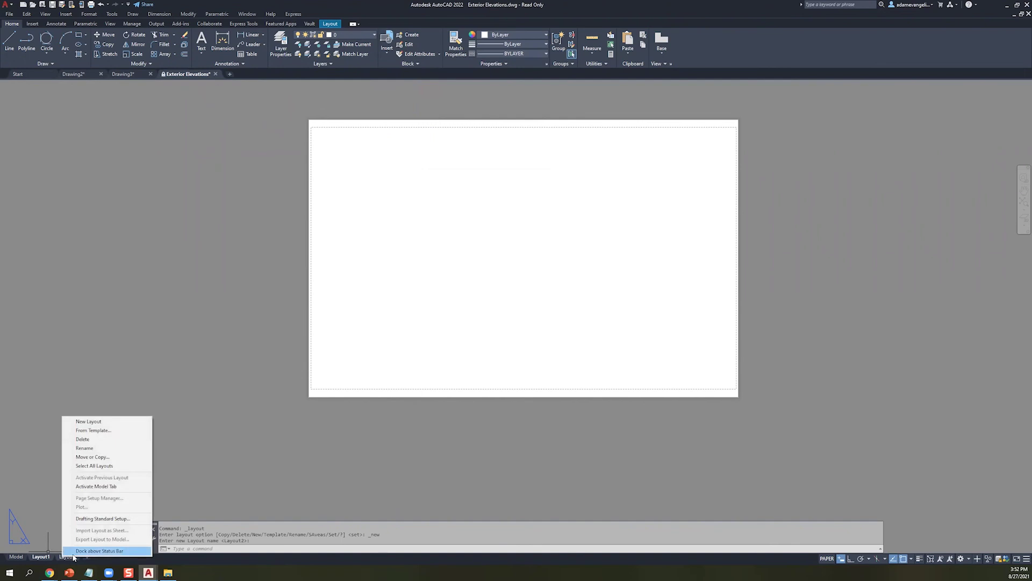
click(92, 430)
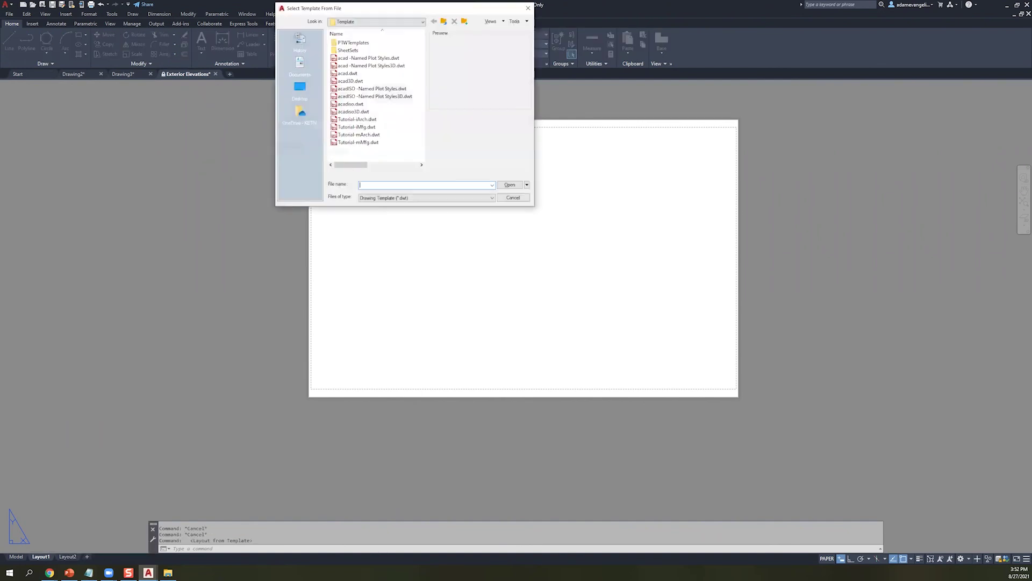
click(357, 119)
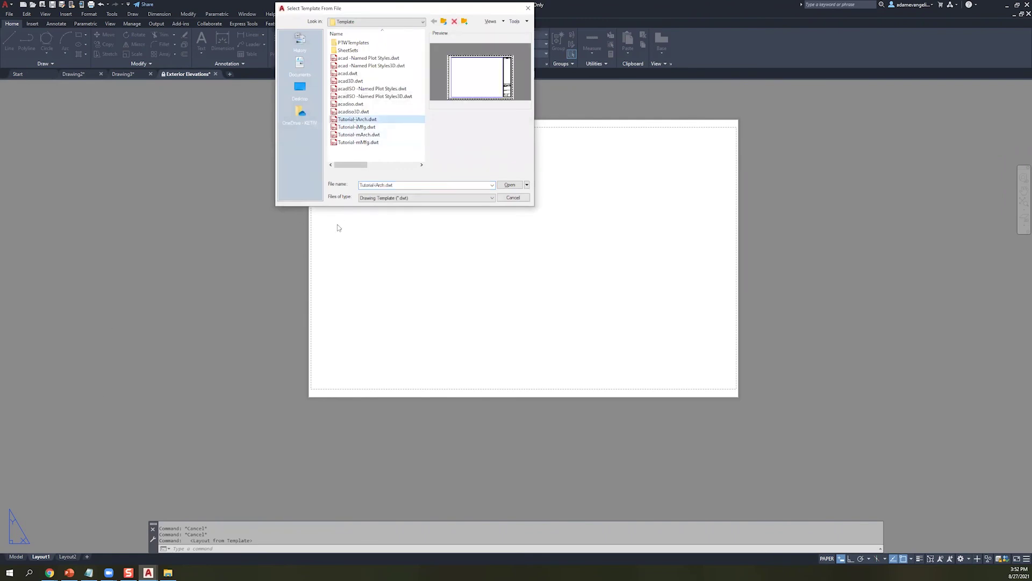
drag(395, 8, 297, 112)
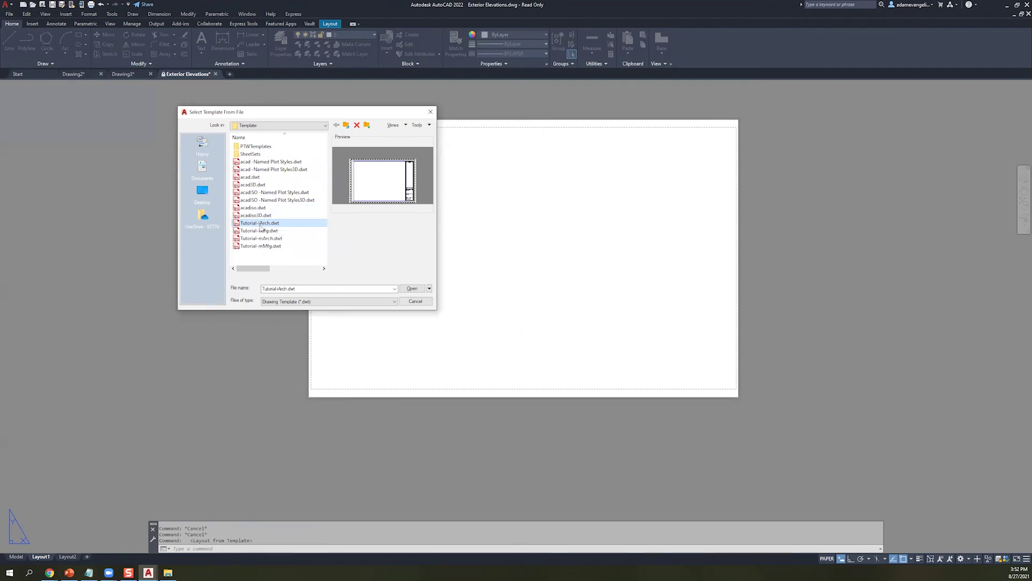
double_click(260, 223)
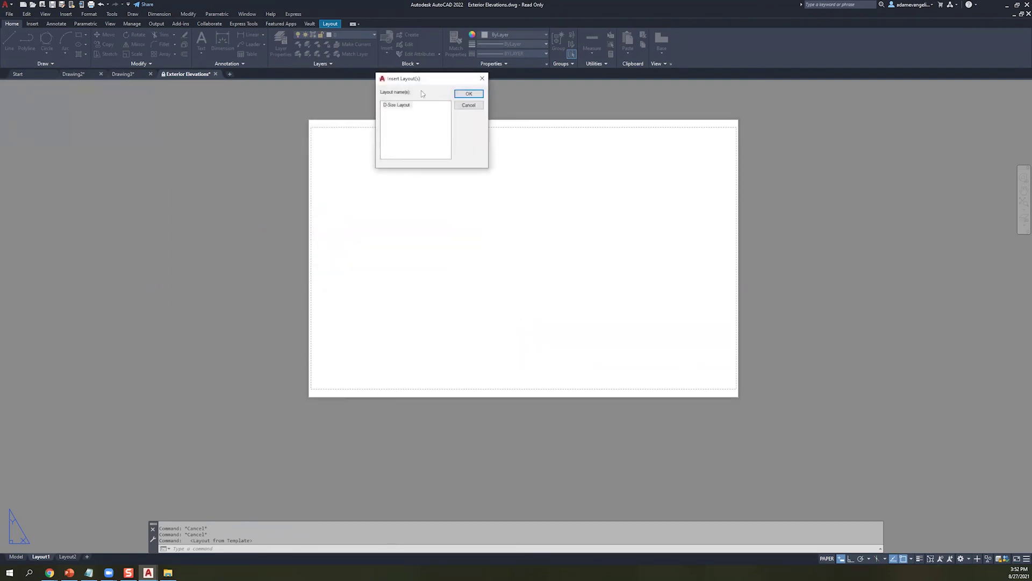
double_click(392, 105)
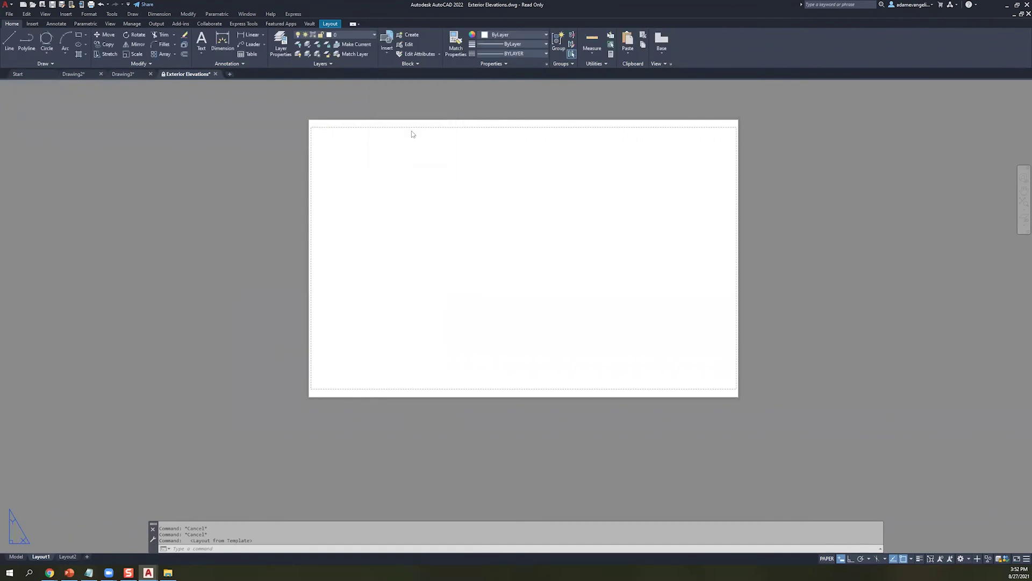
- Open the D-Size Layout and examine its sheet border, title block and viewport frame
click(100, 556)
scroll(312, 446, up, 2)
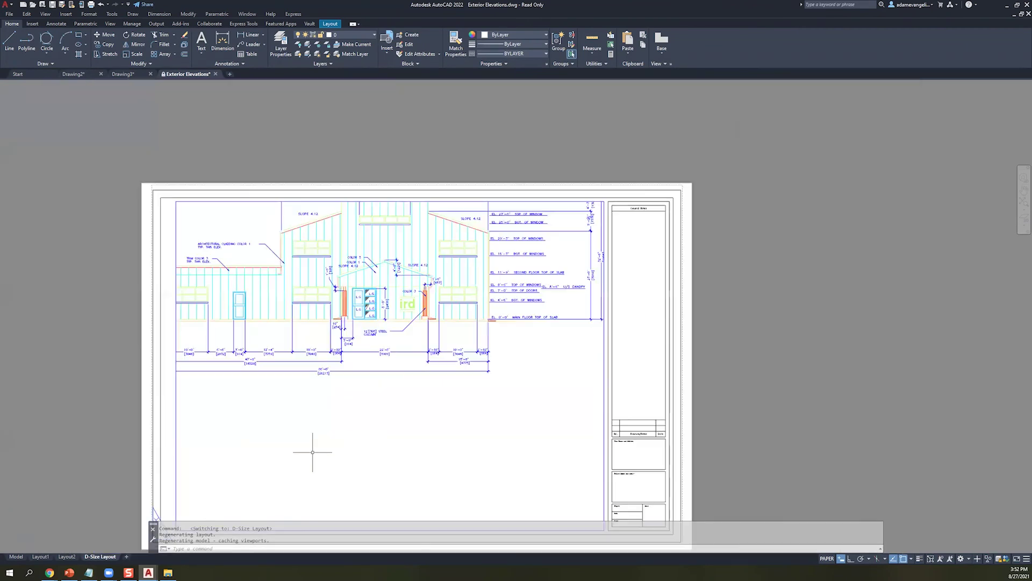
scroll(330, 380, down, 2)
middle_drag(329, 380, 349, 353)
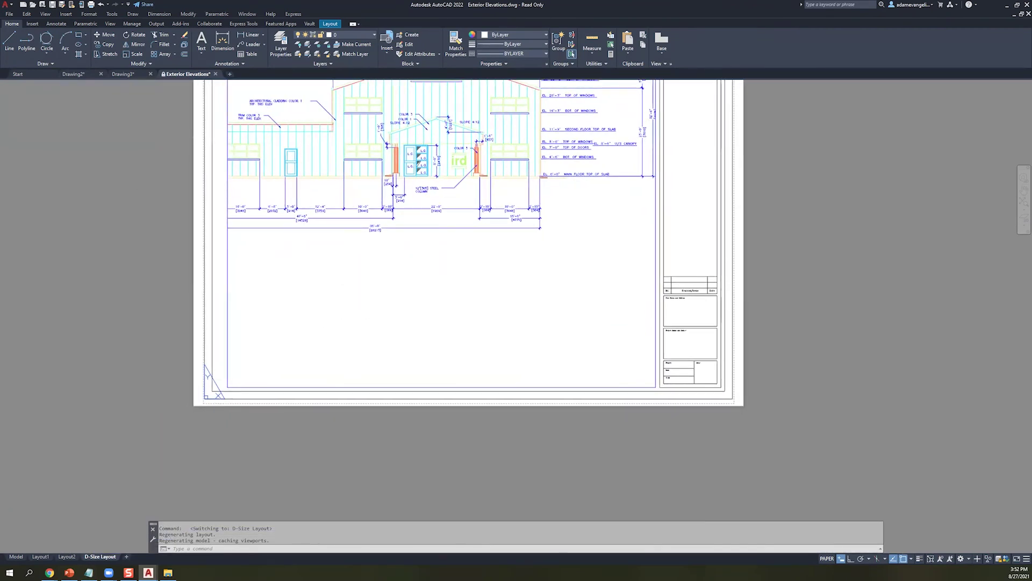
middle_drag(375, 316, 346, 387)
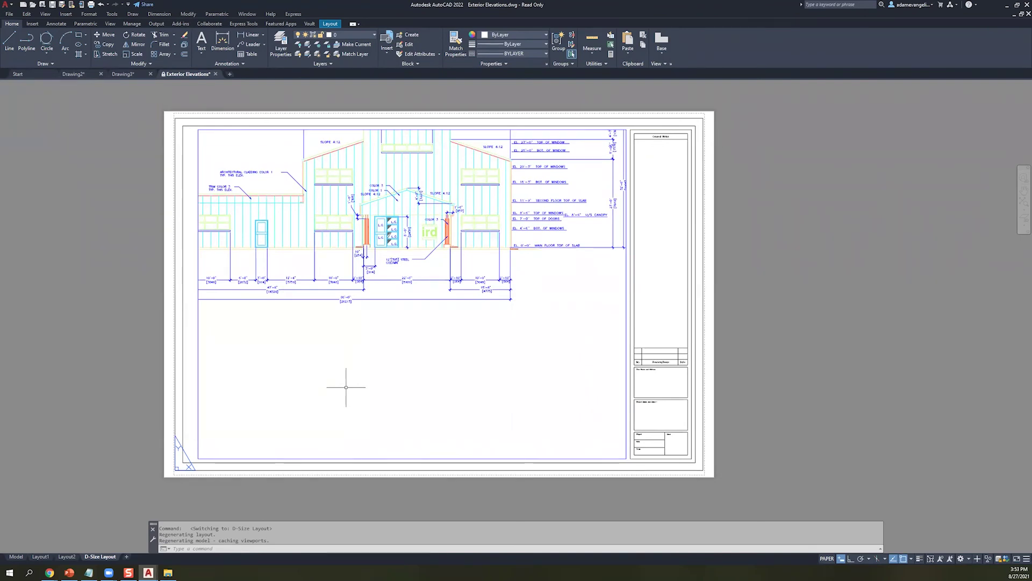
click(197, 424)
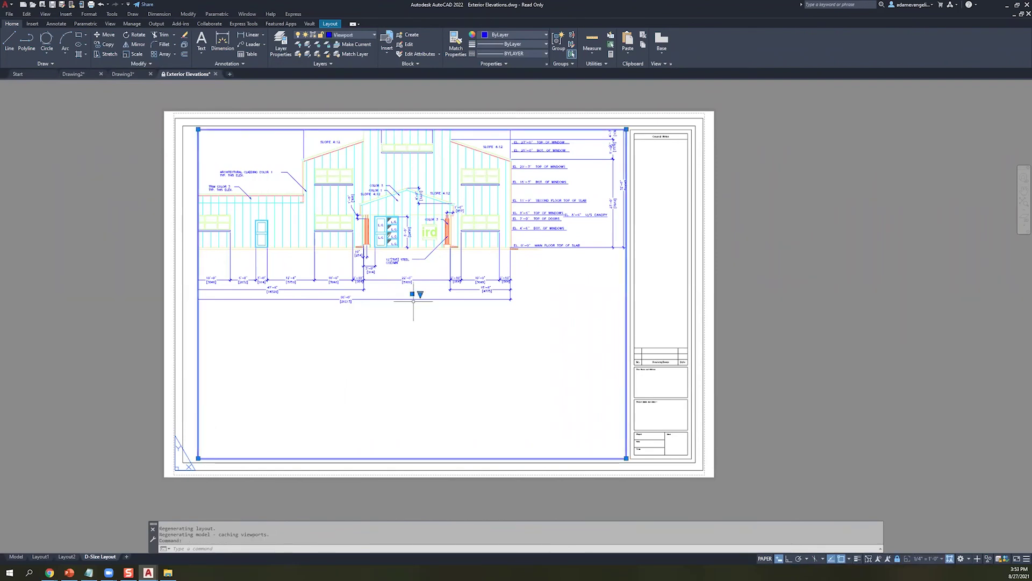
middle_drag(466, 337, 386, 350)
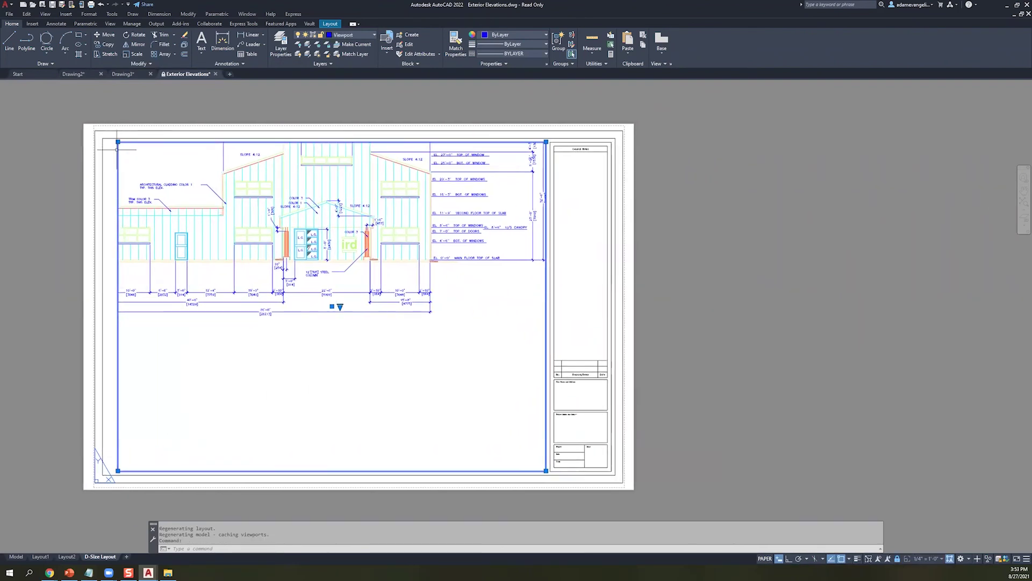
middle_drag(213, 368, 336, 325)
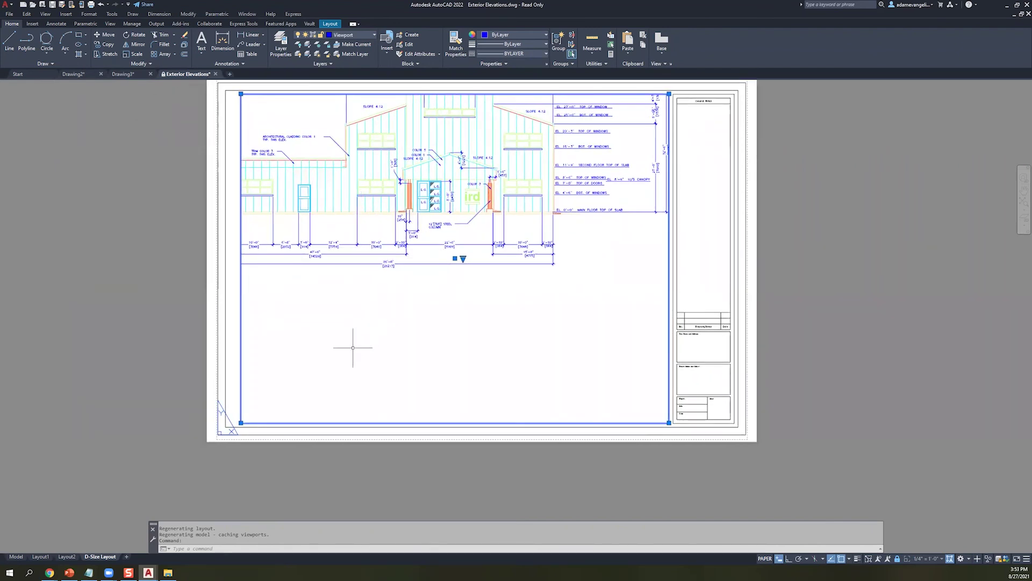
click(780, 336)
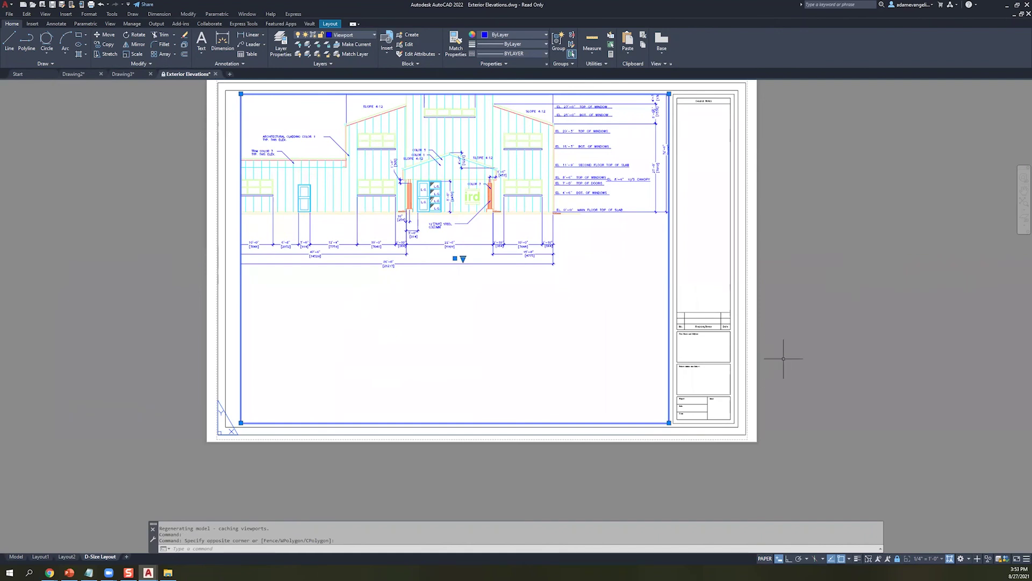
key(Escape)
key(Escape)
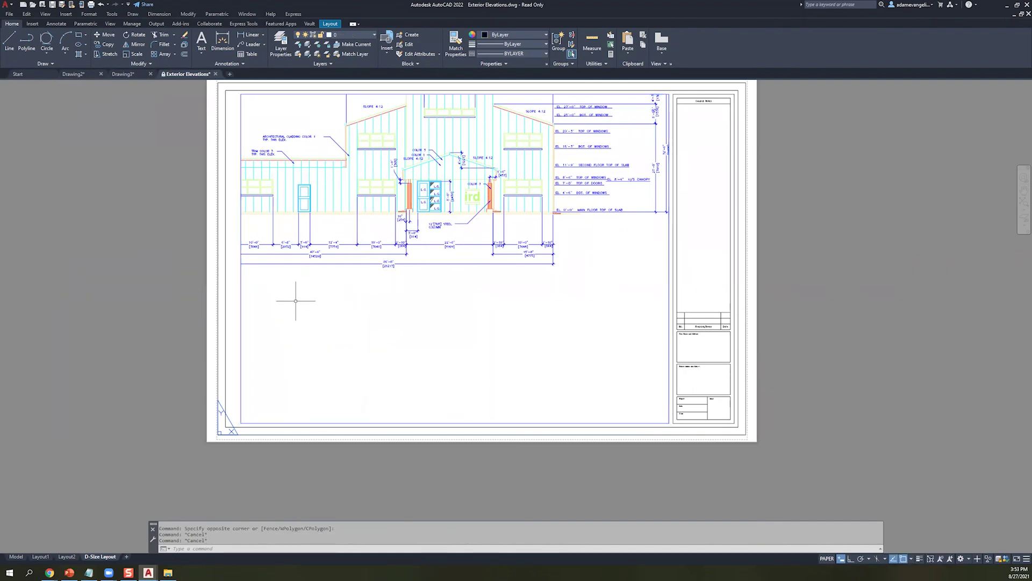
- Activate the D-Size Layout's viewport, unlock its view and refit the front elevation so its full height shows inside the frame
middle_drag(412, 281, 357, 327)
double_click(350, 346)
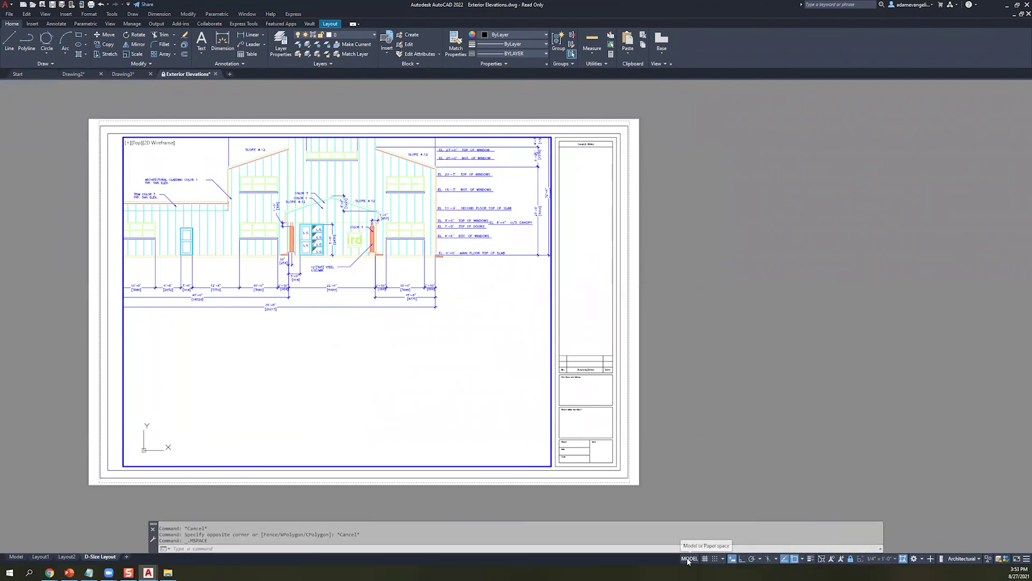
middle_drag(309, 350, 354, 324)
click(366, 314)
click(281, 326)
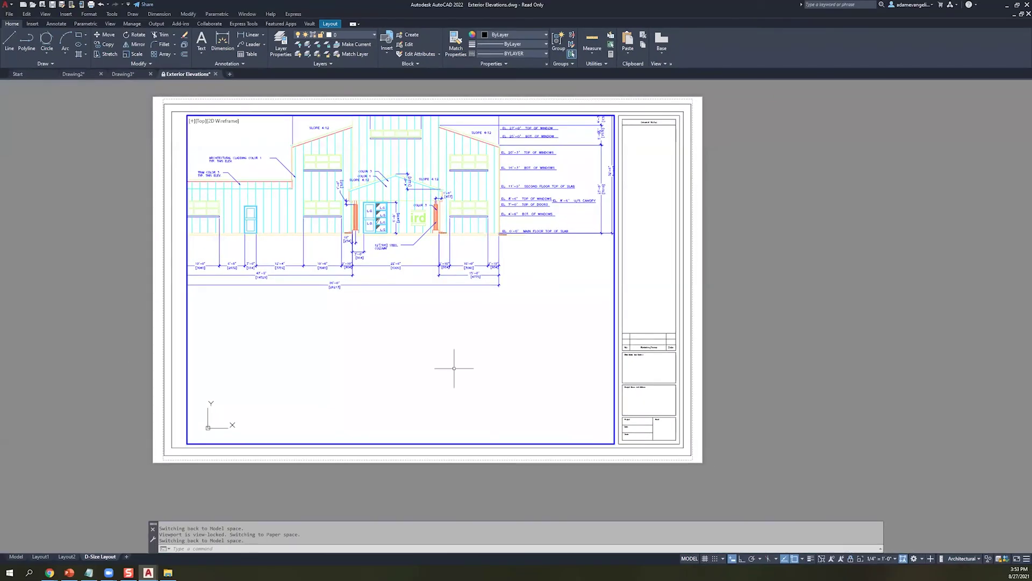
click(454, 368)
mouse_move(425, 344)
middle_down()
mouse_move(410, 353)
mouse_move(451, 377)
mouse_move(408, 343)
mouse_move(403, 301)
middle_up()
scroll(404, 346, up, 2)
scroll(401, 346, down, 5)
mouse_move(397, 347)
middle_down()
mouse_move(495, 362)
mouse_move(357, 305)
middle_up()
scroll(357, 304, up, 2)
scroll(496, 306, up, 2)
middle_drag(496, 306, 457, 325)
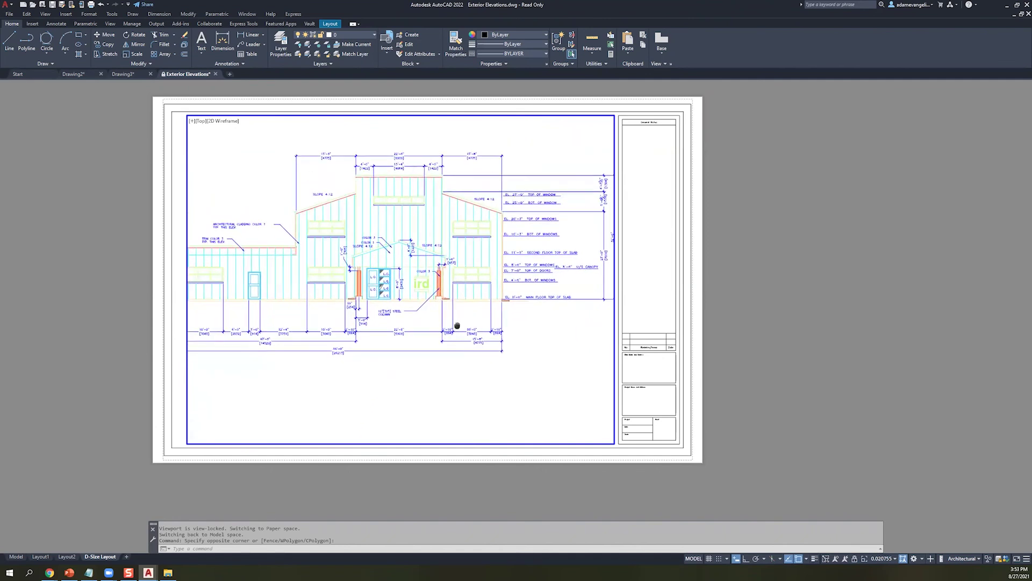
click(345, 395)
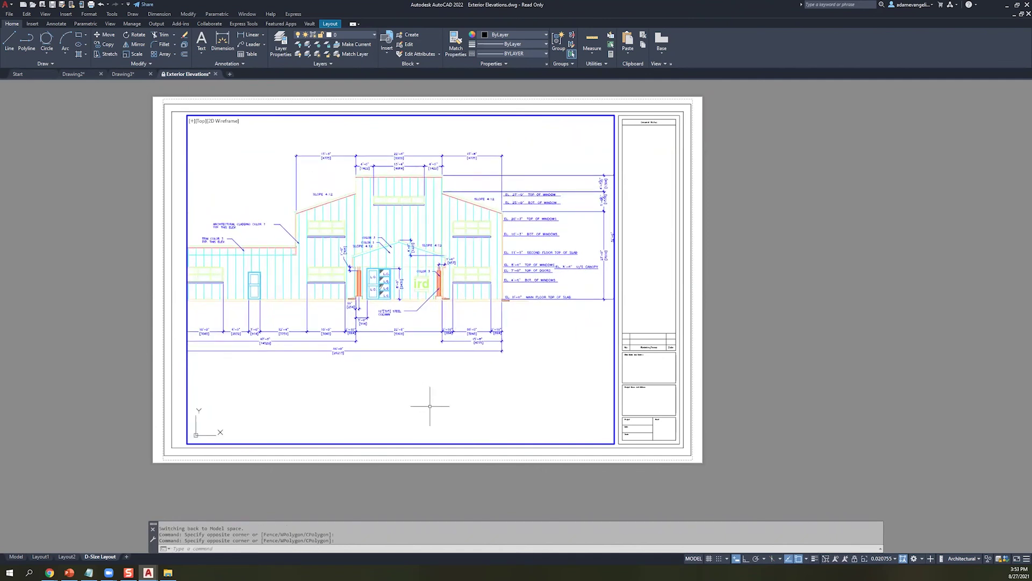
- Draw a closed four-sided line outline below the elevation through the viewport, then return to paper space
click(13, 45)
click(336, 379)
click(422, 379)
click(381, 402)
click(307, 397)
click(330, 367)
key(Escape)
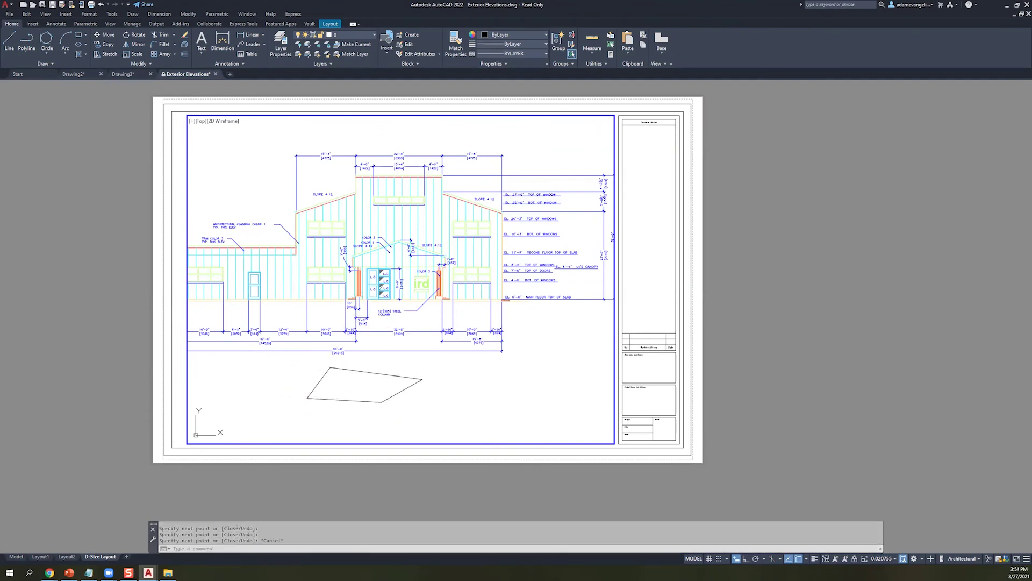
double_click(108, 258)
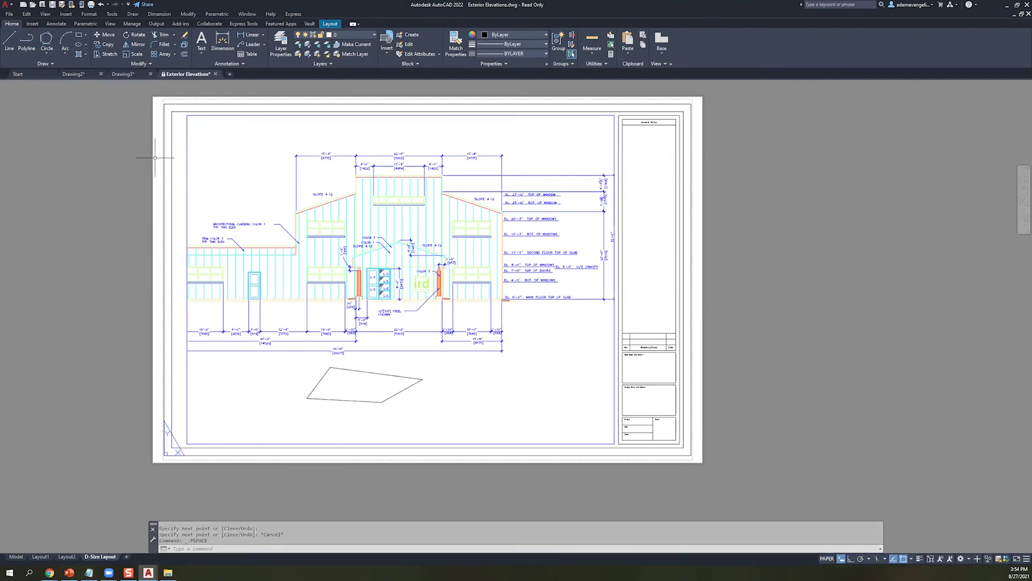
- Delete the four-sided line outline below the front elevation in model space
click(16, 557)
scroll(526, 211, up, 5)
middle_drag(526, 211, 554, 293)
click(613, 325)
click(410, 249)
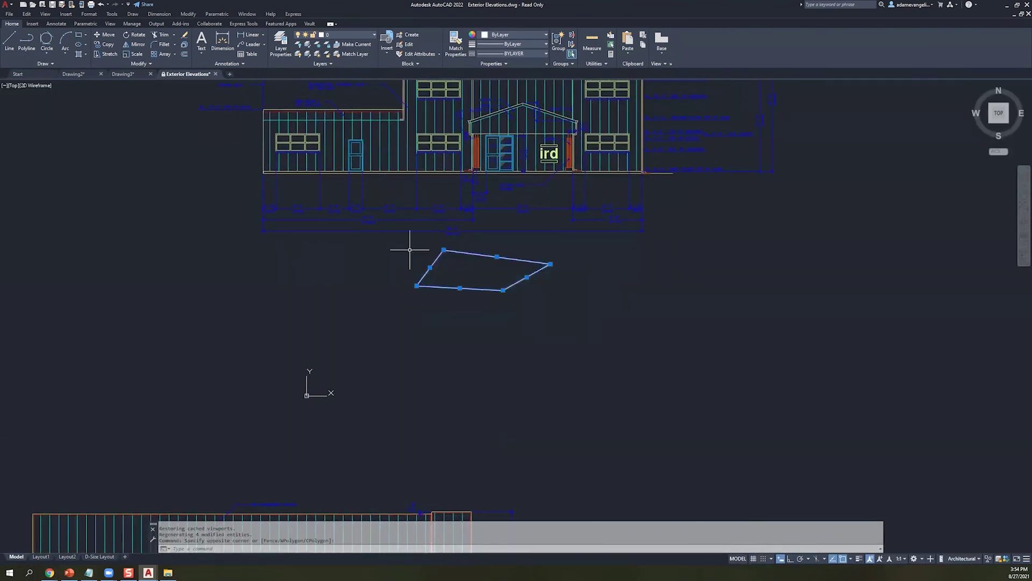
key(Delete)
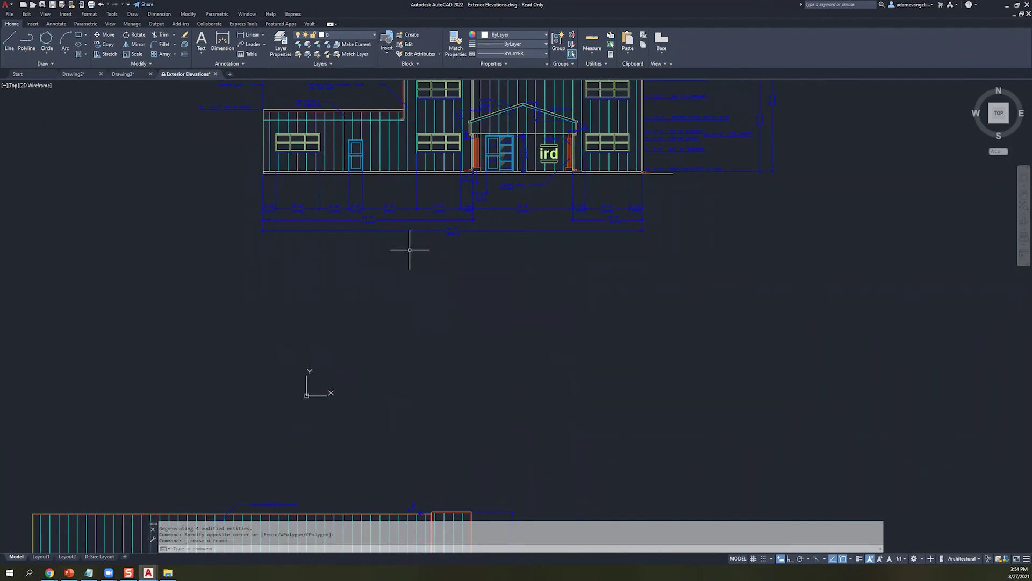
- Return to the D-Size Layout and delete its viewport from the sheet
scroll(531, 339, down, 2)
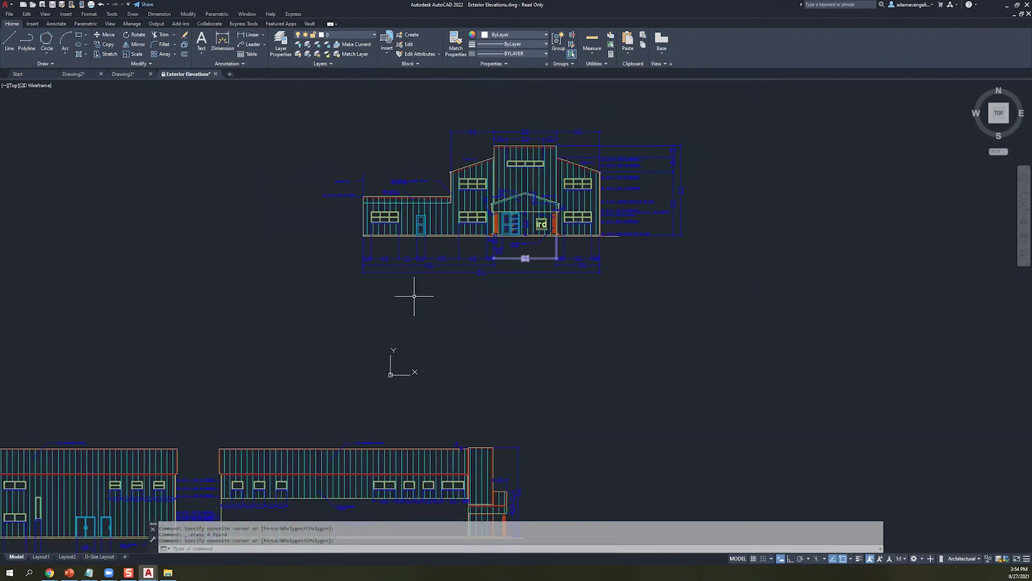
click(98, 556)
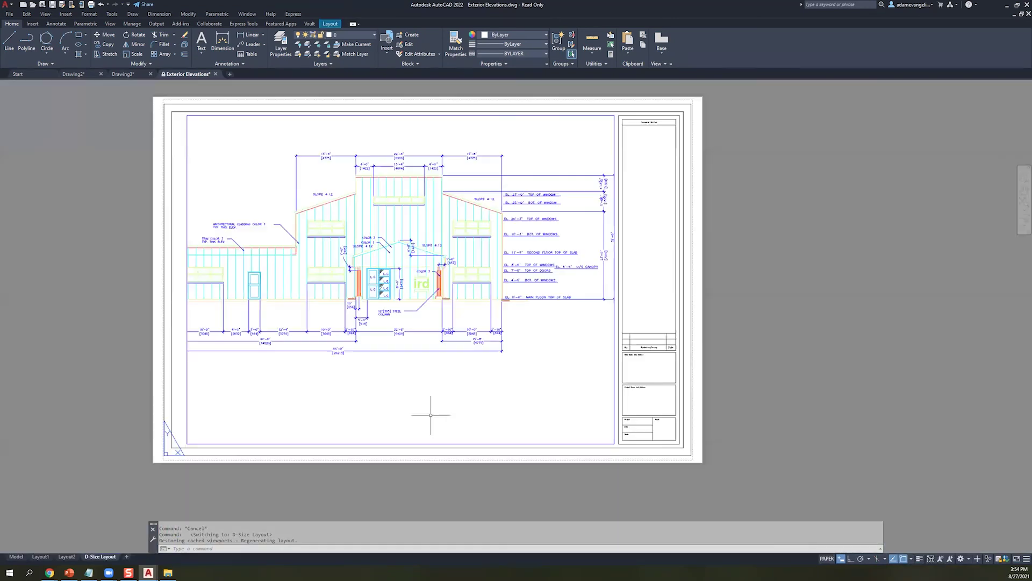
click(198, 382)
click(188, 381)
double_click(179, 380)
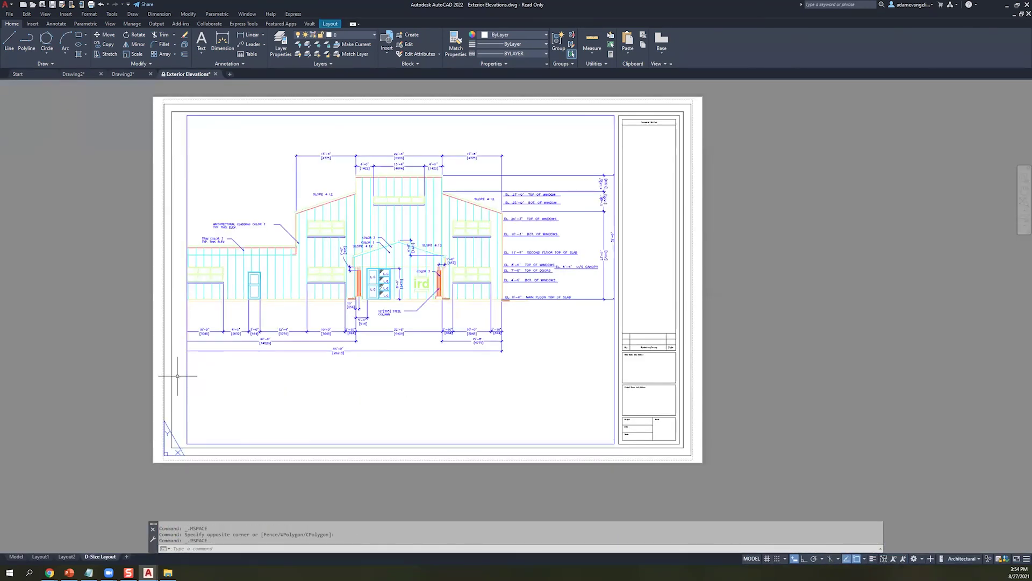
click(187, 370)
key(Delete)
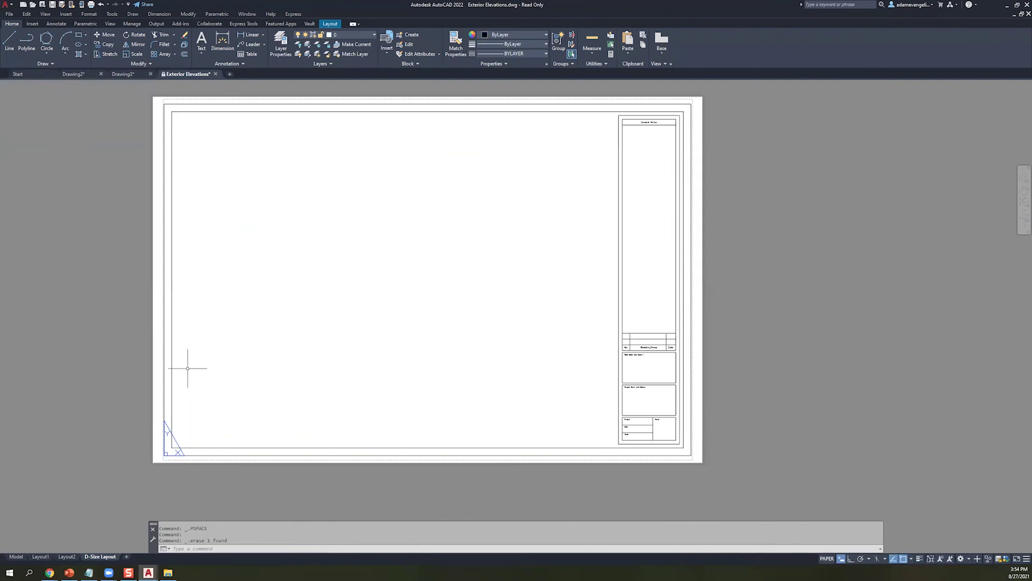
- Open the Architectural Title Block's attributes for editing and set the file name attribute to FILE NAME
scroll(634, 299, up, 3)
scroll(634, 300, down, 1)
click(532, 350)
scroll(532, 350, down, 4)
key(Escape)
key(Escape)
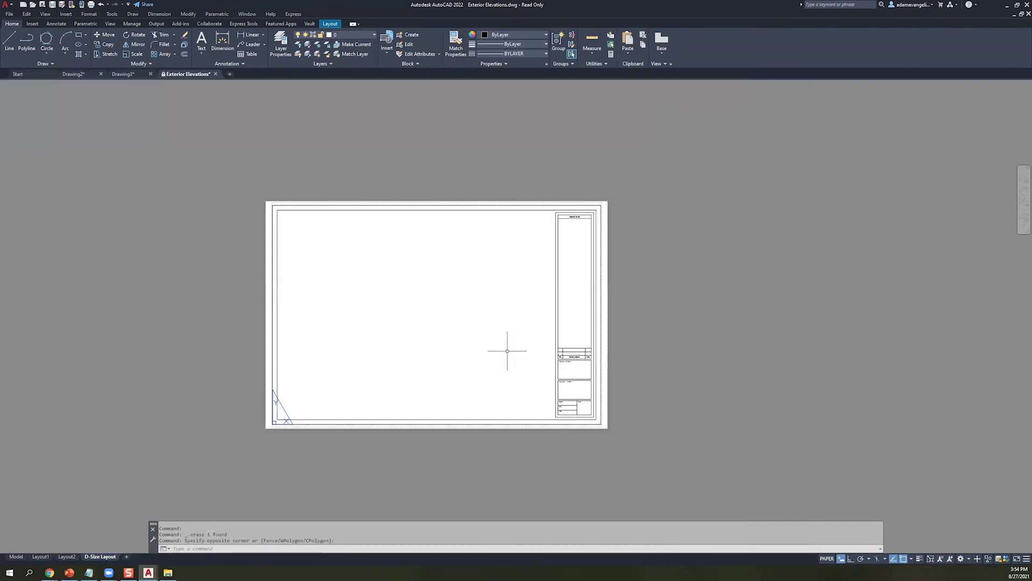
click(579, 350)
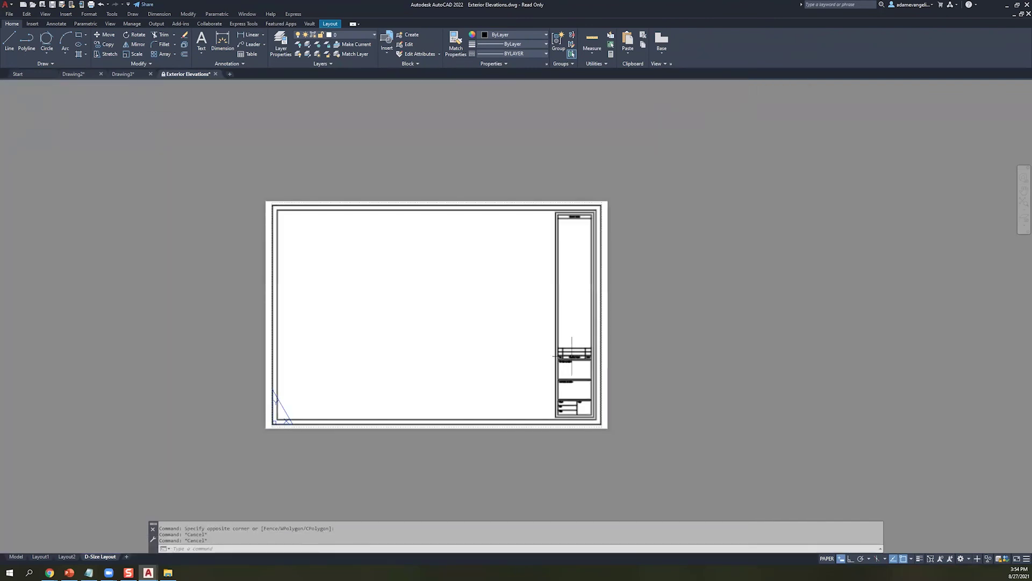
double_click(581, 376)
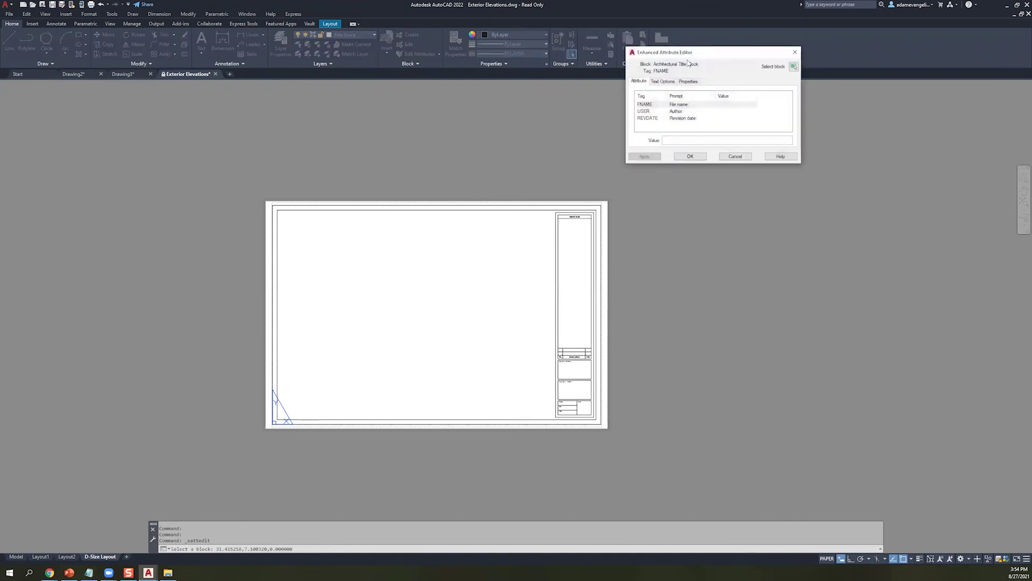
drag(688, 57, 432, 137)
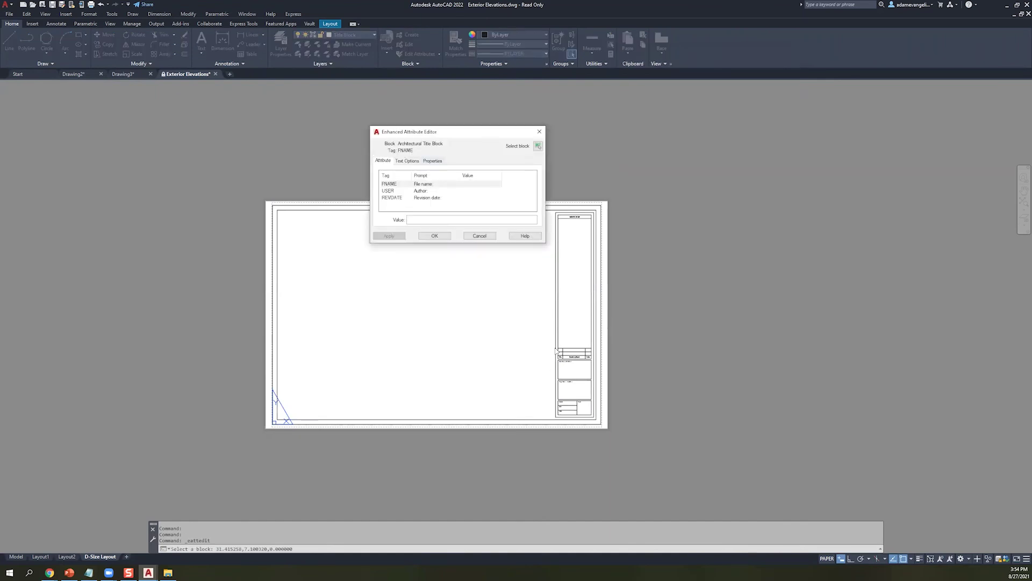
click(467, 185)
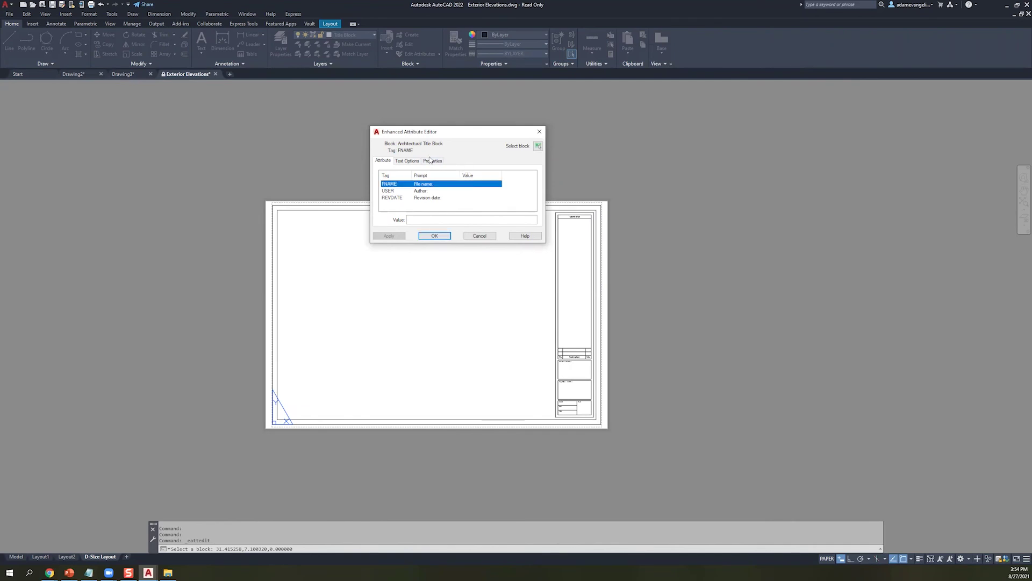
click(419, 221)
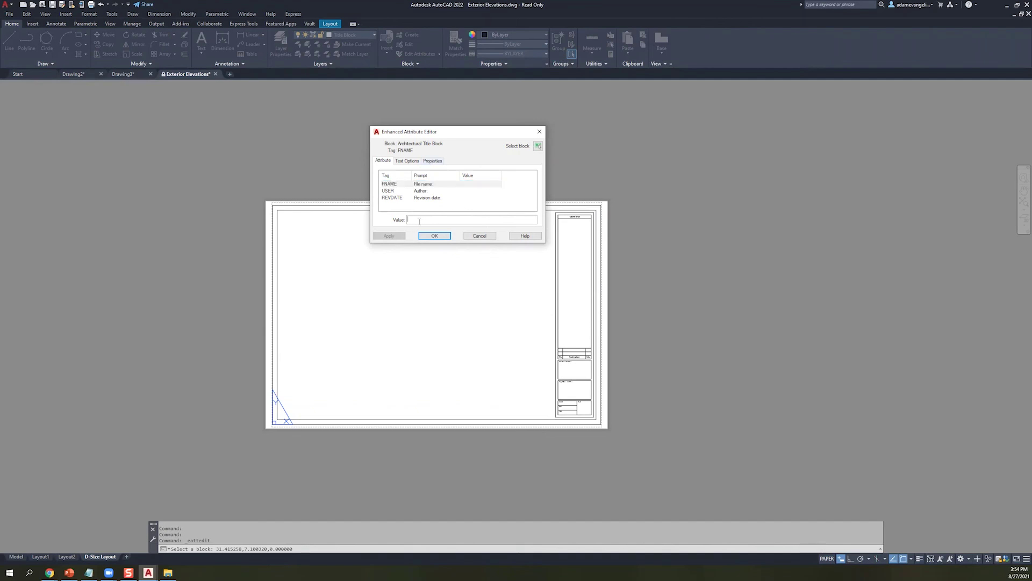
text(FILE NAME)
- Fill in the title block's author attribute with the author's full name, set the revision date to REVDATE, and apply the changes
click(404, 191)
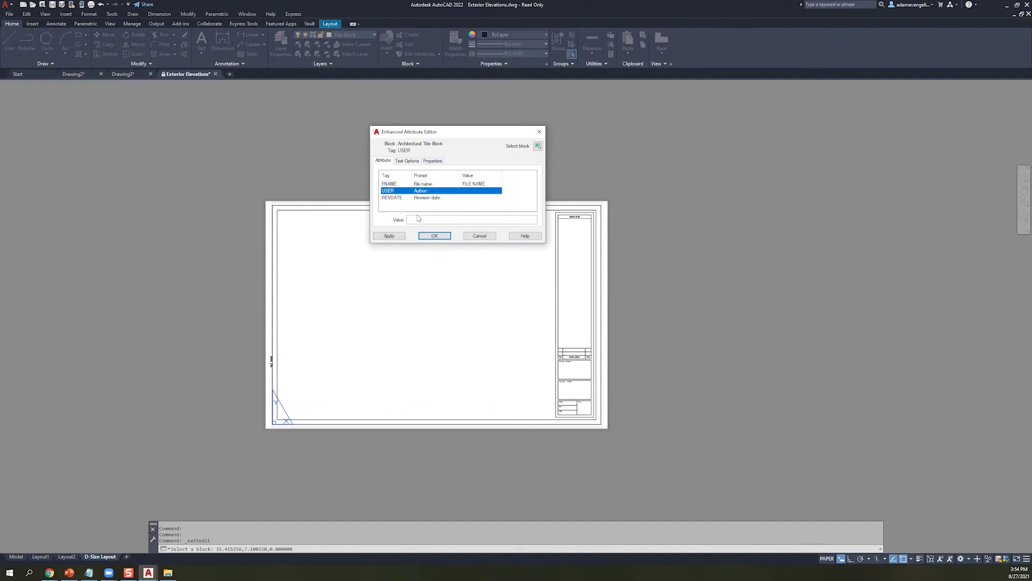
click(418, 220)
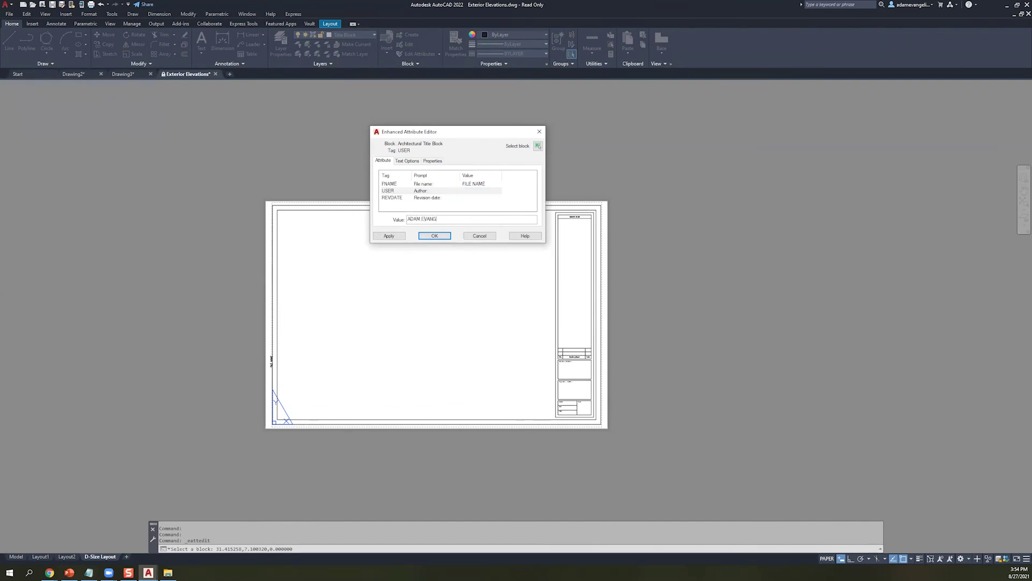
click(441, 198)
click(441, 219)
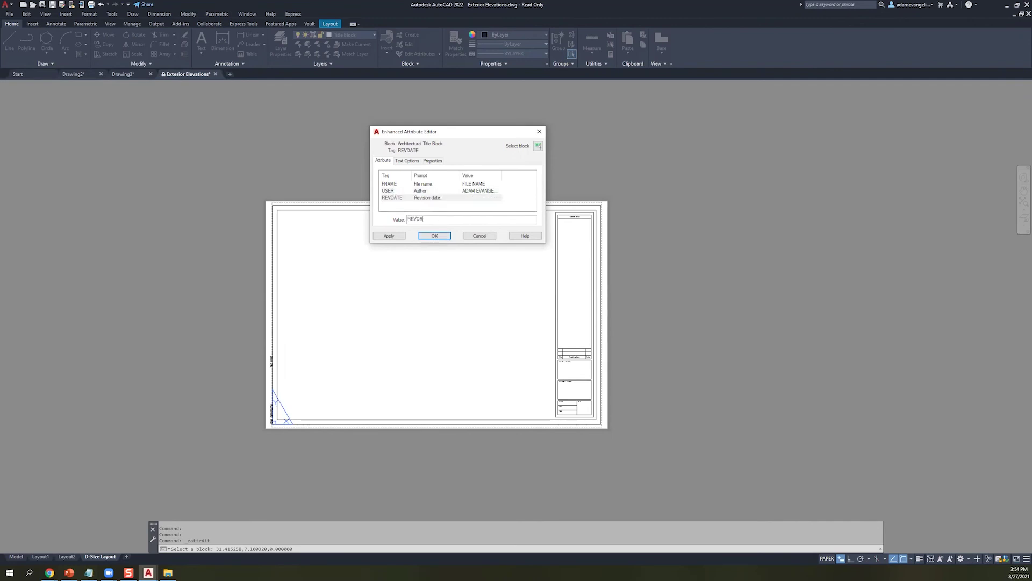
text(REVDATE)
click(437, 235)
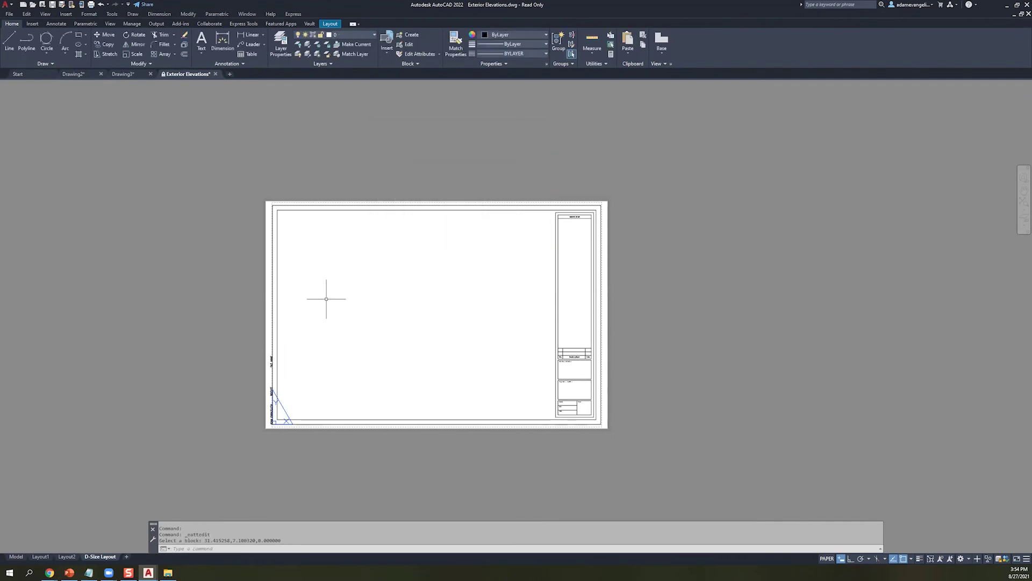
- Examine the title block's revision, firm, project and sheet fields and the attribute text along the sheet's left border
scroll(606, 356, up, 5)
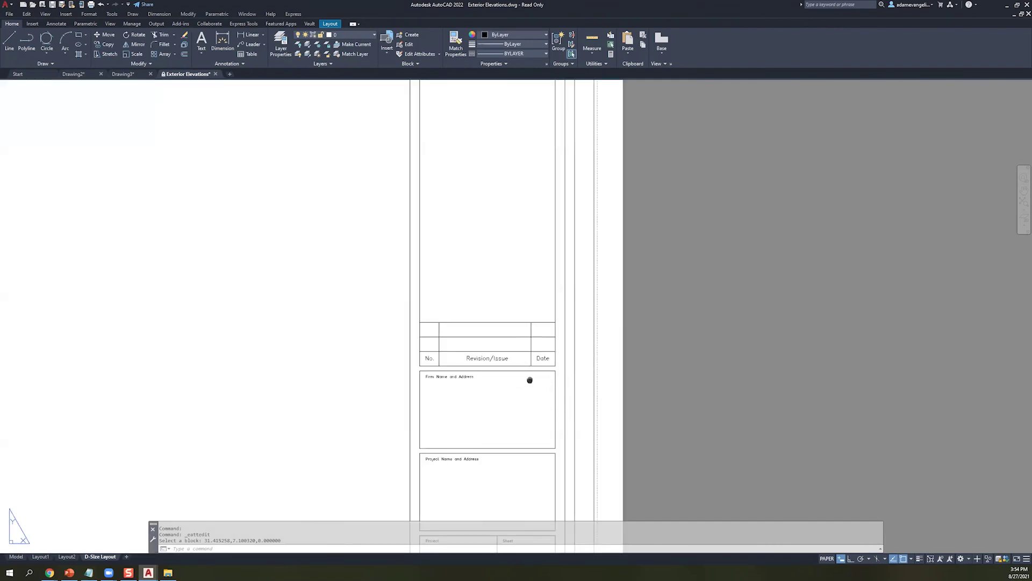
middle_drag(529, 384, 599, 230)
scroll(205, 357, down, 2)
scroll(218, 364, up, 2)
middle_drag(219, 364, 452, 293)
scroll(453, 231, up, 3)
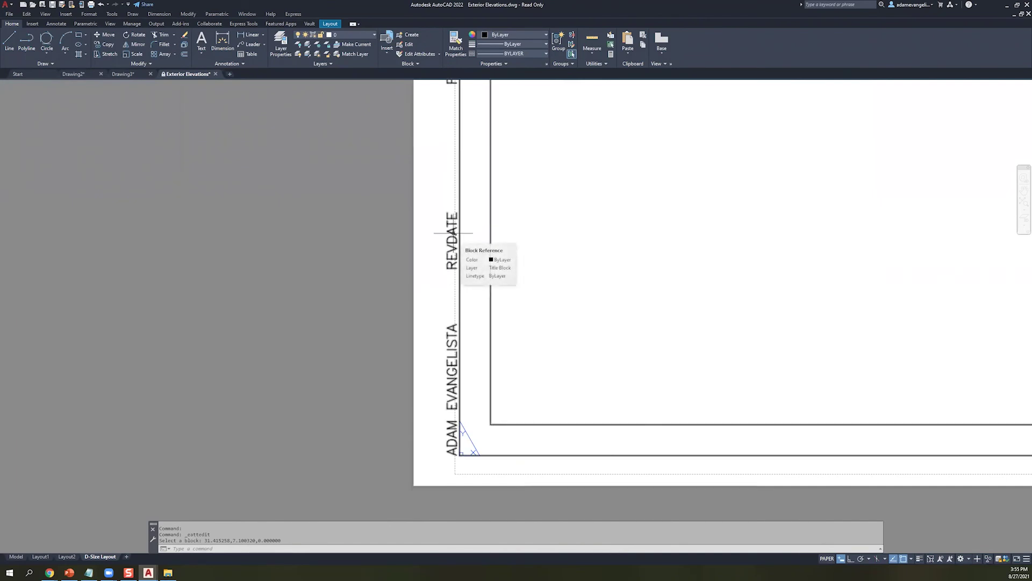
scroll(452, 233, down, 4)
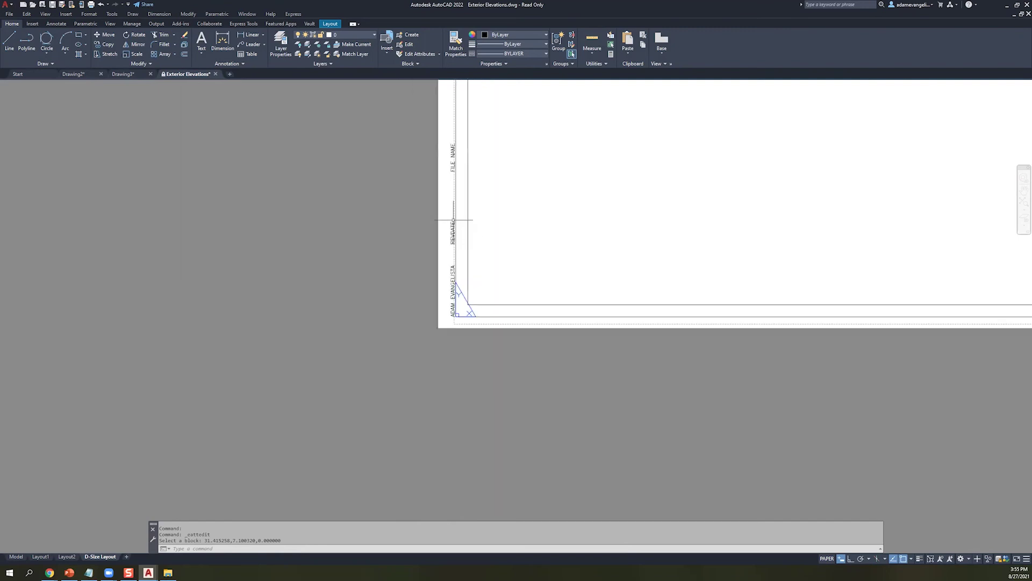
scroll(726, 168, up, 4)
scroll(726, 168, down, 6)
middle_drag(887, 145, 387, 258)
scroll(588, 245, up, 4)
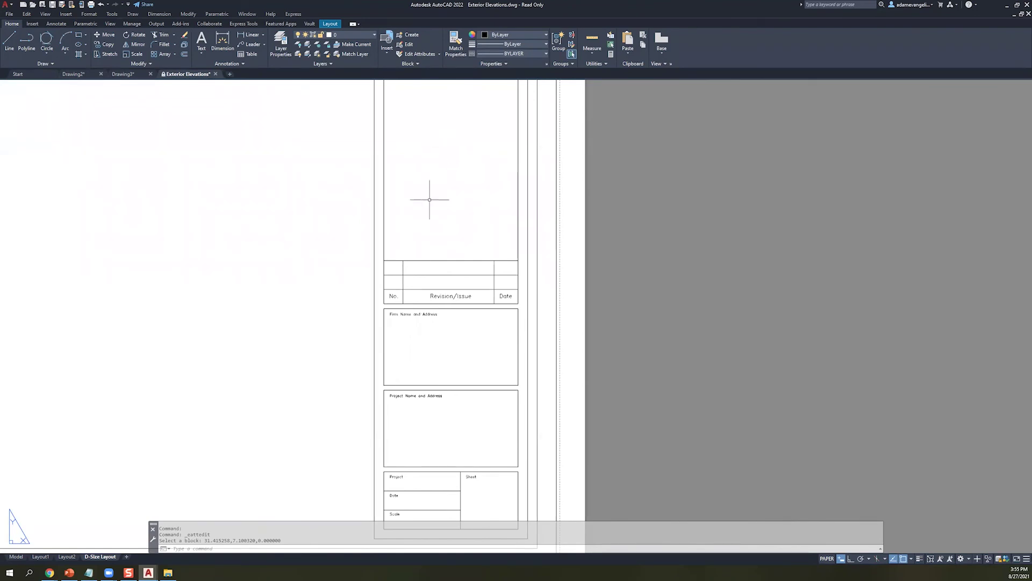
scroll(399, 430, down, 2)
scroll(399, 430, down, 3)
middle_drag(282, 396, 403, 384)
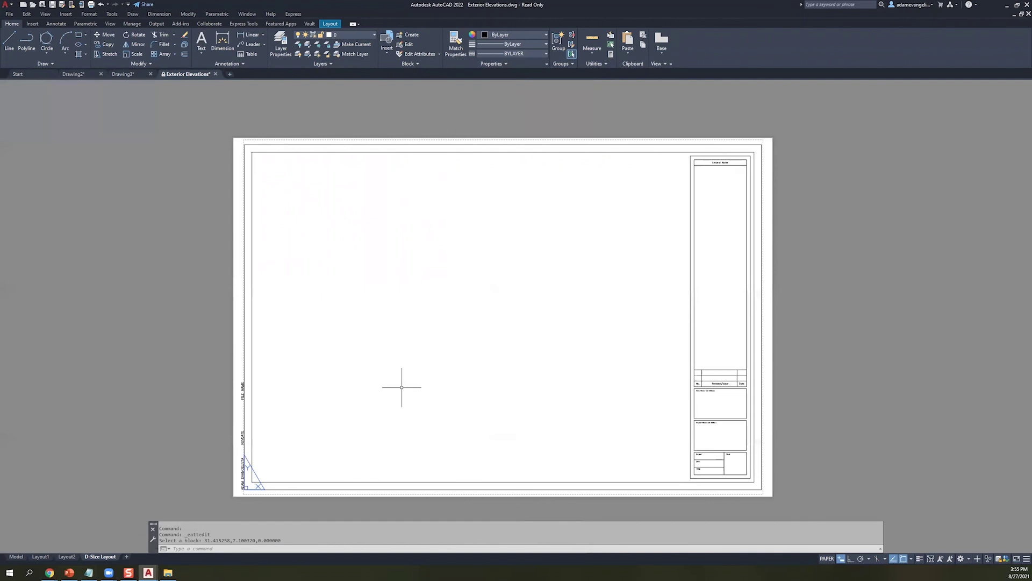
scroll(235, 415, up, 5)
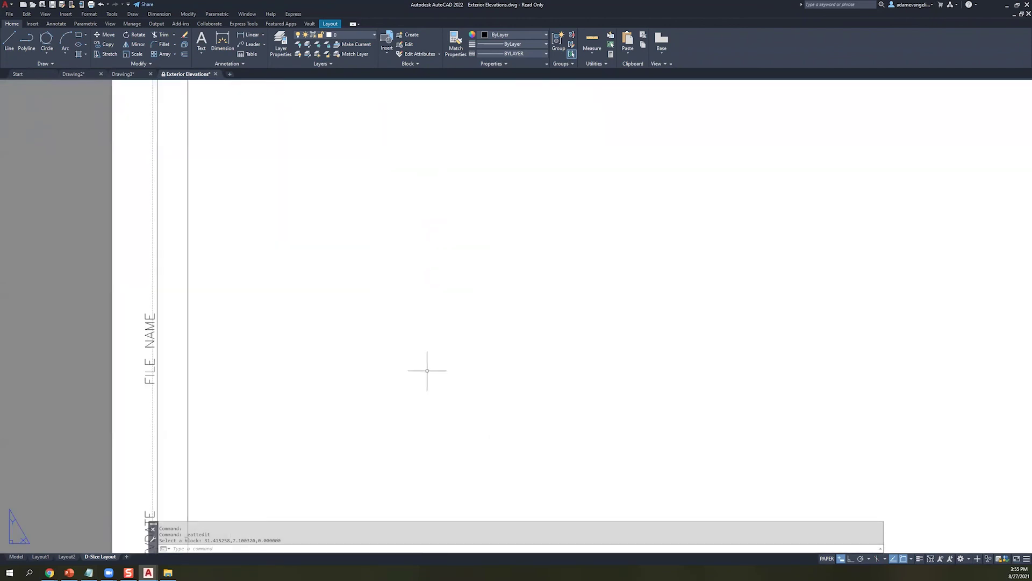
scroll(426, 369, down, 4)
middle_drag(498, 343, 418, 309)
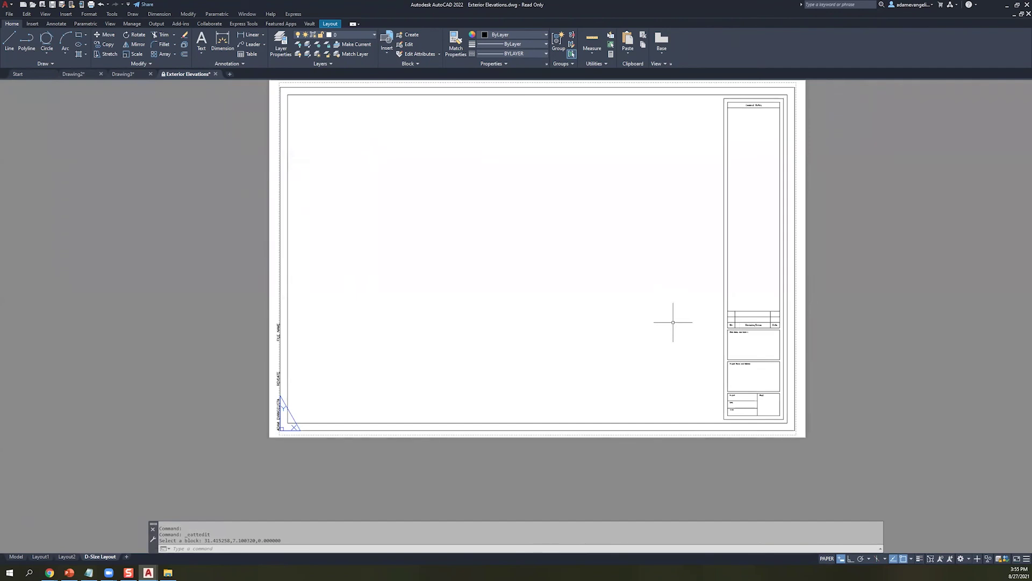
middle_drag(671, 268, 594, 326)
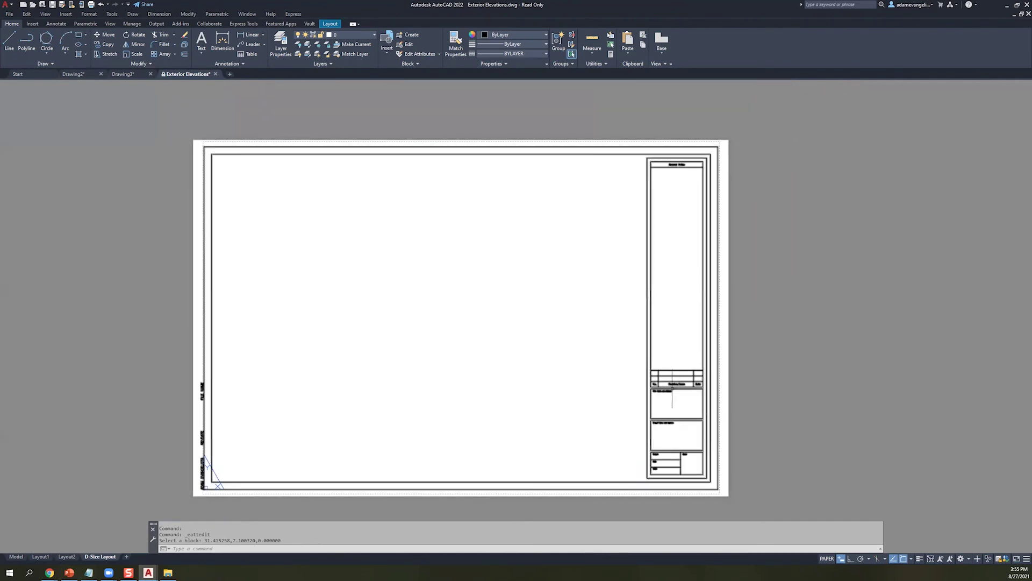
click(498, 349)
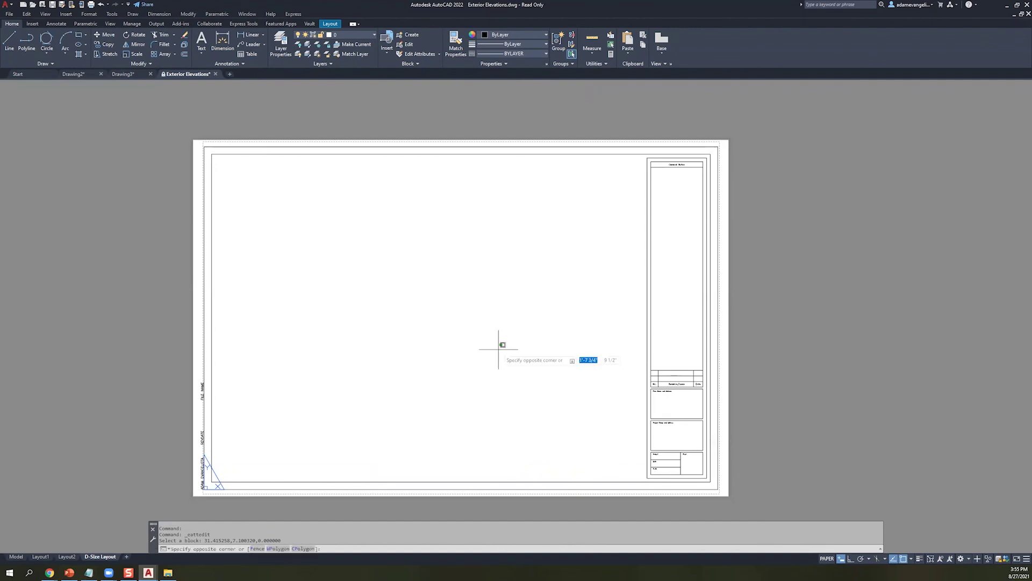
key(Escape)
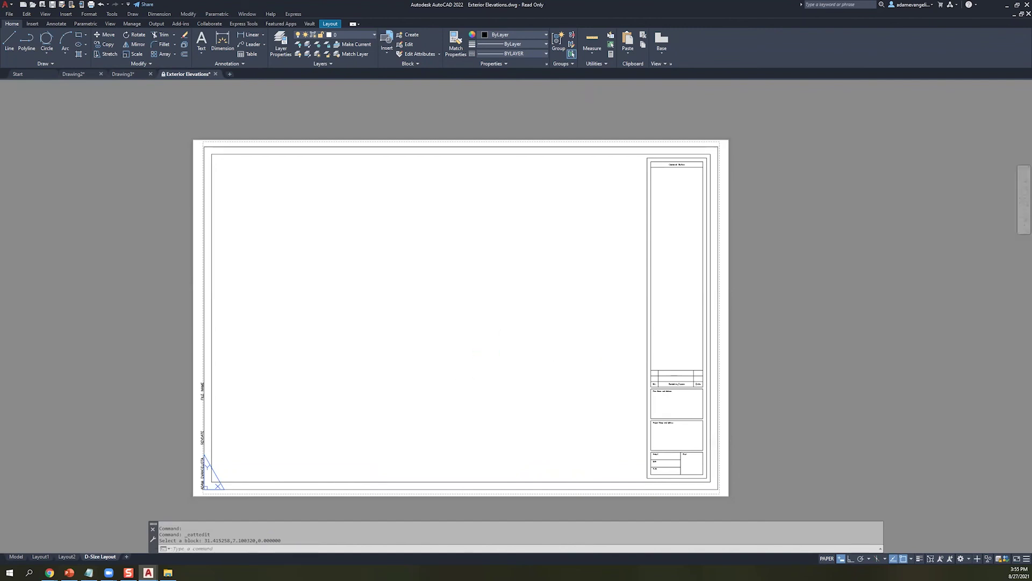
click(404, 362)
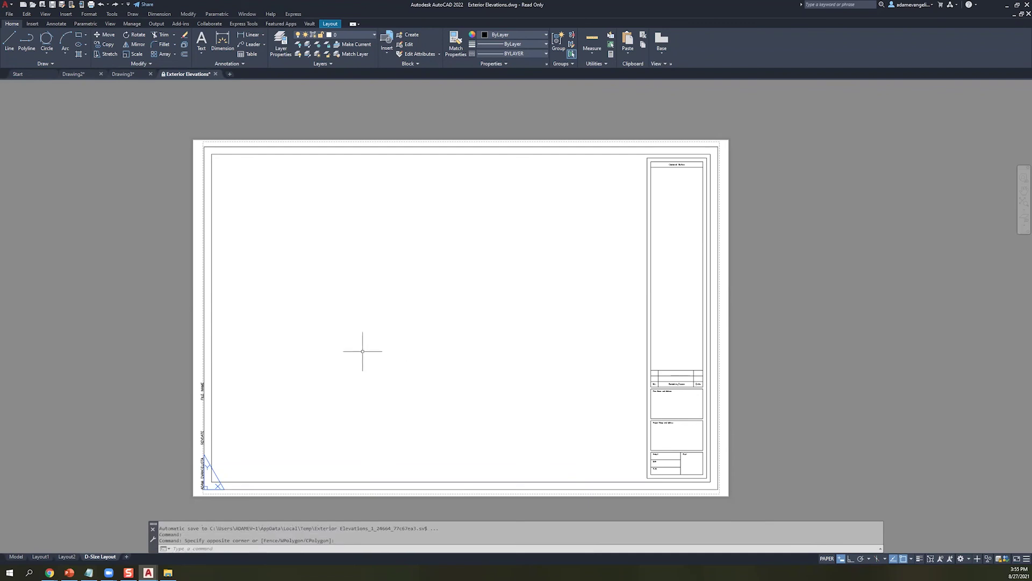
key(BackSpace)
key(Escape)
key(Escape)
key(Escape)
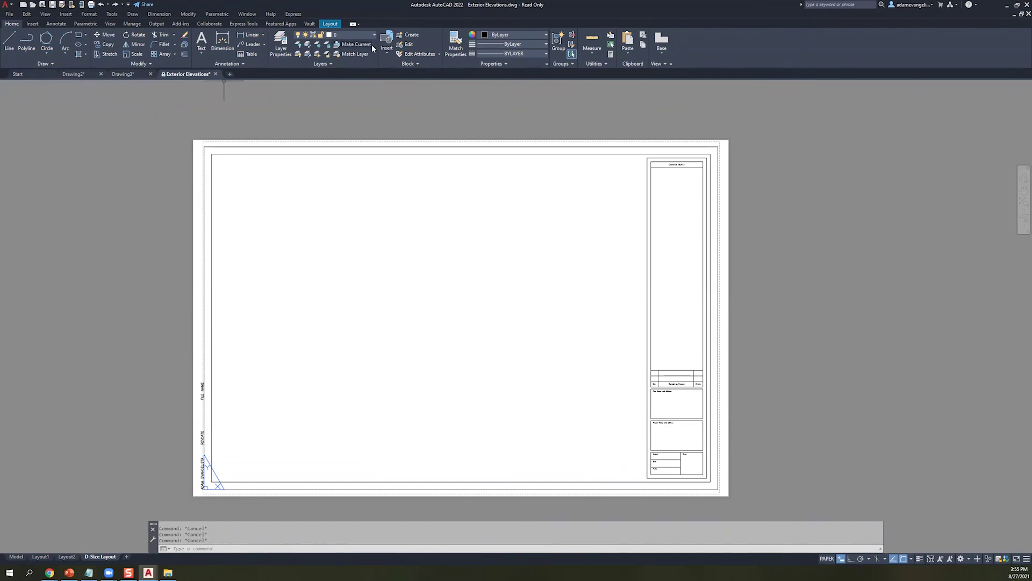
- Create a rectangular viewport in the upper half of the D-Size Layout sheet, inside the border
click(330, 24)
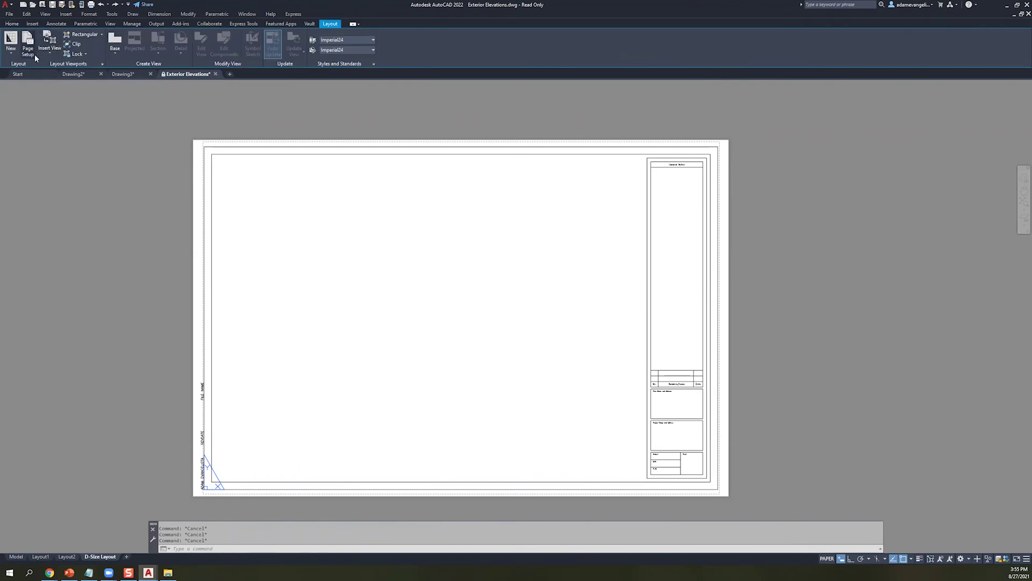
click(80, 35)
click(295, 207)
click(542, 308)
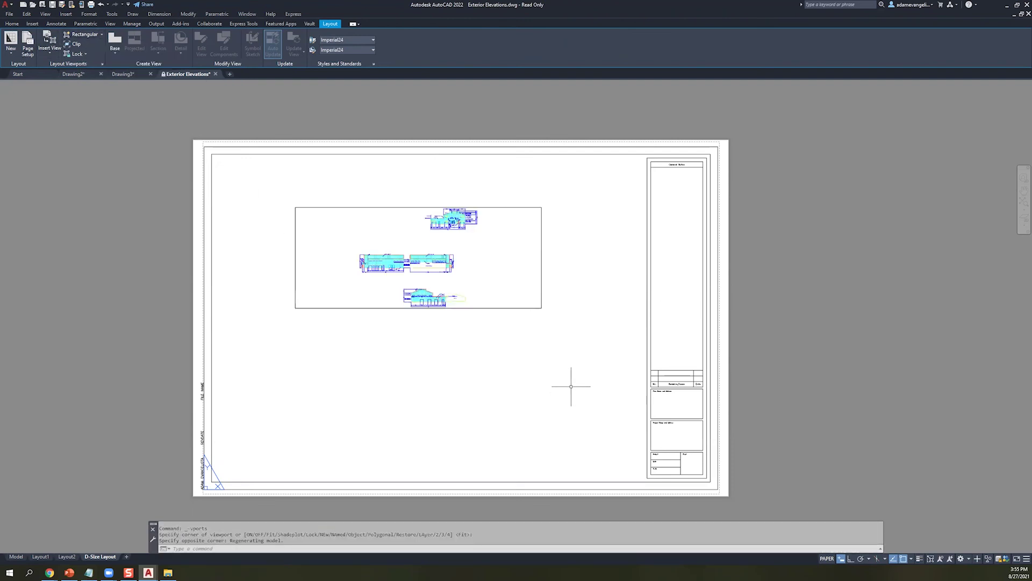
key(Escape)
key(Escape)
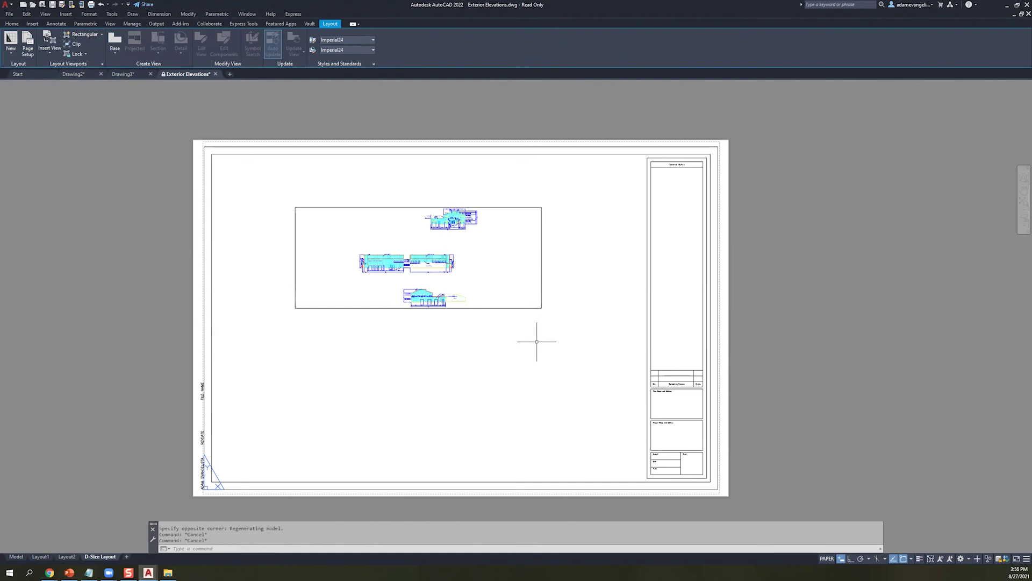
- Create a second rectangular viewport below the first one with the MVIEW command
text(mvview)
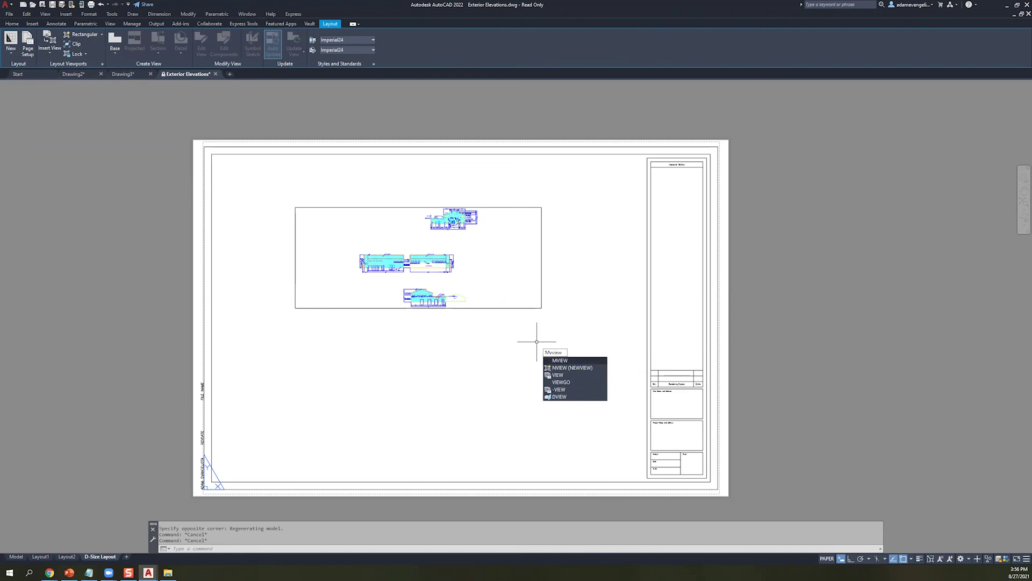
key(Return)
click(286, 445)
click(574, 332)
key(Escape)
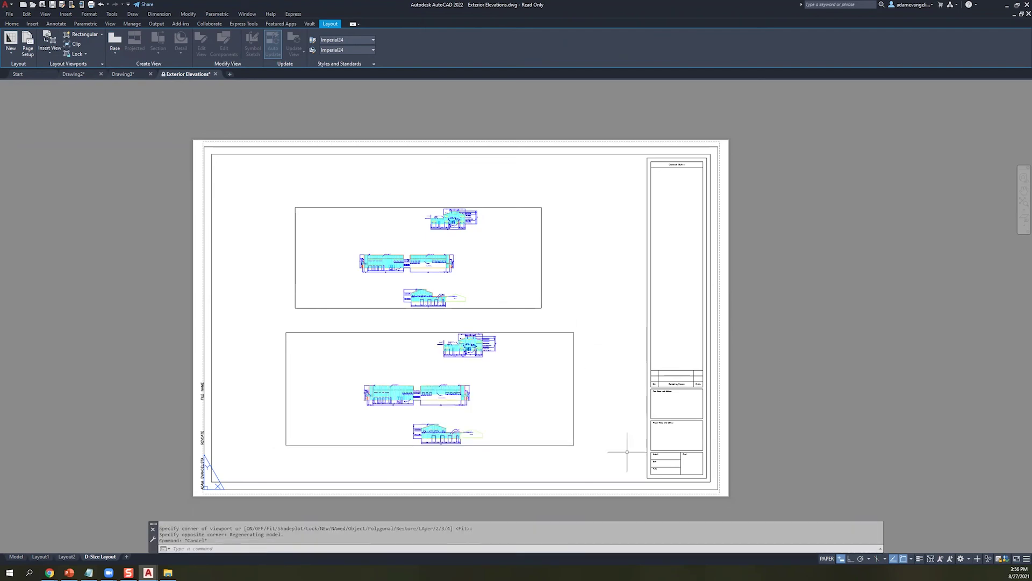
- Activate the upper viewport, enlarge the elevations shown inside it, and return to paper space
click(103, 34)
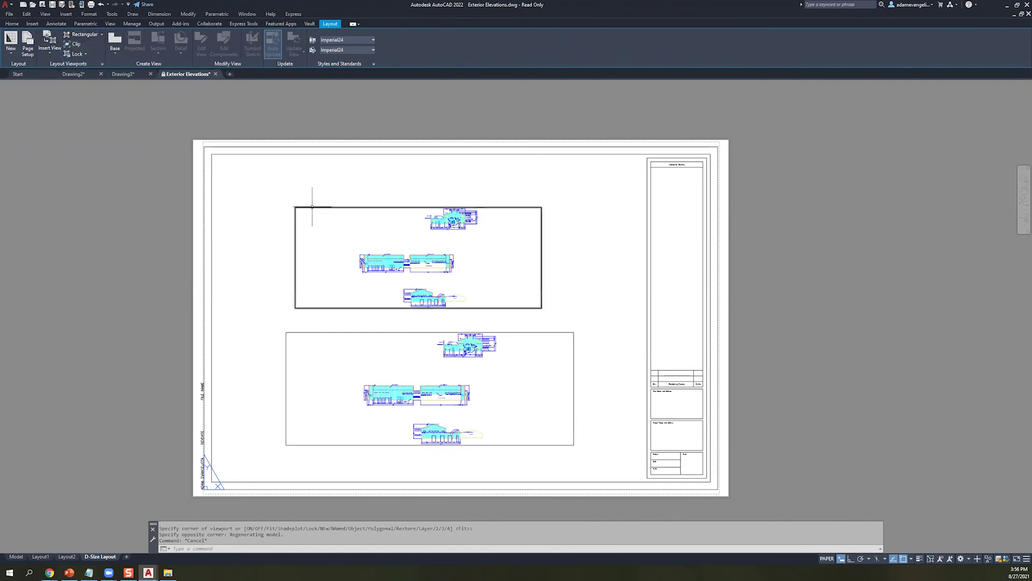
click(333, 234)
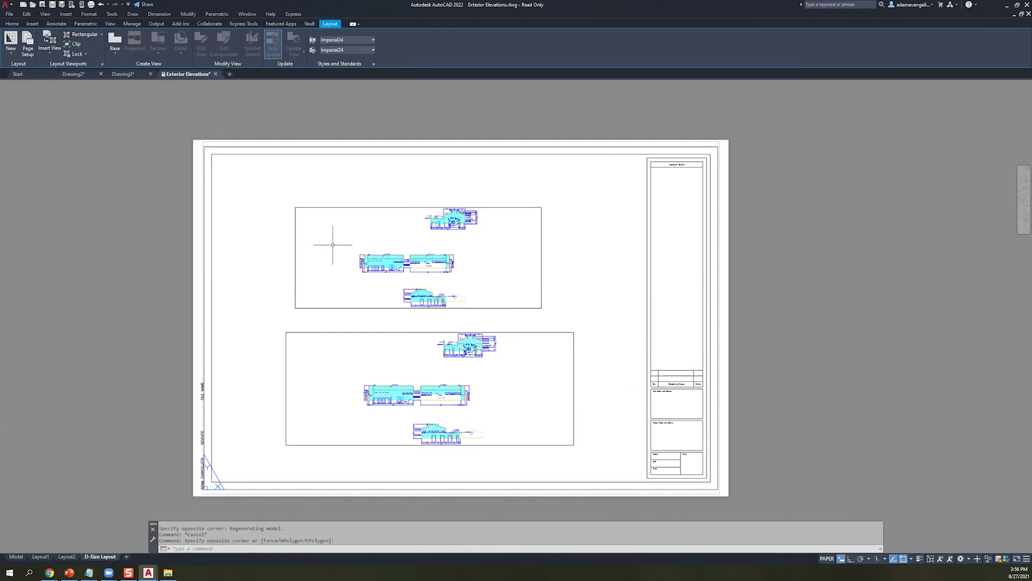
double_click(333, 236)
scroll(430, 250, up, 2)
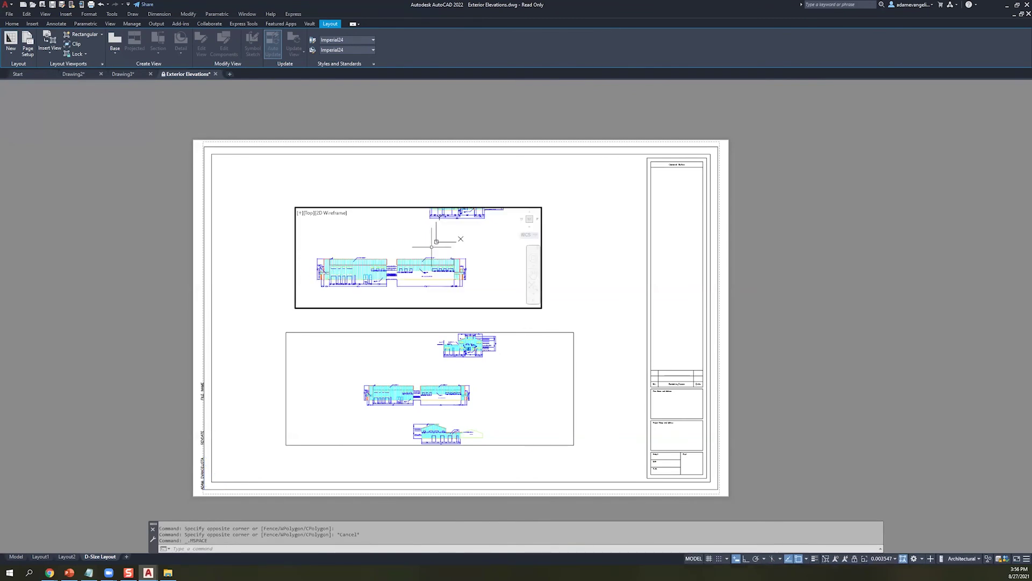
double_click(269, 260)
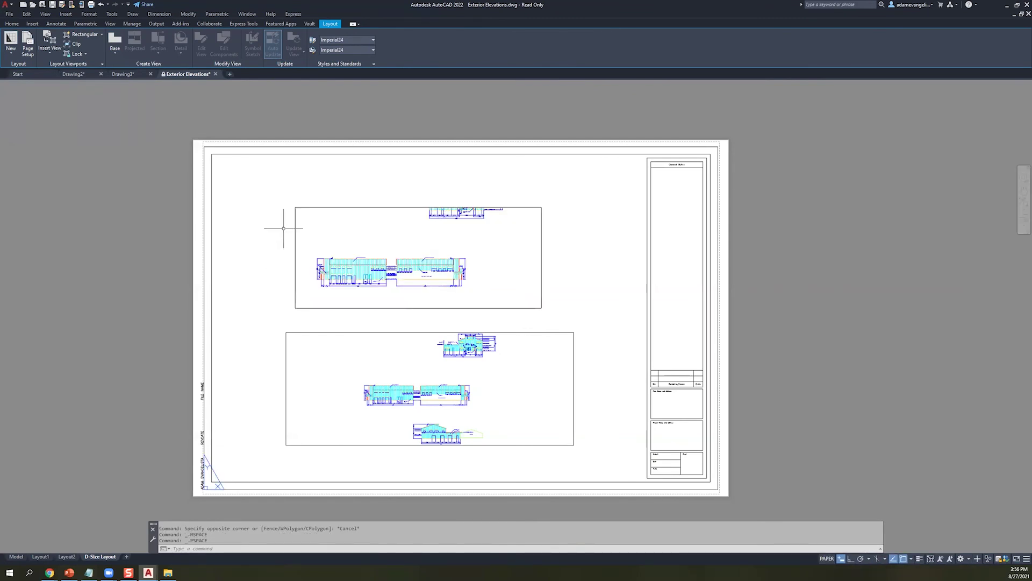
- Stretch the upper viewport's corners so it spans the sheet's upper half from the inner border's upper-left corner to the title block
click(295, 228)
click(295, 207)
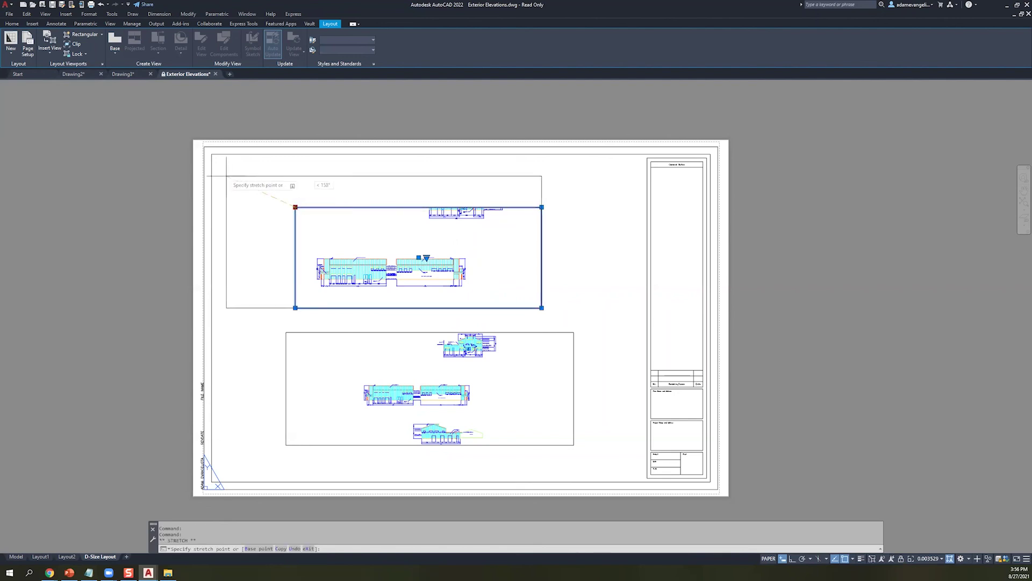
click(212, 153)
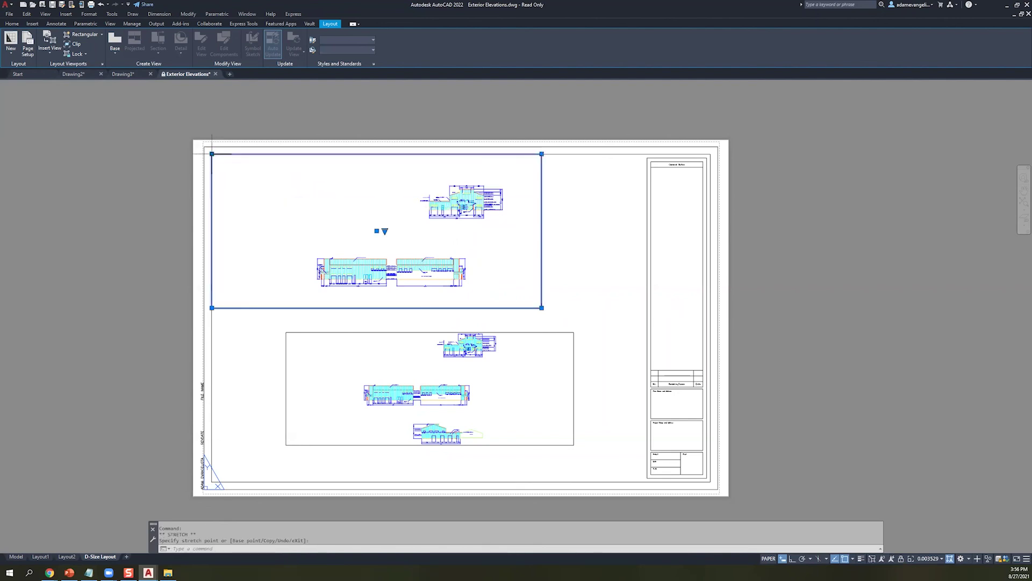
click(541, 307)
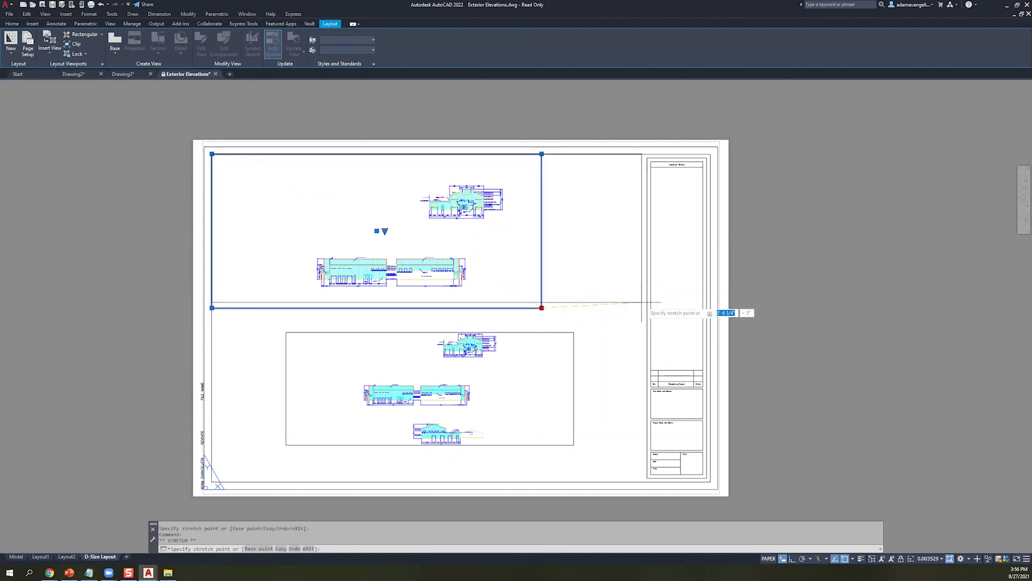
click(651, 386)
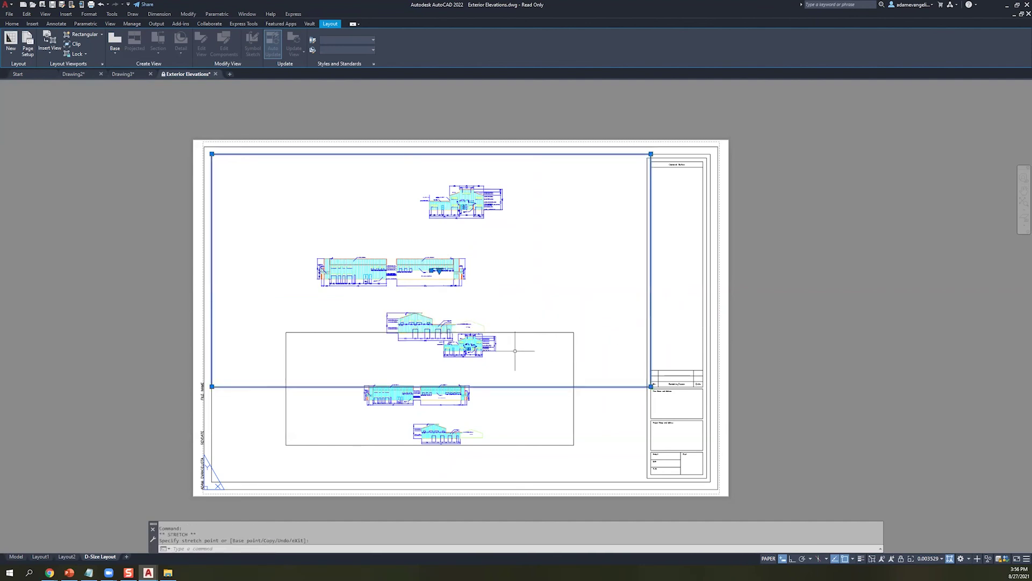
click(651, 386)
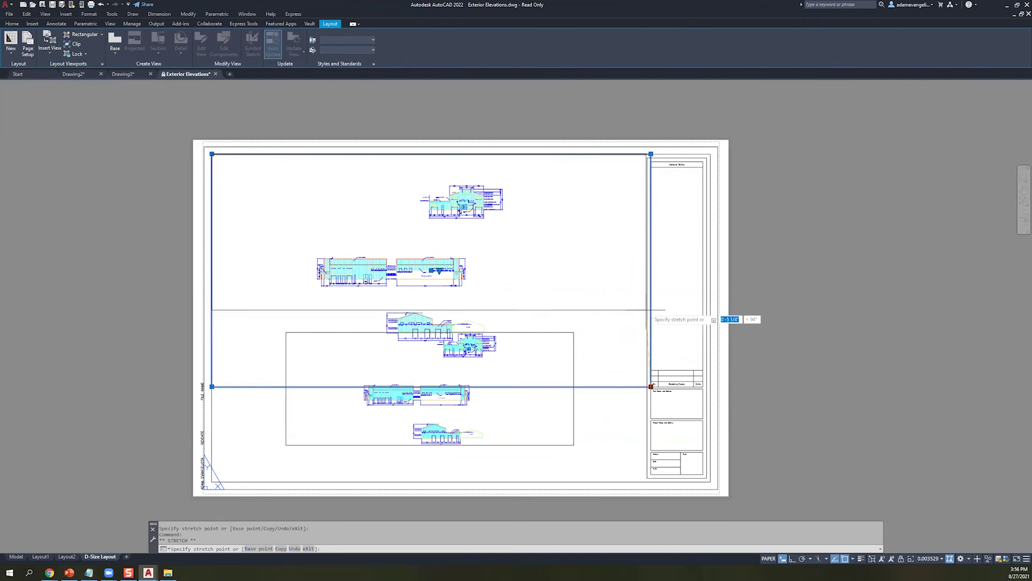
click(612, 302)
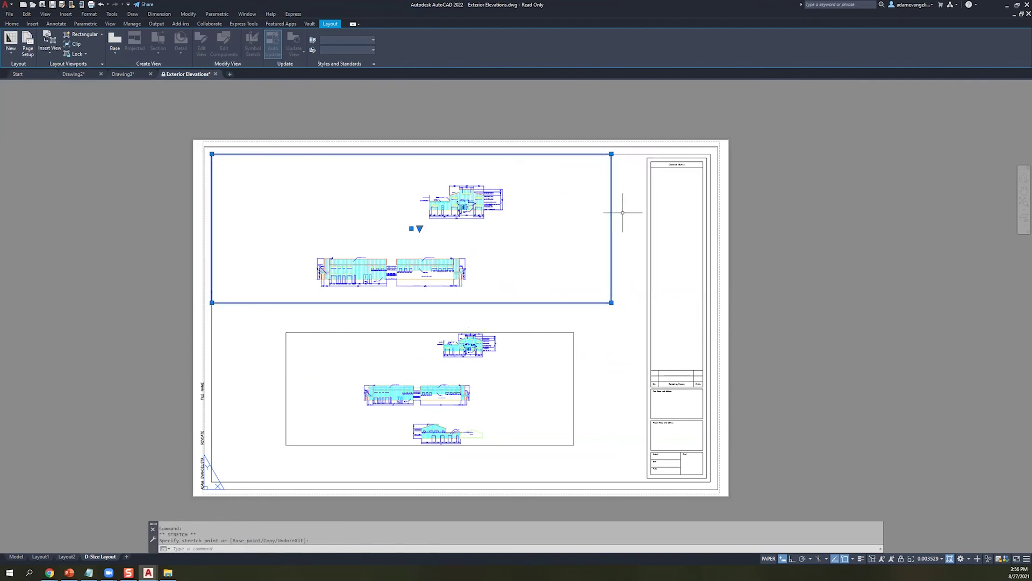
click(643, 158)
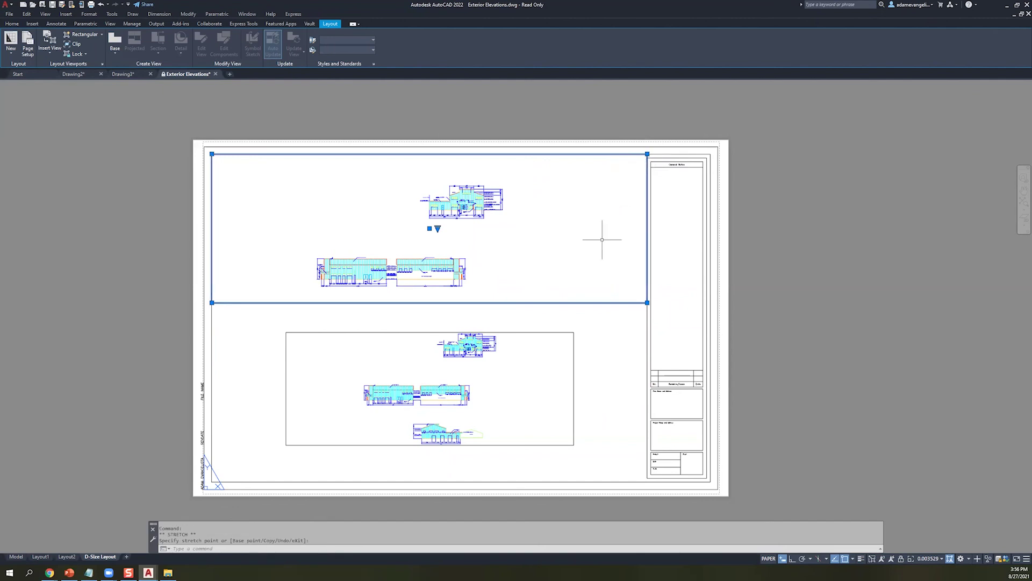
- Try to stretch the lower viewport's upper-left corner toward the sheet border, just below the upper viewport, and undo the stretch
double_click(406, 338)
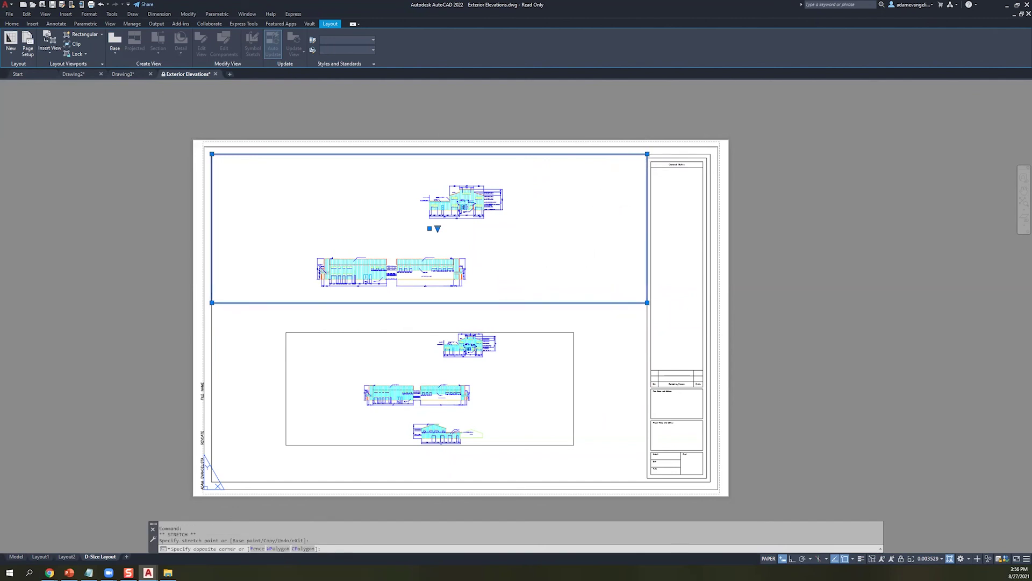
double_click(272, 369)
click(284, 331)
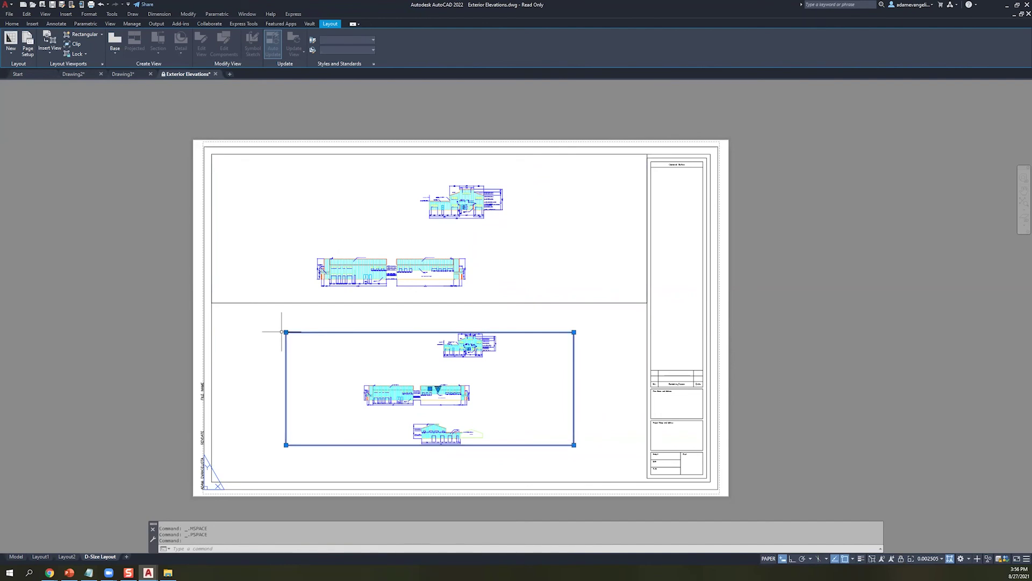
click(286, 332)
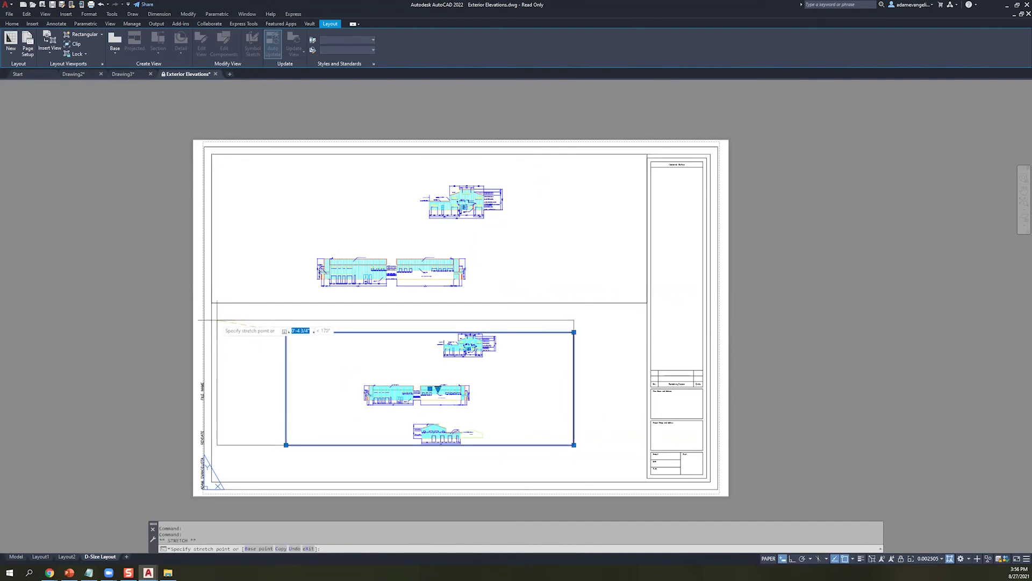
click(215, 311)
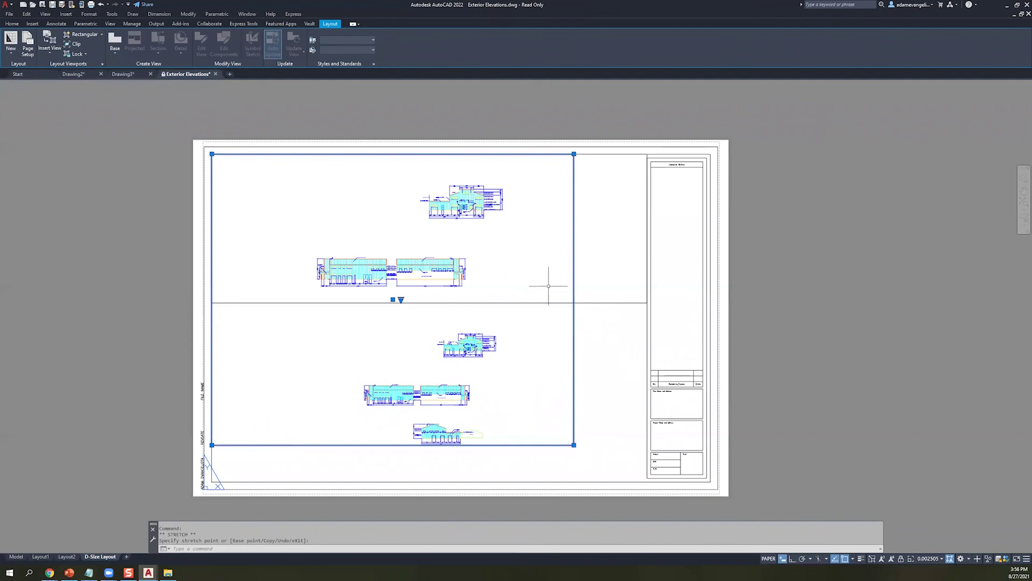
key(ctrl+z)
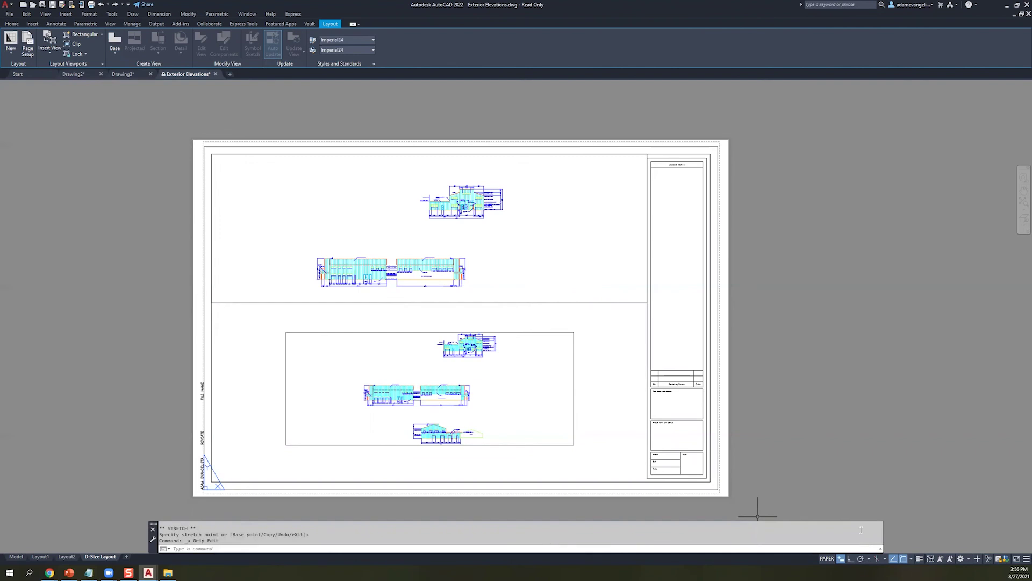
- Turn object snap off and stretch the lower viewport's corners to fill the area between the upper viewport, inner border and title block
click(901, 558)
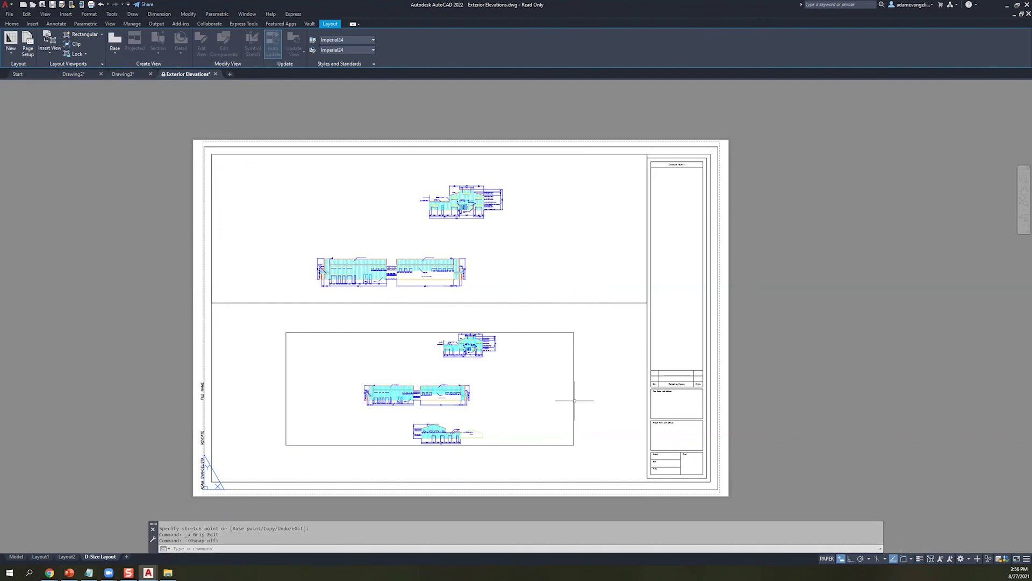
click(577, 340)
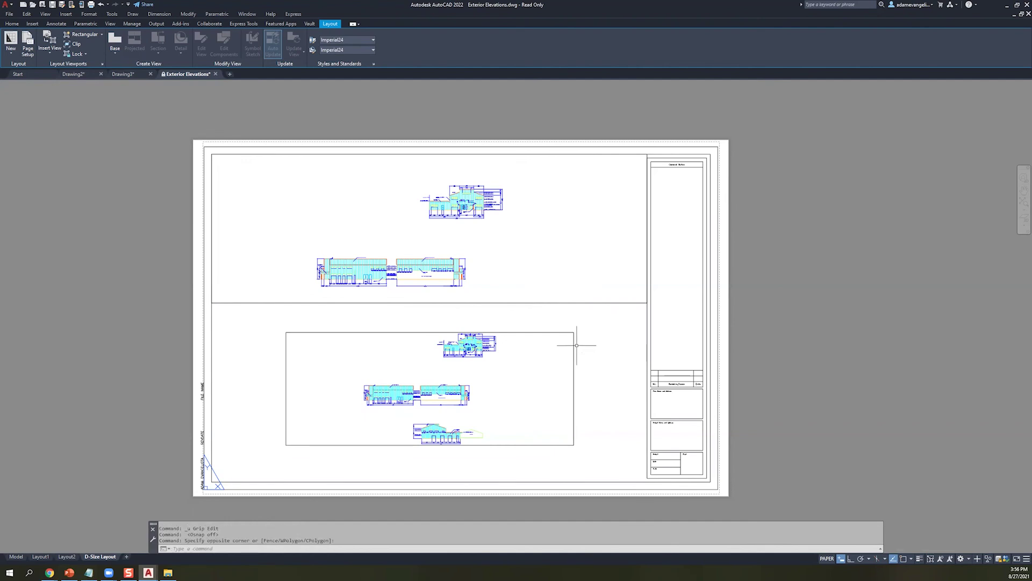
click(573, 344)
click(574, 332)
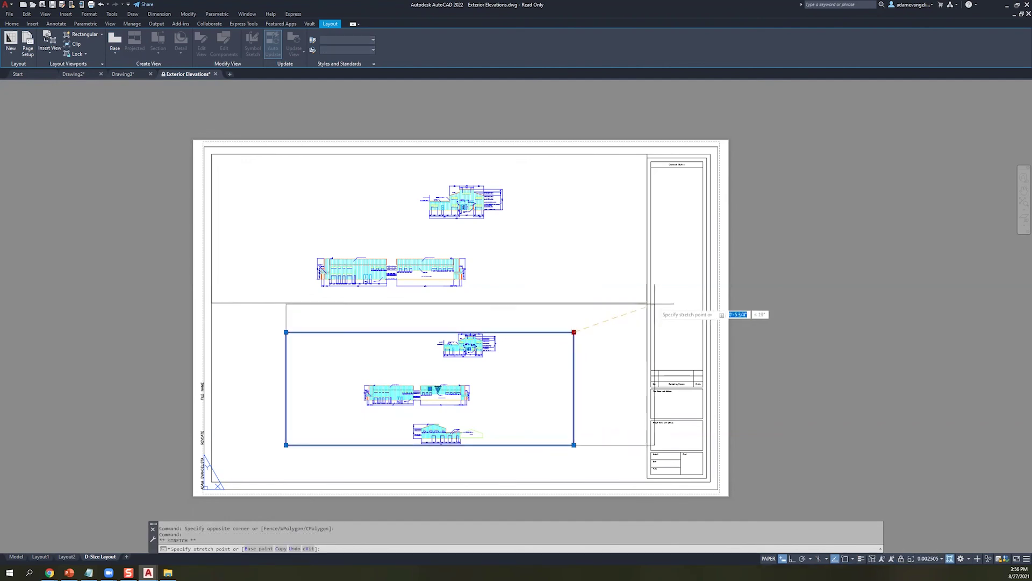
click(645, 308)
click(286, 308)
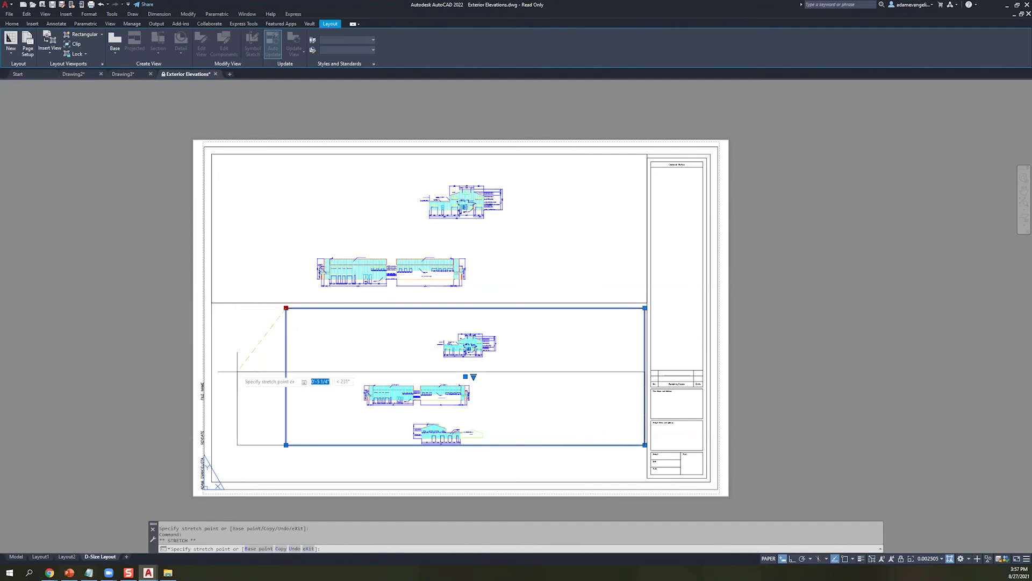
click(213, 308)
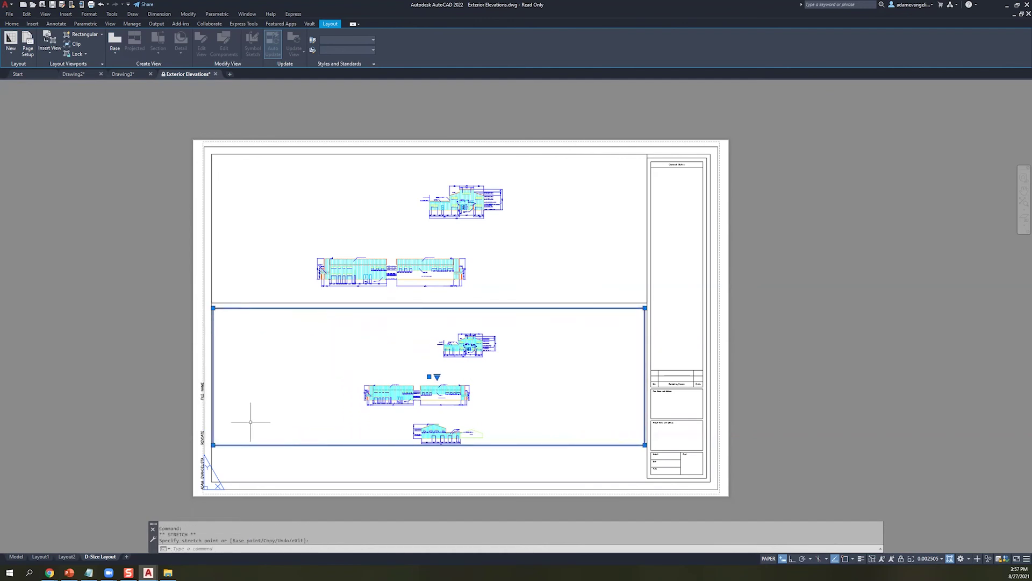
click(213, 444)
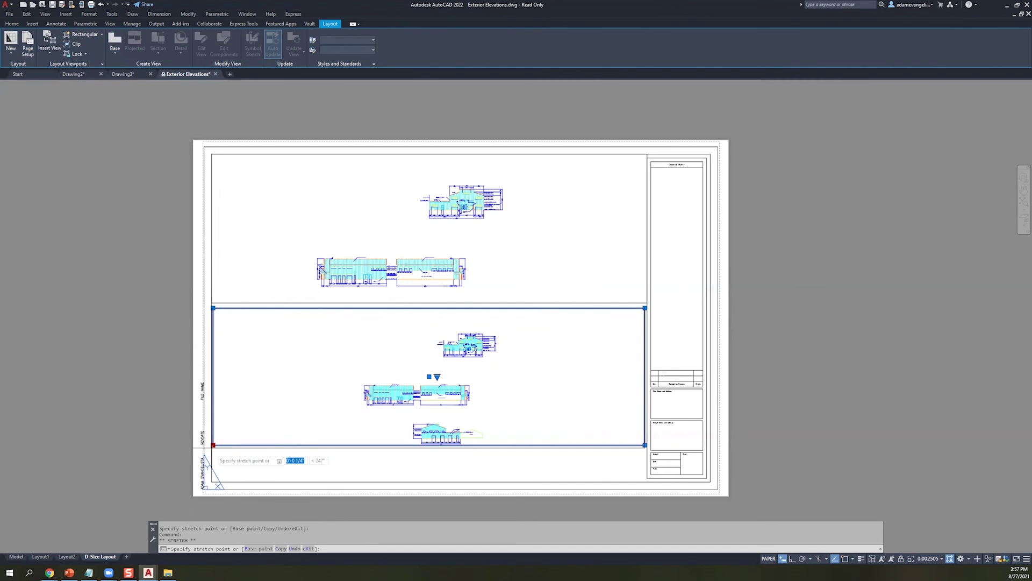
click(215, 482)
- Activate the lower viewport and enlarge the lowest gabled elevation until it alone fills the viewport
click(308, 384)
double_click(292, 403)
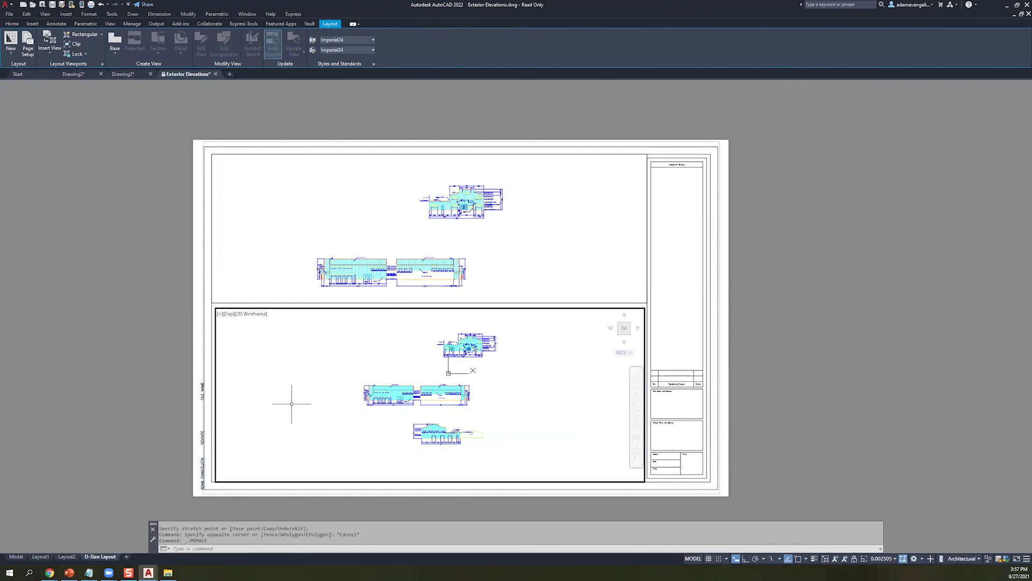
scroll(491, 437, up, 5)
mouse_move(508, 426)
mouse_down()
mouse_move(479, 345)
mouse_move(460, 414)
mouse_up()
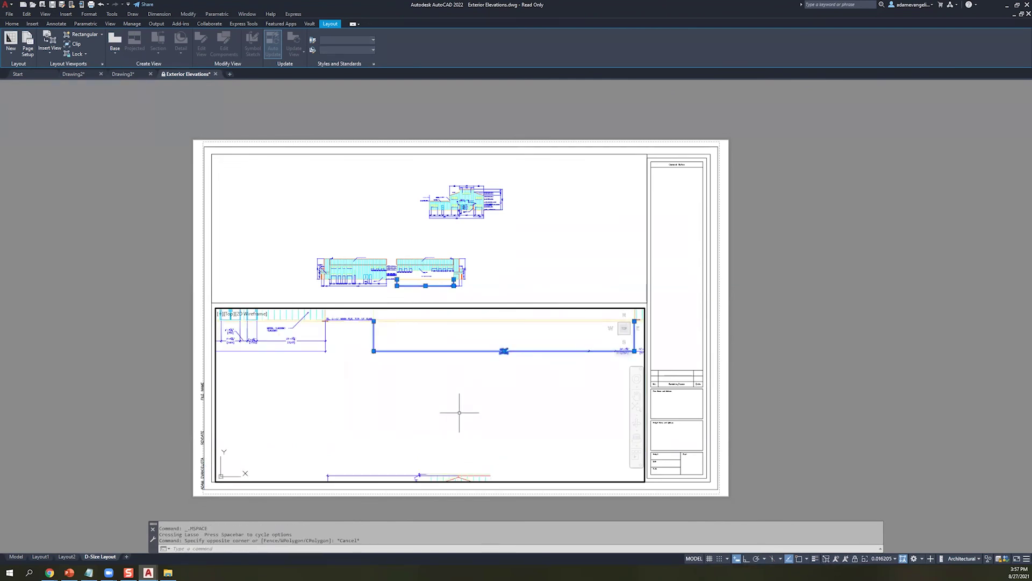
scroll(441, 410, down, 3)
scroll(434, 372, up, 3)
scroll(435, 371, up, 2)
scroll(382, 352, down, 2)
middle_drag(383, 353, 369, 394)
scroll(369, 394, down, 2)
scroll(369, 394, up, 3)
scroll(369, 394, down, 1)
scroll(369, 394, down, 1)
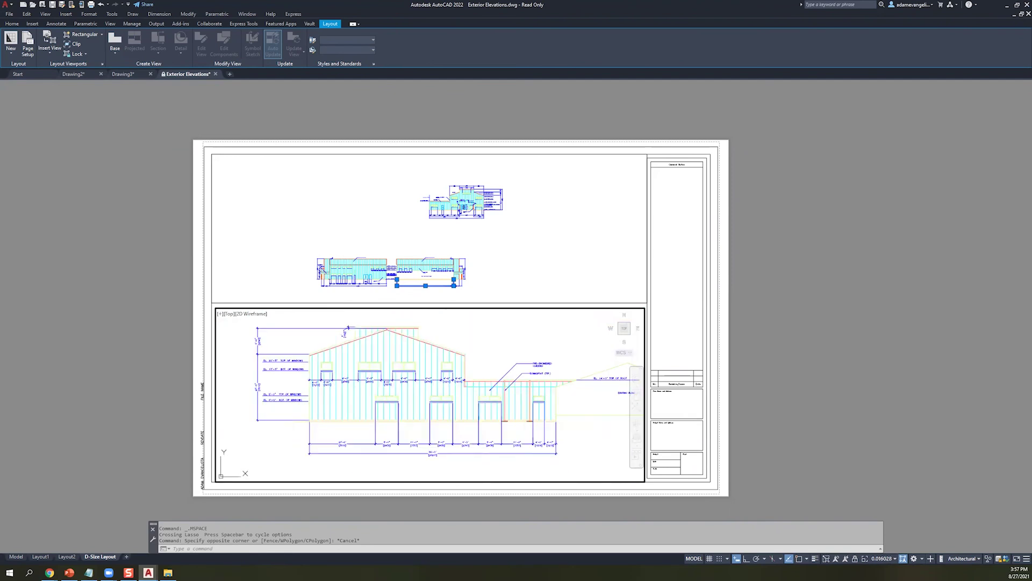
- Activate the upper viewport, enlarge the topmost elevation to fill it, and return to paper space
click(288, 253)
scroll(403, 230, up, 2)
mouse_move(403, 230)
middle_down()
mouse_move(432, 224)
mouse_move(344, 277)
mouse_move(468, 267)
mouse_move(350, 270)
mouse_move(363, 261)
middle_up()
scroll(337, 280, up, 2)
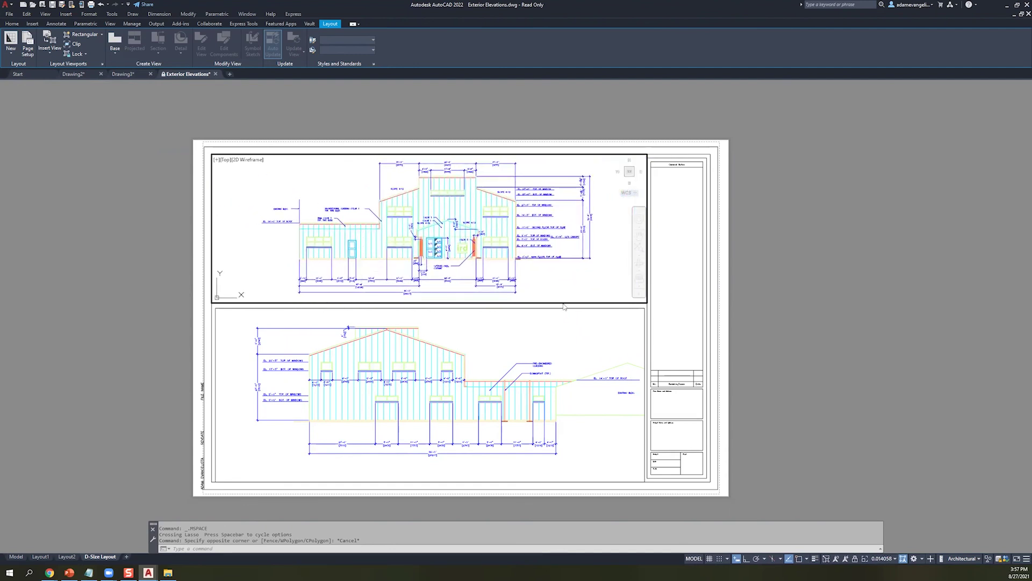
double_click(776, 274)
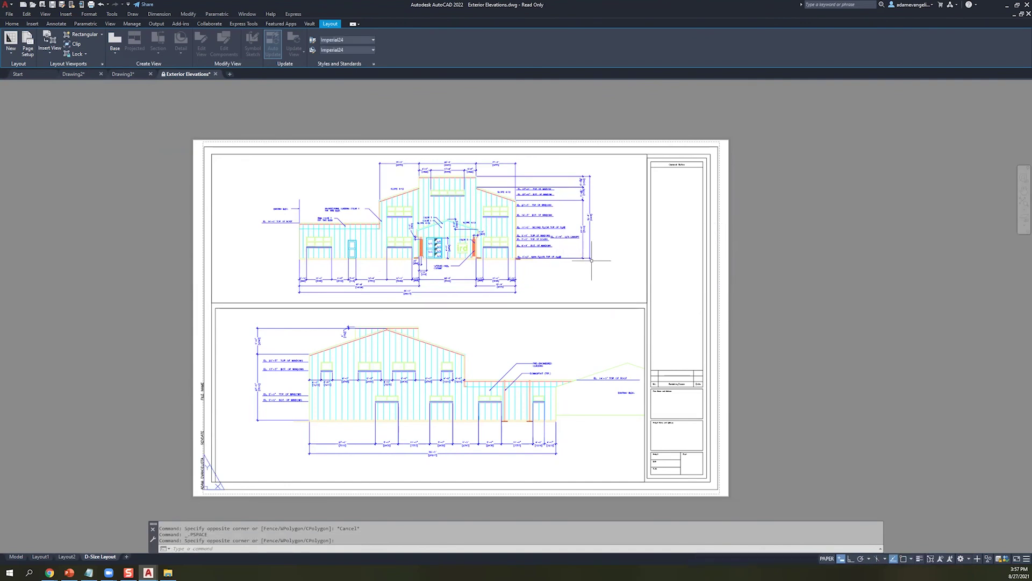
- Try the scales 3/16" = 1'-0" and 1/8" = 1'-0" on the upper viewport and settle on 3/16" = 1'-0"
click(556, 302)
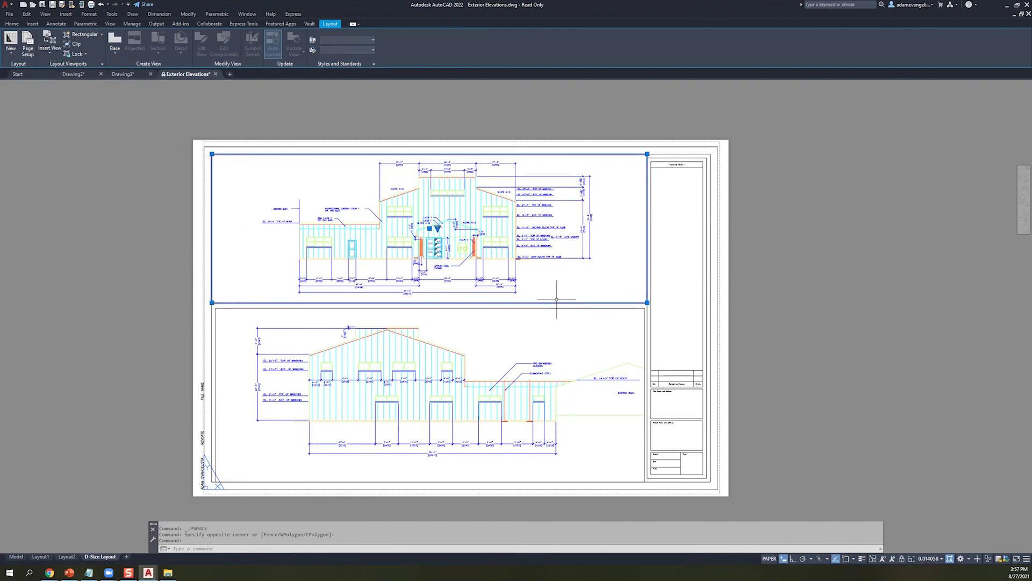
click(933, 558)
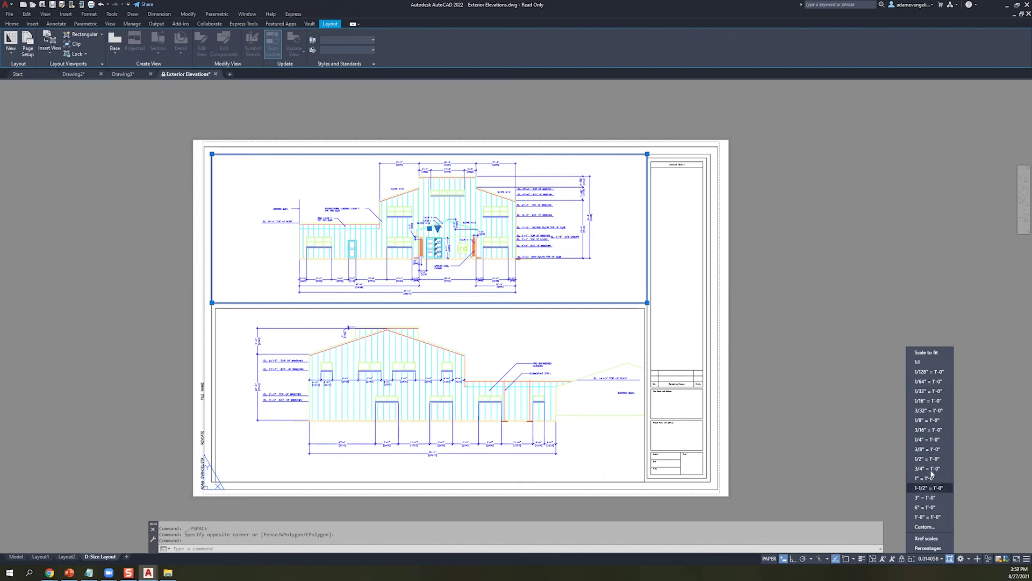
click(927, 430)
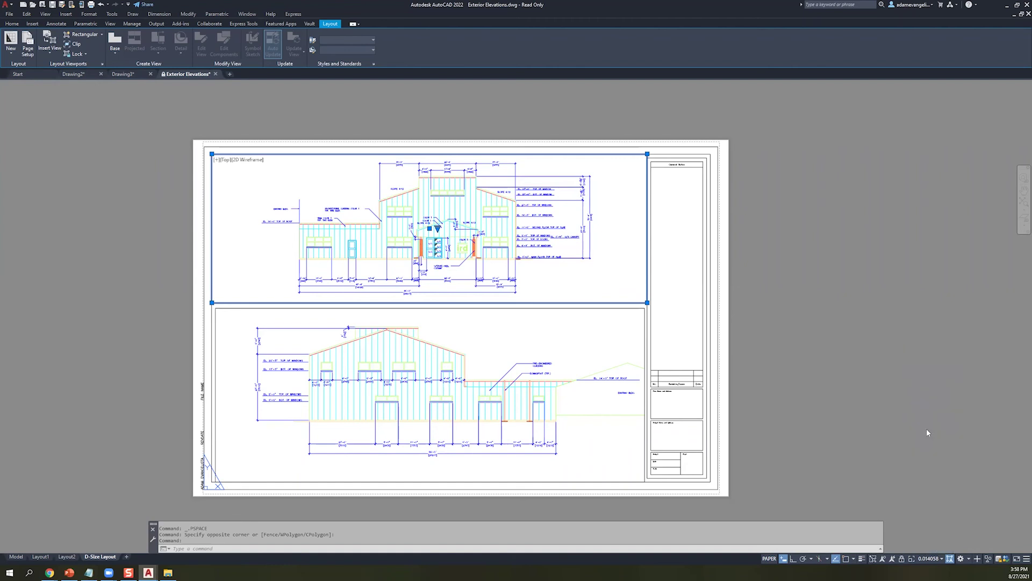
click(925, 560)
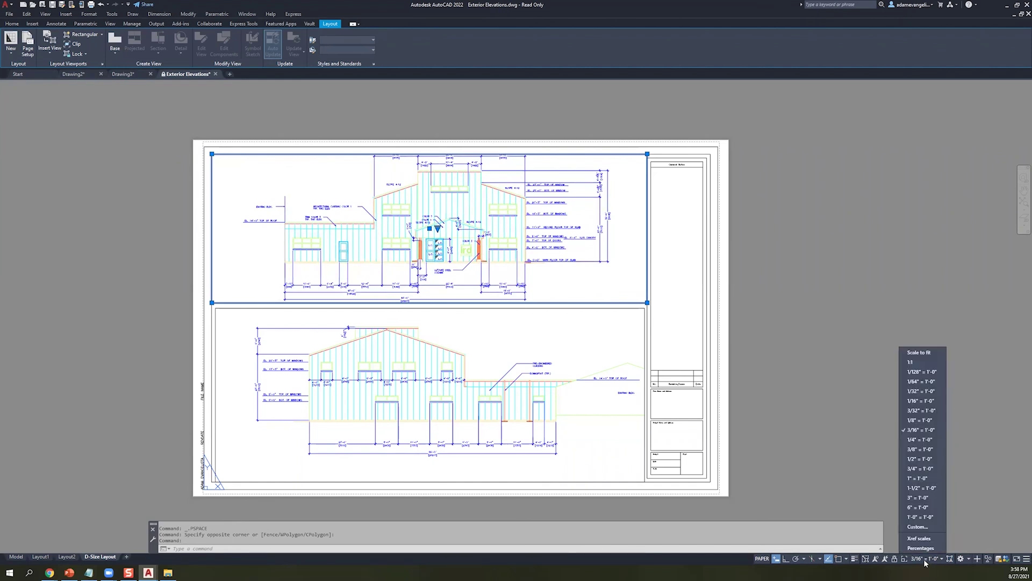
click(920, 420)
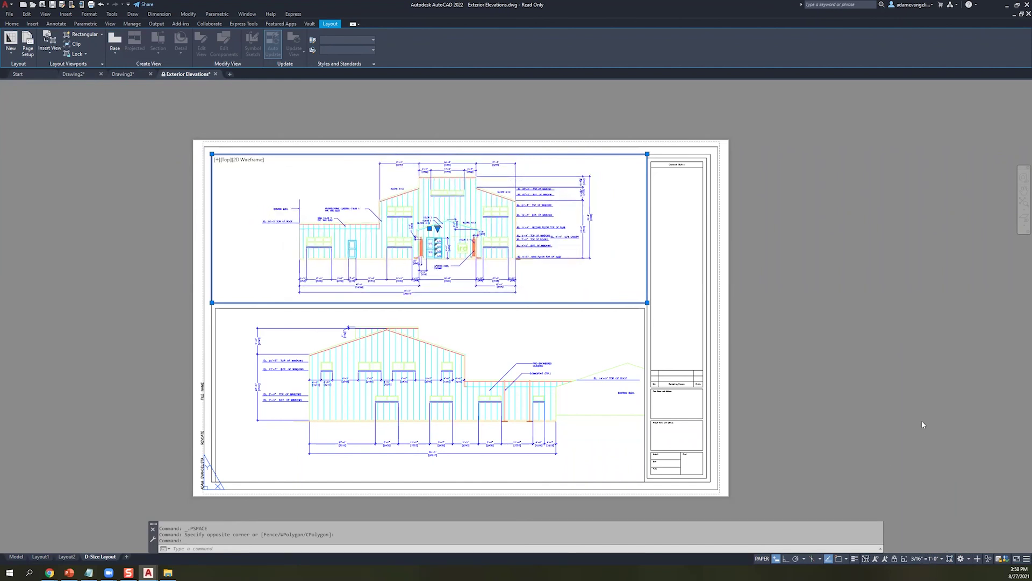
click(928, 559)
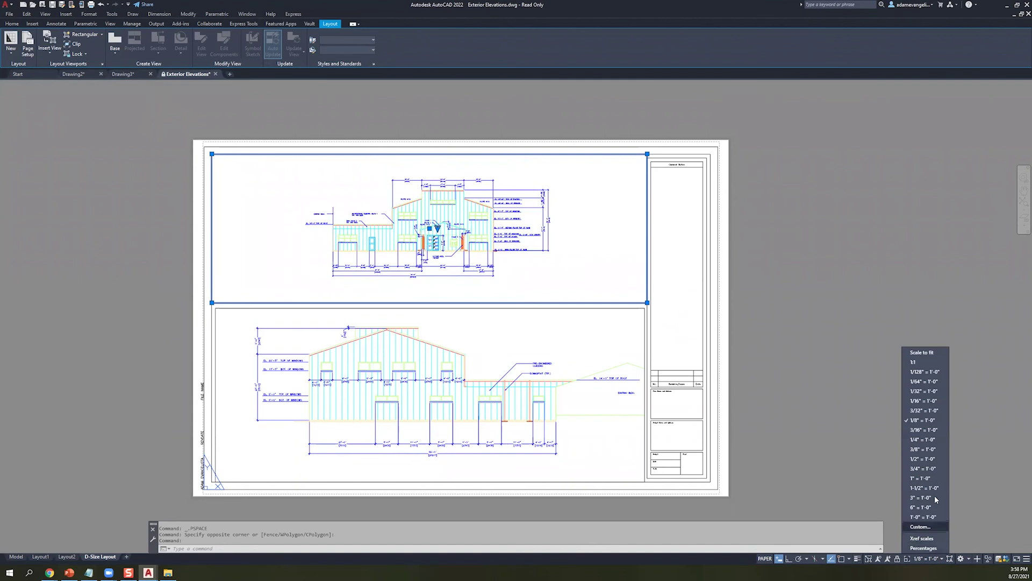
click(925, 431)
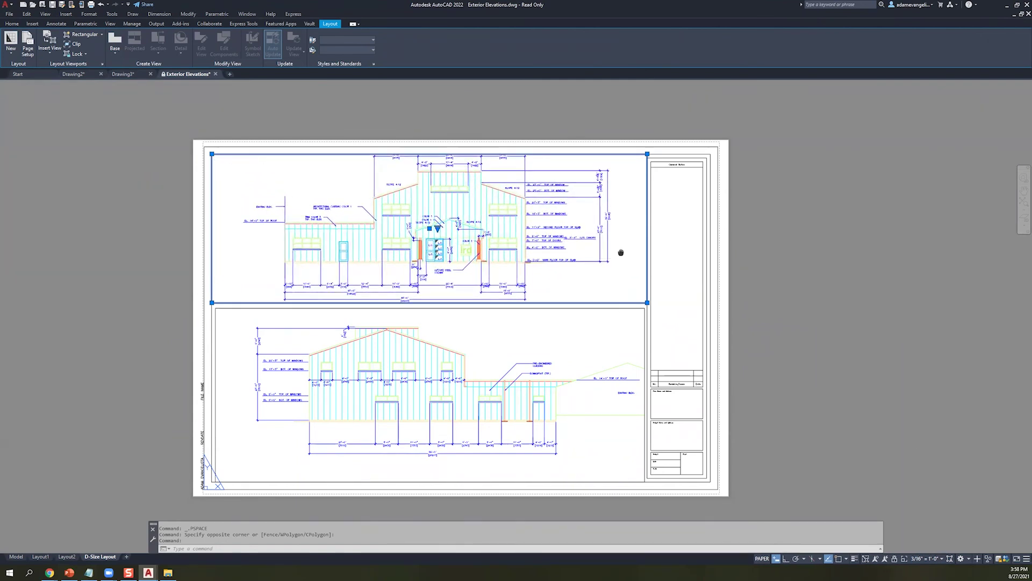
- Activate the lower viewport, set its scale to 3/16" = 1'-0", and return to paper space
middle_drag(621, 252, 620, 254)
click(578, 343)
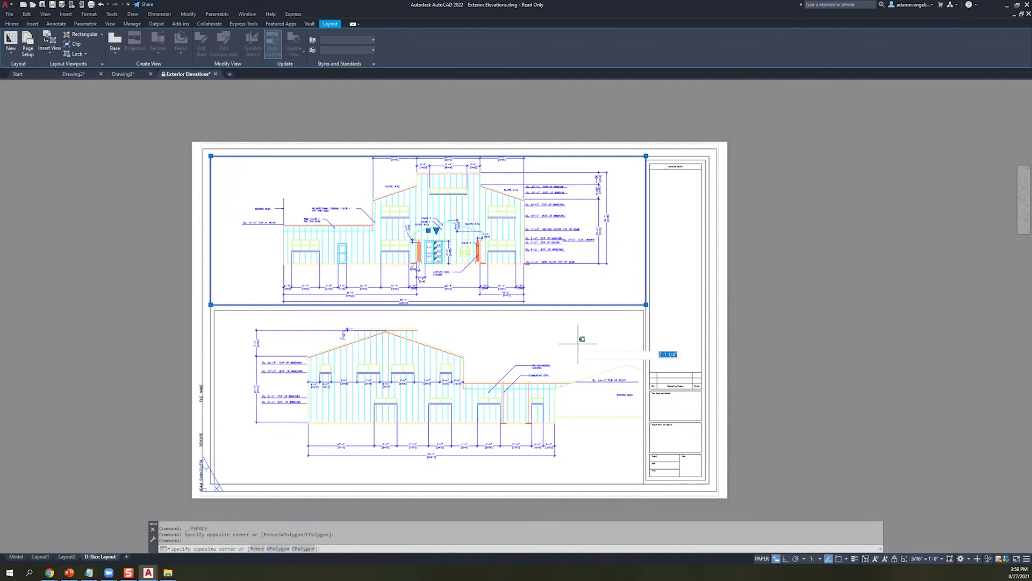
double_click(578, 343)
double_click(799, 303)
double_click(579, 331)
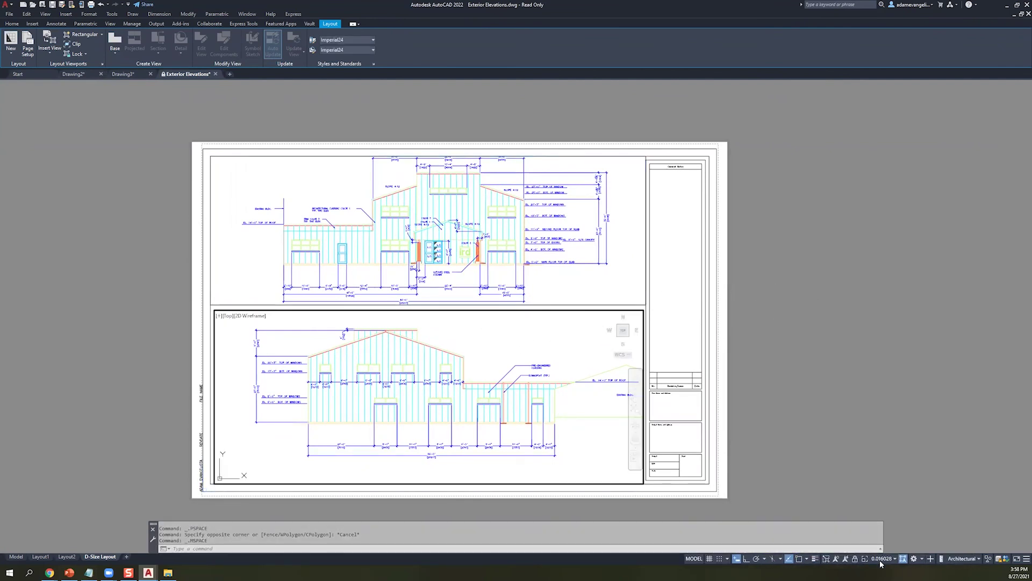
click(883, 560)
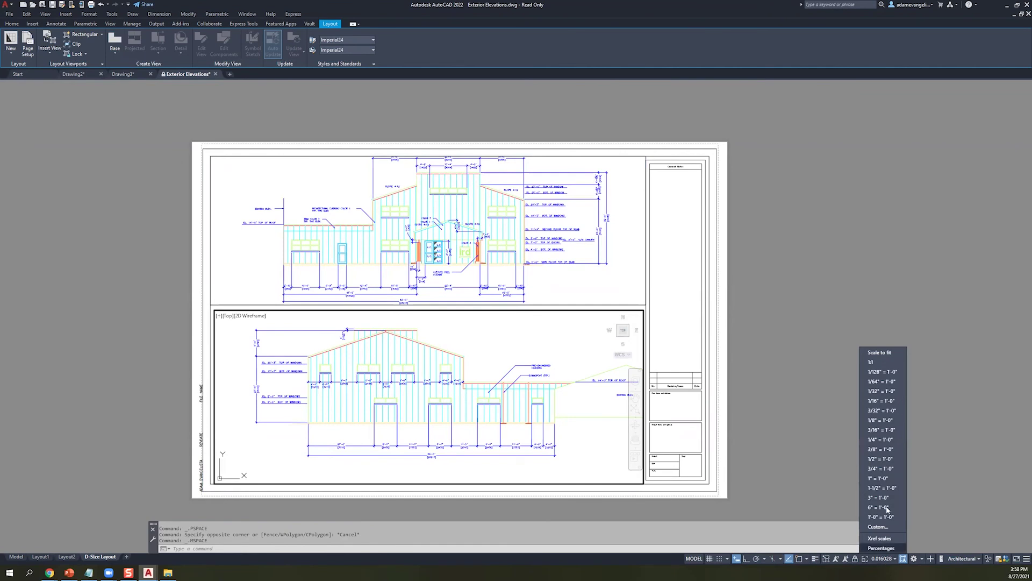
click(880, 430)
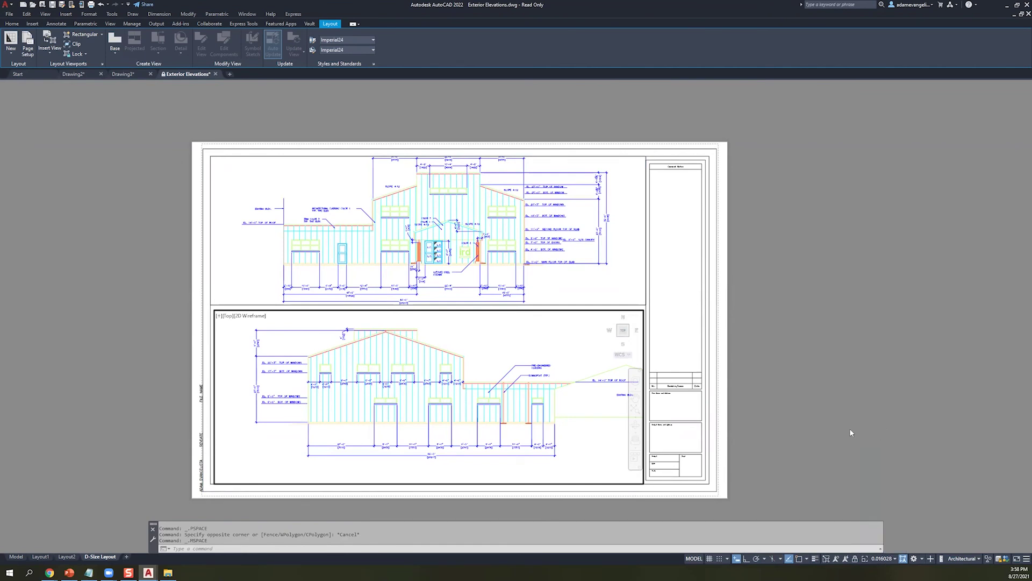
double_click(875, 387)
- Lower the lower viewport's top edge slightly with its upper-right grip and shift the elevation down inside it
click(699, 293)
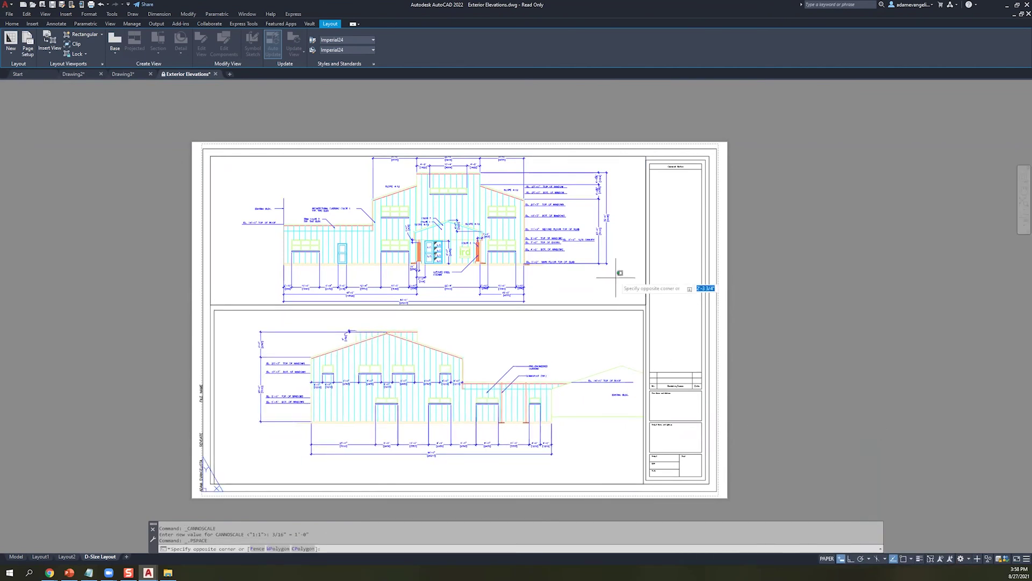
click(591, 318)
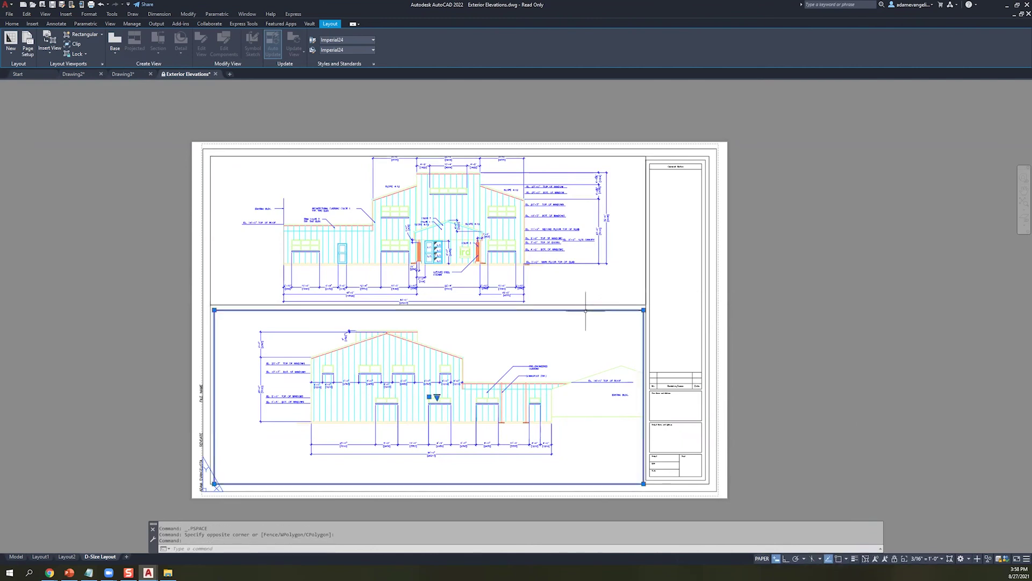
click(644, 309)
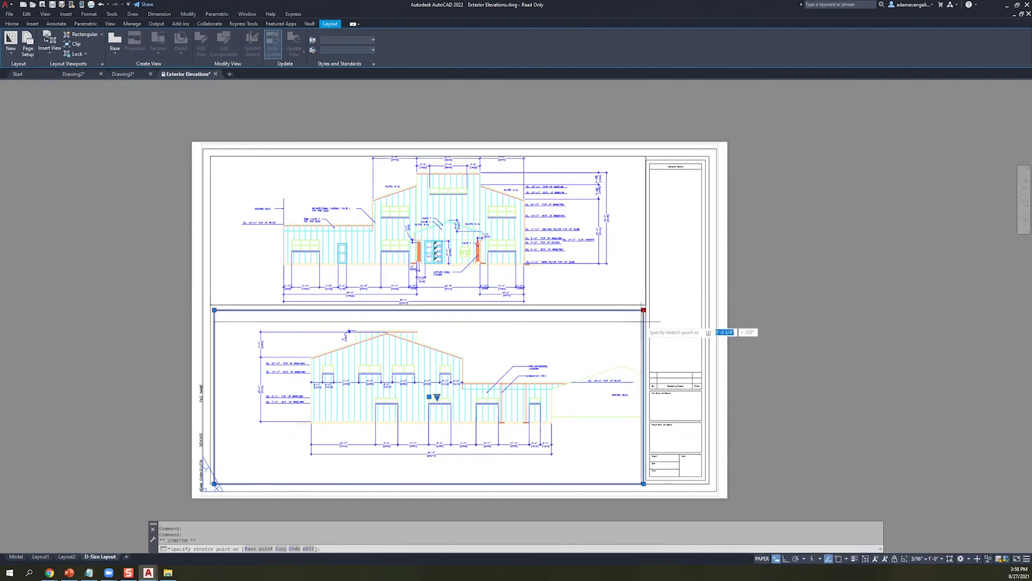
key(Escape)
double_click(553, 350)
middle_drag(558, 352, 554, 367)
double_click(797, 351)
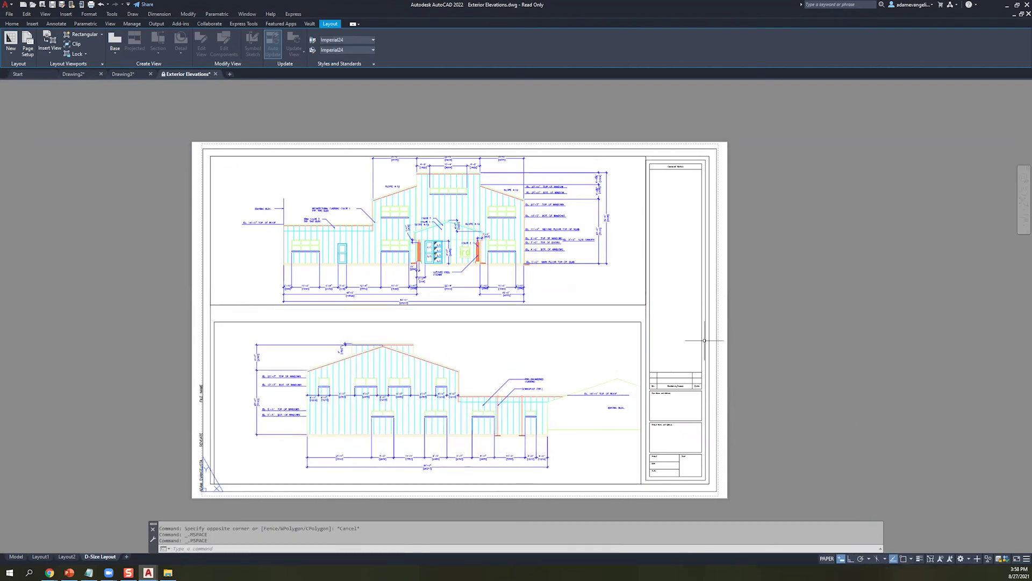
- Stretch the upper viewport's lower-right corner down to just above the lower viewport
double_click(582, 295)
double_click(625, 312)
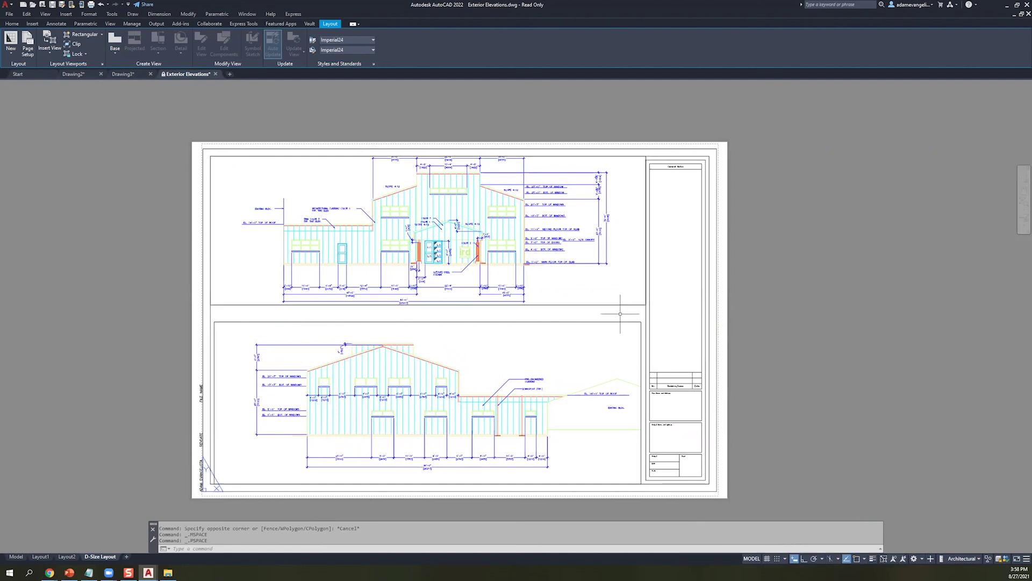
click(640, 304)
click(646, 305)
click(647, 317)
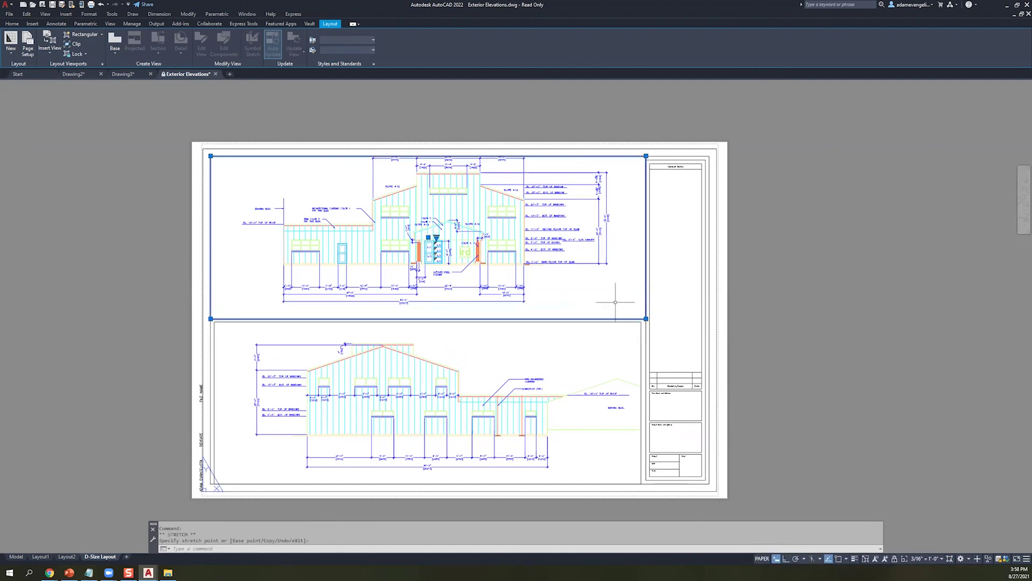
- Shift the elevation inside the upper viewport down so all its dimensions fit, and leave that viewport active
double_click(585, 282)
middle_drag(584, 282, 581, 289)
double_click(816, 289)
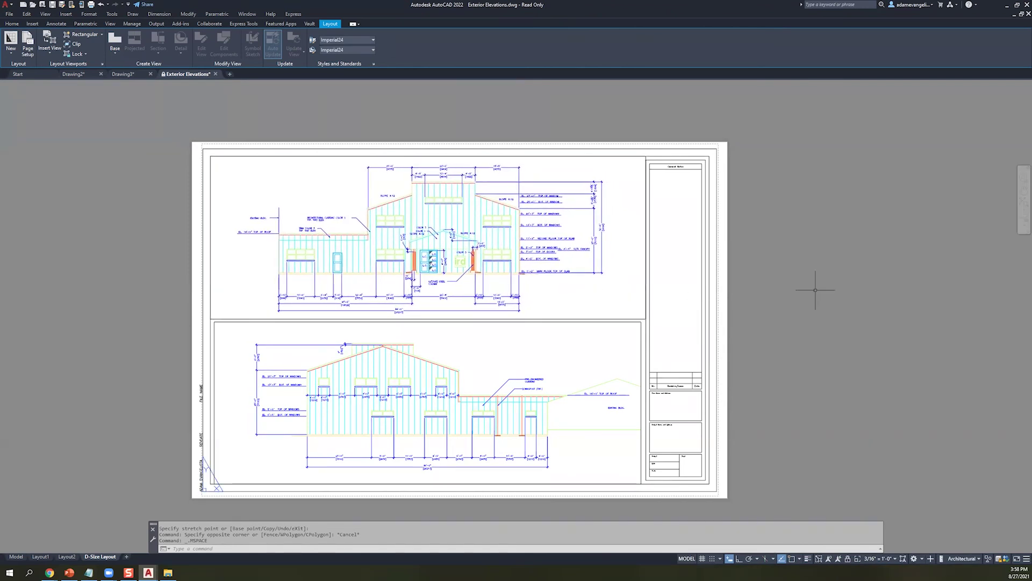
double_click(540, 291)
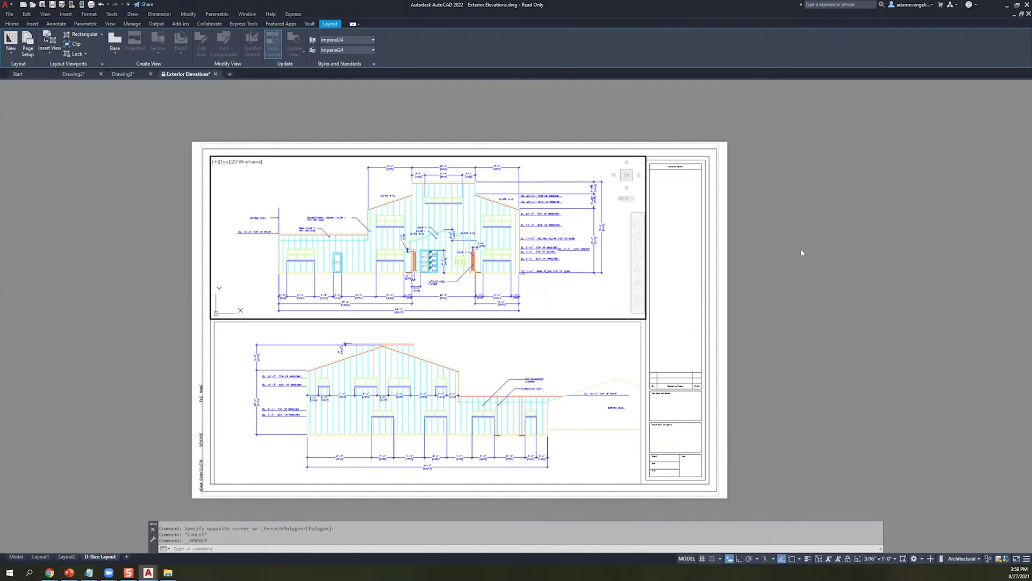
- Return to paper space and select the upper and lower viewport borders in turn to check them, leaving both deselected
double_click(724, 263)
click(645, 165)
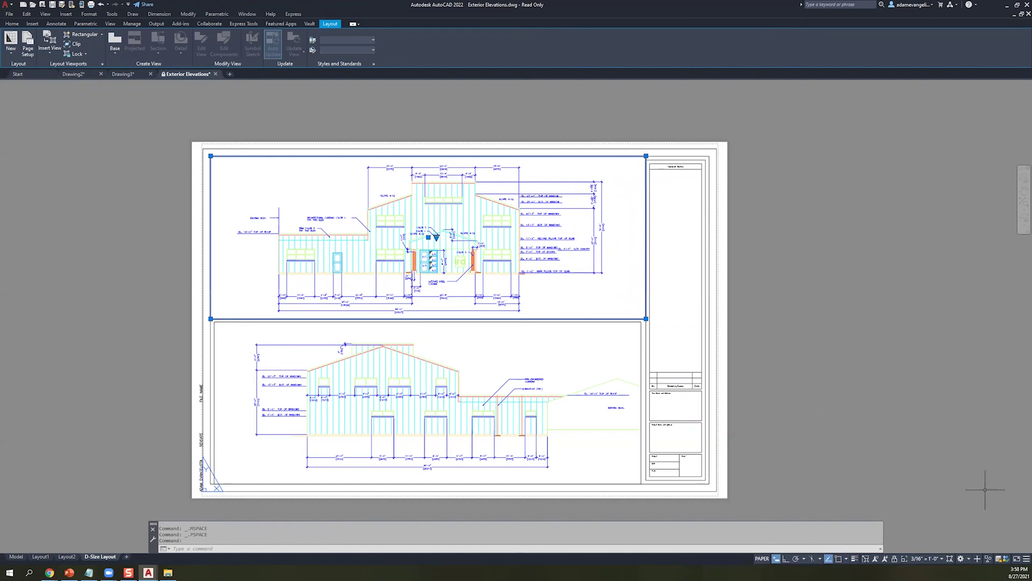
click(598, 350)
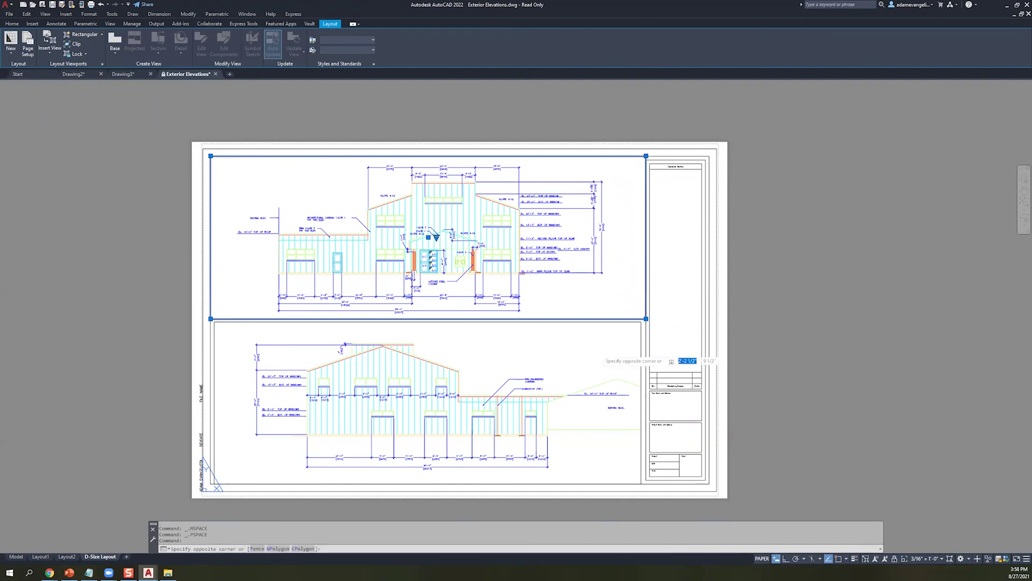
key(Escape)
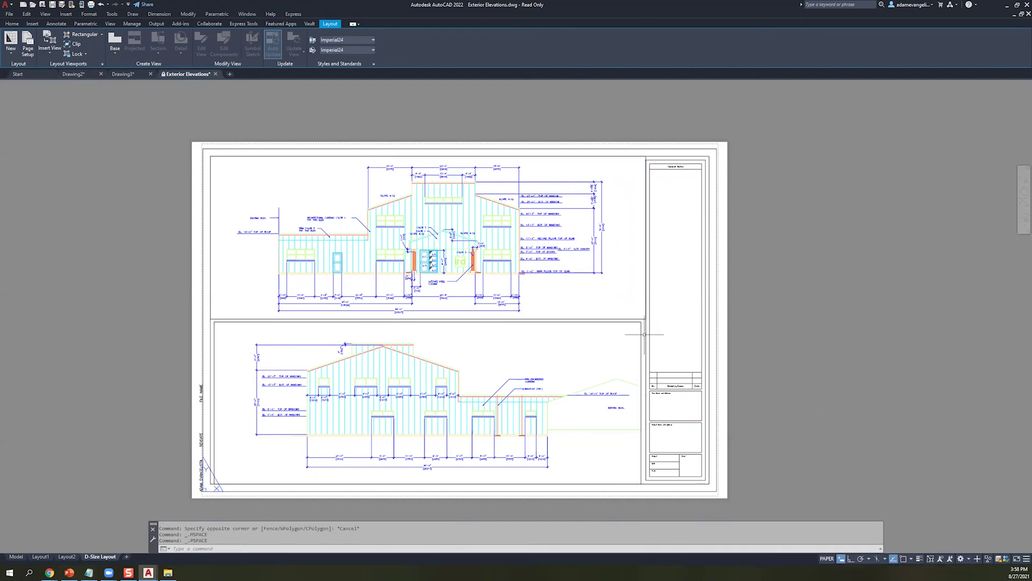
click(643, 335)
click(826, 331)
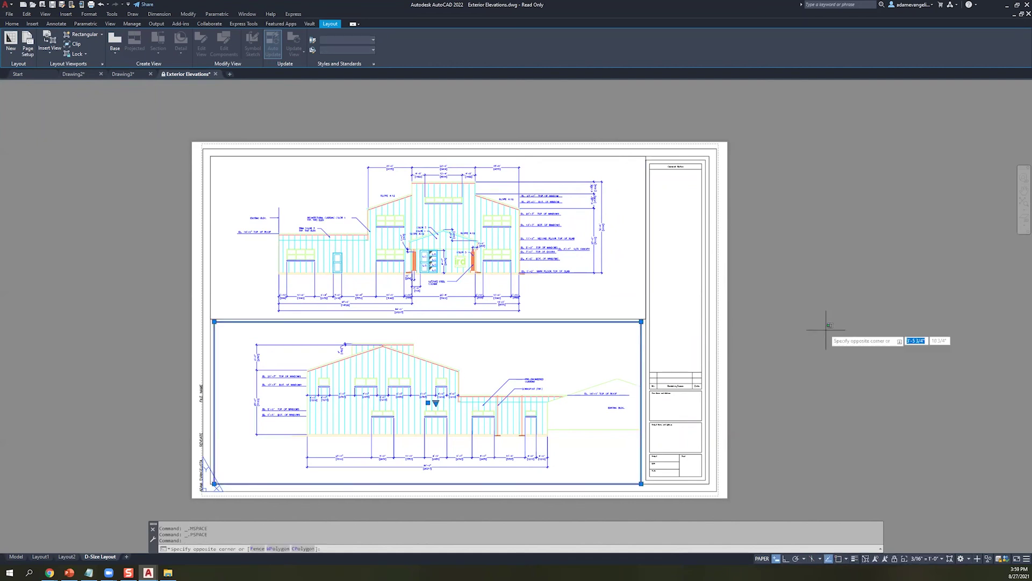
key(Escape)
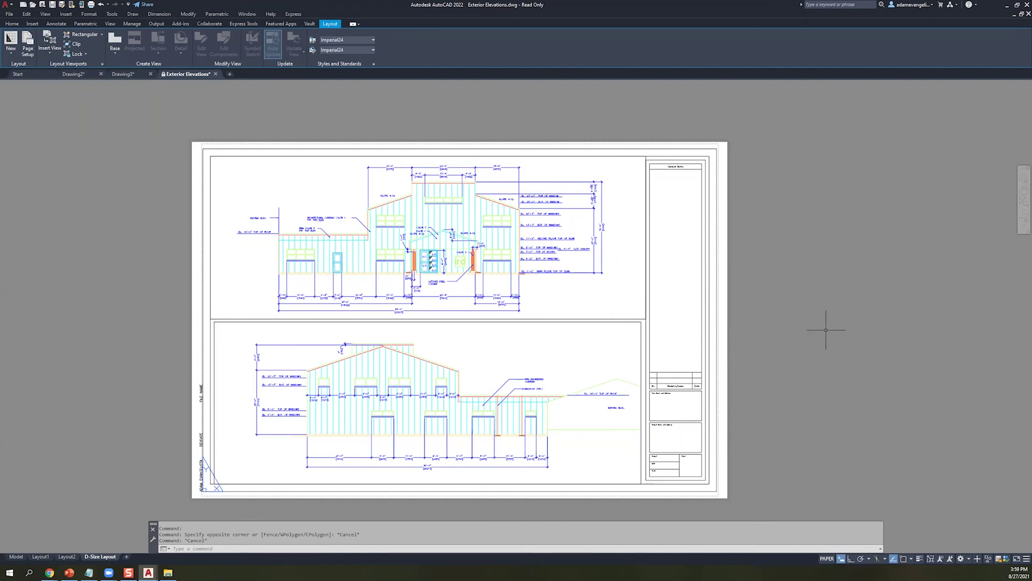
- Preview the D-Size Layout plot as a single sheet to check the viewport borders, then close it without plotting
click(94, 278)
text(plot)
key(Return)
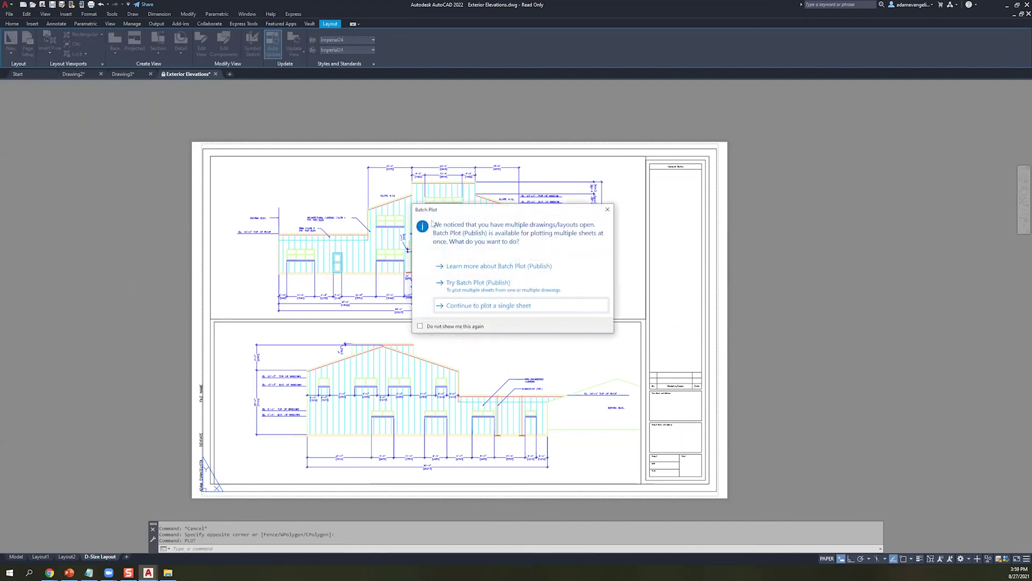
click(461, 305)
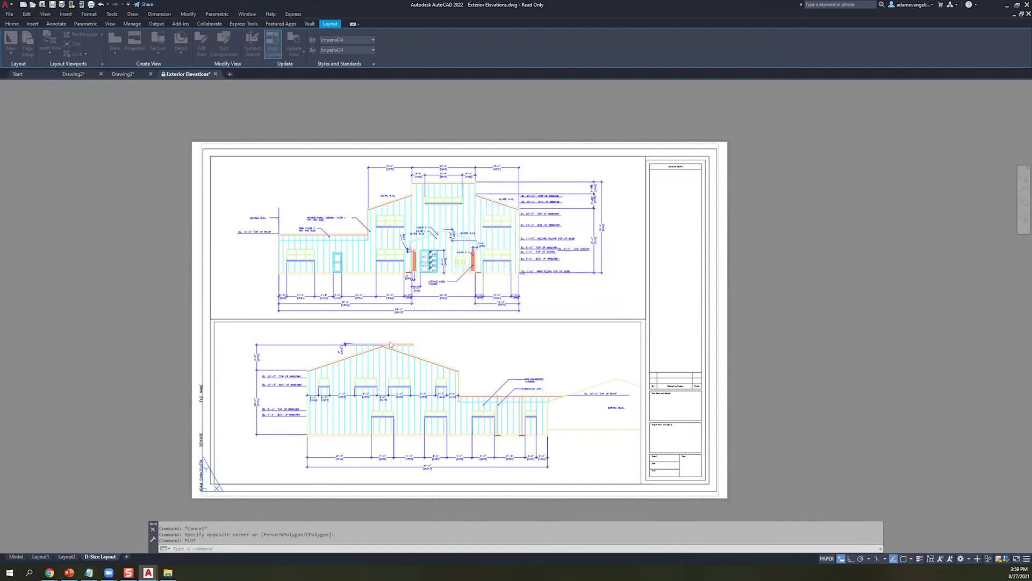
drag(471, 175, 302, 169)
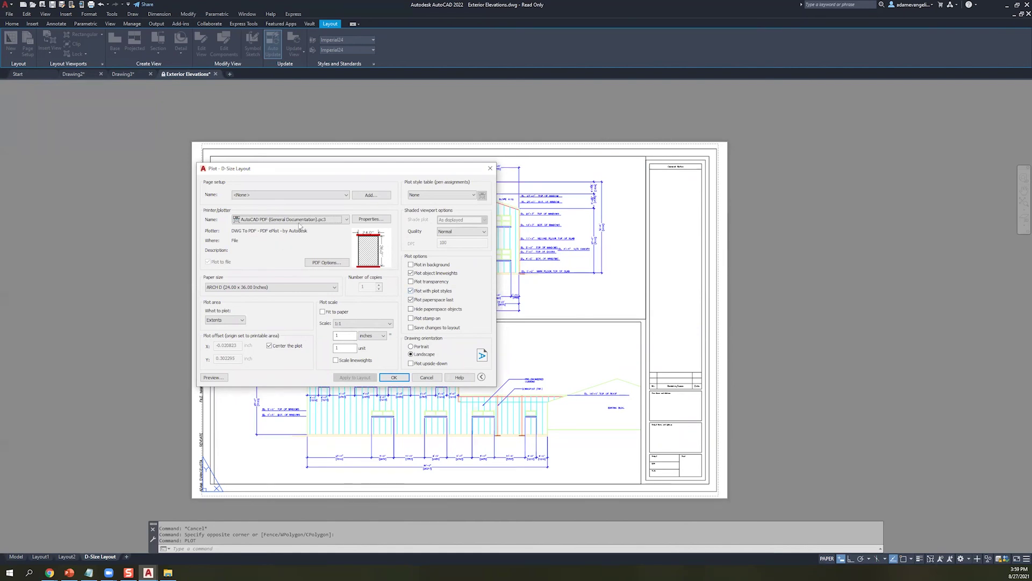
click(273, 301)
click(213, 378)
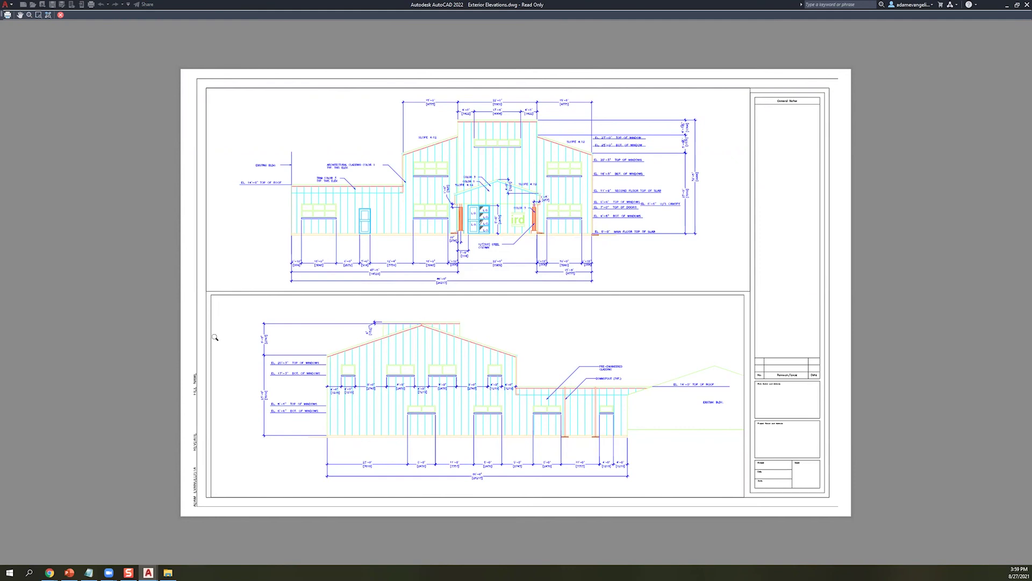
click(61, 15)
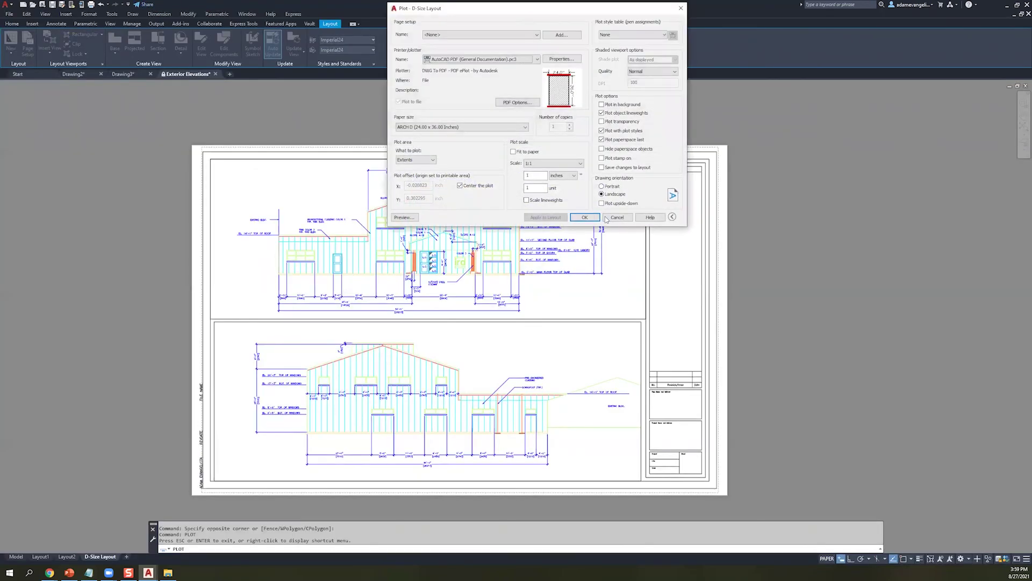
click(607, 218)
click(300, 330)
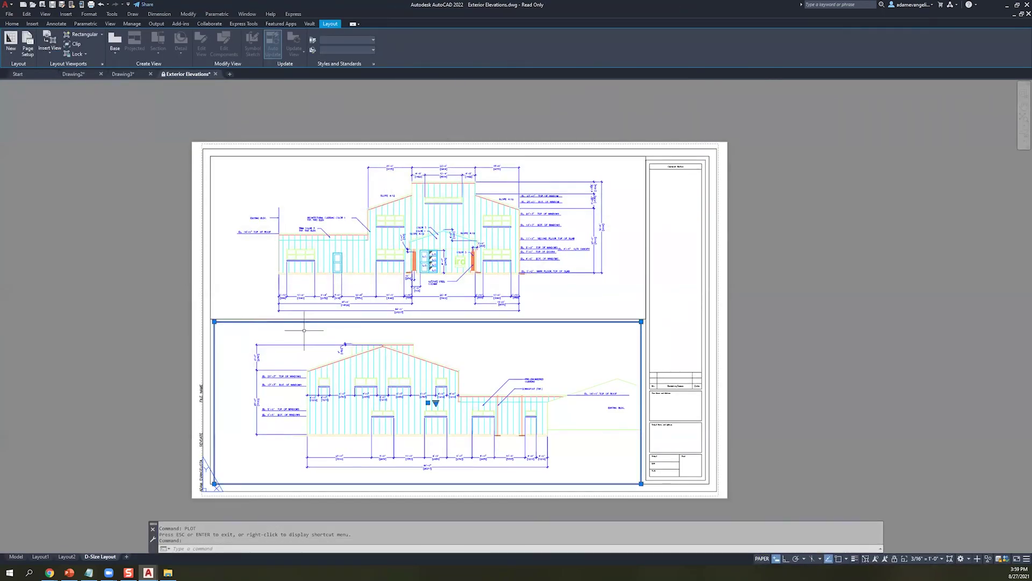
click(281, 108)
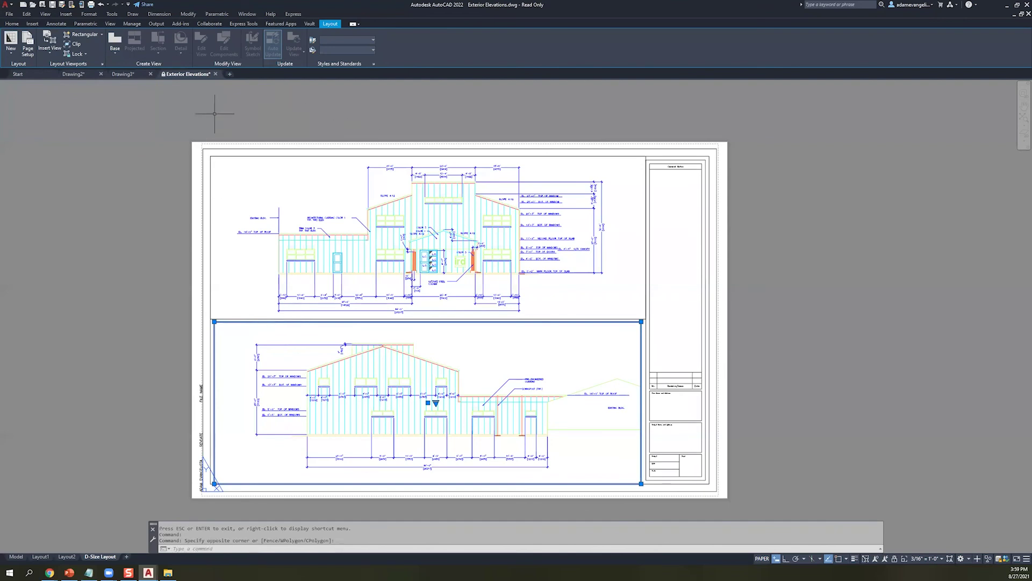
key(Escape)
key(Escape)
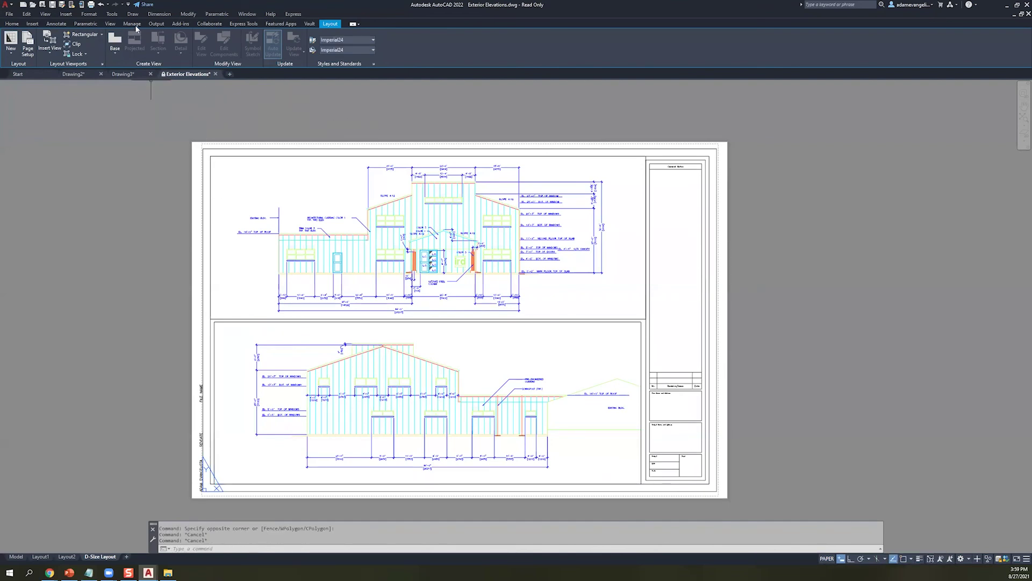
- Create a new layer named VIEWPORTS
click(12, 23)
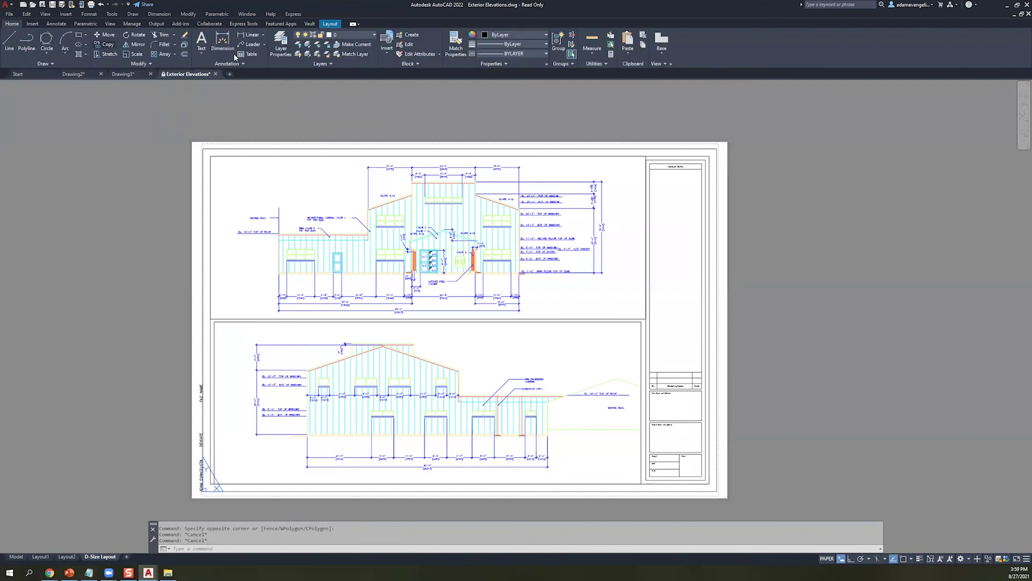
click(281, 49)
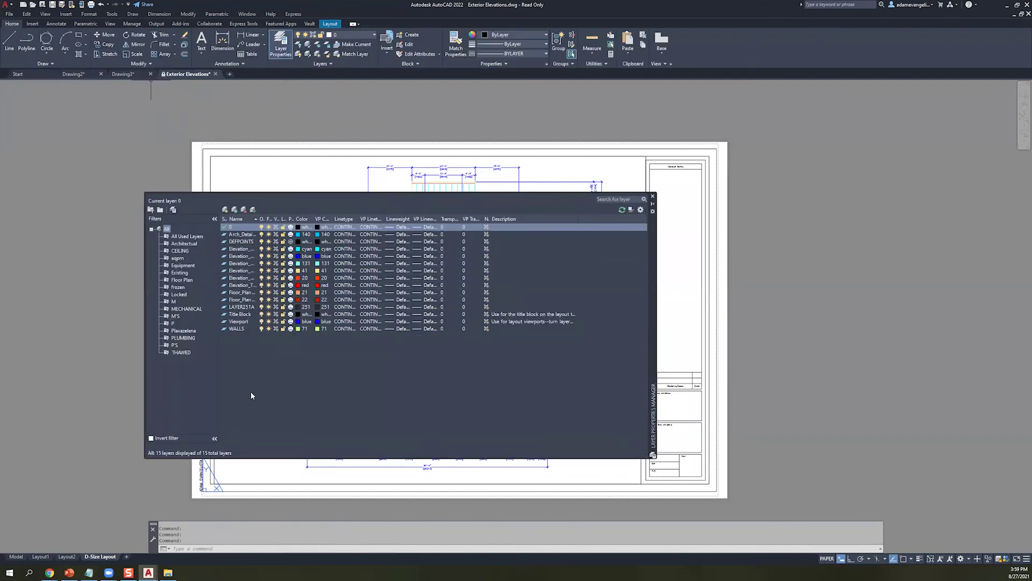
click(227, 227)
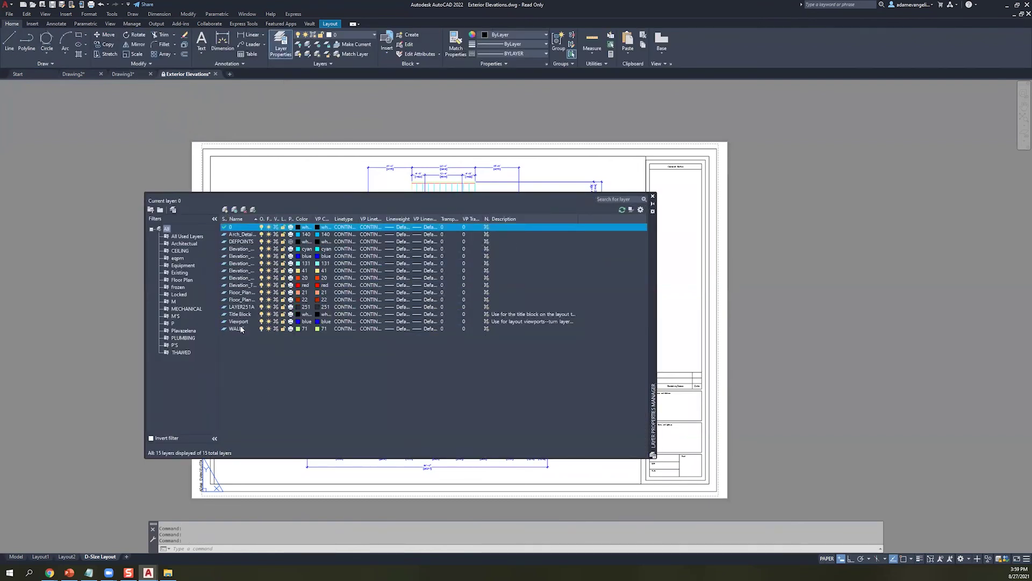
click(224, 210)
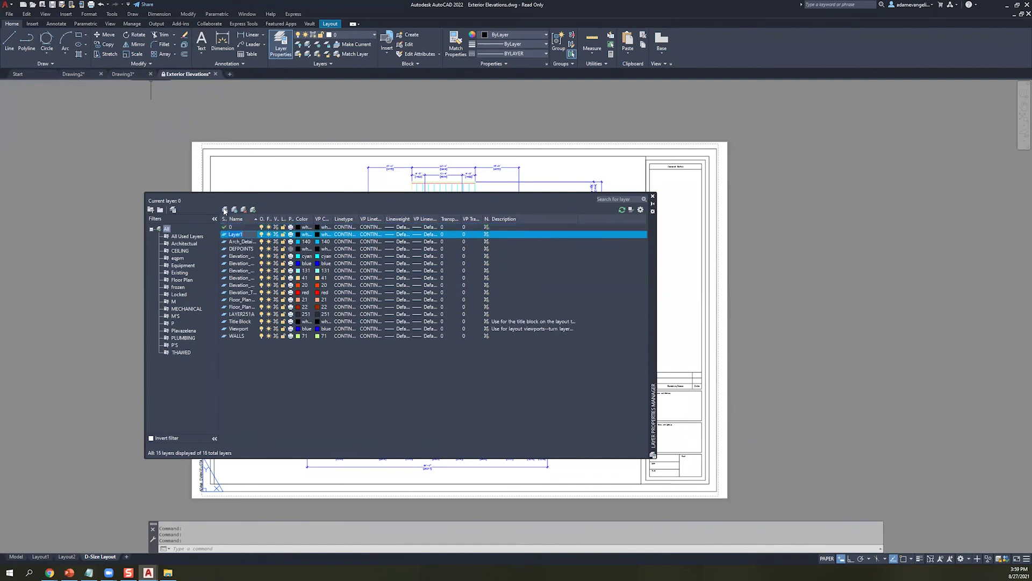
text(VIEWPORT)
key(Return)
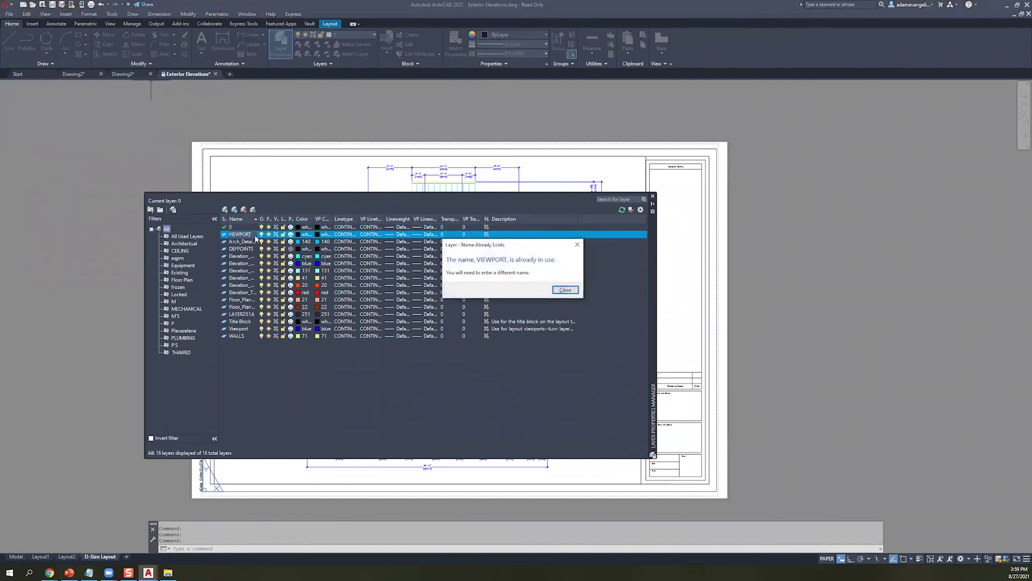
click(566, 291)
key(Return)
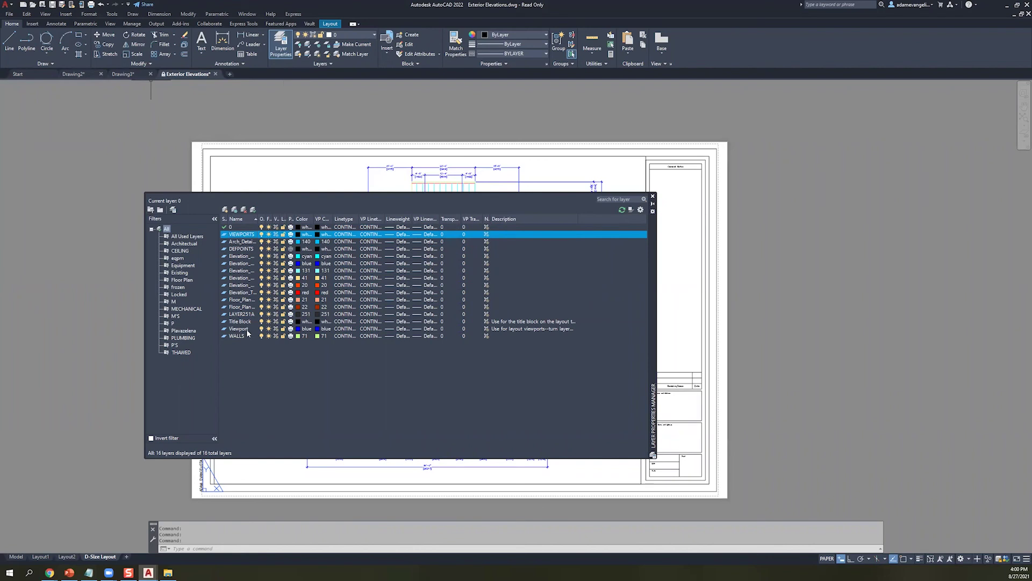
- Set the VIEWPORTS layer's color to index 10 (red) and make the layer non-plotting
click(299, 234)
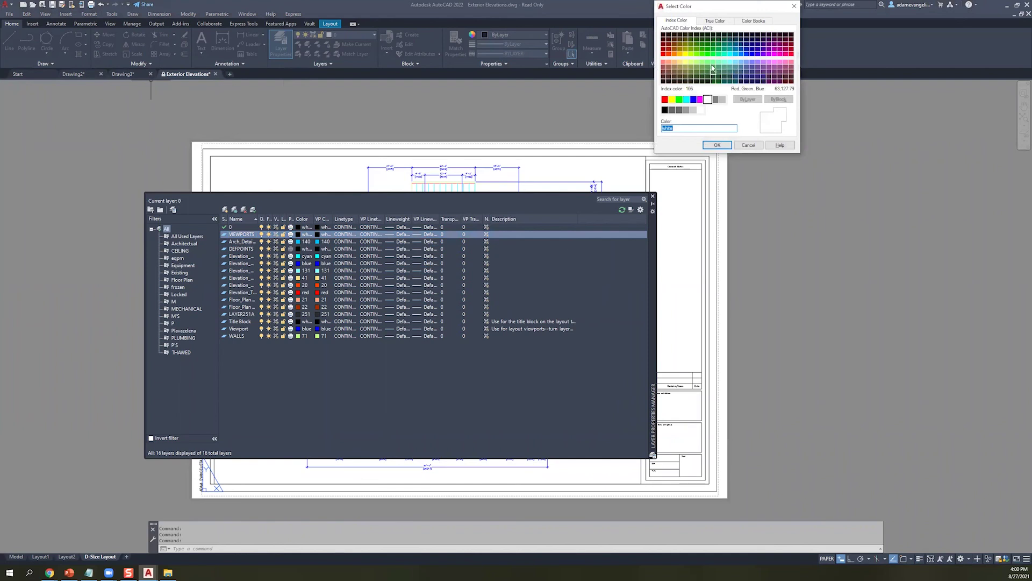
click(664, 54)
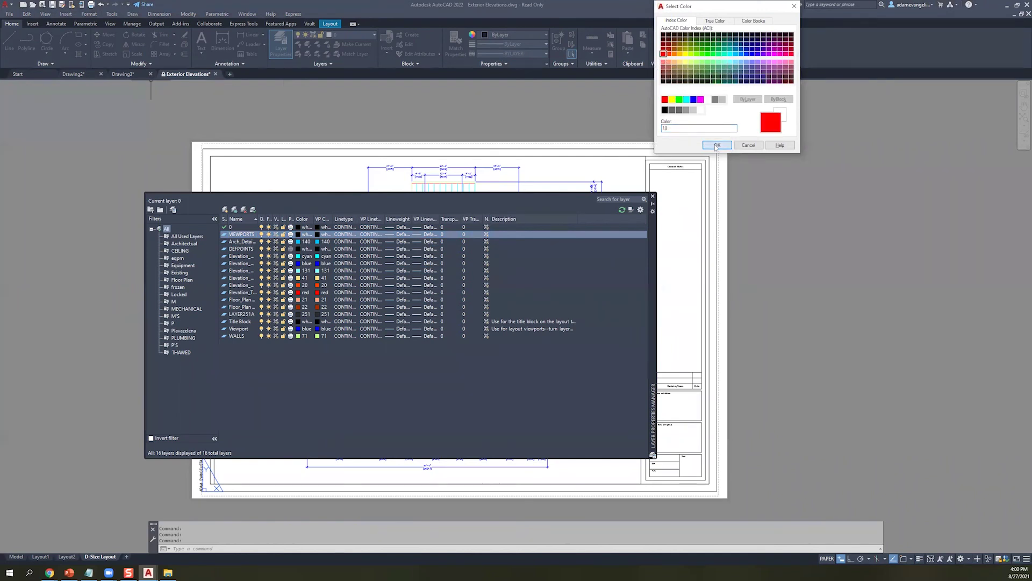
click(718, 145)
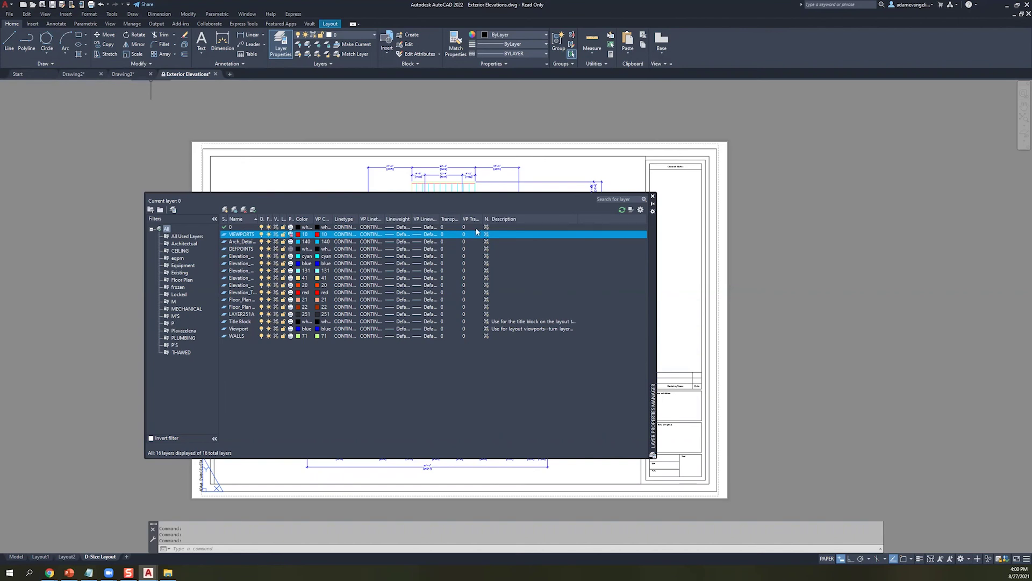
click(652, 196)
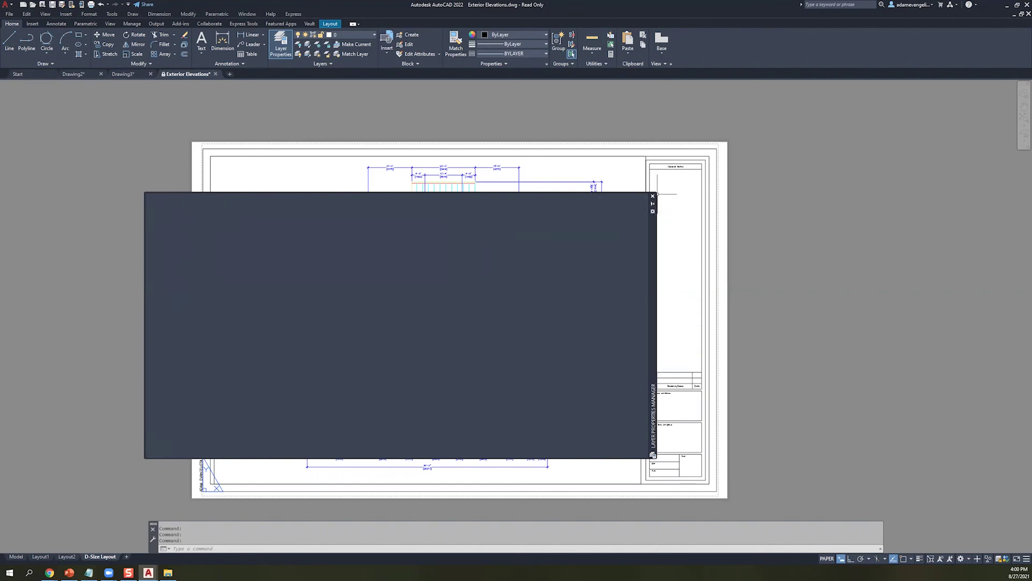
- Move both viewport borders to the VIEWPORTS layer and clear the selection
click(225, 322)
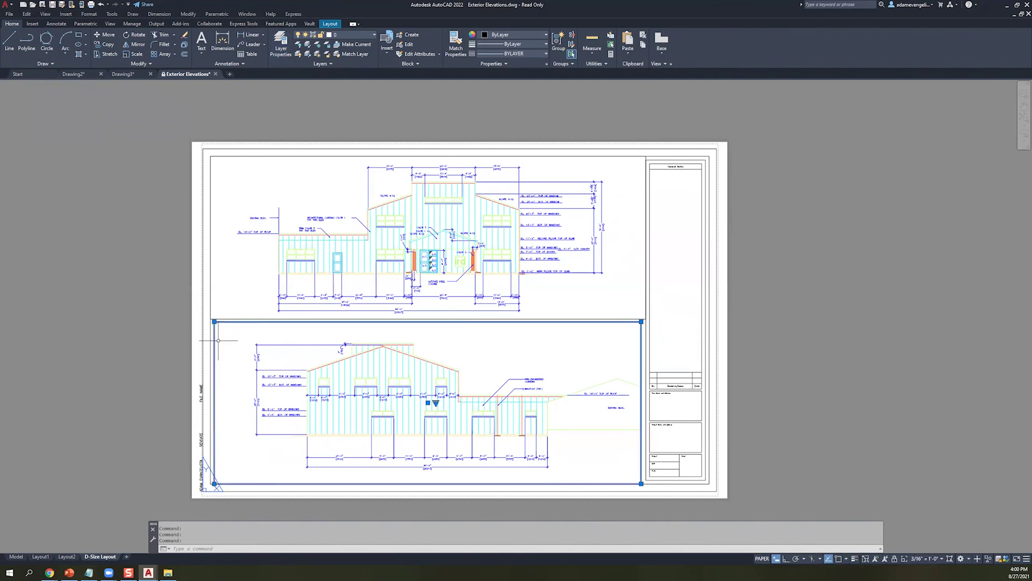
click(229, 319)
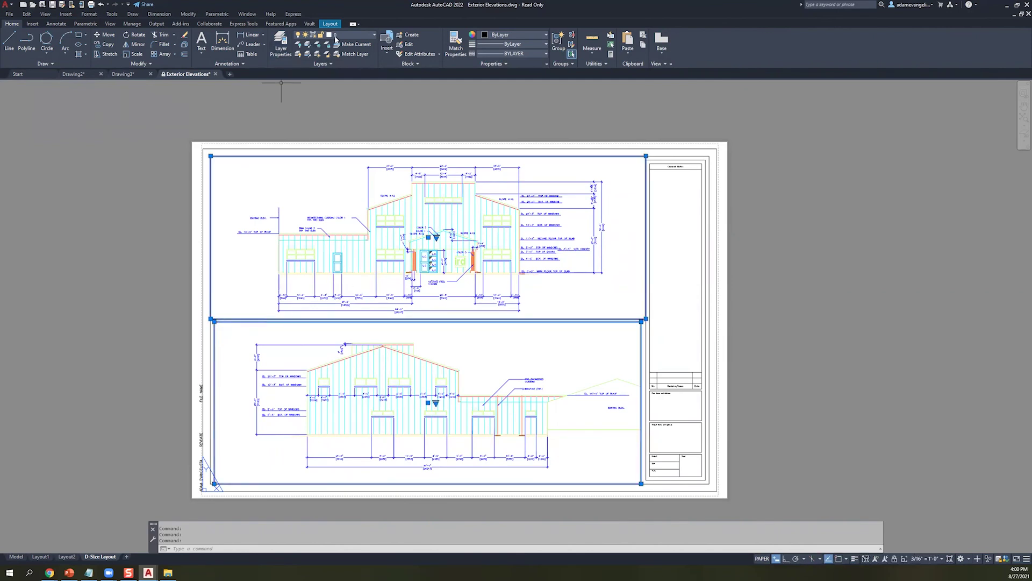
click(348, 37)
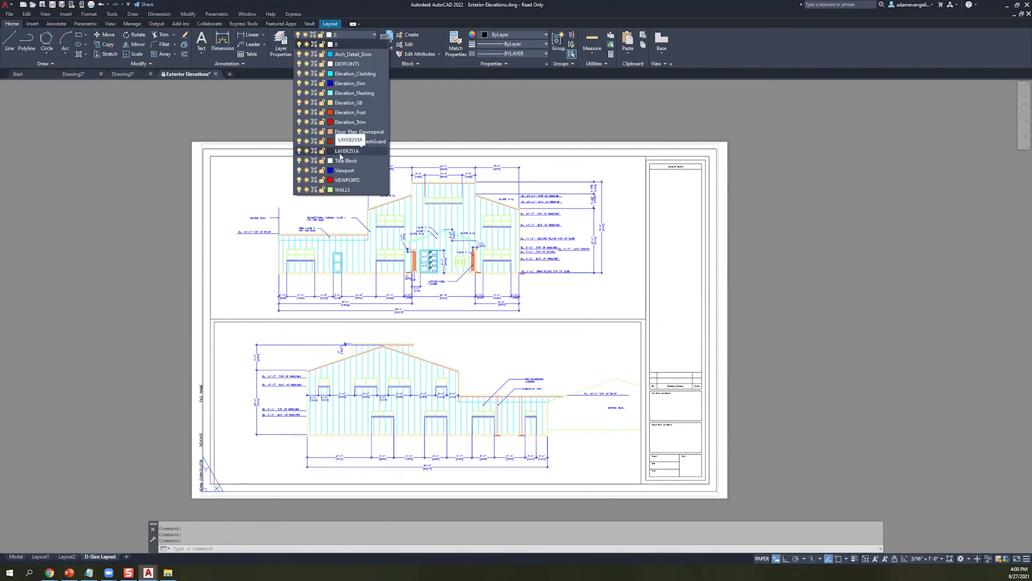
click(340, 180)
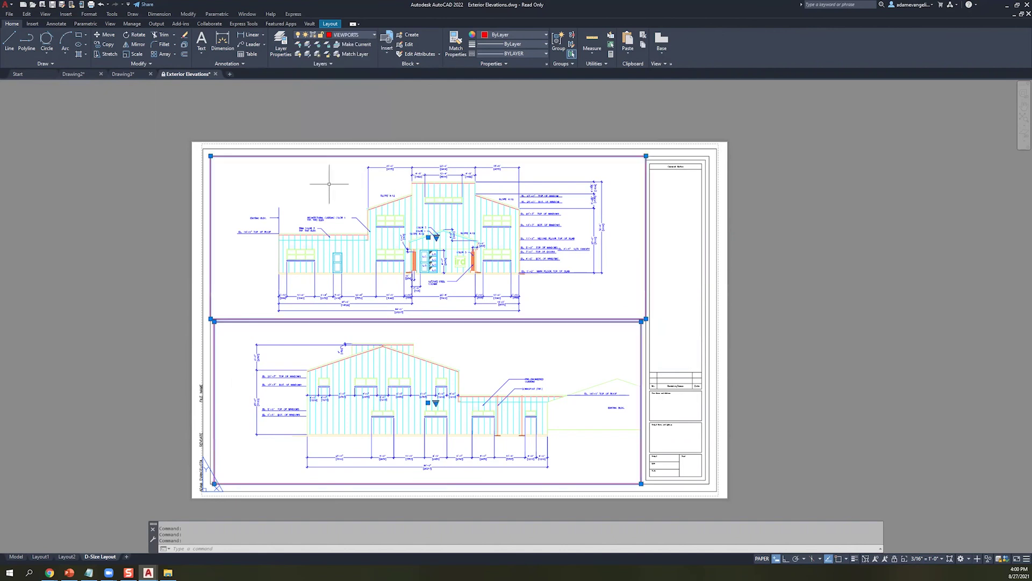
click(120, 301)
key(Escape)
key(Escape)
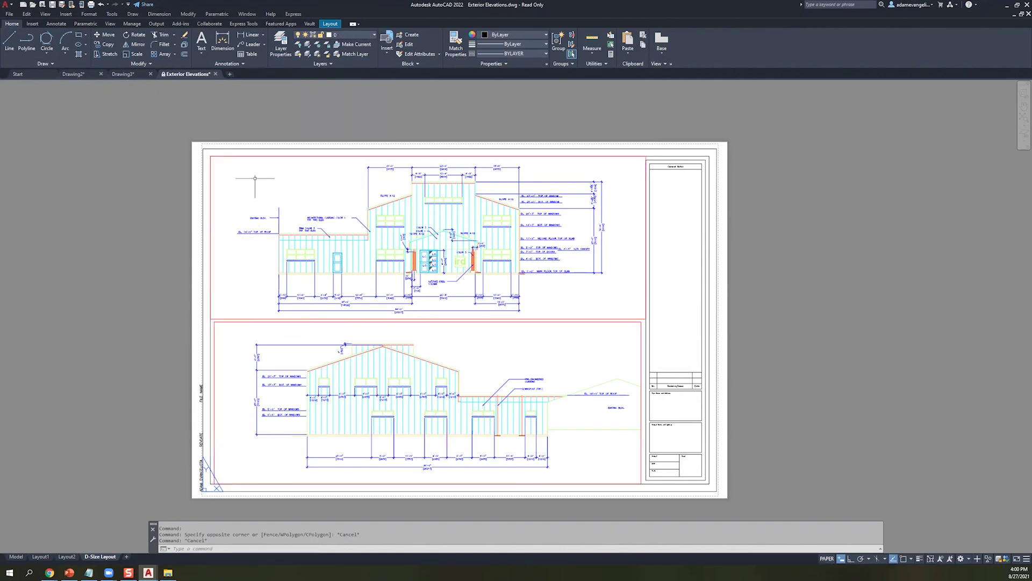
- Preview the single-sheet plot again with the borders on the VIEWPORTS layer, and exit without plotting
click(210, 127)
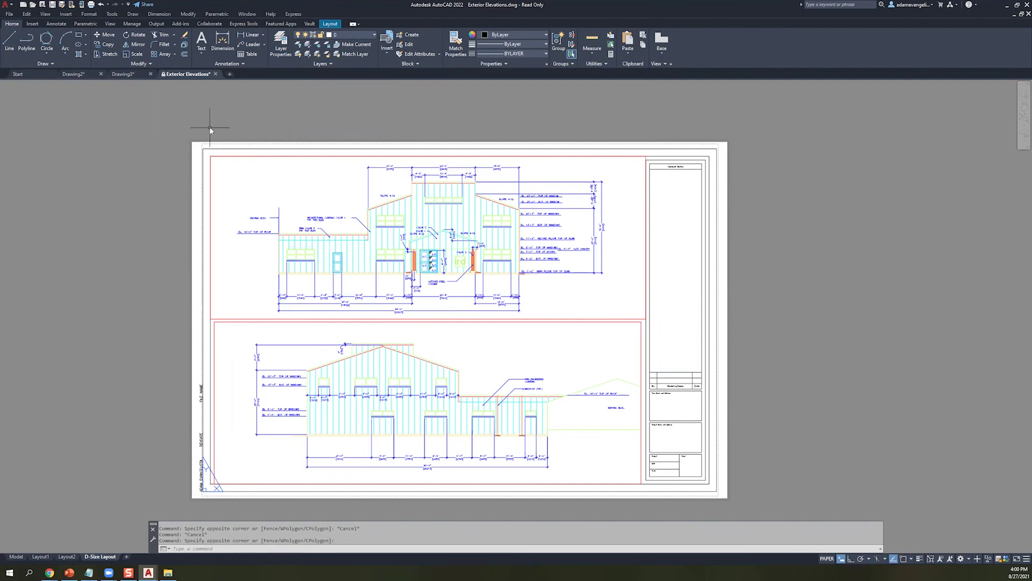
key(ctrl+p)
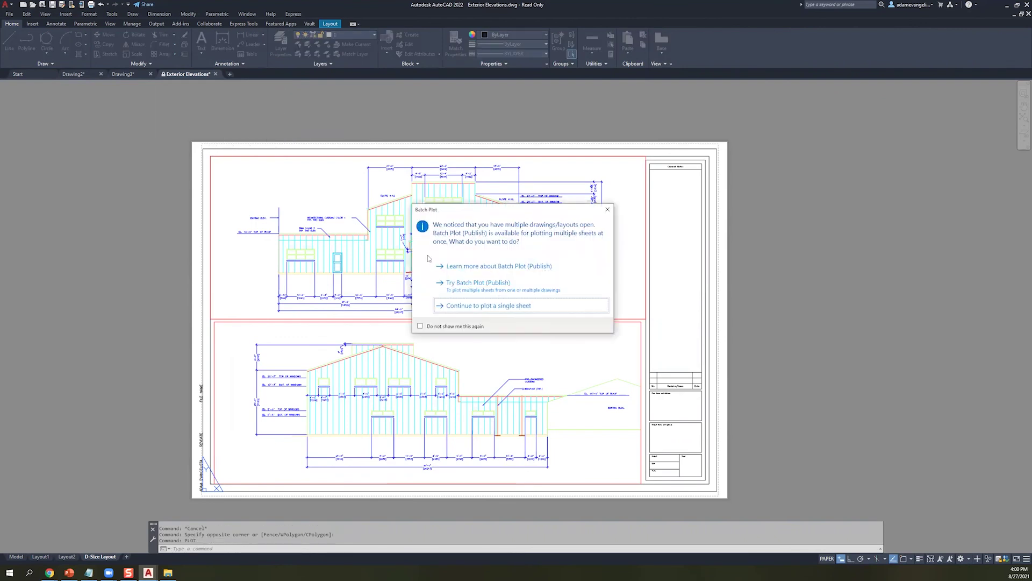
click(453, 308)
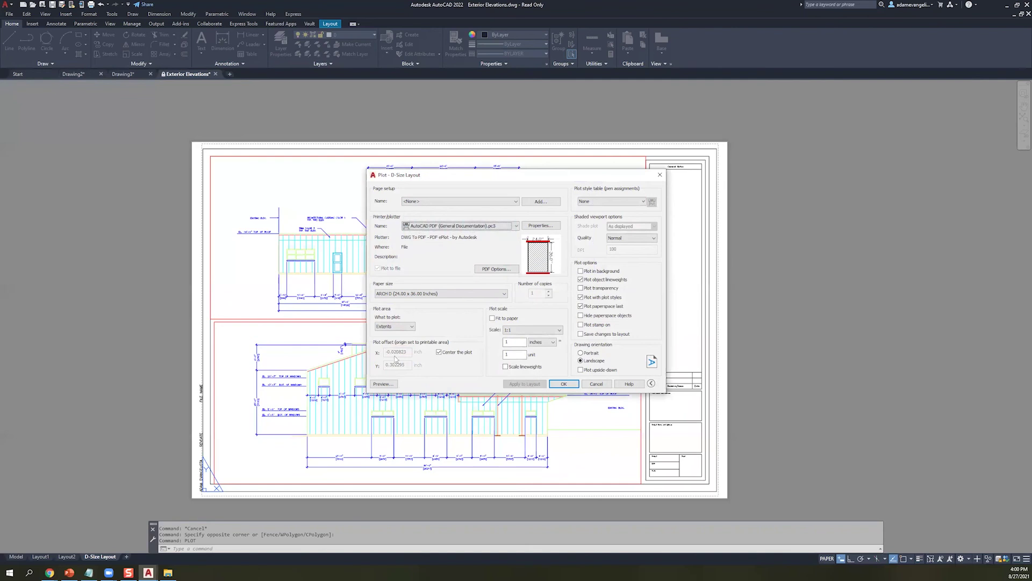
click(385, 383)
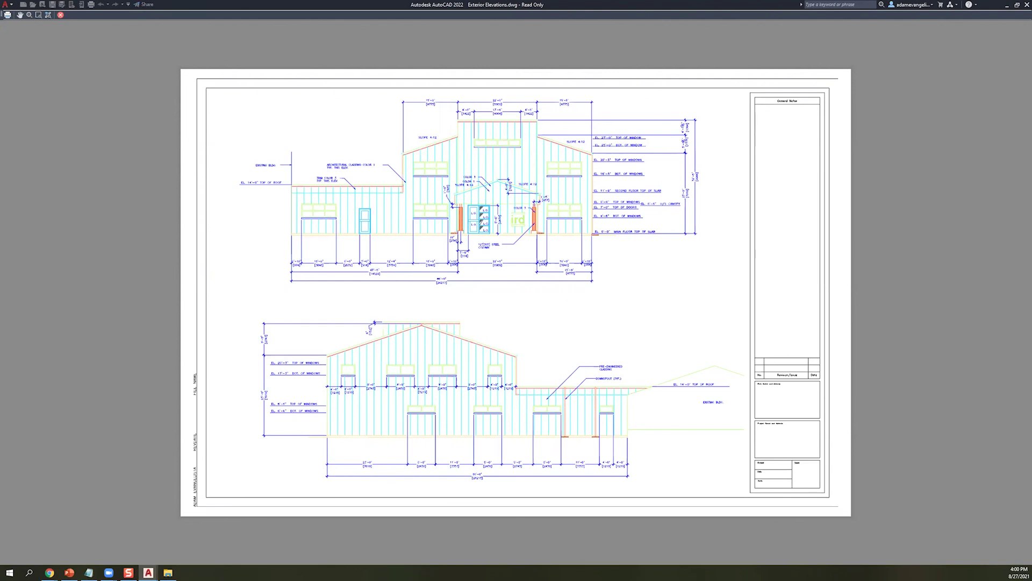
click(61, 15)
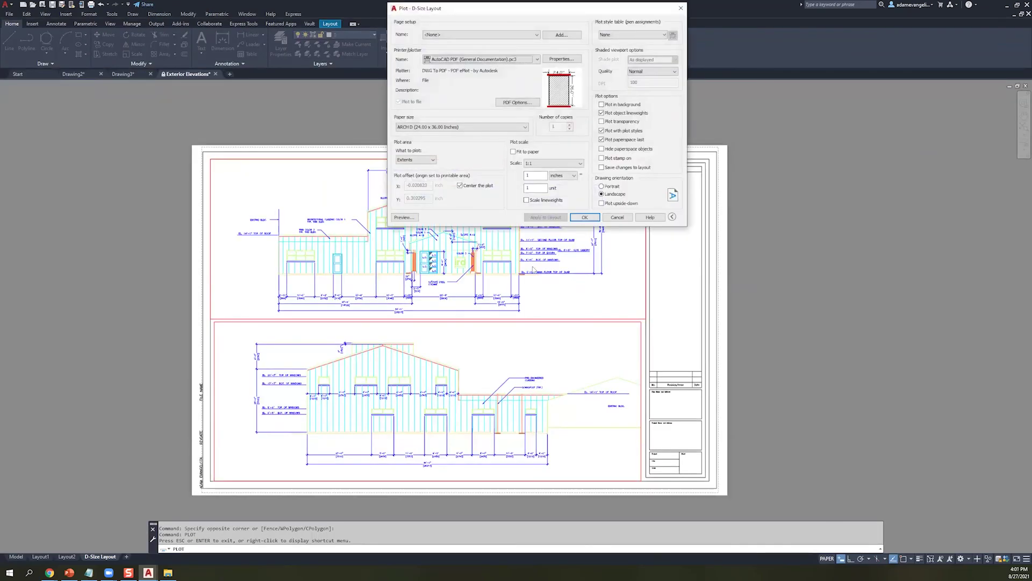
click(617, 217)
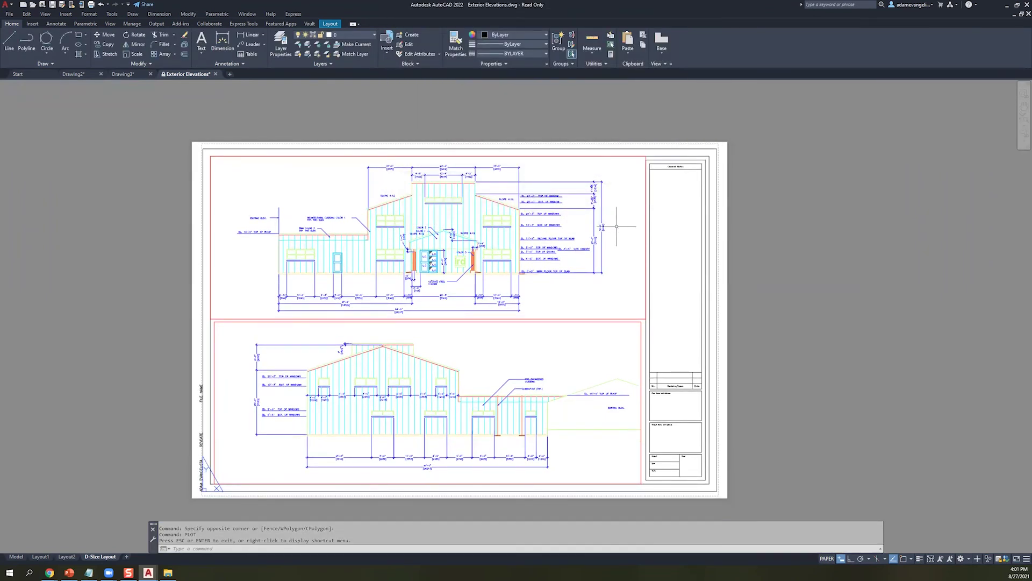
- Inspect the upper viewport by selecting and activating it, return to paper space, and examine the front elevation up close
click(210, 314)
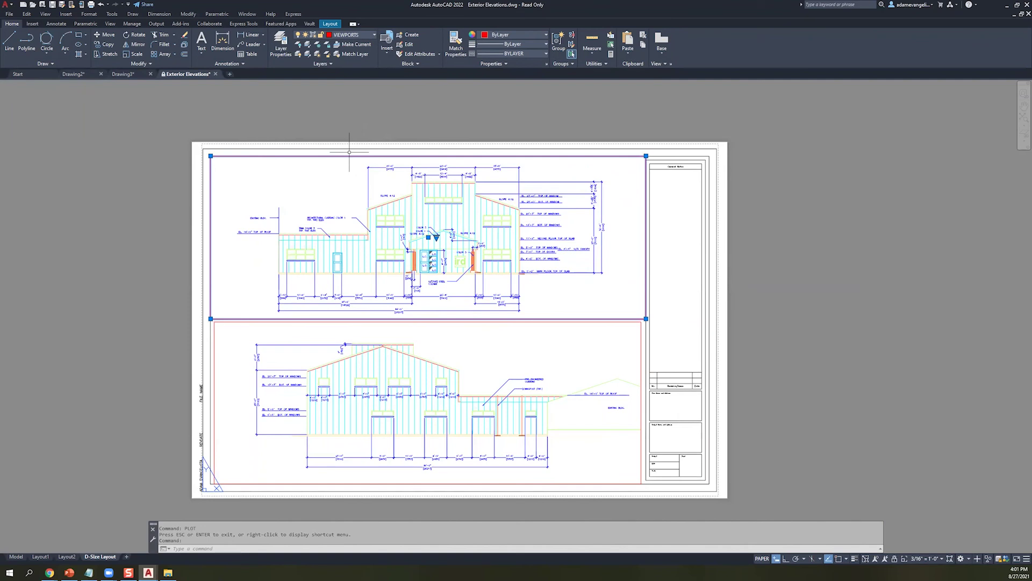
double_click(293, 194)
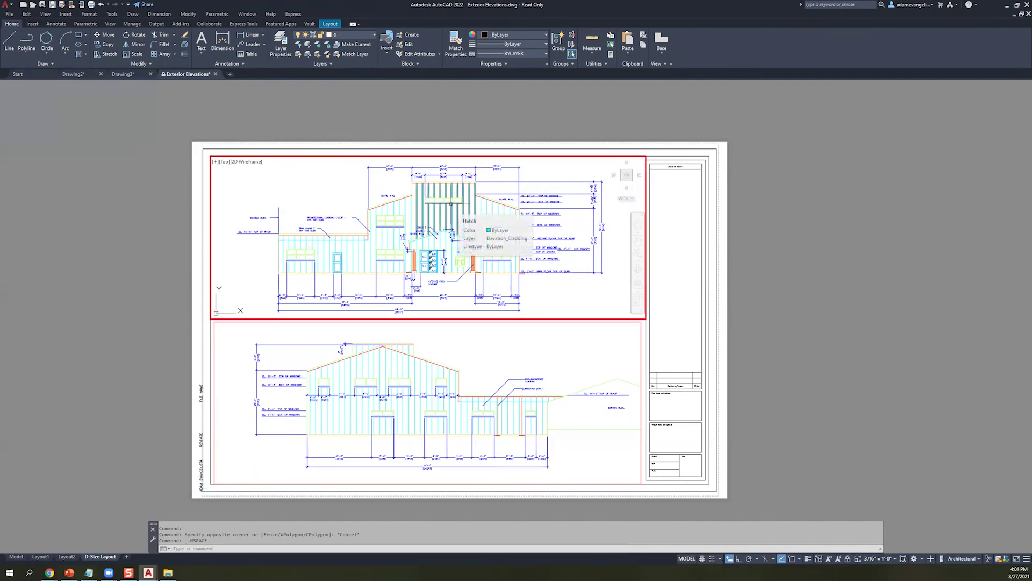
key(Escape)
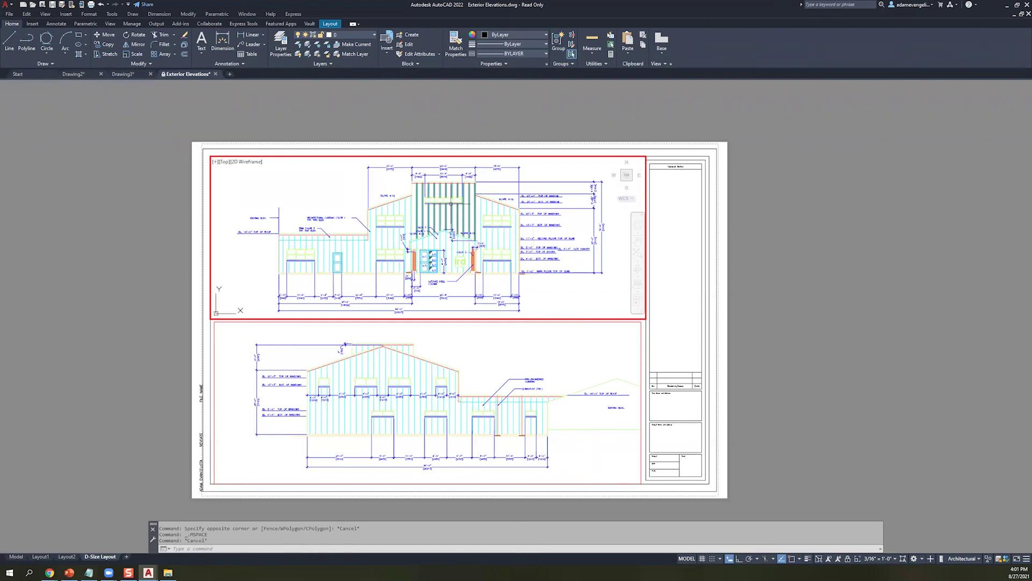
double_click(860, 247)
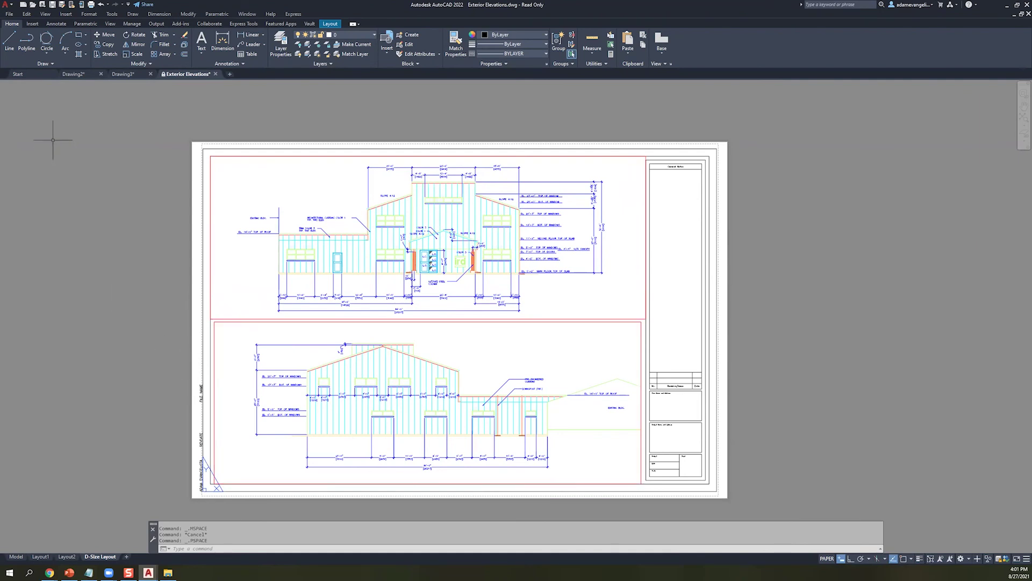
scroll(516, 242, up, 5)
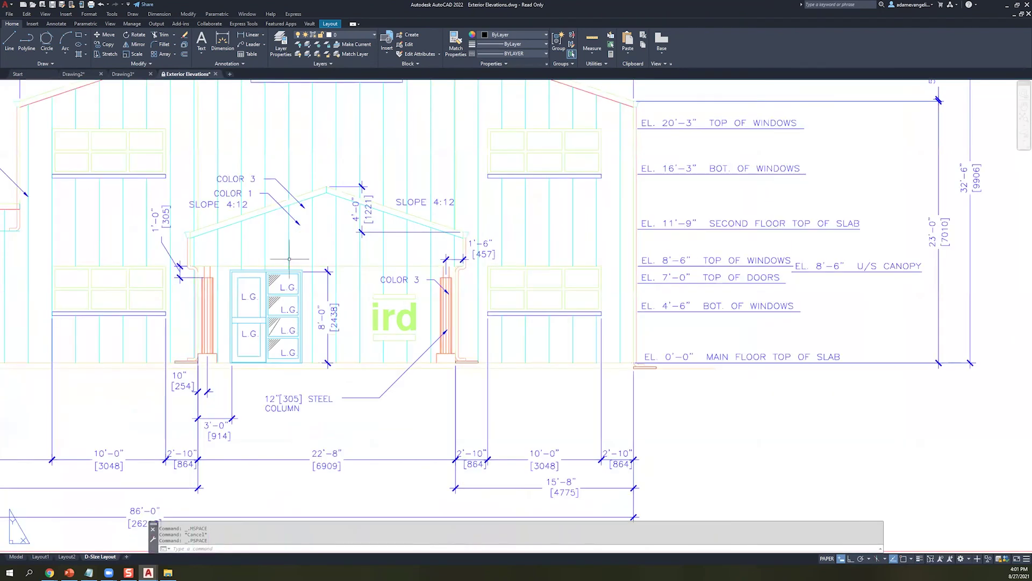
scroll(281, 254, down, 3)
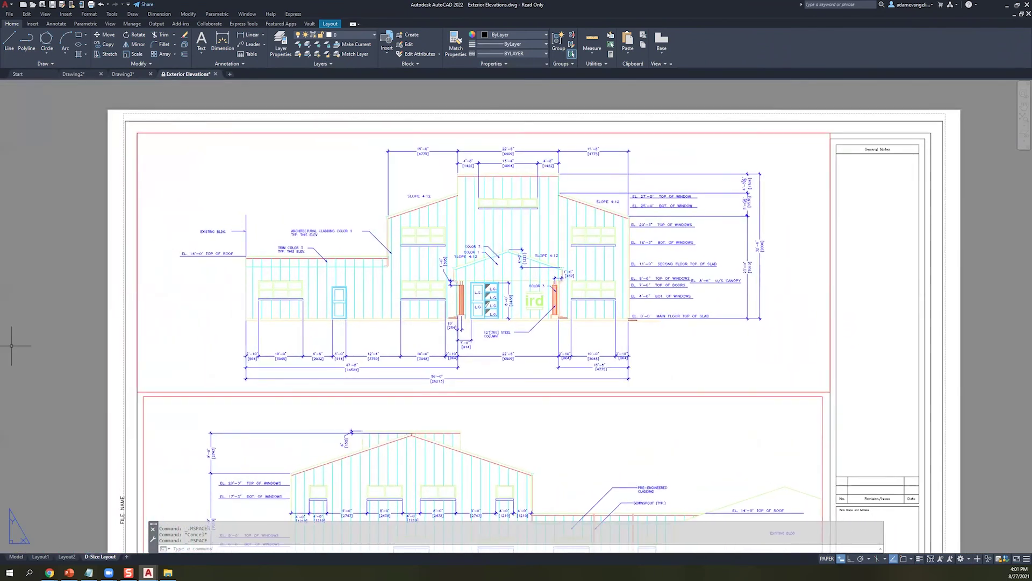
click(49, 572)
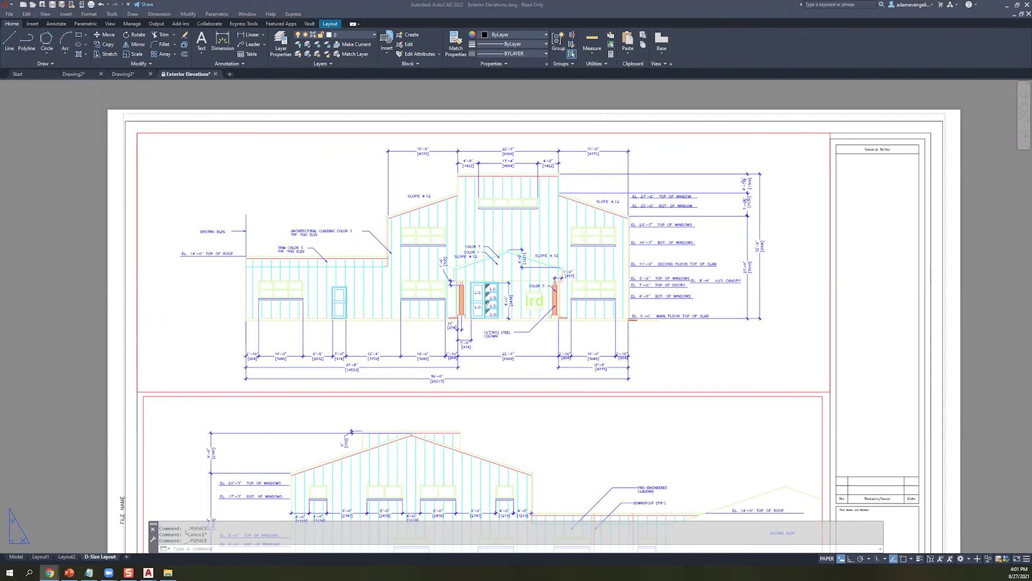
click(61, 283)
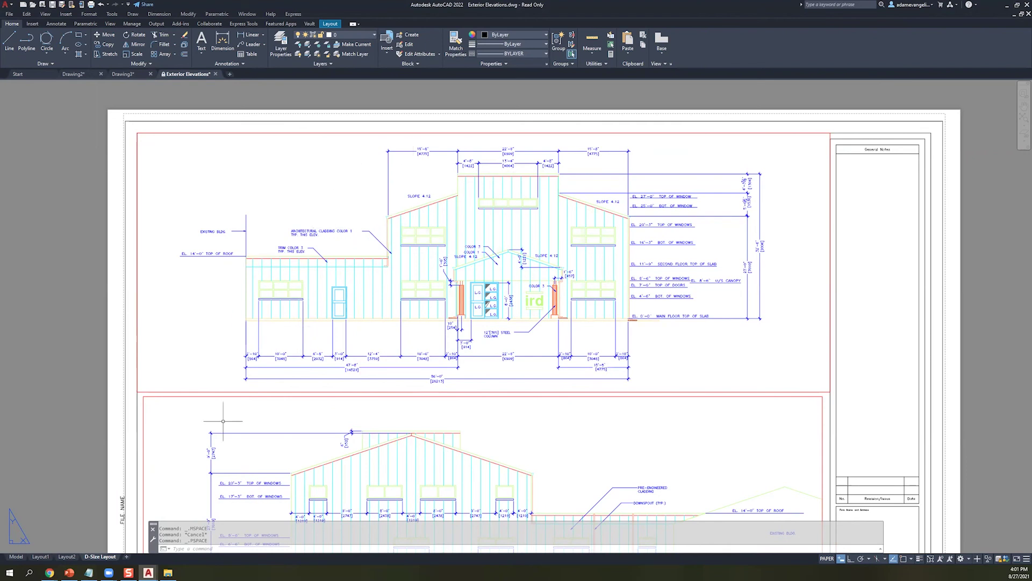
- Switch to model space, select the architectural cladding note above the front elevation's low wing to check it, and clear the selection
mouse_move(179, 75)
click(84, 119)
scroll(550, 357, up, 4)
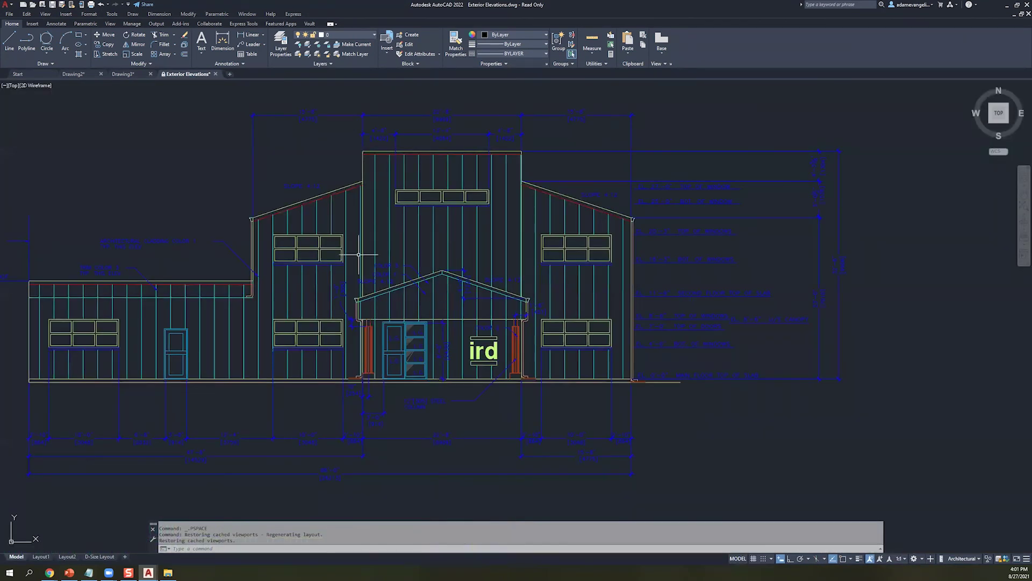
scroll(359, 254, down, 1)
scroll(231, 209, up, 1)
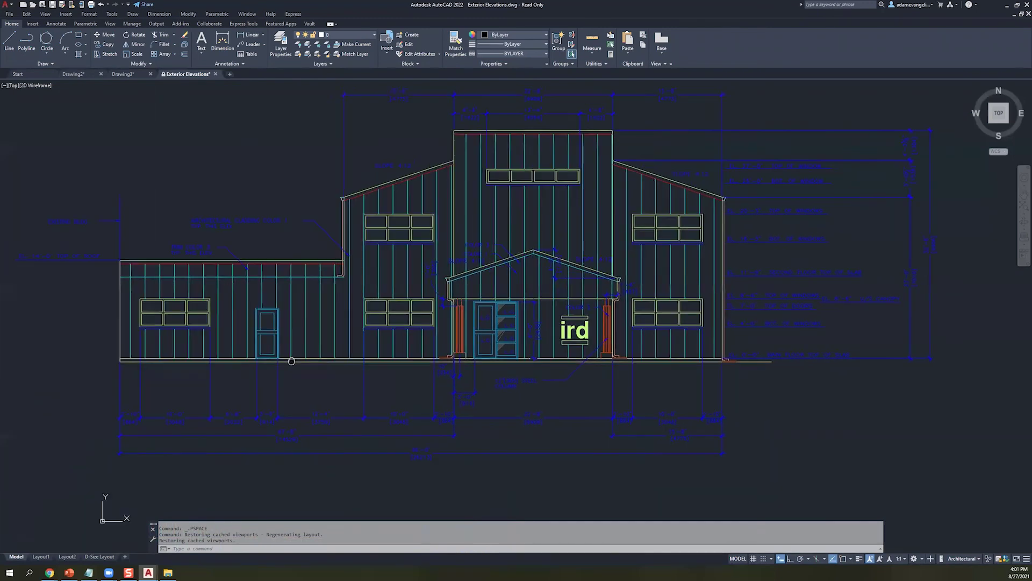
click(235, 219)
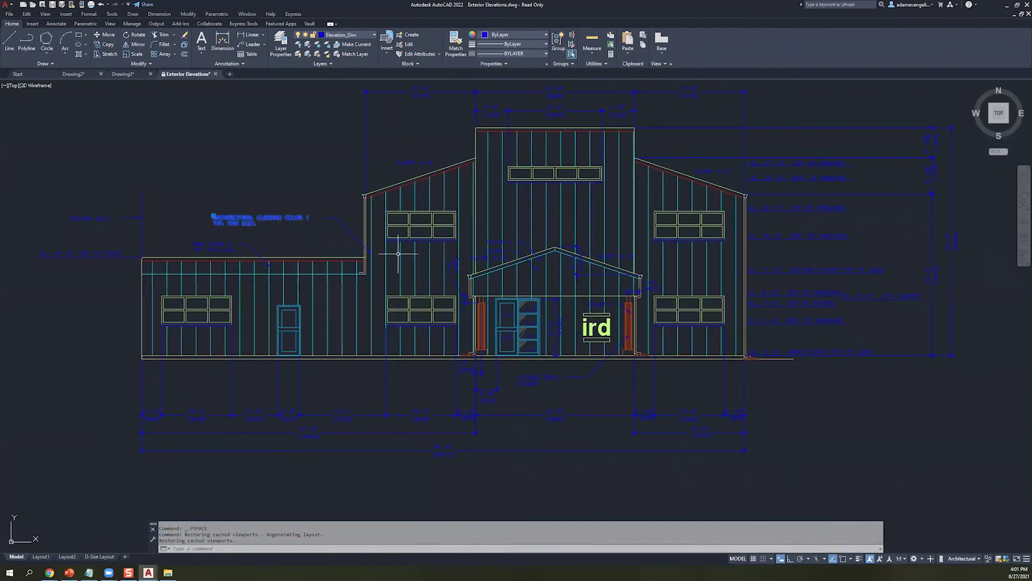
key(Escape)
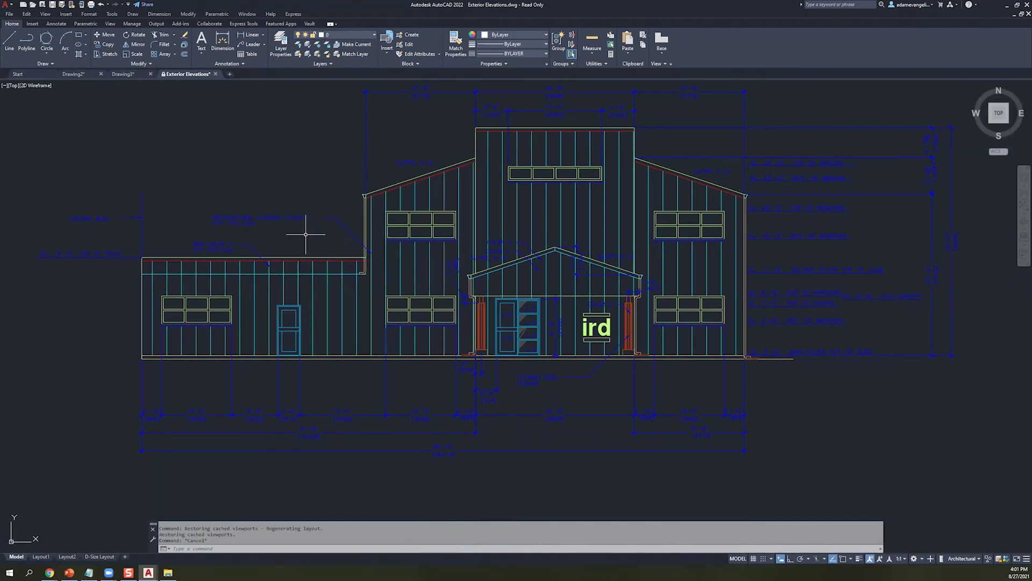
- Inspect the overall width dimension above the front elevation's central bay by selecting it, and clear the selection
scroll(595, 134, up, 2)
scroll(597, 123, up, 2)
middle_drag(498, 212, 472, 295)
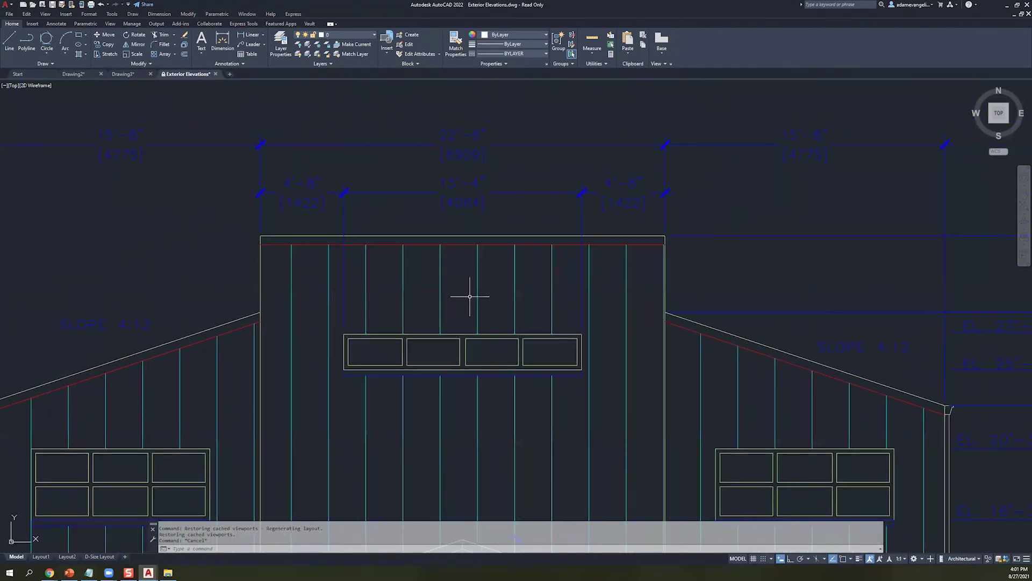
click(456, 143)
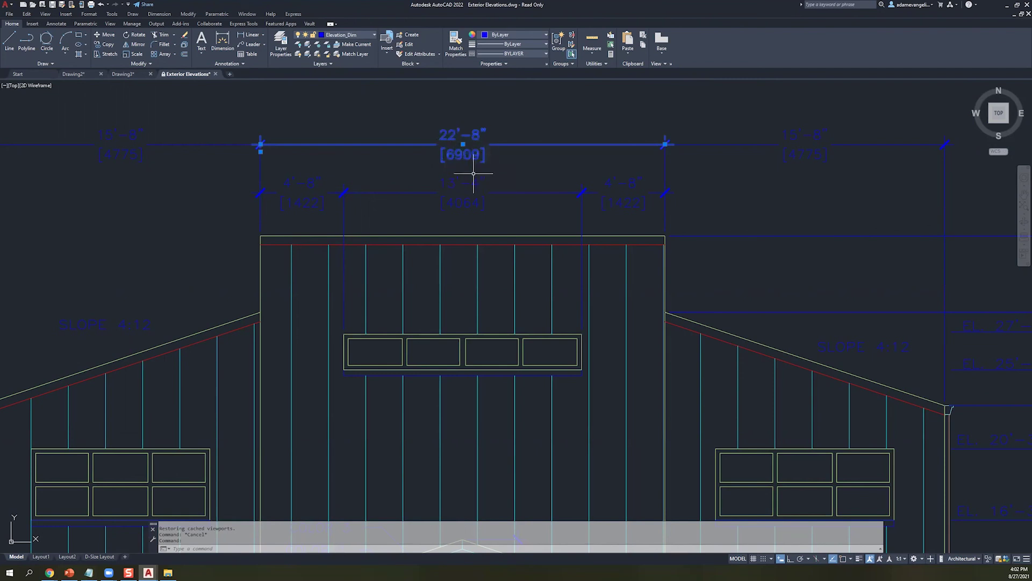
key(Escape)
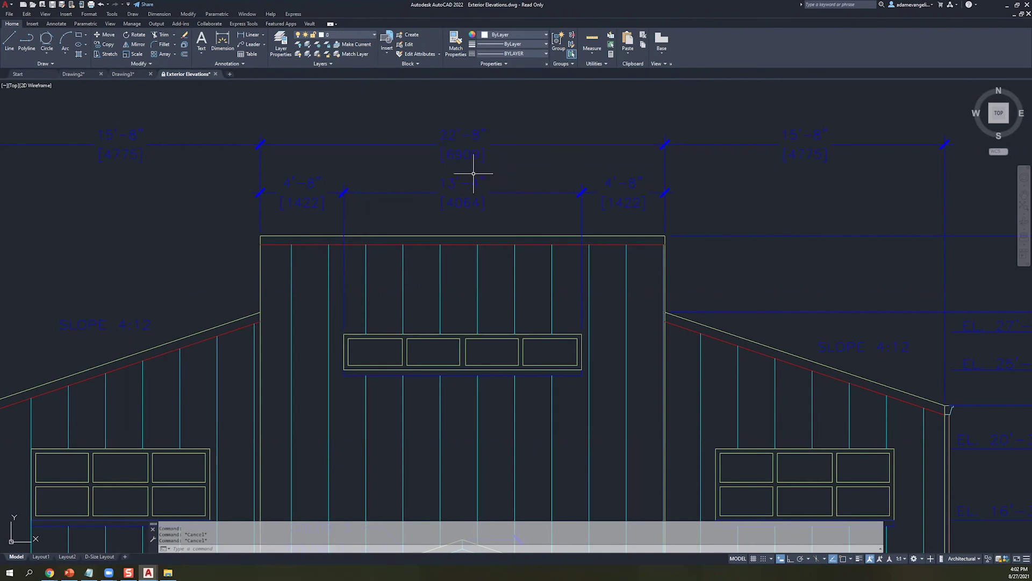
- Open the 18-ROMANS-115-PS dimension style's settings for modification from the Dimension Style Manager
click(208, 65)
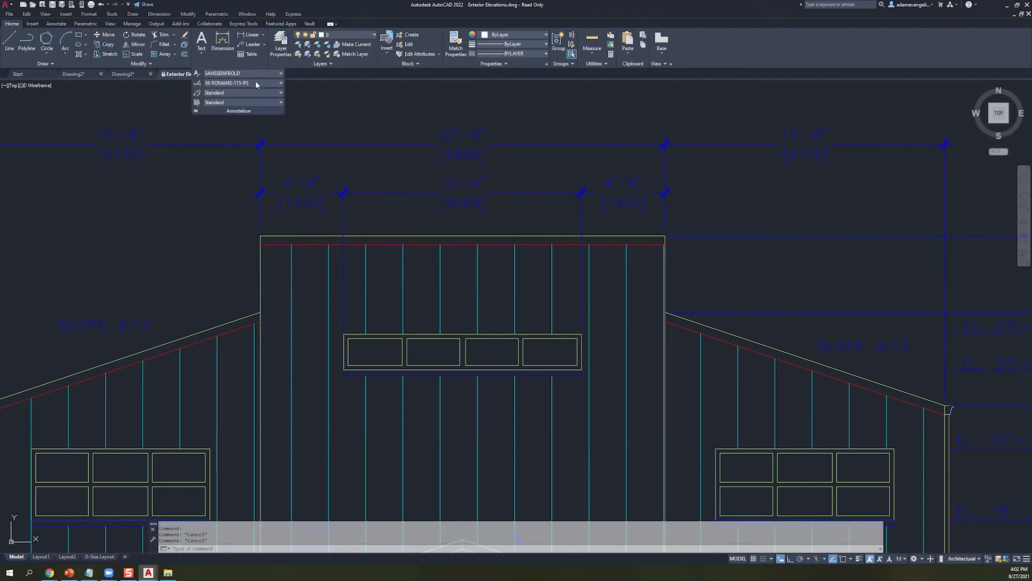
click(256, 83)
click(247, 133)
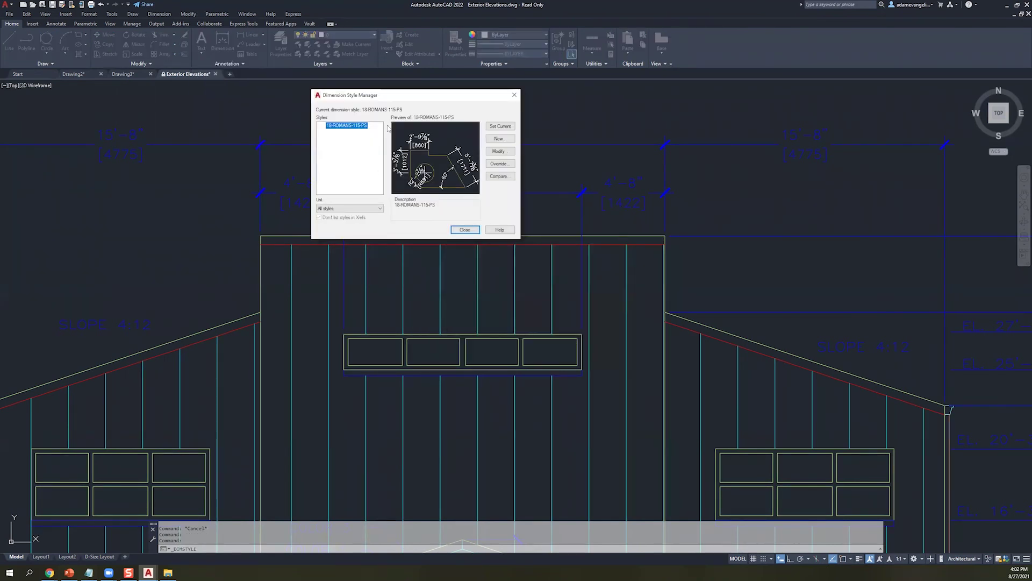
drag(398, 98, 280, 114)
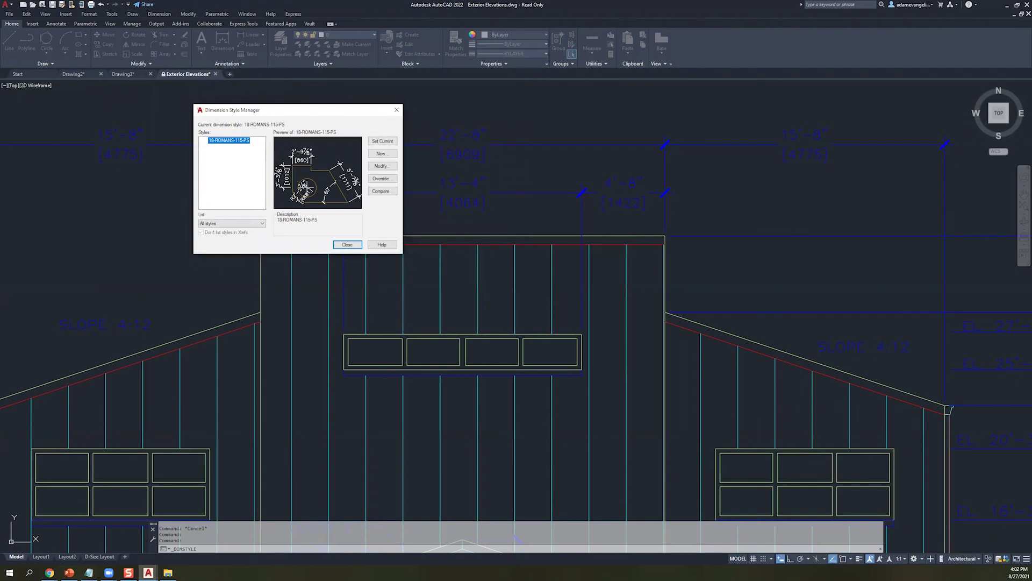
click(382, 166)
click(383, 166)
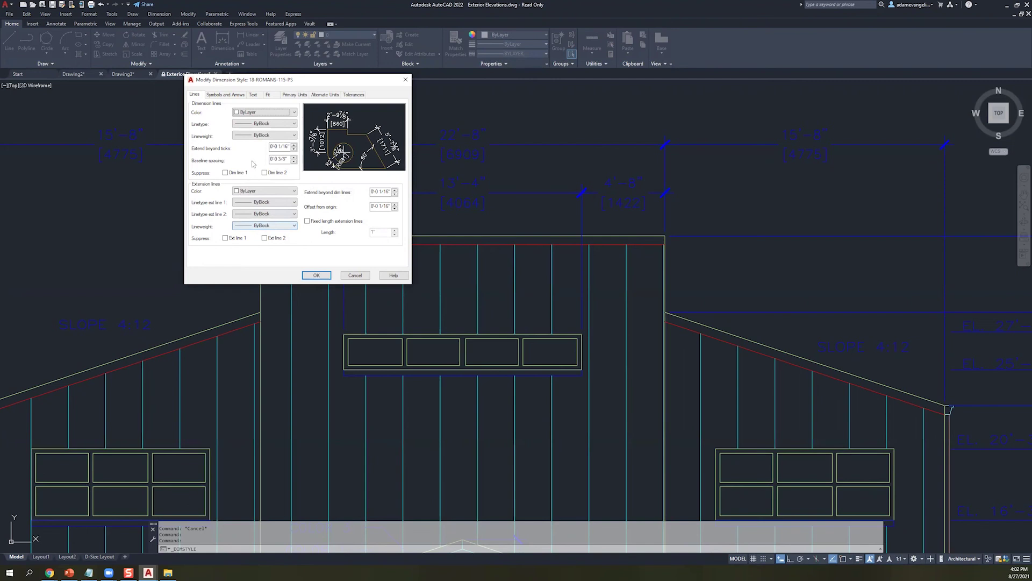
- Review the dimension style's symbols and arrows, text, fit, primary and alternate units, and tolerance settings, and close without changes
click(226, 95)
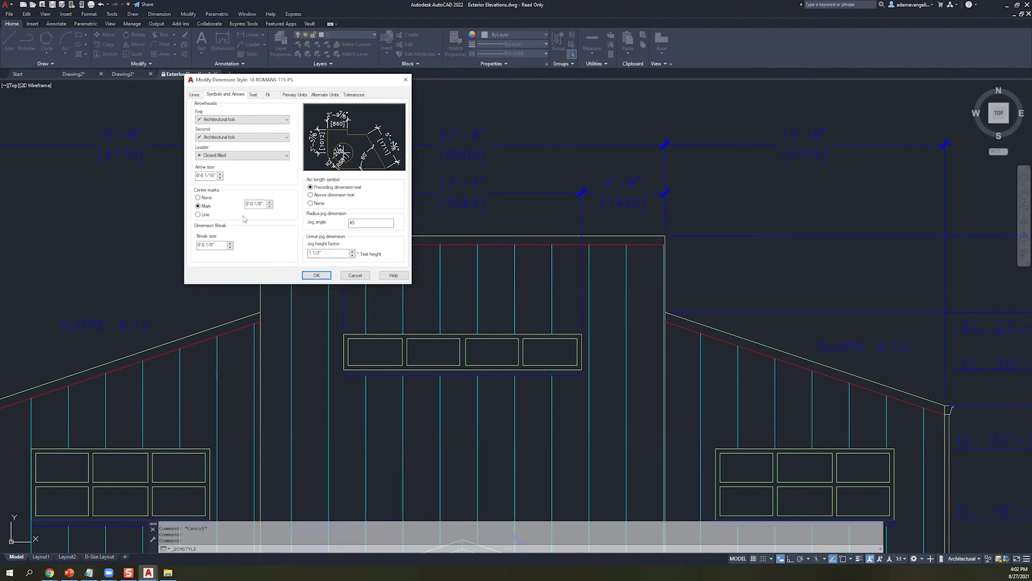
click(253, 96)
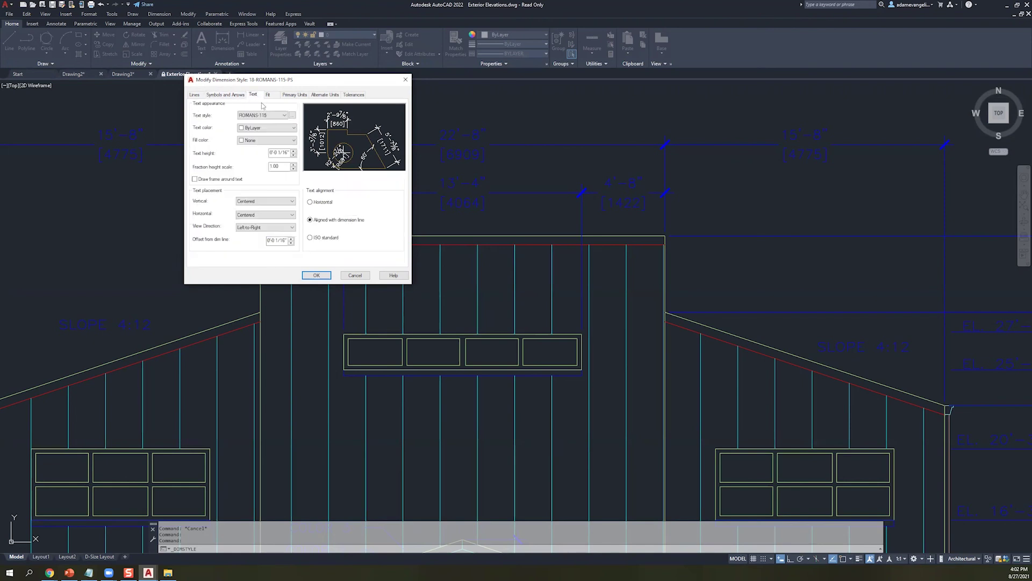
click(275, 118)
click(275, 118)
click(268, 95)
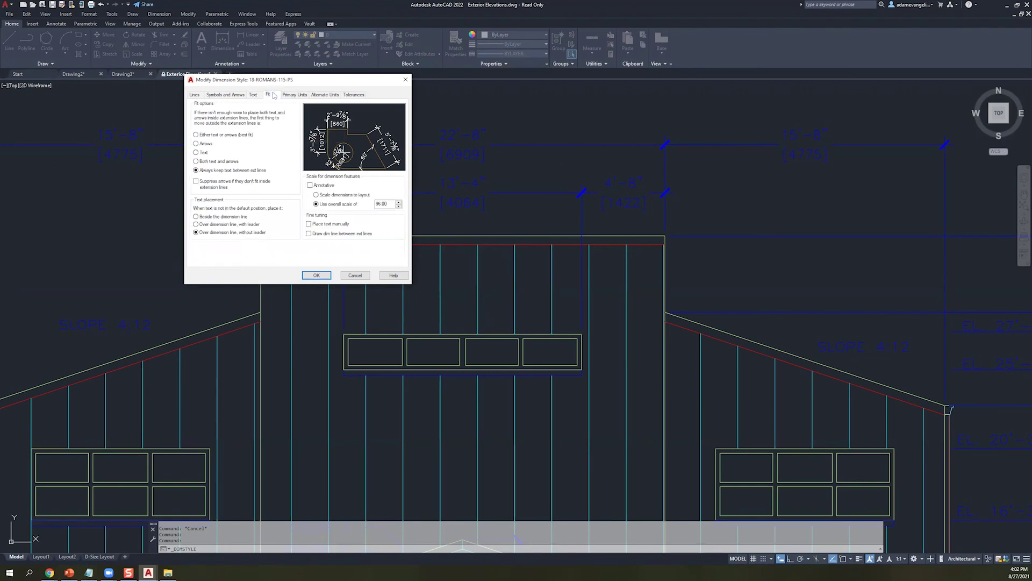
click(296, 95)
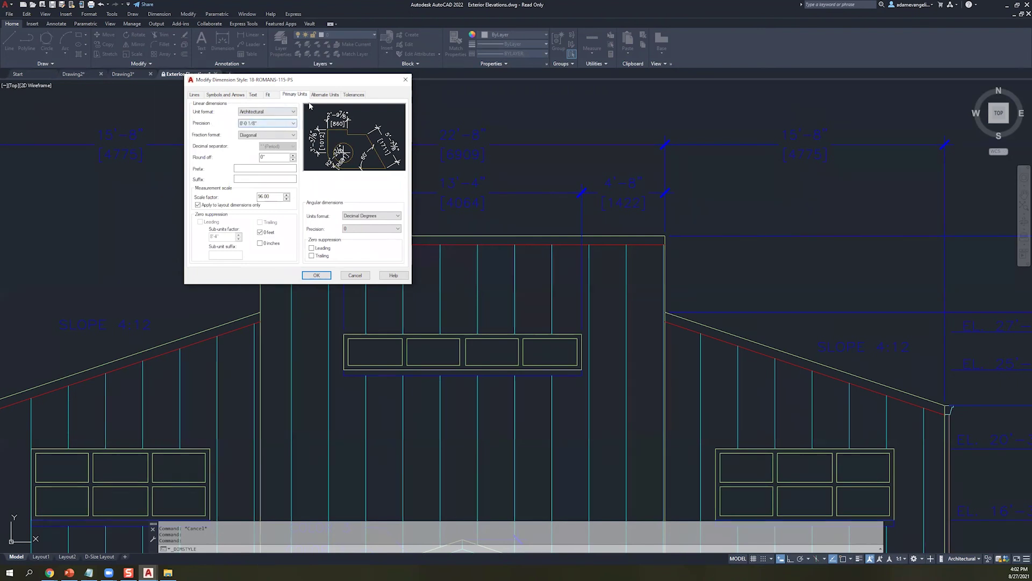
click(325, 95)
click(364, 95)
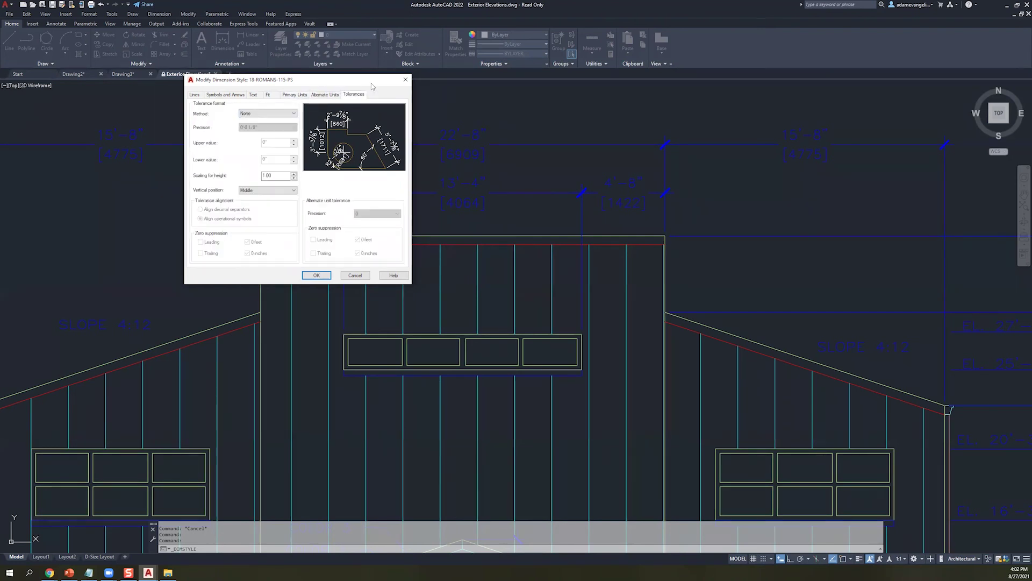
click(405, 80)
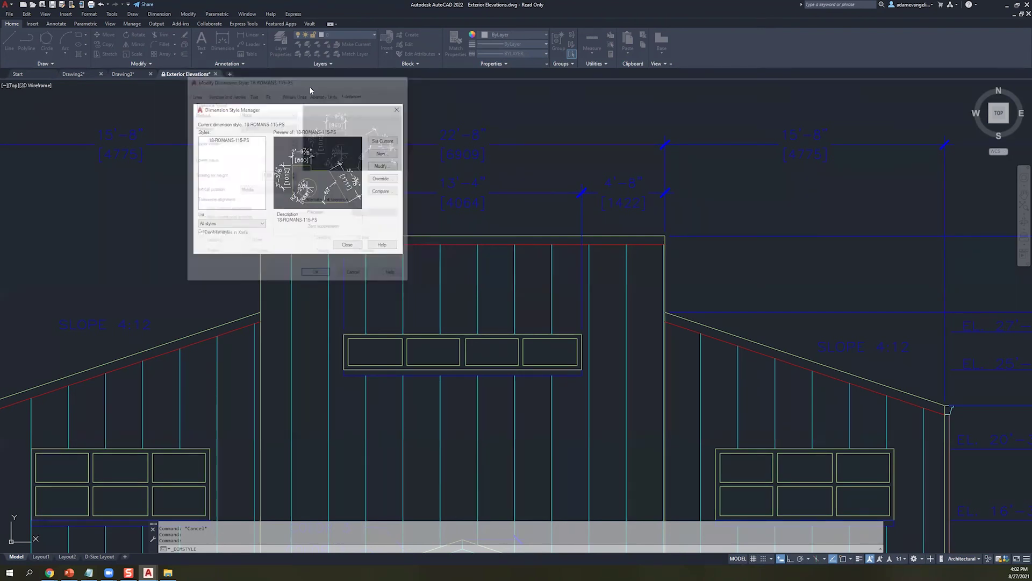
click(399, 106)
- Review the drawing's text styles, including the font settings of ROMANS-115, and close the Text Style dialog without changes
click(226, 64)
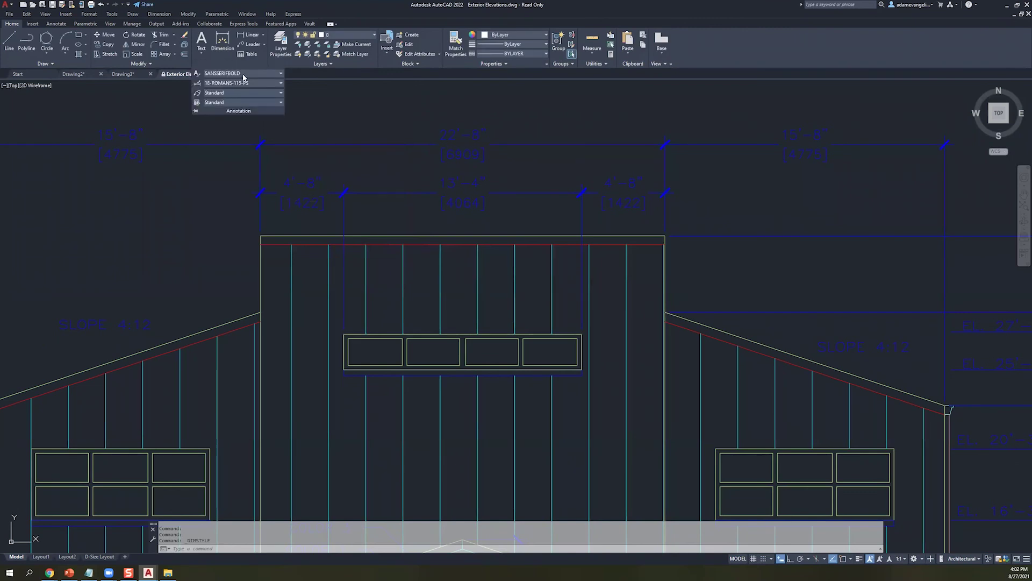
click(243, 80)
click(230, 142)
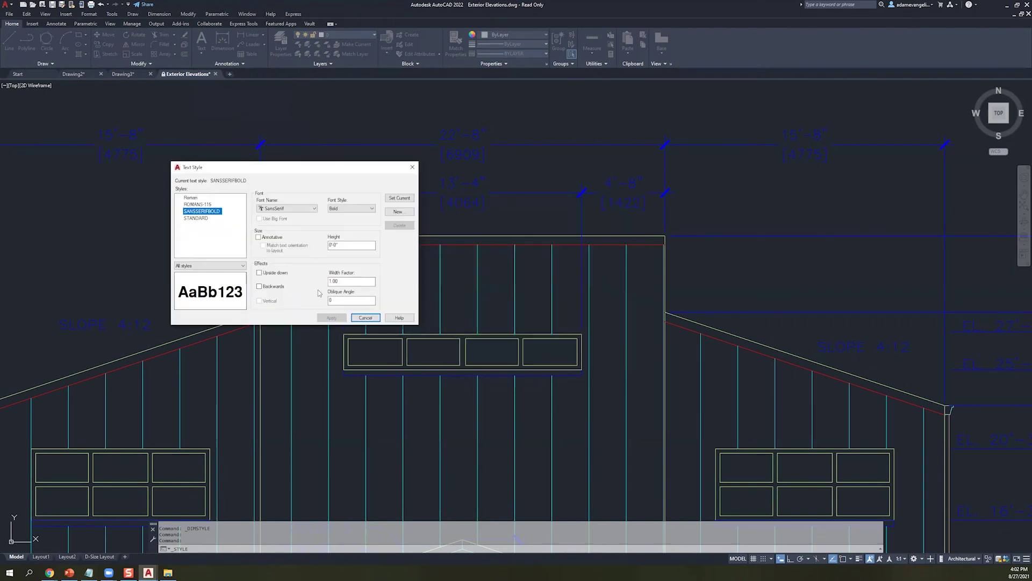
click(206, 218)
click(206, 211)
click(206, 205)
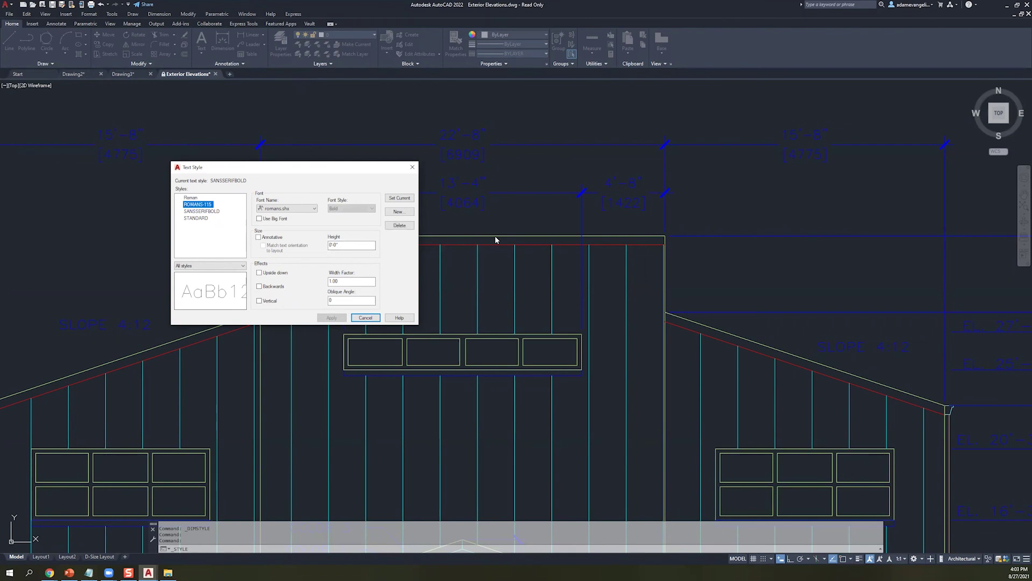
key(Escape)
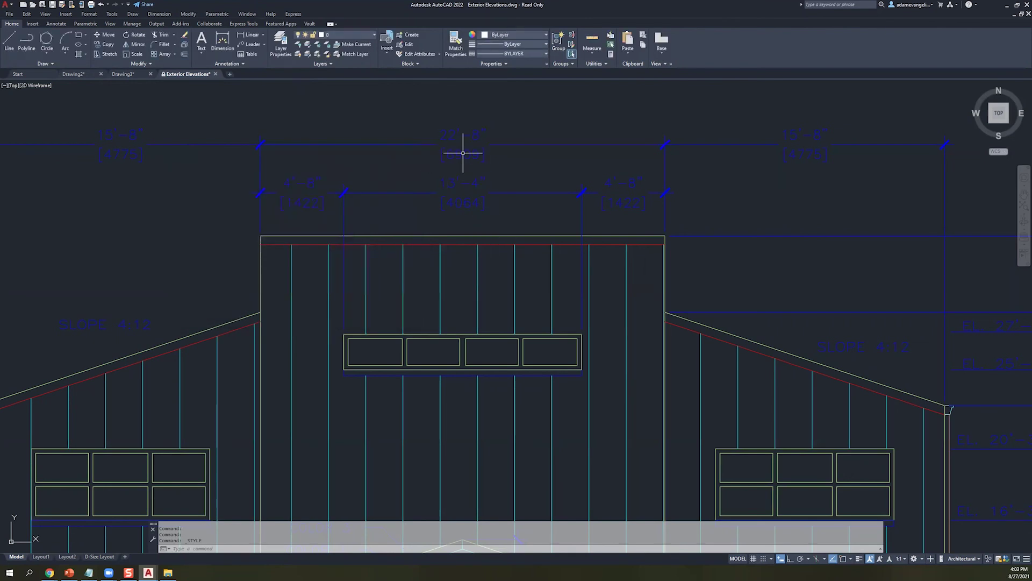
- On the D-Size Layout, dimension the vertical distance between two parallel roof lines of the front elevation, placing the dimension outside the sheet
scroll(462, 152, down, 4)
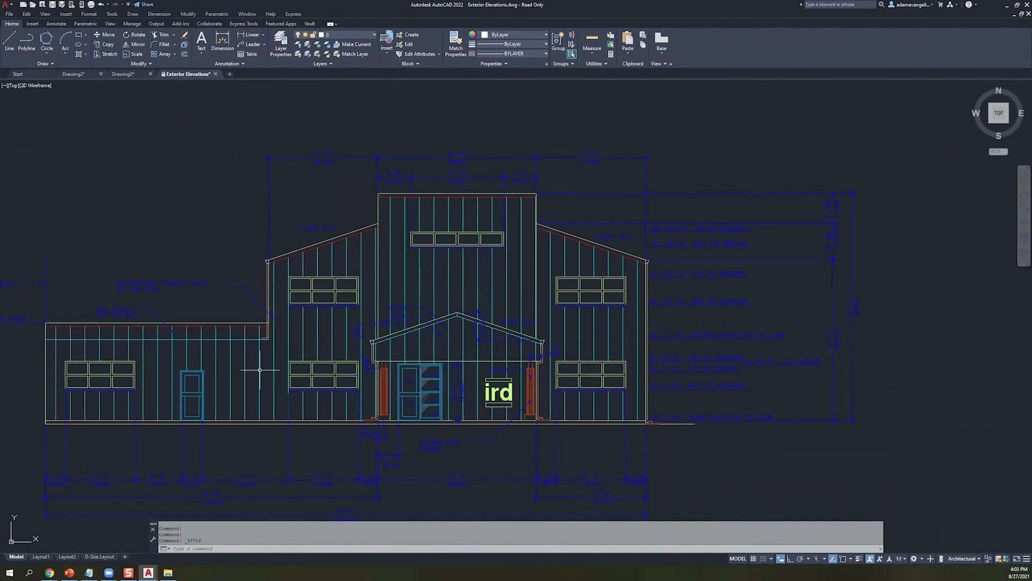
mouse_move(183, 74)
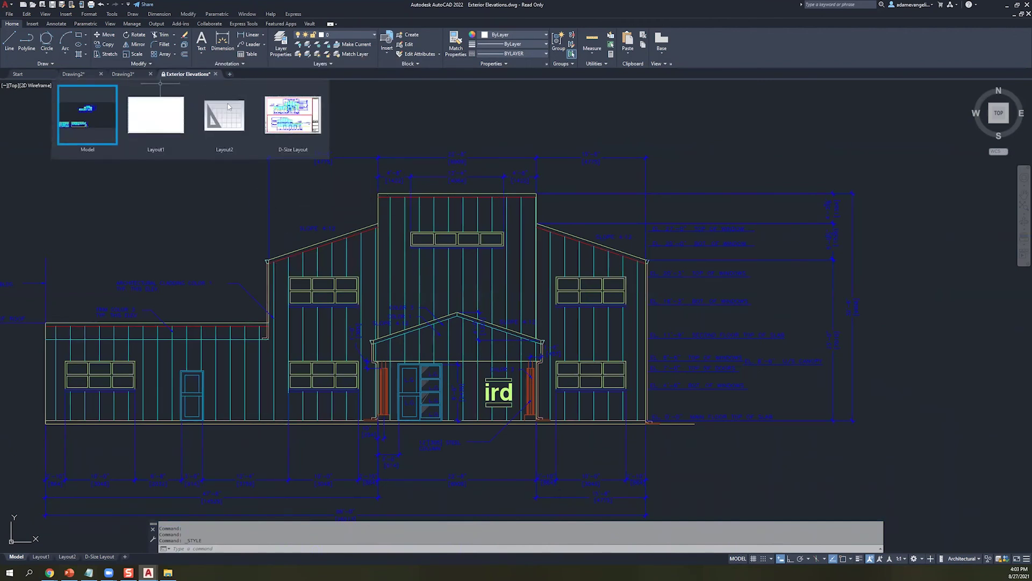
click(292, 114)
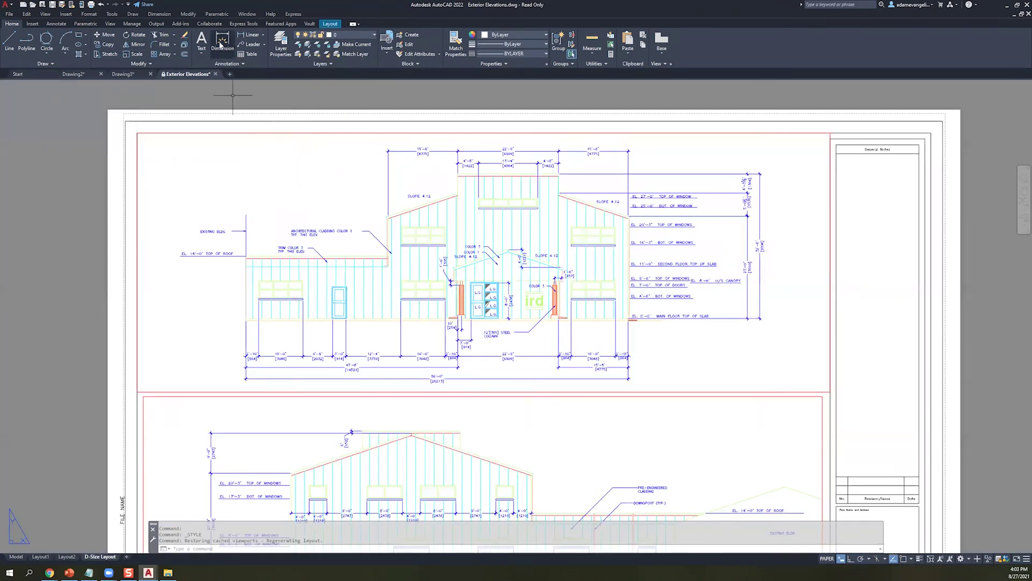
click(220, 46)
click(559, 198)
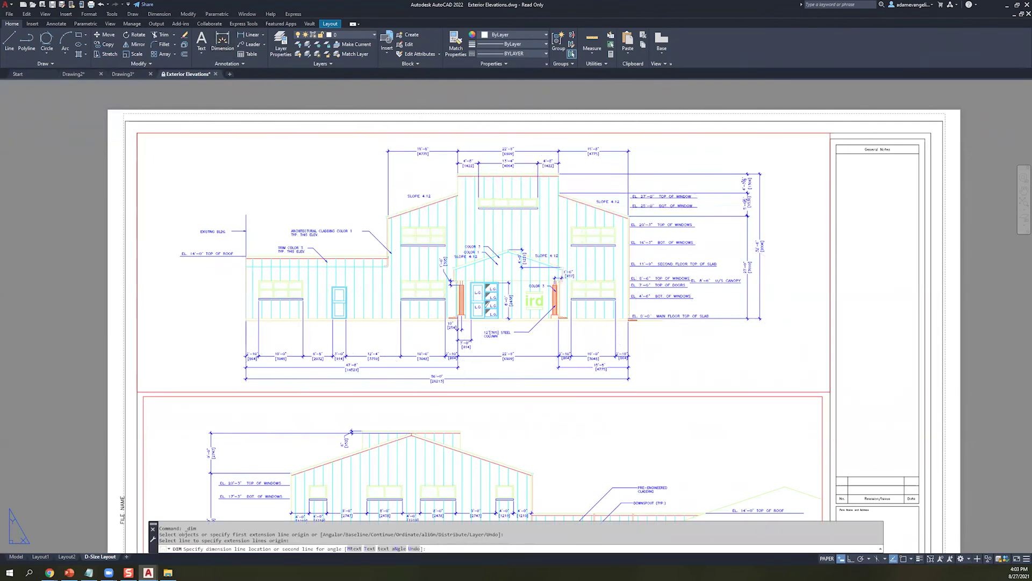
click(559, 199)
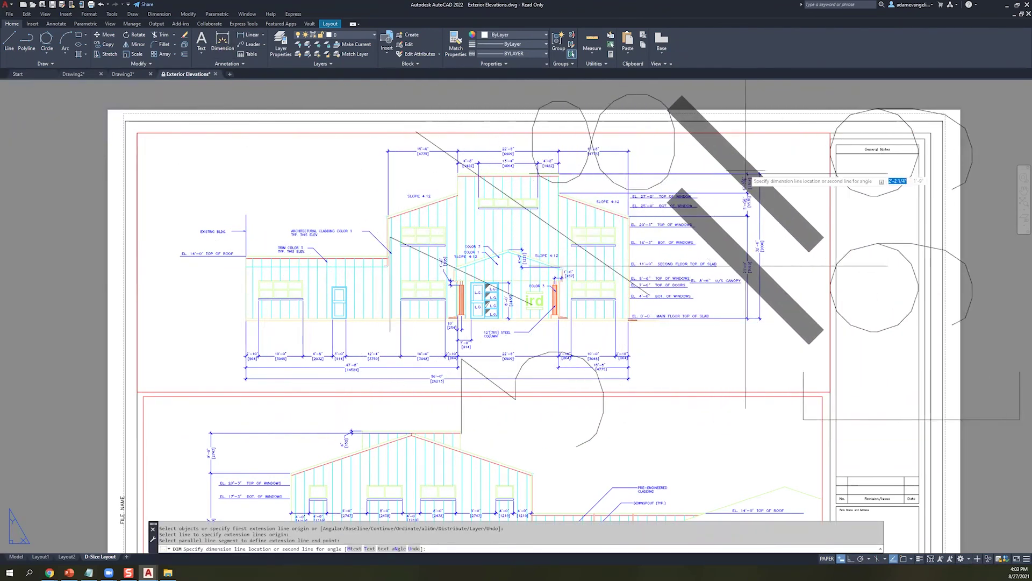
scroll(746, 178, up, 2)
scroll(666, 199, down, 8)
click(384, 258)
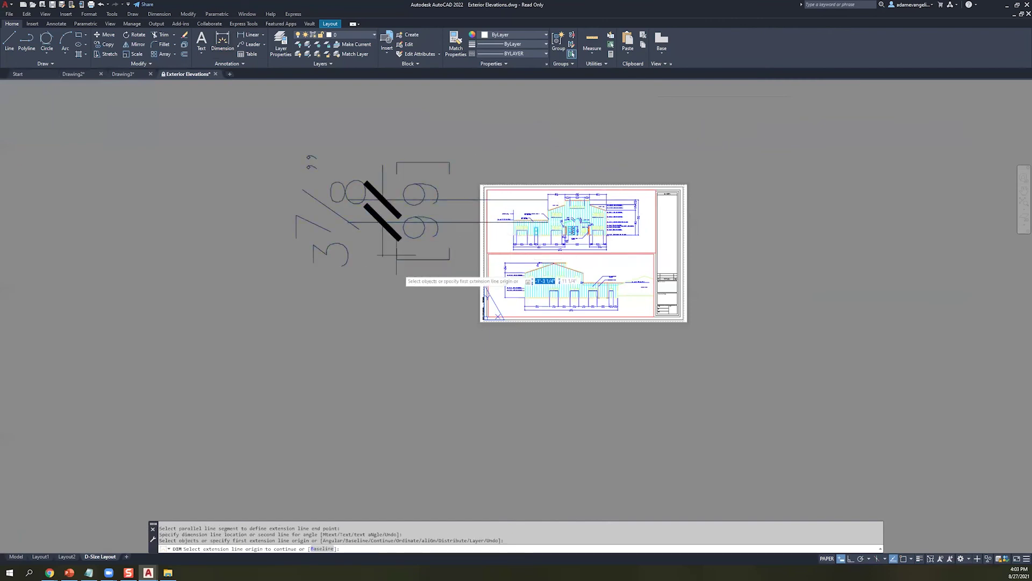
- End the dimension command and erase the oversized dimension placed outside the D-size sheet
key(Escape)
key(Escape)
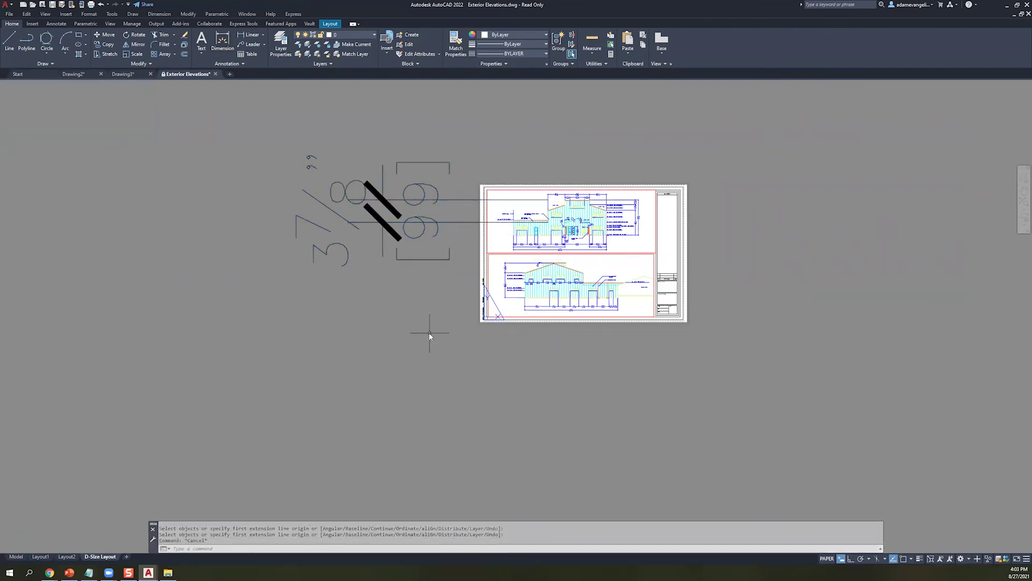
click(449, 300)
click(346, 219)
key(Delete)
click(358, 183)
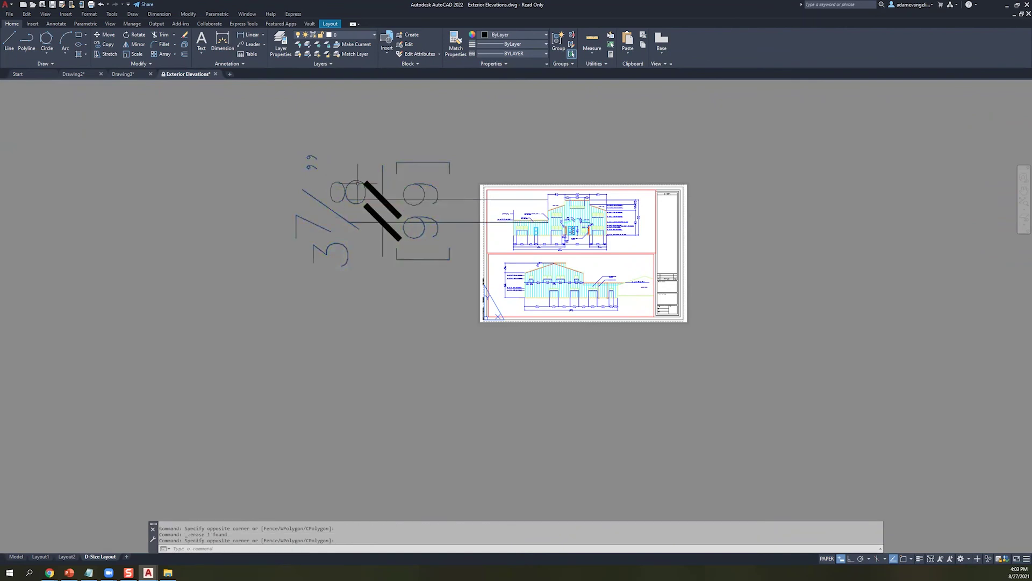
mouse_move(357, 183)
mouse_down()
mouse_move(387, 217)
mouse_move(360, 275)
mouse_up()
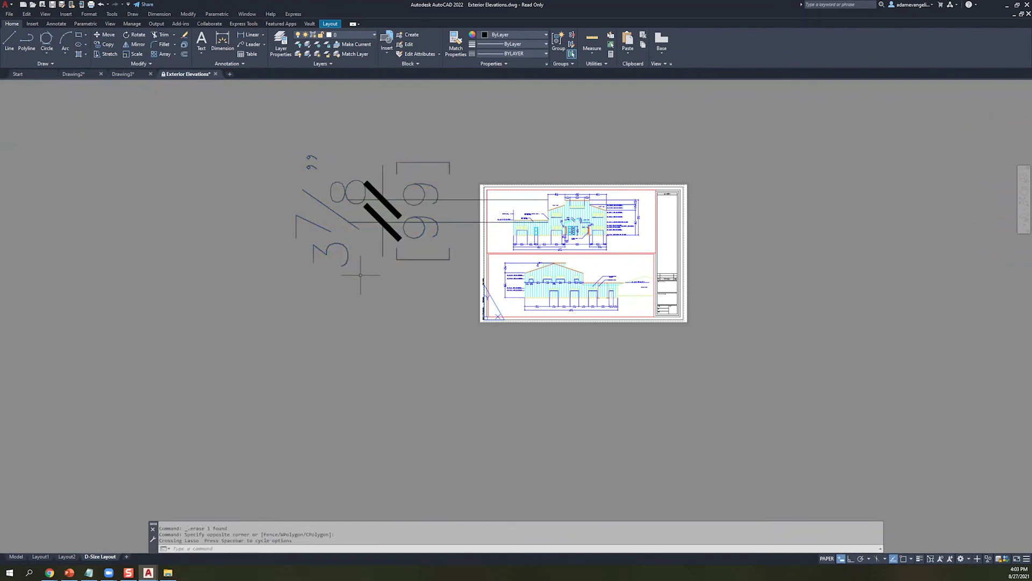
key(Escape)
key(Escape)
key(Escape)
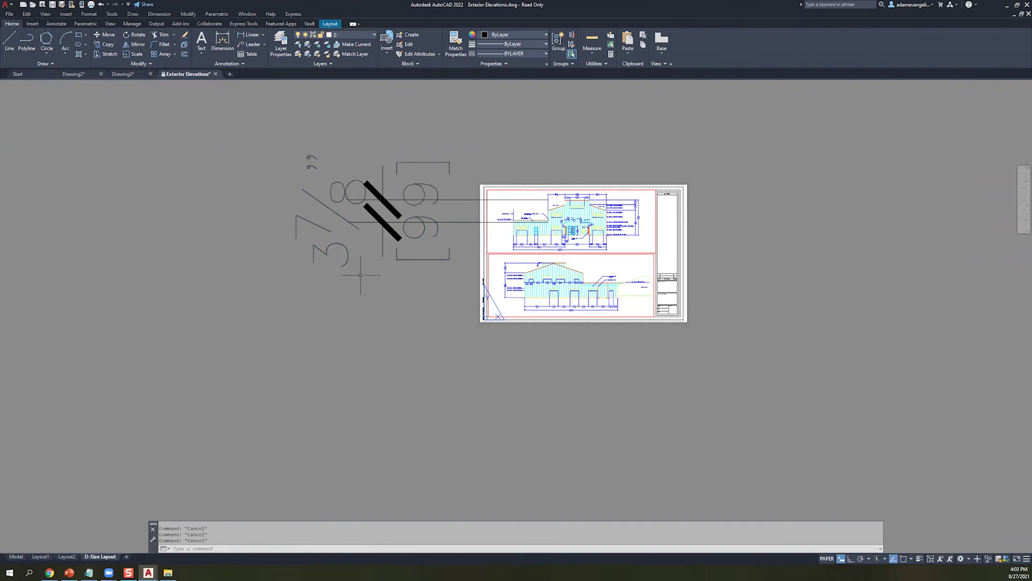
click(469, 209)
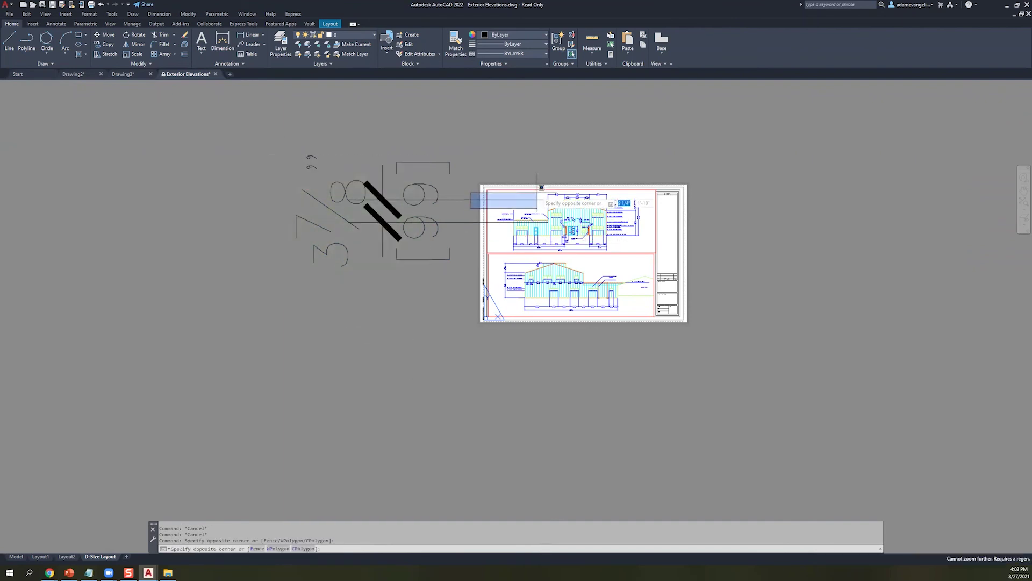
scroll(465, 208, up, 4)
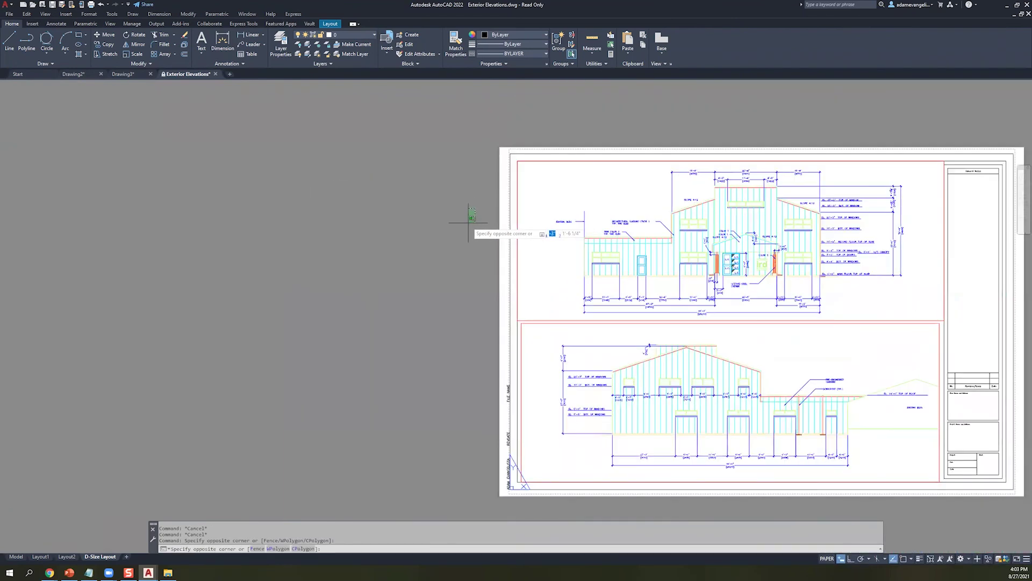
key(Escape)
key(Escape)
middle_drag(745, 279, 445, 279)
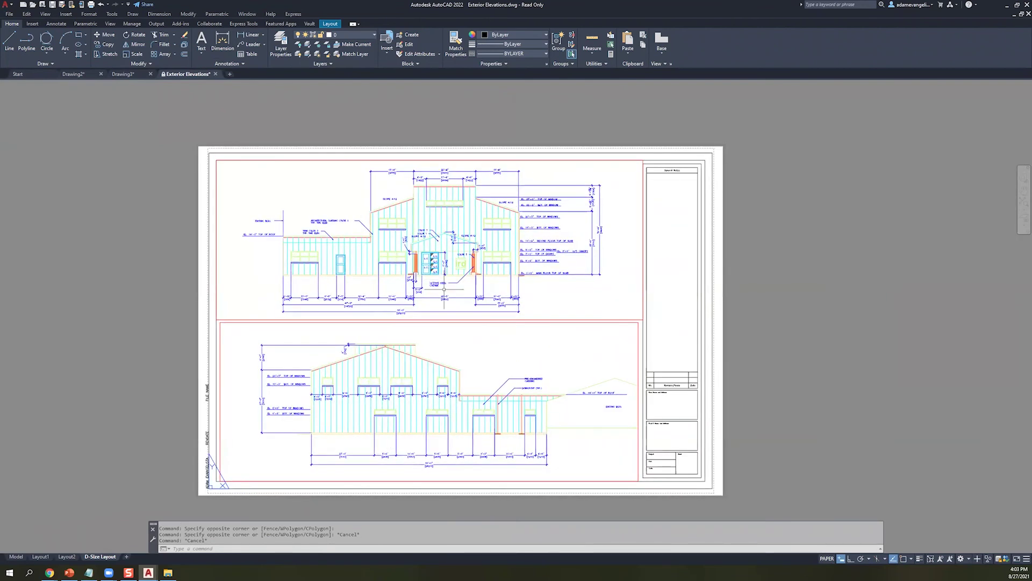
- Add multiline text reading FRONT VIEW in the upper-left area of the front elevation viewport on the D-Size Layout
scroll(468, 347, up, 3)
scroll(269, 180, down, 3)
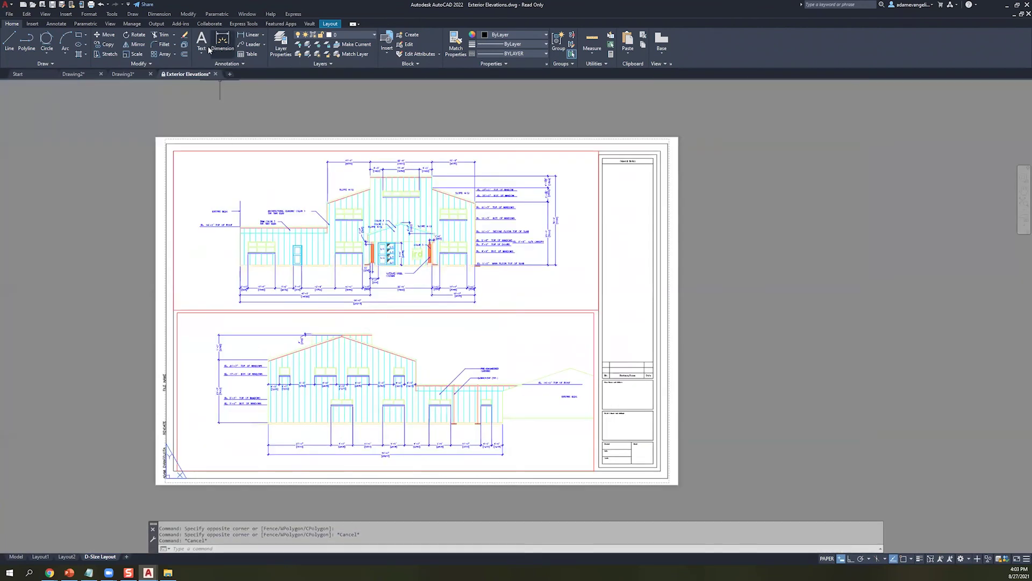
click(201, 40)
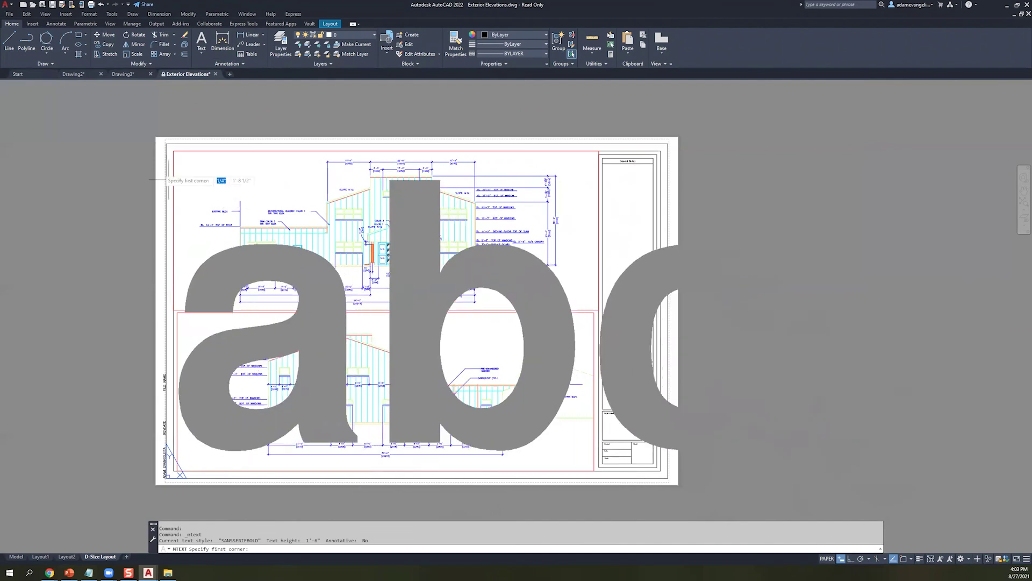
click(185, 152)
click(433, 276)
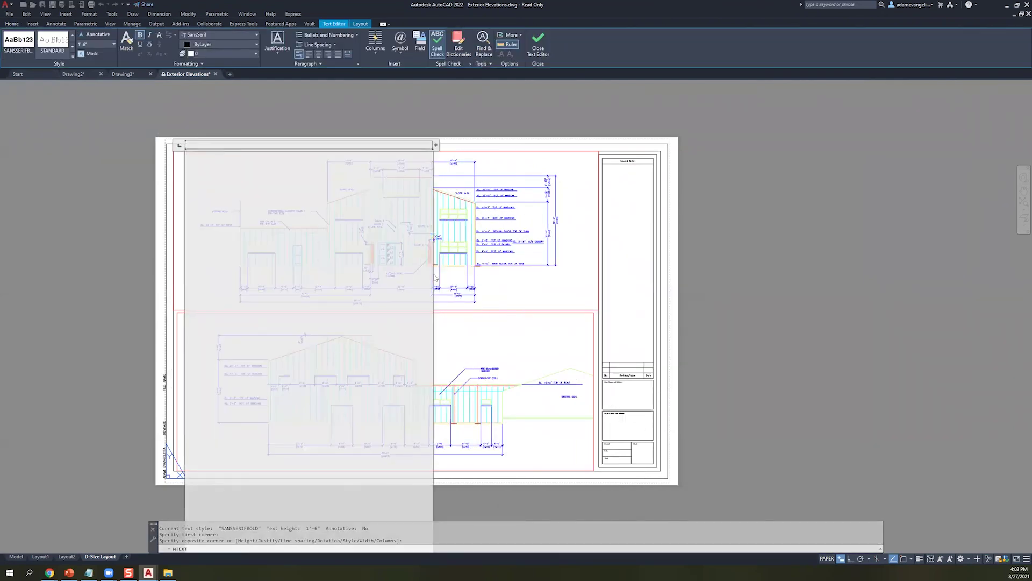
text(OMT)
key(BackSpace)
key(BackSpace)
text(N VIEW)
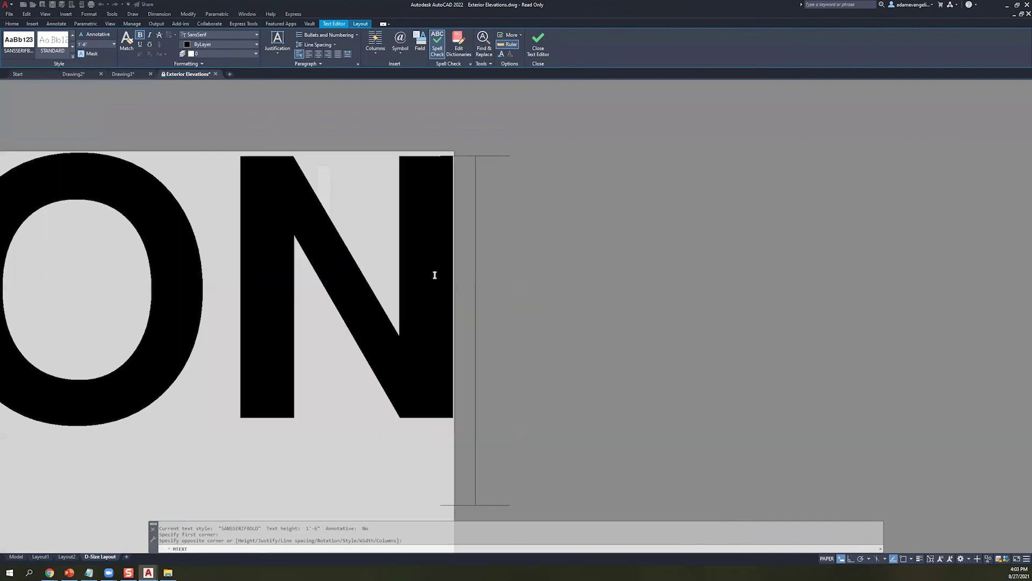
- Set the height of the whole FRONT VIEW text to 1/4" and finish editing it
key(ctrl+a)
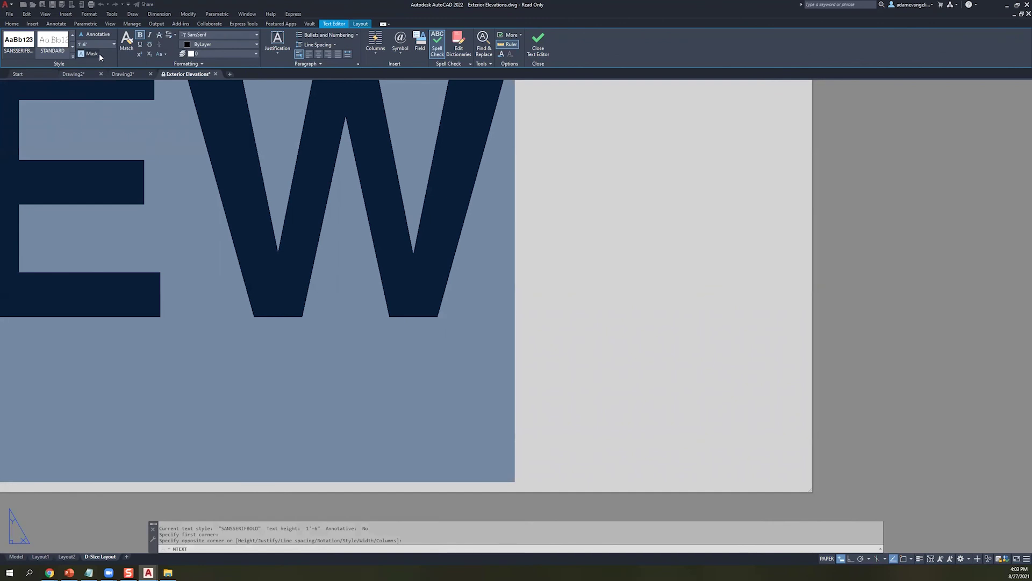
text(1/4)
key(Return)
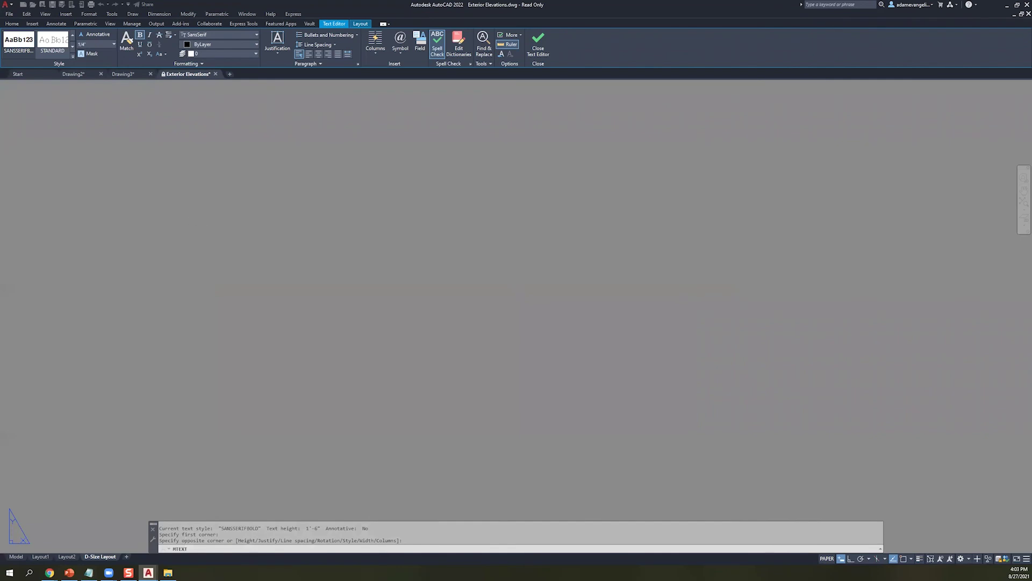
click(315, 244)
click(316, 245)
key(Escape)
middle_click(412, 276)
middle_click(411, 276)
scroll(430, 301, up, 2)
scroll(377, 258, down, 4)
scroll(305, 222, up, 2)
- Move the FRONT VIEW label into the open space above the existing building roof in the front elevation viewport
click(226, 120)
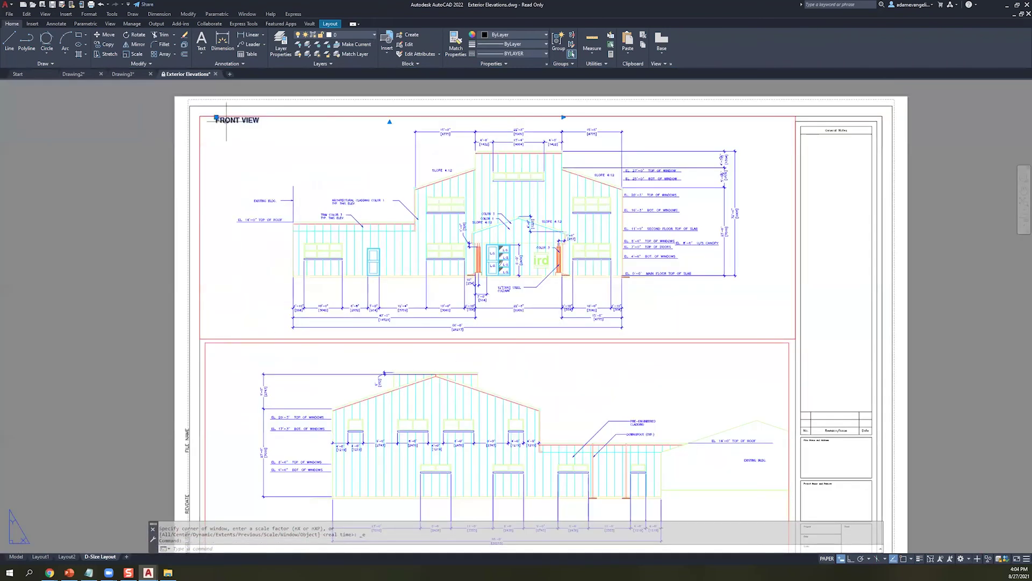
click(216, 117)
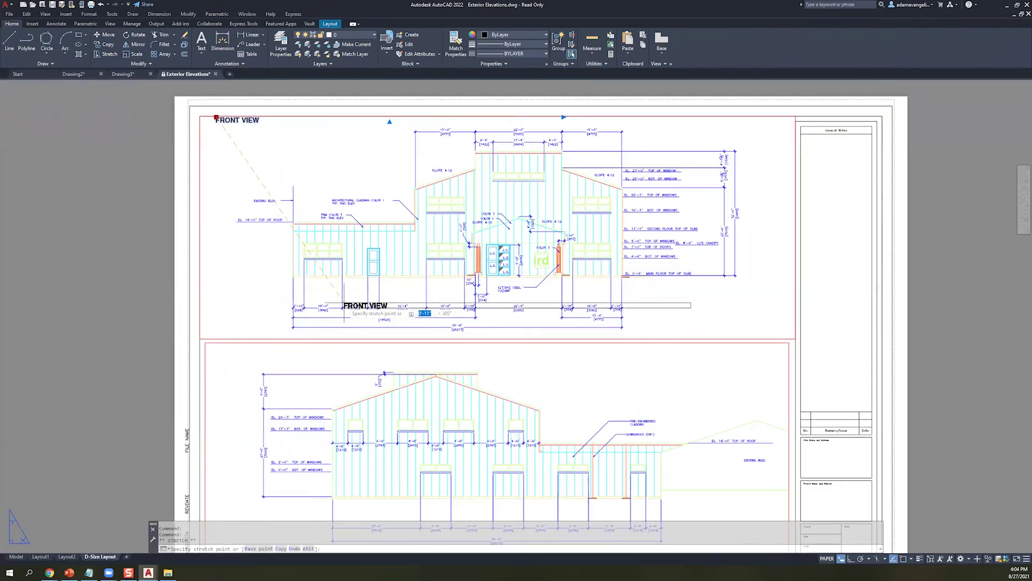
click(262, 159)
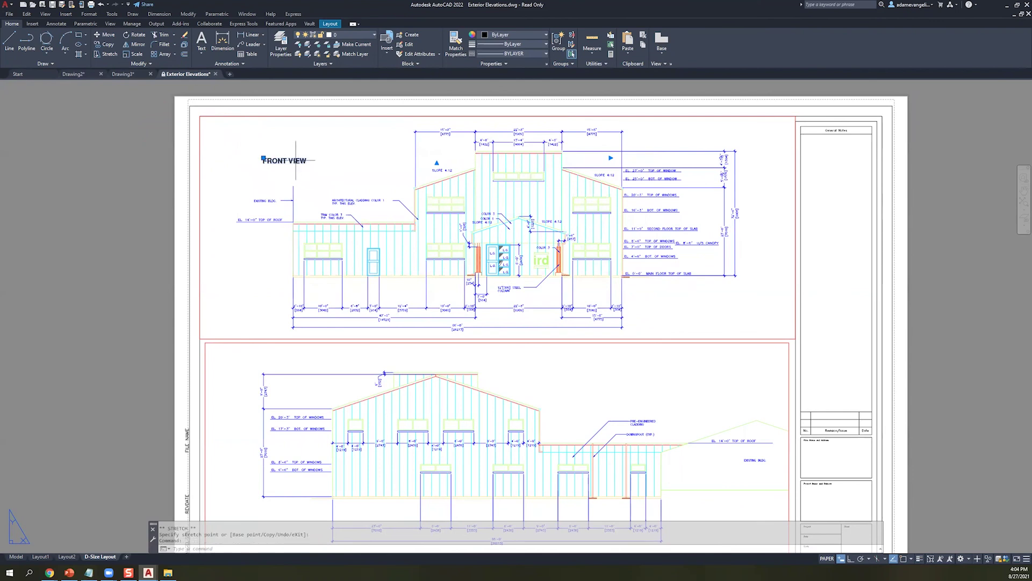
- Reopen the FRONT VIEW label for editing, review its available text heights, and close it without changes
double_click(295, 160)
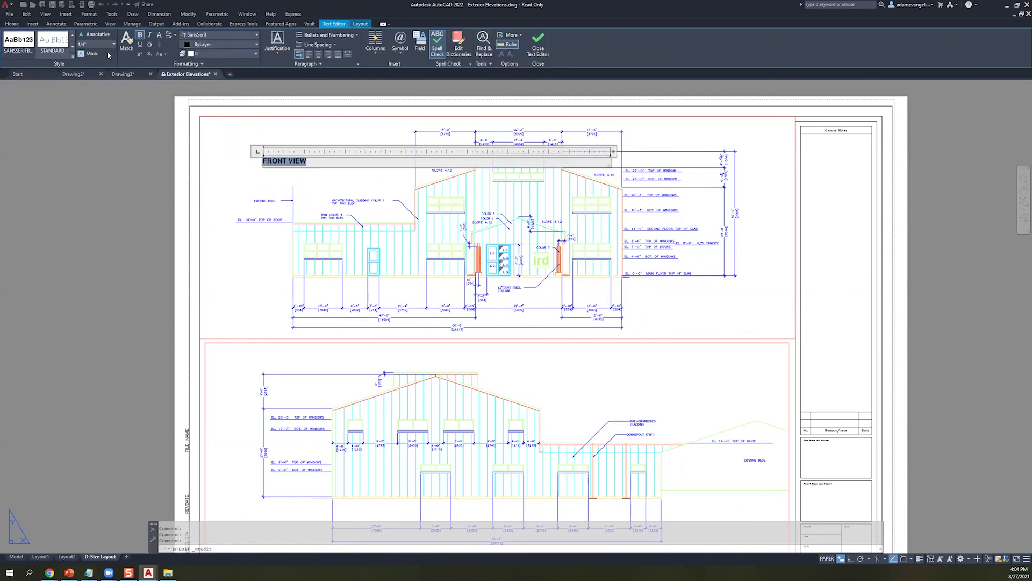
click(113, 45)
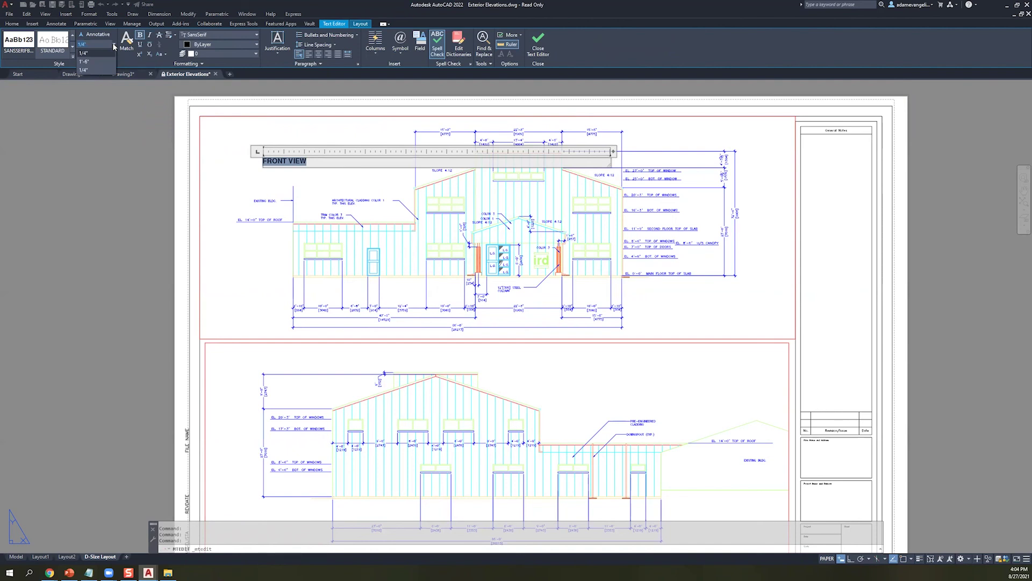
click(204, 155)
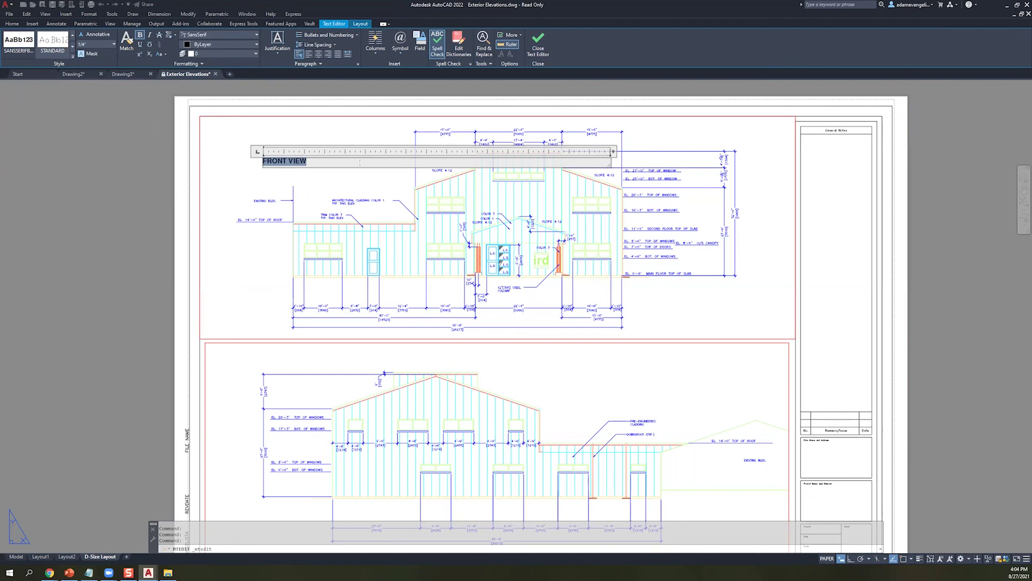
click(124, 169)
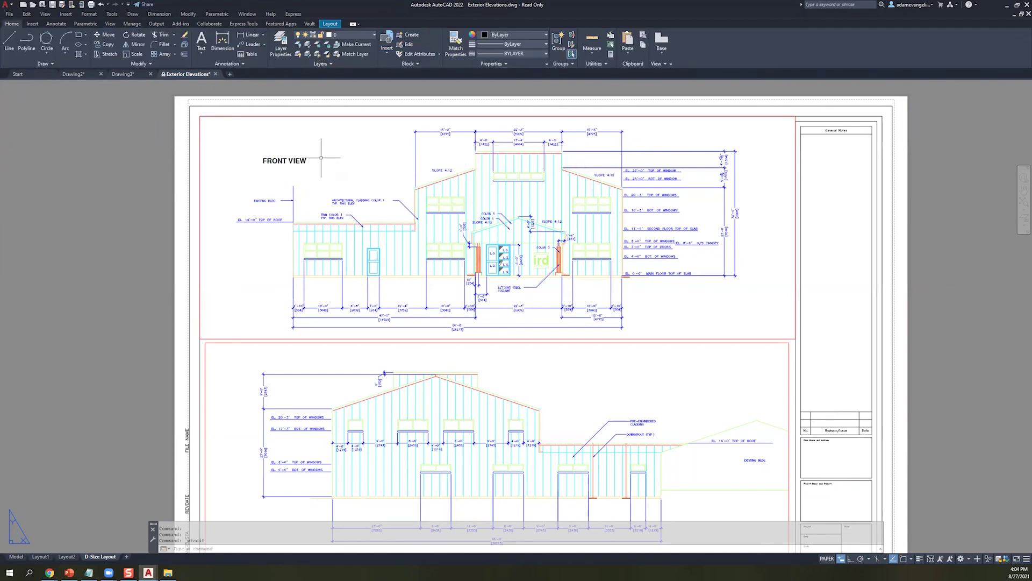
- Add multiline text reading BACK VIEW at 1/4" height in the open space above the low roof of the back elevation
middle_drag(325, 317, 301, 260)
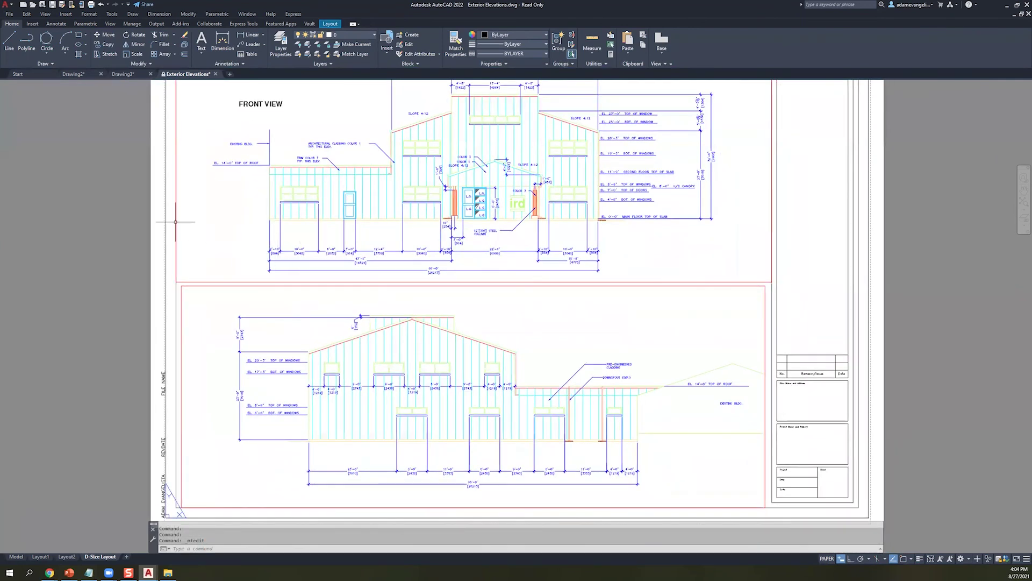
click(202, 44)
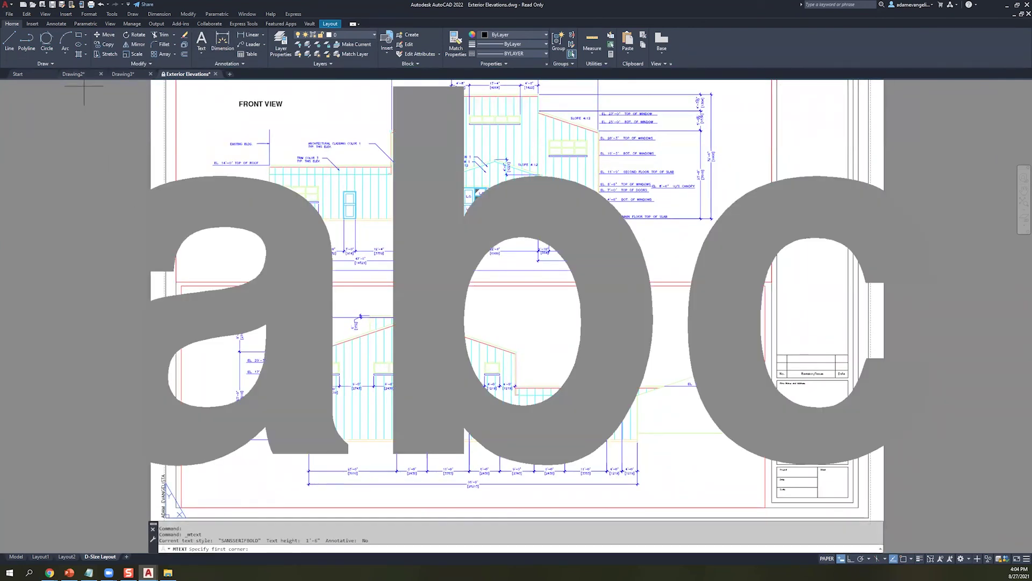
click(531, 317)
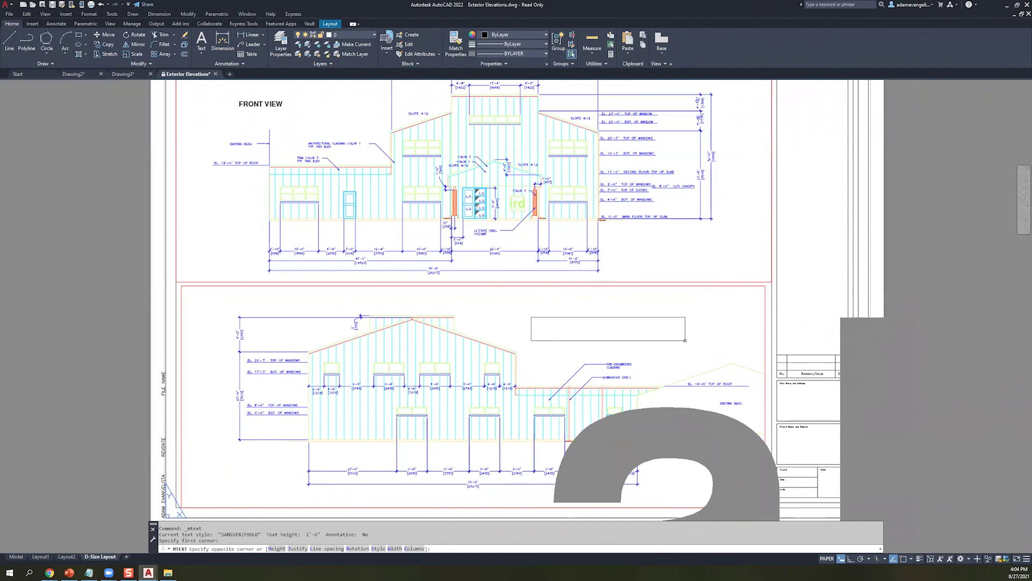
click(686, 356)
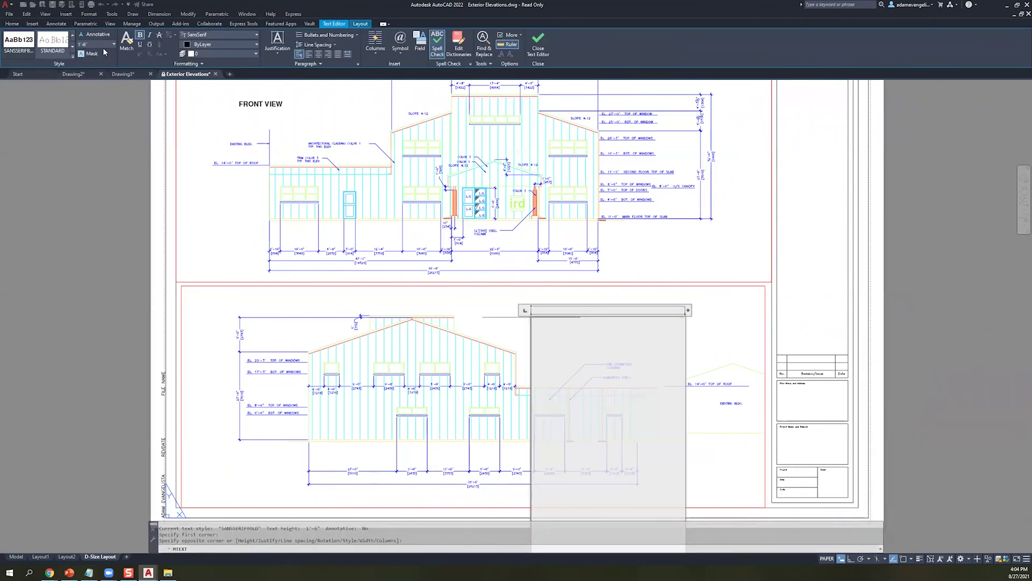
click(114, 44)
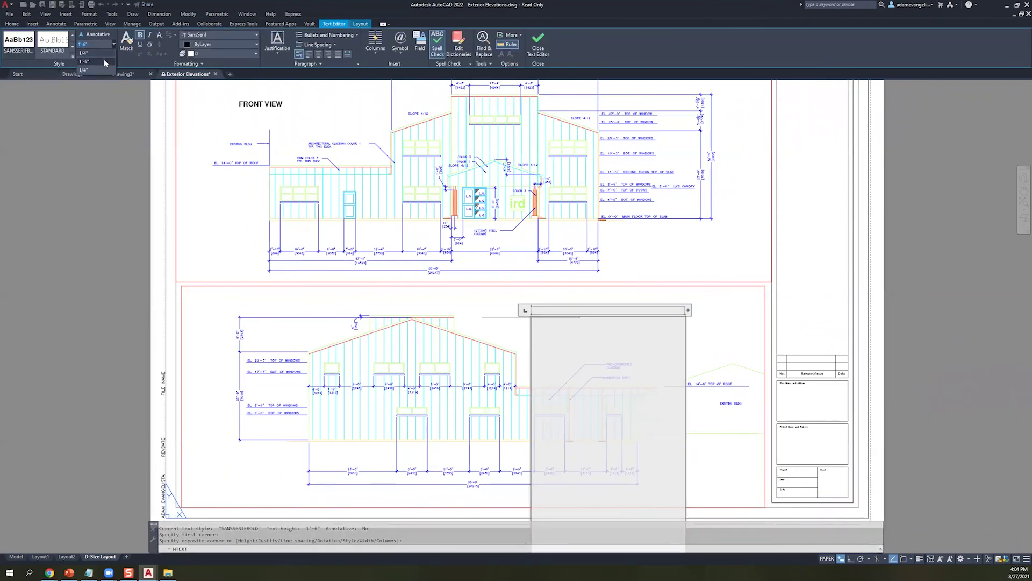
click(94, 73)
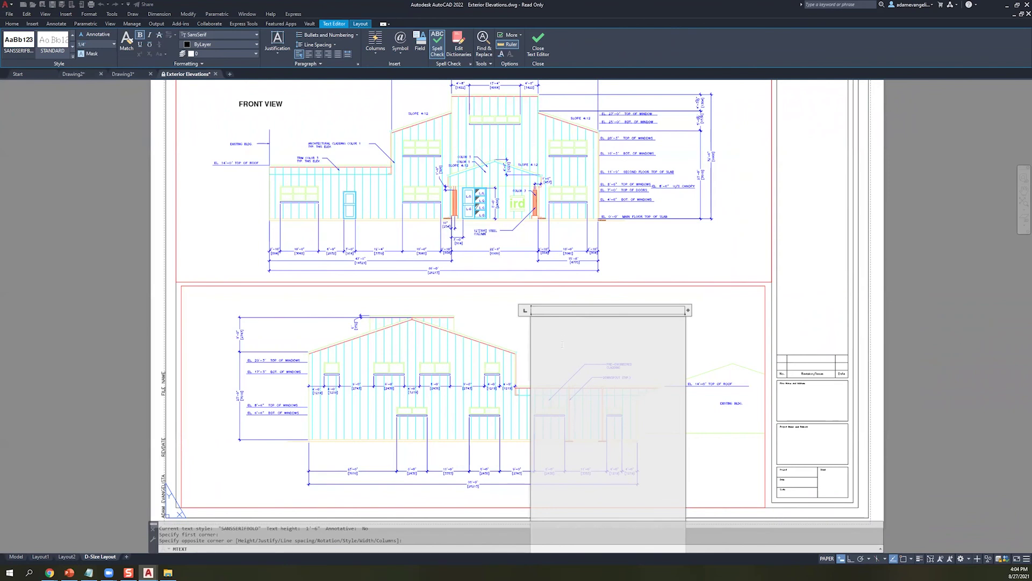
text(jfskla)
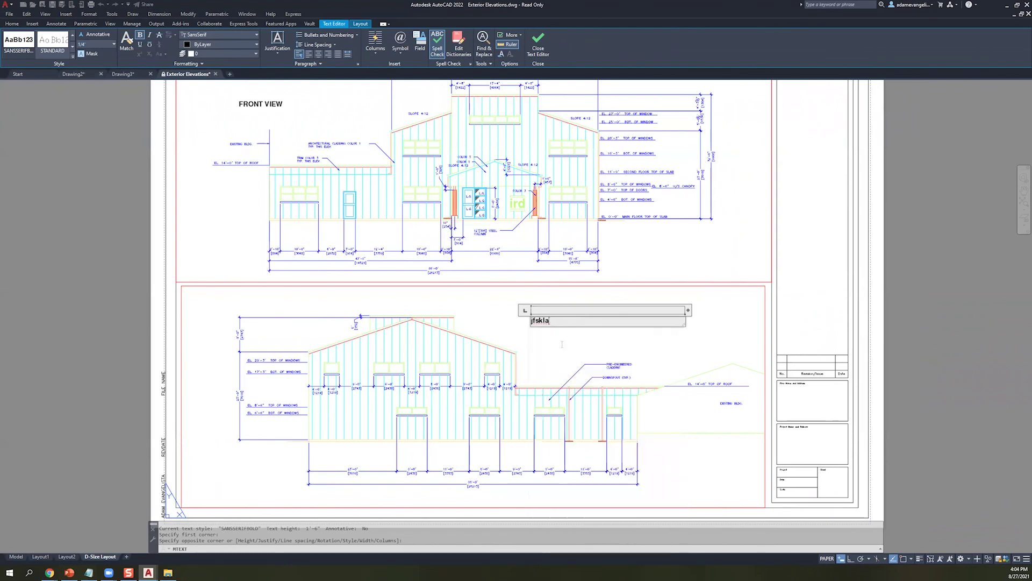
text(;dBACK VIEW)
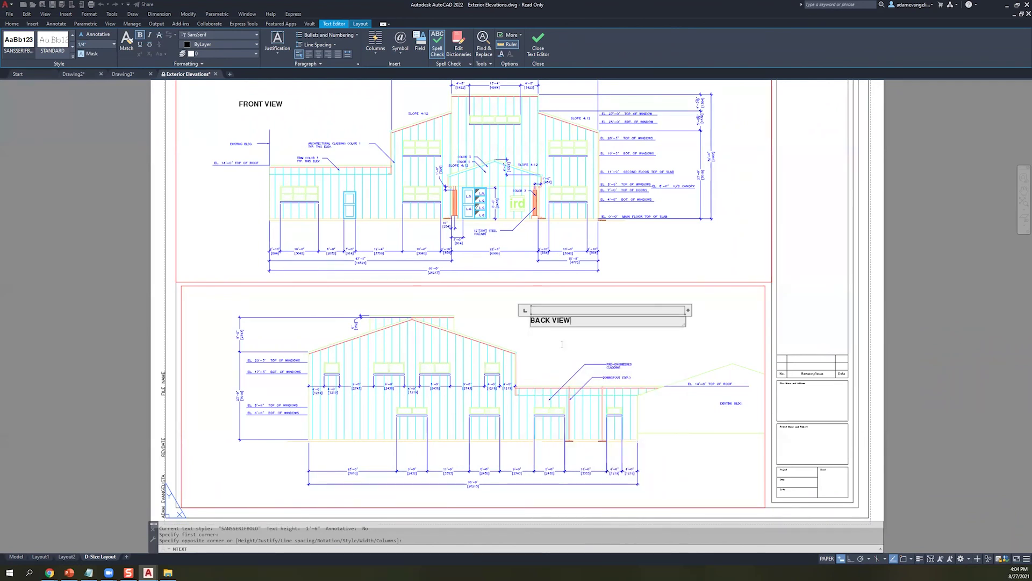
click(562, 344)
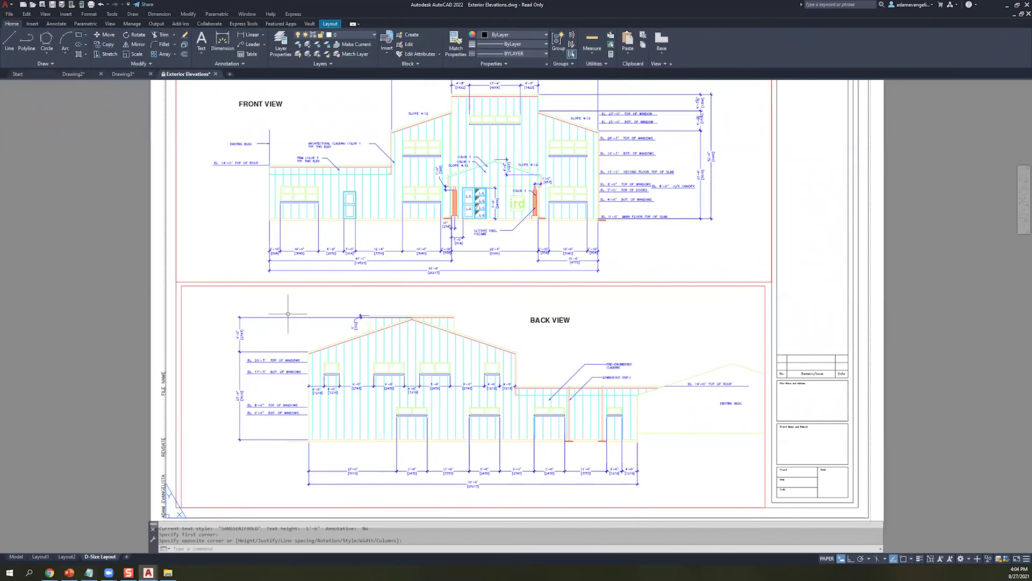
scroll(193, 256, down, 2)
middle_drag(323, 262, 392, 268)
click(188, 270)
click(170, 289)
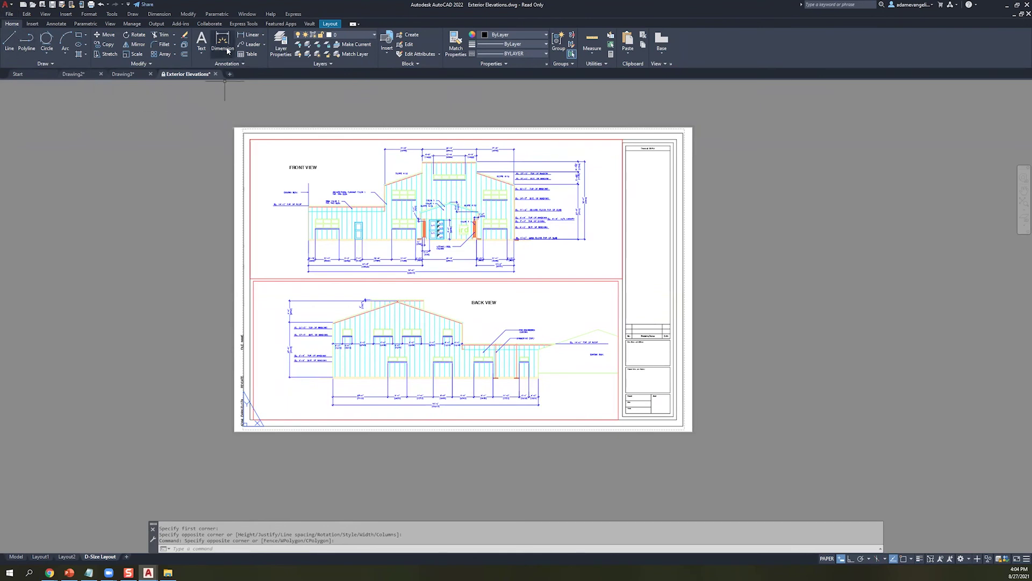
- Look briefly at Drawing3, return to the Exterior Elevations drawing, and switch it to model space
click(122, 73)
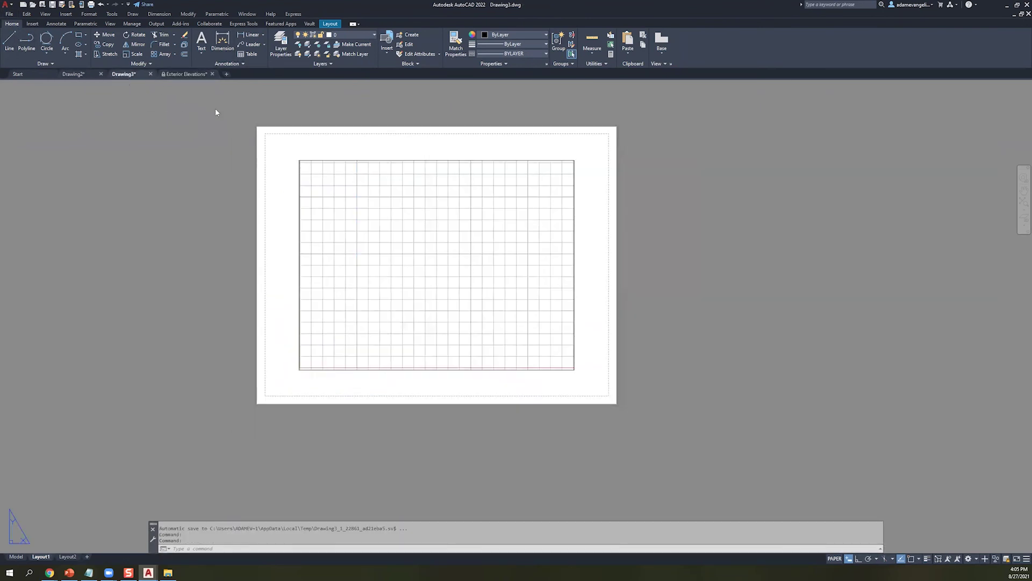
click(183, 75)
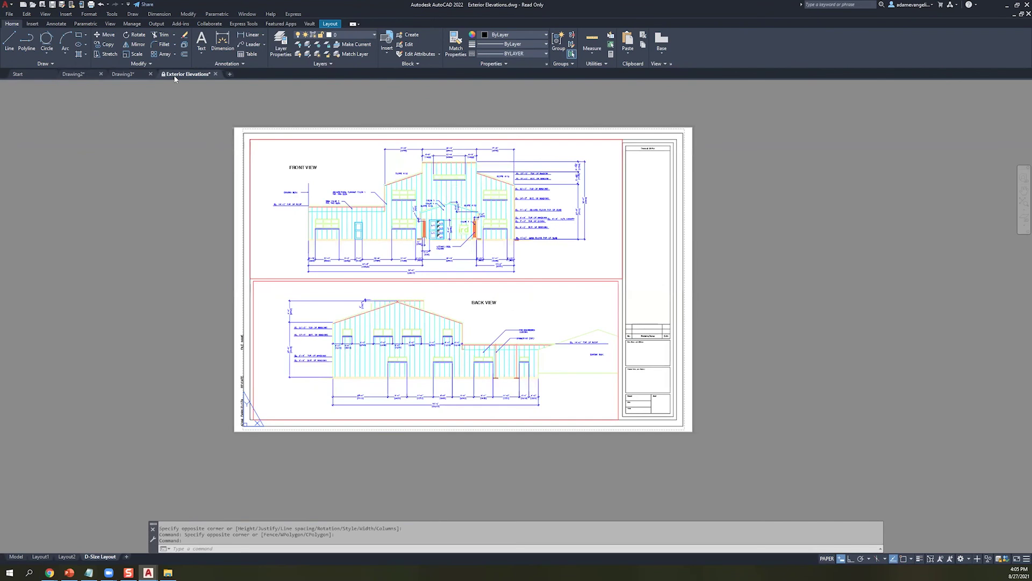
mouse_move(180, 75)
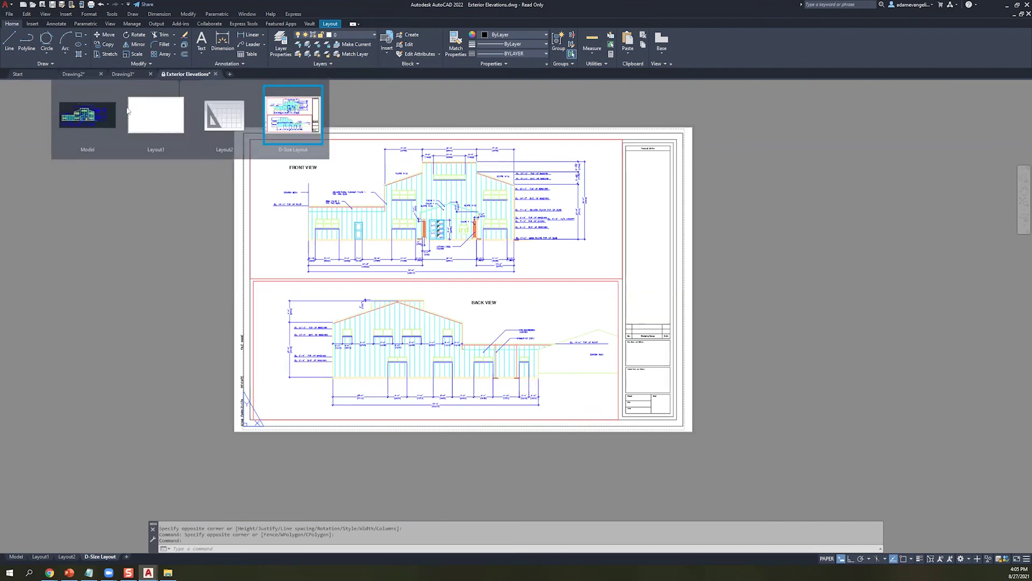
click(88, 115)
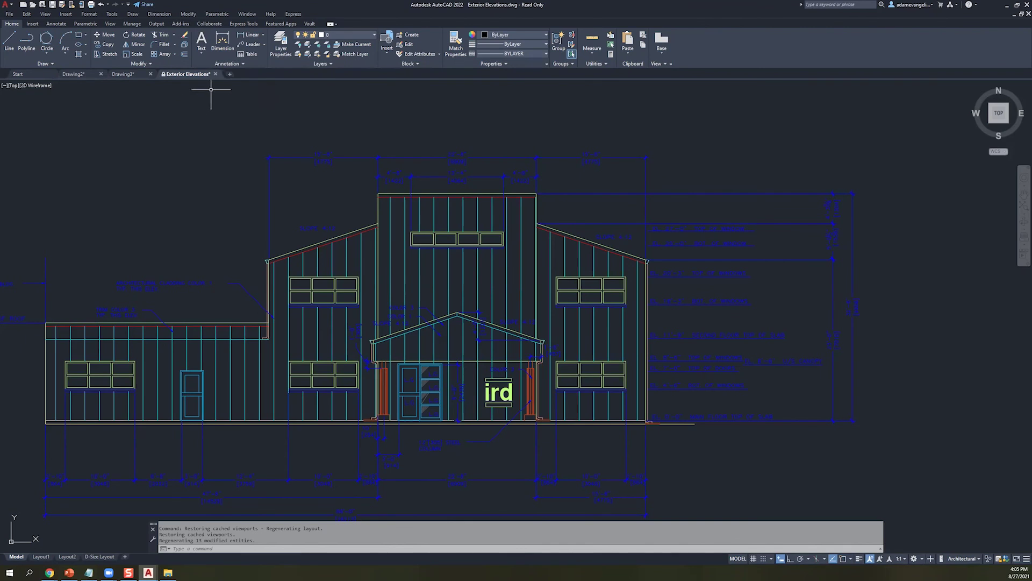
click(456, 122)
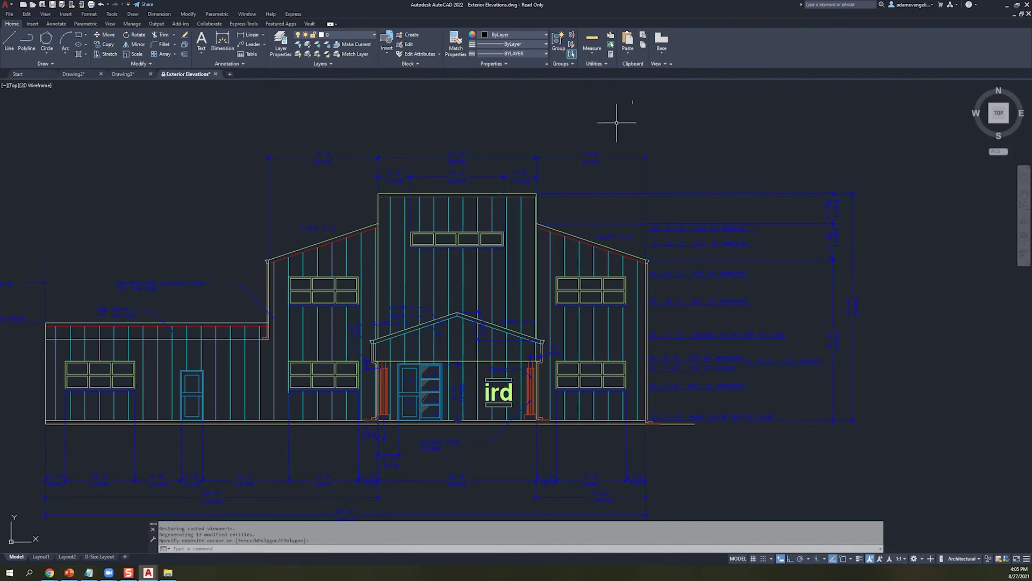
click(226, 47)
middle_drag(383, 205, 292, 220)
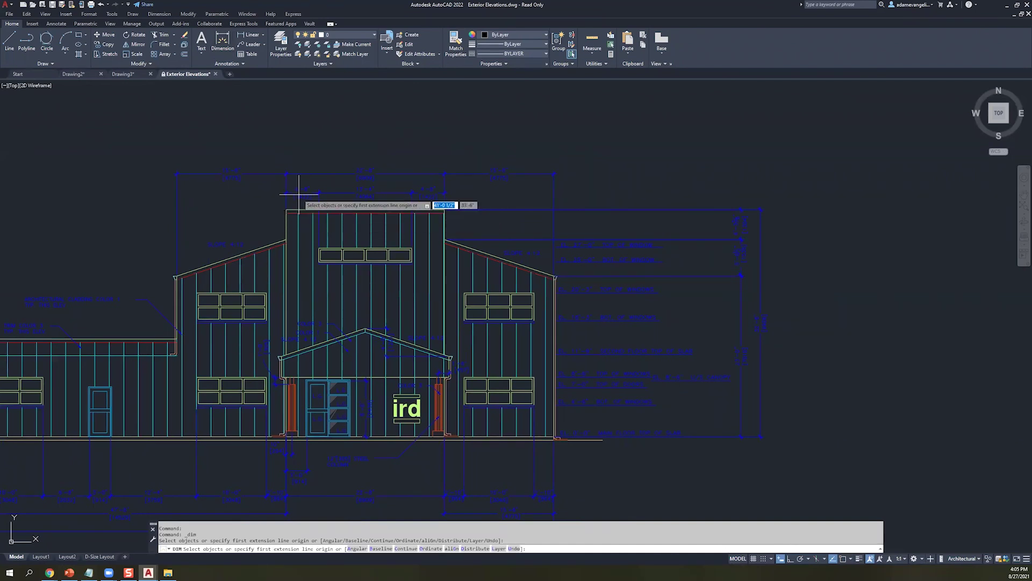
click(263, 34)
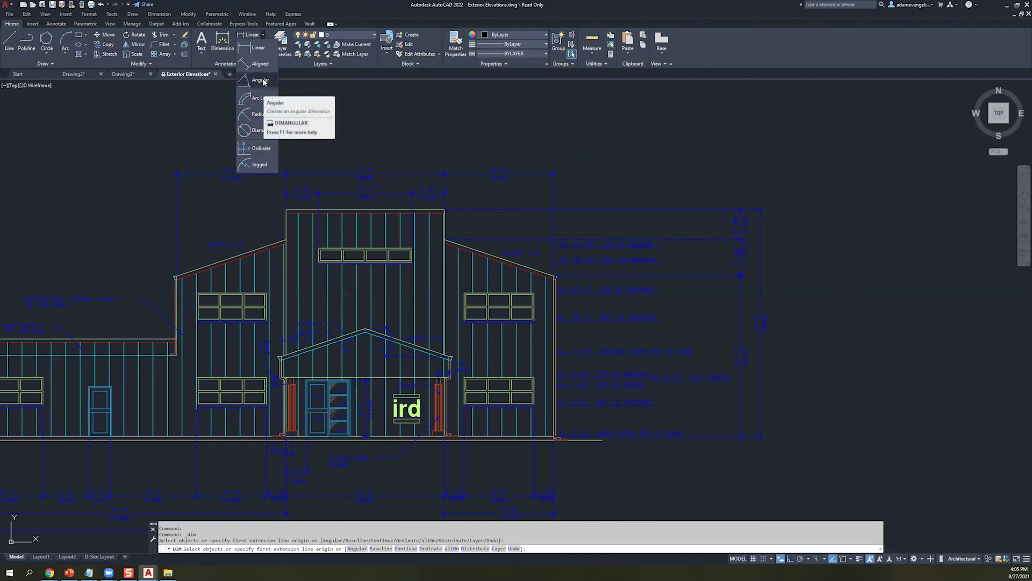
click(246, 119)
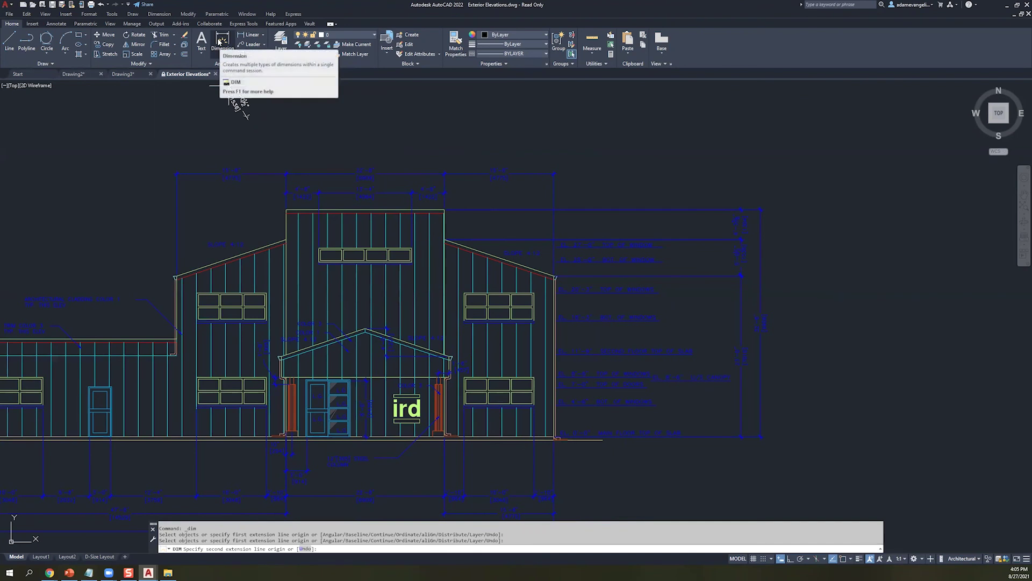
key(Escape)
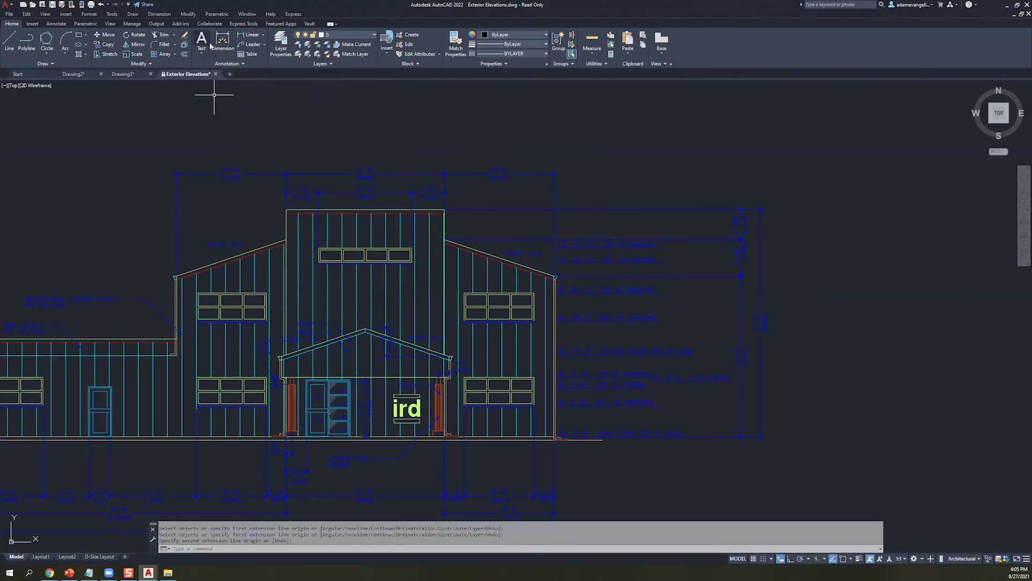
click(221, 49)
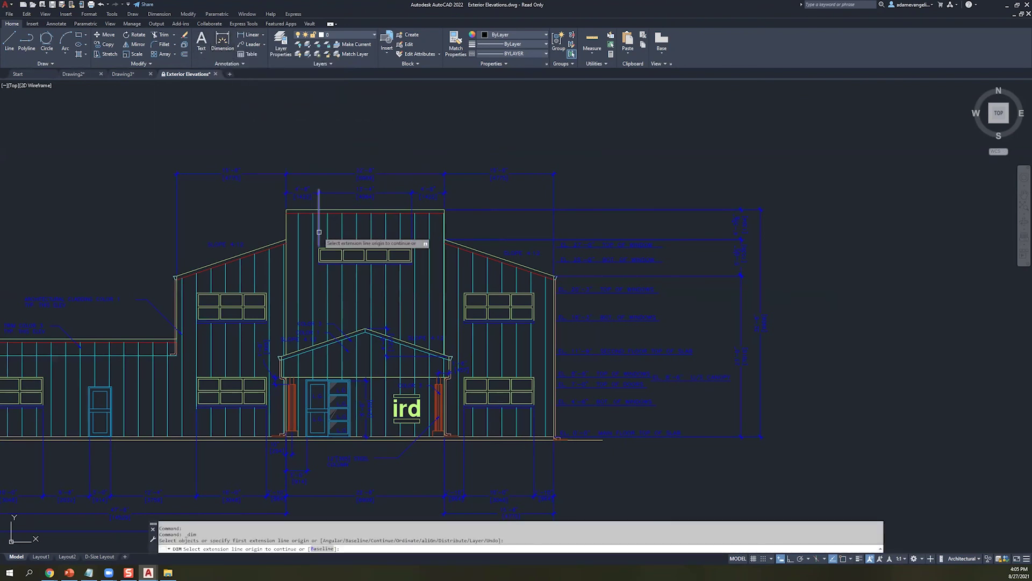
click(304, 208)
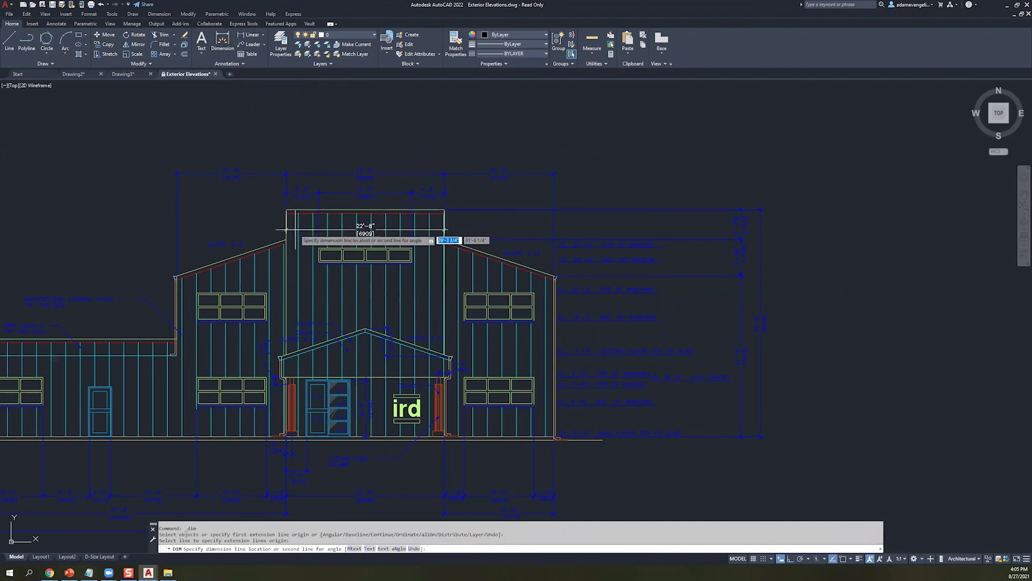
click(284, 226)
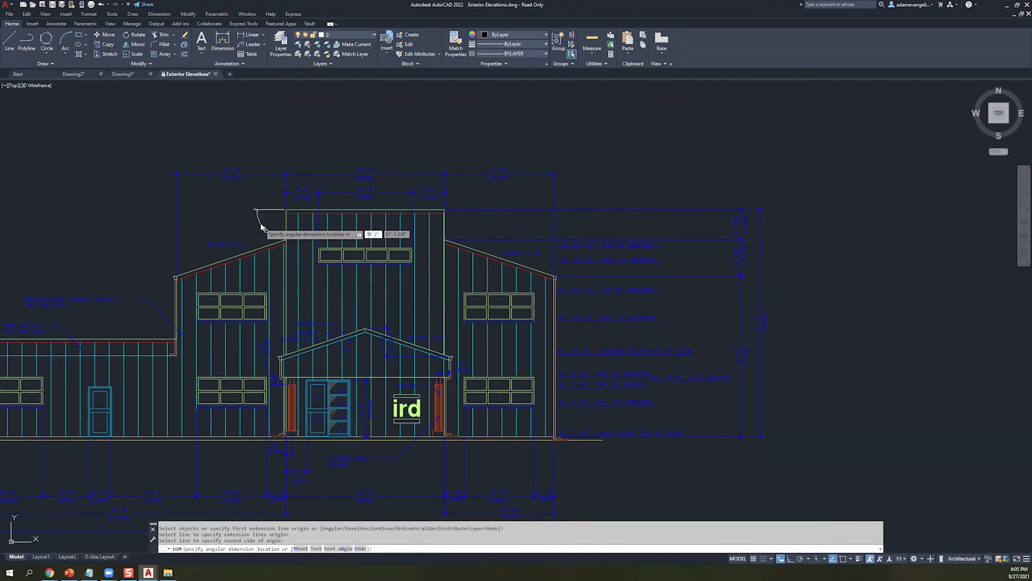
key(Escape)
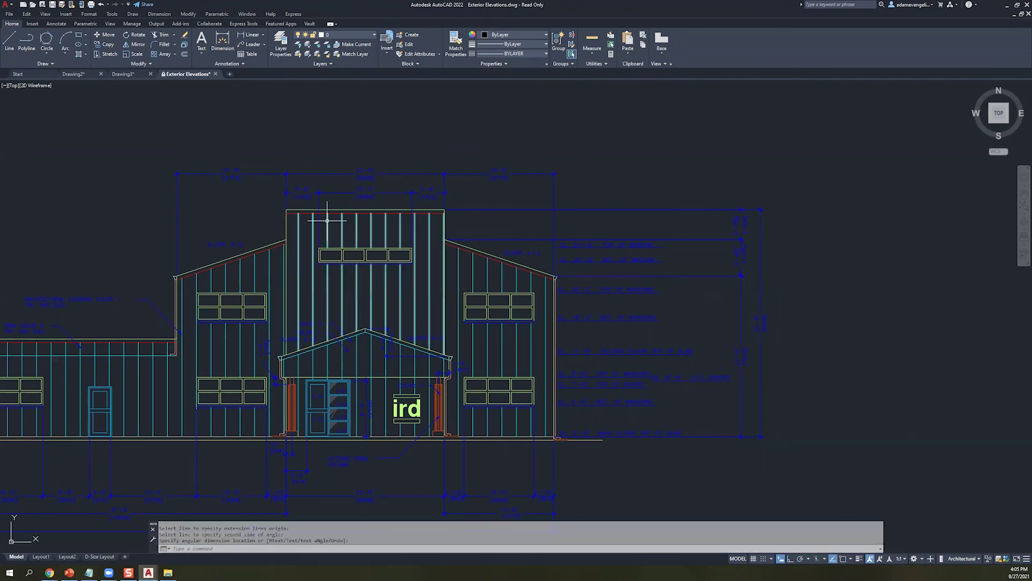
- Return from model space to the D-Size Layout sheet with the front and back elevation viewports
click(262, 34)
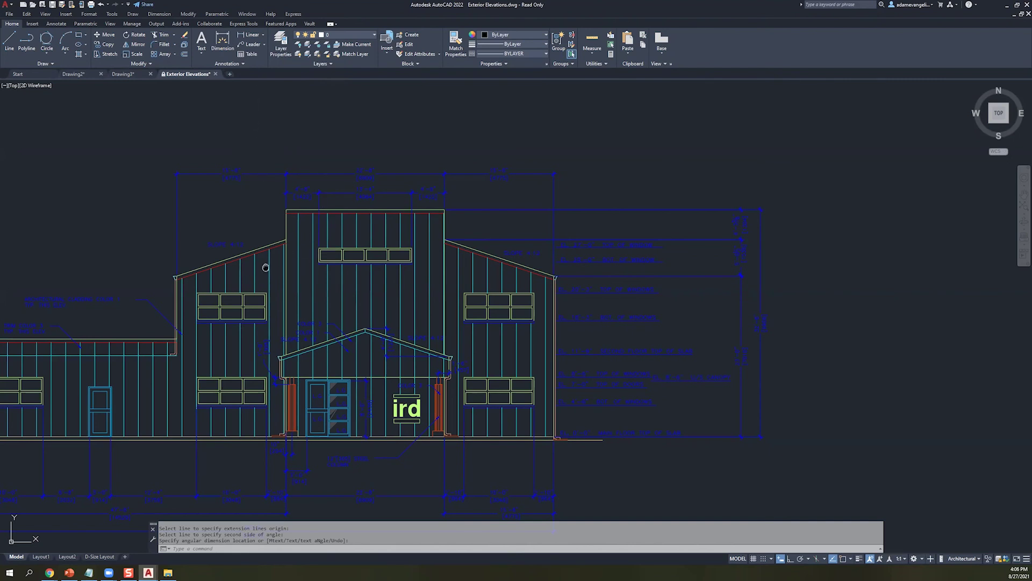
middle_drag(265, 267, 406, 239)
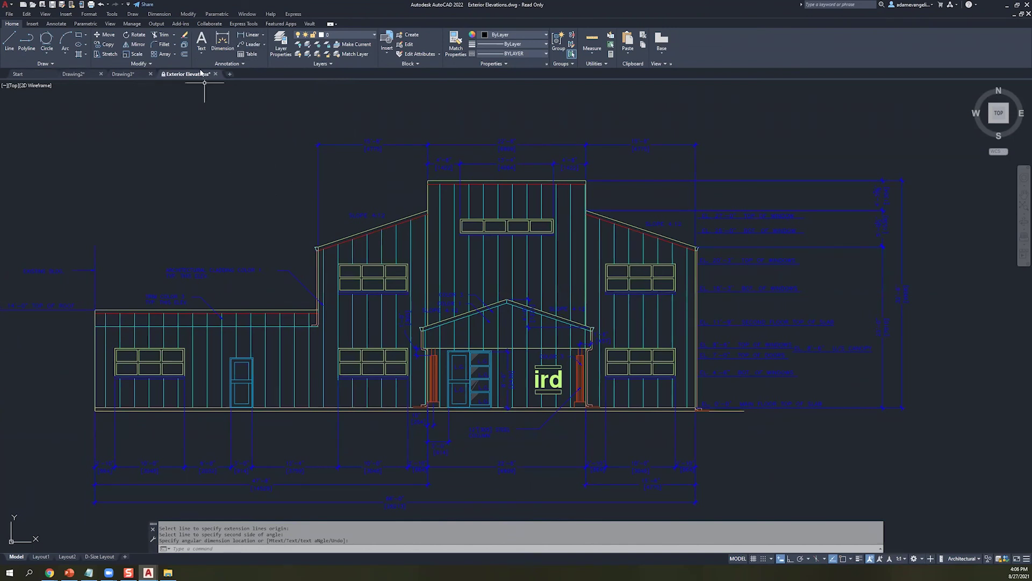
mouse_move(199, 75)
click(295, 106)
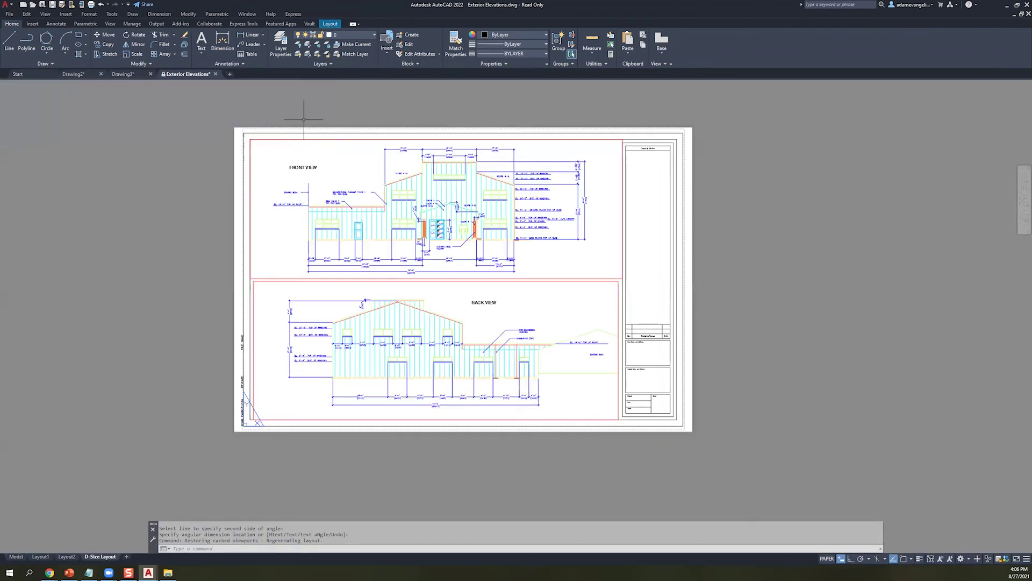
click(162, 232)
click(119, 270)
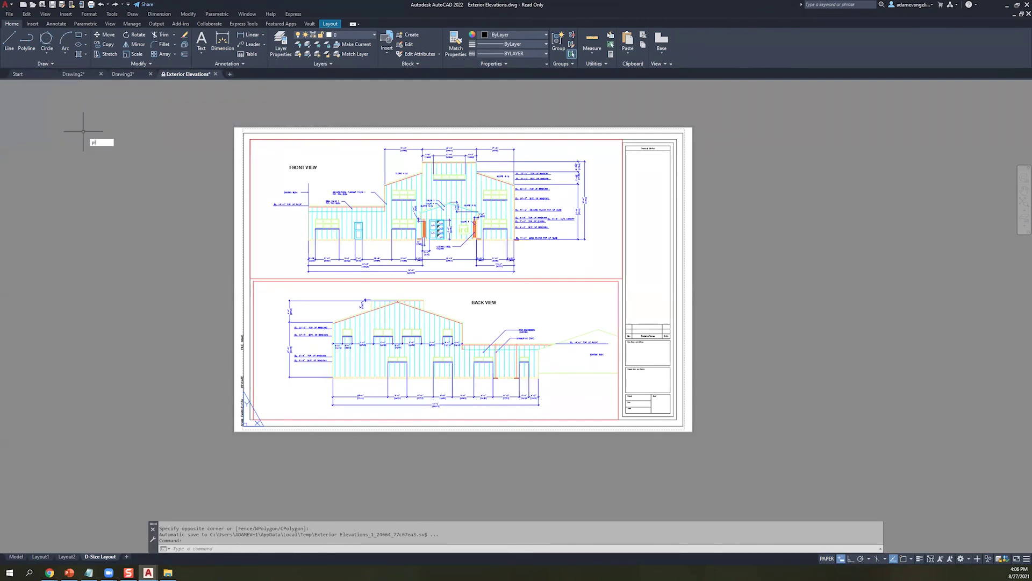
key(BackSpace)
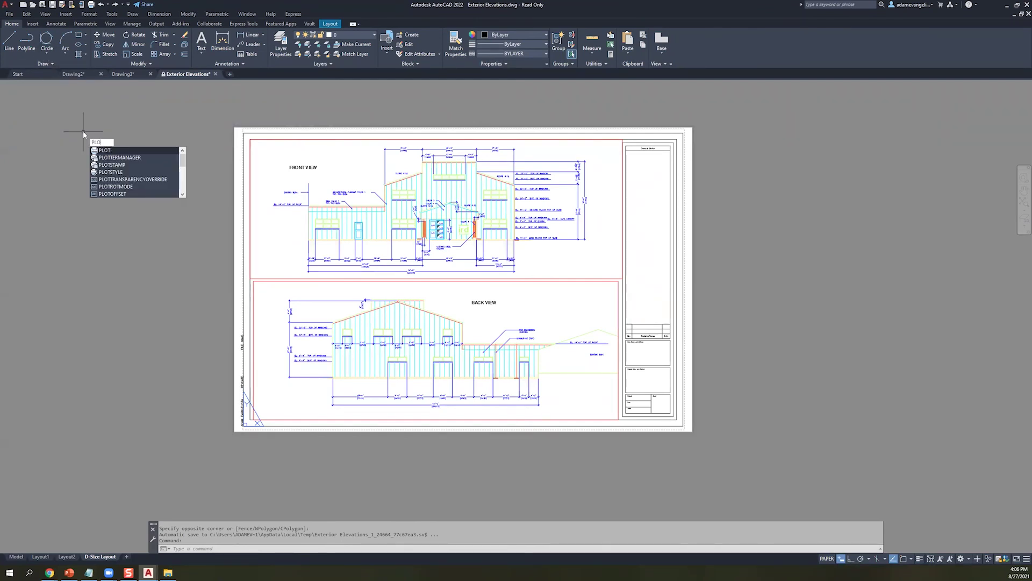
key(Return)
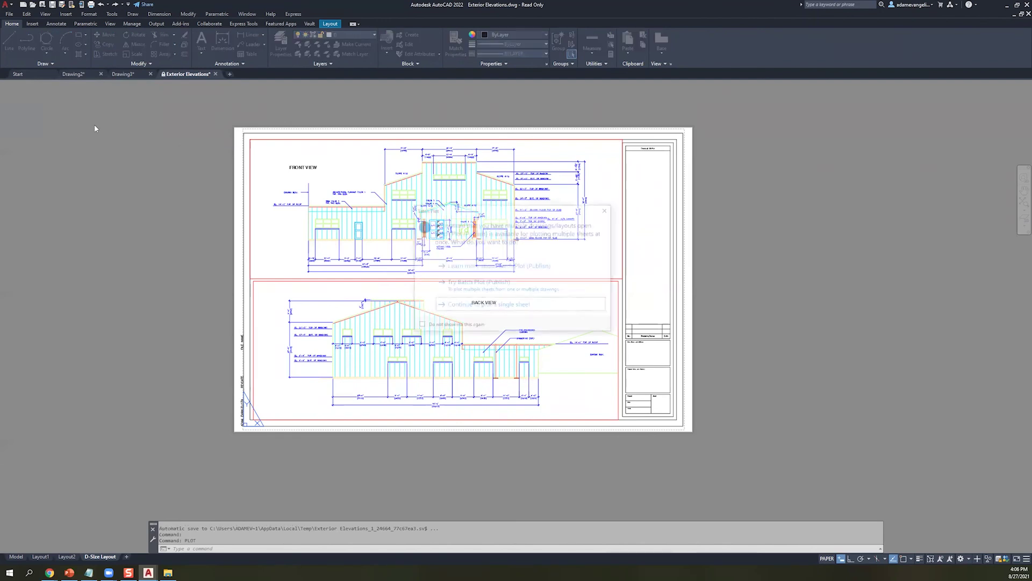
click(487, 309)
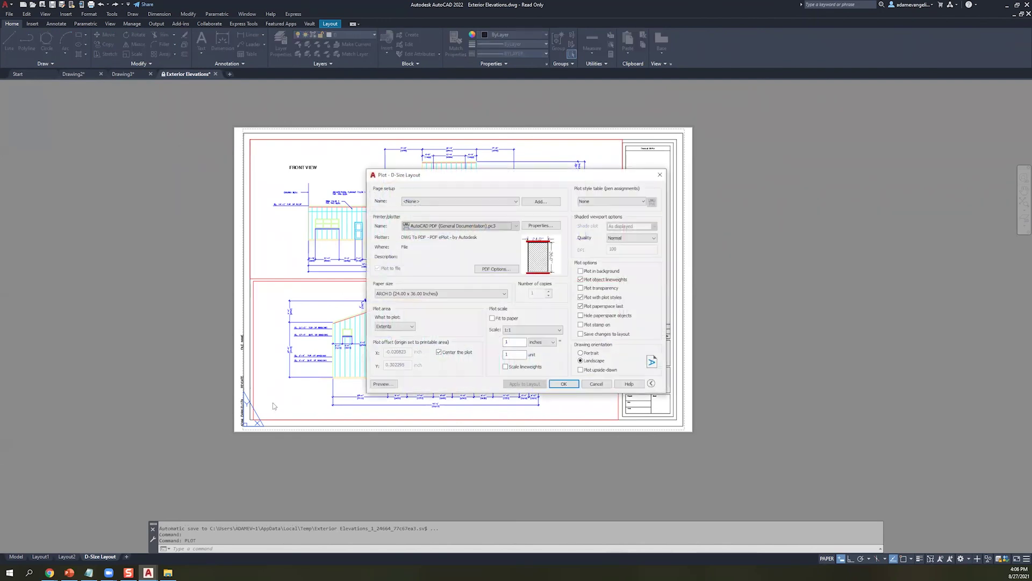
key(Escape)
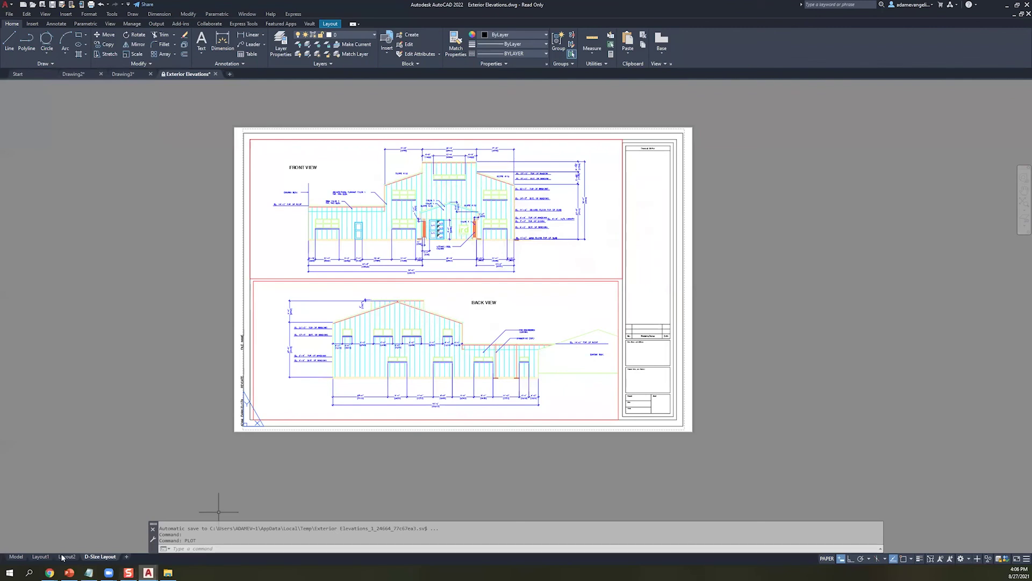
- Delete the unused Layout1 and Layout2 so that only the D-Size Layout remains beside the model
right_click(43, 558)
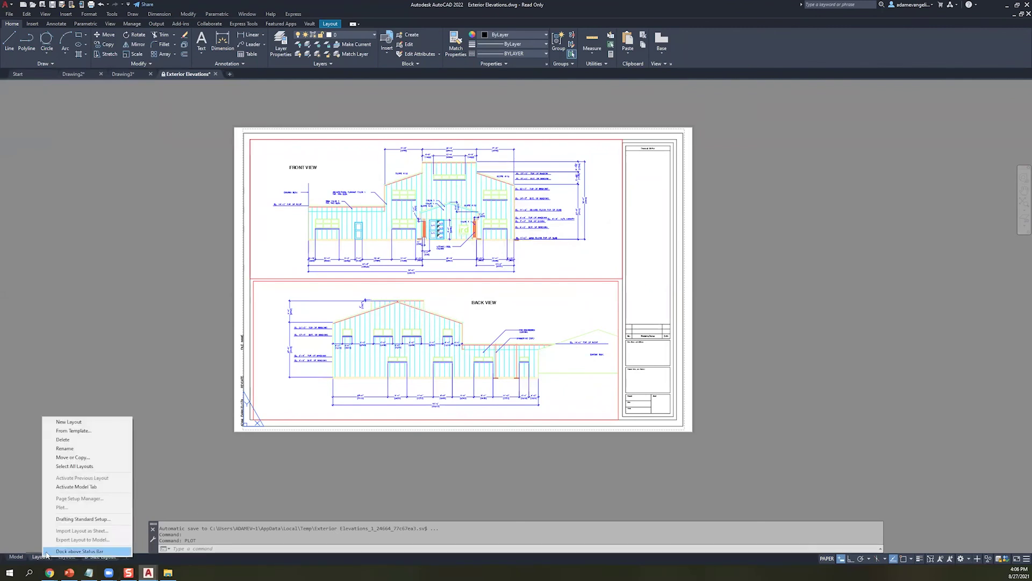
click(81, 441)
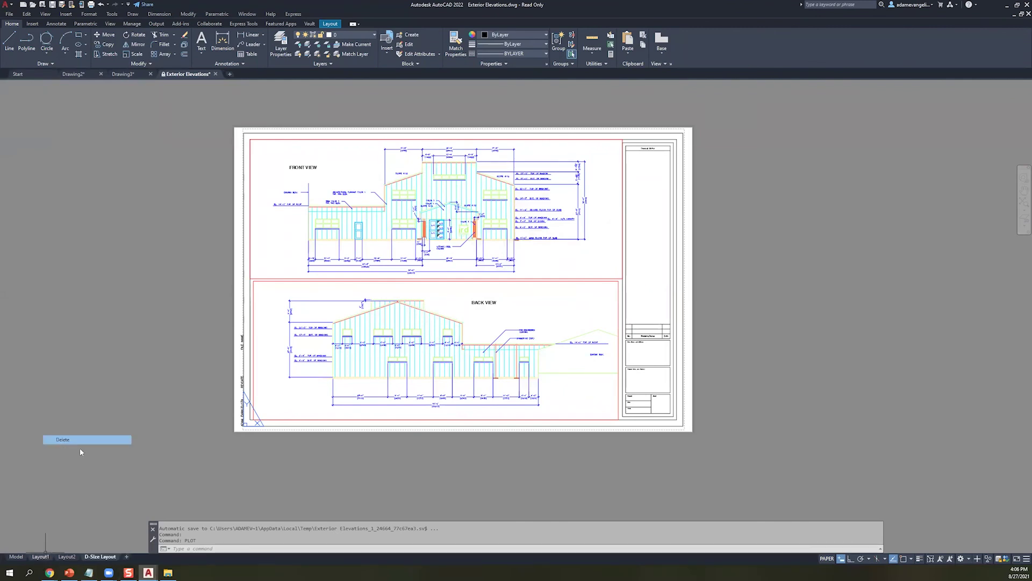
click(538, 314)
click(39, 557)
right_click(39, 558)
click(97, 439)
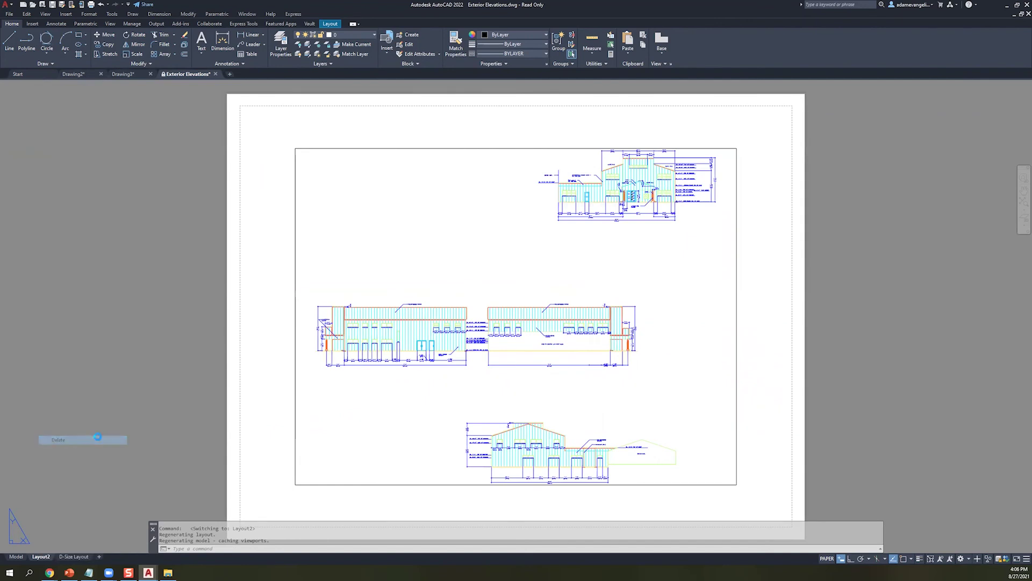
click(537, 314)
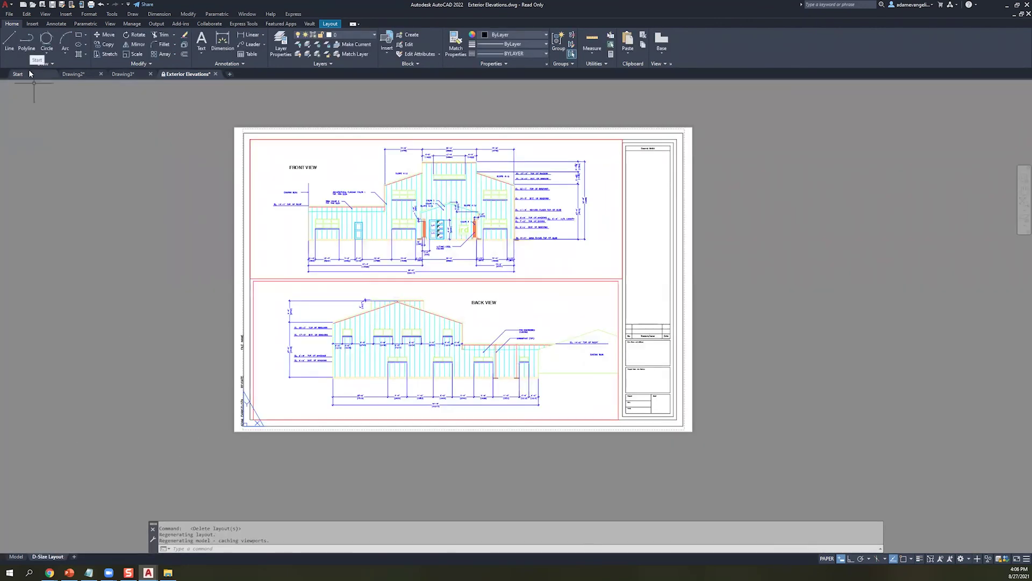
- Start a single-sheet plot of the D-Size Layout, preview it with the current settings, and close the preview
key(ctrl+p)
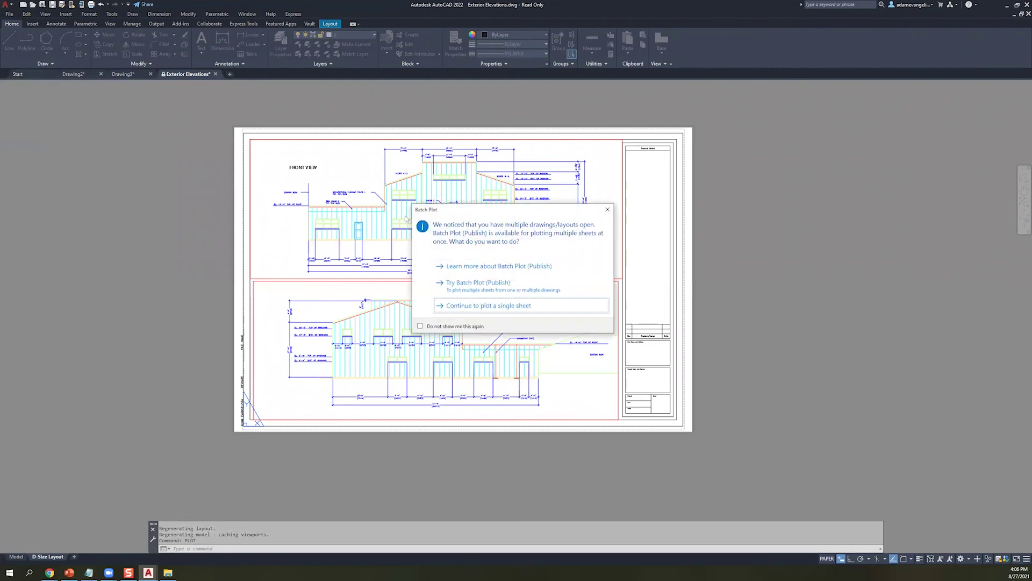
click(458, 306)
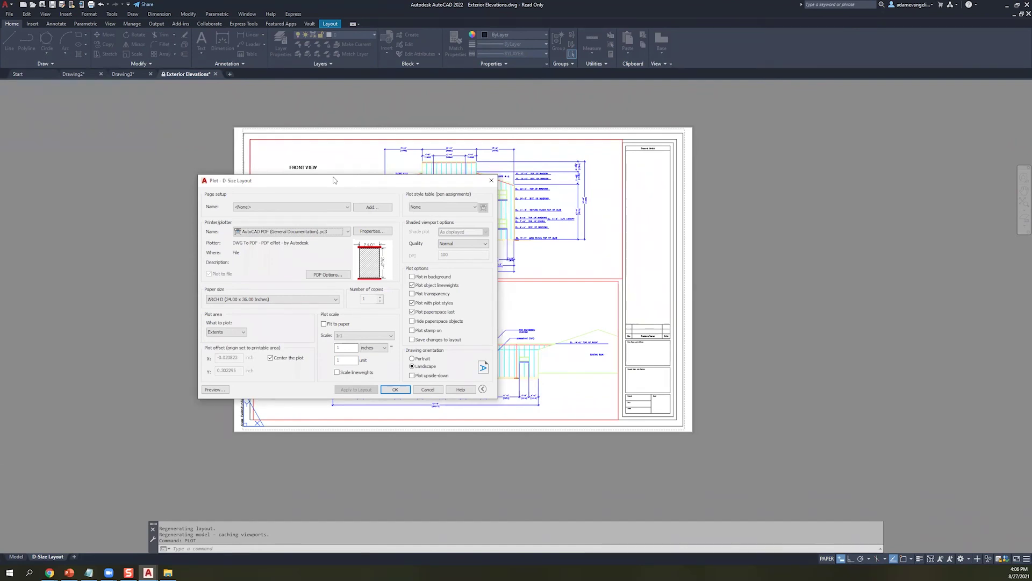
drag(331, 181, 526, 161)
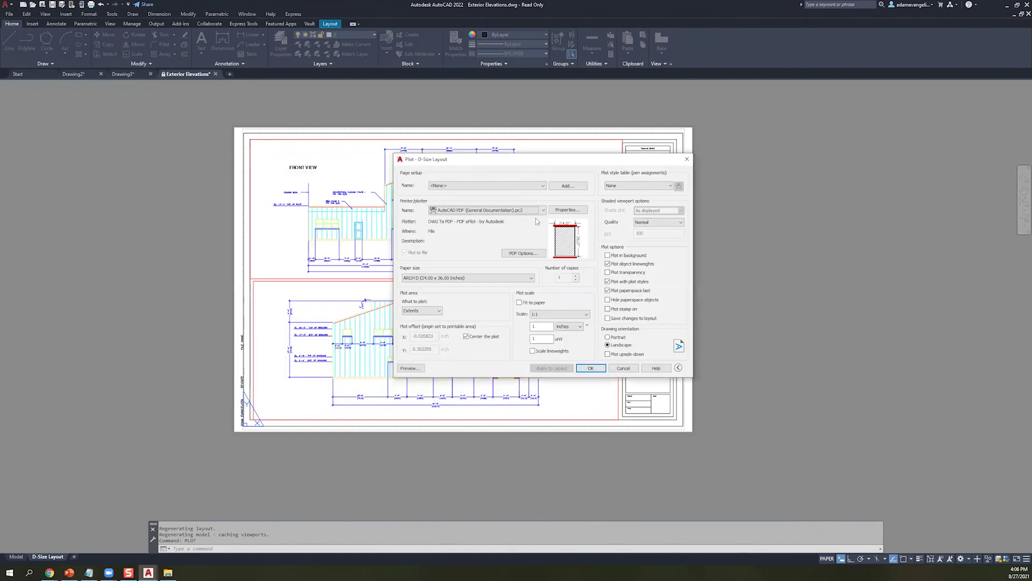
click(410, 368)
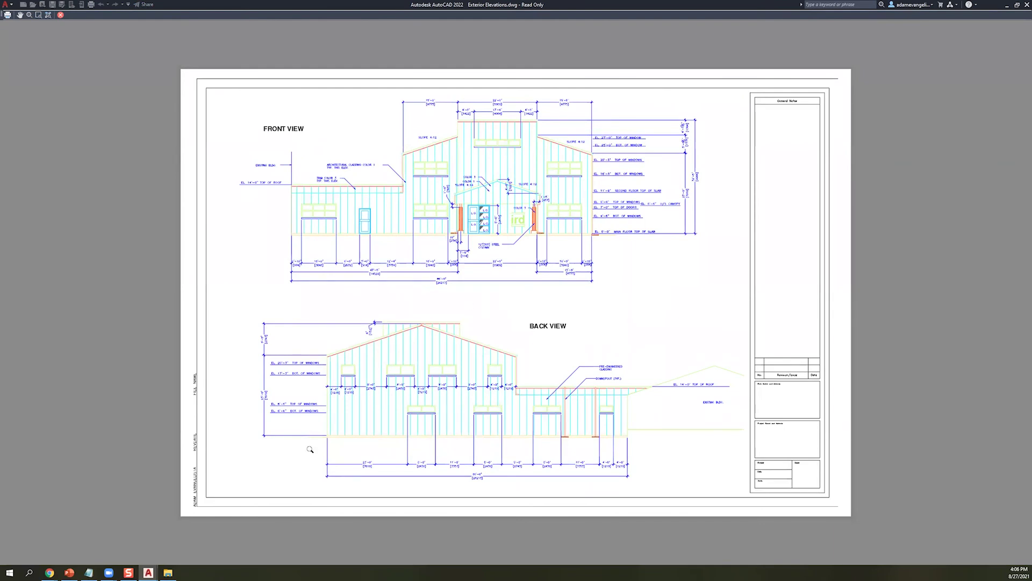
click(62, 15)
- Set the plot area to Layout and the paper size to ARCH D (36.00 x 24.00 Inches), checking the result in the preview
click(424, 161)
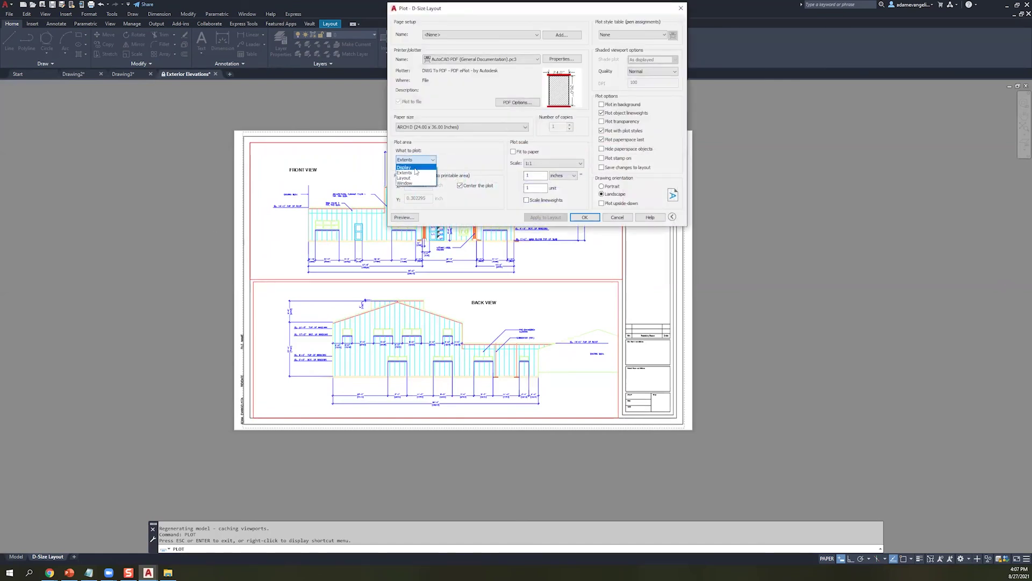
click(415, 178)
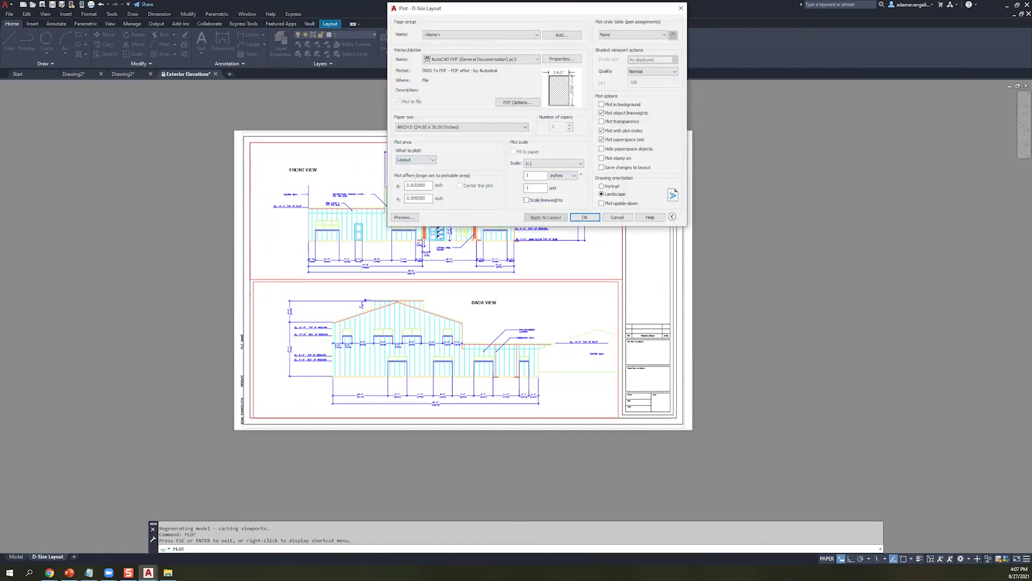
click(408, 218)
click(458, 128)
click(446, 166)
click(410, 219)
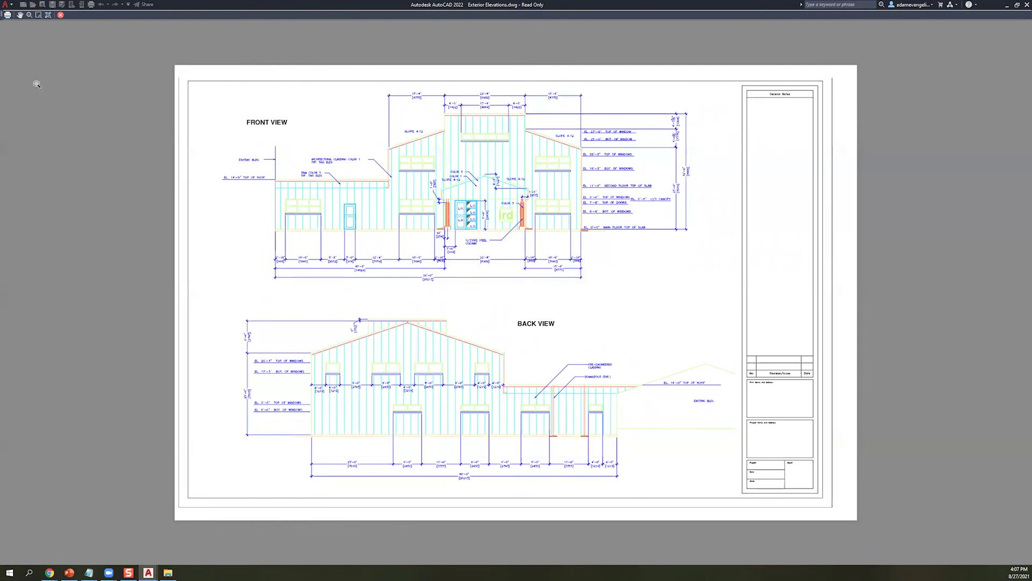
click(60, 15)
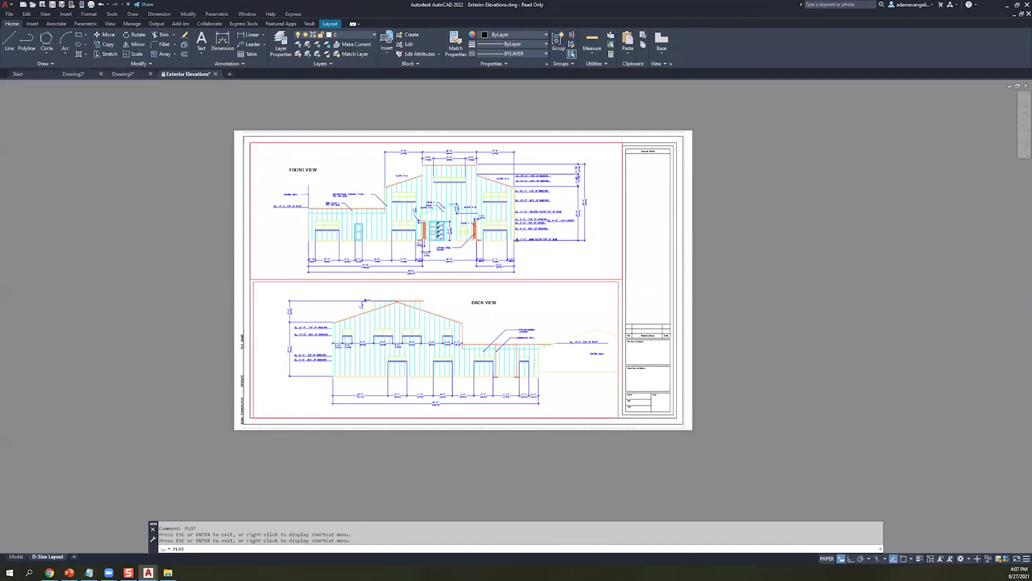
click(428, 161)
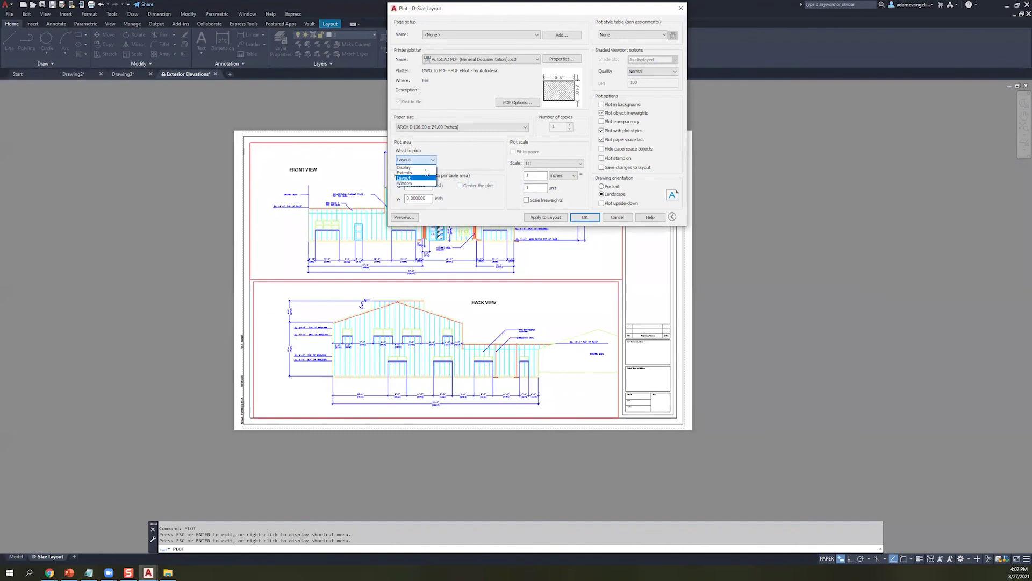
click(414, 183)
key(Escape)
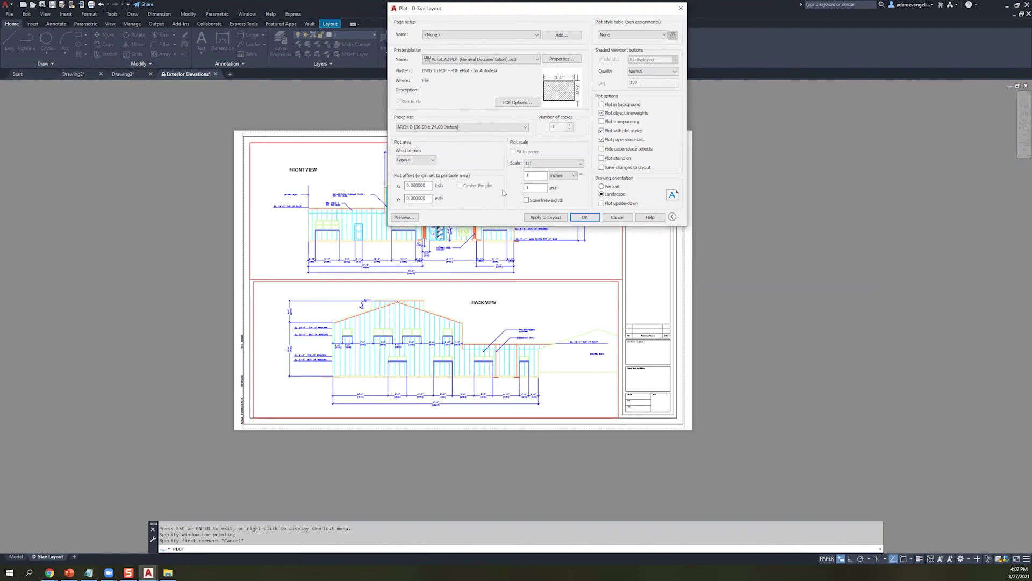
- Set the plot area to Extents and, after checking the preview, scale the plot to fit the paper
click(432, 160)
click(422, 173)
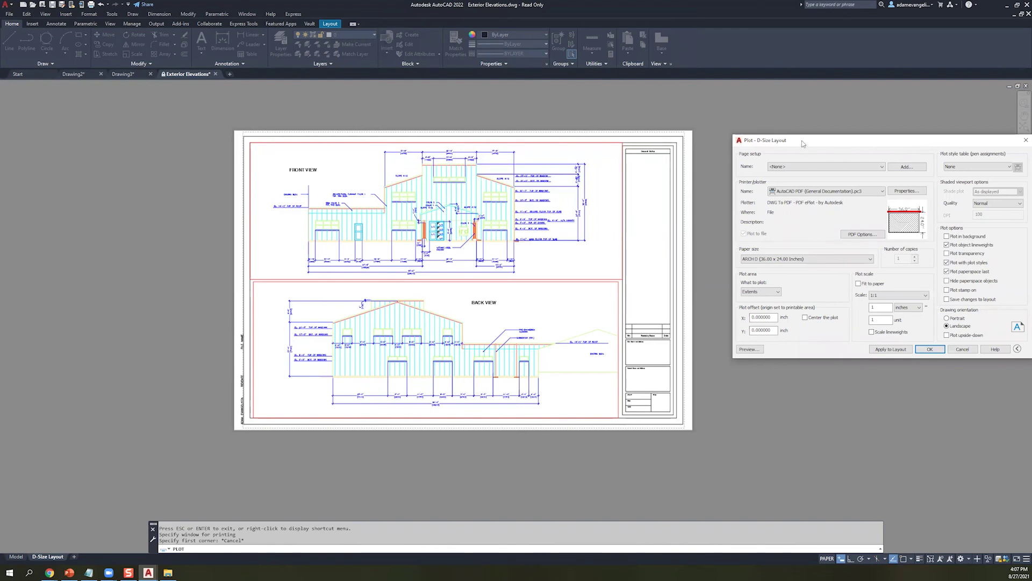
drag(787, 141, 424, 103)
click(385, 311)
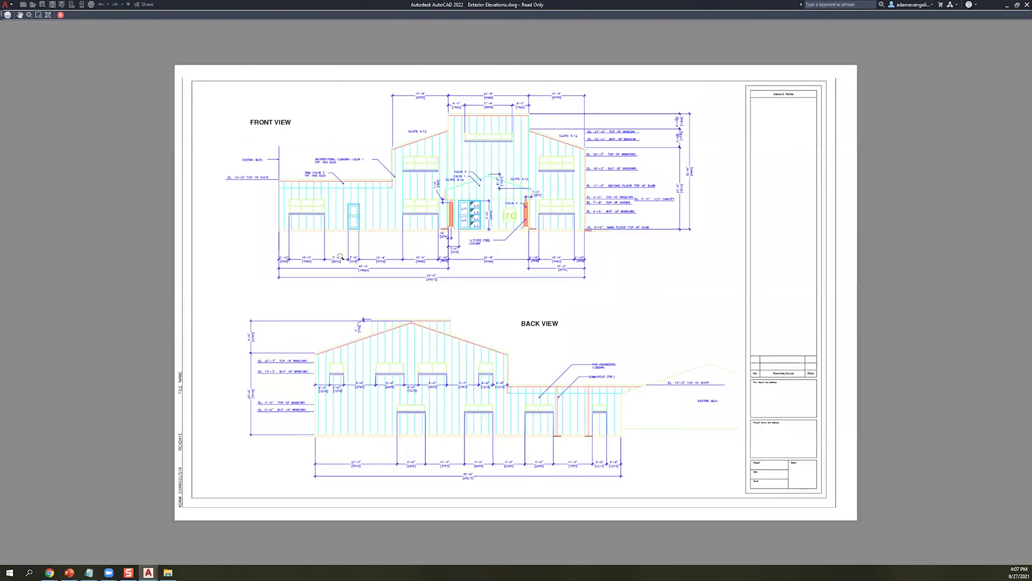
click(60, 16)
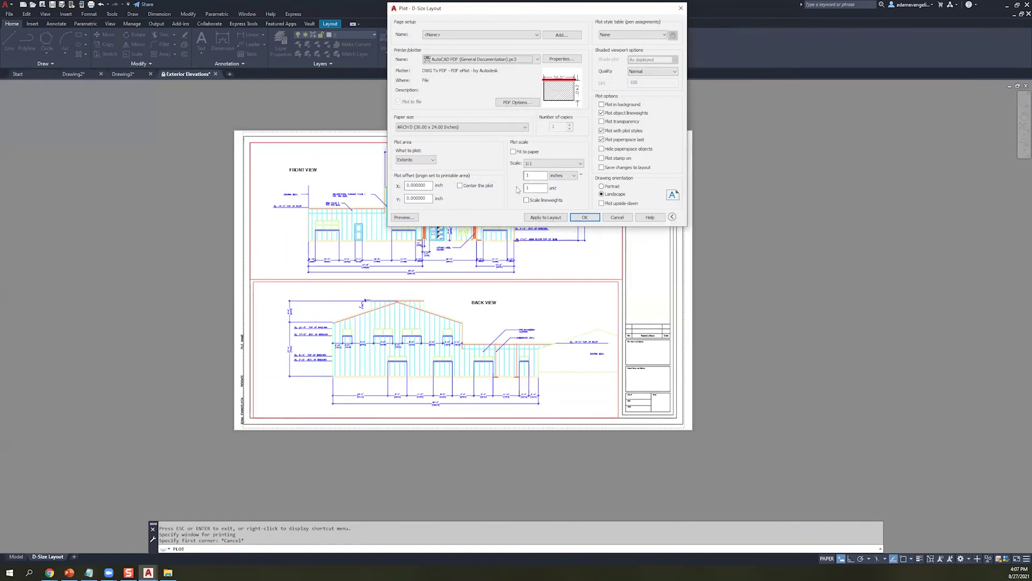
click(514, 151)
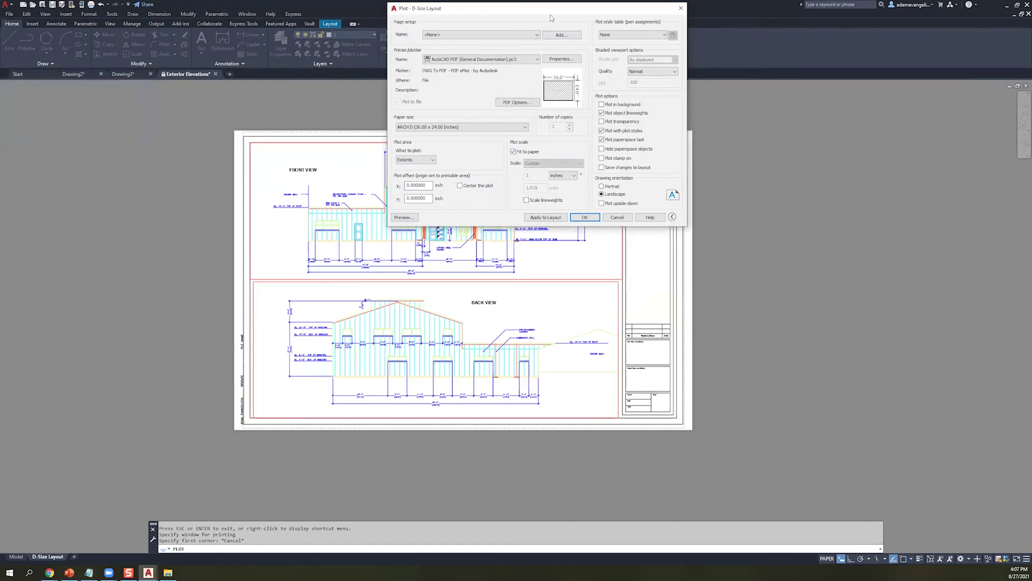
drag(490, 11, 426, 49)
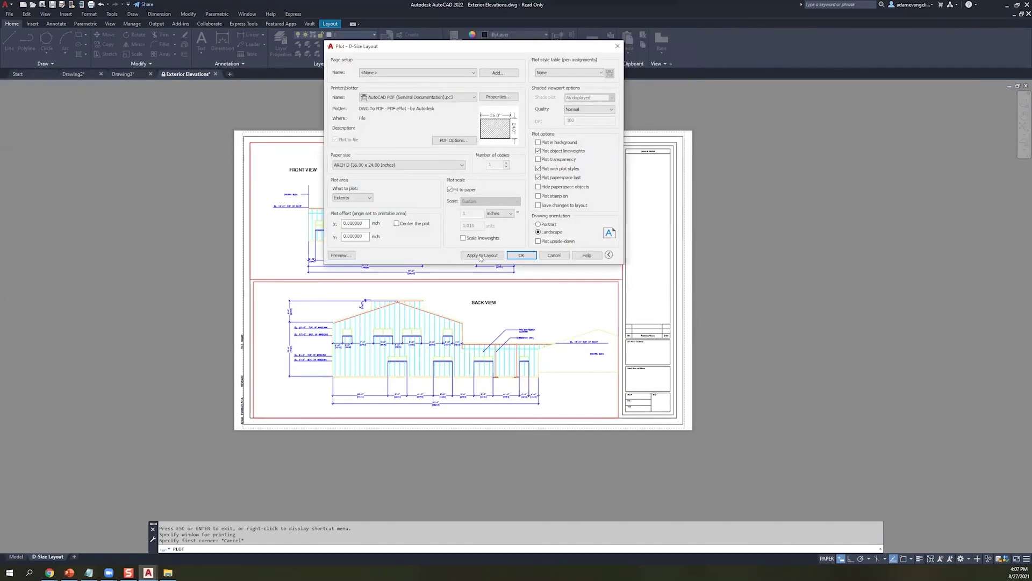
- Preview the fitted ARCH D plot and review the available plot style tables, keeping None
click(341, 255)
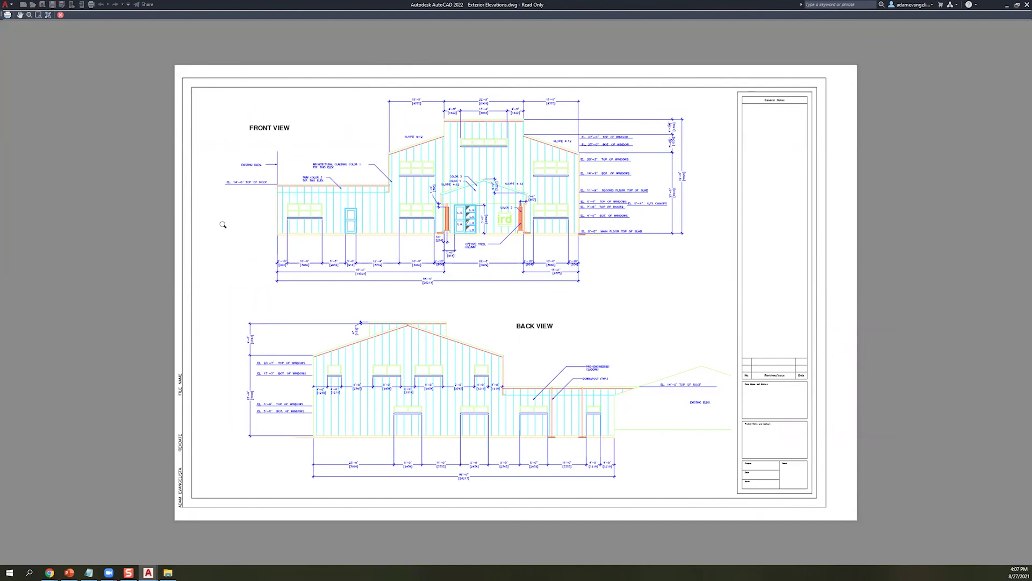
click(61, 15)
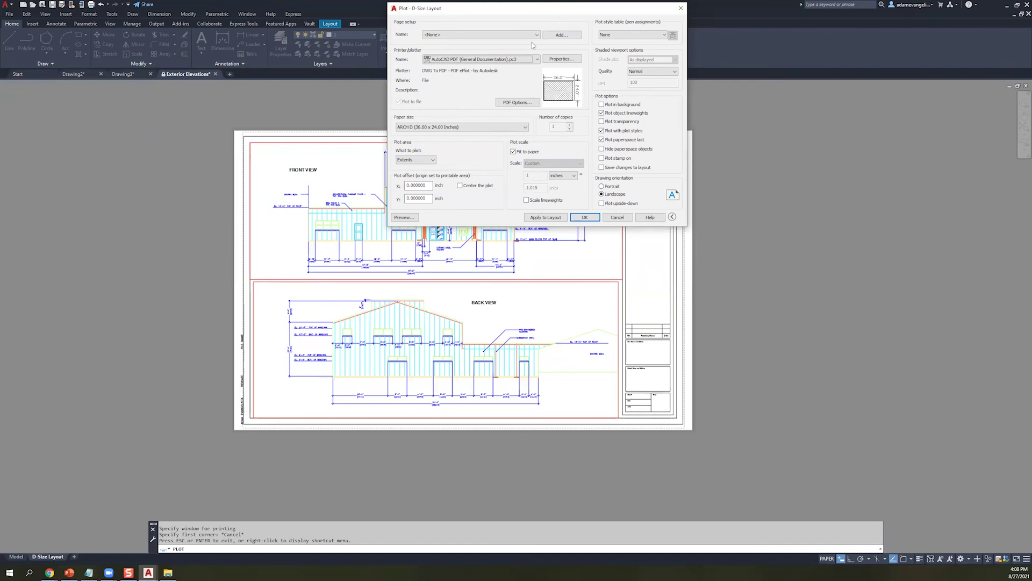
drag(557, 9, 480, 84)
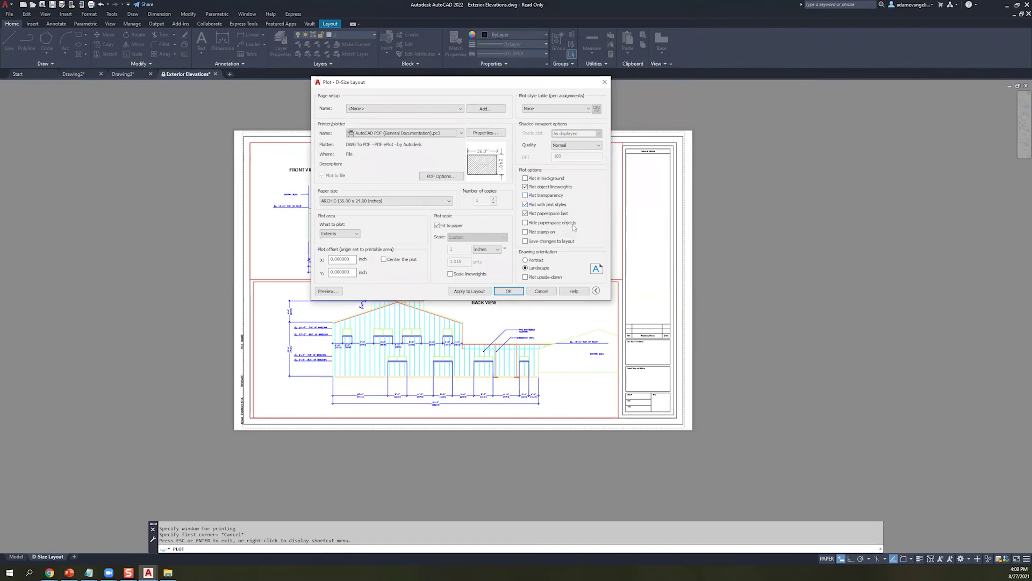
click(571, 109)
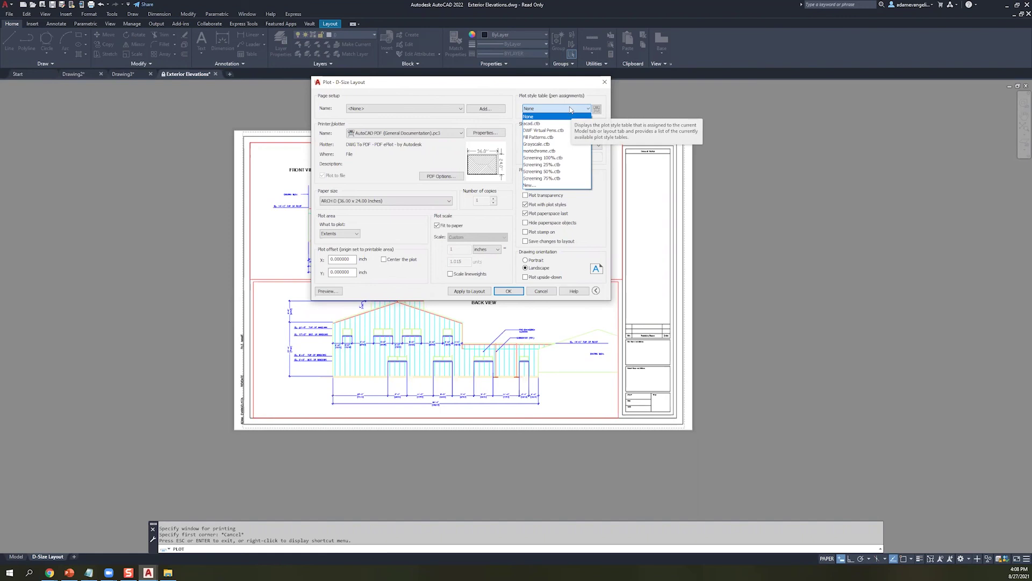
click(571, 110)
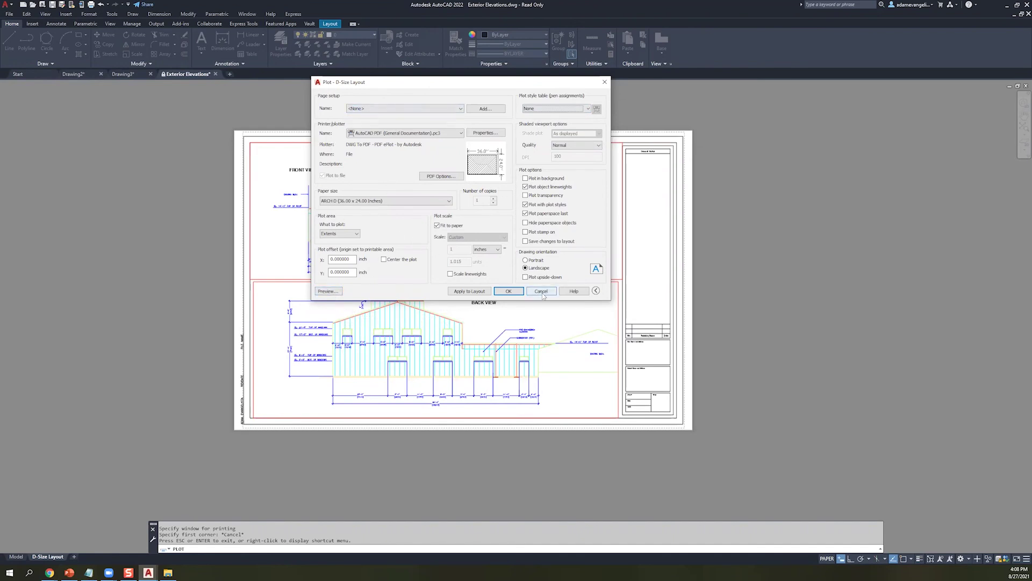
- Plot the D-Size Layout in colour to a PDF on the Desktop named Jumpstart_PLOT
click(508, 291)
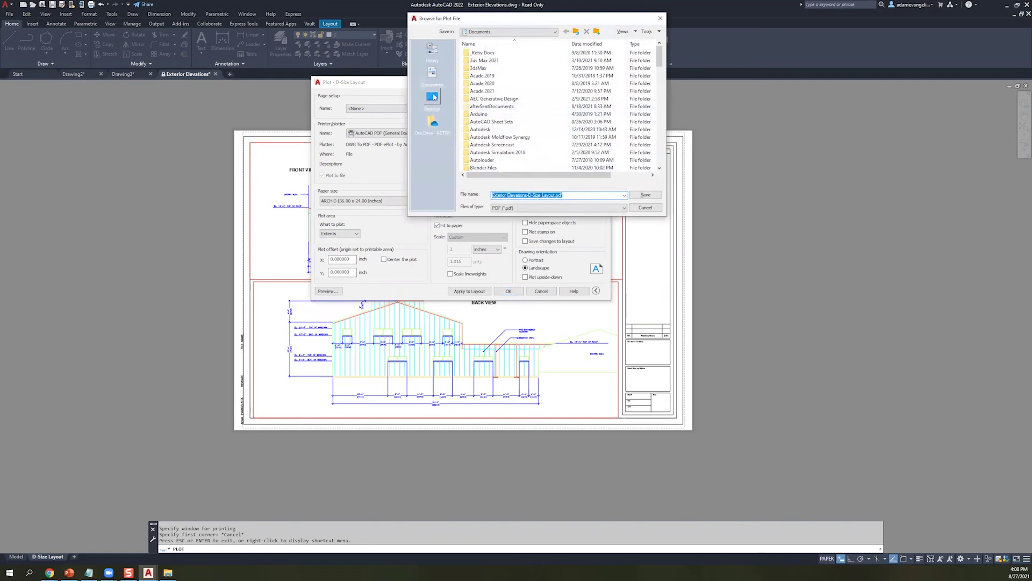
click(432, 97)
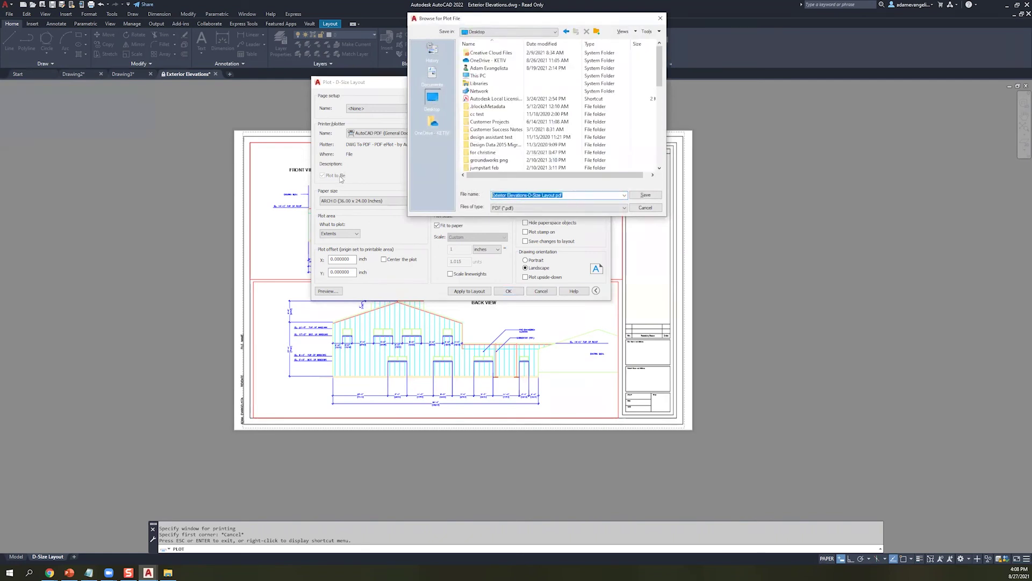
text(Jumpstar)
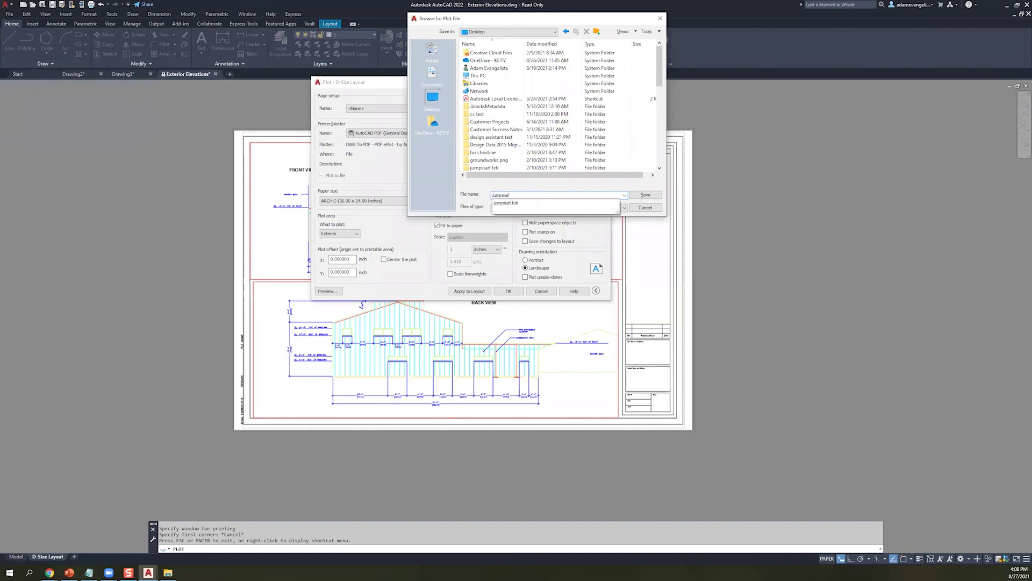
text(t_PLOT)
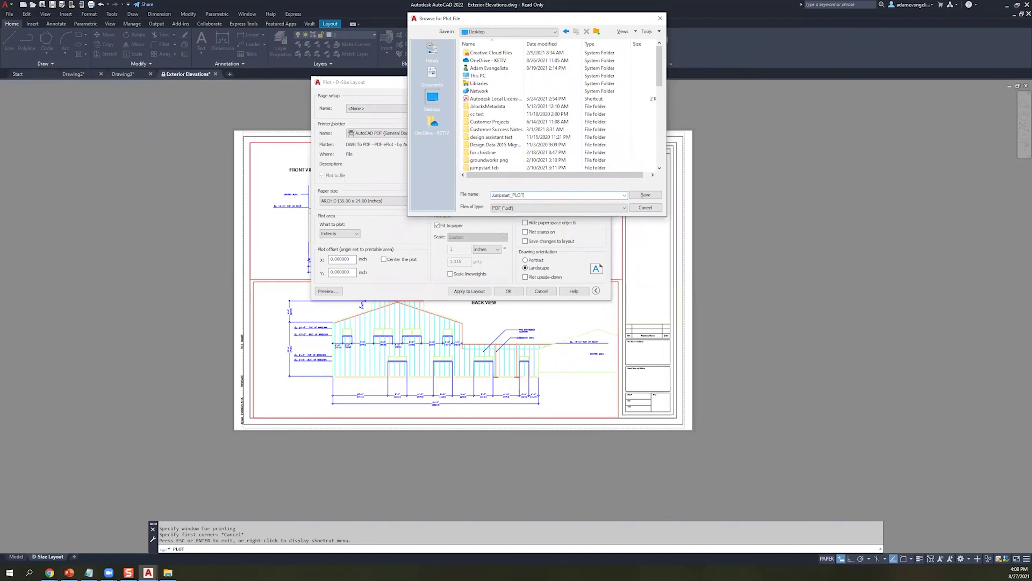
key(Return)
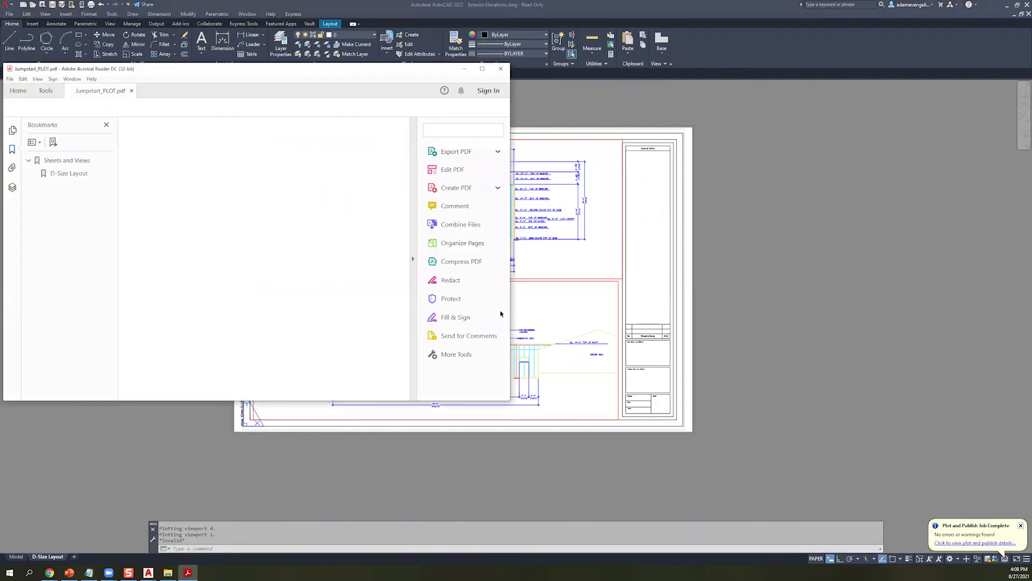
- Inspect the plotted Jumpstart_PLOT.pdf at full window size in Acrobat Reader, then return to AutoCAD
click(482, 68)
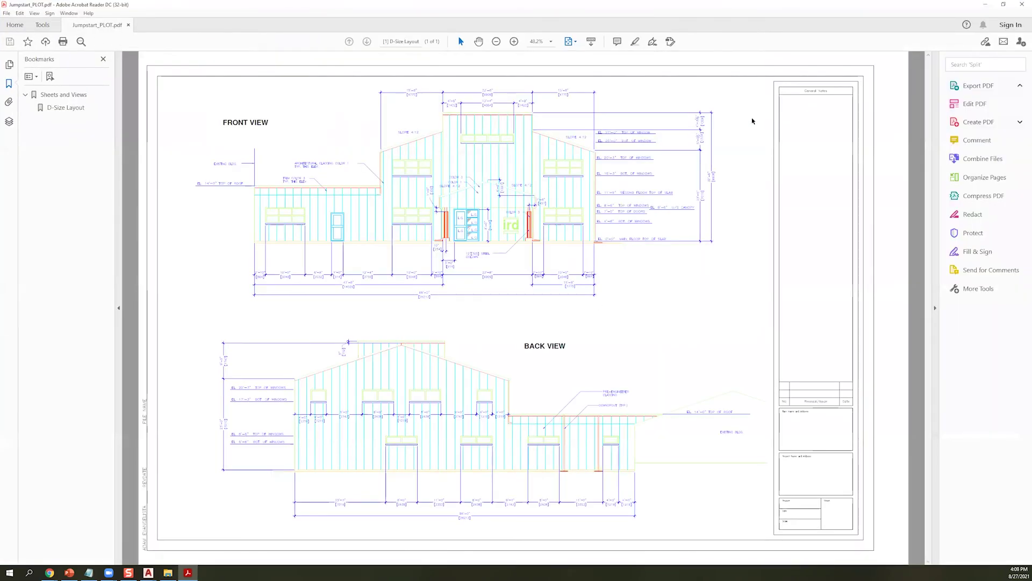
click(935, 308)
click(985, 4)
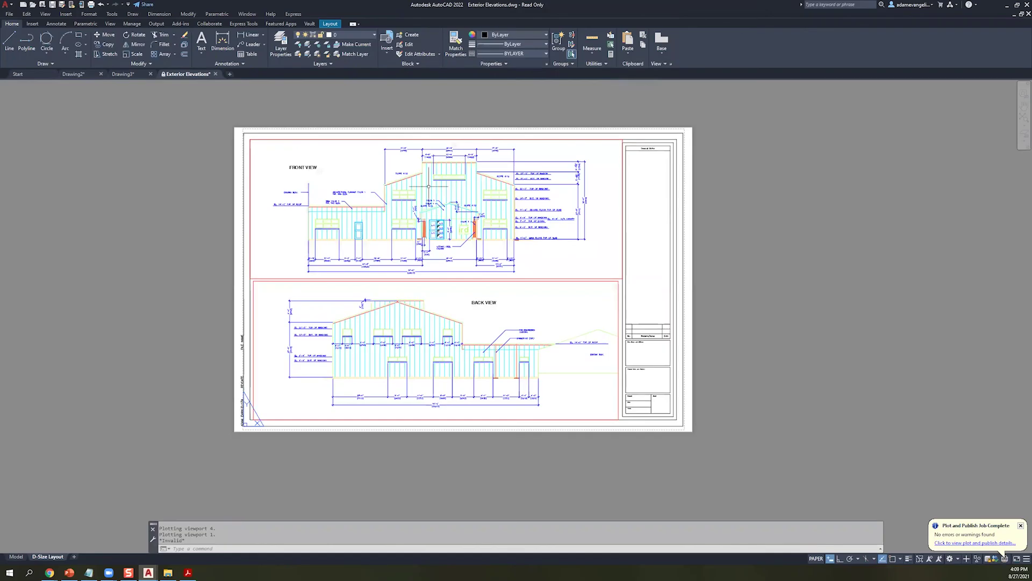
- Start another plot of the D-Size Layout with the monochrome.ctb plot style table and check it in the preview
key(Return)
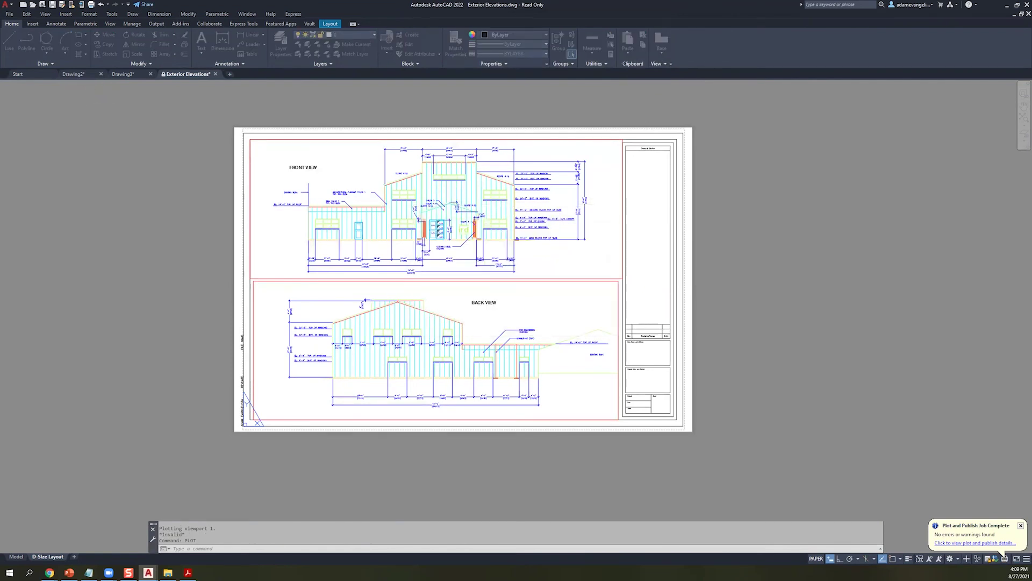
click(617, 203)
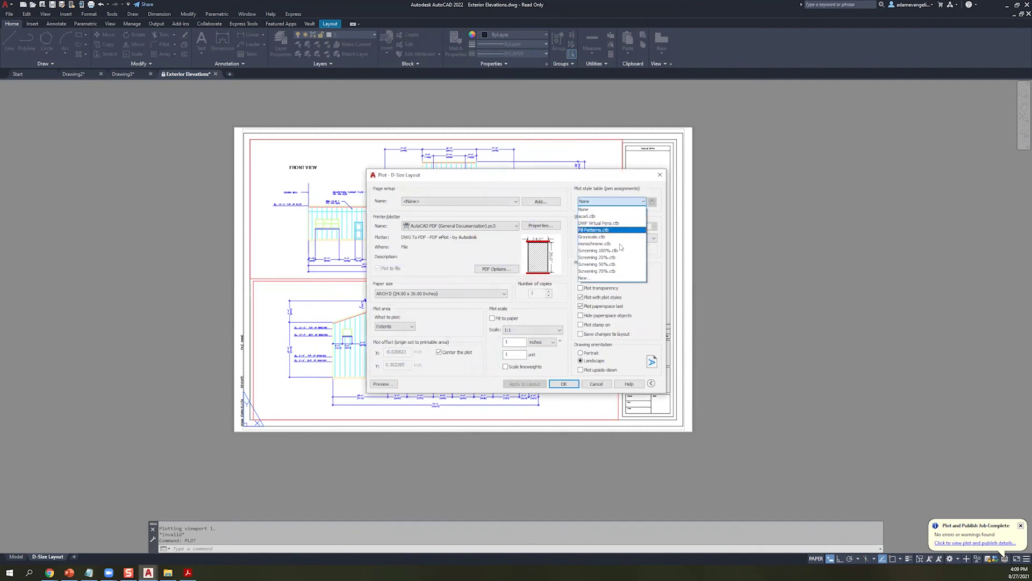
click(619, 243)
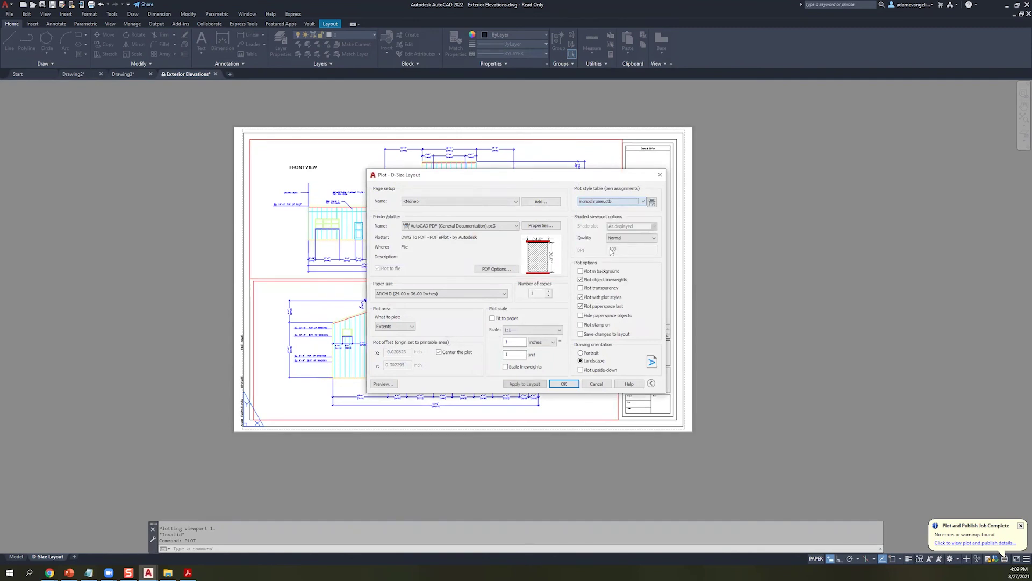
click(394, 383)
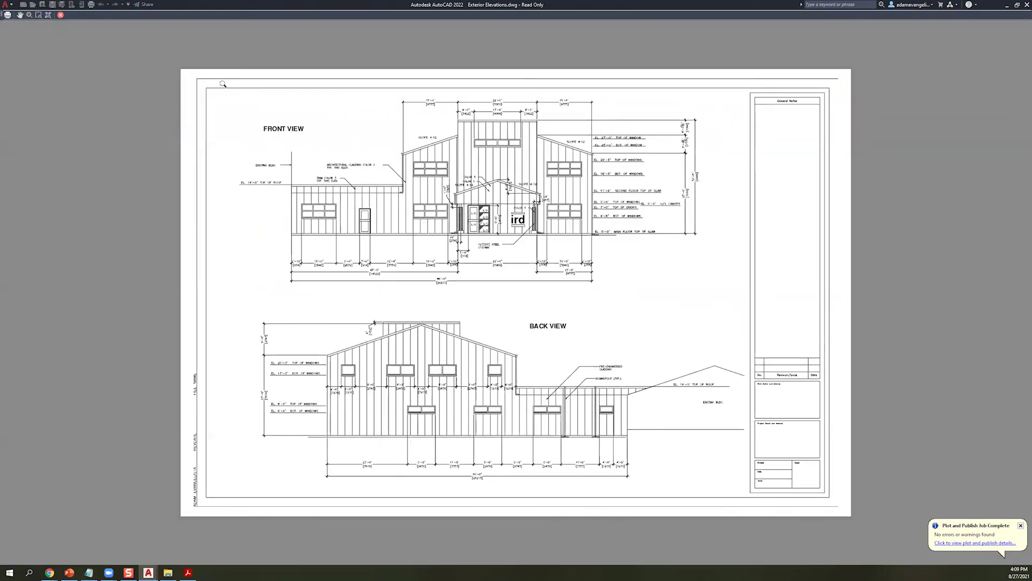
click(61, 15)
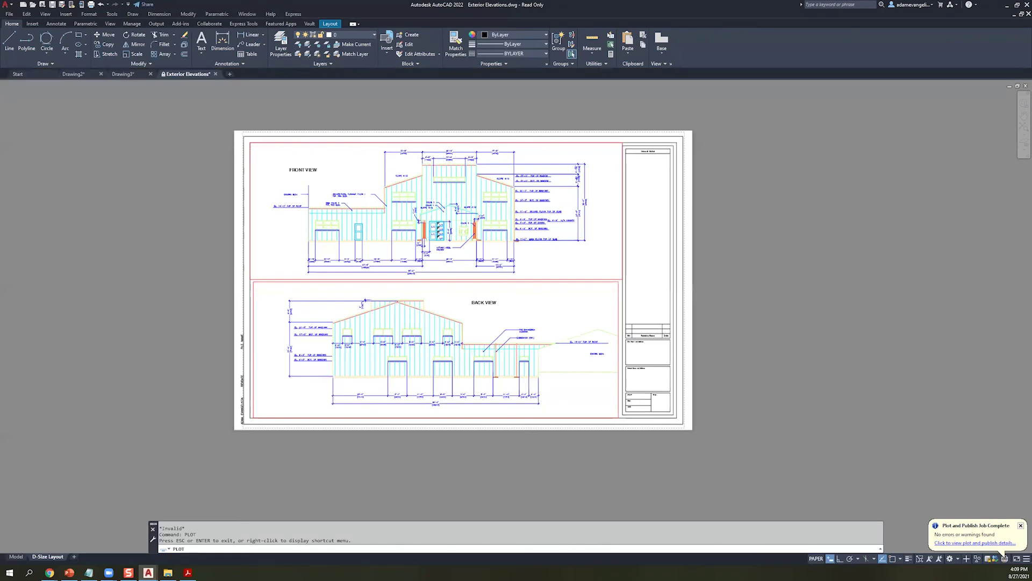
- Plot the monochrome sheet to a Desktop PDF named Jumpstart_plot_bw and return to the drawing in AutoCAD
click(509, 291)
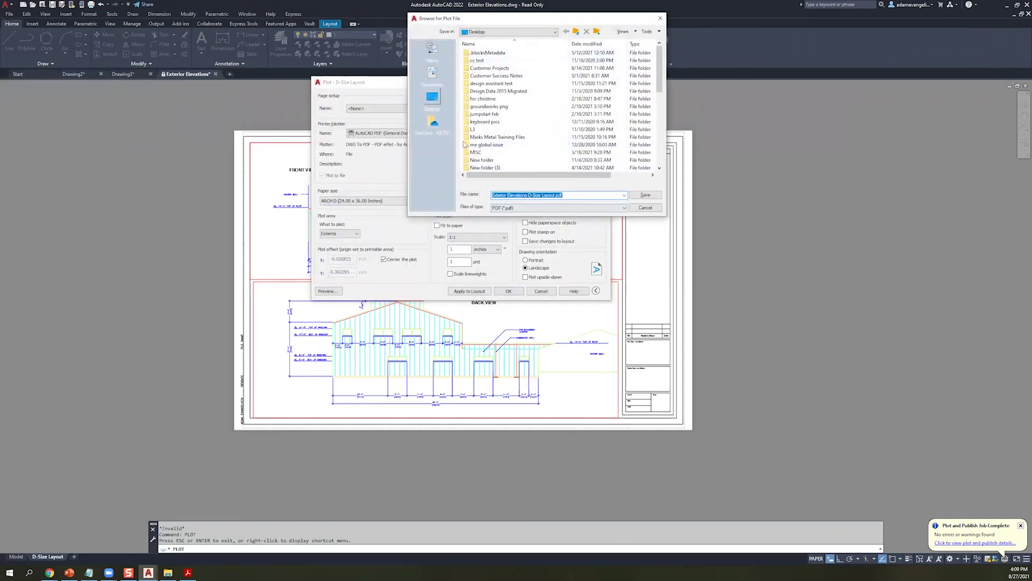
text(Jumpstart_plot_bw)
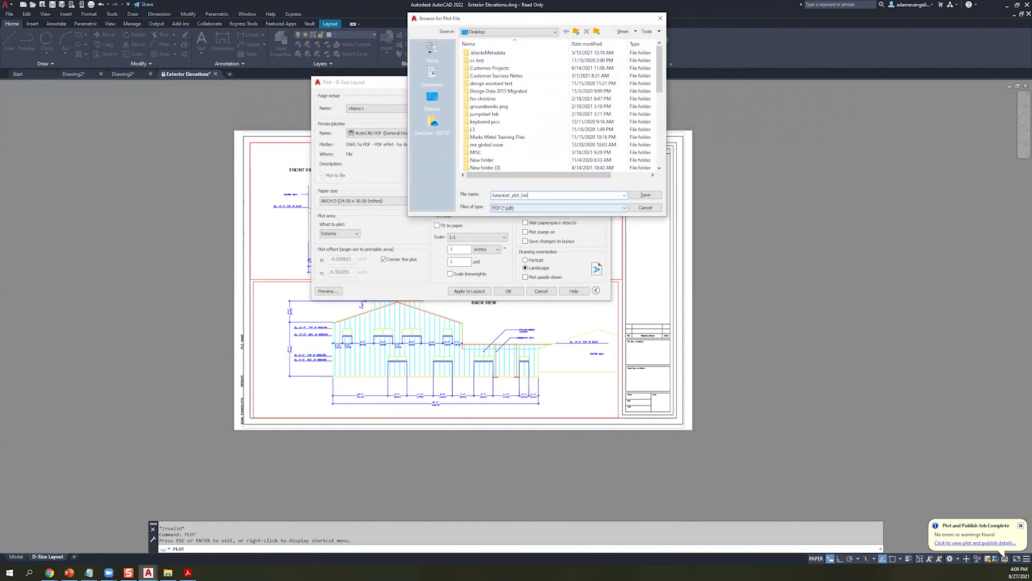
key(Return)
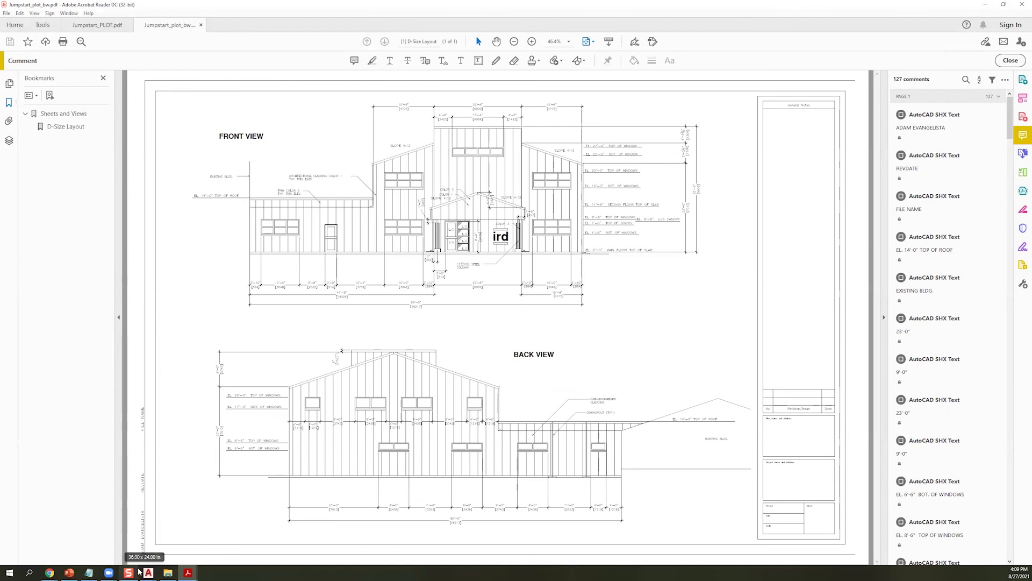
mouse_move(148, 572)
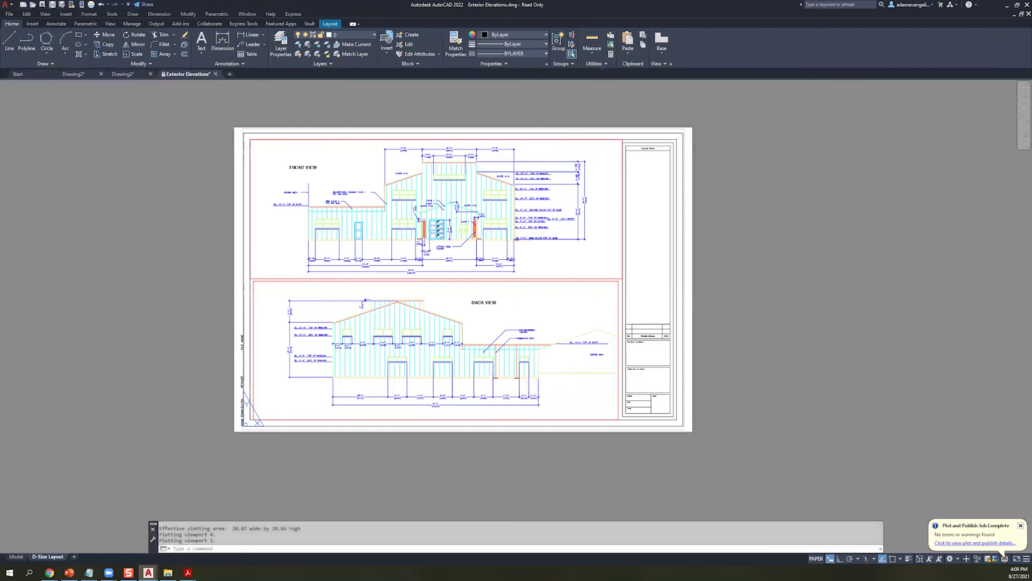
click(231, 535)
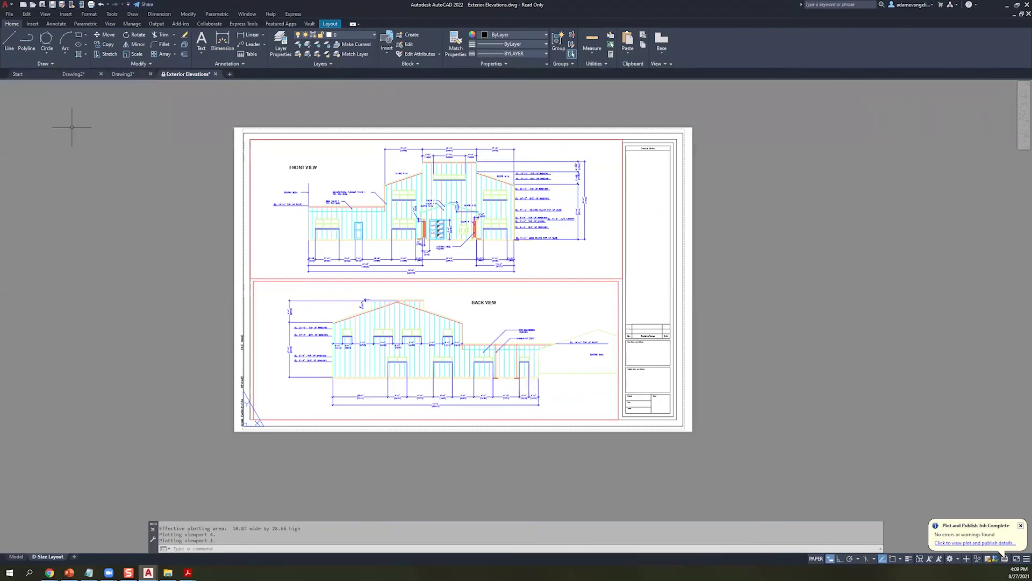
- Open The Hitchhiker's Guide to AutoCAD from the Start page's online resources and look through its listed topics in the browser
click(32, 75)
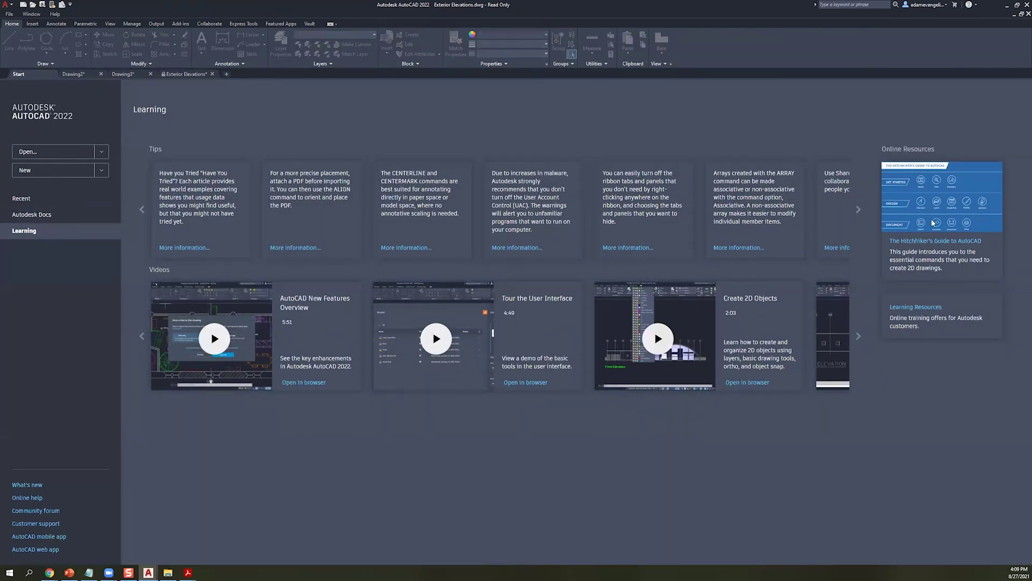
click(929, 240)
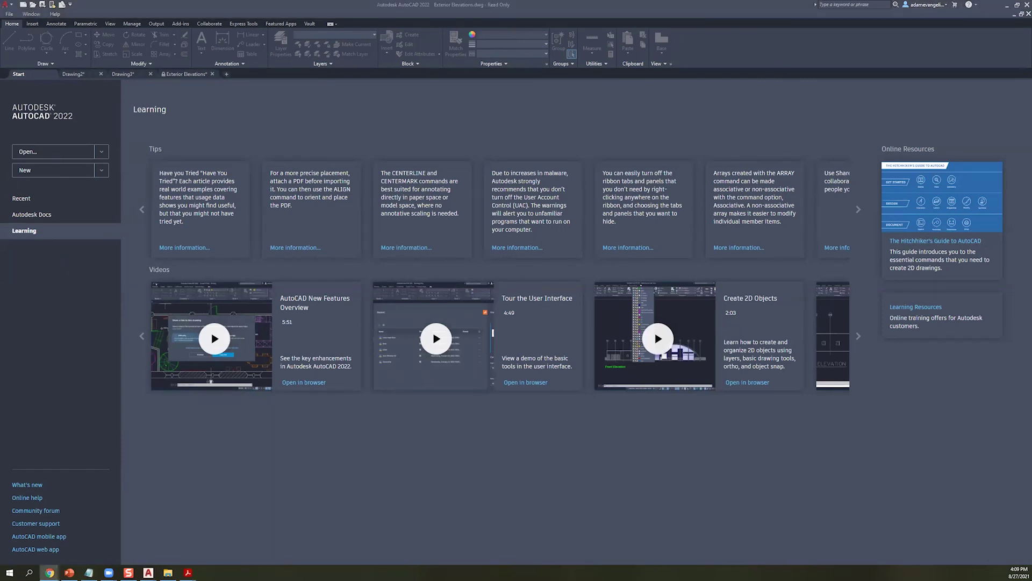
scroll(388, 228, down, 2)
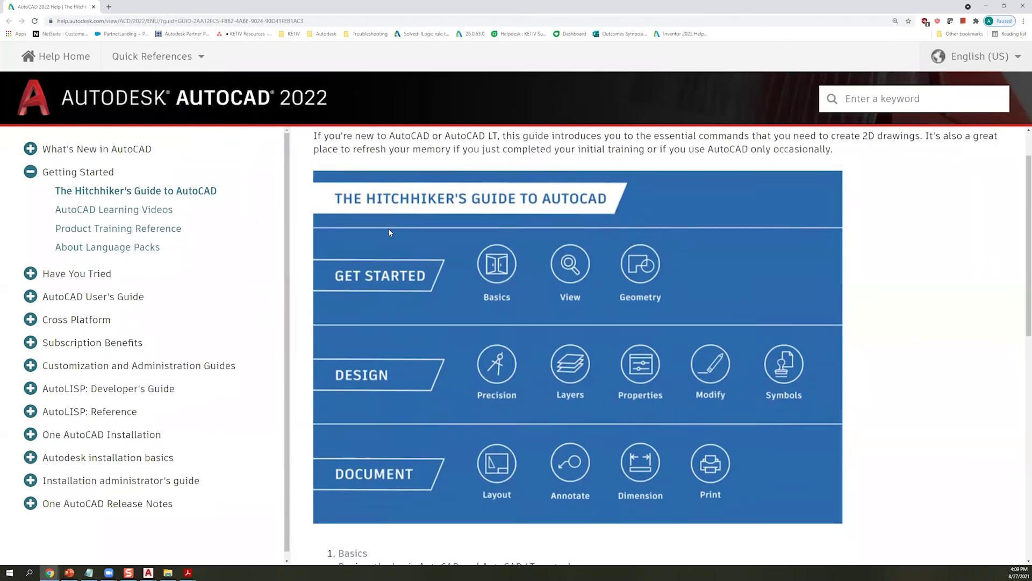
scroll(390, 232, up, 1)
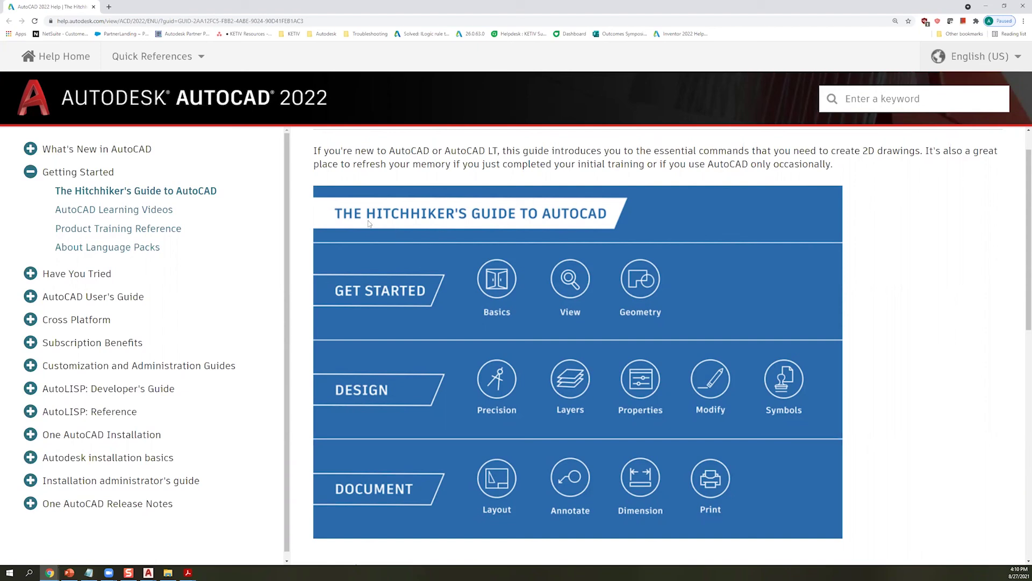
scroll(428, 157, down, 8)
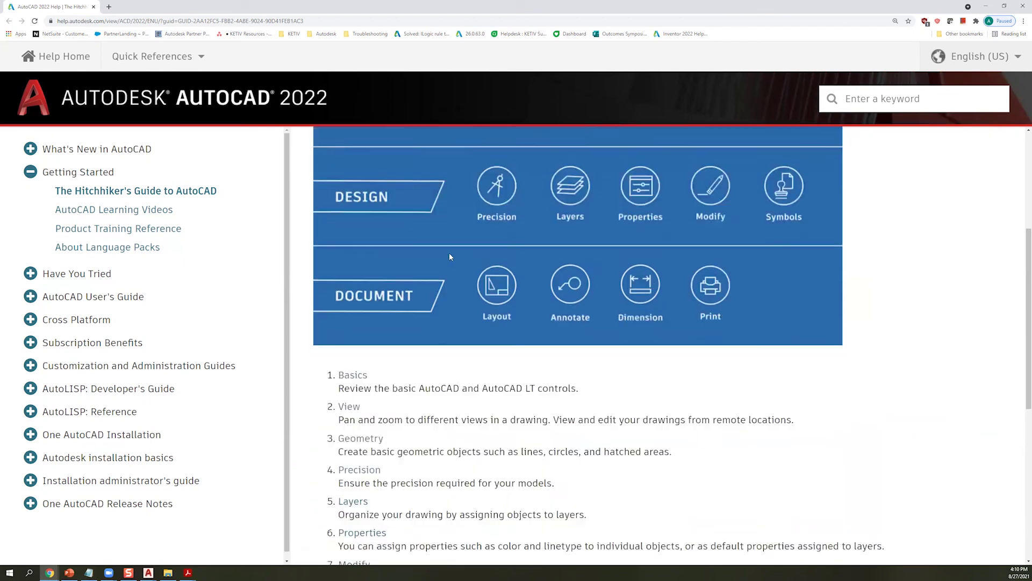
drag(397, 219, 489, 412)
drag(338, 346, 388, 441)
click(481, 282)
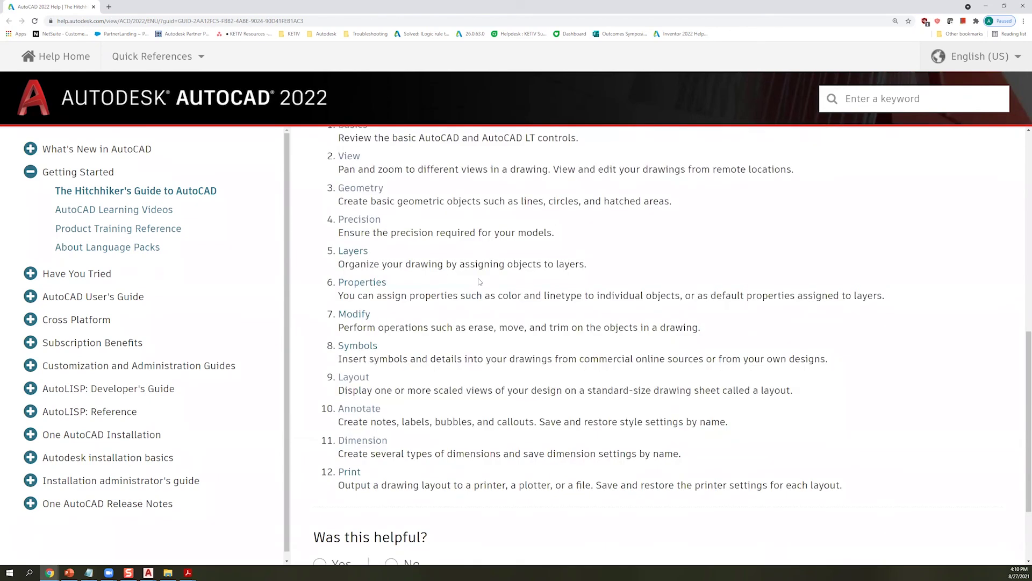
scroll(480, 318, up, 10)
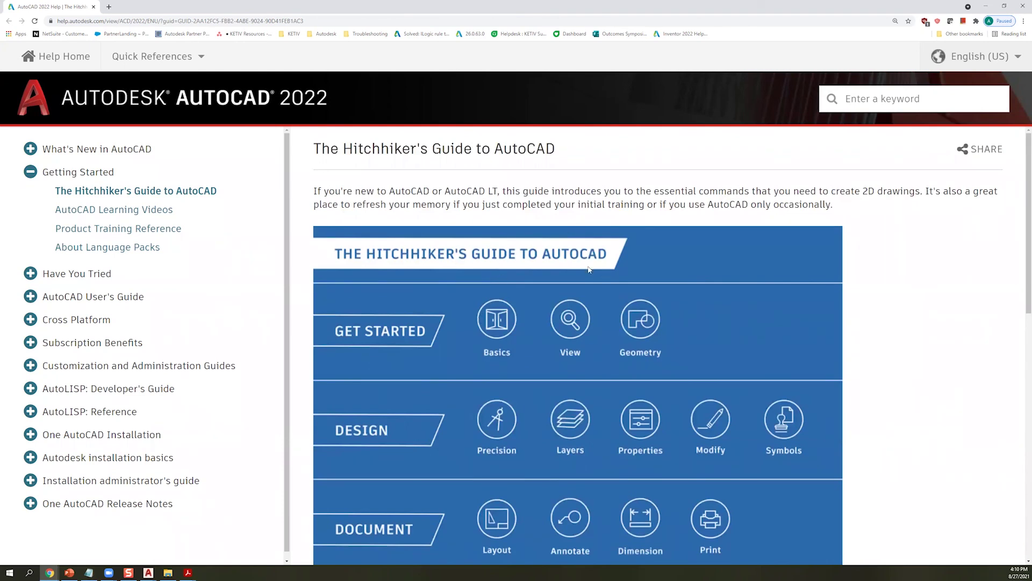
click(987, 6)
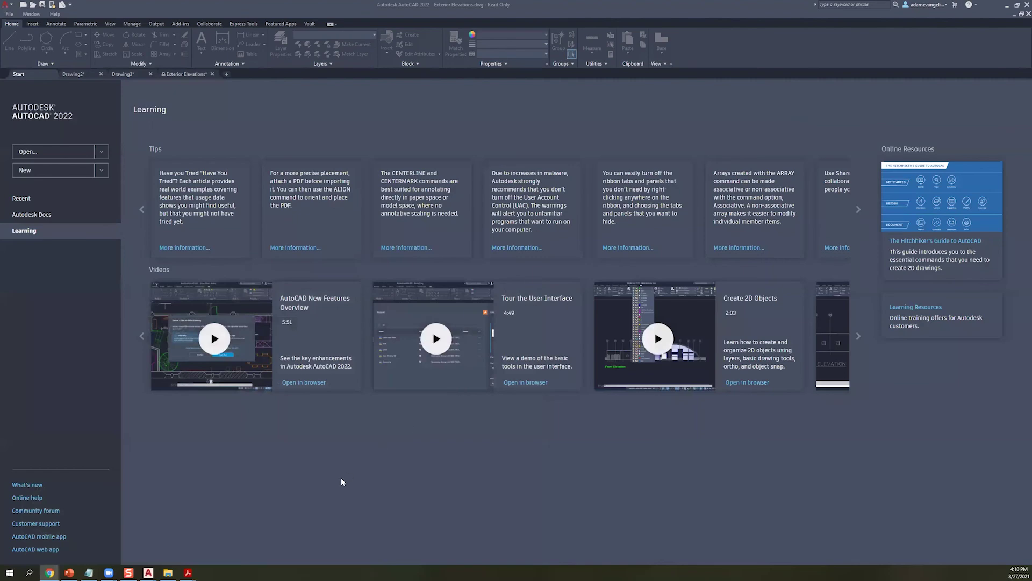
- Switch to the PowerPoint presentation, show the Learning Resources slide, and select its In-Application Help bullet
click(69, 572)
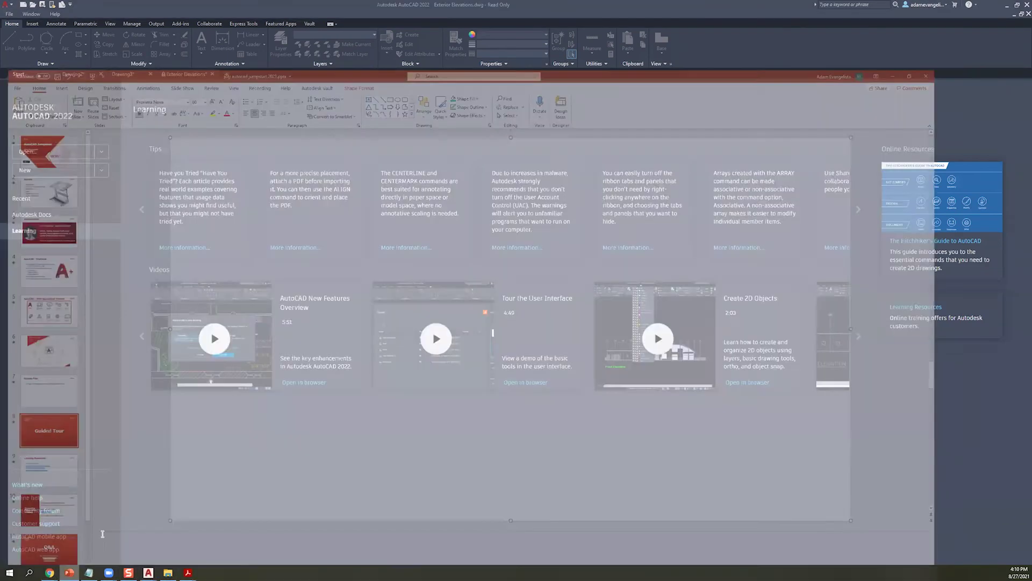
click(70, 430)
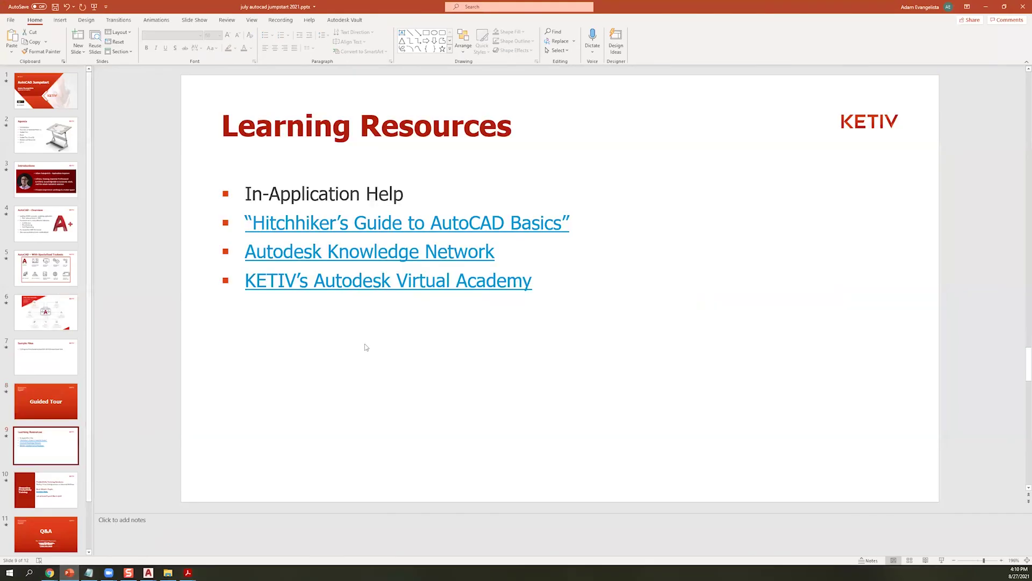
drag(412, 193, 170, 211)
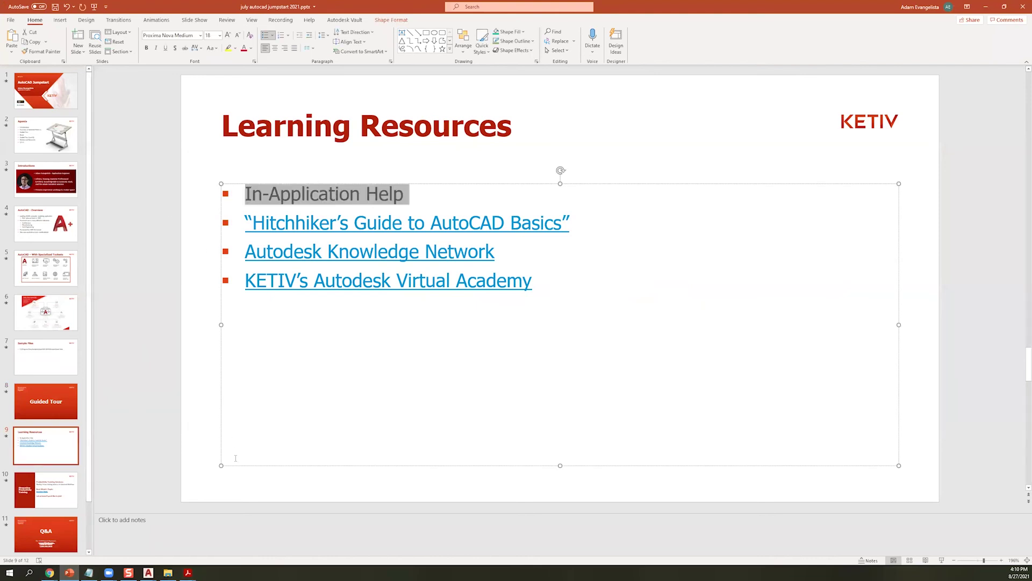
- Return to the Exterior Elevations drawing in AutoCAD and open the in-application Help
mouse_move(148, 572)
click(247, 527)
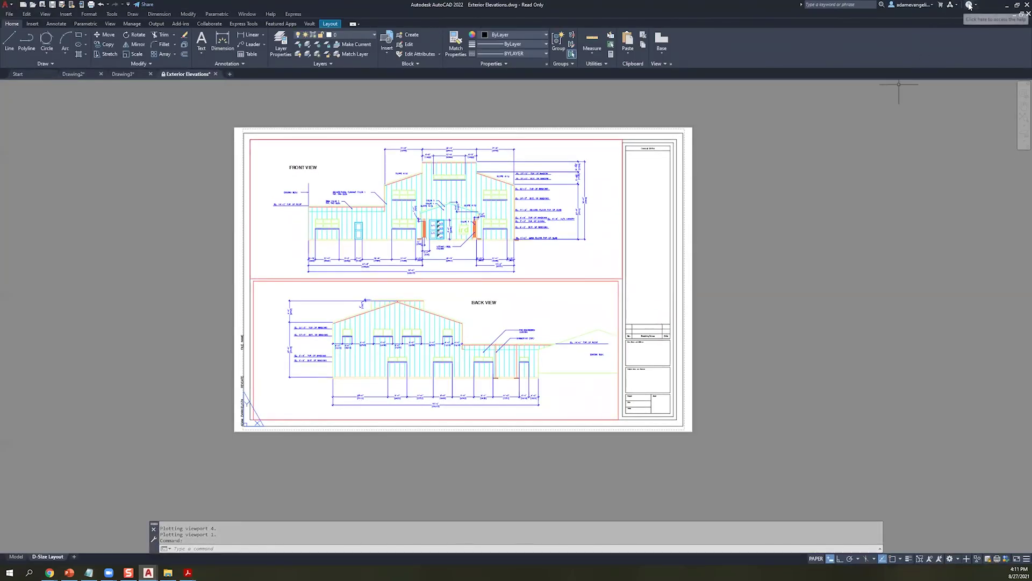
click(969, 5)
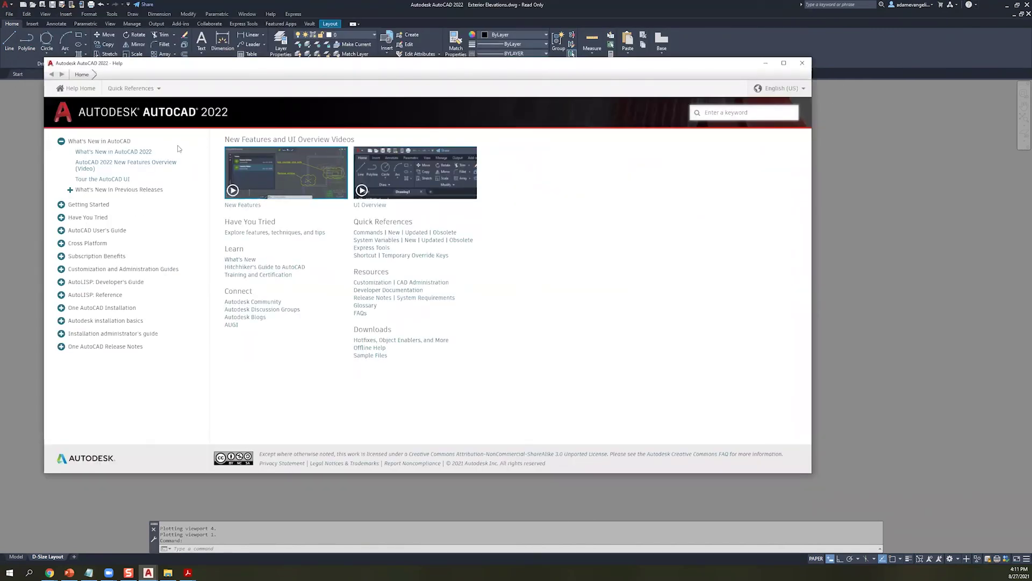
- Search the AutoCAD Help for filedia and show the FILEDIA system variable article
text(file)
key(Return)
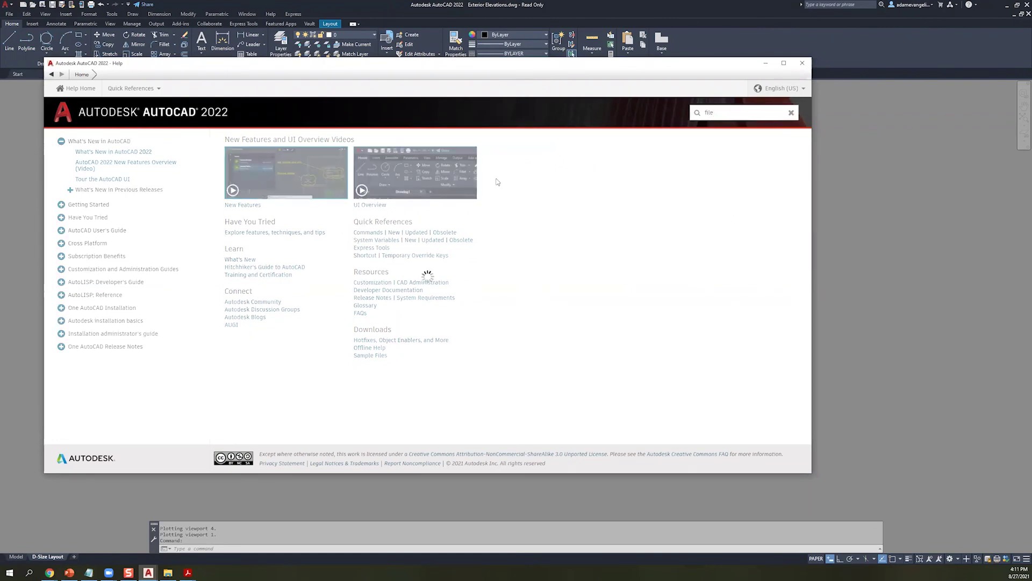
click(728, 112)
text(di)
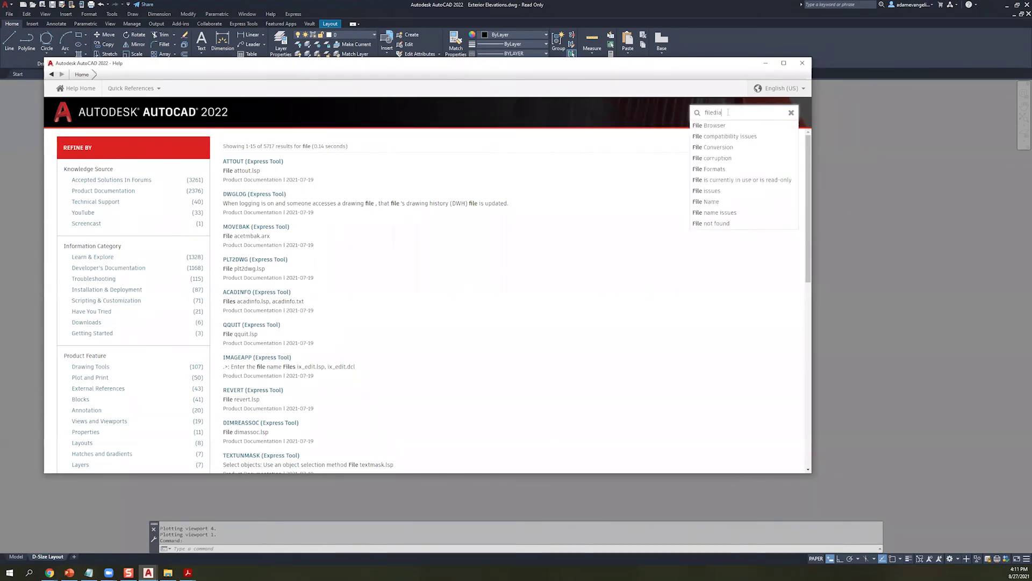
text(a)
key(Return)
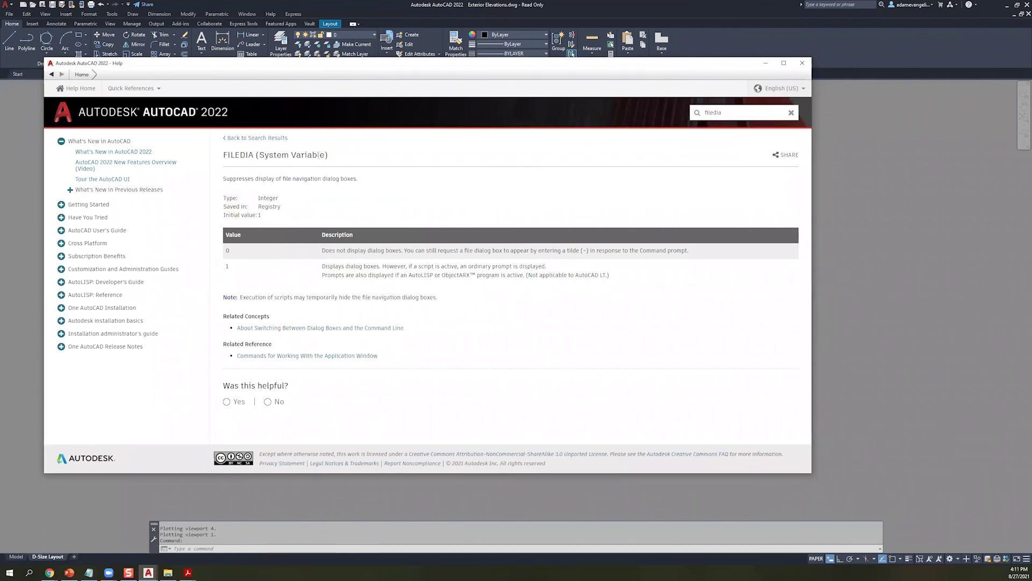
- Highlight the FILEDIA title and its value descriptions for reading, and close the Help window
triple_click(319, 154)
drag(321, 251, 582, 275)
click(616, 292)
click(802, 63)
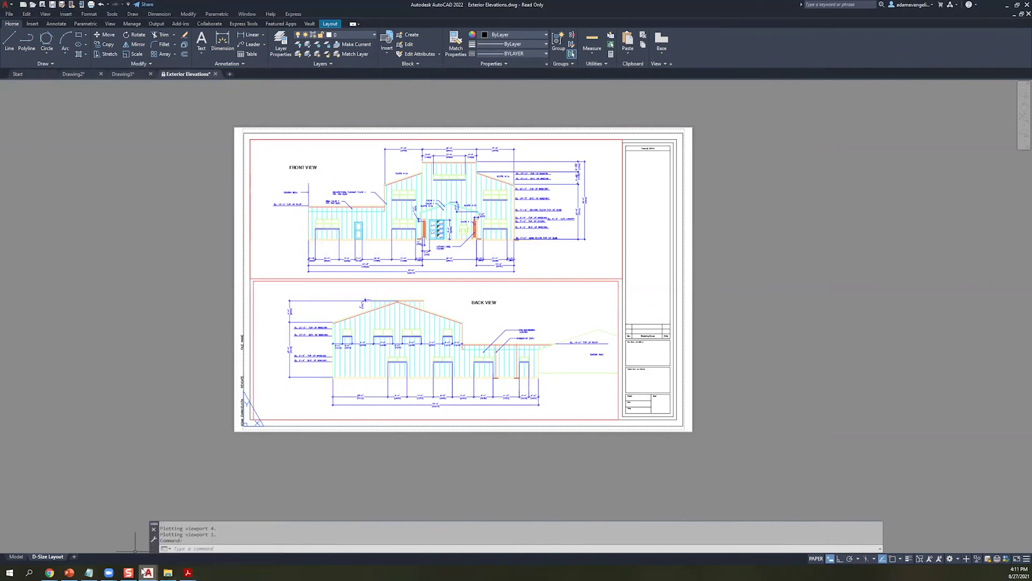
- Switch to the PowerPoint presentation and follow the Autodesk Knowledge Network link on the Learning Resources slide
mouse_move(69, 572)
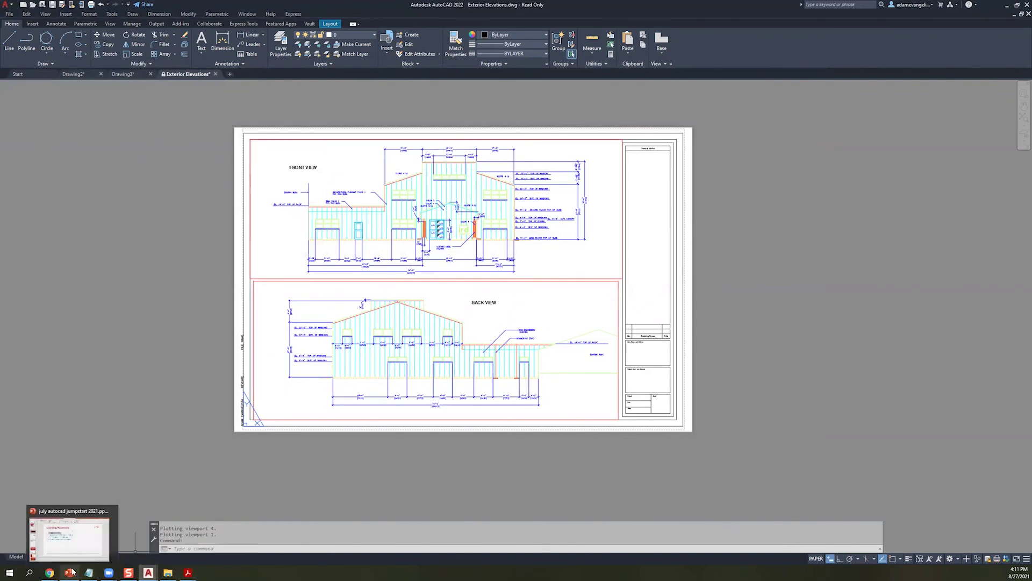
click(91, 544)
click(272, 304)
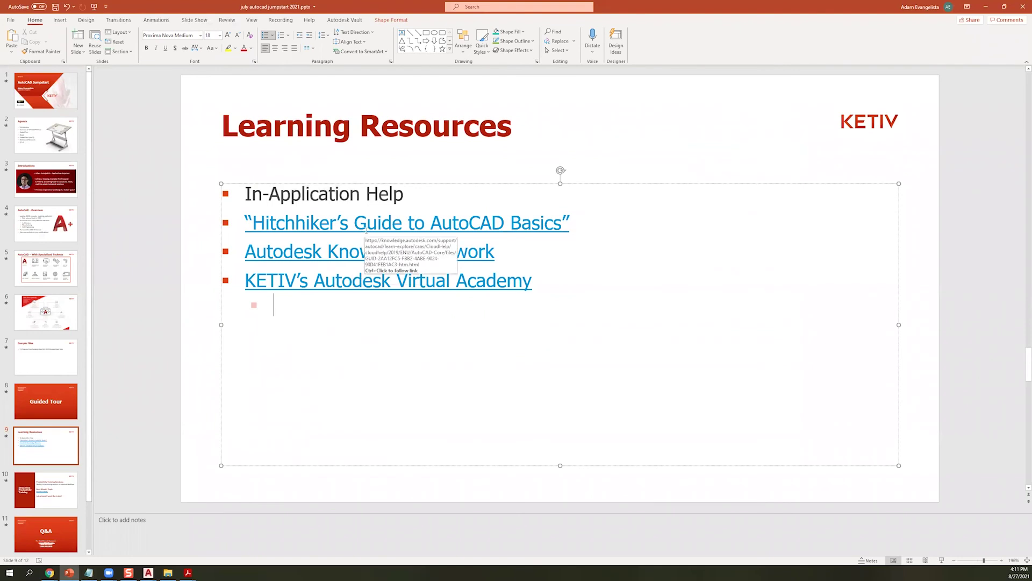
click(359, 251)
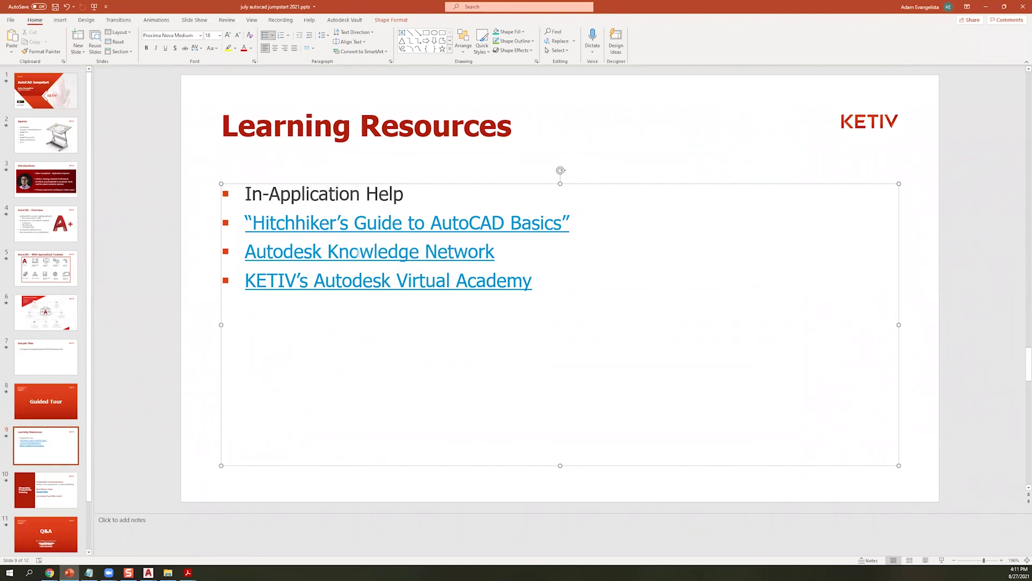
ctrl+click(359, 252)
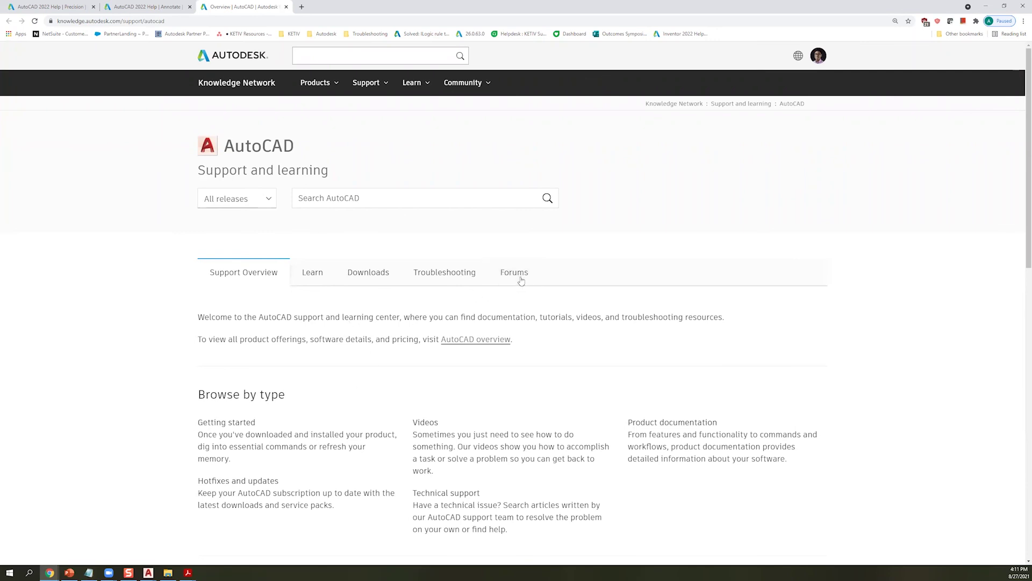
- Open the AutoCAD Forums on the Knowledge Network and look through the listed boards
click(479, 344)
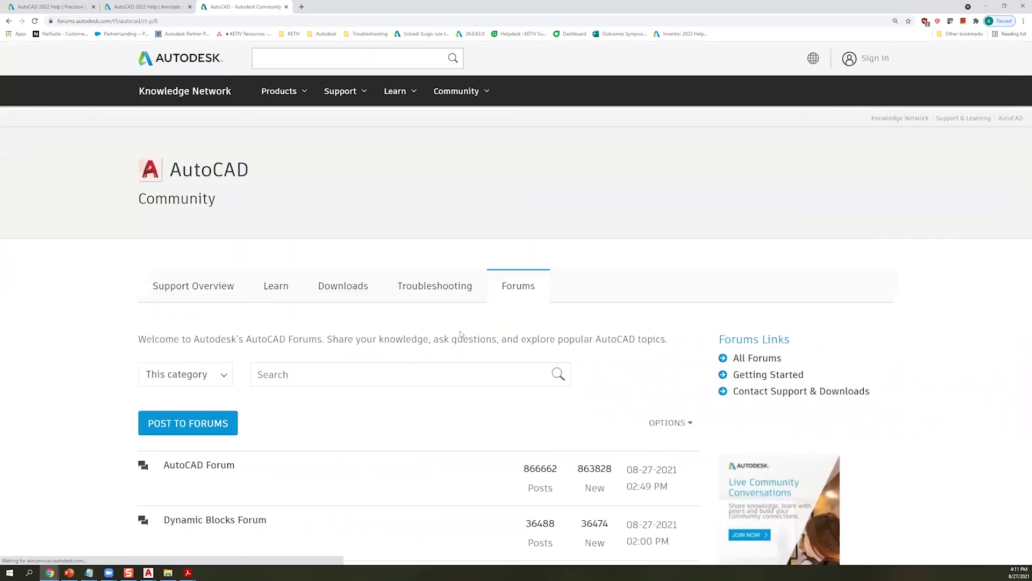
scroll(430, 336, down, 3)
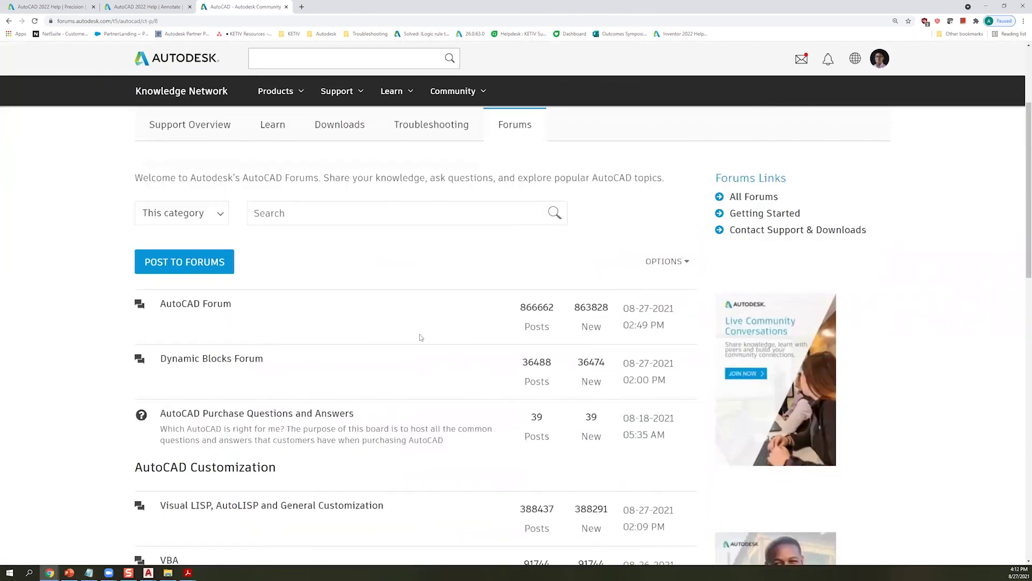
scroll(420, 335, down, 6)
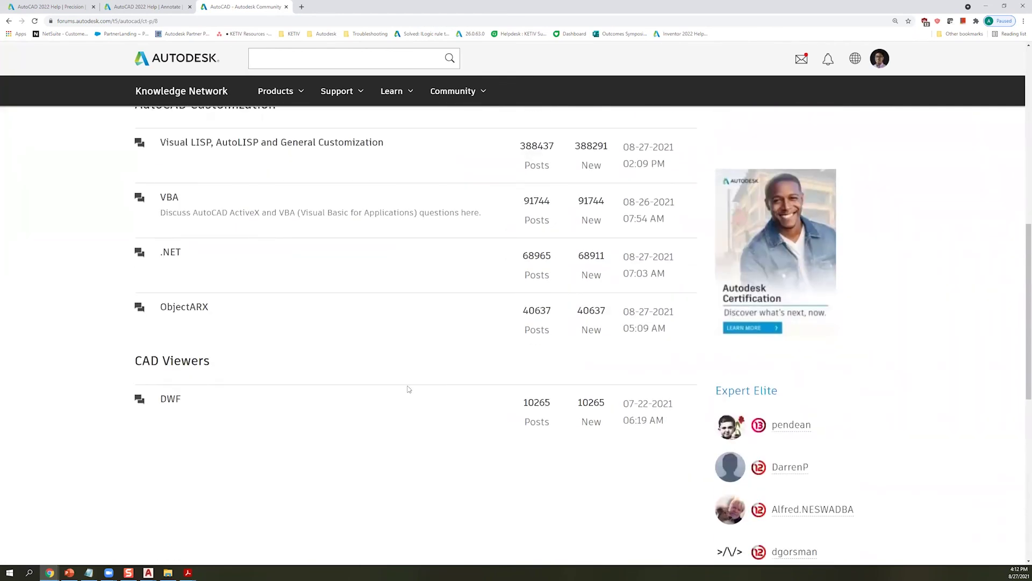
scroll(404, 381, up, 1)
scroll(403, 381, up, 2)
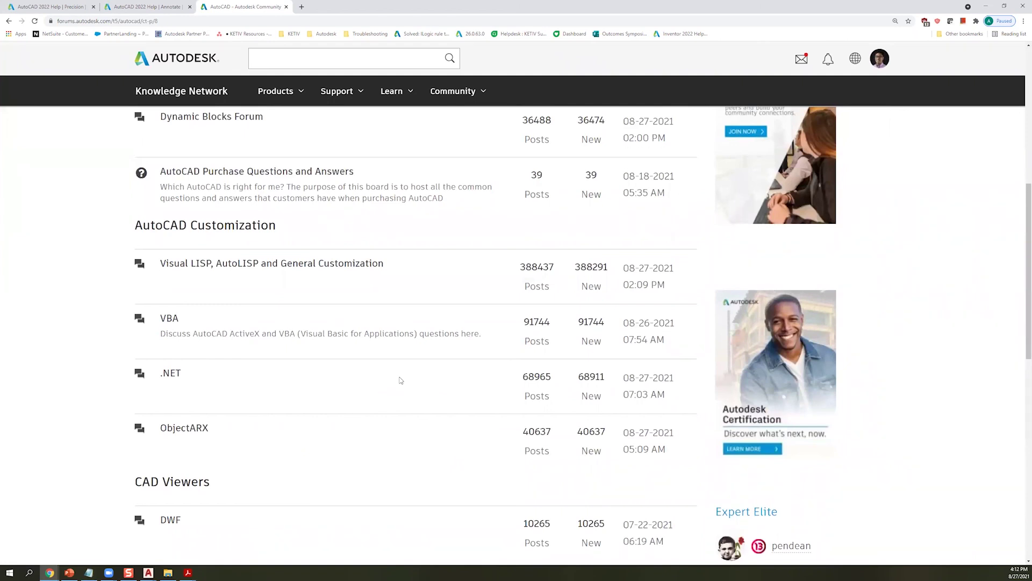
scroll(400, 380, up, 2)
scroll(444, 311, up, 2)
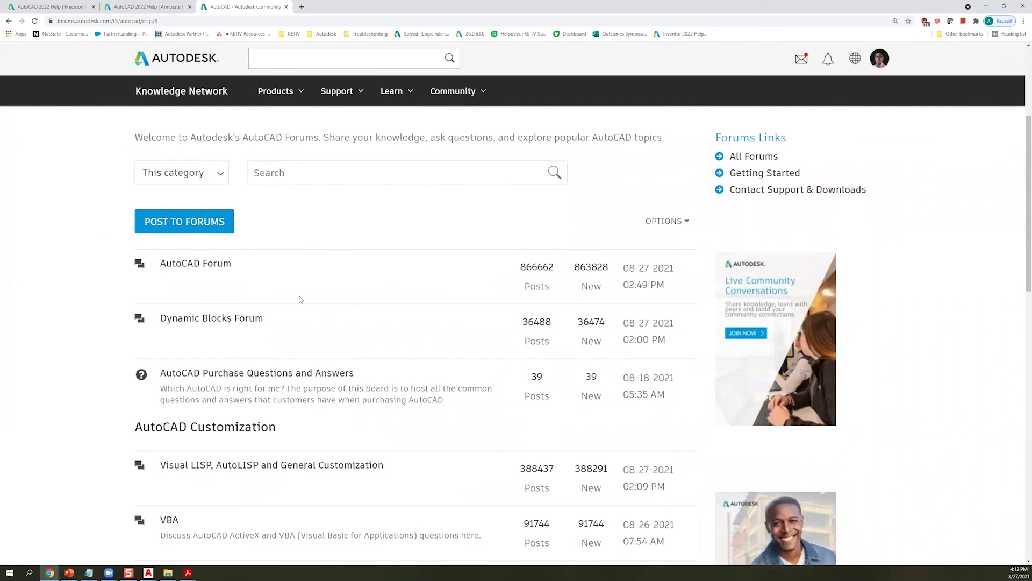
- Move the browser window off the slide, follow the KETIV's Autodesk Virtual Academy link, and maximize the browser
drag(429, 4, 338, 383)
click(365, 281)
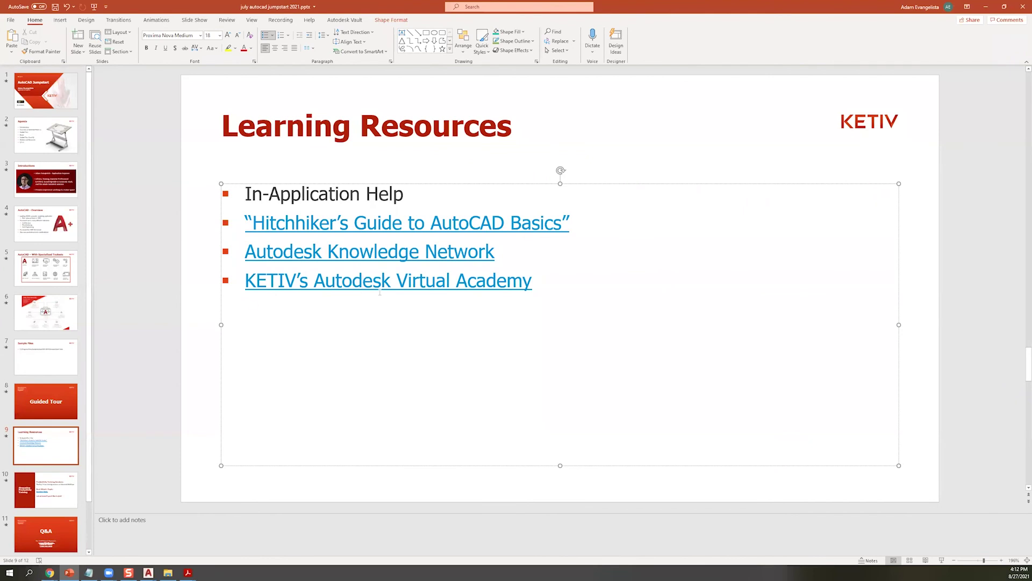
ctrl+click(367, 283)
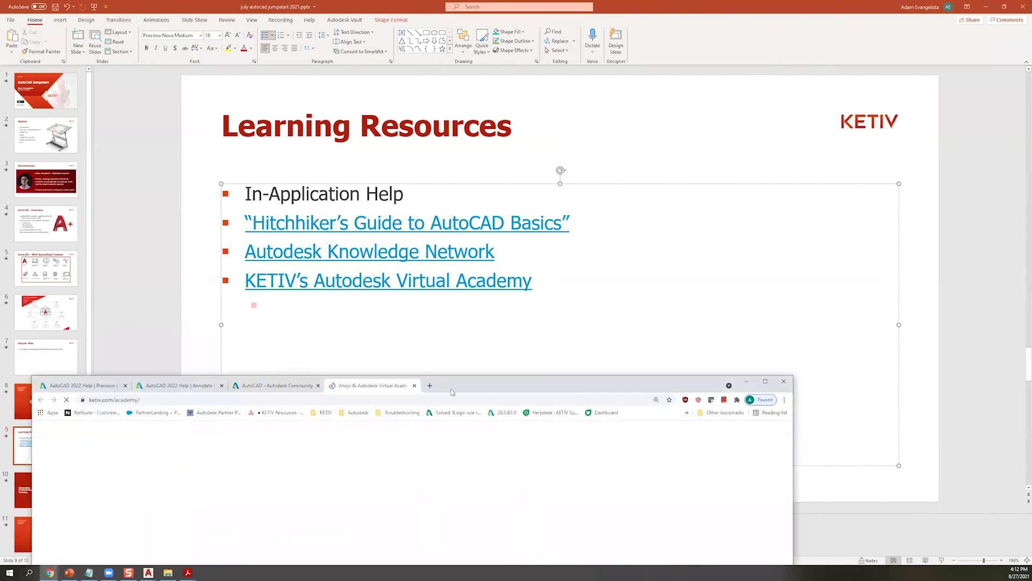
key(super+Up)
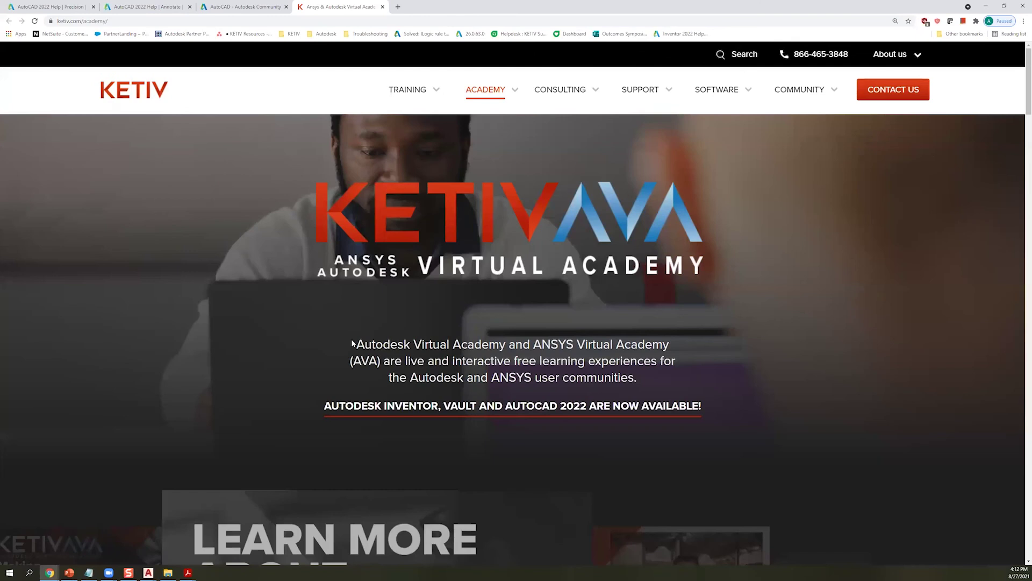
- Look through the Virtual Academy page's upcoming sessions, on-demand sessions and subscription form
scroll(350, 344, down, 4)
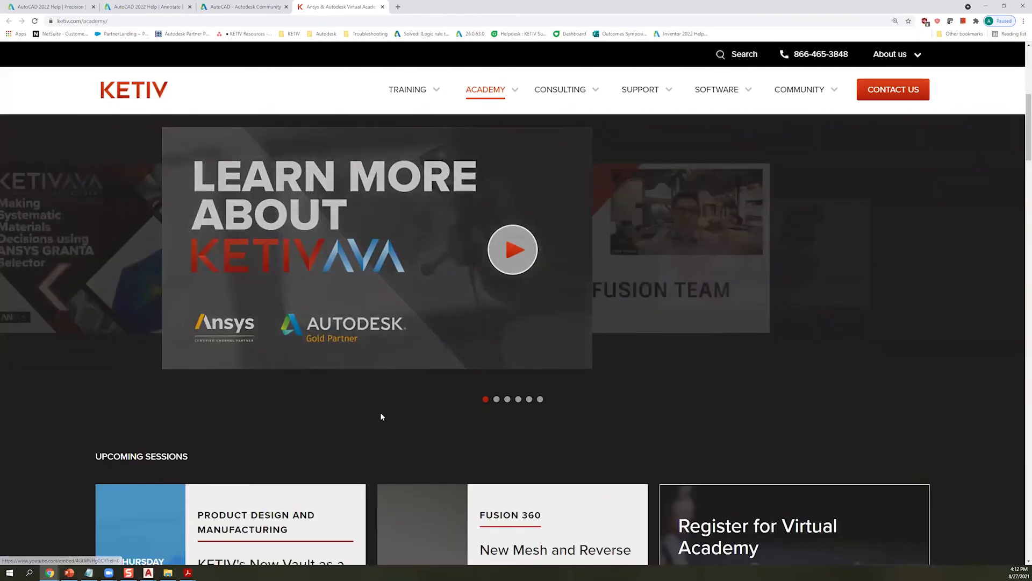
scroll(395, 402, down, 4)
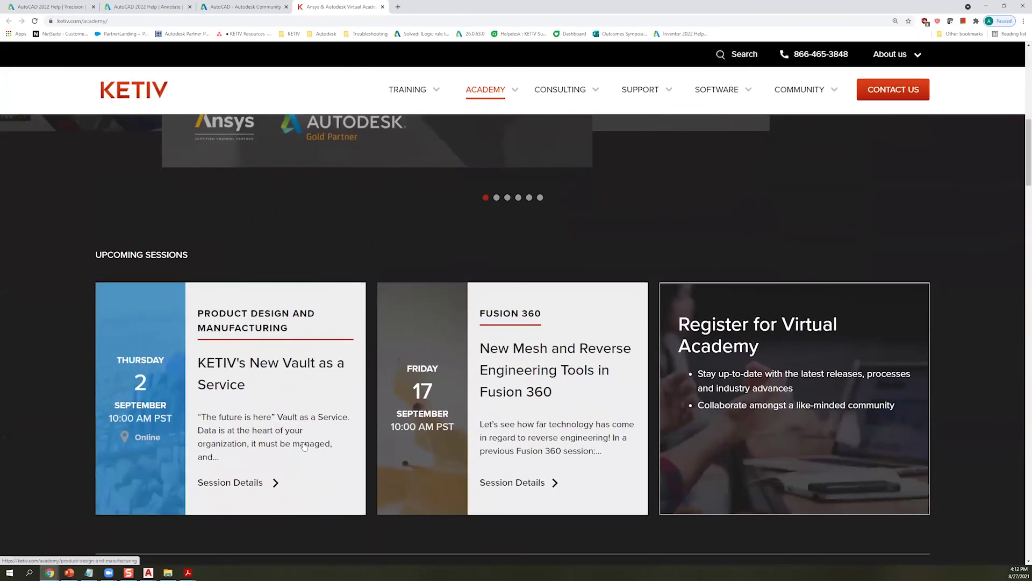
scroll(337, 447, down, 1)
scroll(338, 447, down, 8)
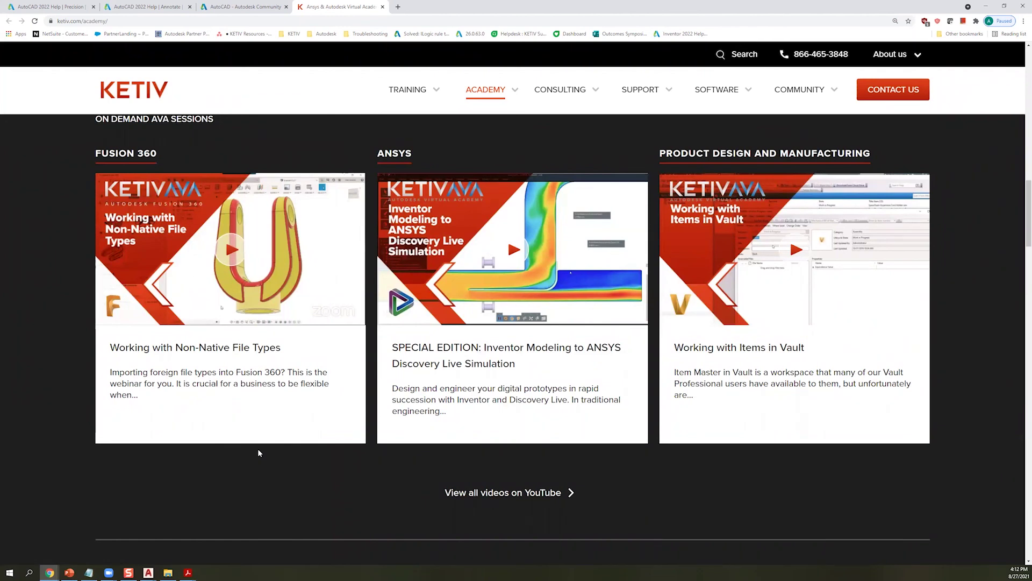
scroll(283, 442, down, 10)
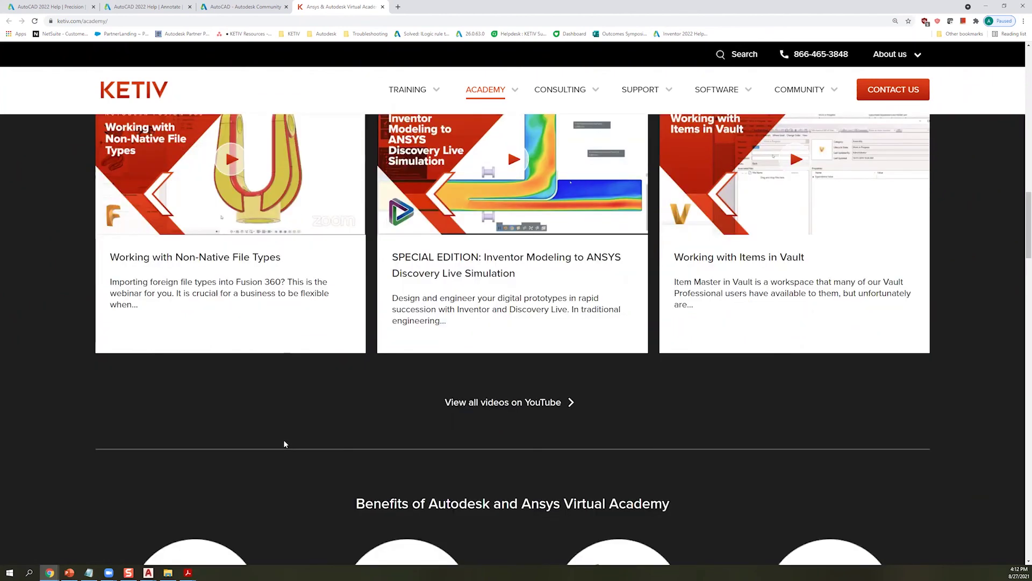
scroll(289, 436, down, 9)
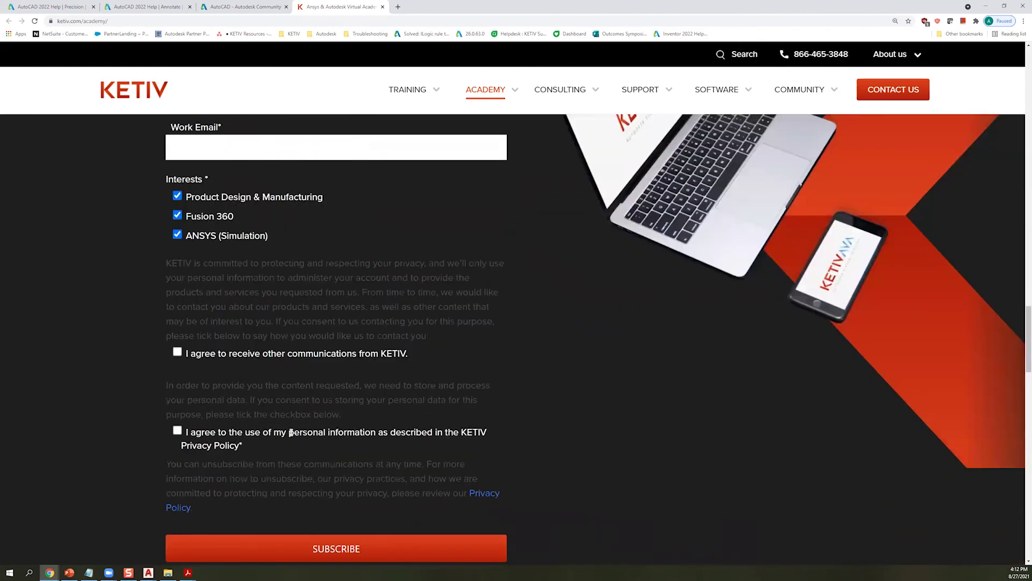
scroll(292, 433, up, 3)
scroll(292, 433, up, 20)
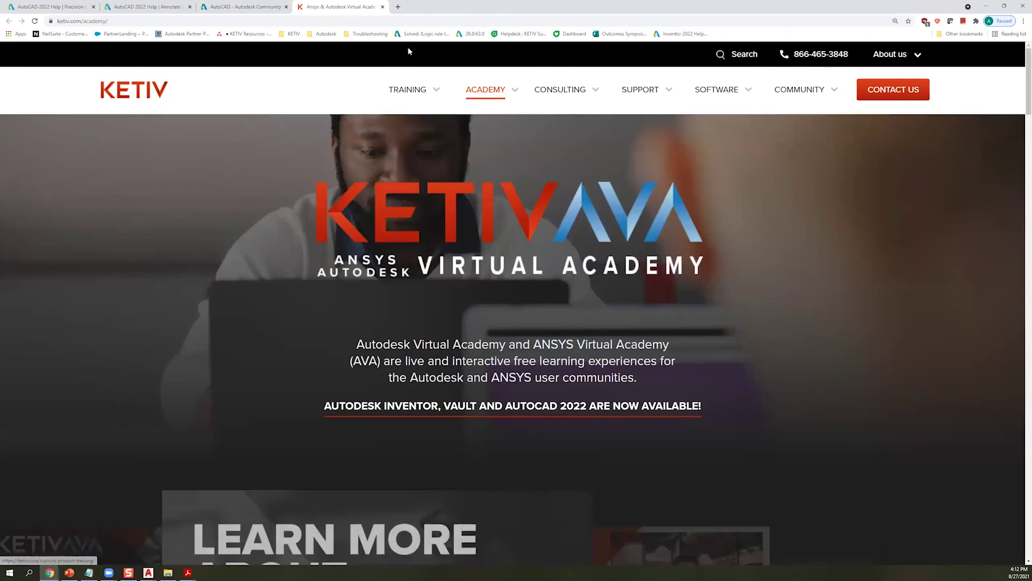
- Search the web for youtube ketiv in a new browser tab and open the KETIV Technologies YouTube channel
click(397, 7)
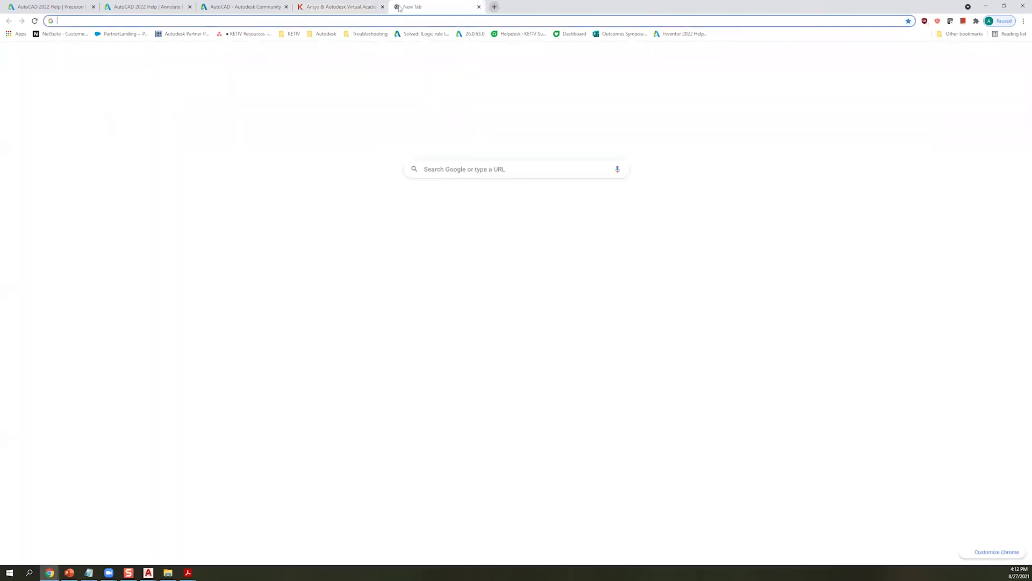
text(you)
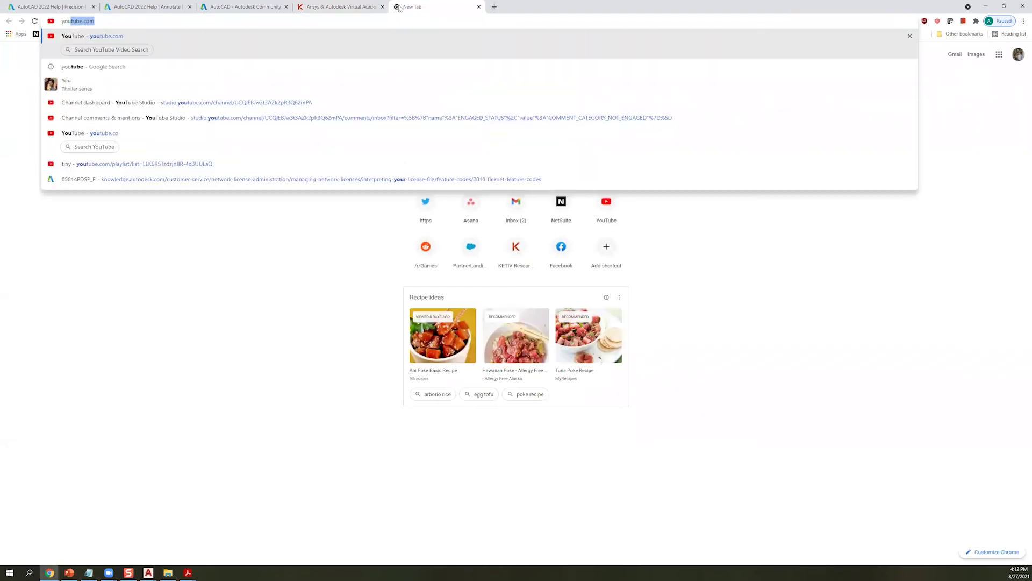
text(tube)
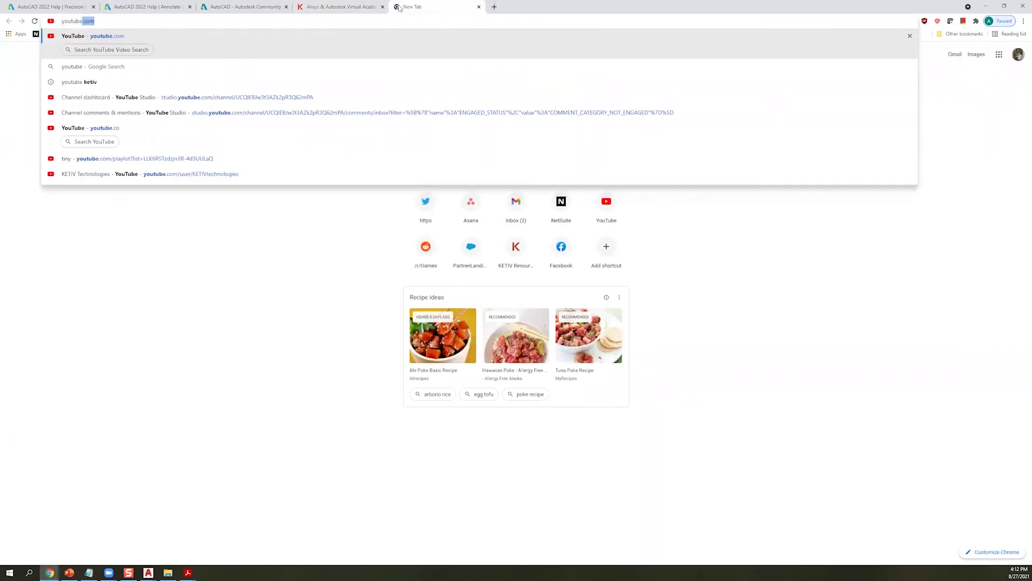
text( ketiv)
key(Return)
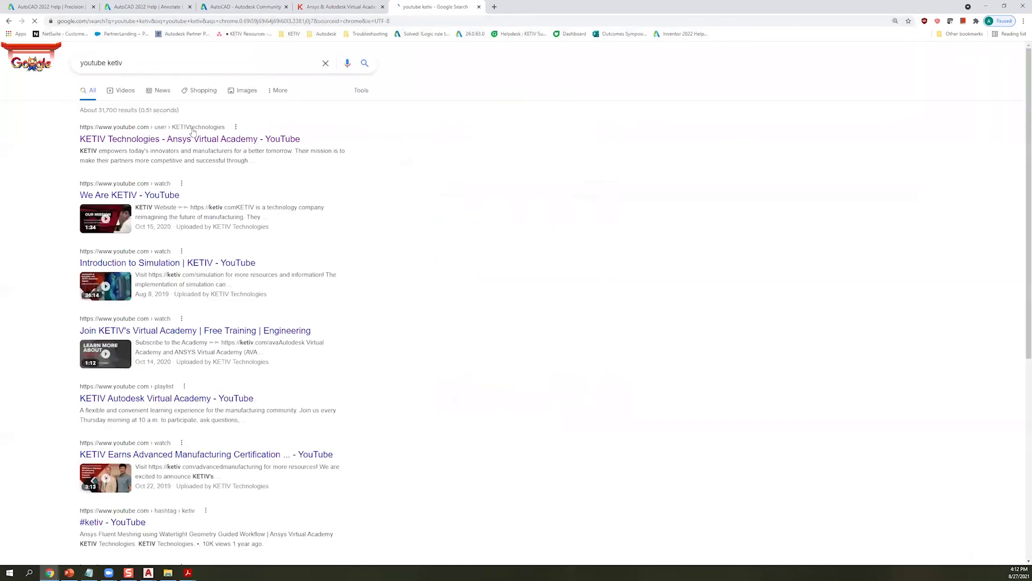
click(187, 137)
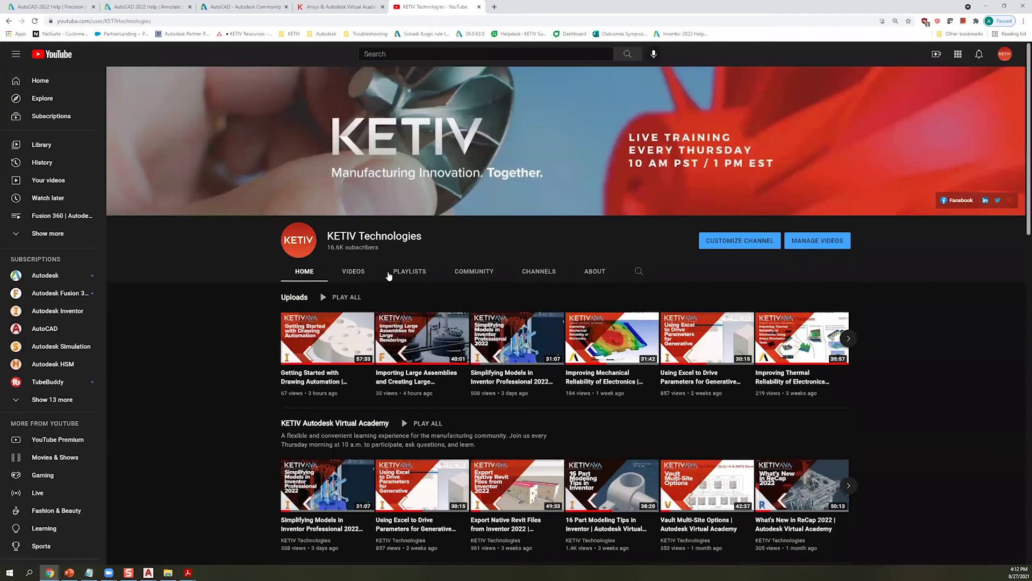
- Browse the KETIV Technologies channel's uploaded videos and look through its Autodesk and Ansys playlists
scroll(349, 278, down, 2)
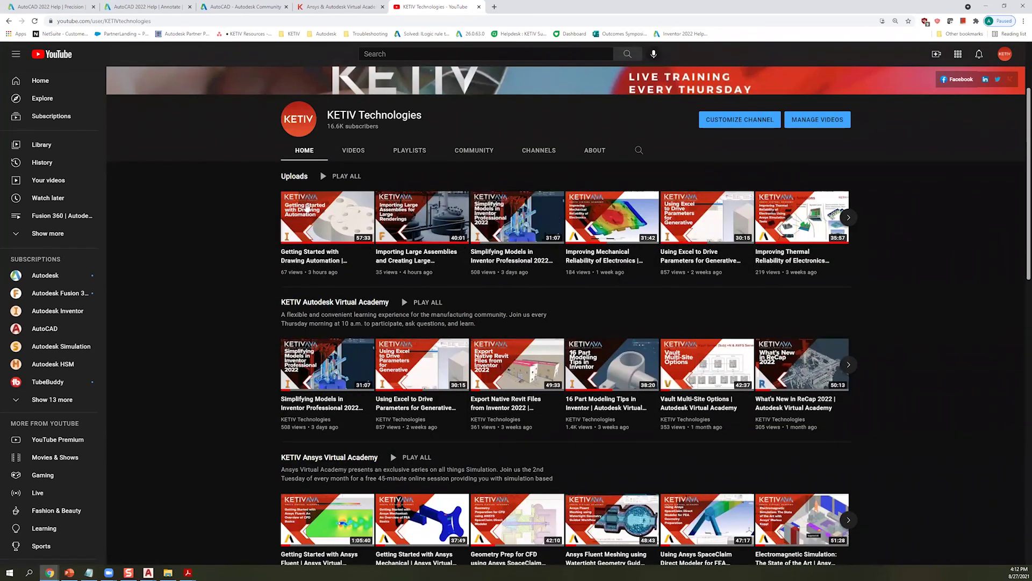
click(352, 153)
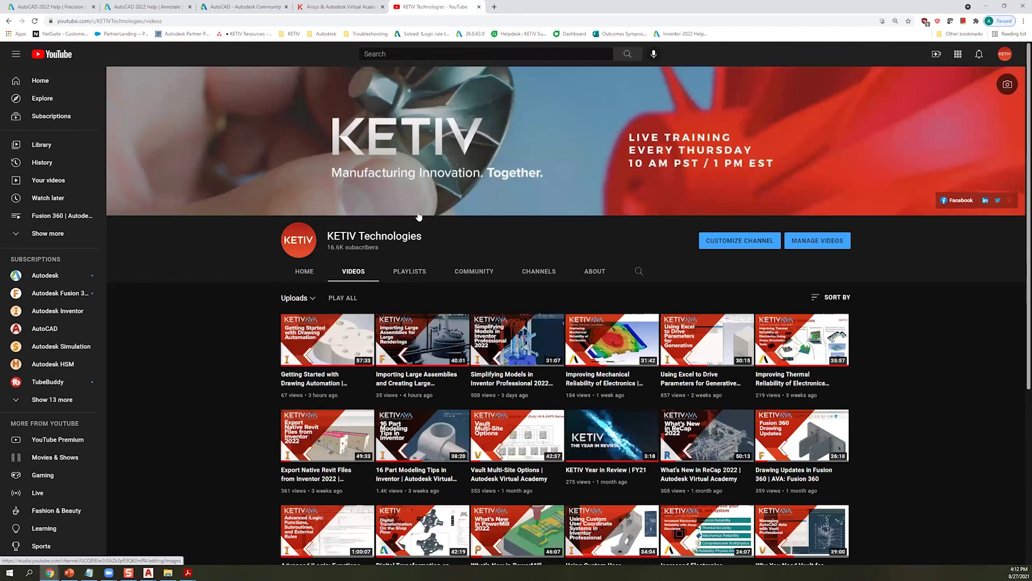
click(410, 271)
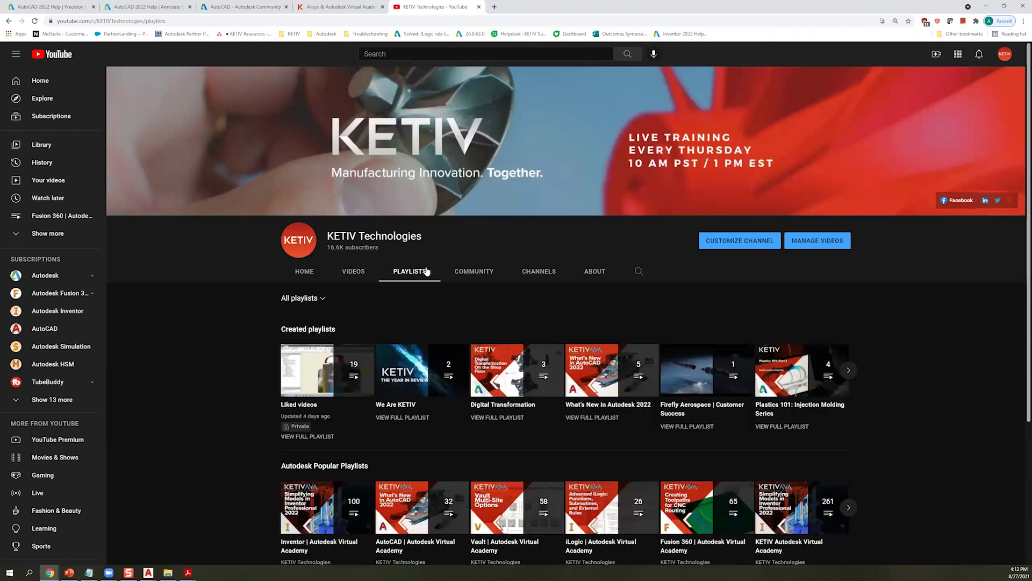
scroll(414, 269, down, 2)
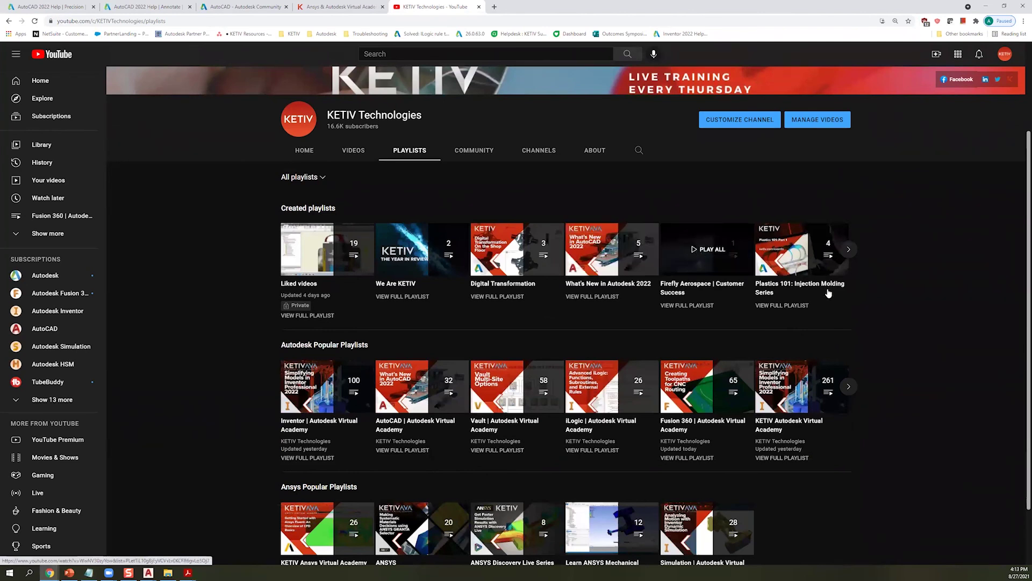
scroll(564, 312, down, 1)
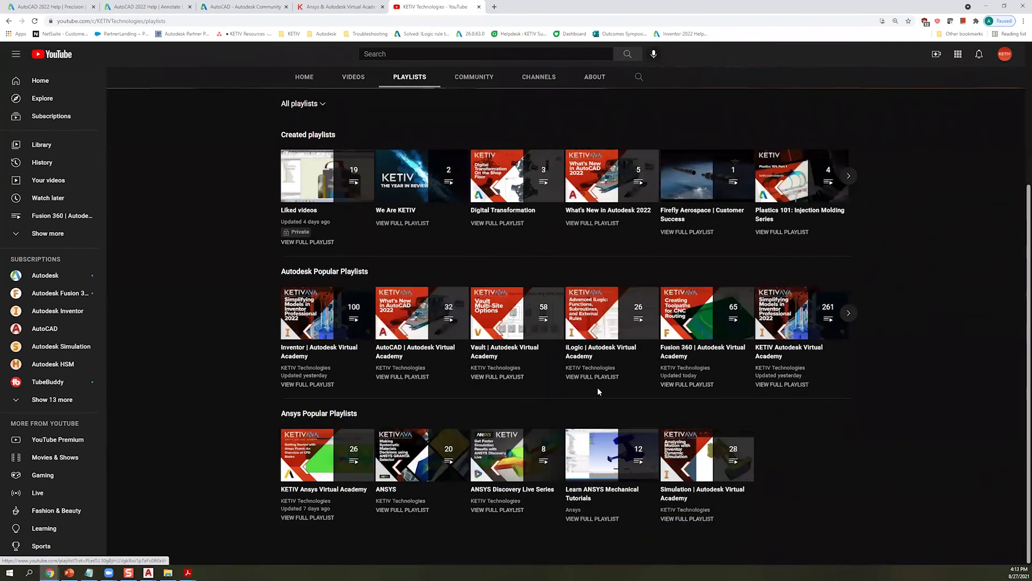
scroll(634, 398, up, 3)
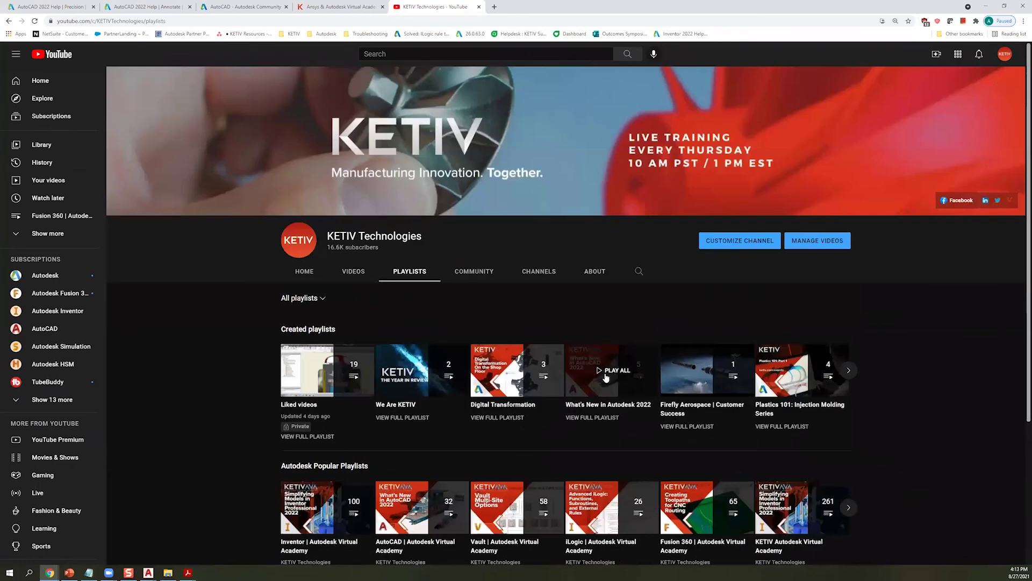
- Close the YouTube channel and Virtual Academy pages and return to the Learning Resources slide in PowerPoint
key(ctrl+w)
mouse_move(396, 86)
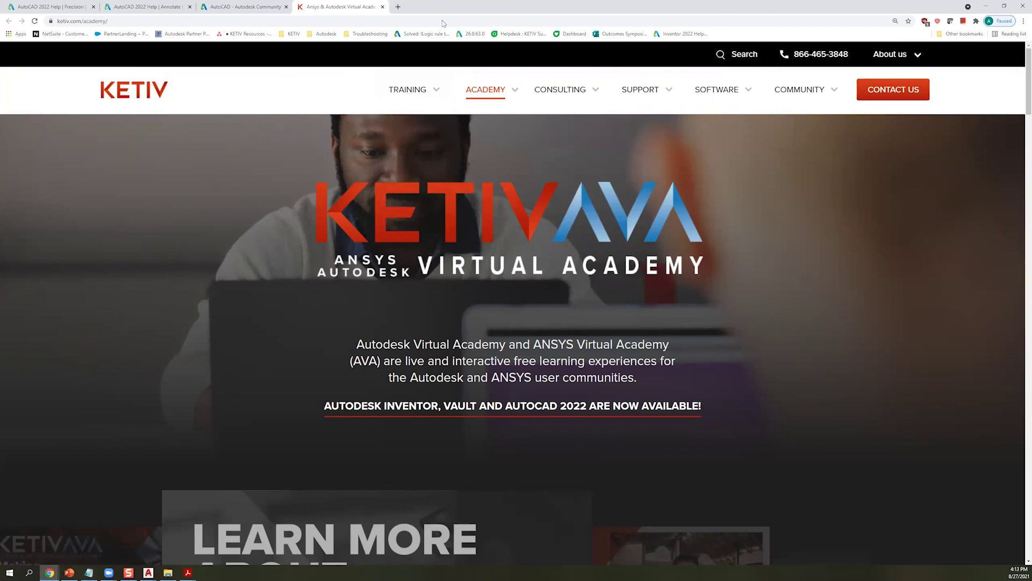
key(ctrl+w)
key(alt+Tab)
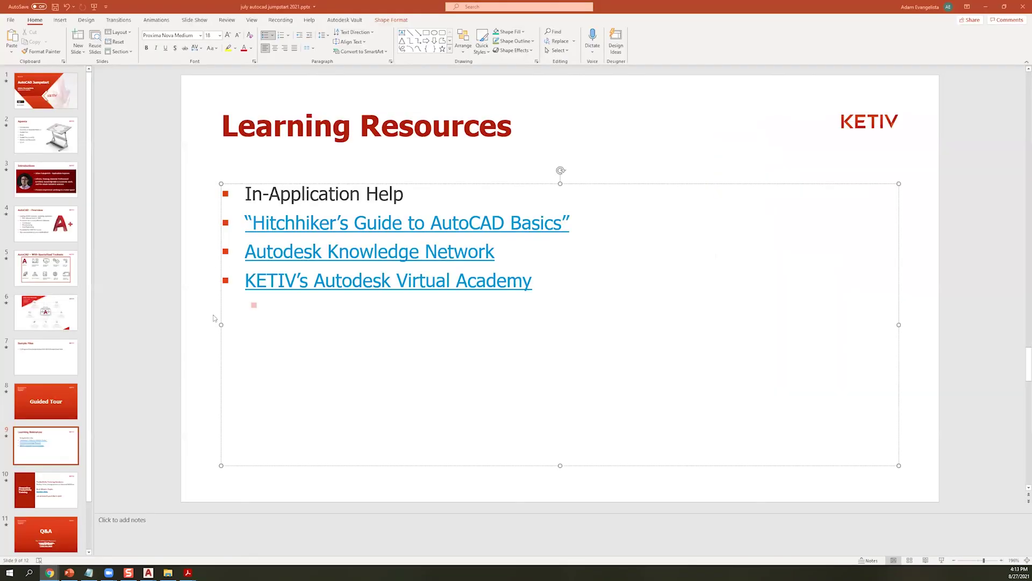